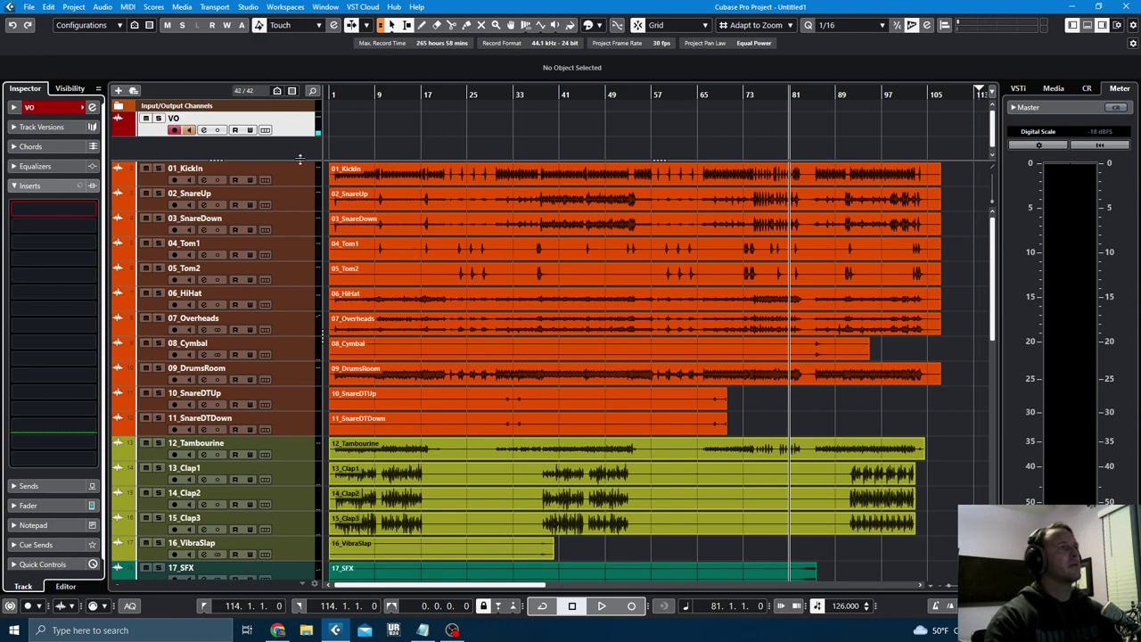
# - Insert the bx_console AMEK 9099 in the first insert slot of track 01_KickIn and close the plug-in window
pyautogui.moveTo(301, 159); pyautogui.dragTo(301, 140)
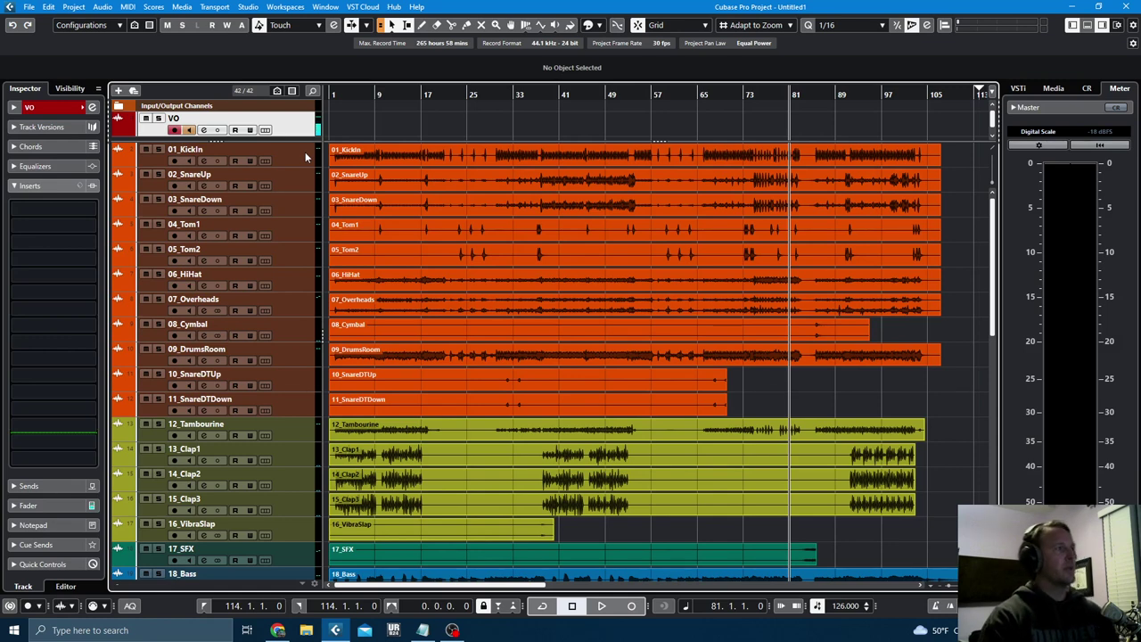
pyautogui.click(305, 153)
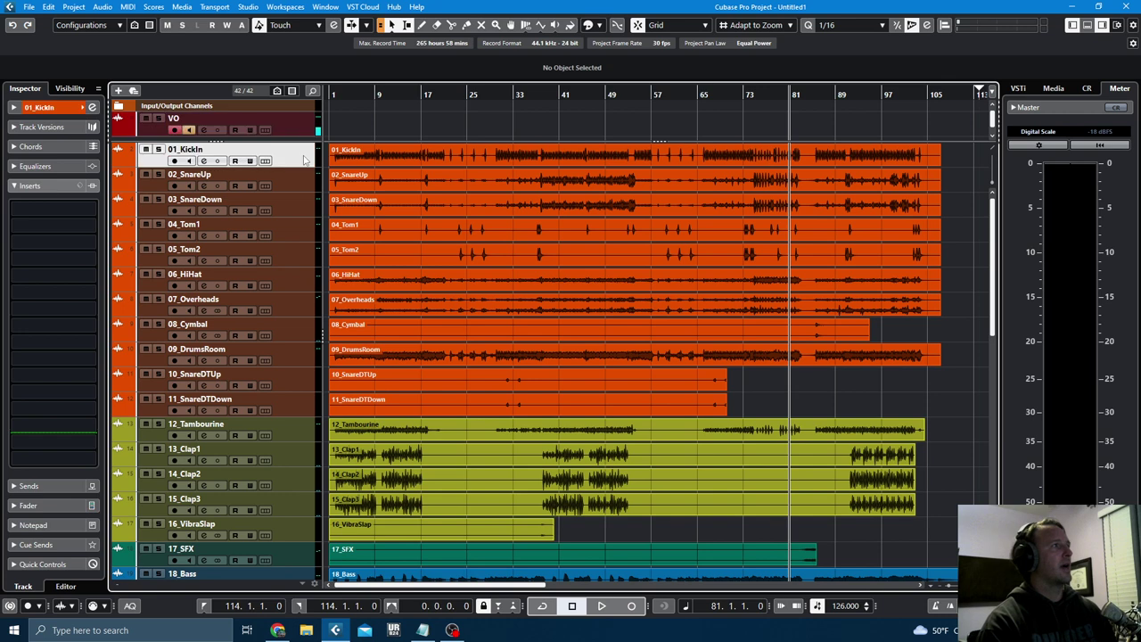
pyautogui.click(64, 212)
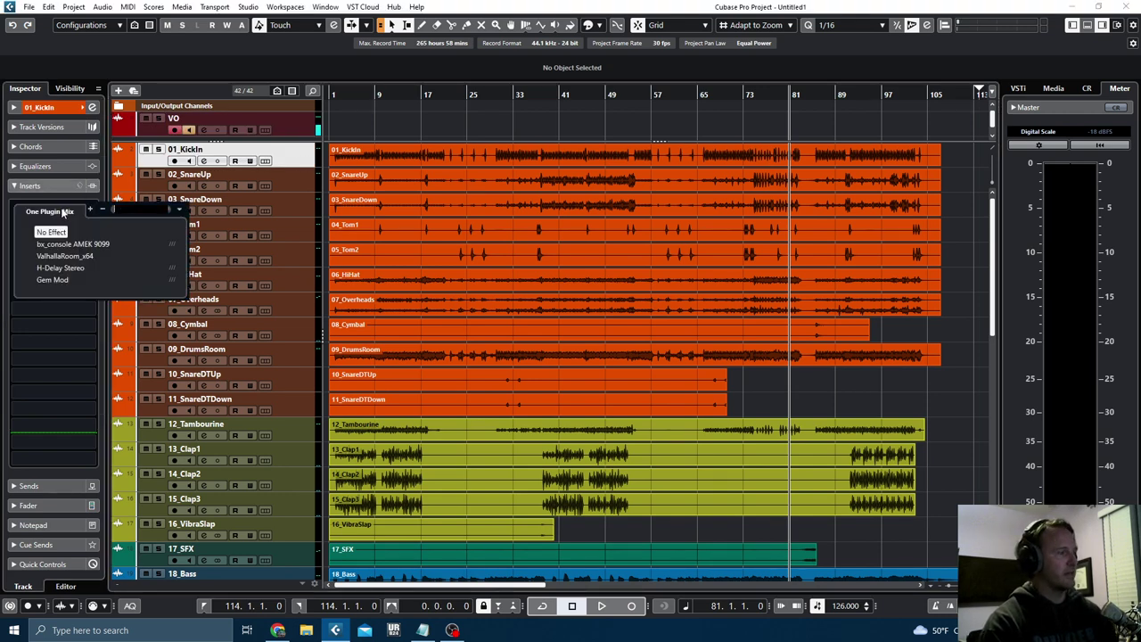
pyautogui.click(67, 244)
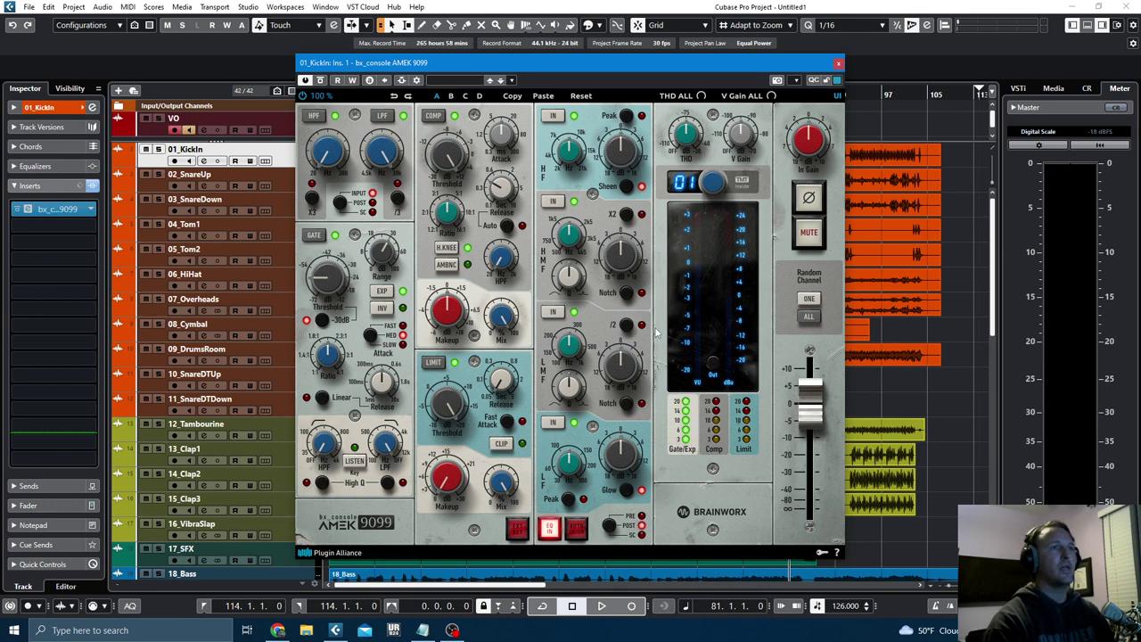
pyautogui.scroll(-10, 218, 418)
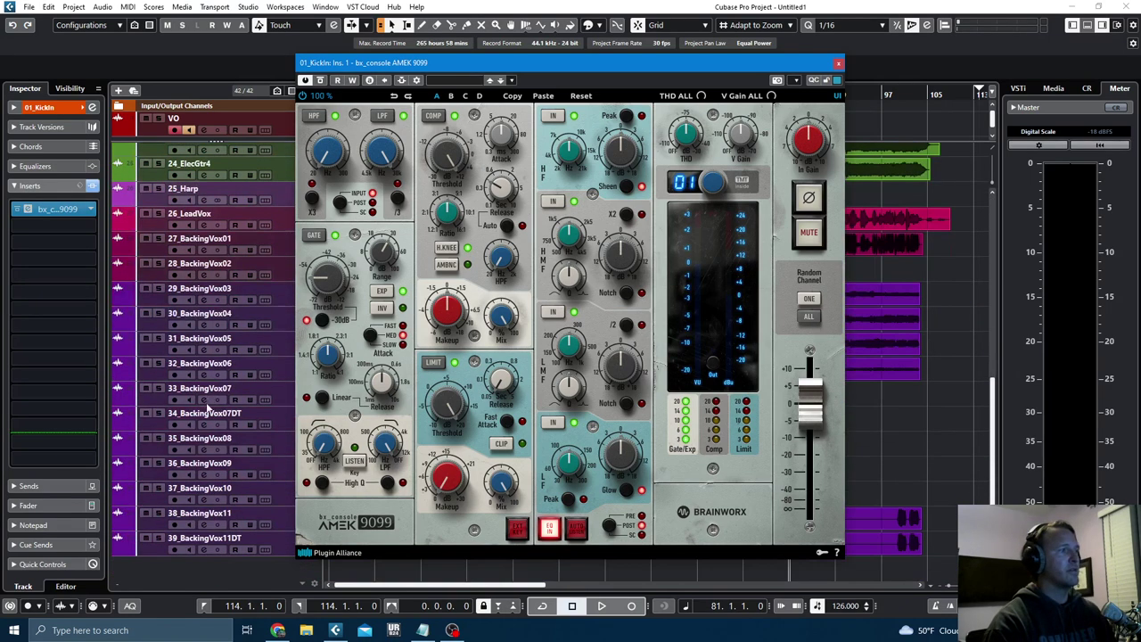
pyautogui.click(57, 208)
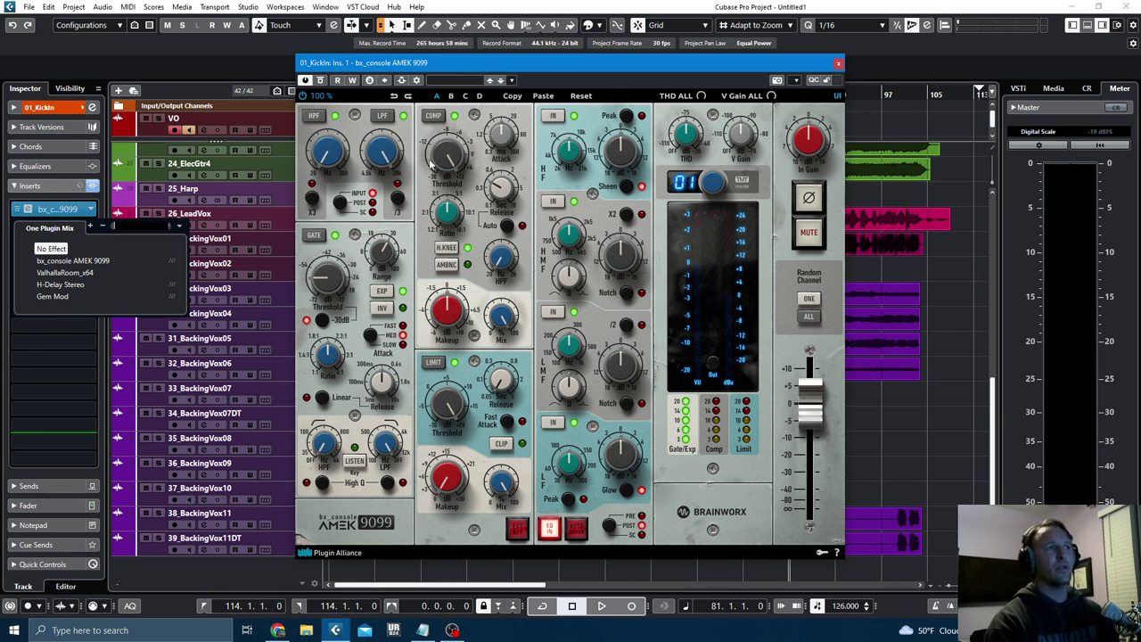
pyautogui.click(838, 67)
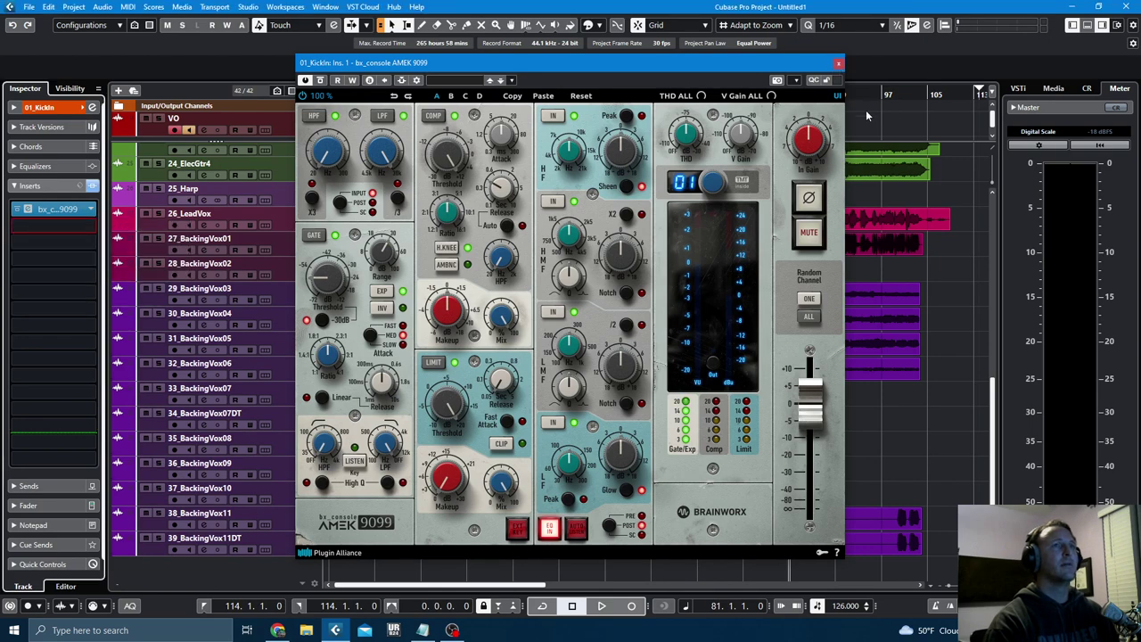
pyautogui.click(838, 67)
pyautogui.scroll(10, 850, 234)
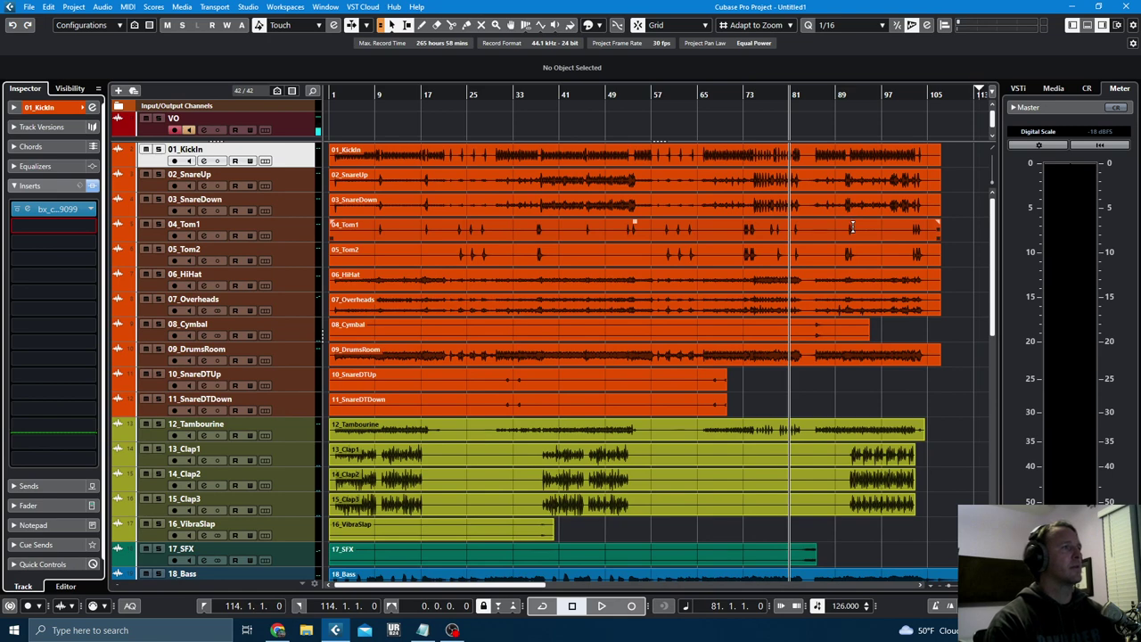
# - Switch to the browser to view the Cambridge-MT multitrack download page, and return to the Cubase project
pyautogui.hotkey('alt', 'Tab')
pyautogui.hotkey('alt', 'Tab')
pyautogui.hotkey('alt', 'Tab')
pyautogui.press('Tab')
pyautogui.press('Tab')
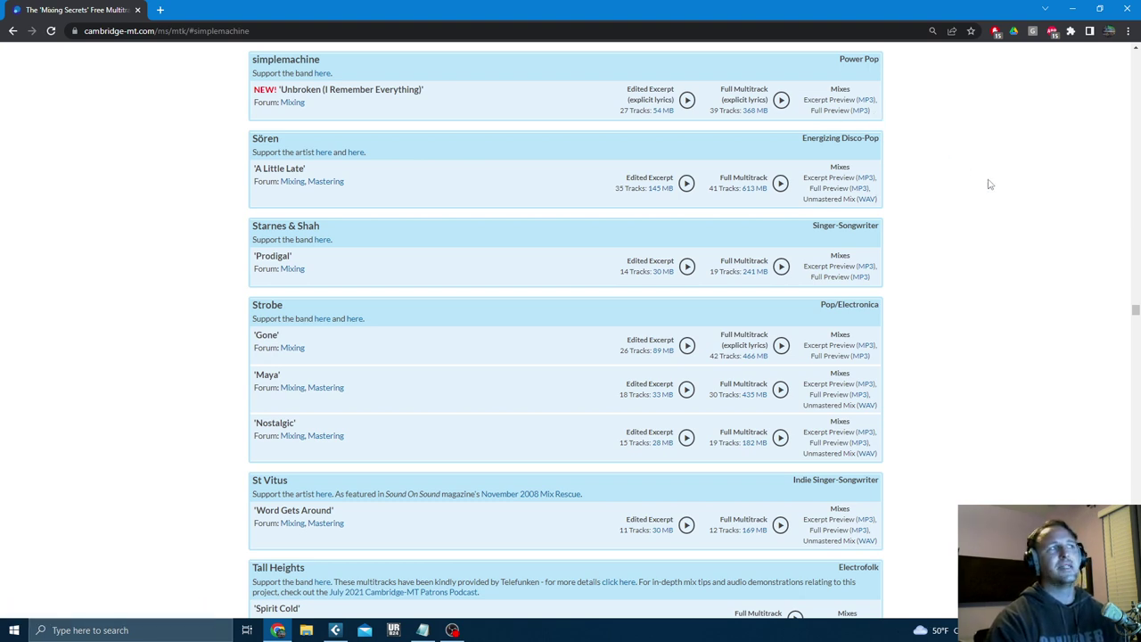
pyautogui.hotkey('alt', 'Tab')
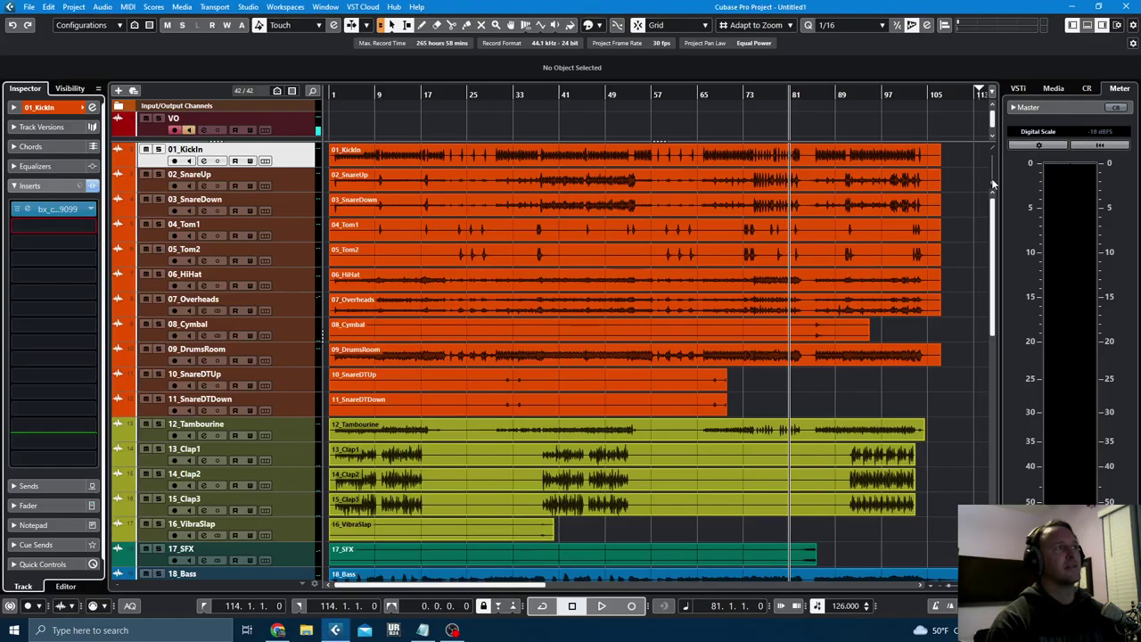
# - Play the song from bar 42 and review the track list from the drums through to the backing vocals
pyautogui.click(565, 95)
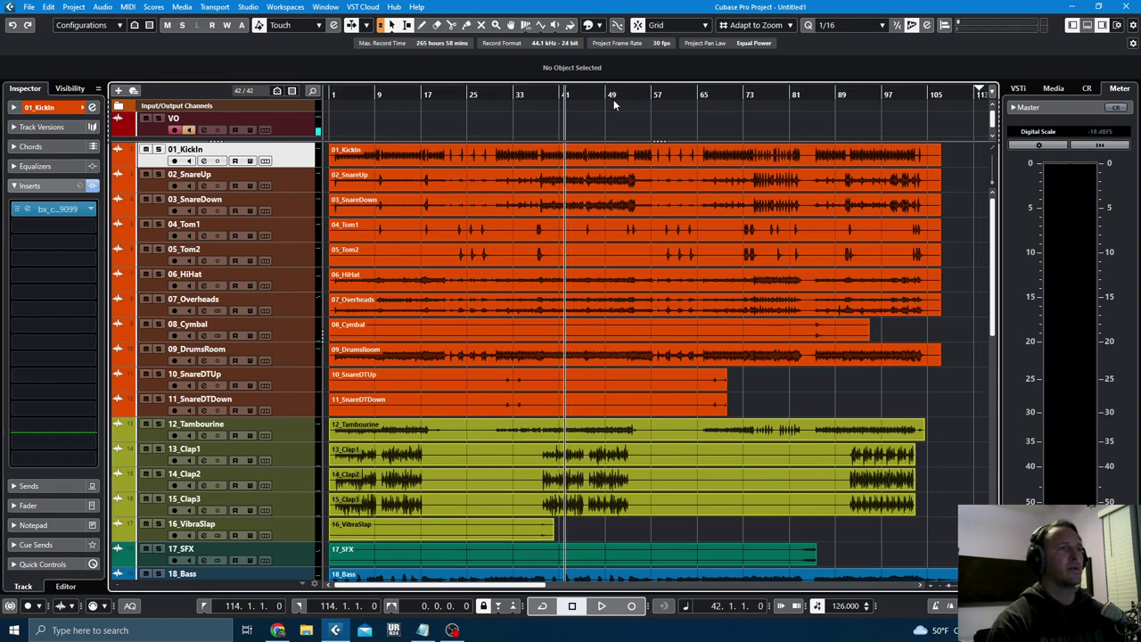
pyautogui.press('space')
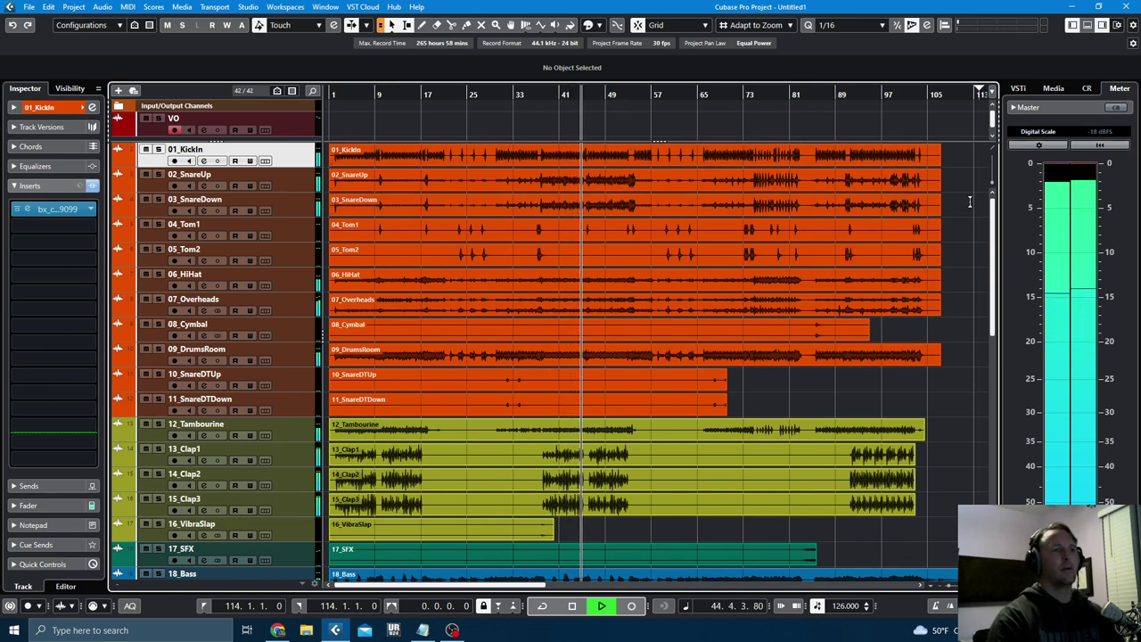
pyautogui.scroll(-10, 969, 207)
pyautogui.scroll(8, 947, 203)
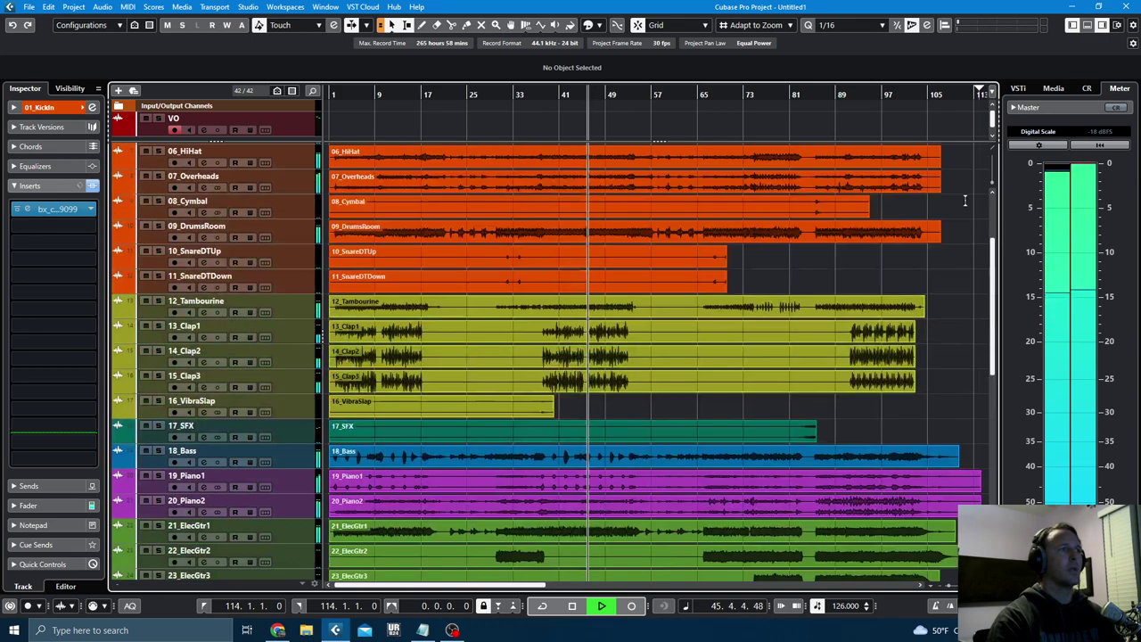
pyautogui.press('space')
pyautogui.scroll(2, 303, 474)
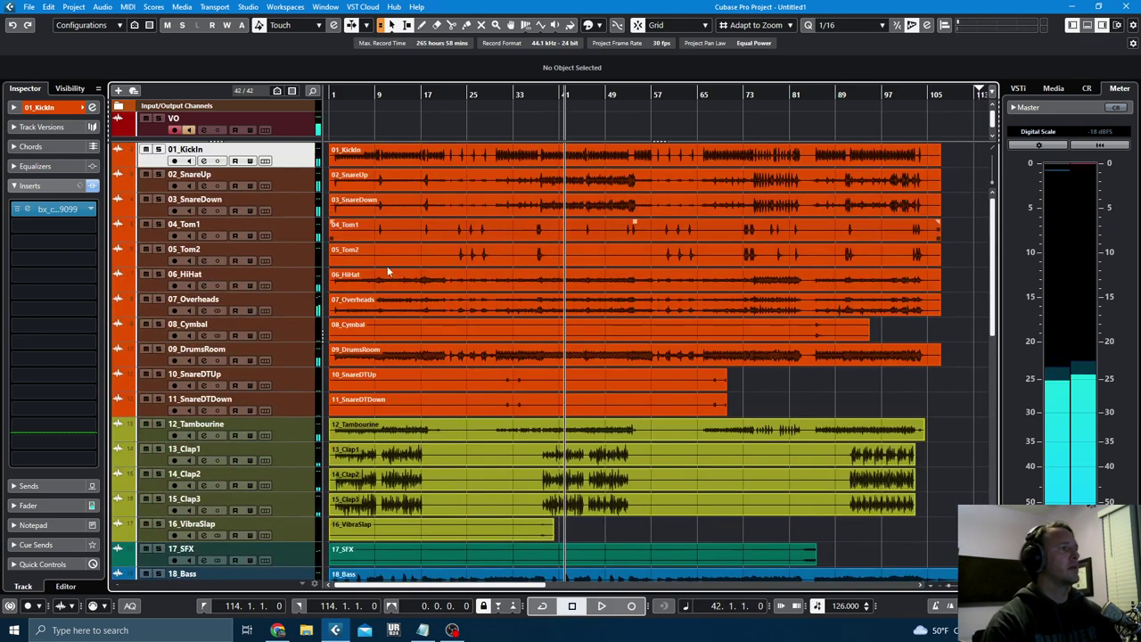
pyautogui.scroll(-3, 303, 474)
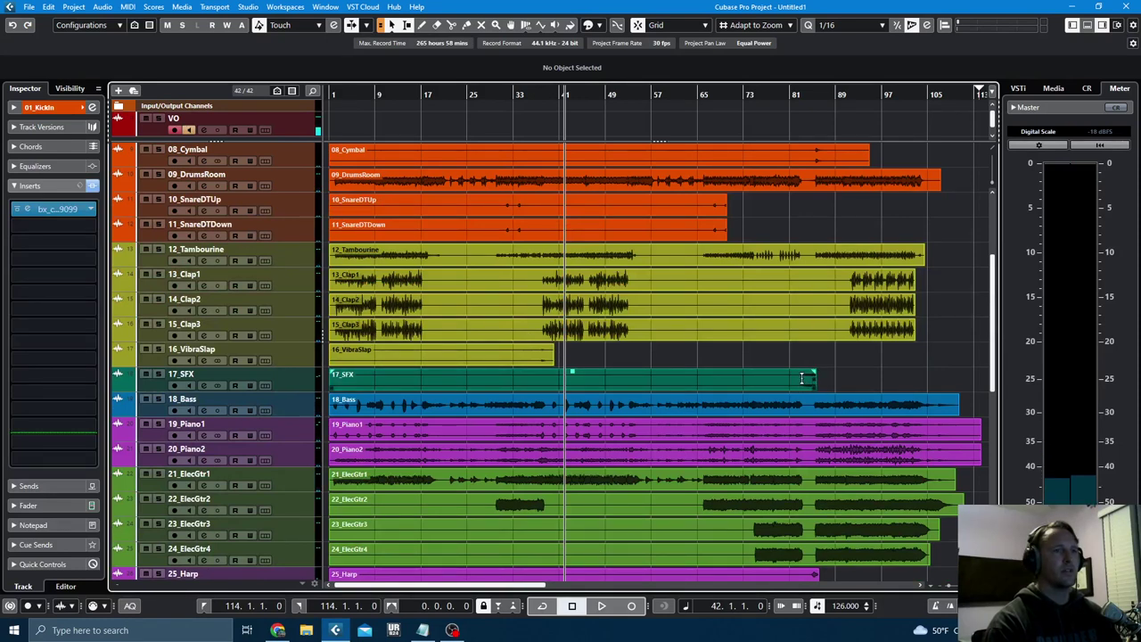
pyautogui.scroll(-2, 278, 476)
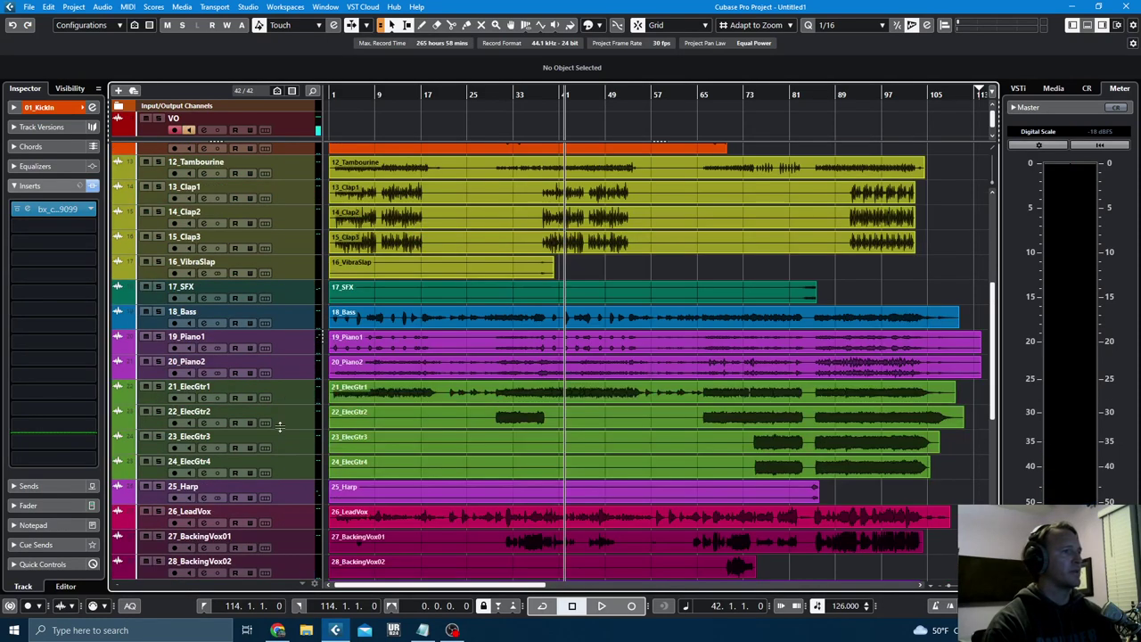
pyautogui.scroll(-3, 296, 470)
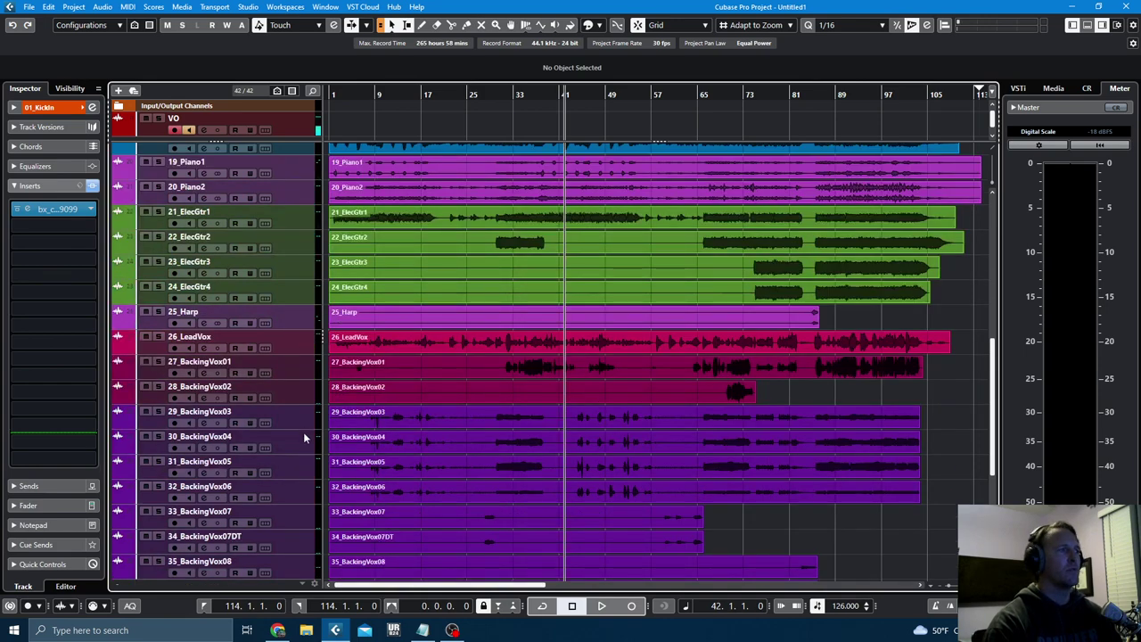
pyautogui.scroll(-2, 300, 421)
pyautogui.scroll(4, 333, 411)
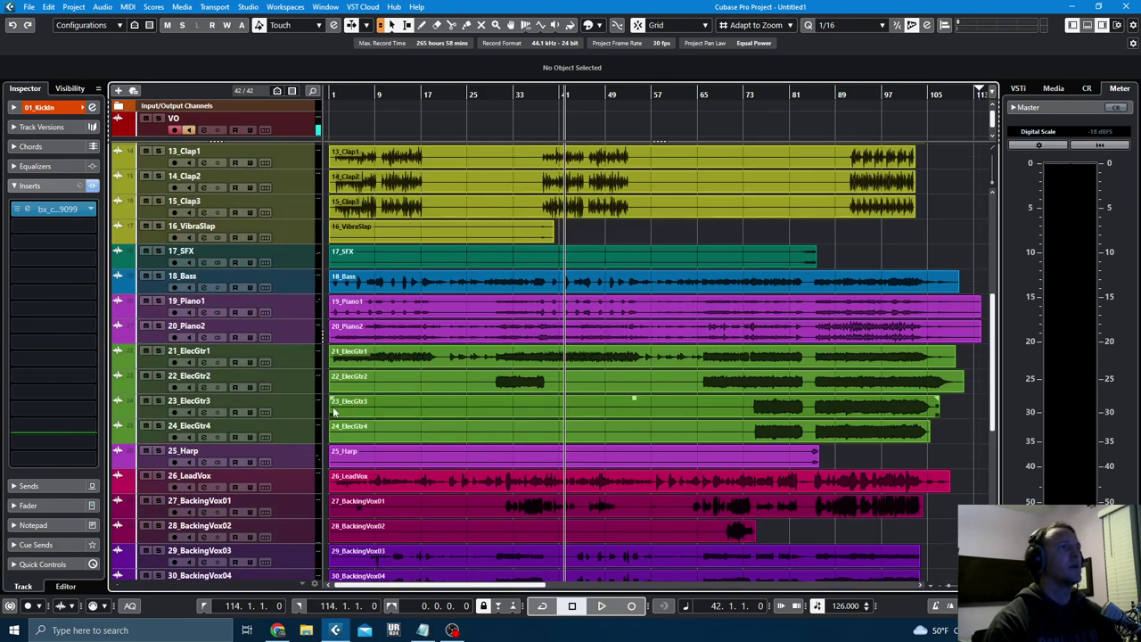
pyautogui.scroll(5, 339, 413)
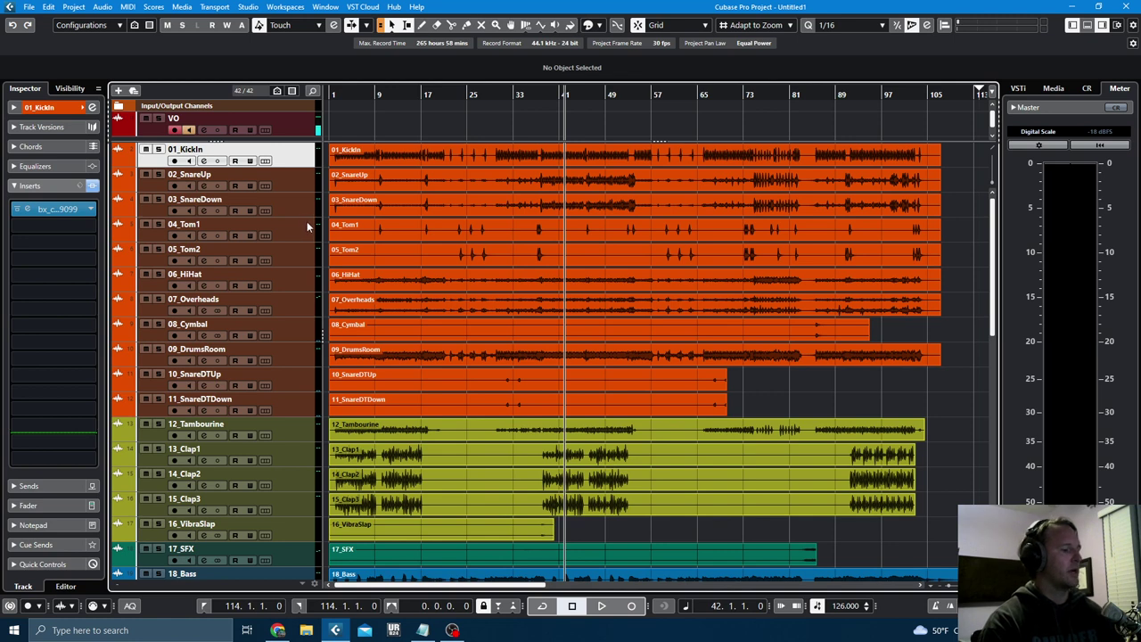
# - Open the MixConsole and narrow the channel strips until 32 channels fit across the window
pyautogui.press('F3')
pyautogui.click(494, 63)
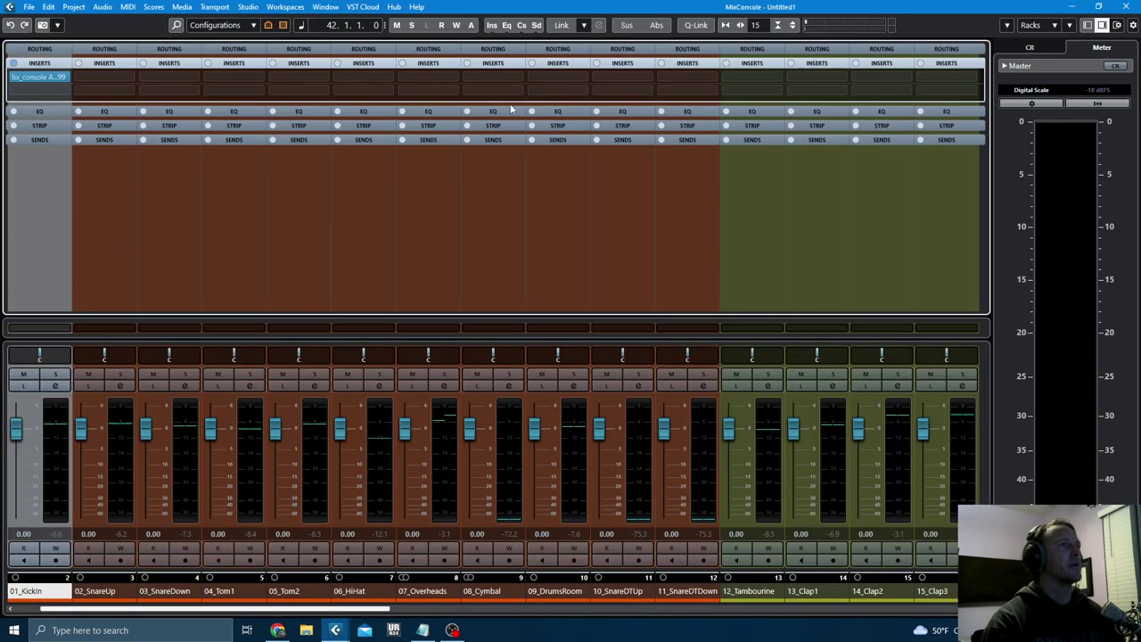
pyautogui.press('g')
pyautogui.press('g')
pyautogui.press('g')
pyautogui.press('g')
pyautogui.press('g')
pyautogui.press('g')
pyautogui.press('g')
pyautogui.press('g')
pyautogui.press('g')
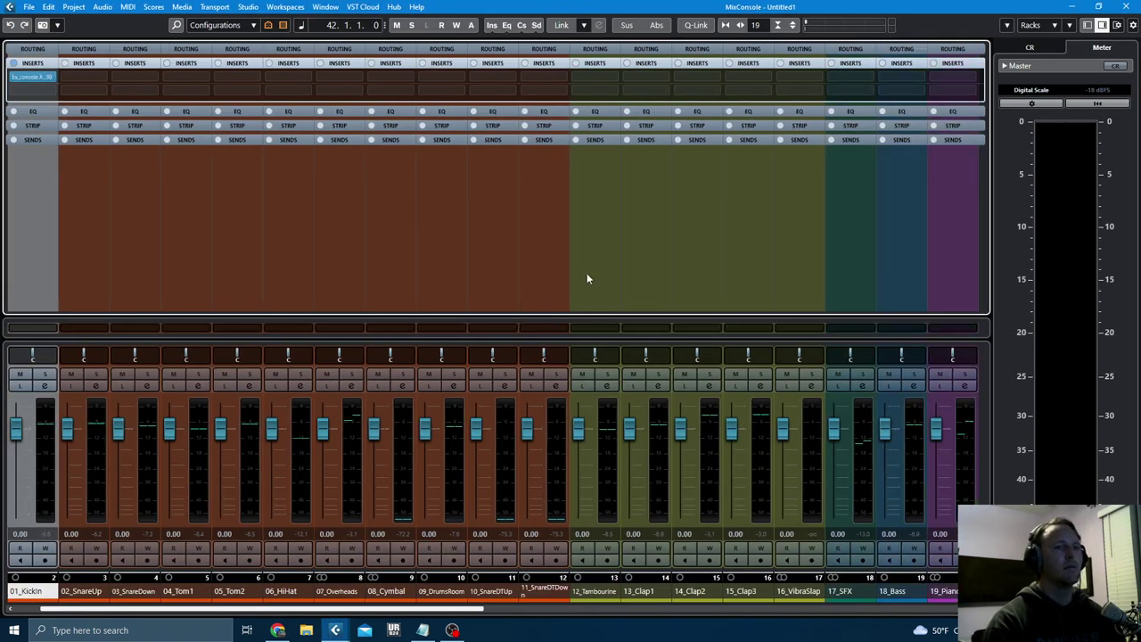
pyautogui.scroll(-8, 650, 309)
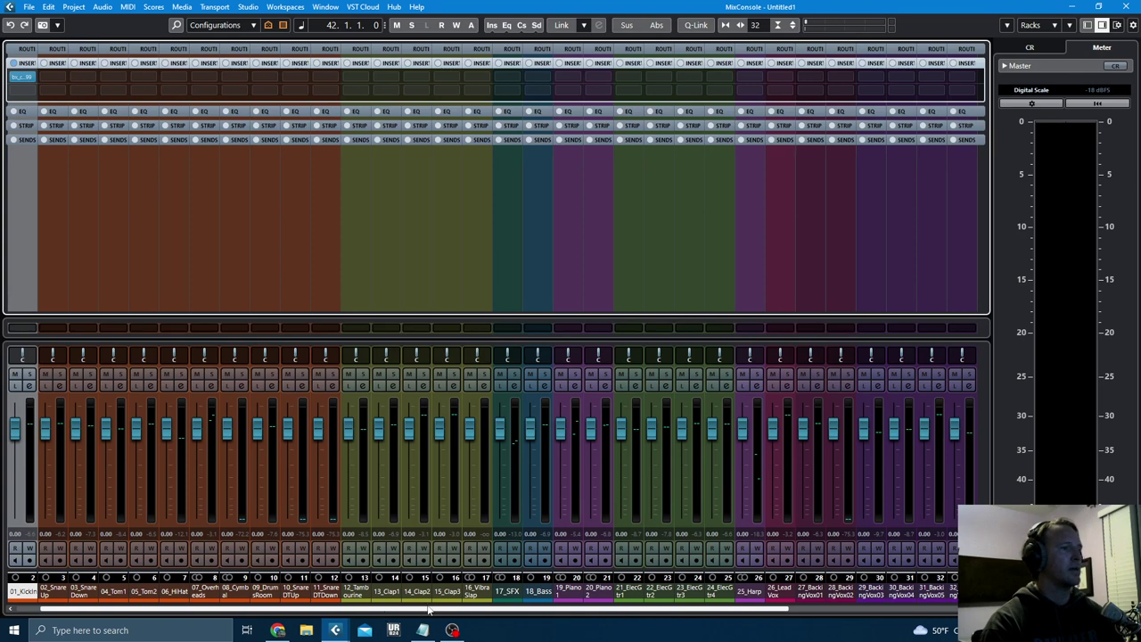
# - Remove the bx_console AMEK 9099 insert from 01_KickIn and dismiss the new link group settings
pyautogui.click(34, 78)
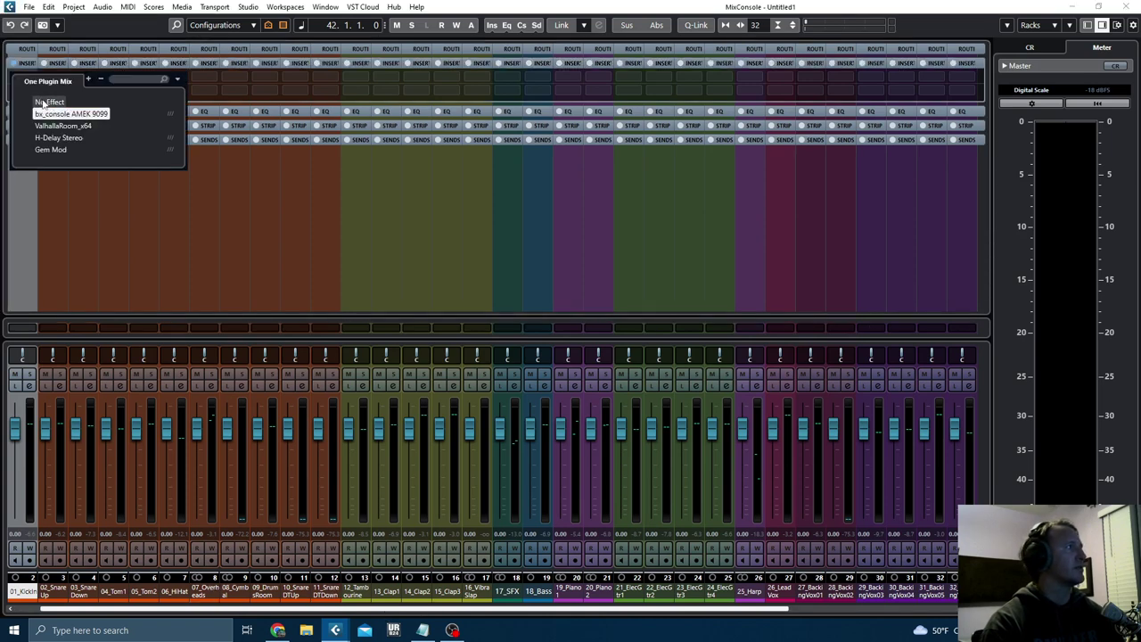
pyautogui.press('Escape')
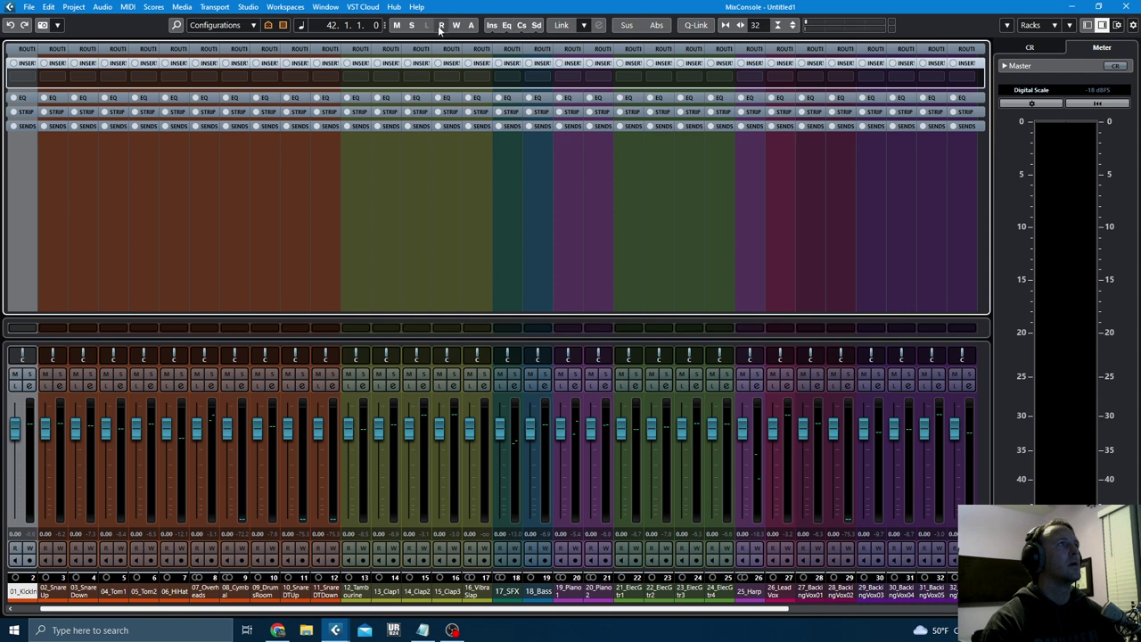
pyautogui.click(561, 25)
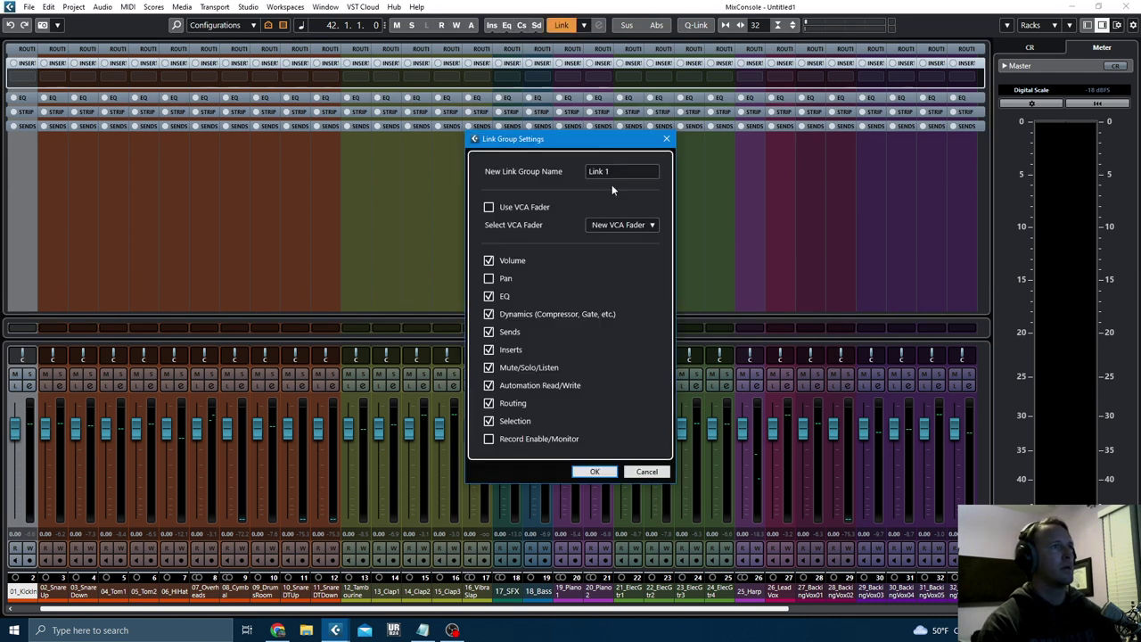
pyautogui.click(647, 471)
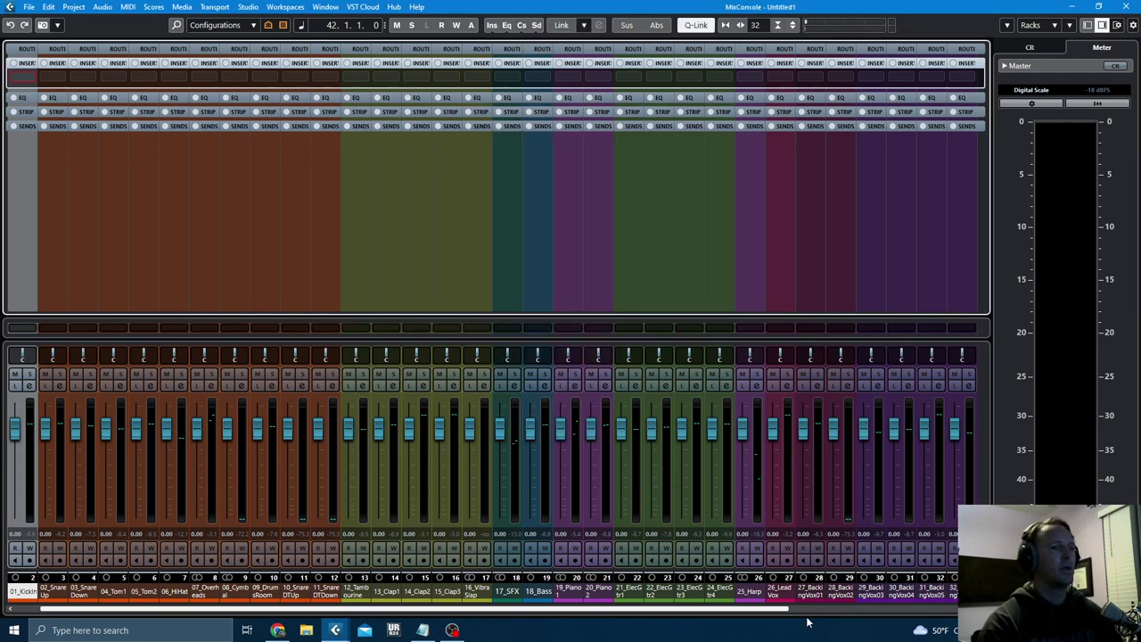
# - With Q-Link enabled, insert the bx_console AMEK 9099 on all channels from 01_KickIn through 39_BackingVox11DT, and close its window
pyautogui.moveTo(774, 610); pyautogui.dragTo(945, 599)
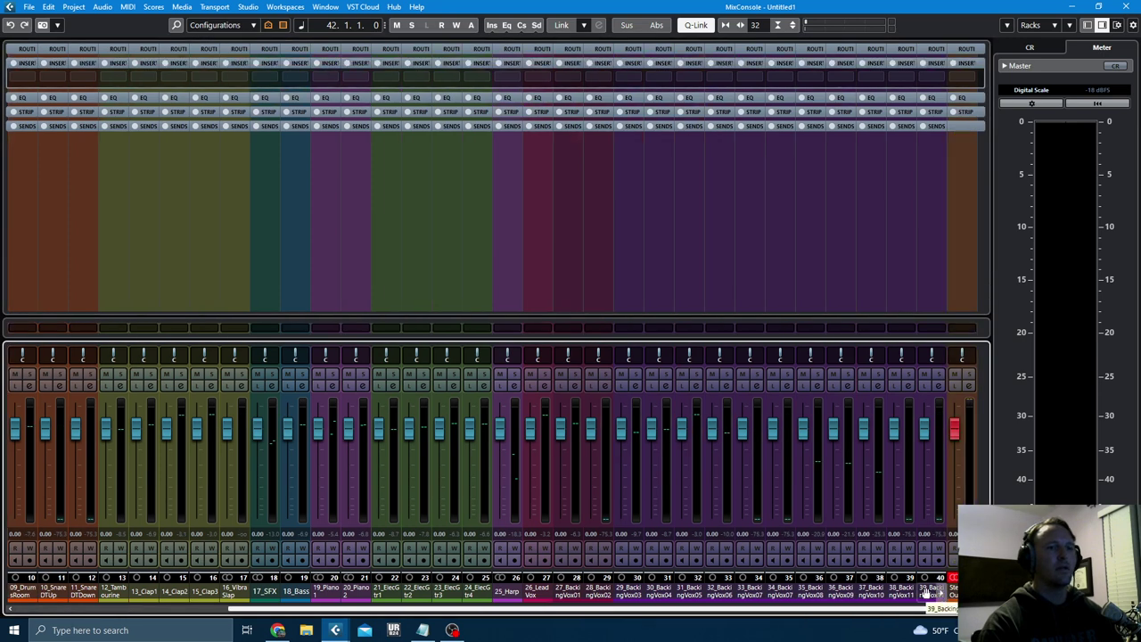
pyautogui.keyDown('shift'); pyautogui.click(926, 591); pyautogui.keyUp('shift')
pyautogui.click(932, 79)
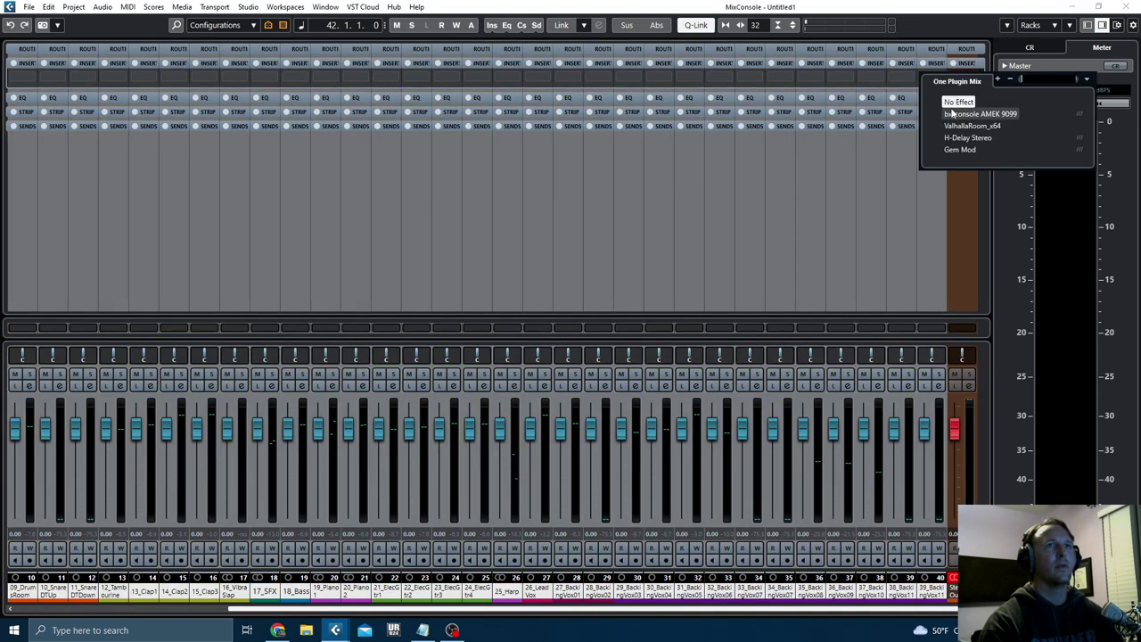
pyautogui.click(952, 102)
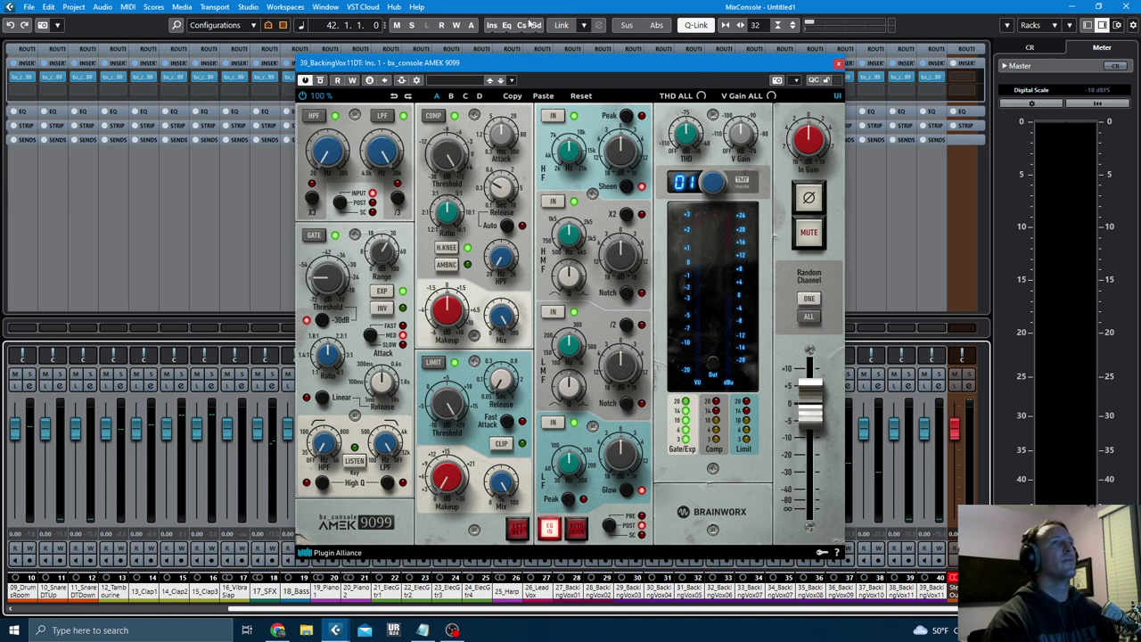
pyautogui.click(838, 65)
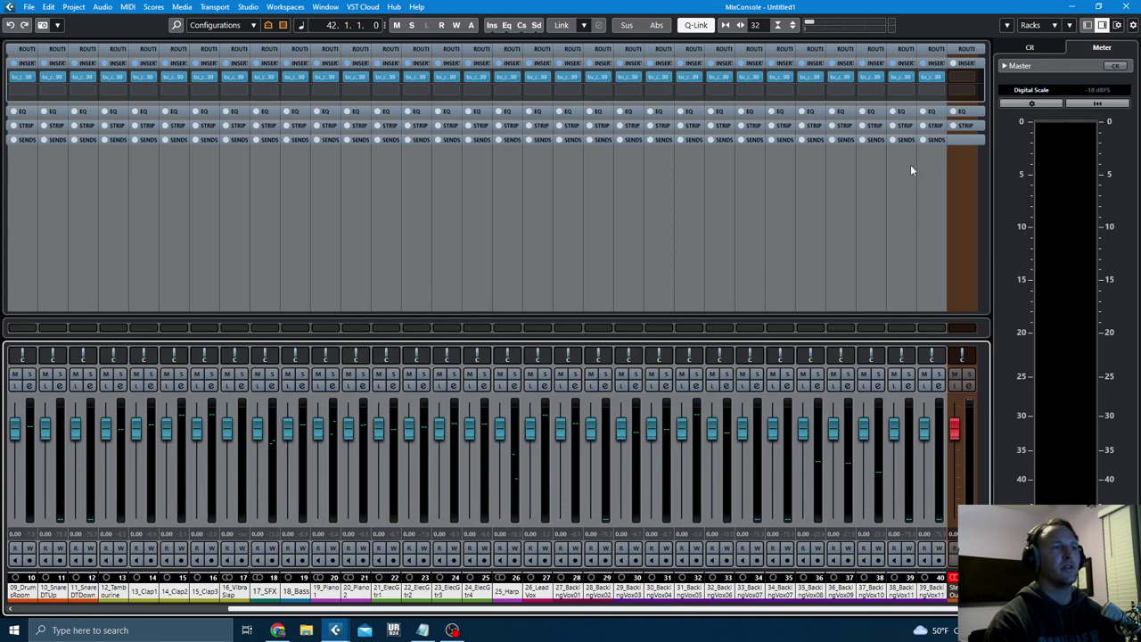
# - Play the song and compare the mix with the inserts of all linked channels bypassed and active
pyautogui.press('space')
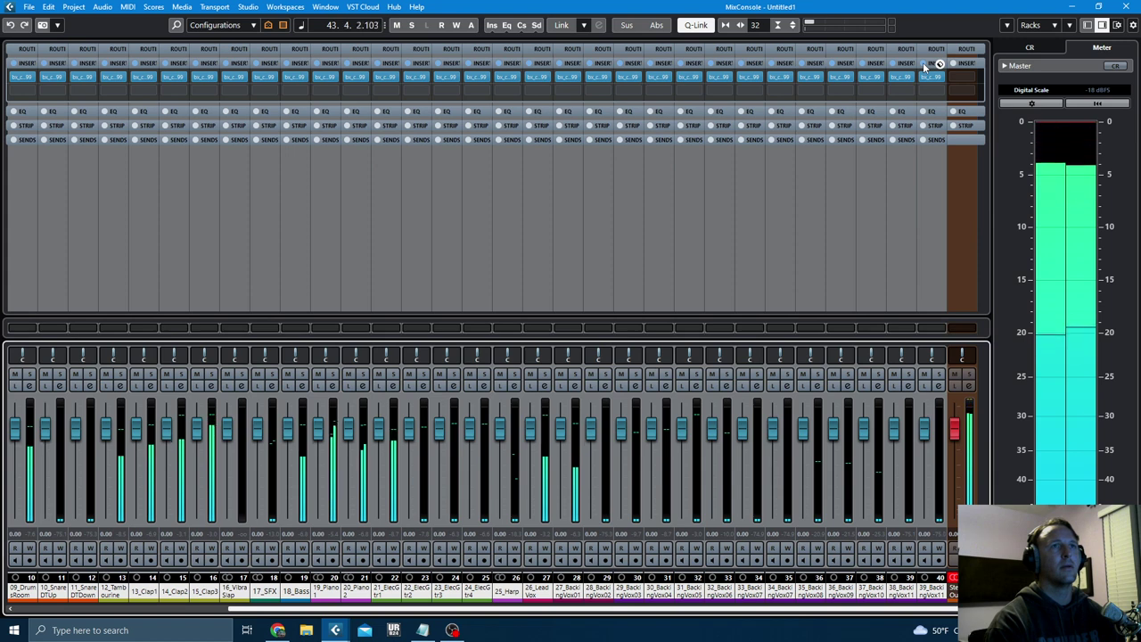
pyautogui.click(924, 66)
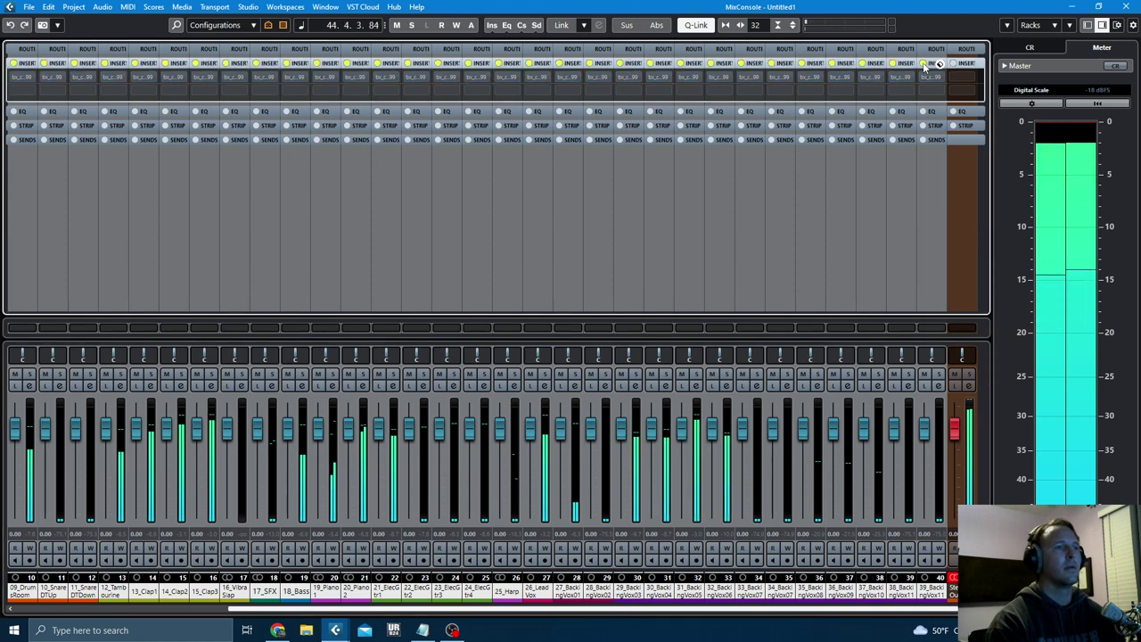
pyautogui.click(925, 66)
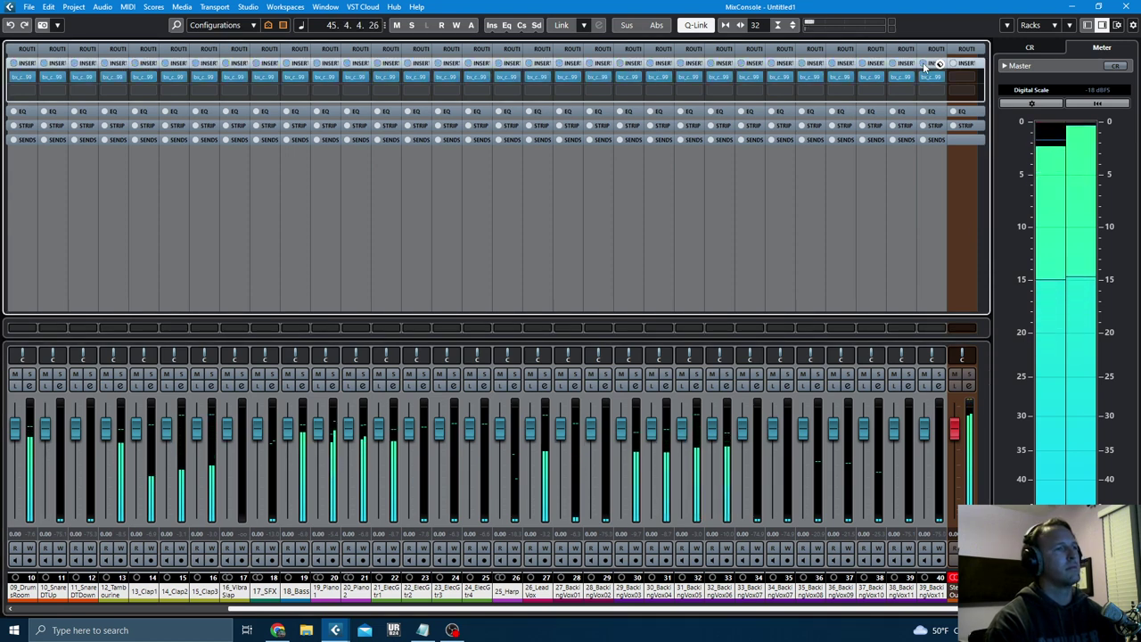
pyautogui.click(924, 66)
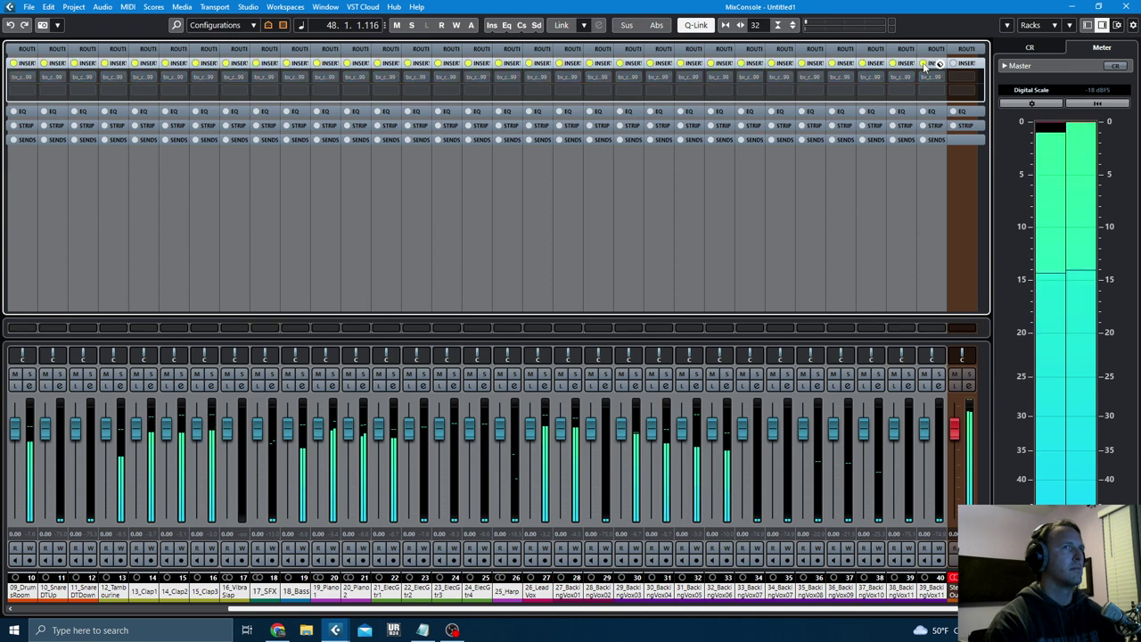
pyautogui.click(925, 67)
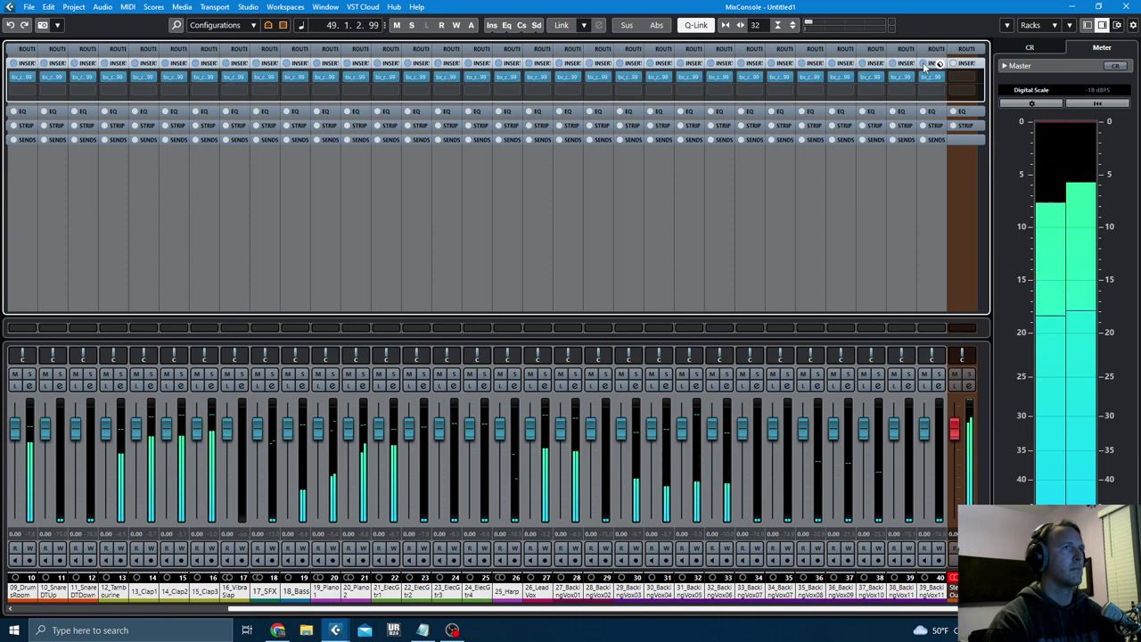
# - With Q-Link enabled, replay the song from bar 42, compare all linked channels' inserts bypassed and active, and turn Q-Link off
pyautogui.press('space')
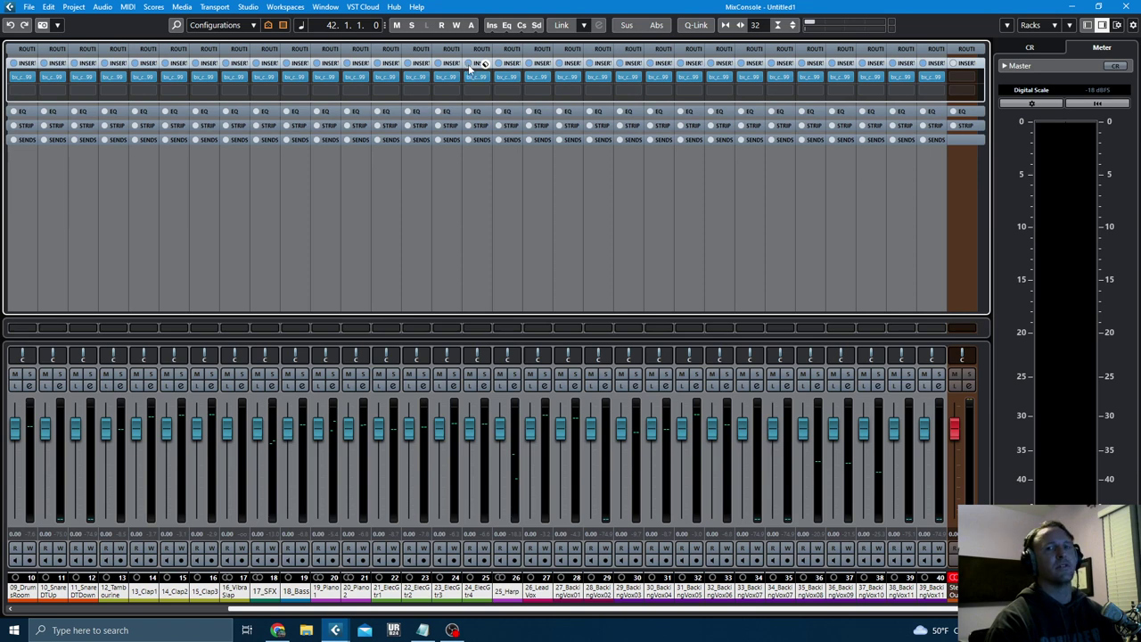
pyautogui.press('space')
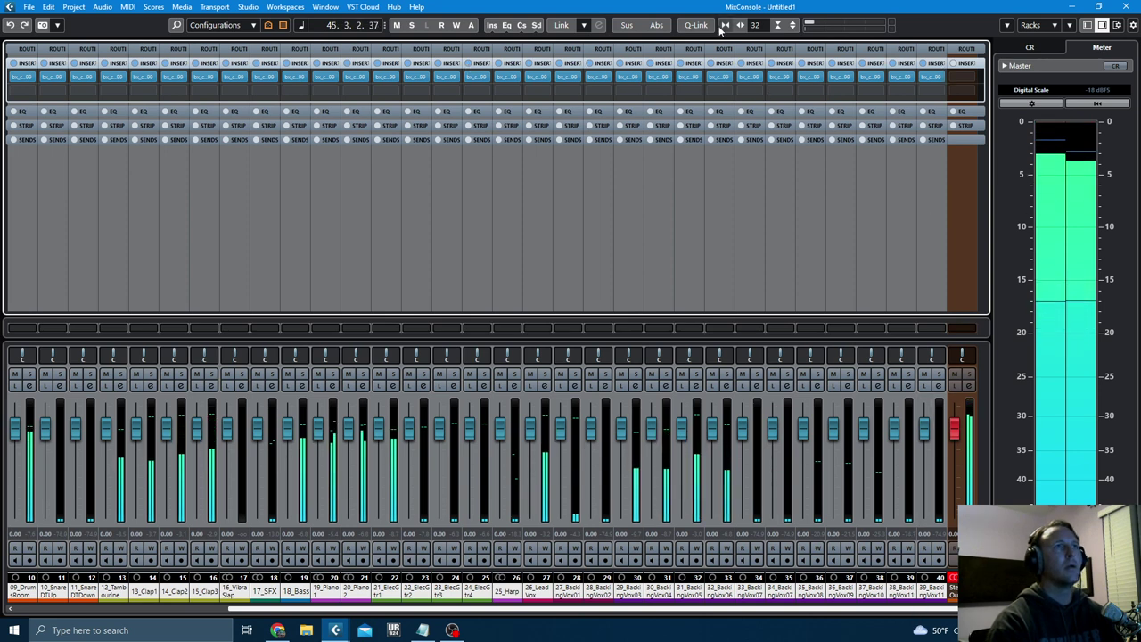
pyautogui.click(696, 24)
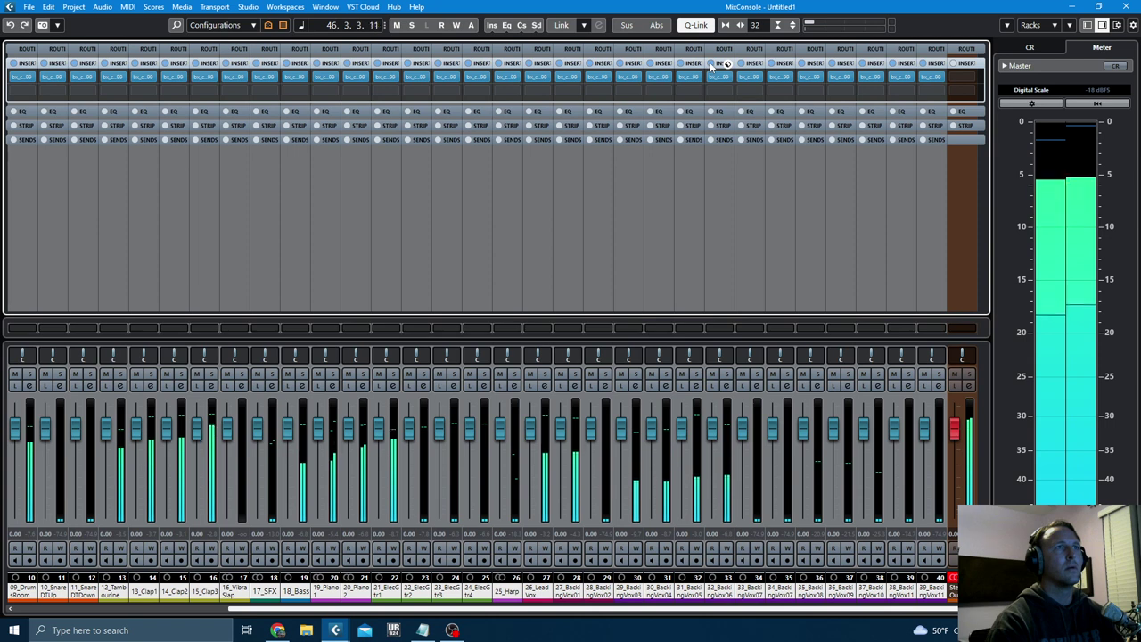
pyautogui.click(711, 64)
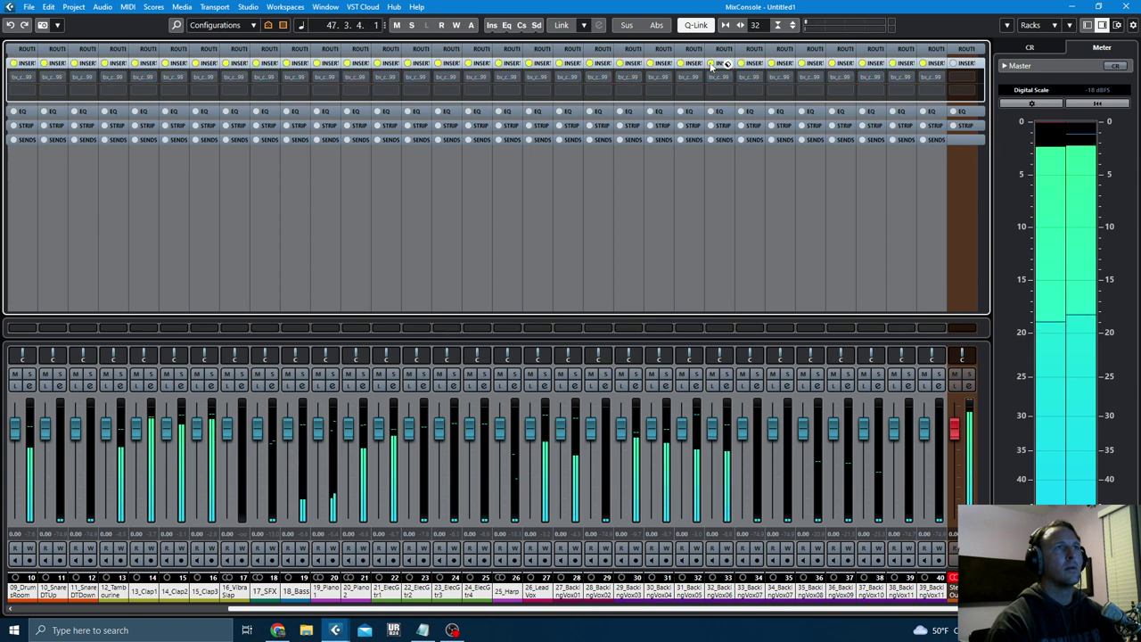
pyautogui.click(711, 64)
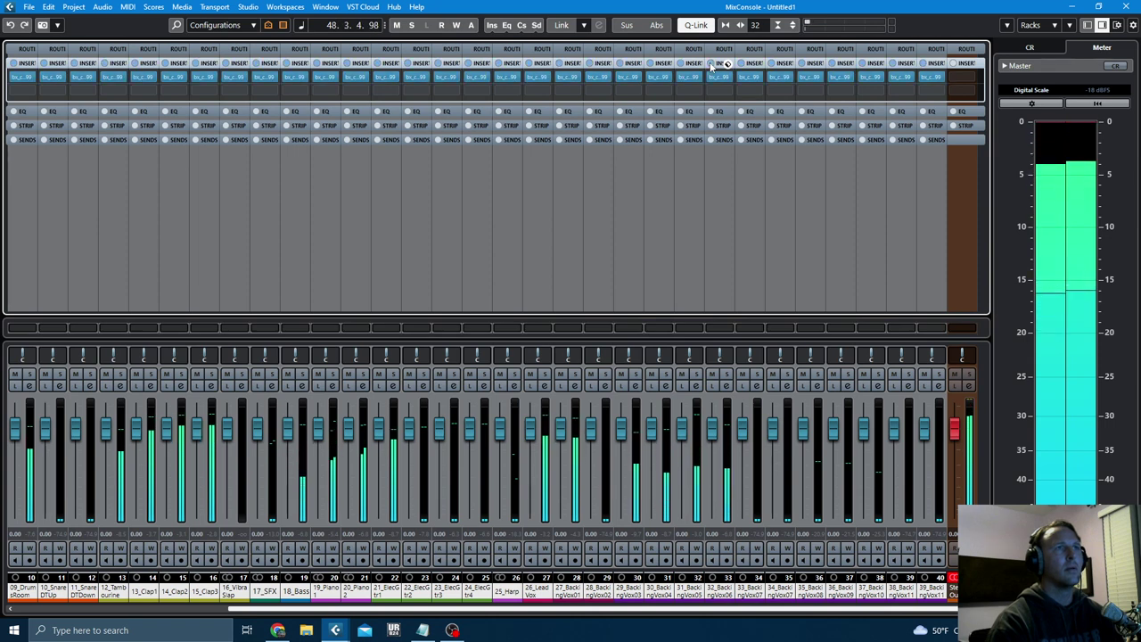
pyautogui.click(711, 64)
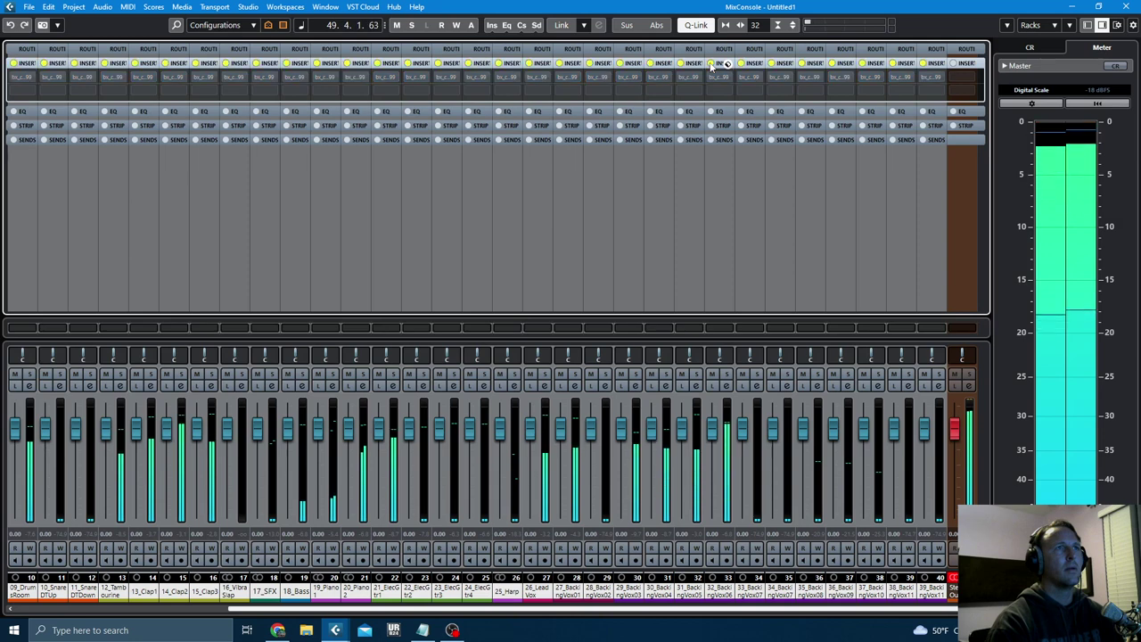
pyautogui.click(711, 64)
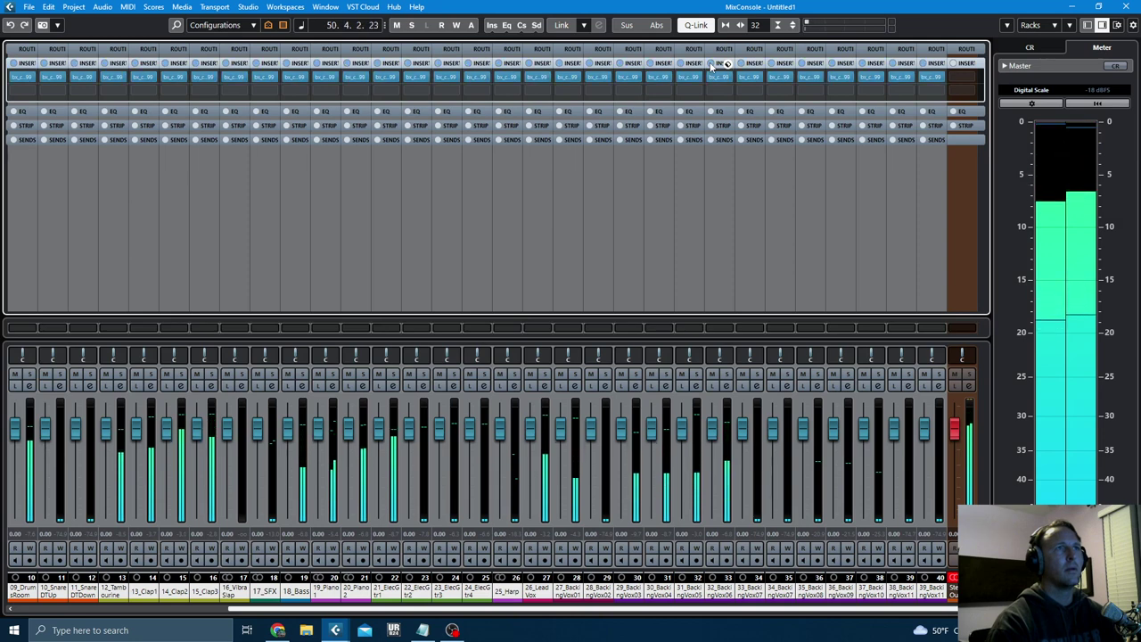
pyautogui.press('space')
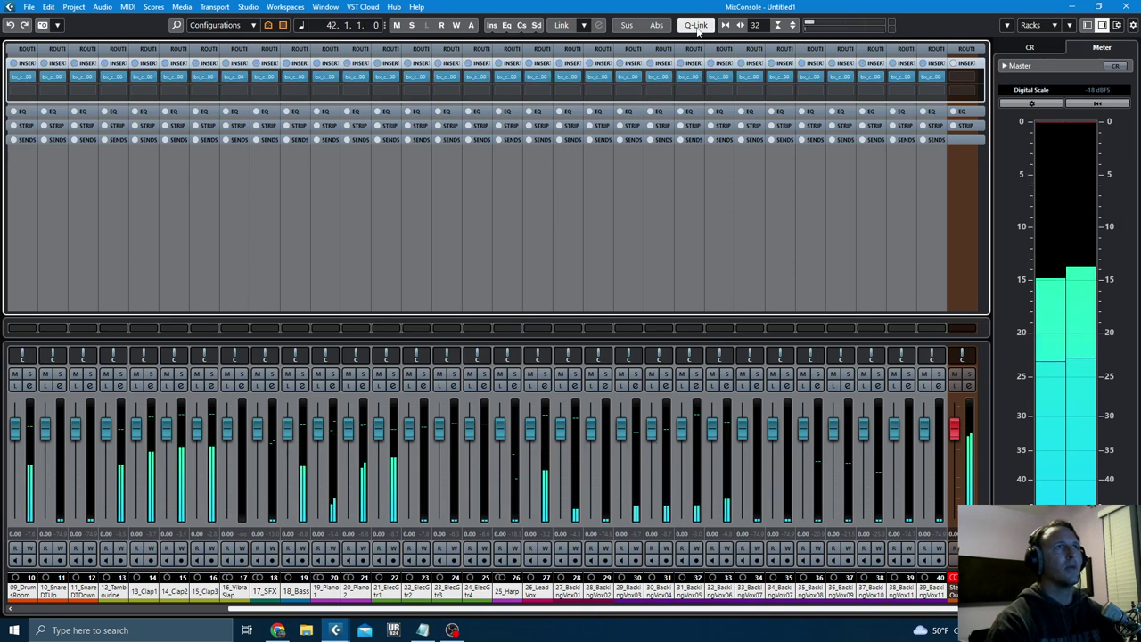
pyautogui.click(692, 26)
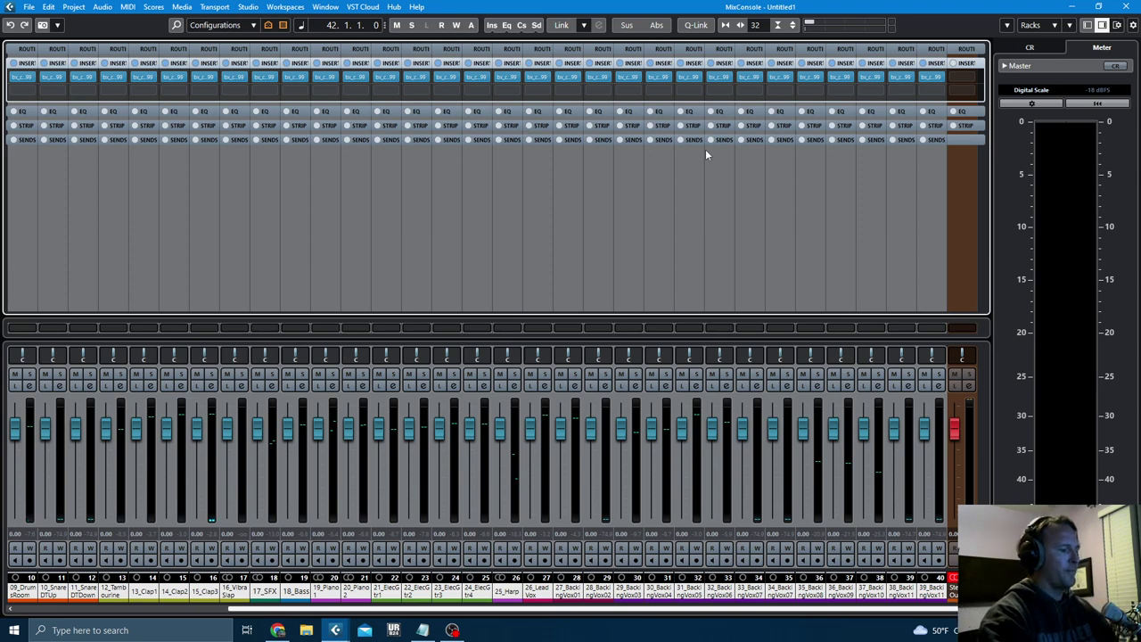
# - Close the MixConsole and try soloing the drum tracks 01_KickIn through 11_SnareDTDown together
pyautogui.press('F3')
pyautogui.scroll(-3, 835, 389)
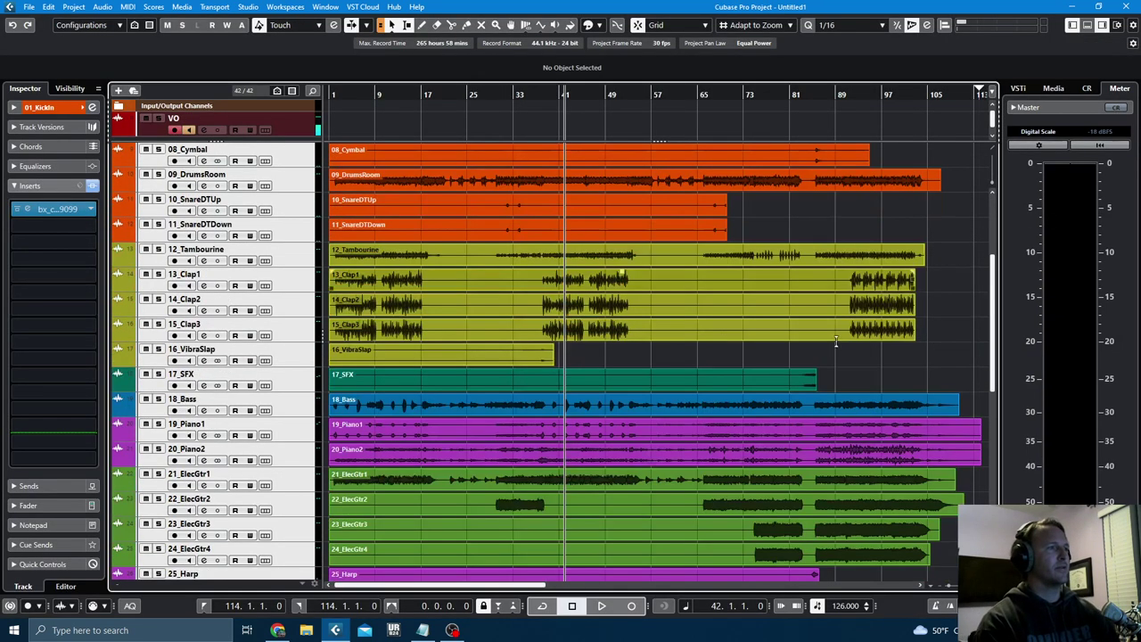
pyautogui.scroll(3, 835, 388)
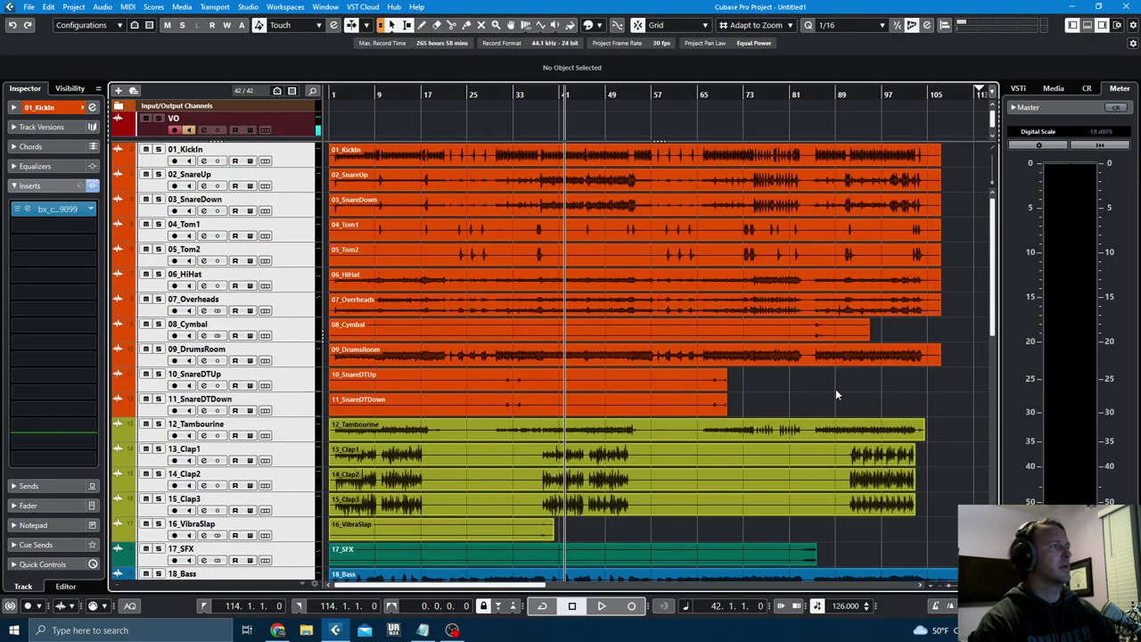
pyautogui.click(300, 163)
pyautogui.keyDown('shift'); pyautogui.click(299, 399); pyautogui.keyUp('shift')
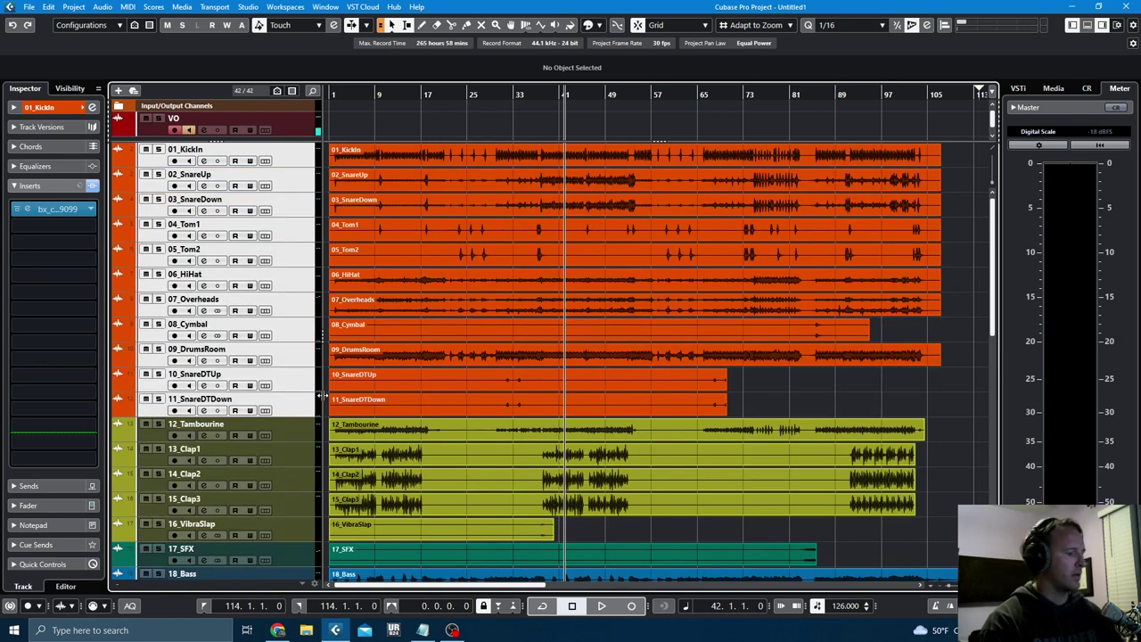
pyautogui.press('s')
pyautogui.press('s')
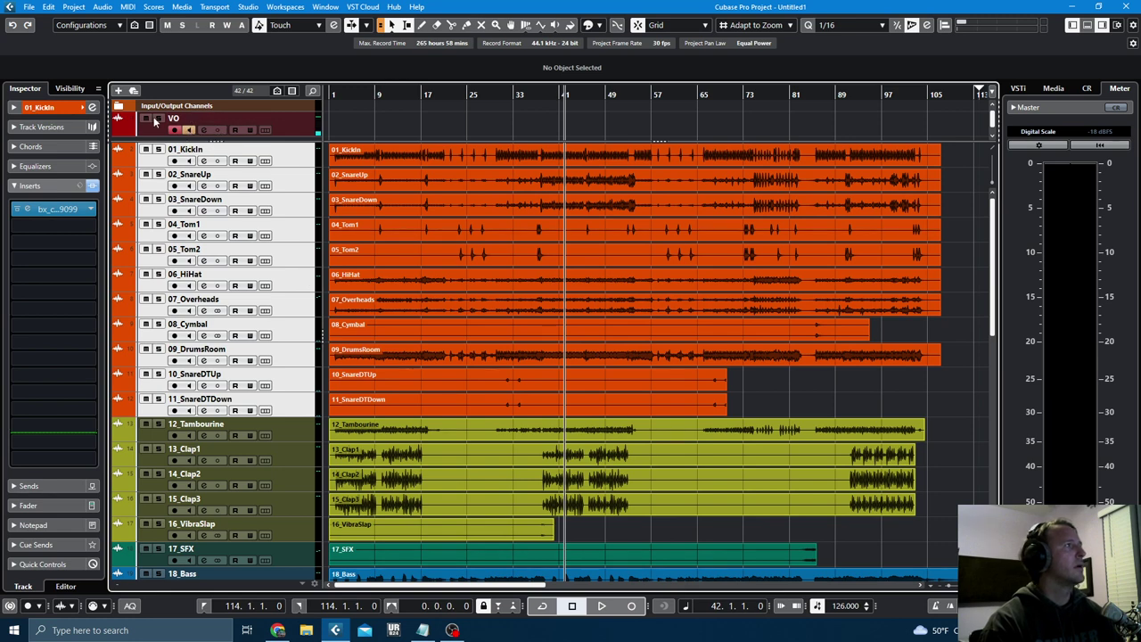
# - Enable Solo Defeat for the VO track in its channel settings and close the settings window
pyautogui.click(204, 131)
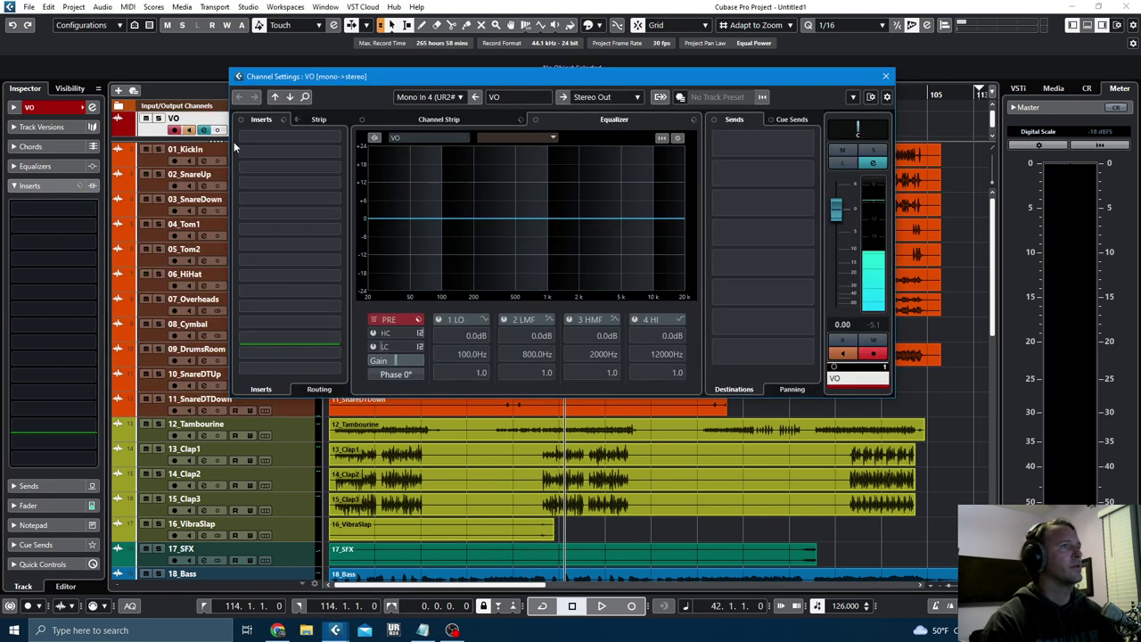
pyautogui.keyDown('alt'); pyautogui.click(871, 151); pyautogui.keyUp('alt')
pyautogui.click(885, 75)
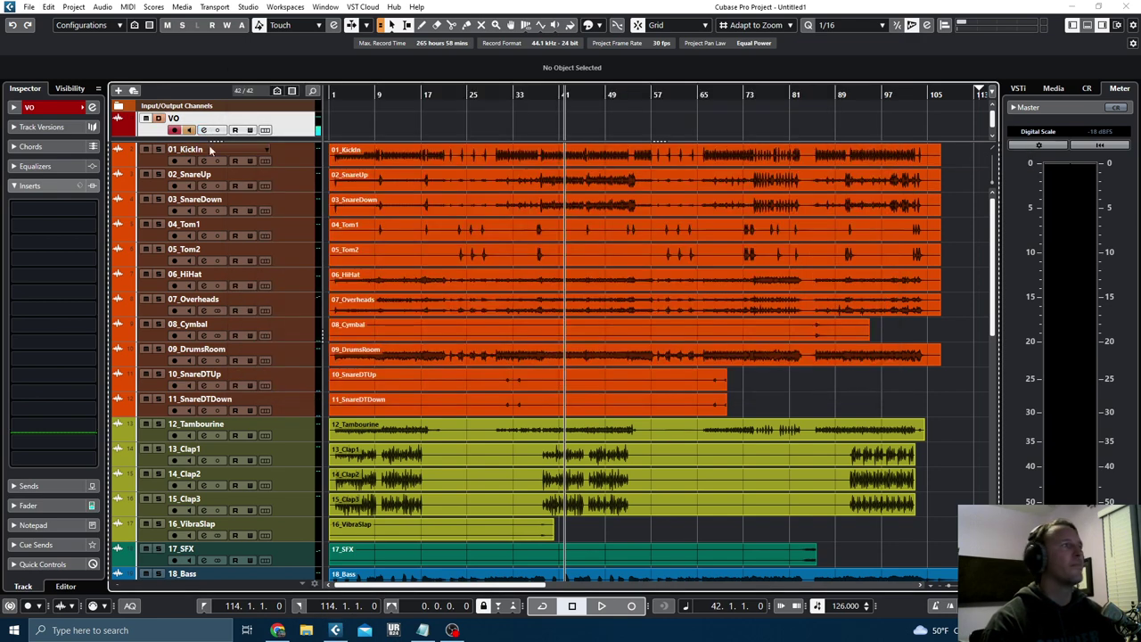
# - Solo 01_KickIn along with the tracks 02_SnareUp through 11_SnareDTDown
pyautogui.click(158, 151)
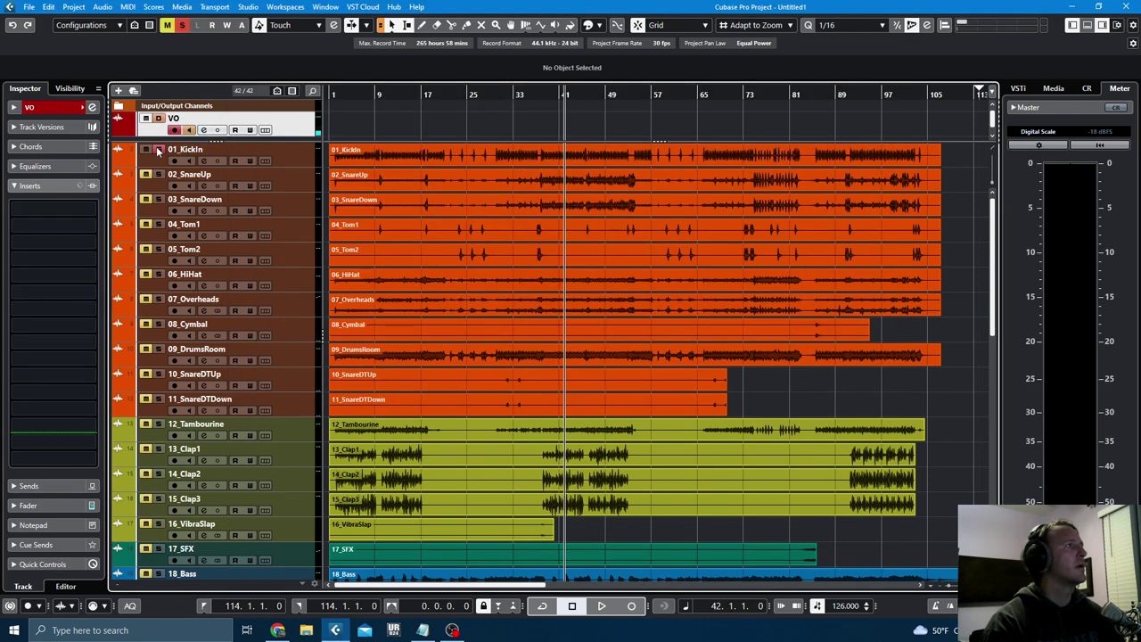
pyautogui.click(297, 184)
pyautogui.keyDown('shift'); pyautogui.click(310, 410); pyautogui.keyUp('shift')
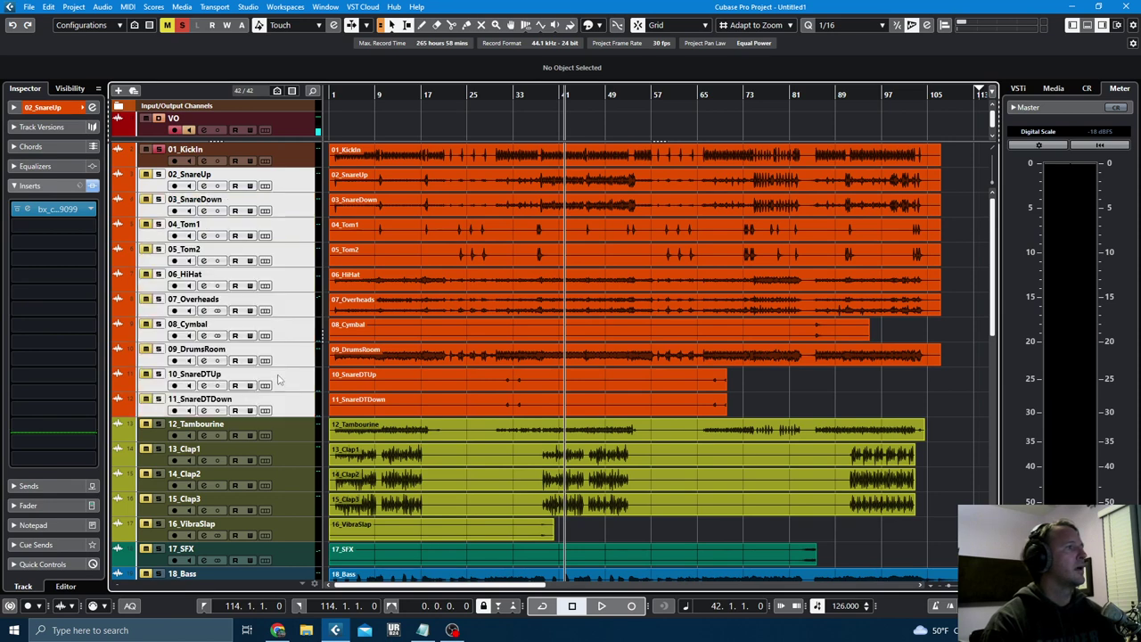
pyautogui.click(158, 400)
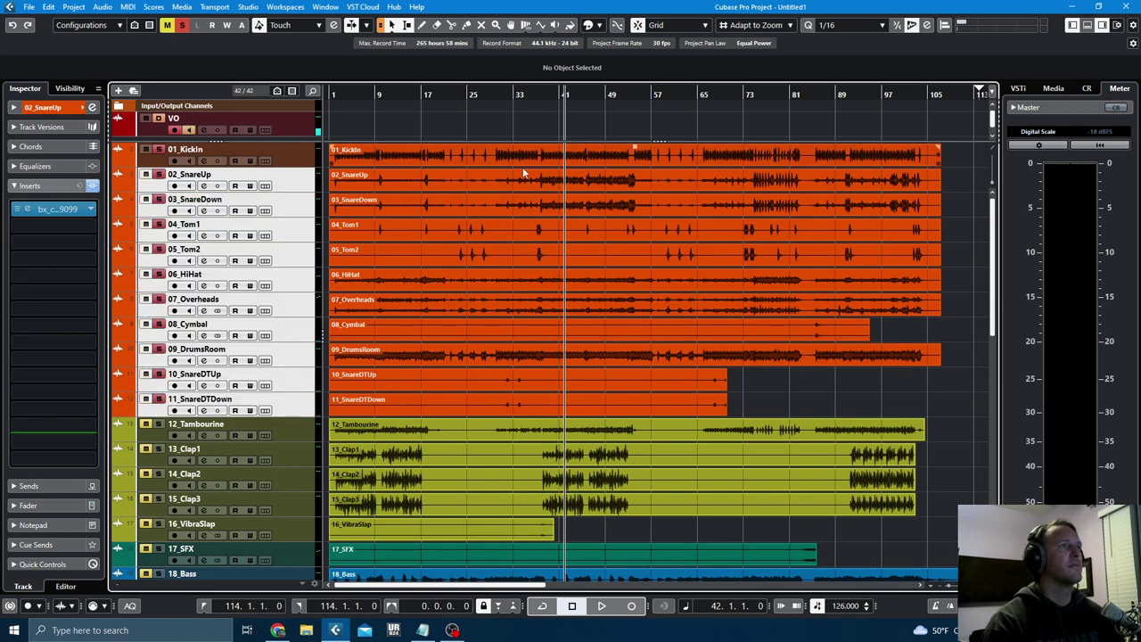
# - Set the locators to bars 30 to 42 and play the soloed drum tracks from there
pyautogui.moveTo(496, 153); pyautogui.dragTo(563, 152)
pyautogui.press('p')
pyautogui.press('space')
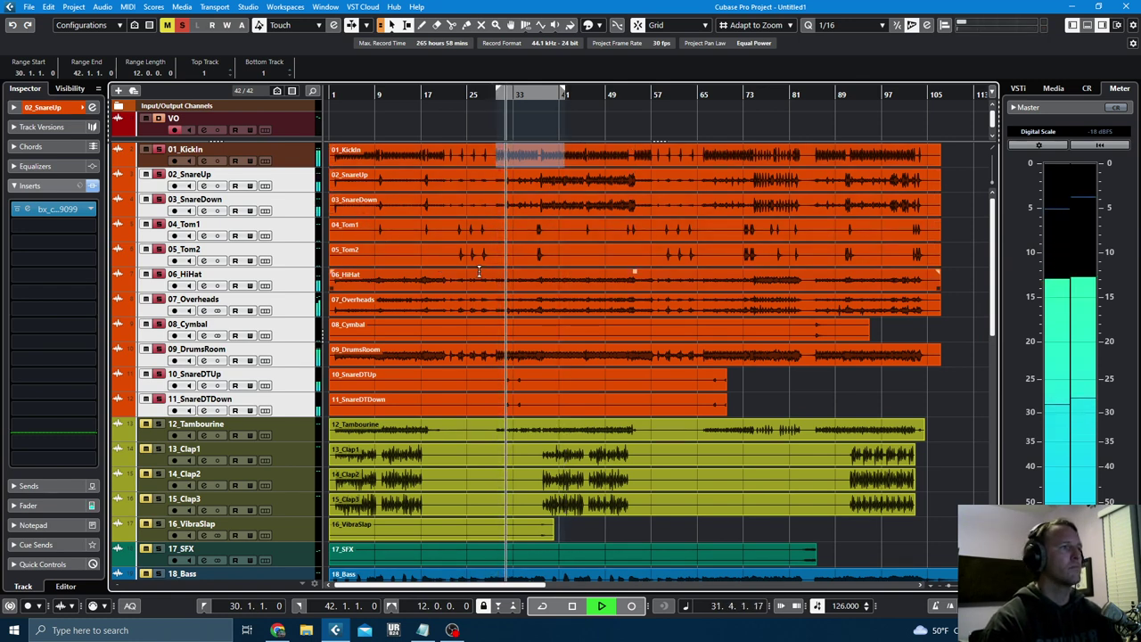
pyautogui.press('space')
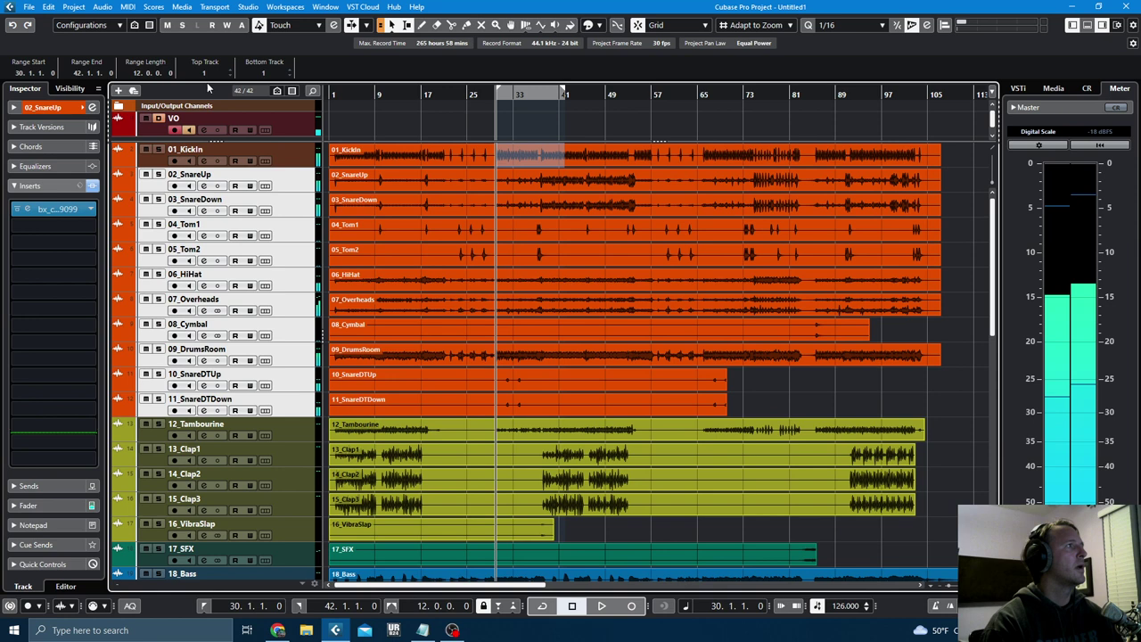
# - Solo only 01_KickIn and play it from bar 30
pyautogui.click(303, 164)
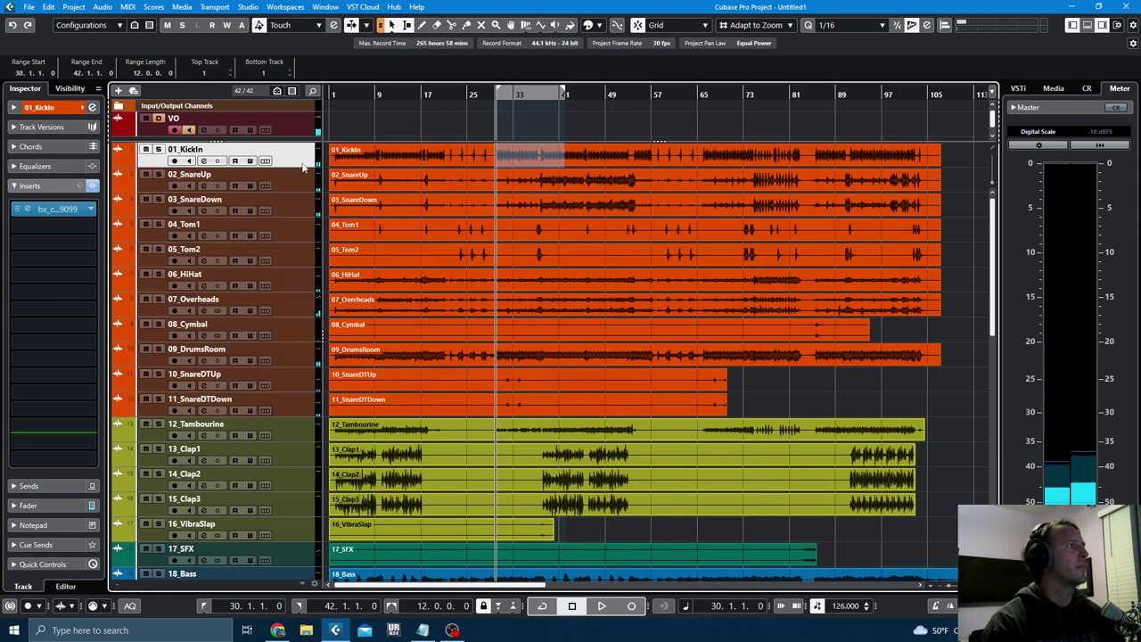
pyautogui.click(159, 149)
pyautogui.press('space')
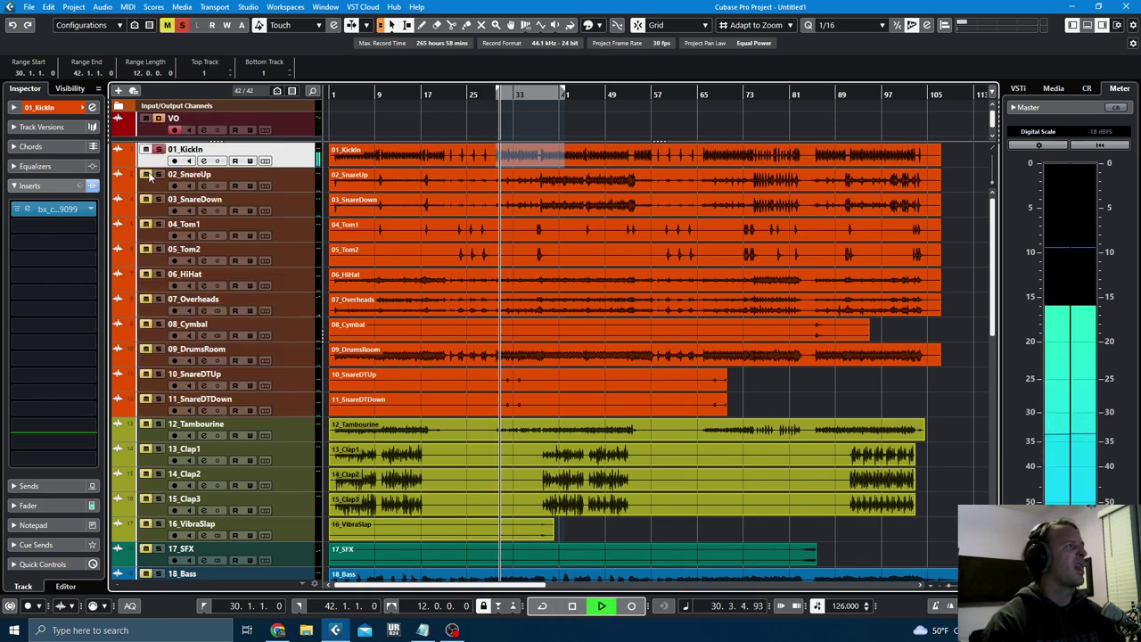
pyautogui.press('space')
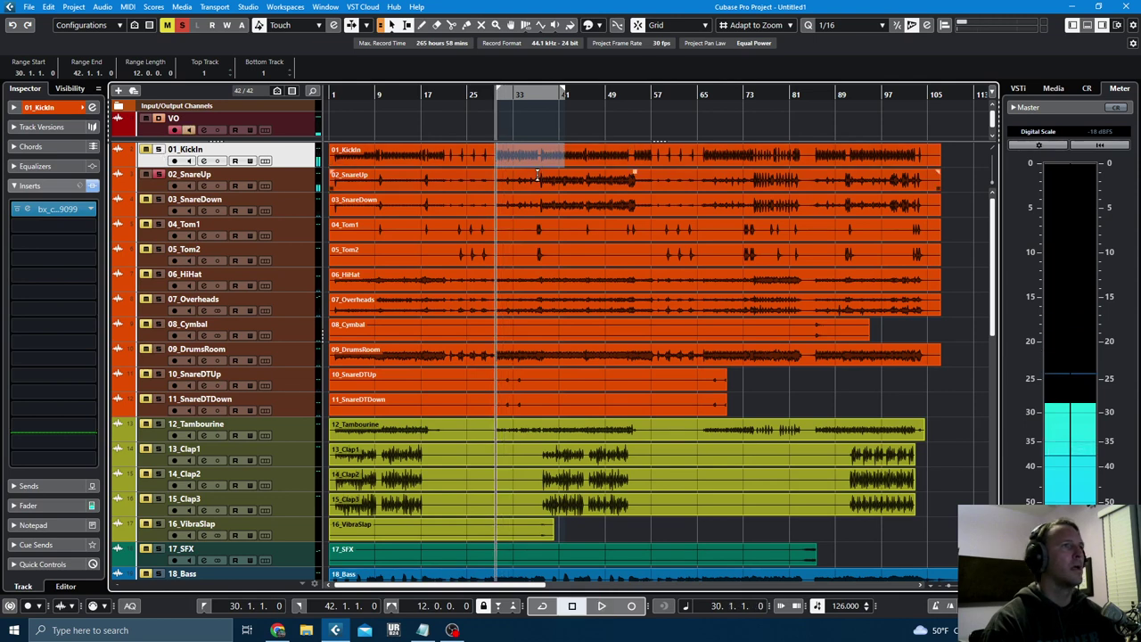
# - Set the locators to bars 37 to 52 and play the soloed 02_SnareUp with the cycle switched on
pyautogui.moveTo(538, 175); pyautogui.dragTo(628, 181)
pyautogui.press('space')
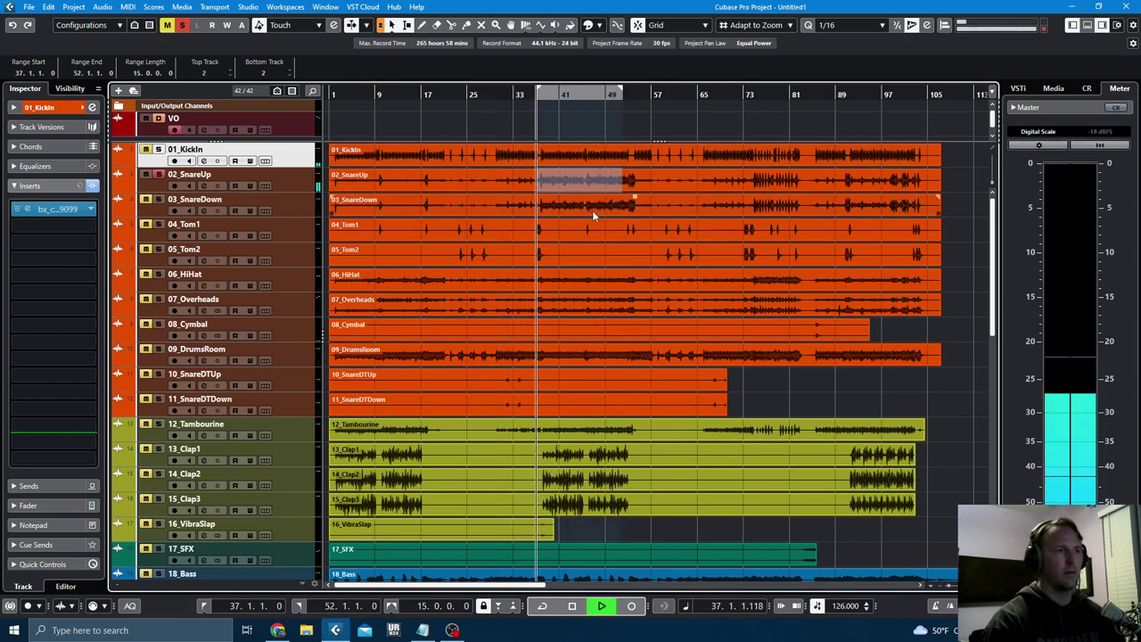
pyautogui.press('KP_Divide')
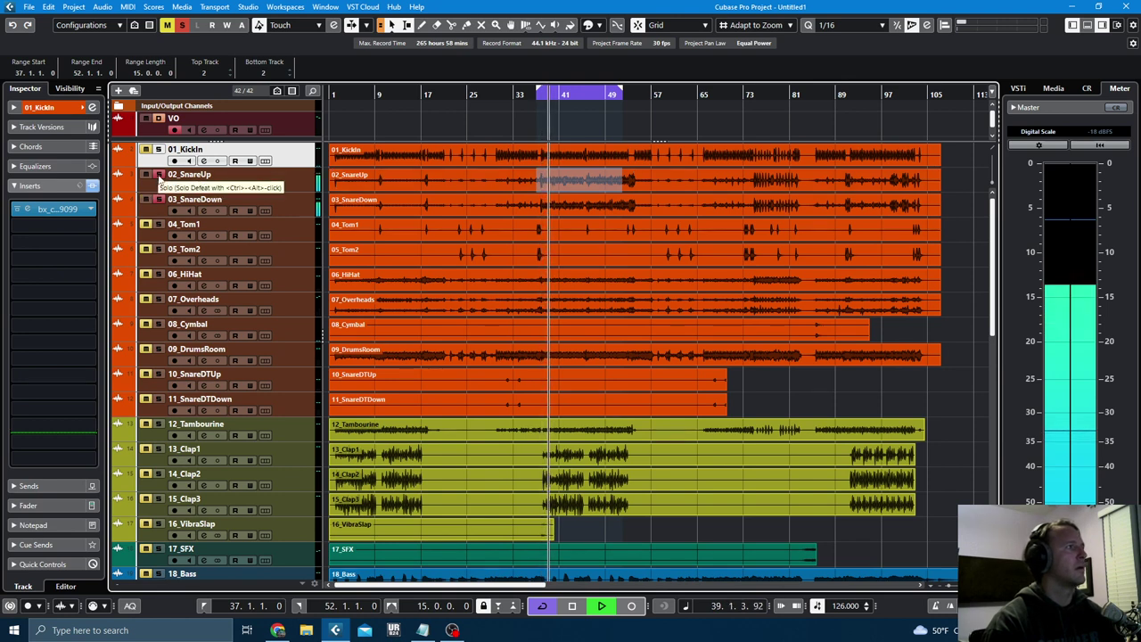
# - During looped playback, audition the toms, 07_Overheads, 09_DrumsRoom, 08_Cymbal and 06_HiHat by switching their solos on and off
pyautogui.click(156, 300)
pyautogui.click(159, 251)
pyautogui.click(159, 225)
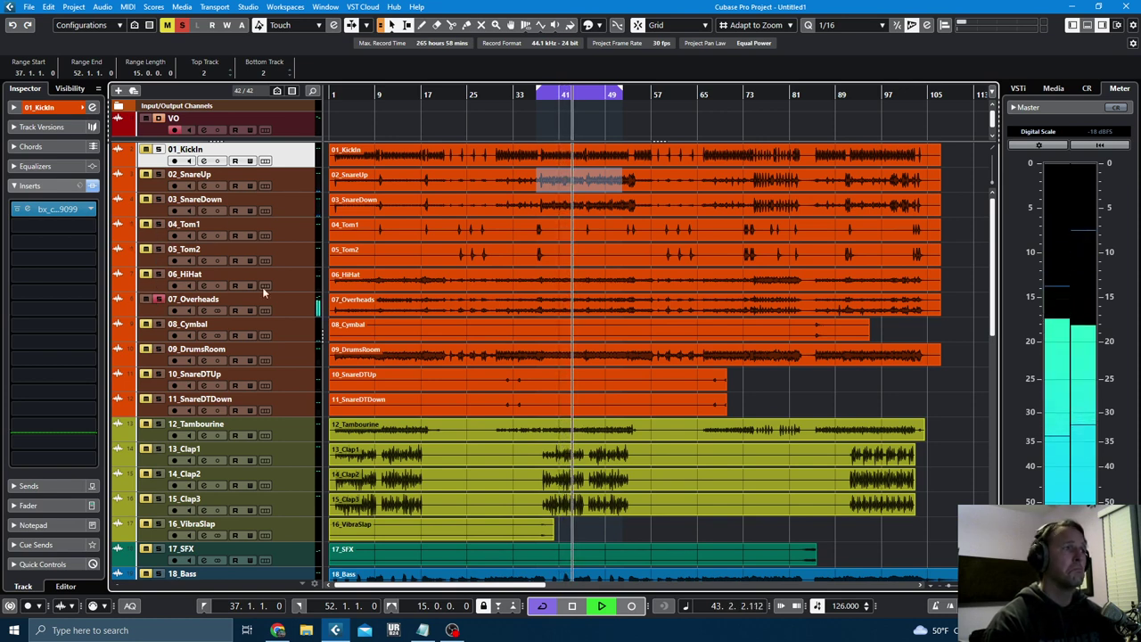
pyautogui.click(159, 350)
pyautogui.click(159, 300)
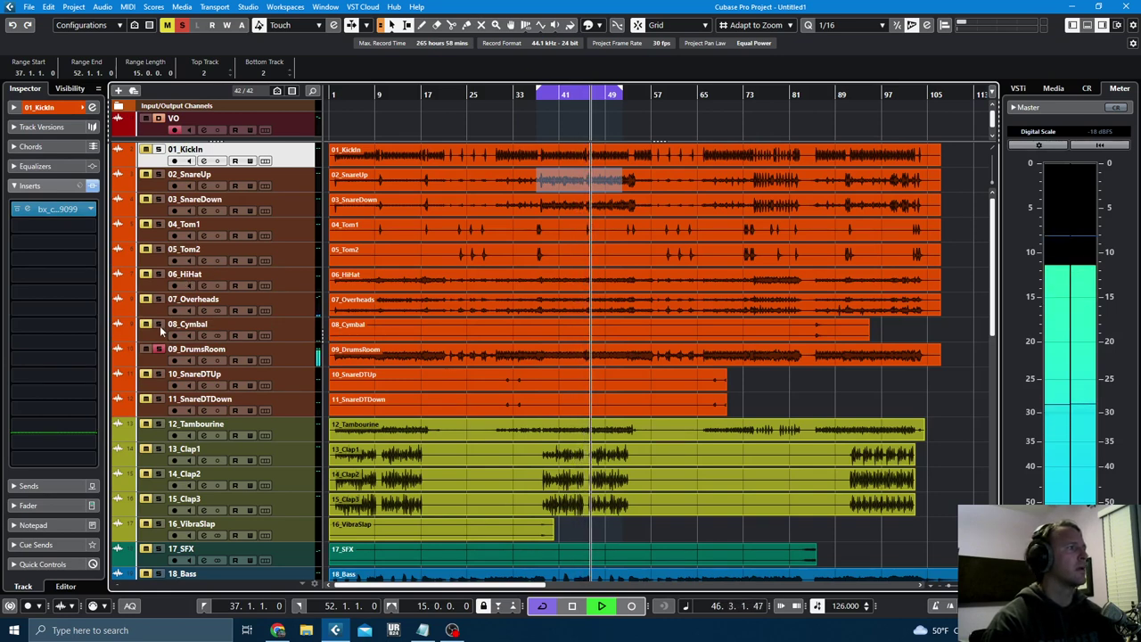
pyautogui.click(159, 324)
pyautogui.click(158, 301)
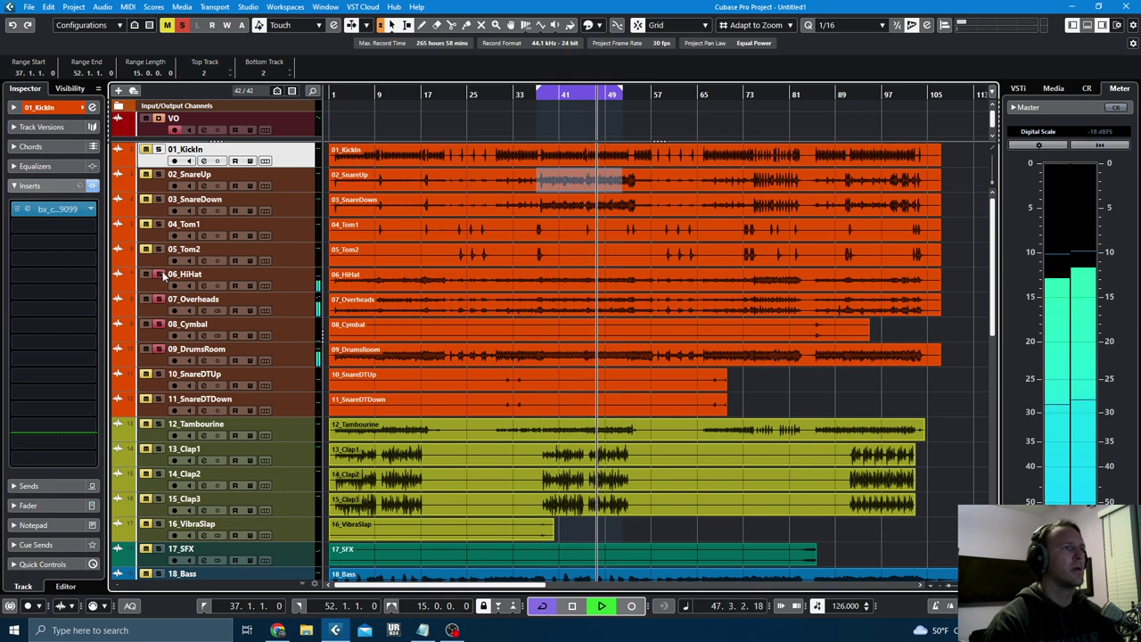
pyautogui.click(161, 324)
pyautogui.click(158, 301)
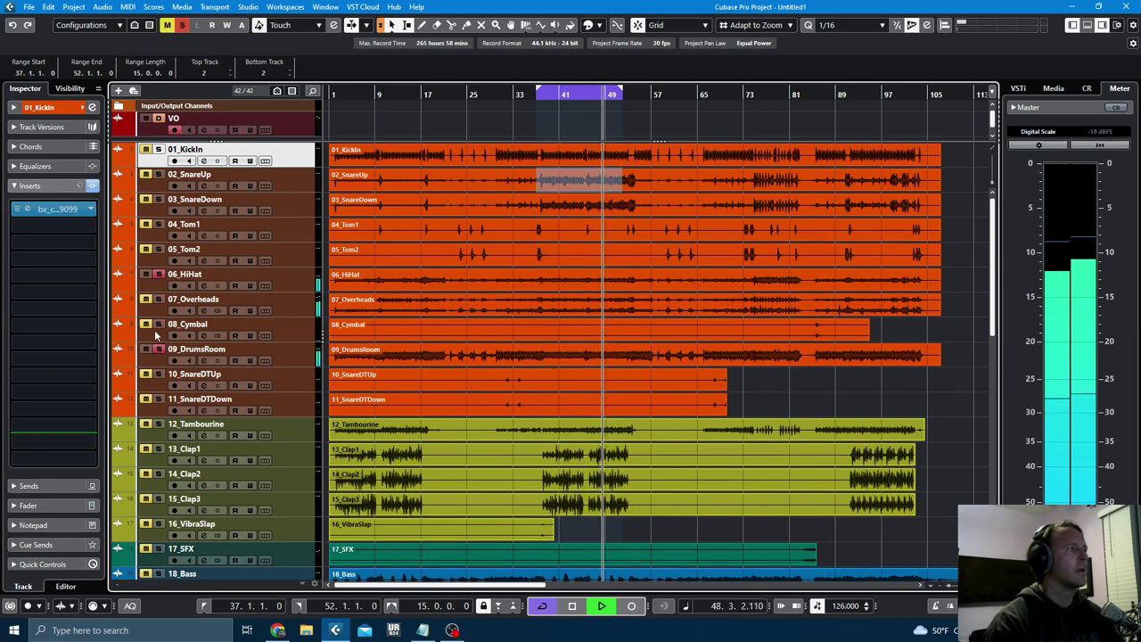
pyautogui.click(158, 349)
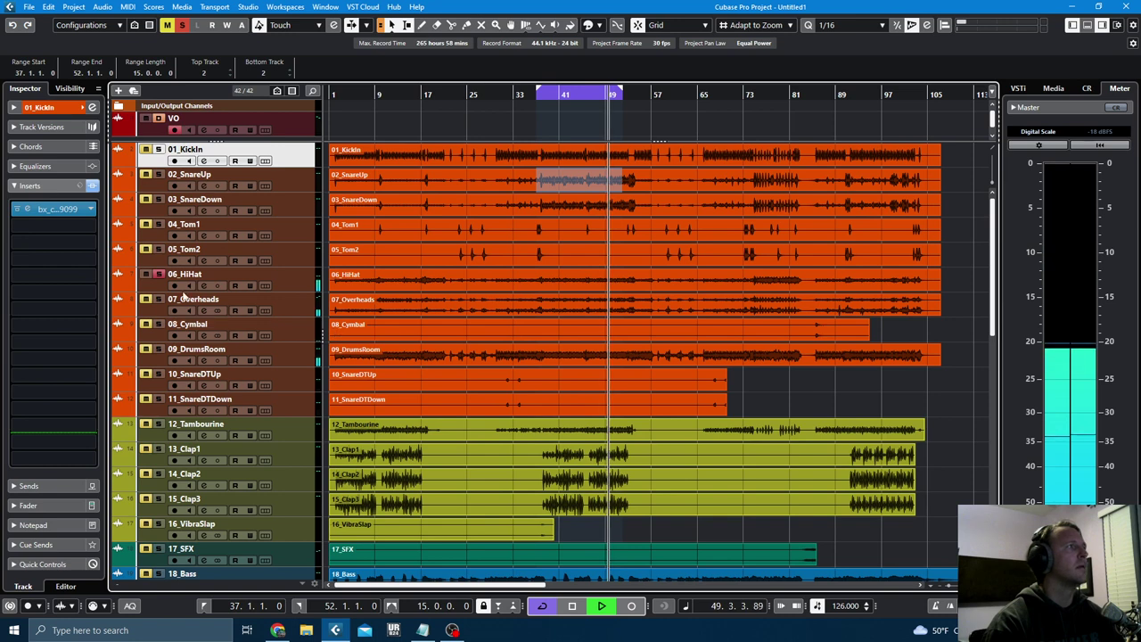
# - Add 01_KickIn, 02_SnareUp and 03_SnareDown to the soloed drums, listen to them together, stop playback and clear all solos
pyautogui.click(159, 150)
pyautogui.click(159, 174)
pyautogui.click(159, 199)
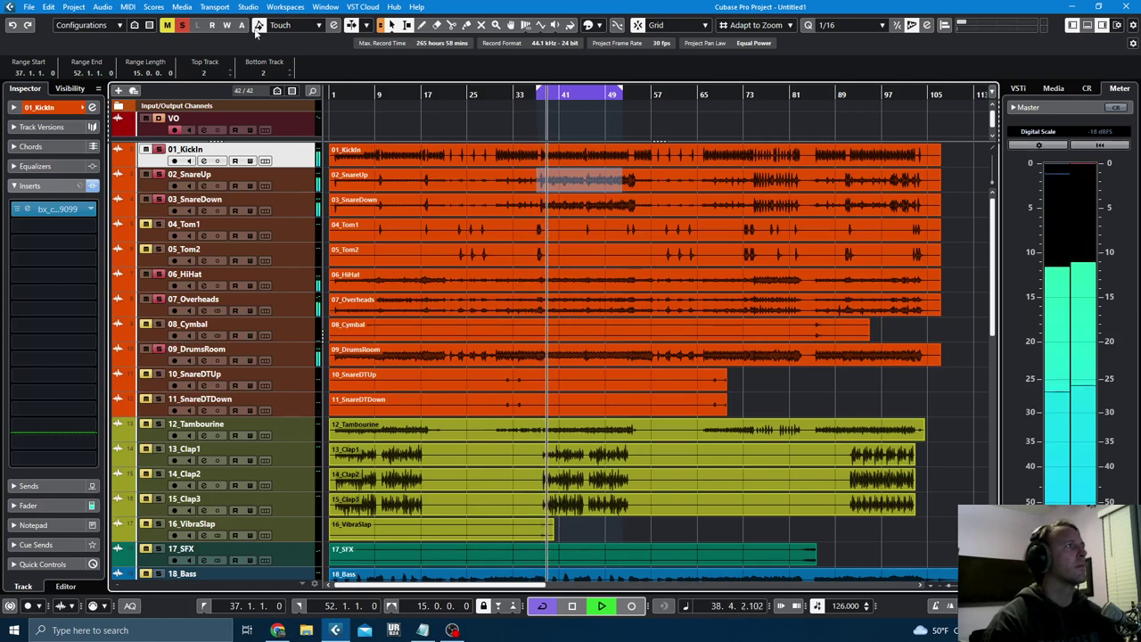
pyautogui.press('space')
pyautogui.click(183, 25)
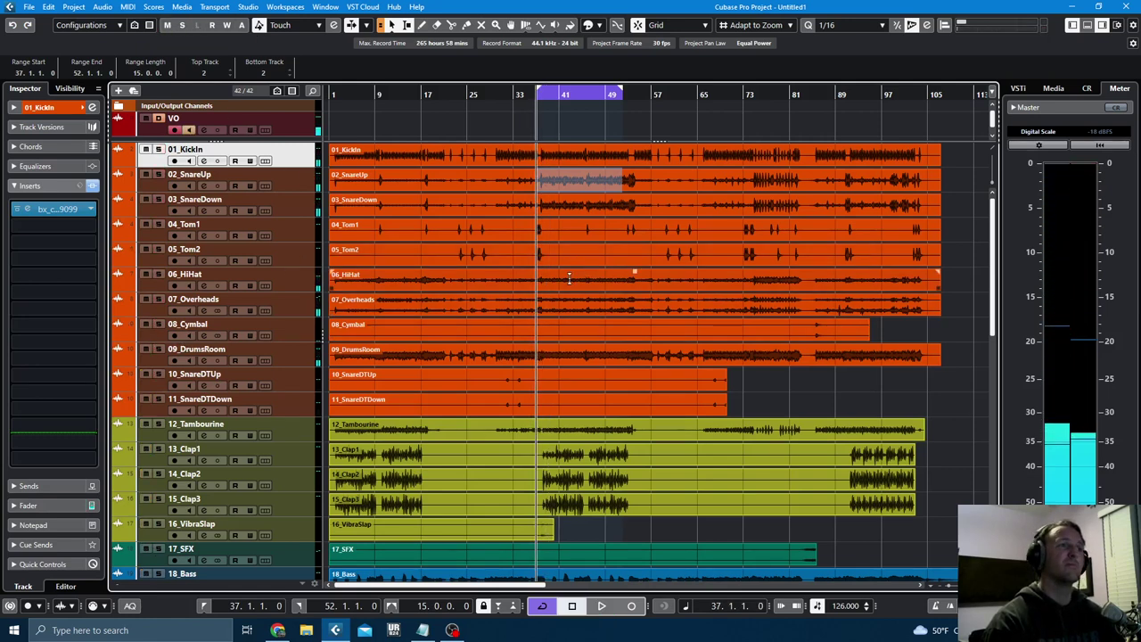
# - Shorten the cycle range to bars 37 to 39 around the tom fill and zoom in on it
pyautogui.moveTo(537, 269); pyautogui.dragTo(541, 275)
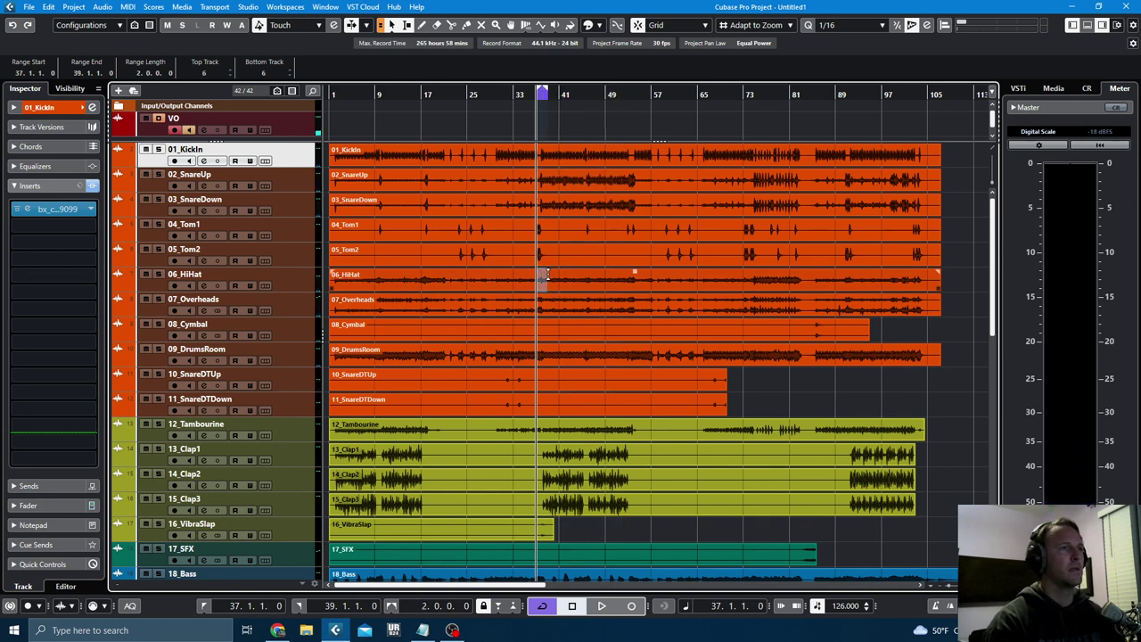
pyautogui.press('t')
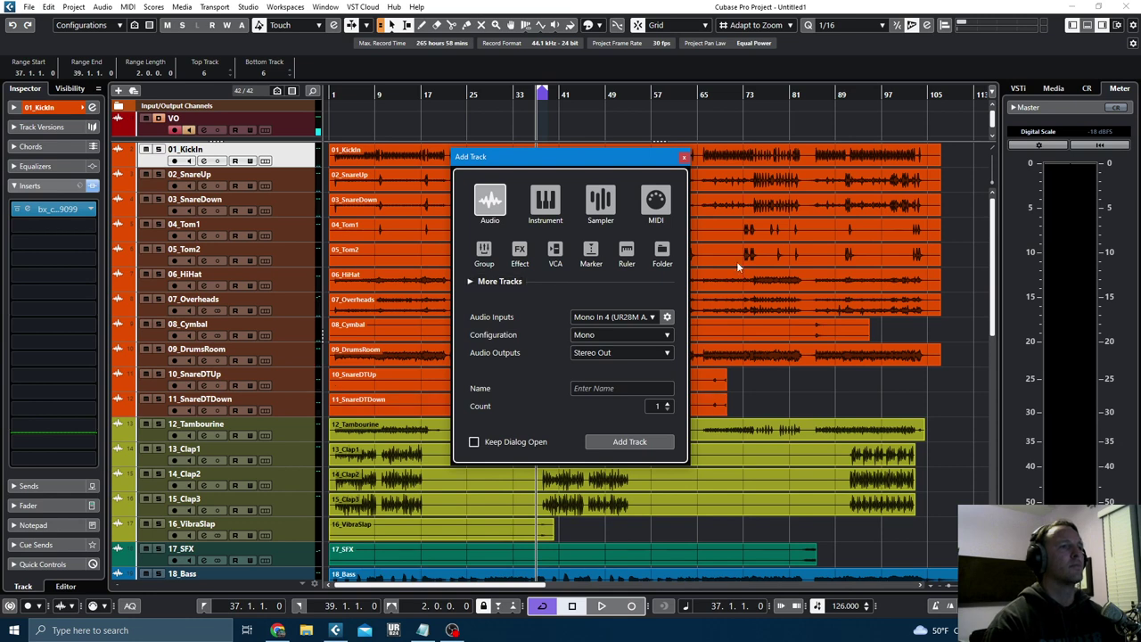
pyautogui.click(682, 157)
pyautogui.press('h')
pyautogui.press('h')
pyautogui.press('h')
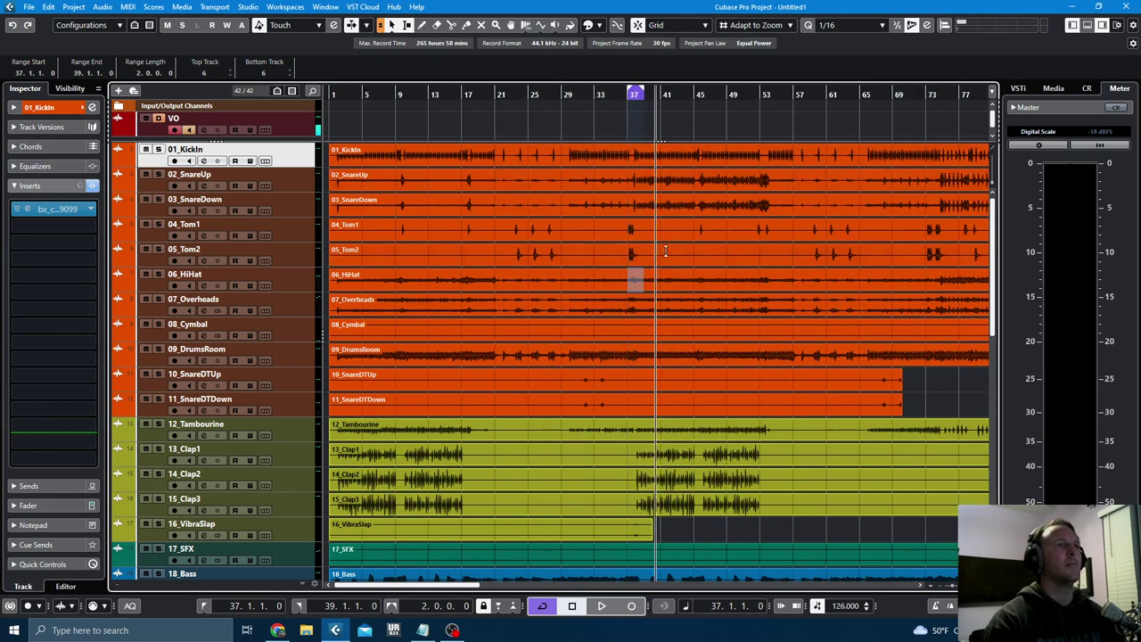
# - Set the cycle range to bars 23 to 29 and play 04_Tom1 and 05_Tom2 soloed from the range start
pyautogui.press('h')
pyautogui.press('h')
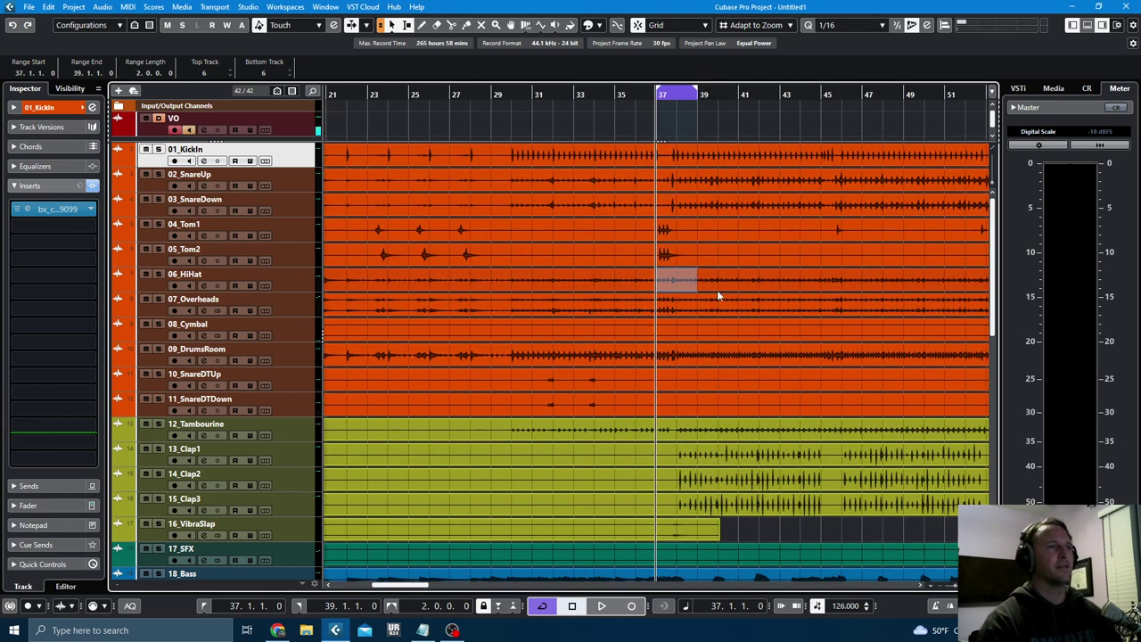
pyautogui.moveTo(368, 273); pyautogui.dragTo(496, 280)
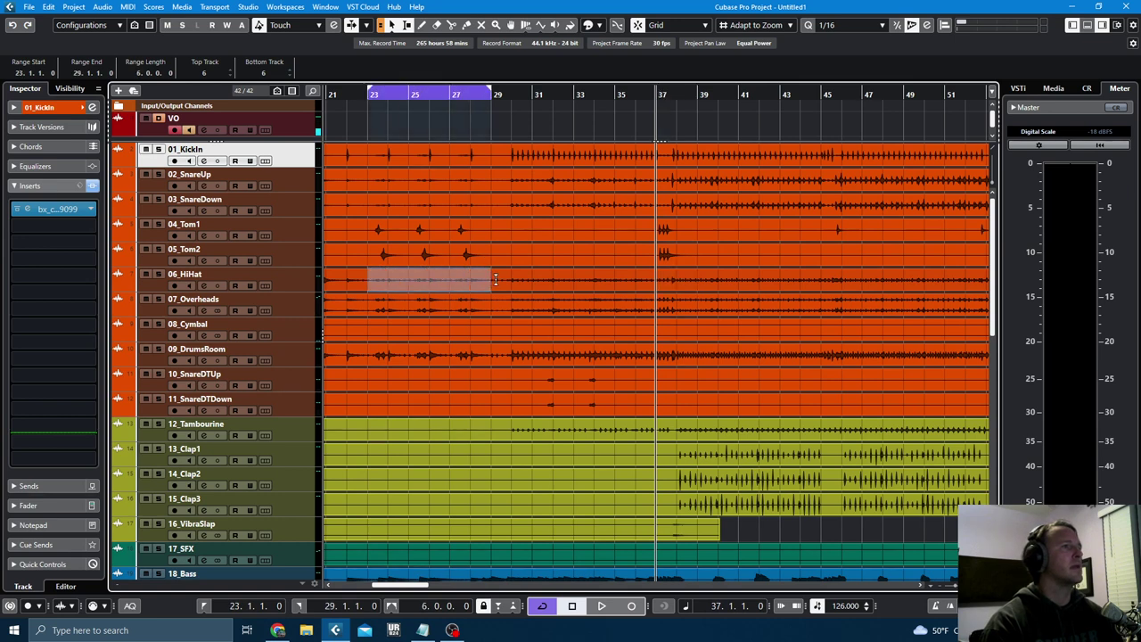
pyautogui.click(158, 224)
pyautogui.click(159, 248)
pyautogui.press('space')
pyautogui.press('KP_1')
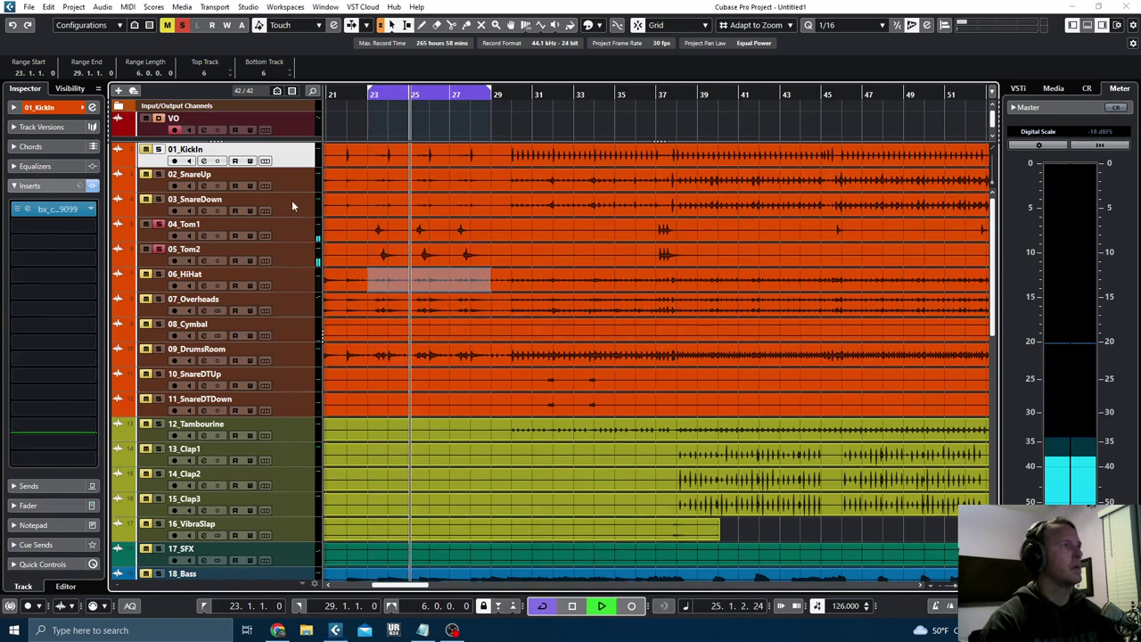
# - Select all drum channels from 01_KickIn to 11_SnareDTDown in the MixConsole, bypass their bx_console inserts together and return to the project
pyautogui.press('F3')
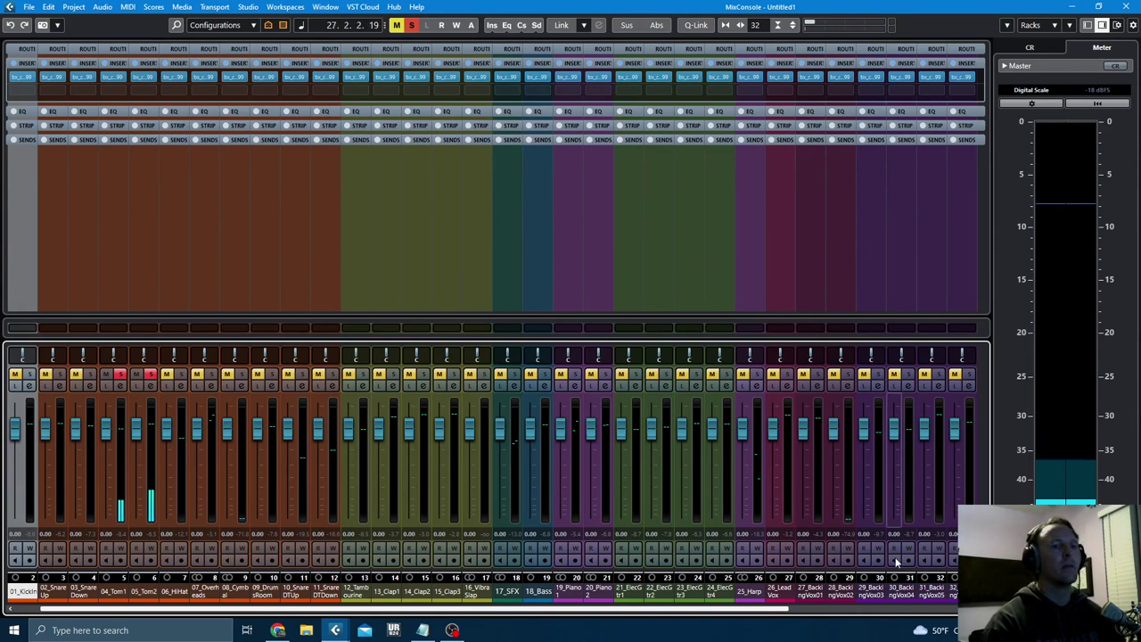
pyautogui.keyDown('shift'); pyautogui.click(328, 591); pyautogui.keyUp('shift')
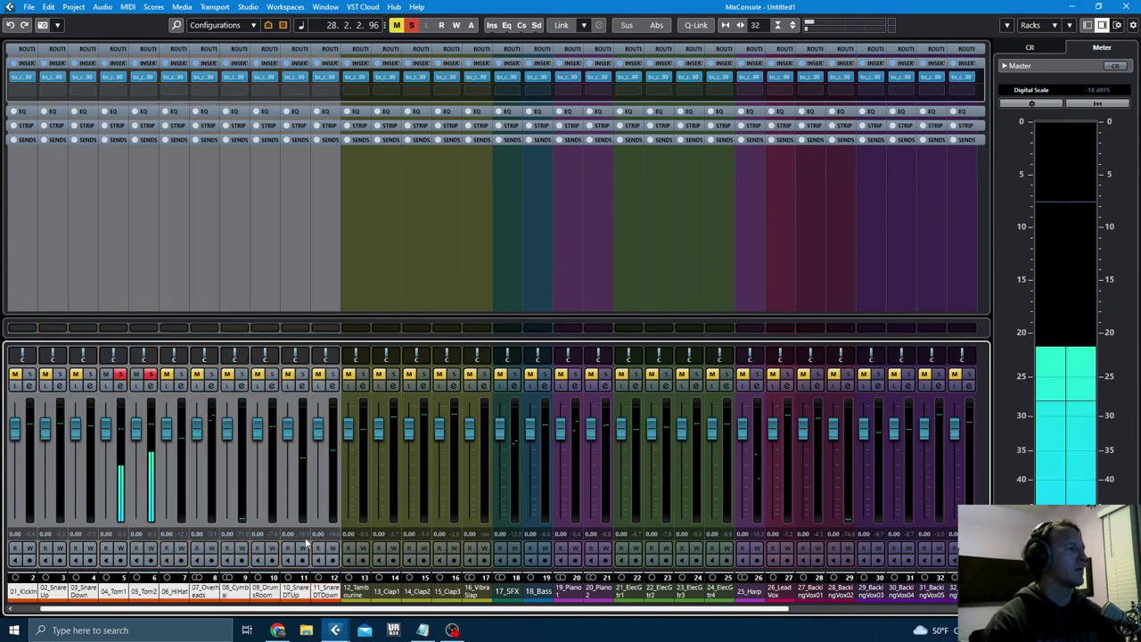
pyautogui.keyDown('alt'); pyautogui.keyDown('shift'); pyautogui.click(317, 78); pyautogui.keyUp('shift'); pyautogui.keyUp('alt')
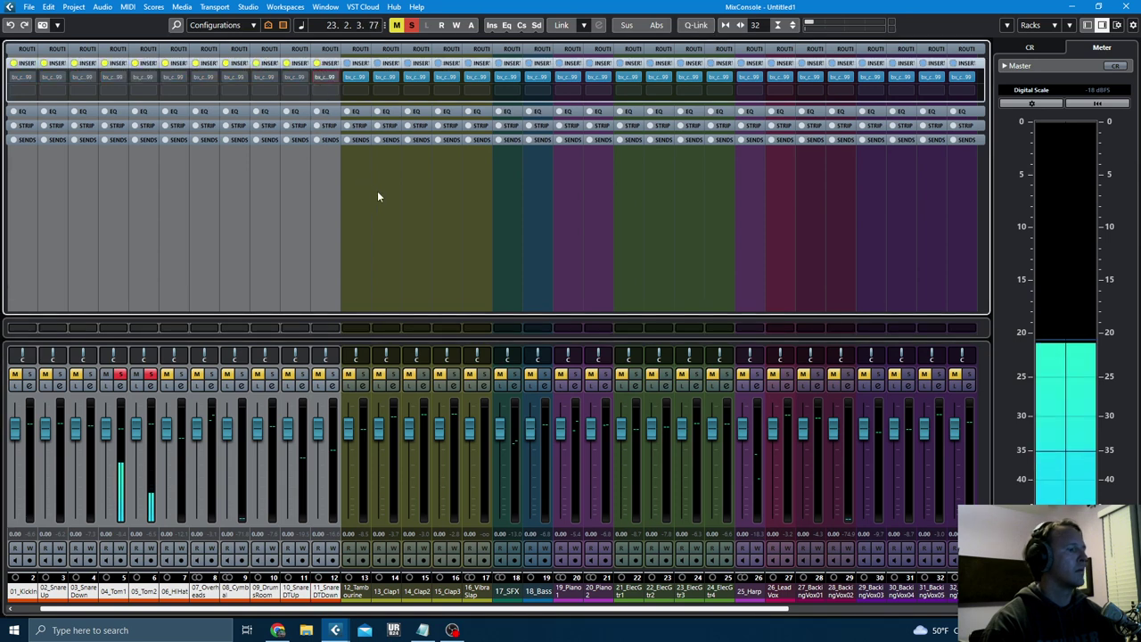
pyautogui.press('F3')
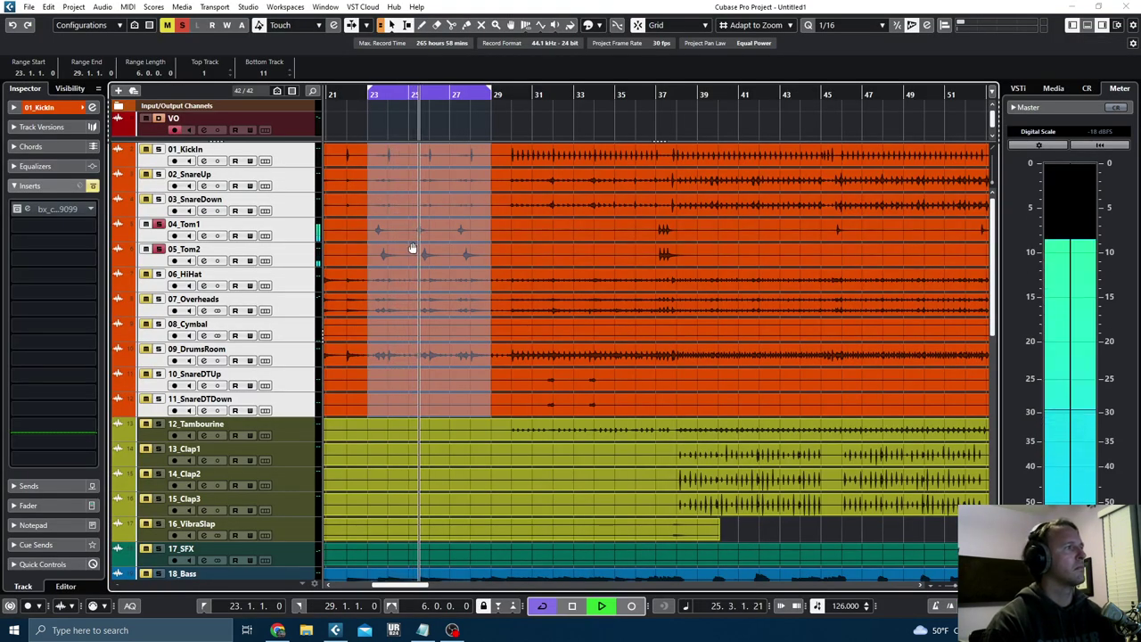
# - Stop playback, take the toms out of solo, and play 07_Overheads soloed over the same bars
pyautogui.press('space')
pyautogui.click(158, 225)
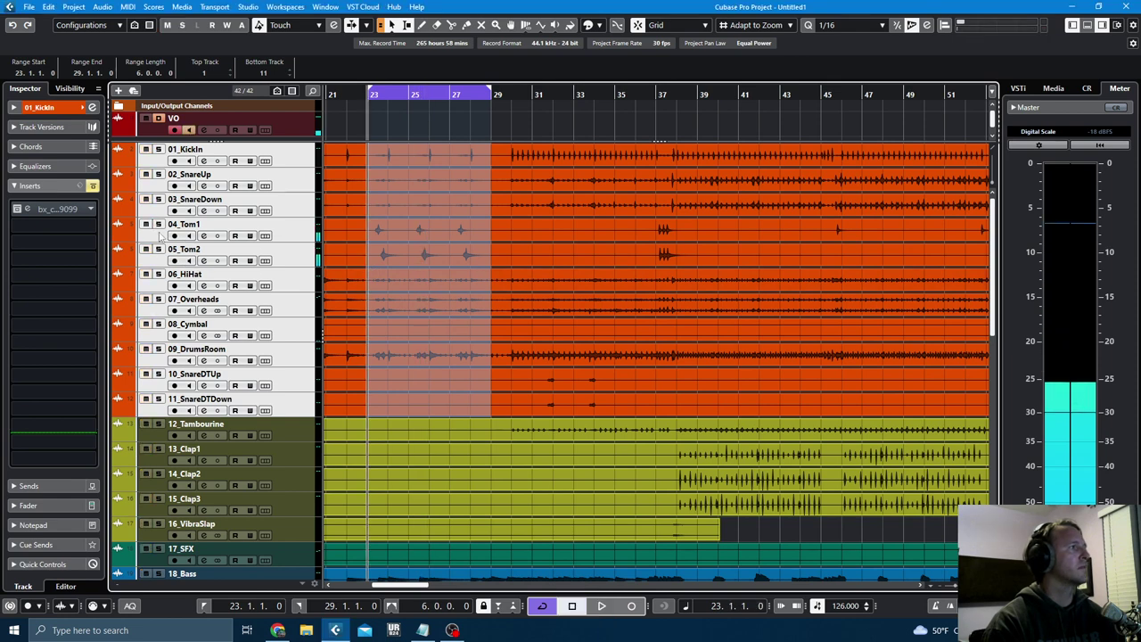
pyautogui.click(158, 298)
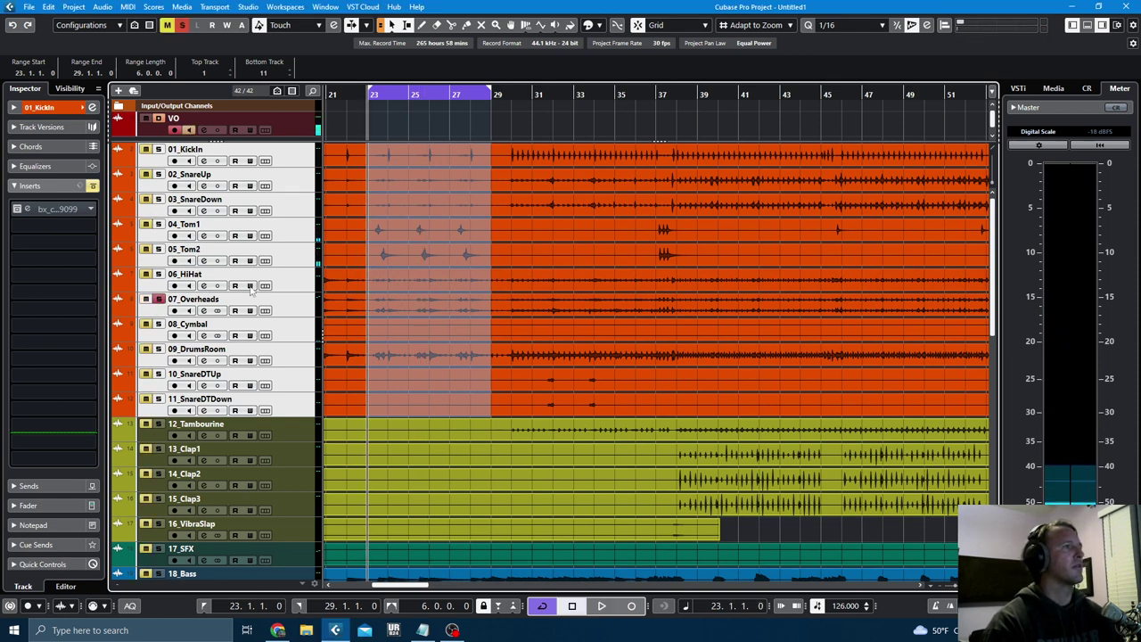
pyautogui.press('space')
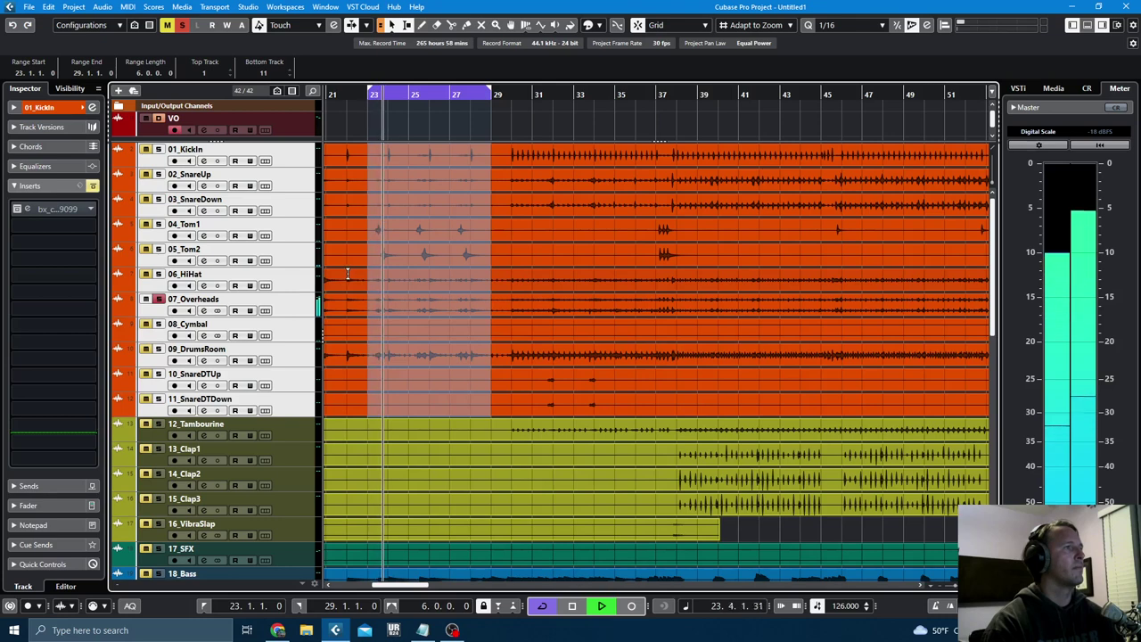
# - Pan 04_Tom1 to L38, 05_Tom2 to R53 and 06_HiHat to L68 against the soloed overheads, adding the kick and snares to the solos
pyautogui.click(189, 230)
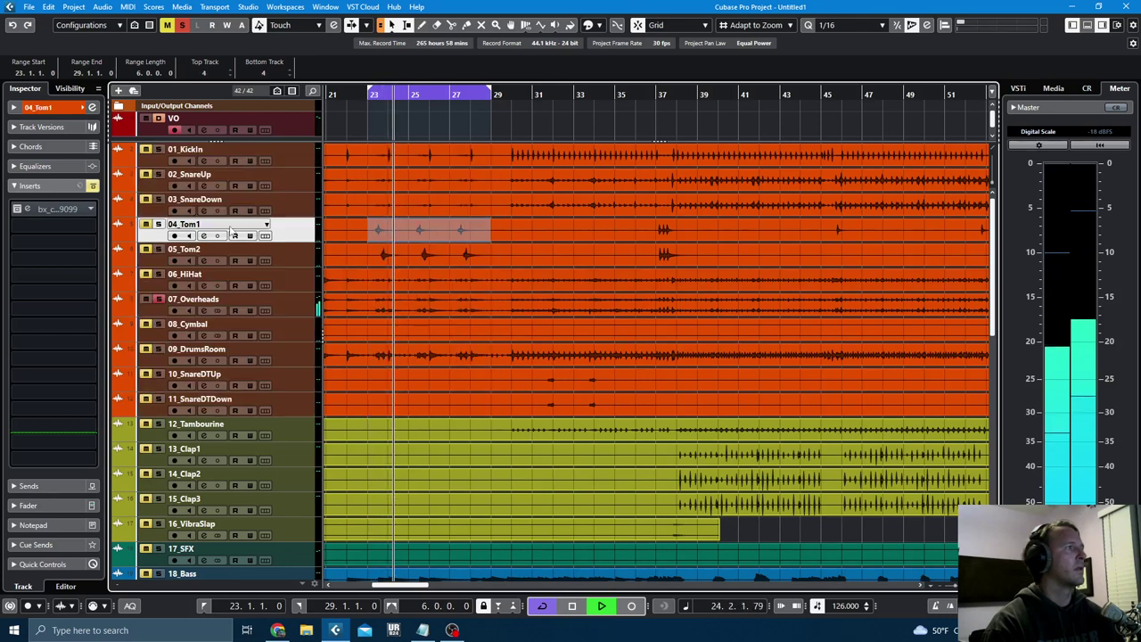
pyautogui.click(72, 185)
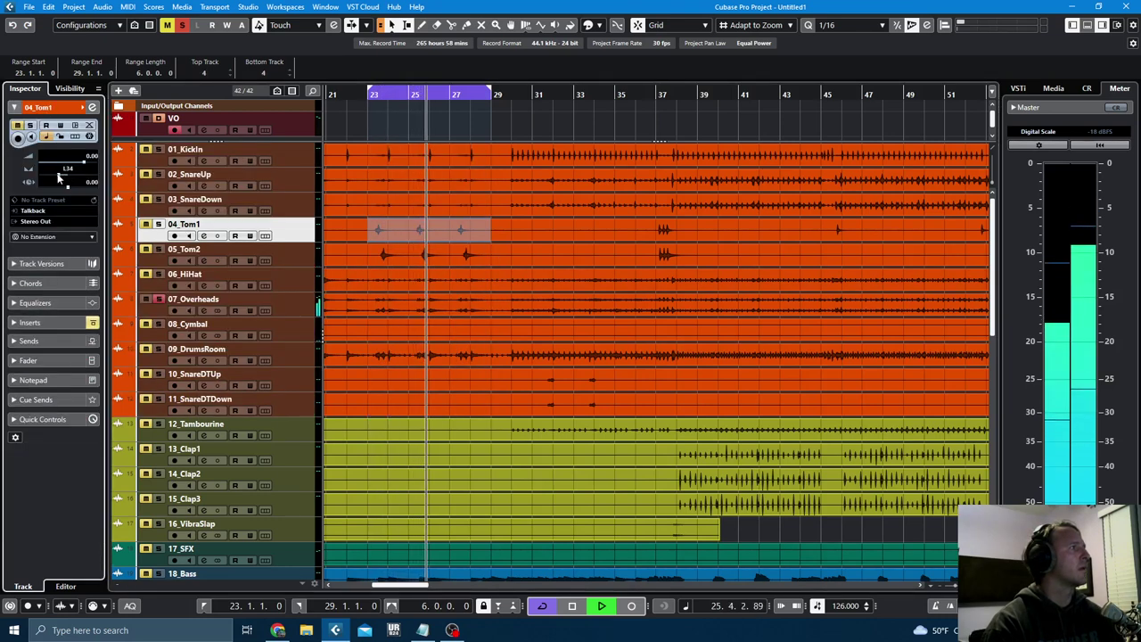
pyautogui.click(281, 261)
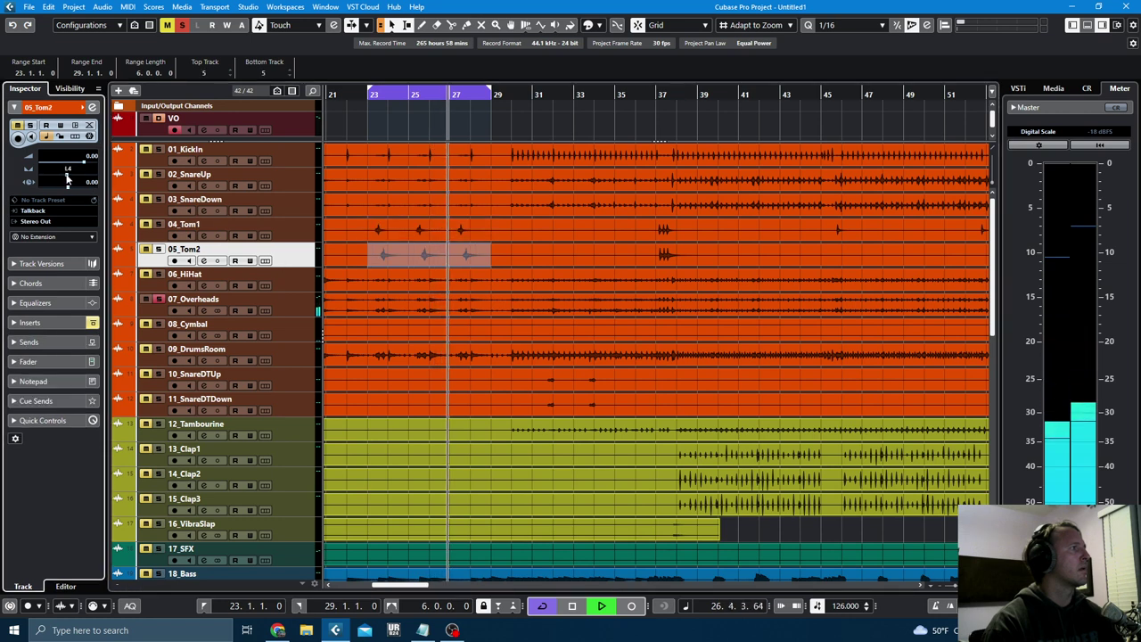
pyautogui.moveTo(68, 174); pyautogui.dragTo(82, 175)
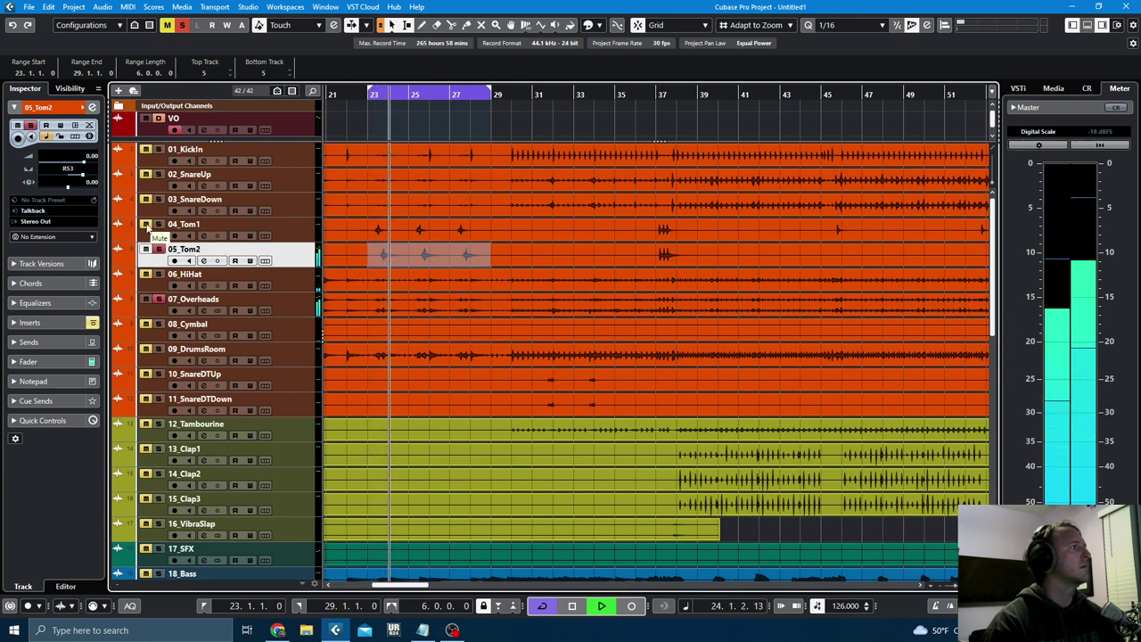
pyautogui.click(258, 228)
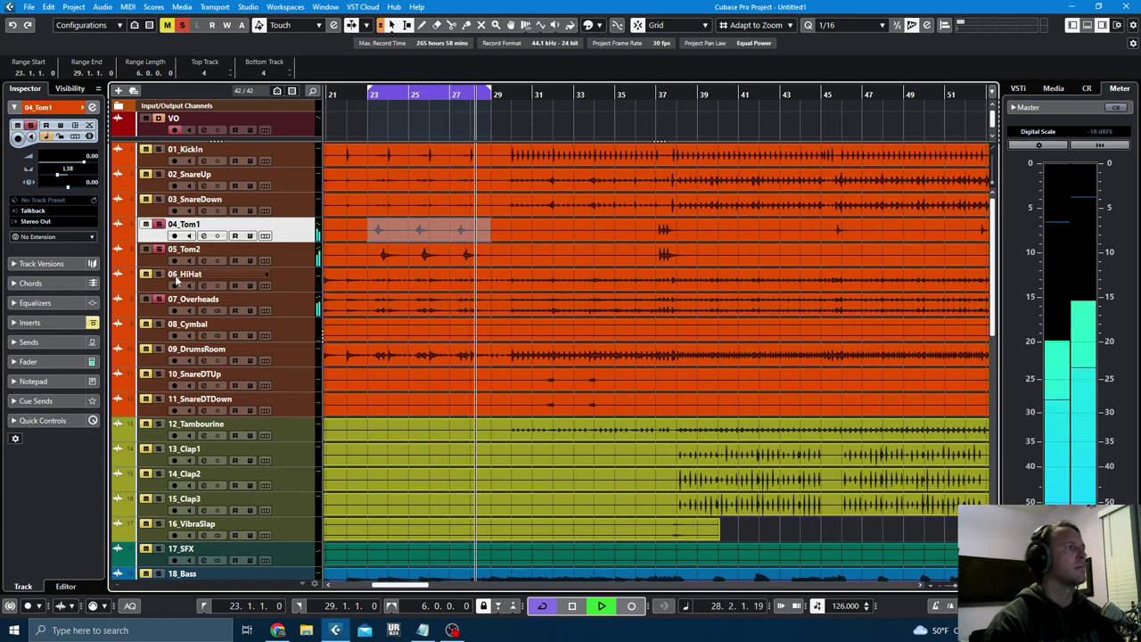
pyautogui.click(165, 277)
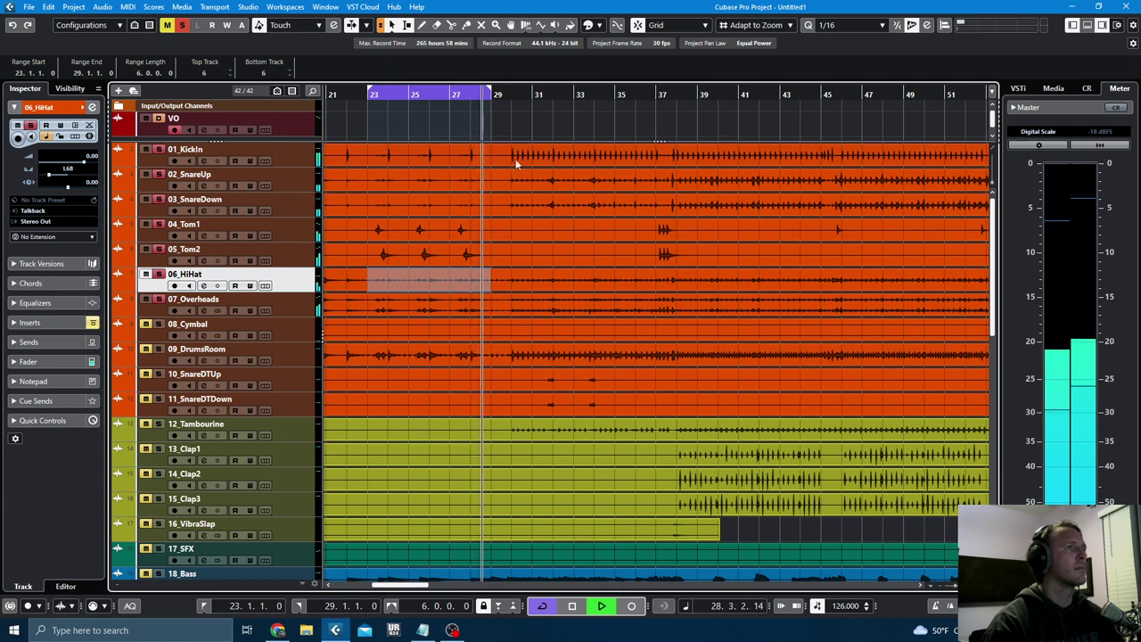
pyautogui.press('space')
# - Set the cycle range to bars 30 to 38 and play the soloed drums from its start
pyautogui.moveTo(511, 153); pyautogui.dragTo(667, 194)
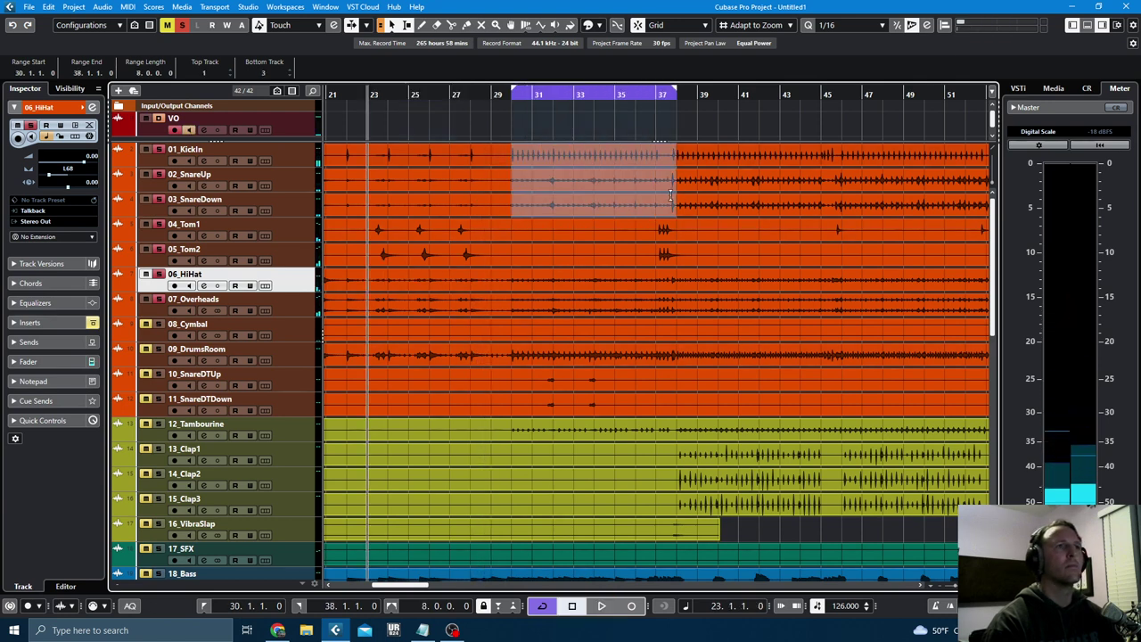
pyautogui.press('space')
pyautogui.press('l')
pyautogui.press('space')
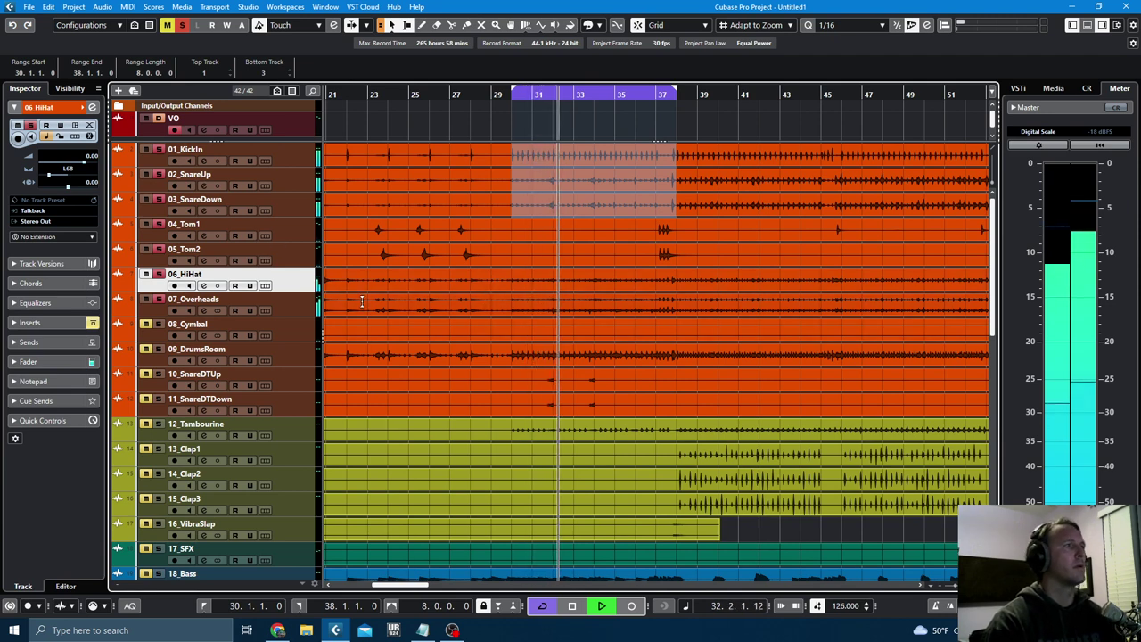
# - Select the channels 01_KickIn to 11_SnareDTDown in the MixConsole and switch their bx_console inserts back on together
pyautogui.press('F3')
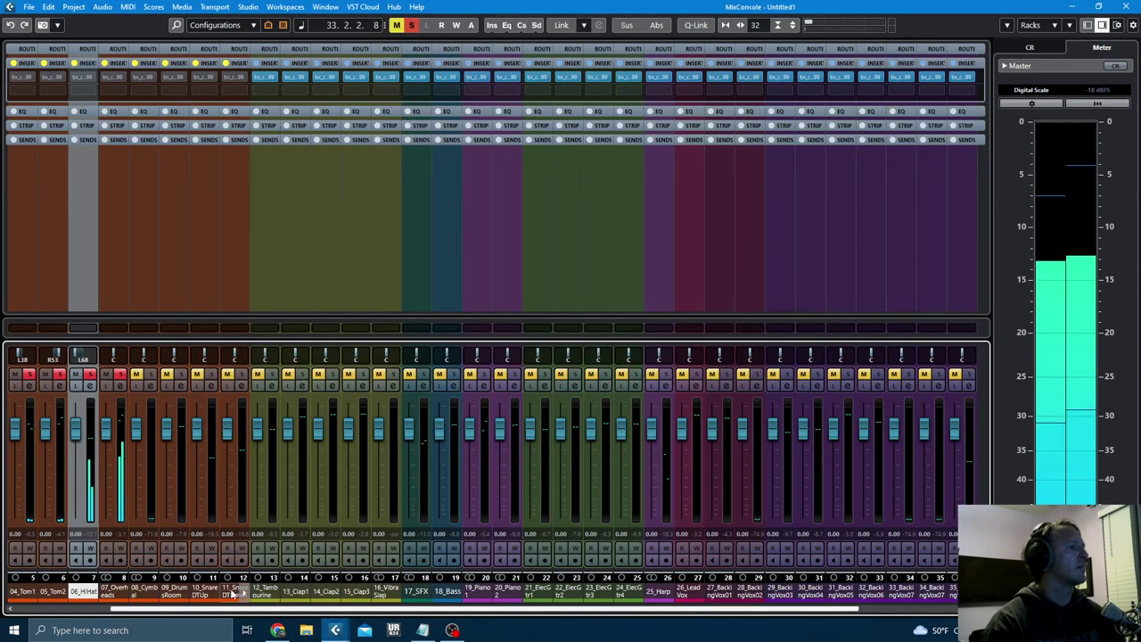
pyautogui.click(231, 594)
pyautogui.moveTo(233, 609); pyautogui.dragTo(116, 609)
pyautogui.keyDown('shift'); pyautogui.click(55, 591); pyautogui.keyUp('shift')
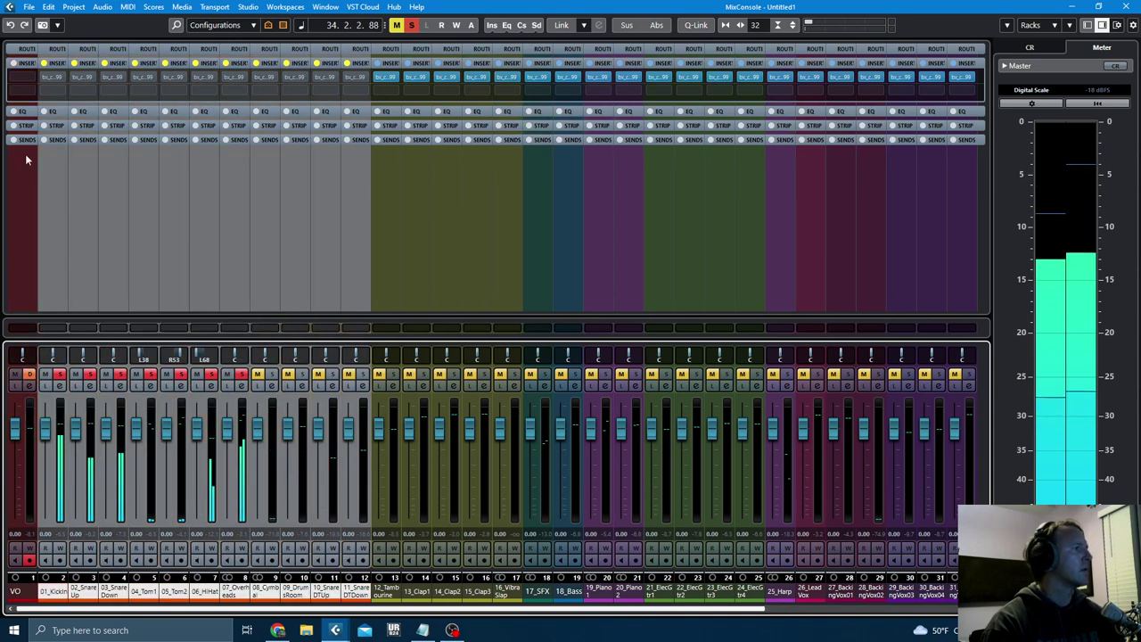
pyautogui.keyDown('alt'); pyautogui.keyDown('shift'); pyautogui.click(43, 64); pyautogui.keyUp('shift'); pyautogui.keyUp('alt')
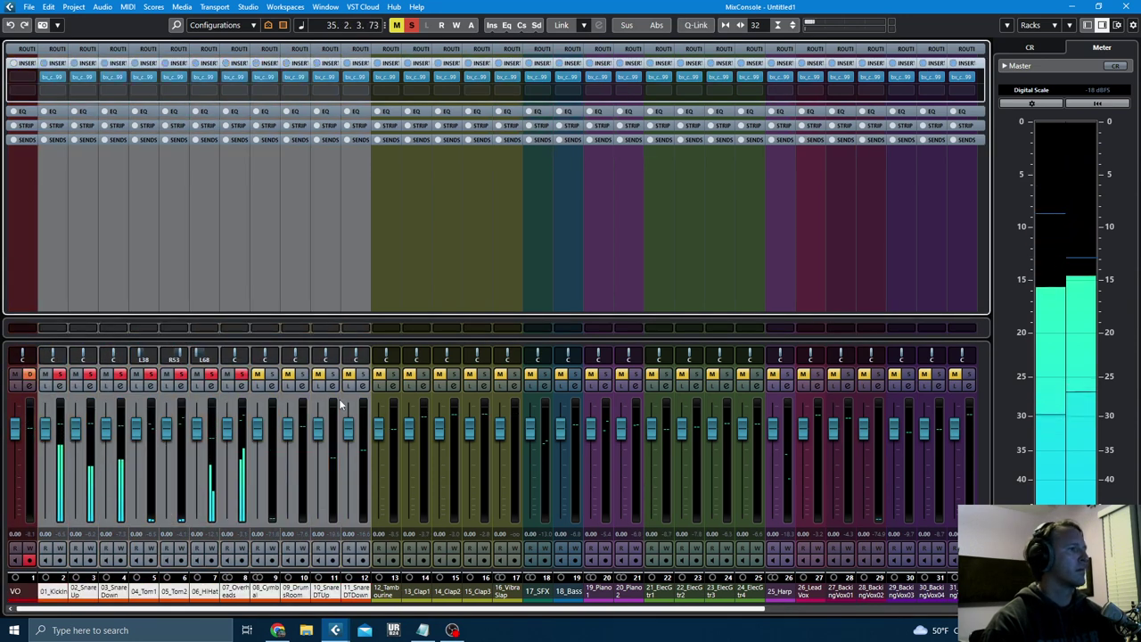
# - Add 09_DrumsRoom to the soloed drums, lower its fader to -10.5 dB and return to the project
pyautogui.click(302, 374)
pyautogui.moveTo(290, 428); pyautogui.dragTo(288, 465)
pyautogui.press('F3')
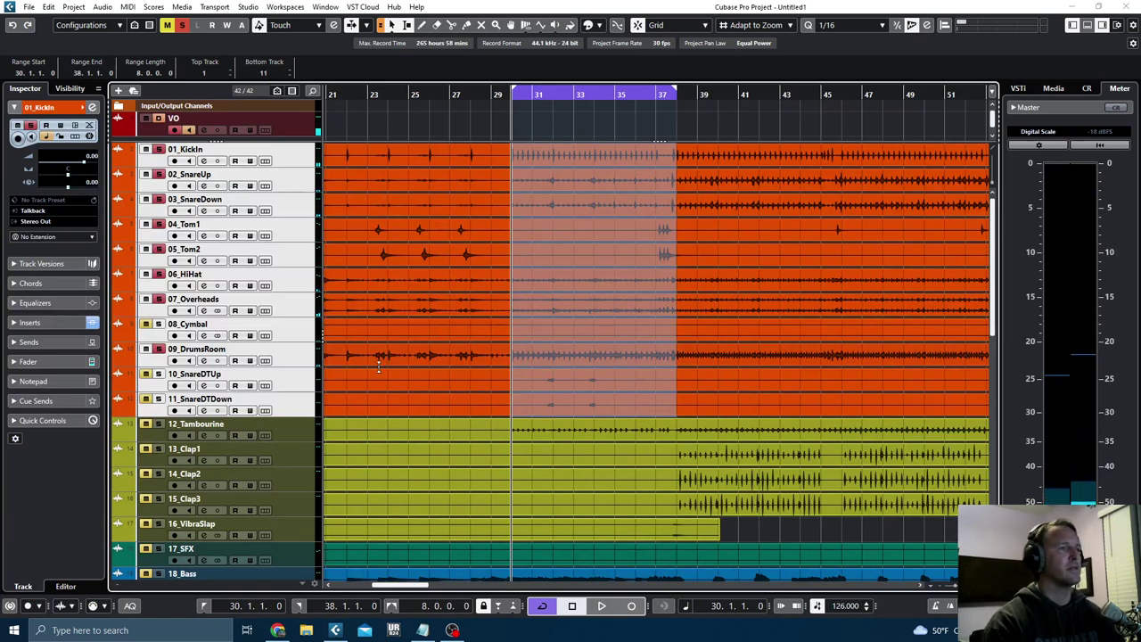
# - Clear all solos in the MixConsole, play 02_SnareUp soloed briefly, and return to the project with playback stopped
pyautogui.press('F3')
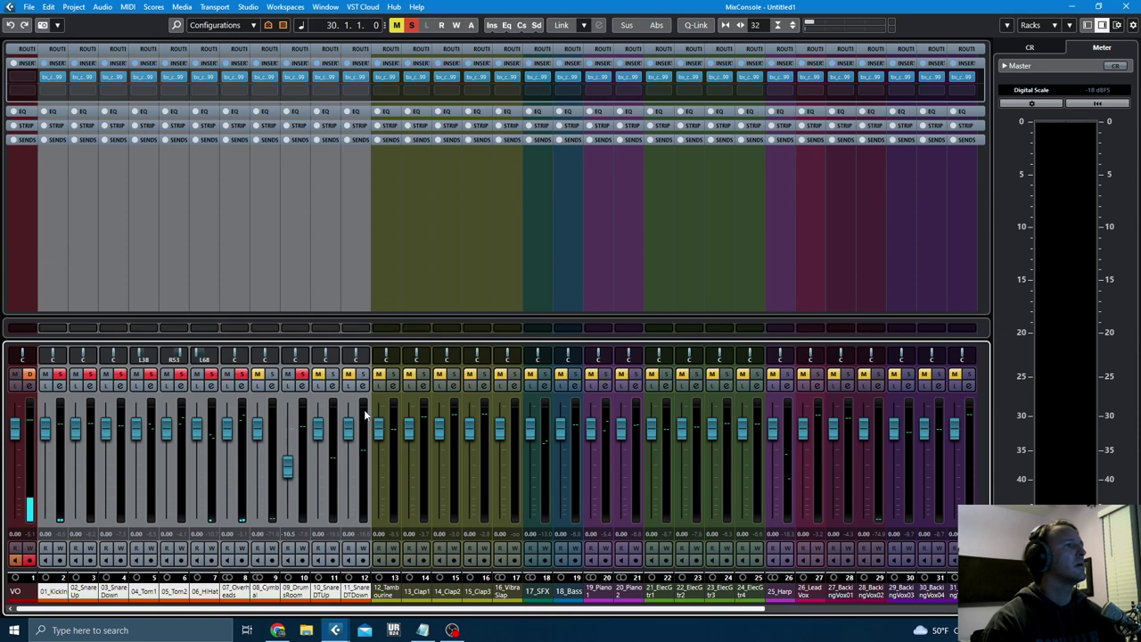
pyautogui.click(403, 28)
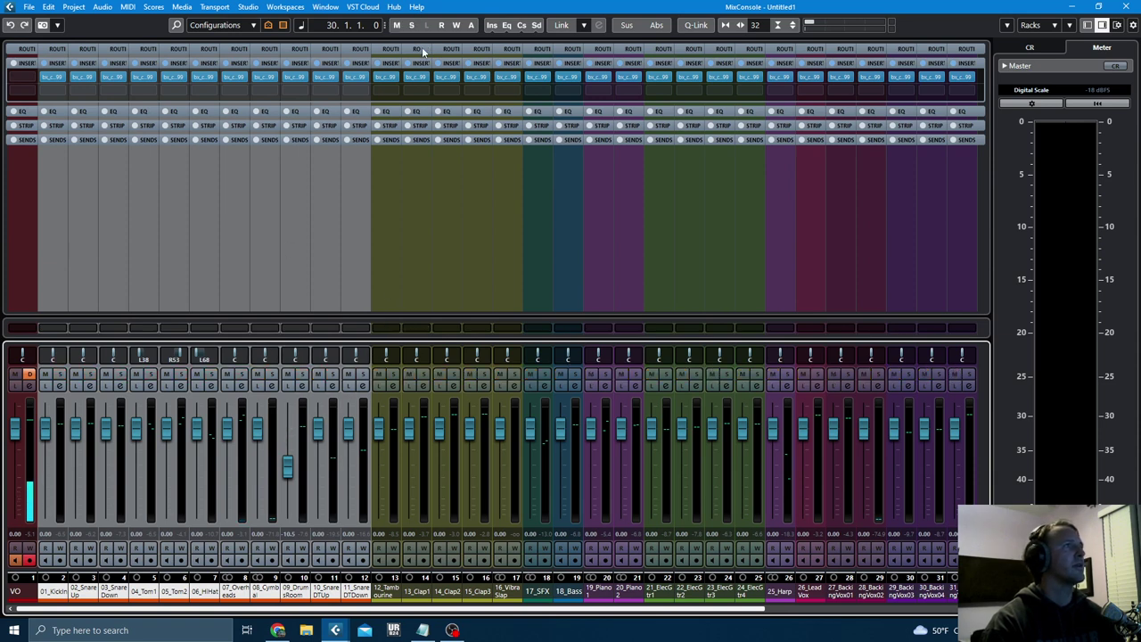
pyautogui.click(89, 374)
pyautogui.press('space')
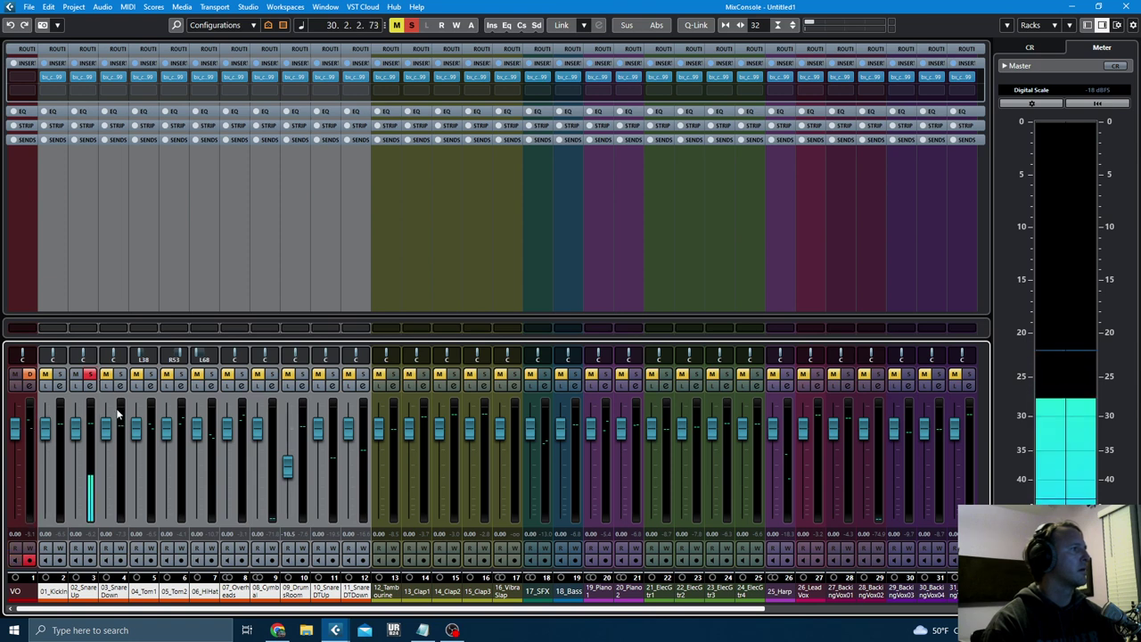
pyautogui.press('F3')
pyautogui.press('space')
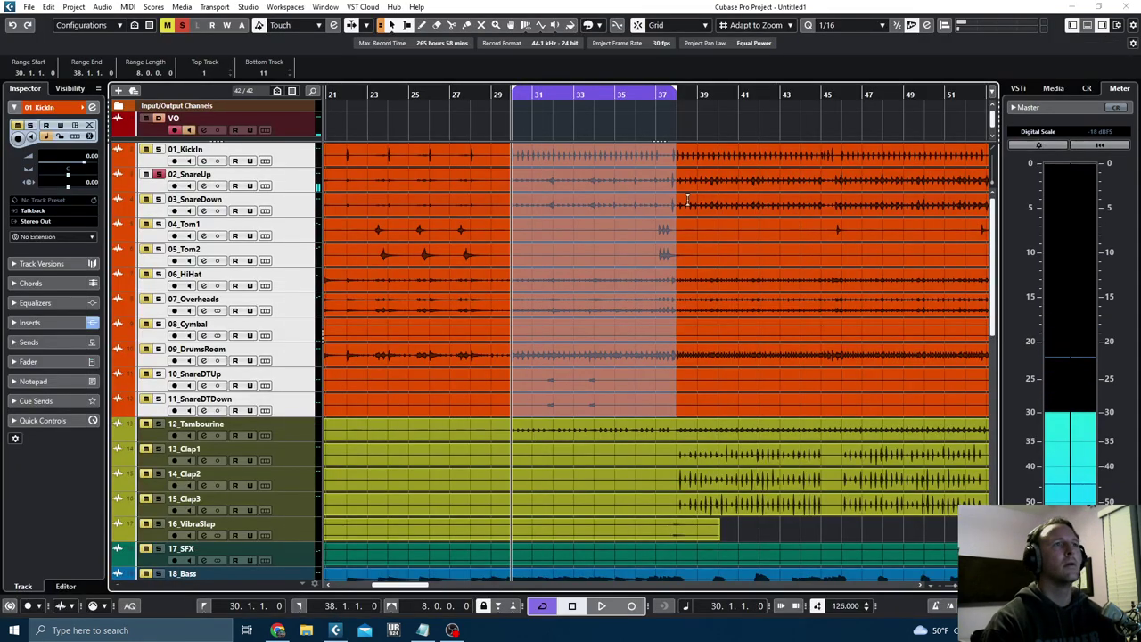
# - Set the cycle range to bars 38 to 45 and play the soloed 02_SnareUp from its start
pyautogui.moveTo(677, 201); pyautogui.dragTo(778, 201)
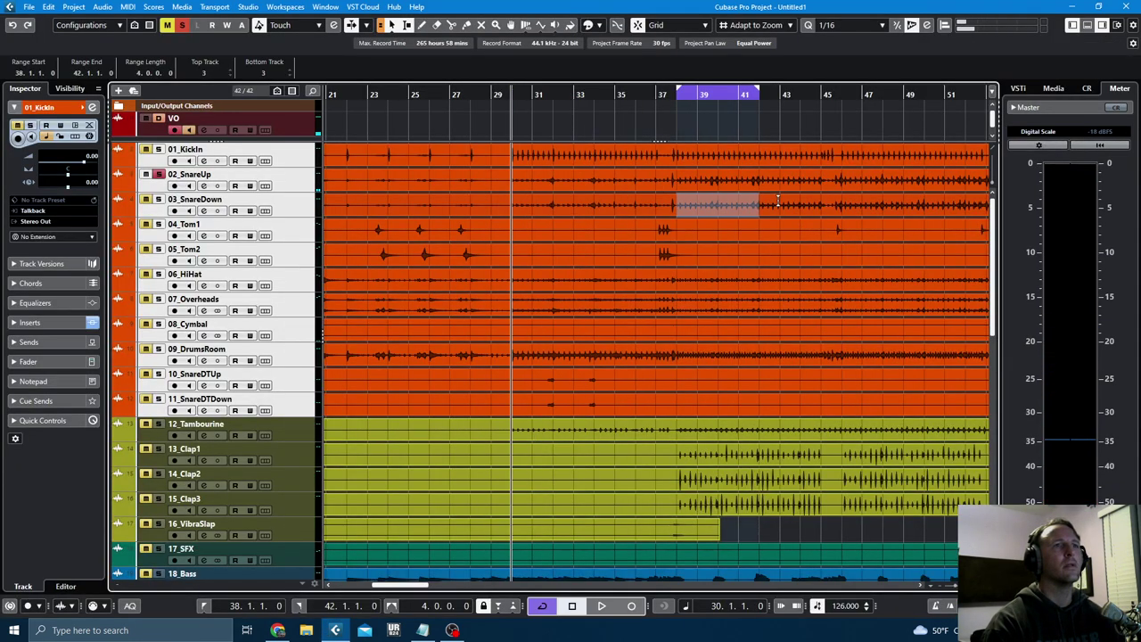
pyautogui.press('l')
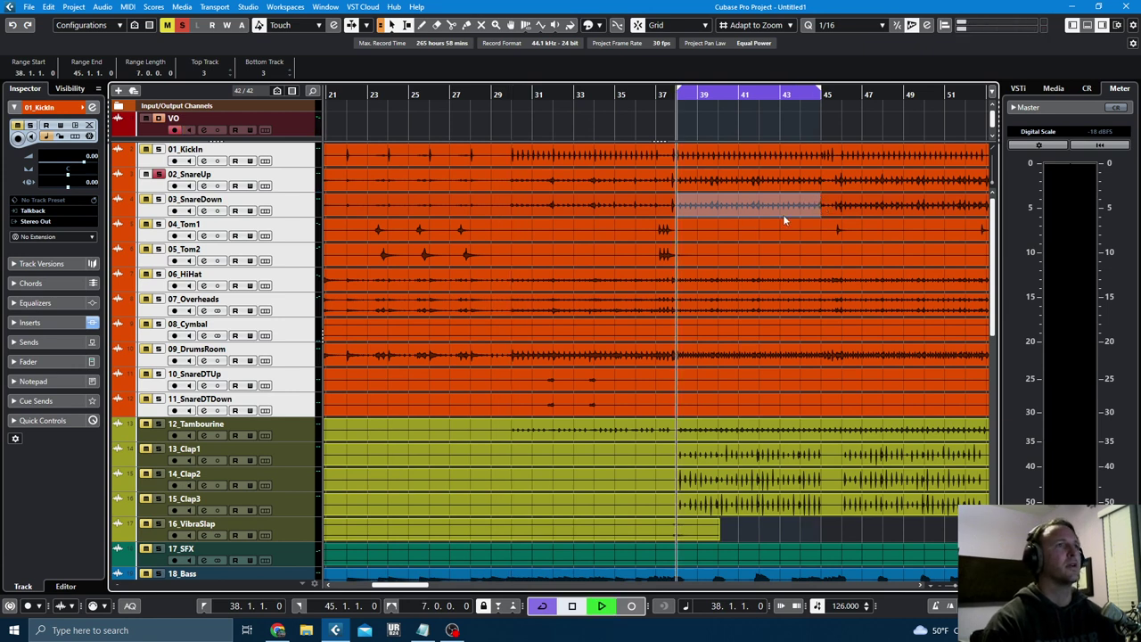
pyautogui.press('space')
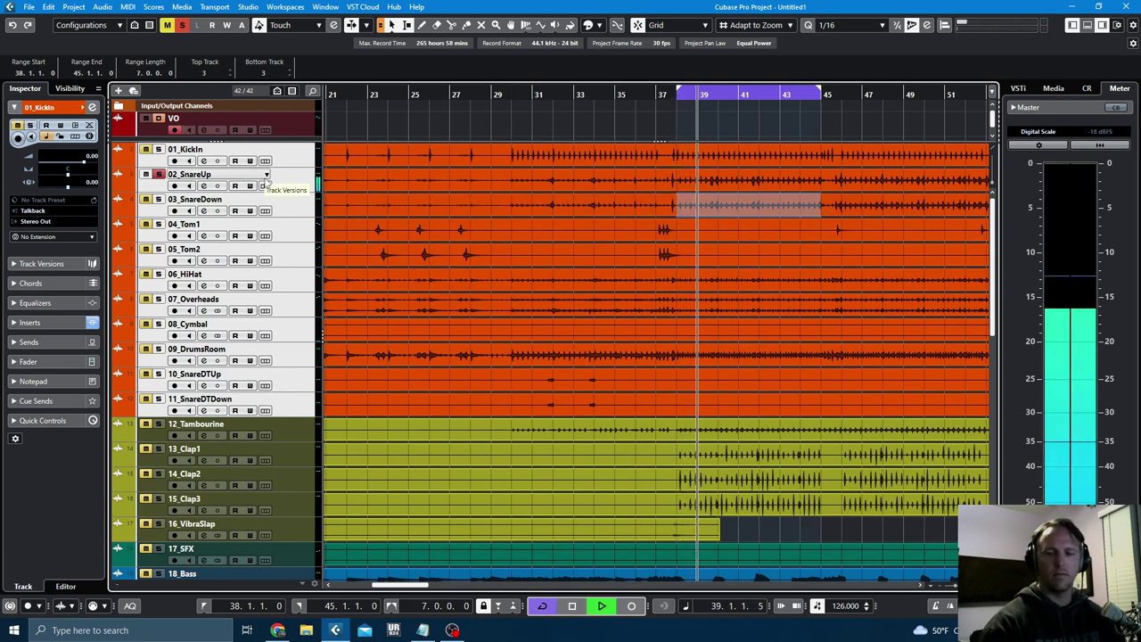
# - Solo 03_SnareDown together with 02_SnareUp and open the bx_console AMEK 9099 on 03_SnareDown
pyautogui.click(168, 214)
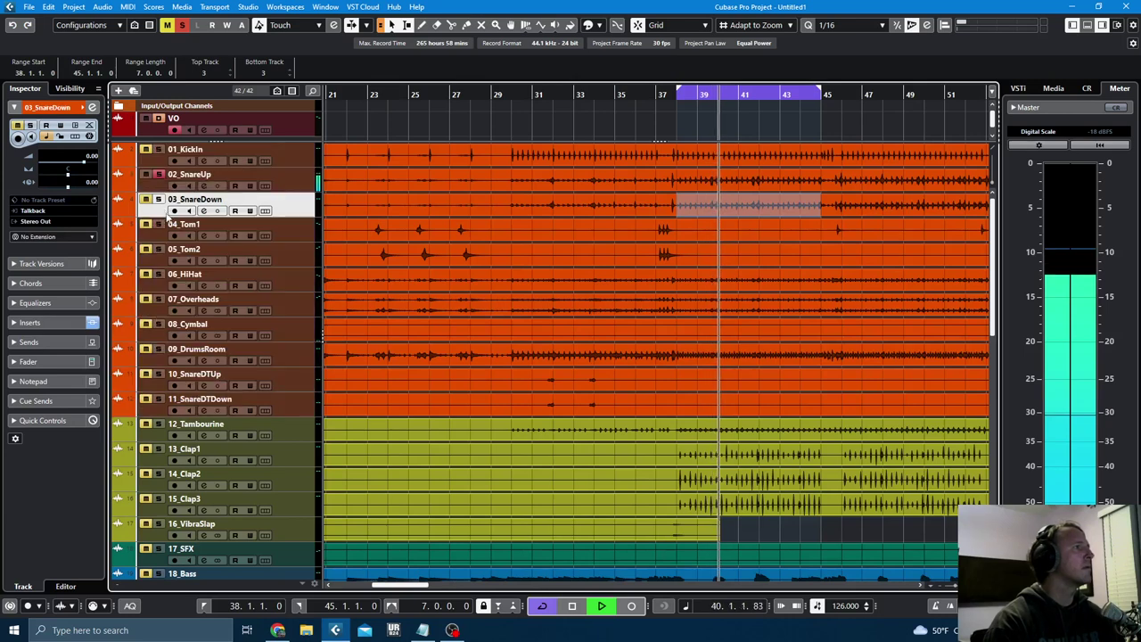
pyautogui.click(63, 321)
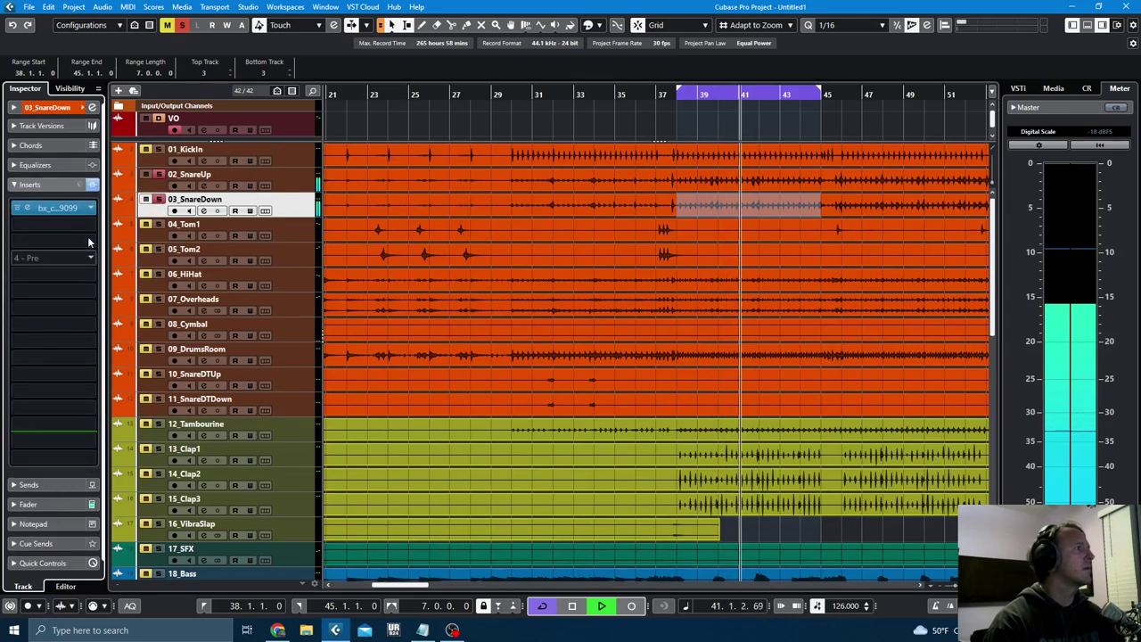
pyautogui.click(55, 208)
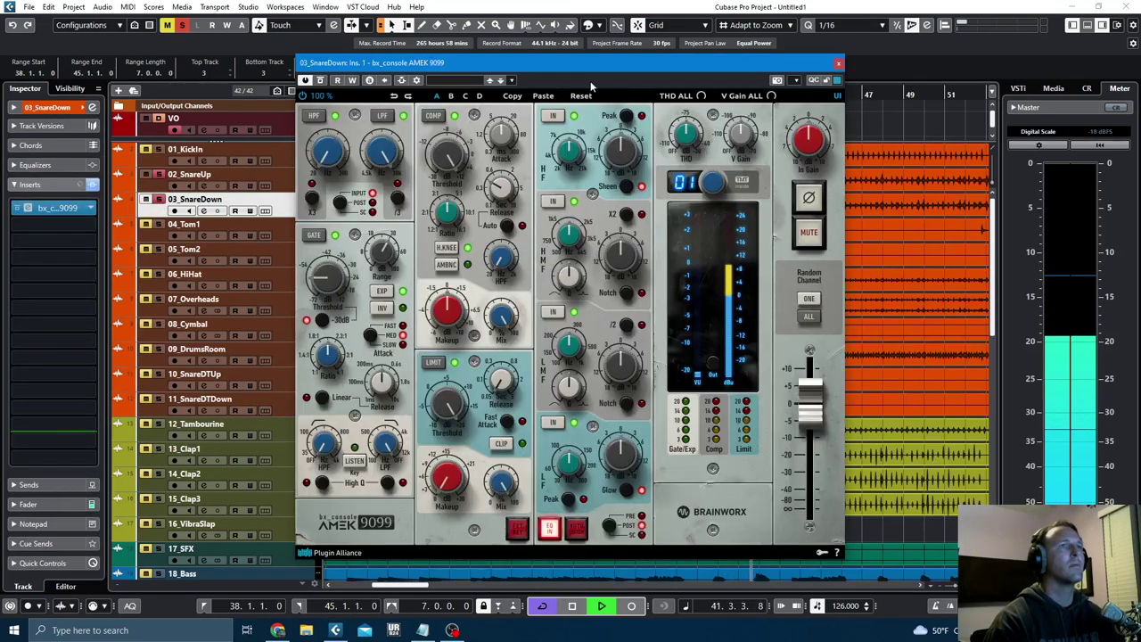
# - Compare 03_SnareDown with its phase inverted and normal during playback, stop, and close the plug-in
pyautogui.click(810, 202)
pyautogui.click(811, 203)
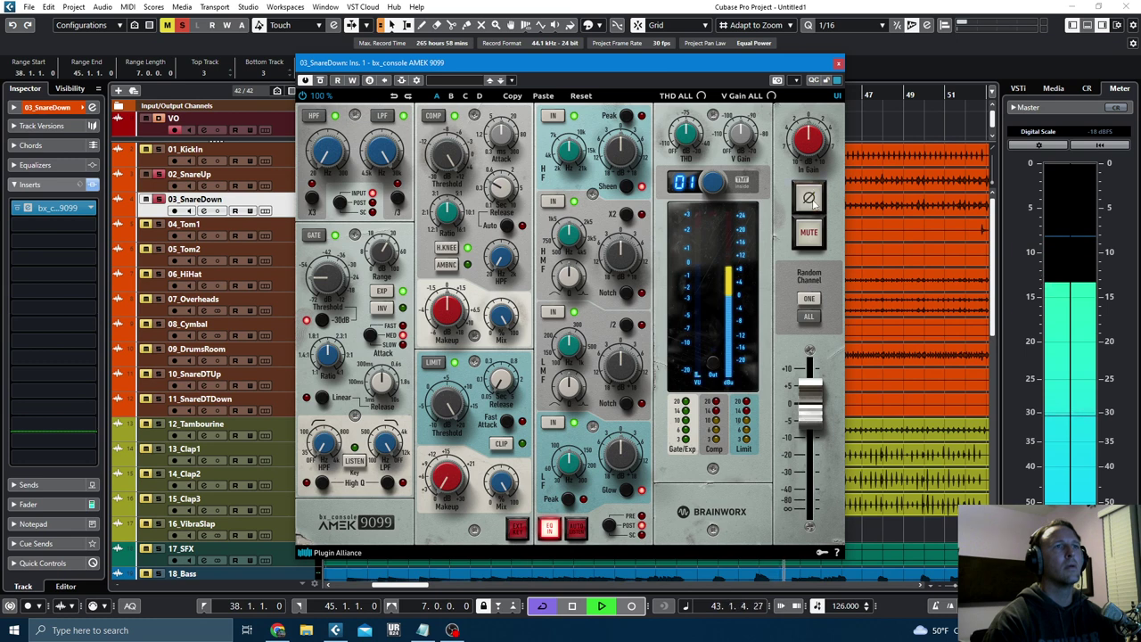
pyautogui.click(811, 199)
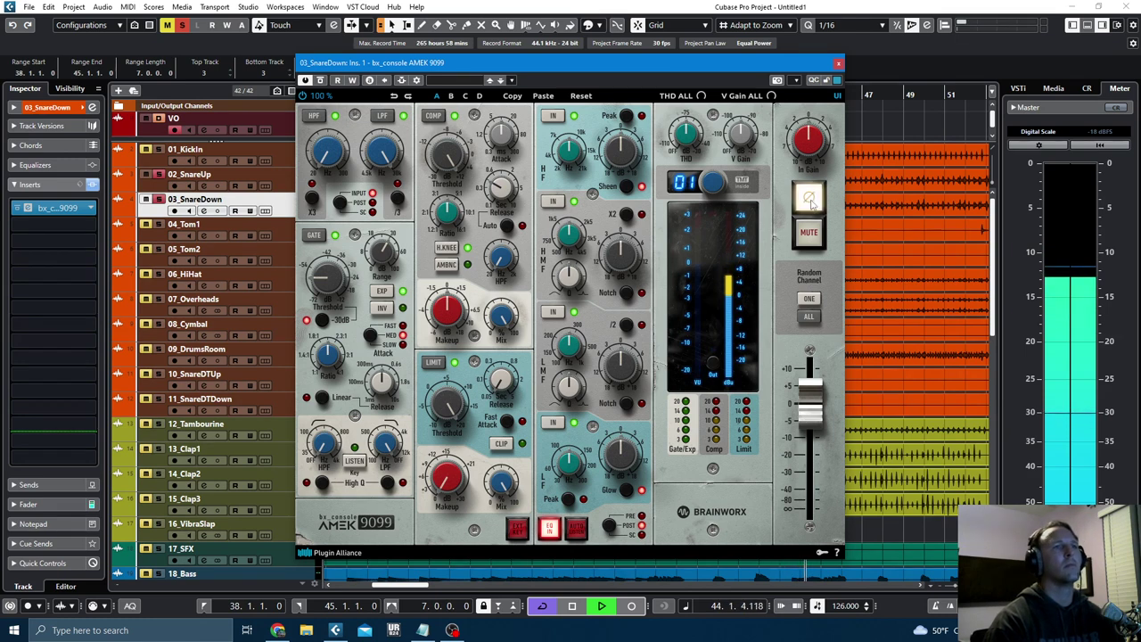
pyautogui.click(810, 202)
pyautogui.press('space')
pyautogui.click(836, 64)
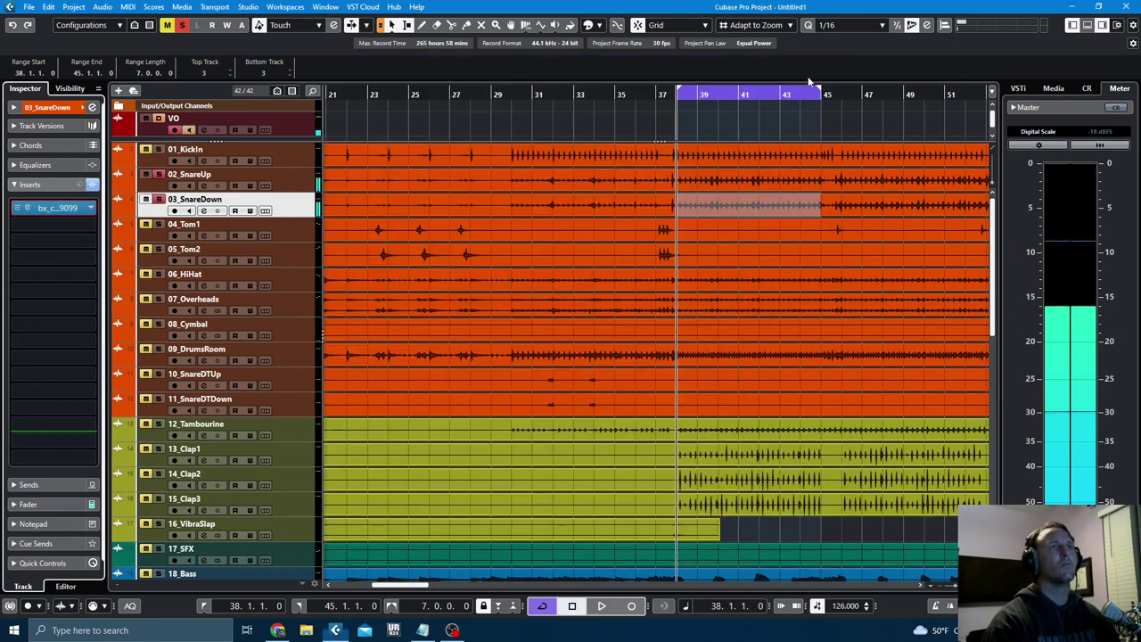
# - Examine the 02_SnareUp and 03_SnareDown waveforms up close at the start of bar 38
pyautogui.press('h')
pyautogui.press('h')
pyautogui.press('h')
pyautogui.press('h')
pyautogui.press('h')
pyautogui.press('h')
pyautogui.press('h')
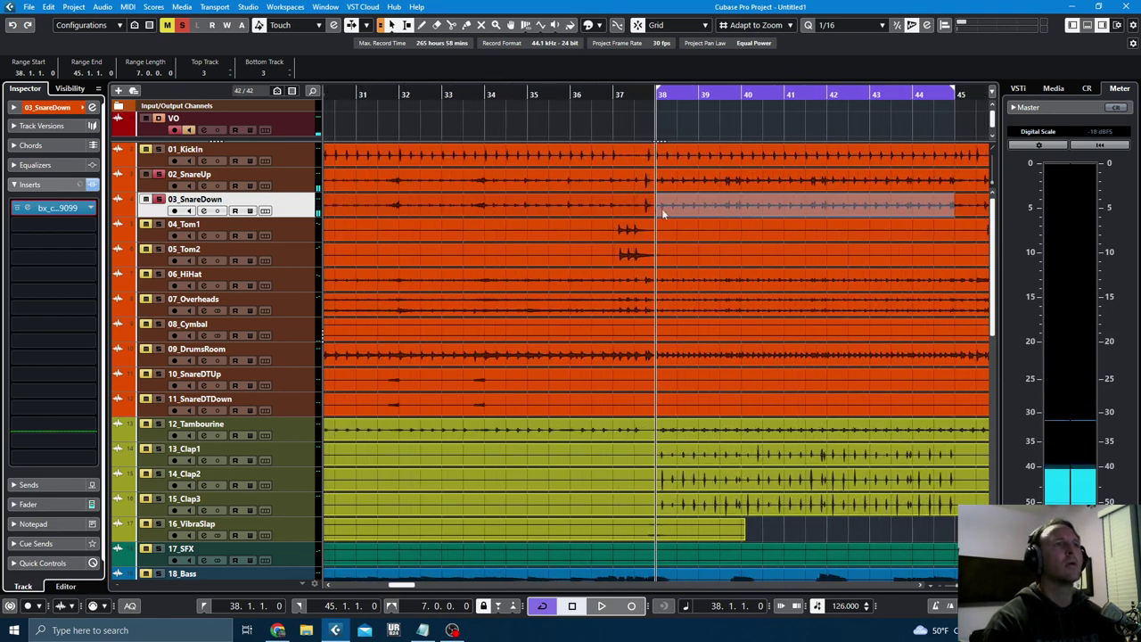
pyautogui.press('h')
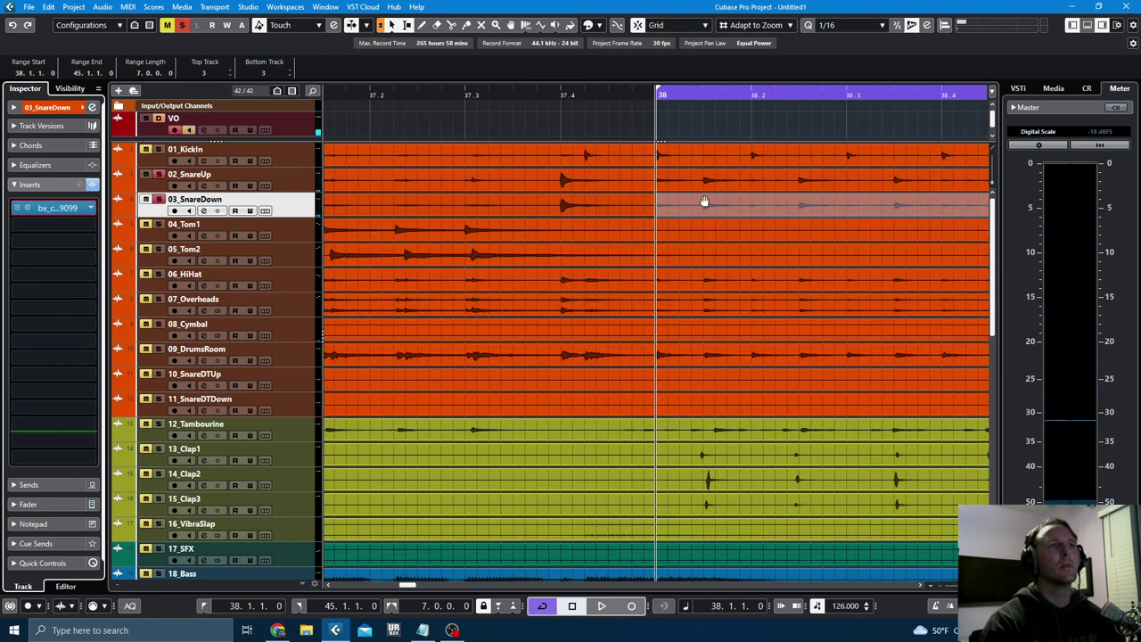
pyautogui.press('h')
pyautogui.press('h')
pyautogui.press('h')
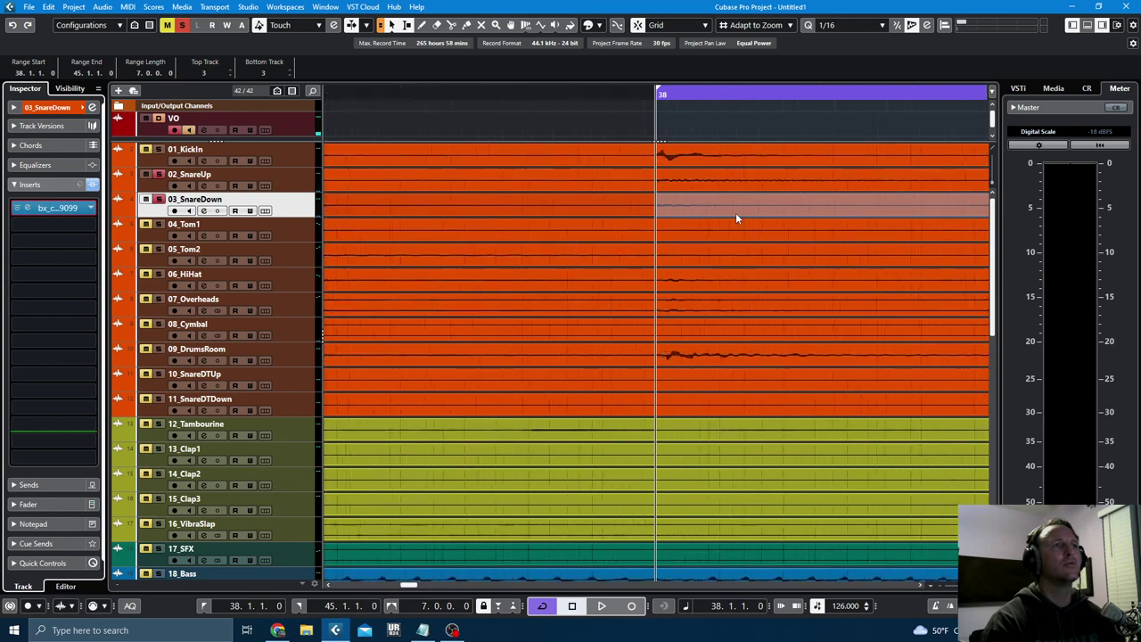
pyautogui.press('h')
# - Enlarge the height of all tracks to view 01_KickIn, 02_SnareUp and 03_SnareDown together
pyautogui.moveTo(287, 215); pyautogui.dragTo(294, 300)
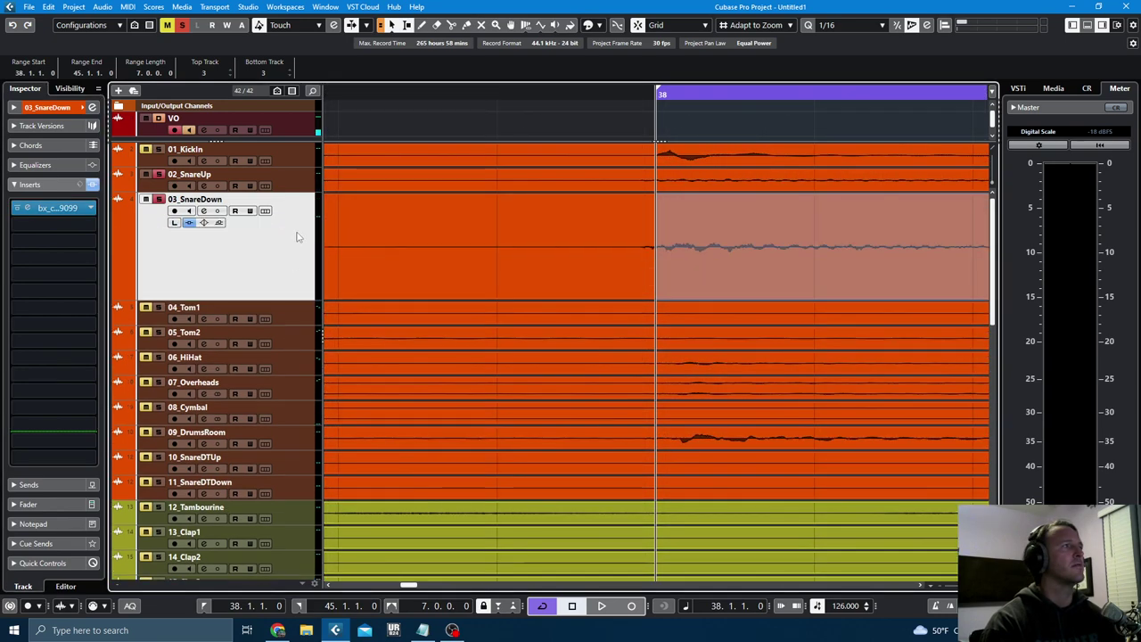
pyautogui.hotkey('shift', 'g')
pyautogui.hotkey('shift', 'g')
pyautogui.hotkey('shift', 'g')
pyautogui.hotkey('shift', 'g')
pyautogui.hotkey('shift', 'g')
pyautogui.hotkey('shift', 'g')
pyautogui.hotkey('shift', 'g')
pyautogui.hotkey('shift', 'g')
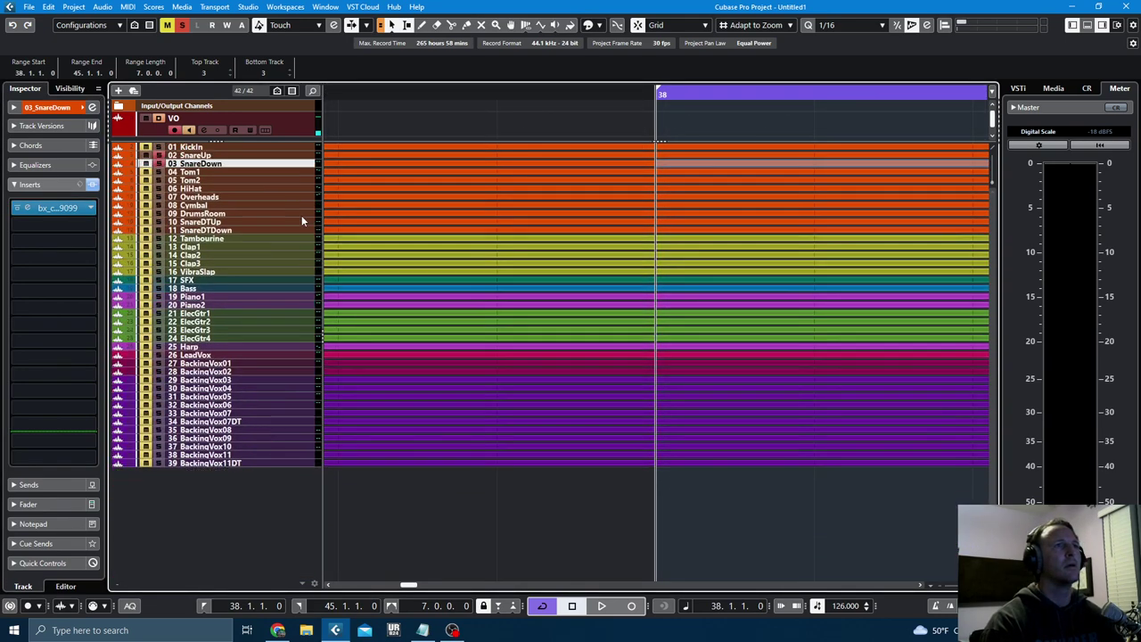
pyautogui.hotkey('shift', 'h')
pyautogui.hotkey('shift', 'h')
pyautogui.hotkey('shift', 'h')
pyautogui.hotkey('shift', 'h')
pyautogui.hotkey('shift', 'h')
pyautogui.hotkey('shift', 'h')
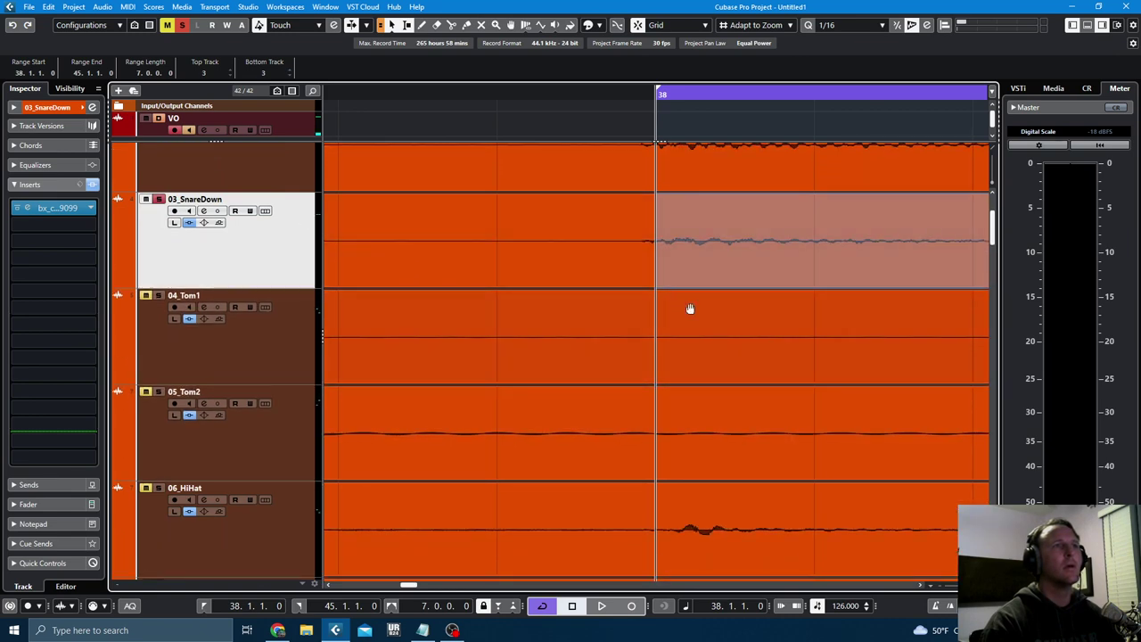
pyautogui.scroll(2, 693, 304)
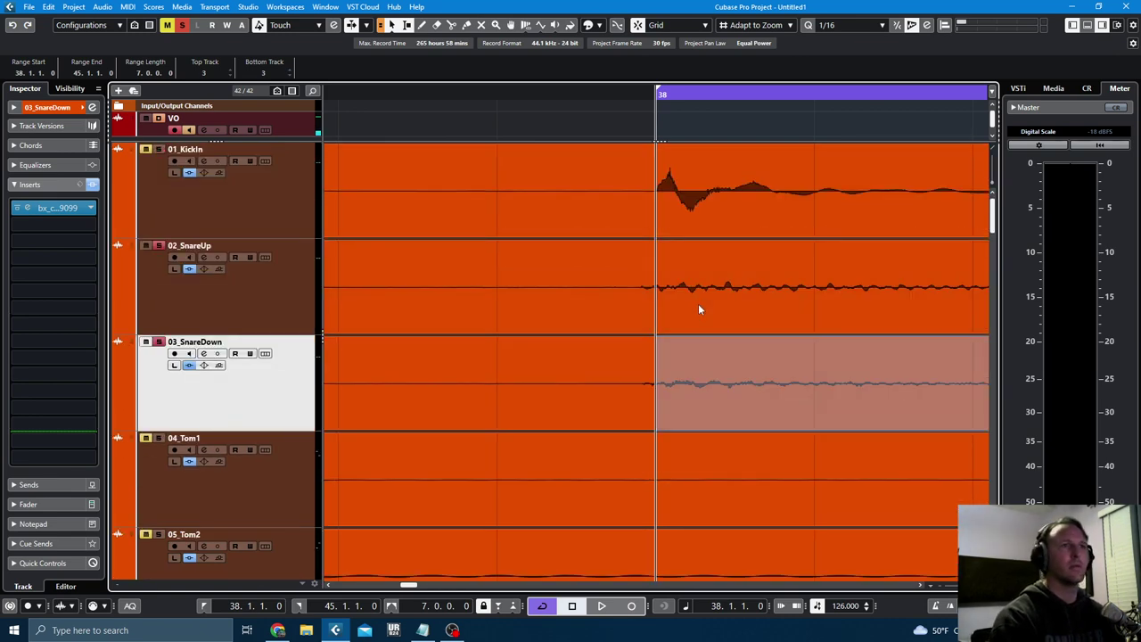
# - Magnify the waveform display and compare the polarity of the first 02_SnareUp and 03_SnareDown hit near bar 38
pyautogui.hotkey('alt', 'h')
pyautogui.hotkey('alt', 'h')
pyautogui.hotkey('alt', 'h')
pyautogui.hotkey('alt', 'h')
pyautogui.hotkey('alt', 'h')
pyautogui.hotkey('alt', 'h')
pyautogui.hotkey('alt', 'h')
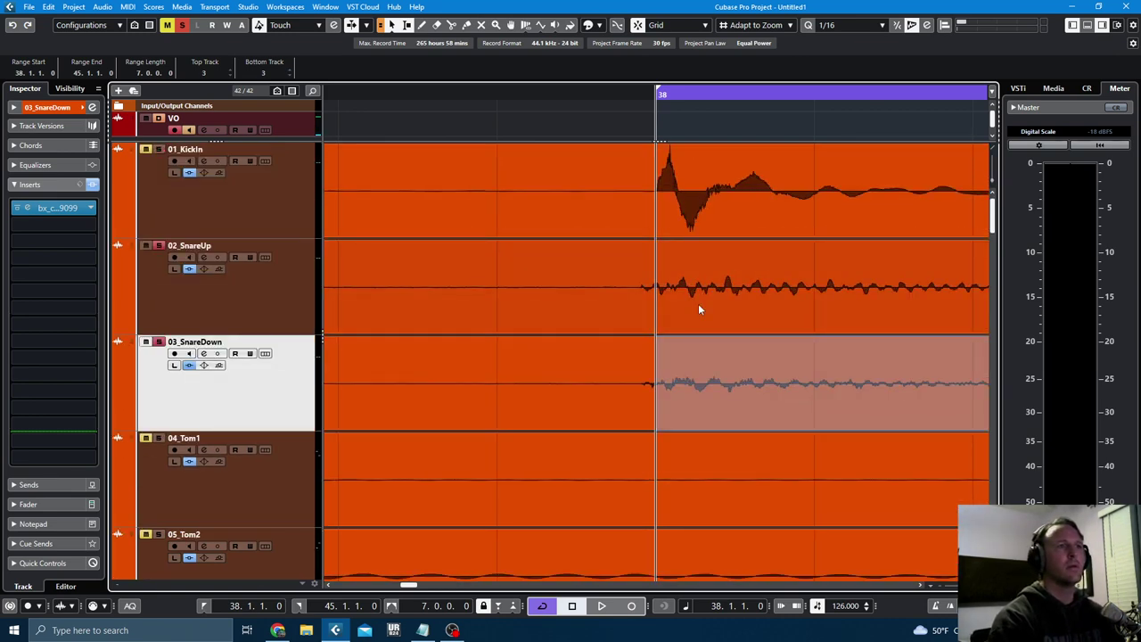
pyautogui.hotkey('alt', 'g')
pyautogui.scroll(-6, 697, 309)
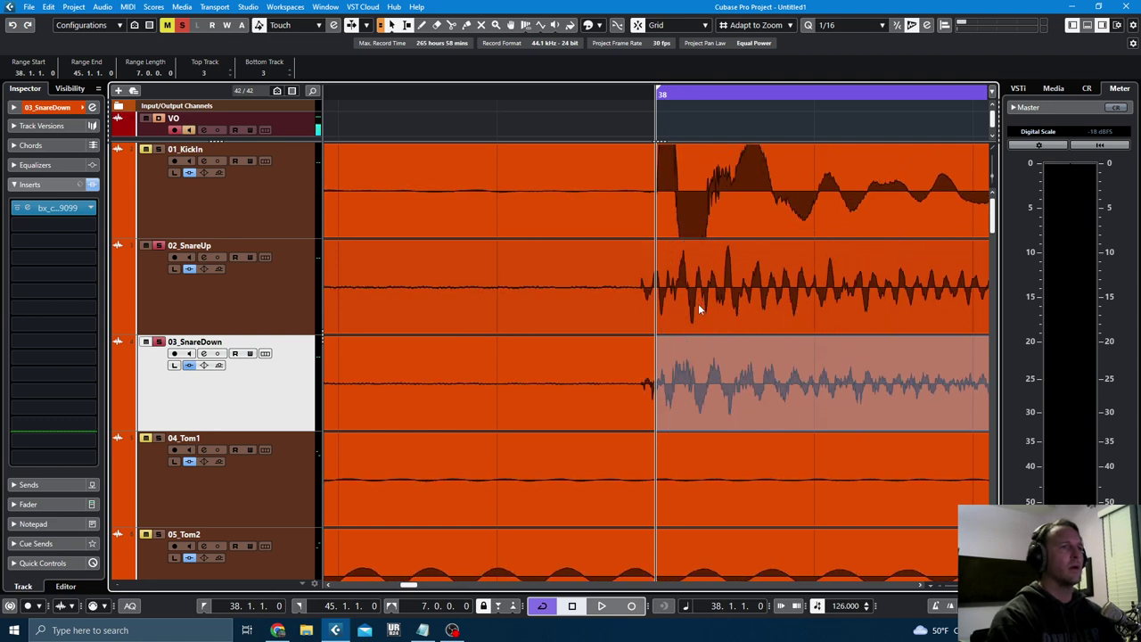
pyautogui.scroll(5, 698, 309)
pyautogui.scroll(1, 698, 308)
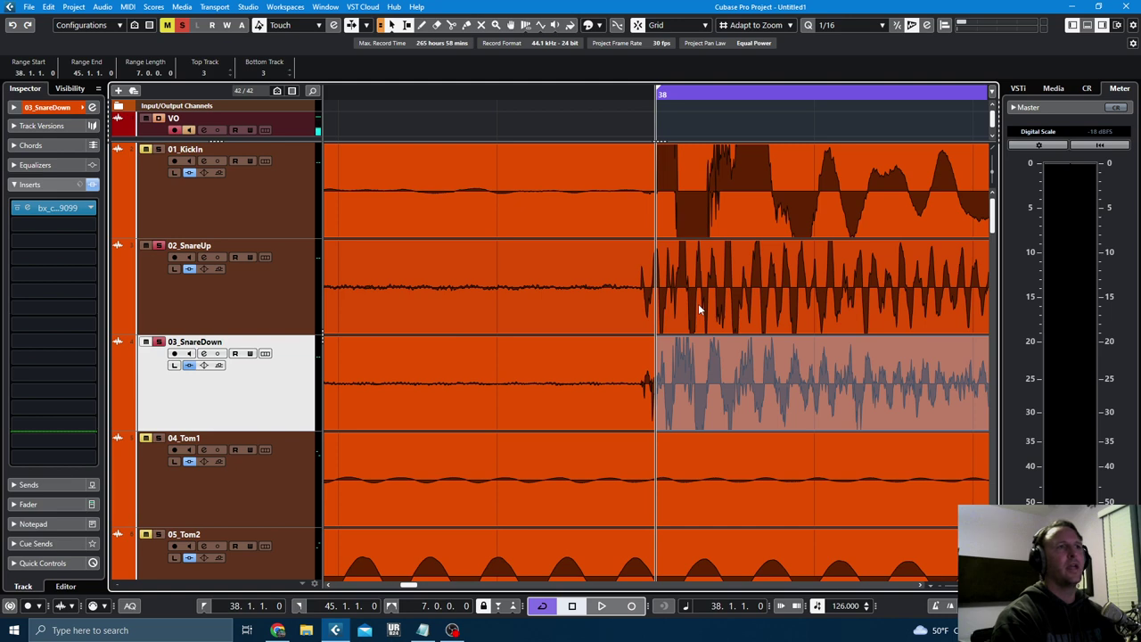
pyautogui.scroll(-4, 698, 308)
pyautogui.scroll(3, 698, 309)
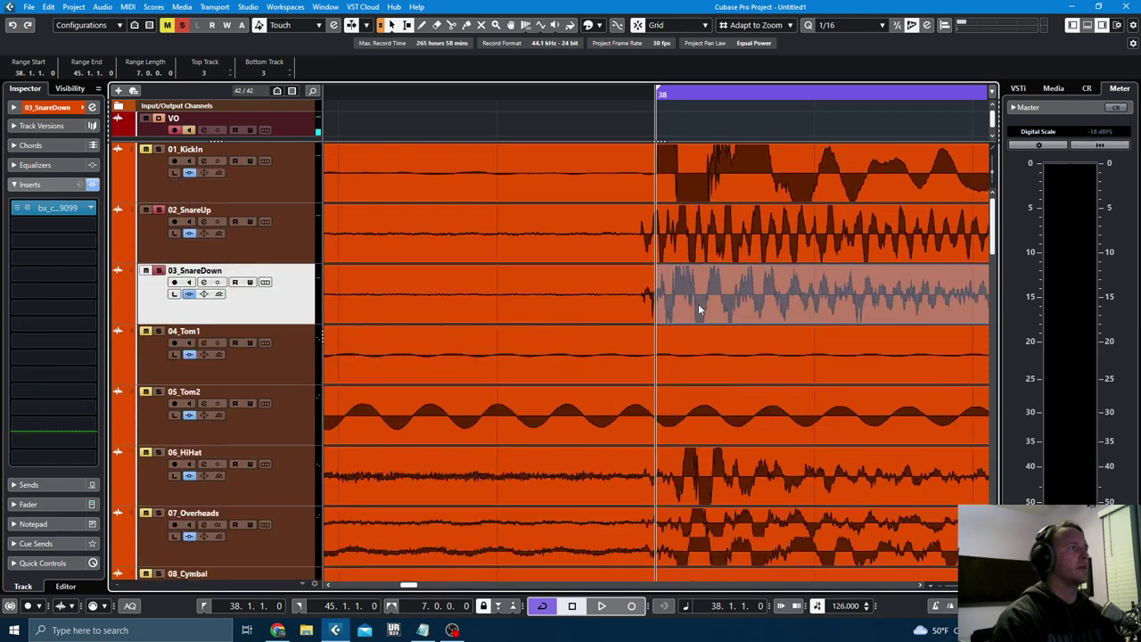
pyautogui.scroll(2, 698, 308)
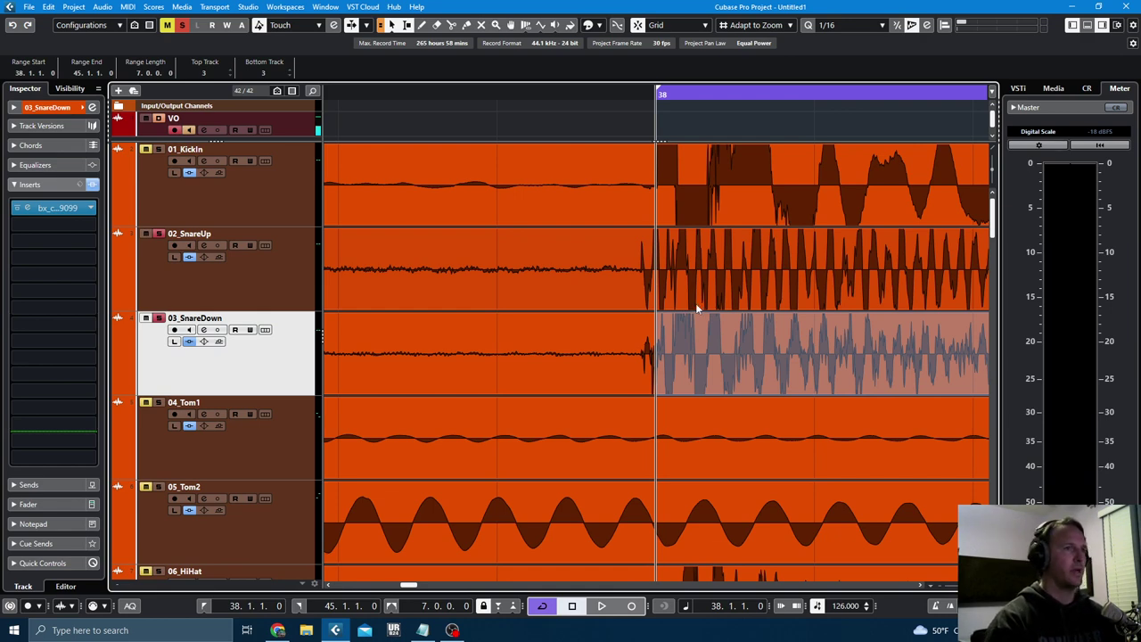
pyautogui.scroll(6, 683, 305)
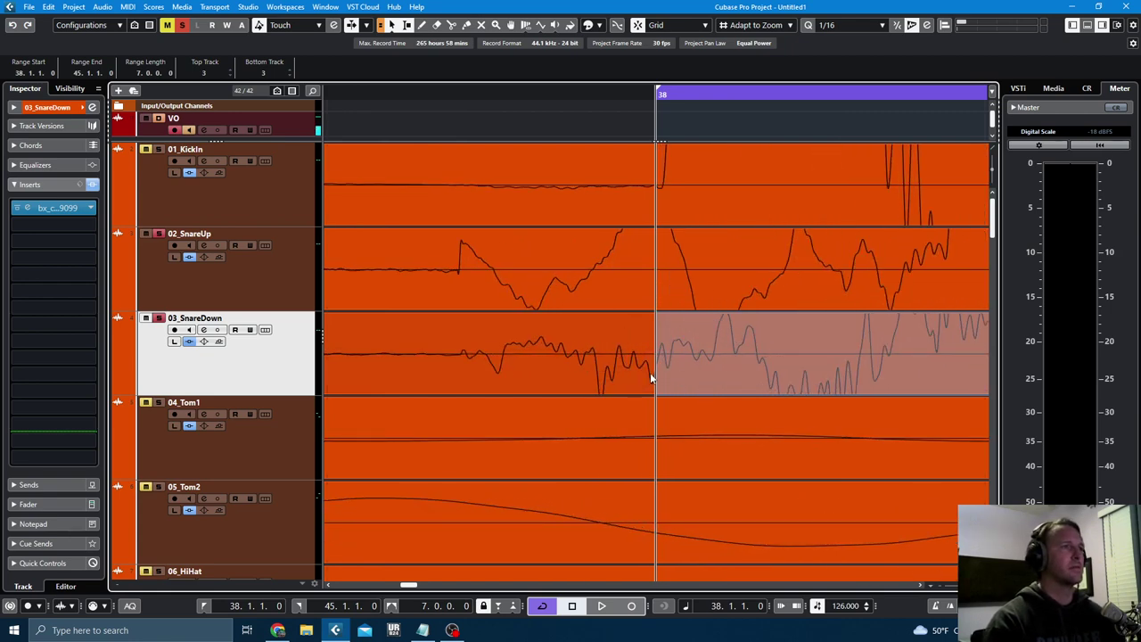
# - Check the phase switch in the bx_console AMEK 9099 on 03_SnareDown and resume playback of the soloed snares
pyautogui.click(49, 207)
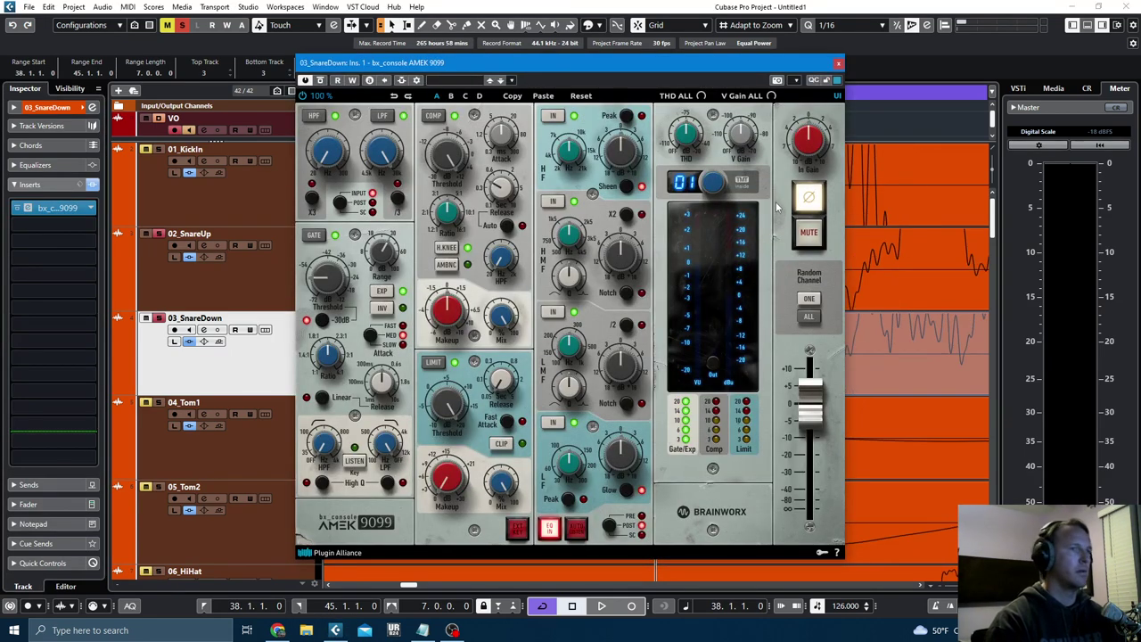
pyautogui.click(837, 62)
pyautogui.press('g')
pyautogui.press('g')
pyautogui.press('g')
pyautogui.press('g')
pyautogui.press('g')
pyautogui.press('g')
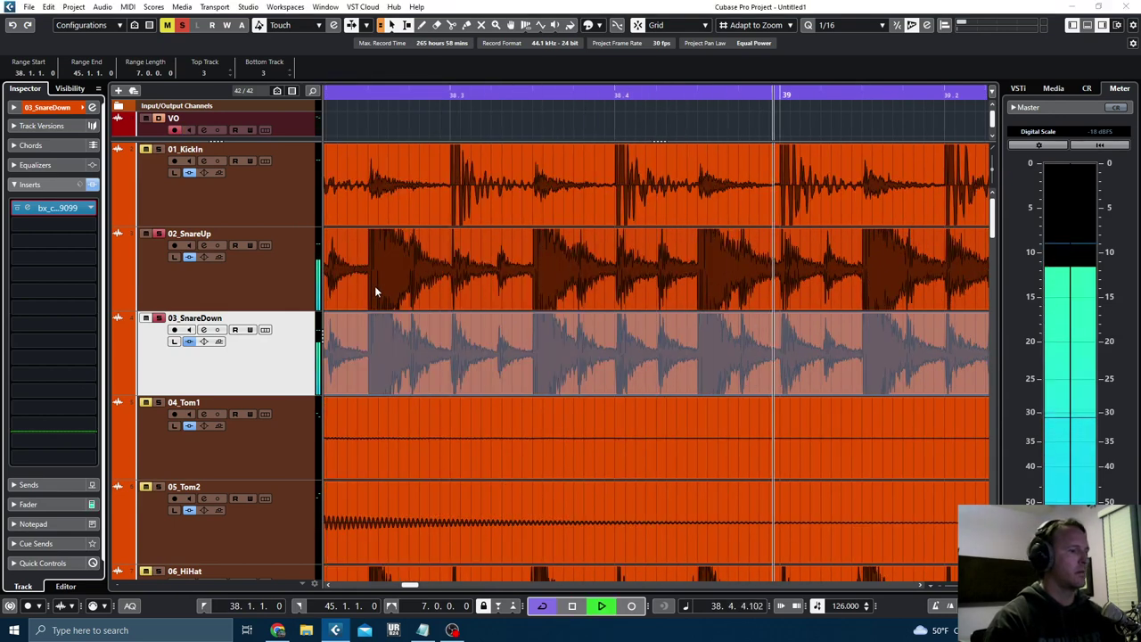
# - Solo 01_KickIn instead of 03_SnareDown alongside 02_SnareUp in the MixConsole and open the bx_console AMEK 9099 on 01_KickIn
pyautogui.press('F3')
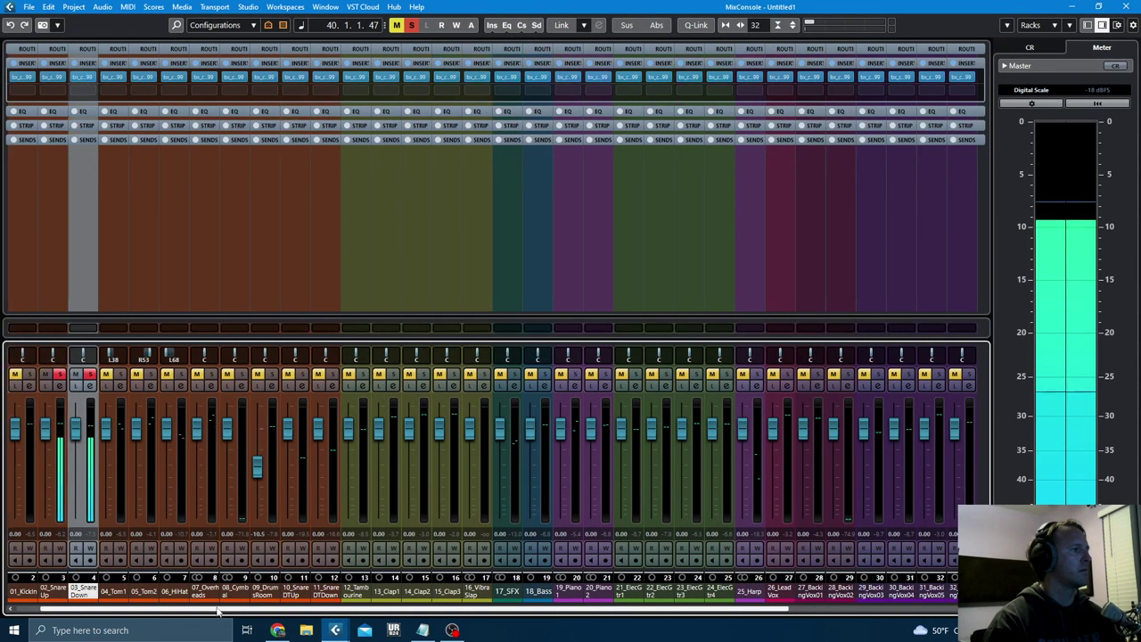
pyautogui.moveTo(217, 610); pyautogui.dragTo(182, 609)
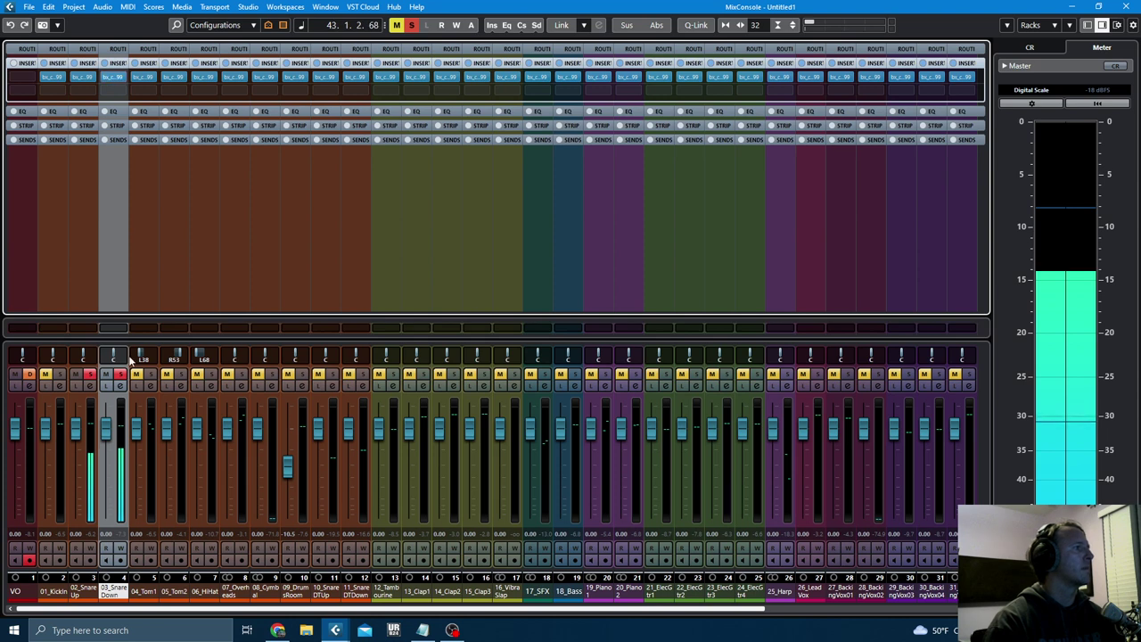
pyautogui.click(60, 373)
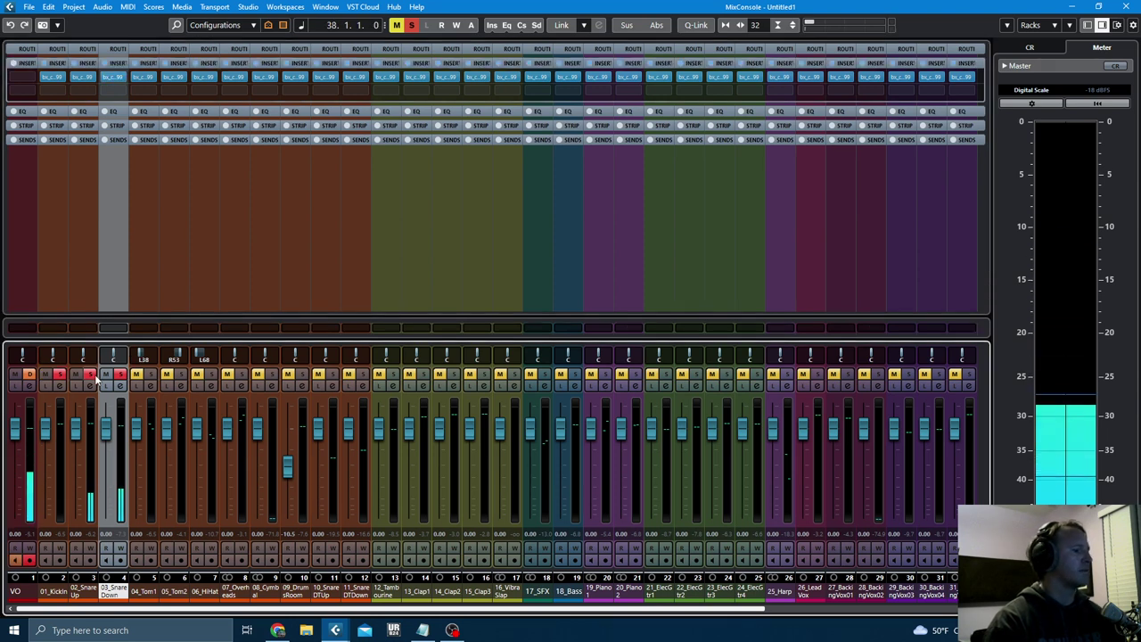
pyautogui.click(55, 79)
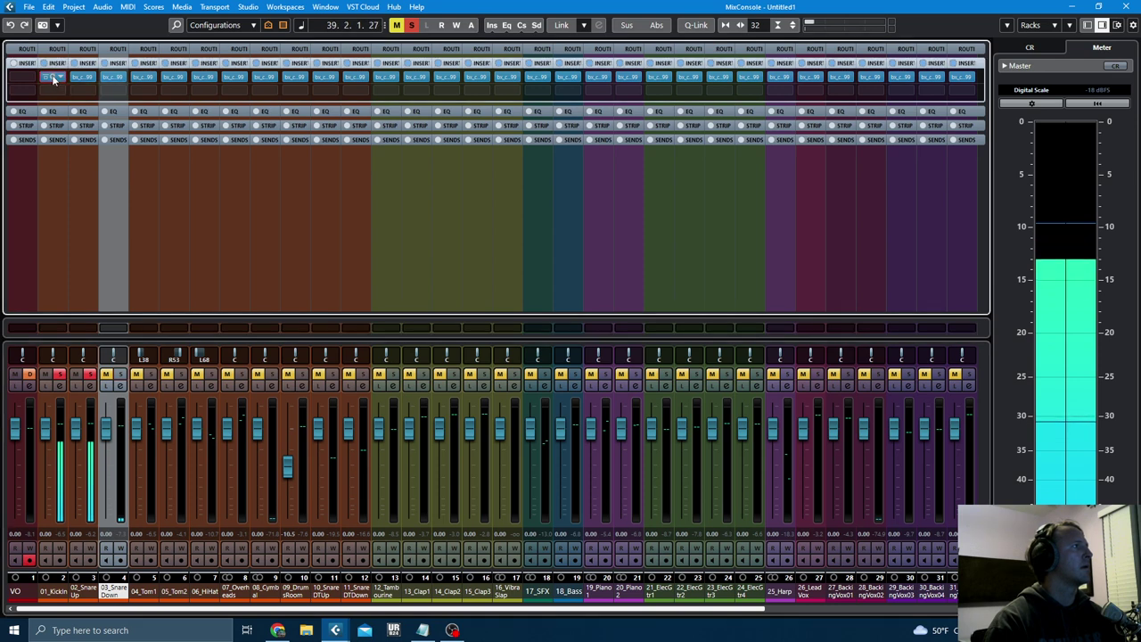
# - Compare 01_KickIn with its phase inverted and normal against 02_SnareUp, leave it normal, close the plug-in and stop playback
pyautogui.click(809, 198)
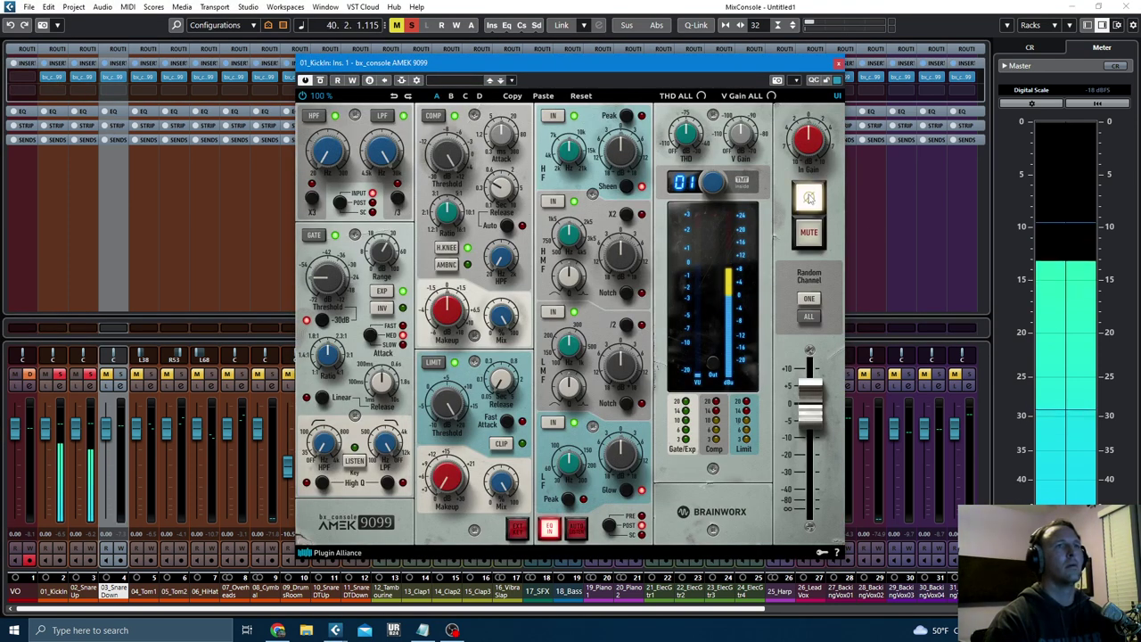
pyautogui.click(808, 198)
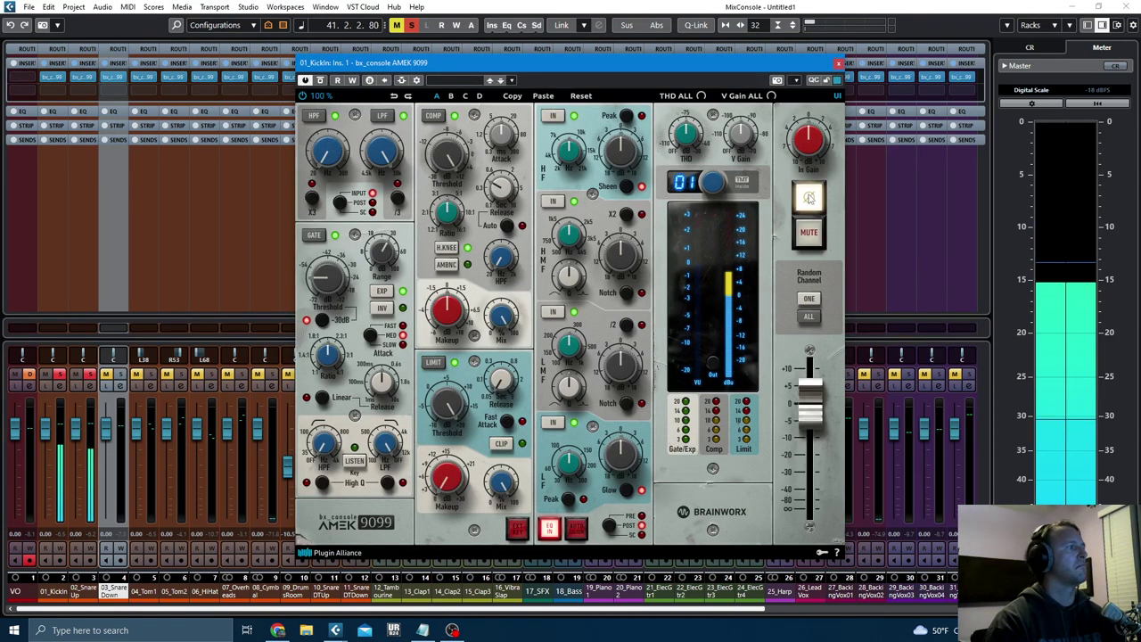
pyautogui.click(809, 198)
pyautogui.click(809, 200)
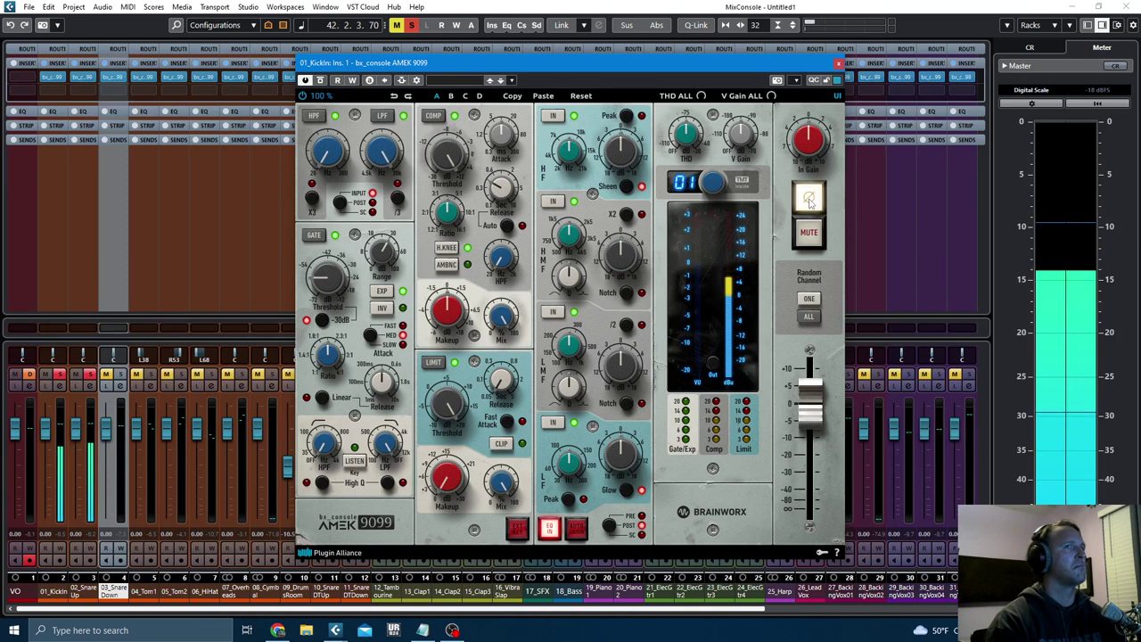
pyautogui.click(809, 199)
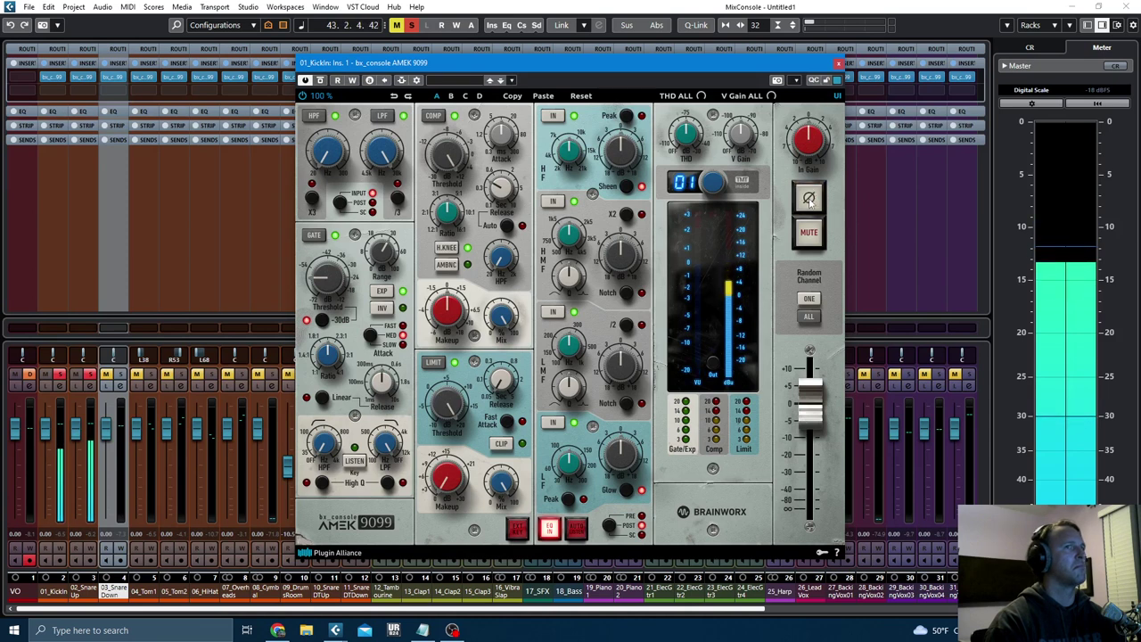
pyautogui.click(809, 200)
pyautogui.click(809, 200)
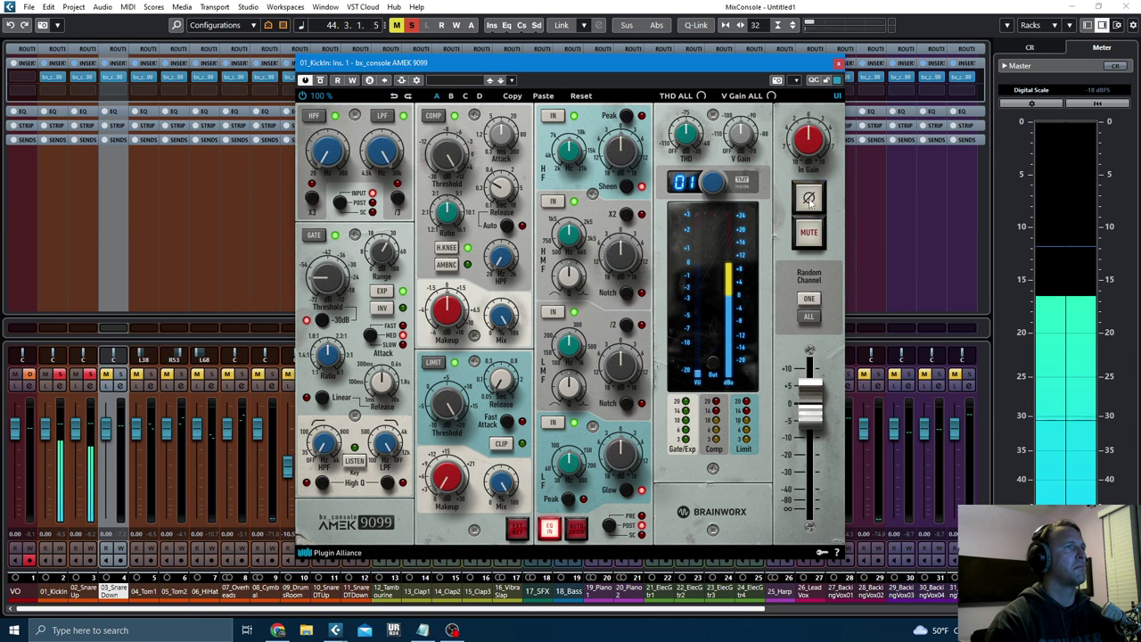
pyautogui.click(837, 63)
pyautogui.press('space')
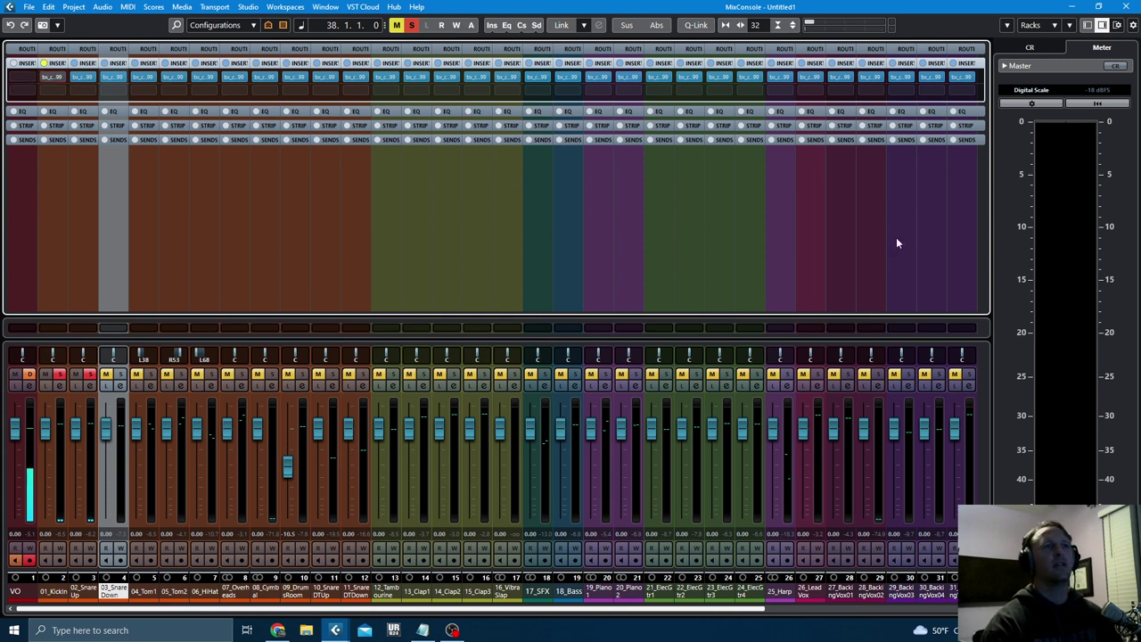
# - Reopen the bx_console AMEK 9099 on 01_KickIn, repeat the inverted-versus-normal phase comparison during playback, and close it
pyautogui.click(50, 79)
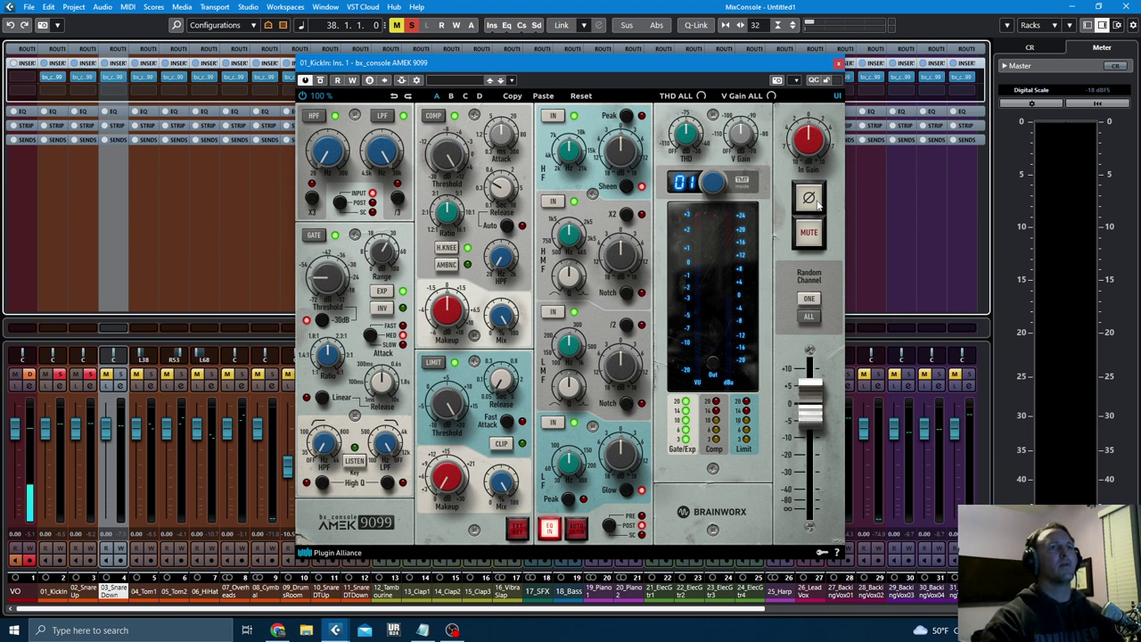
pyautogui.press('space')
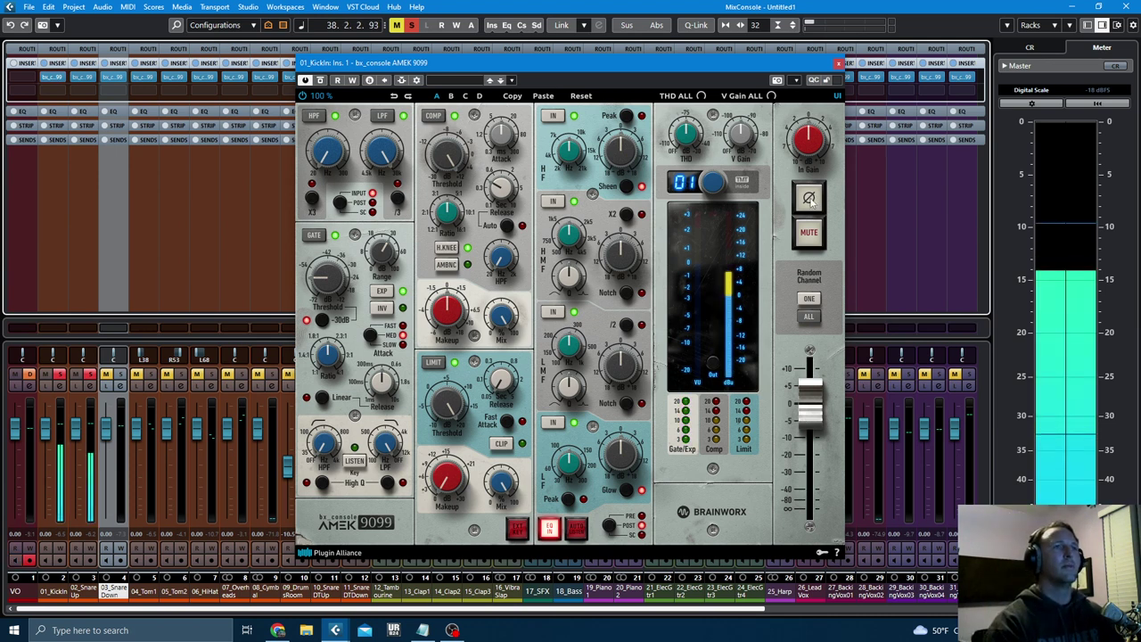
pyautogui.click(808, 199)
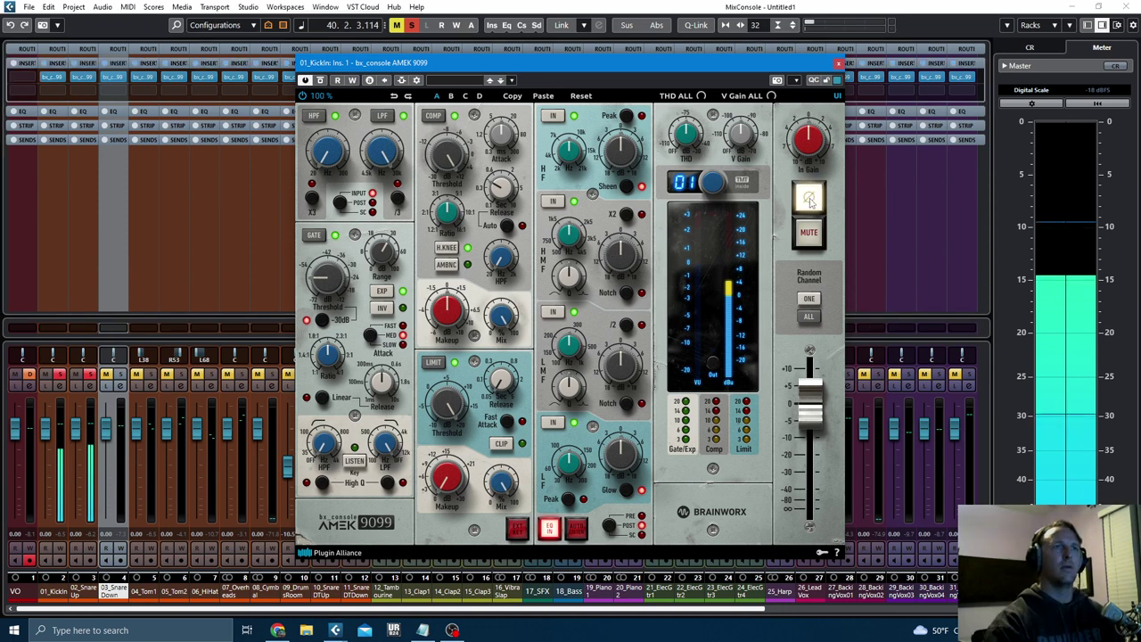
pyautogui.click(808, 199)
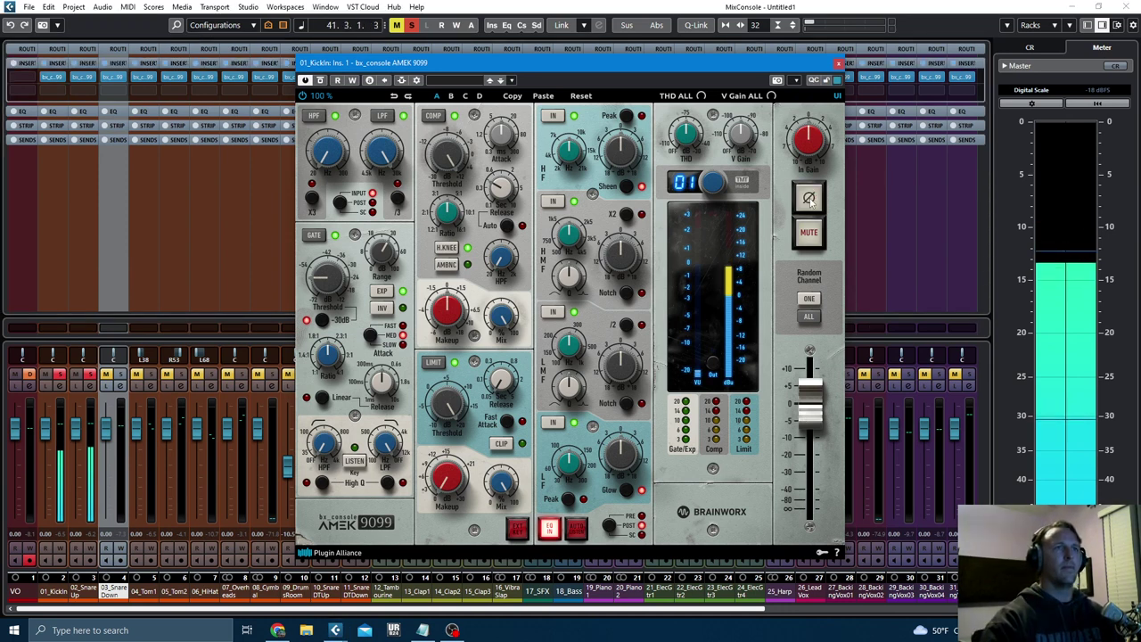
pyautogui.press('space')
pyautogui.click(837, 64)
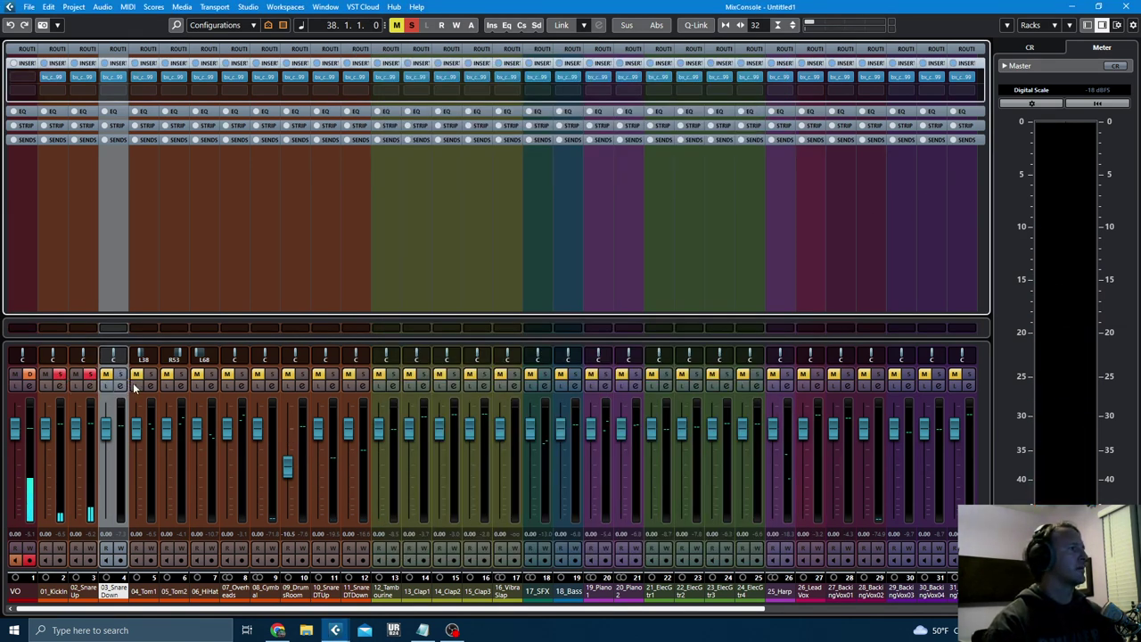
# - Solo 07_Overheads instead of 01_KickIn alongside 02_SnareUp, start playback, and open the bx_console AMEK 9099 on 07_Overheads
pyautogui.click(60, 375)
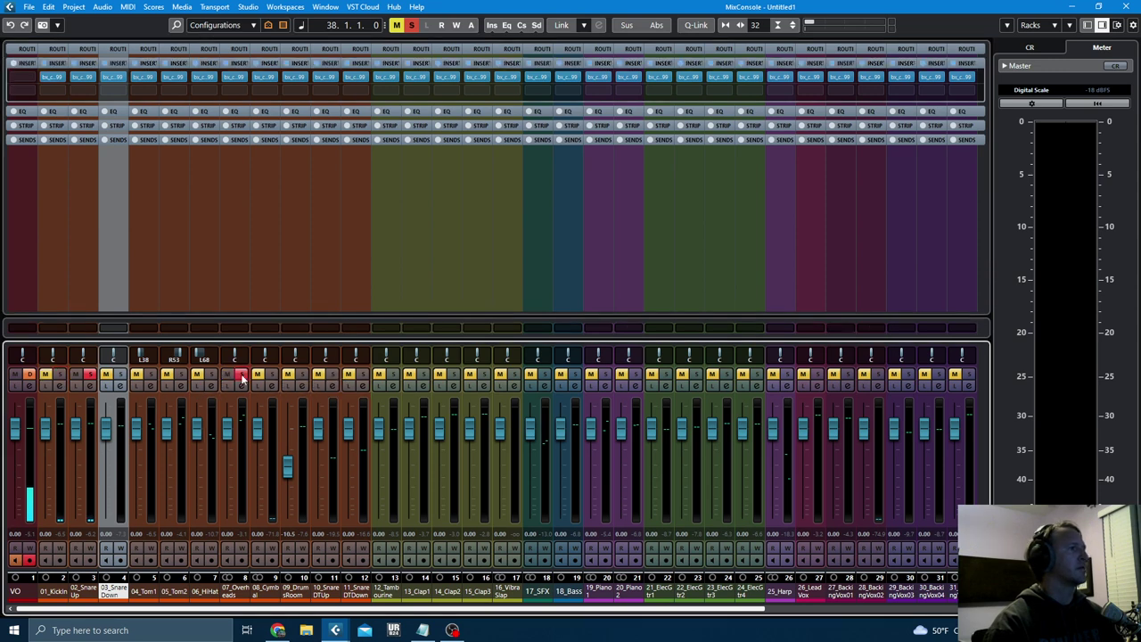
pyautogui.press('space')
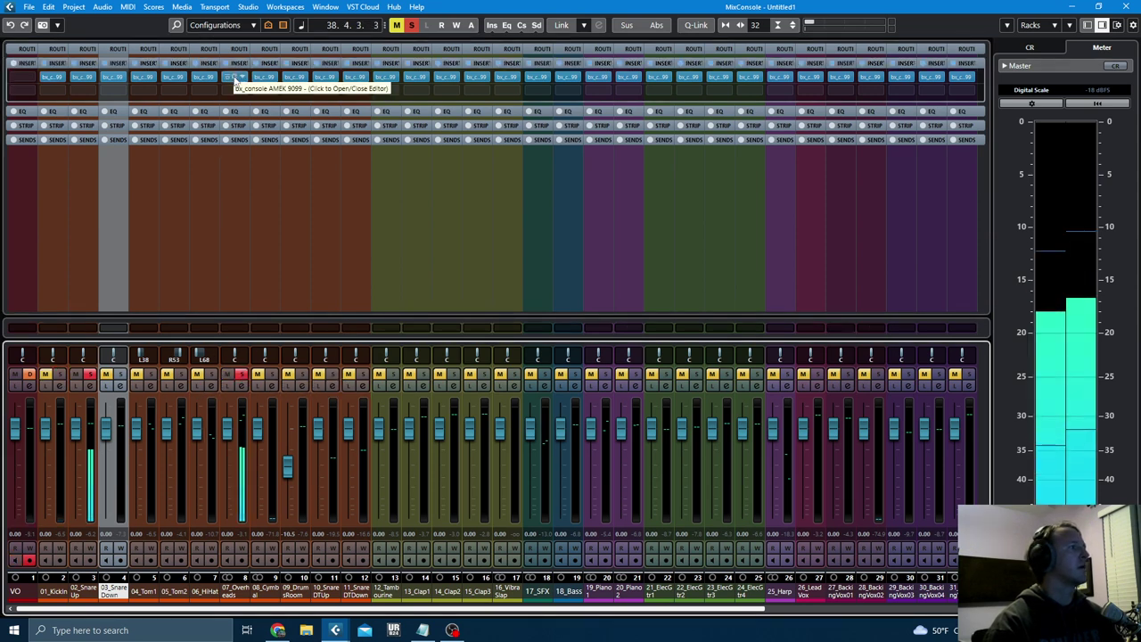
pyautogui.click(234, 78)
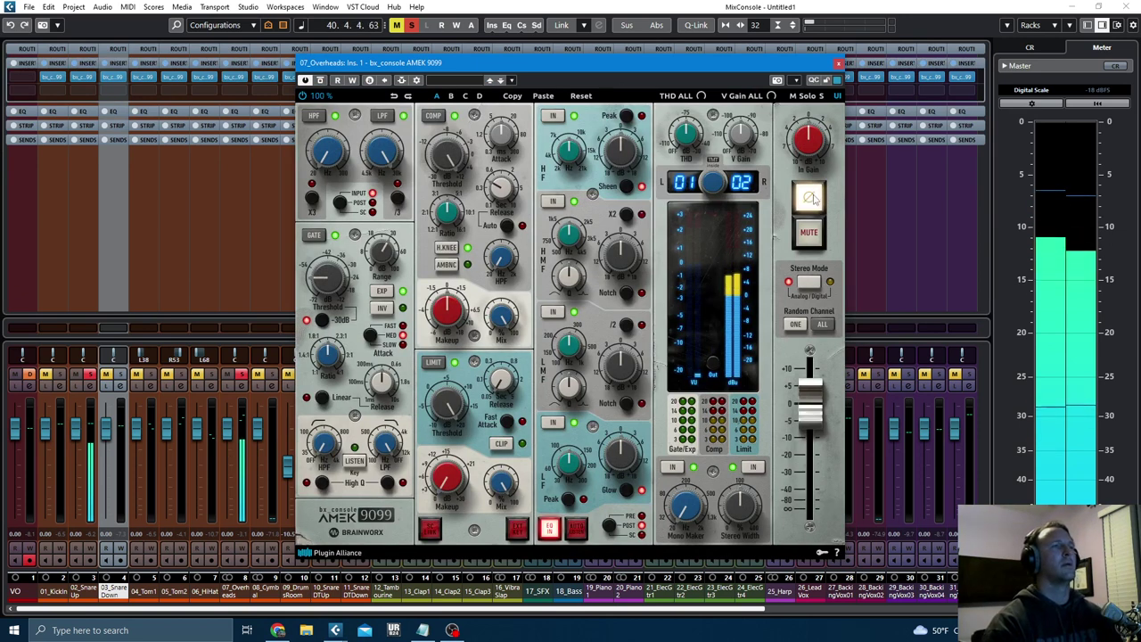
# - Compare 07_Overheads with its phase inverted and normal against 02_SnareUp, leave it inverted, close the plug-in and stop playback
pyautogui.click(811, 198)
pyautogui.click(811, 198)
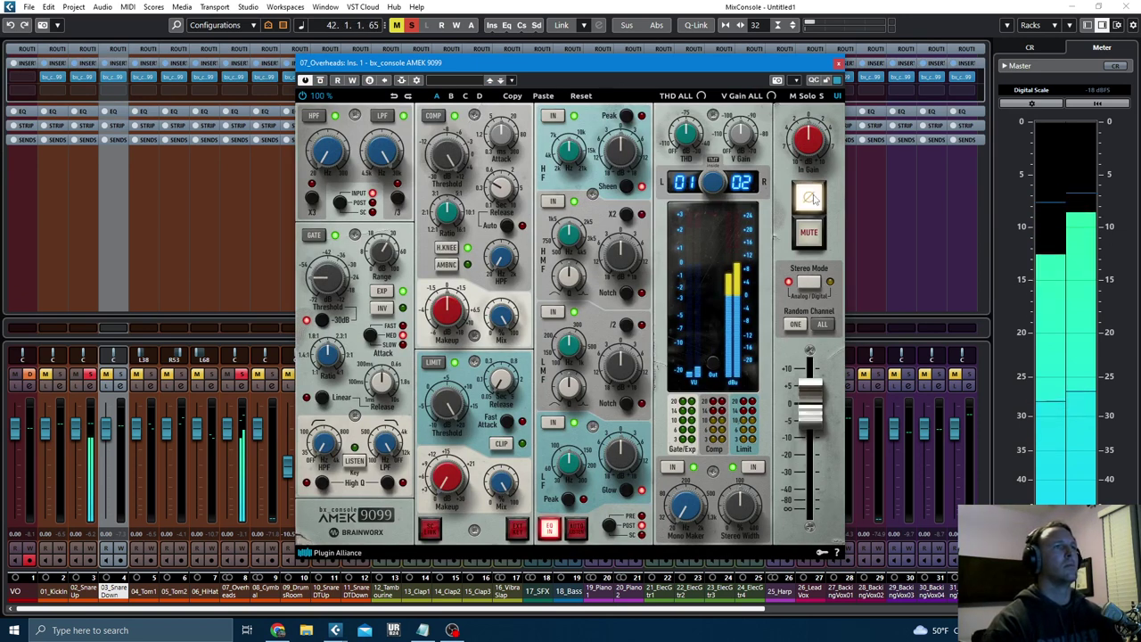
pyautogui.click(811, 198)
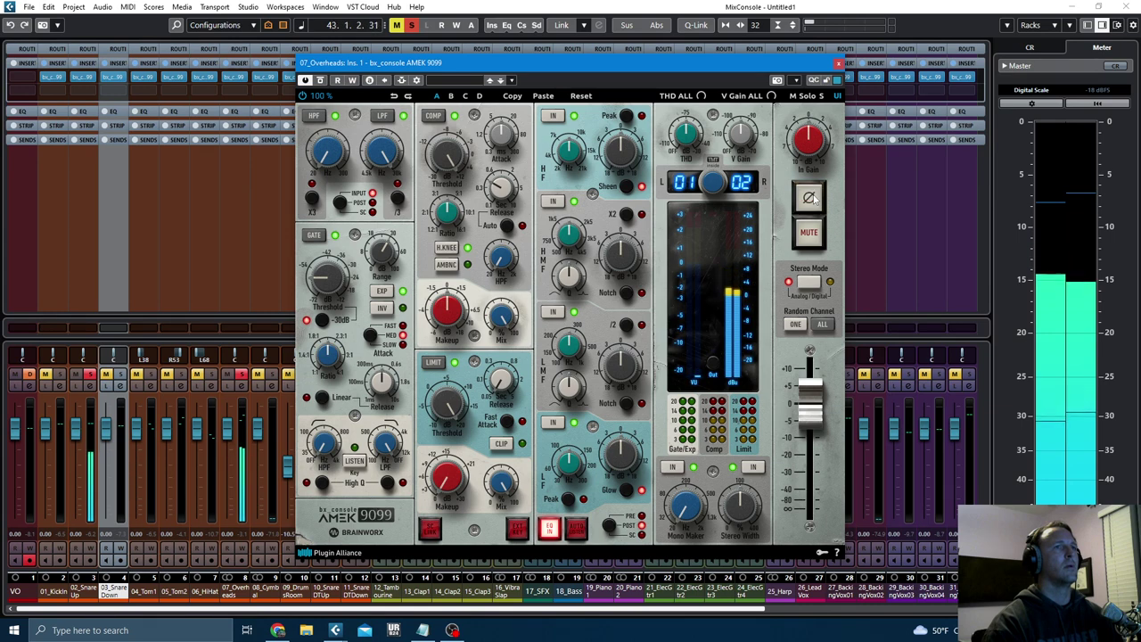
pyautogui.click(811, 198)
pyautogui.click(838, 65)
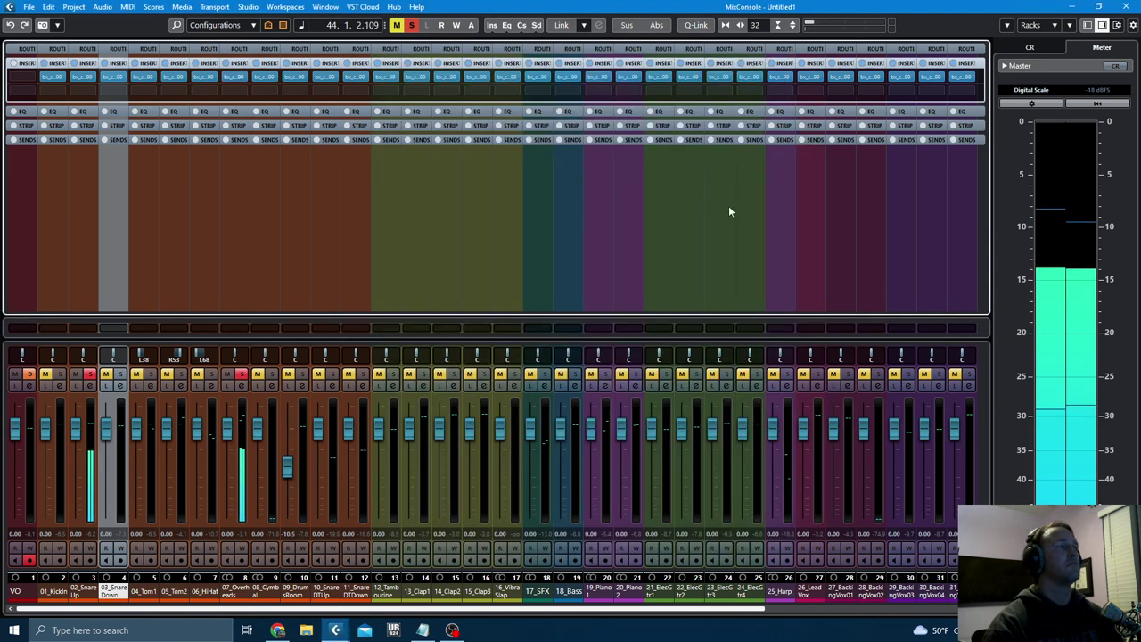
pyautogui.press('space')
pyautogui.click(241, 376)
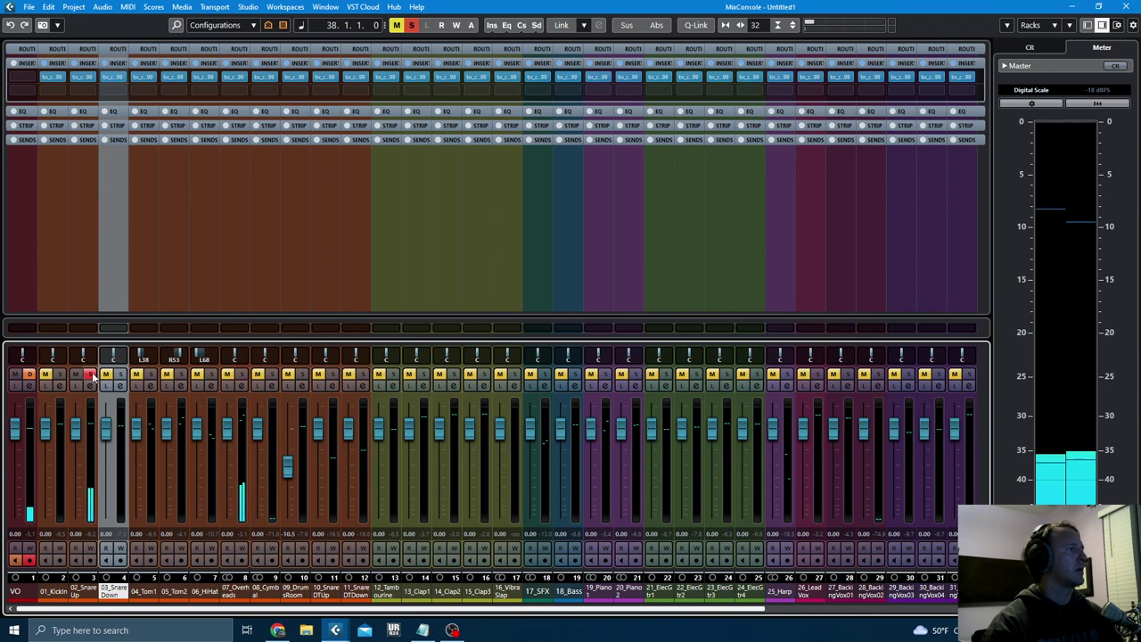
# - Switch to the project window and move the 07_Overheads track directly above 03_SnareDown
pyautogui.press('F3')
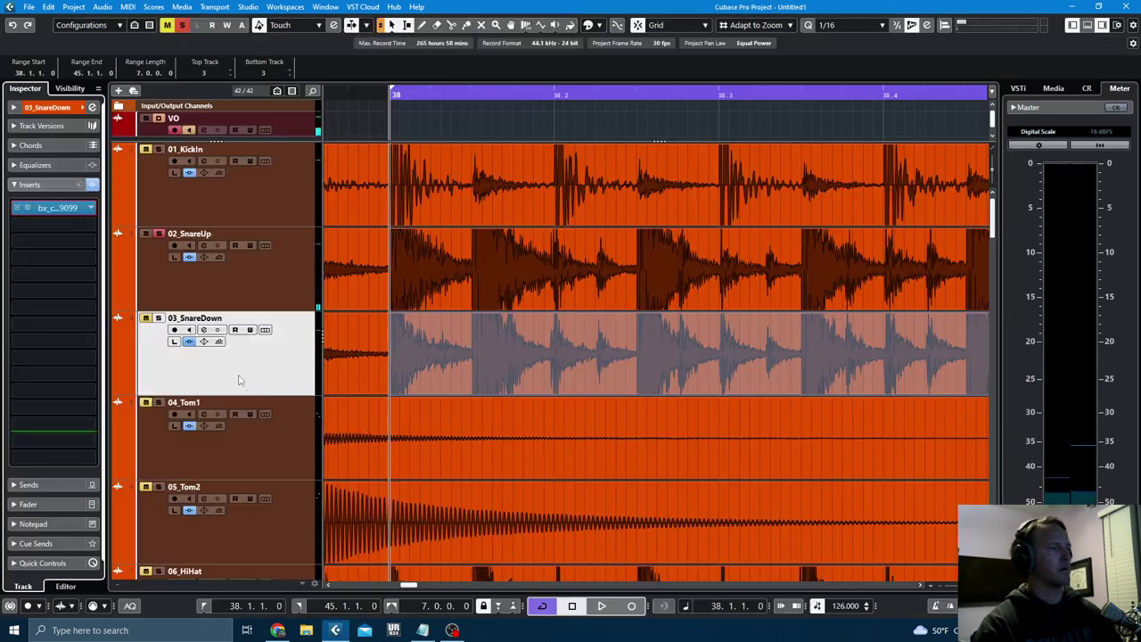
pyautogui.scroll(-2, 392, 428)
pyautogui.scroll(2, 351, 398)
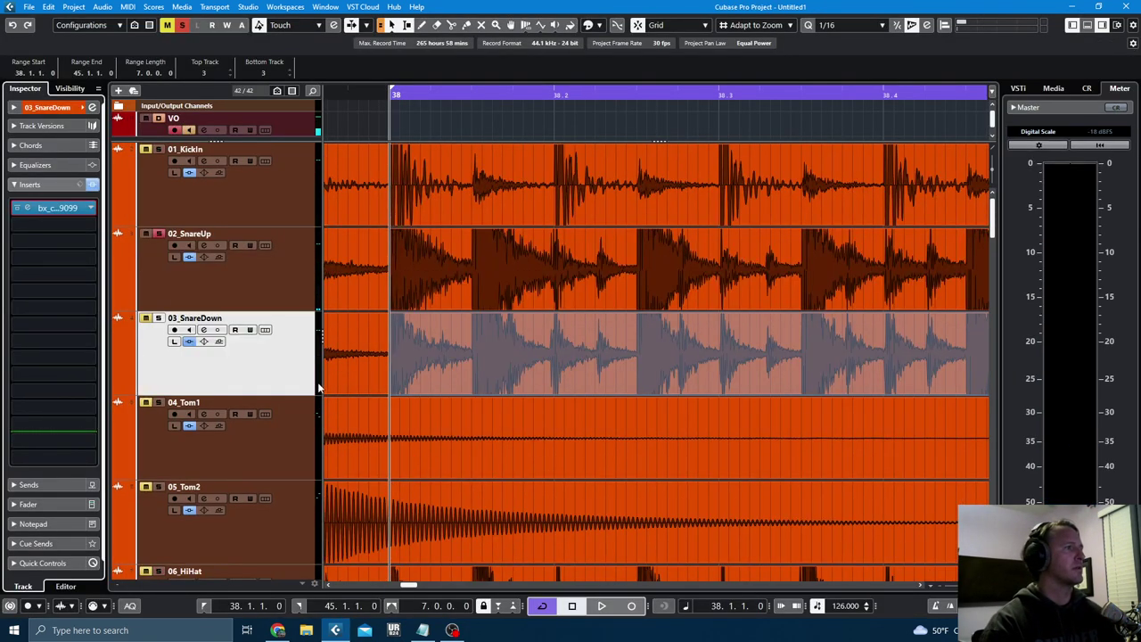
pyautogui.scroll(-4, 312, 396)
pyautogui.moveTo(294, 495); pyautogui.dragTo(291, 235)
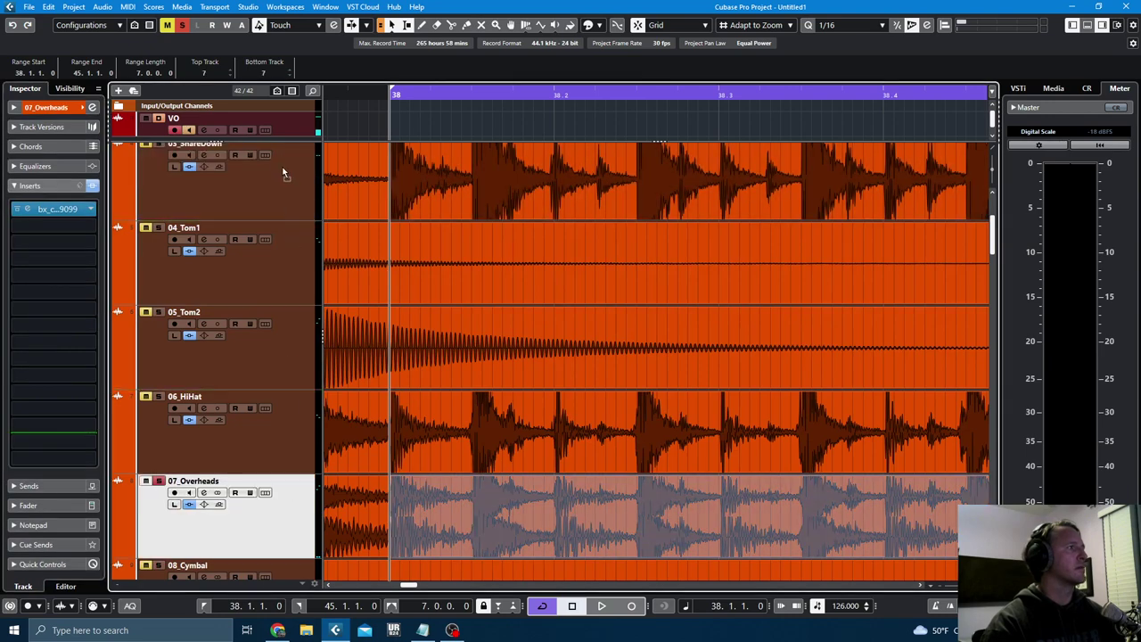
pyautogui.moveTo(283, 172); pyautogui.dragTo(290, 219)
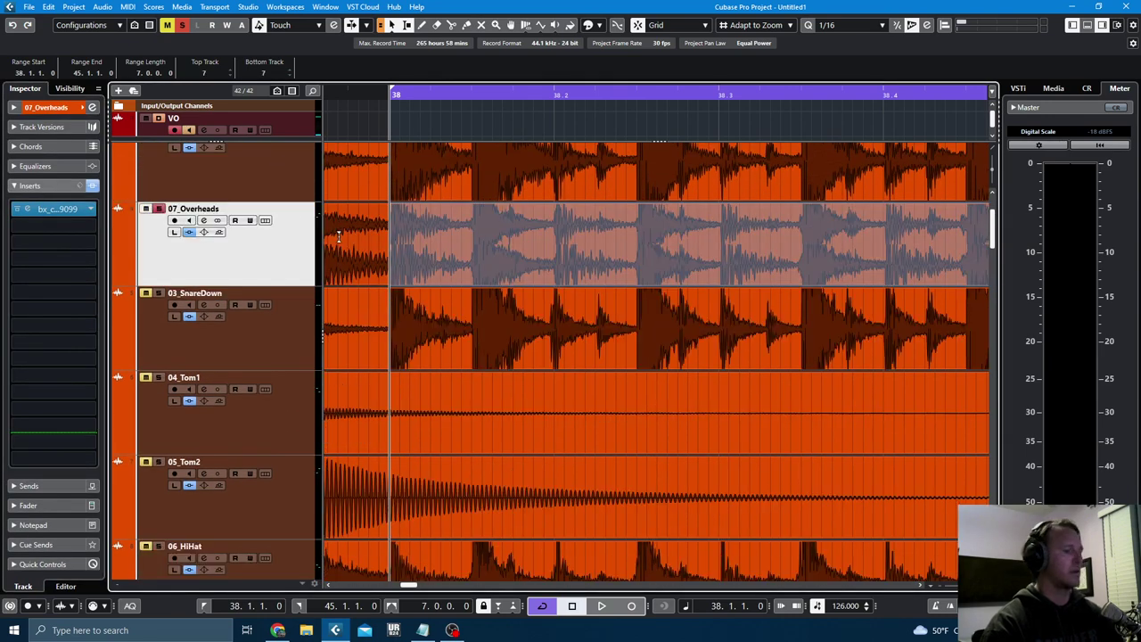
# - Examine the 07_Overheads waveform's polarity against the snare tracks at the hit around bar 38
pyautogui.press('h')
pyautogui.press('h')
pyautogui.press('h')
pyautogui.press('h')
pyautogui.press('h')
pyautogui.press('h')
pyautogui.press('h')
pyautogui.press('h')
pyautogui.press('h')
pyautogui.press('h')
pyautogui.press('h')
pyautogui.press('h')
pyautogui.press('h')
pyautogui.press('h')
pyautogui.press('h')
pyautogui.press('h')
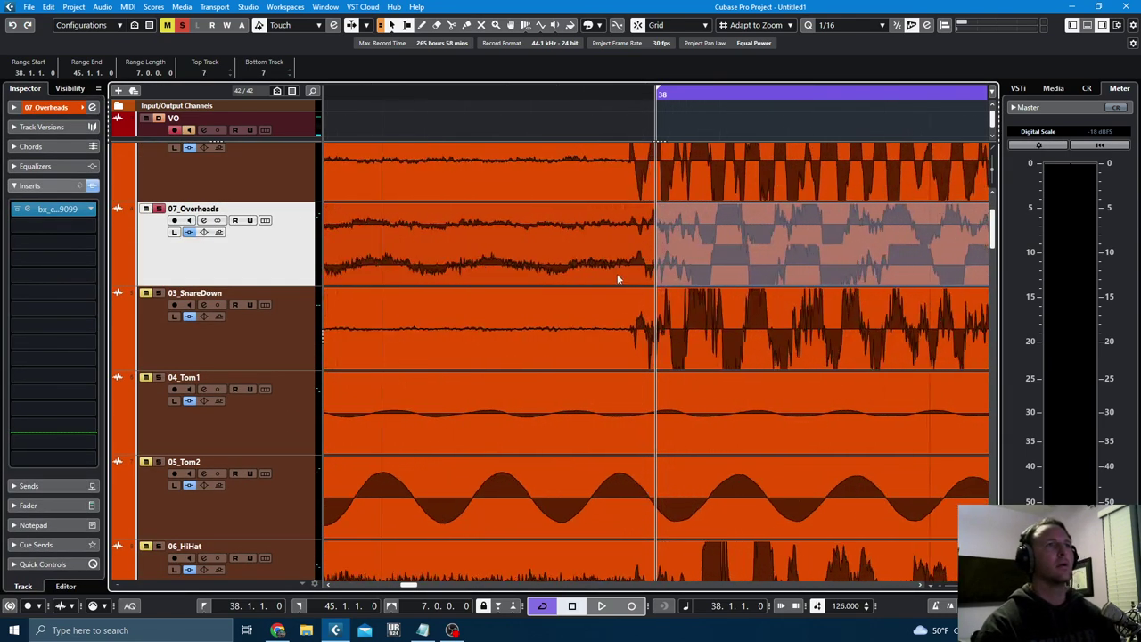
pyautogui.press('h')
pyautogui.press('h')
pyautogui.press('h')
pyautogui.press('h')
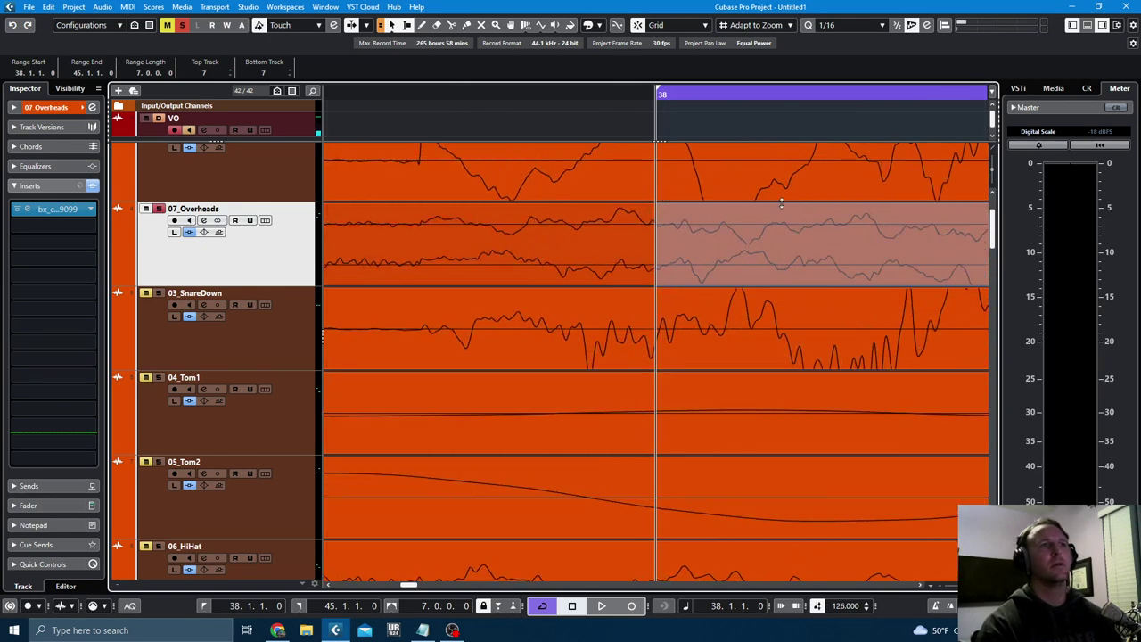
pyautogui.press('g')
pyautogui.press('g')
pyautogui.press('g')
pyautogui.press('g')
pyautogui.press('g')
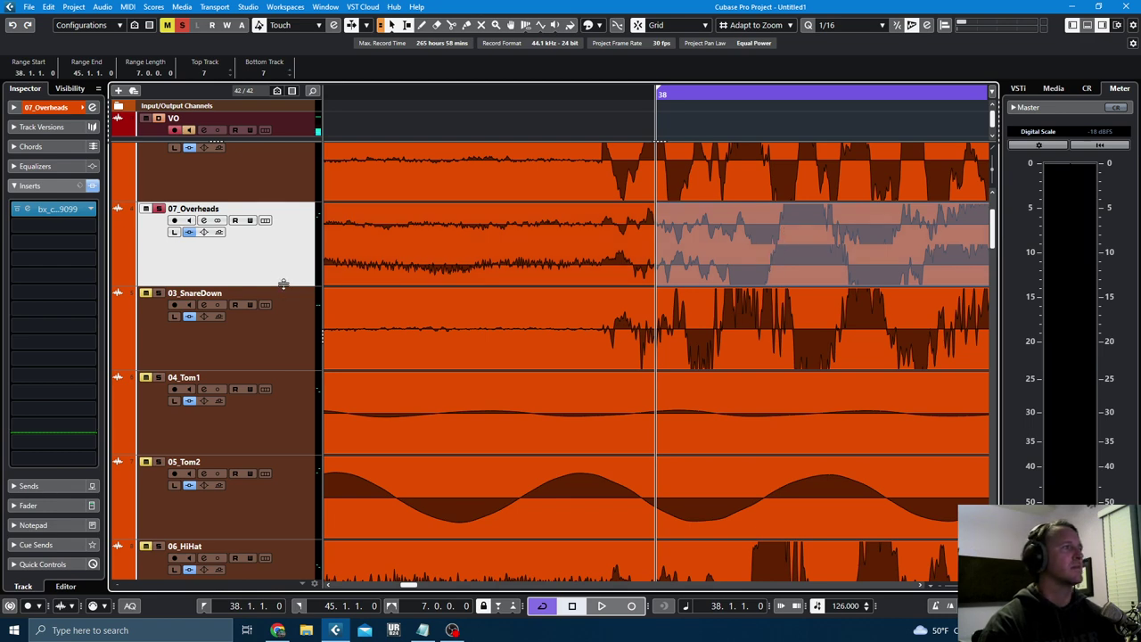
# - Enlarge the 07_Overheads track's height and check its phase setting in the bx_console AMEK 9099
pyautogui.moveTo(282, 285); pyautogui.dragTo(506, 381)
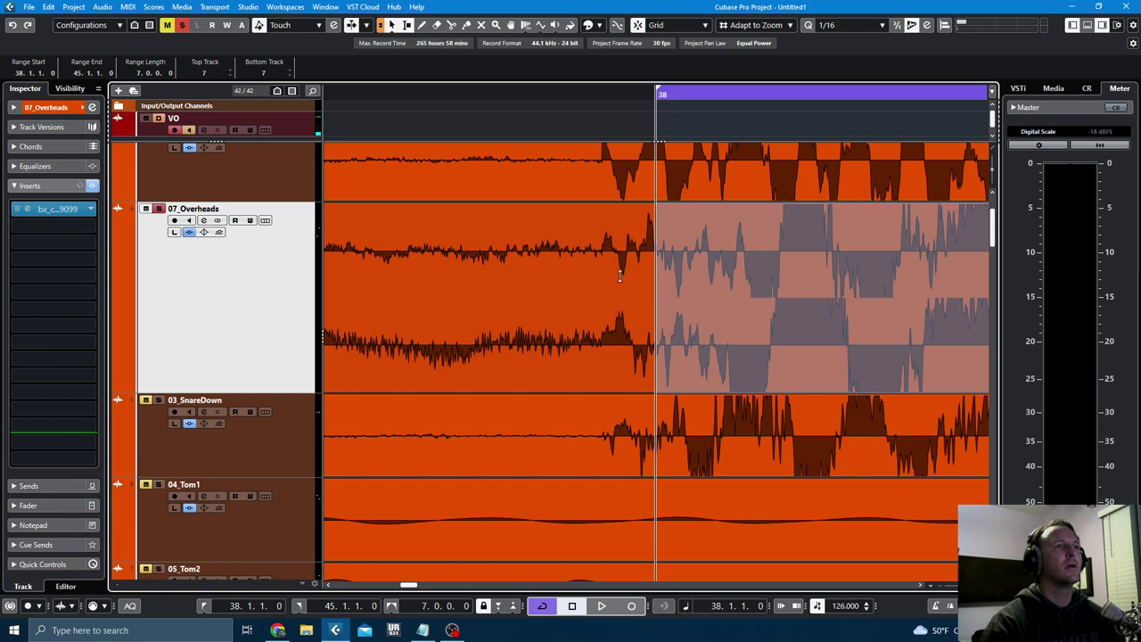
pyautogui.click(51, 211)
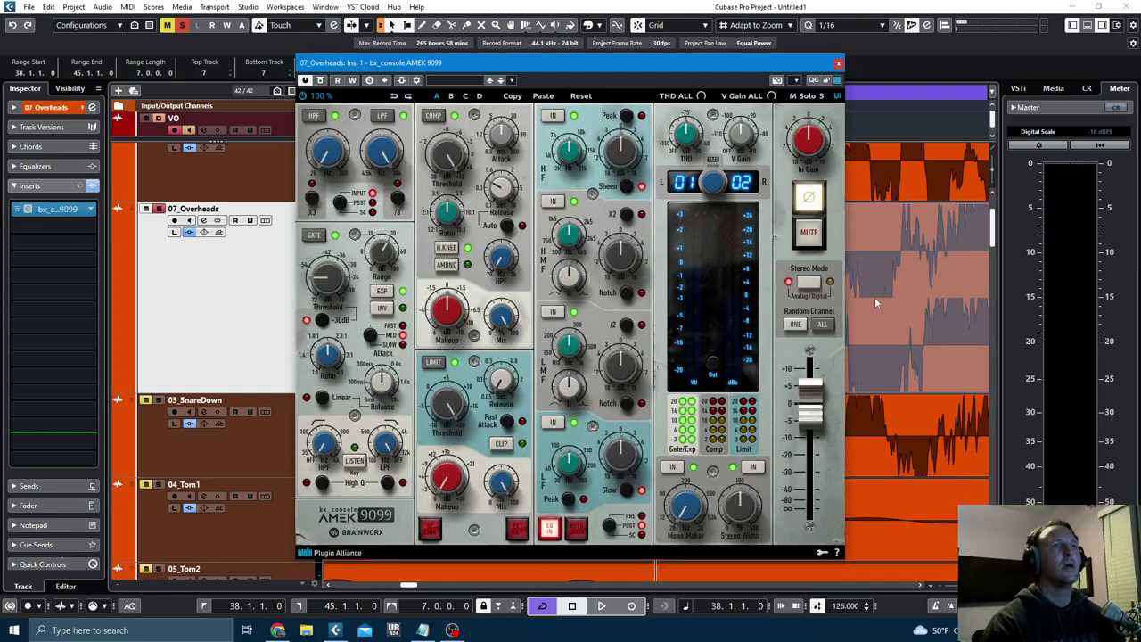
pyautogui.click(839, 63)
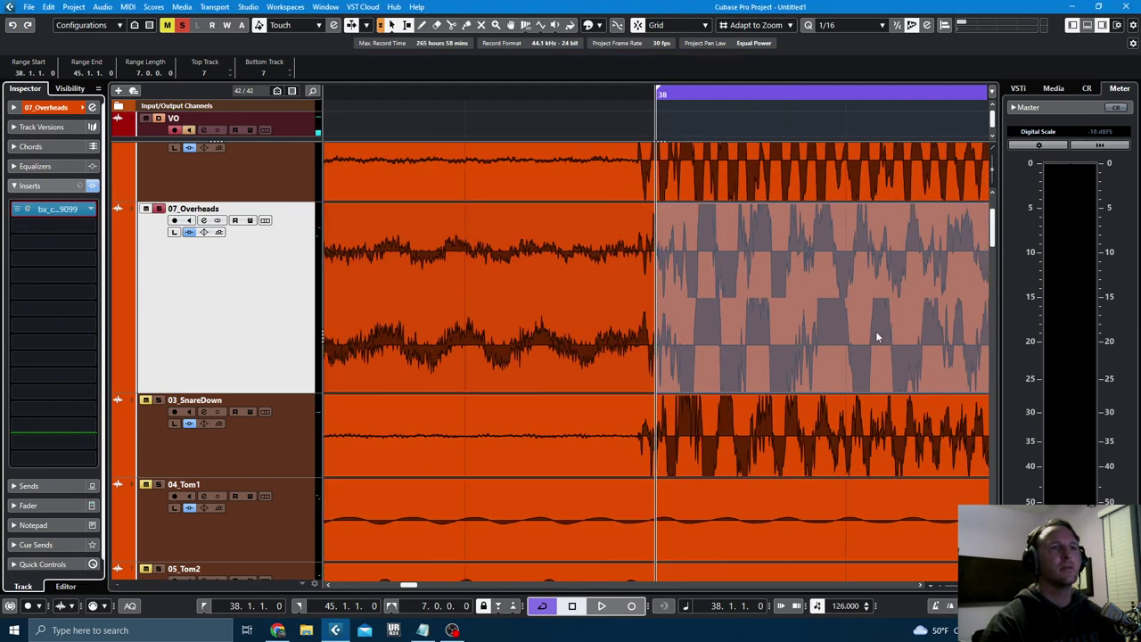
# - Examine the enlarged 07_Overheads waveform against 03_SnareDown at the snare hit on 38.1.3
pyautogui.press('h')
pyautogui.press('h')
pyautogui.press('h')
pyautogui.press('h')
pyautogui.press('h')
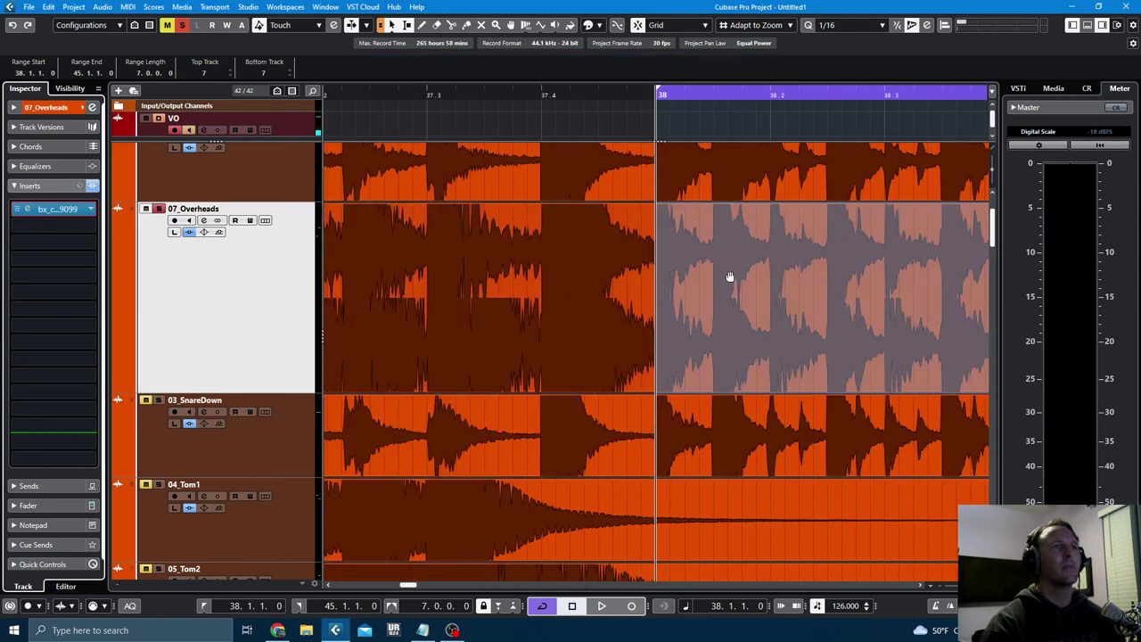
pyautogui.press('g')
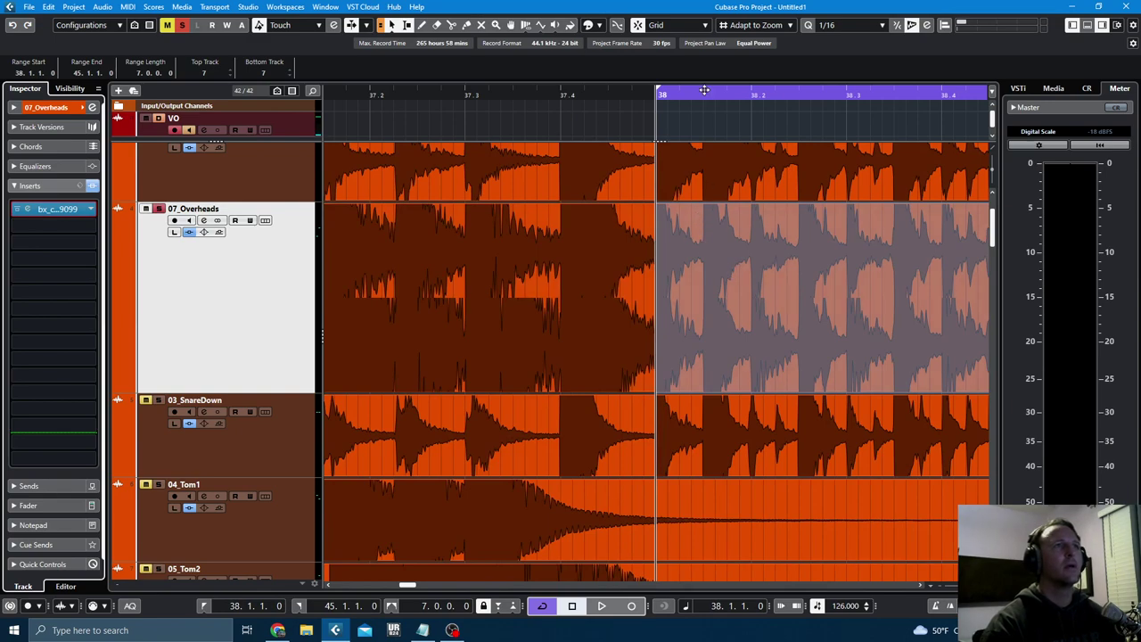
pyautogui.moveTo(704, 90); pyautogui.dragTo(673, 132)
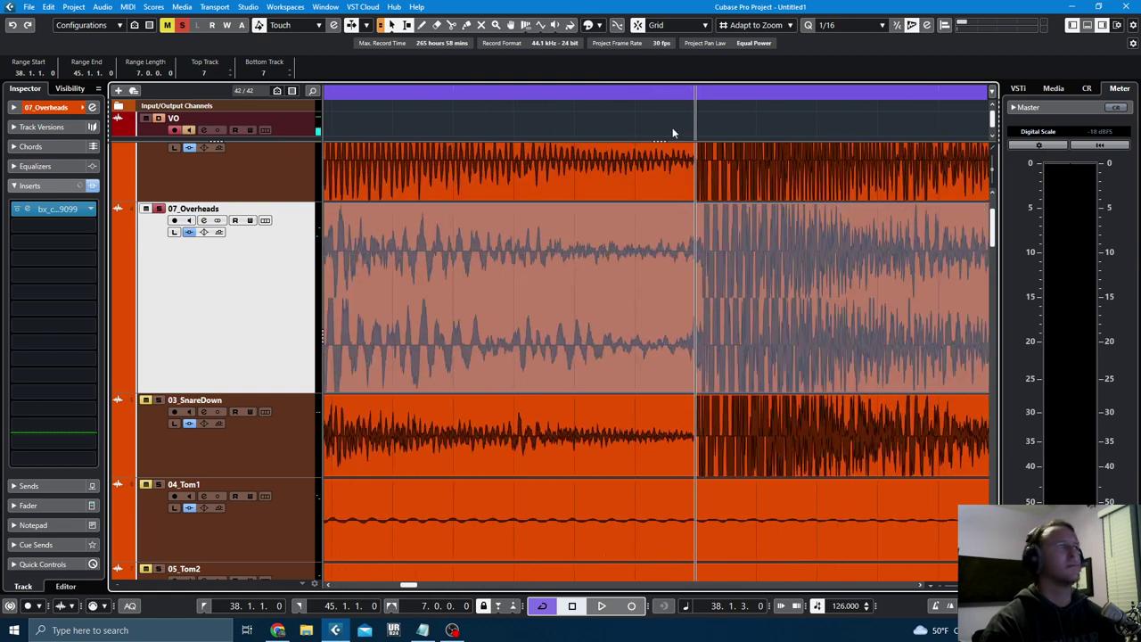
# - Open the bx_console AMEK 9099 on 07_Overheads to check its phase setting, start playback and close the plug-in
pyautogui.click(49, 210)
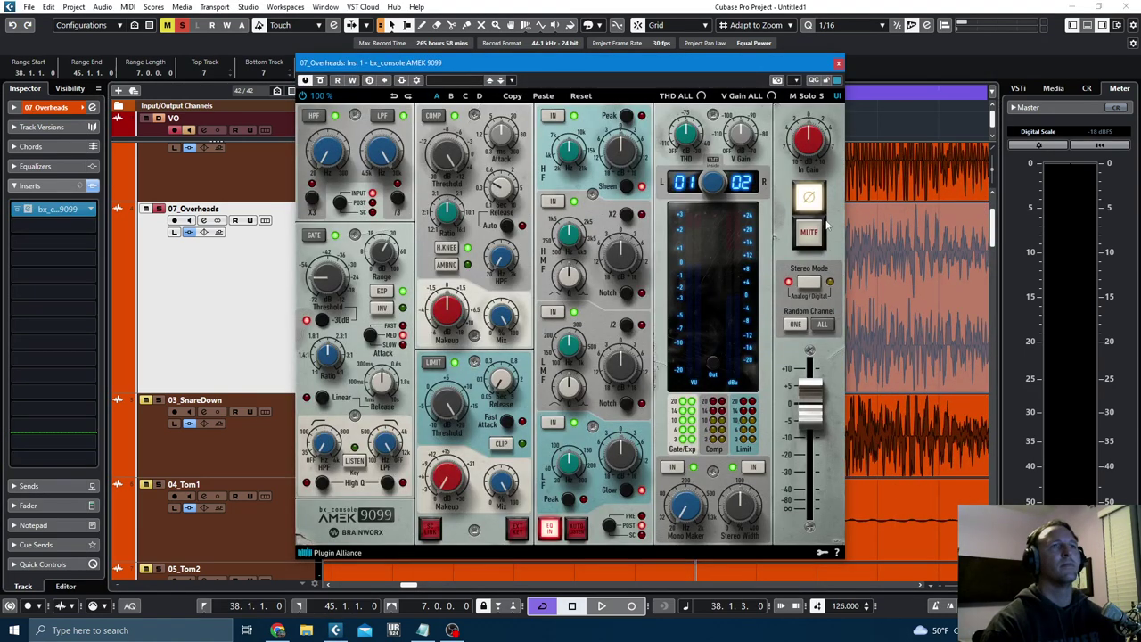
pyautogui.press('space')
pyautogui.click(837, 63)
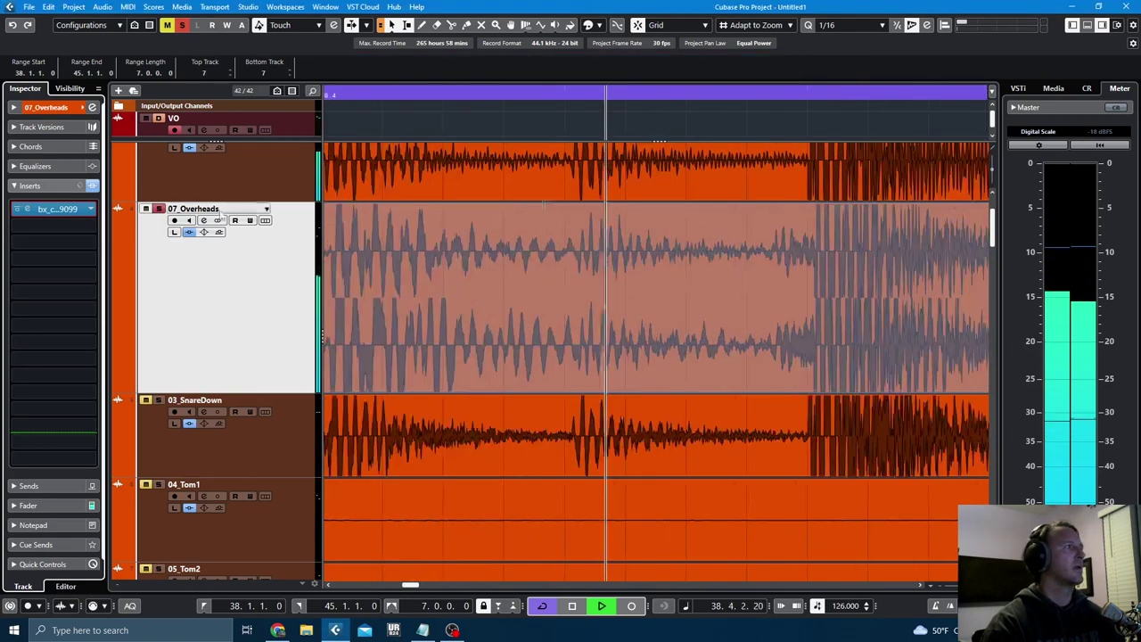
# - Reopen the bx_console AMEK 9099 on 07_Overheads, compare normal and inverted phase during playback, leave it inverted, close it and stop
pyautogui.press('g')
pyautogui.press('g')
pyautogui.press('g')
pyautogui.press('g')
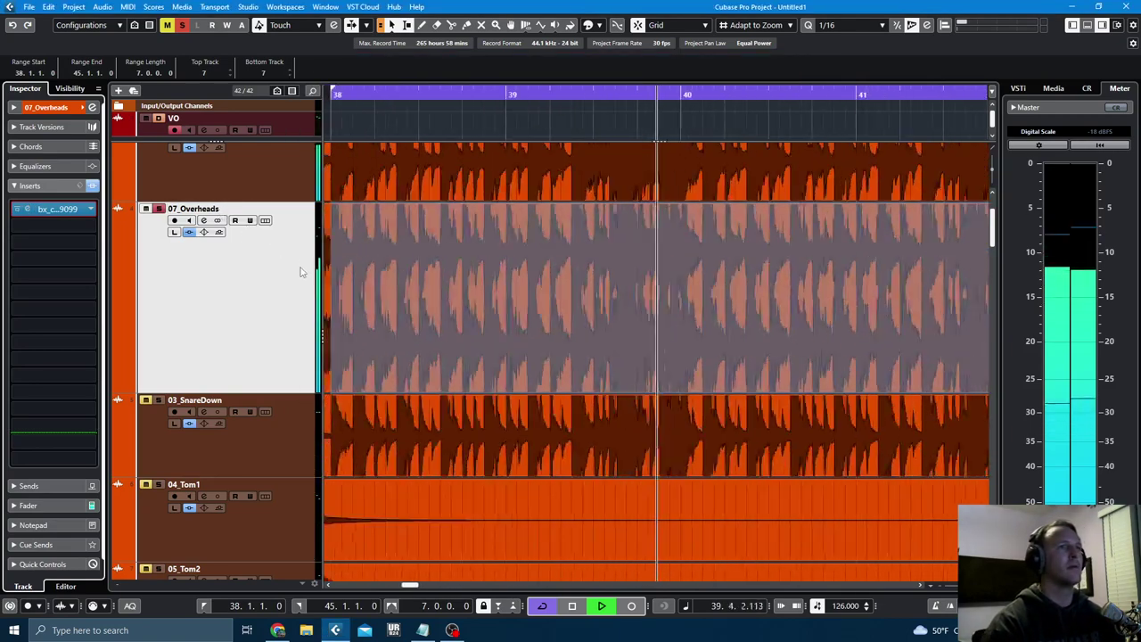
pyautogui.press('g')
pyautogui.press('g')
pyautogui.press('g')
pyautogui.press('g')
pyautogui.click(53, 208)
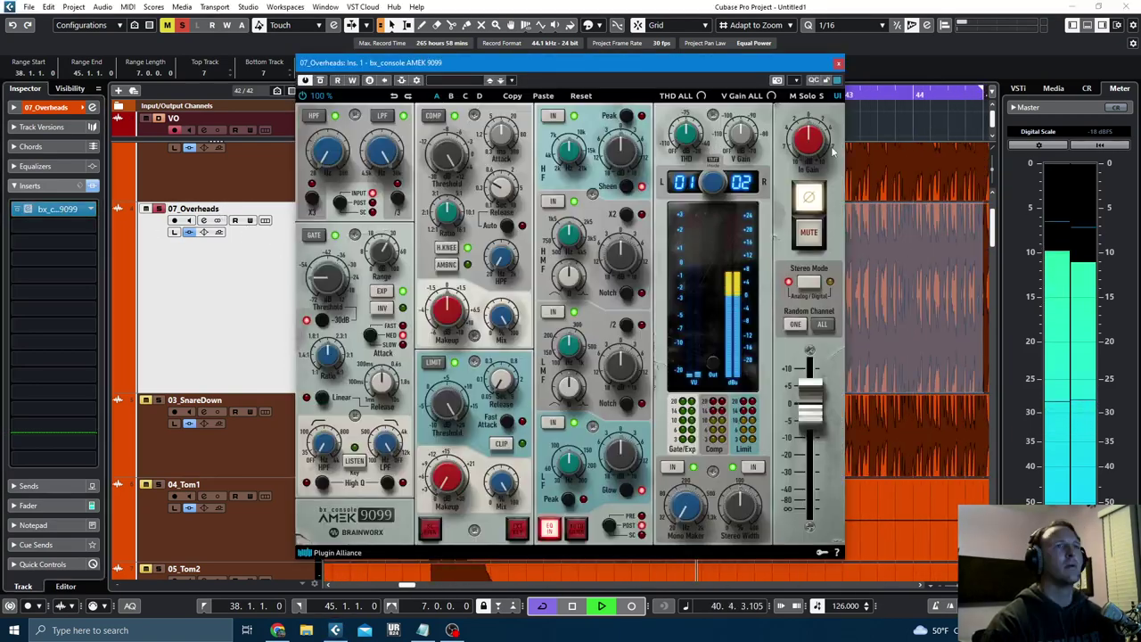
pyautogui.click(809, 198)
pyautogui.click(818, 204)
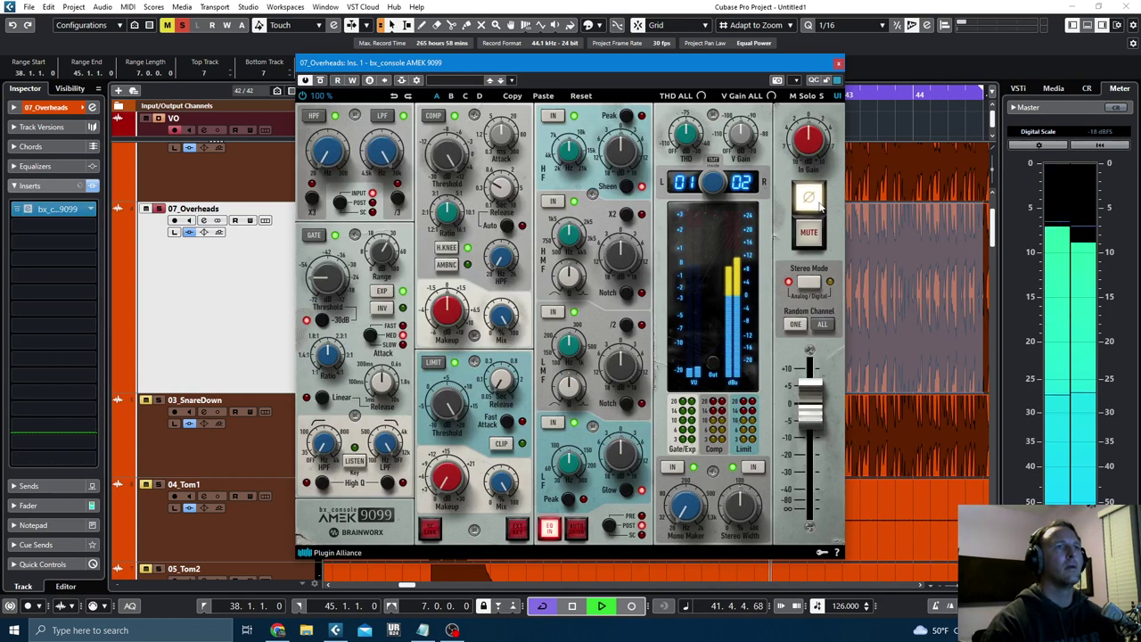
pyautogui.click(838, 63)
pyautogui.press('space')
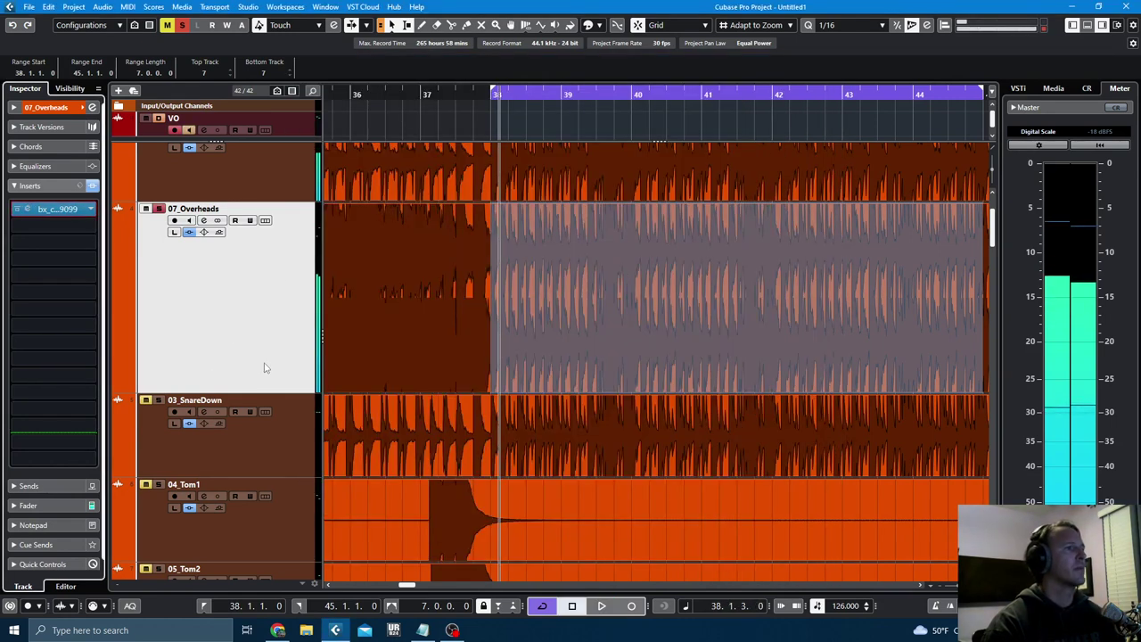
# - Move the 07_Overheads track between 05_Tom2 and 06_HiHat
pyautogui.scroll(-4, 261, 313)
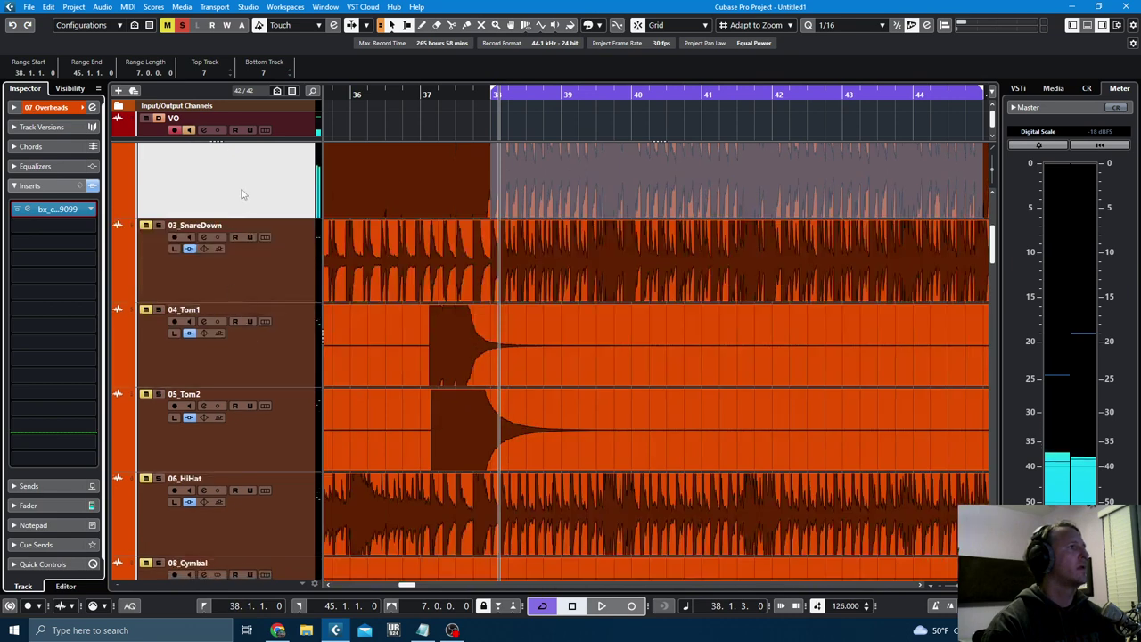
pyautogui.moveTo(243, 191); pyautogui.dragTo(247, 431)
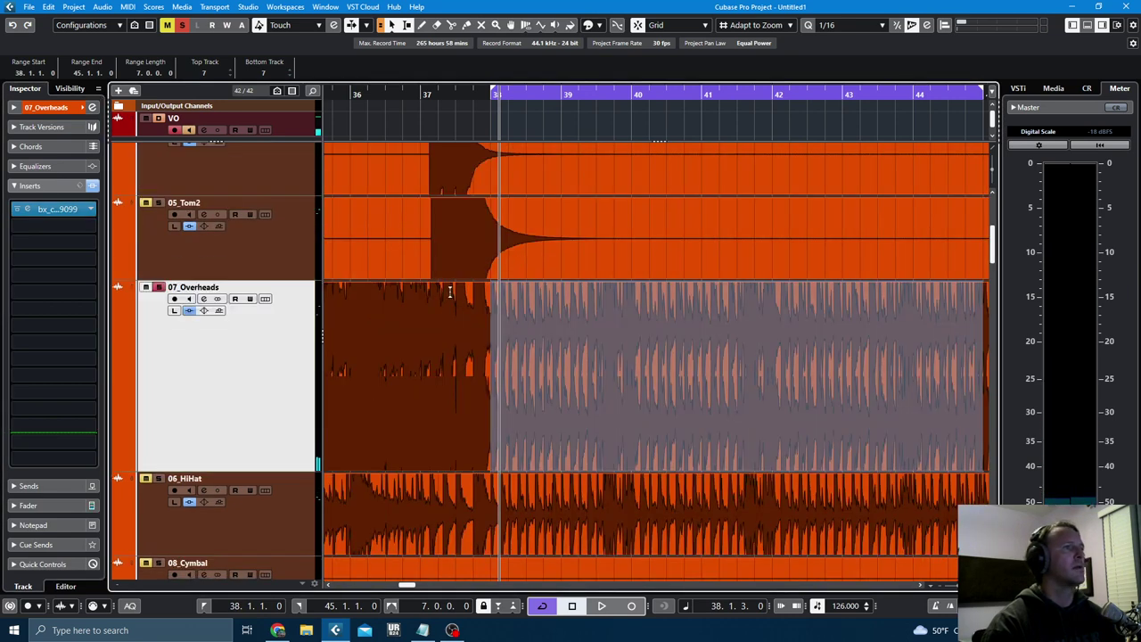
# - Select the tom hits on 04_Tom1 and 05_Tom2 from bar 37 to bar 39 as the loop range
pyautogui.click(413, 157)
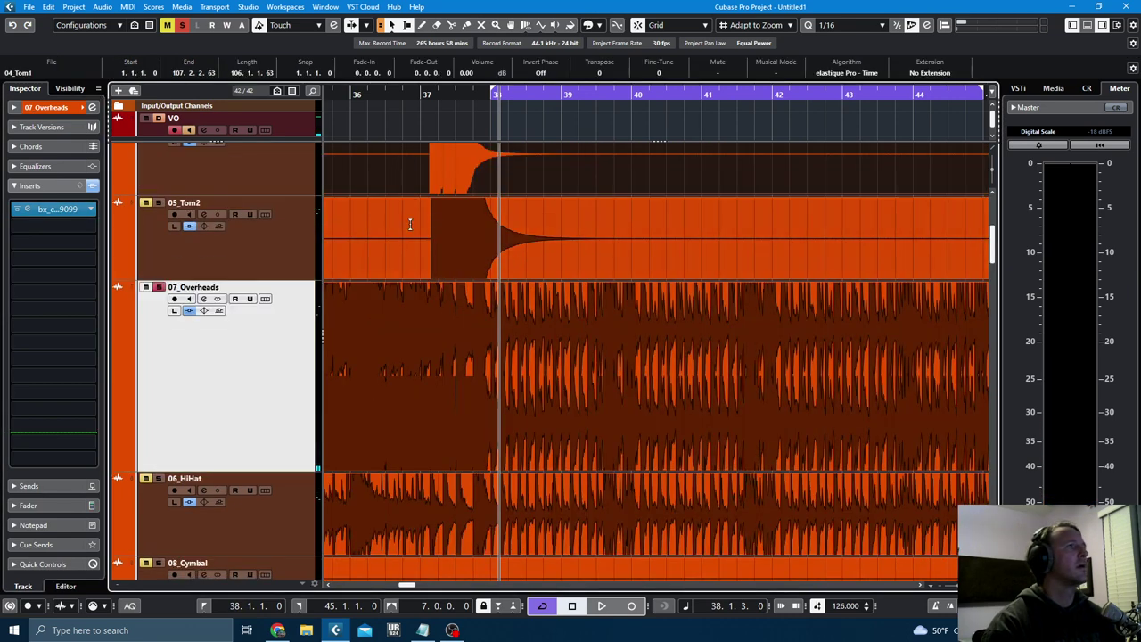
pyautogui.scroll(4, 407, 270)
pyautogui.moveTo(418, 312); pyautogui.dragTo(567, 439)
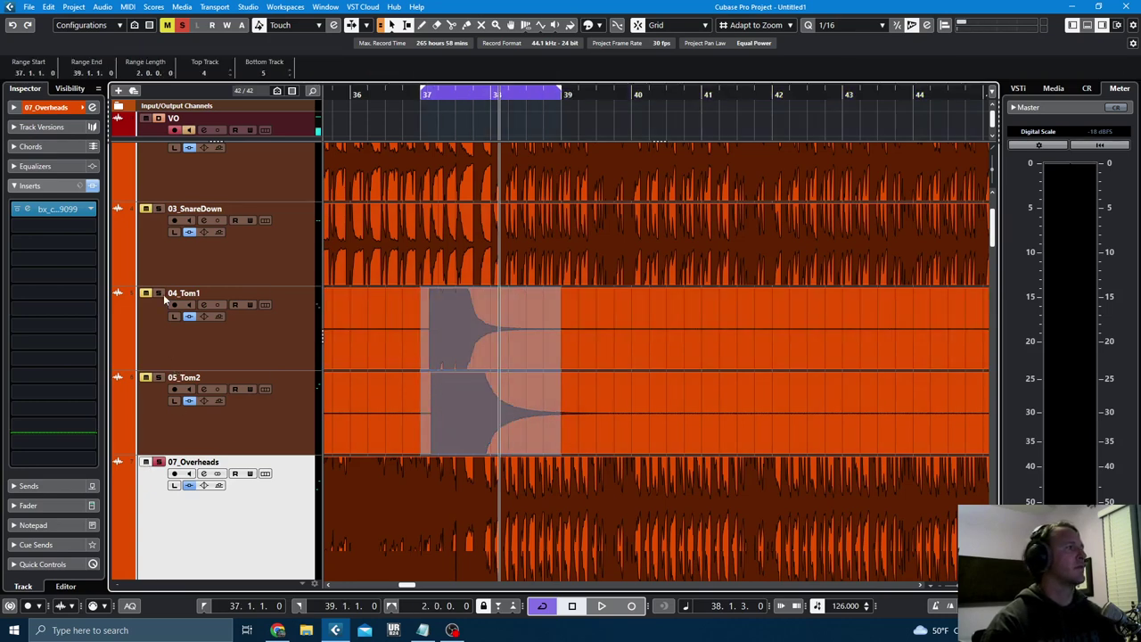
# - Solo 04_Tom1 instead of 02_SnareUp alongside 07_Overheads, play the loop with 04_Tom1's bx_console AMEK 9099 open, then stop and close it
pyautogui.scroll(2, 182, 306)
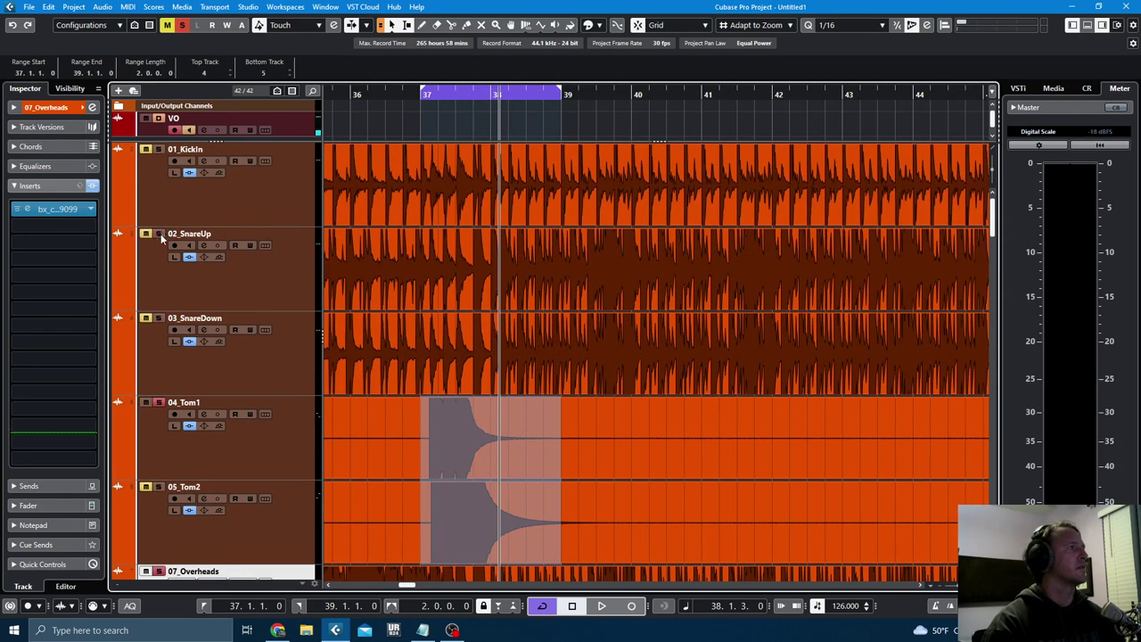
pyautogui.click(250, 464)
pyautogui.press('space')
pyautogui.click(56, 209)
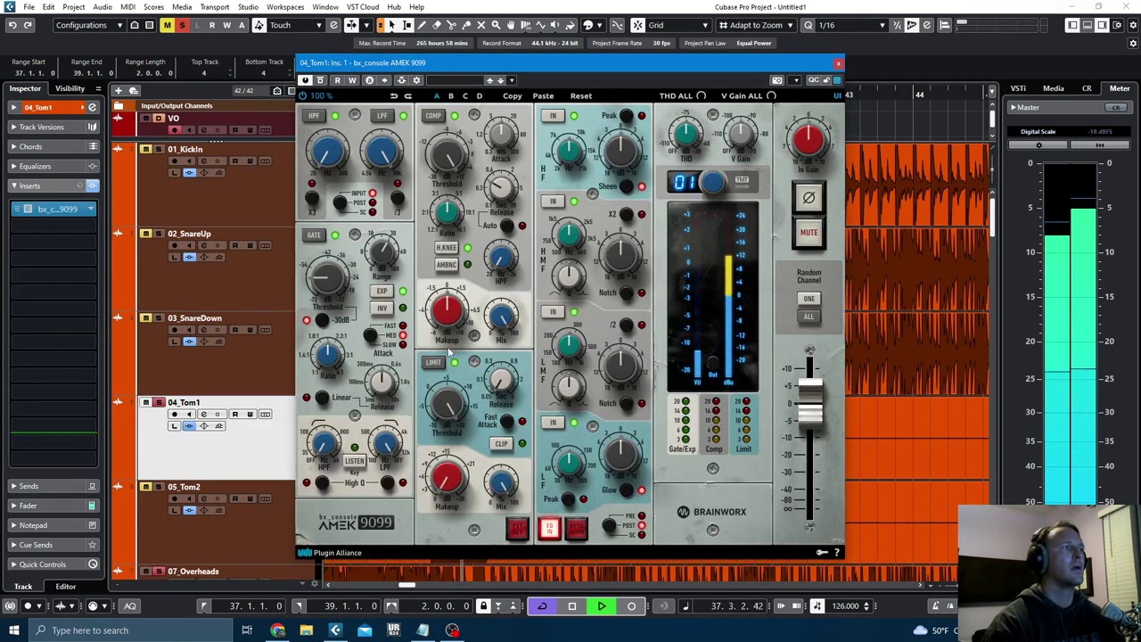
pyautogui.press('space')
pyautogui.click(839, 64)
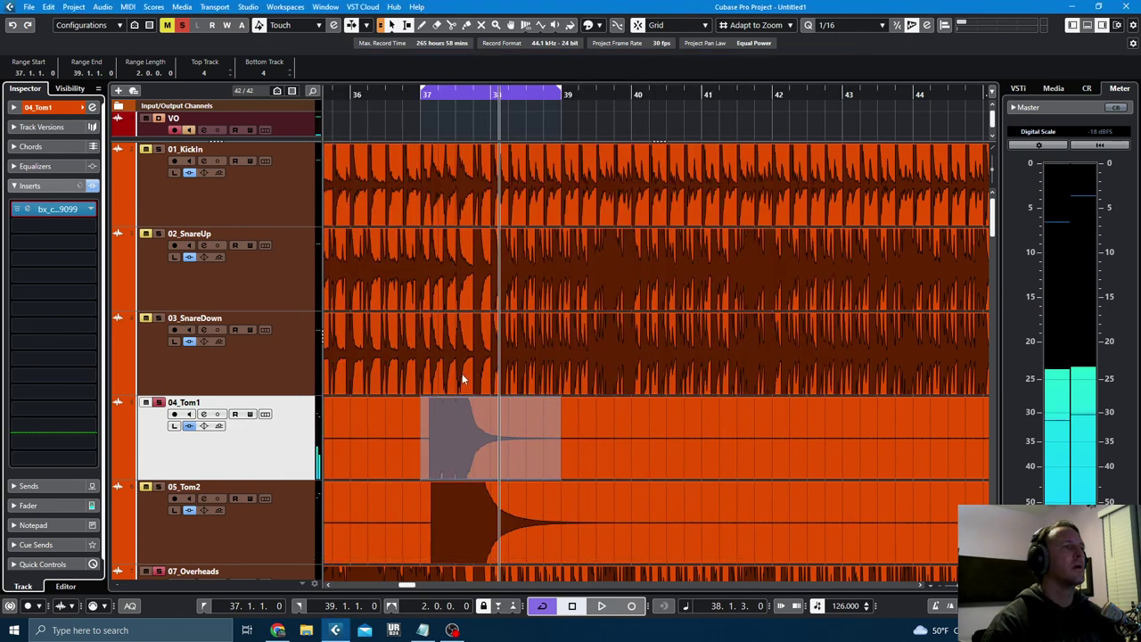
# - Select the single 04_Tom1 hit from bar 45 to bar 47 as the loop range and play it
pyautogui.scroll(-2, 461, 362)
pyautogui.scroll(-3, 460, 361)
pyautogui.scroll(-2, 491, 358)
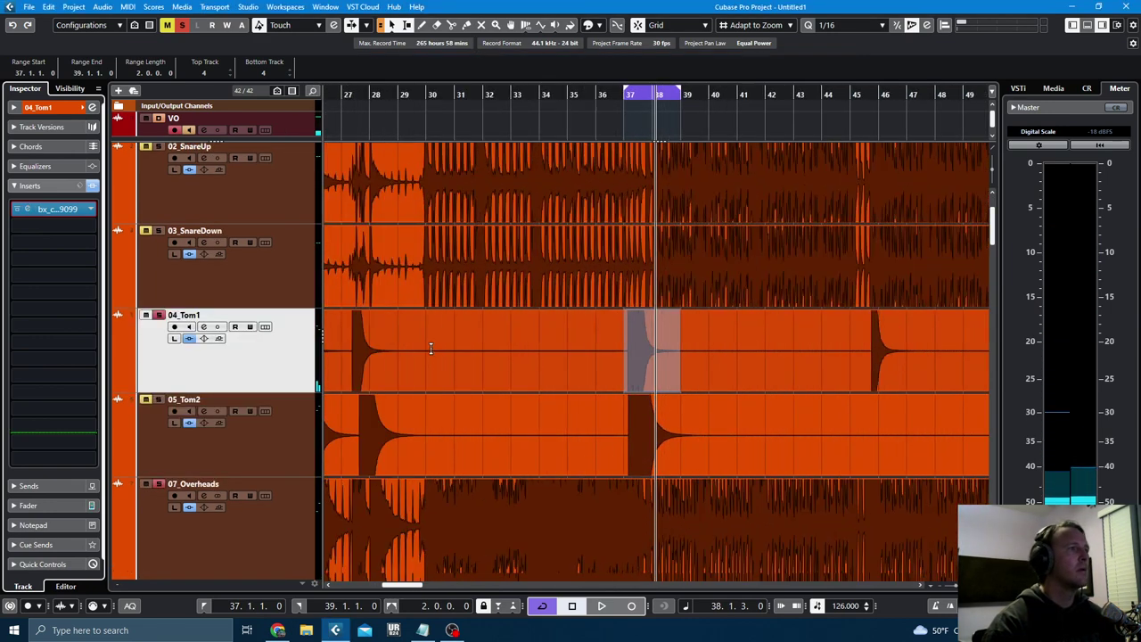
pyautogui.moveTo(794, 336); pyautogui.dragTo(869, 343)
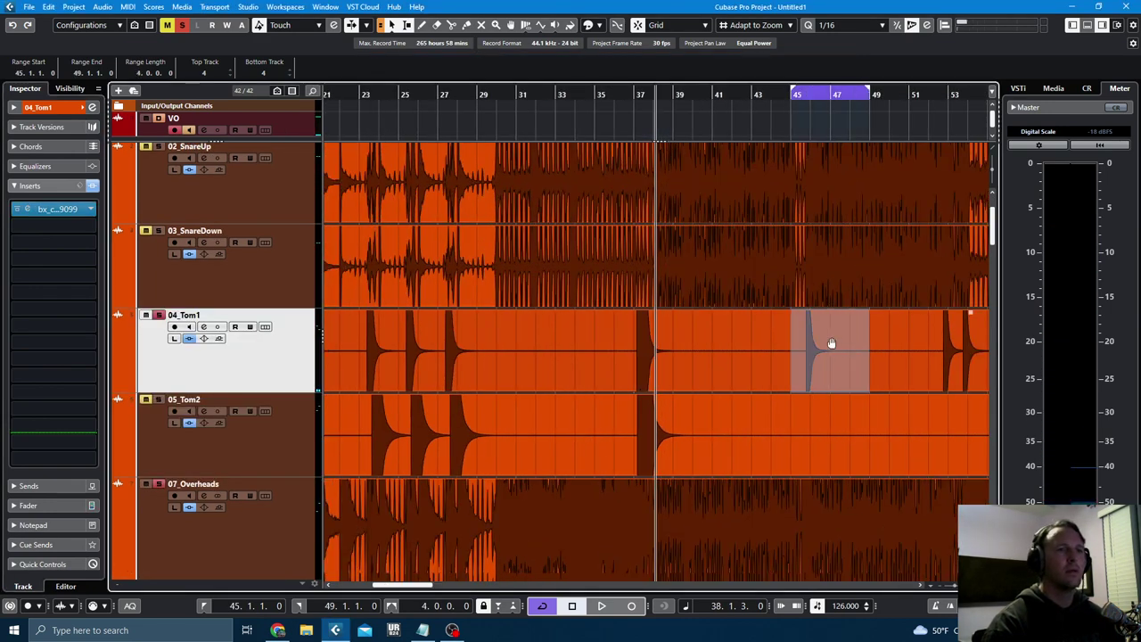
pyautogui.click(800, 345)
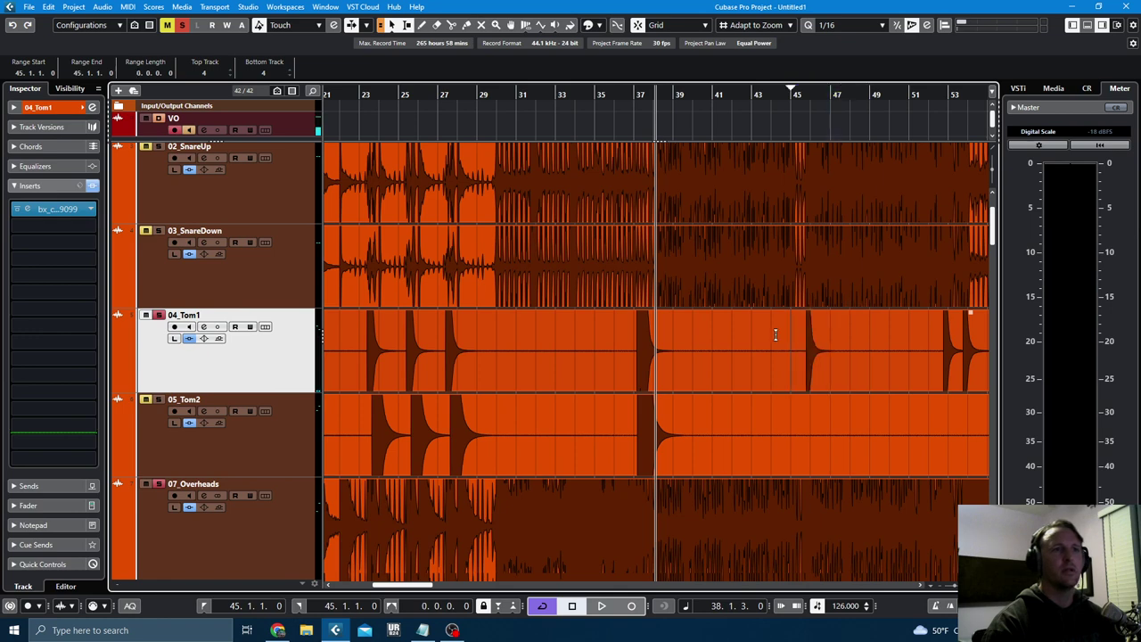
pyautogui.moveTo(792, 336); pyautogui.dragTo(829, 342)
pyautogui.hotkey('alt', 'space')
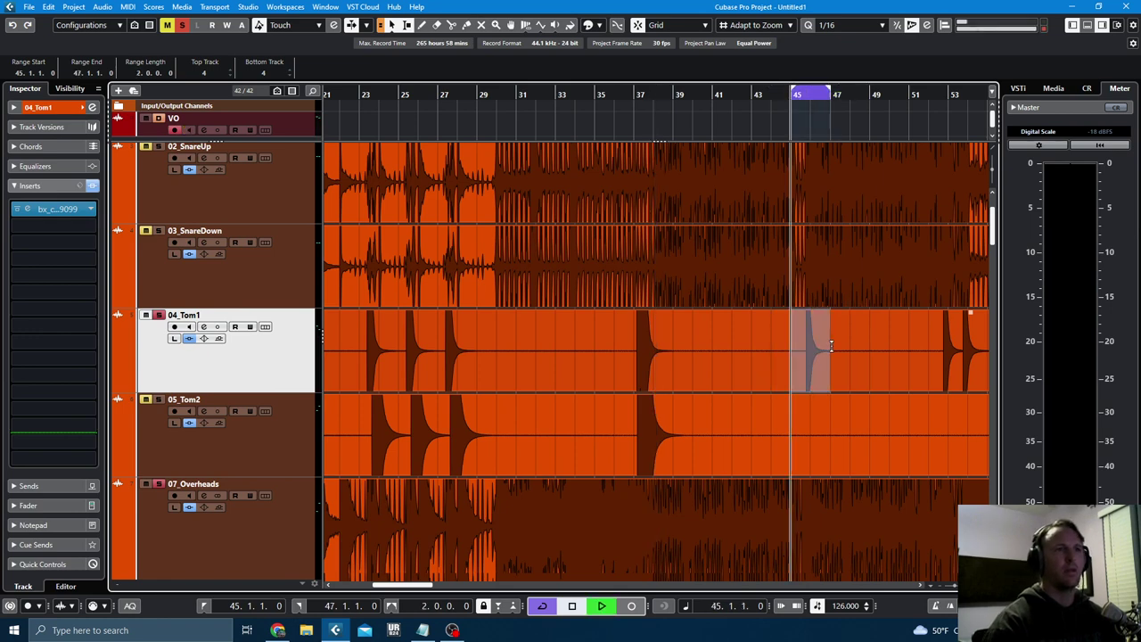
pyautogui.scroll(1, 168, 218)
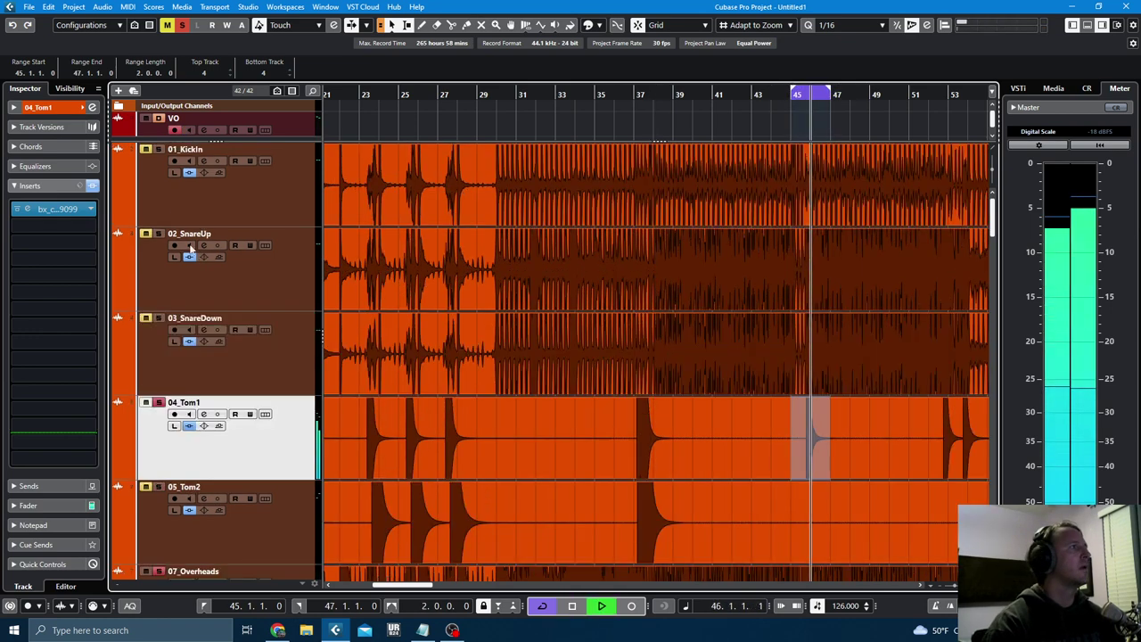
# - Open 04_Tom1's bx_console AMEK 9099 and loop the two 04_Tom1 hits from 52.3 to 54.3, with the plug-in window clear of them
pyautogui.scroll(-2, 214, 312)
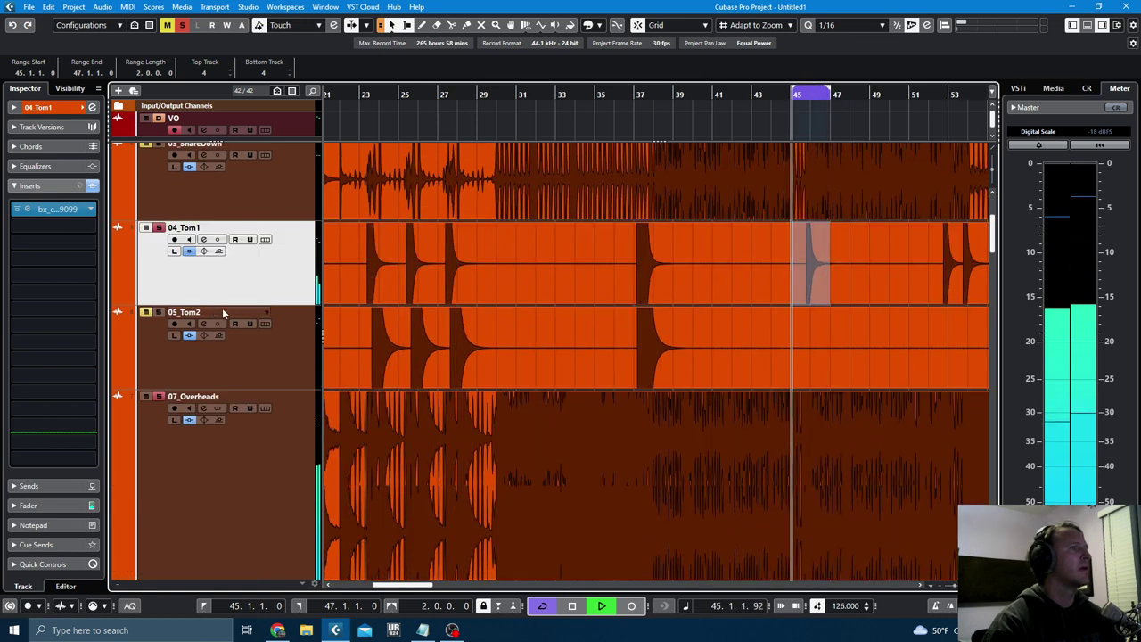
pyautogui.click(77, 211)
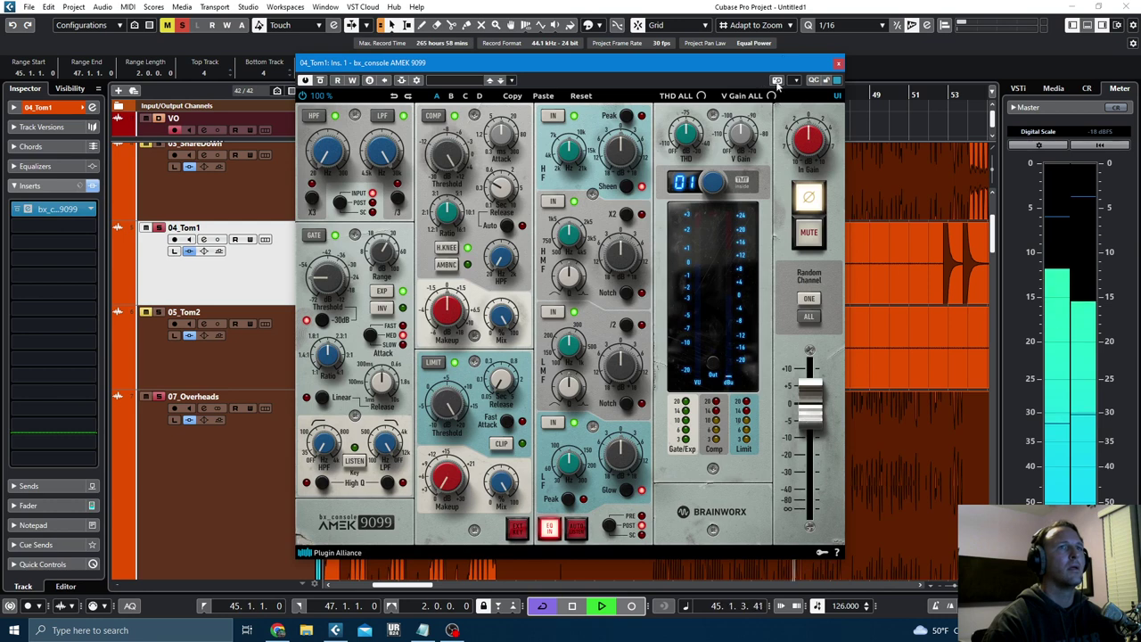
pyautogui.moveTo(772, 68); pyautogui.dragTo(641, 66)
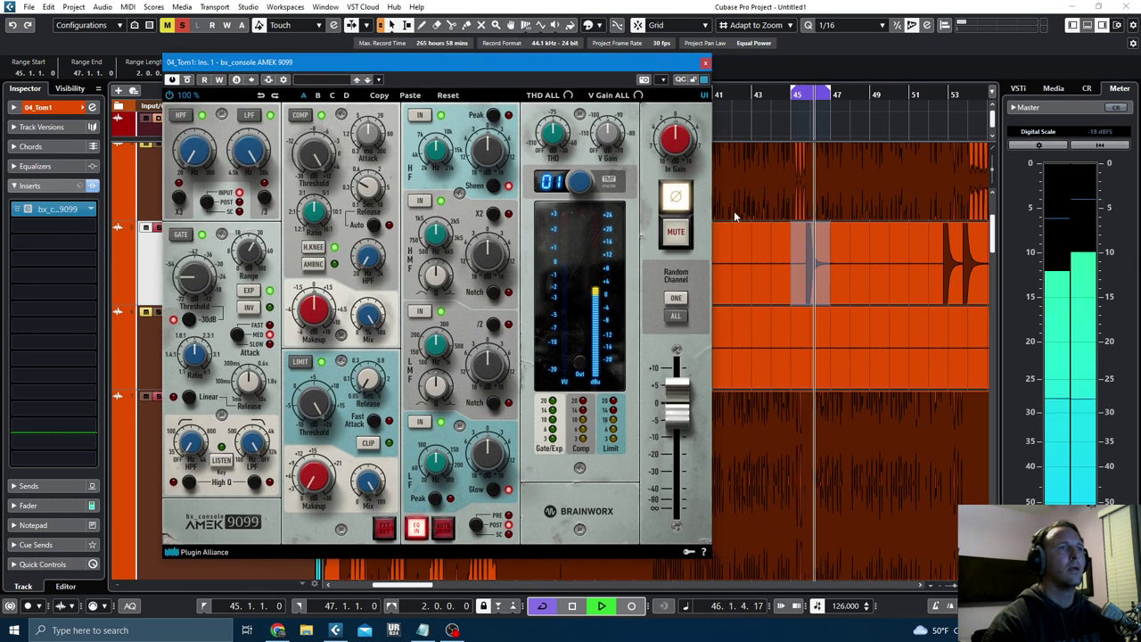
pyautogui.press('h')
pyautogui.press('h')
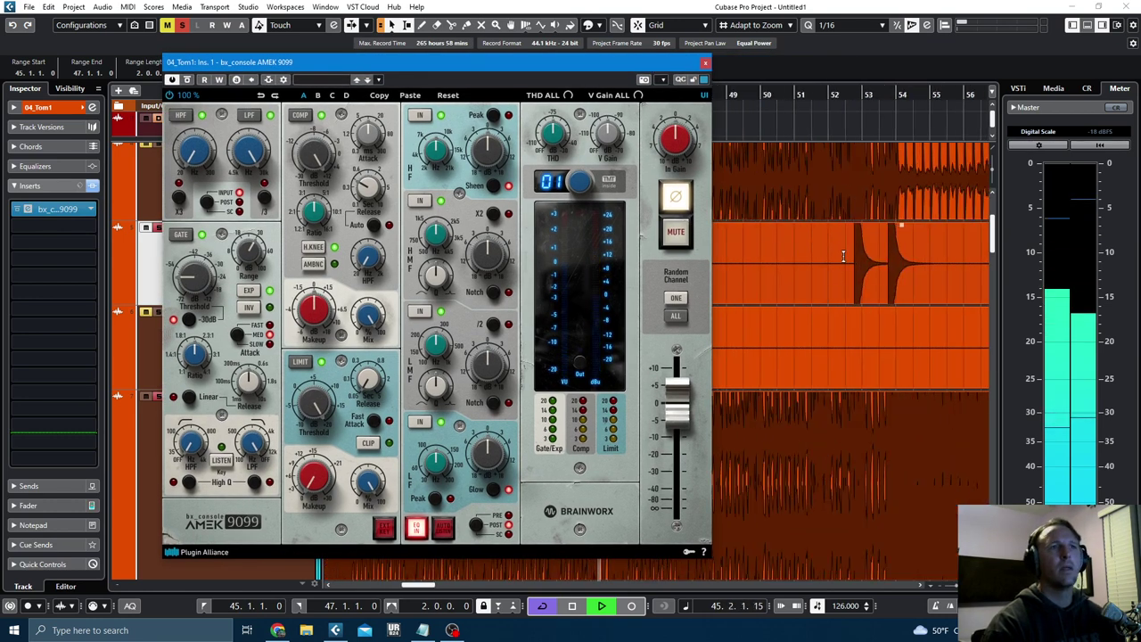
pyautogui.moveTo(845, 253); pyautogui.dragTo(918, 258)
pyautogui.press('h')
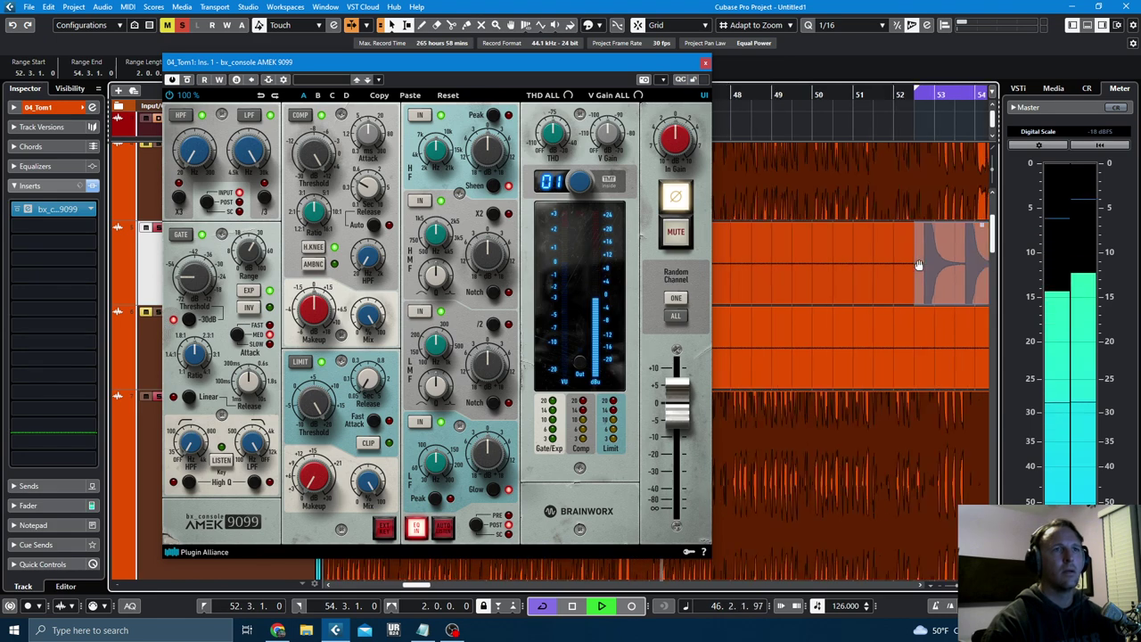
pyautogui.press('l')
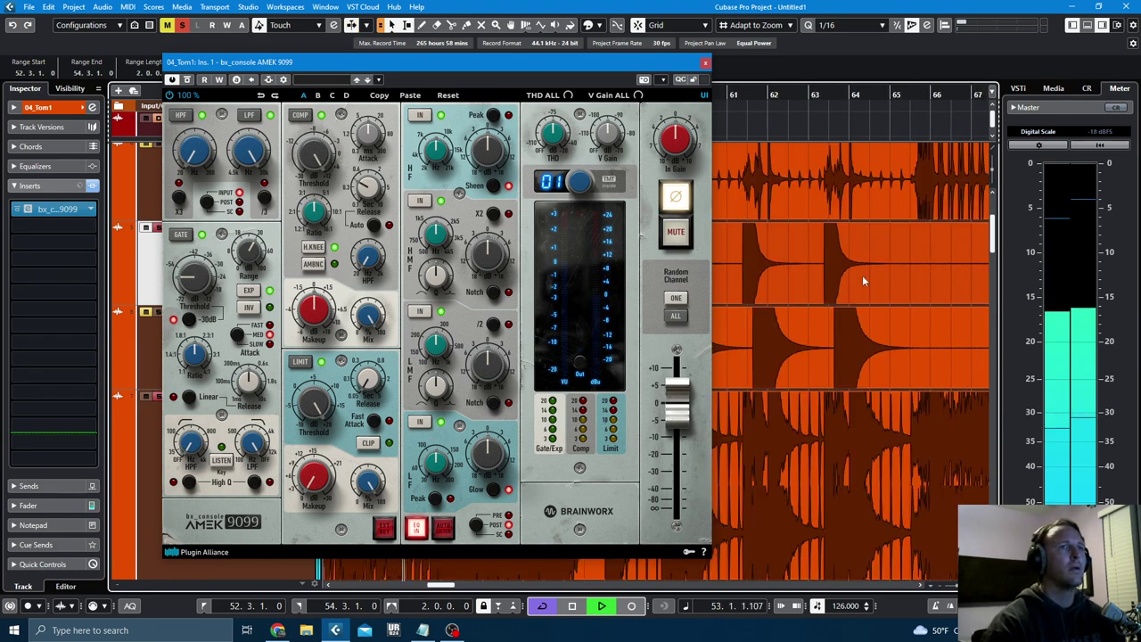
pyautogui.moveTo(542, 62); pyautogui.dragTo(895, 221)
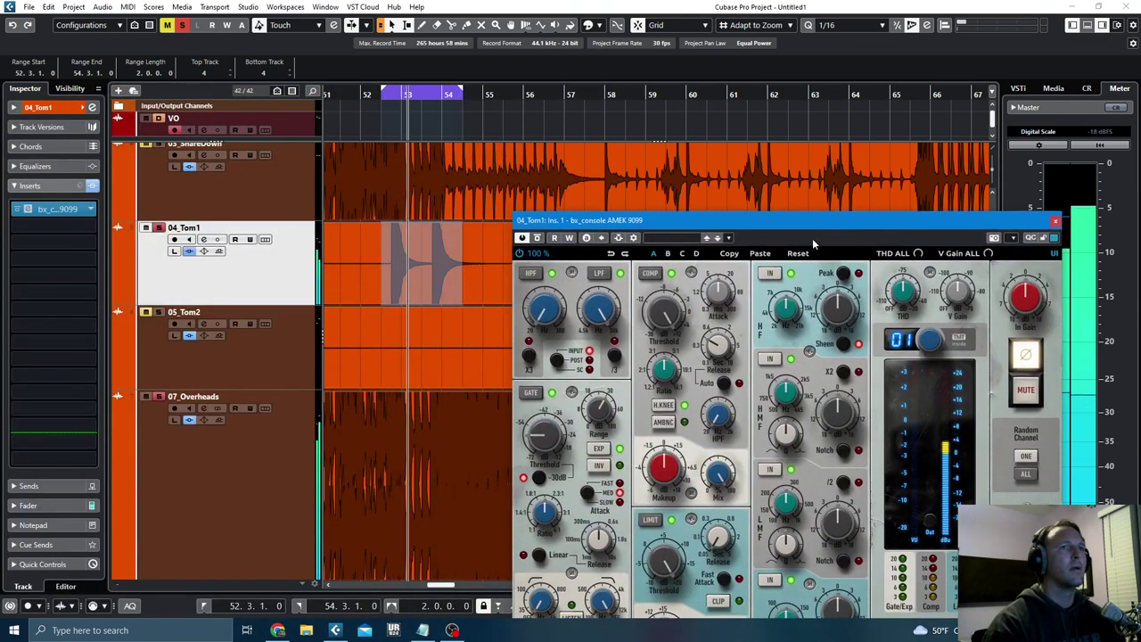
pyautogui.moveTo(822, 221); pyautogui.dragTo(797, 135)
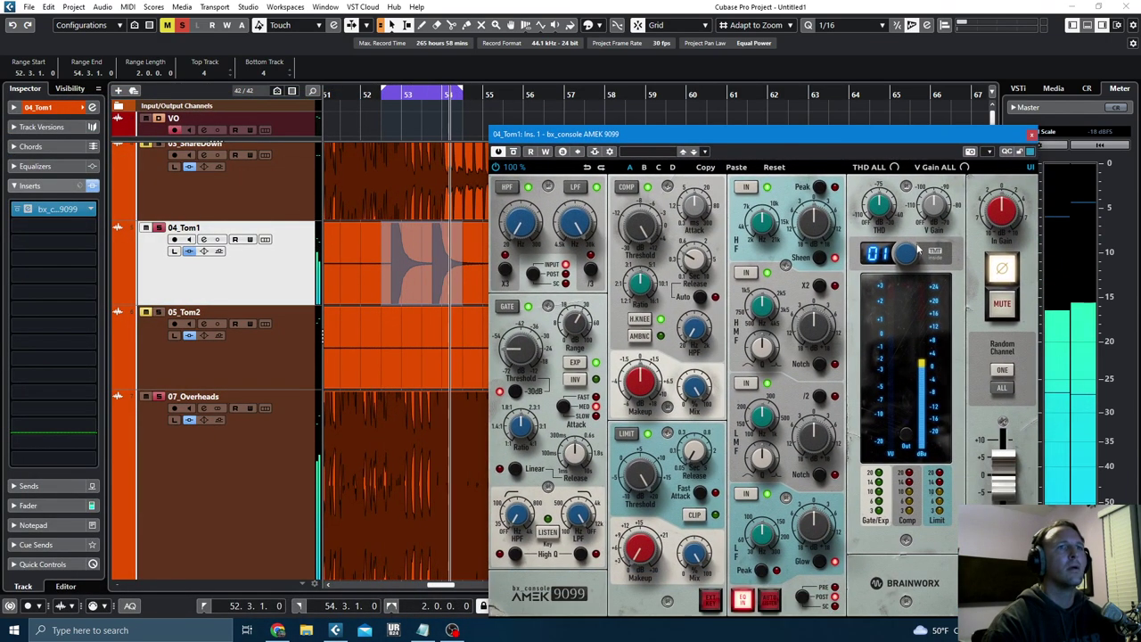
# - Compare 04_Tom1's polarity inverted and normal during playback, leave the phase invert off, close the plug-in and stop
pyautogui.click(1002, 271)
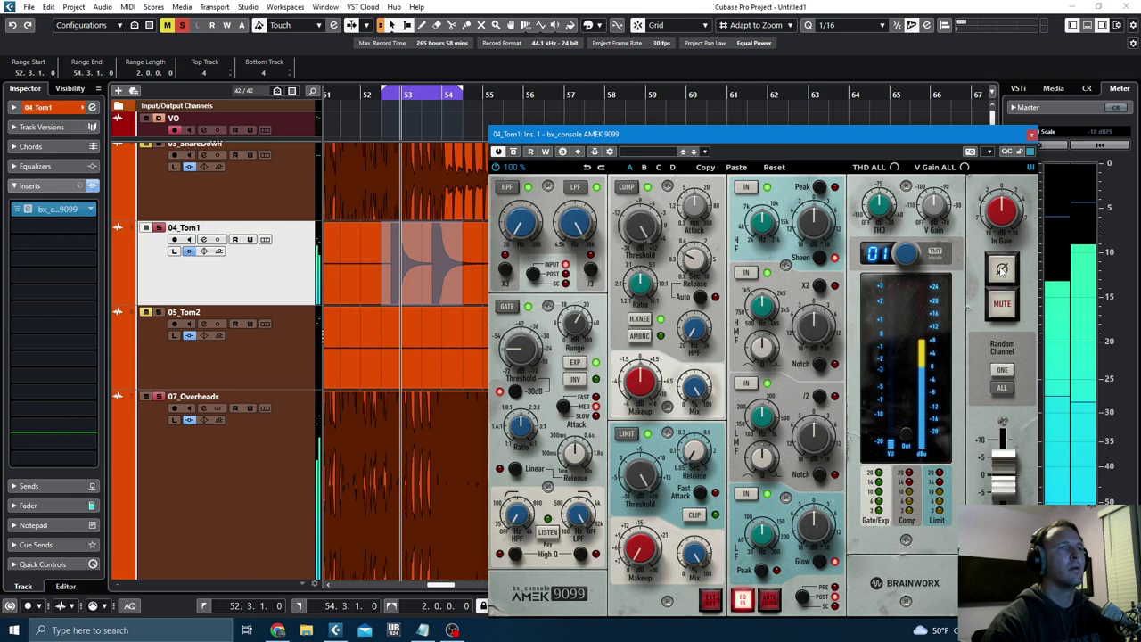
pyautogui.click(1002, 270)
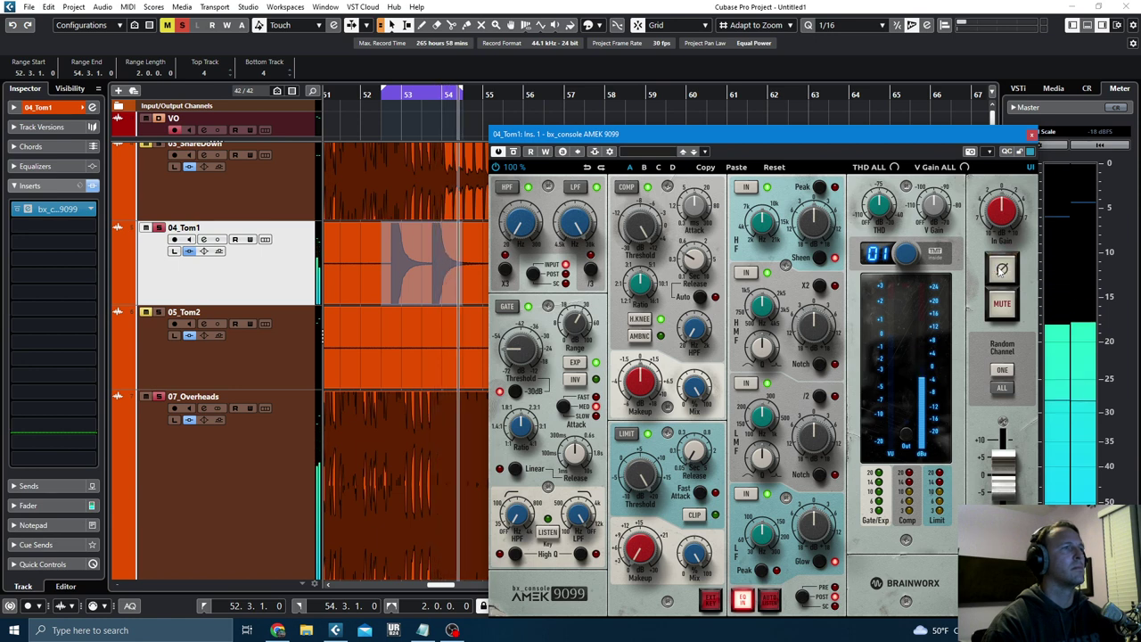
pyautogui.click(1002, 270)
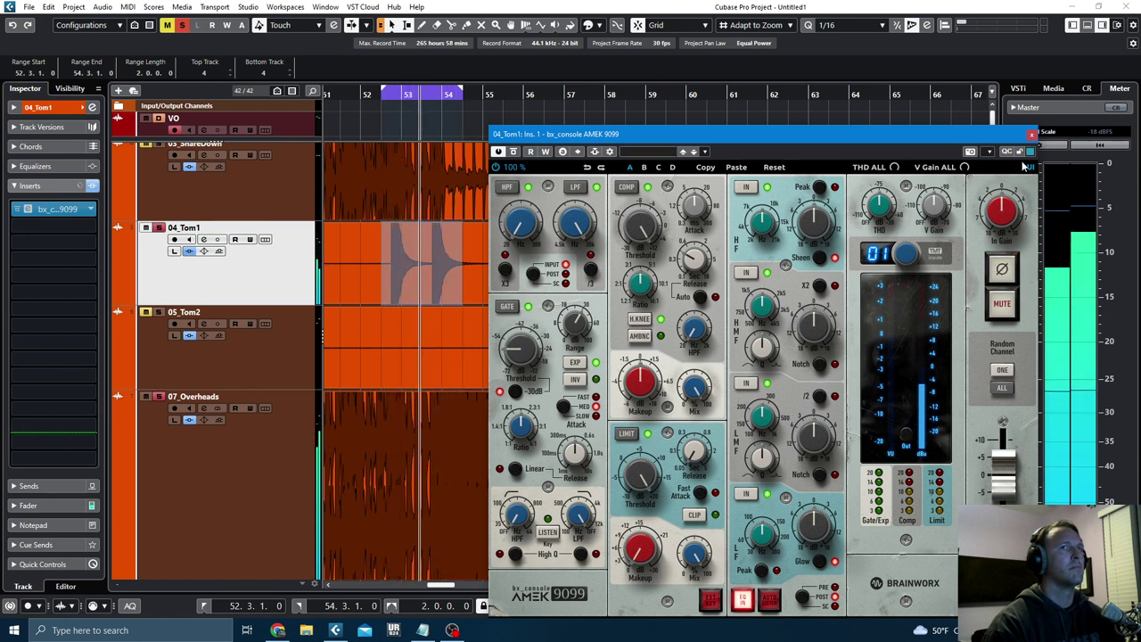
pyautogui.click(1031, 134)
pyautogui.press('space')
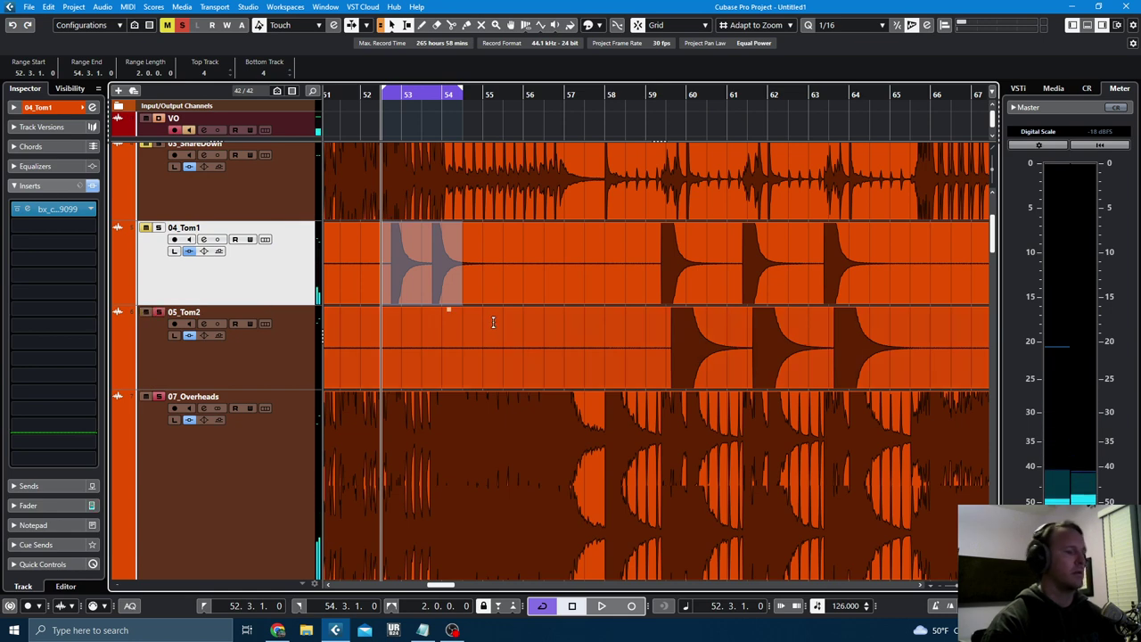
# - Select the 05_Tom2 hit from bar 37 to bar 41 as the loop range and play it
pyautogui.press('g')
pyautogui.press('g')
pyautogui.press('g')
pyautogui.press('g')
pyautogui.press('g')
pyautogui.press('g')
pyautogui.press('g')
pyautogui.press('g')
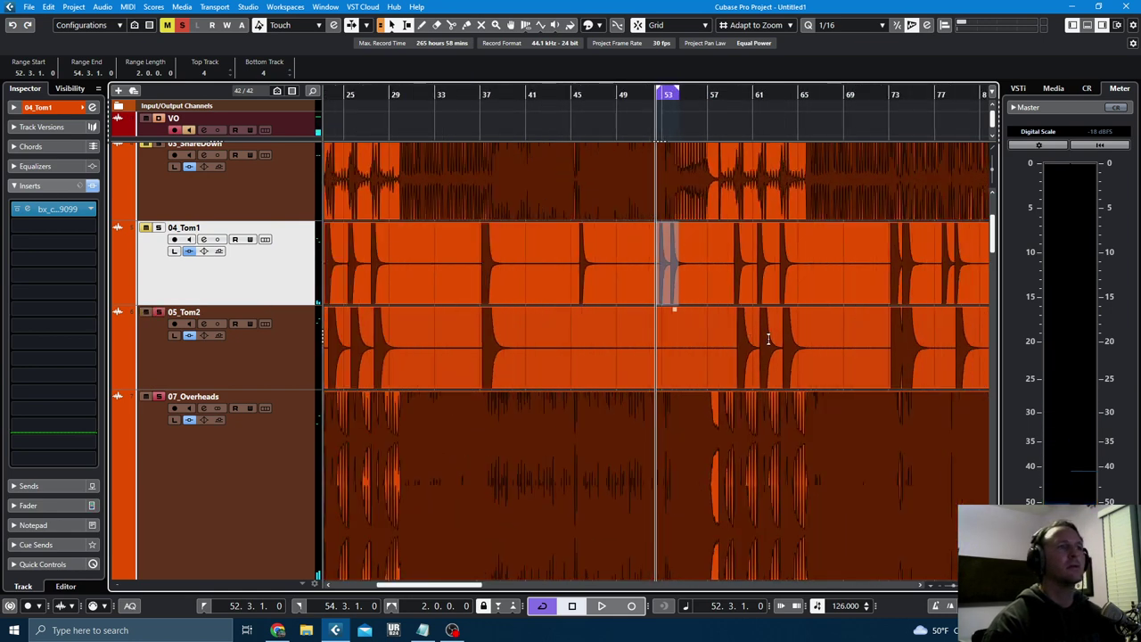
pyautogui.scroll(-4, 829, 355)
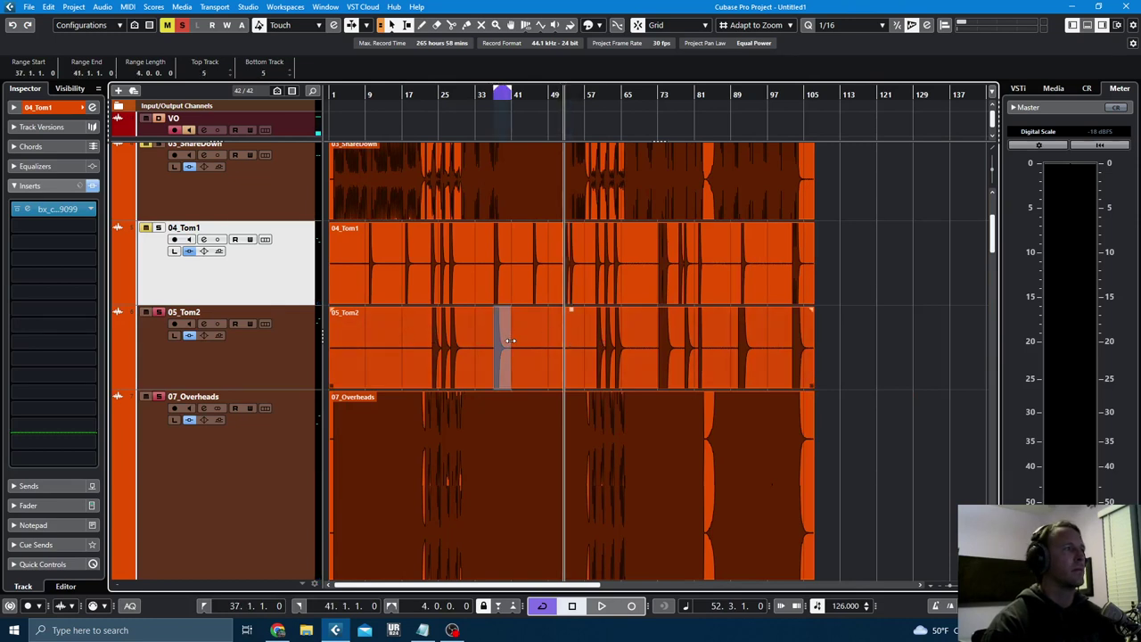
pyautogui.scroll(6, 510, 339)
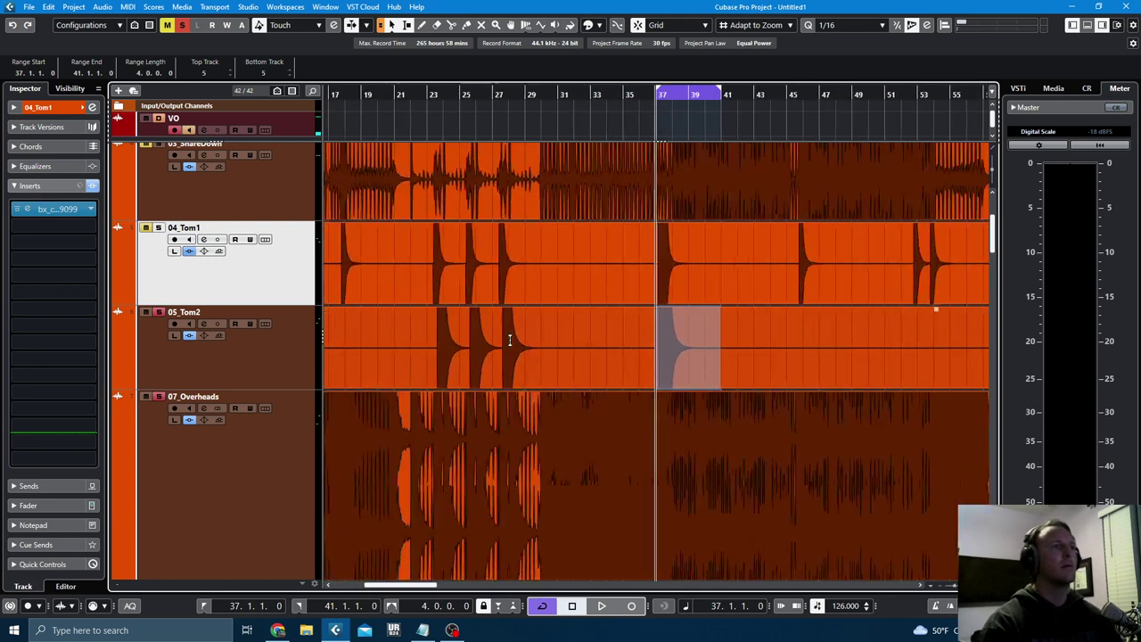
pyautogui.press('space')
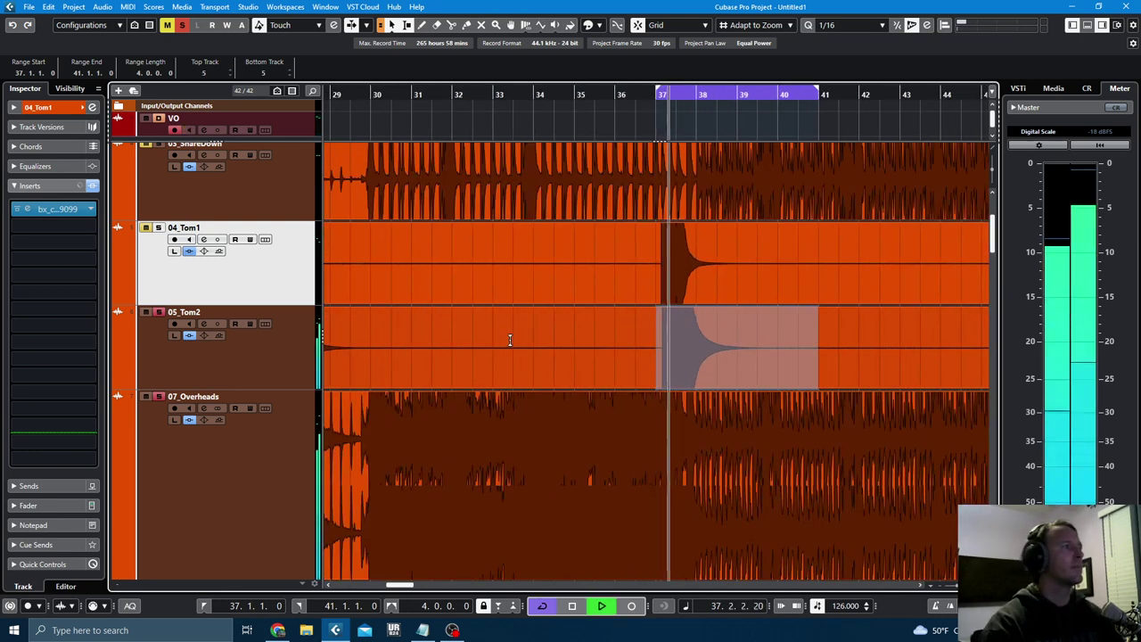
# - Open 05_Tom2's bx_console AMEK 9099, move its window off the tom hit and engage the phase invert
pyautogui.click(140, 327)
pyautogui.click(55, 211)
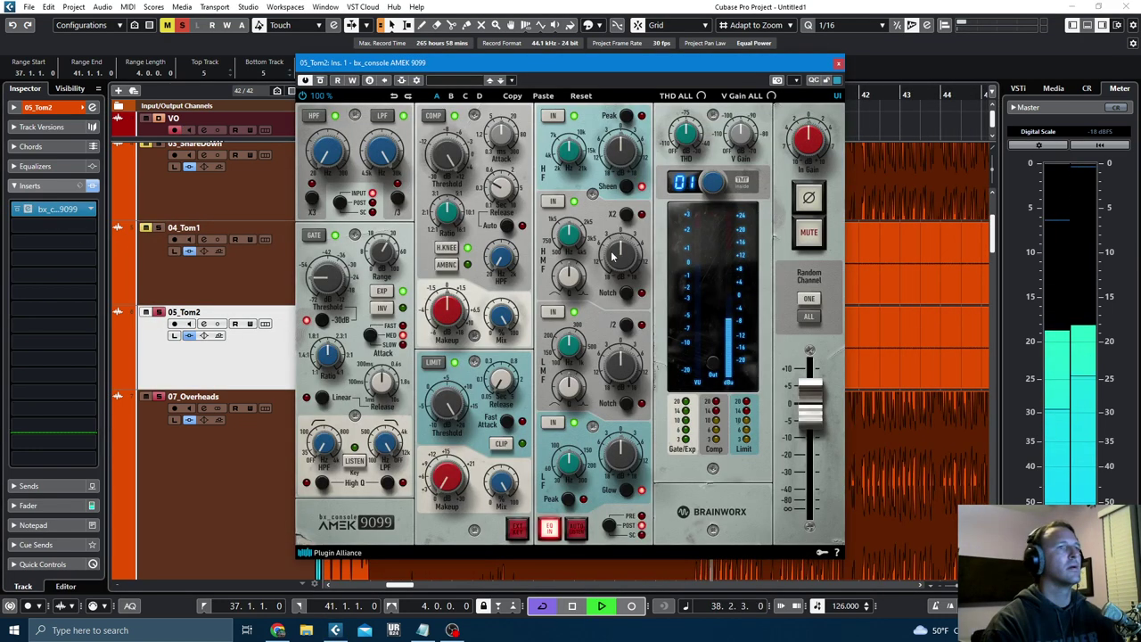
pyautogui.moveTo(724, 66); pyautogui.dragTo(373, 44)
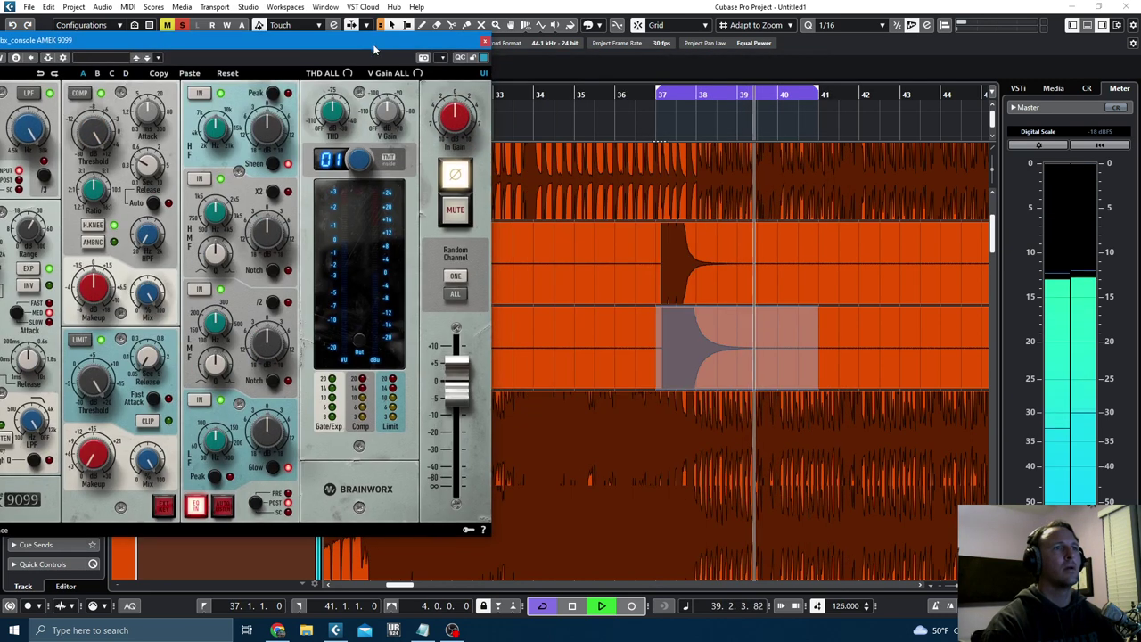
pyautogui.press('space')
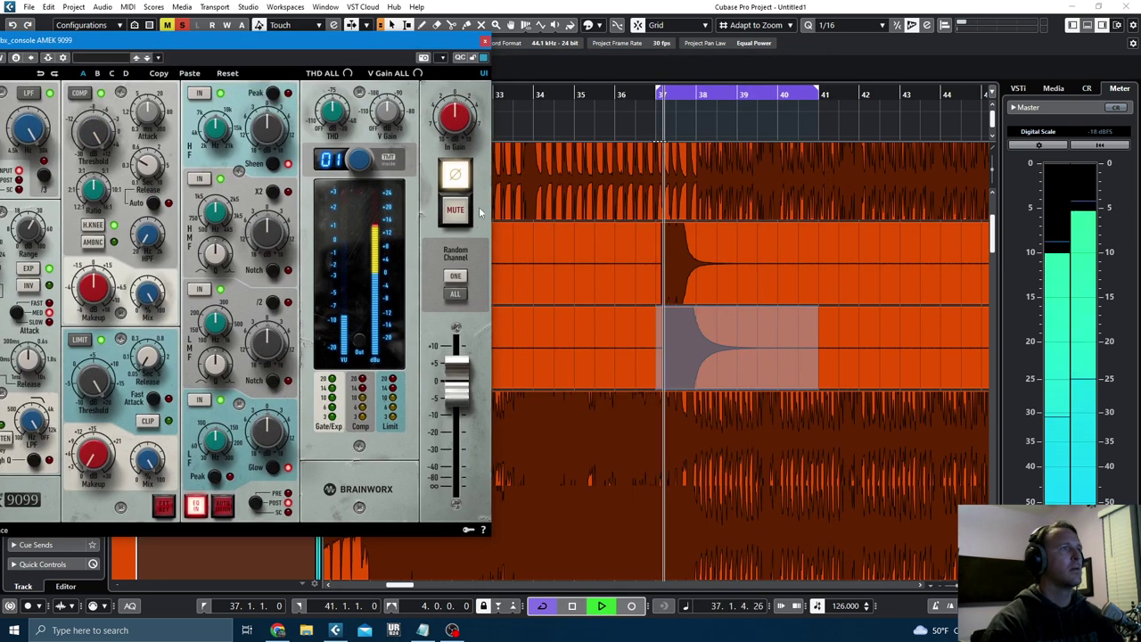
# - Compare 05_Tom2's polarity normal and inverted on the repeated tom hit, leave the phase invert on, and close the plug-in
pyautogui.press('space')
pyautogui.click(454, 183)
pyautogui.press('space')
pyautogui.press('space')
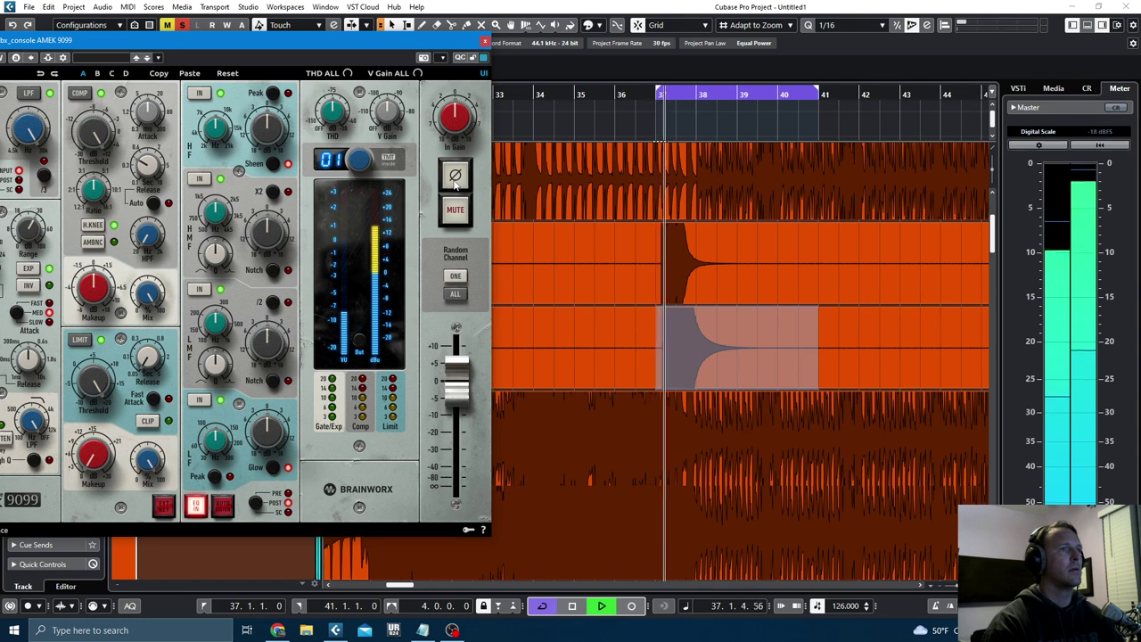
pyautogui.click(455, 182)
pyautogui.press('space')
pyautogui.press('space')
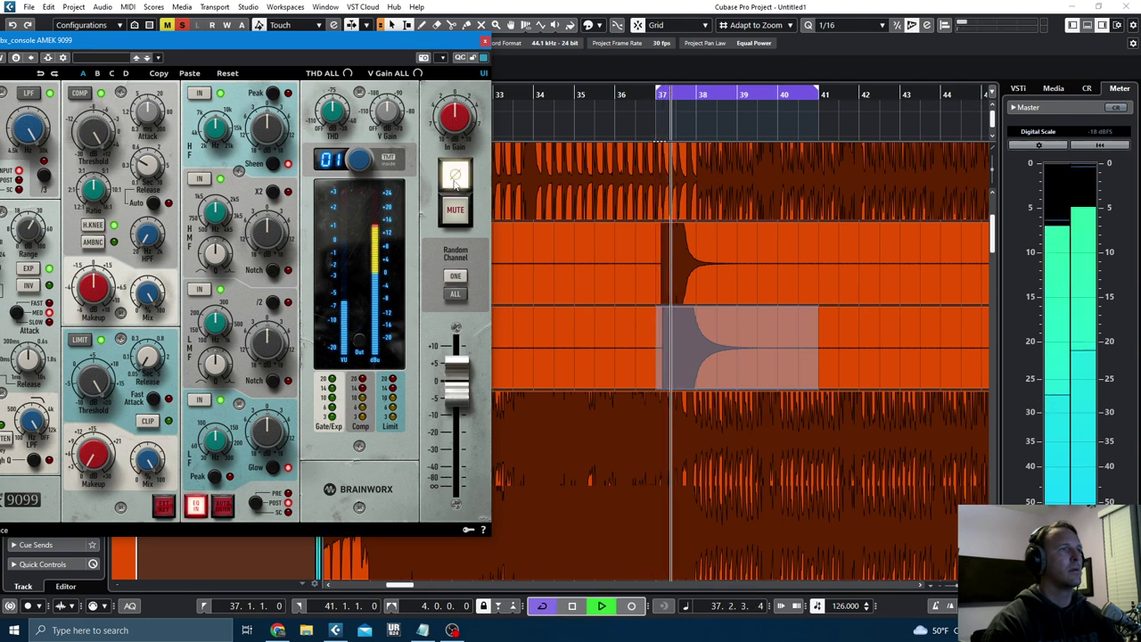
pyautogui.press('space')
pyautogui.click(455, 184)
pyautogui.press('space')
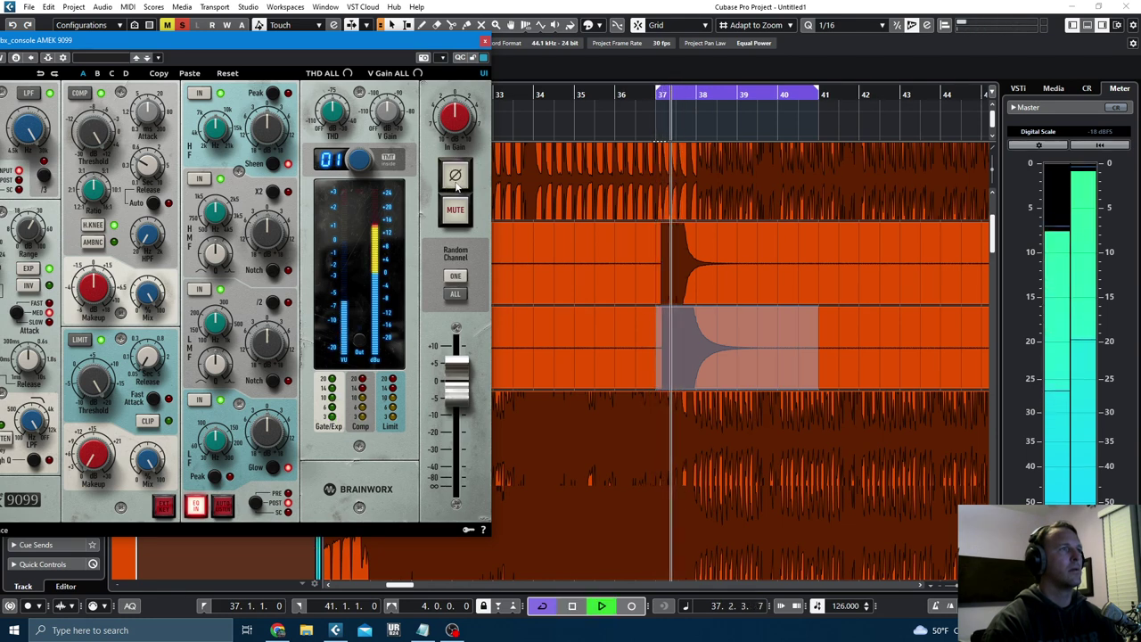
pyautogui.press('space')
pyautogui.press('space')
pyautogui.click(455, 183)
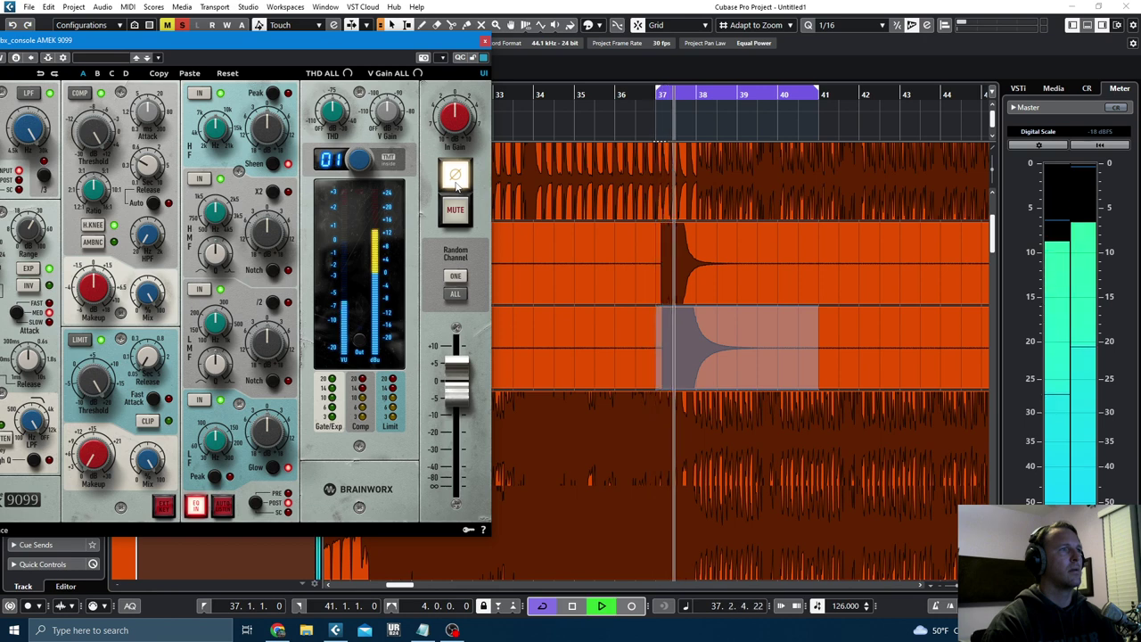
pyautogui.press('space')
pyautogui.click(484, 41)
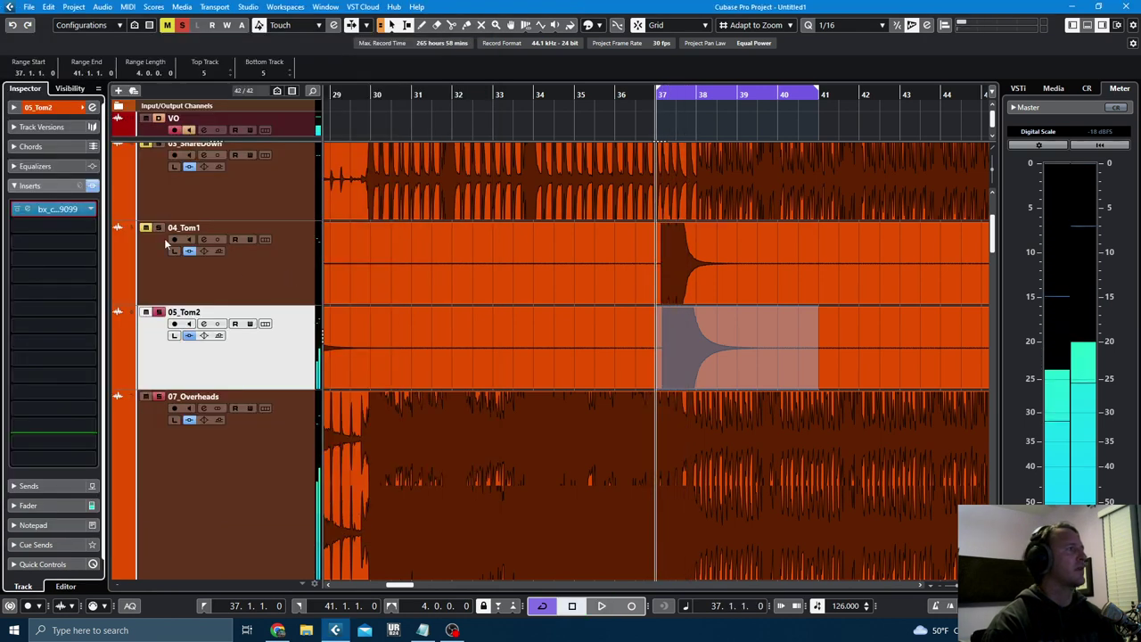
# - Move the 07_Overheads track between 06_HiHat and 08_Cymbal
pyautogui.scroll(3, 209, 226)
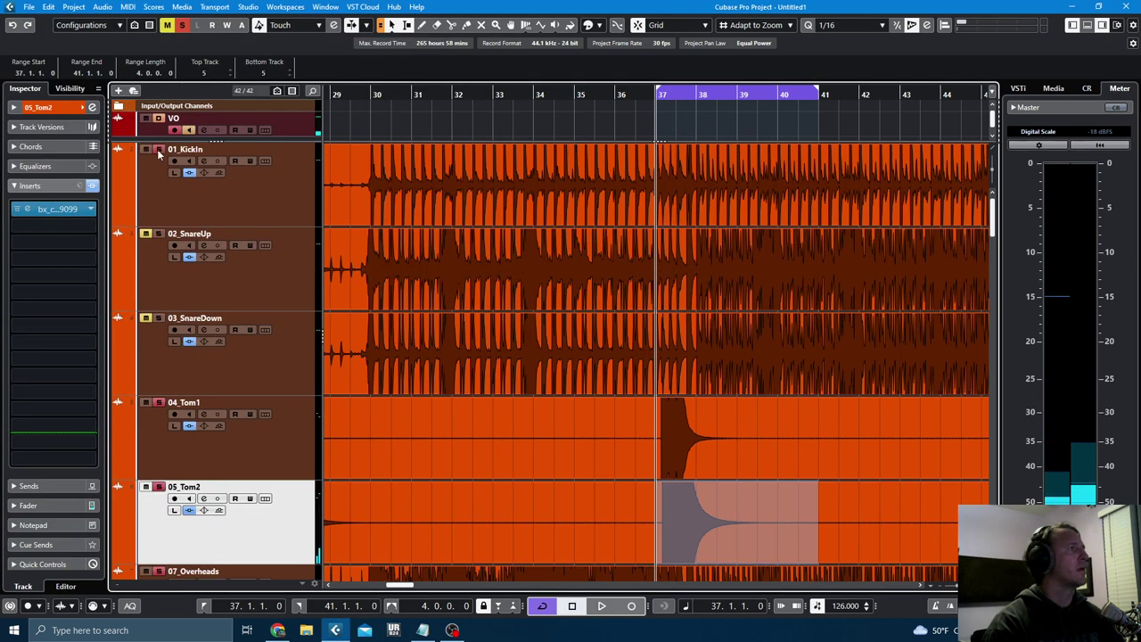
pyautogui.scroll(-3, 258, 378)
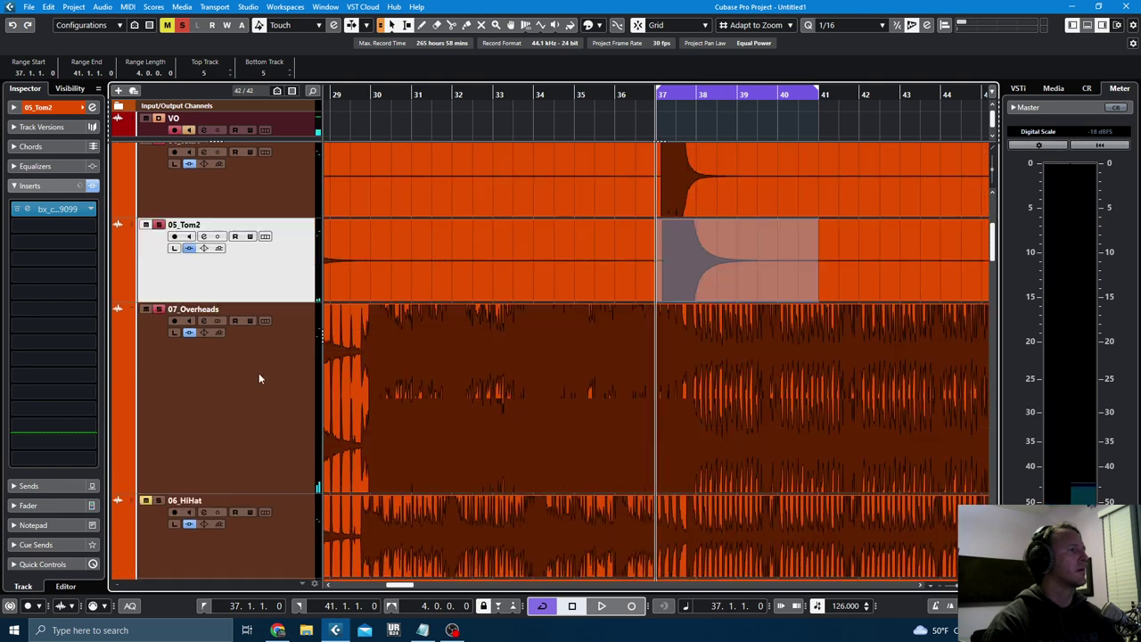
pyautogui.scroll(-1, 240, 370)
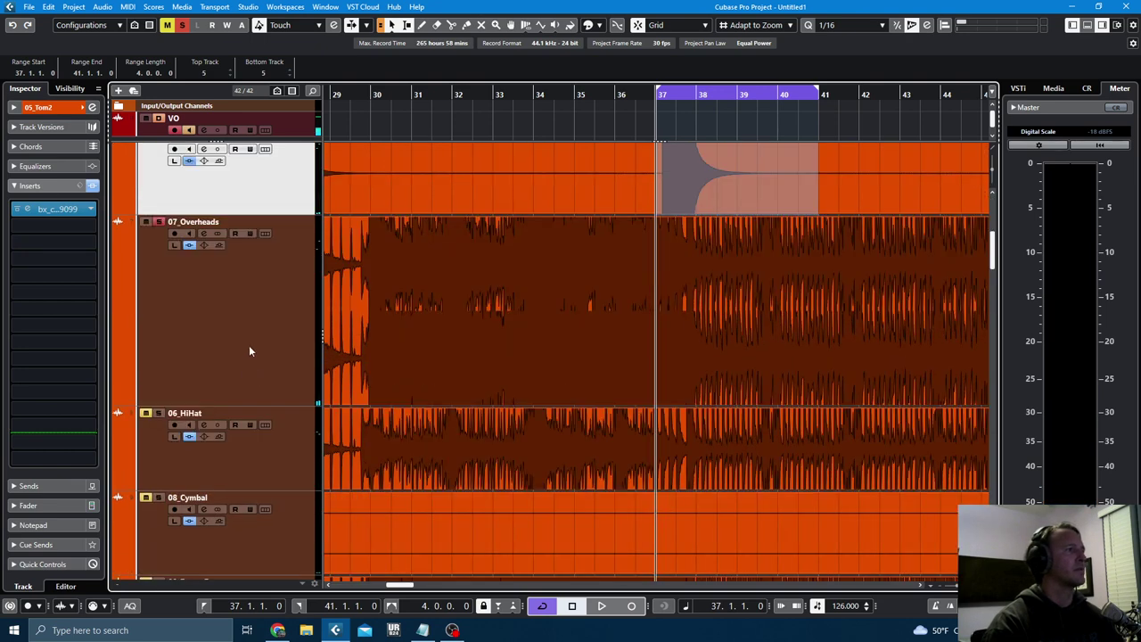
pyautogui.moveTo(249, 348); pyautogui.dragTo(257, 482)
# - Play the loop, clear all track solos and stop playback
pyautogui.press('space')
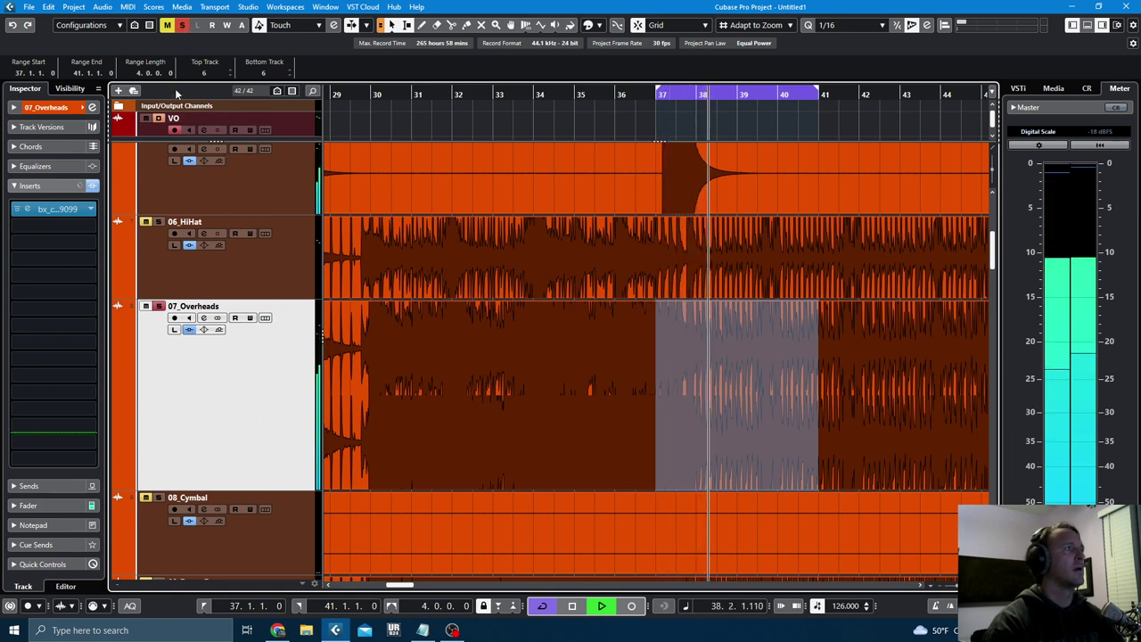
pyautogui.click(182, 25)
pyautogui.press('space')
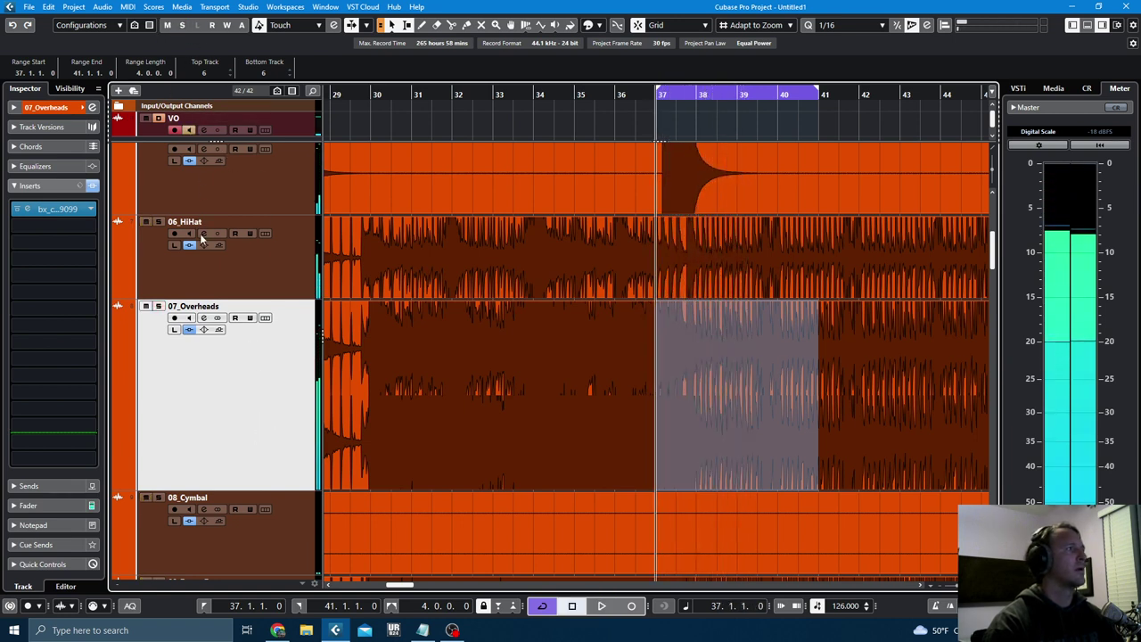
# - Solo 01_KickIn, 02_SnareUp, 03_SnareDown, 04_Tom1, 05_Tom2 and 07_Overheads in the MixConsole, start playback at bar 37 and return to the project
pyautogui.press('F3')
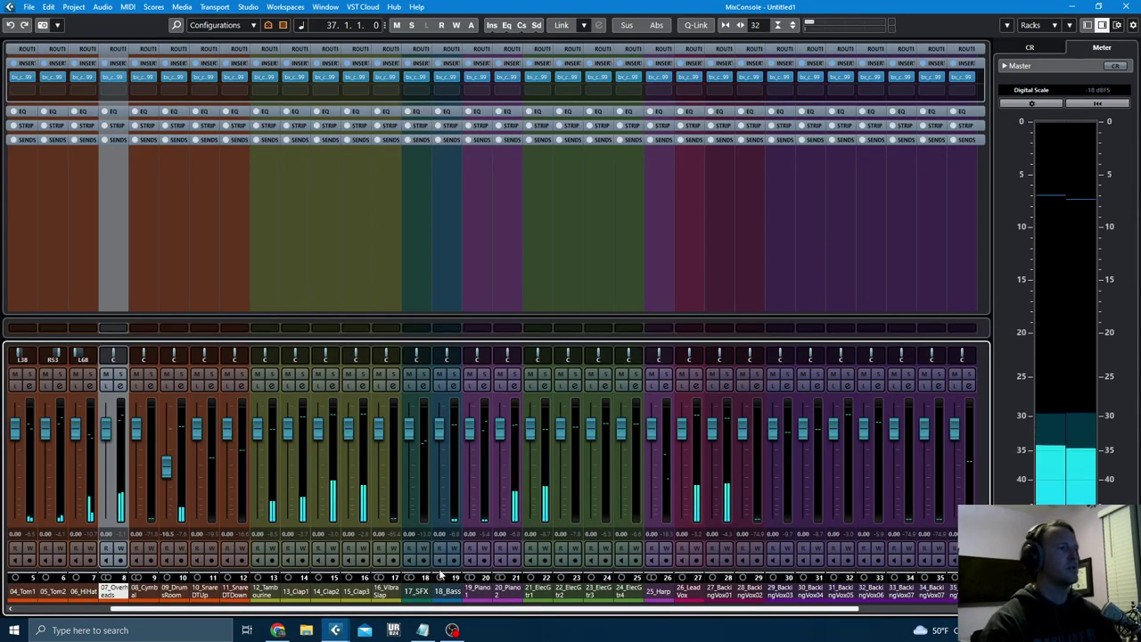
pyautogui.moveTo(171, 611); pyautogui.dragTo(45, 606)
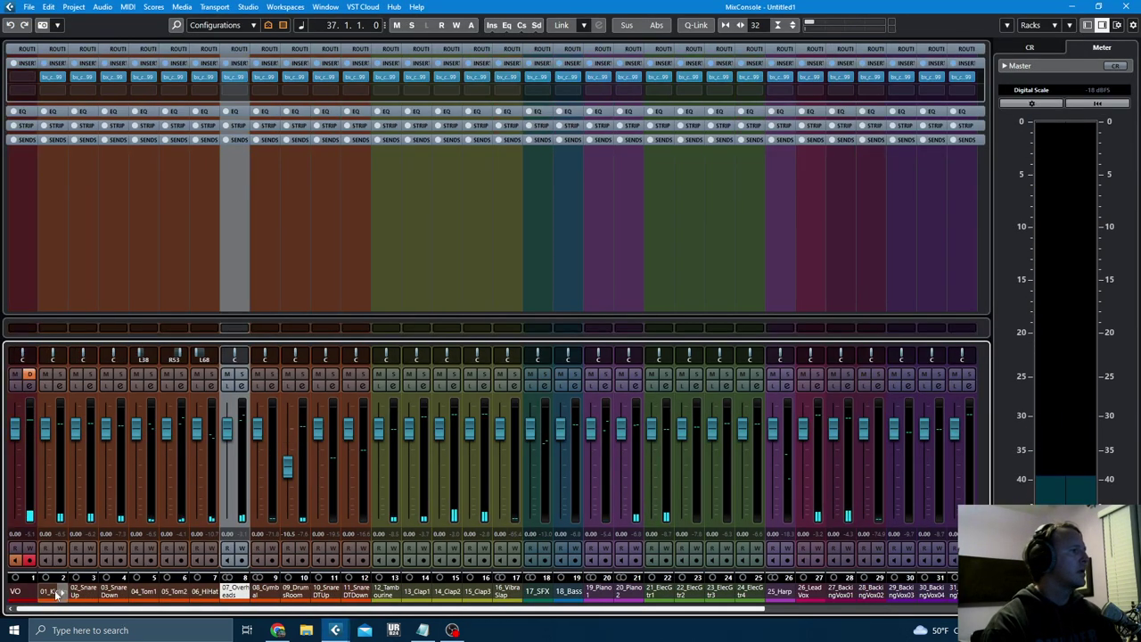
pyautogui.click(49, 594)
pyautogui.keyDown('ctrl'); pyautogui.click(81, 591); pyautogui.keyUp('ctrl')
pyautogui.keyDown('ctrl'); pyautogui.click(114, 591); pyautogui.keyUp('ctrl')
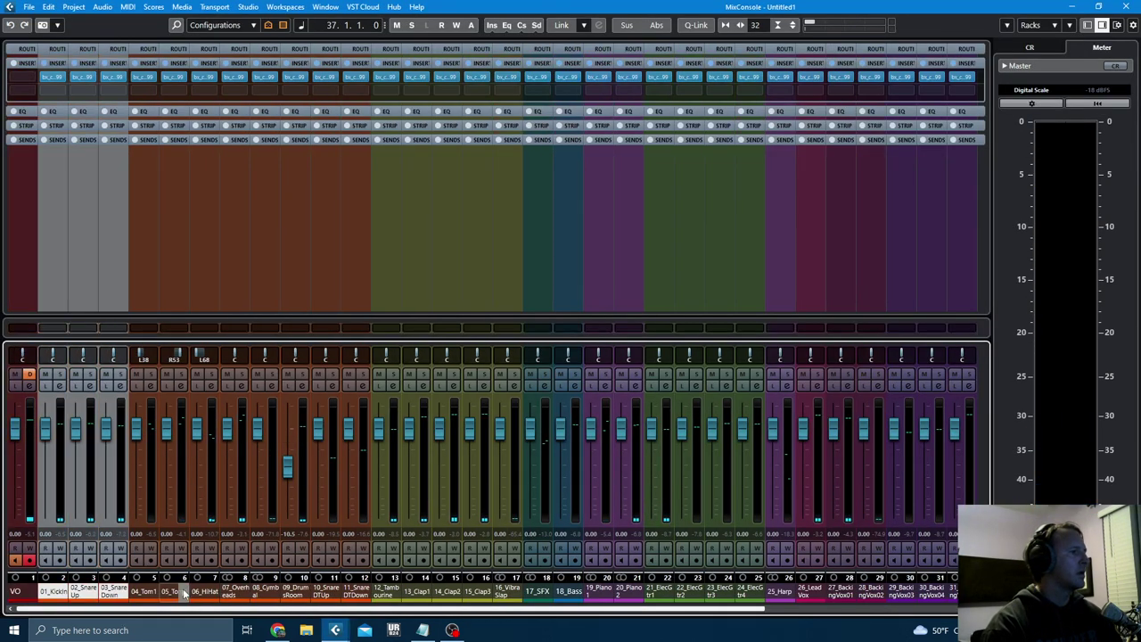
pyautogui.moveTo(141, 593); pyautogui.dragTo(182, 596)
pyautogui.keyDown('ctrl'); pyautogui.click(233, 595); pyautogui.keyUp('ctrl')
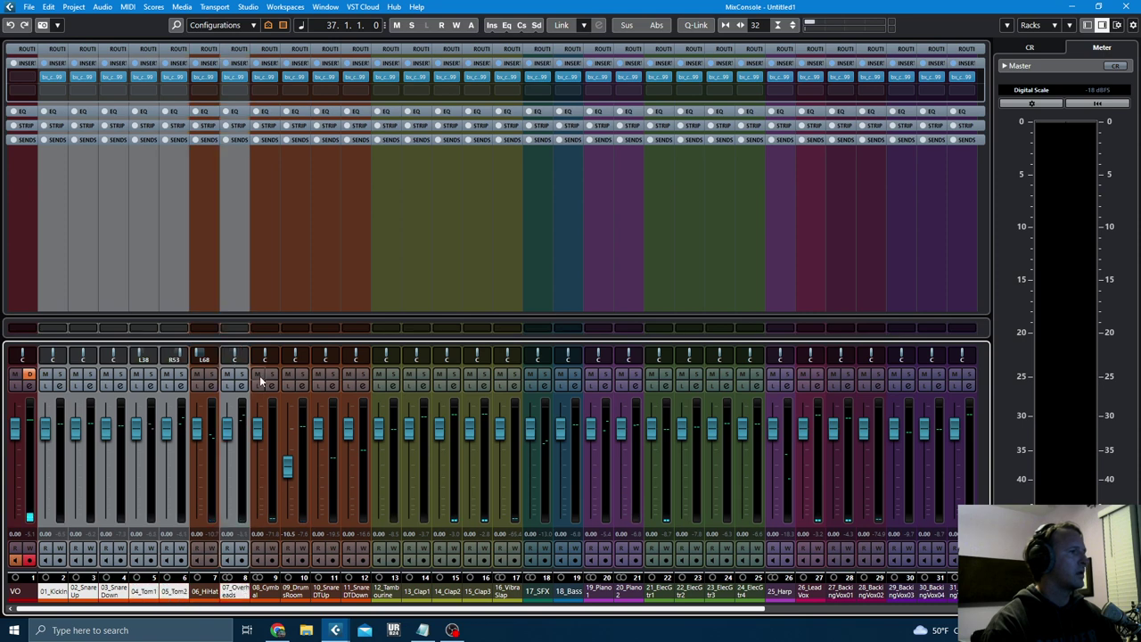
pyautogui.keyDown('alt'); pyautogui.keyDown('shift'); pyautogui.click(241, 374); pyautogui.keyUp('shift'); pyautogui.keyUp('alt')
pyautogui.press('space')
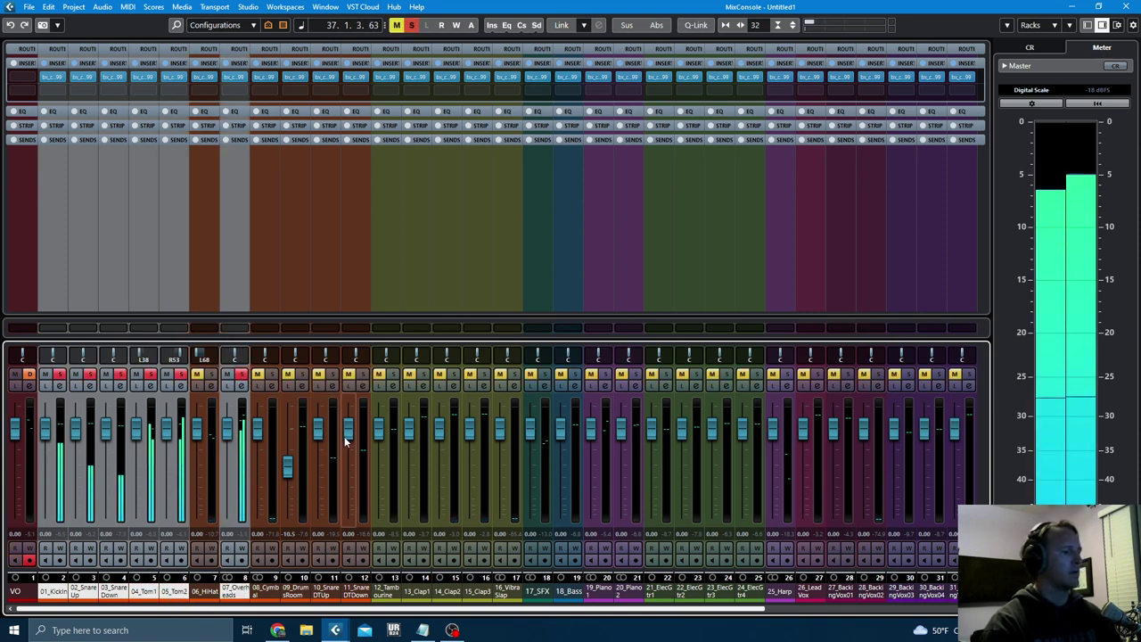
pyautogui.press('F3')
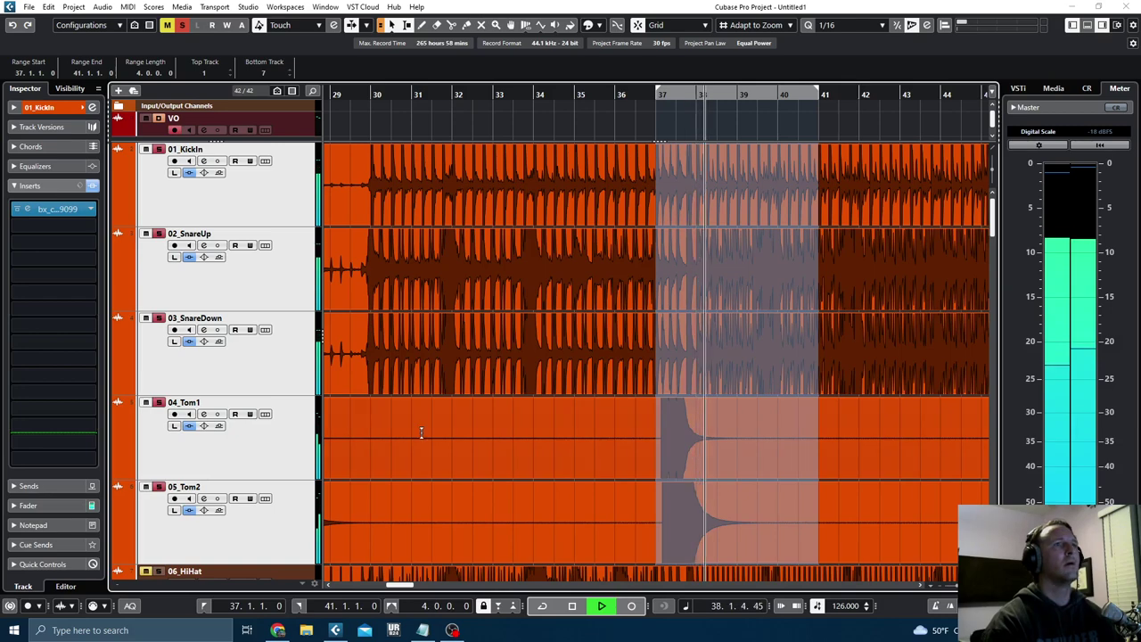
# - Add 09_DrumsRoom to the soloed drum tracks and raise its fader to about -2.3 dB in the MixConsole
pyautogui.scroll(-3, 643, 441)
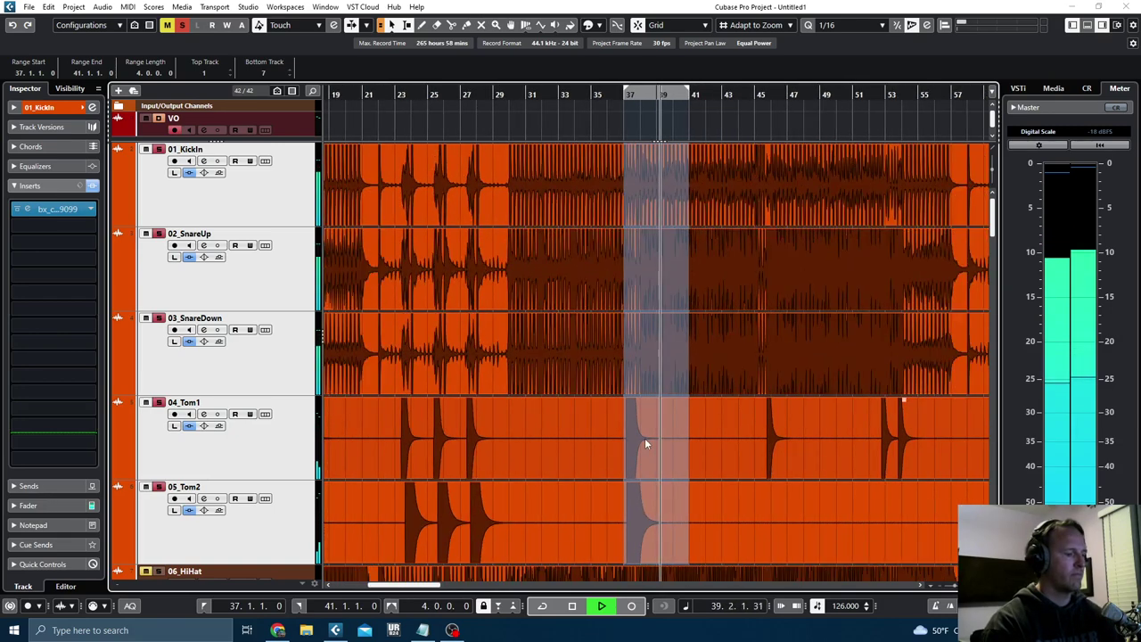
pyautogui.scroll(-4, 645, 440)
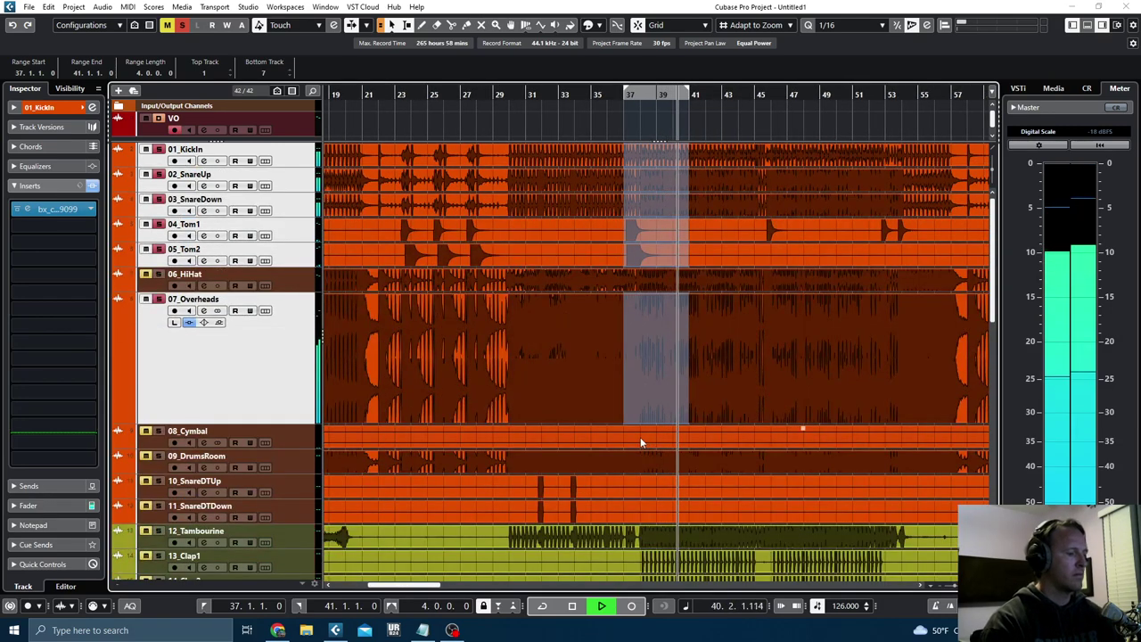
pyautogui.scroll(-5, 639, 438)
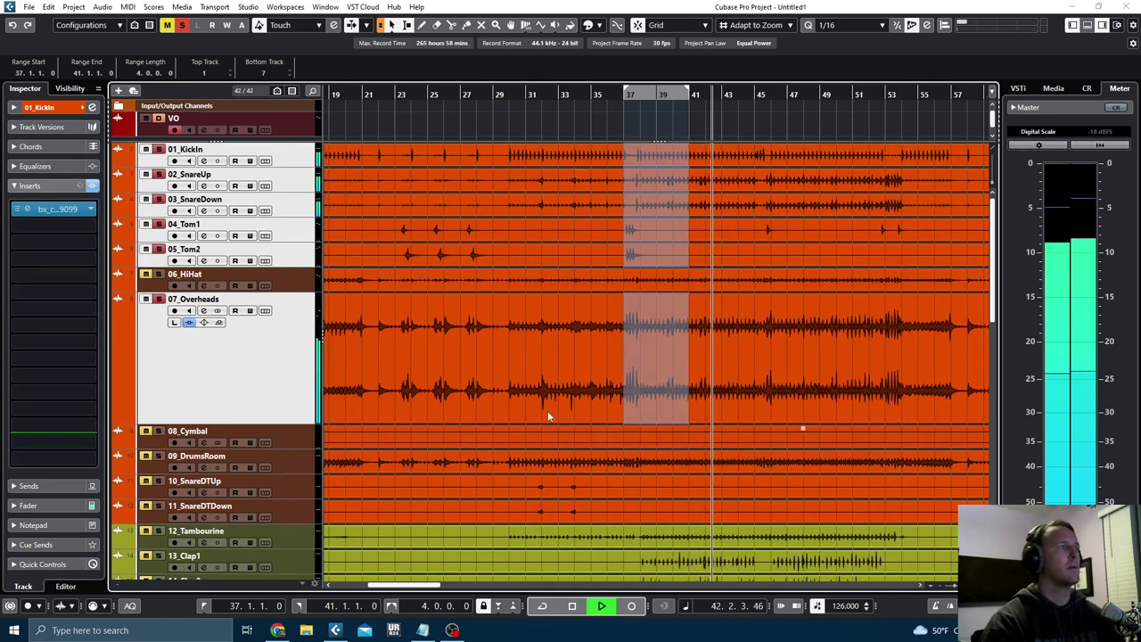
pyautogui.click(291, 461)
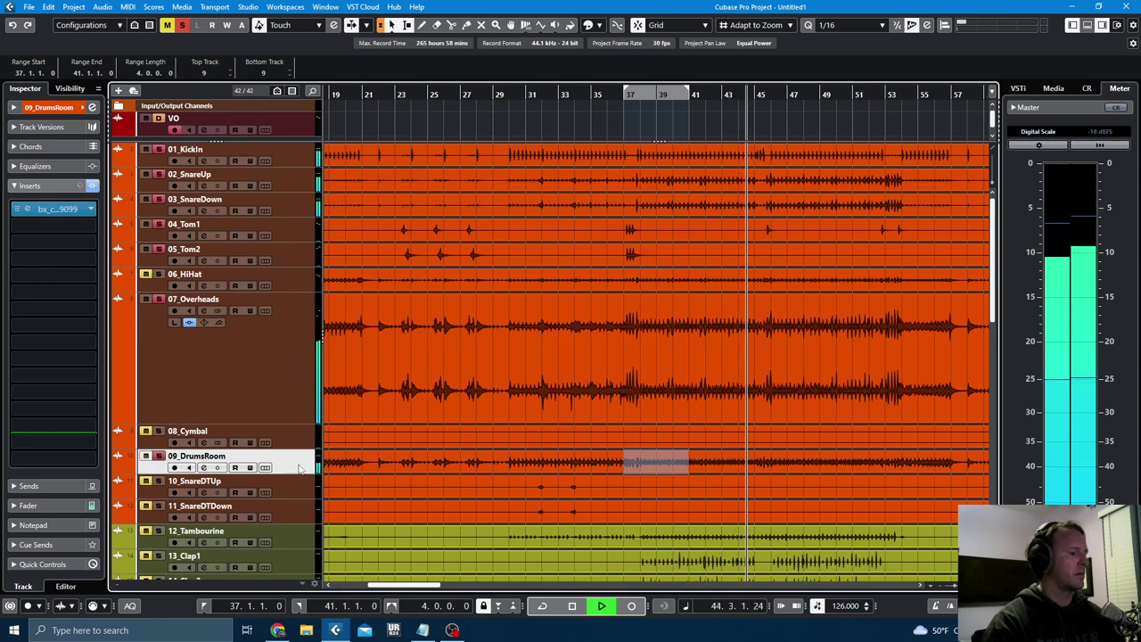
pyautogui.press('F3')
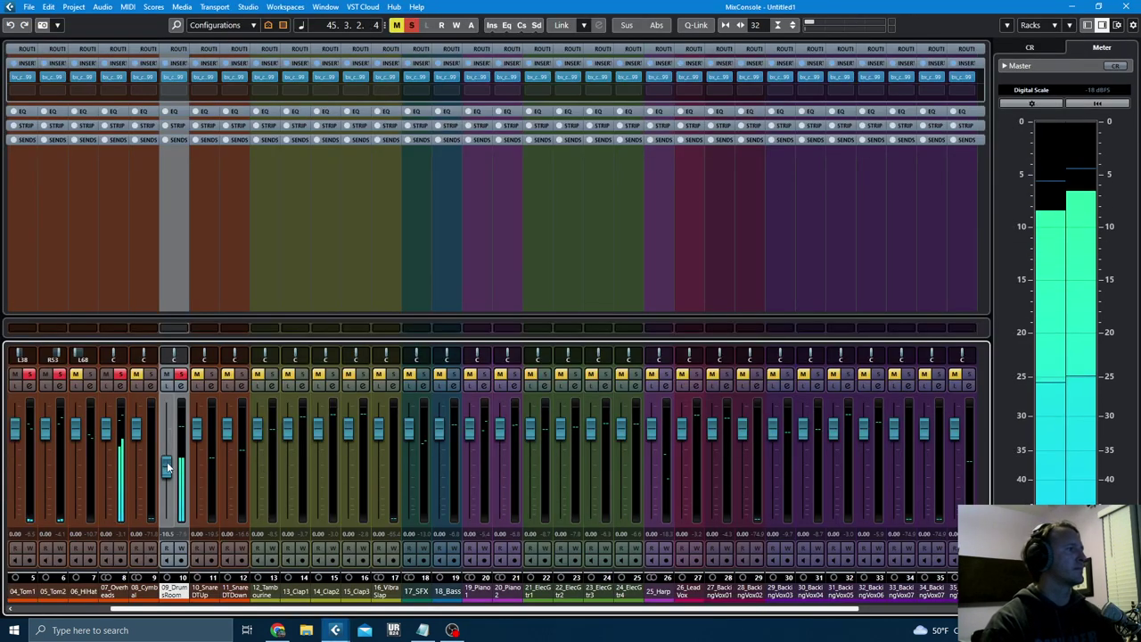
pyautogui.moveTo(167, 467); pyautogui.dragTo(165, 446)
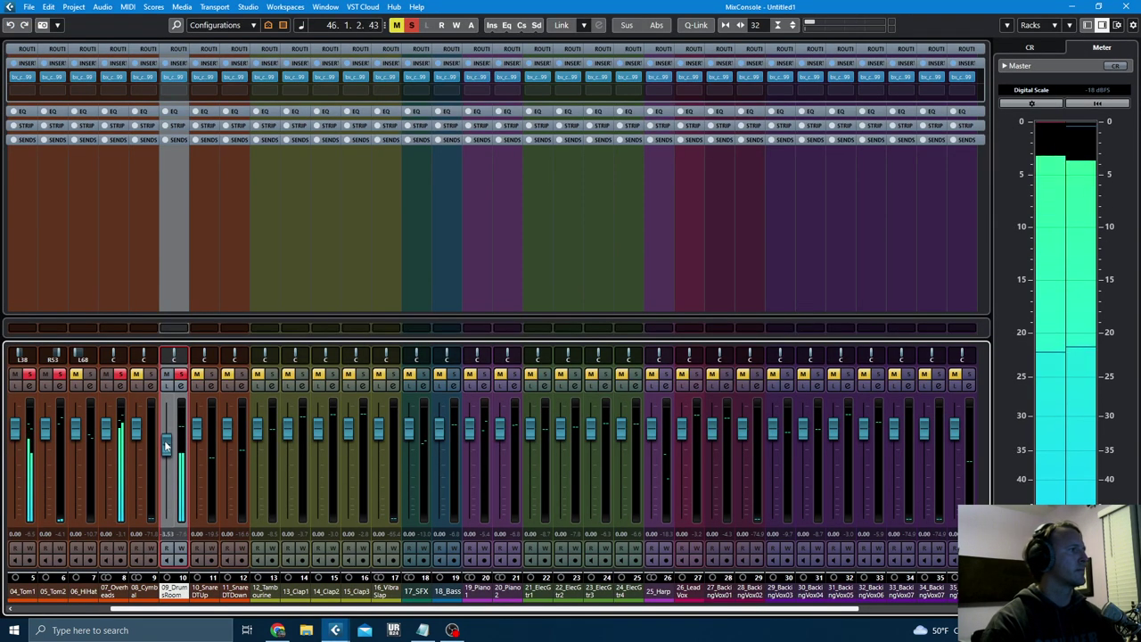
# - Compare 09_DrumsRoom's polarity inverted and normal in its bx_console AMEK 9099, close the plug-in and return to the project
pyautogui.click(175, 79)
pyautogui.click(810, 196)
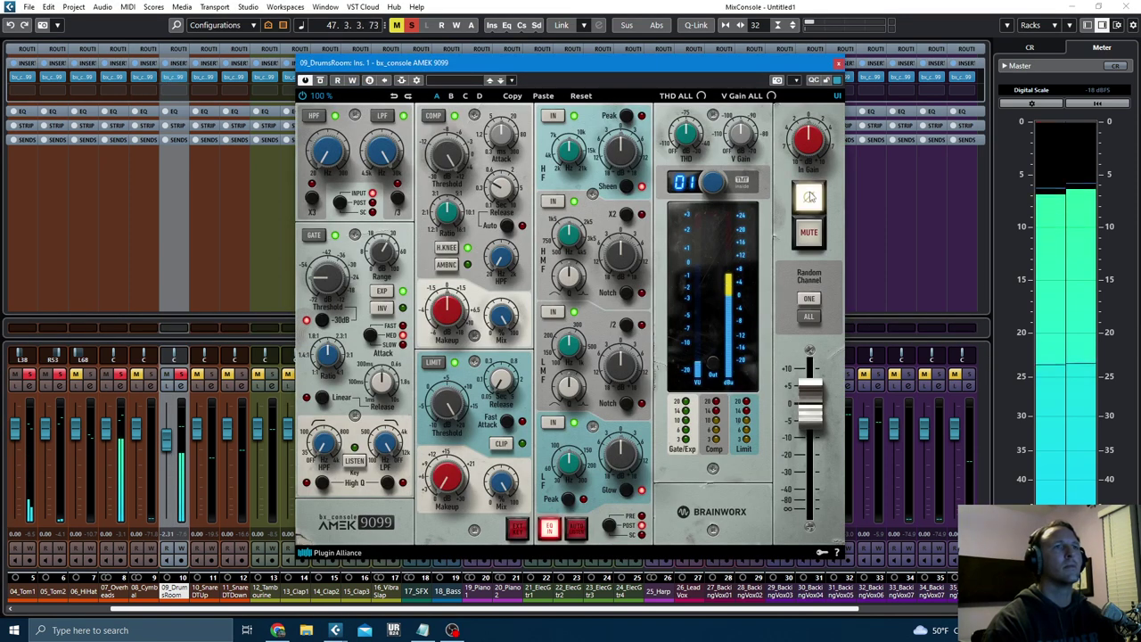
pyautogui.click(809, 198)
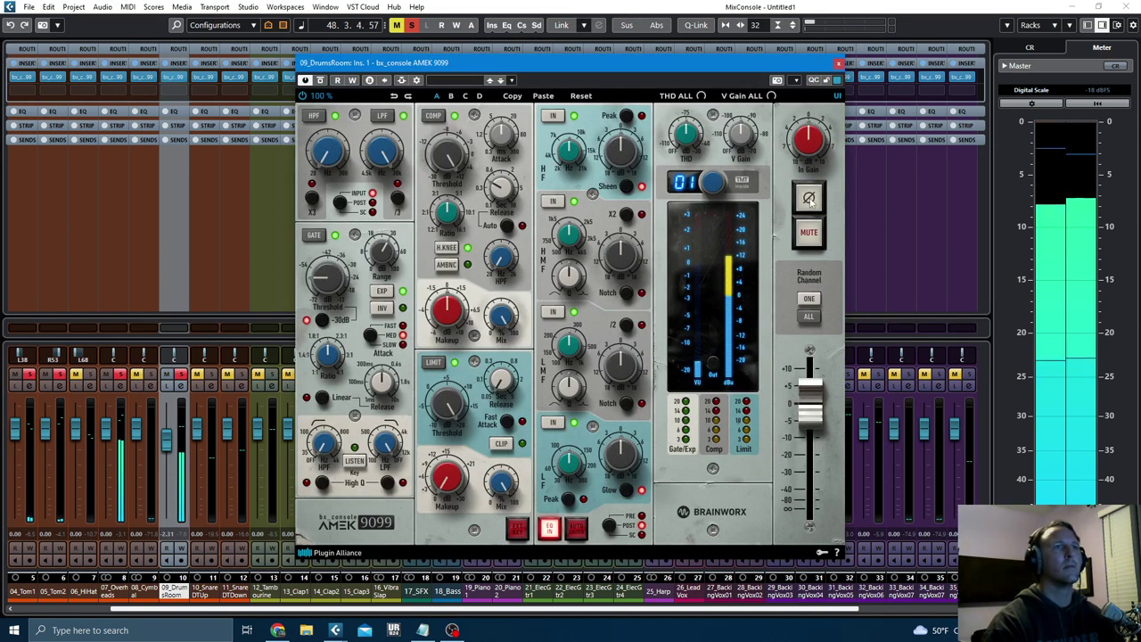
pyautogui.click(809, 200)
pyautogui.click(840, 64)
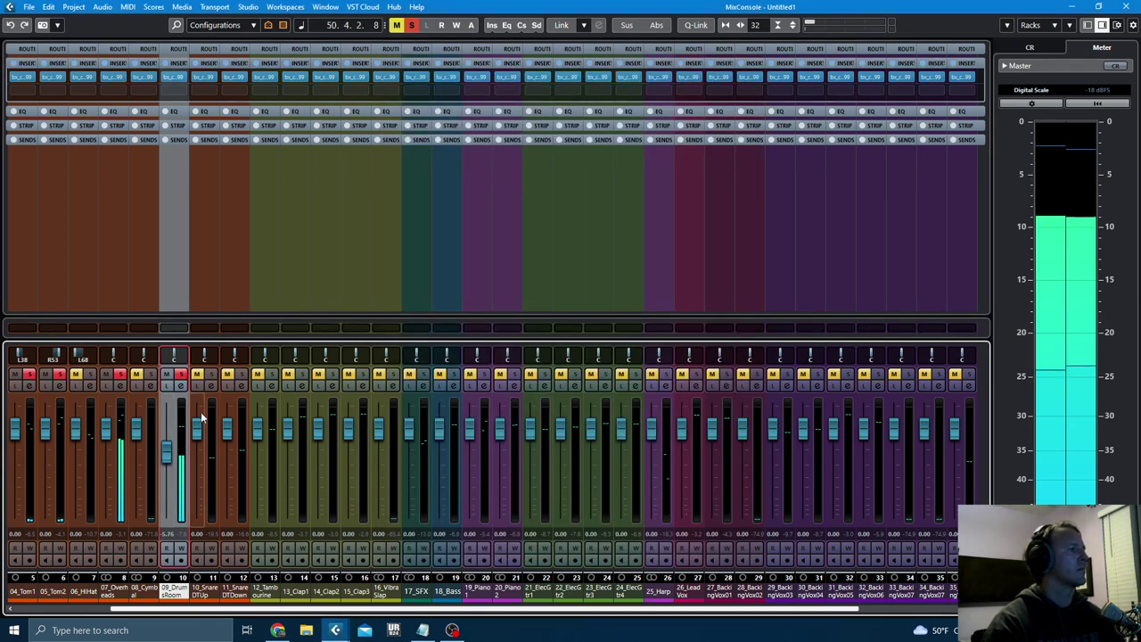
pyautogui.press('F3')
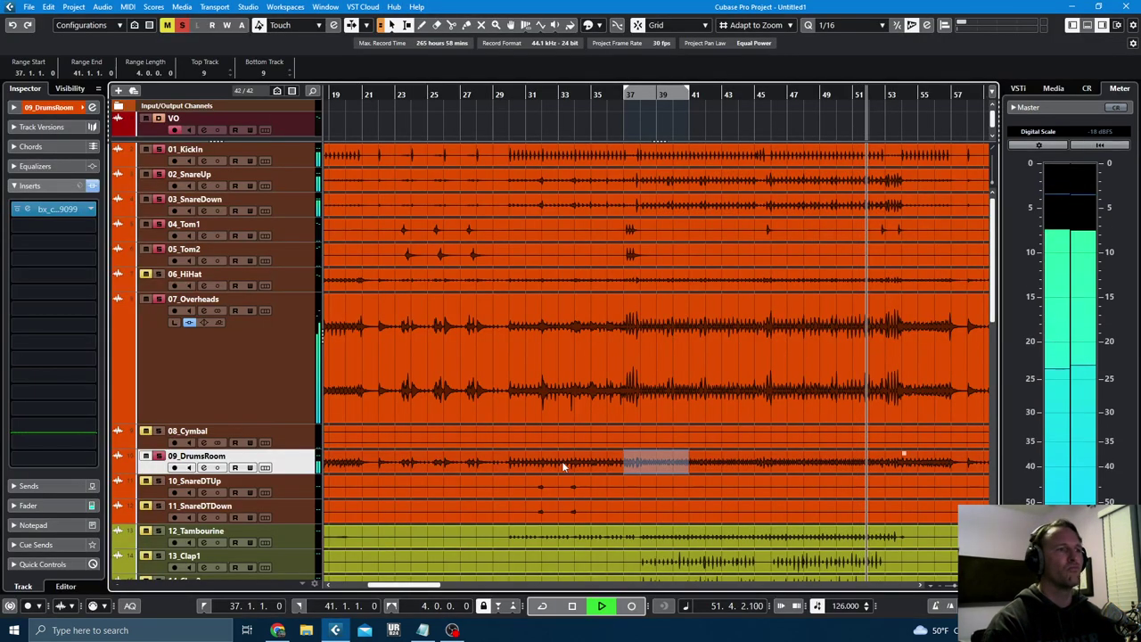
# - Select bars 31 to 35 on 10_SnareDTUp, play from there with 10_SnareDTUp and 11_SnareDTDown added to the solos, and stop
pyautogui.moveTo(530, 487); pyautogui.dragTo(595, 493)
pyautogui.press('l')
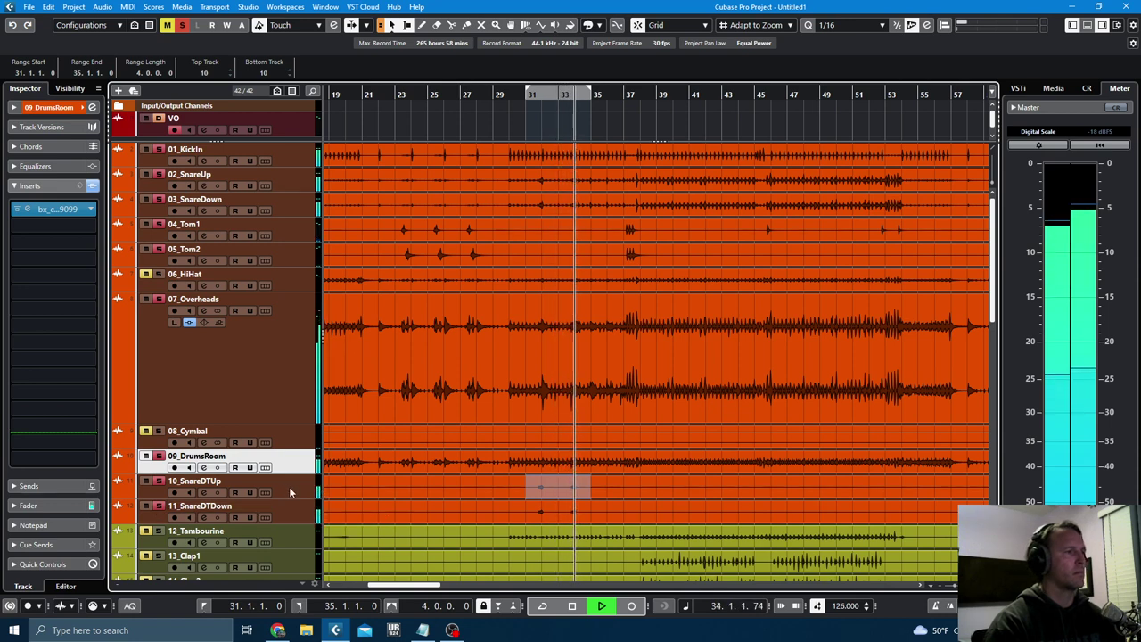
pyautogui.press('space')
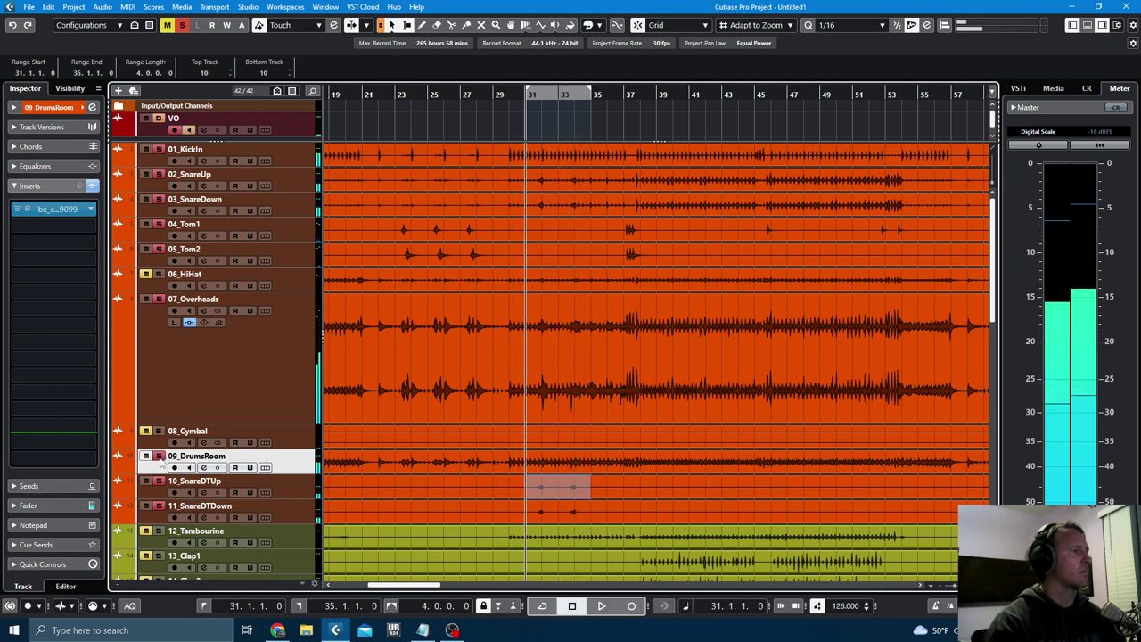
# - Play only 10_SnareDTUp and 11_SnareDTDown soloed from bar 31, stop playback and clear all solos
pyautogui.click(168, 25)
pyautogui.click(182, 25)
pyautogui.click(159, 481)
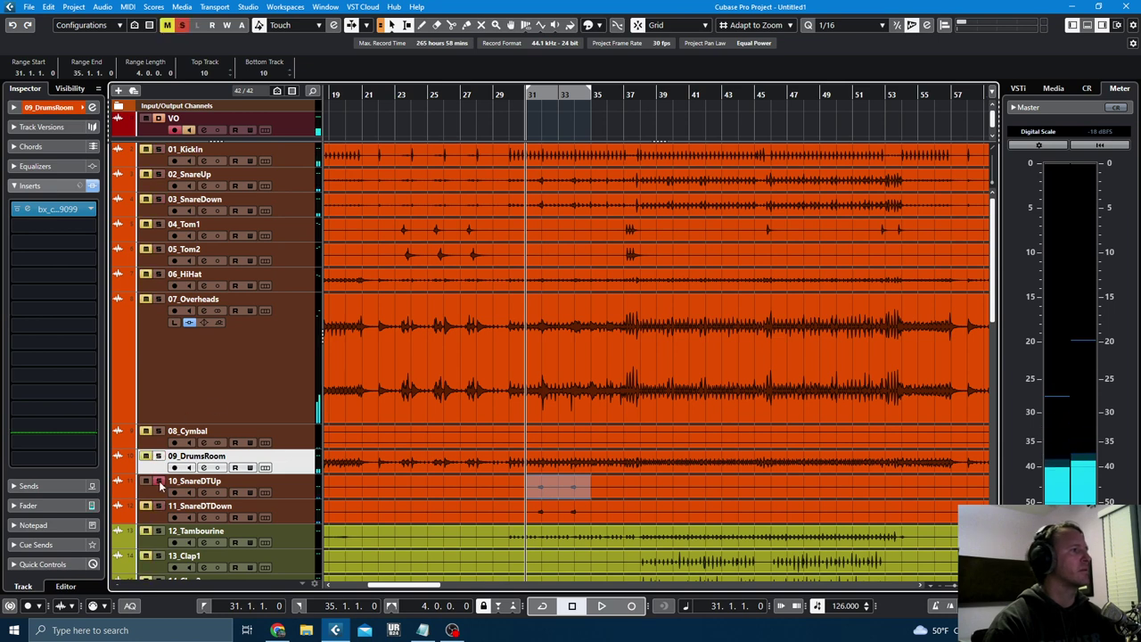
pyautogui.press('space')
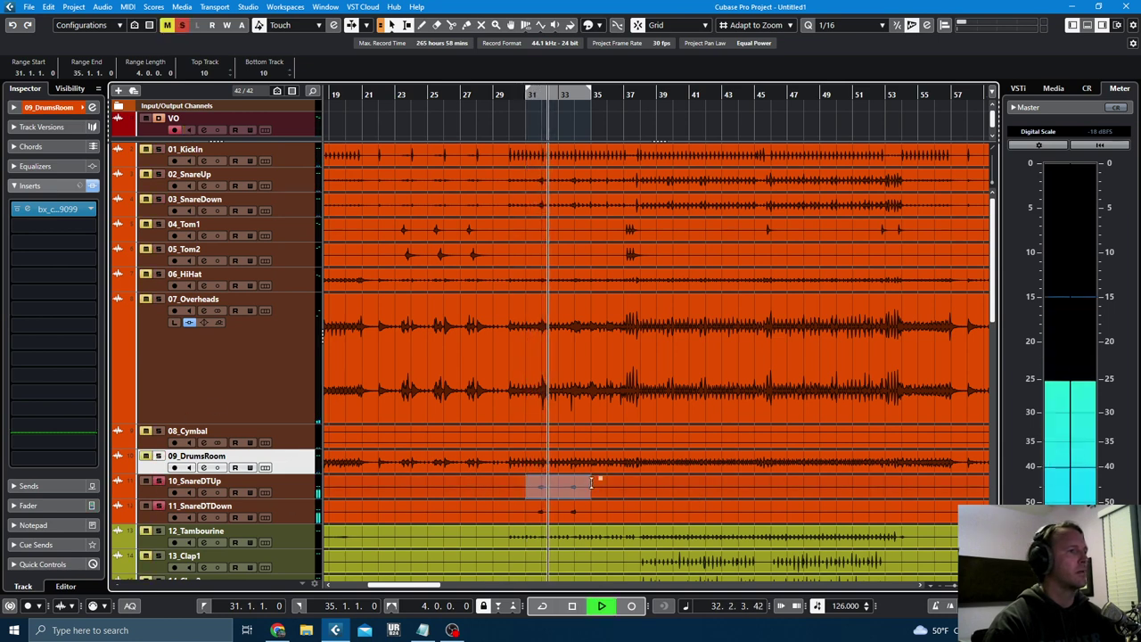
pyautogui.press('space')
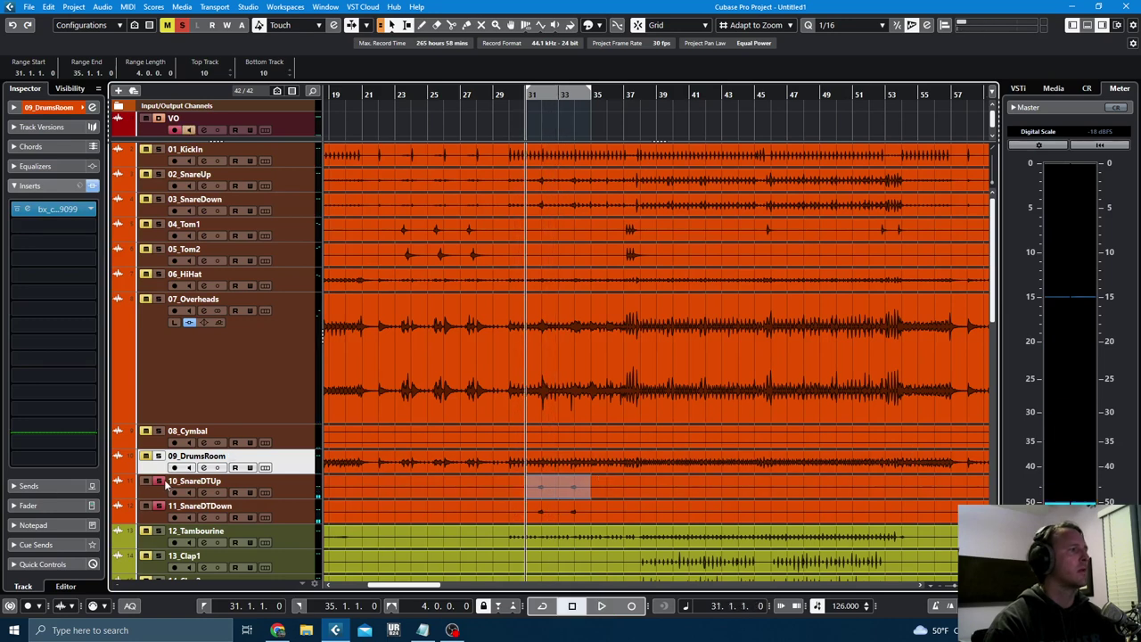
pyautogui.click(181, 26)
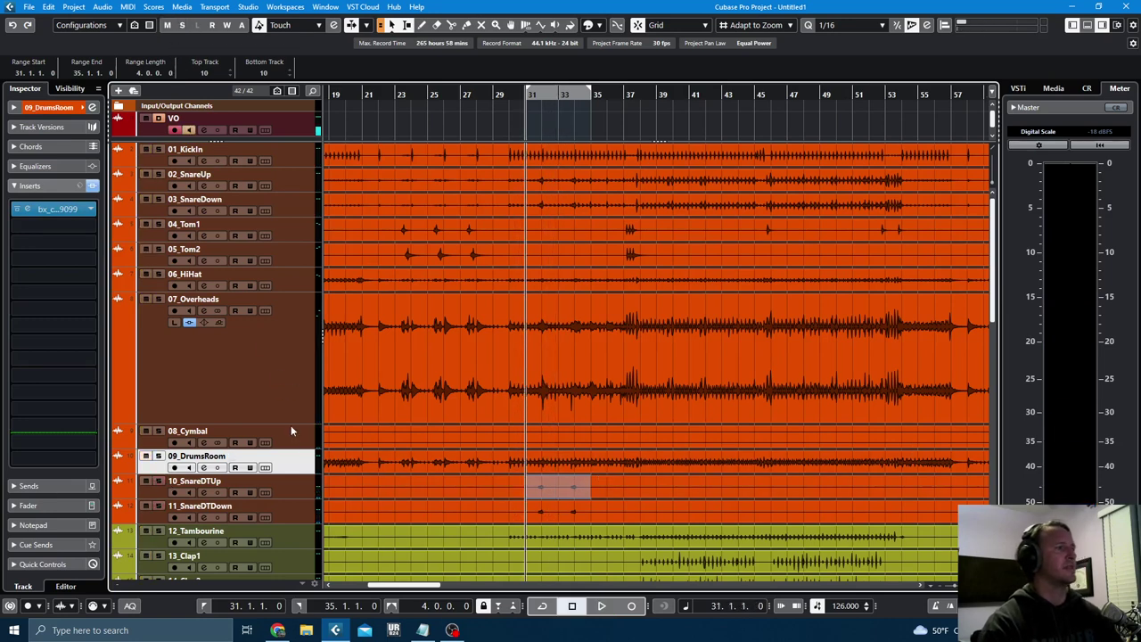
# - Check the phase invert setting in the bx_console AMEK 9099 on 11_SnareDTDown and on 03_SnareDown, closing each plug-in
pyautogui.click(285, 486)
pyautogui.click(294, 510)
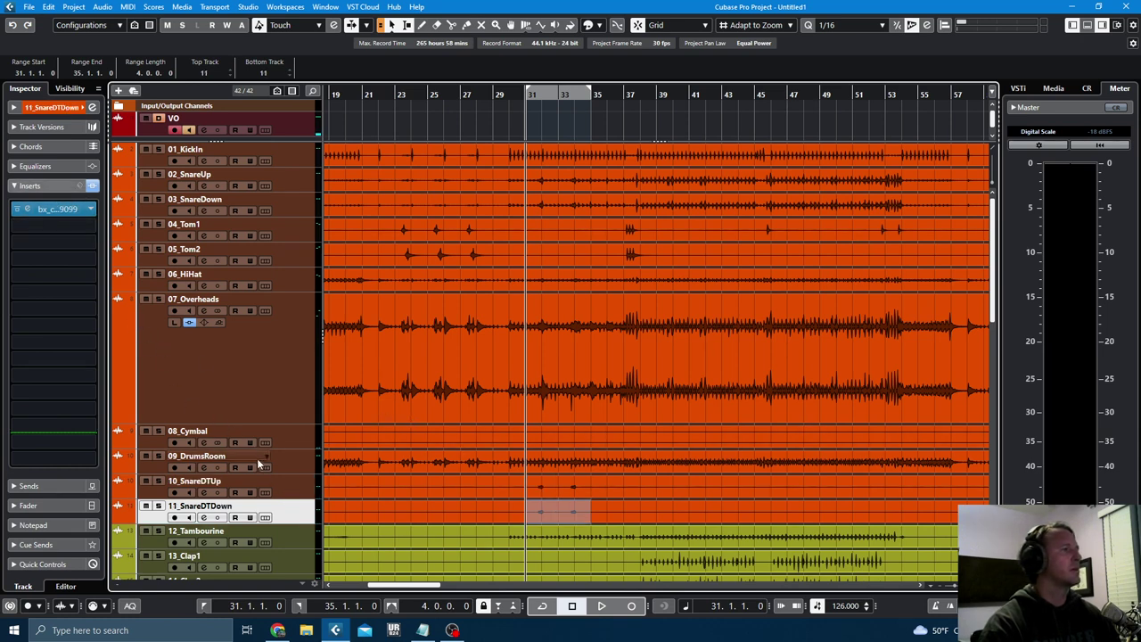
pyautogui.click(54, 208)
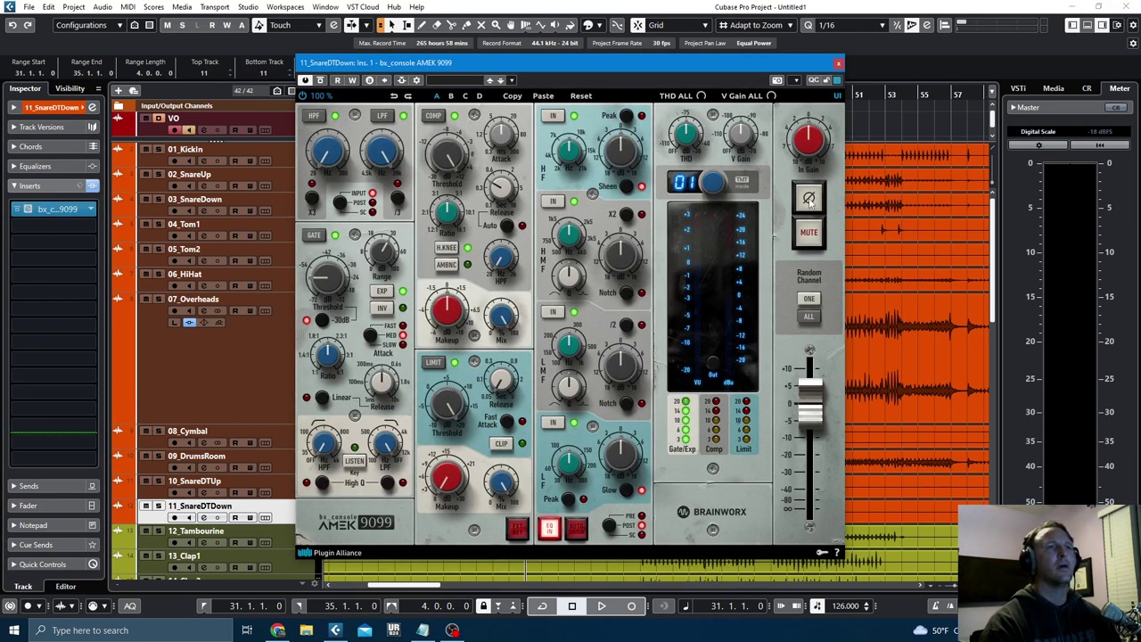
pyautogui.click(837, 63)
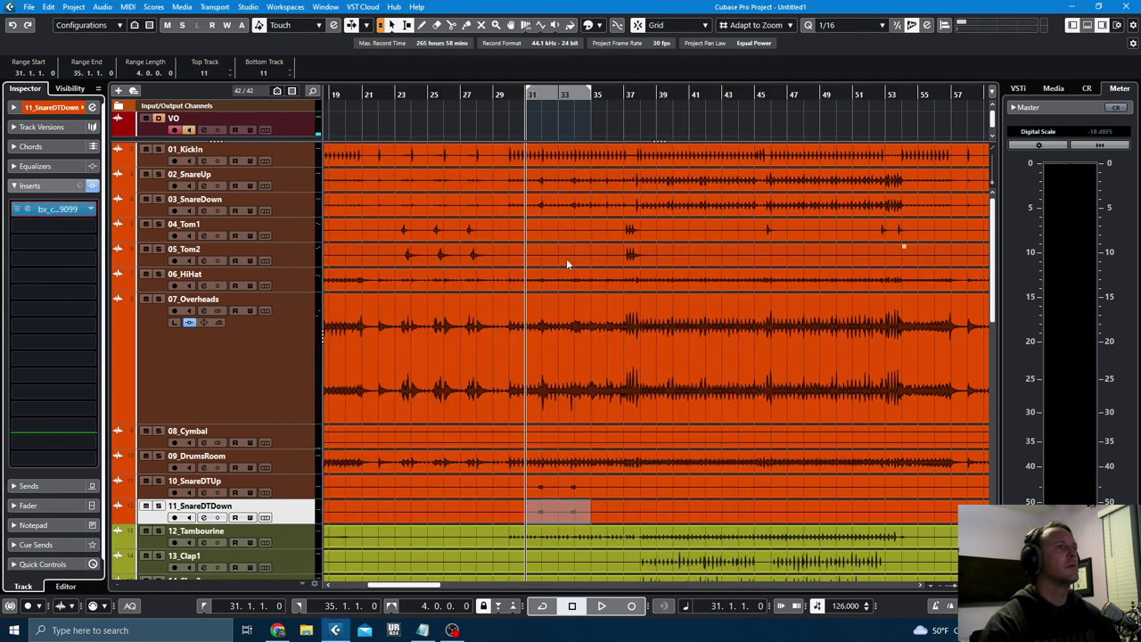
pyautogui.click(286, 203)
pyautogui.click(52, 212)
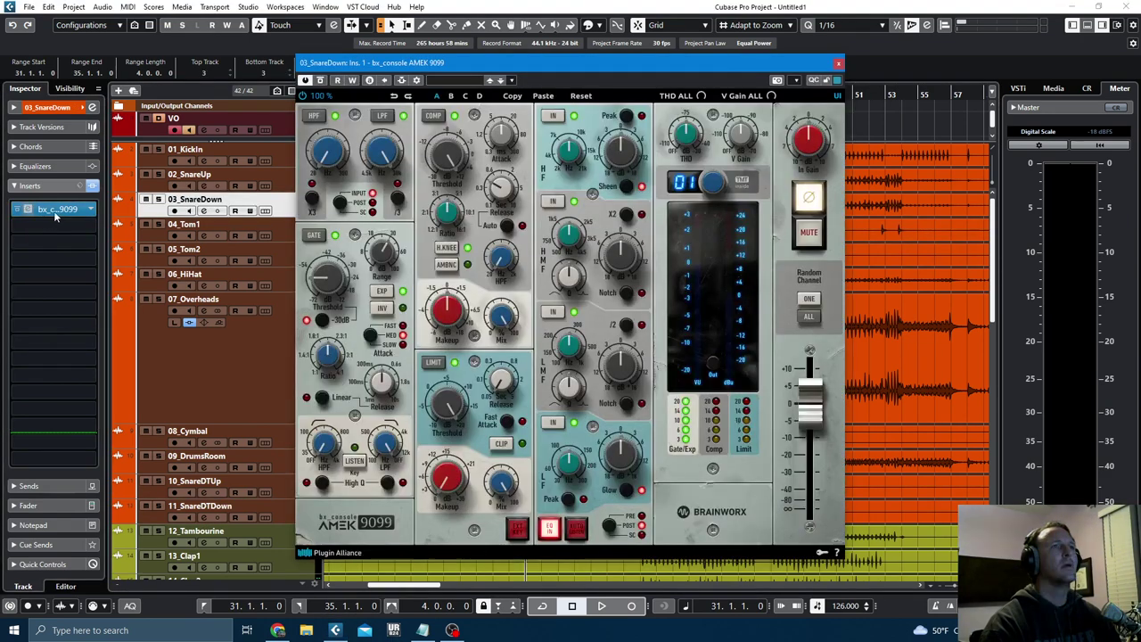
pyautogui.click(837, 63)
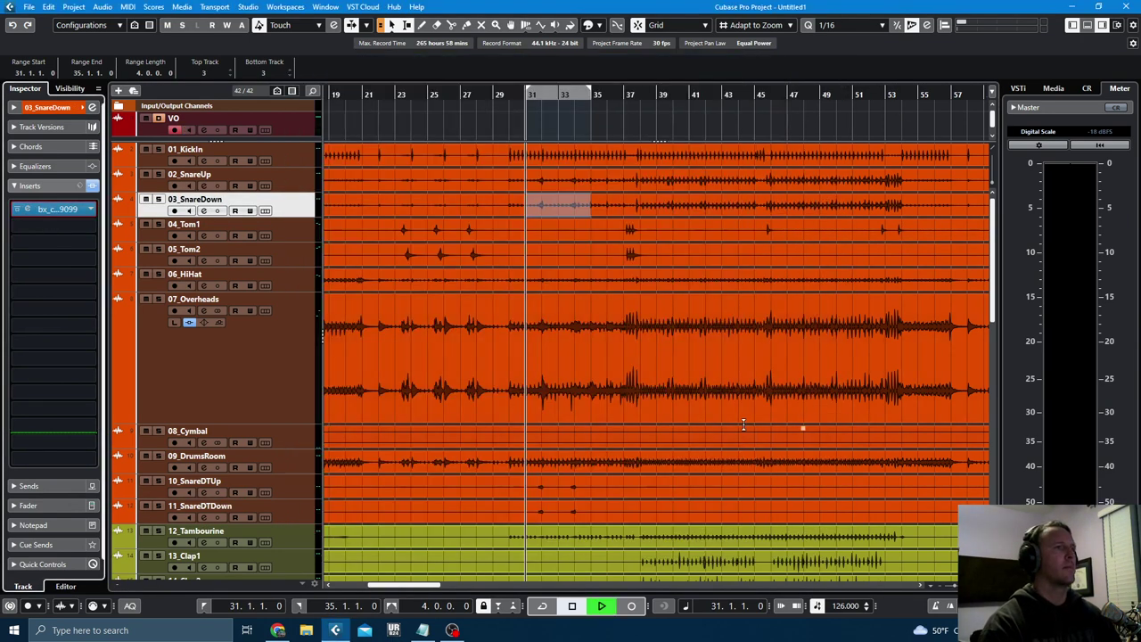
# - Stop playback, select 08_Cymbal and examine its recording across the full length of the song
pyautogui.press('space')
pyautogui.click(286, 158)
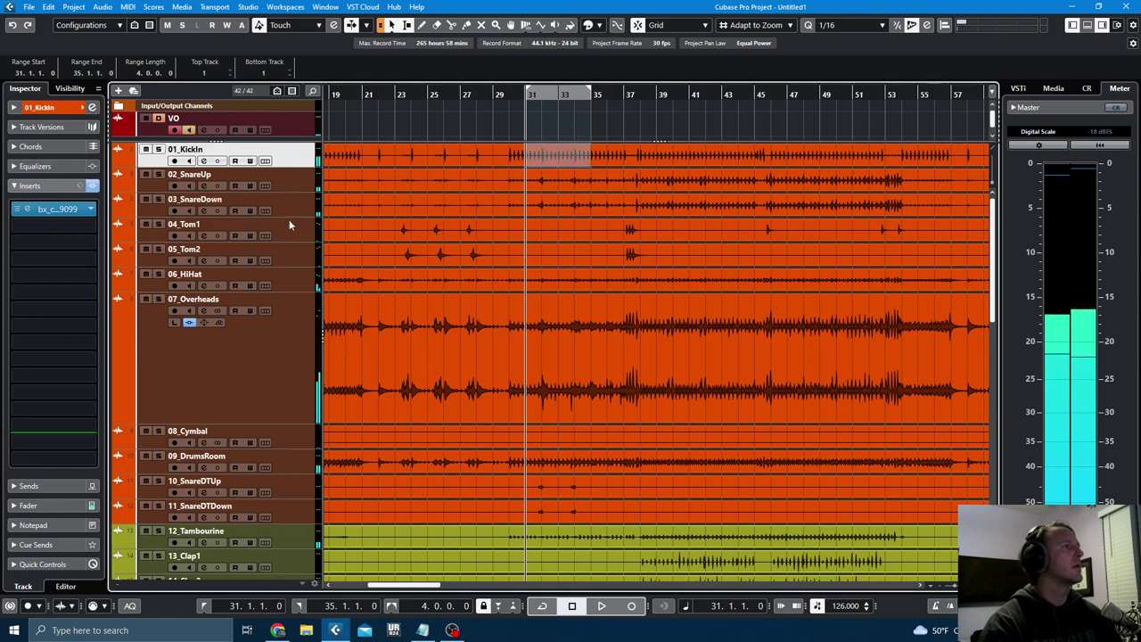
pyautogui.click(286, 435)
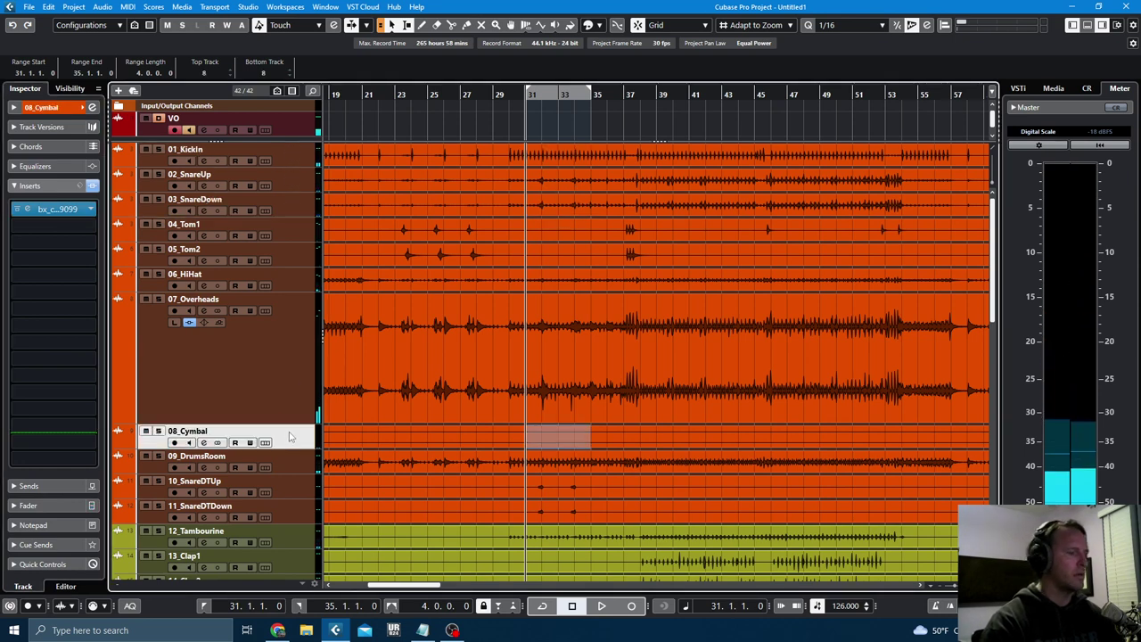
pyautogui.press('g')
pyautogui.press('g')
pyautogui.press('g')
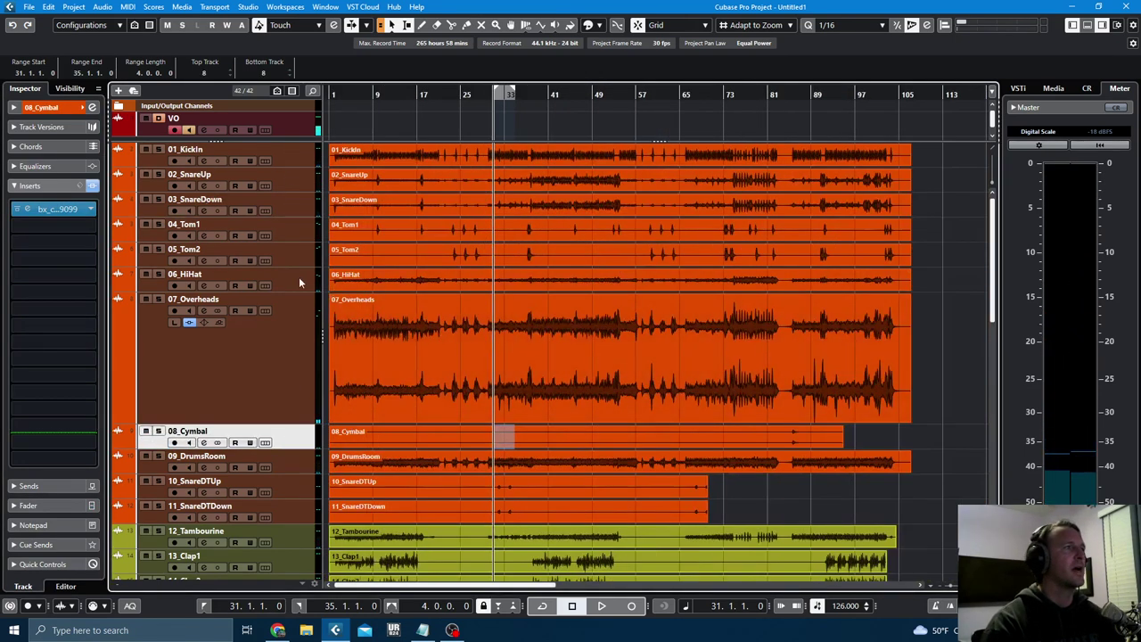
# - Solo 02_SnareUp and 06_HiHat, open 06_HiHat's bx_console AMEK 9099 and start playback at bar 31
pyautogui.click(298, 277)
pyautogui.click(158, 174)
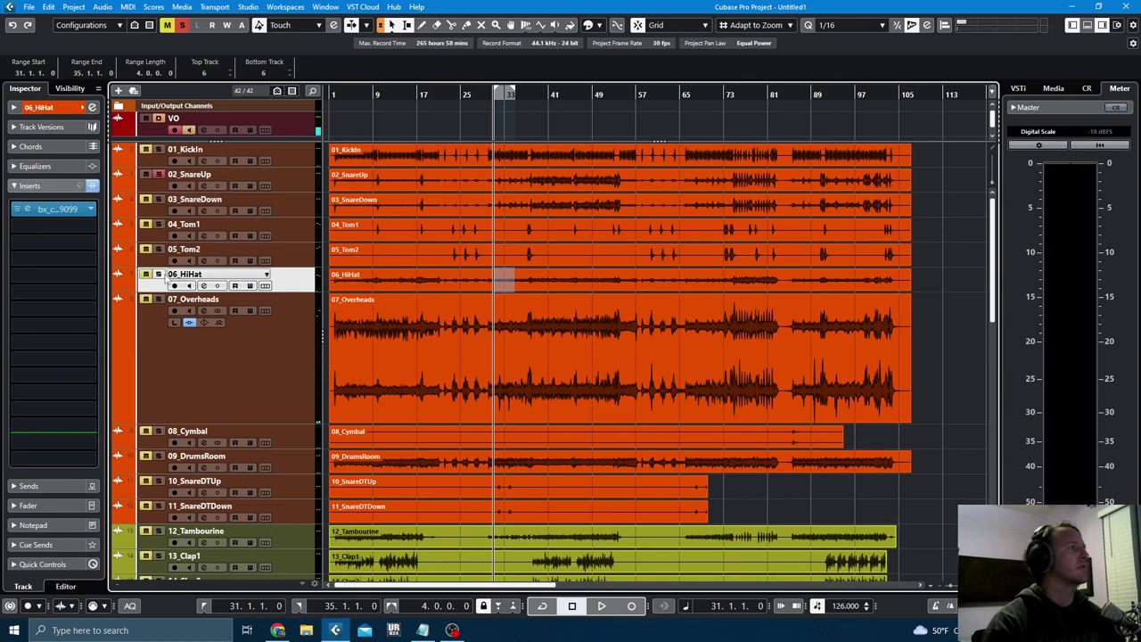
pyautogui.click(53, 211)
pyautogui.press('space')
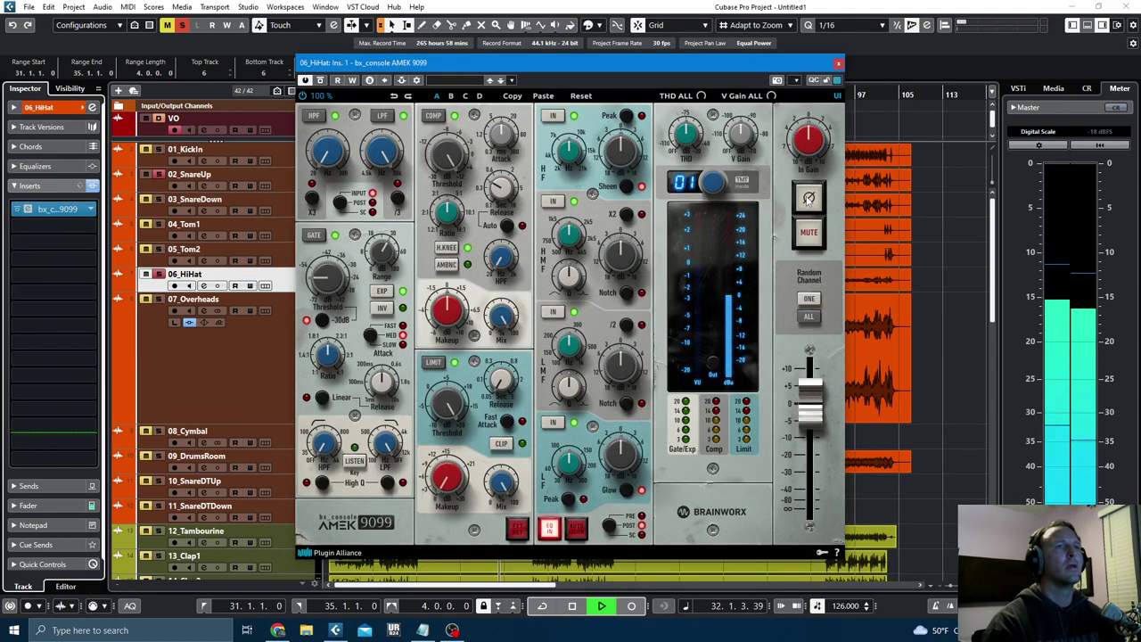
# - Compare 06_HiHat's polarity inverted and normal several times while it plays with 02_SnareUp
pyautogui.click(808, 200)
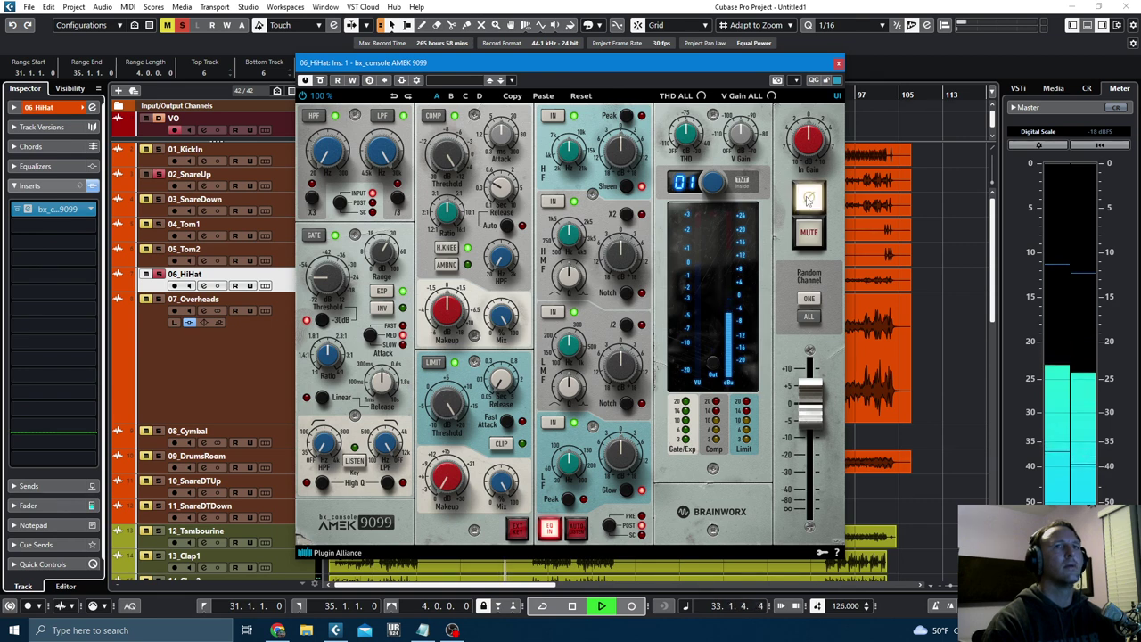
pyautogui.click(808, 199)
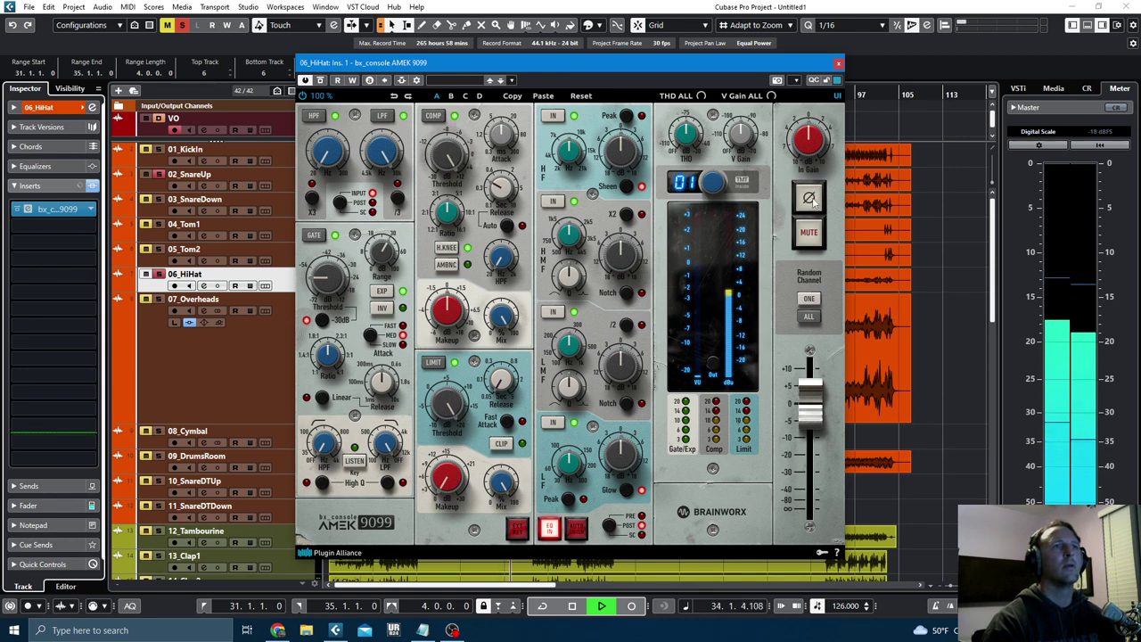
pyautogui.click(808, 200)
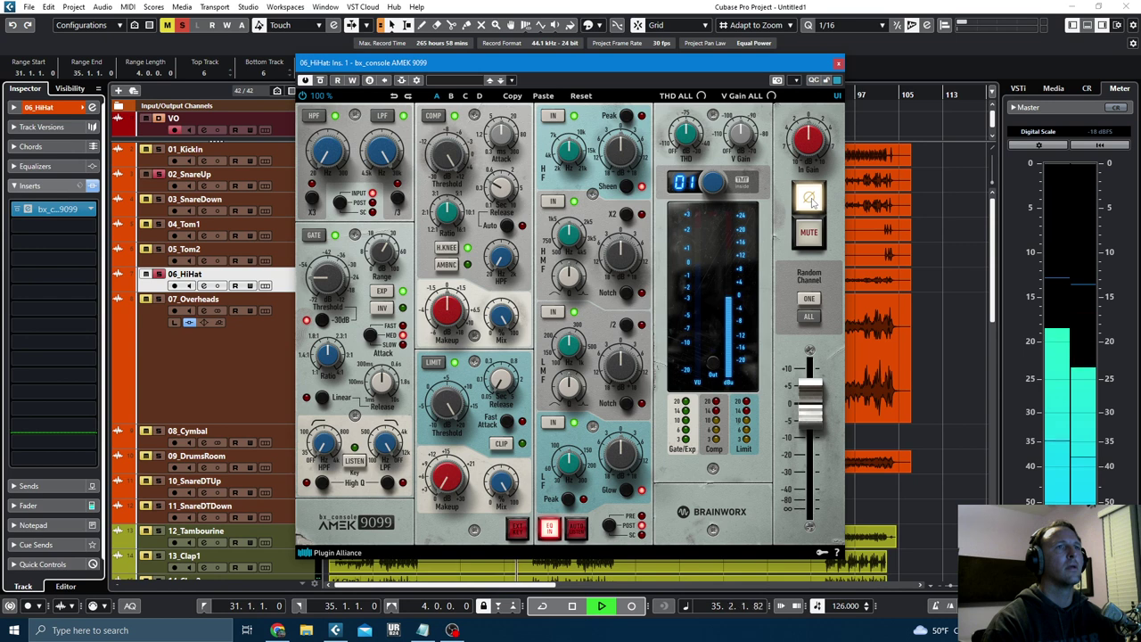
pyautogui.click(808, 200)
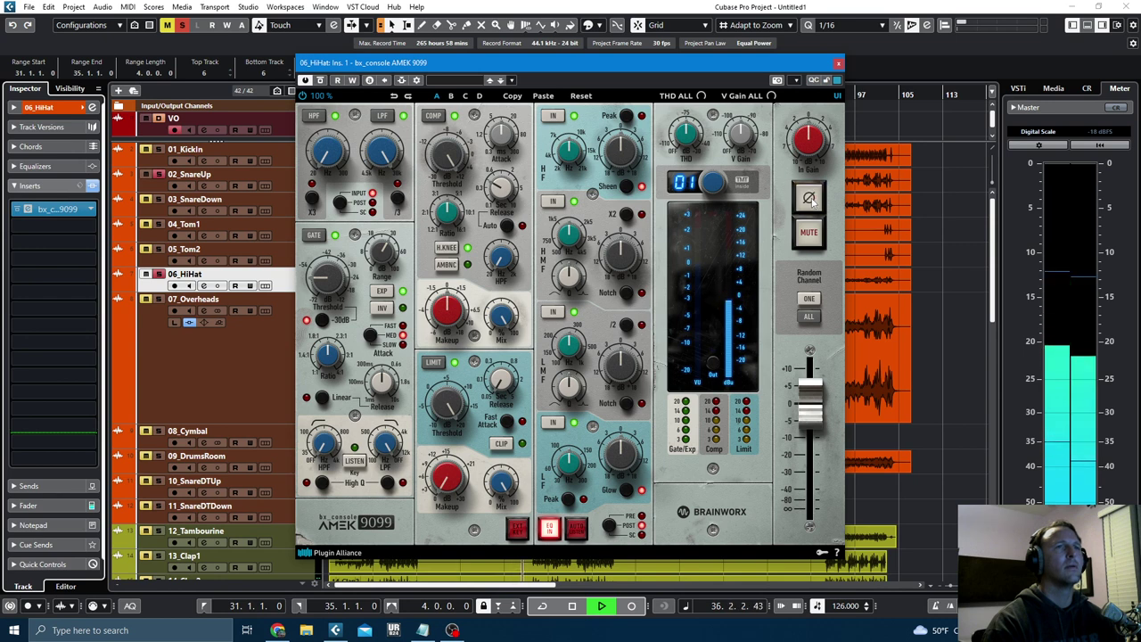
pyautogui.click(812, 201)
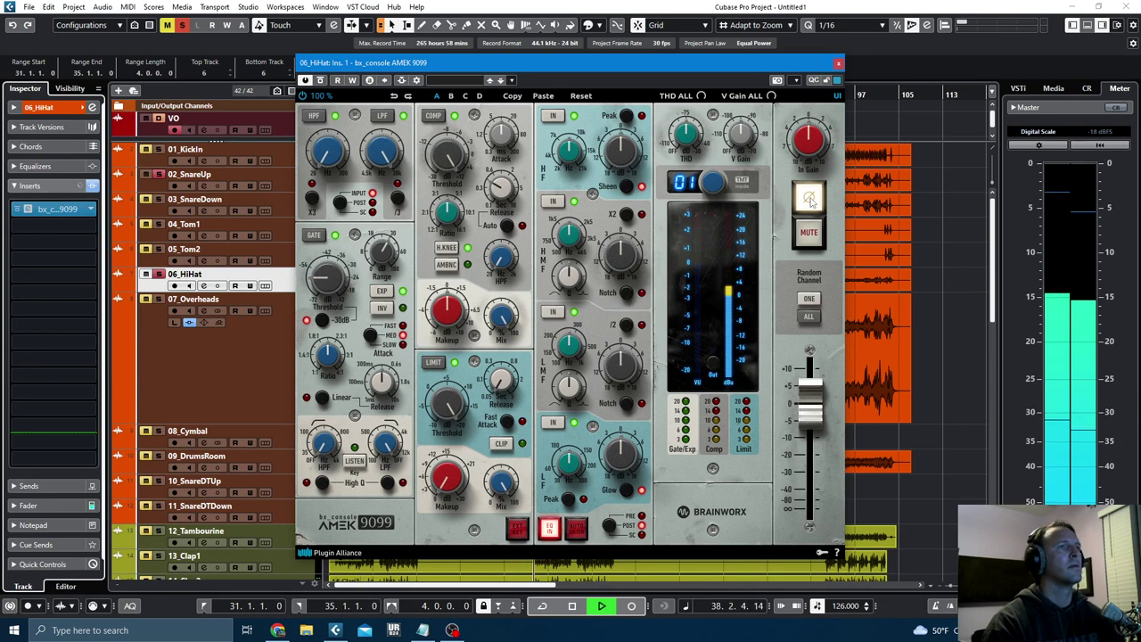
# - Center 06_HiHat's pan, compare its polarity inverted and normal, and pan it back to about L60
pyautogui.click(40, 107)
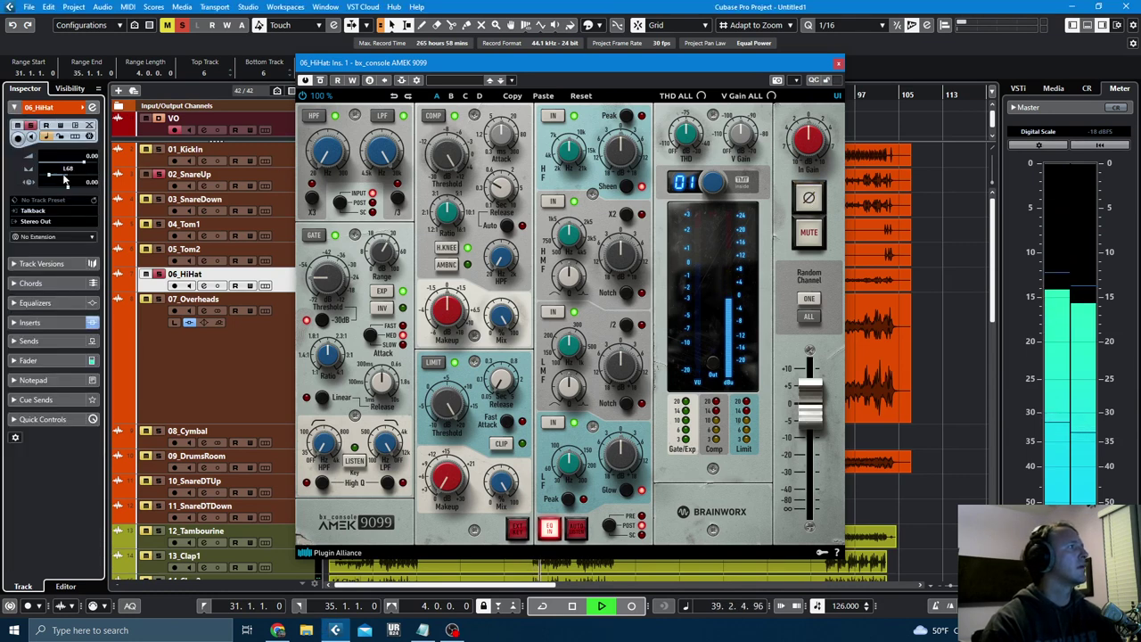
pyautogui.click(809, 203)
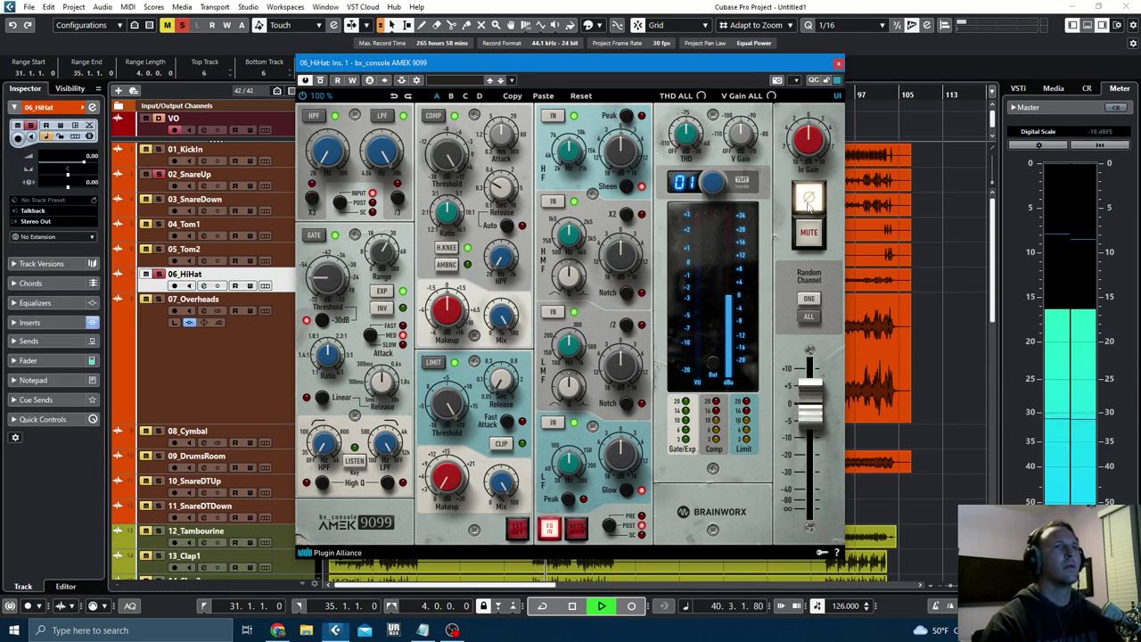
pyautogui.click(808, 204)
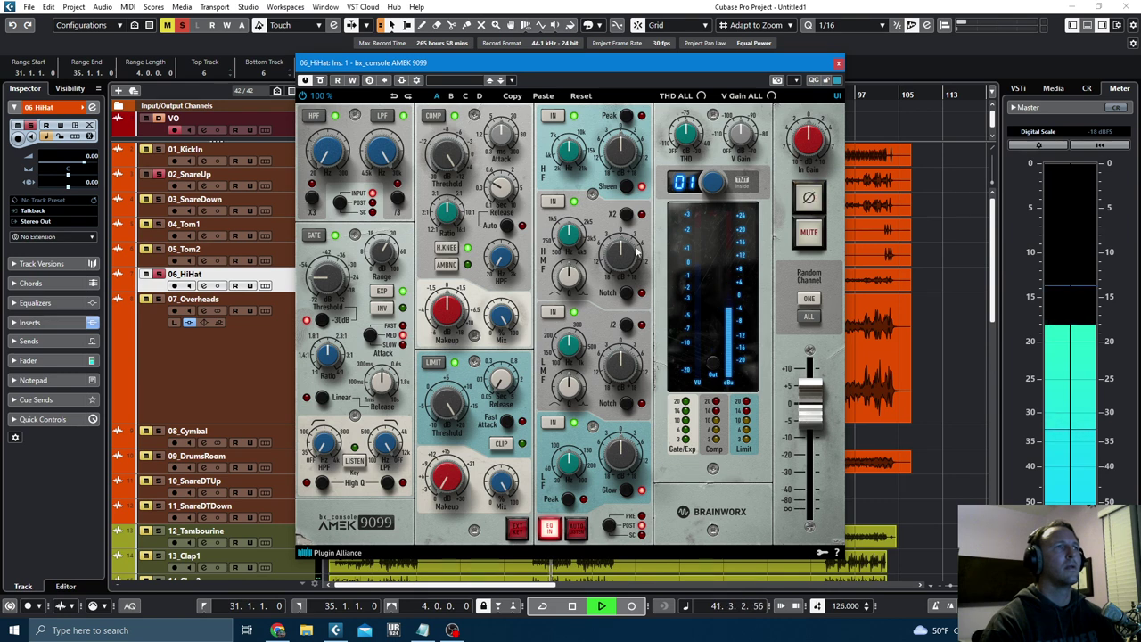
pyautogui.moveTo(67, 175); pyautogui.dragTo(50, 178)
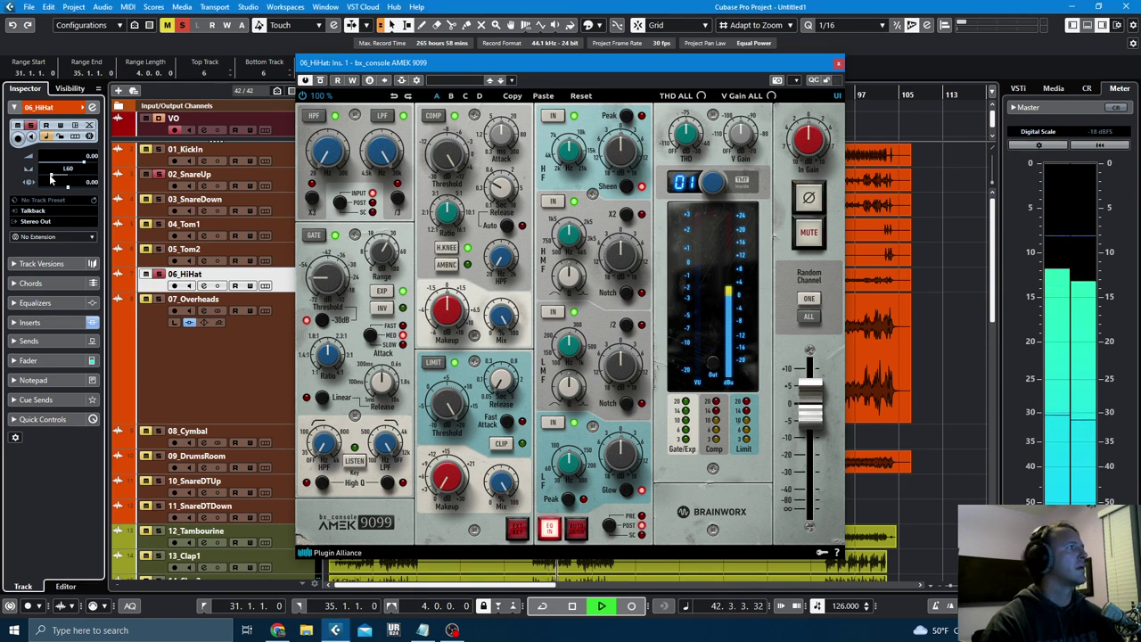
# - Stop playback and briefly review 06_HiHat's bx_console AMEK 9099, leaving the plug-in window closed
pyautogui.press('space')
pyautogui.click(838, 63)
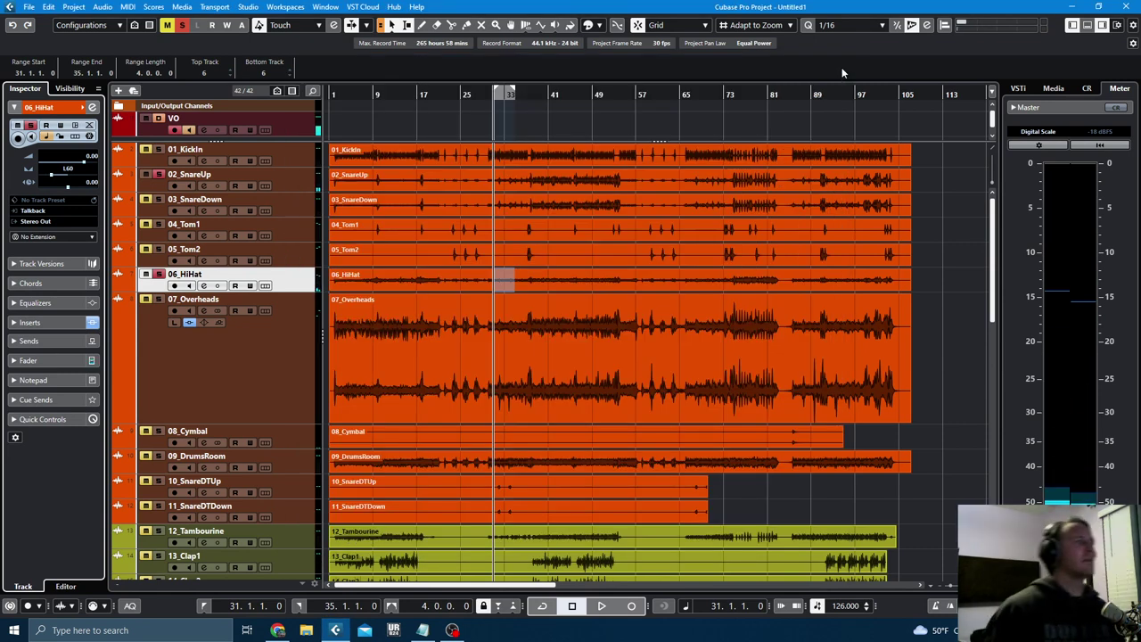
pyautogui.click(59, 322)
pyautogui.click(53, 209)
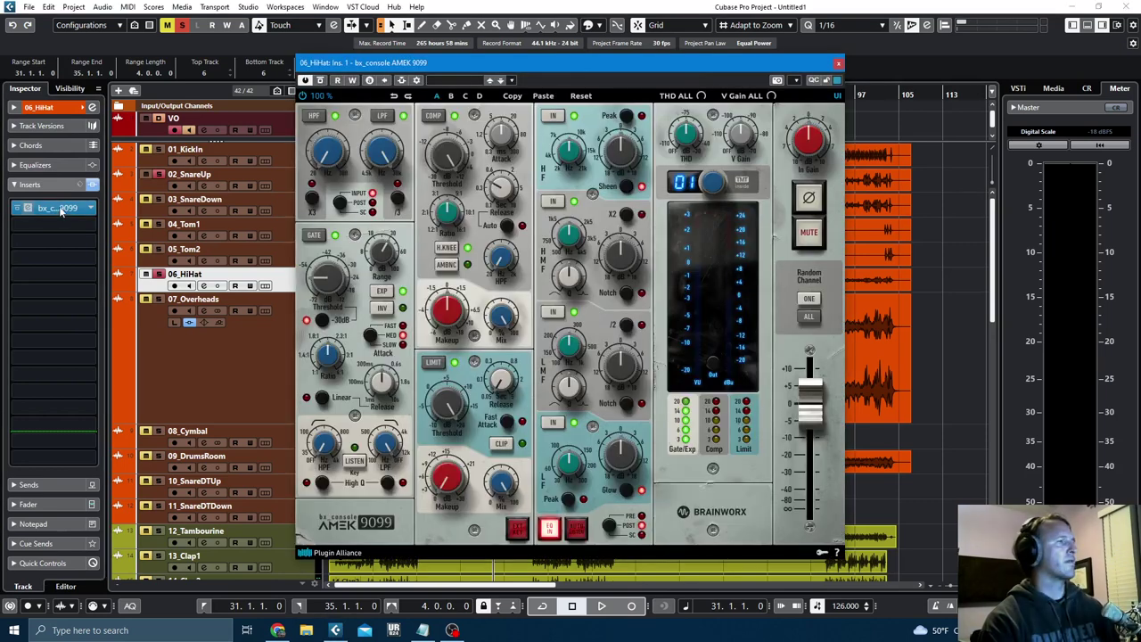
pyautogui.click(838, 67)
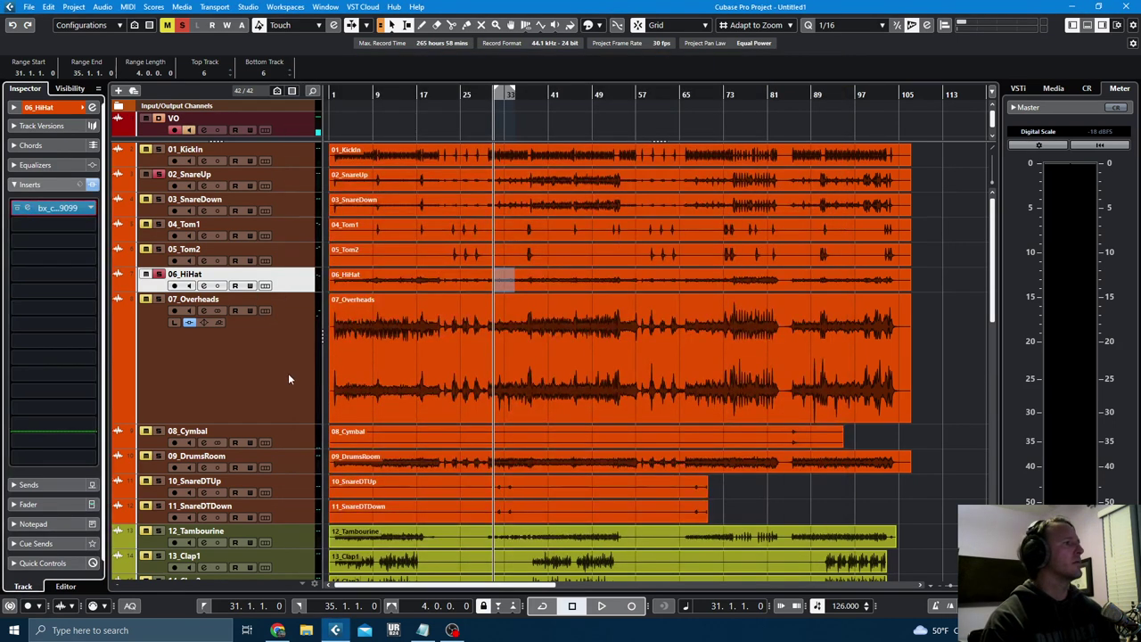
# - Clear the existing solos, solo all drum tracks from 01_KickIn through 11_SnareDTDown, and play them from bar 31
pyautogui.click(789, 433)
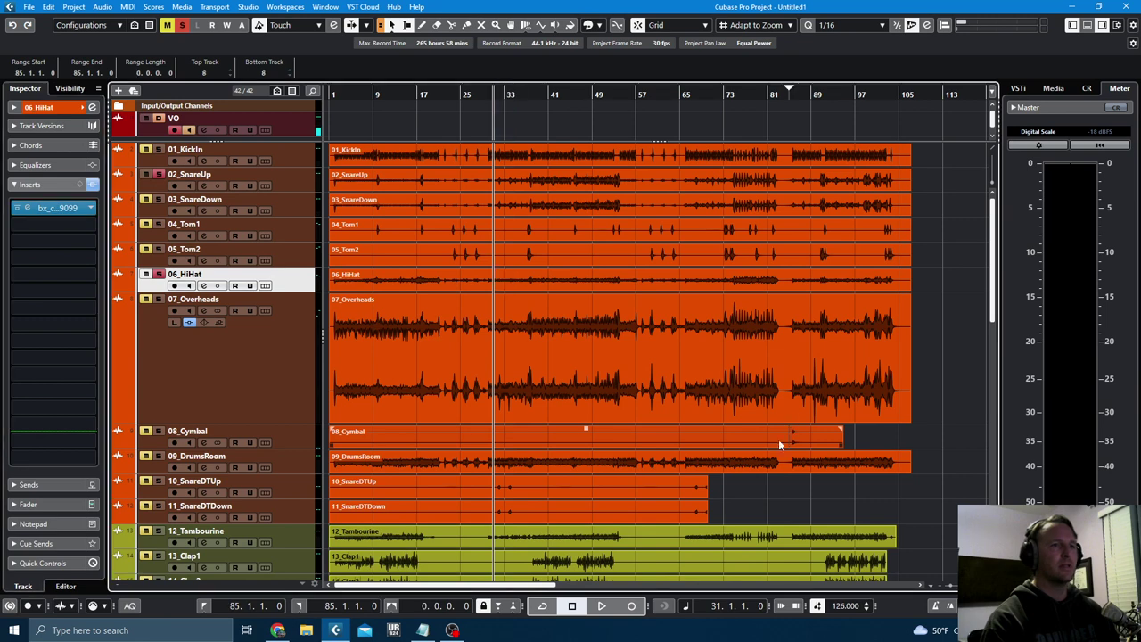
pyautogui.click(159, 174)
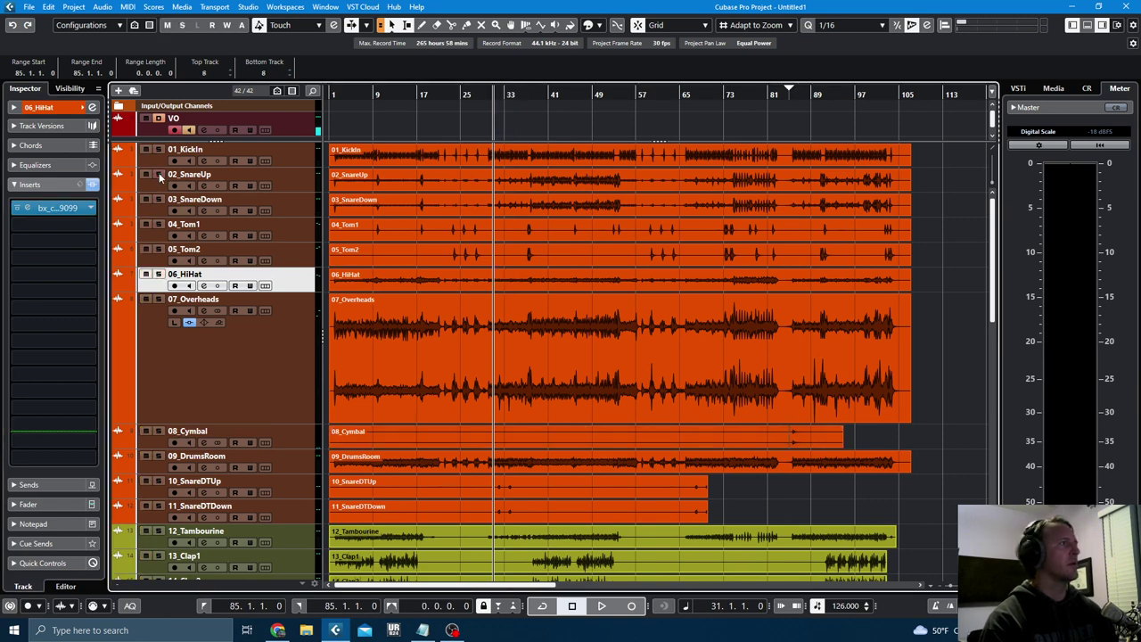
pyautogui.click(292, 517)
pyautogui.keyDown('shift'); pyautogui.click(294, 160); pyautogui.keyUp('shift')
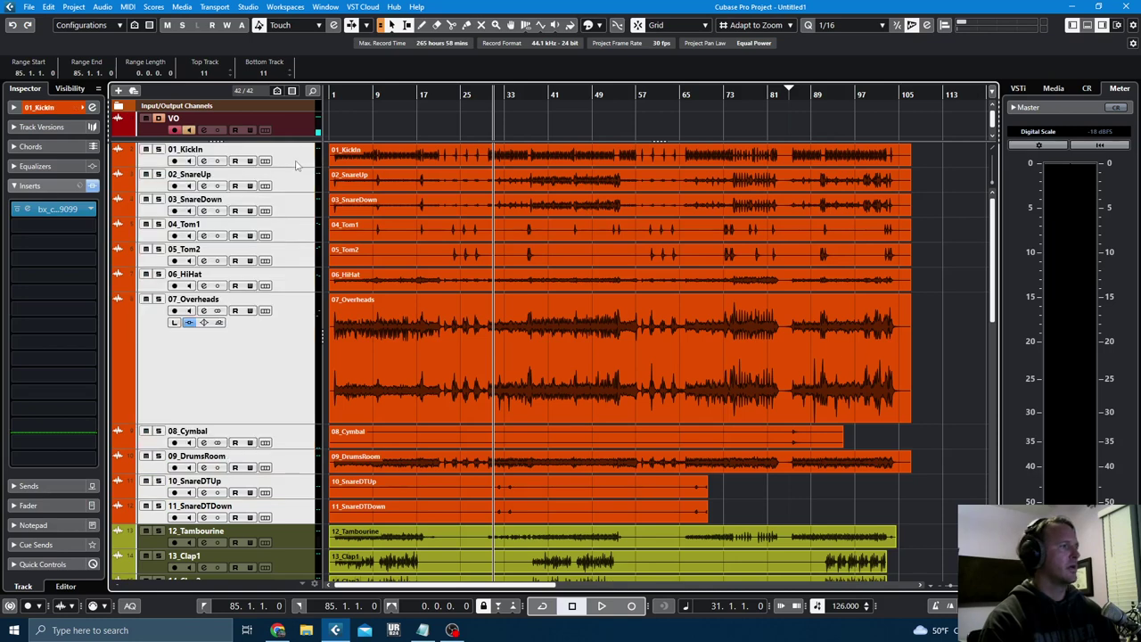
pyautogui.click(159, 150)
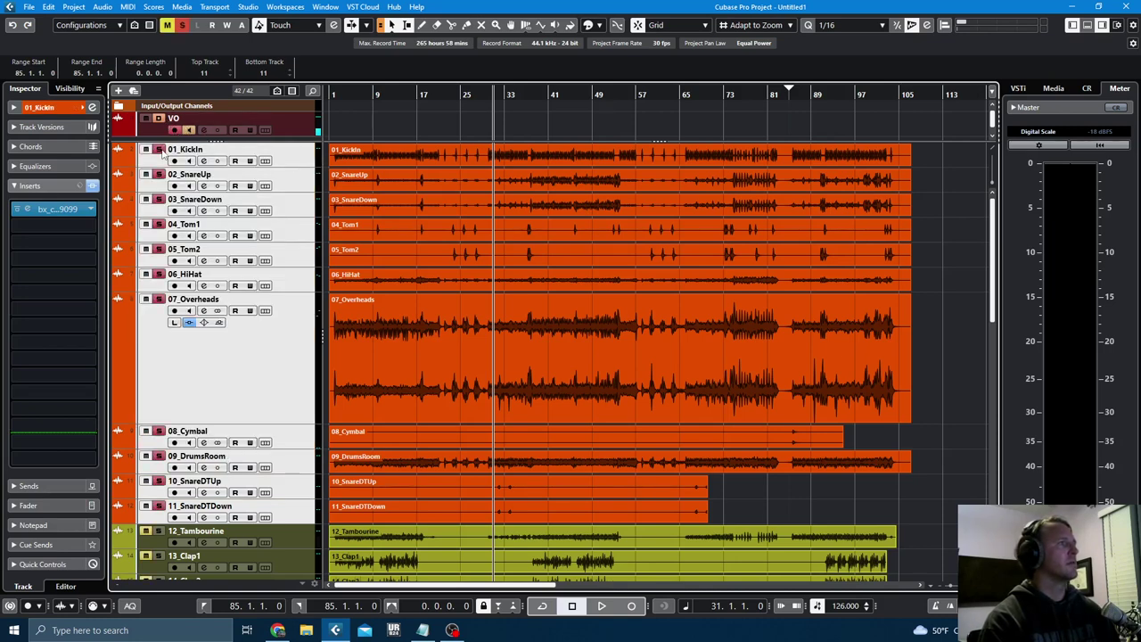
pyautogui.press('space')
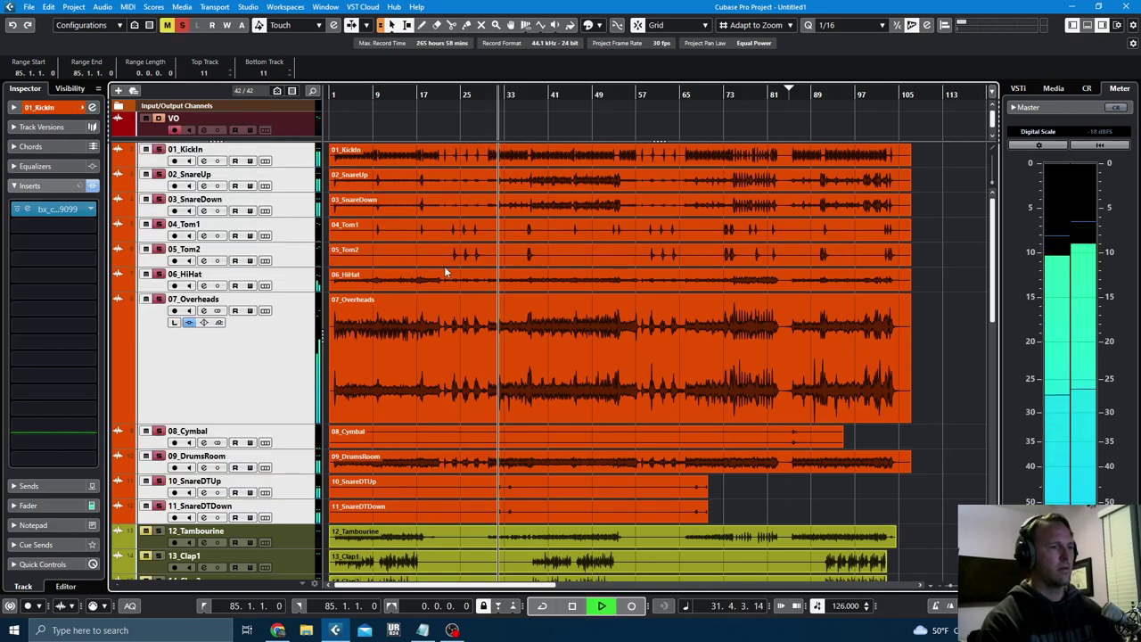
# - Lower the mixer levels of 07_Overheads to about -4.76 dB, 03_SnareDown to about -5.55 dB and 09_DrumsRoom to about -11.7 dB
pyautogui.press('F3')
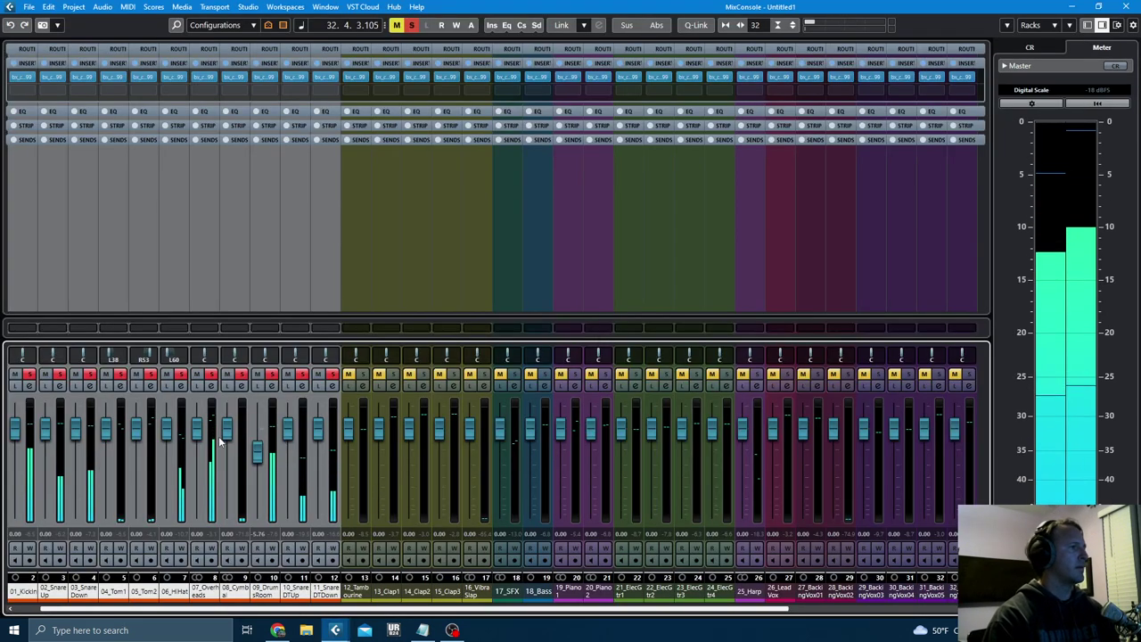
pyautogui.moveTo(195, 431); pyautogui.dragTo(189, 453)
pyautogui.moveTo(78, 434); pyautogui.dragTo(78, 455)
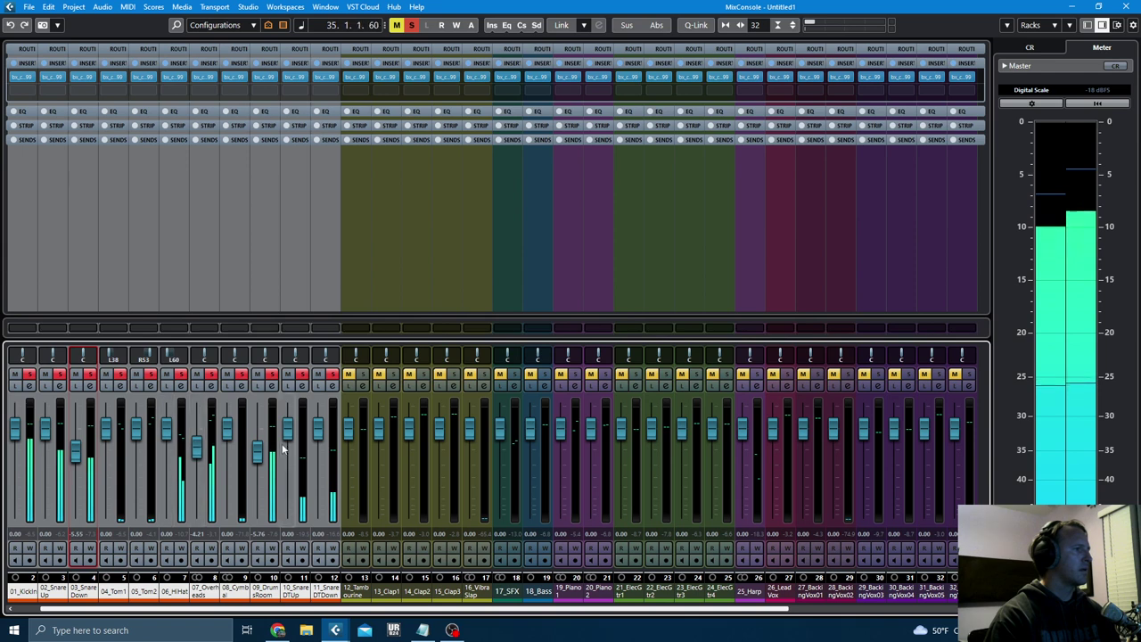
pyautogui.moveTo(256, 453); pyautogui.dragTo(197, 450)
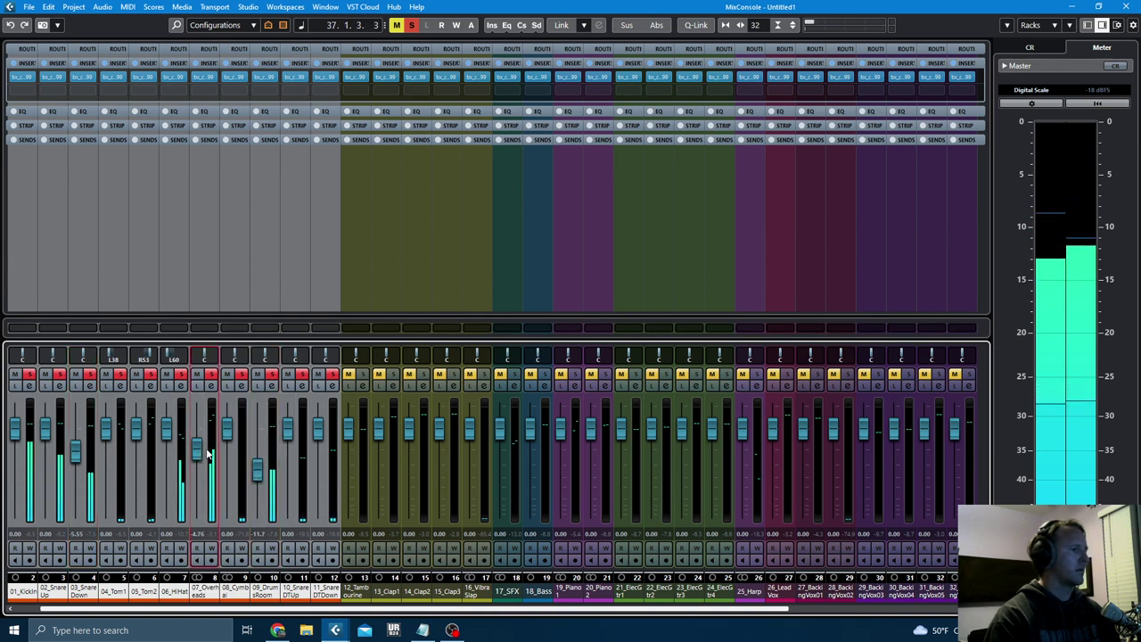
# - Select the 04_Tom1 and 05_Tom2 channels together and lower both to about -4.58 dB
pyautogui.click(148, 591)
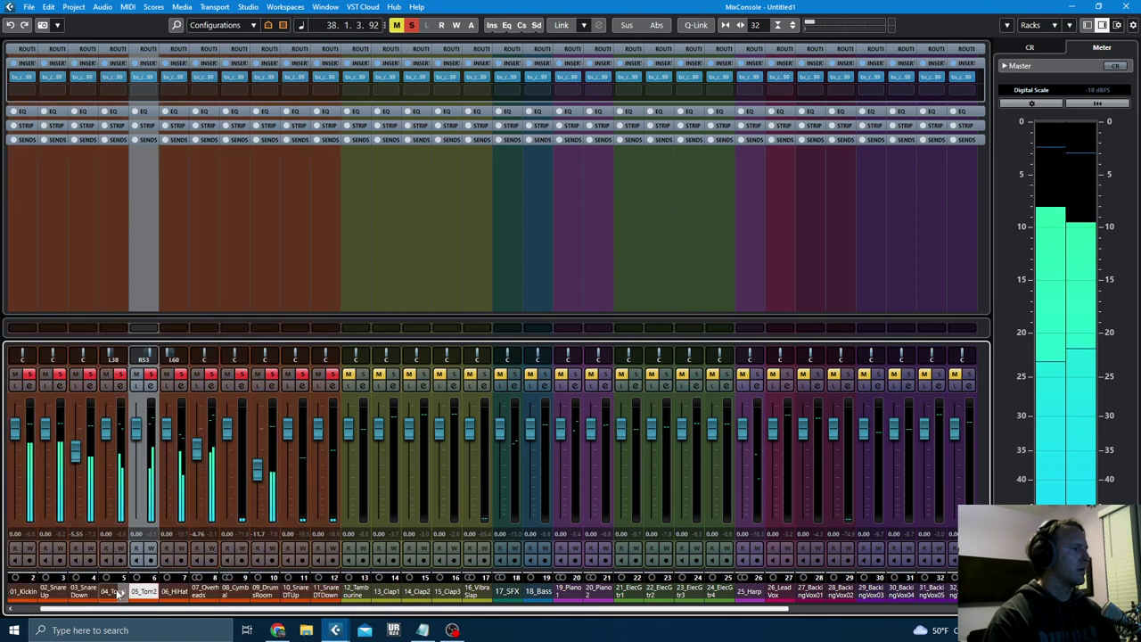
pyautogui.keyDown('shift'); pyautogui.click(119, 591); pyautogui.keyUp('shift')
pyautogui.moveTo(138, 434); pyautogui.dragTo(135, 443)
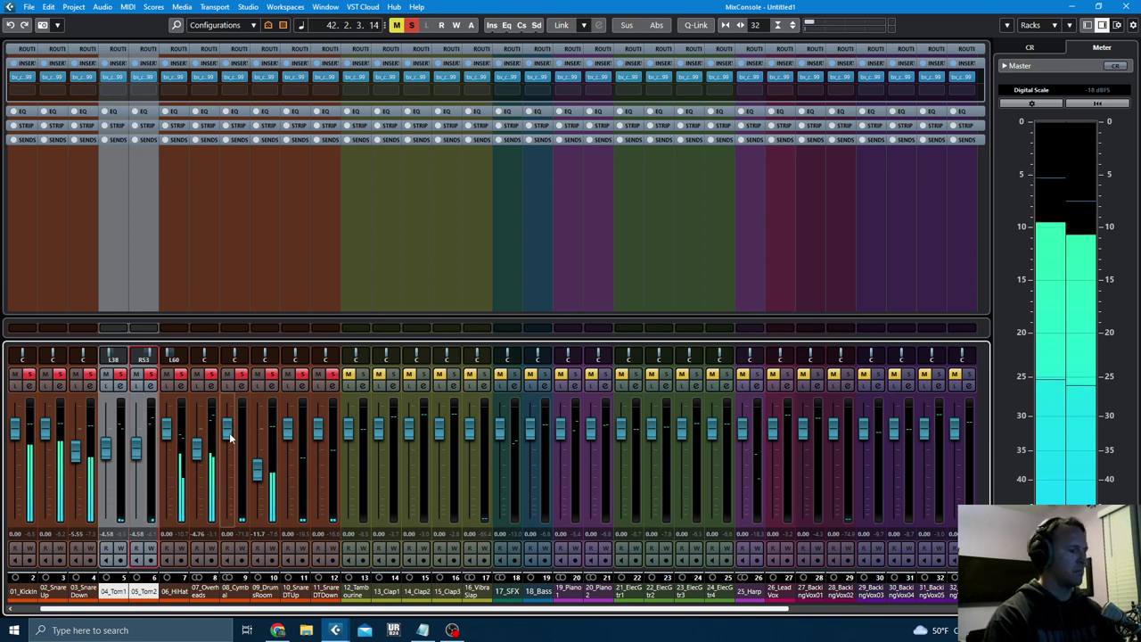
# - Play the drums from bar 85 in the project view and lower 08_Cymbal's level to about -7.84 dB
pyautogui.press('F3')
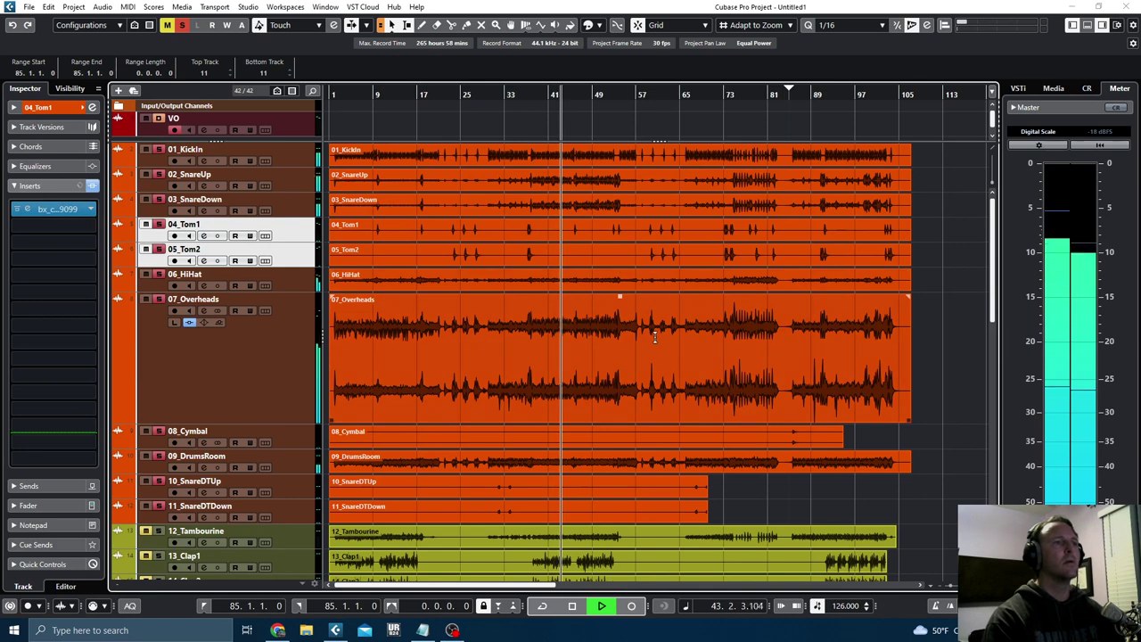
pyautogui.scroll(-2, 652, 378)
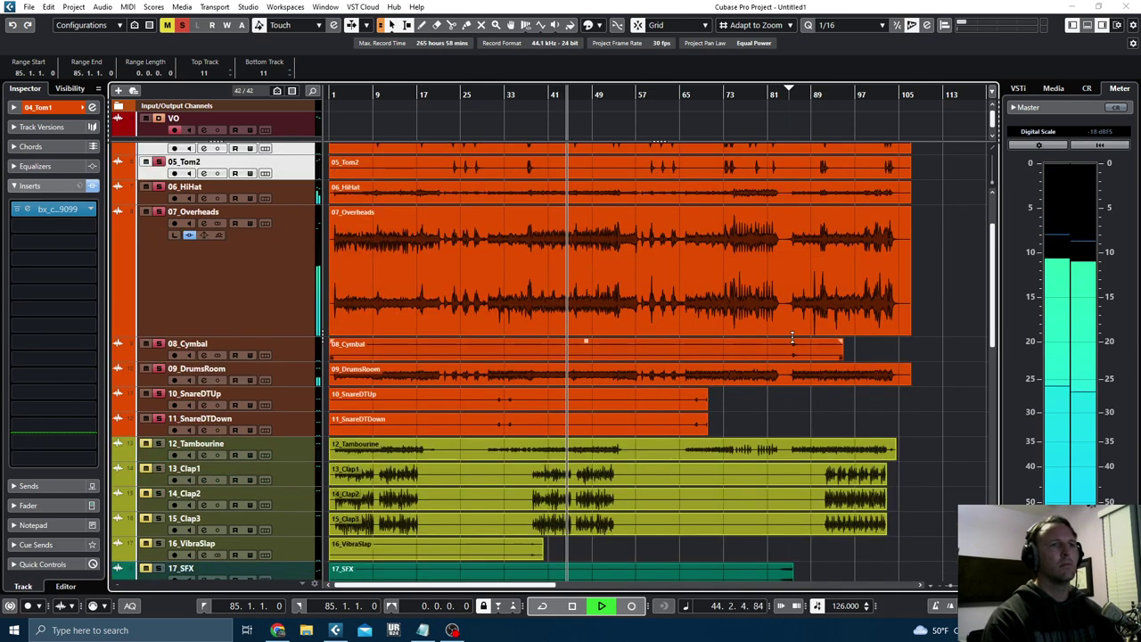
pyautogui.click(792, 94)
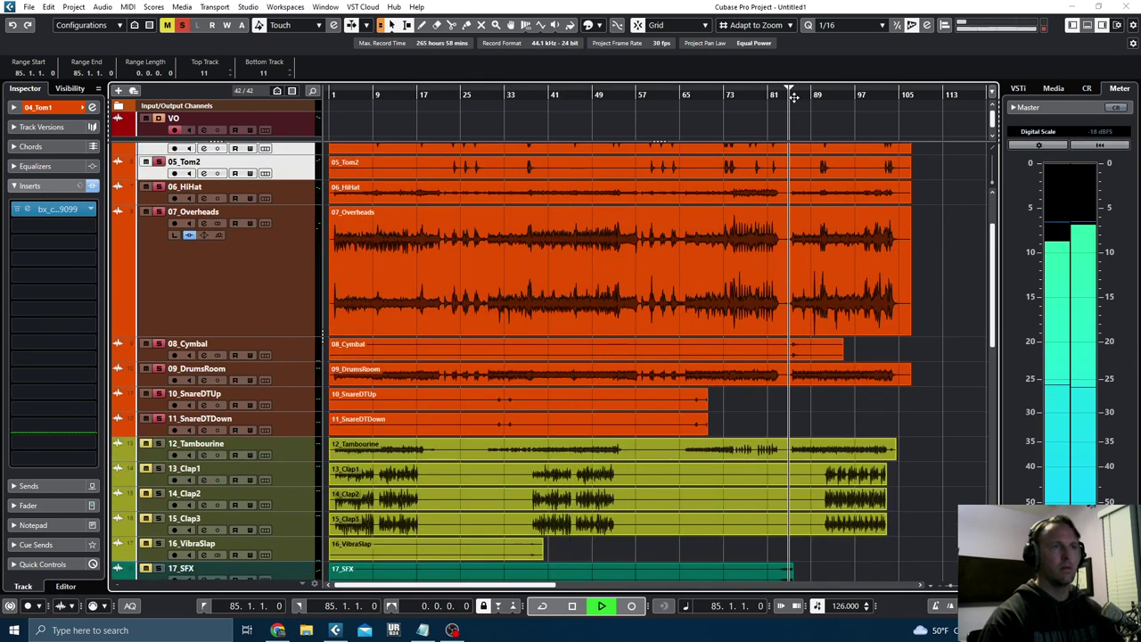
pyautogui.click(300, 348)
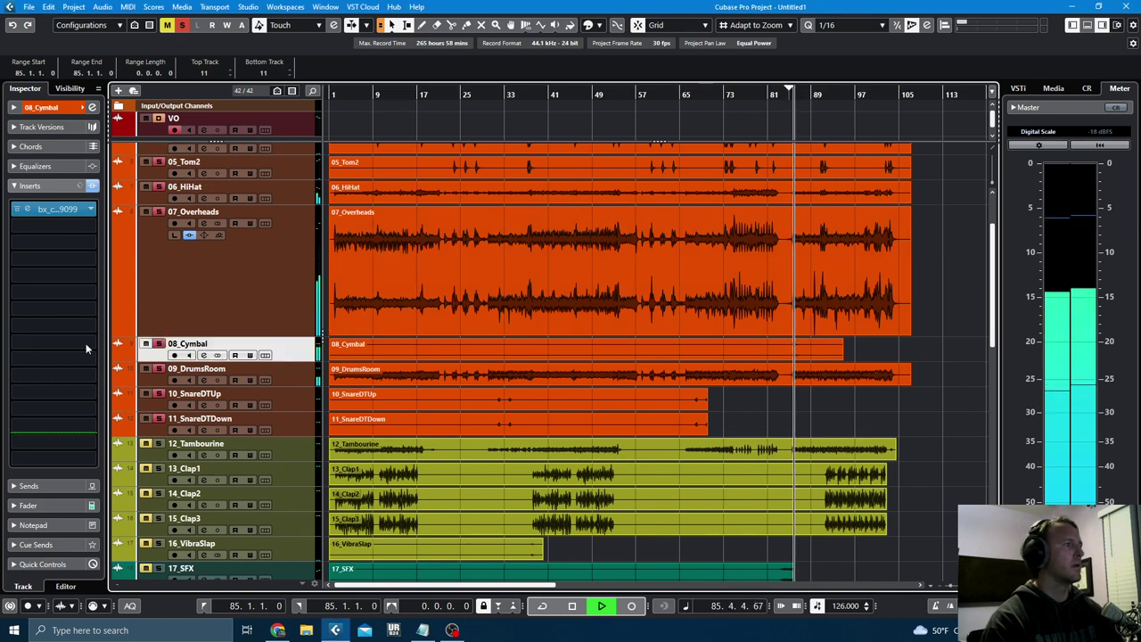
pyautogui.click(59, 502)
pyautogui.moveTo(33, 318); pyautogui.dragTo(33, 354)
pyautogui.press('space')
pyautogui.press('space')
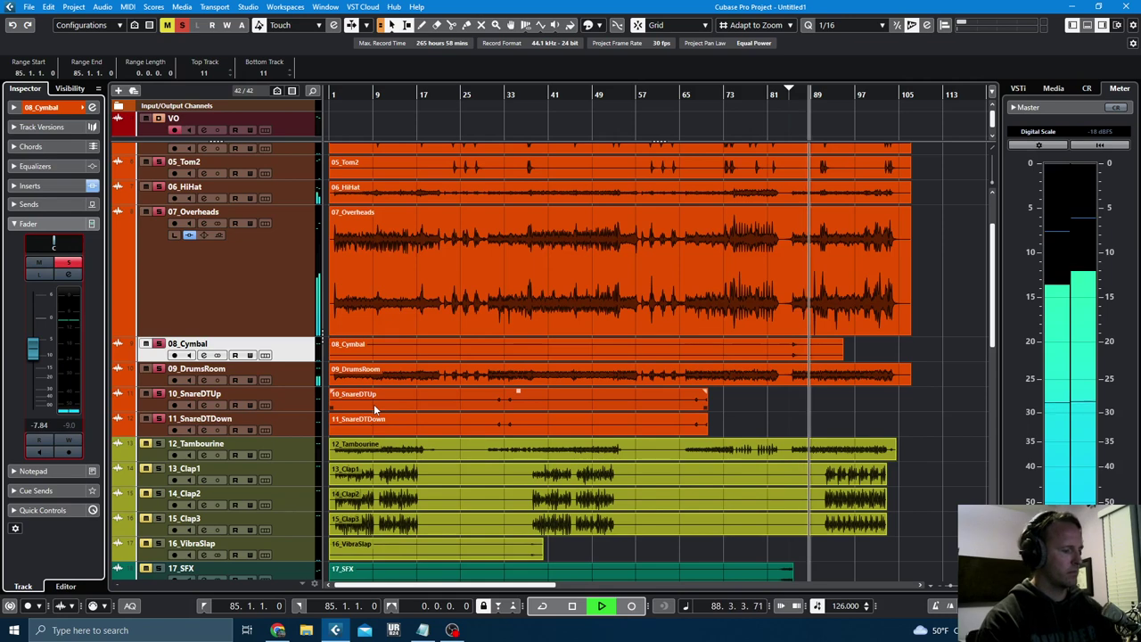
# - Stop playback and save the project as SimpleMachine Mix in the Simplemachine_Unbroken_Full folder
pyautogui.press('space')
pyautogui.hotkey('ctrl', 'shift', 's')
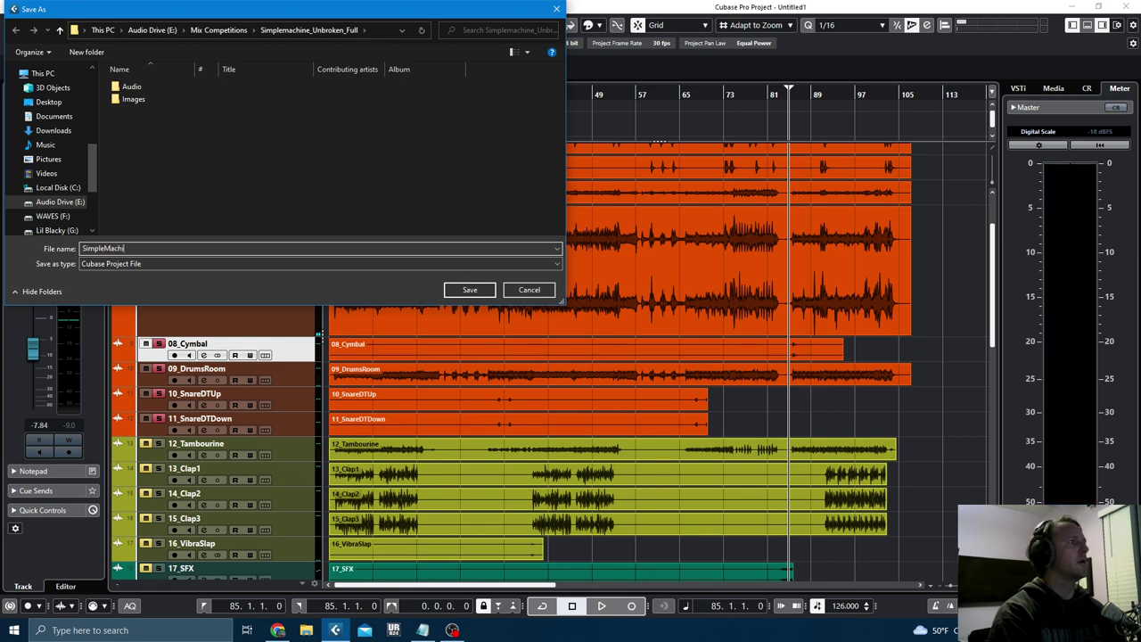
pyautogui.press('Return')
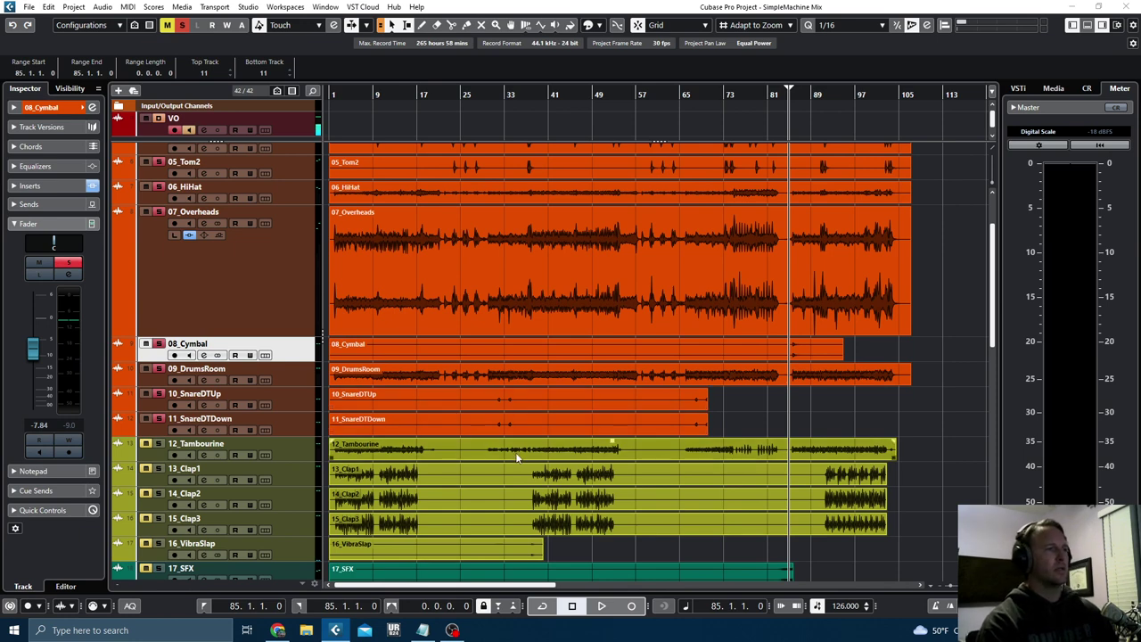
# - Look over the arrangement from the drum tracks down to the backing vocals
pyautogui.scroll(-3, 714, 470)
pyautogui.scroll(6, 714, 471)
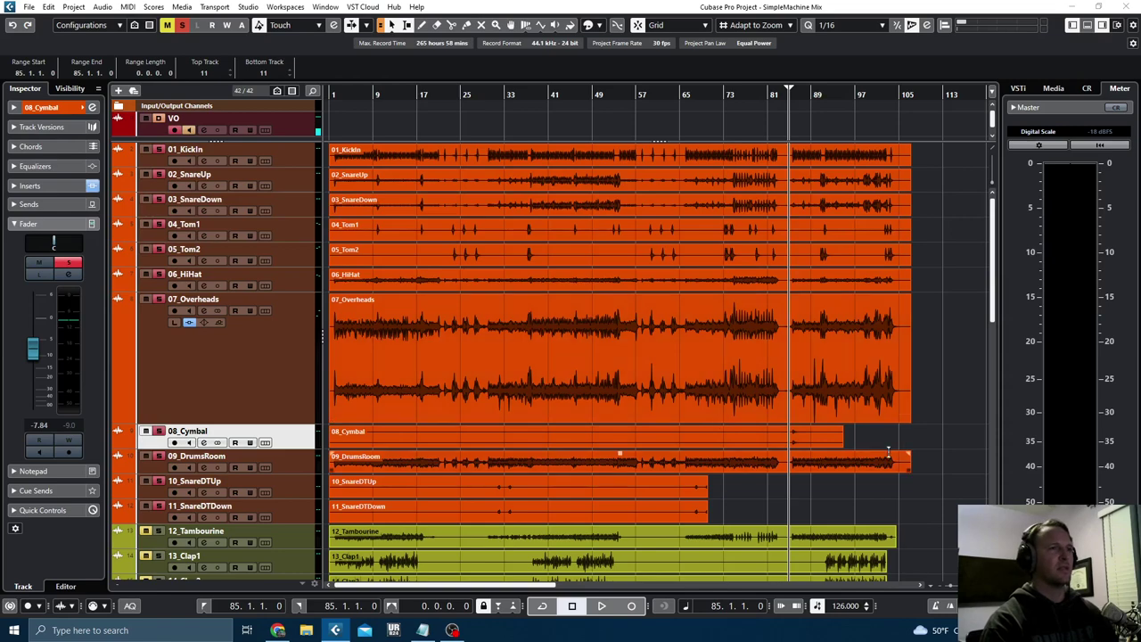
pyautogui.scroll(-6, 891, 456)
pyautogui.scroll(6, 900, 458)
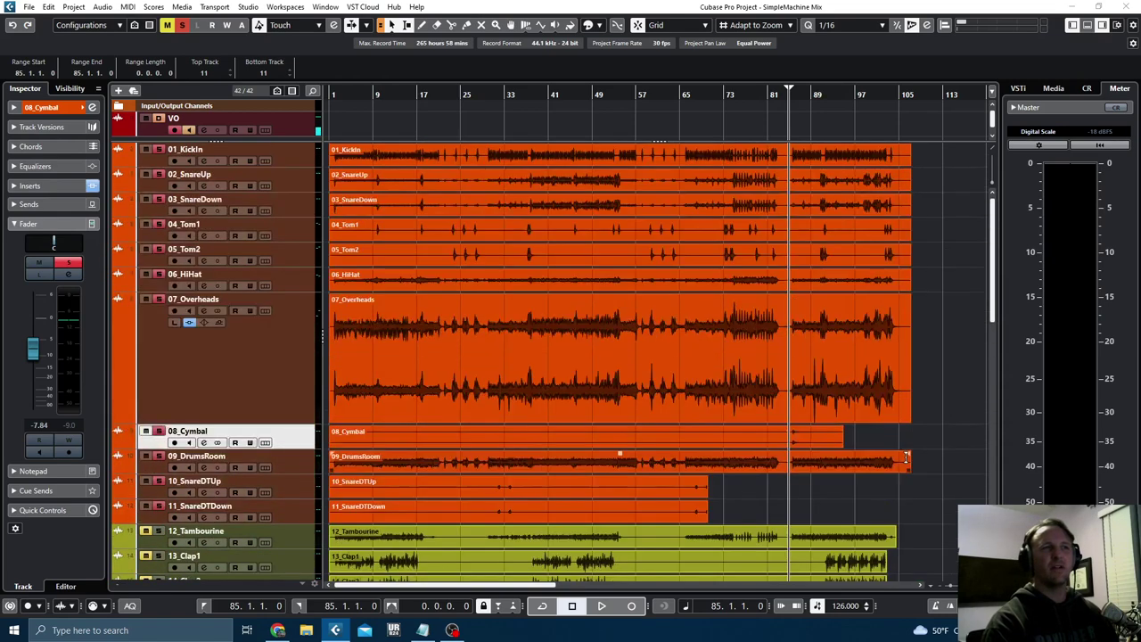
pyautogui.scroll(-3, 907, 460)
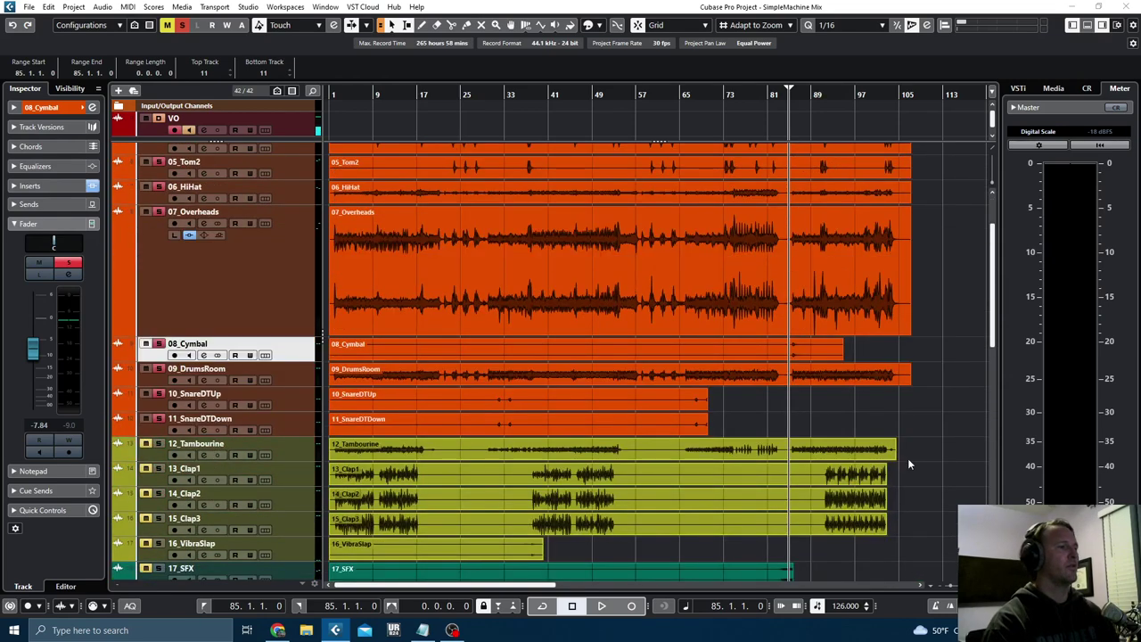
pyautogui.scroll(-12, 900, 455)
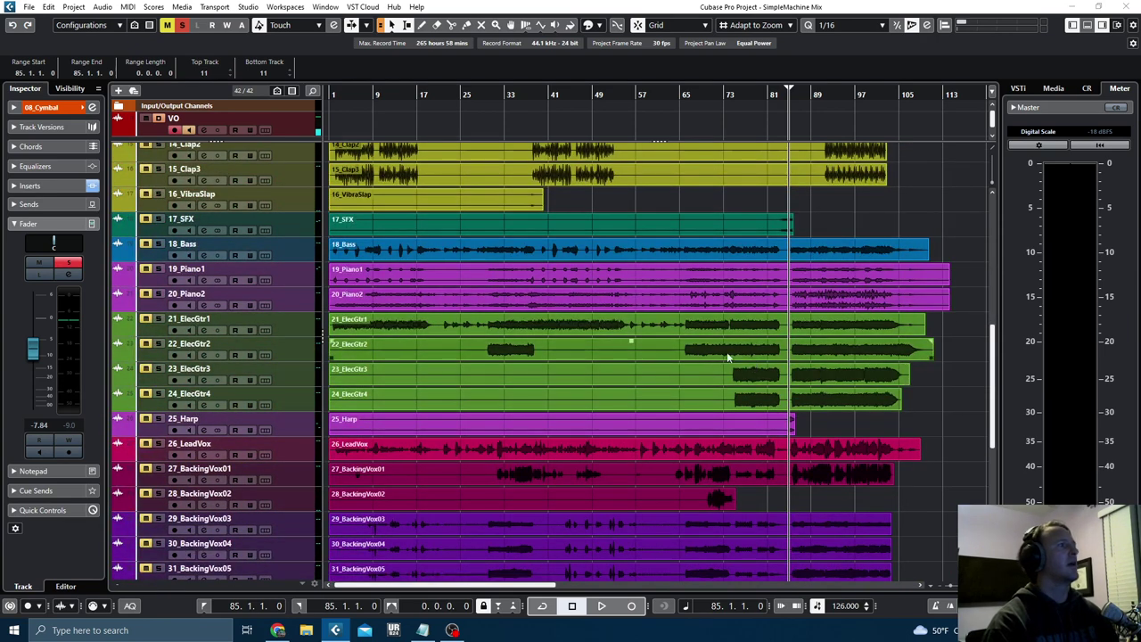
pyautogui.scroll(6, 687, 322)
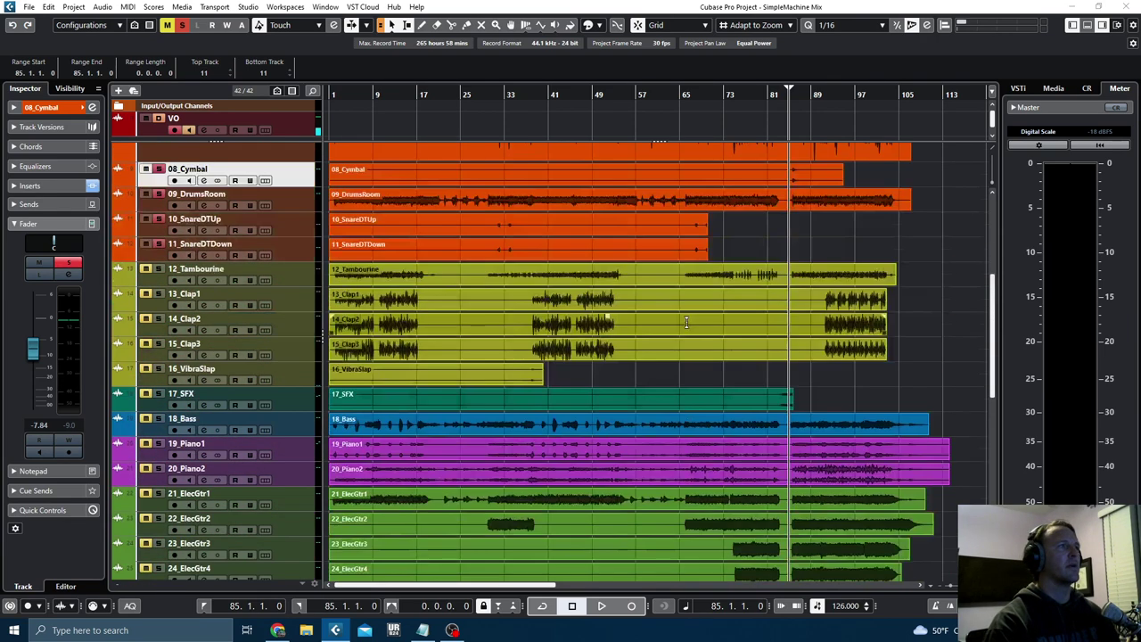
# - Solo 12_Tambourine through 16_VibraSlap along with the drums and loop playback from bar 38 to bar 53
pyautogui.scroll(3, 686, 322)
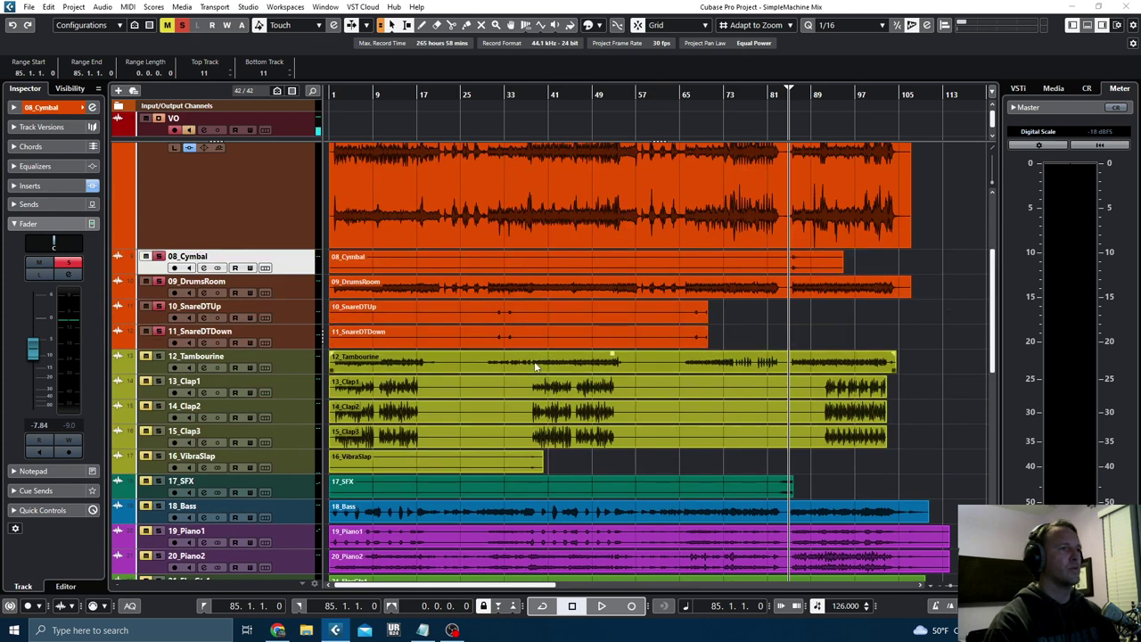
pyautogui.moveTo(531, 358); pyautogui.dragTo(611, 434)
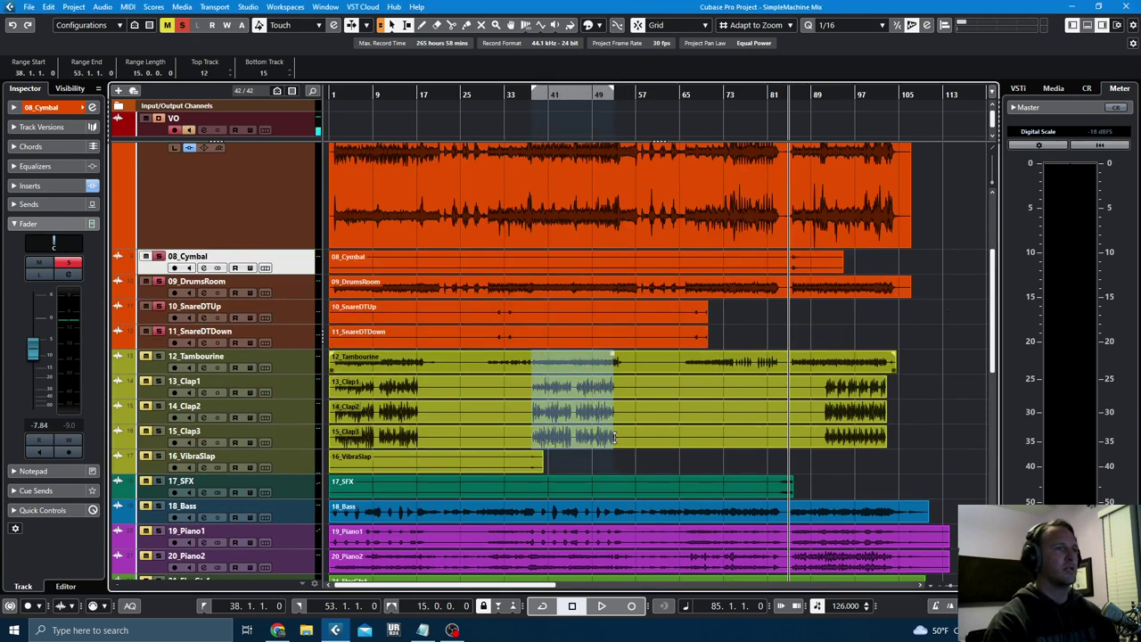
pyautogui.click(282, 357)
pyautogui.keyDown('shift'); pyautogui.click(303, 458); pyautogui.keyUp('shift')
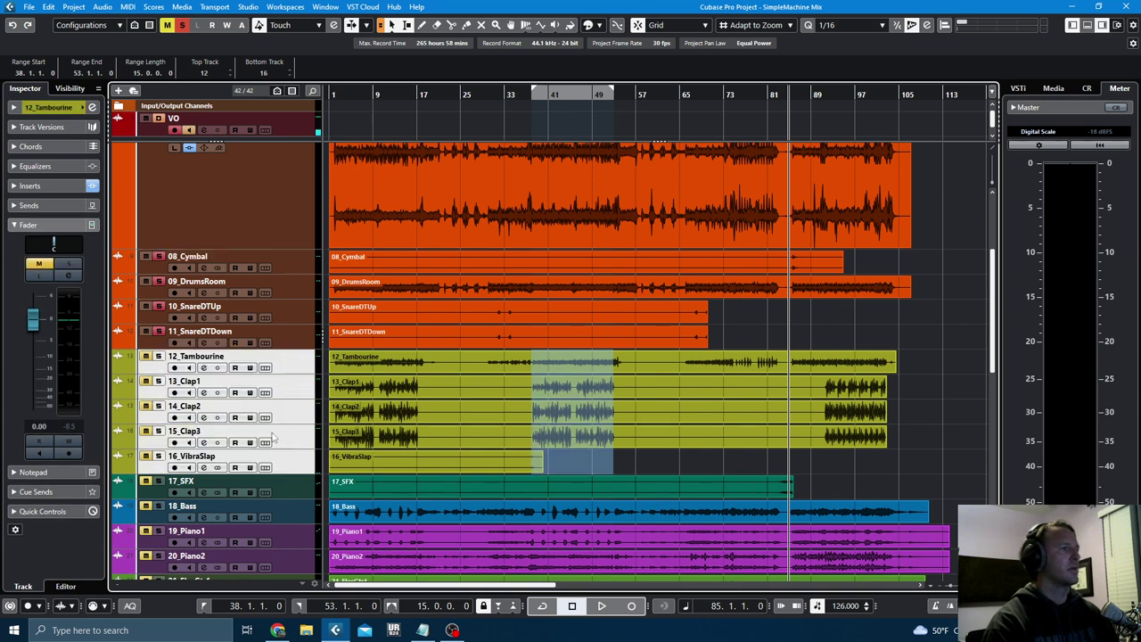
pyautogui.click(159, 431)
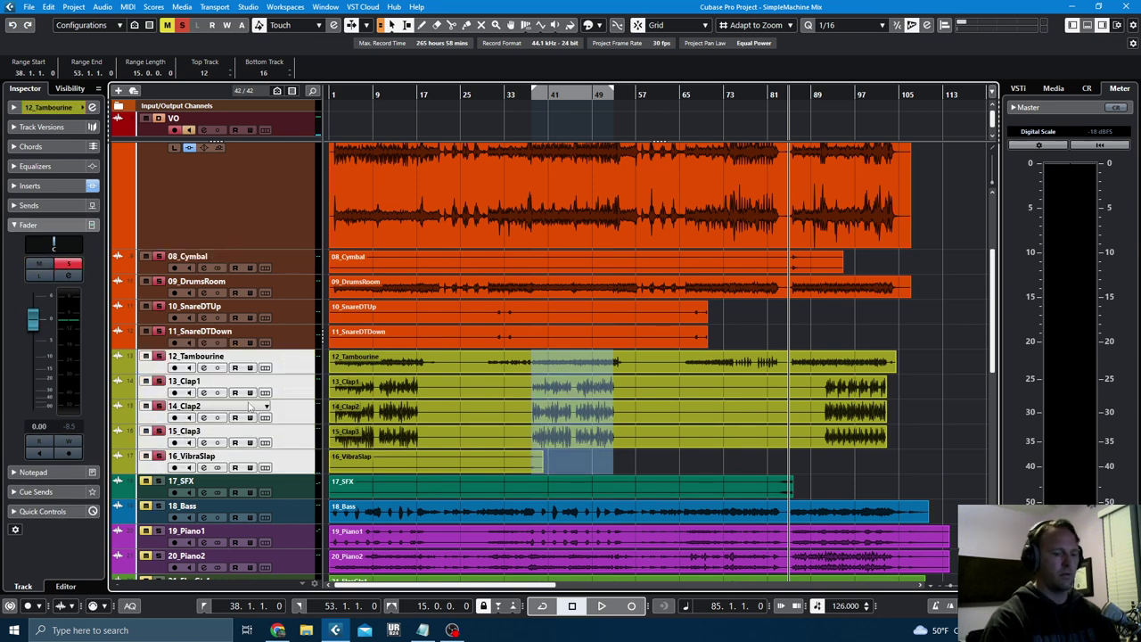
pyautogui.hotkey('shift', 'g')
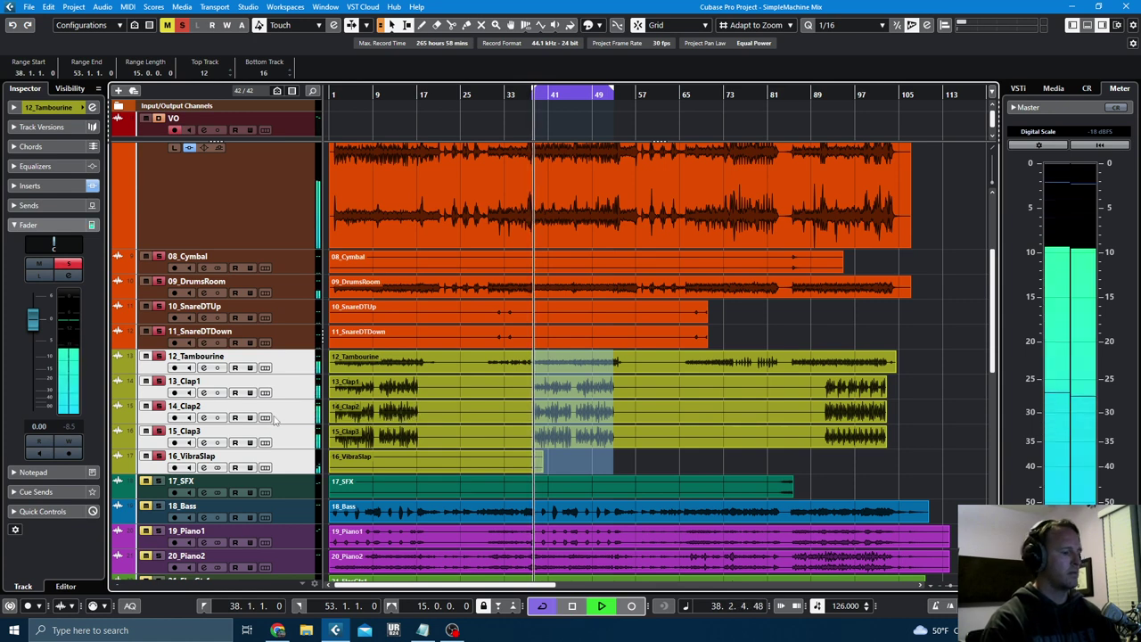
# - Pan 12_Tambourine to R50 in the mixer and lower its level to about -2.90 dB
pyautogui.press('F3')
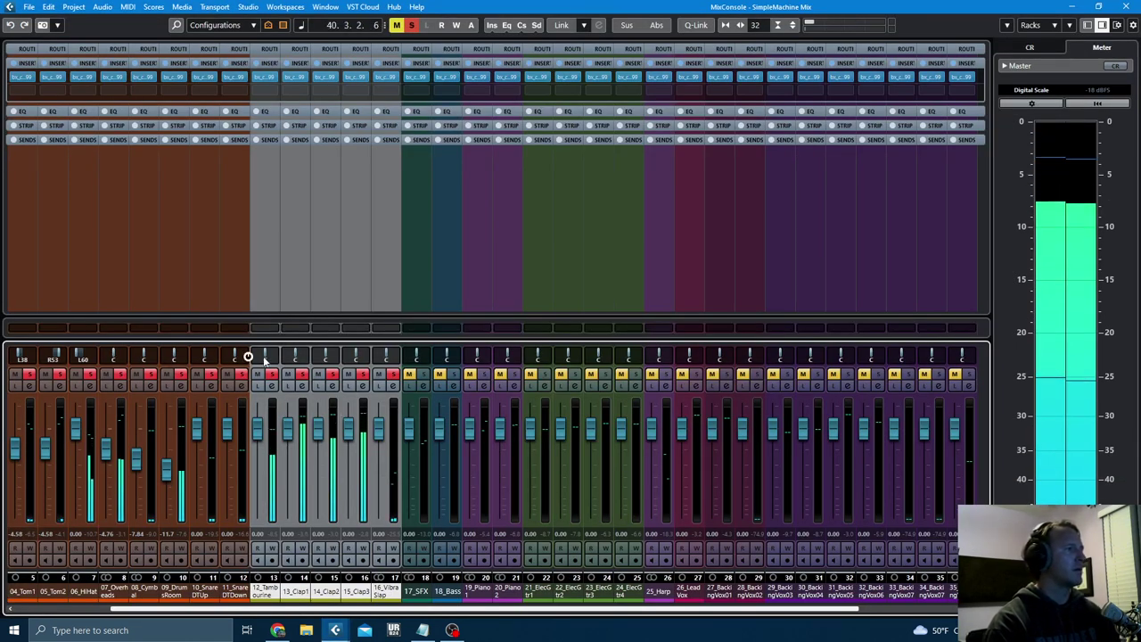
pyautogui.moveTo(265, 355); pyautogui.dragTo(273, 355)
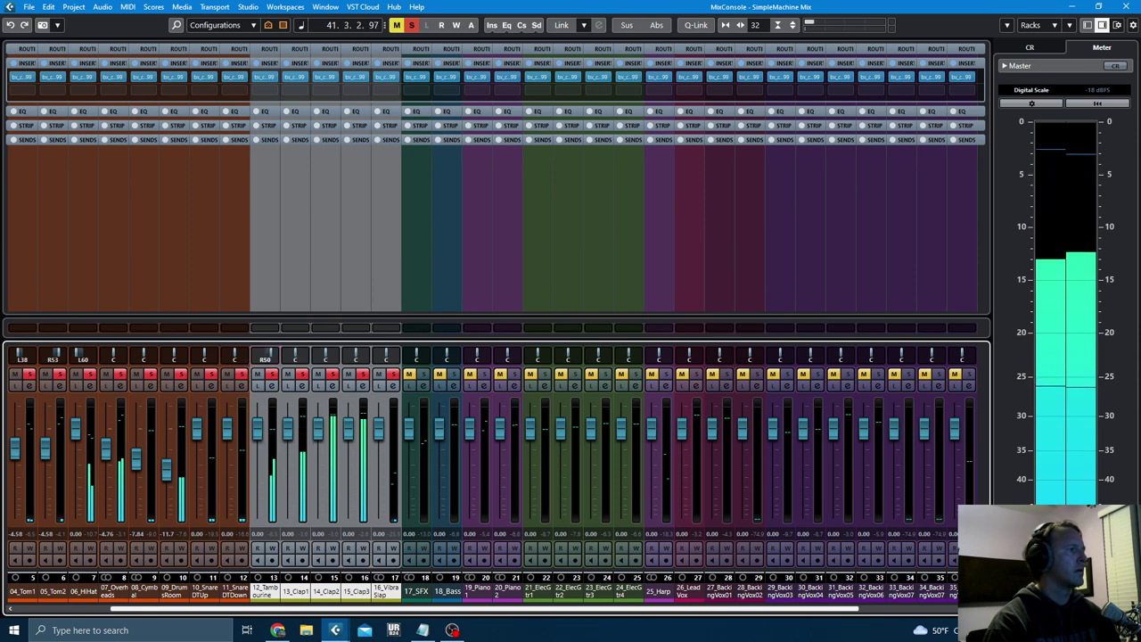
pyautogui.moveTo(257, 427); pyautogui.dragTo(258, 442)
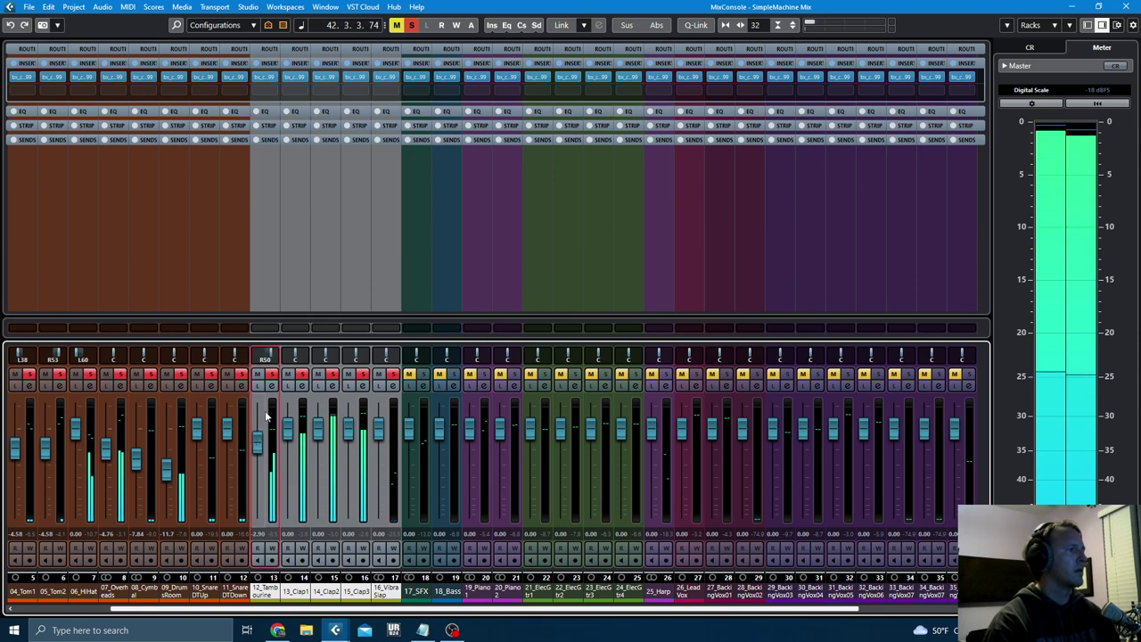
# - Pan 13_Clap1 hard left and 14_Clap2 hard right, and lower the three claps to about -2.03, -3.53 and -1.63 dB
pyautogui.moveTo(295, 354); pyautogui.dragTo(340, 355)
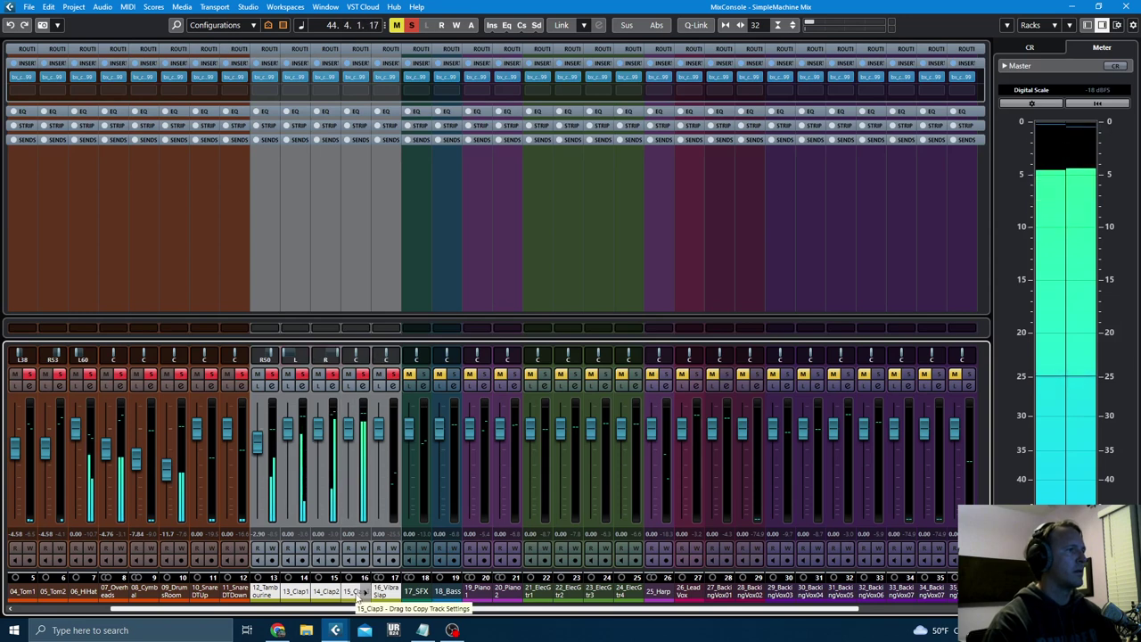
pyautogui.click(294, 591)
pyautogui.keyDown('shift'); pyautogui.click(354, 591); pyautogui.keyUp('shift')
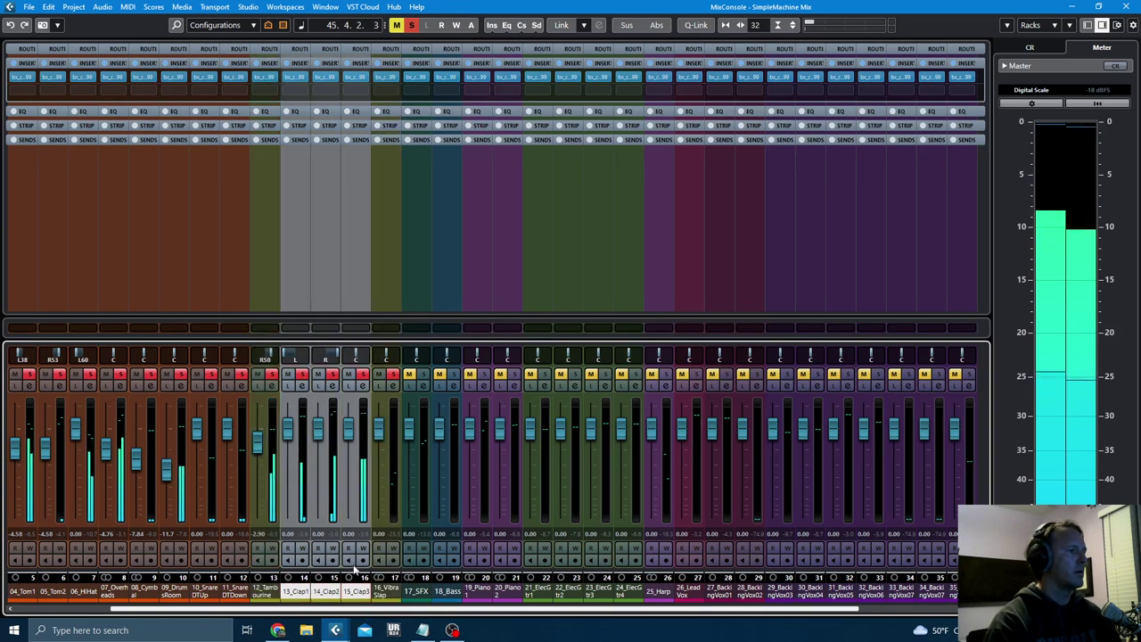
pyautogui.moveTo(349, 428); pyautogui.dragTo(348, 440)
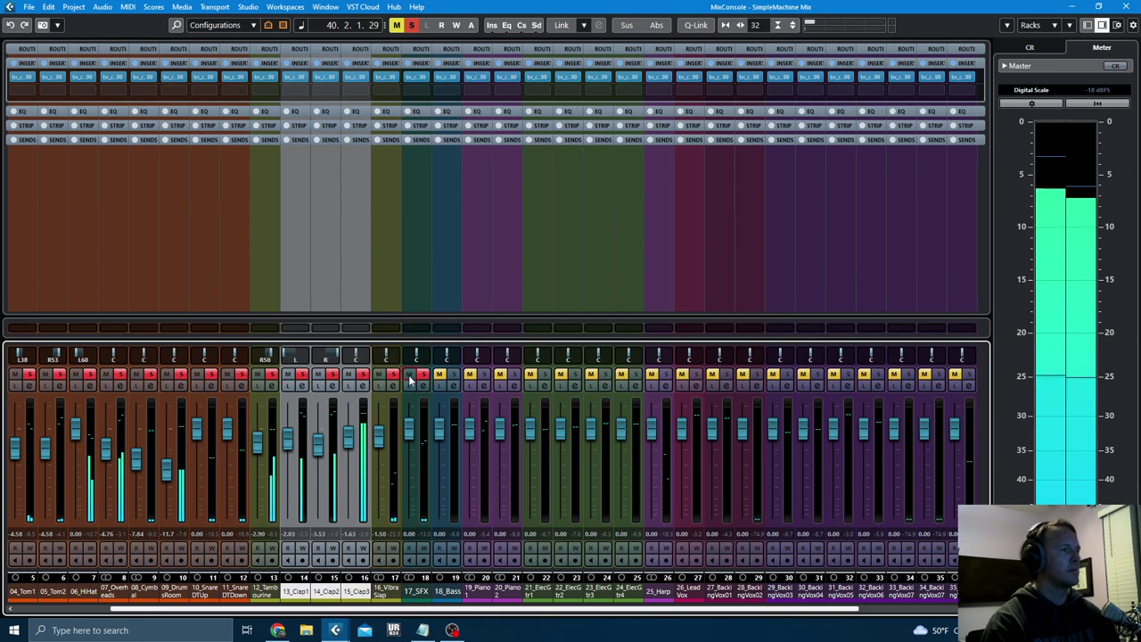
# - Loop the 12_Tambourine part from bar 30 to bar 40, set its level to about -2.46 dB, and stop playback
pyautogui.press('F3')
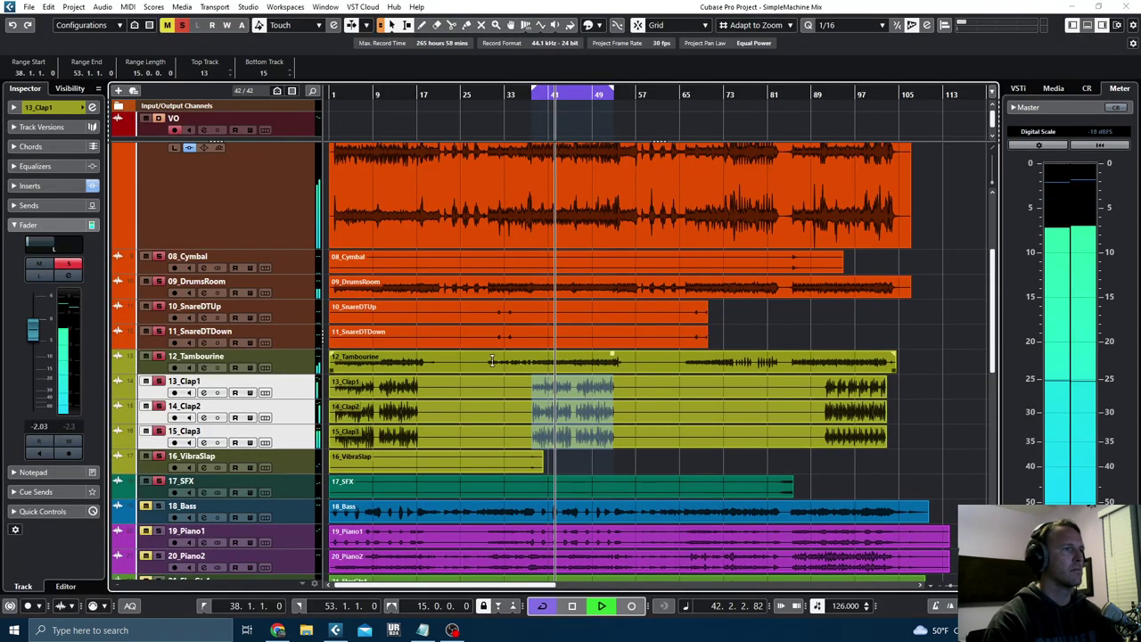
pyautogui.moveTo(491, 360); pyautogui.dragTo(546, 372)
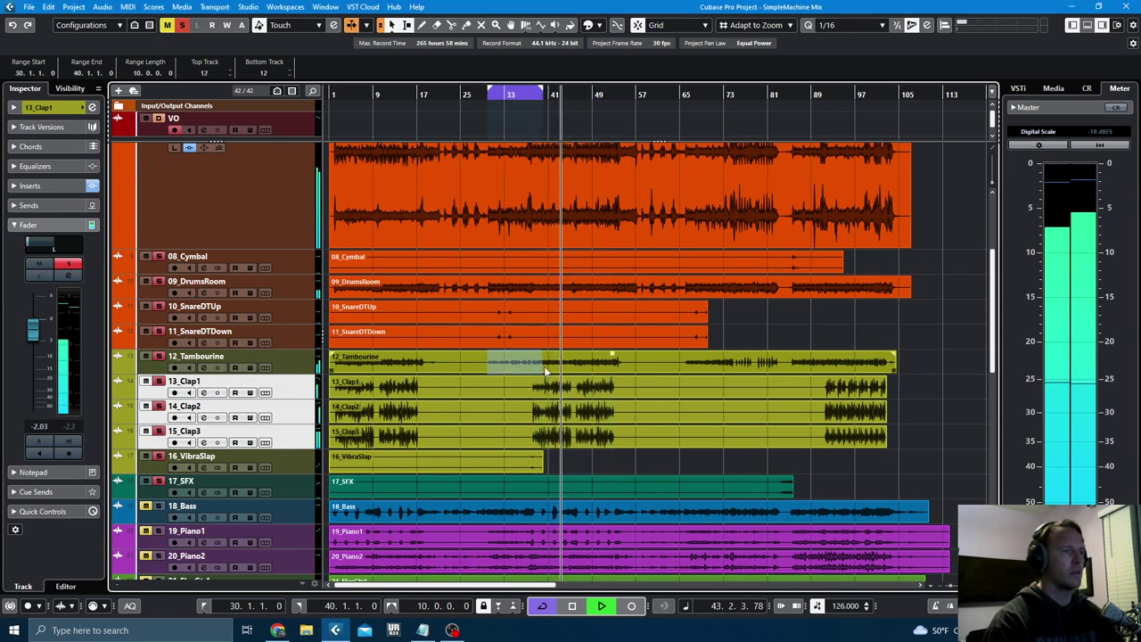
pyautogui.click(285, 367)
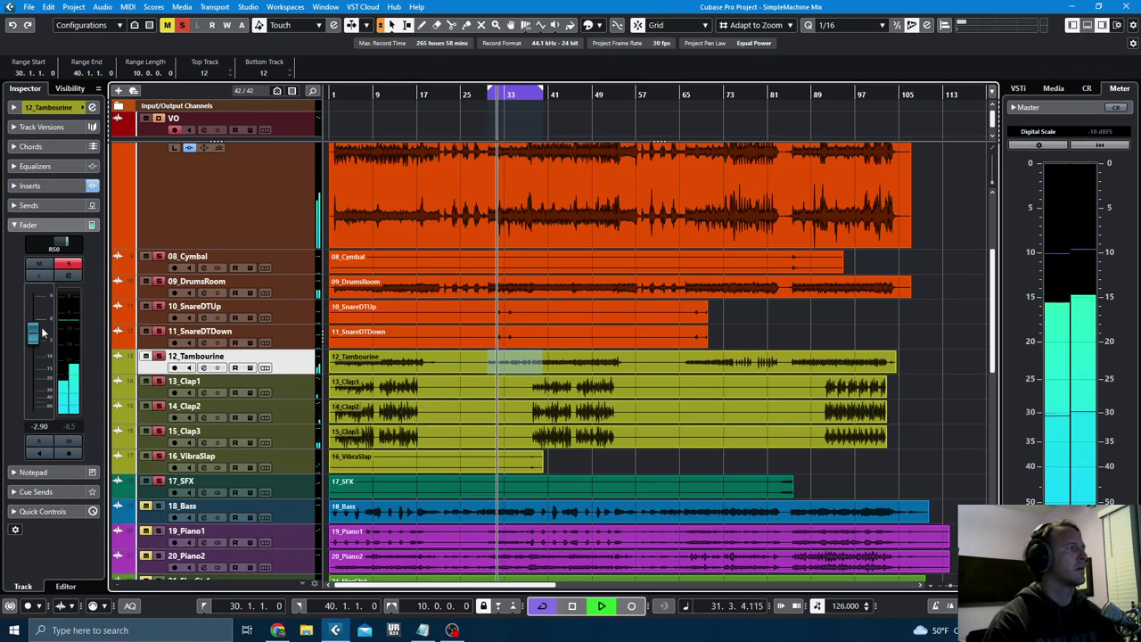
pyautogui.moveTo(34, 332); pyautogui.dragTo(33, 329)
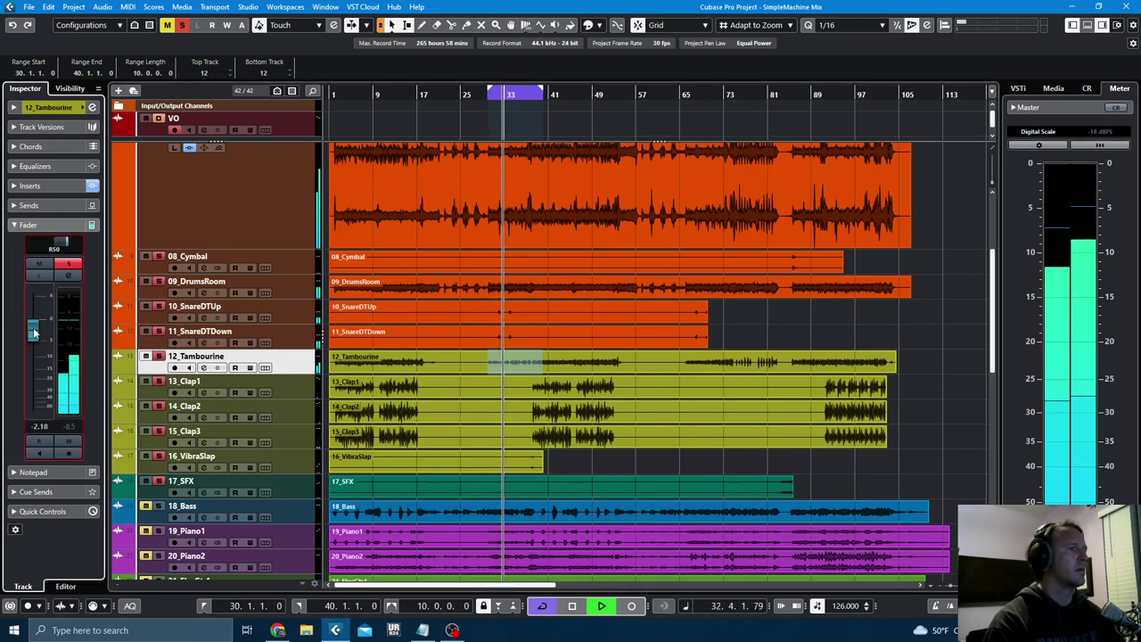
pyautogui.scroll(-1, 34, 332)
pyautogui.press('space')
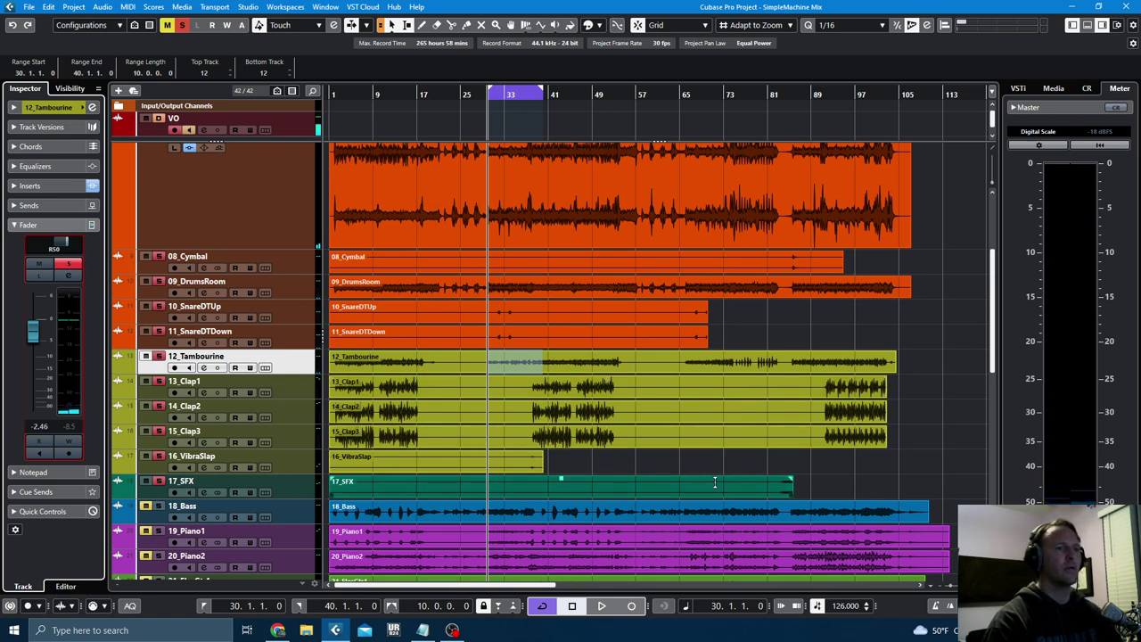
# - Play from bar 82 and lower 17_SFX to about -9.78 dB, stopping playback when done
pyautogui.click(772, 94)
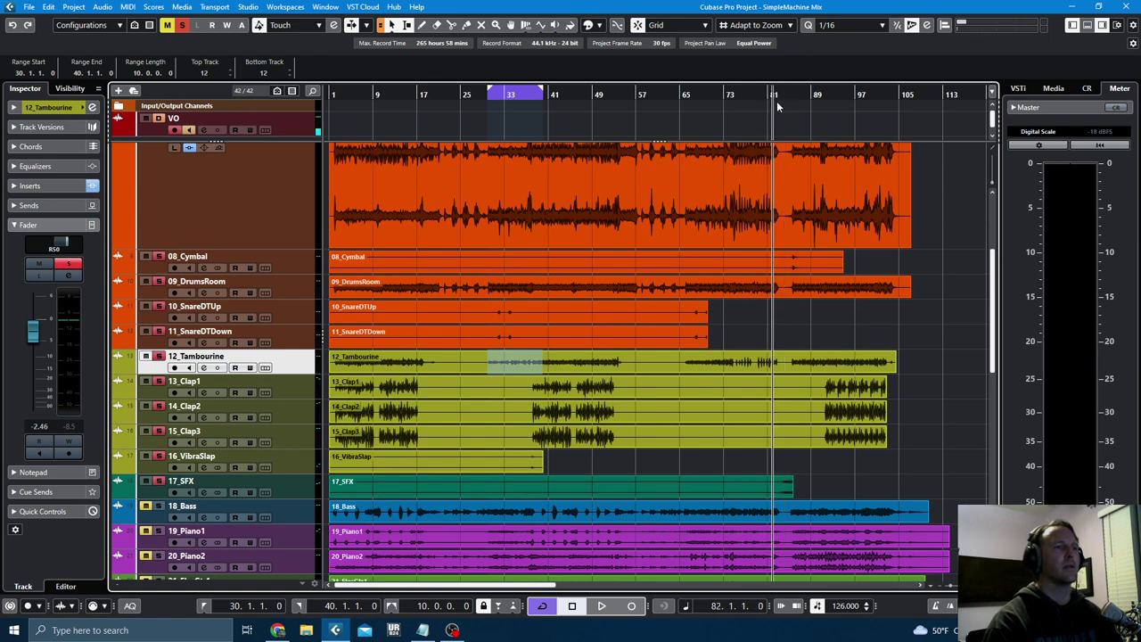
pyautogui.press('space')
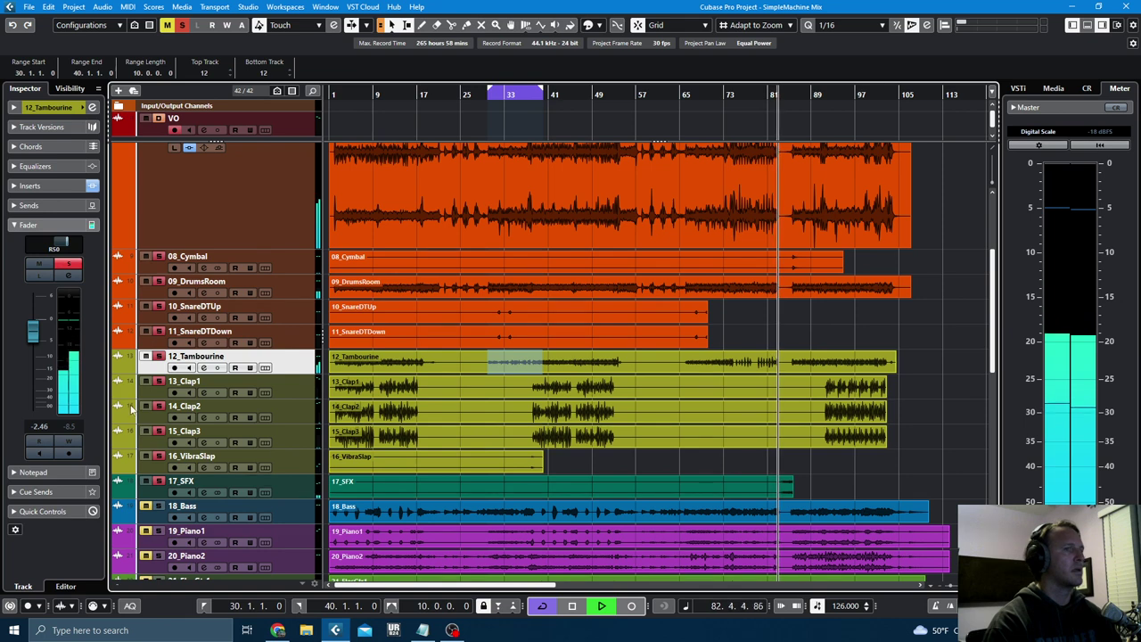
pyautogui.click(219, 483)
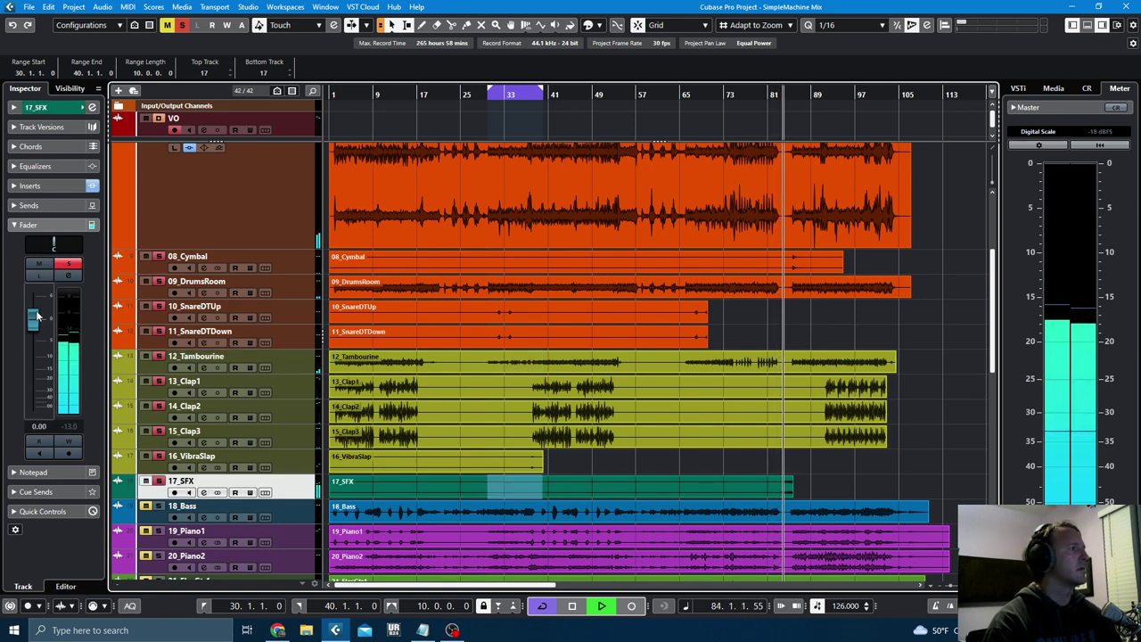
pyautogui.moveTo(36, 317); pyautogui.dragTo(36, 356)
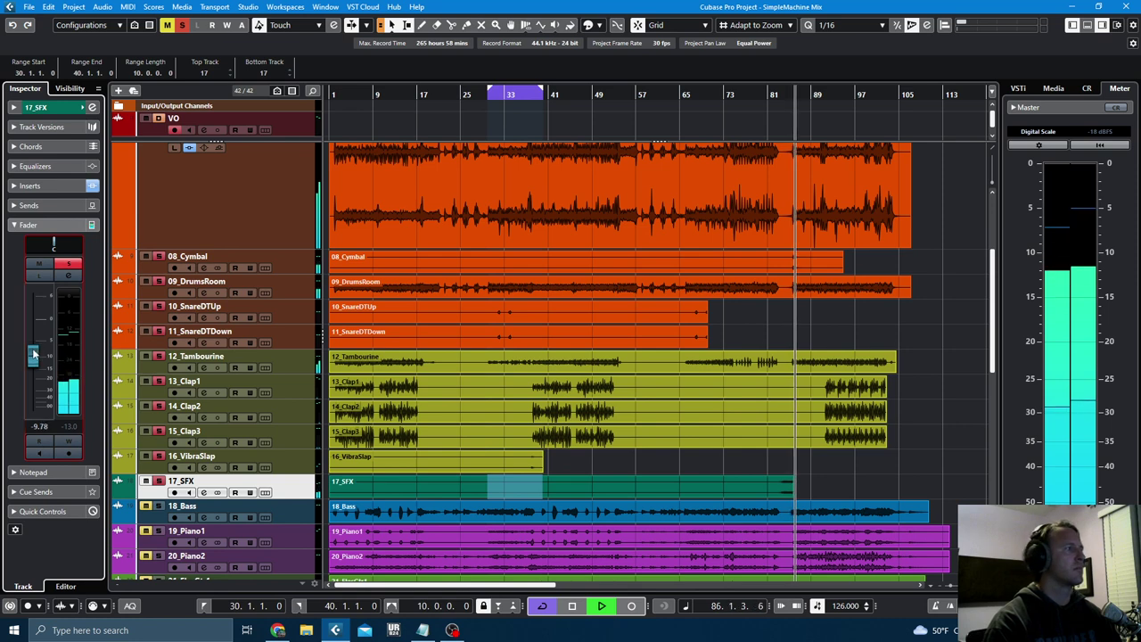
pyautogui.press('space')
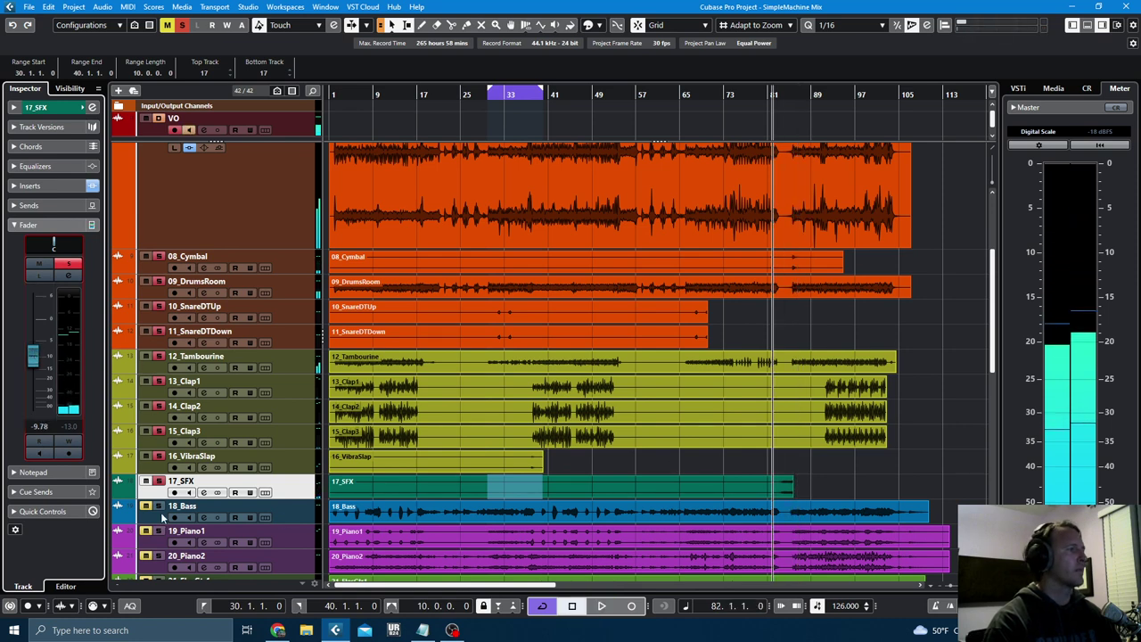
pyautogui.press('space')
pyautogui.press('space')
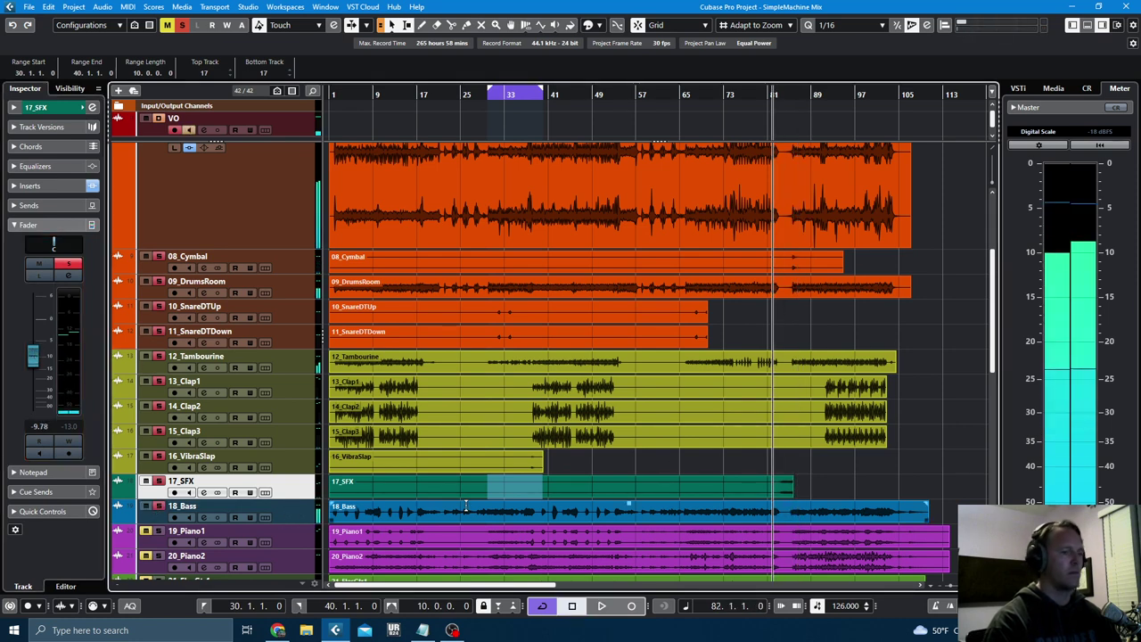
# - Loop playback from bar 30 to bar 83 and set the 18_Bass level to about 0.94 dB
pyautogui.press('KP_1')
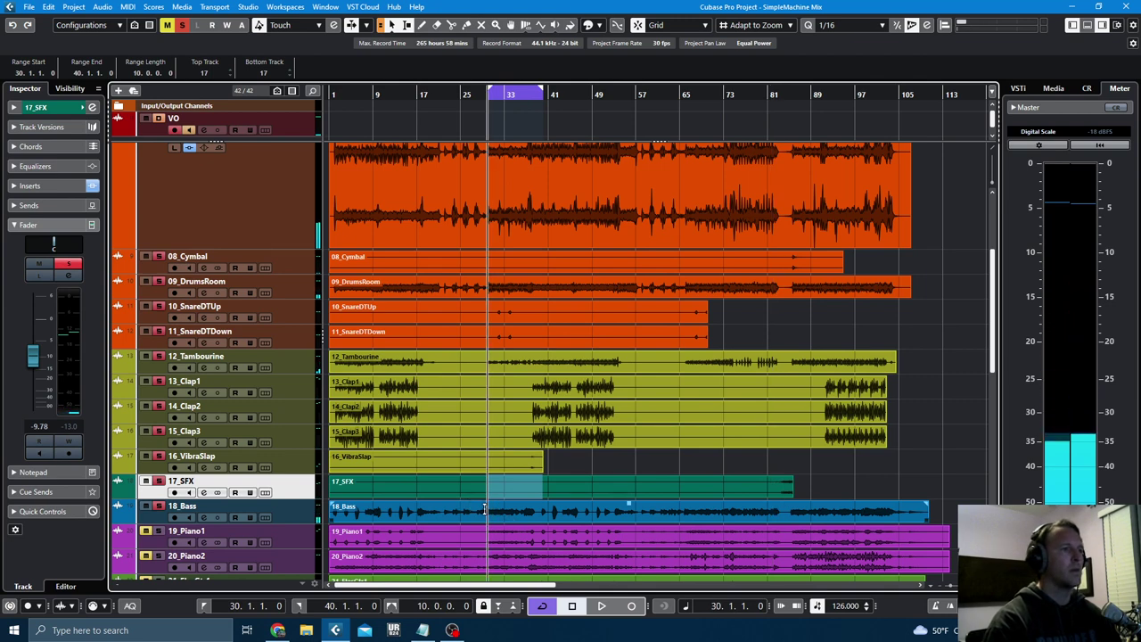
pyautogui.moveTo(484, 508); pyautogui.dragTo(789, 513)
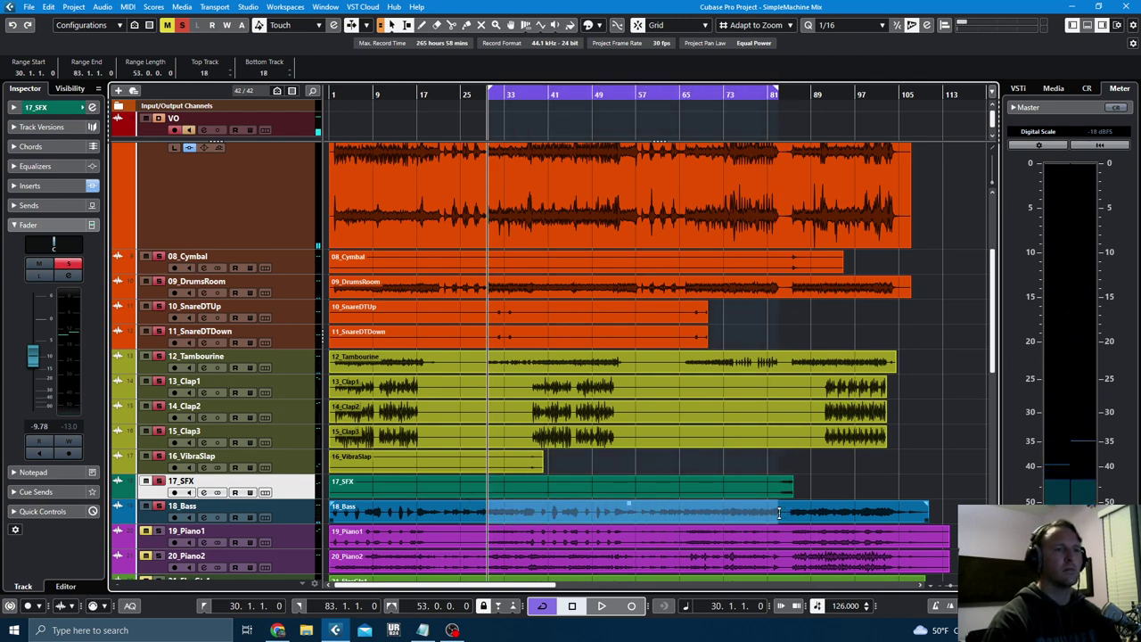
pyautogui.press('space')
pyautogui.click(292, 522)
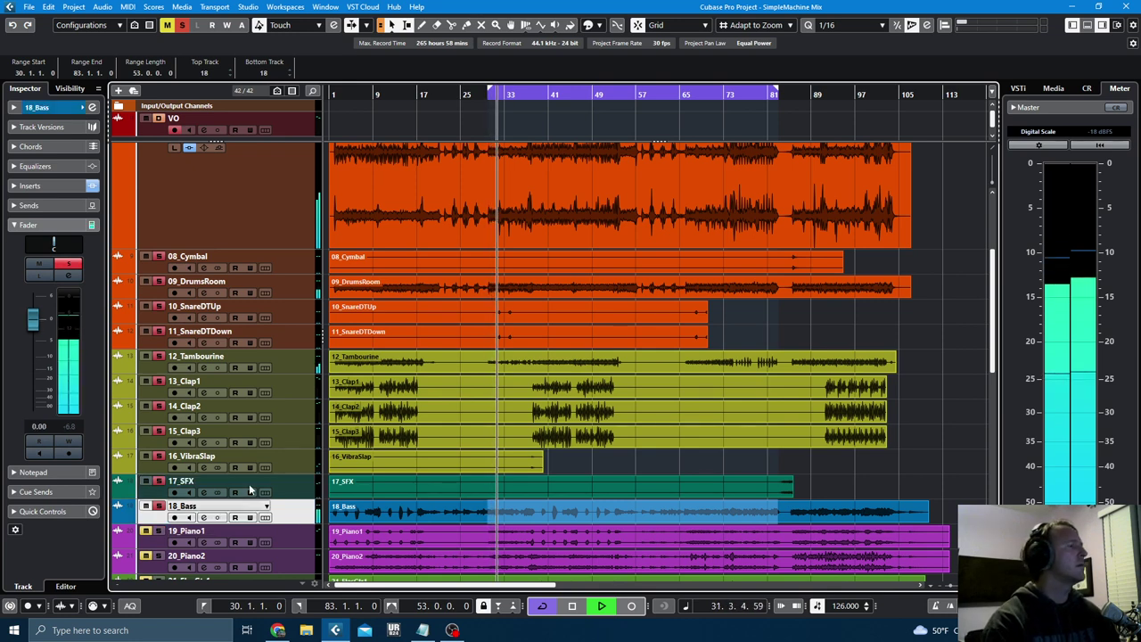
pyautogui.click(34, 323)
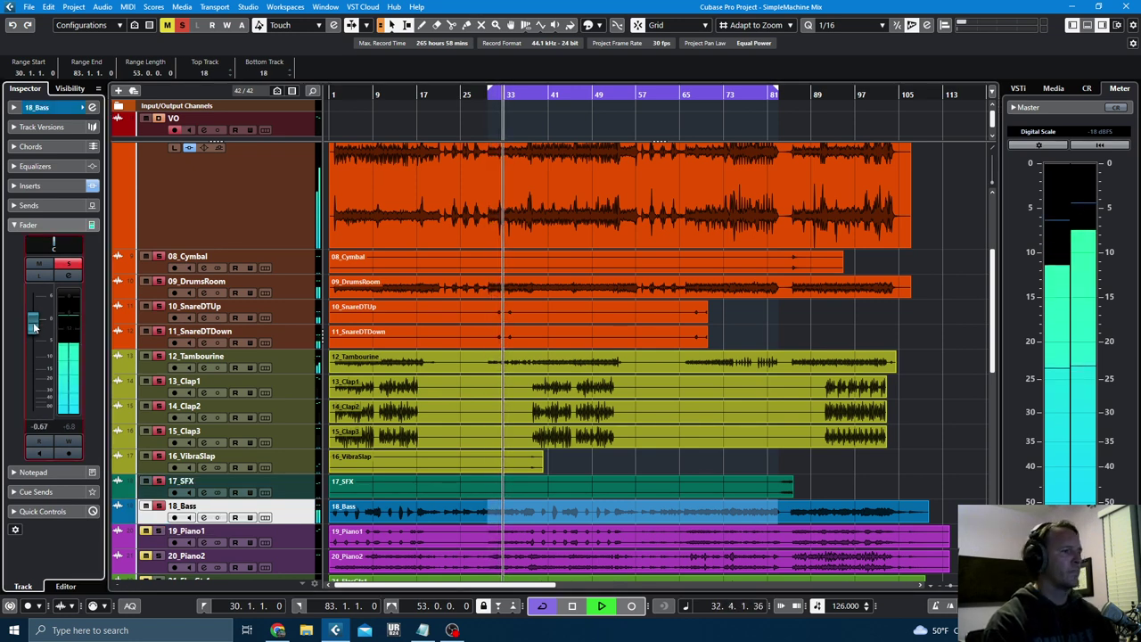
pyautogui.press('F3')
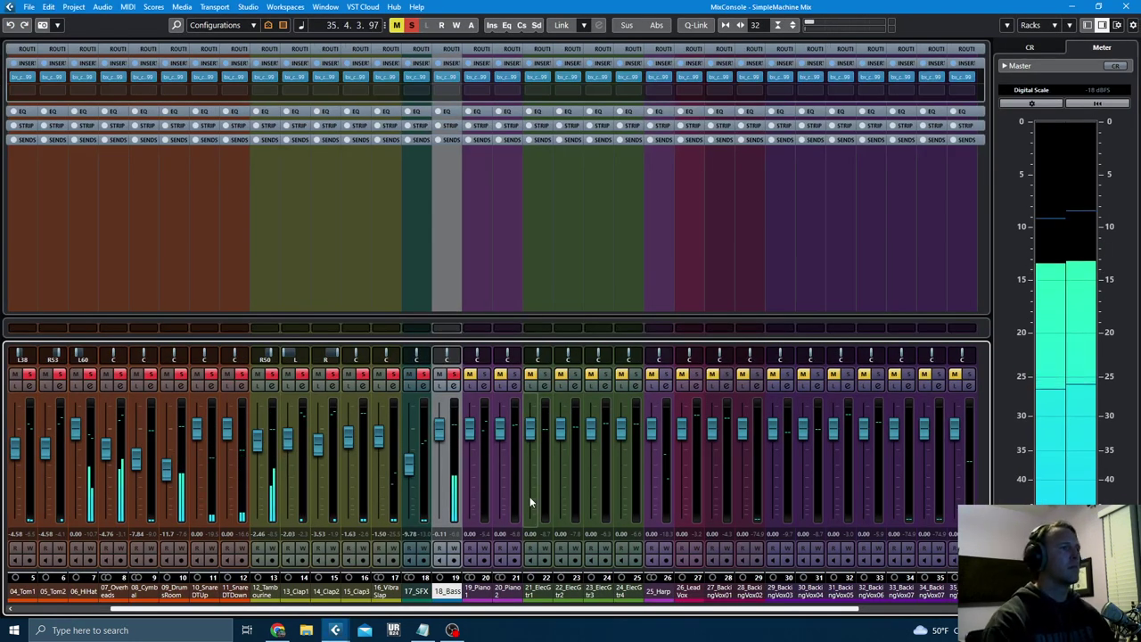
pyautogui.moveTo(440, 435); pyautogui.dragTo(439, 432)
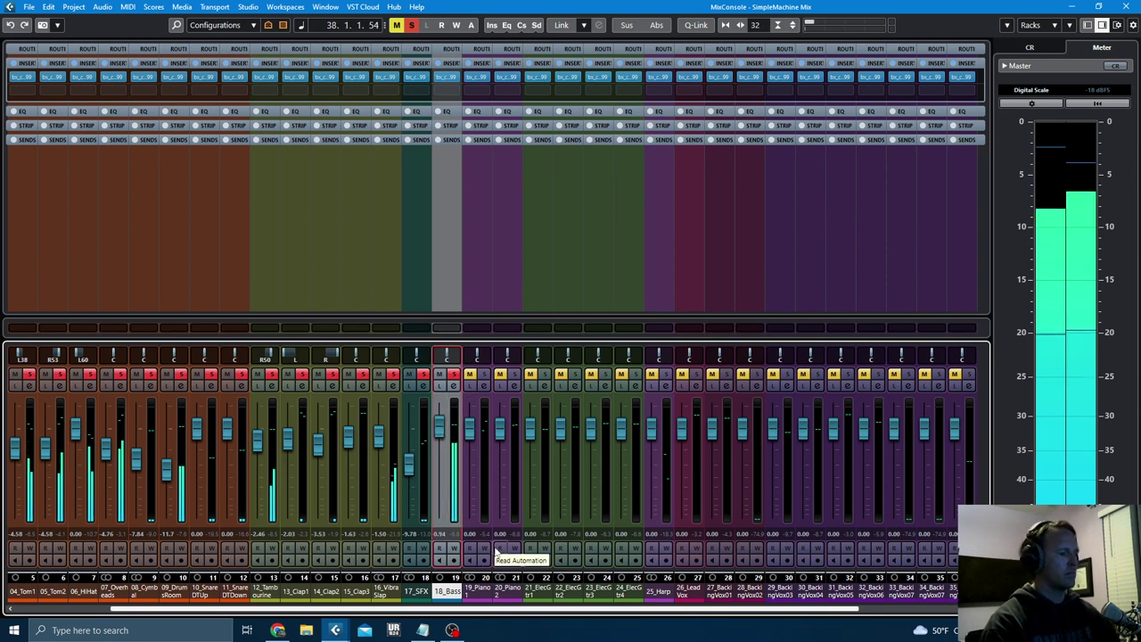
# - Solo both piano tracks, pan 19_Piano1 to L50 and 20_Piano2 to R45, and lower them to about -3.87 and -1.63 dB
pyautogui.press('F3')
pyautogui.scroll(-3, 596, 508)
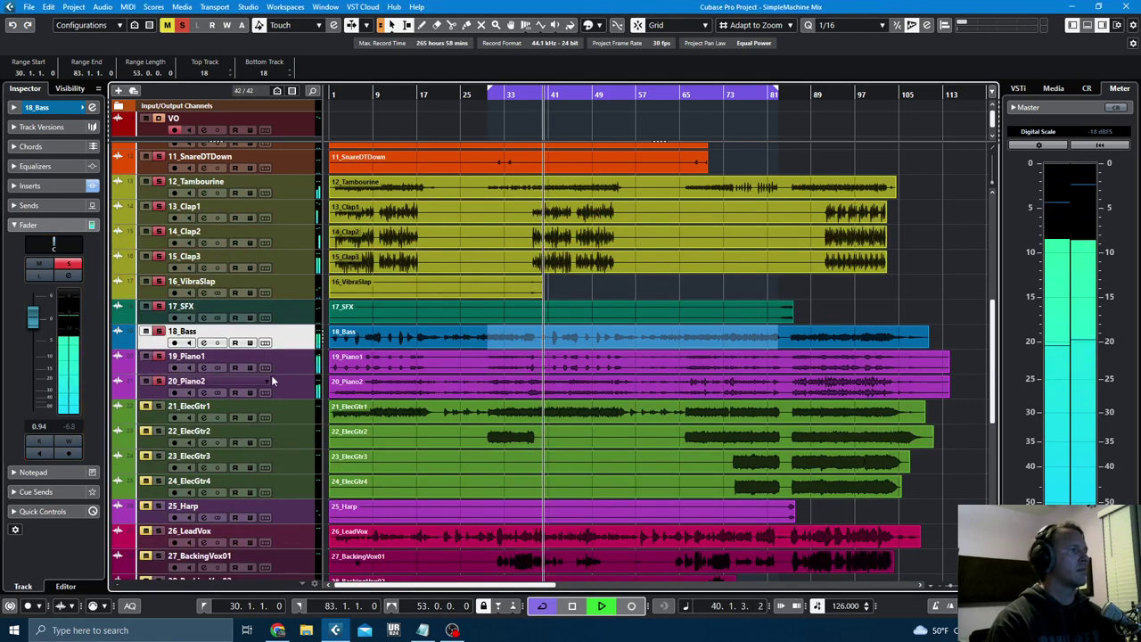
pyautogui.press('F3')
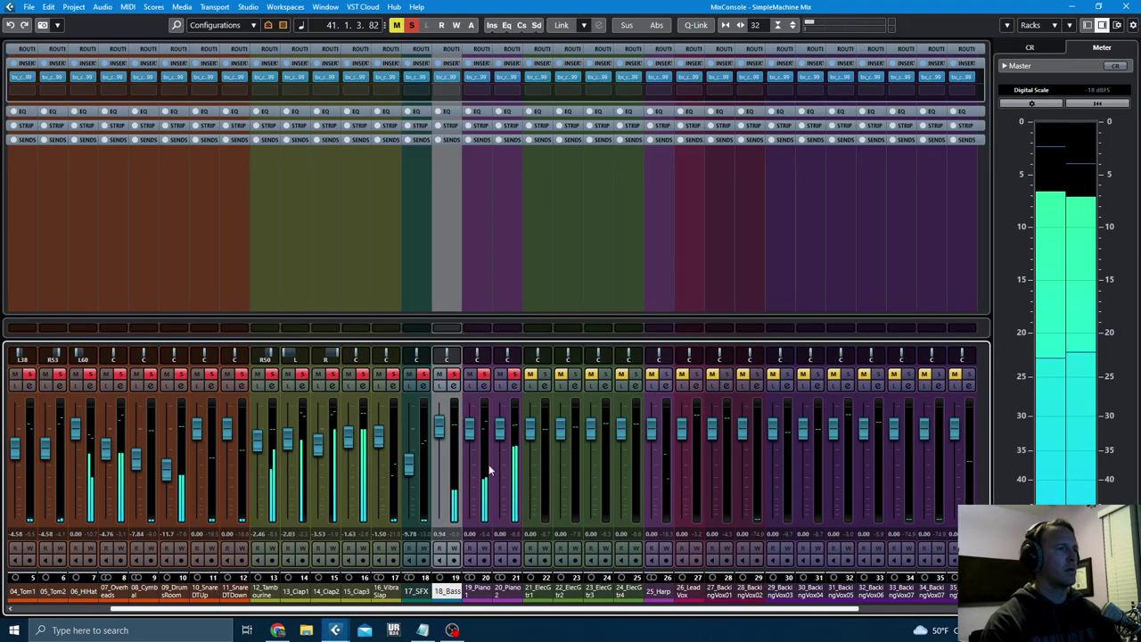
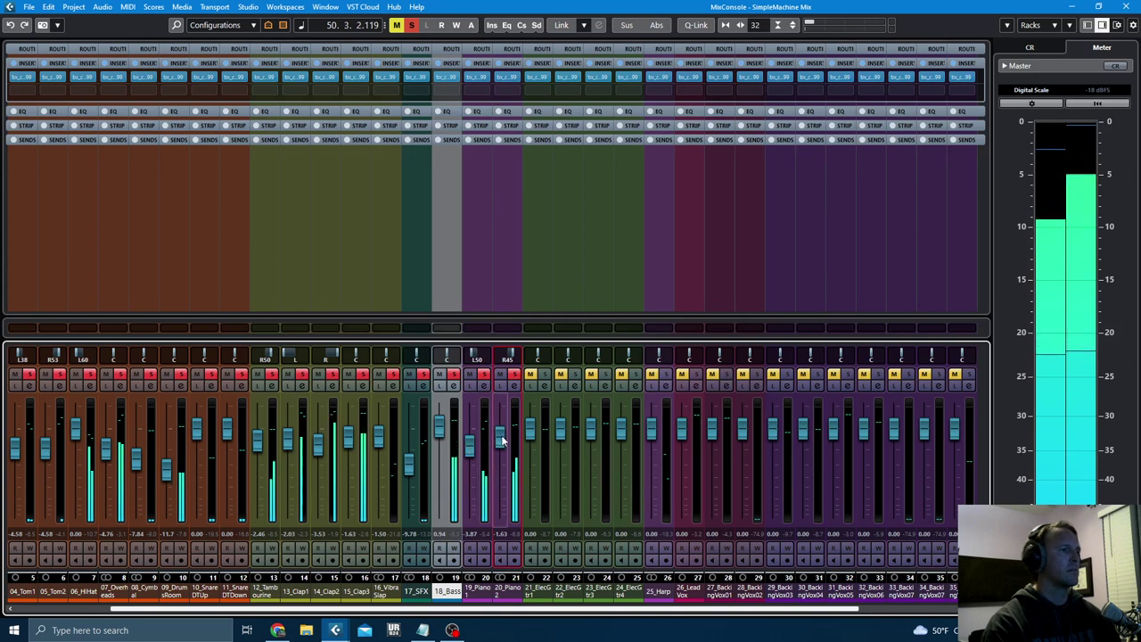
# - Solo 21_ElecGtr1 with the mix, pan it hard left, and lower its level to about -3.05 dB
pyautogui.press('F3')
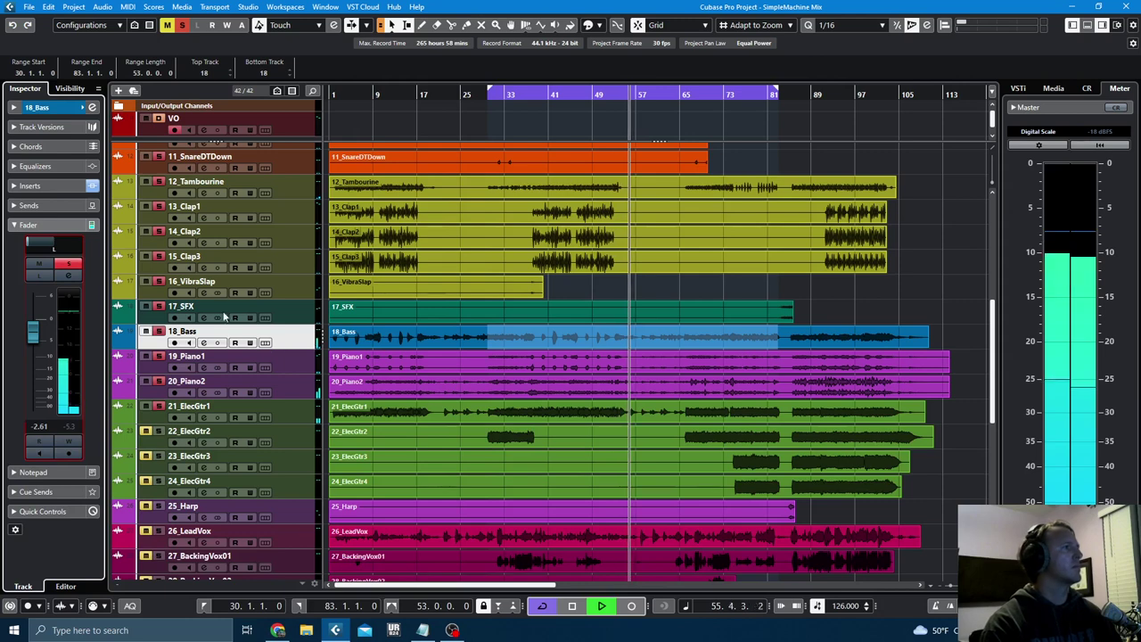
pyautogui.moveTo(34, 334)
pyautogui.mouseDown()
pyautogui.moveTo(37, 323)
pyautogui.moveTo(36, 340)
pyautogui.mouseUp()
pyautogui.press('Down')
pyautogui.press('Down')
pyautogui.press('Down')
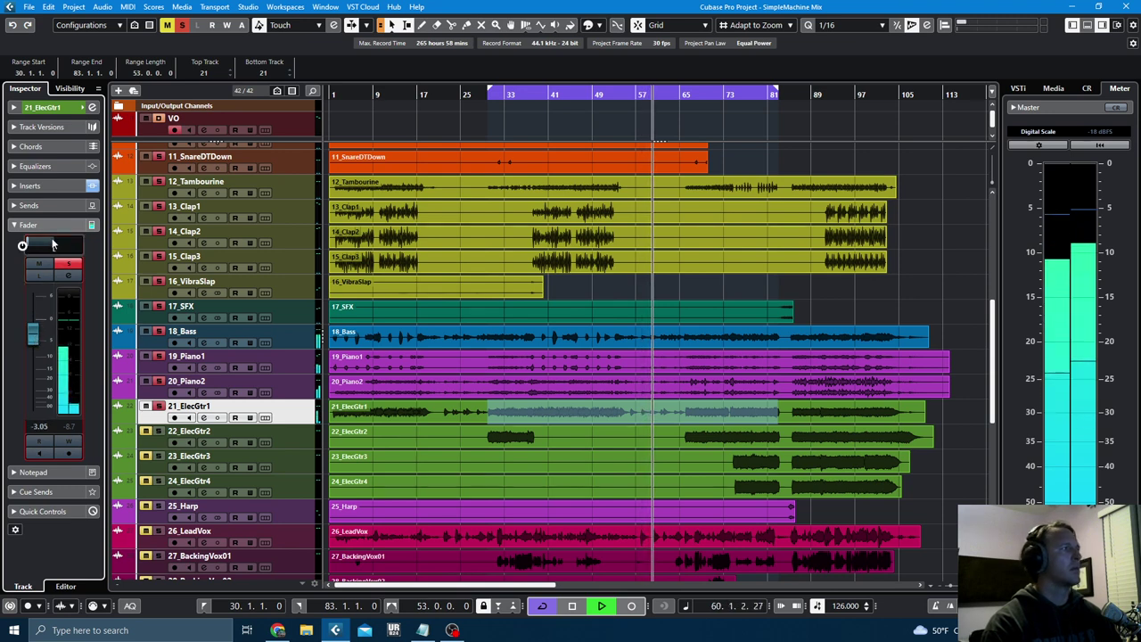
pyautogui.click(68, 264)
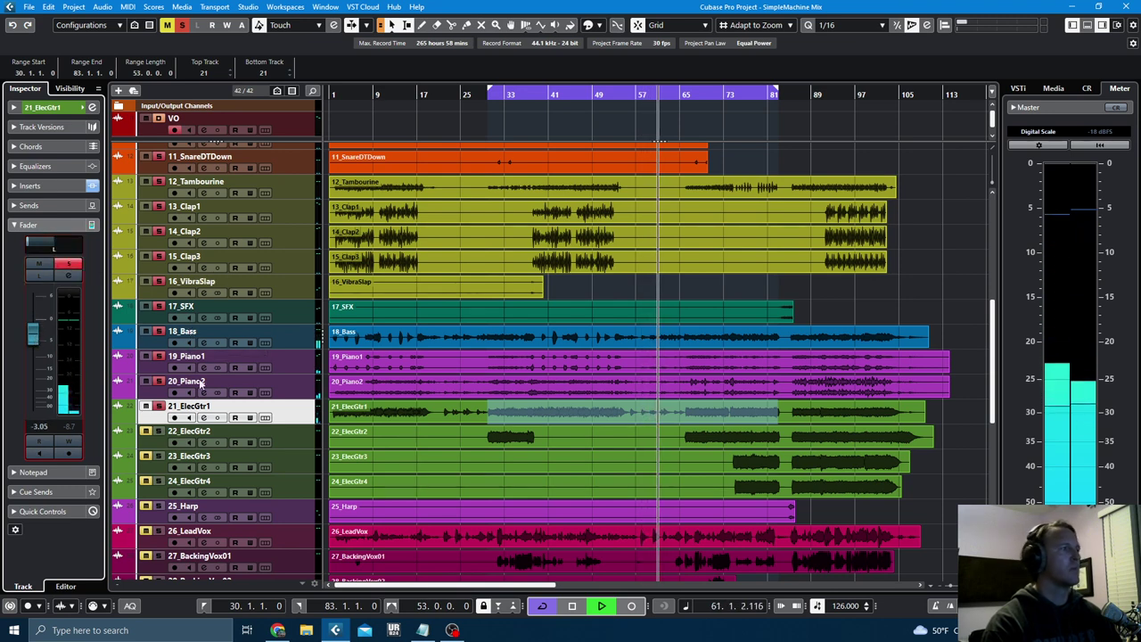
# - Solo 22_ElecGtr2 with the mix, pan it hard right, and lower its level to about -8.03 dB
pyautogui.click(298, 437)
pyautogui.click(69, 264)
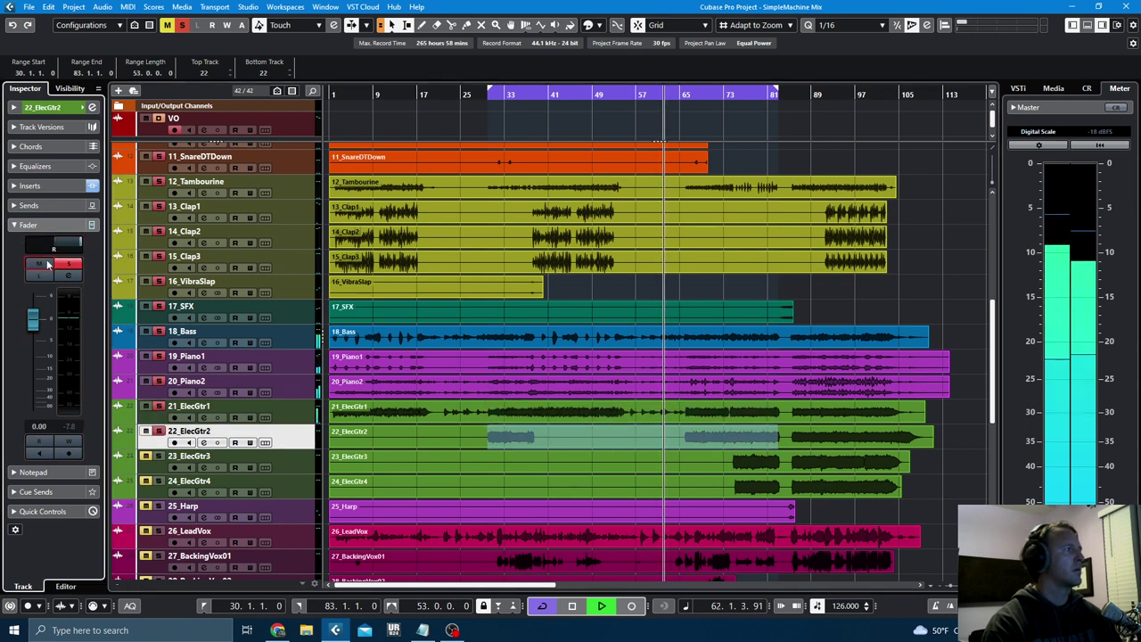
pyautogui.moveTo(33, 317); pyautogui.dragTo(36, 327)
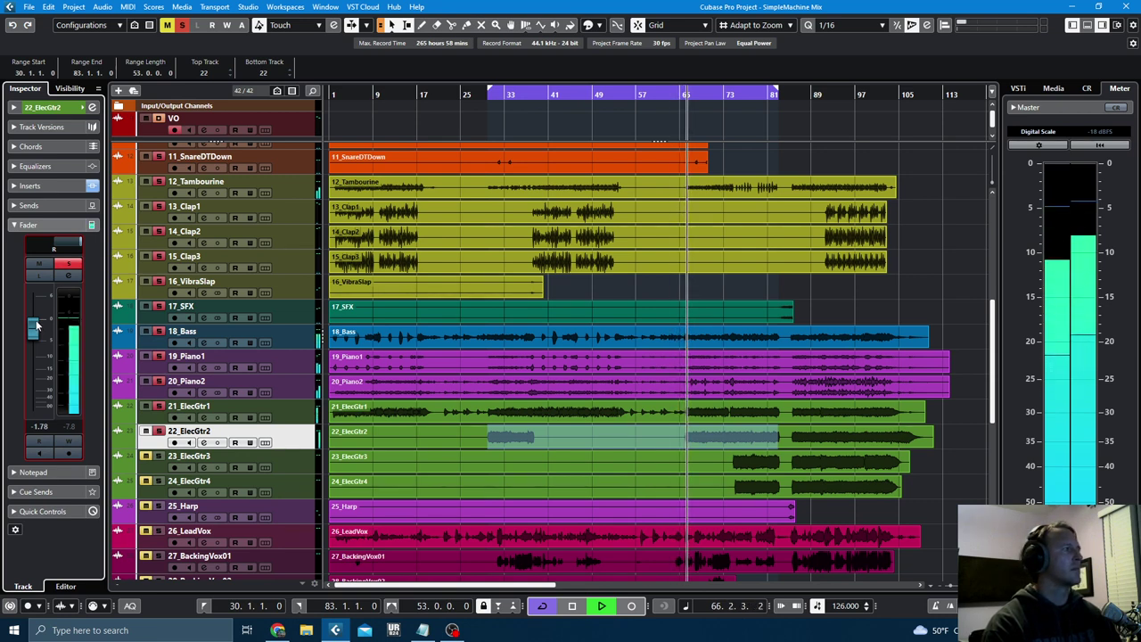
pyautogui.moveTo(36, 326); pyautogui.dragTo(36, 347)
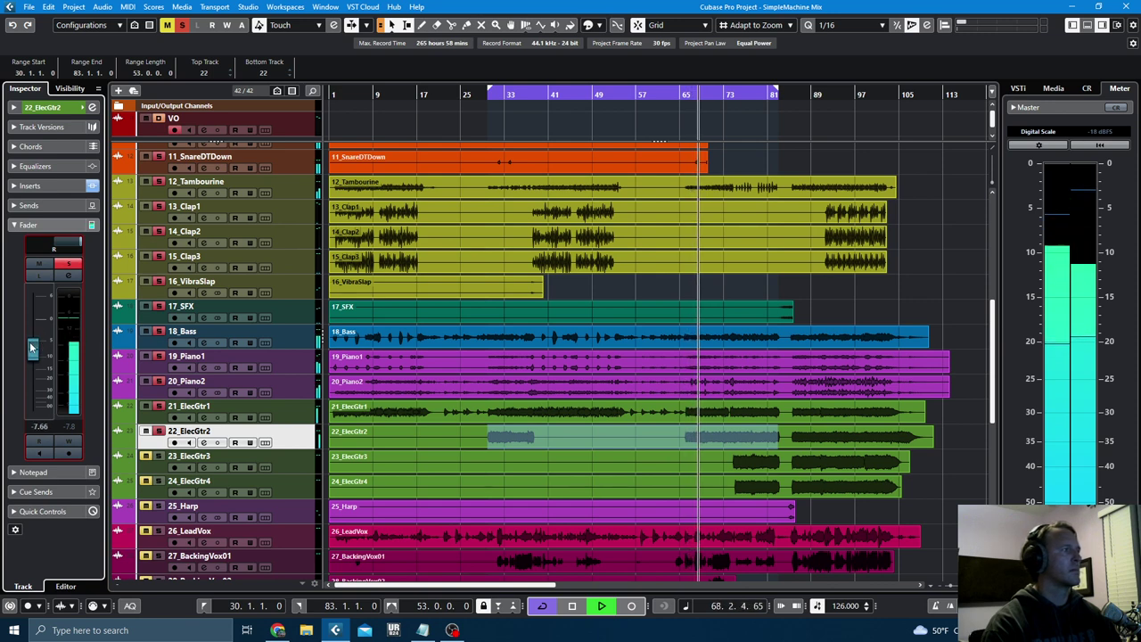
pyautogui.press('Up')
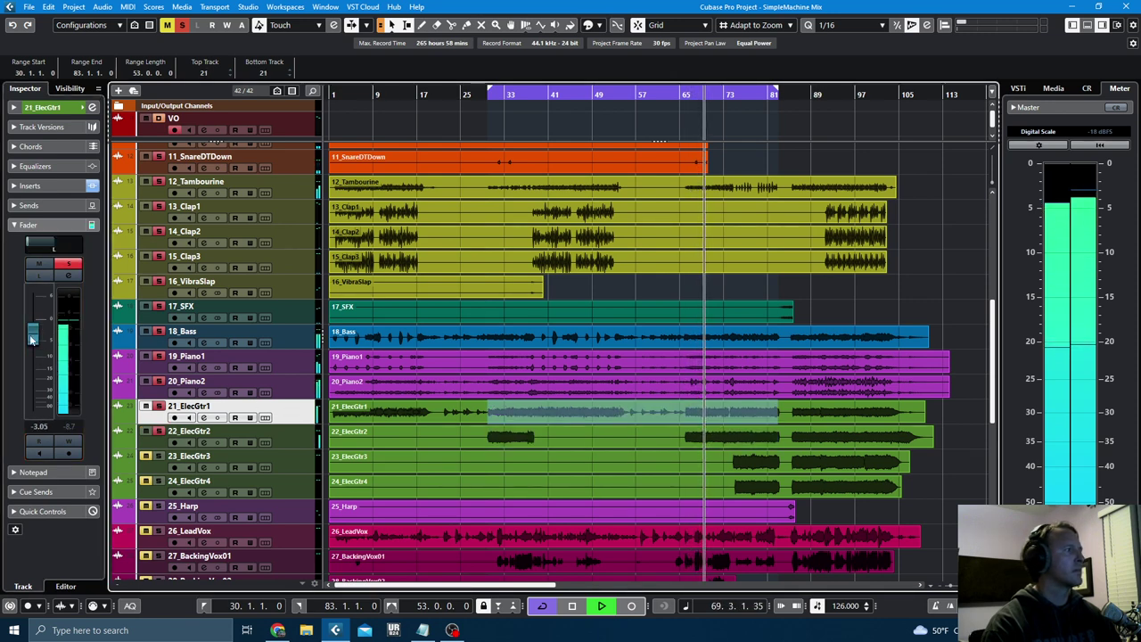
pyautogui.click(285, 434)
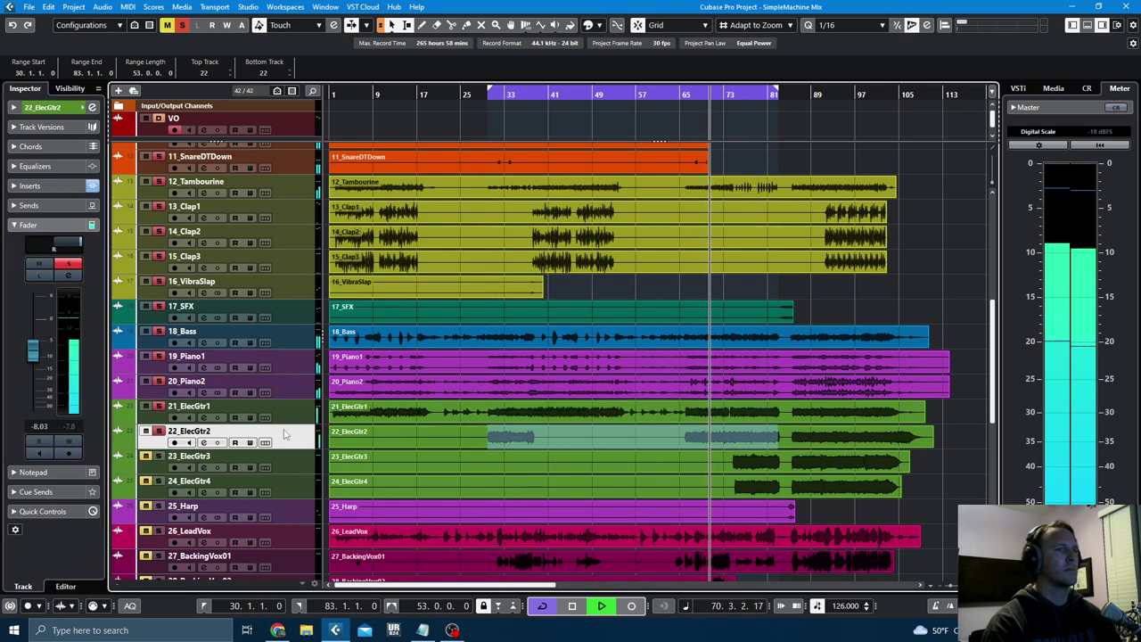
# - Stop playback, set the loop from bar 75 to bar 83 over 23_ElecGtr3, and move the playhead to the loop start
pyautogui.press('KP_1')
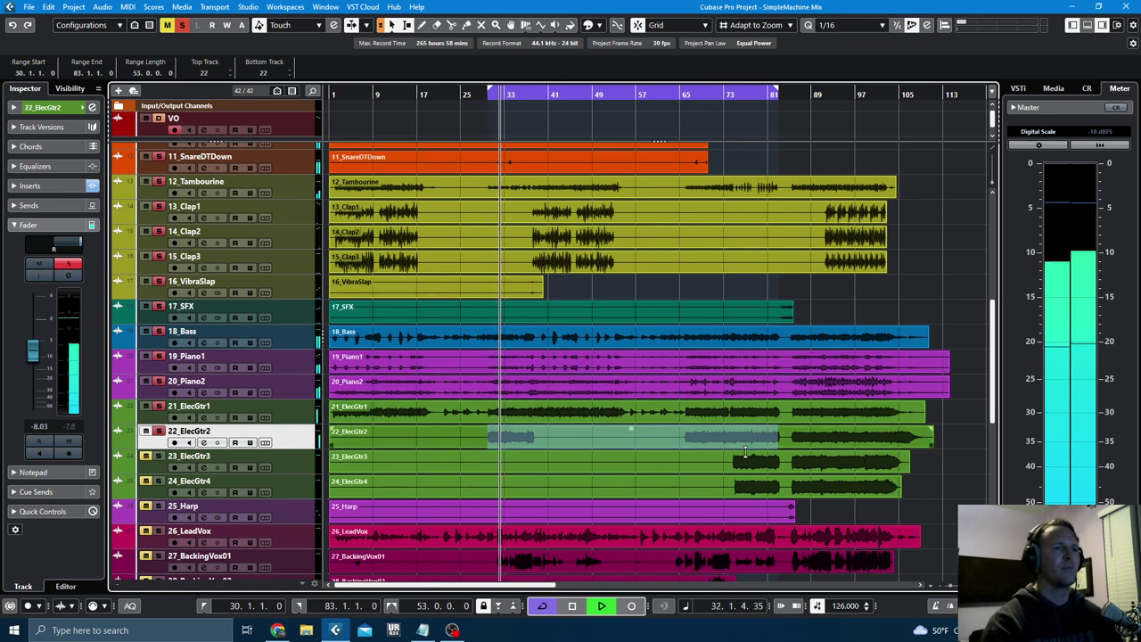
pyautogui.press('space')
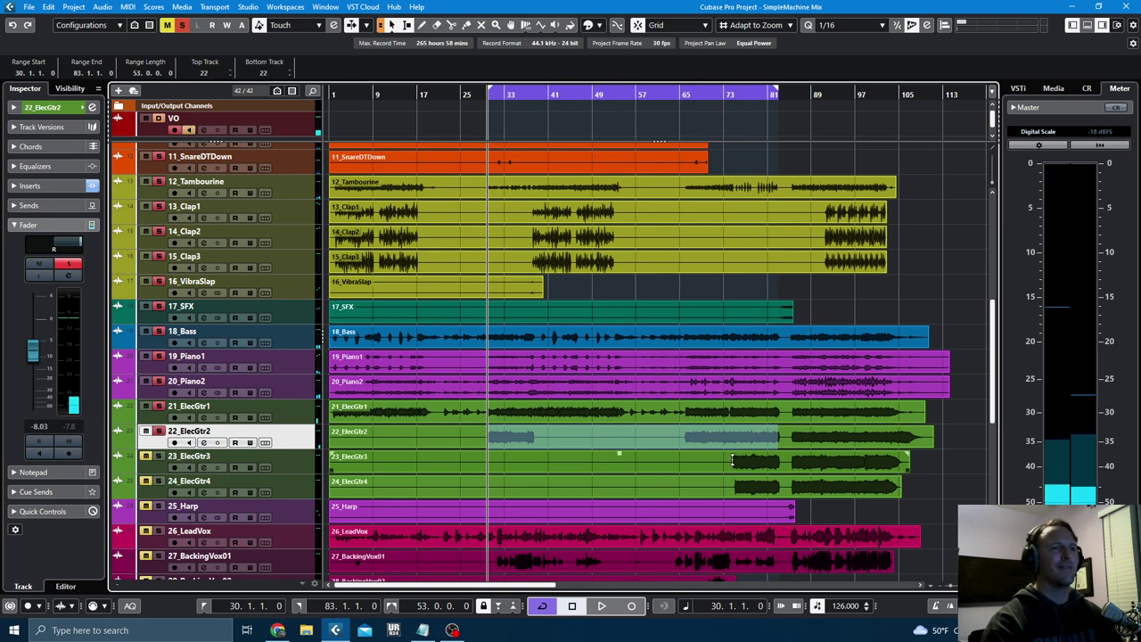
pyautogui.moveTo(732, 460); pyautogui.dragTo(754, 462)
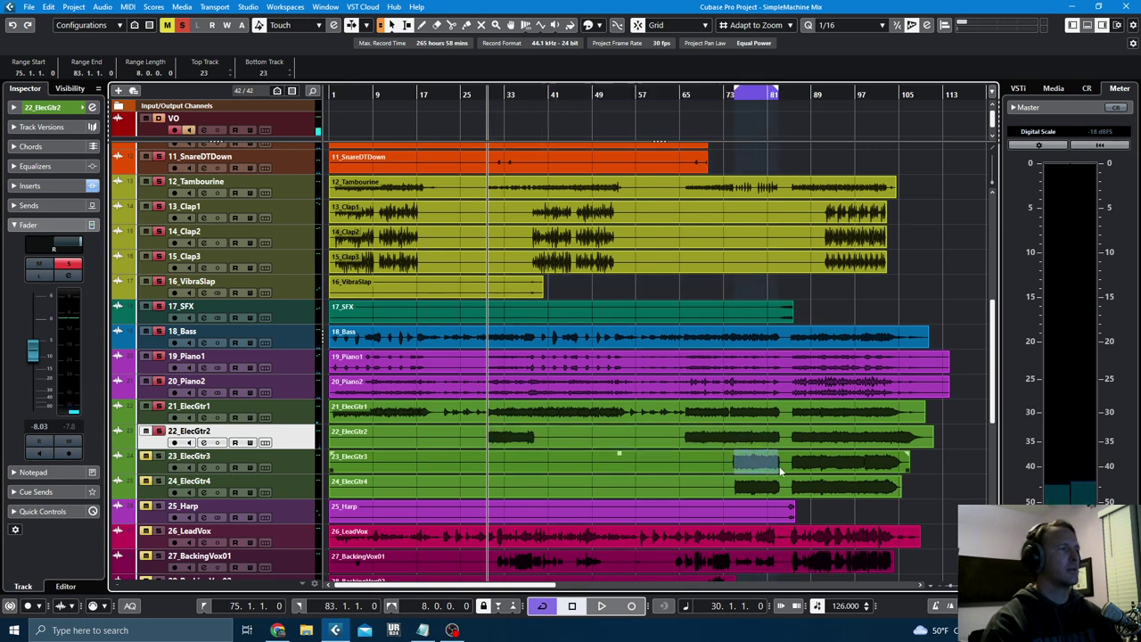
pyautogui.press('l')
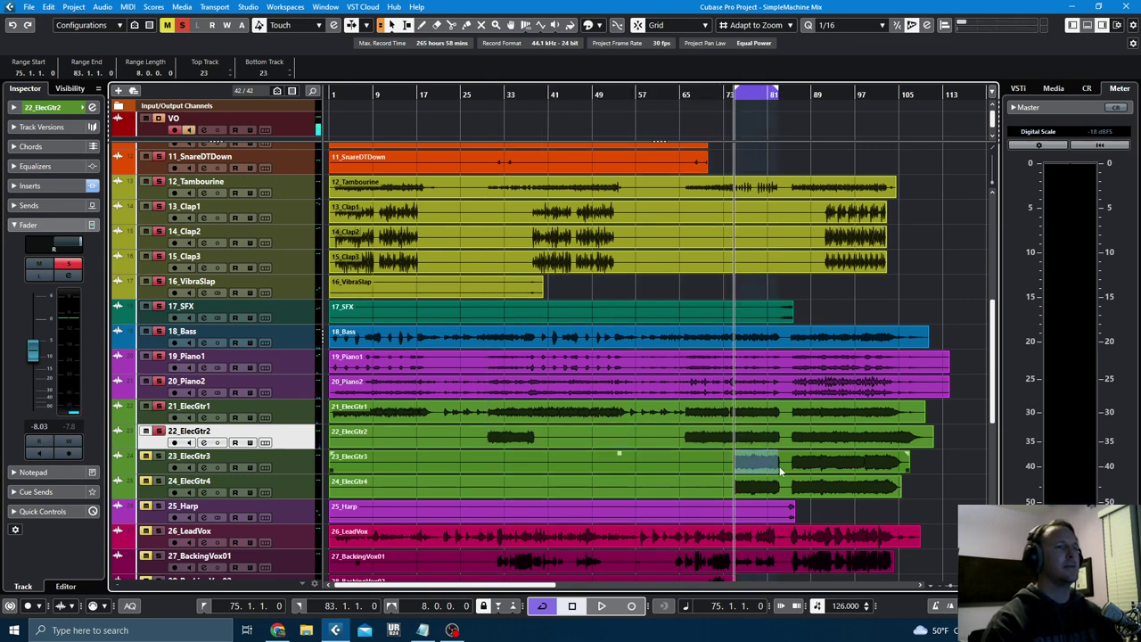
# - Solo 23_ElecGtr3 and 24_ElecGtr4 with the mix and audition them in the loop from bar 75
pyautogui.press('space')
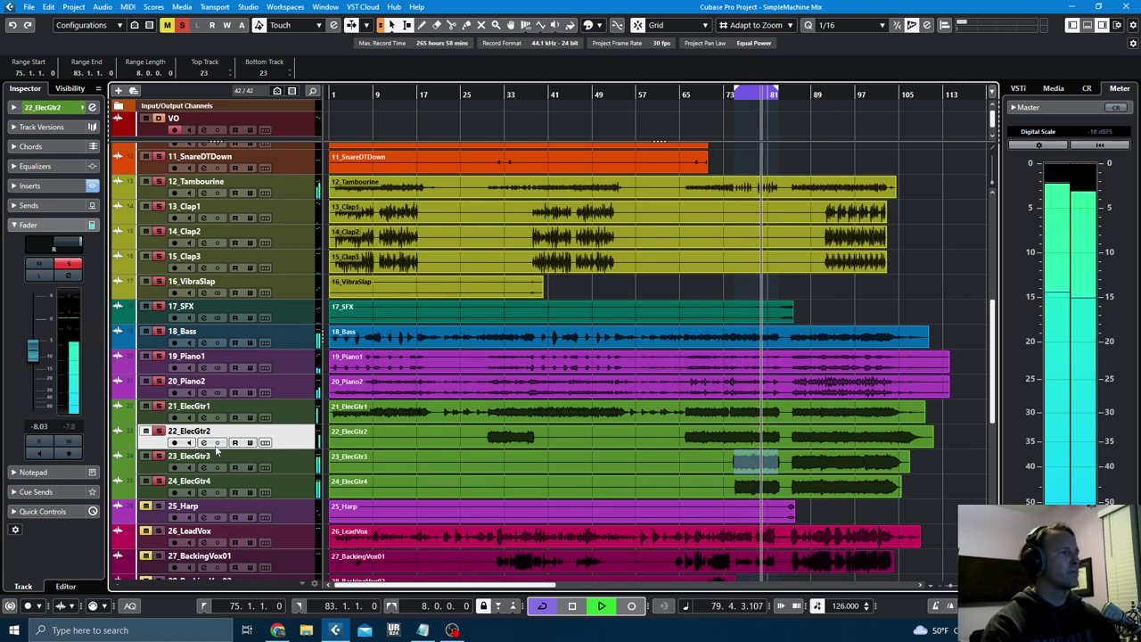
pyautogui.press('Down')
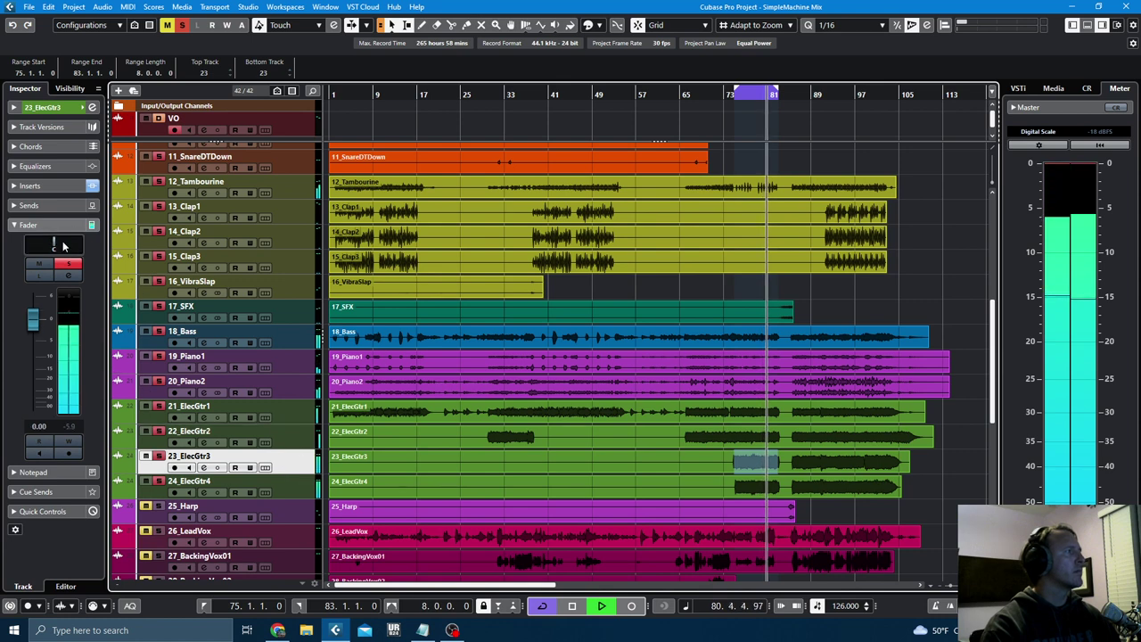
pyautogui.press('space')
# - Pan 21_ElecGtr1 to L15, 22_ElecGtr2 to R30, 23_ElecGtr3 hard left, and 24_ElecGtr4 hard right
pyautogui.click(278, 412)
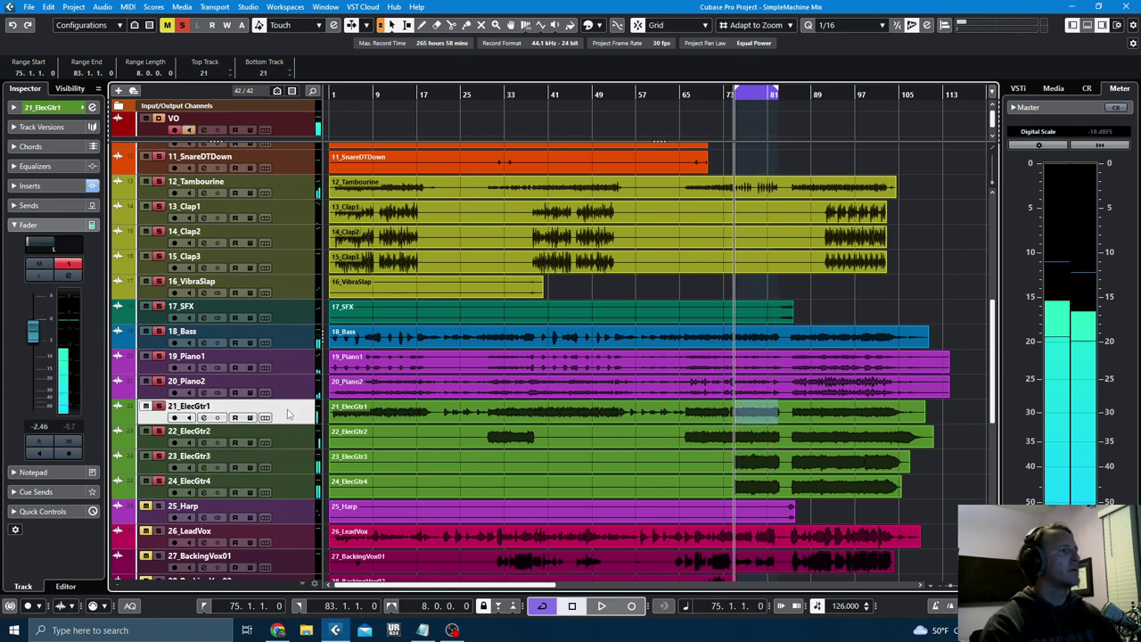
pyautogui.moveTo(32, 244); pyautogui.dragTo(82, 243)
pyautogui.press('Down')
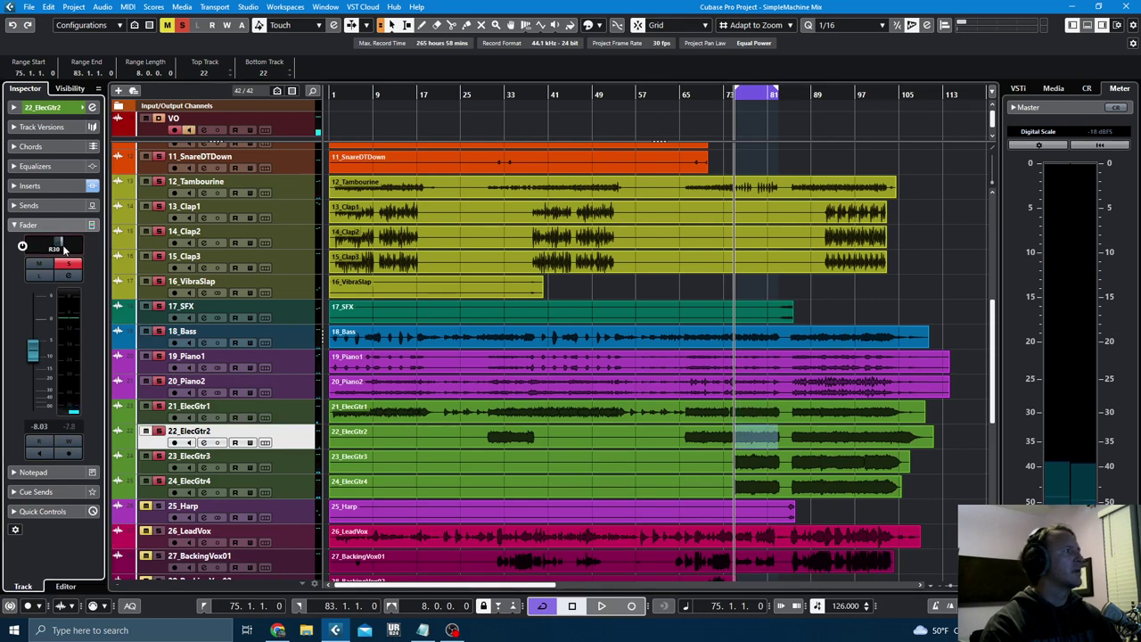
pyautogui.click(302, 458)
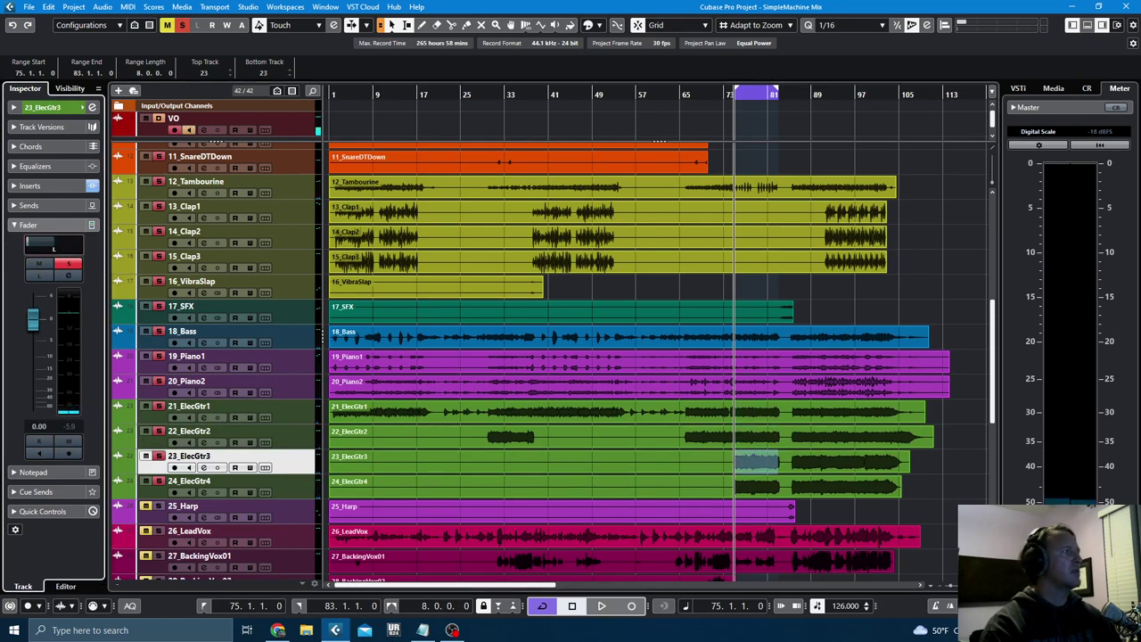
pyautogui.click(301, 495)
pyautogui.moveTo(62, 248); pyautogui.dragTo(155, 242)
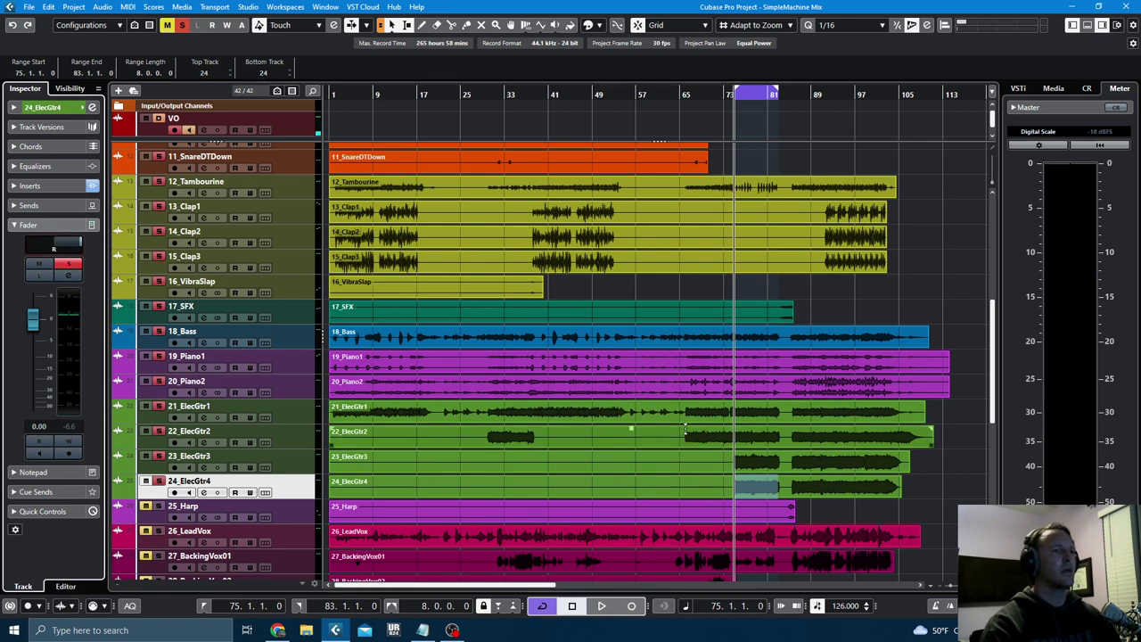
# - Set the loop range from bar 22 to bar 56 over the first two guitar tracks and play from its start
pyautogui.moveTo(486, 409); pyautogui.dragTo(673, 433)
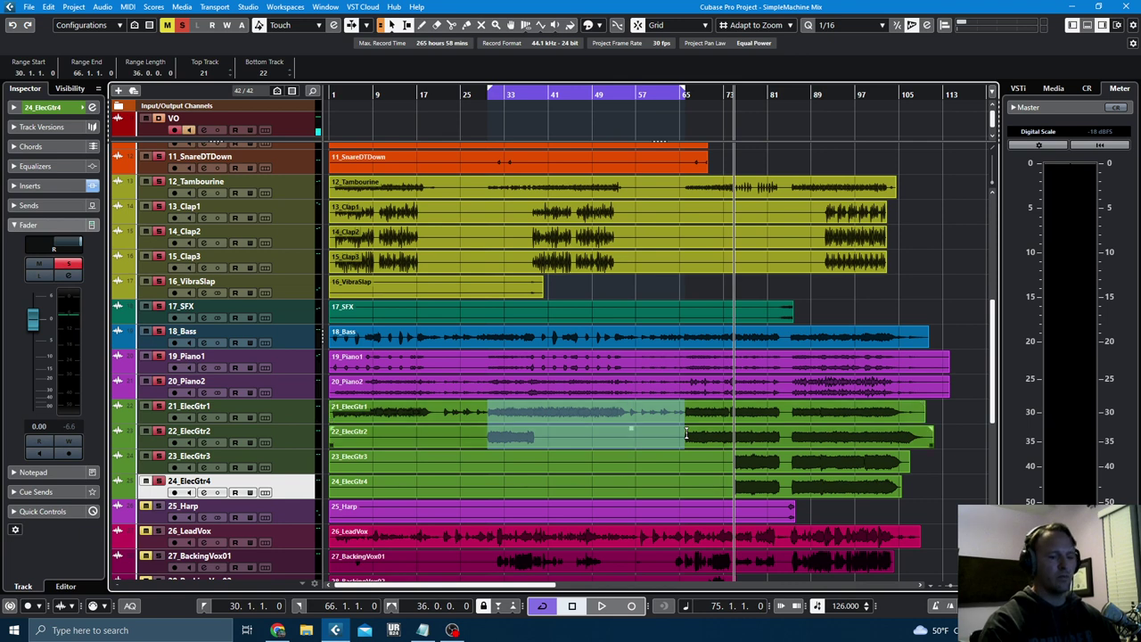
pyautogui.press('l')
pyautogui.moveTo(443, 410); pyautogui.dragTo(629, 436)
pyautogui.press('space')
pyautogui.press('l')
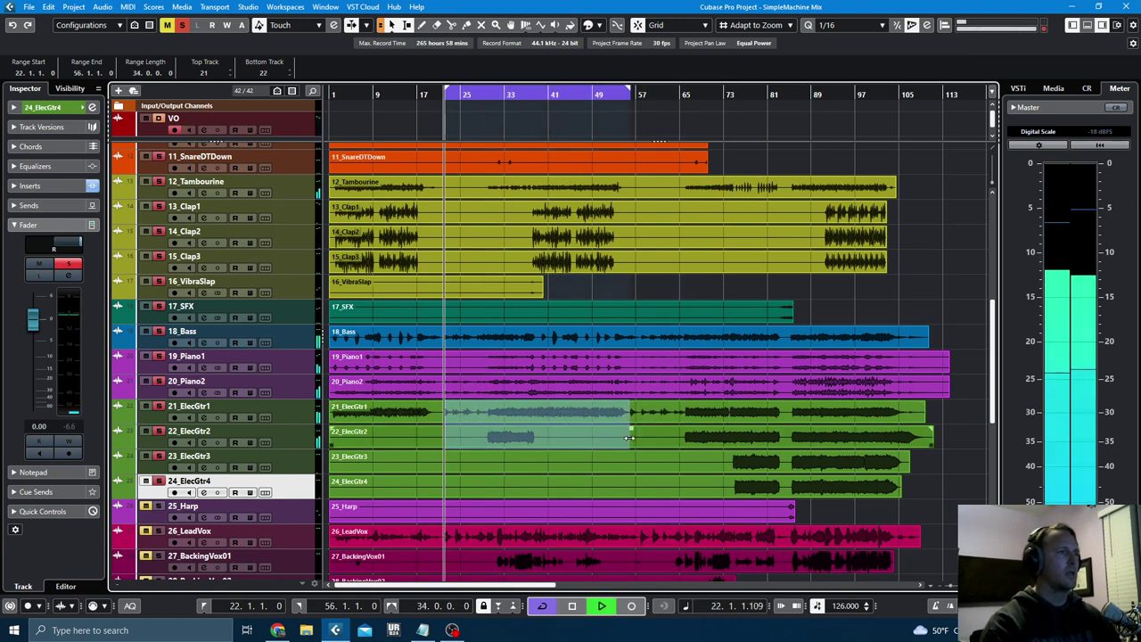
# - Show the mixer in the lower zone starting at 21_ElecGtr1 and raise that channel to about -0.39 dB
pyautogui.click(303, 416)
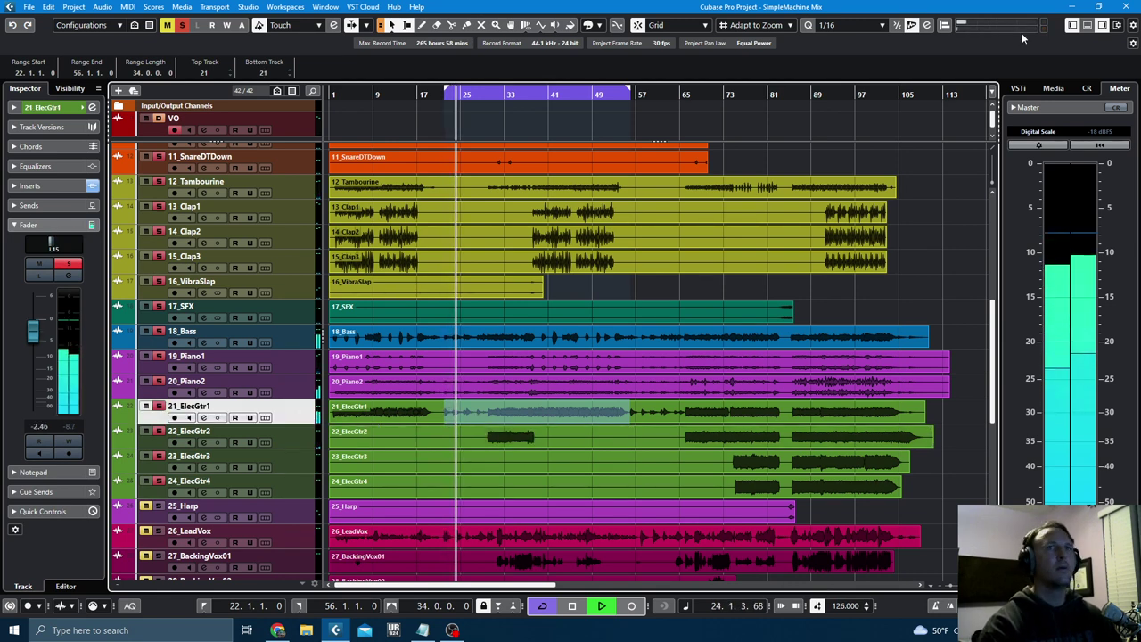
pyautogui.hotkey('alt', 'F3')
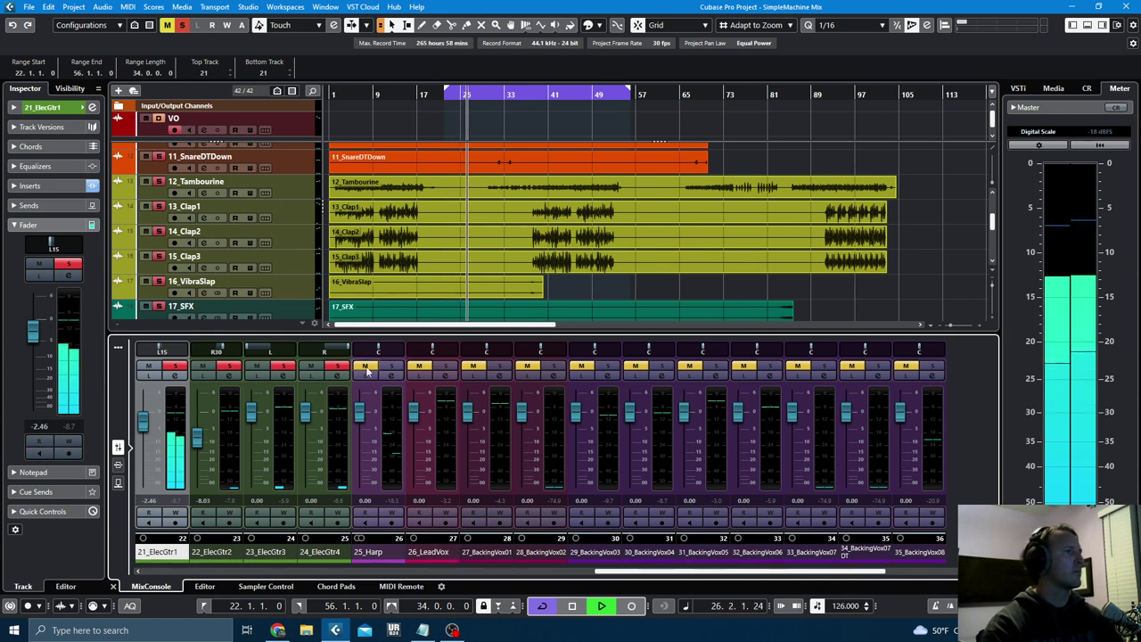
pyautogui.scroll(-3, 918, 217)
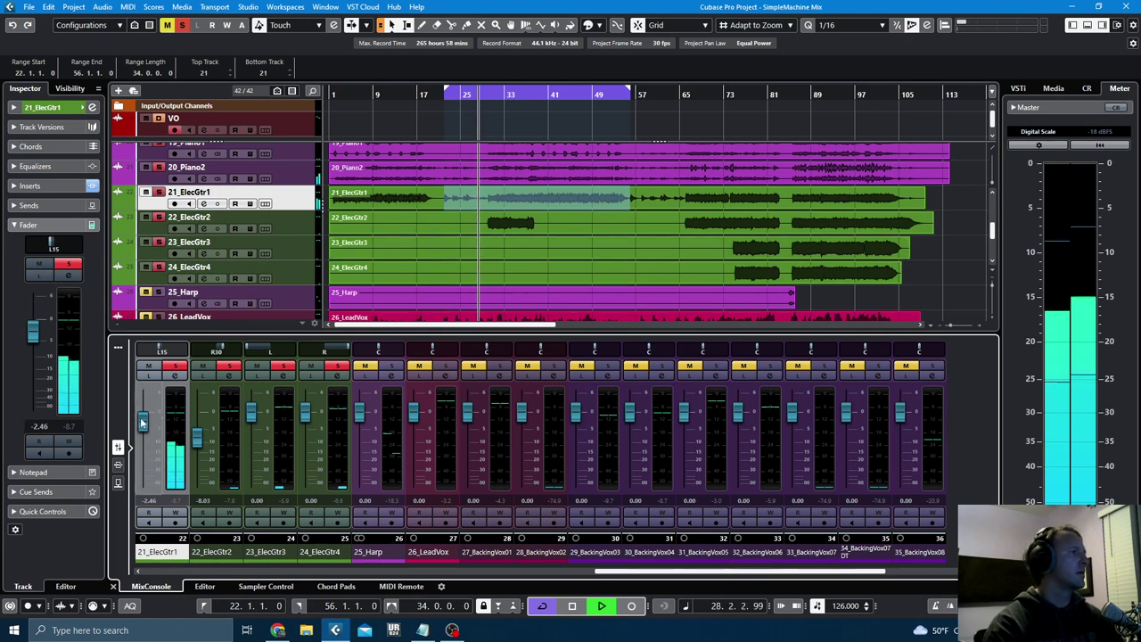
pyautogui.moveTo(142, 421); pyautogui.dragTo(142, 416)
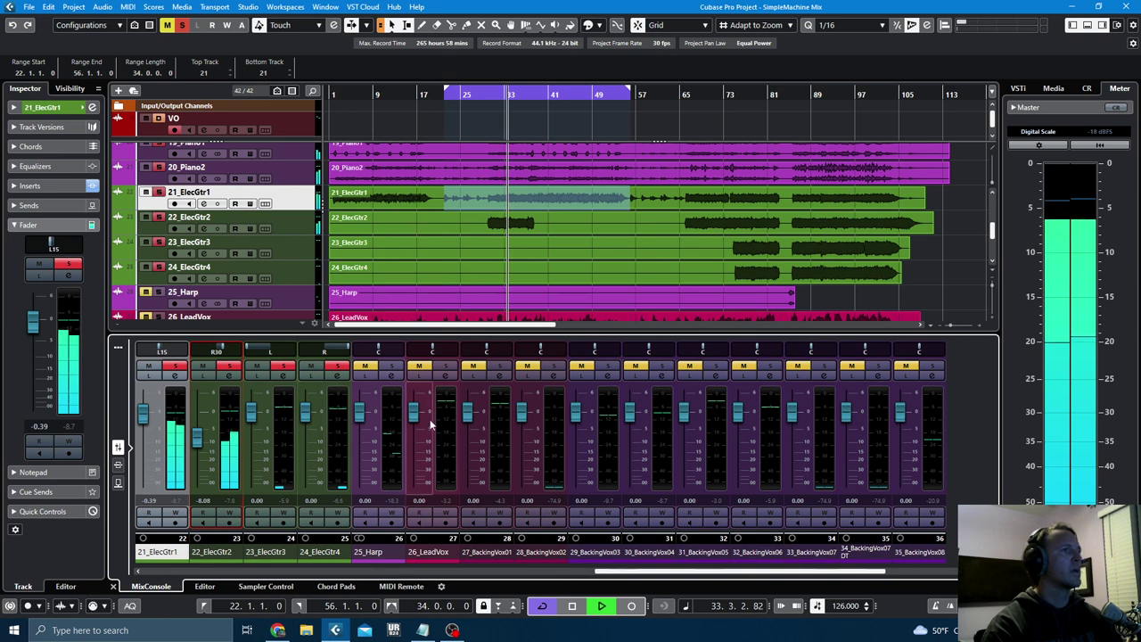
# - Lower 23_ElecGtr3 to about -12.7 dB and 24_ElecGtr4 to about -9.74 dB, and trim 22_ElecGtr2 to about -8.54 dB
pyautogui.moveTo(265, 554); pyautogui.dragTo(321, 556)
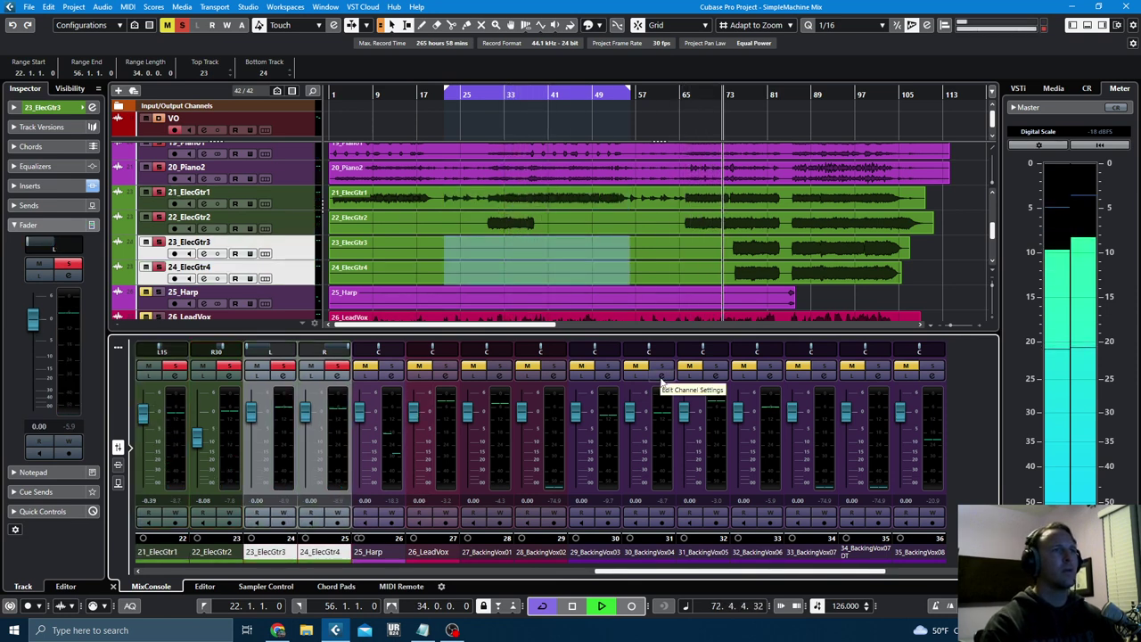
pyautogui.moveTo(307, 414); pyautogui.dragTo(306, 422)
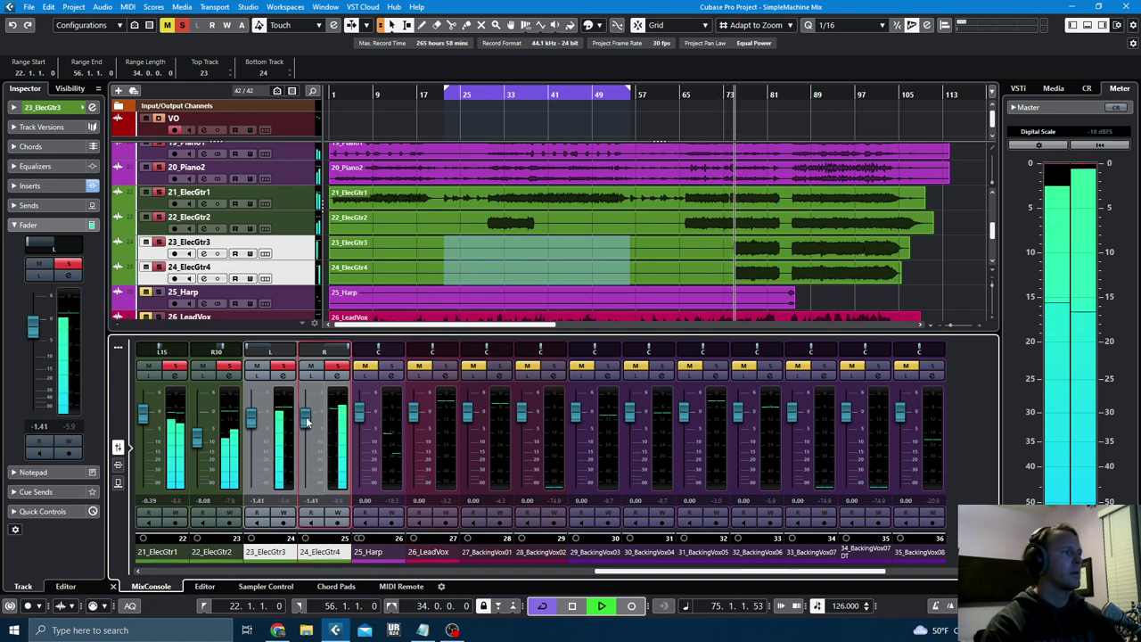
pyautogui.moveTo(306, 421); pyautogui.dragTo(305, 441)
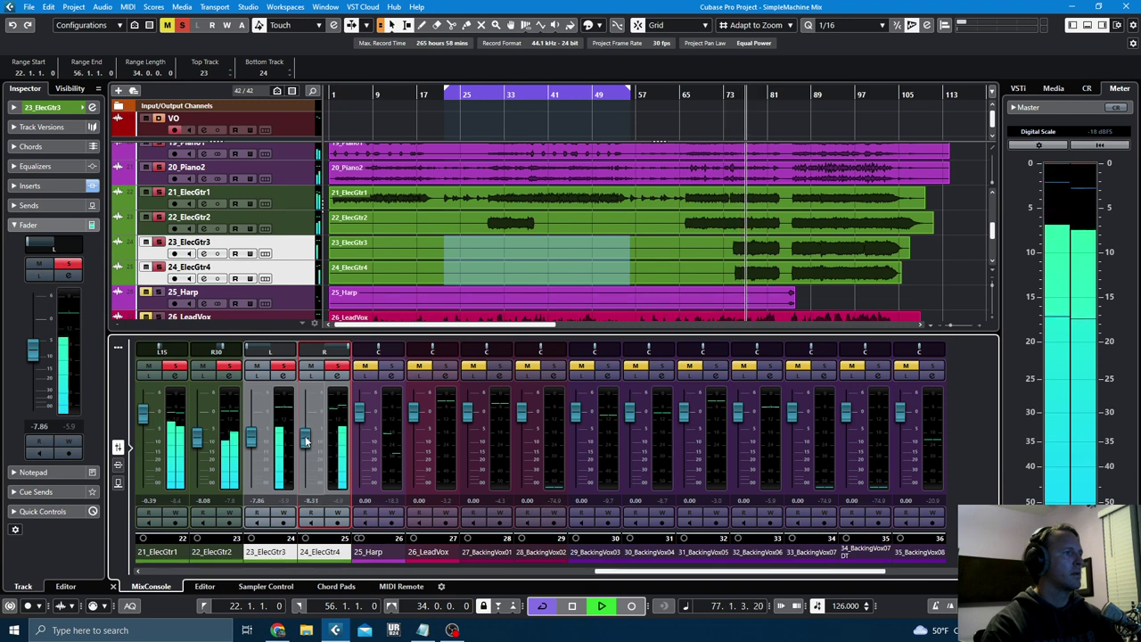
pyautogui.click(252, 436)
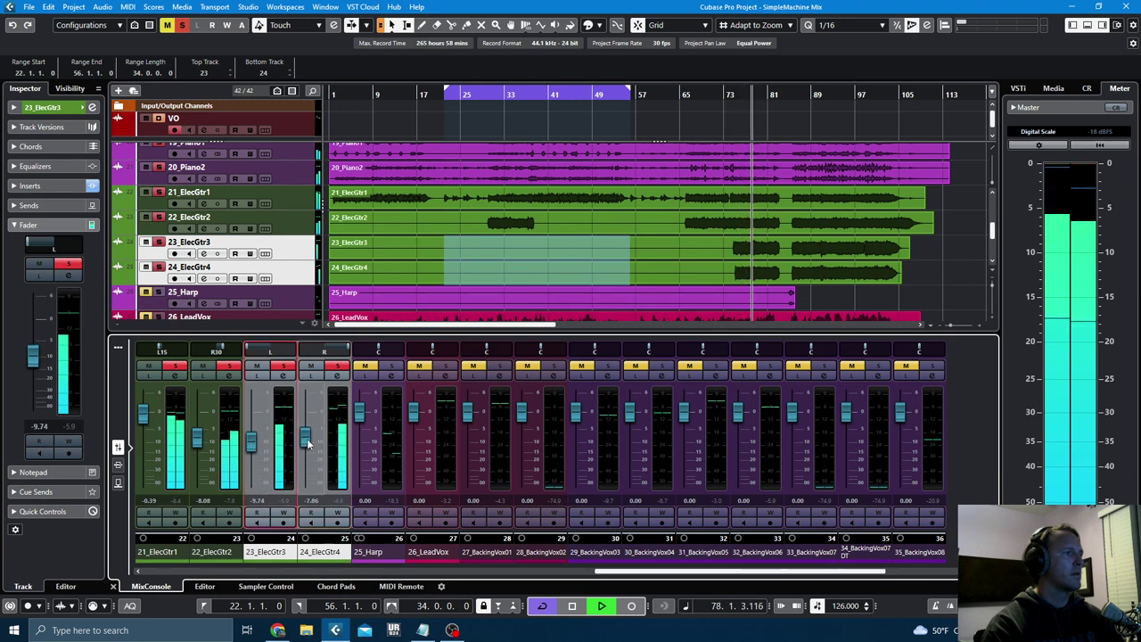
pyautogui.moveTo(307, 439); pyautogui.dragTo(253, 441)
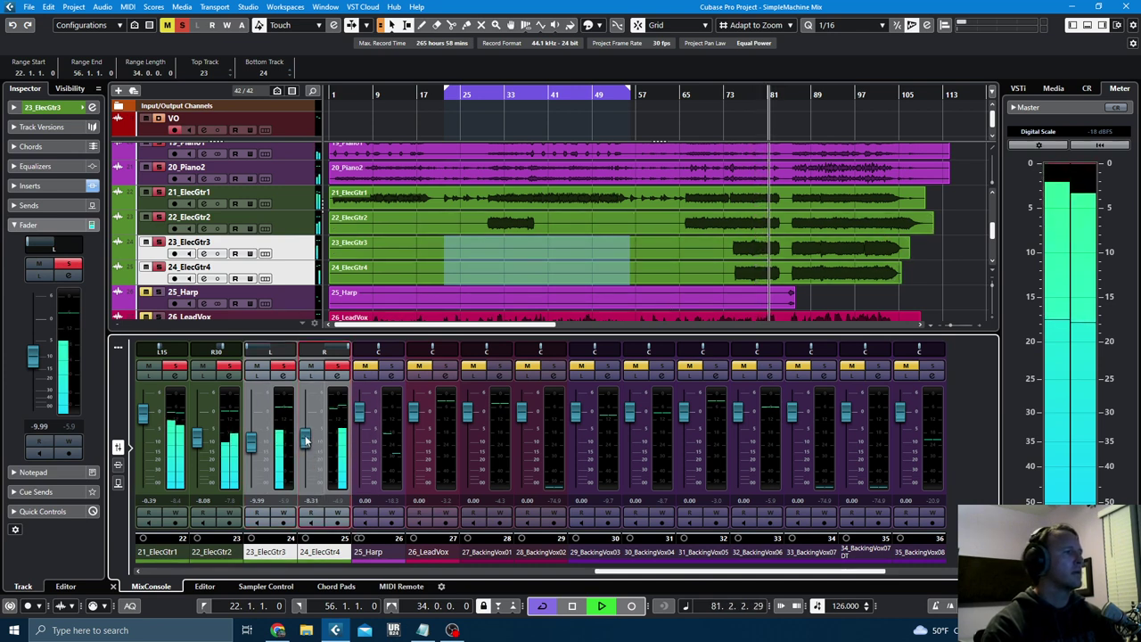
pyautogui.moveTo(306, 437); pyautogui.dragTo(304, 444)
pyautogui.click(252, 447)
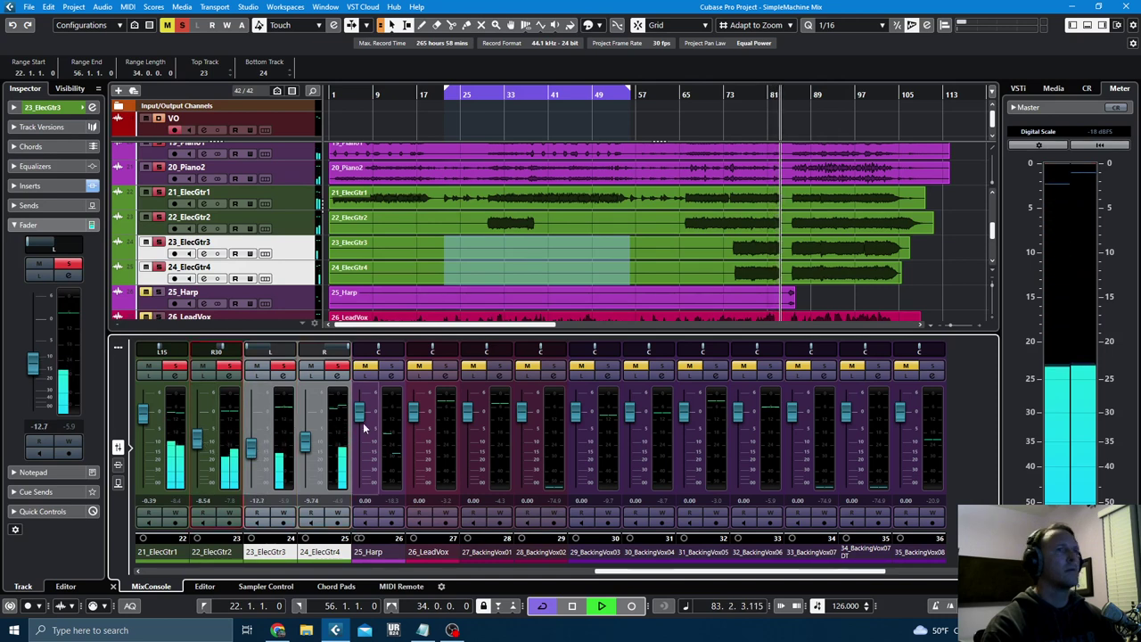
# - Widen 21_ElecGtr1 to L31 and 22_ElecGtr2 to R40, and lower 22_ElecGtr2 to about -11.0 dB and 23_ElecGtr3 to about -13.3 dB
pyautogui.scroll(-3, 950, 255)
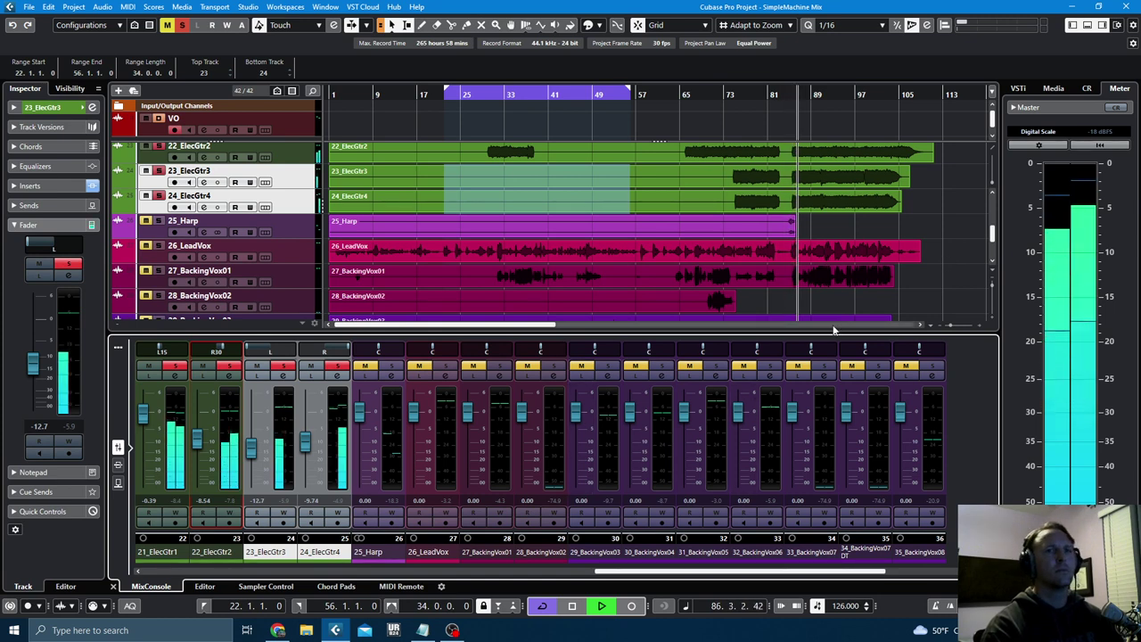
pyautogui.scroll(1, 932, 228)
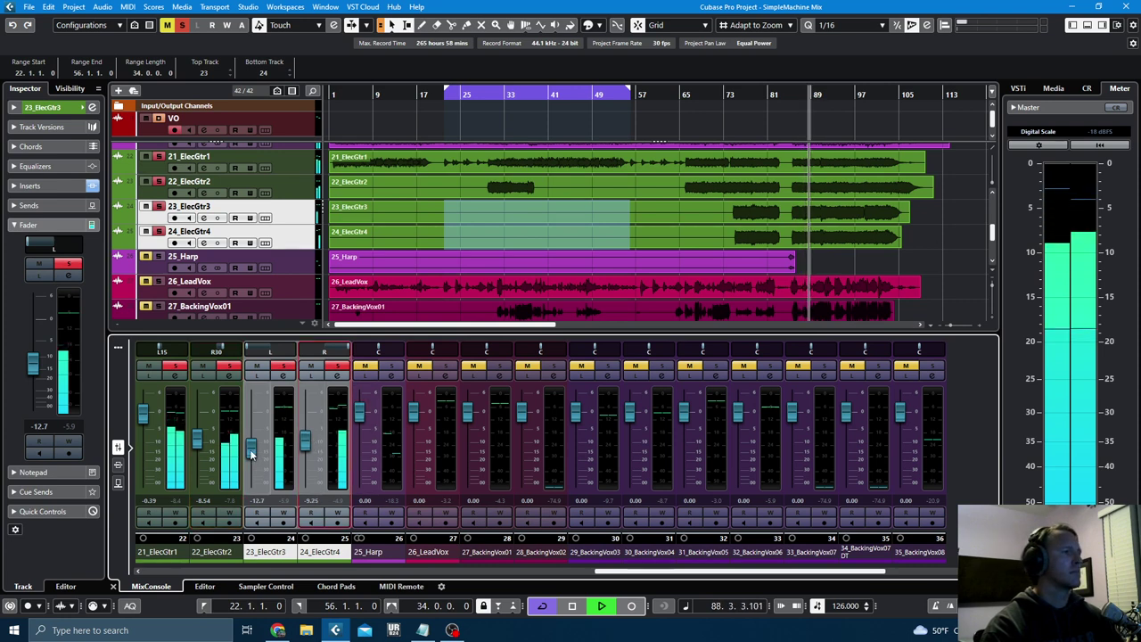
pyautogui.moveTo(250, 454); pyautogui.dragTo(251, 457)
pyautogui.scroll(-2, 203, 443)
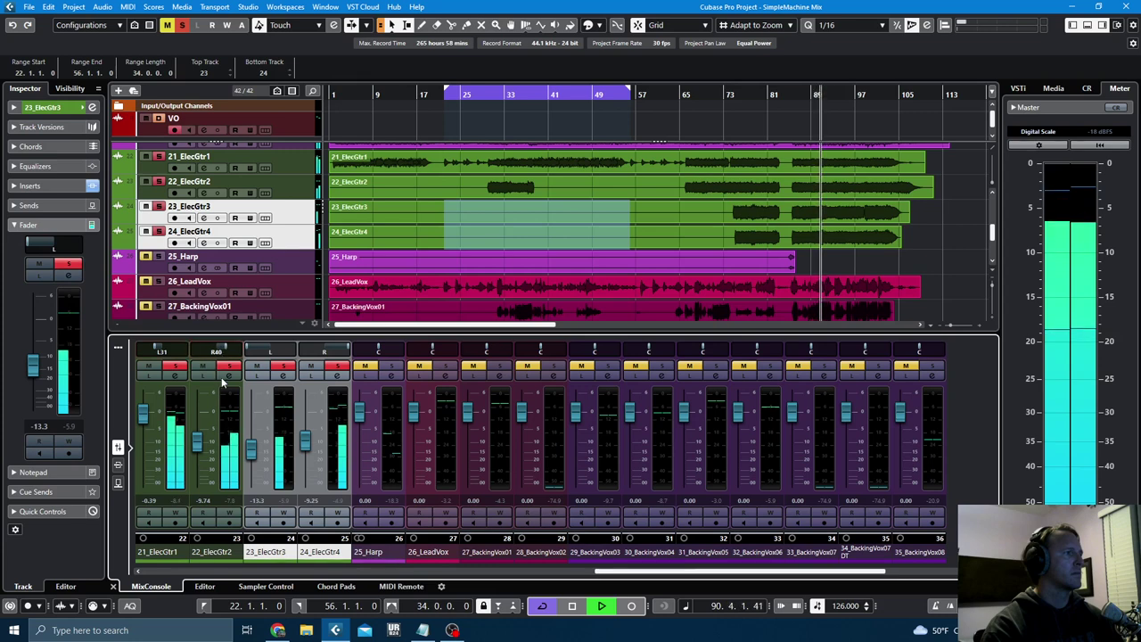
pyautogui.scroll(-2, 223, 382)
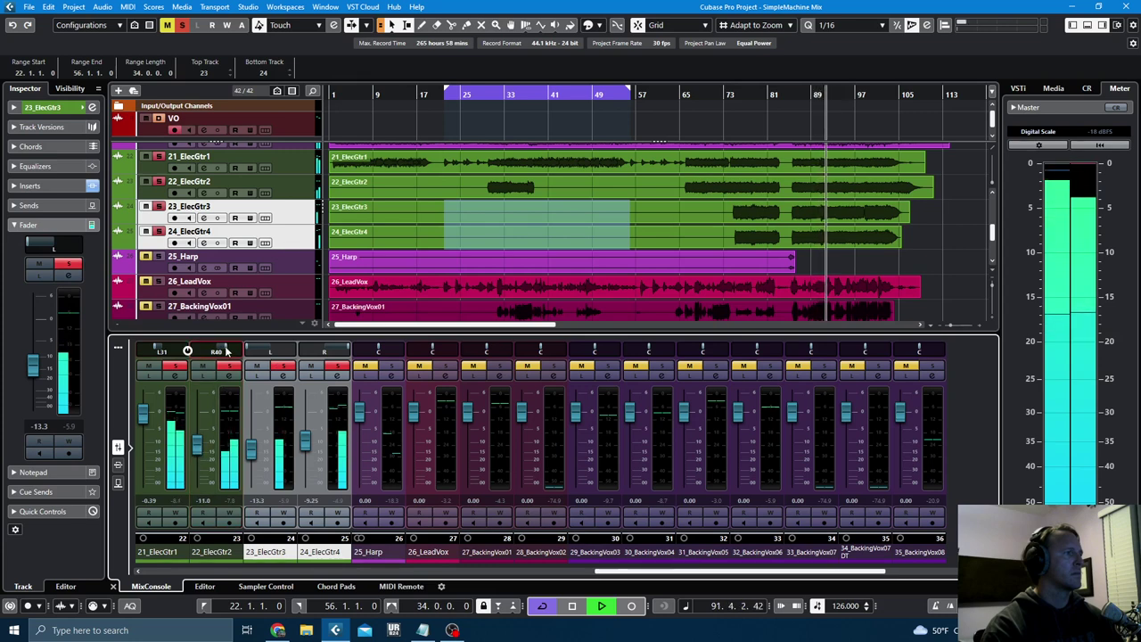
# - Rebalance the four guitars to about -1.41, -8.77, -12.7 and -7.42 dB, pan 22_ElecGtr2 to R48, and stop playback
pyautogui.scroll(-4, 246, 434)
pyautogui.scroll(3, 303, 436)
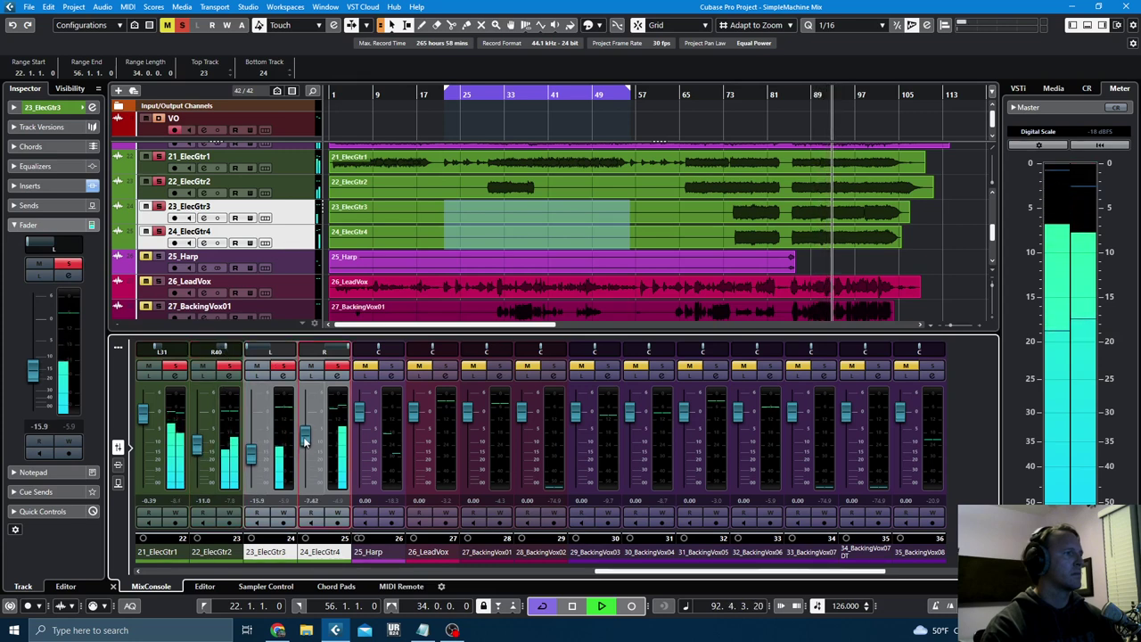
pyautogui.scroll(1, 197, 446)
pyautogui.scroll(3, 247, 459)
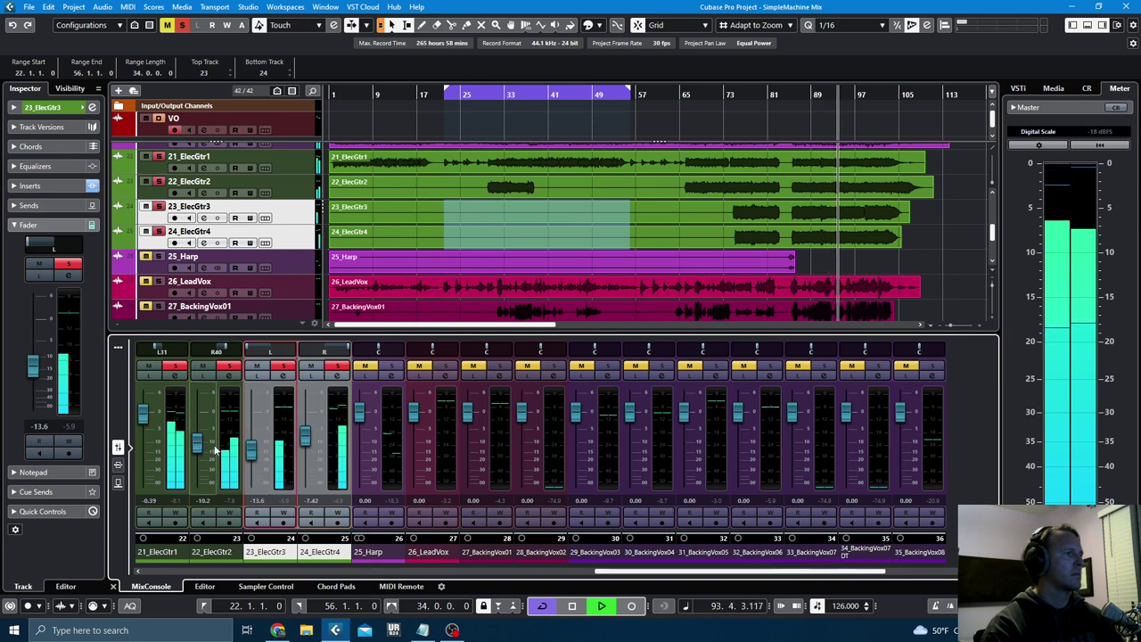
pyautogui.scroll(-2, 147, 420)
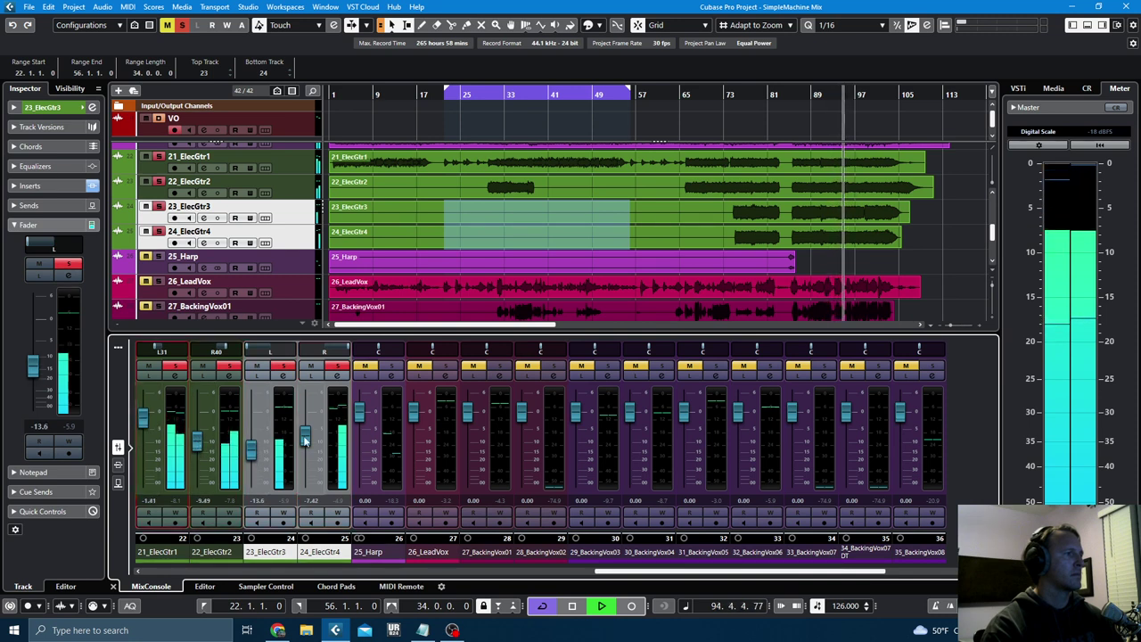
pyautogui.scroll(2, 251, 449)
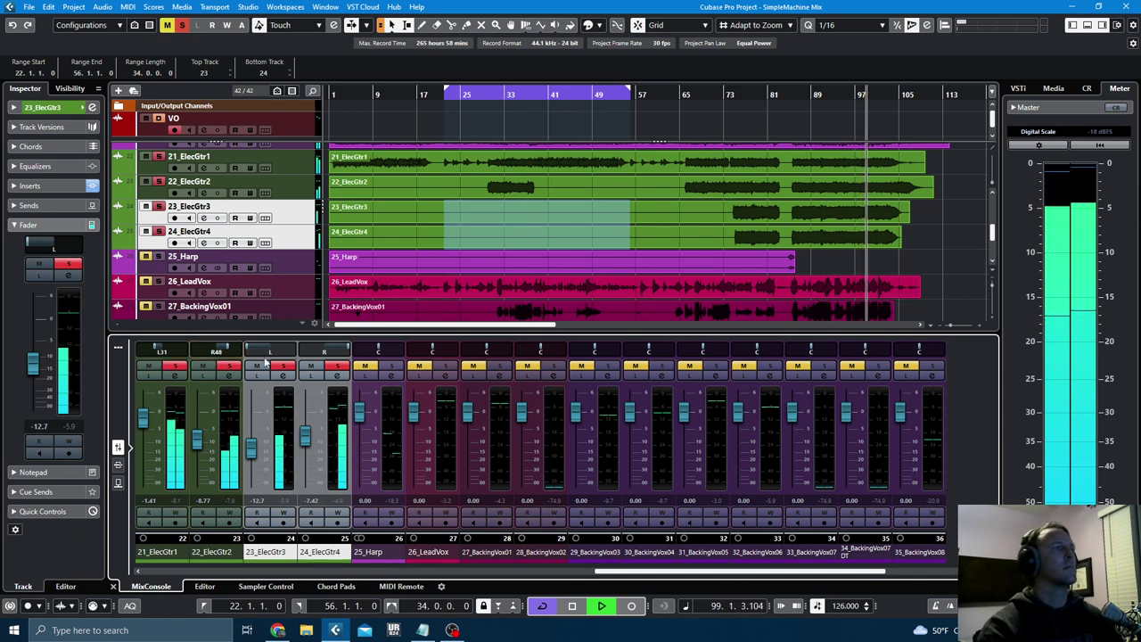
pyautogui.press('space')
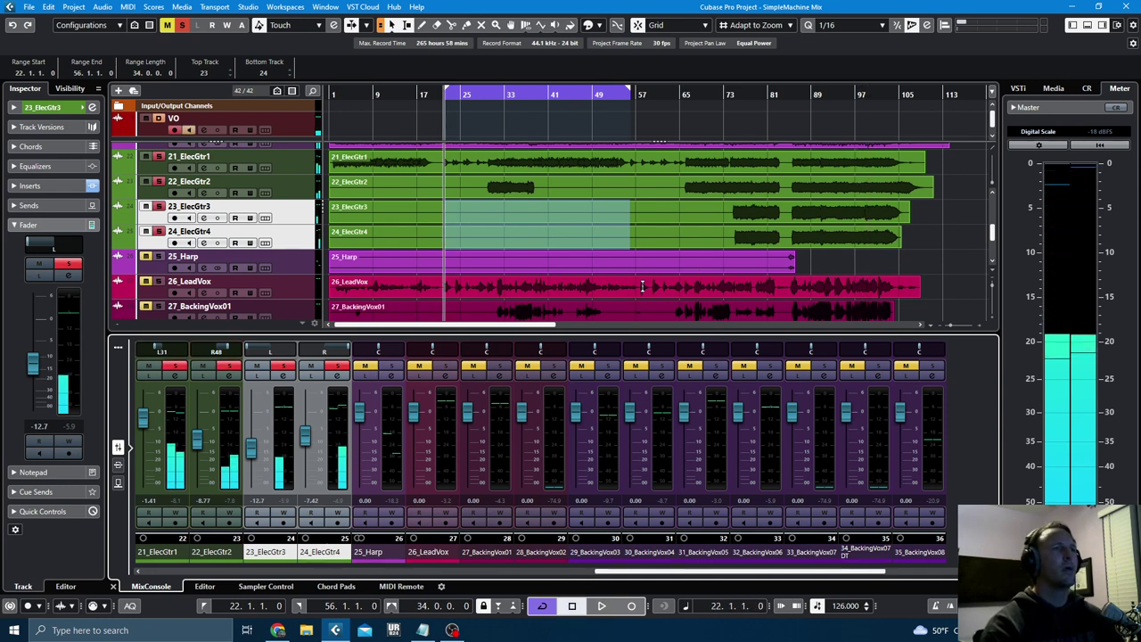
# - Solo 25_Harp with the mix from bar 84, lower it to about -2.04 dB, and clear all solos and mutes
pyautogui.scroll(-1, 931, 247)
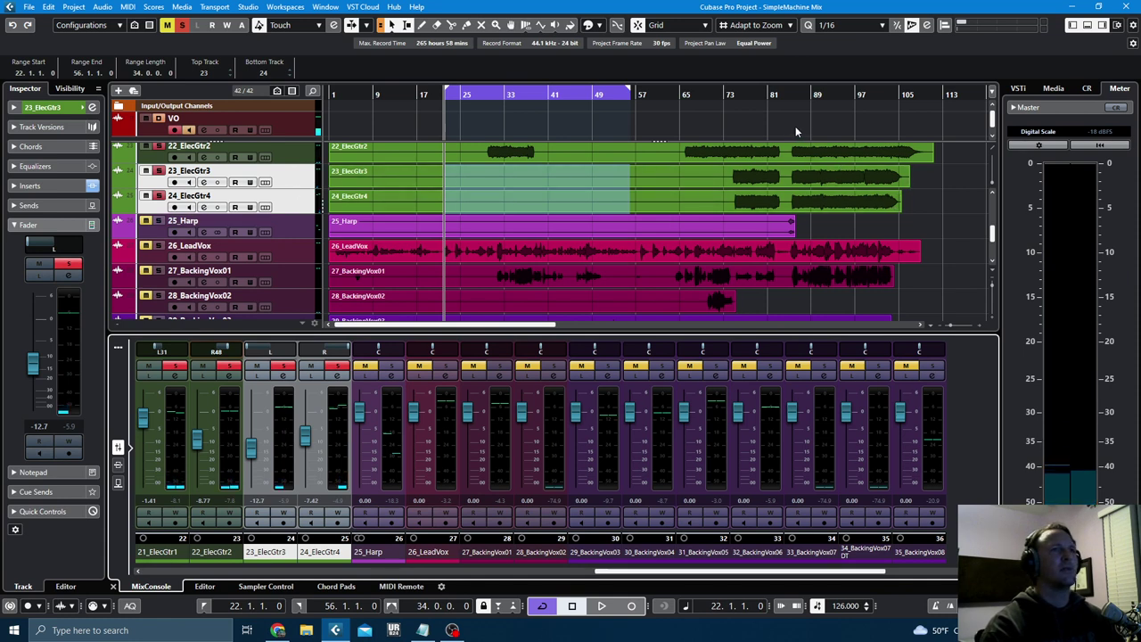
pyautogui.click(781, 93)
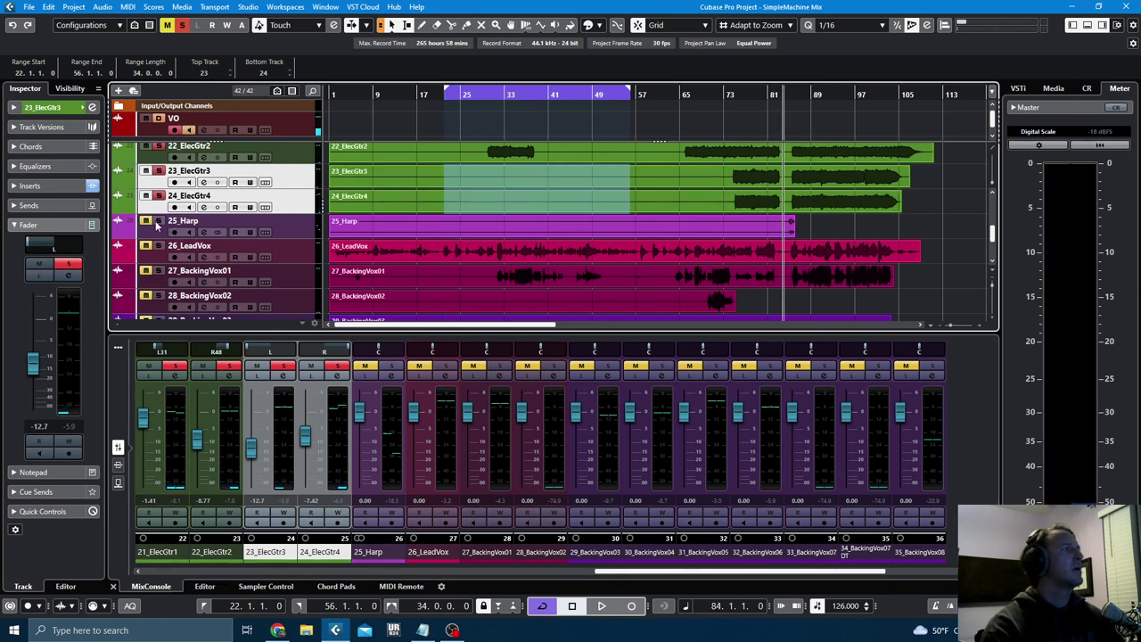
pyautogui.click(157, 226)
pyautogui.press('space')
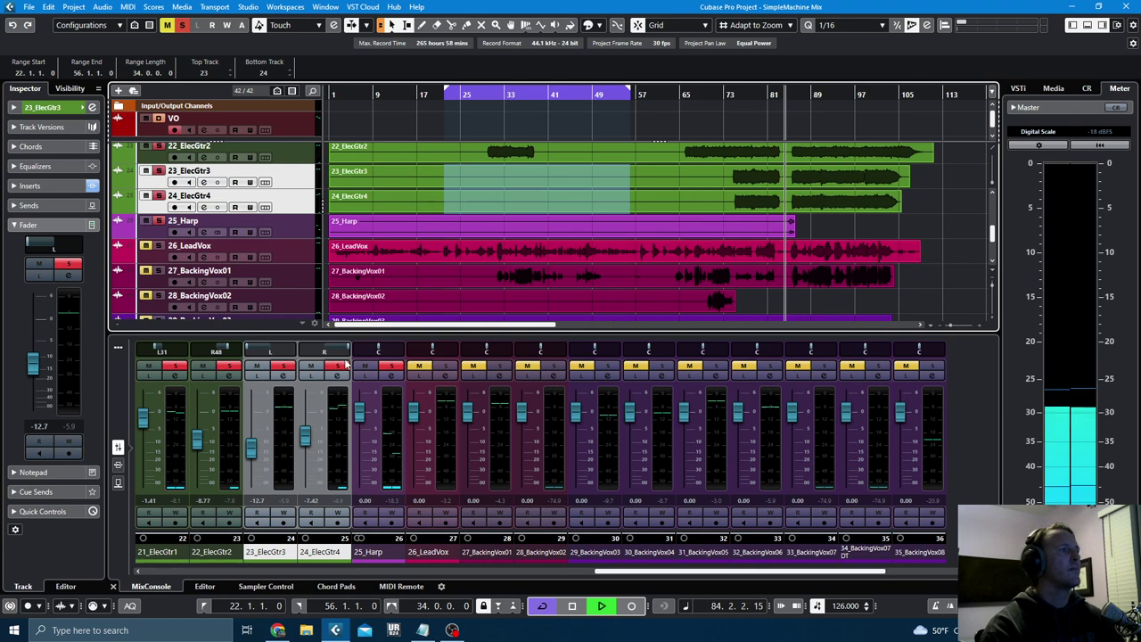
pyautogui.moveTo(361, 407); pyautogui.dragTo(353, 416)
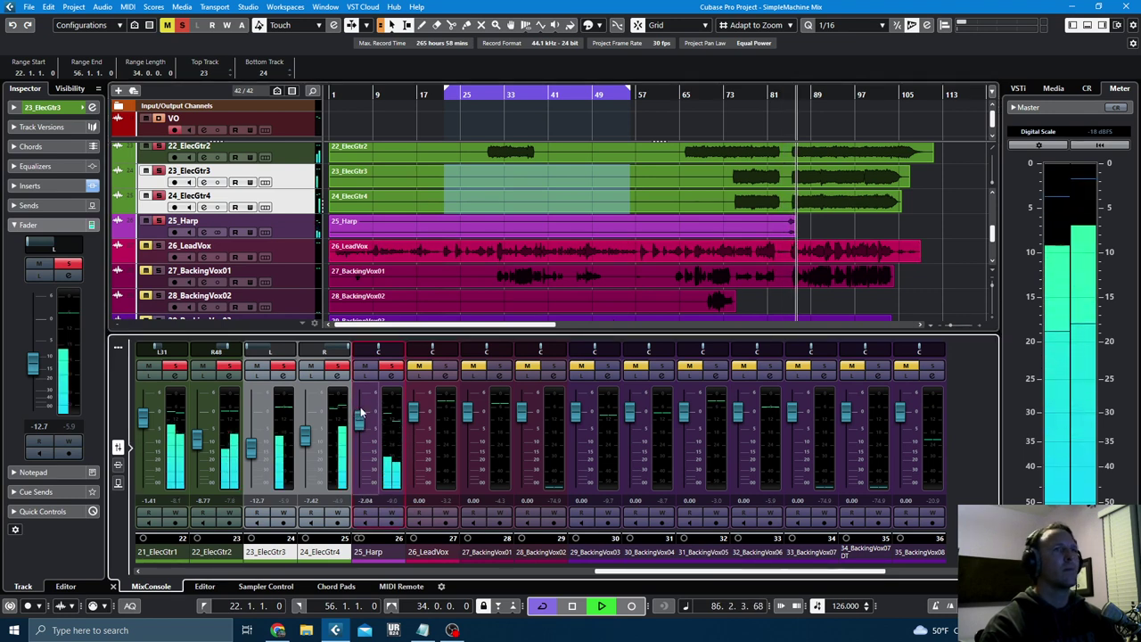
pyautogui.press('space')
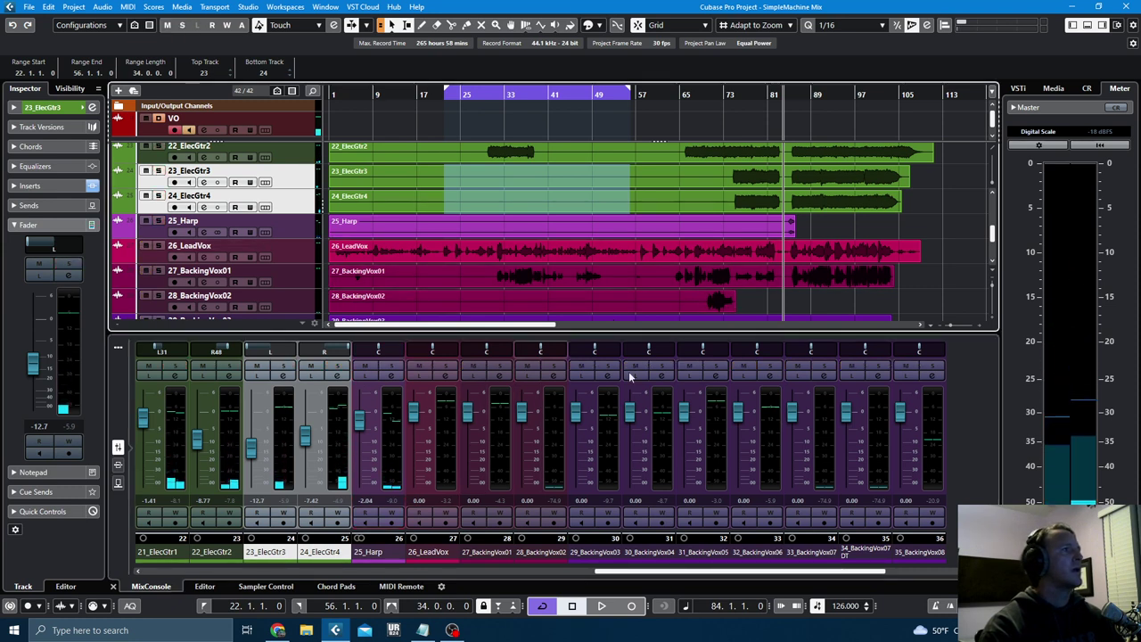
# - Play the full mix from the loop start at bar 22 and raise 26_LeadVox to about 1.50 dB
pyautogui.scroll(-3, 792, 288)
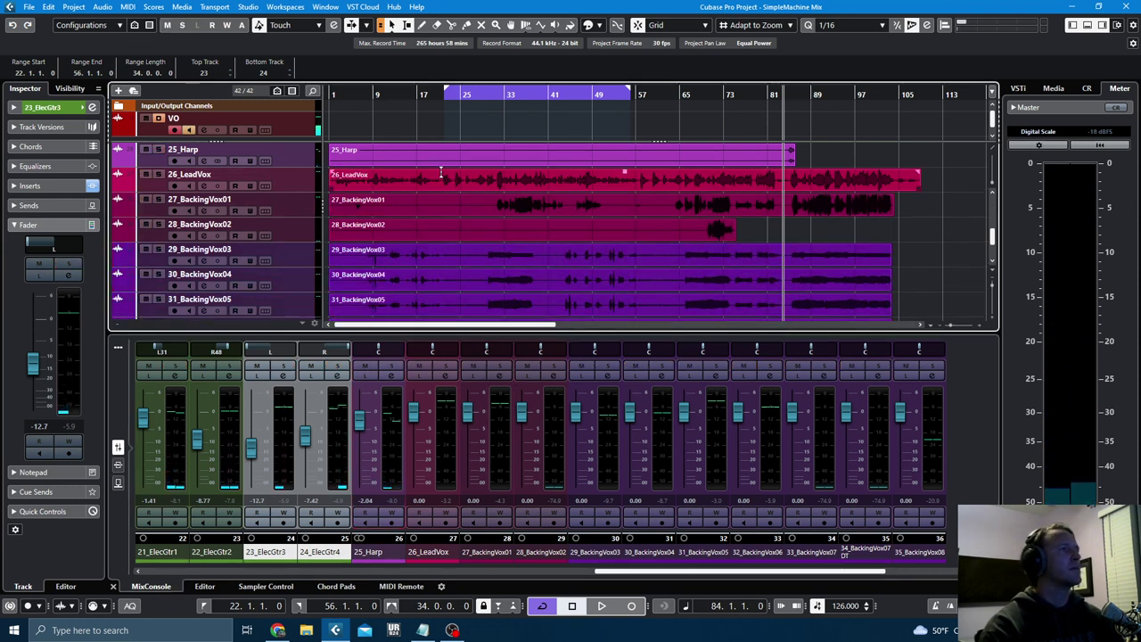
pyautogui.press('space')
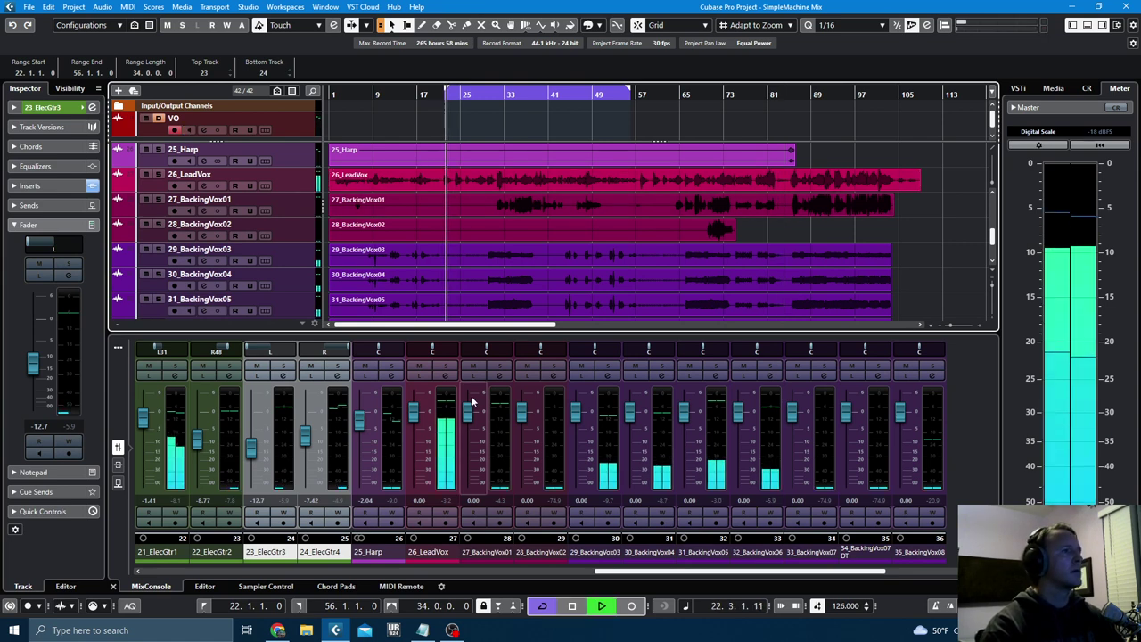
pyautogui.moveTo(413, 413); pyautogui.dragTo(412, 409)
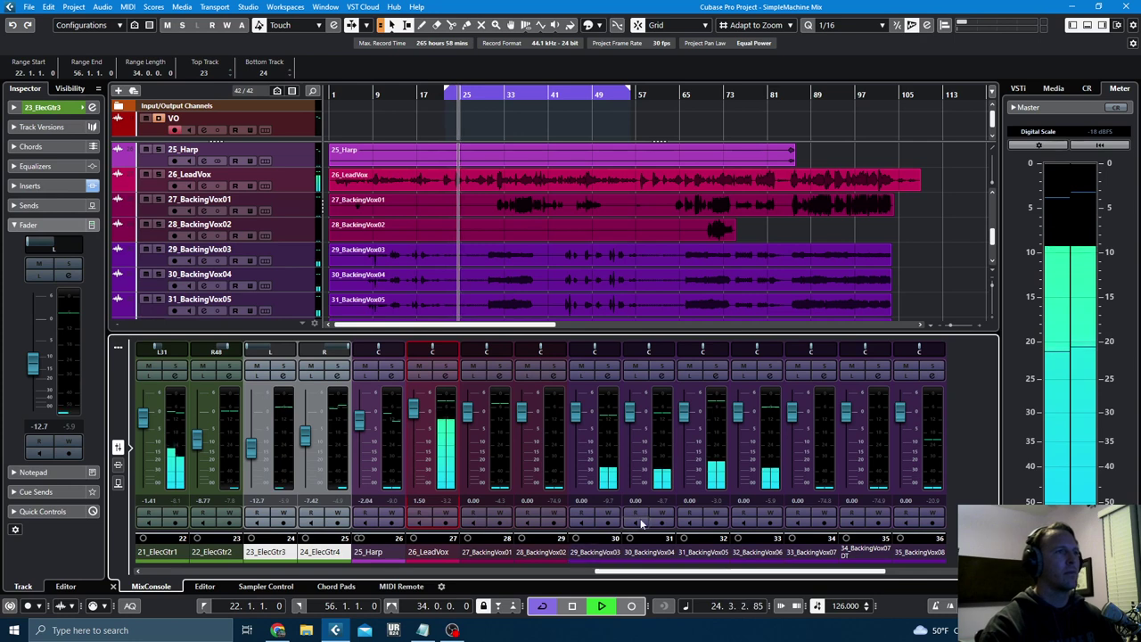
# - Pan BackingVox03, 05 and 07 hard left, BackingVox04, 06 and 07DT hard right, BackingVox01 to L31 and BackingVox02 to R40
pyautogui.scroll(-1, 914, 238)
pyautogui.scroll(-3, 914, 237)
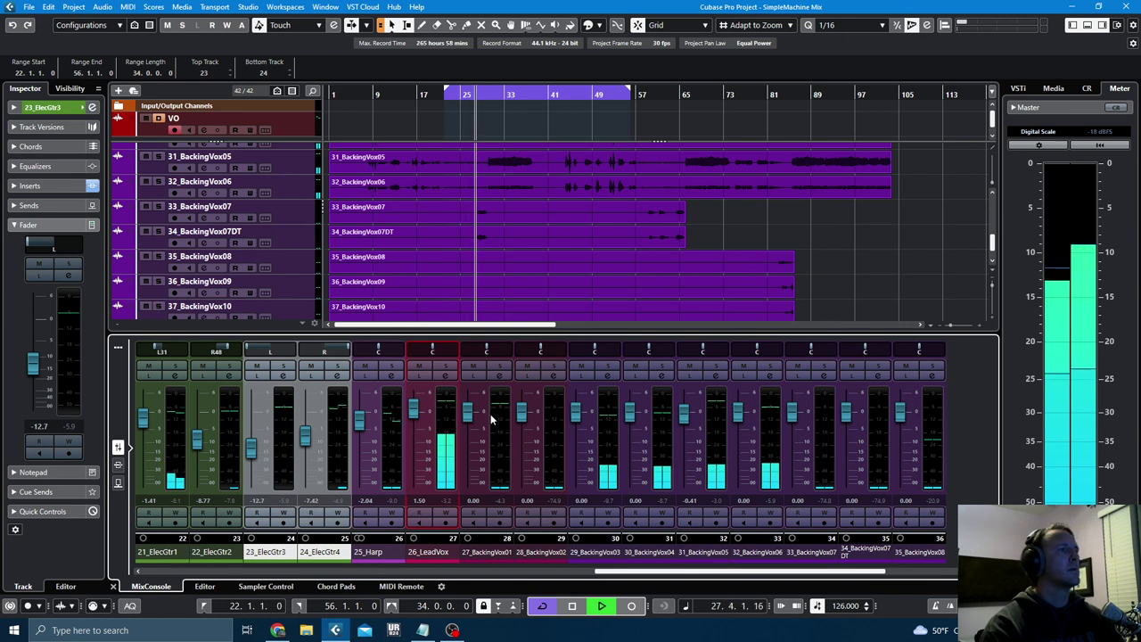
pyautogui.moveTo(813, 349); pyautogui.dragTo(762, 350)
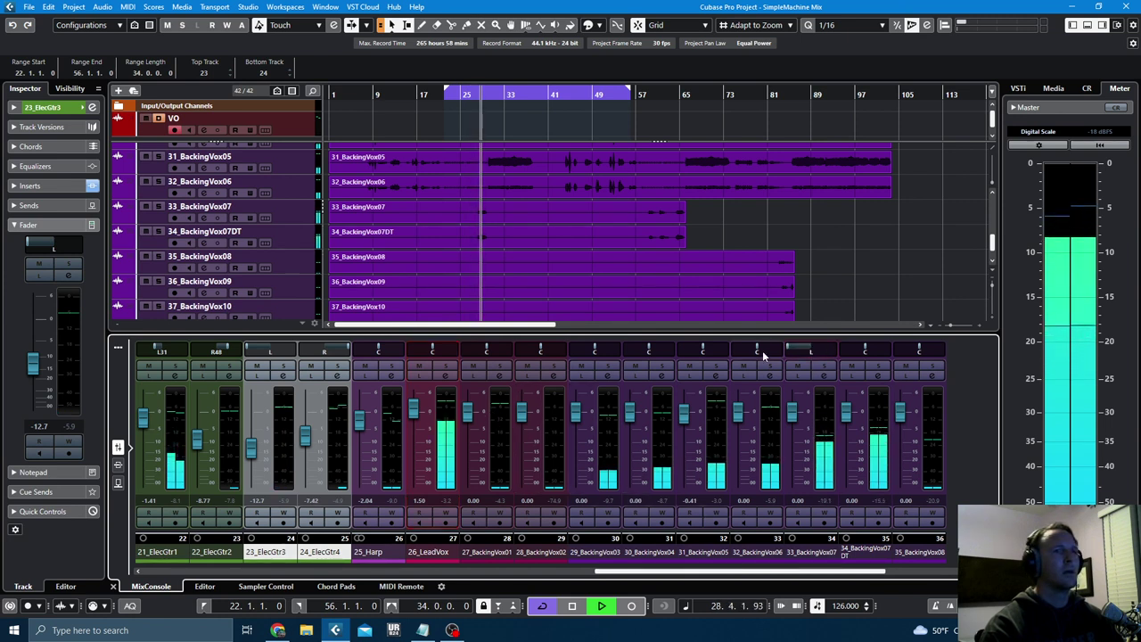
pyautogui.moveTo(860, 349); pyautogui.dragTo(936, 352)
pyautogui.moveTo(759, 352); pyautogui.dragTo(807, 352)
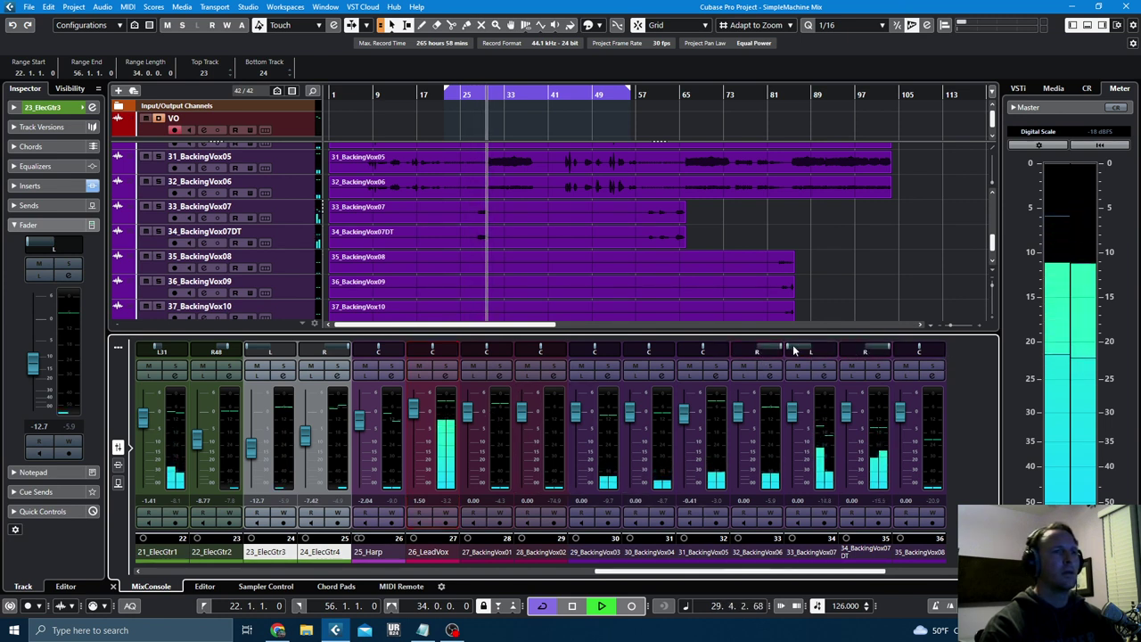
pyautogui.moveTo(700, 350)
pyautogui.mouseDown()
pyautogui.moveTo(624, 353)
pyautogui.moveTo(681, 349)
pyautogui.mouseUp()
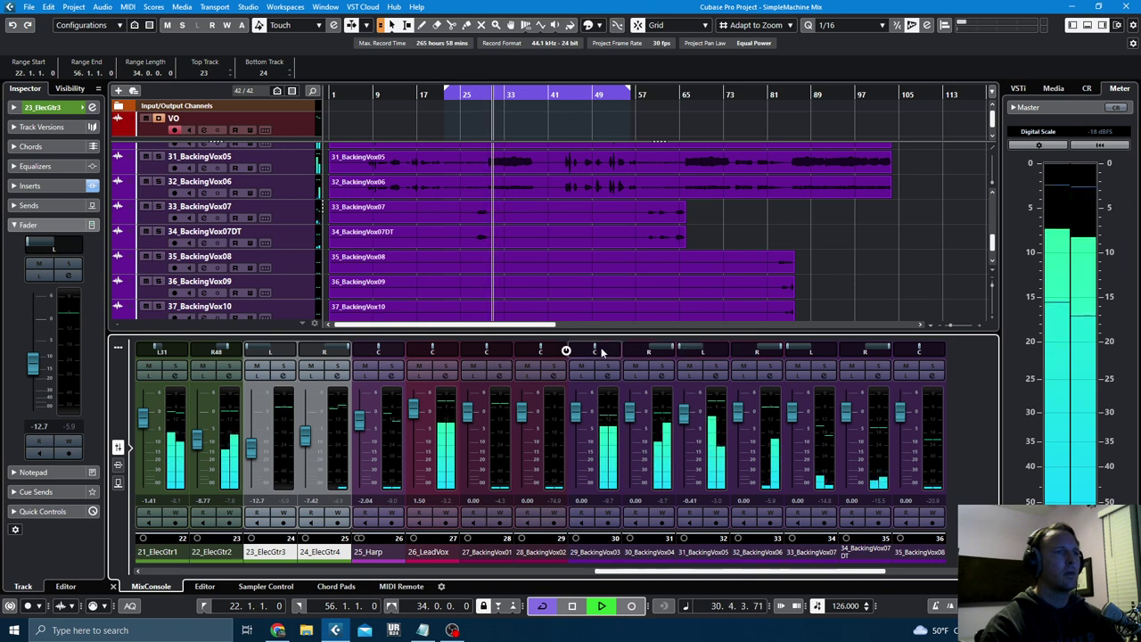
pyautogui.moveTo(595, 350); pyautogui.dragTo(571, 350)
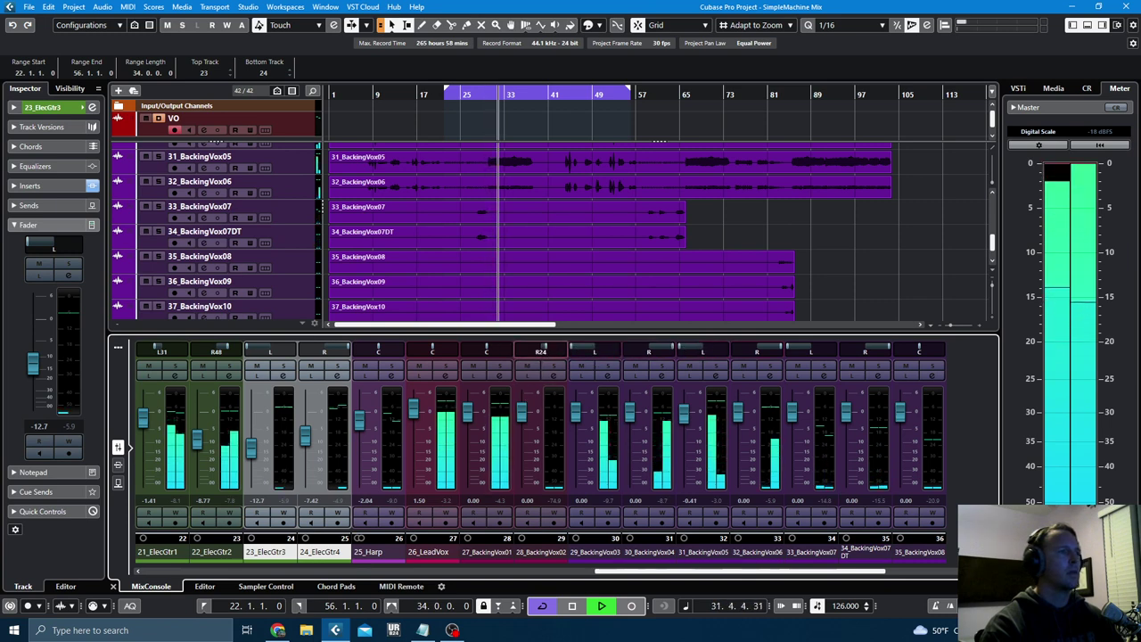
pyautogui.moveTo(486, 350); pyautogui.dragTo(470, 350)
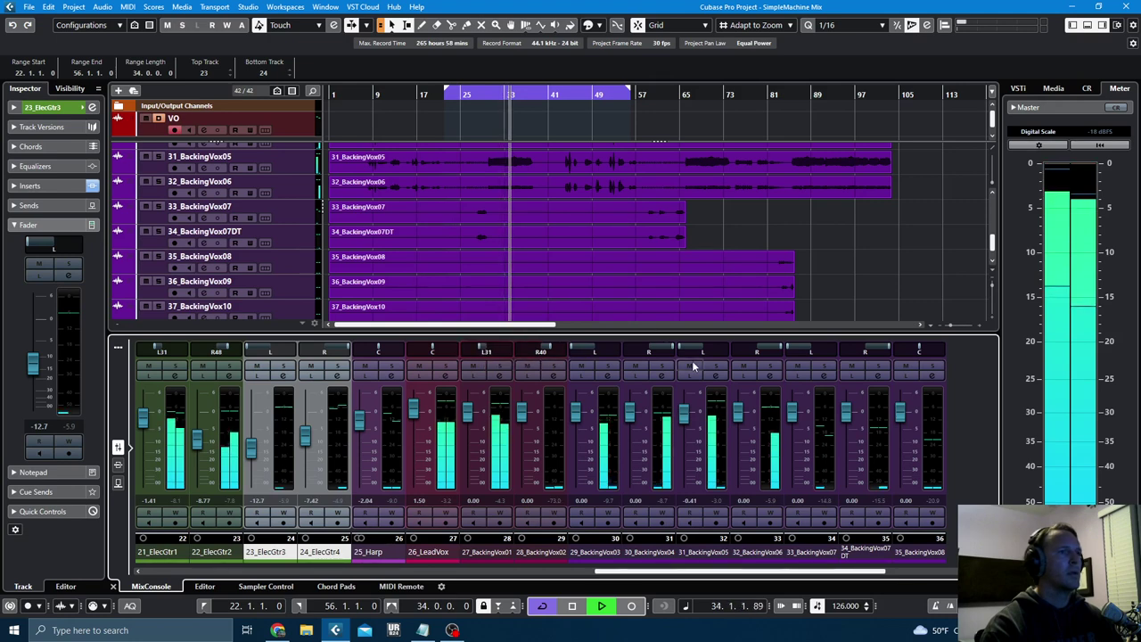
# - Set BackingVox03 to 06 to about 1.50, -0.67, -3.10 and 0.54 dB, and 27_BackingVox01 to L14 and about -1.88 dB
pyautogui.moveTo(738, 415); pyautogui.dragTo(738, 413)
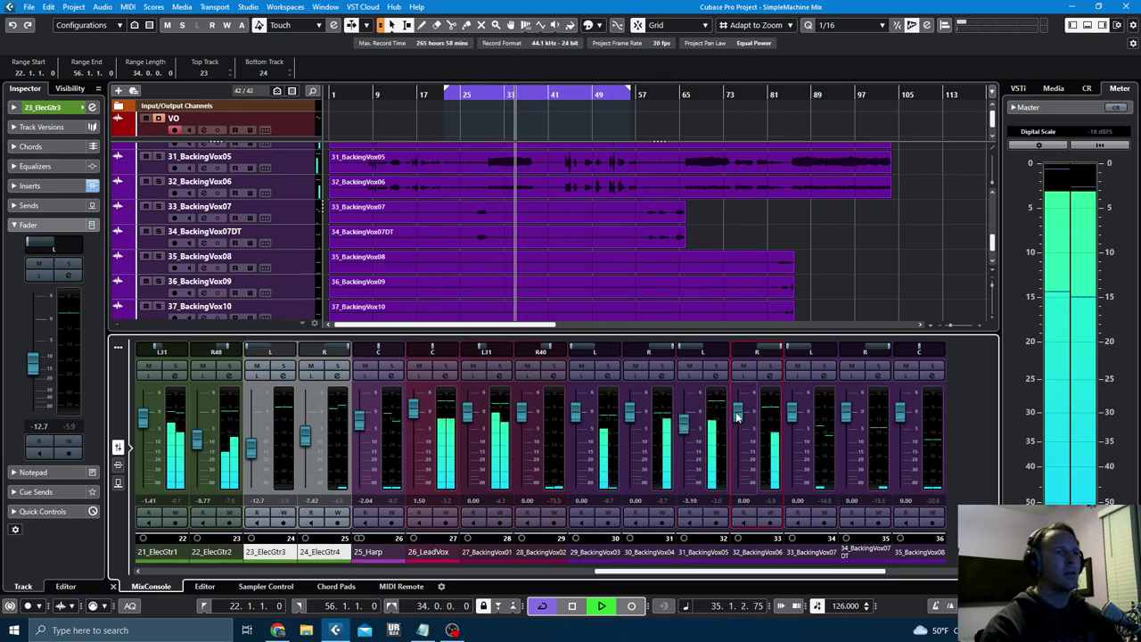
pyautogui.moveTo(631, 413); pyautogui.dragTo(577, 413)
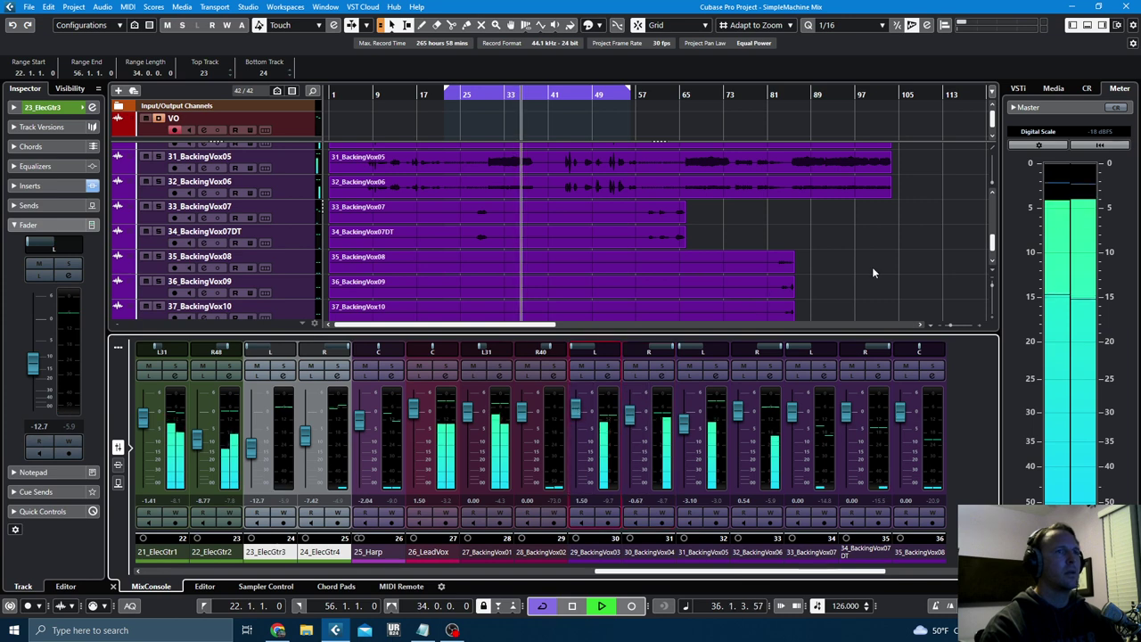
pyautogui.scroll(6, 872, 272)
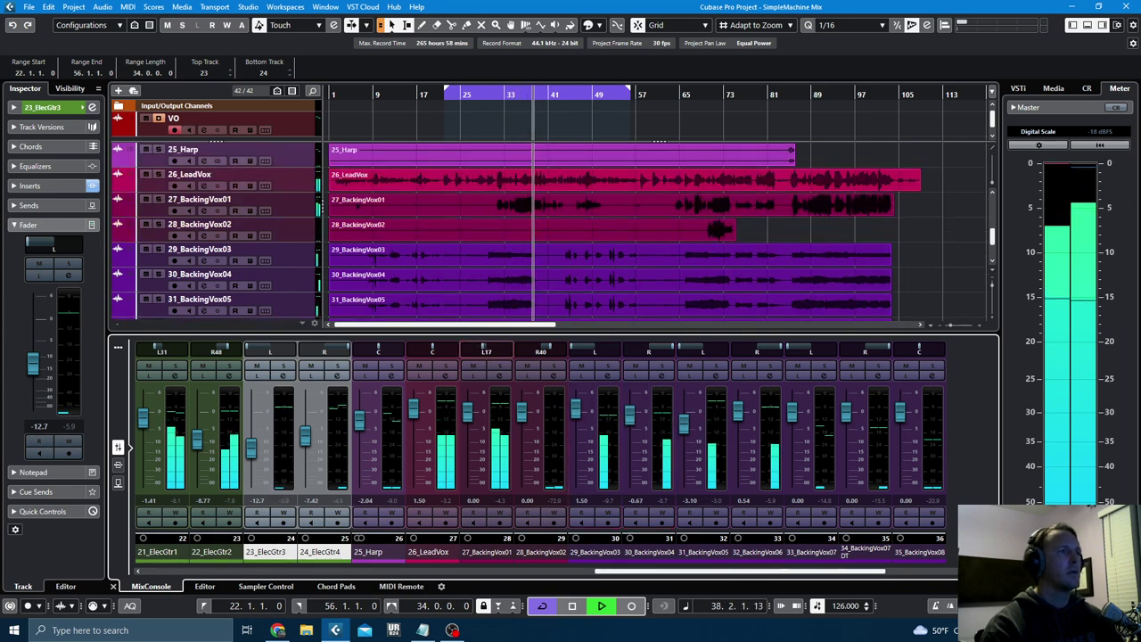
pyautogui.moveTo(466, 411); pyautogui.dragTo(466, 420)
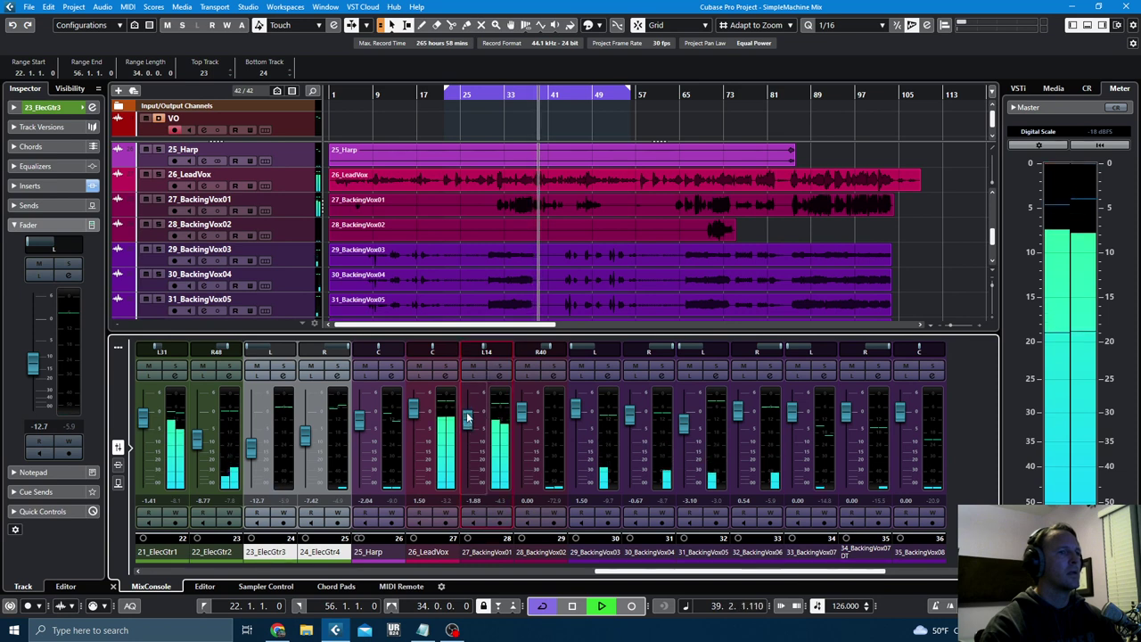
# - Pan 35_BackingVox08 and 38_BackingVox11 hard left, and 37_BackingVox10 and 39_BackingVox11DT hard right
pyautogui.scroll(-3, 925, 253)
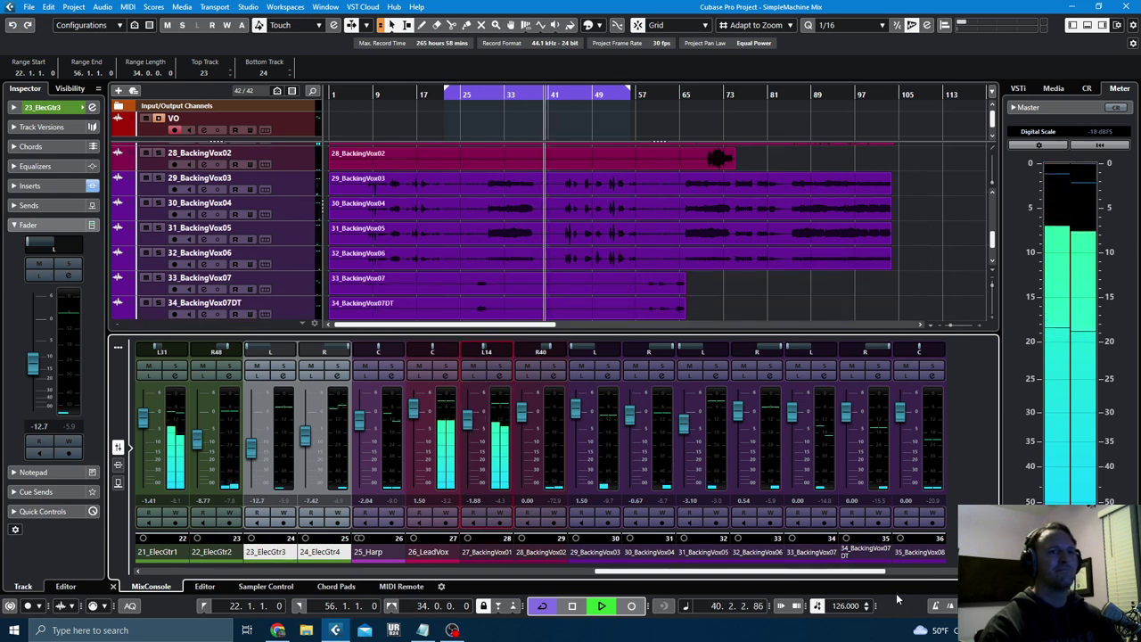
pyautogui.hscroll(4, 891, 571)
pyautogui.scroll(-4, 916, 281)
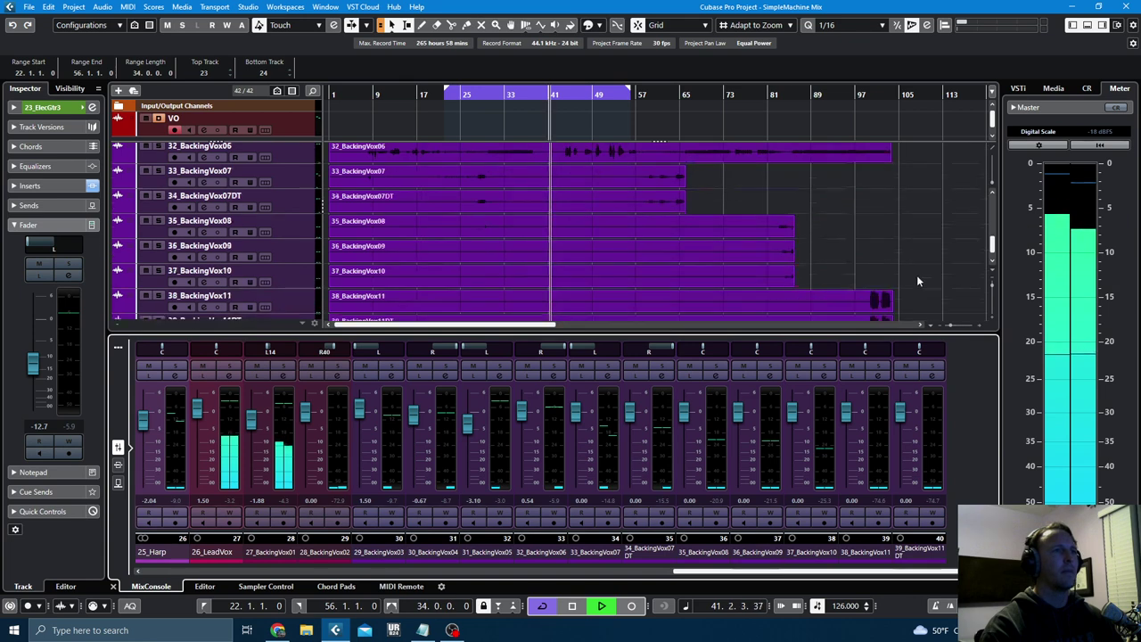
pyautogui.click(294, 177)
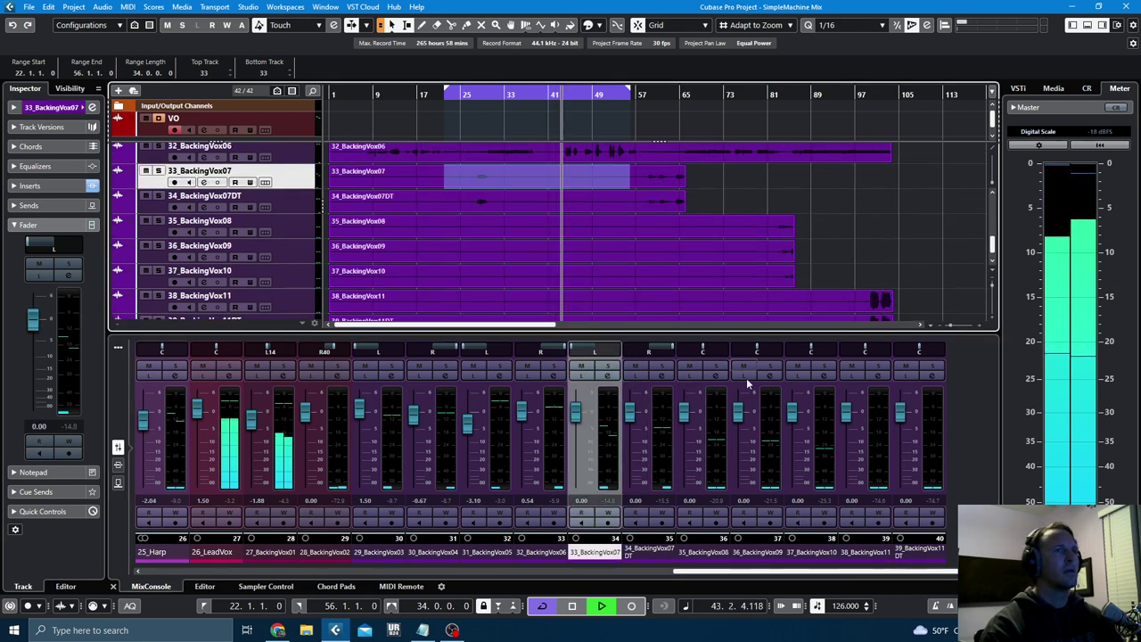
pyautogui.scroll(-1, 844, 214)
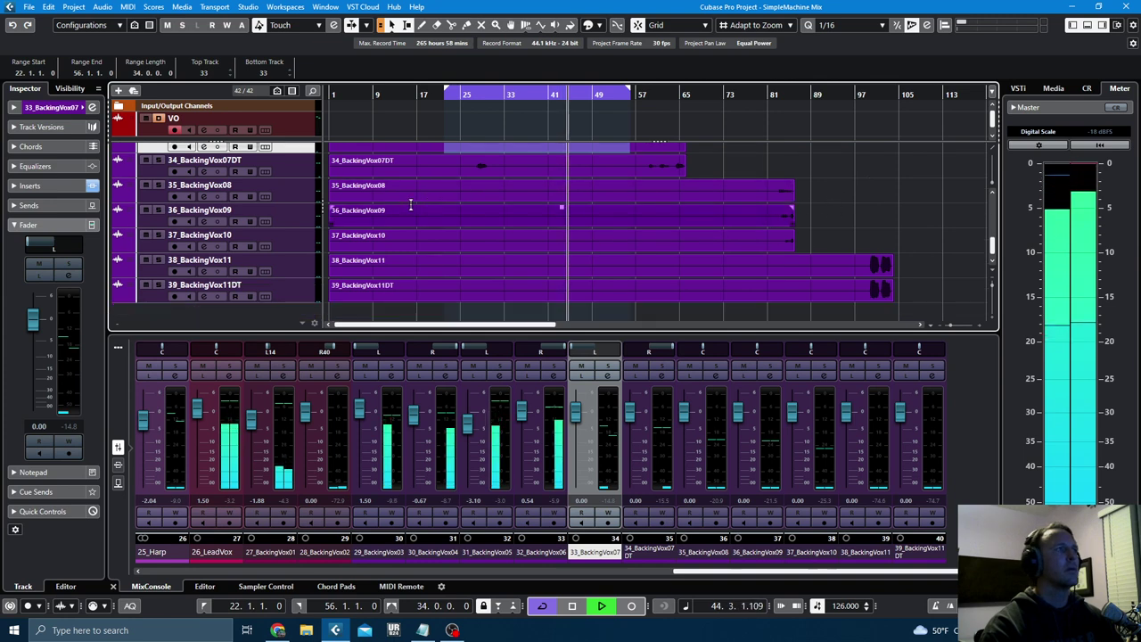
pyautogui.click(300, 191)
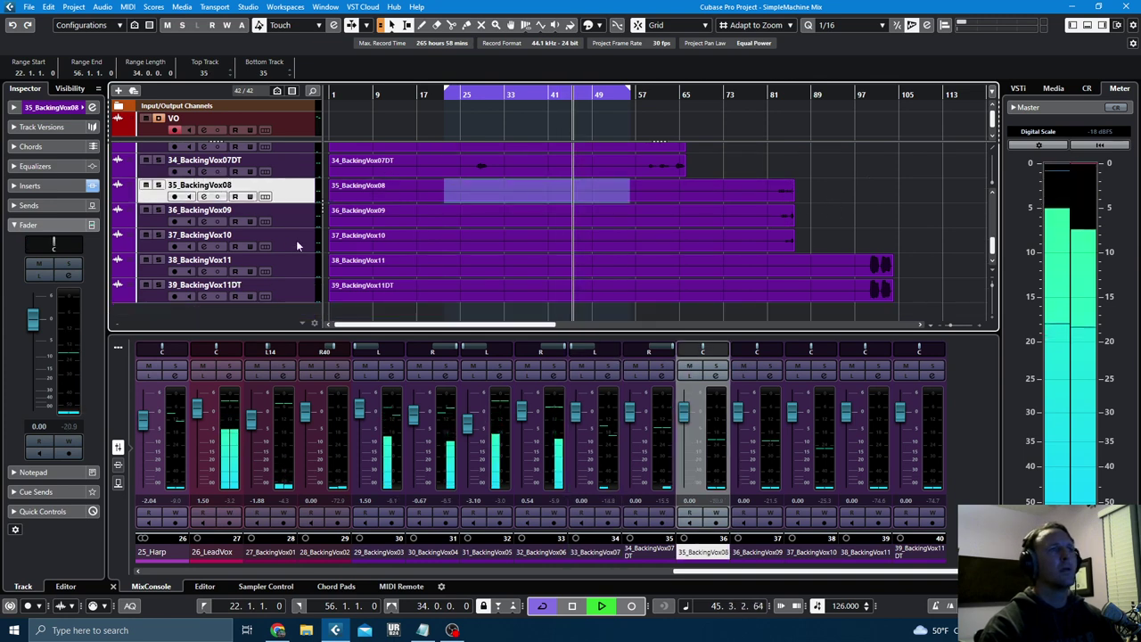
pyautogui.click(678, 349)
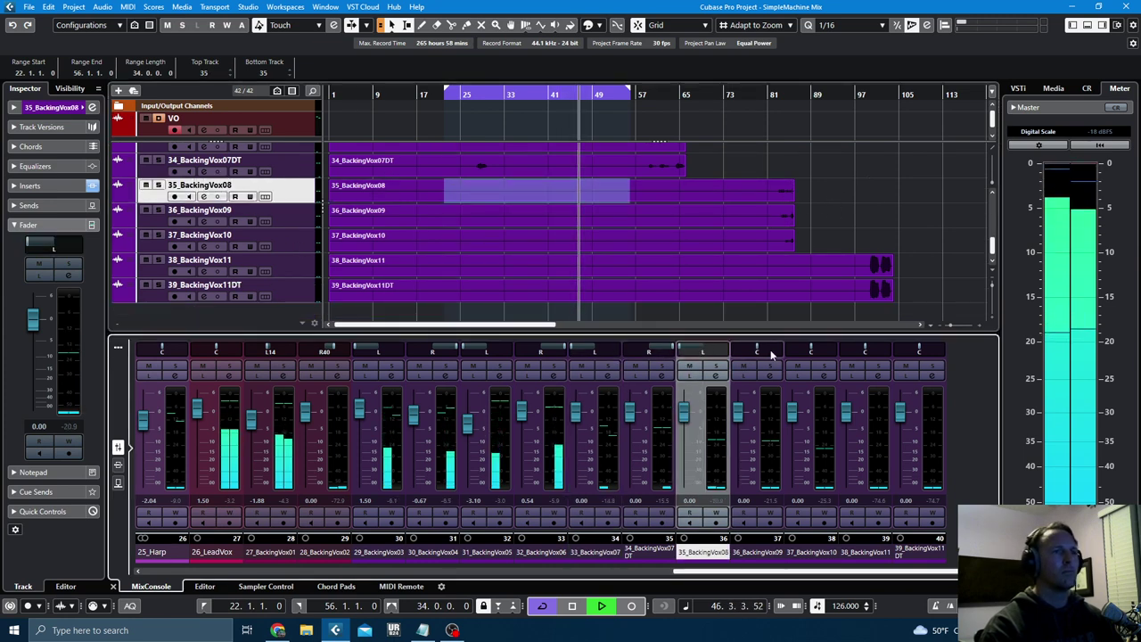
pyautogui.moveTo(810, 348); pyautogui.dragTo(815, 348)
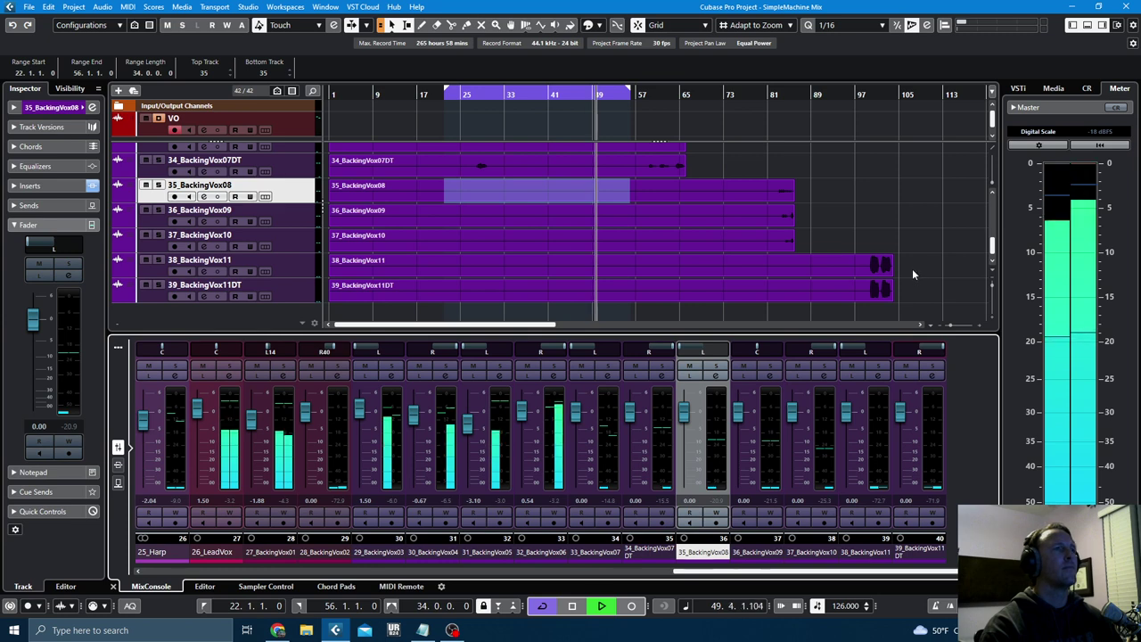
# - Select channels 29_BackingVox03 to 32_BackingVox06, set them to about -1.41, -2.55, -2.73 and -2.21 dB, and stop playback
pyautogui.scroll(4, 911, 268)
pyautogui.scroll(1, 895, 258)
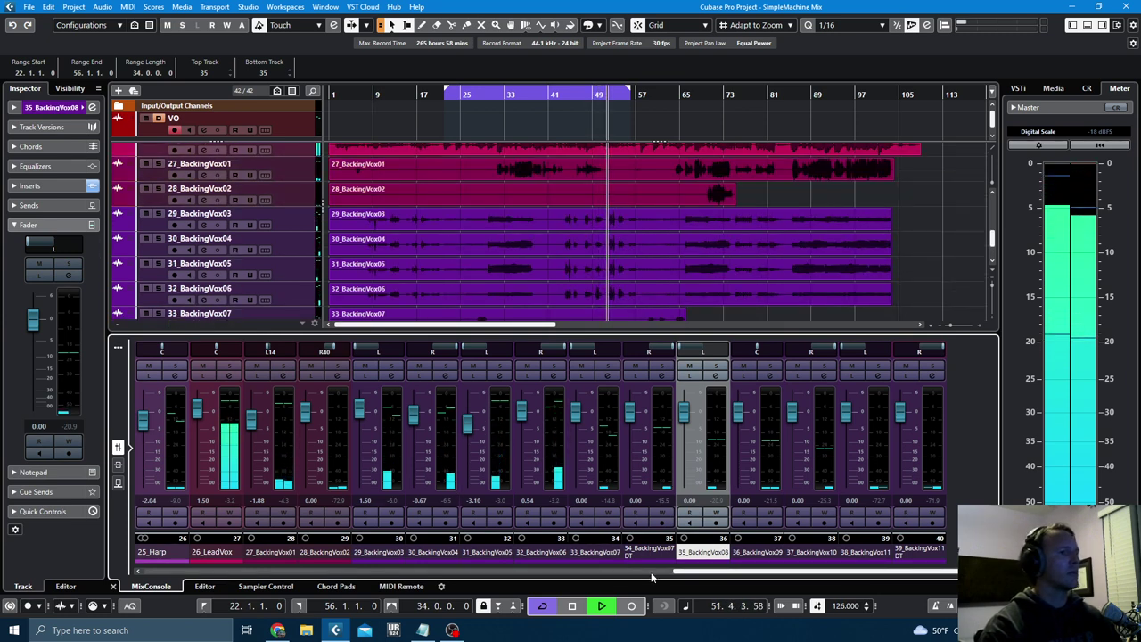
pyautogui.moveTo(677, 572); pyautogui.dragTo(657, 572)
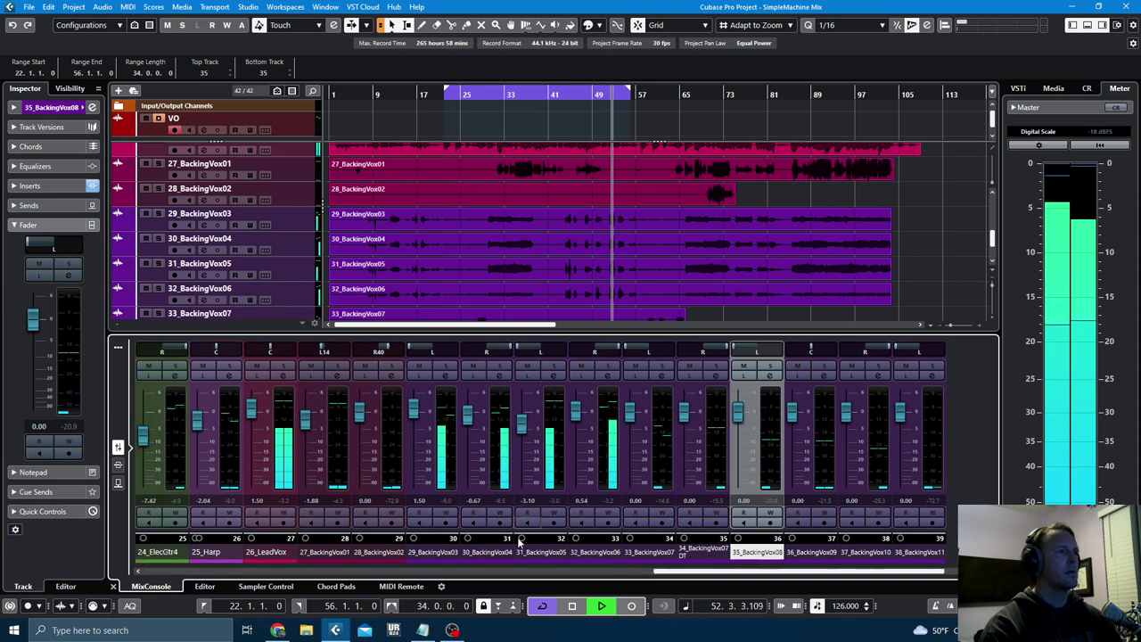
pyautogui.click(450, 552)
pyautogui.keyDown('shift'); pyautogui.click(586, 553); pyautogui.keyUp('shift')
pyautogui.moveTo(579, 417); pyautogui.dragTo(414, 418)
pyautogui.press('space')
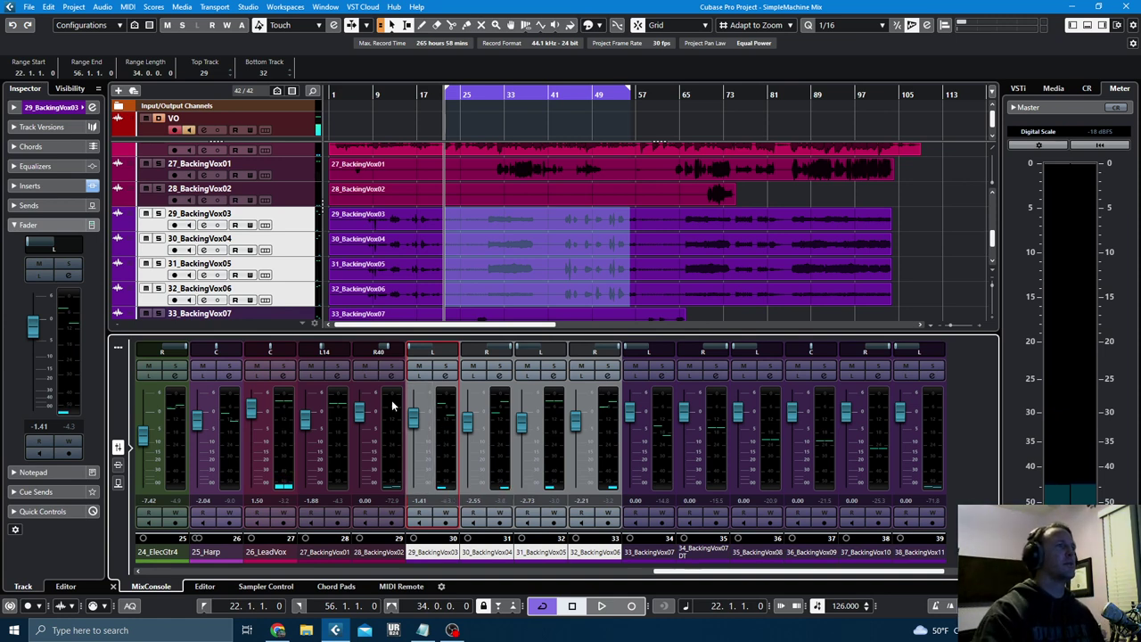
# - Play from bar 65 with looping off, rebalance BackingVox03 to 06 to about -1.88, -1.41, -4.29 and -1.25 dB, and clear the range selection
pyautogui.click(684, 94)
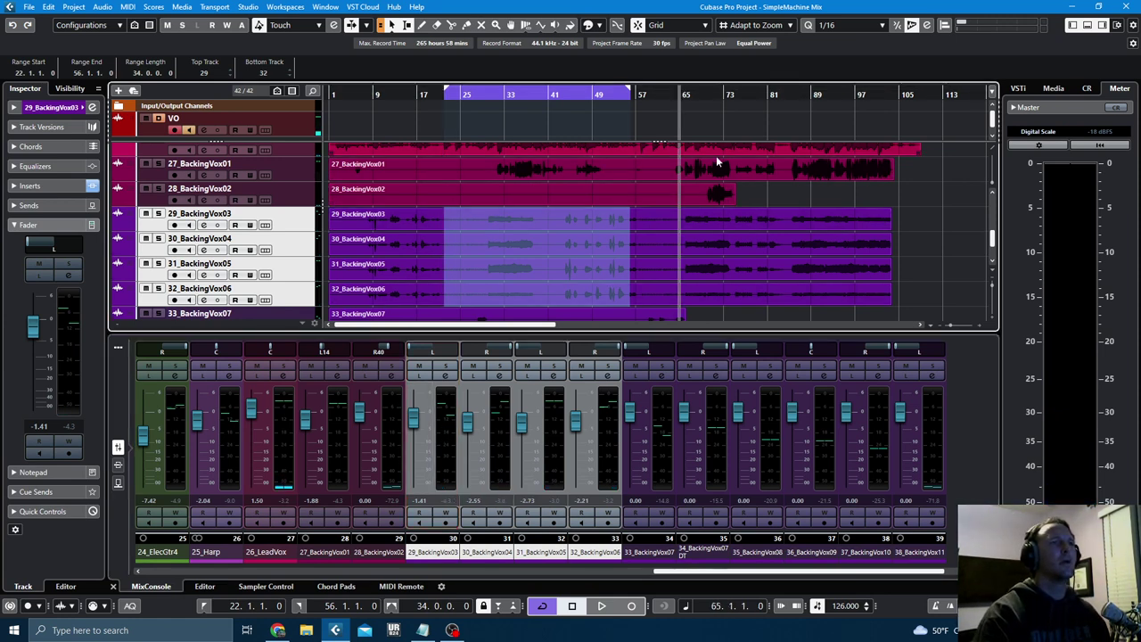
pyautogui.press('KP_Divide')
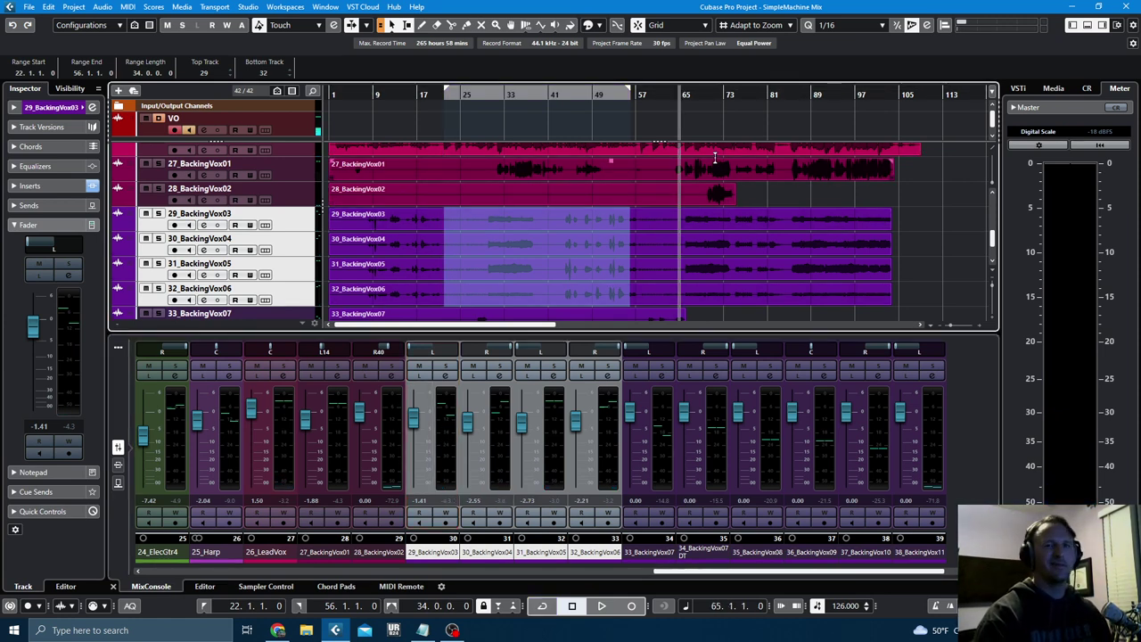
pyautogui.press('space')
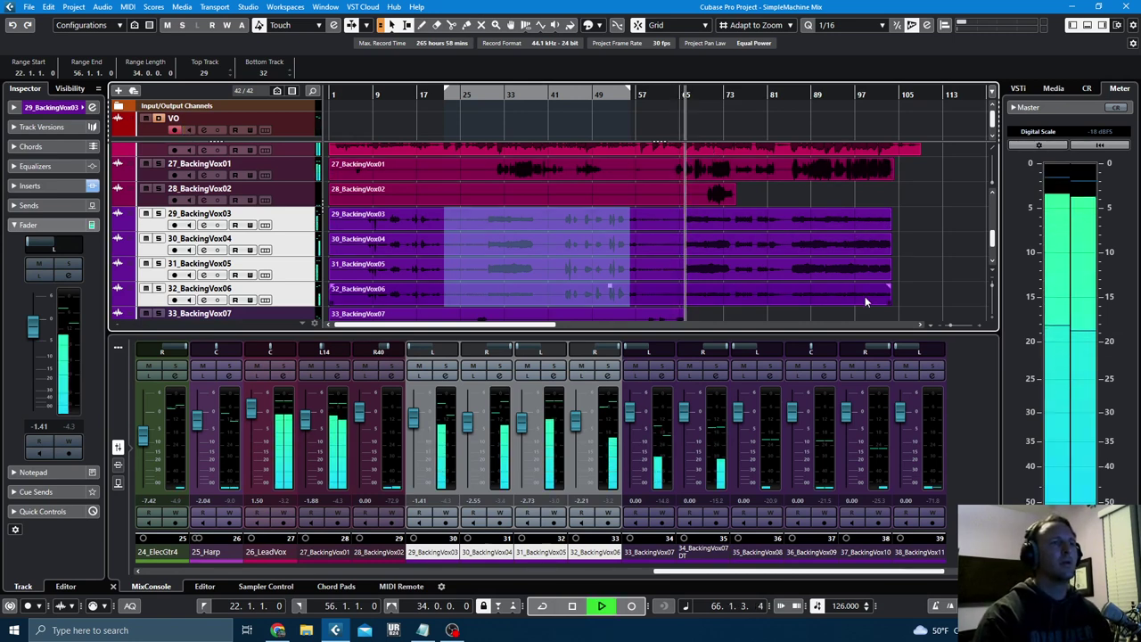
pyautogui.moveTo(415, 419); pyautogui.dragTo(414, 422)
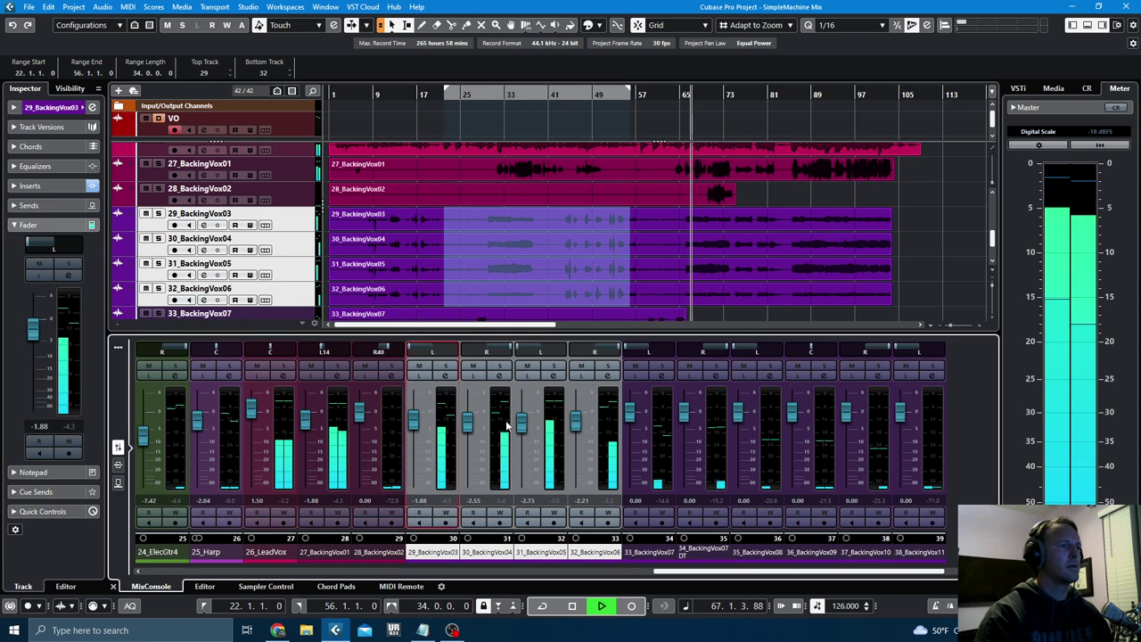
pyautogui.moveTo(521, 425); pyautogui.dragTo(468, 421)
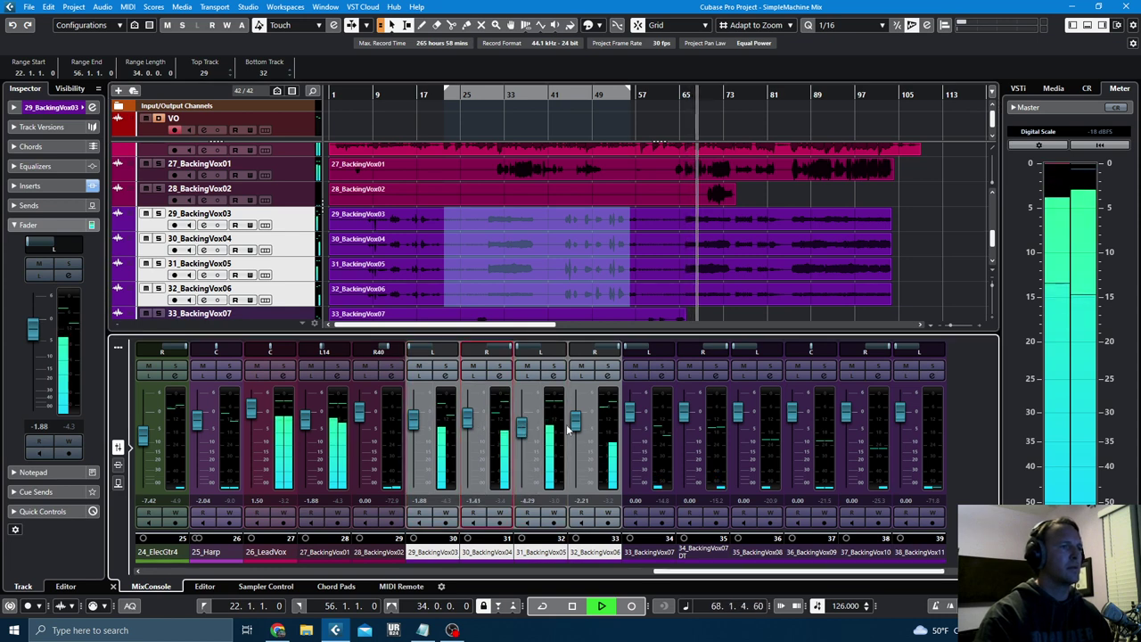
pyautogui.moveTo(573, 428); pyautogui.dragTo(573, 425)
pyautogui.click(524, 428)
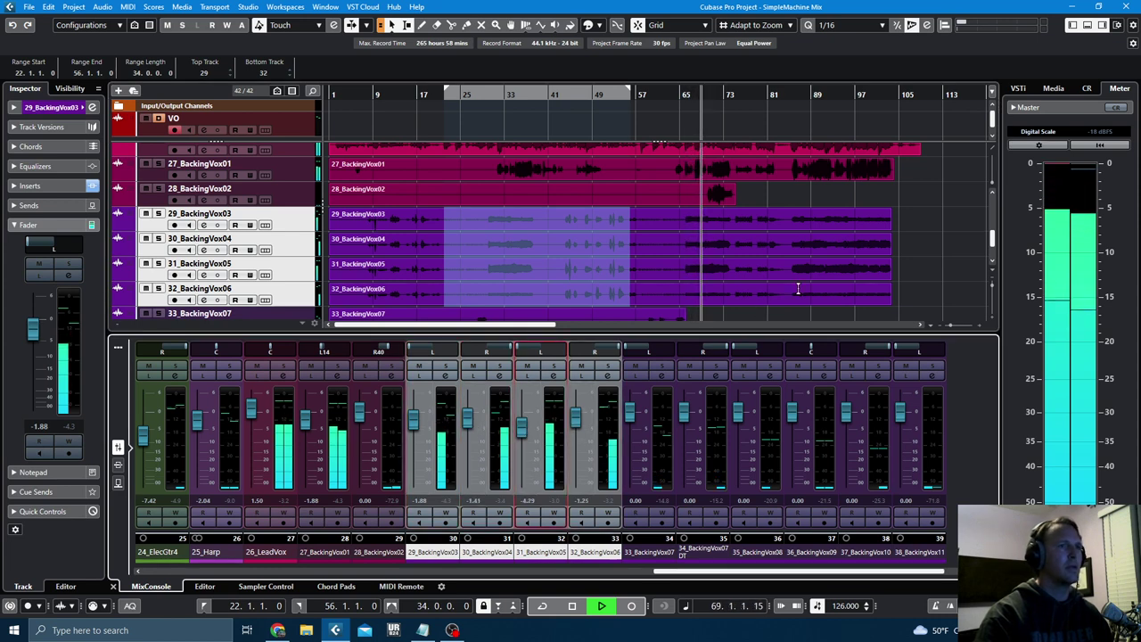
pyautogui.click(625, 298)
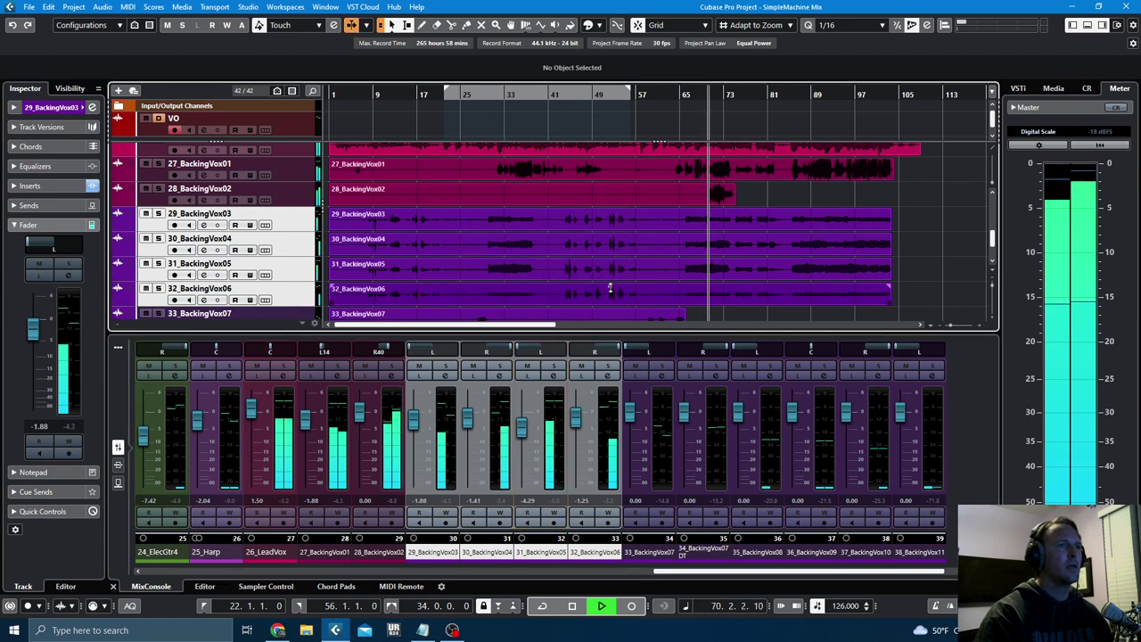
# - Lower 28_BackingVox02 to about -2.91 dB, pan it to R19, and stop playback
pyautogui.scroll(-1, 909, 254)
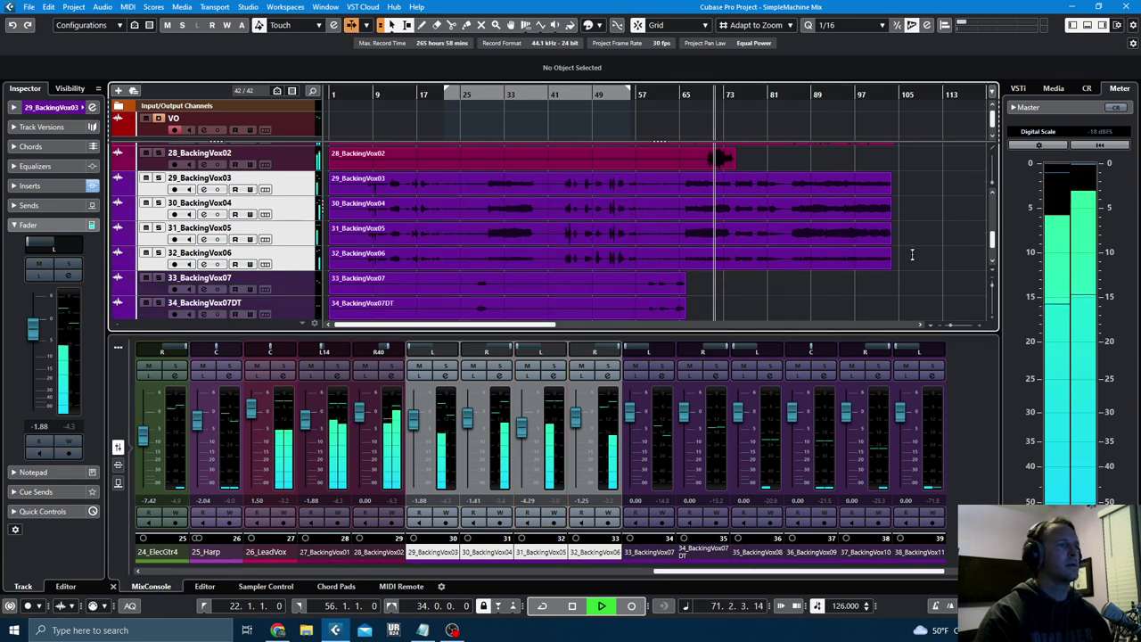
pyautogui.moveTo(359, 415); pyautogui.dragTo(360, 428)
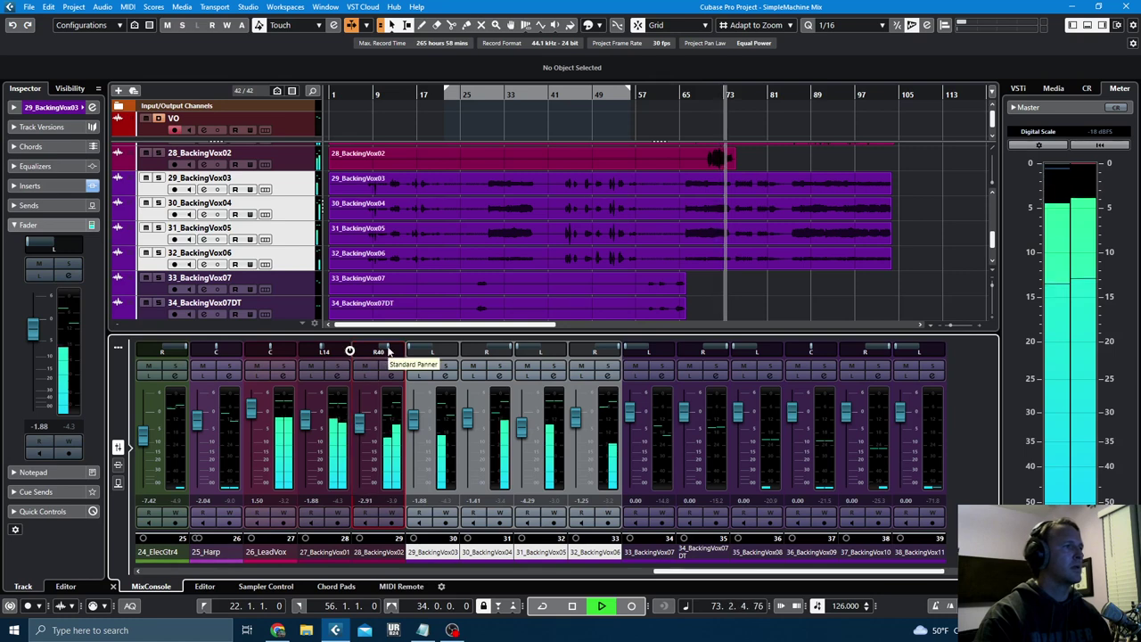
pyautogui.moveTo(386, 348); pyautogui.dragTo(381, 348)
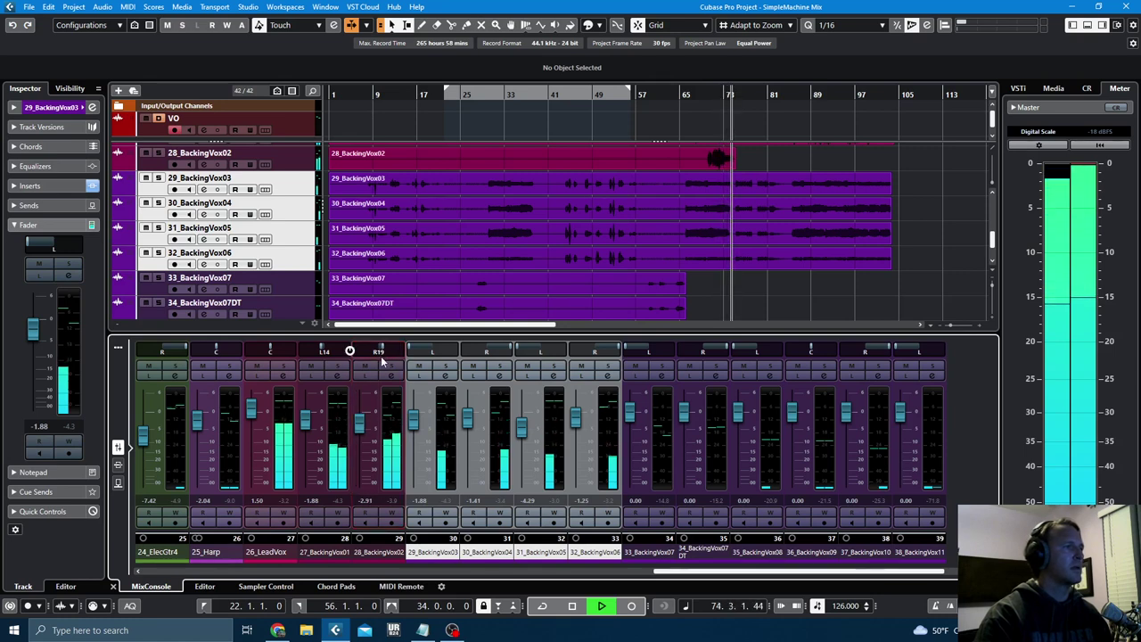
pyautogui.scroll(3, 967, 218)
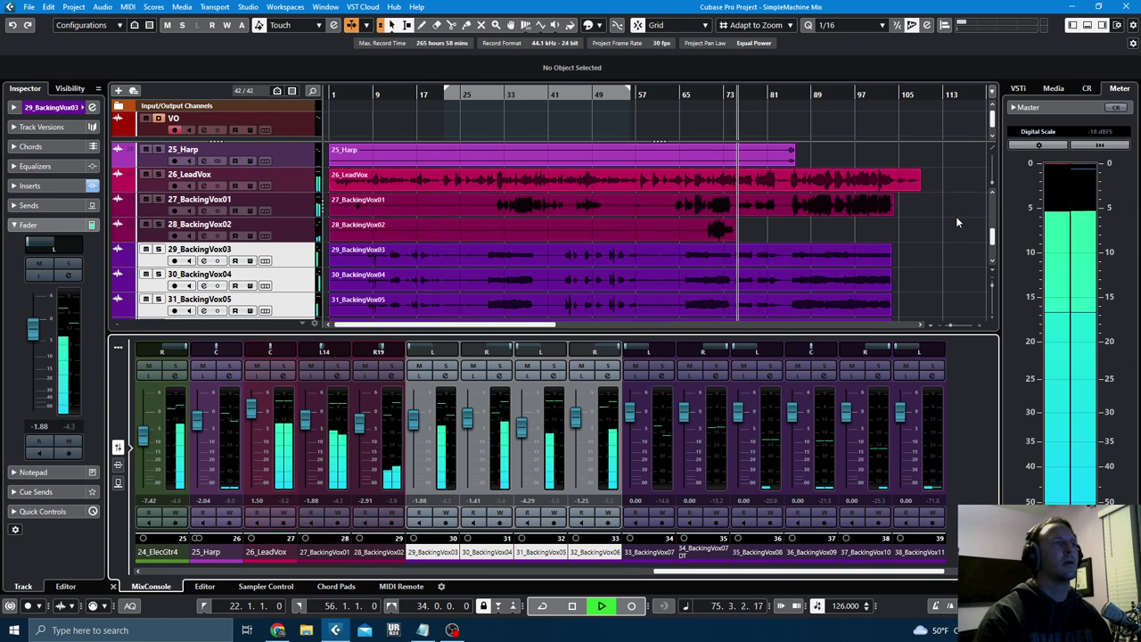
pyautogui.press('super')
pyautogui.click(905, 240)
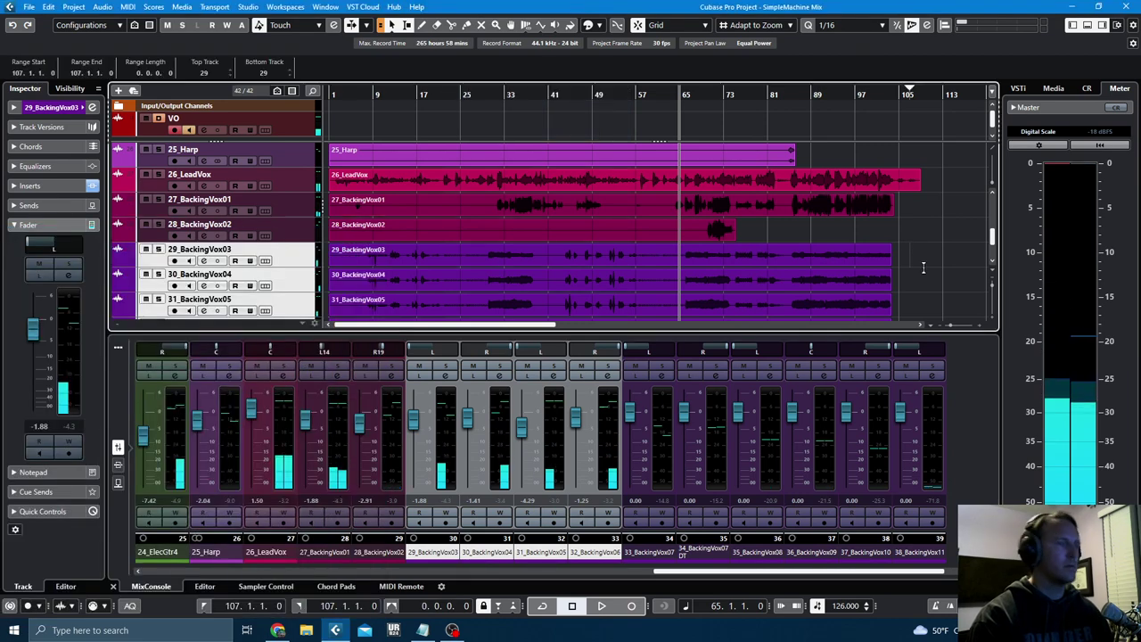
# - Shrink all track heights for an overview and review the mixer channels from 01_KickIn through to the backing vocals
pyautogui.scroll(3, 906, 285)
pyautogui.scroll(15, 907, 299)
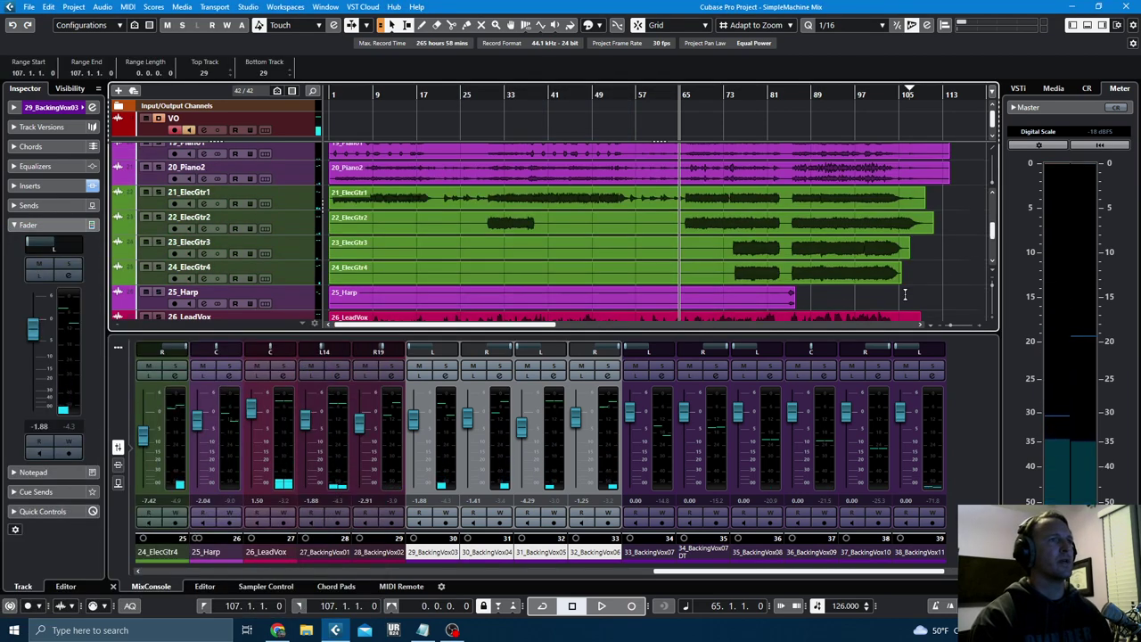
pyautogui.scroll(4, 906, 299)
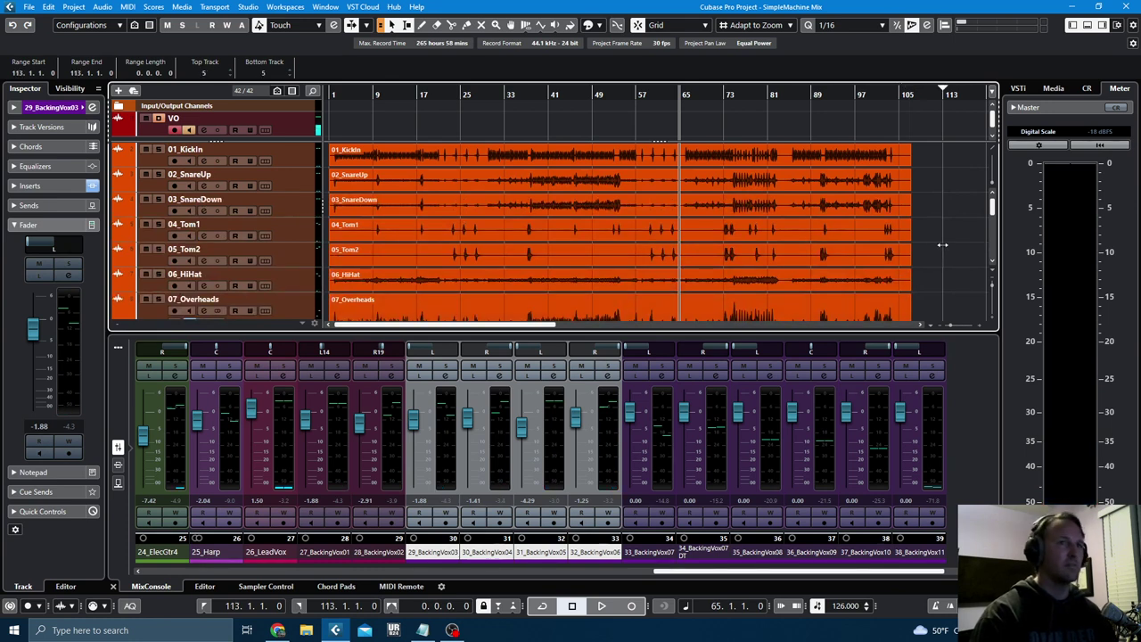
pyautogui.hotkey('shift', 'g')
pyautogui.hotkey('shift', 'g')
pyautogui.hotkey('shift', 'g')
pyautogui.hotkey('shift', 'g')
pyautogui.hotkey('shift', 'g')
pyautogui.hotkey('shift', 'g')
pyautogui.hotkey('shift', 'g')
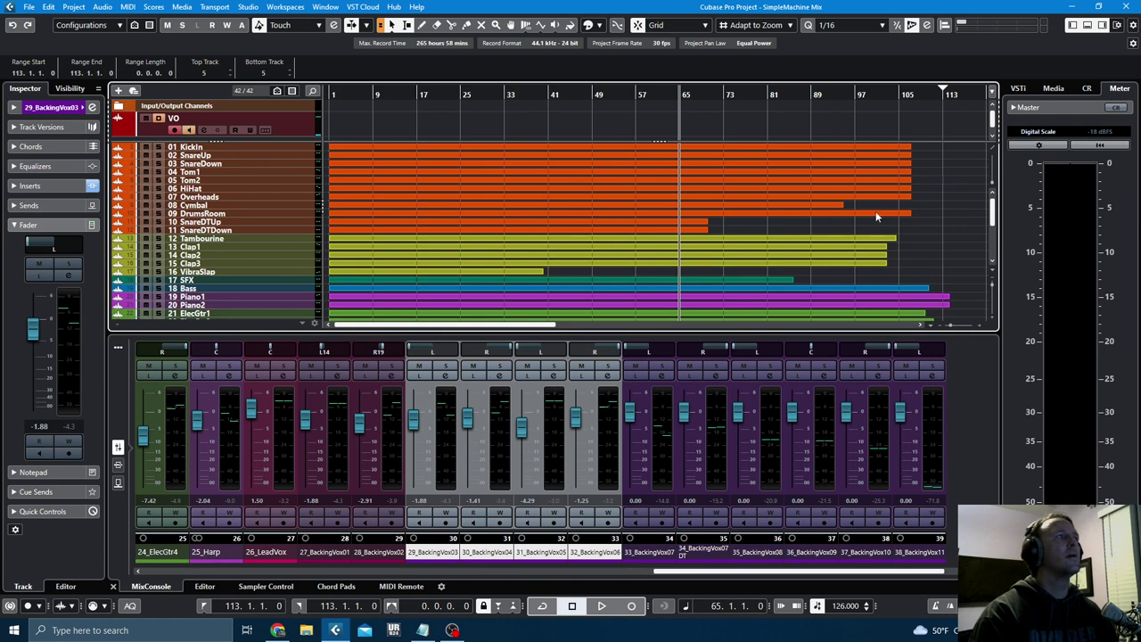
pyautogui.click(286, 148)
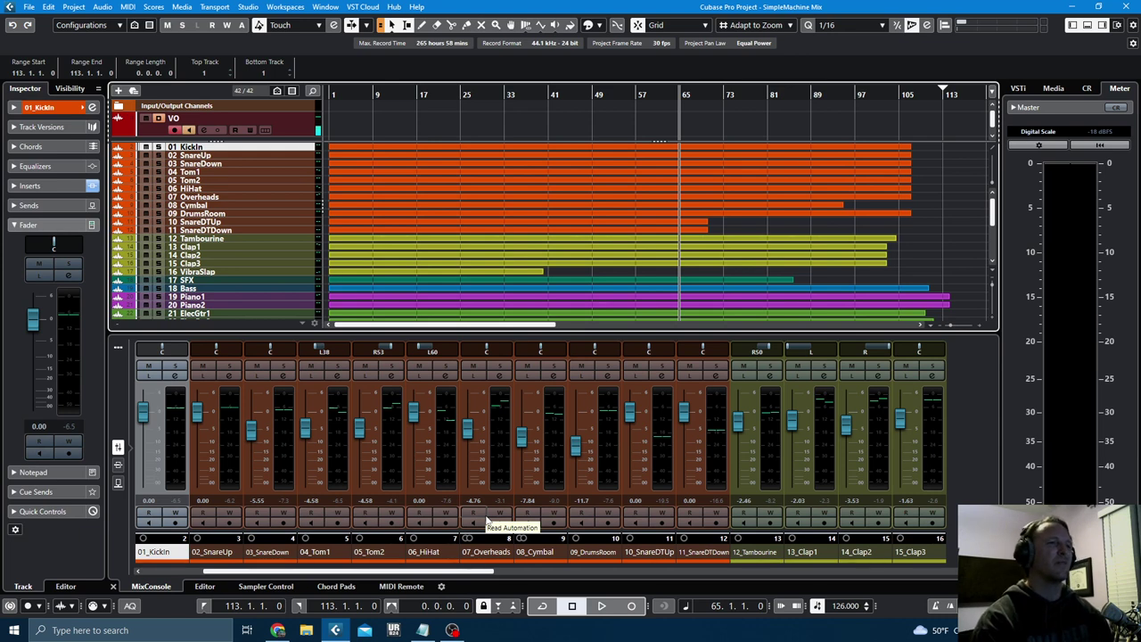
pyautogui.moveTo(623, 573); pyautogui.dragTo(797, 578)
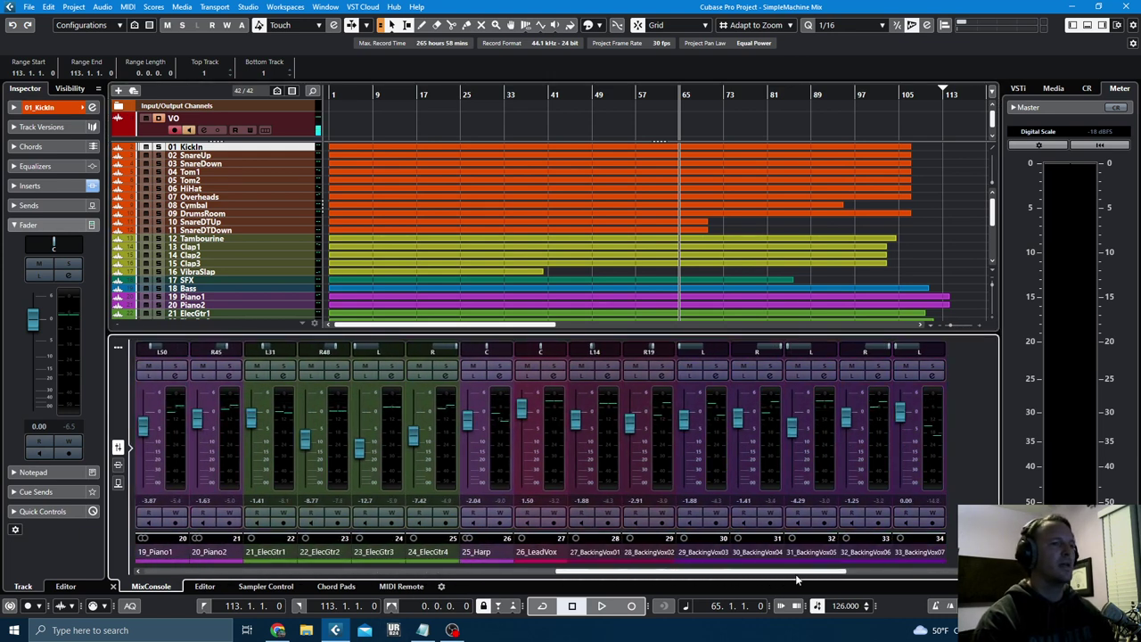
# - Select the 26_LeadVox track and enlarge the track heights until the waveforms are readable
pyautogui.click(534, 552)
pyautogui.scroll(-1, 891, 280)
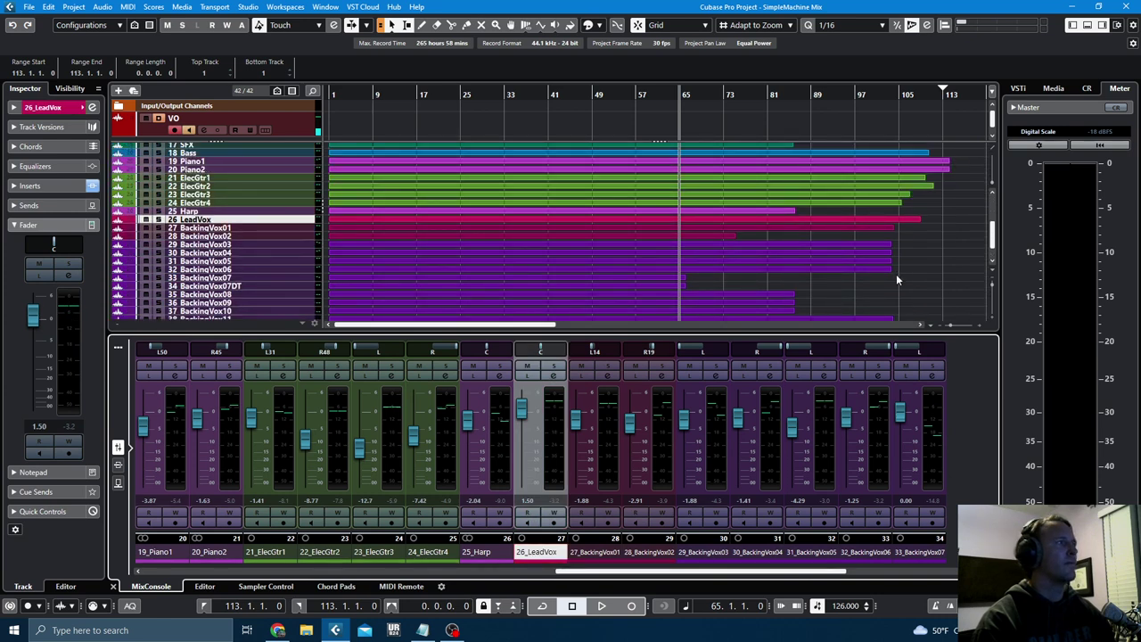
pyautogui.click(294, 223)
pyautogui.hotkey('shift', 'h')
pyautogui.hotkey('shift', 'h')
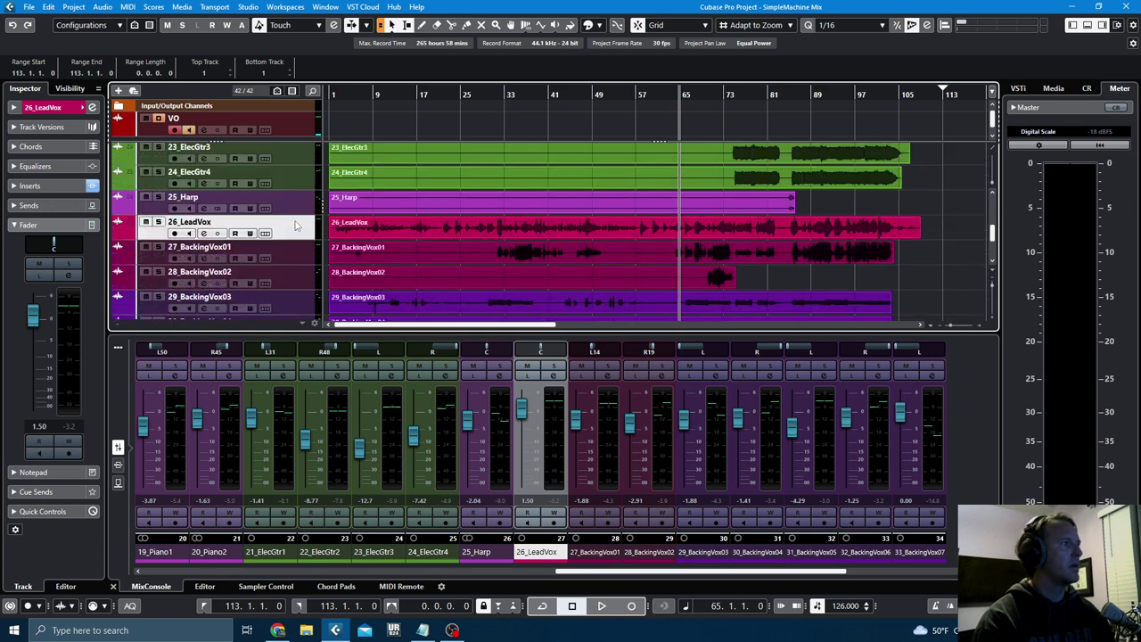
# - Enlarge the tracks around 26_LeadVox, select bars 49 to 105 of its event, and play that range in a loop
pyautogui.hotkey('shift', 'g')
pyautogui.hotkey('shift', 'g')
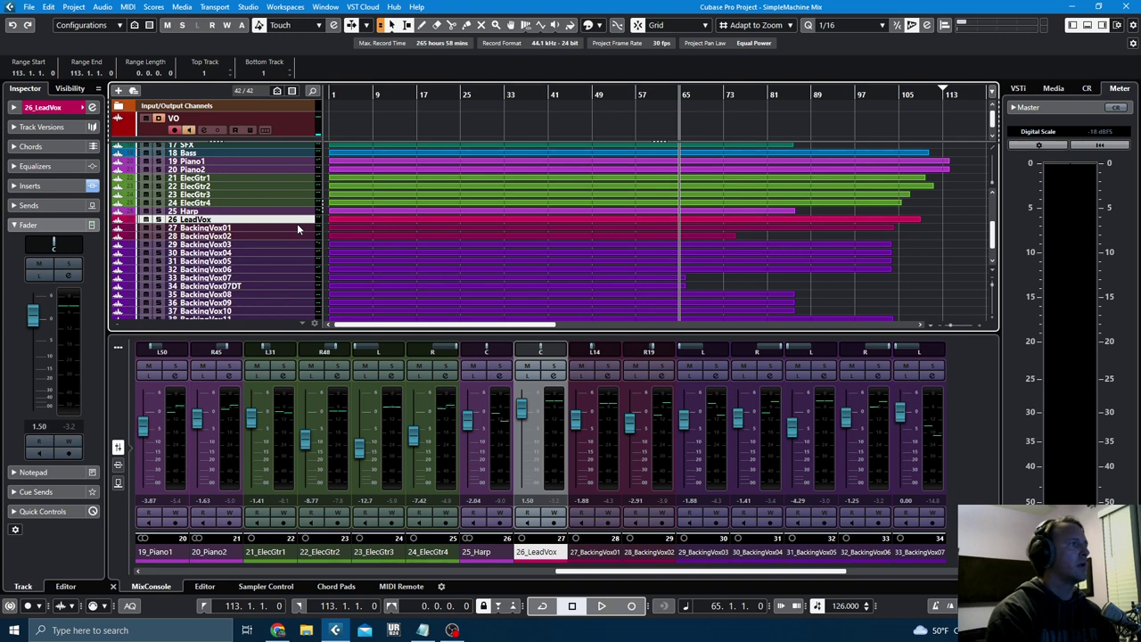
pyautogui.hotkey('shift', 'h')
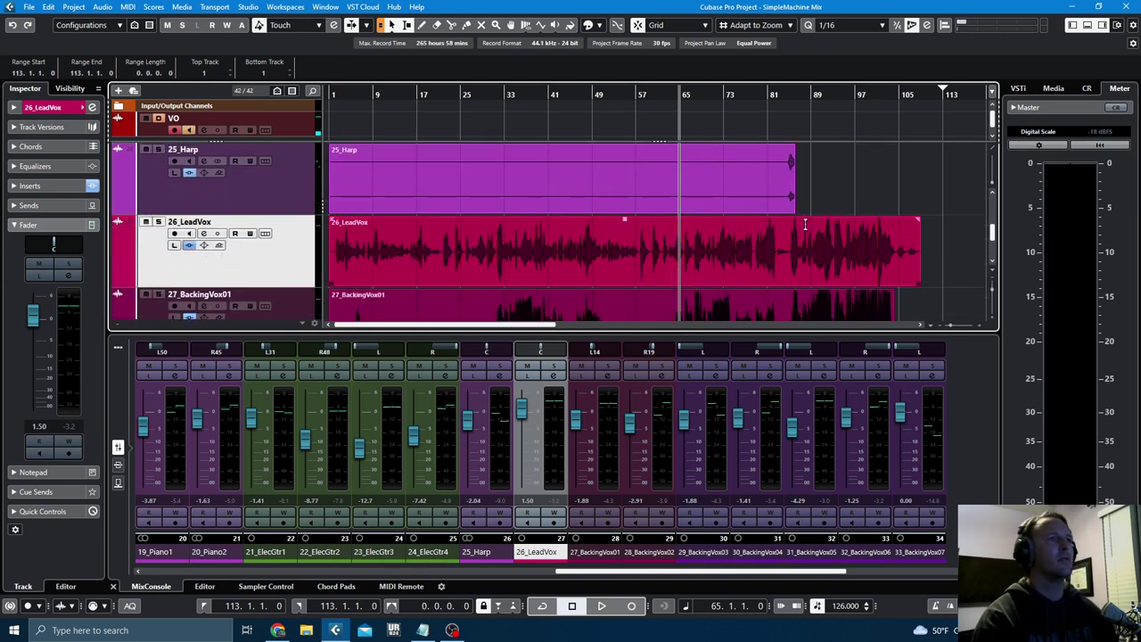
pyautogui.moveTo(683, 244); pyautogui.dragTo(896, 248)
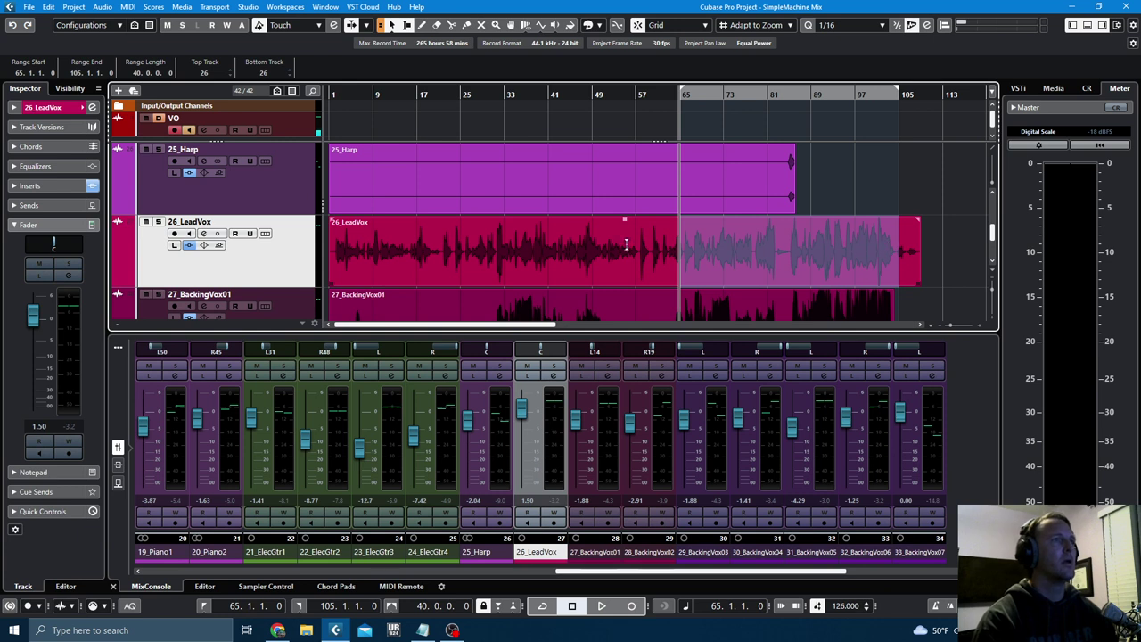
pyautogui.moveTo(592, 240); pyautogui.dragTo(893, 249)
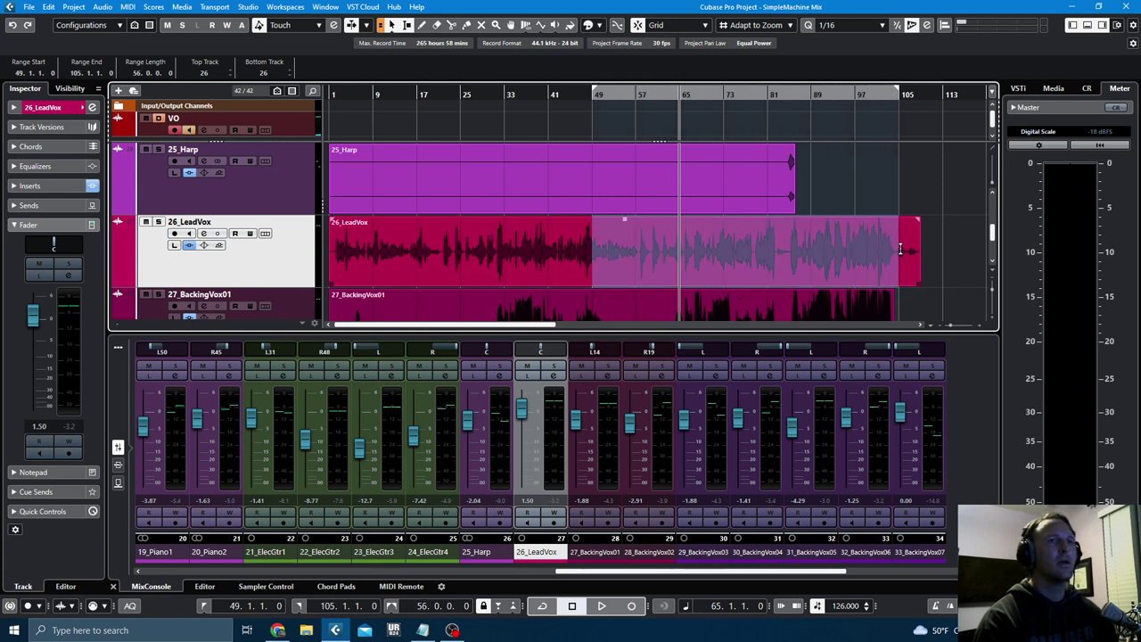
pyautogui.press('l')
pyautogui.press('/')
pyautogui.press('space')
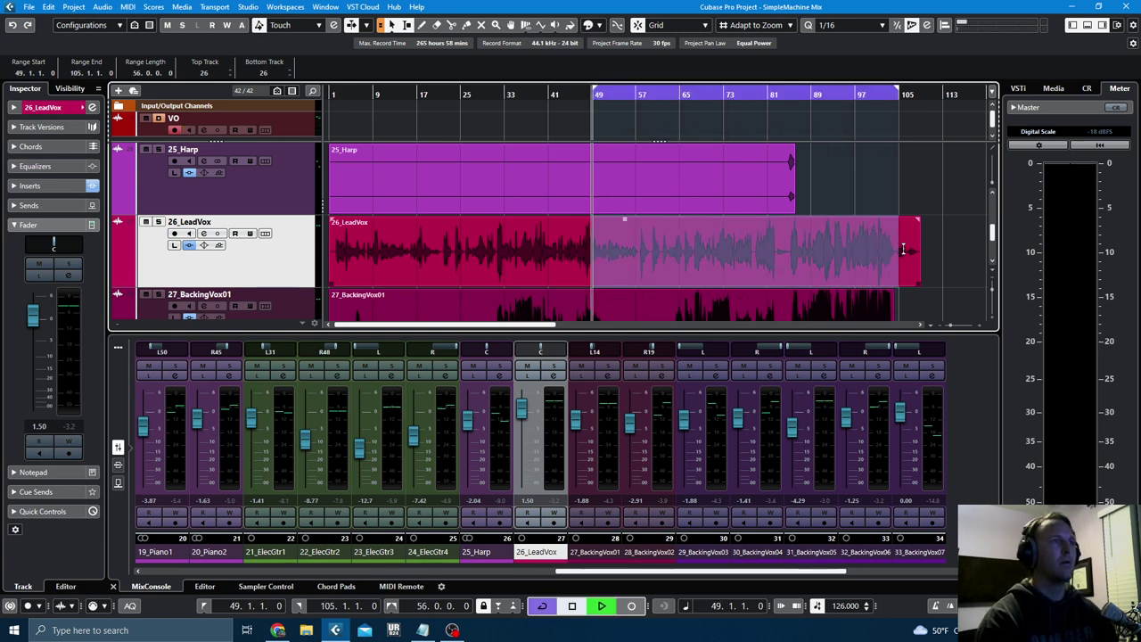
# - Solo the 26_LeadVox track and open the bx_console AMEK 9099 plug-in from its channel settings
pyautogui.press('s')
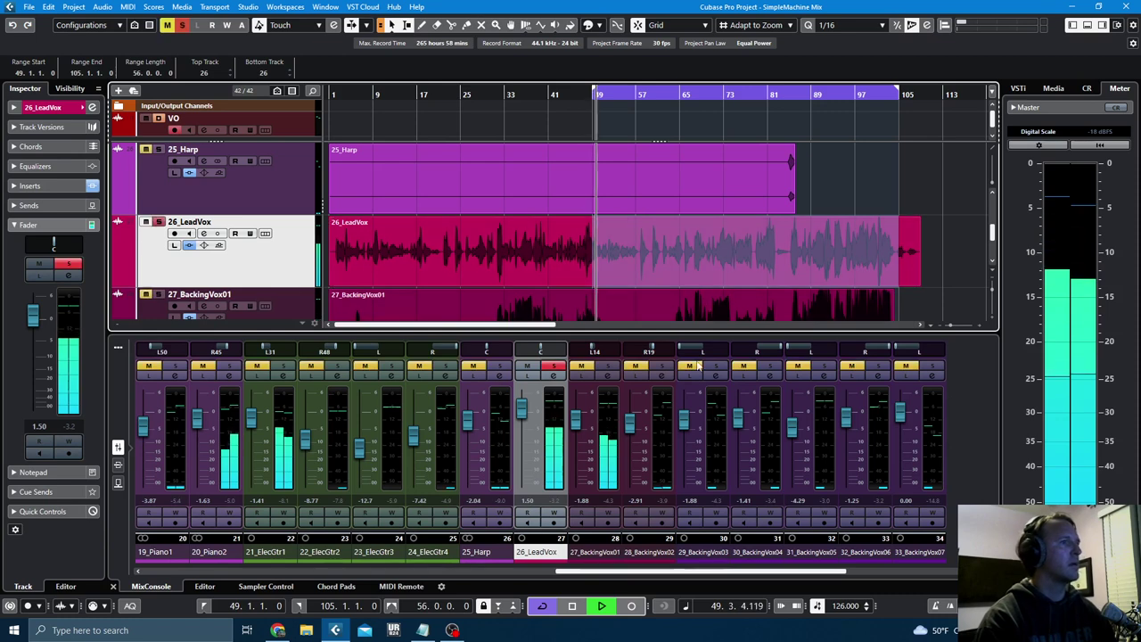
pyautogui.click(554, 374)
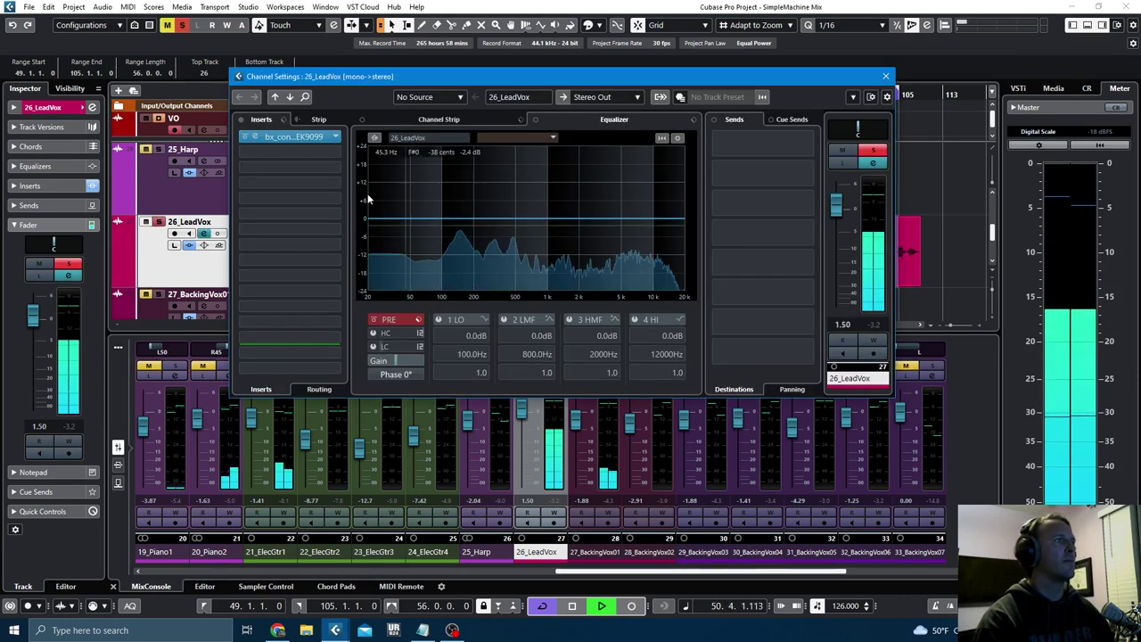
pyautogui.click(296, 135)
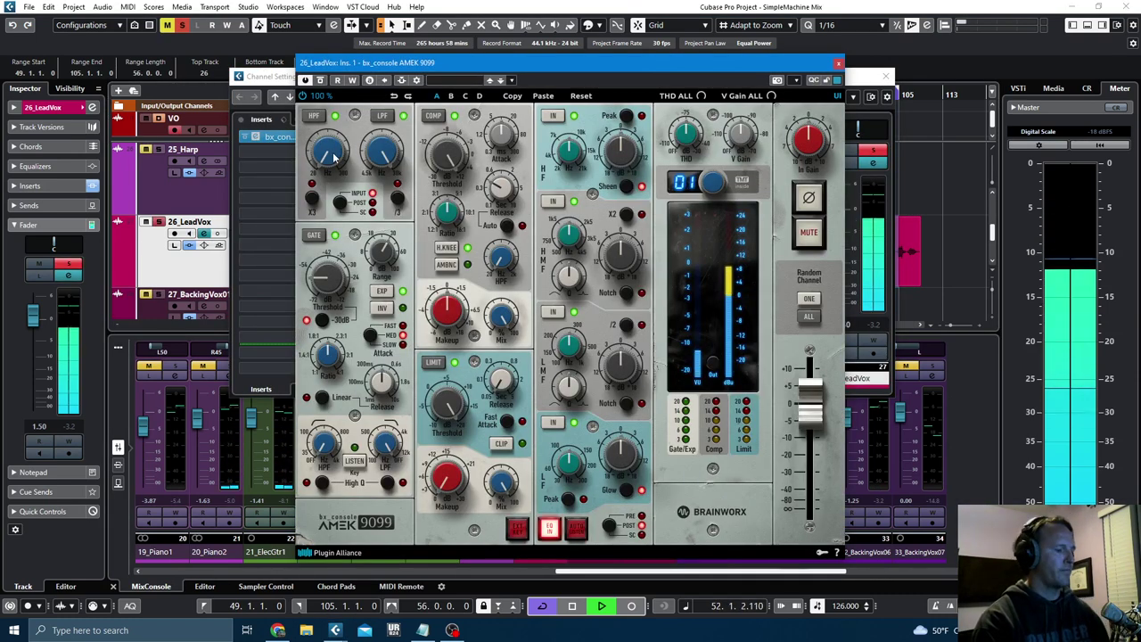
# - Restart the looped lead vocal and compare its sound with the AMEK 9099 bypassed and active
pyautogui.press('space')
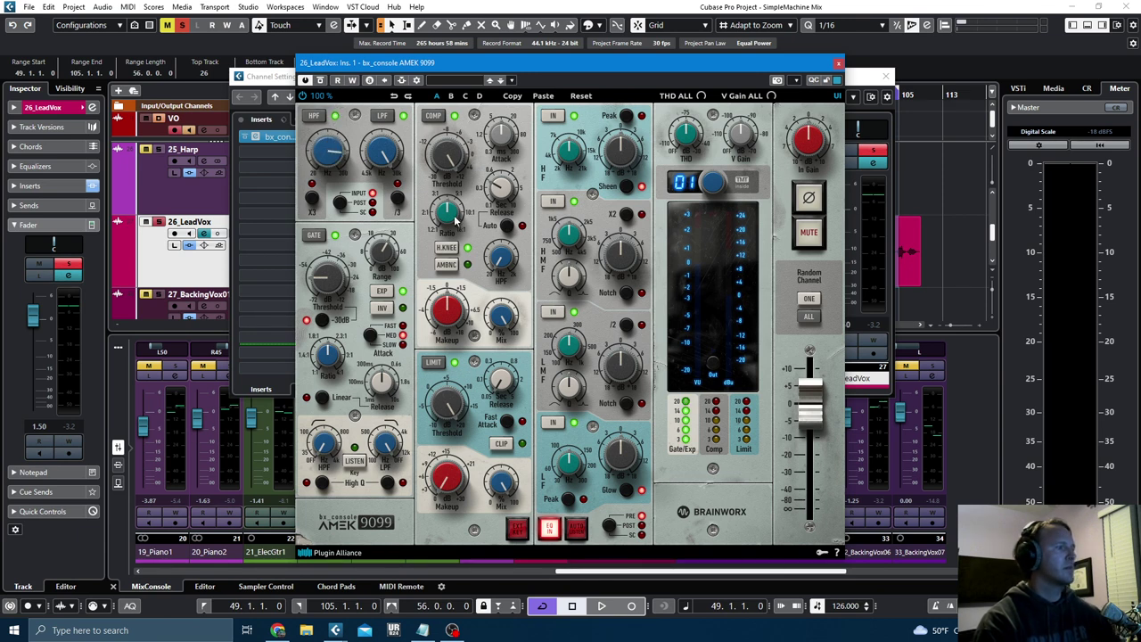
pyautogui.press('space')
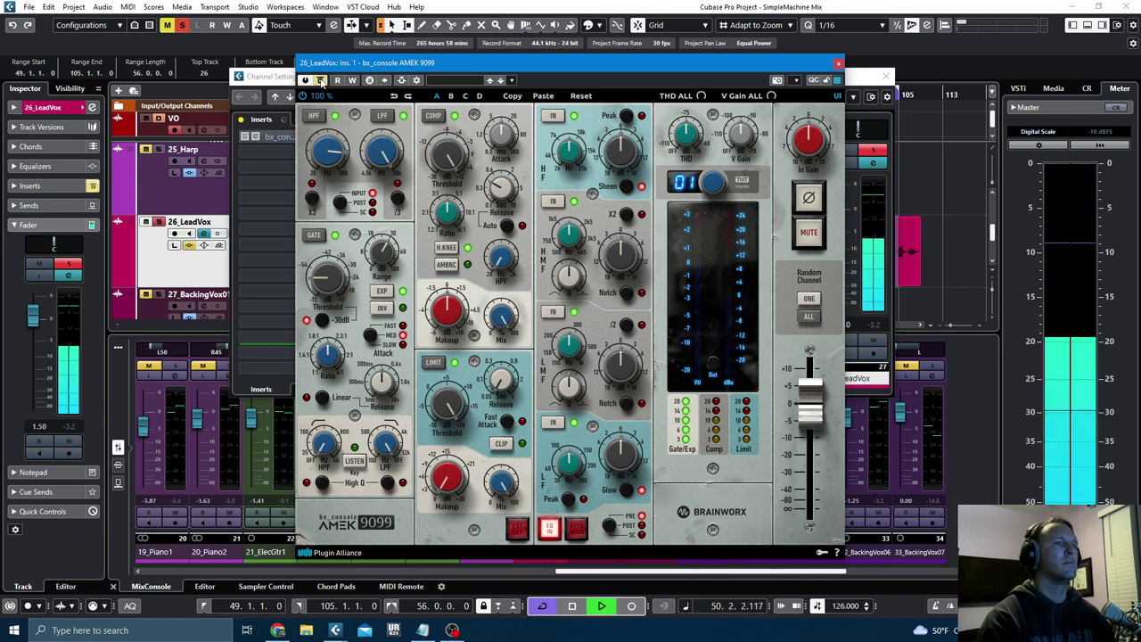
pyautogui.click(320, 80)
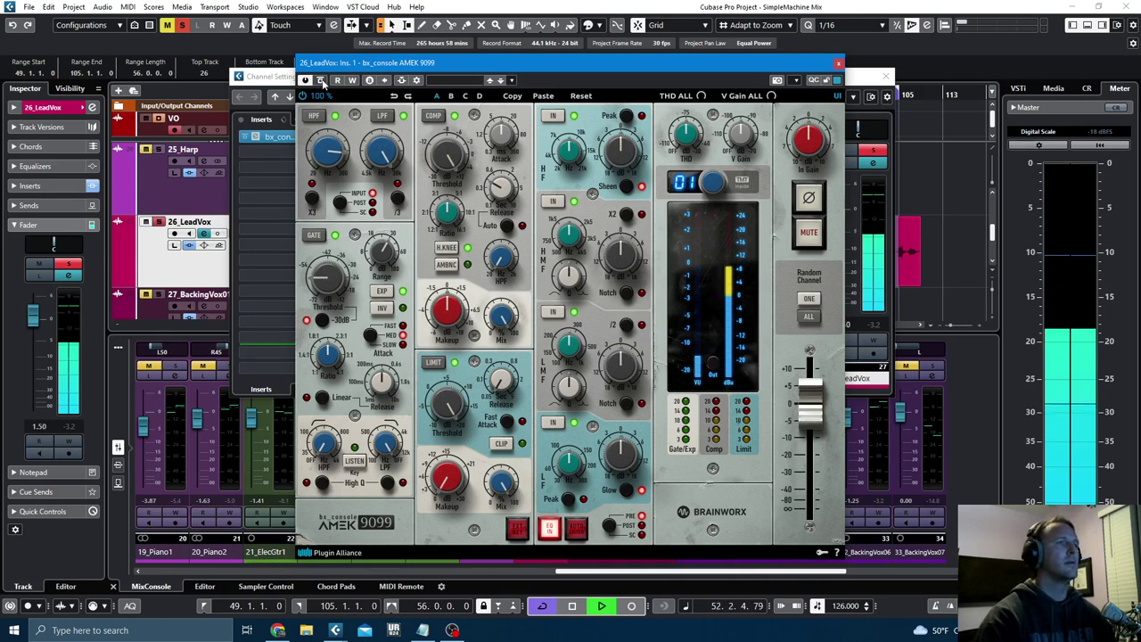
pyautogui.click(321, 80)
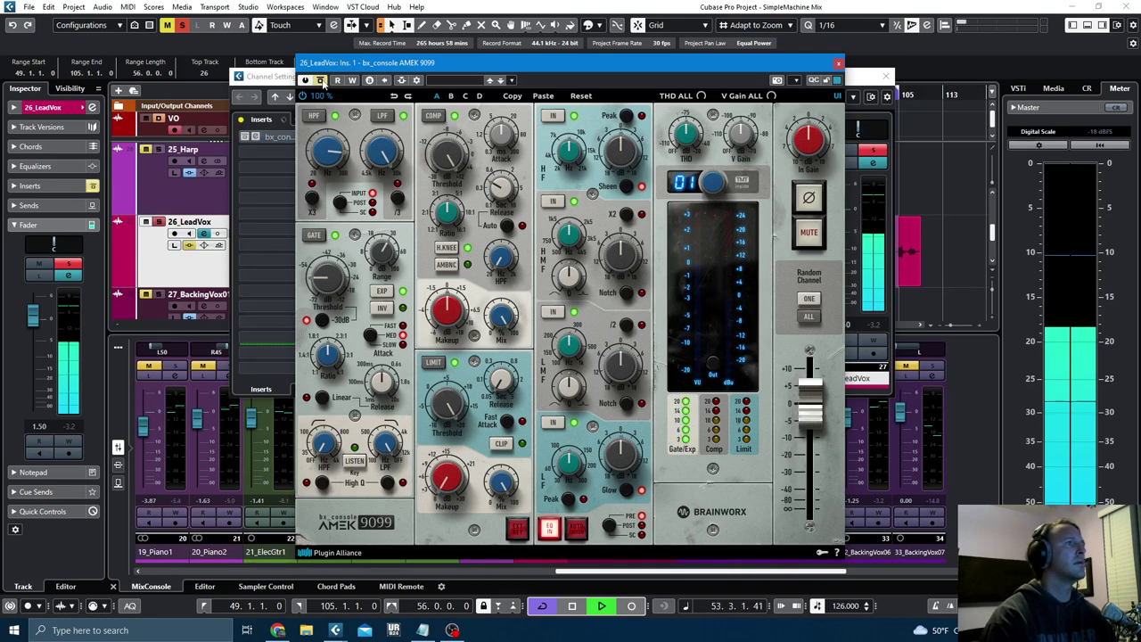
pyautogui.click(320, 80)
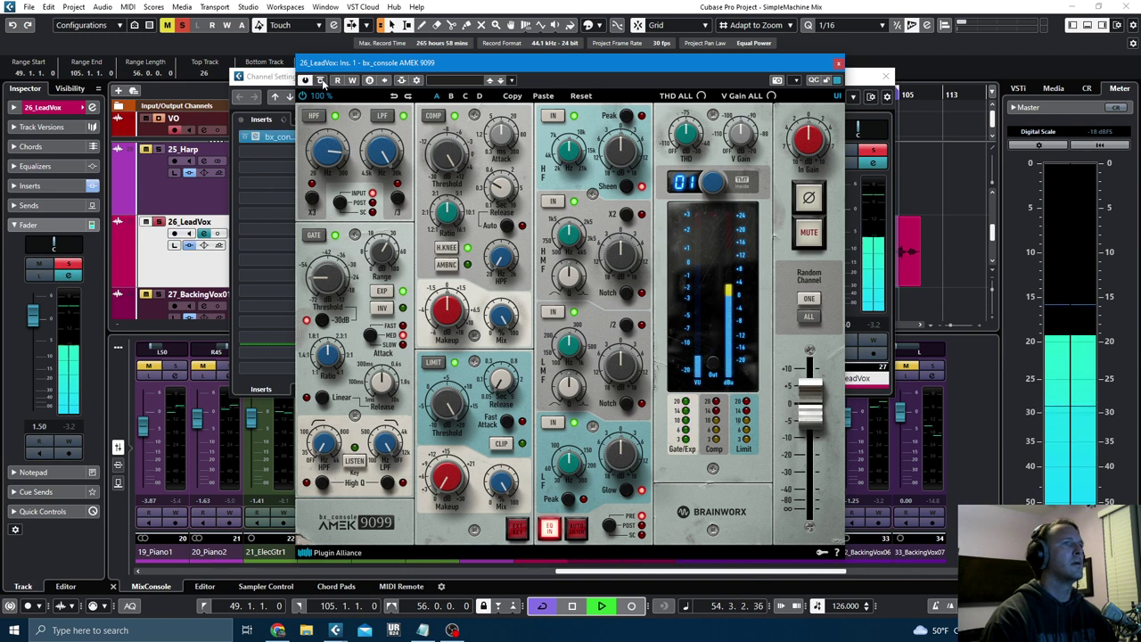
# - Boost the HF band gain strongly on the lead vocal and compare the result with the plug-in bypassed
pyautogui.moveTo(621, 144)
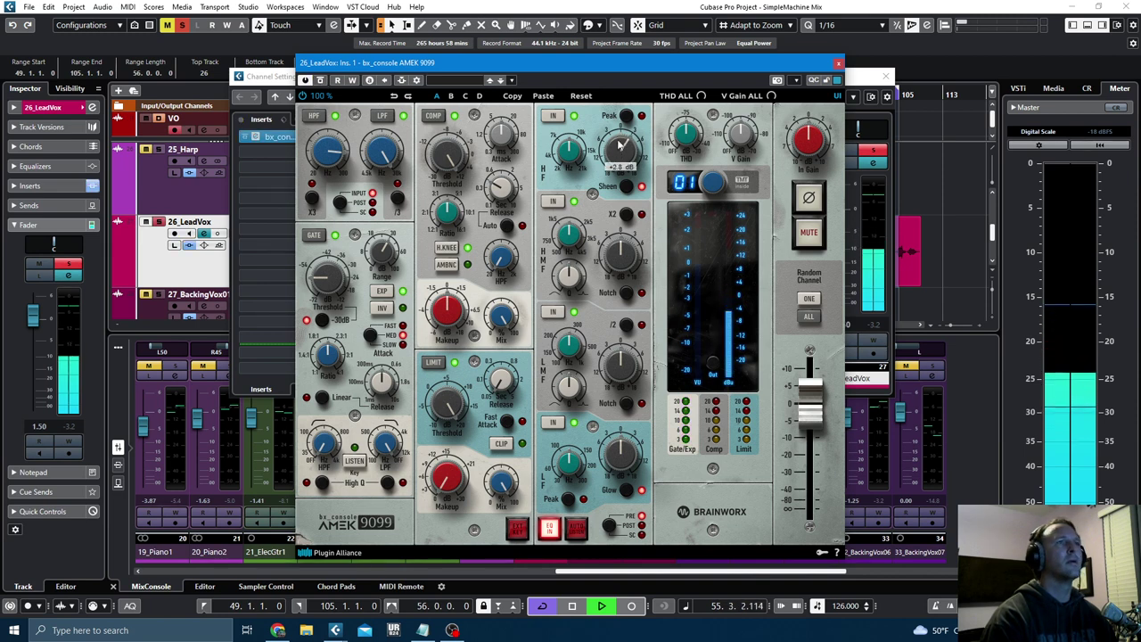
pyautogui.moveTo(621, 145); pyautogui.dragTo(624, 113)
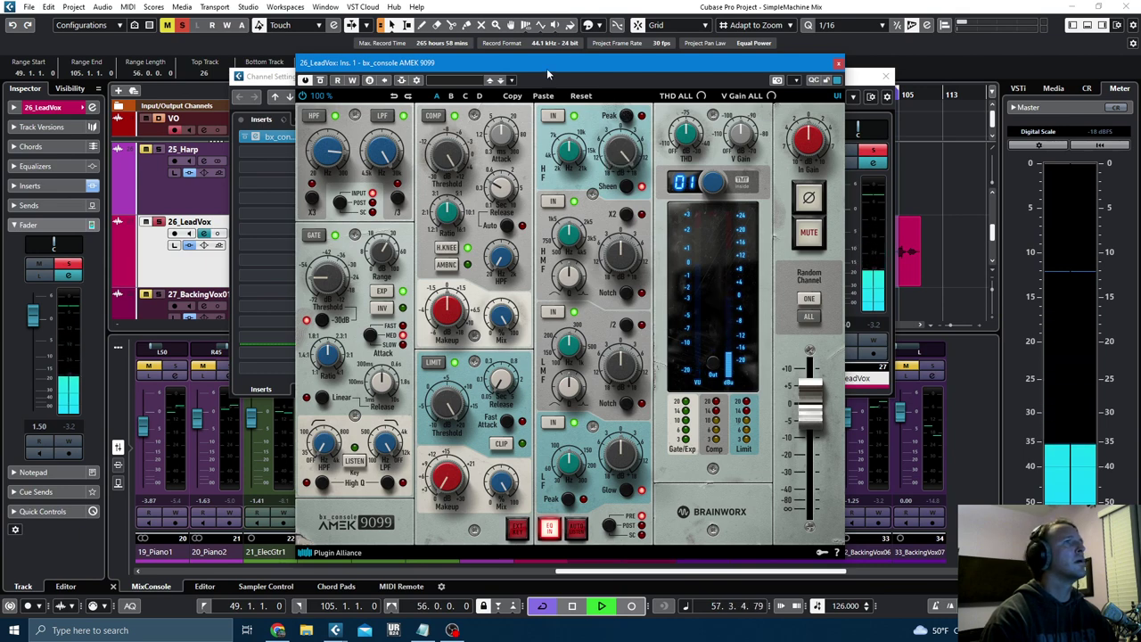
pyautogui.moveTo(547, 68)
pyautogui.mouseDown()
pyautogui.moveTo(645, 163)
pyautogui.moveTo(534, 60)
pyautogui.mouseUp()
pyautogui.click(313, 82)
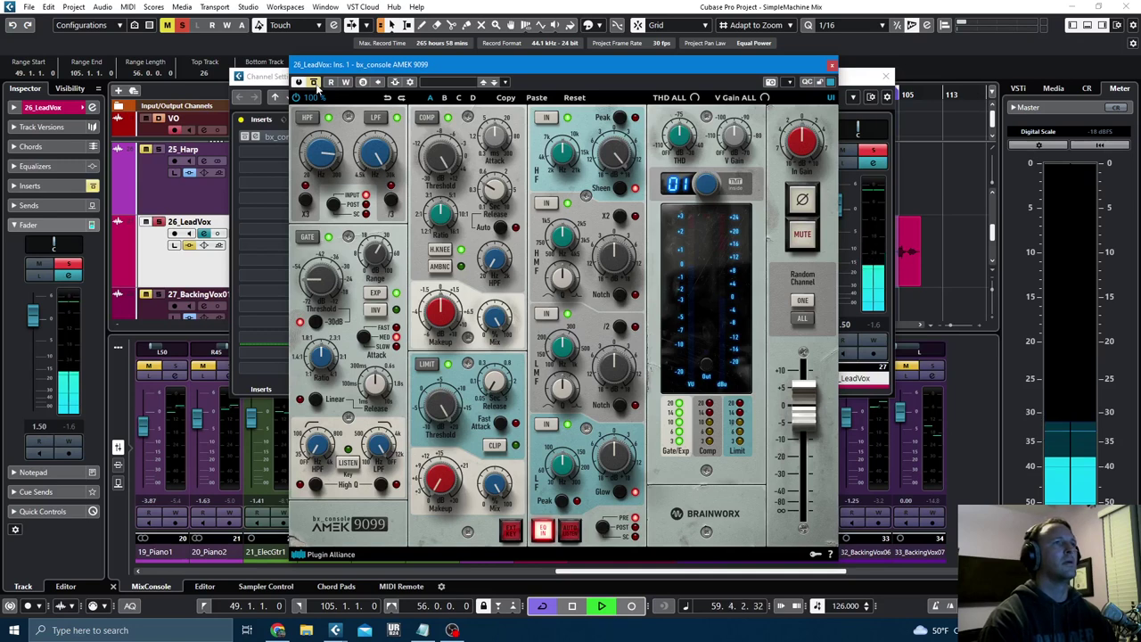
pyautogui.click(313, 82)
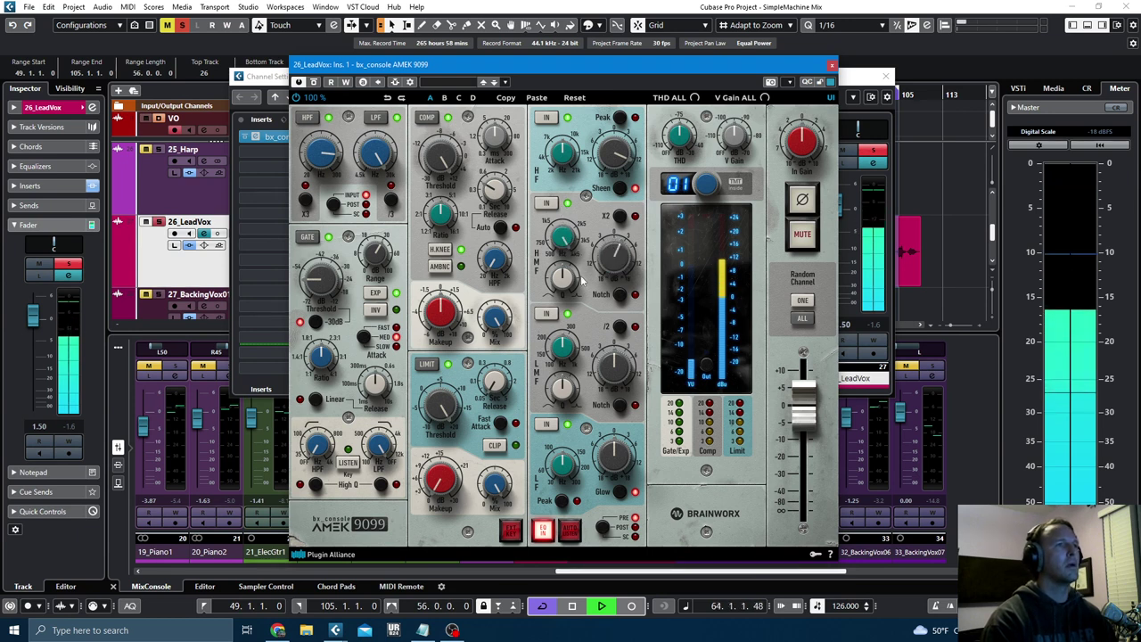
# - Boost the HMF band gain on the lead vocal and check it against the bypassed signal
pyautogui.moveTo(614, 265); pyautogui.dragTo(612, 253)
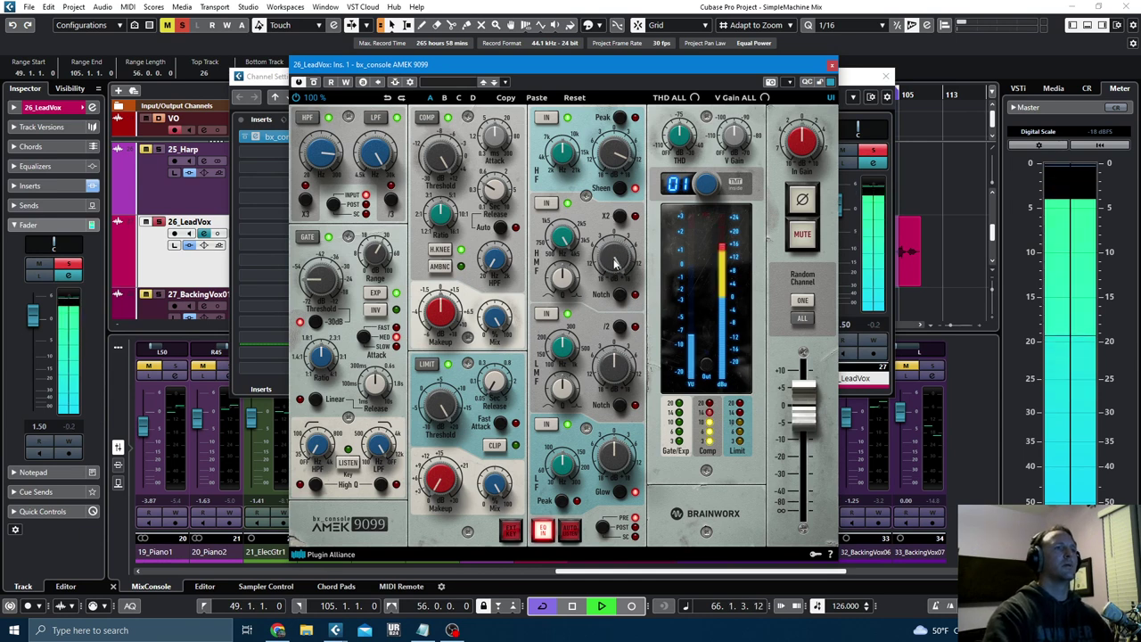
pyautogui.moveTo(614, 263); pyautogui.dragTo(619, 287)
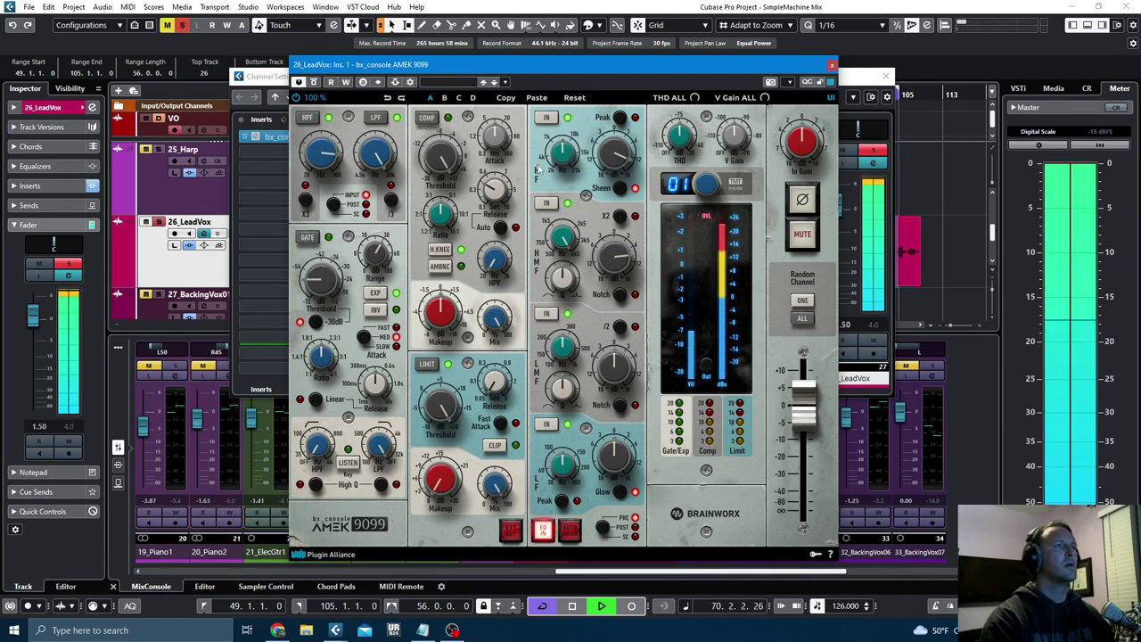
pyautogui.click(313, 82)
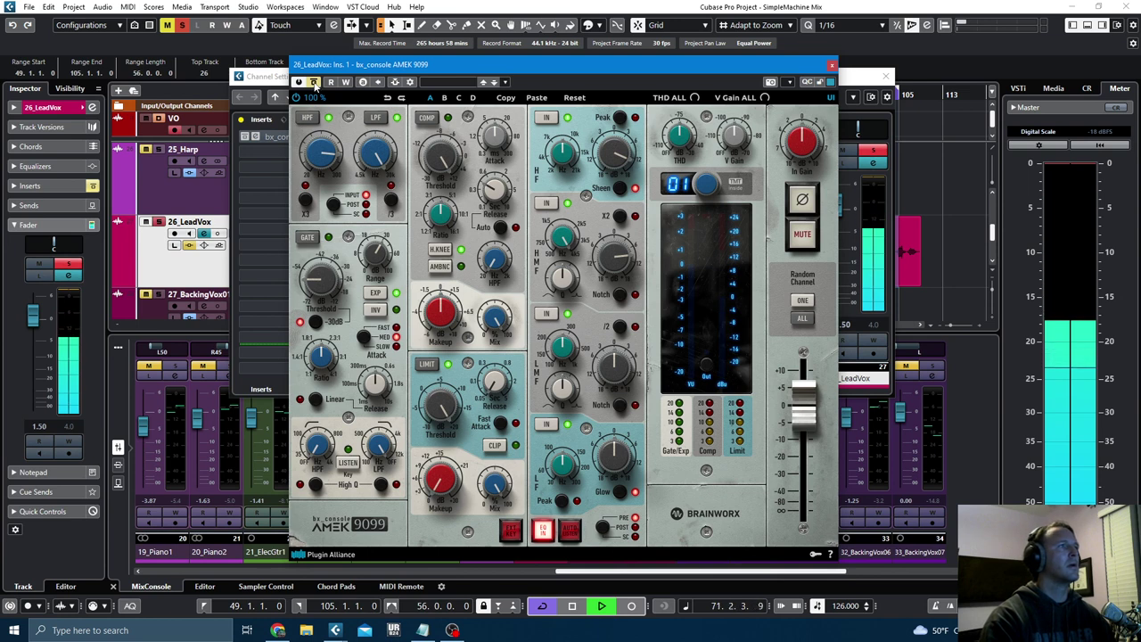
pyautogui.click(314, 82)
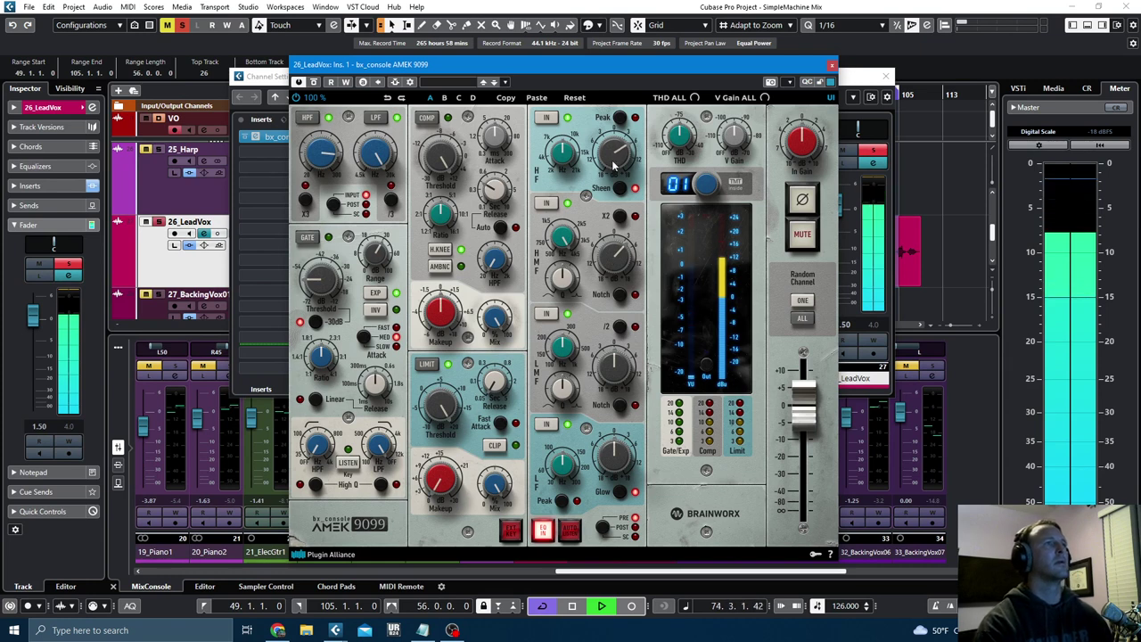
# - Compare the vocal's moderated HF and HMF boosts with the unprocessed signal by toggling the plug-in's bypass
pyautogui.click(314, 82)
pyautogui.click(313, 82)
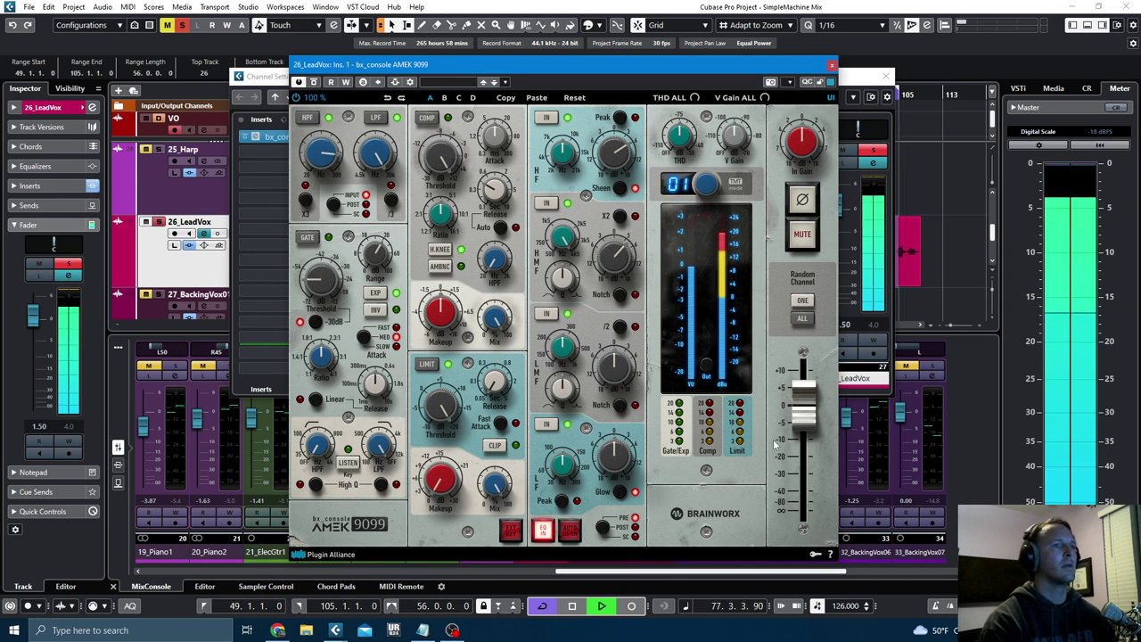
pyautogui.click(428, 364)
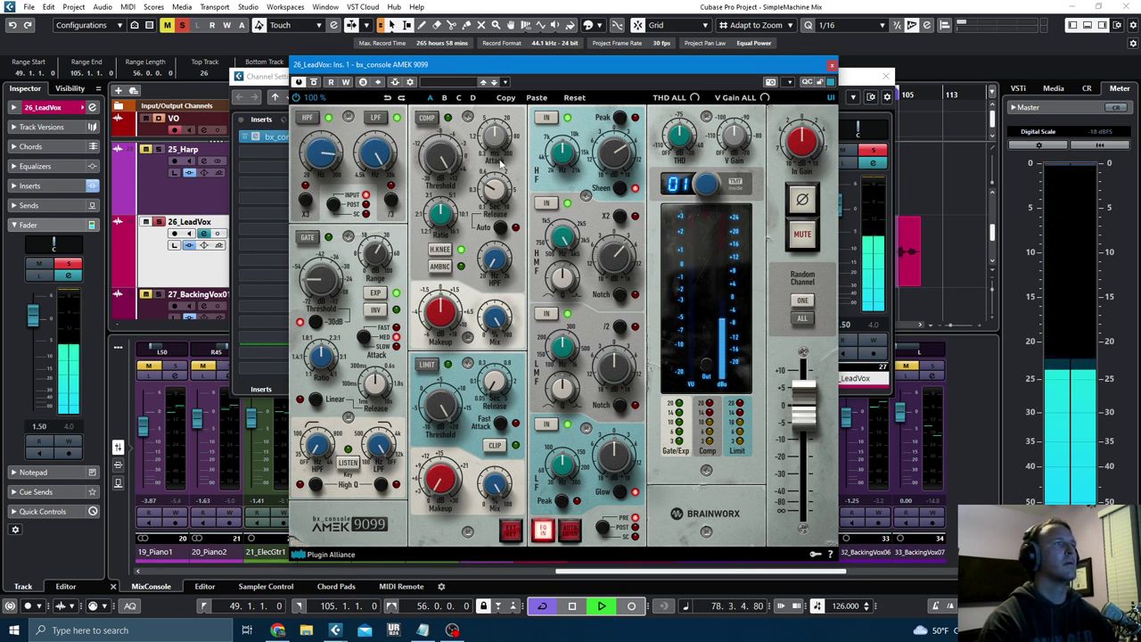
pyautogui.click(313, 82)
pyautogui.click(313, 82)
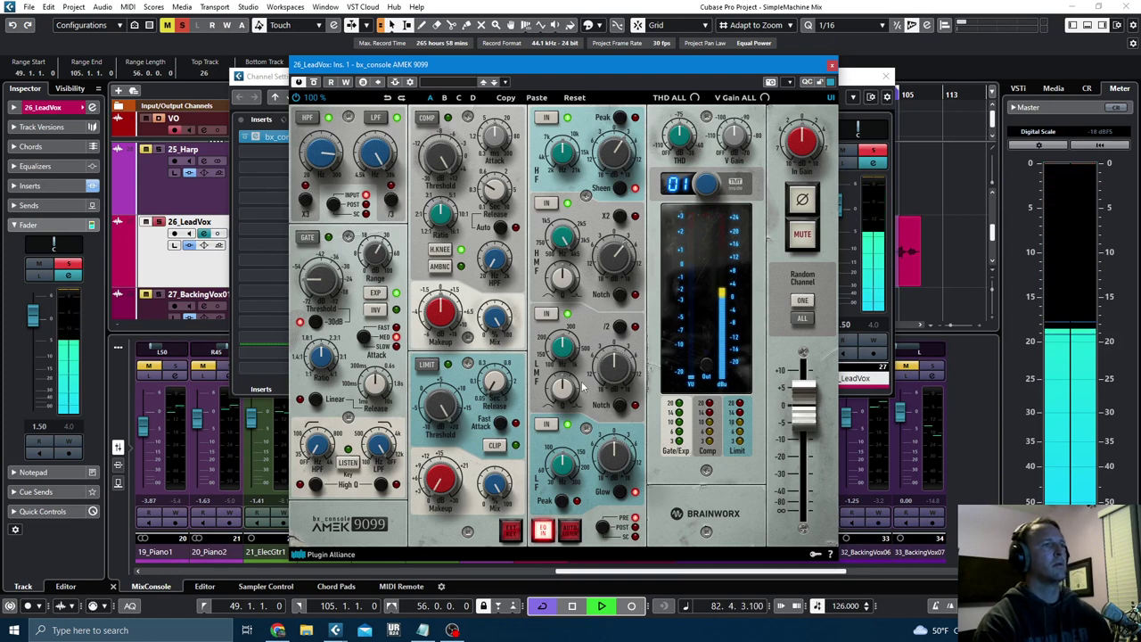
# - Set the LMF band frequency near the top of its range with a slight gain boost, and compare against bypass
pyautogui.moveTo(566, 395)
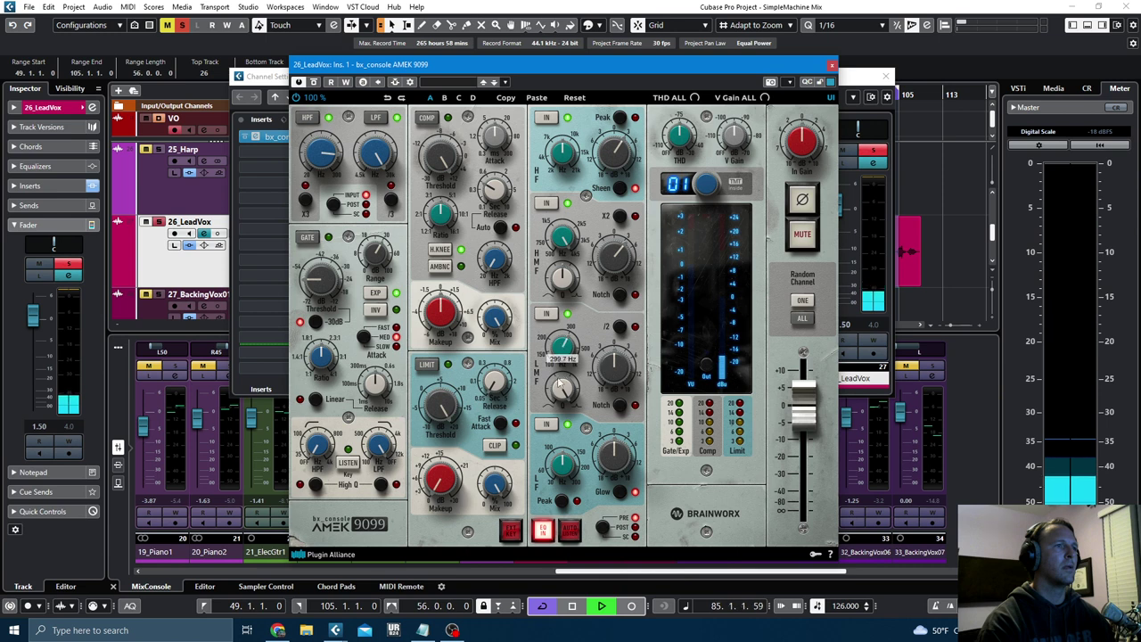
pyautogui.moveTo(614, 360)
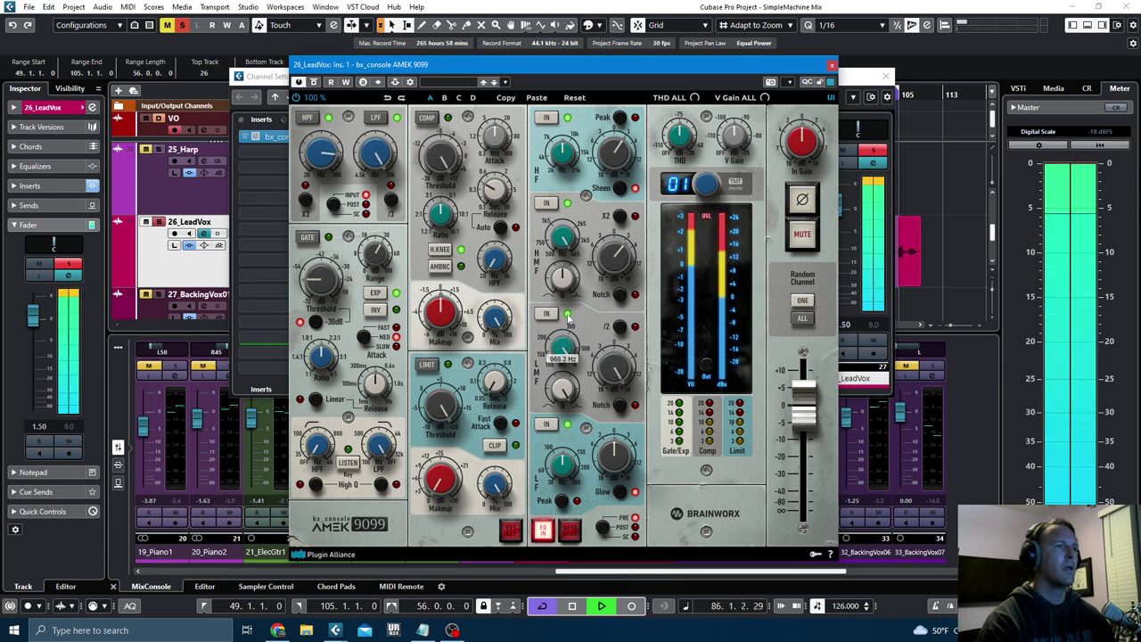
pyautogui.moveTo(562, 389); pyautogui.dragTo(563, 423)
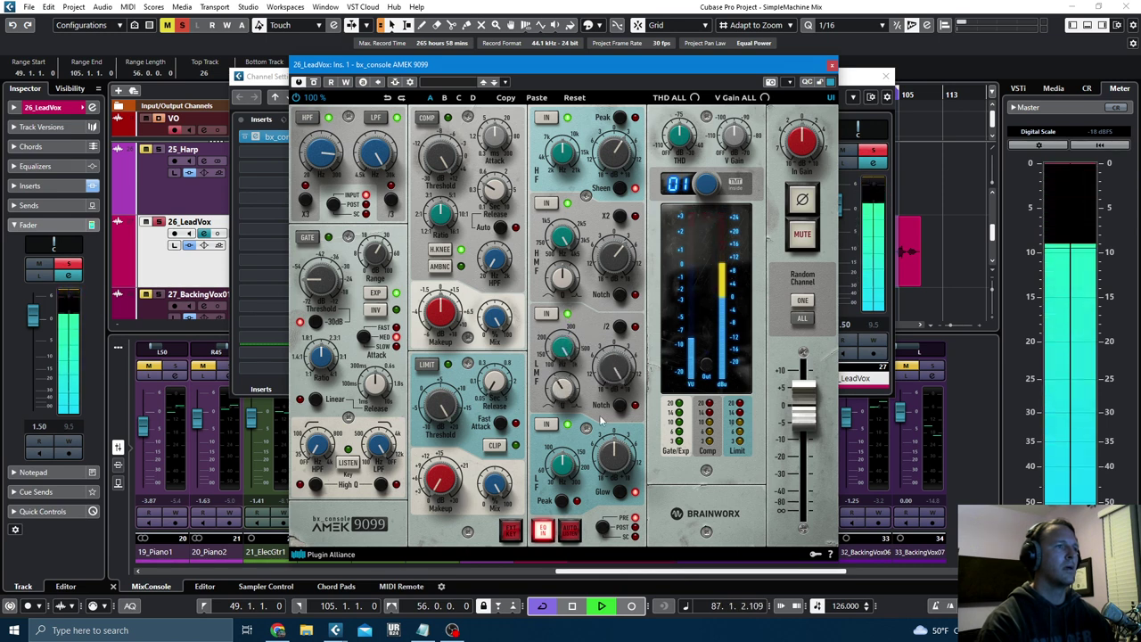
pyautogui.moveTo(613, 365); pyautogui.dragTo(612, 397)
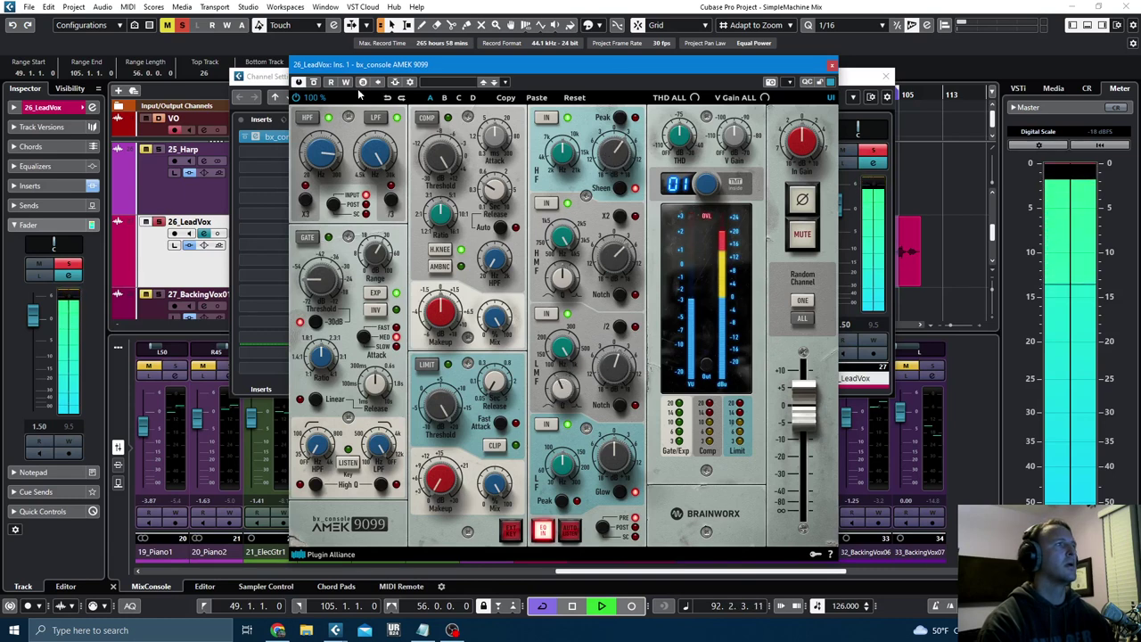
pyautogui.click(313, 82)
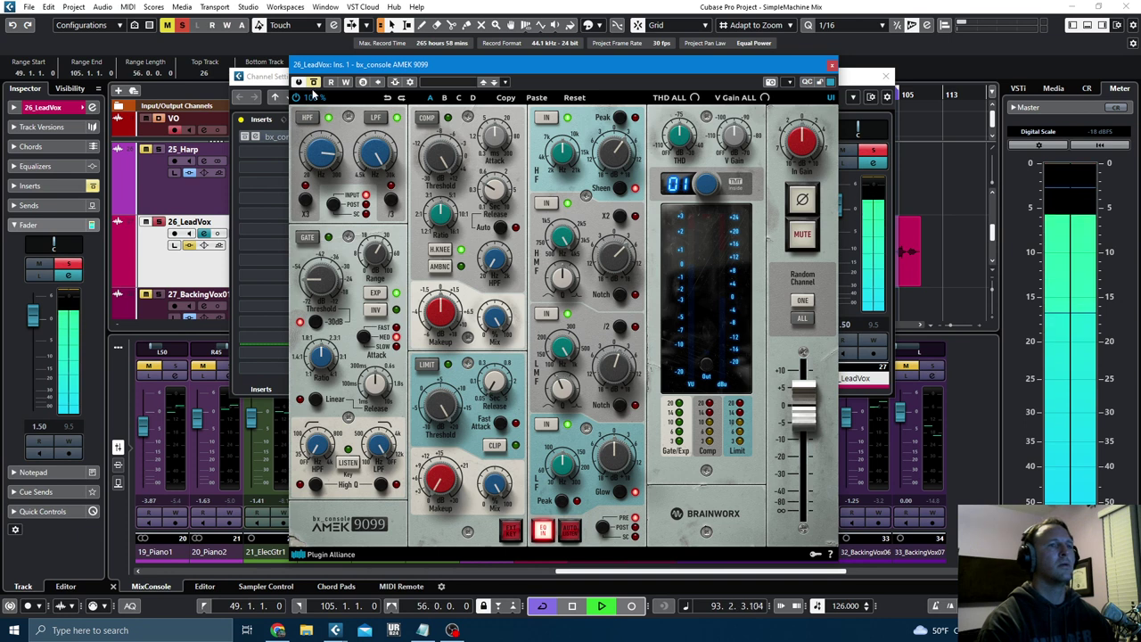
pyautogui.click(313, 82)
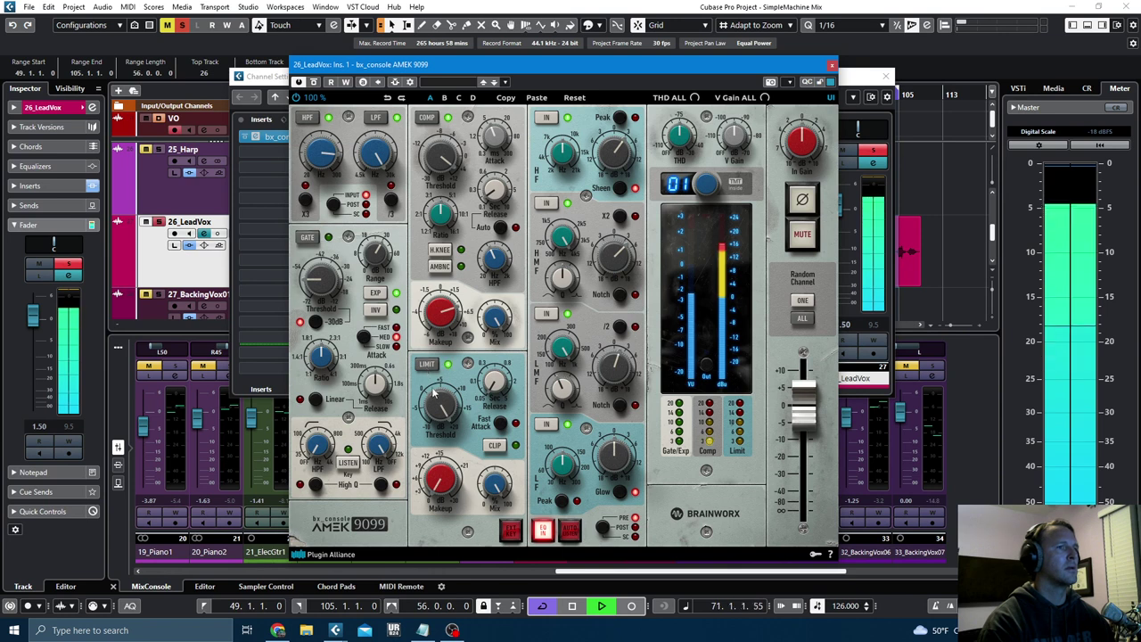
# - Lower the limiter's threshold on the lead vocal with Fast Attack and Clip switched on
pyautogui.moveTo(442, 402); pyautogui.dragTo(441, 427)
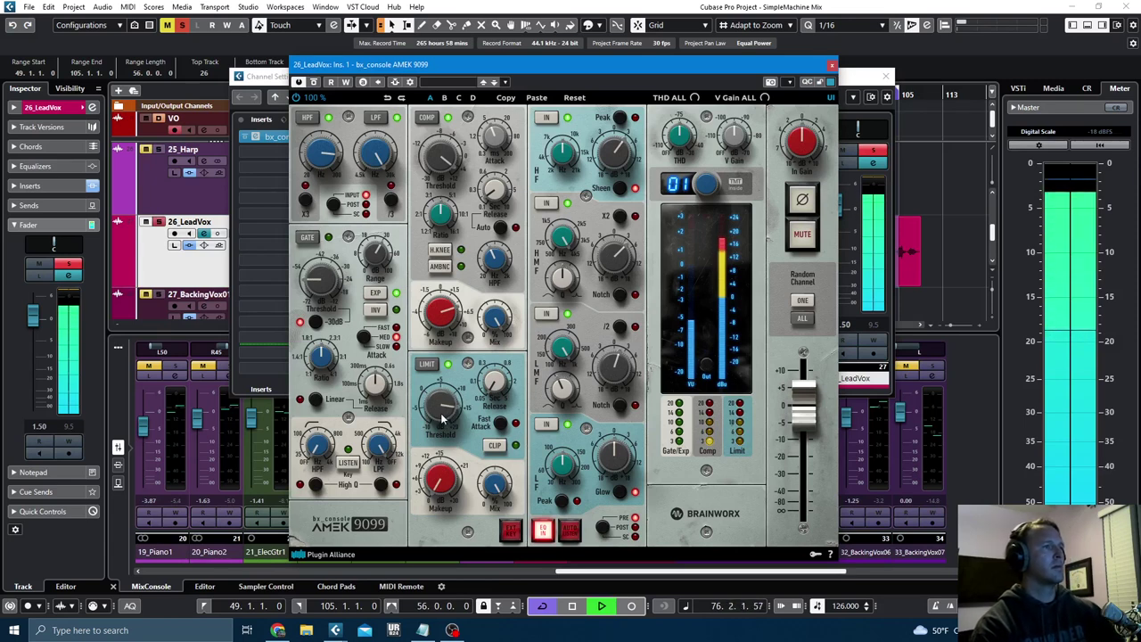
pyautogui.moveTo(441, 414)
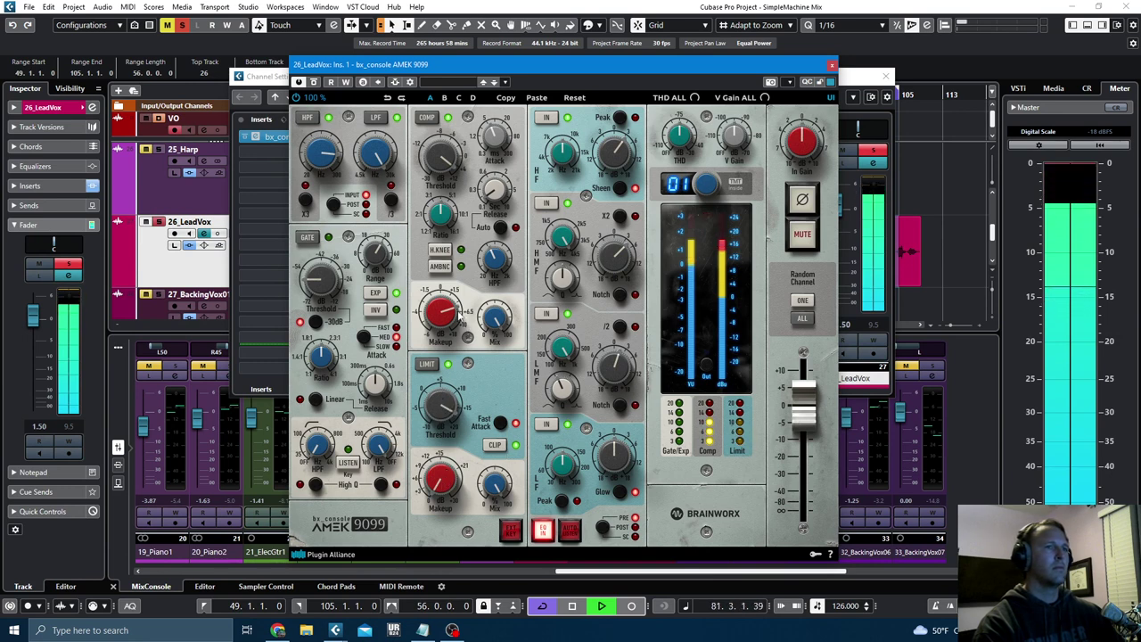
# - Compare the processed vocal's level with the bypassed signal and lower the plug-in's output fader slightly
pyautogui.click(314, 82)
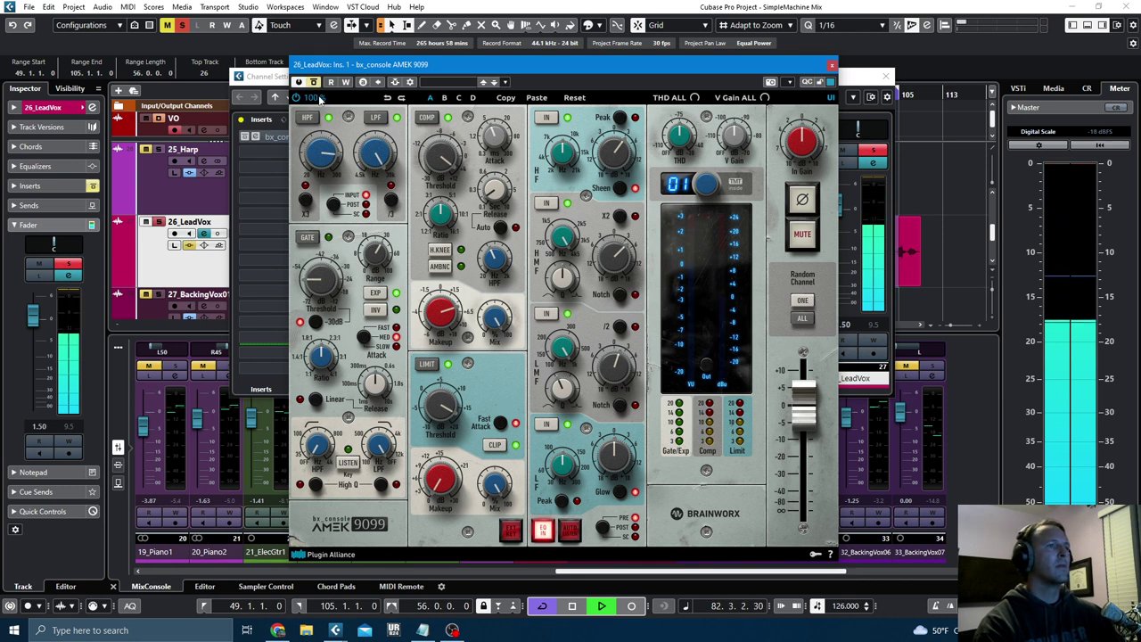
pyautogui.click(314, 82)
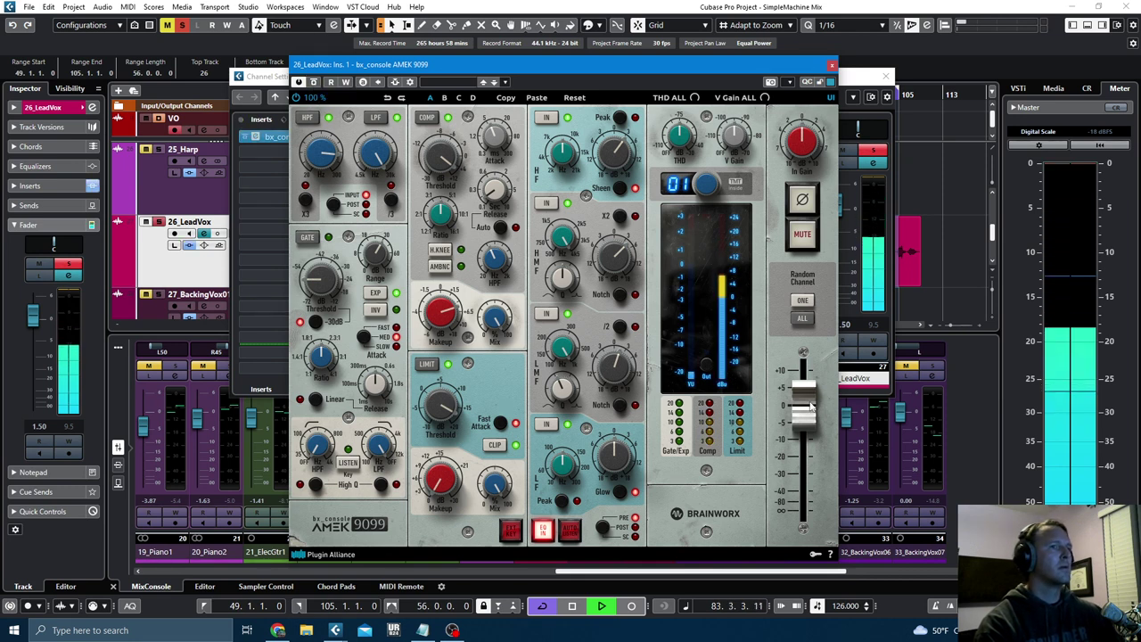
pyautogui.moveTo(806, 406); pyautogui.dragTo(810, 417)
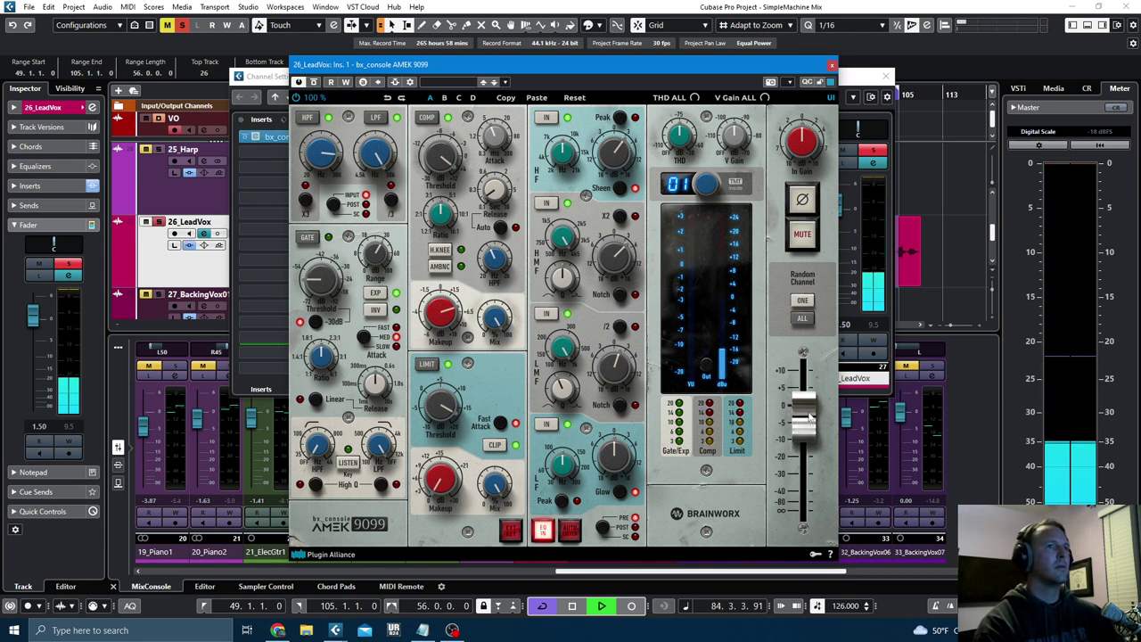
# - Compare the soloed lead vocal with its unprocessed signal by toggling the plug-in's bypass, and stop playback
pyautogui.click(313, 82)
pyautogui.click(312, 82)
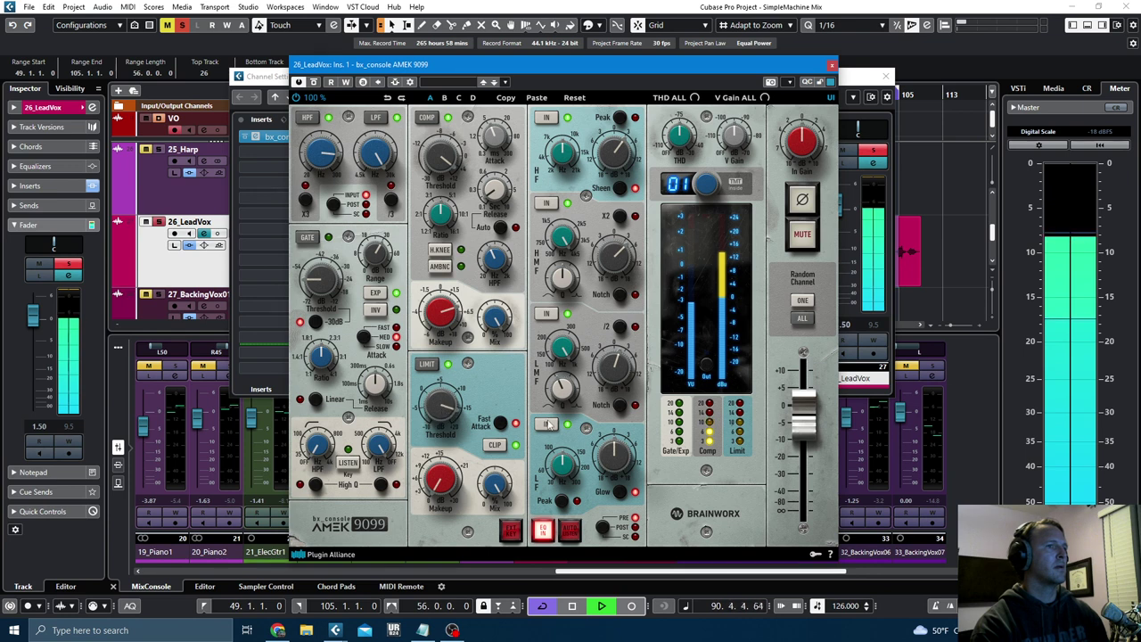
pyautogui.click(313, 82)
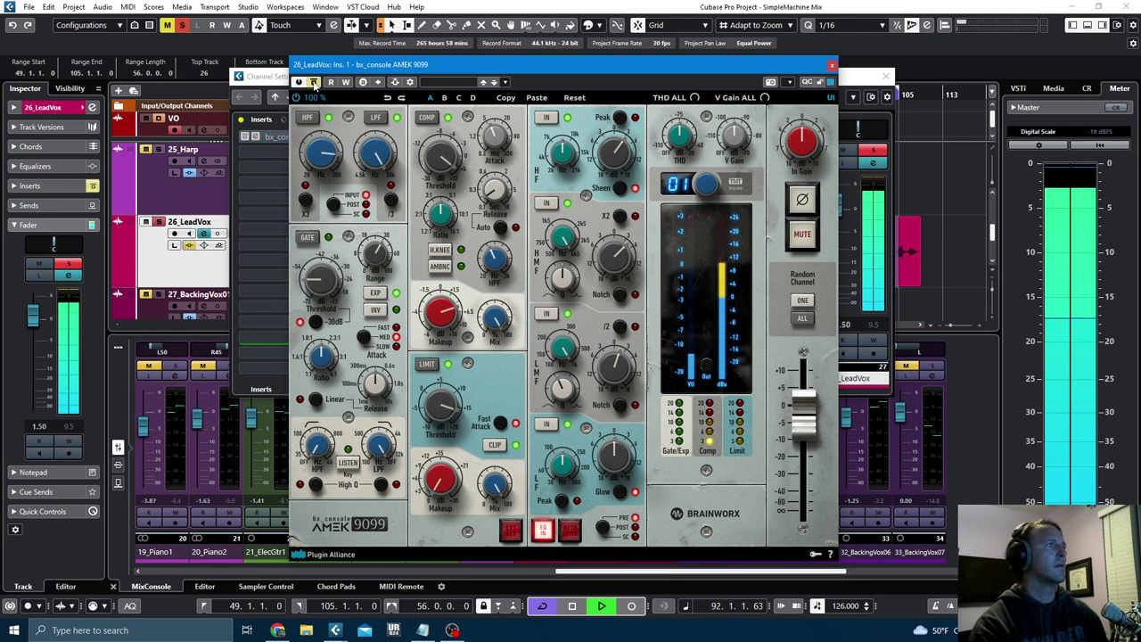
pyautogui.click(313, 82)
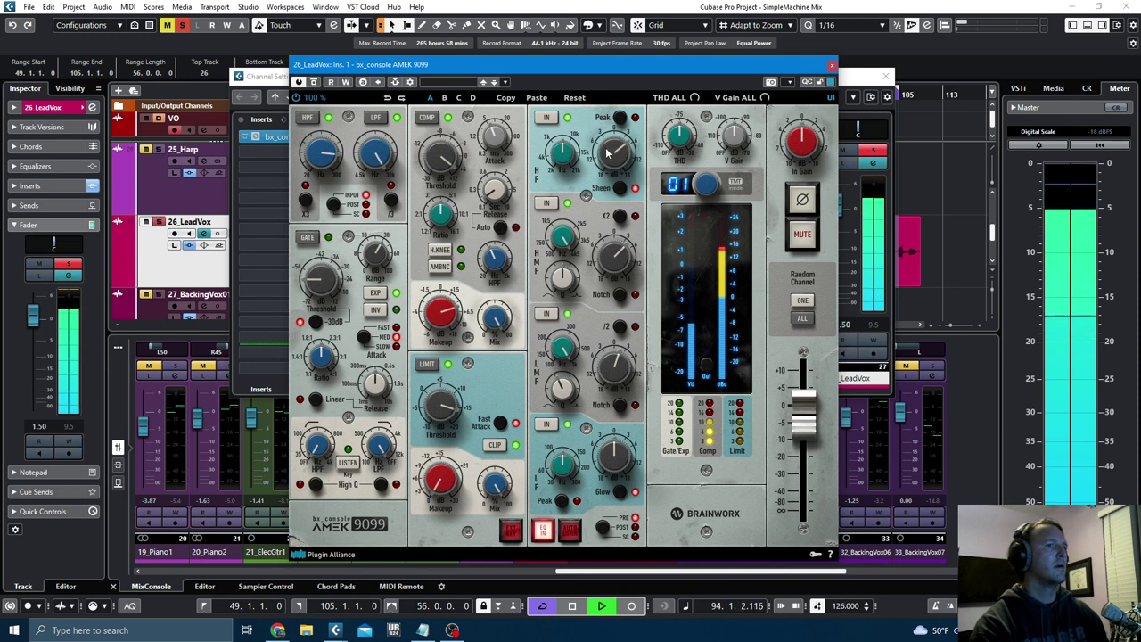
pyautogui.press('space')
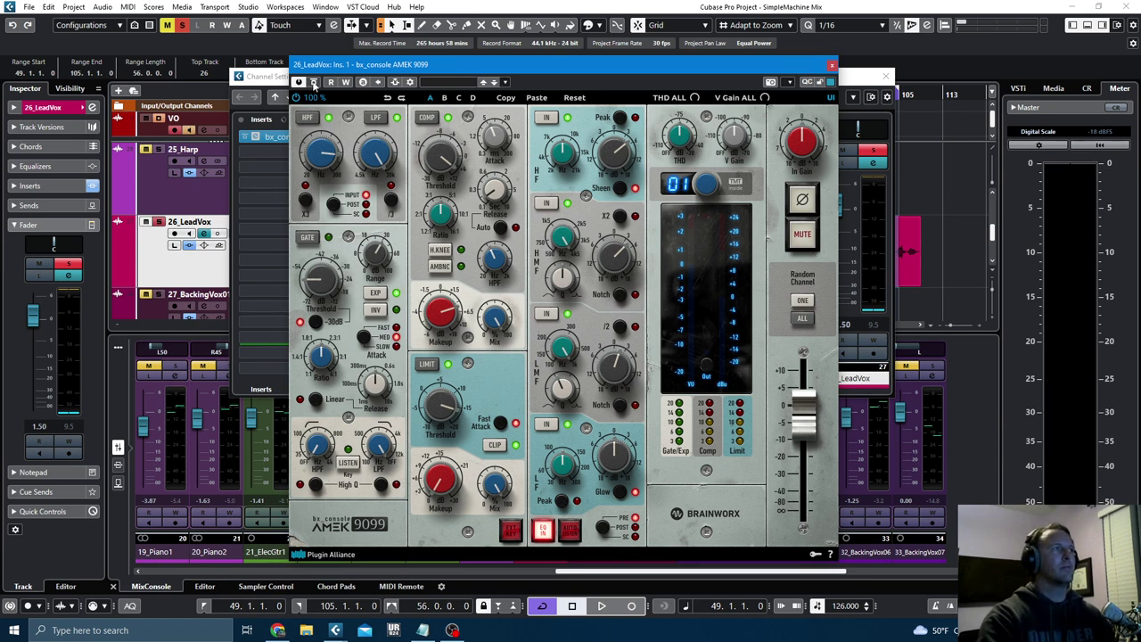
# - Play the full mix without the vocal solo and compare the processed lead vocal with its bypassed signal
pyautogui.press('space')
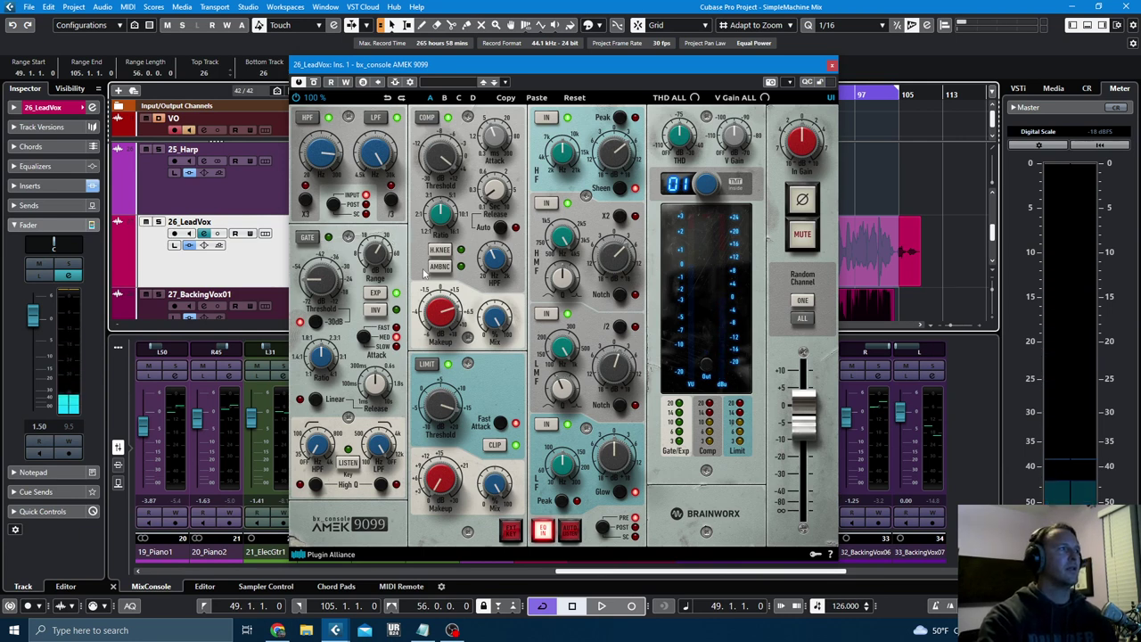
pyautogui.press('space')
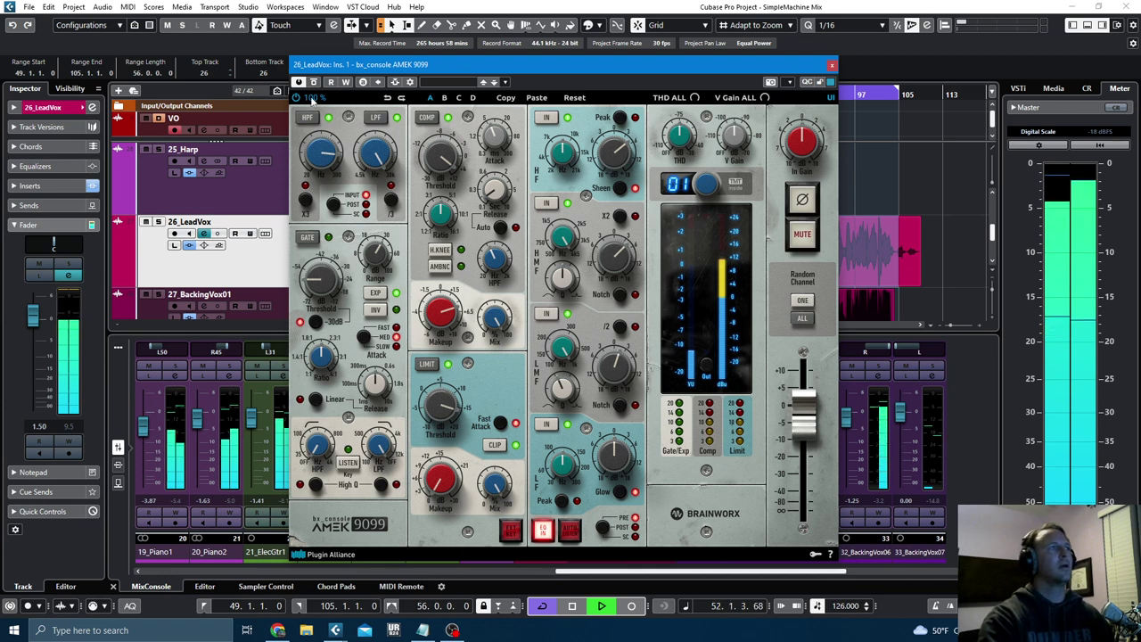
pyautogui.click(314, 82)
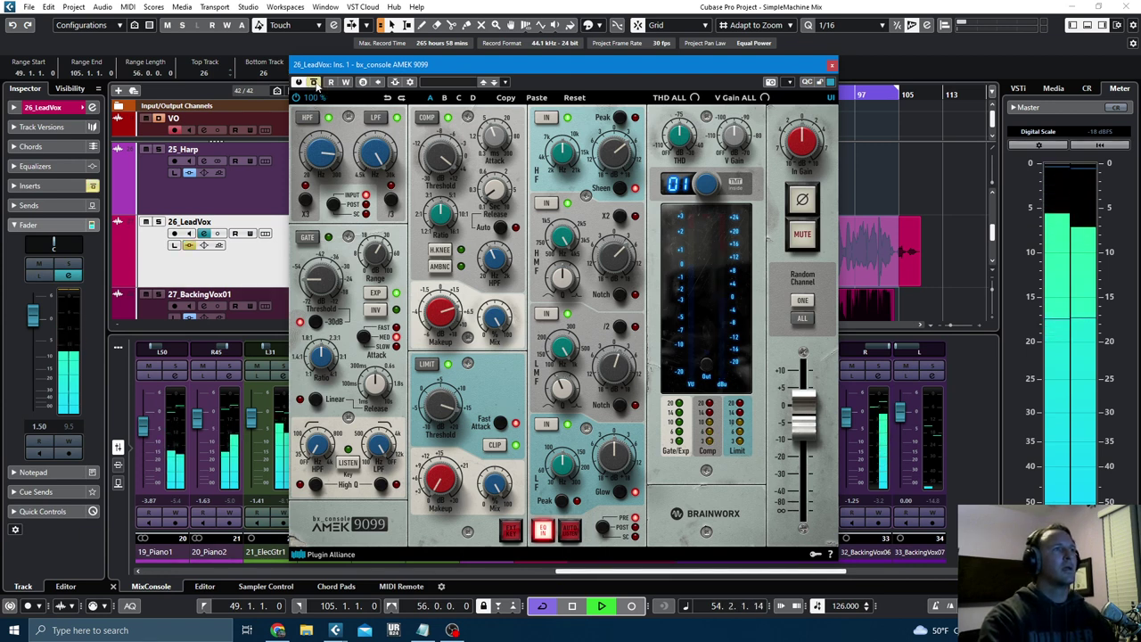
pyautogui.click(314, 82)
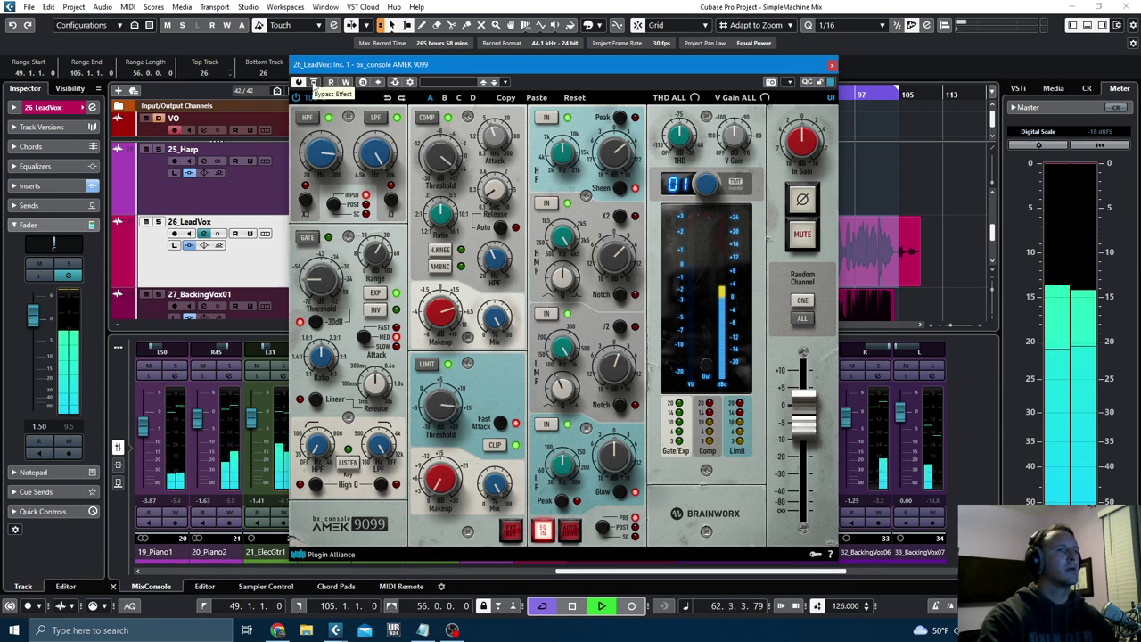
pyautogui.click(313, 82)
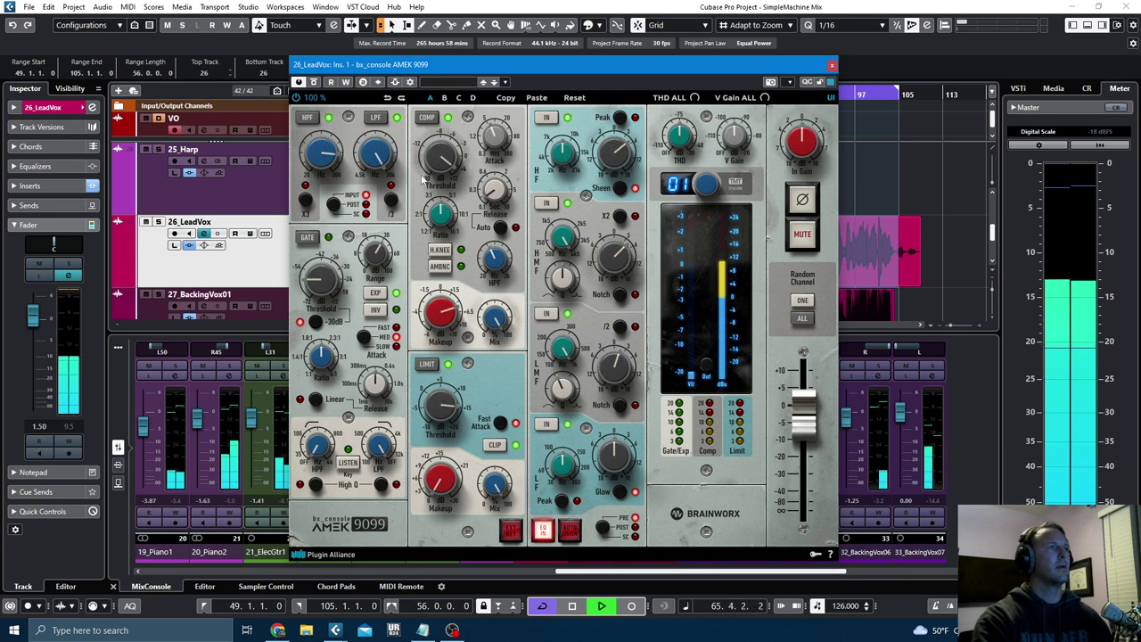
# - Lower the lead vocal's compressor threshold slightly, raise the plug-in's output fader a little, and close the plug-in
pyautogui.moveTo(436, 163)
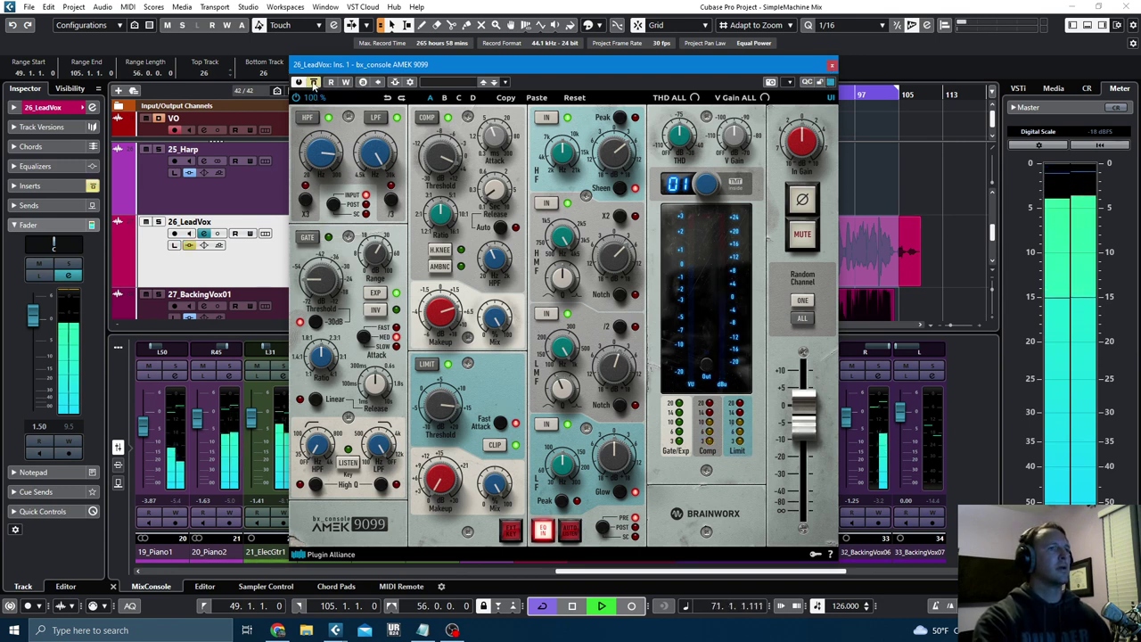
pyautogui.moveTo(811, 414); pyautogui.dragTo(806, 406)
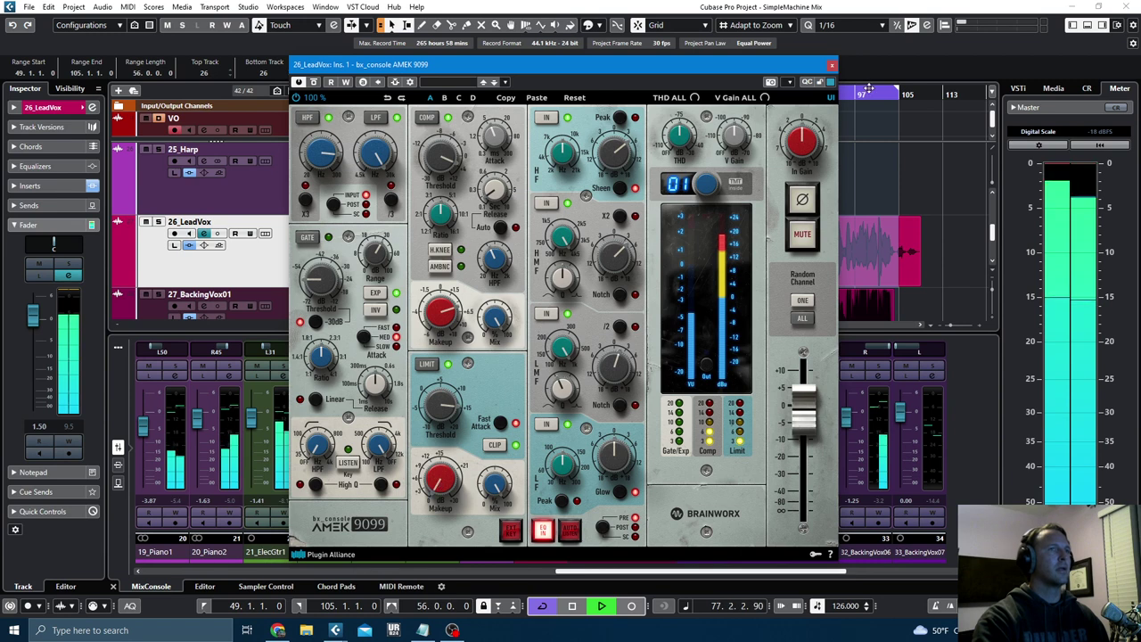
pyautogui.click(832, 66)
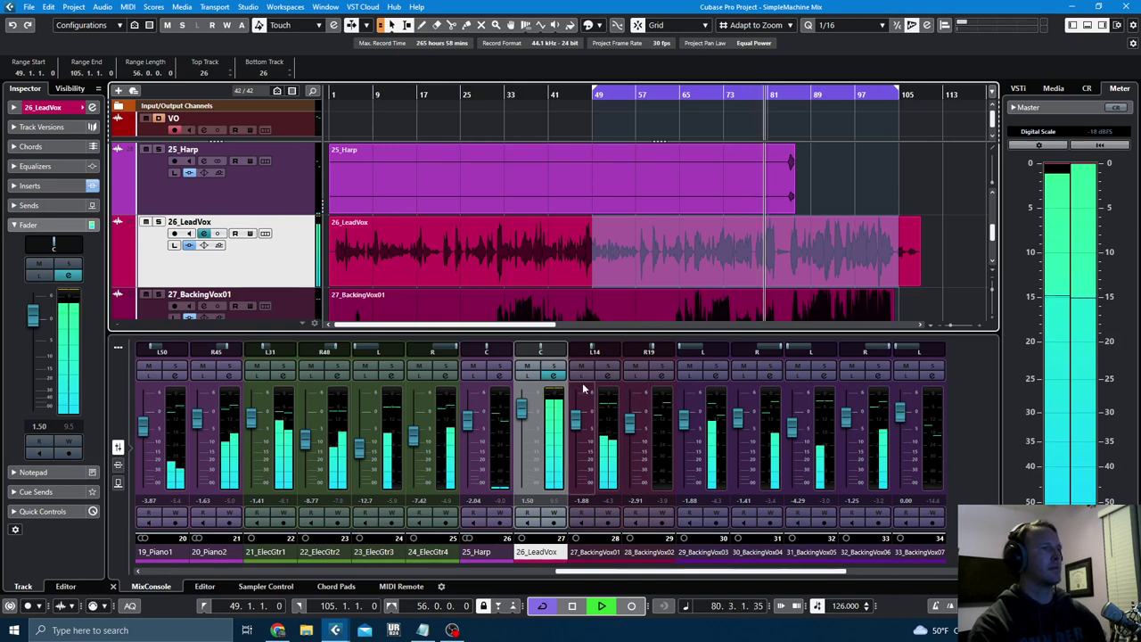
pyautogui.press('space')
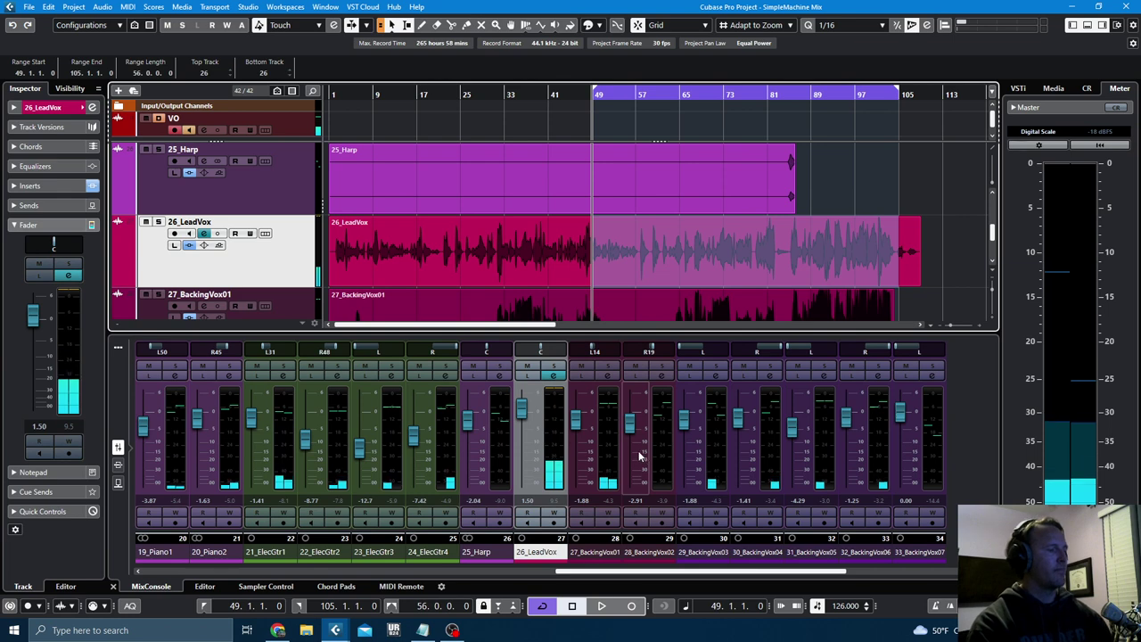
# - Replace the first inserts on 27_BackingVox01 and 28_BackingVox02 with copies of the lead vocal's bx_console AMEK 9099, and play the mix
pyautogui.scroll(-1, 435, 219)
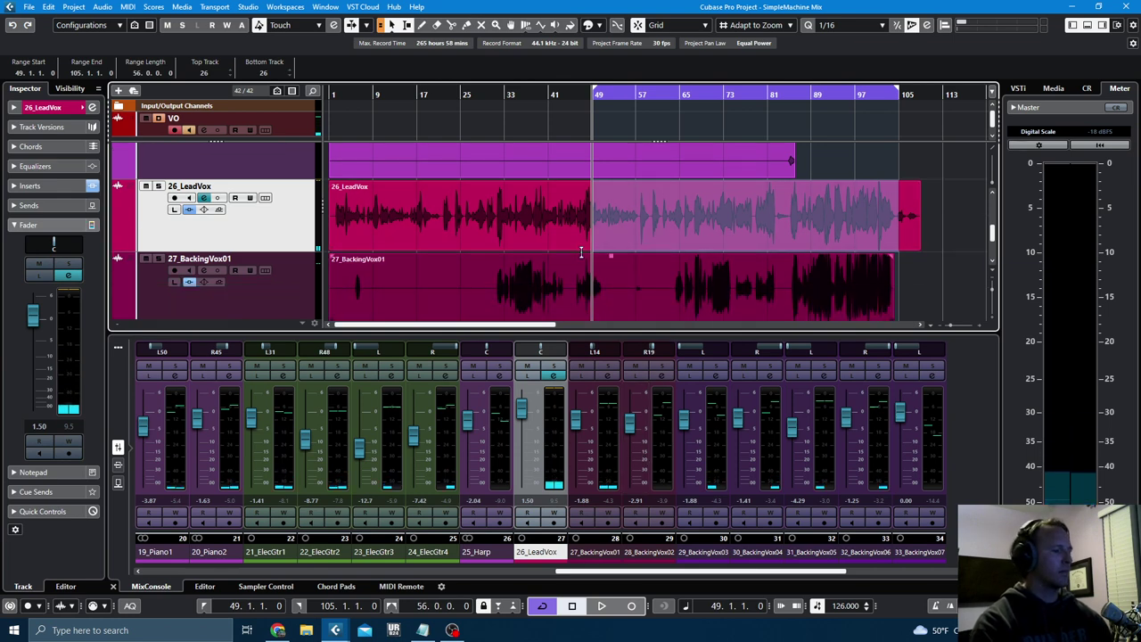
pyautogui.press('F3')
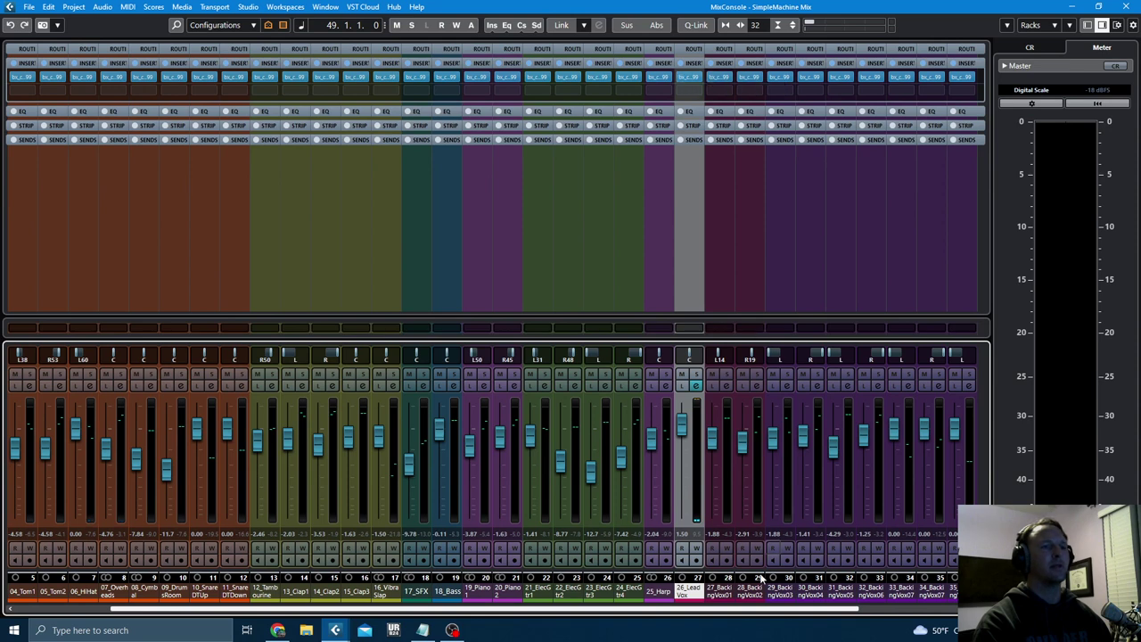
pyautogui.click(724, 596)
pyautogui.hscroll(3, 816, 611)
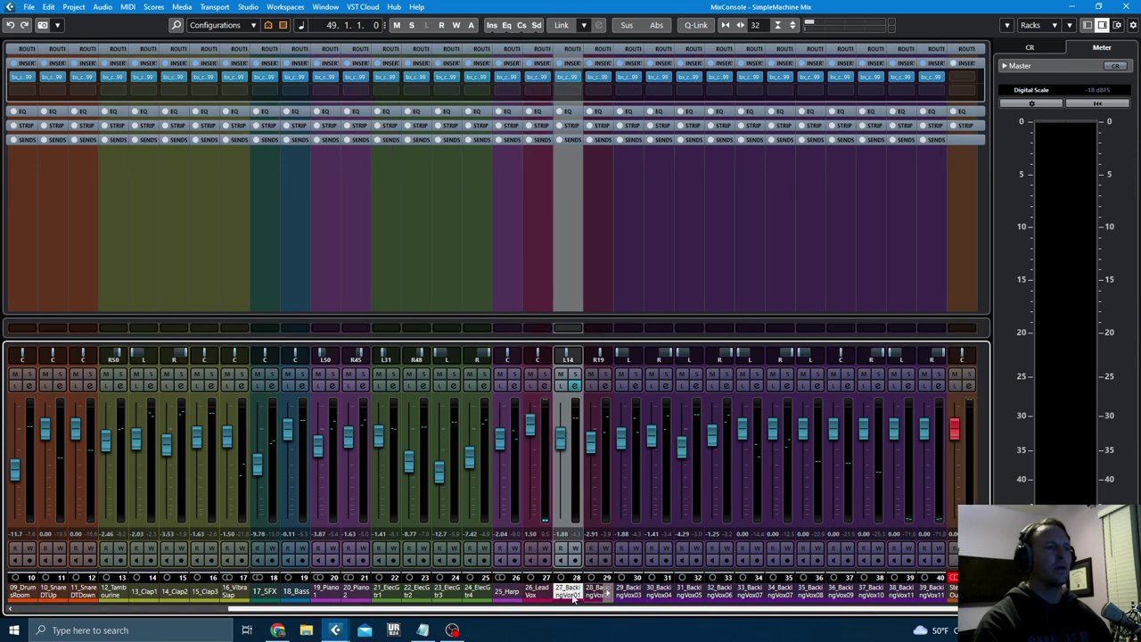
pyautogui.click(578, 78)
pyautogui.click(593, 112)
pyautogui.click(599, 78)
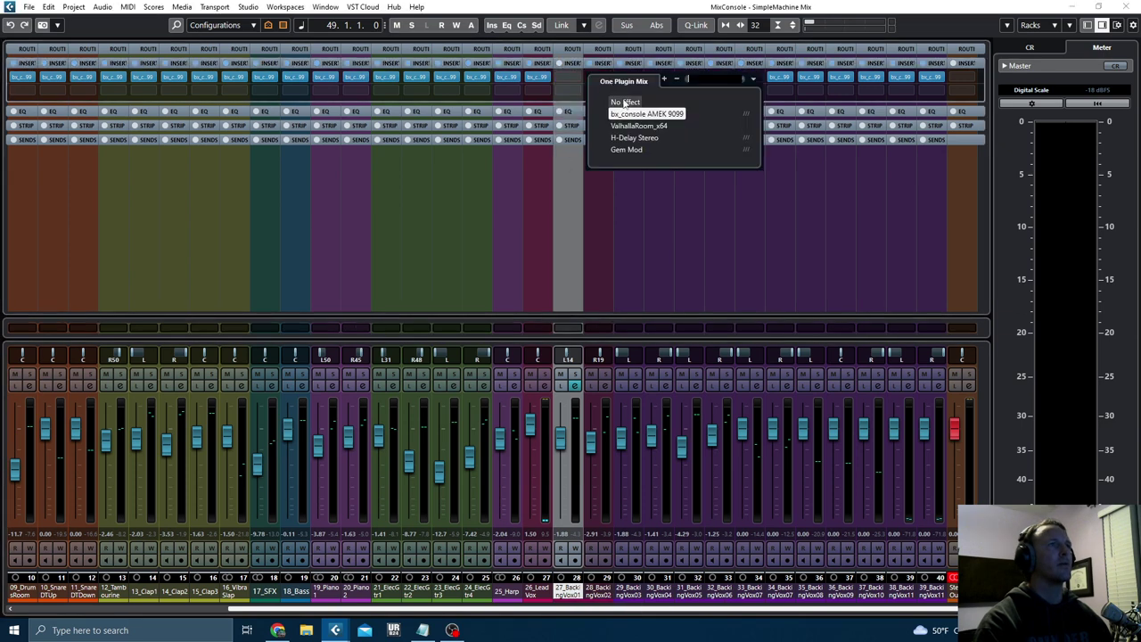
pyautogui.click(615, 112)
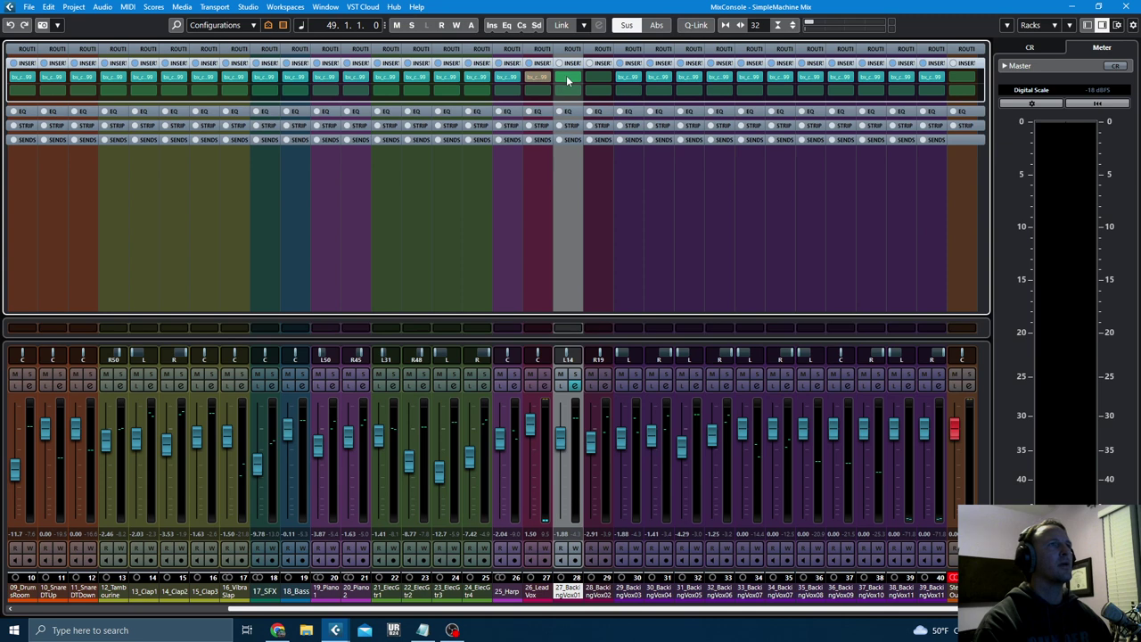
pyautogui.moveTo(568, 78); pyautogui.dragTo(596, 80)
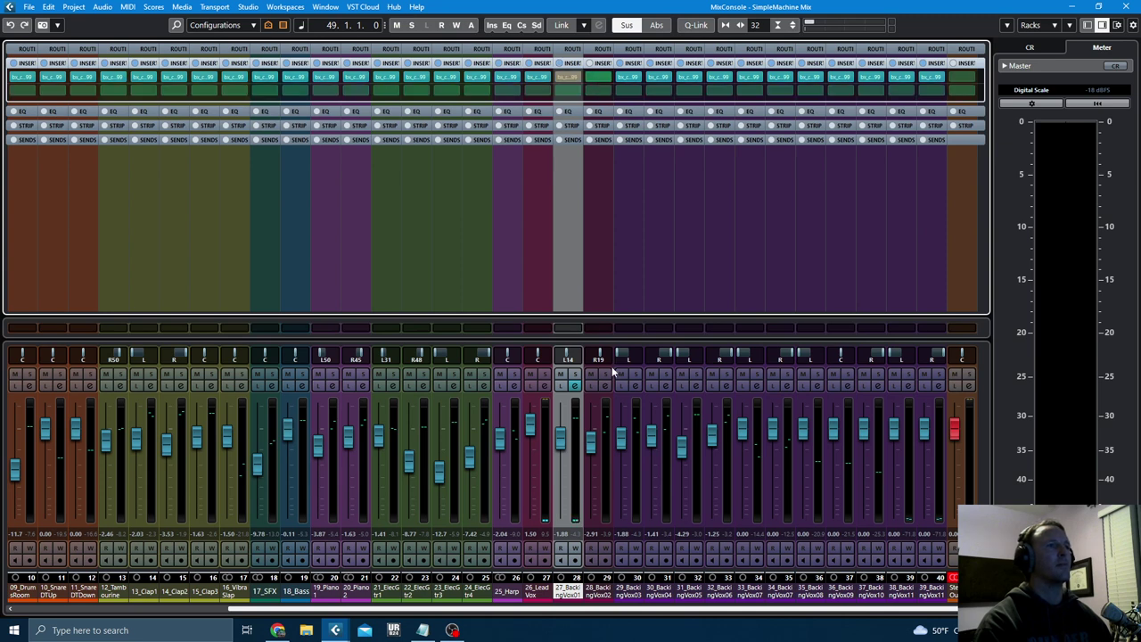
pyautogui.press('space')
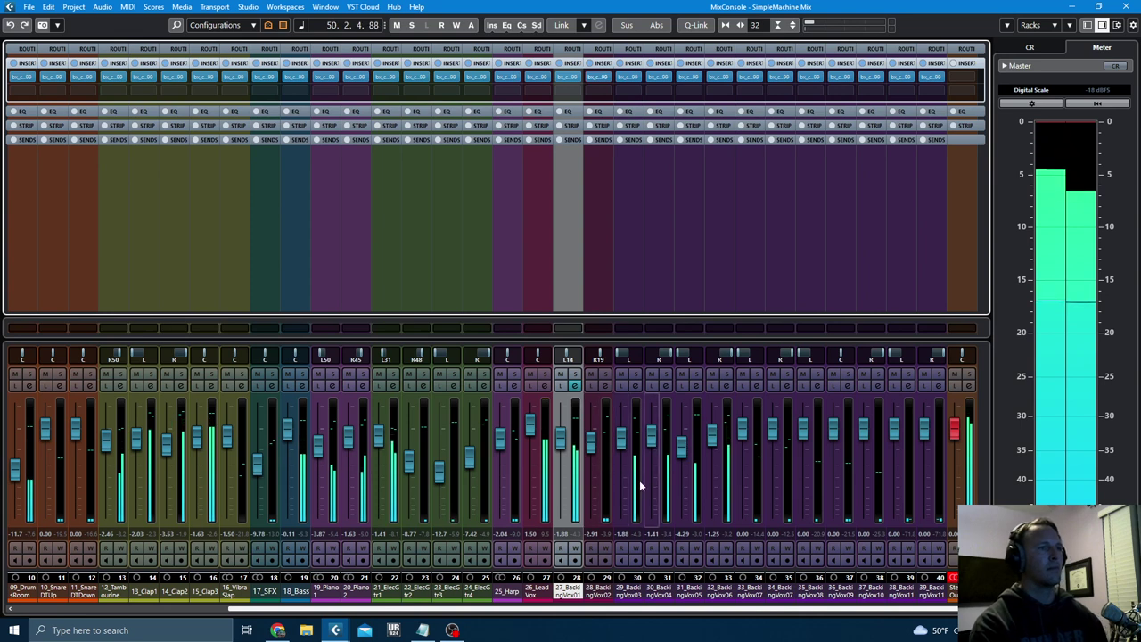
# - Select all backing vocal channels from 29_BackingVox03 onward, link them with Q-Link, and solo them
pyautogui.click(628, 591)
pyautogui.keyDown('shift'); pyautogui.click(925, 597); pyautogui.keyUp('shift')
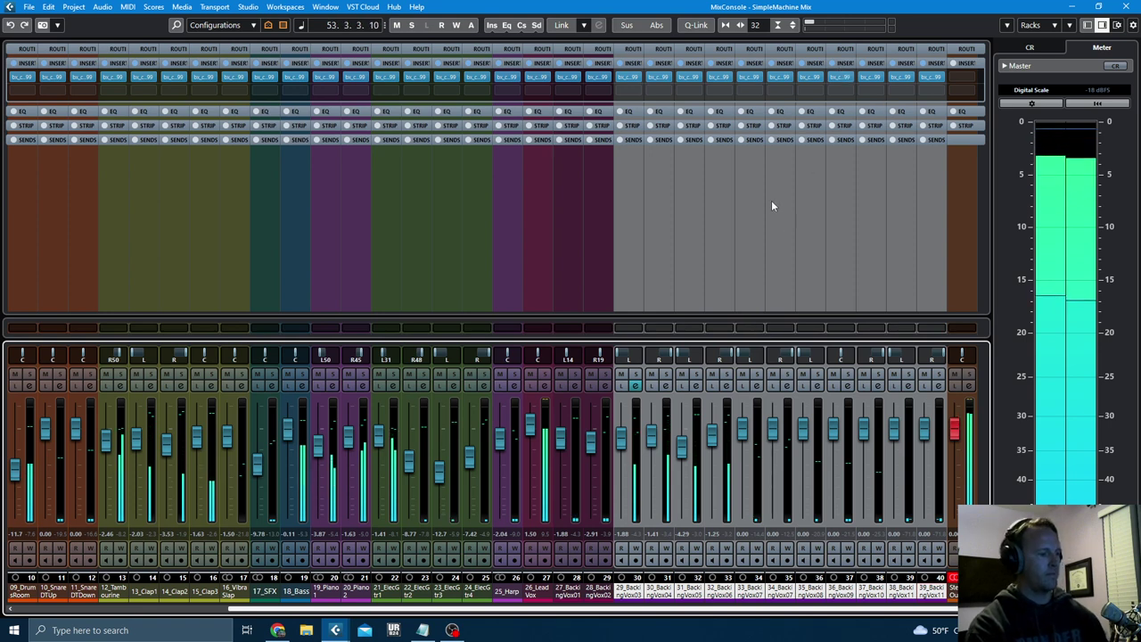
pyautogui.press('space')
pyautogui.click(695, 25)
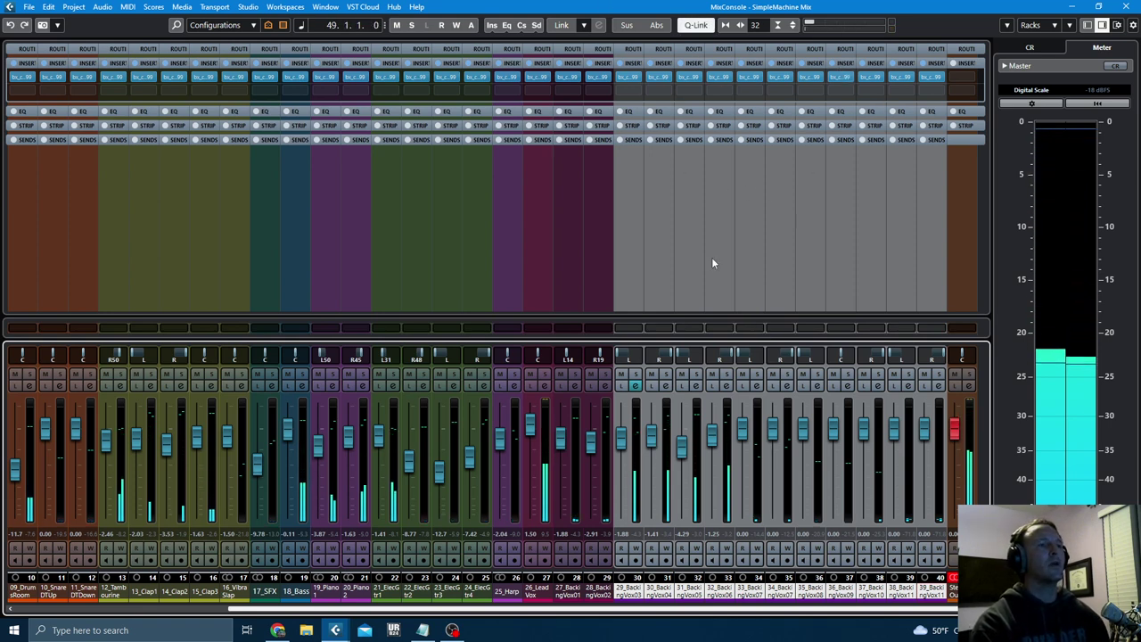
pyautogui.click(631, 78)
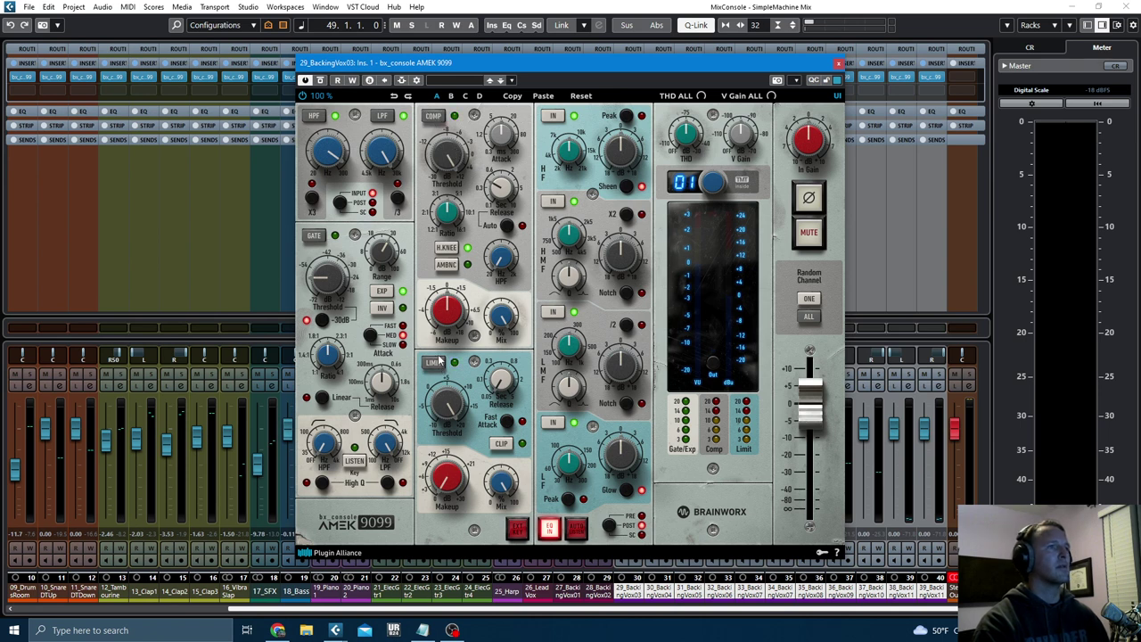
pyautogui.click(938, 375)
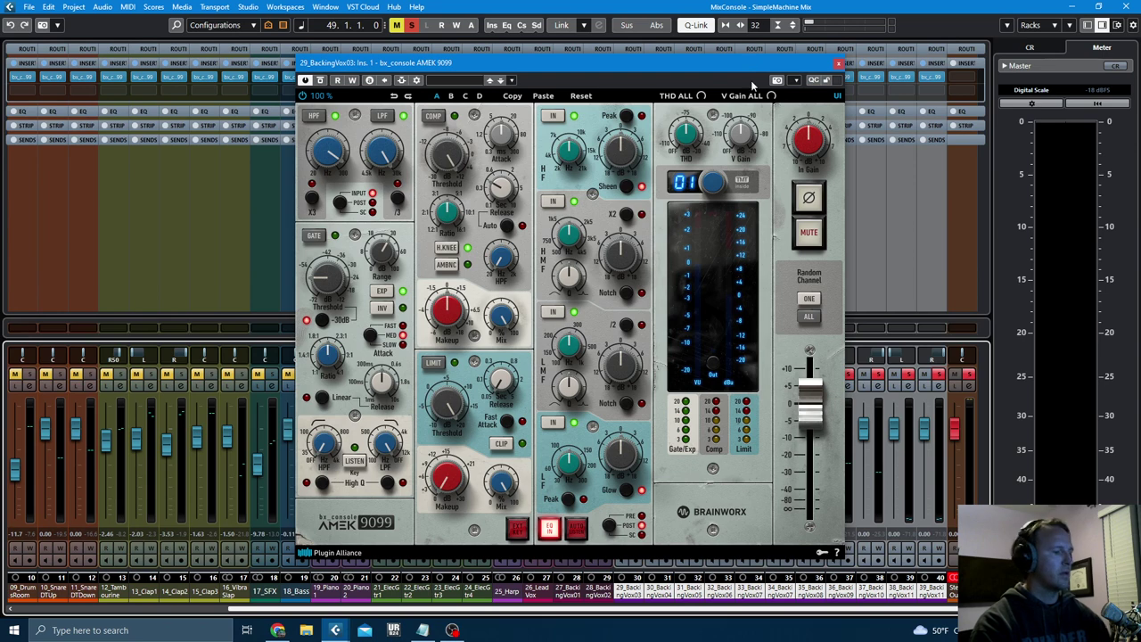
# - Set the loop range to bars 57 to 81 over the backing vocals and play it from the start
pyautogui.press('F3')
pyautogui.click(838, 65)
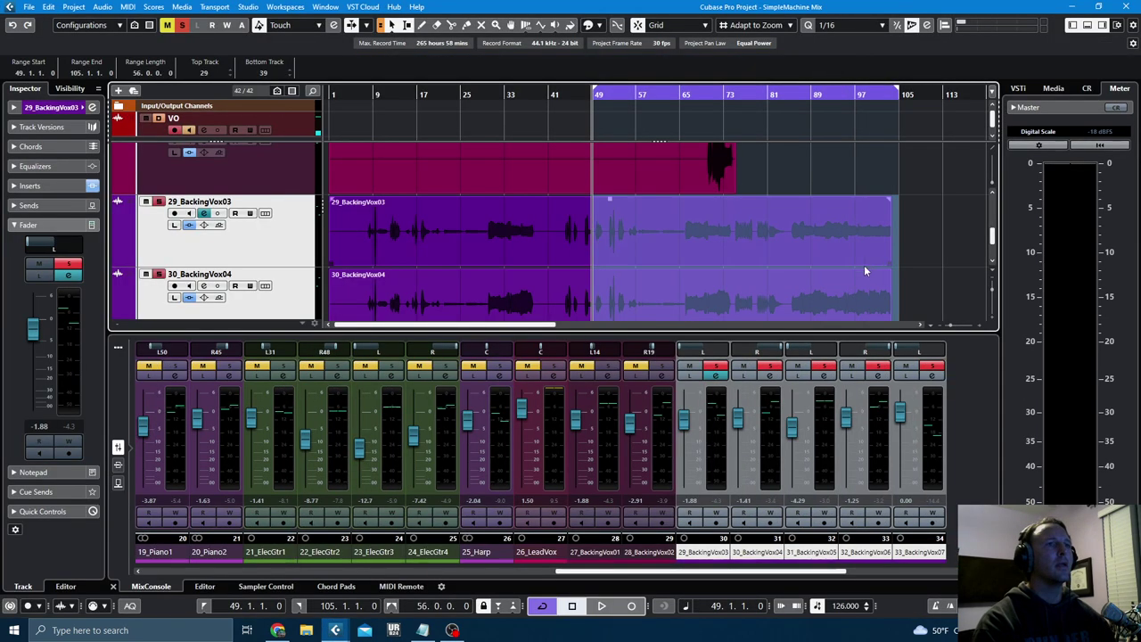
pyautogui.scroll(-2, 909, 242)
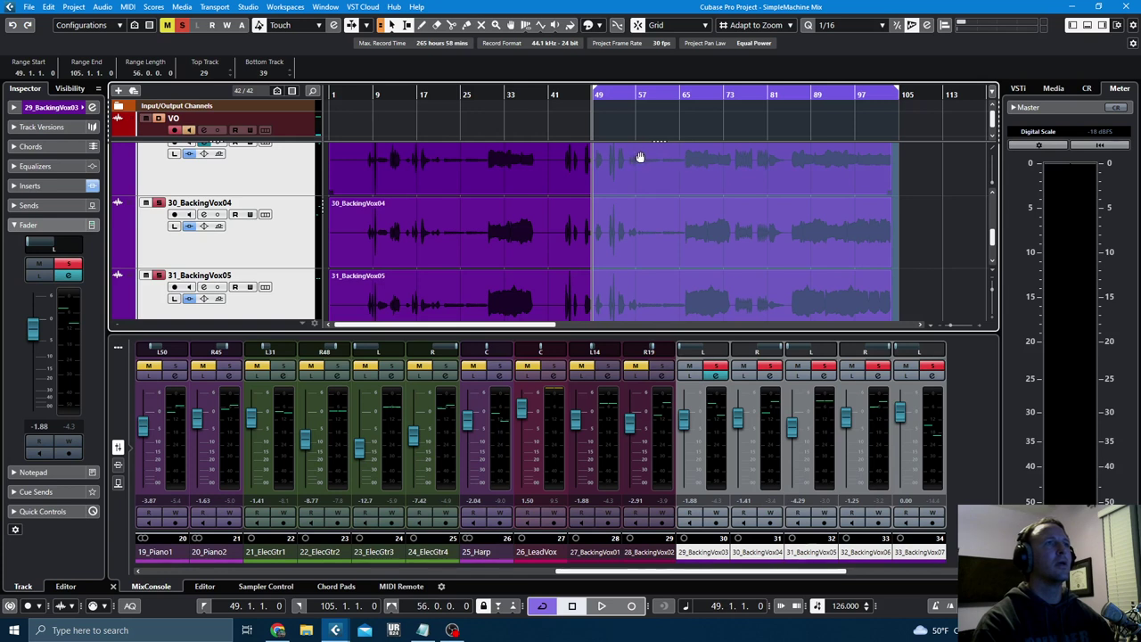
pyautogui.click(903, 174)
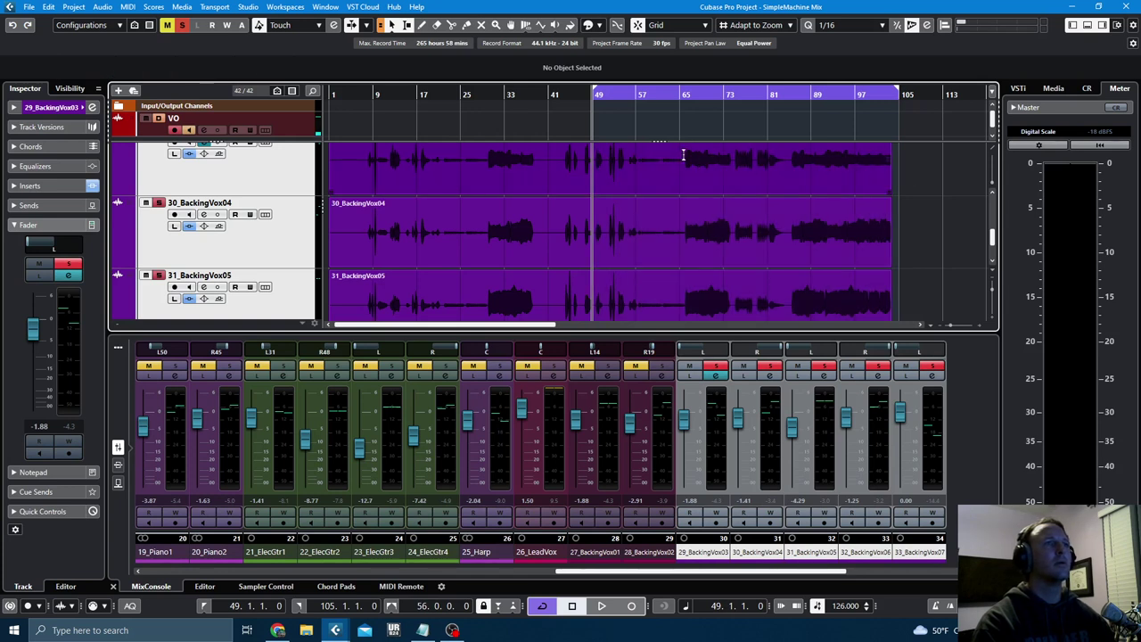
pyautogui.moveTo(636, 156); pyautogui.dragTo(766, 319)
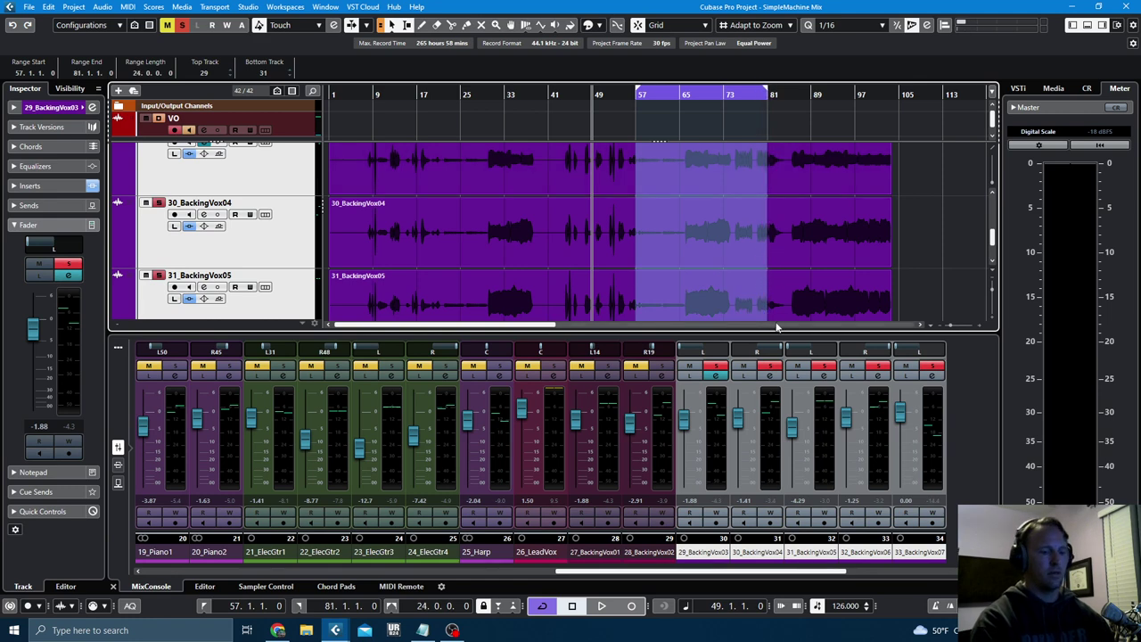
pyautogui.press('l')
pyautogui.press('space')
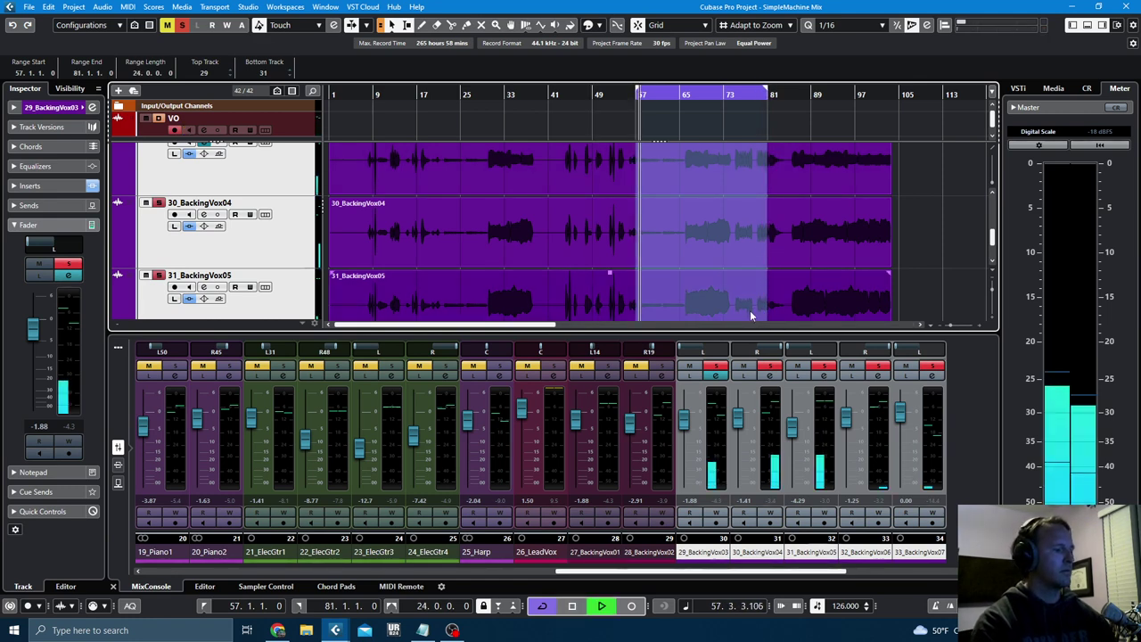
# - Select only 29_BackingVox03 and open its bx_console AMEK 9099 insert while the loop plays
pyautogui.press('F3')
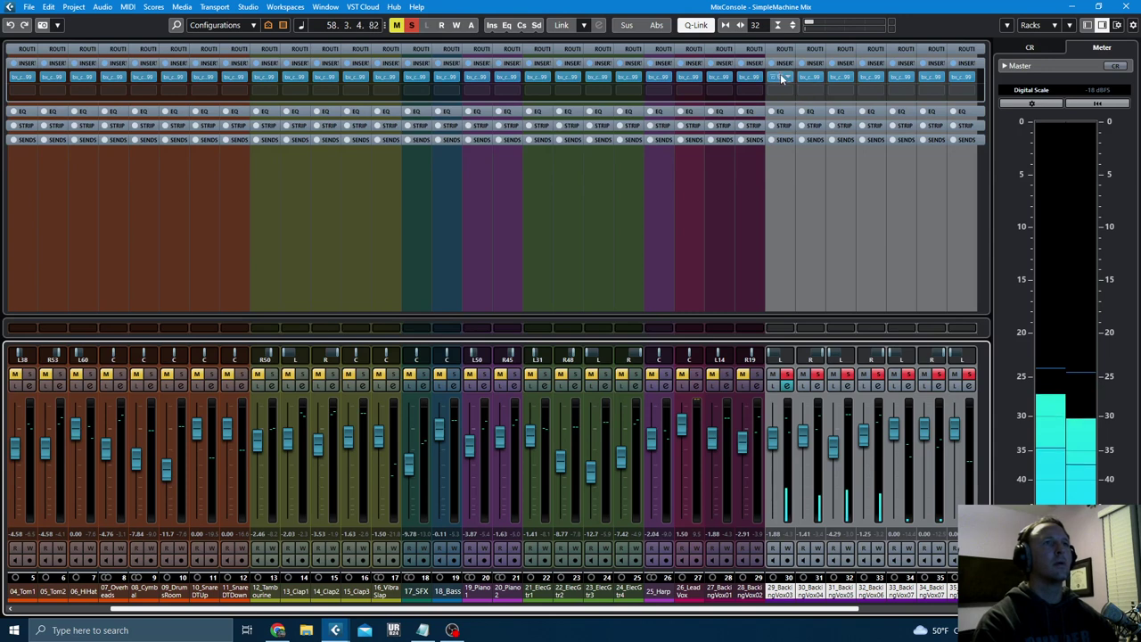
pyautogui.press('F3')
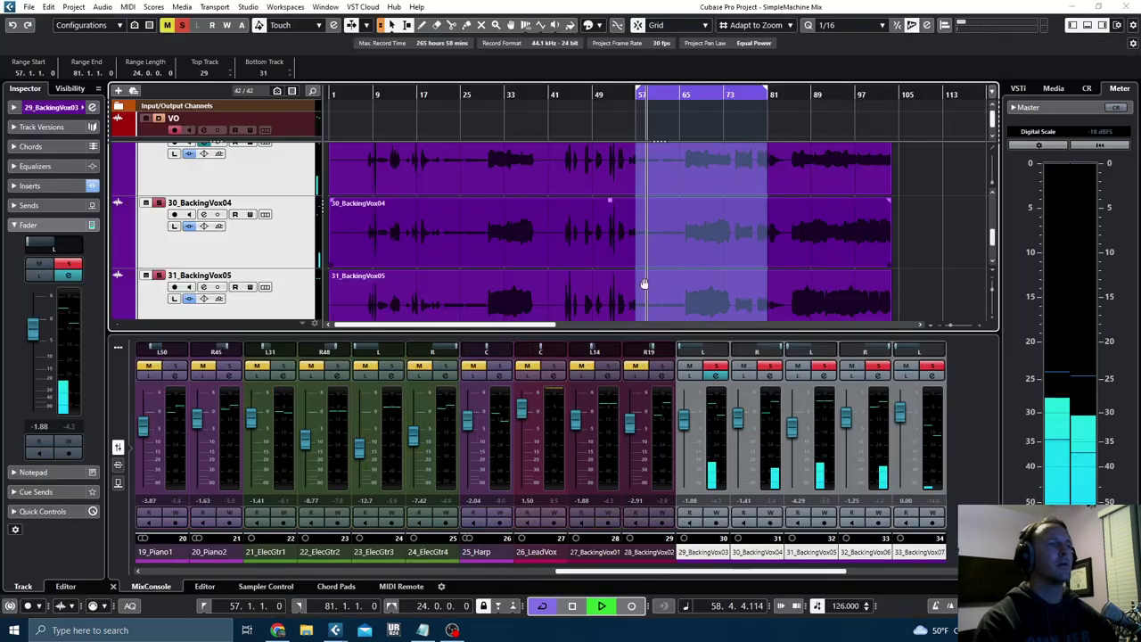
pyautogui.click(694, 450)
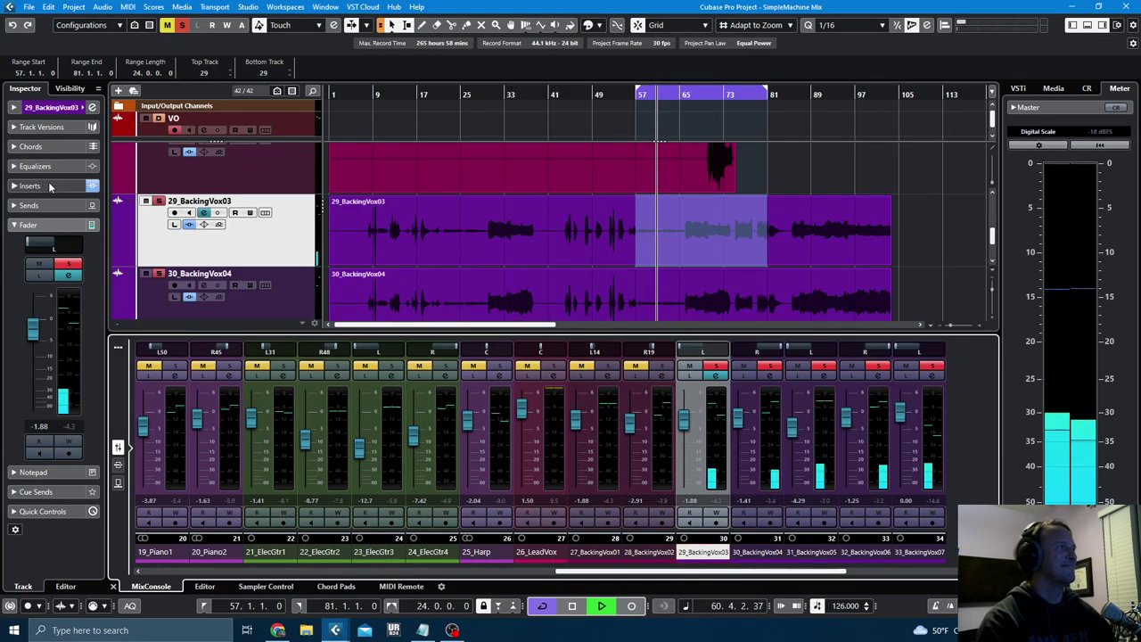
pyautogui.press('space')
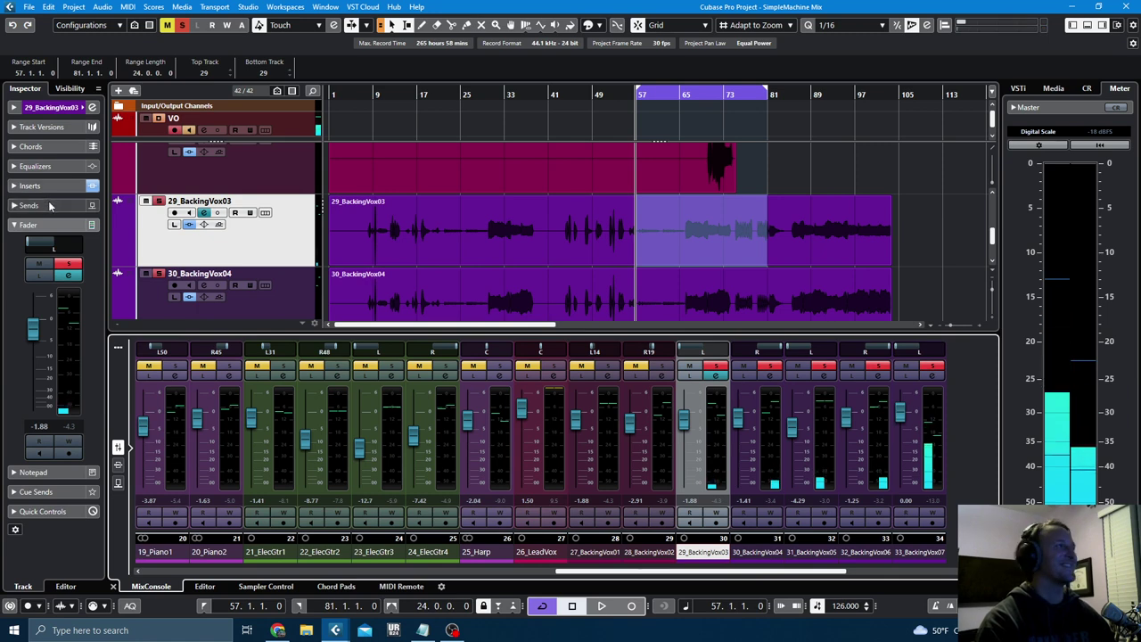
pyautogui.click(50, 186)
pyautogui.press('space')
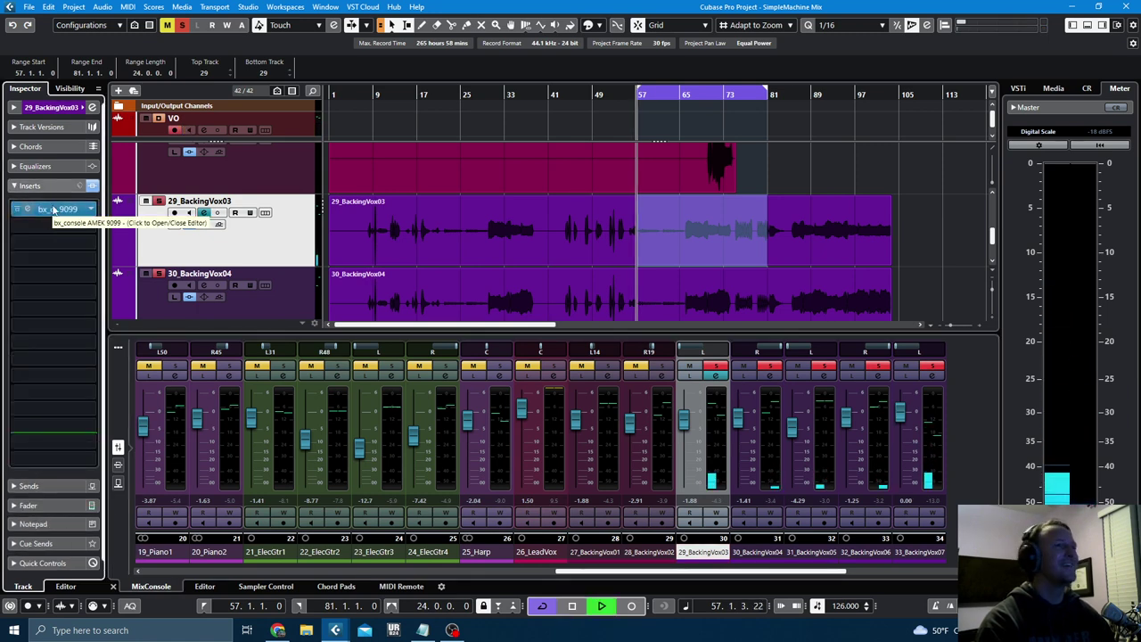
pyautogui.click(54, 209)
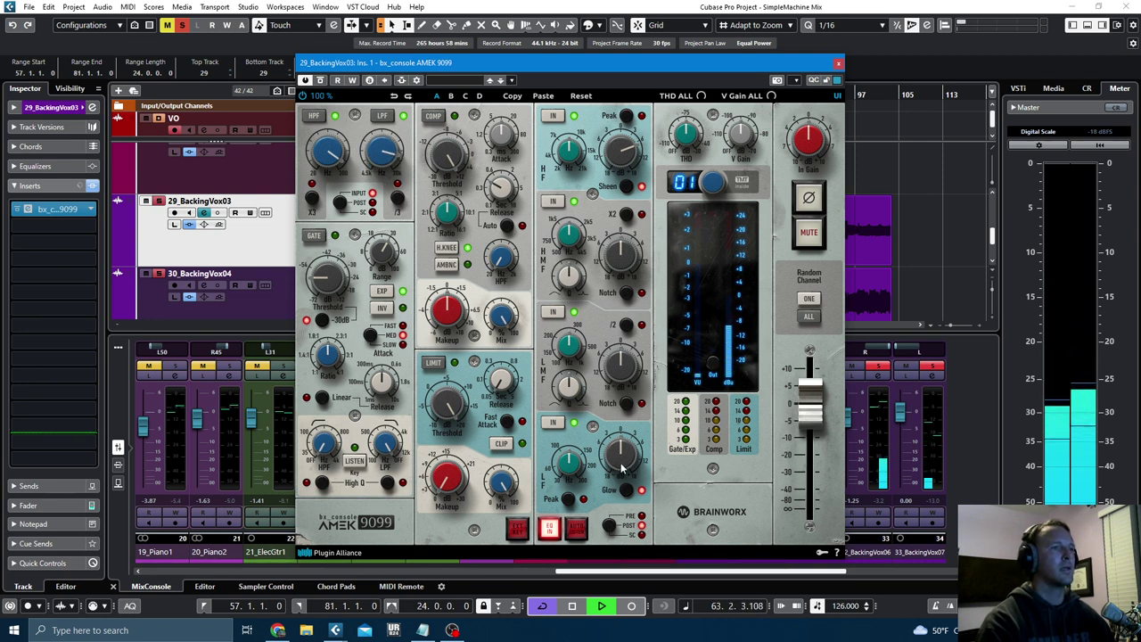
# - Adjust the EQ on 29_BackingVox03: boost the low band slightly and cut the low mids, tuning their frequency and bandwidth
pyautogui.moveTo(616, 466)
pyautogui.mouseDown()
pyautogui.moveTo(621, 416)
pyautogui.moveTo(616, 463)
pyautogui.mouseUp()
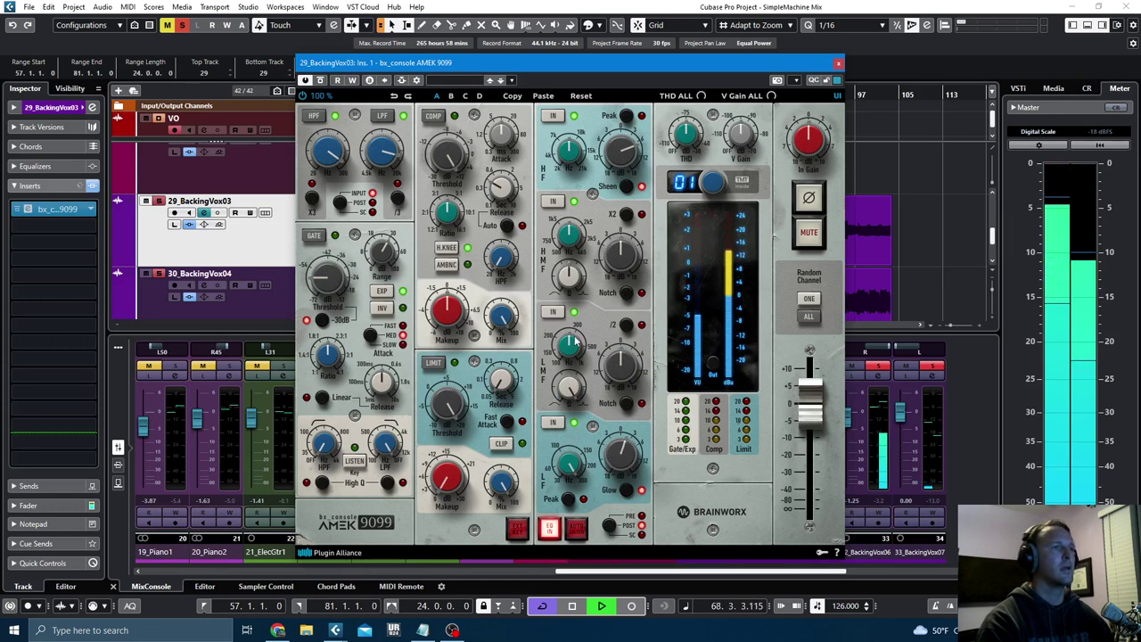
pyautogui.moveTo(629, 378); pyautogui.dragTo(621, 309)
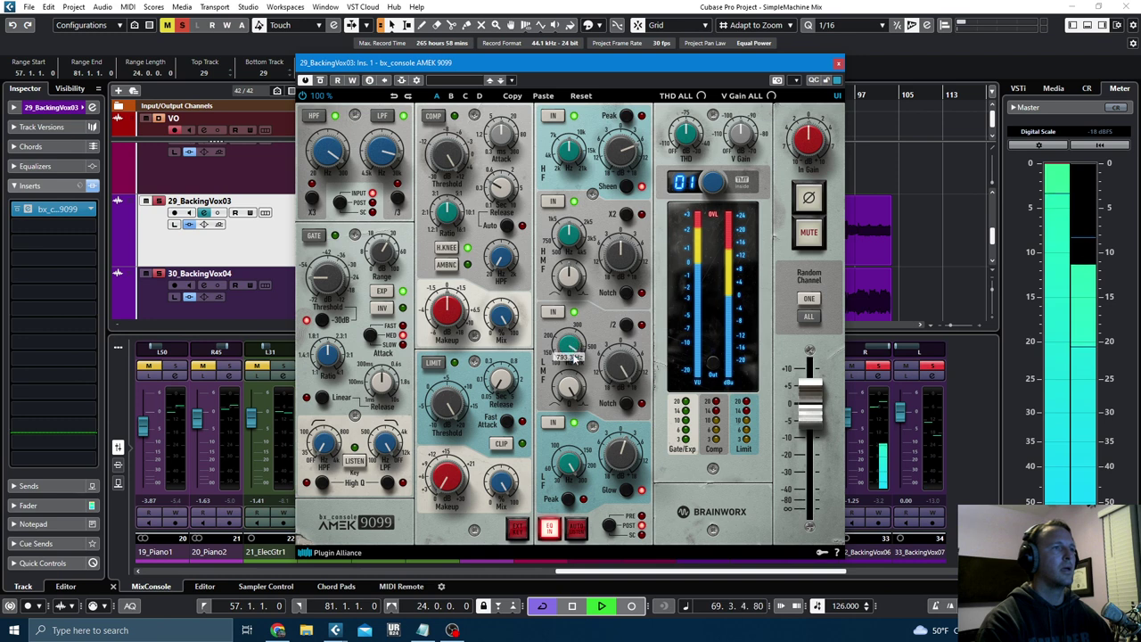
pyautogui.moveTo(560, 354); pyautogui.dragTo(571, 378)
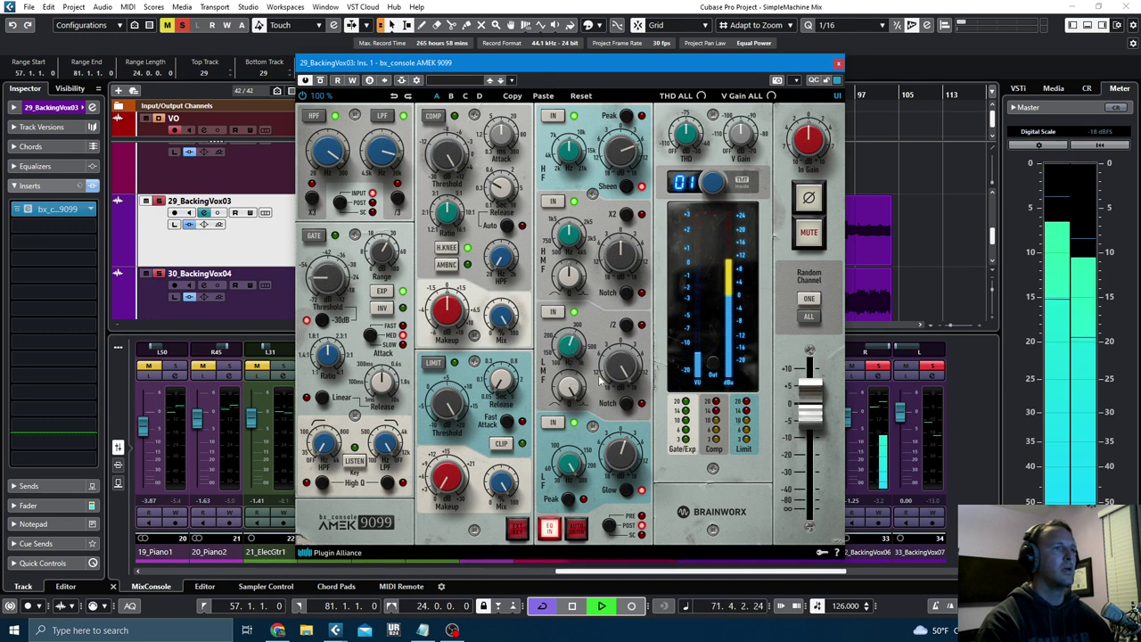
pyautogui.moveTo(568, 388); pyautogui.dragTo(572, 419)
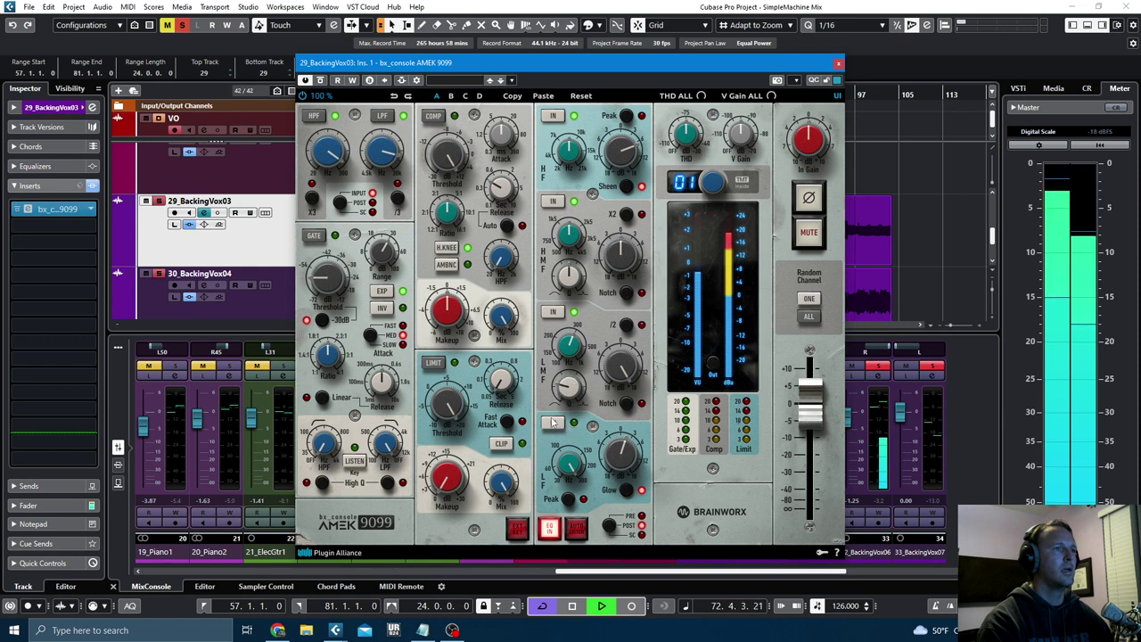
pyautogui.moveTo(616, 417); pyautogui.dragTo(616, 418)
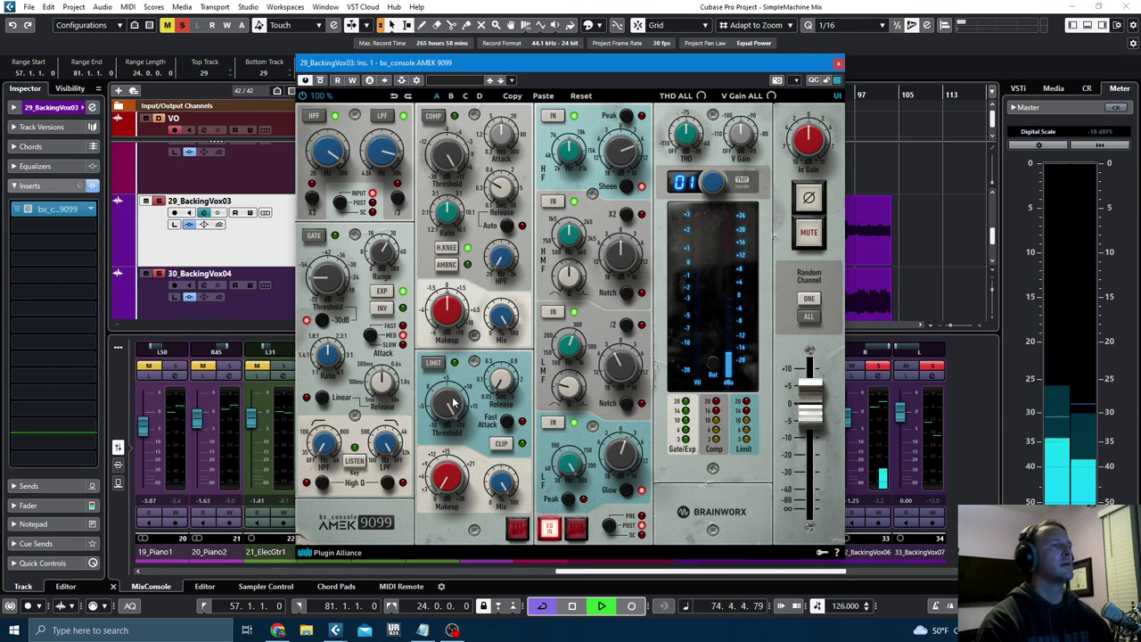
# - Adjust the compressor's threshold, attack, ratio and sidechain high-pass and the limiter's threshold on 29_BackingVox03, and close the plug-in
pyautogui.moveTo(446, 157)
pyautogui.mouseDown()
pyautogui.moveTo(444, 179)
pyautogui.moveTo(448, 164)
pyautogui.mouseUp()
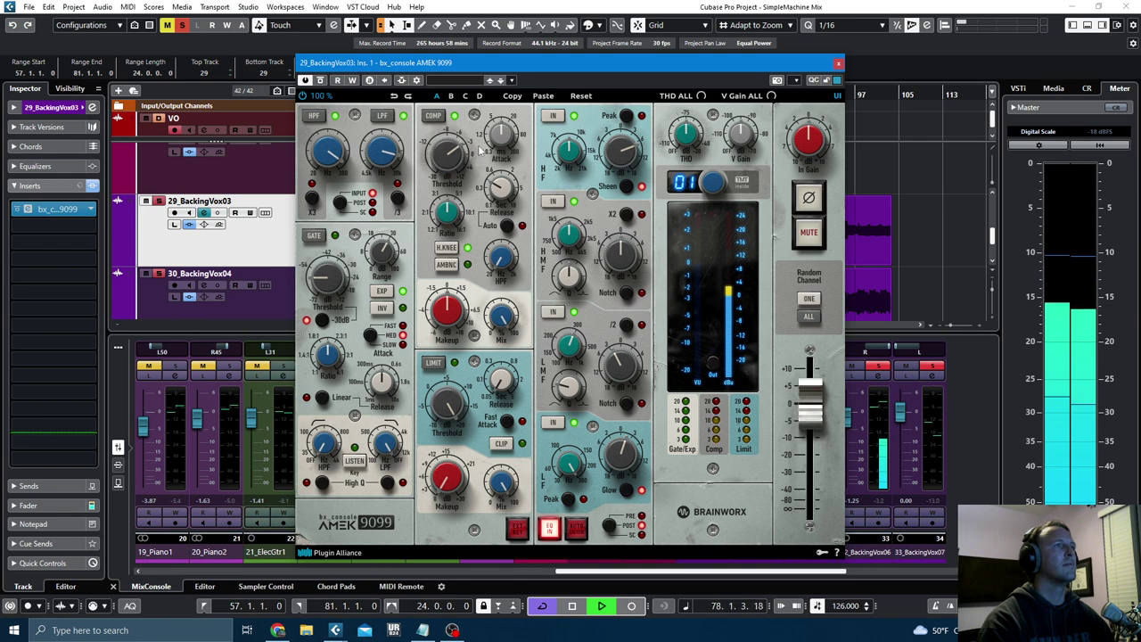
pyautogui.moveTo(502, 190); pyautogui.dragTo(503, 199)
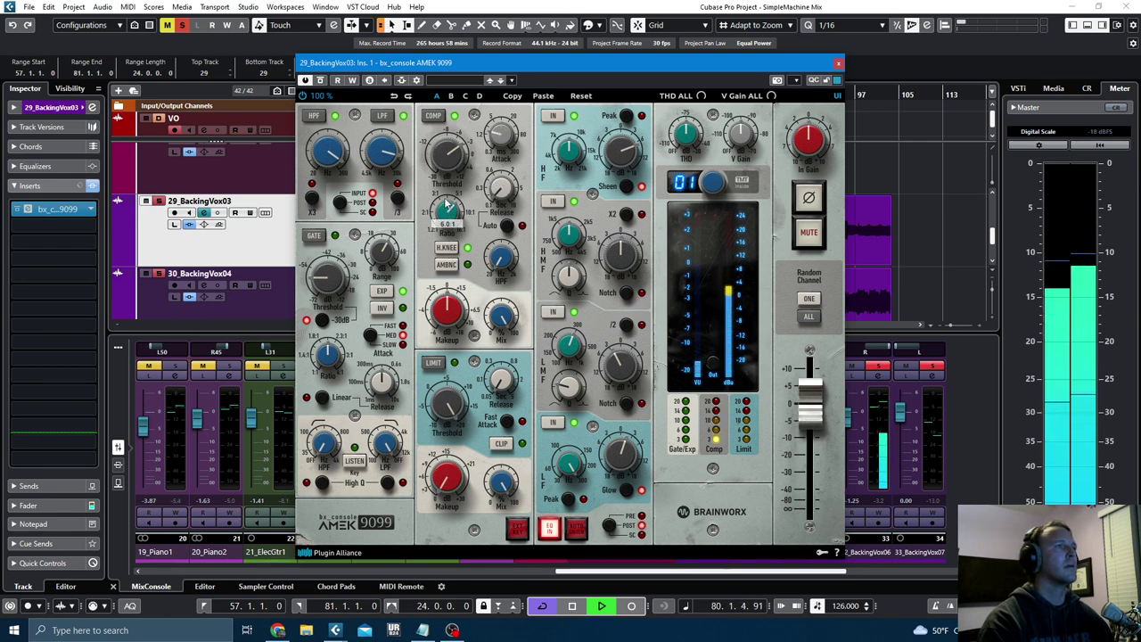
pyautogui.moveTo(500, 255); pyautogui.dragTo(496, 223)
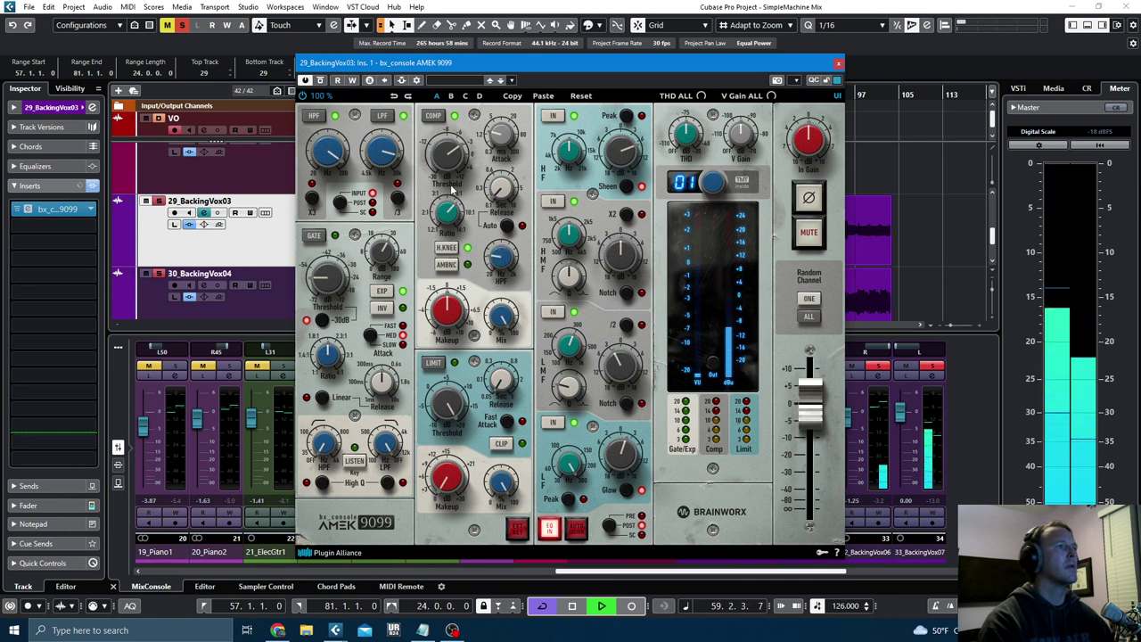
pyautogui.moveTo(450, 405)
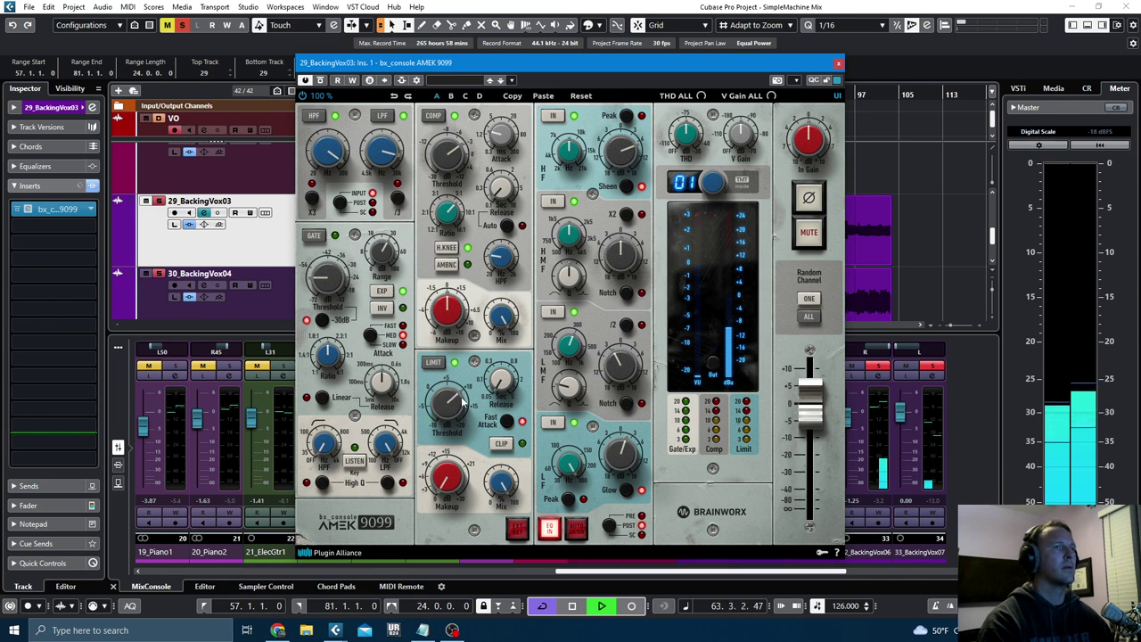
pyautogui.click(836, 64)
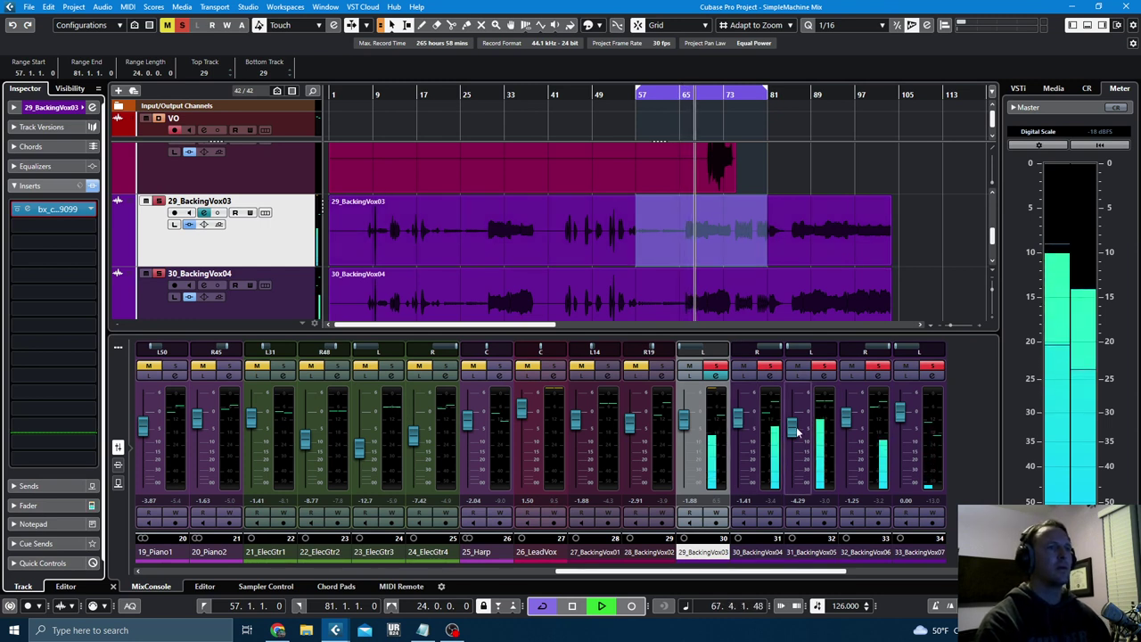
# - Lower the 31_BackingVox05 fader to -5.94 dB
pyautogui.moveTo(795, 431); pyautogui.dragTo(796, 436)
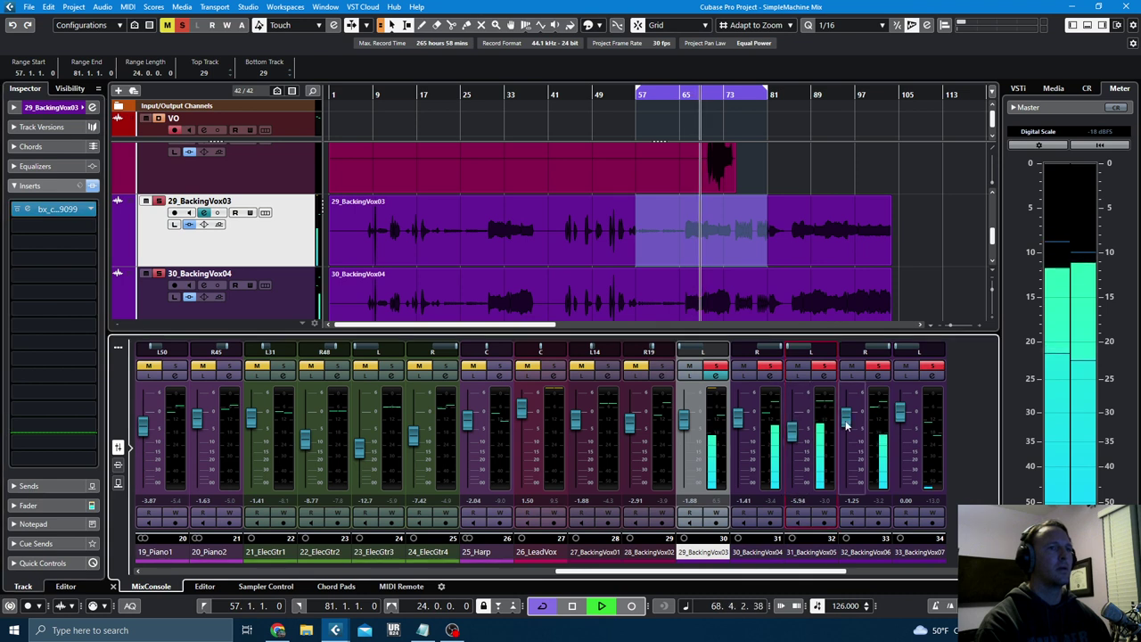
pyautogui.scroll(-2, 923, 237)
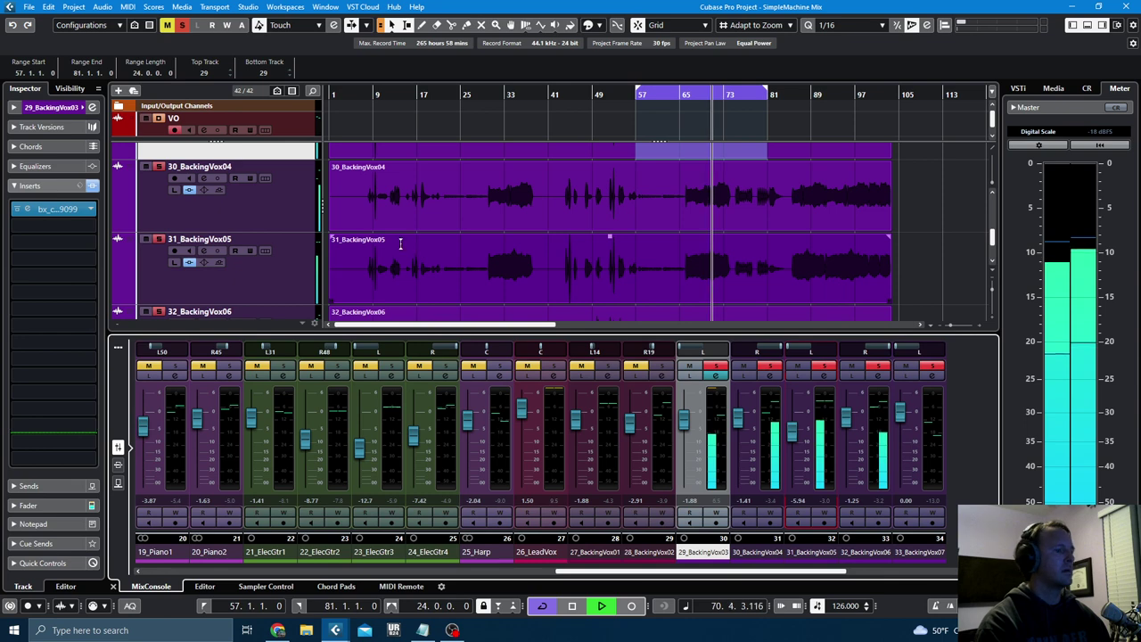
pyautogui.press('F3')
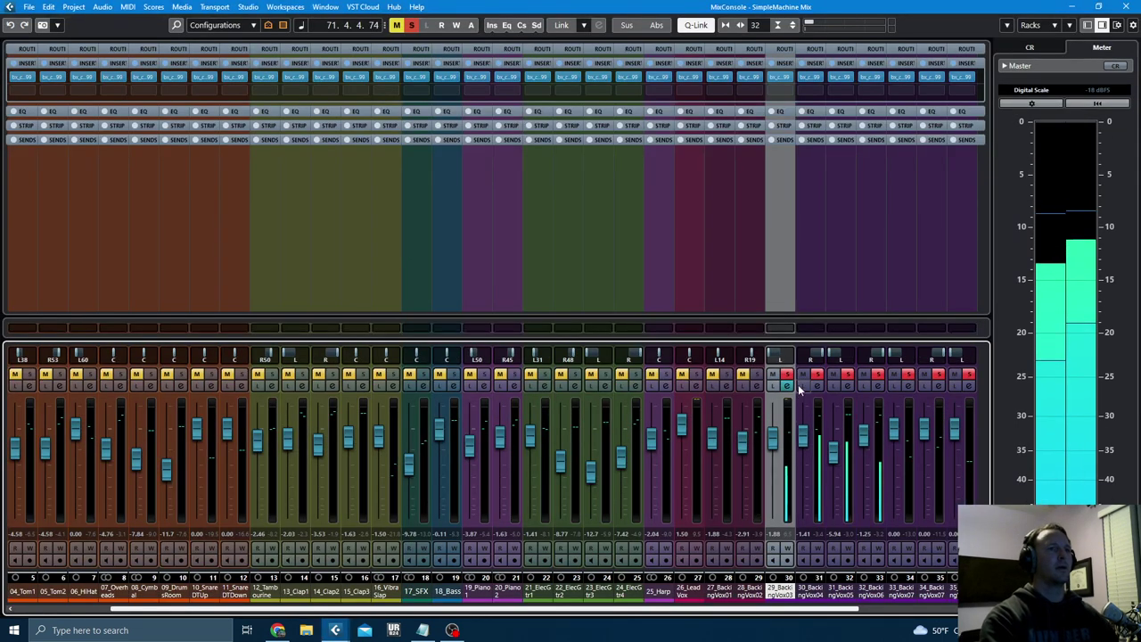
pyautogui.press('F3')
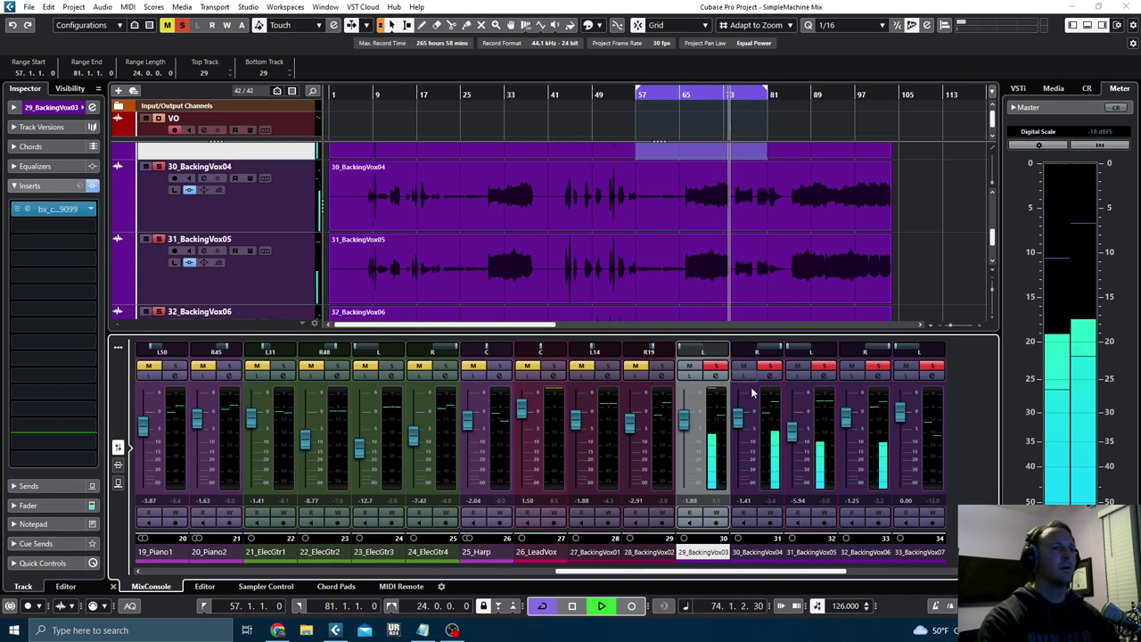
# - Select all channels from 29_BackingVox03 to 39_BackingVox11DT and compare them with their inserts bypassed and active
pyautogui.click(851, 571)
pyautogui.keyDown('shift'); pyautogui.click(845, 556); pyautogui.keyUp('shift')
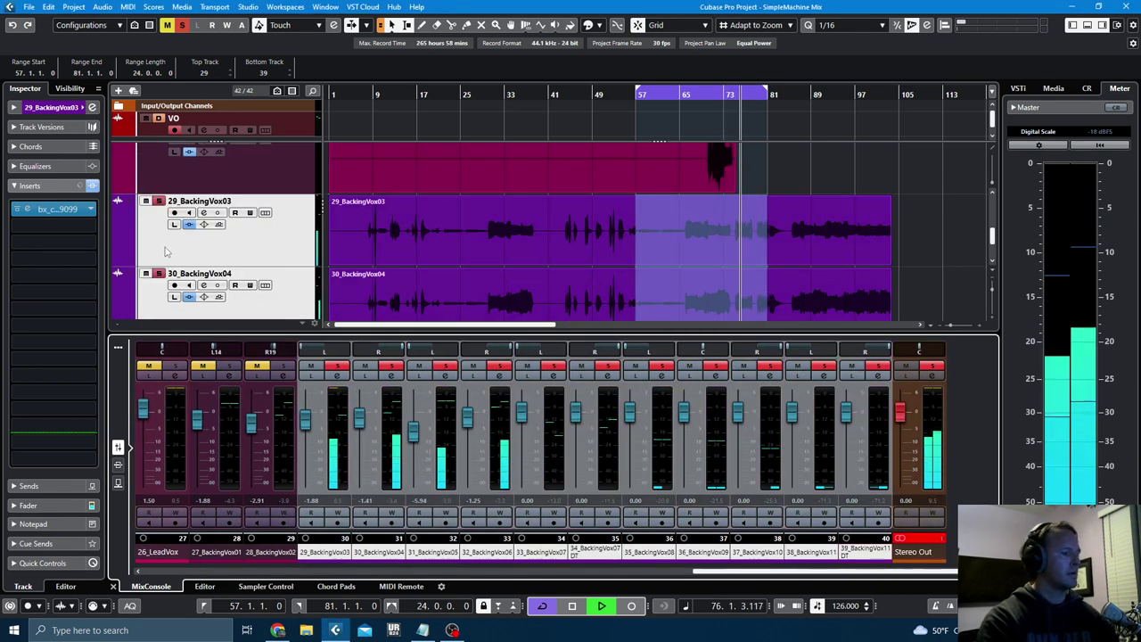
pyautogui.press('F3')
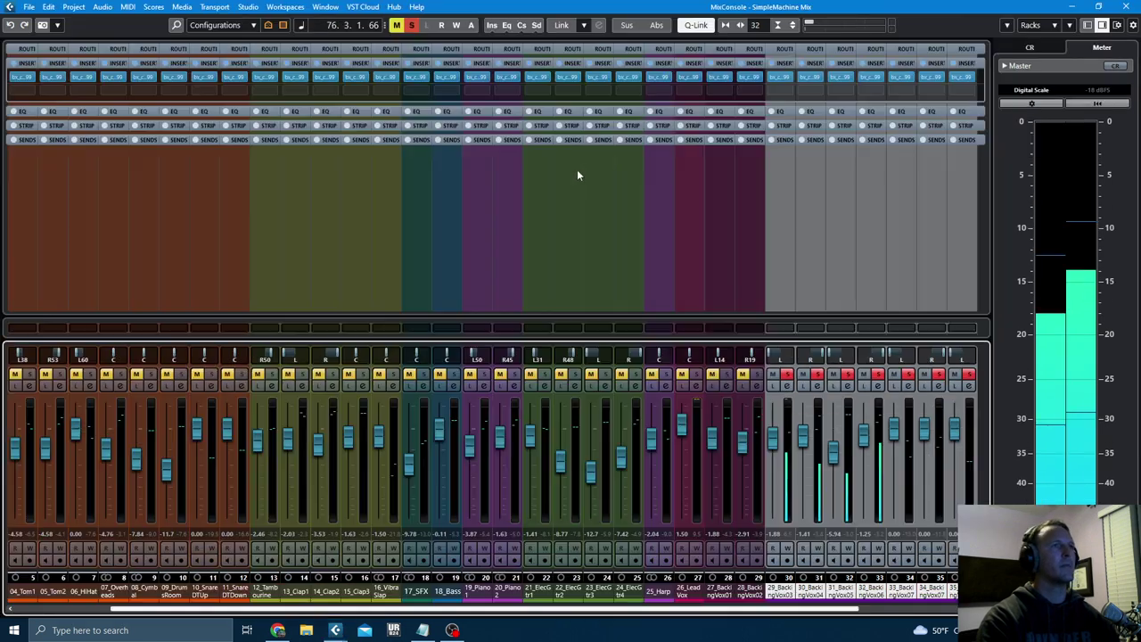
pyautogui.click(771, 66)
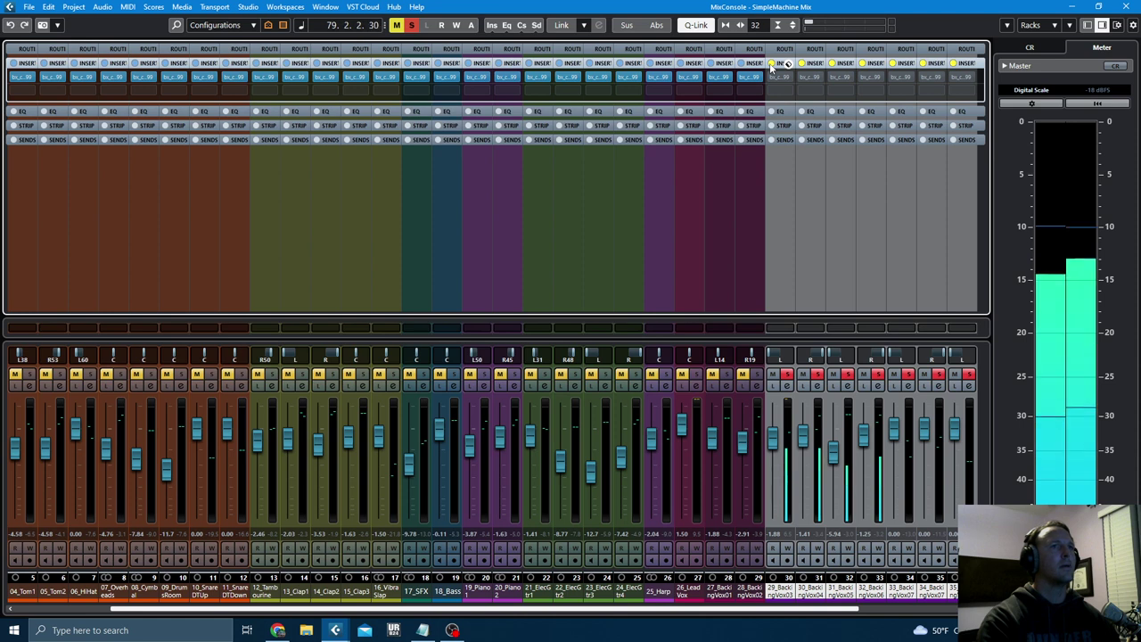
pyautogui.click(772, 65)
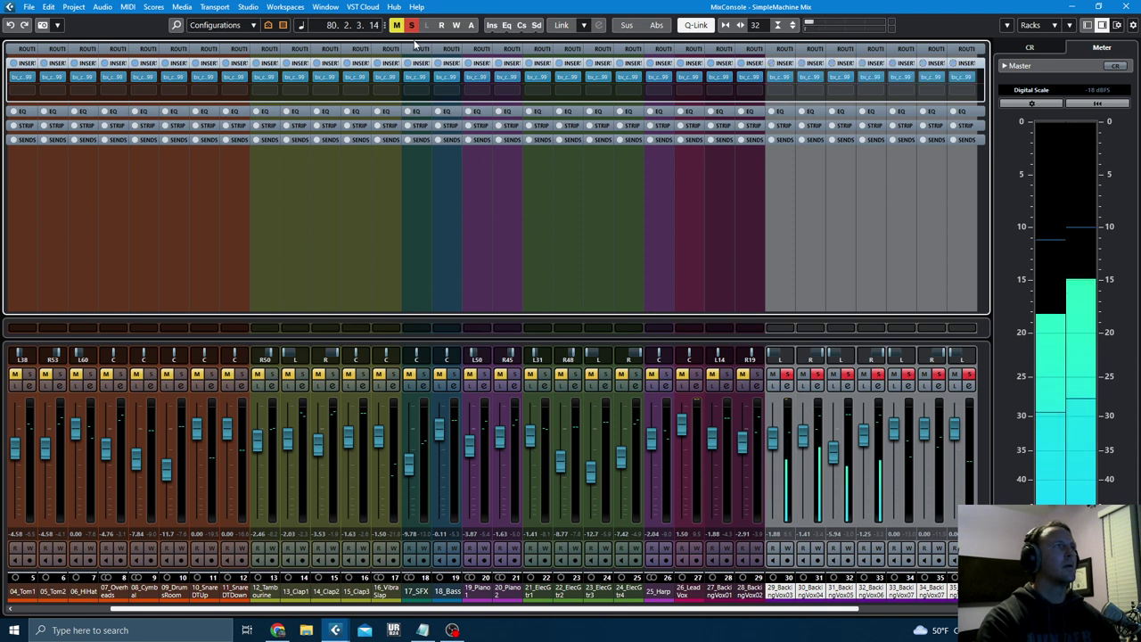
pyautogui.click(772, 66)
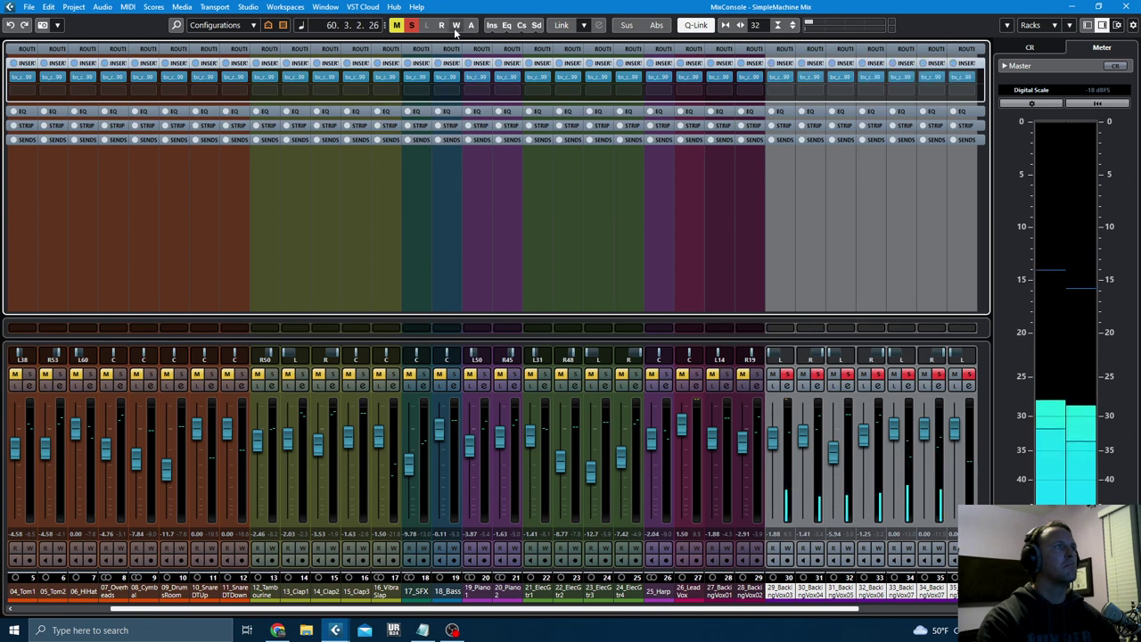
# - Clear all solos and mutes and lower the linked backing vocal faders together, bringing 33_BackingVox07 to -0.39 dB
pyautogui.click(411, 24)
pyautogui.click(396, 24)
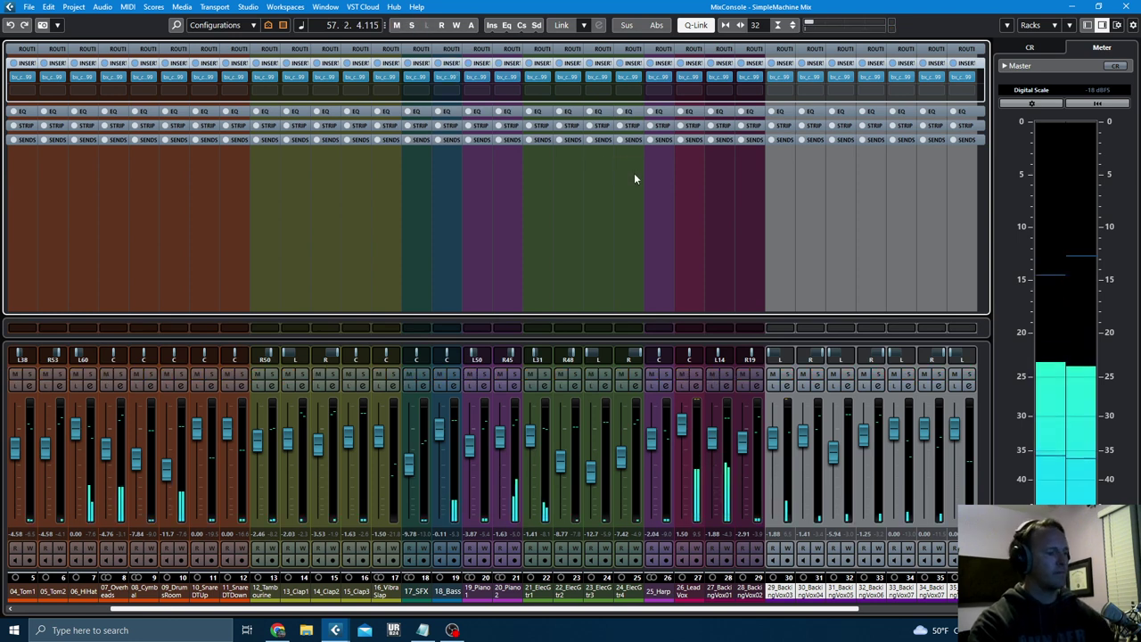
pyautogui.press('F3')
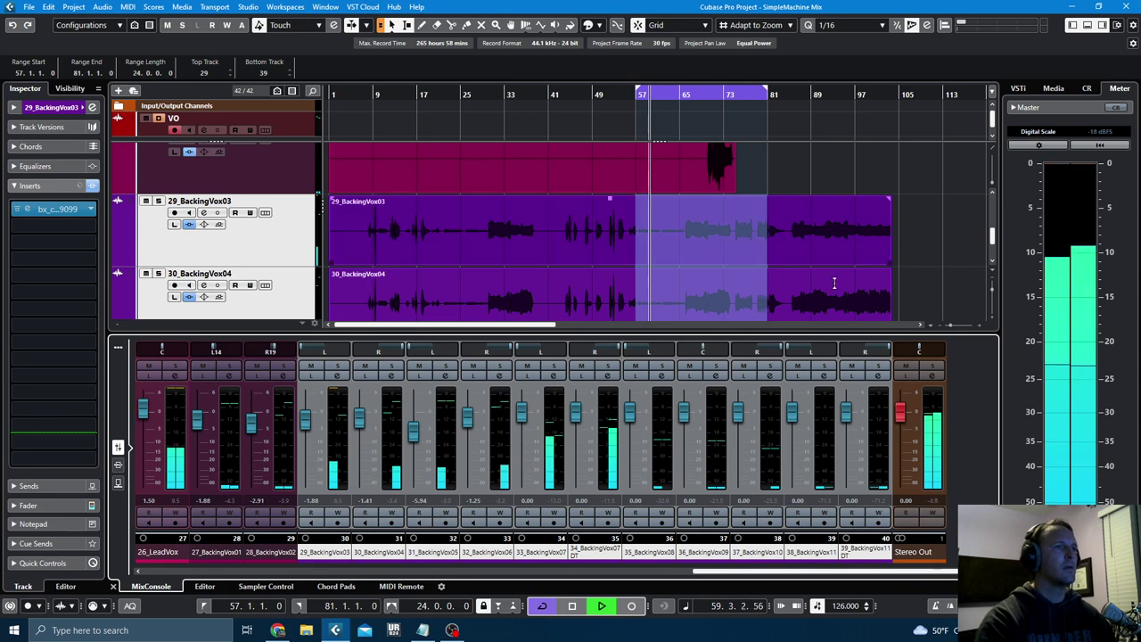
pyautogui.moveTo(524, 410); pyautogui.dragTo(523, 417)
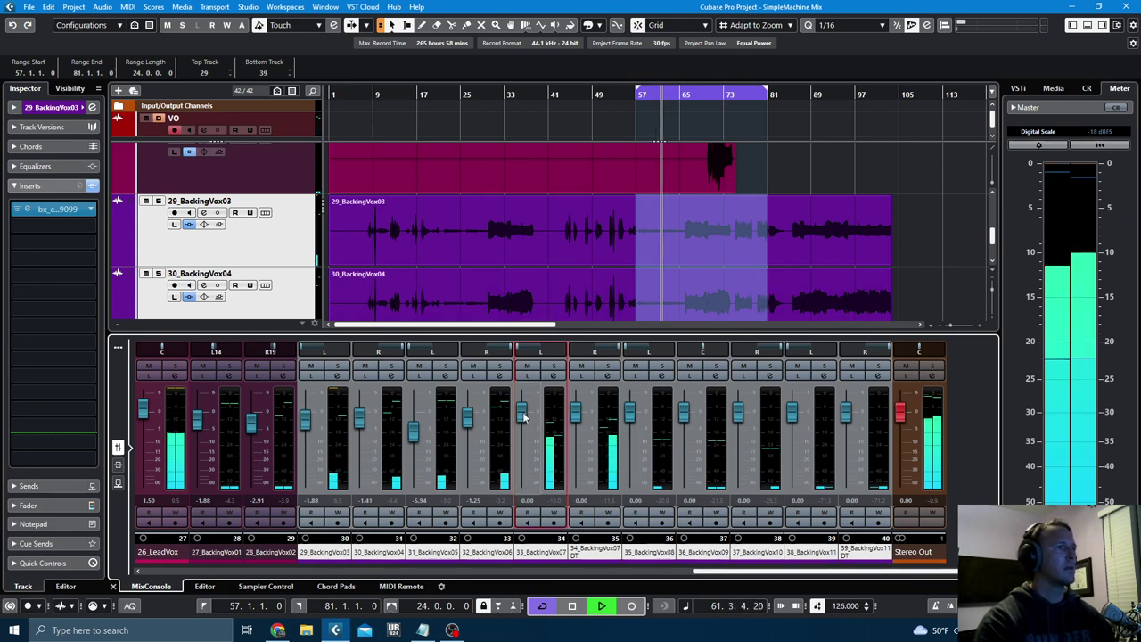
pyautogui.press('F3')
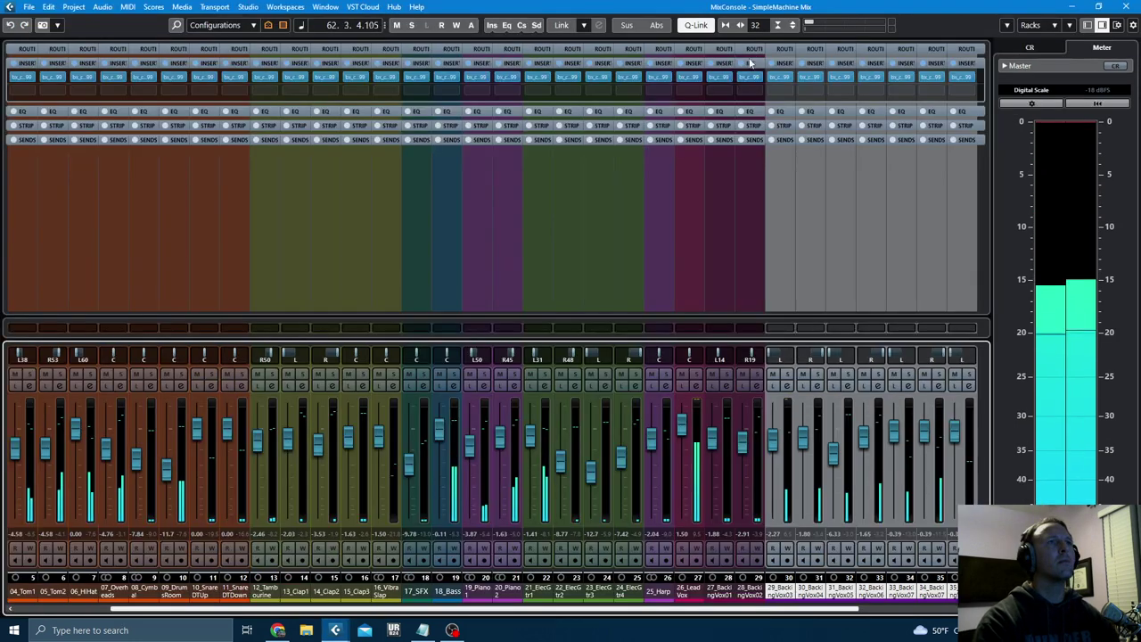
pyautogui.press('F3')
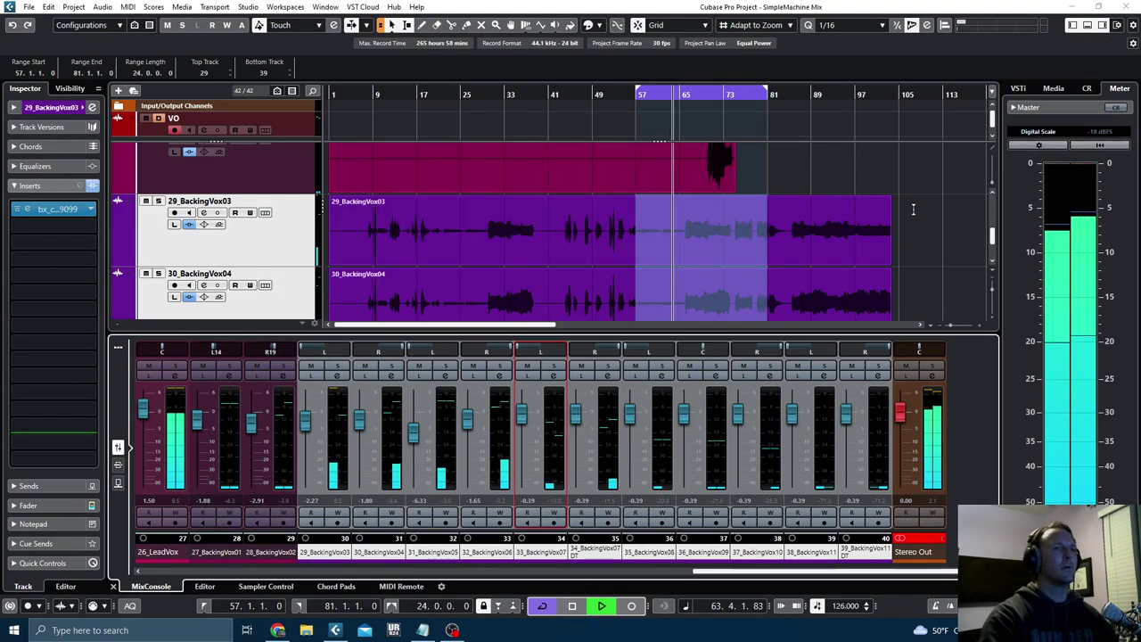
# - Select only 33_BackingVox07 and 34_BackingVox07DT and lower their faders together to -2.55 dB
pyautogui.scroll(-3, 918, 218)
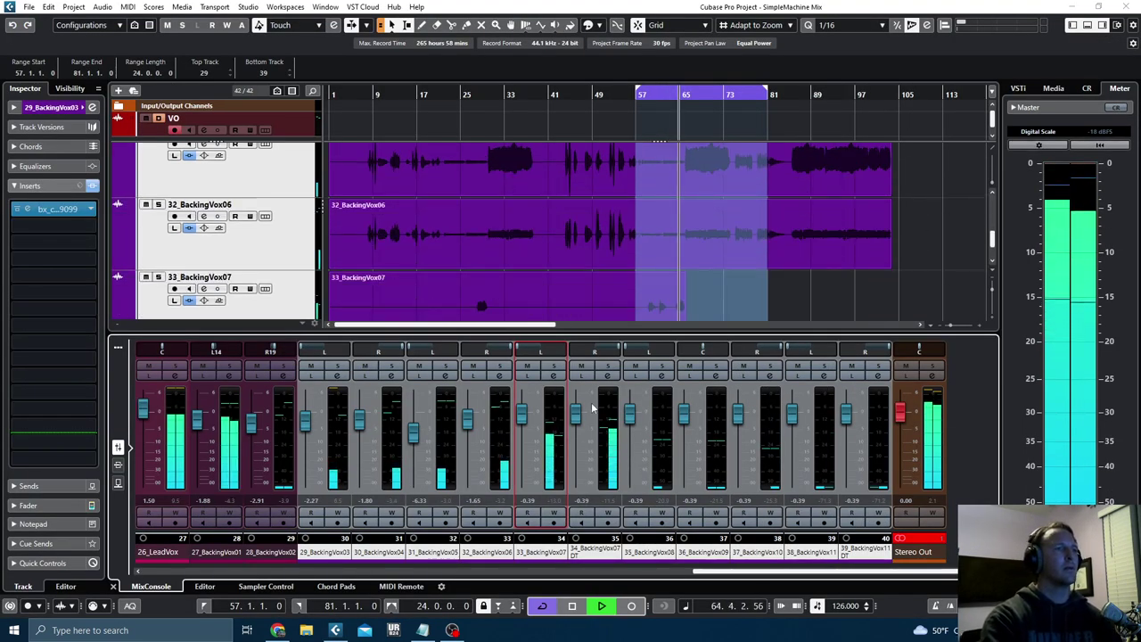
pyautogui.click(592, 551)
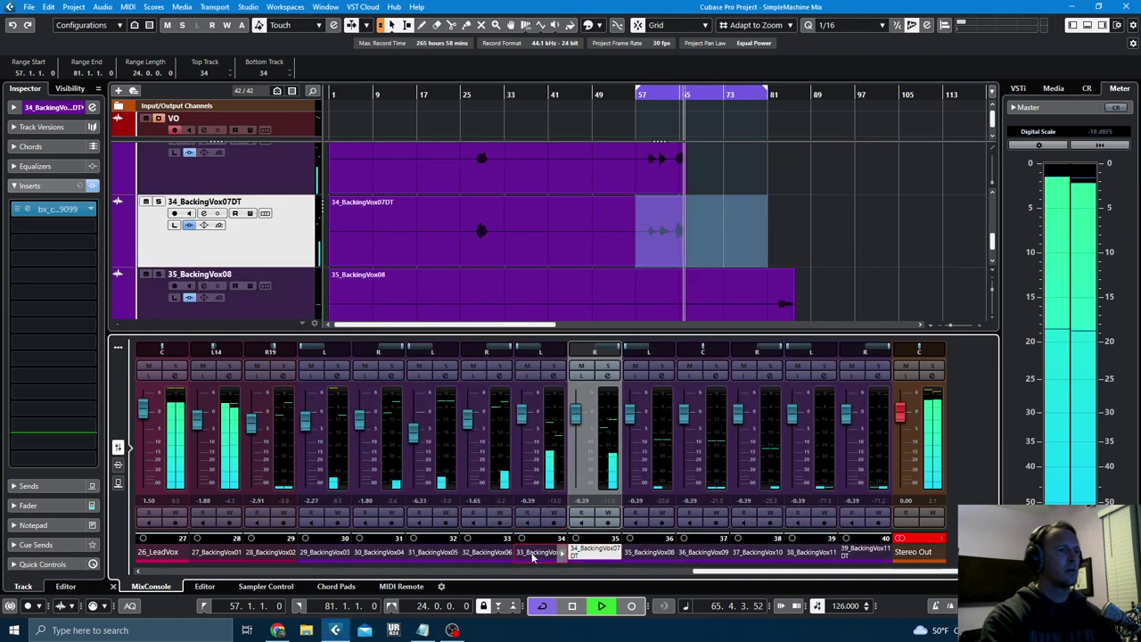
pyautogui.click(532, 554)
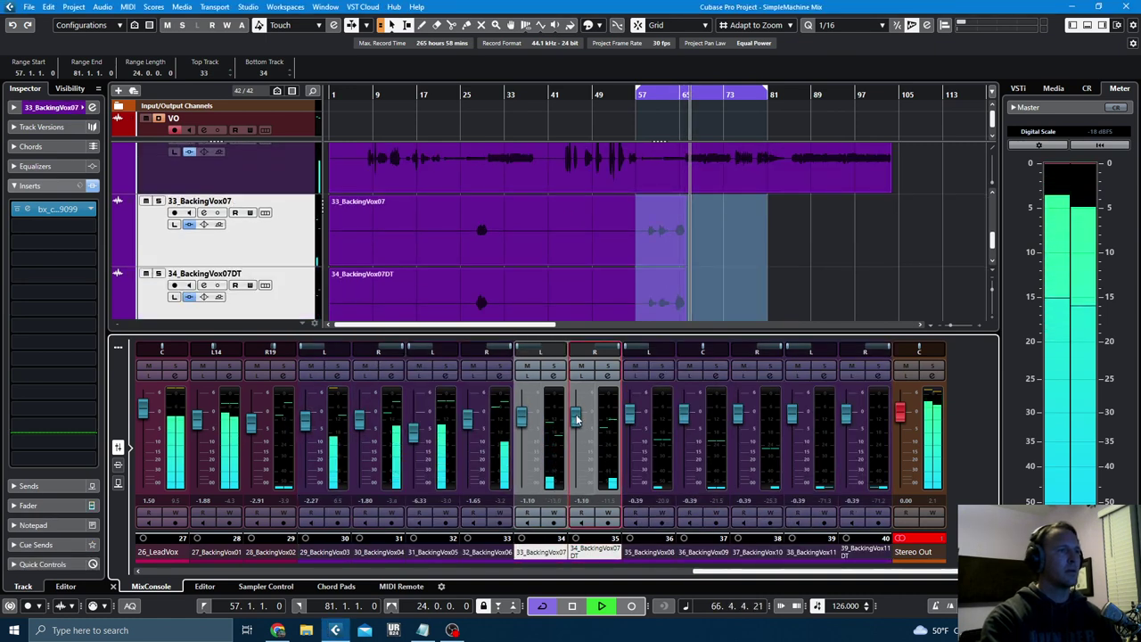
pyautogui.moveTo(576, 419); pyautogui.dragTo(577, 425)
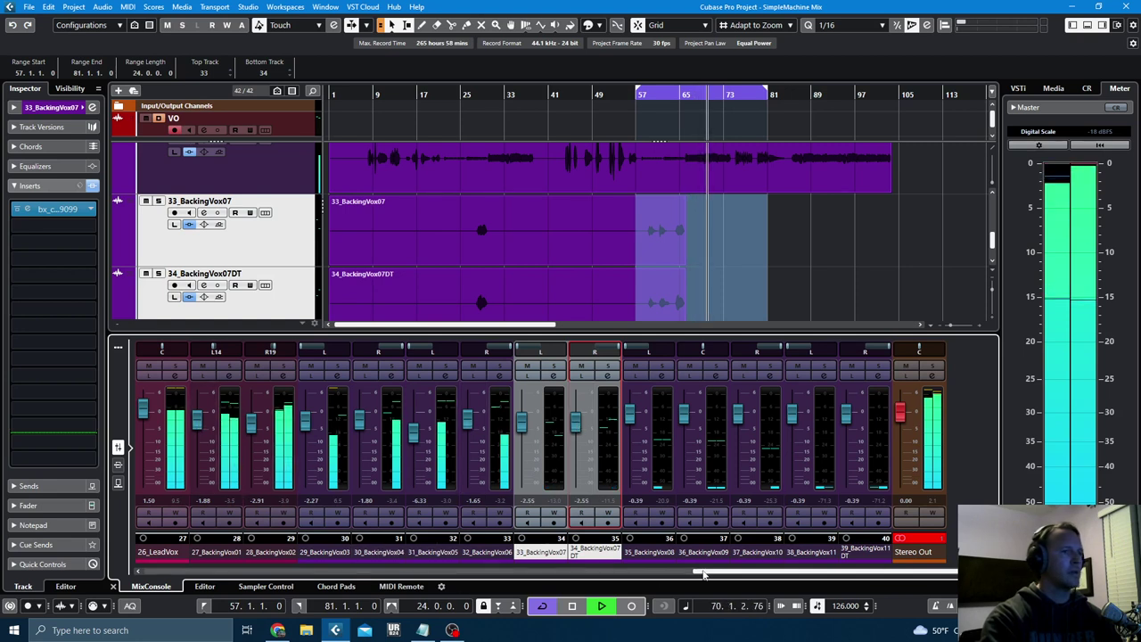
# - Lower the faders of 27_BackingVox01 to -4.73 dB, 28_BackingVox02 to -5.44 dB and 30_BackingVox04 to -2.73 dB
pyautogui.hscroll(-4, 631, 536)
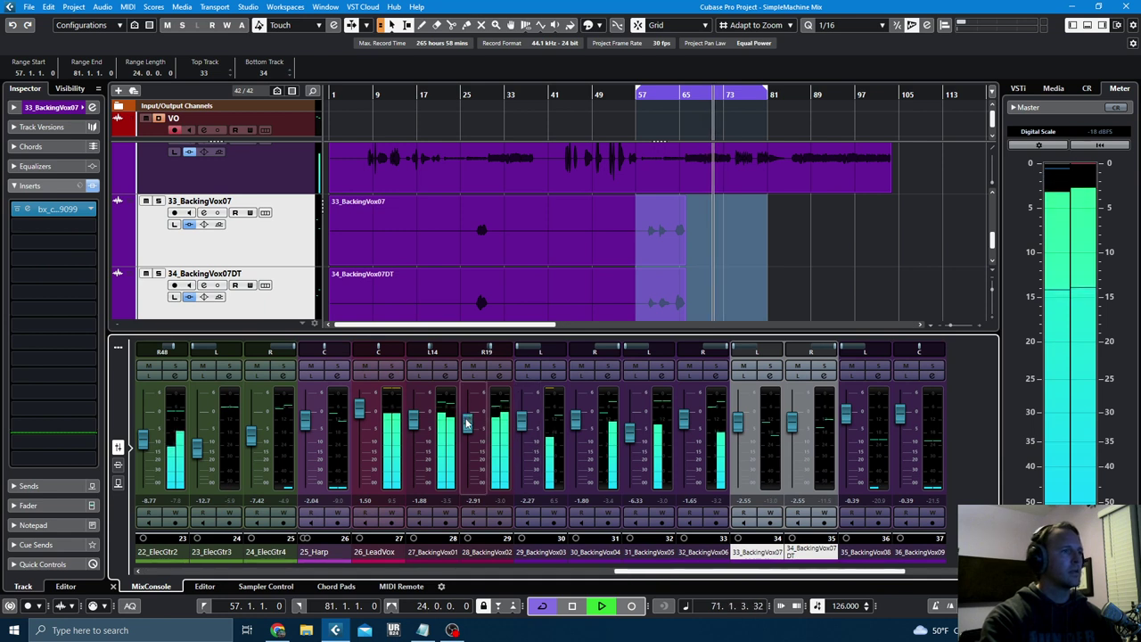
pyautogui.moveTo(465, 422); pyautogui.dragTo(465, 434)
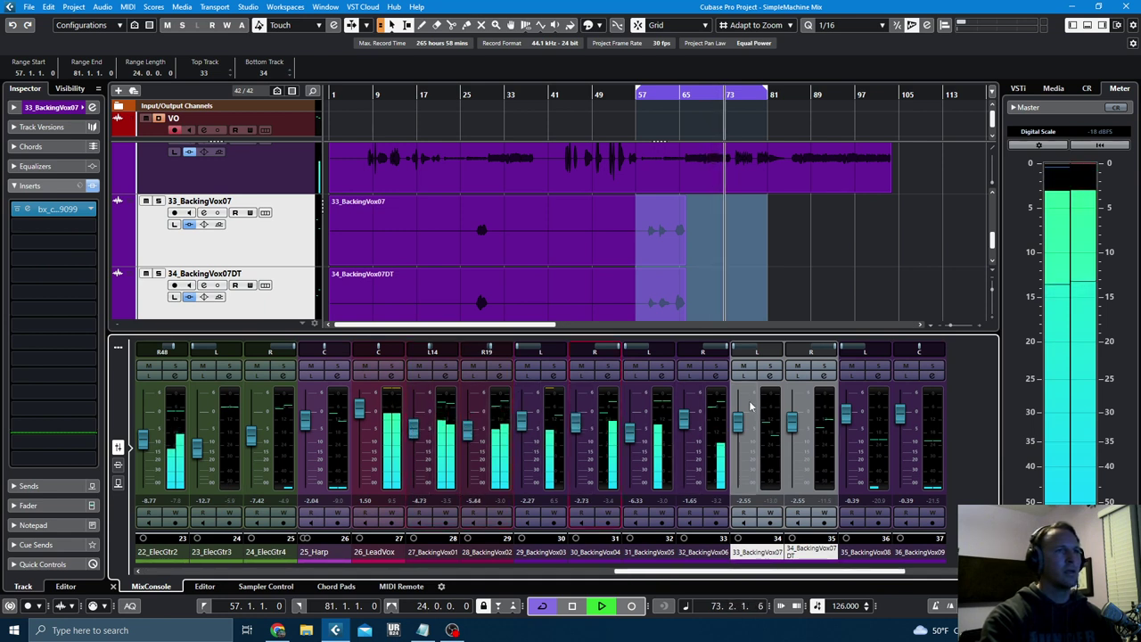
# - Turn off looping and raise 29_BackingVox03 to -1.41 dB, 30_BackingVox04 to -2.04 dB, 31_BackingVox05 to -3.48 dB and 32_BackingVox06 to -0.67 dB
pyautogui.scroll(-4, 846, 259)
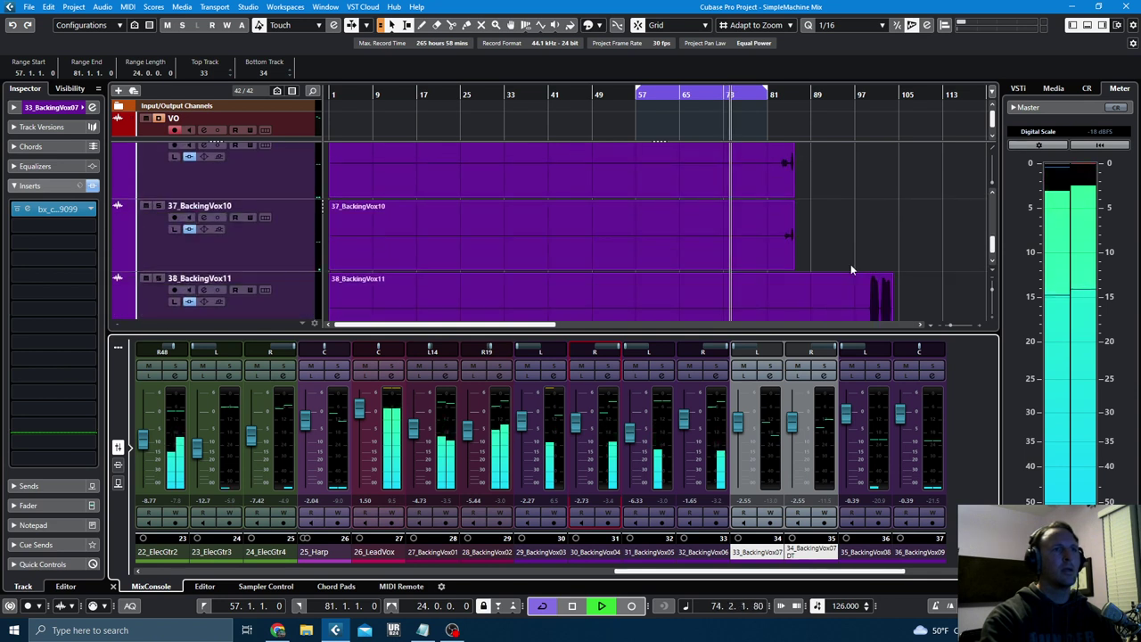
pyautogui.scroll(1, 850, 267)
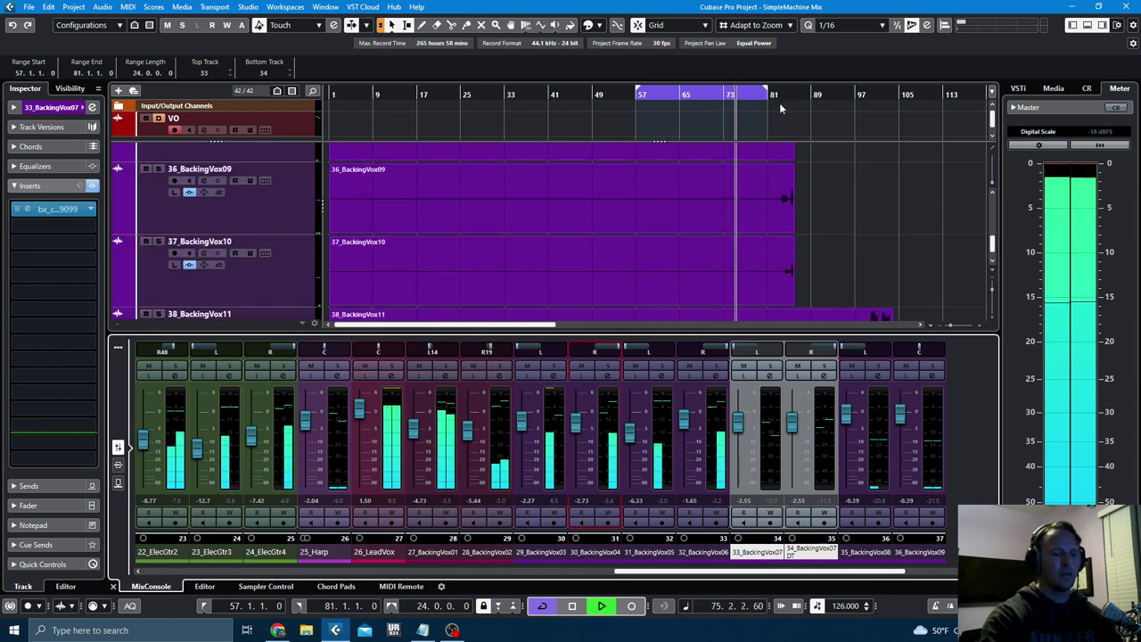
pyautogui.press('/')
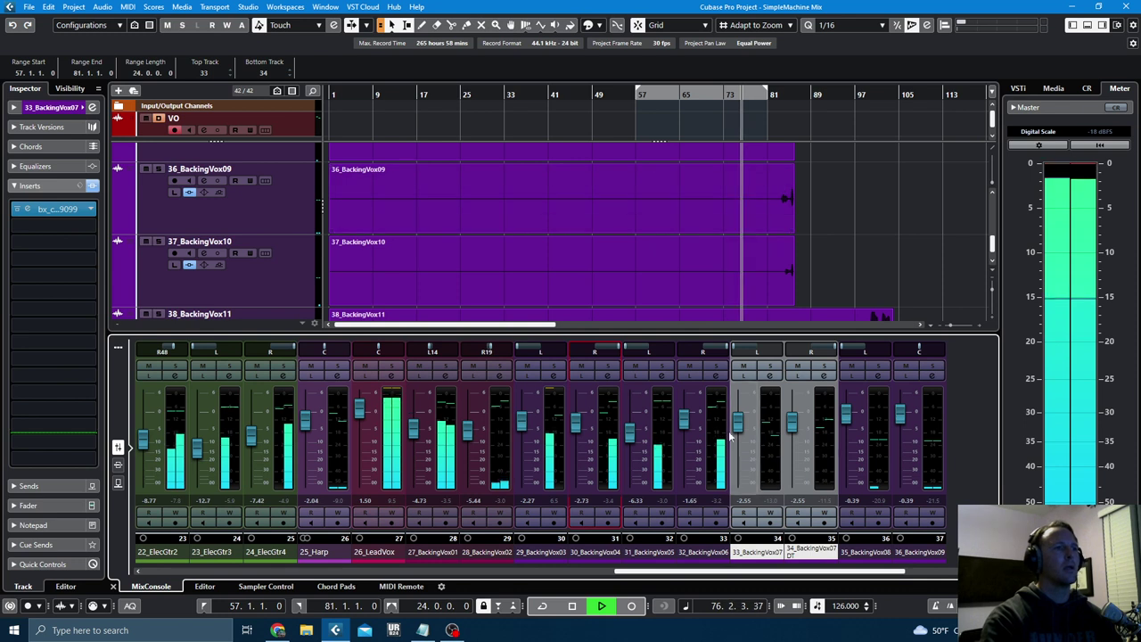
pyautogui.click(628, 437)
pyautogui.moveTo(629, 437); pyautogui.dragTo(684, 416)
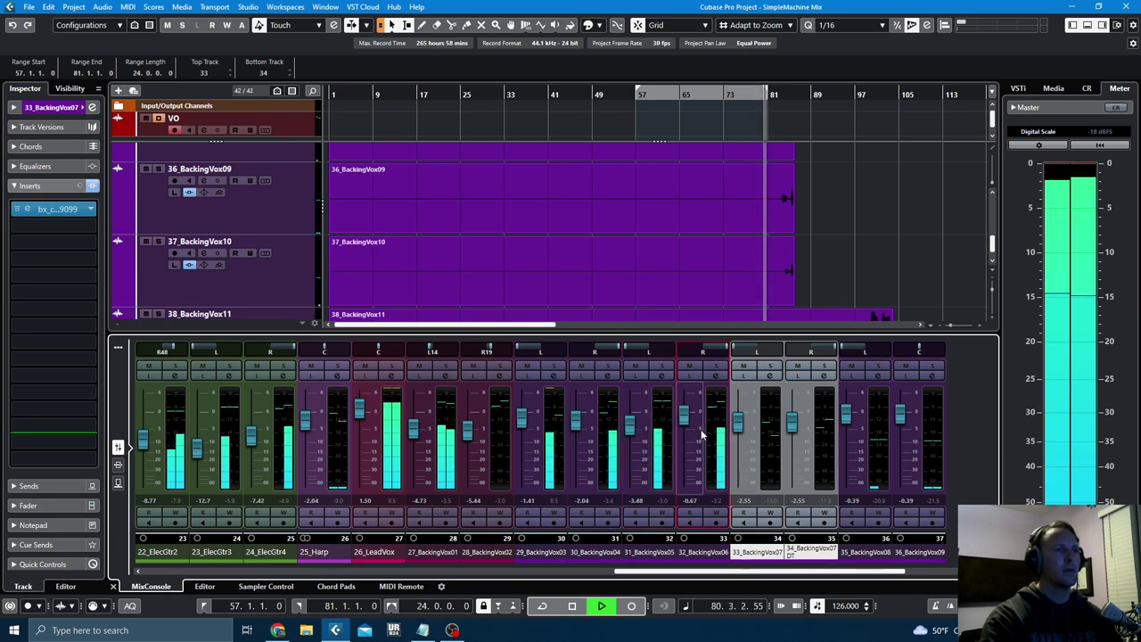
pyautogui.scroll(2, 896, 257)
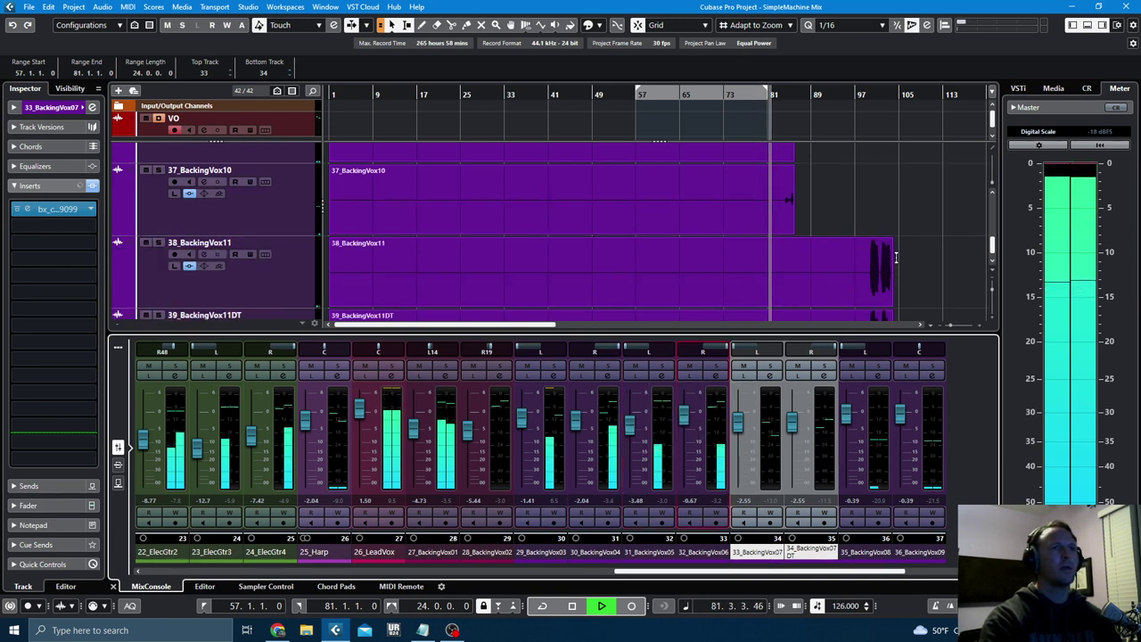
# - Examine the remaining backing vocal tracks and 25_Harp against the playing mix, and stop playback
pyautogui.scroll(2, 897, 258)
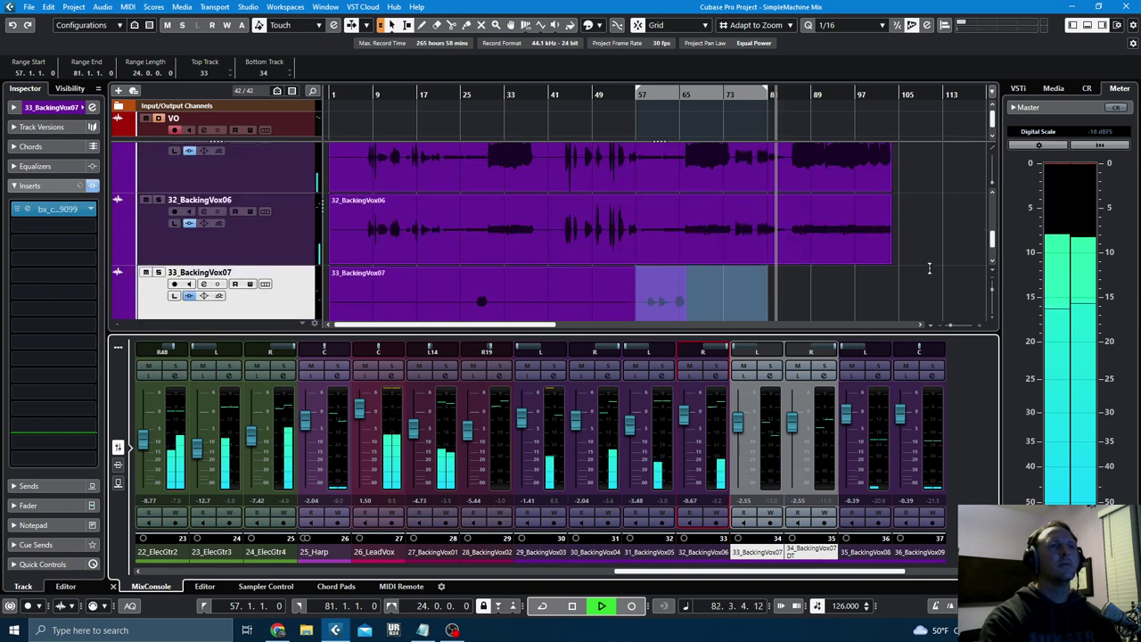
pyautogui.scroll(-4, 900, 284)
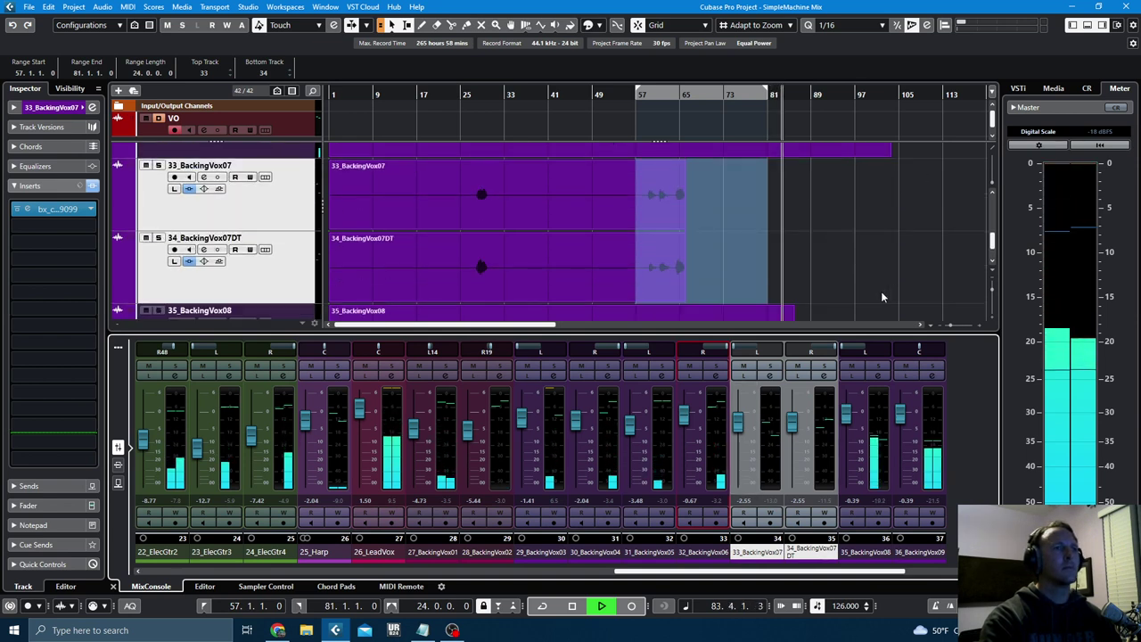
pyautogui.scroll(-2, 883, 279)
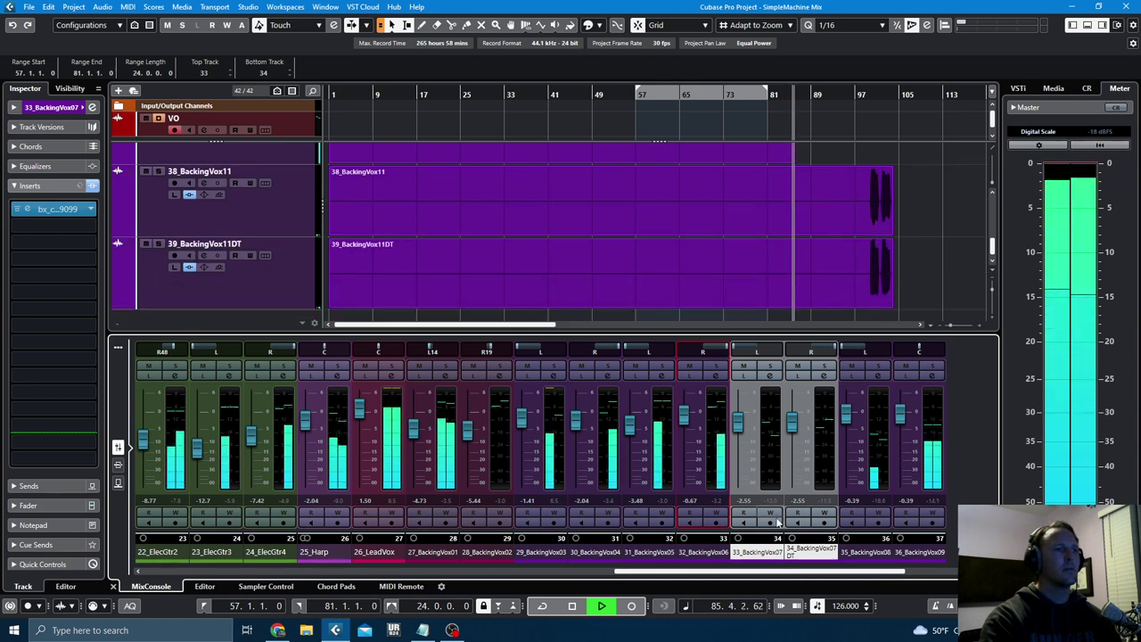
pyautogui.scroll(-1, 914, 282)
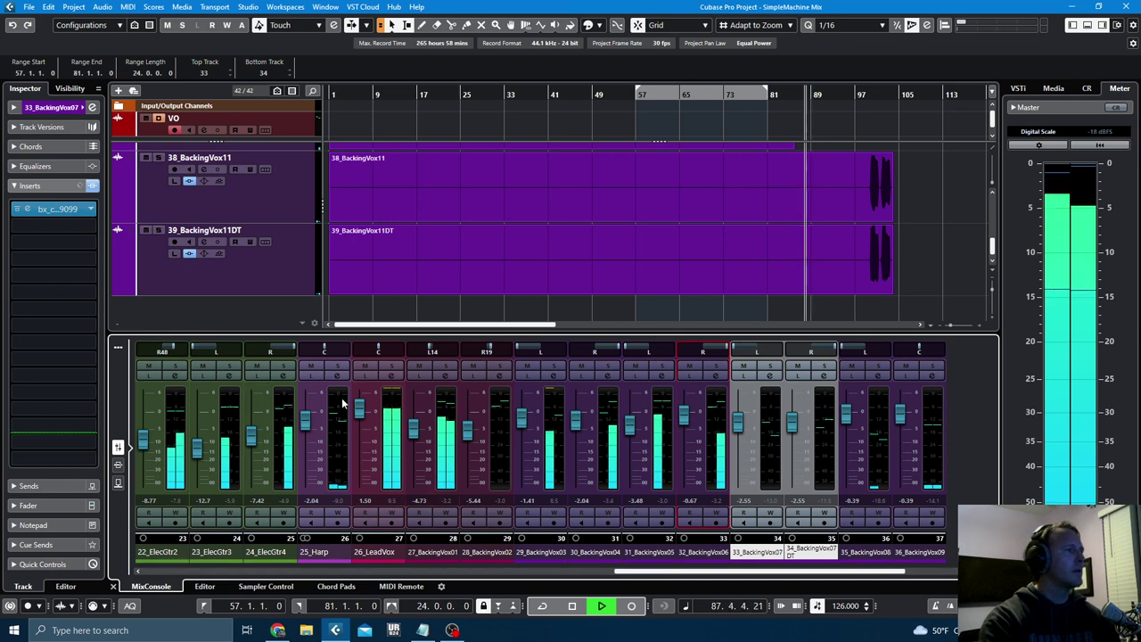
pyautogui.click(317, 552)
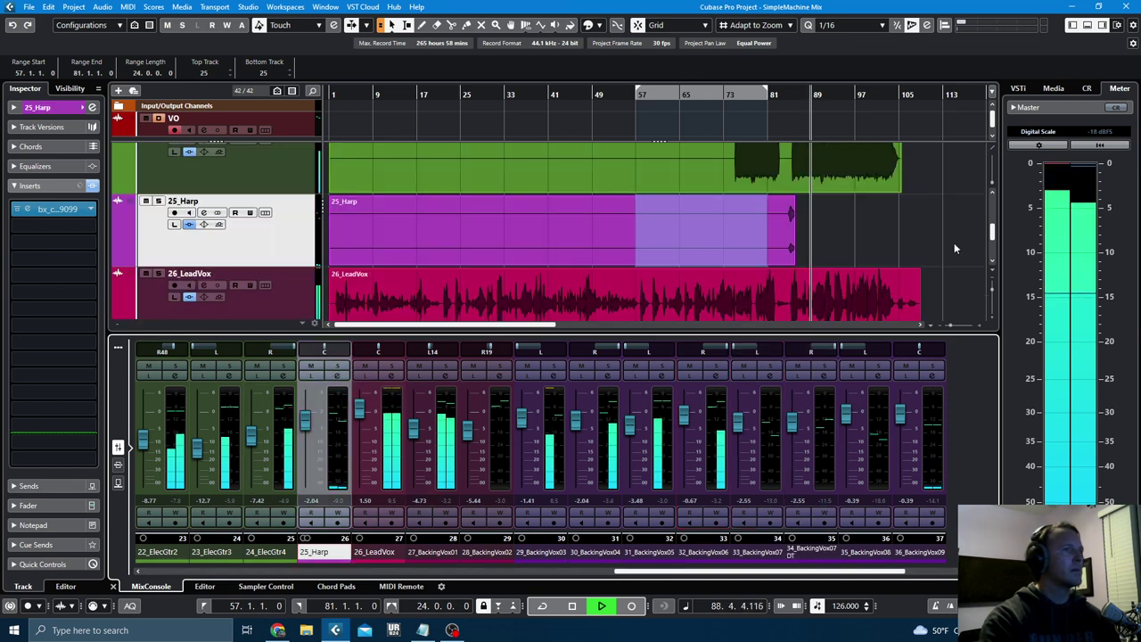
pyautogui.scroll(3, 929, 239)
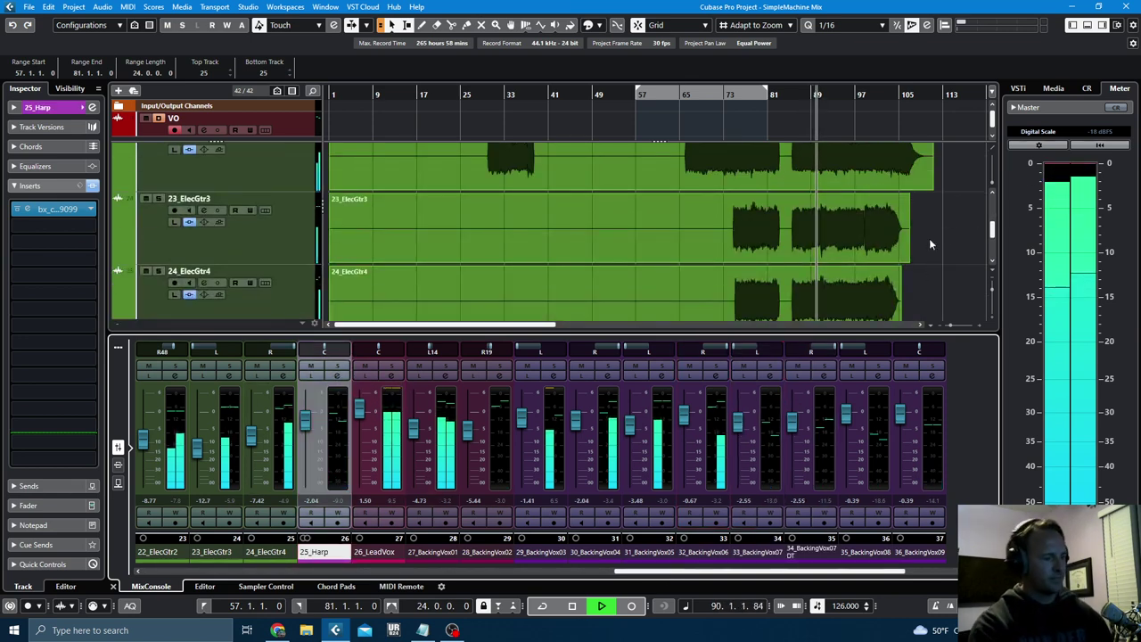
pyautogui.press('space')
pyautogui.scroll(-1, 929, 250)
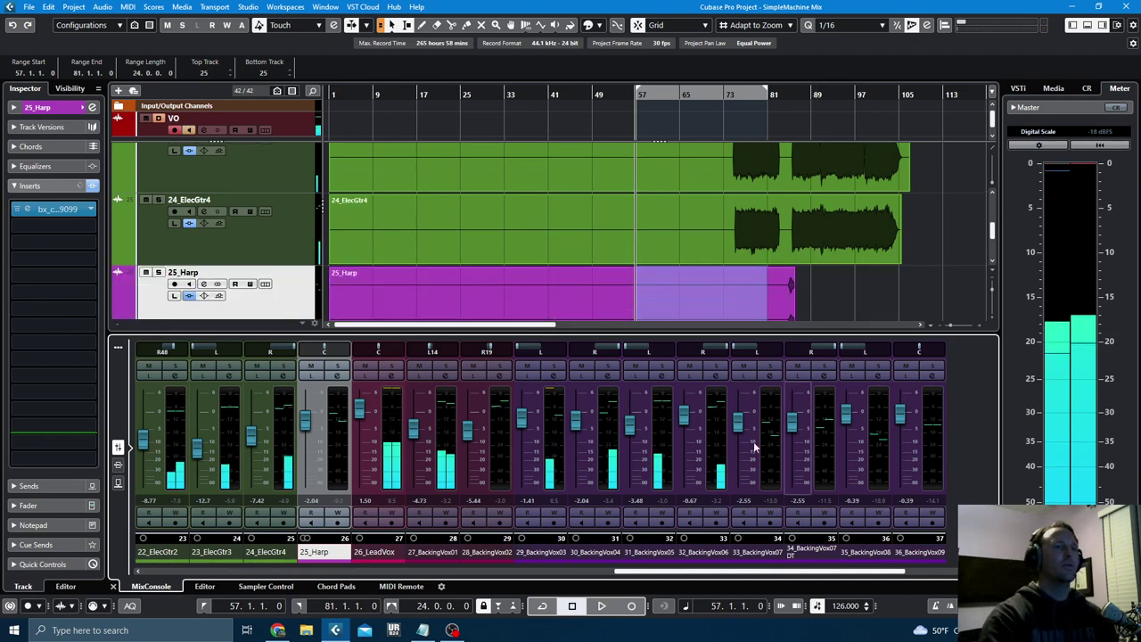
# - Select 01_KickIn, show the channel inserts in the mixer and open the kick's bx_console AMEK 9099
pyautogui.moveTo(652, 573); pyautogui.dragTo(276, 575)
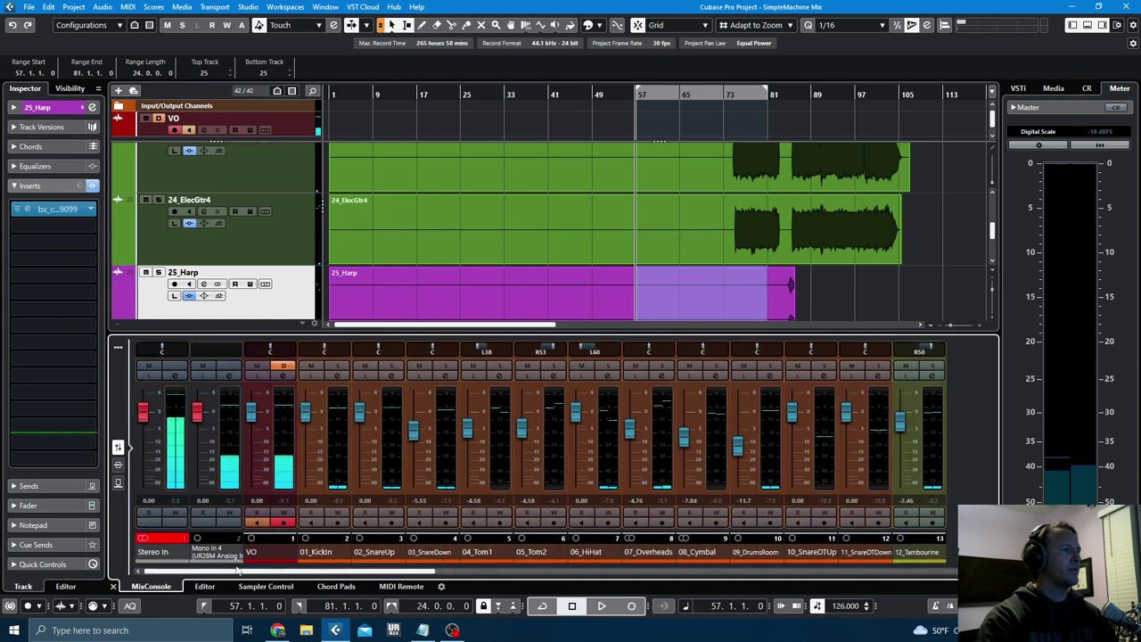
pyautogui.click(203, 552)
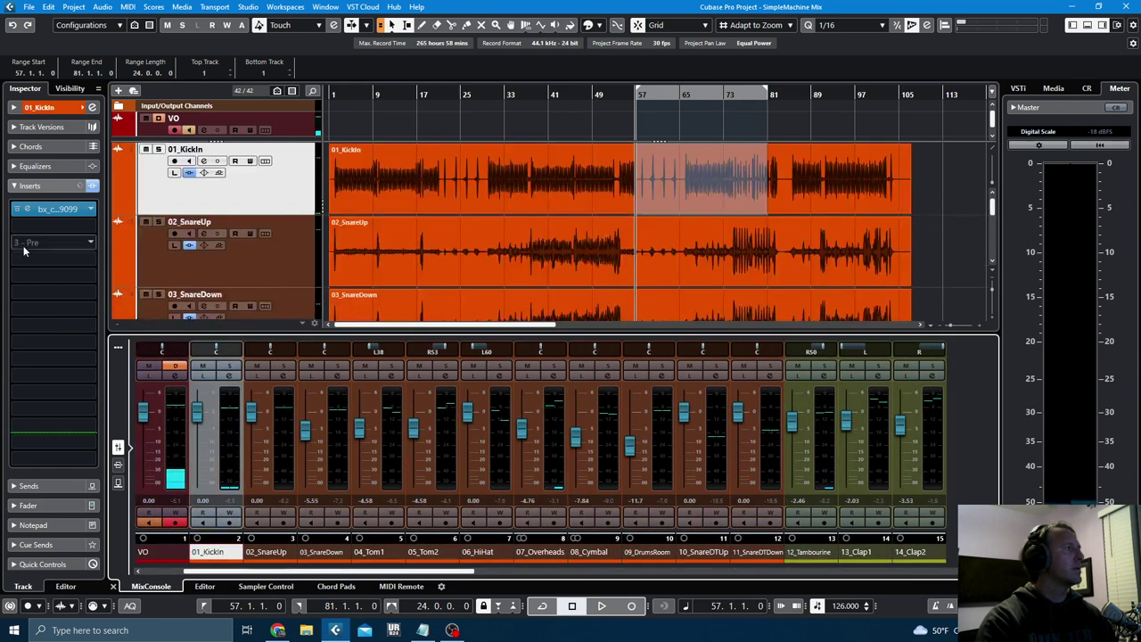
pyautogui.click(119, 466)
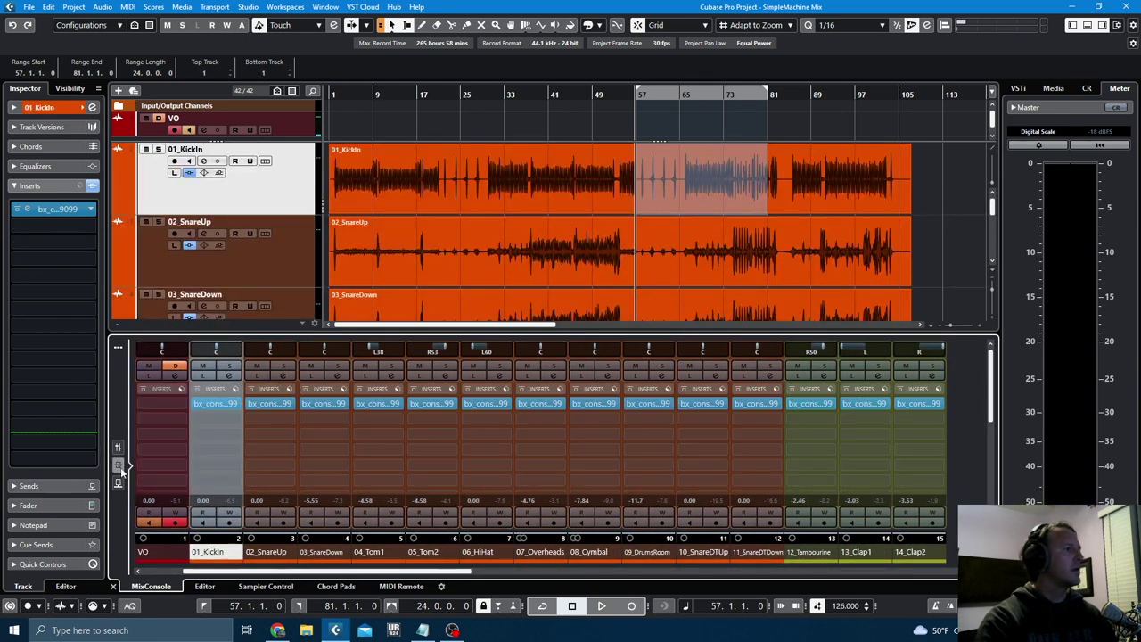
pyautogui.click(214, 404)
# - Start playback and loop bars 33 to 57, keeping the kick's channel strip in full view
pyautogui.press('space')
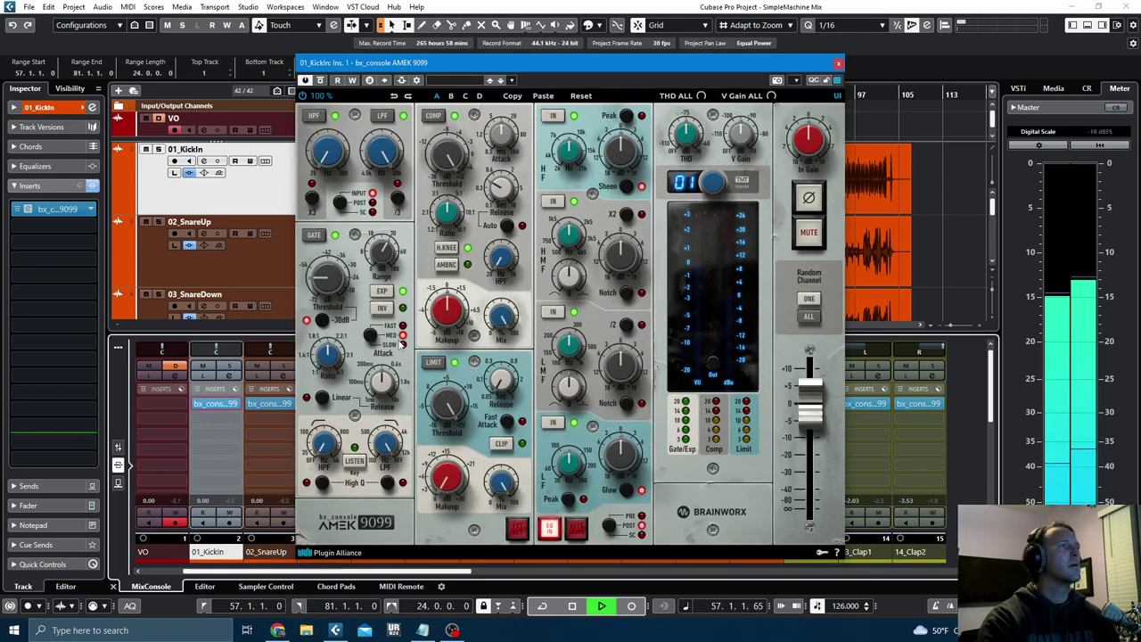
pyautogui.moveTo(759, 70); pyautogui.dragTo(344, 59)
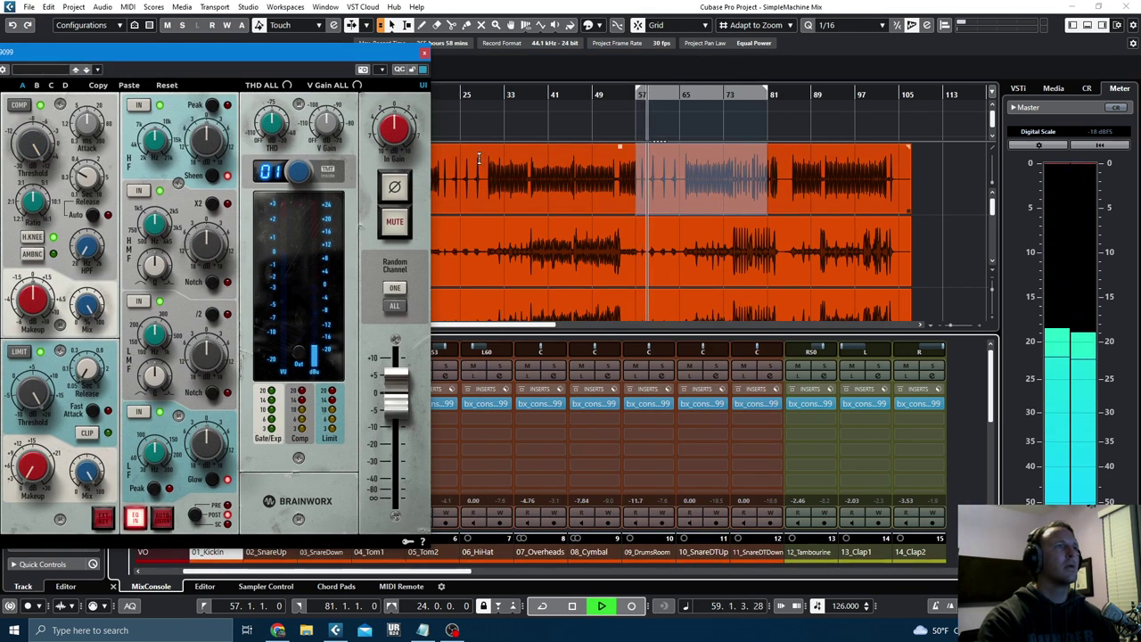
pyautogui.moveTo(507, 174); pyautogui.dragTo(632, 183)
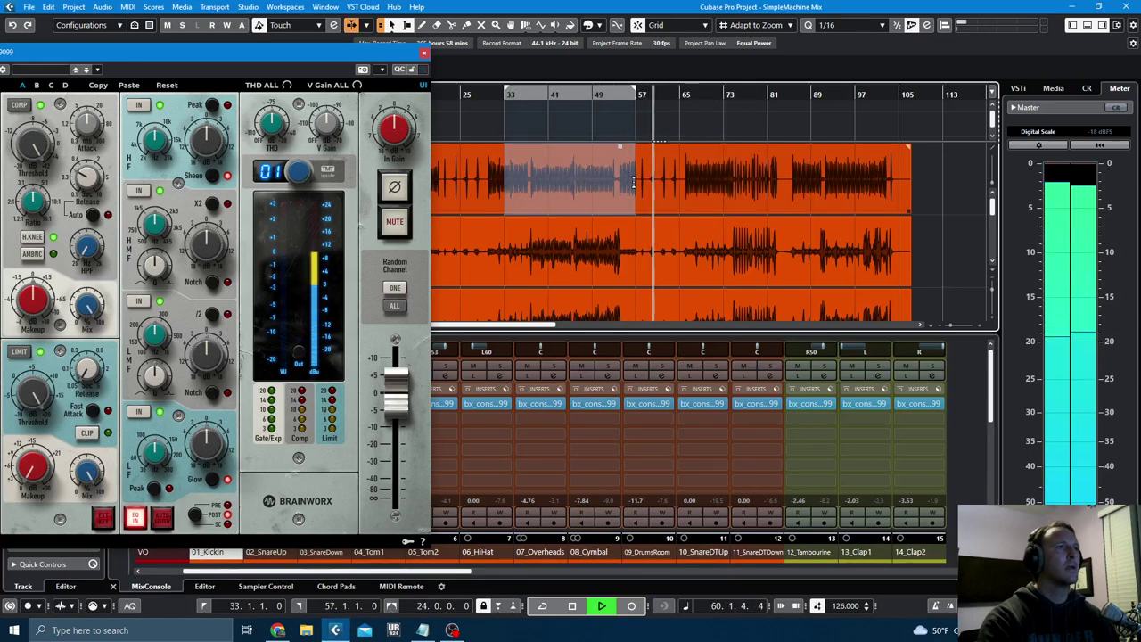
pyautogui.press('KP_Divide')
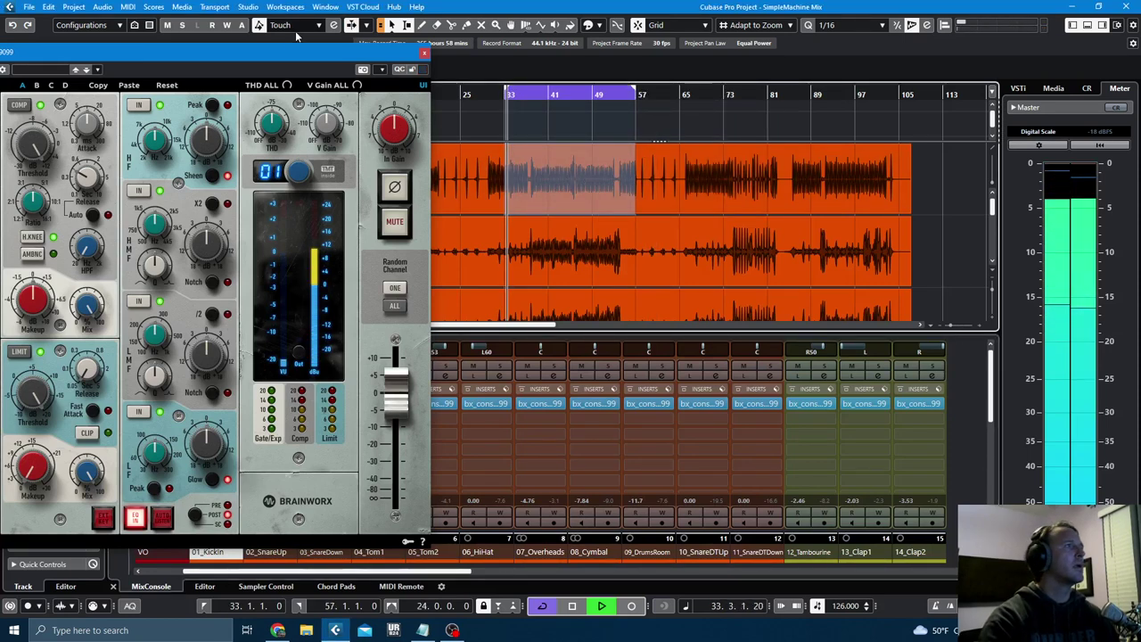
pyautogui.moveTo(296, 54); pyautogui.dragTo(691, 110)
# - Boost the HF band gain on the kick's channel strip and turn off Sheen
pyautogui.moveTo(599, 197)
pyautogui.mouseDown()
pyautogui.moveTo(596, 178)
pyautogui.moveTo(602, 236)
pyautogui.moveTo(600, 198)
pyautogui.mouseUp()
pyautogui.click(603, 235)
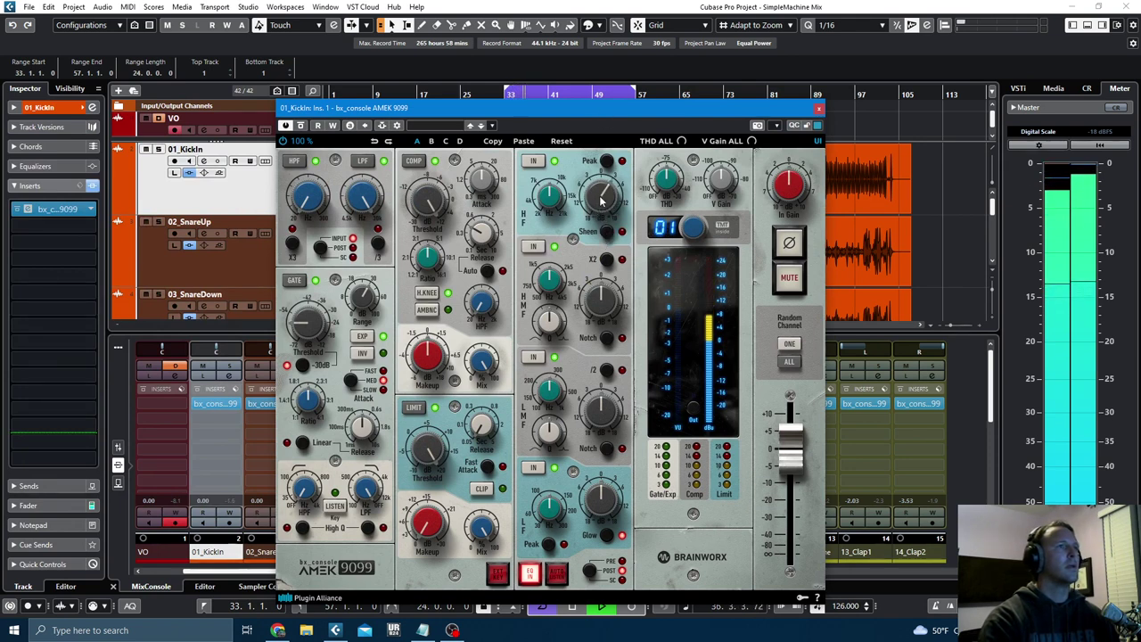
pyautogui.moveTo(583, 111); pyautogui.dragTo(583, 34)
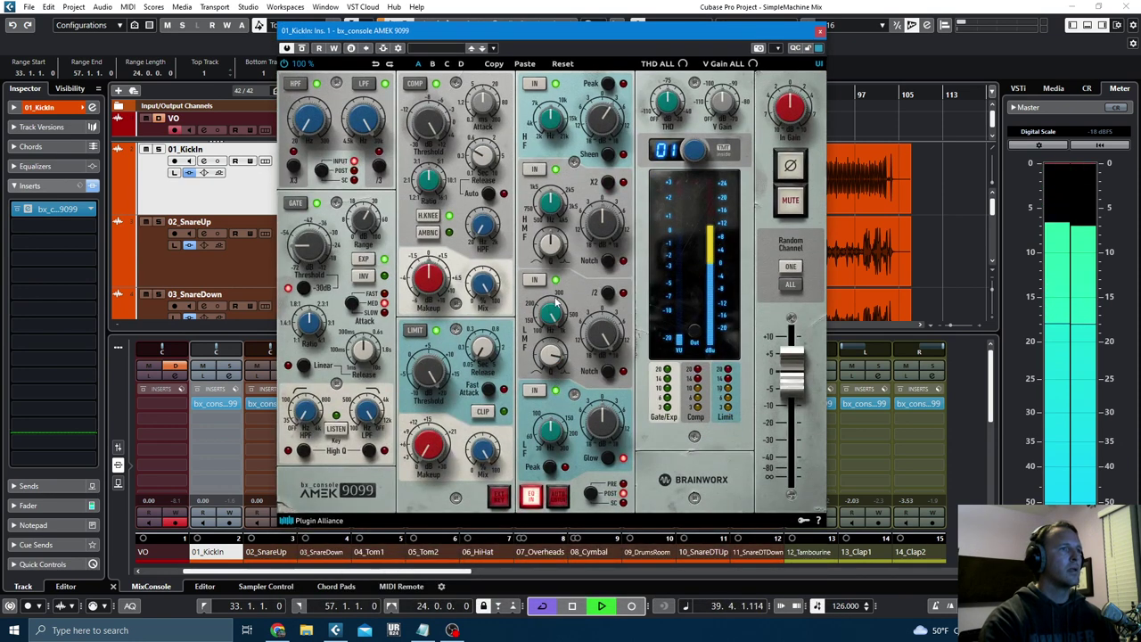
# - Cut the kick's LMF band with adjusted frequency and Q, and boost the LF band by about 6.2 dB around 64 Hz
pyautogui.moveTo(555, 306); pyautogui.dragTo(549, 343)
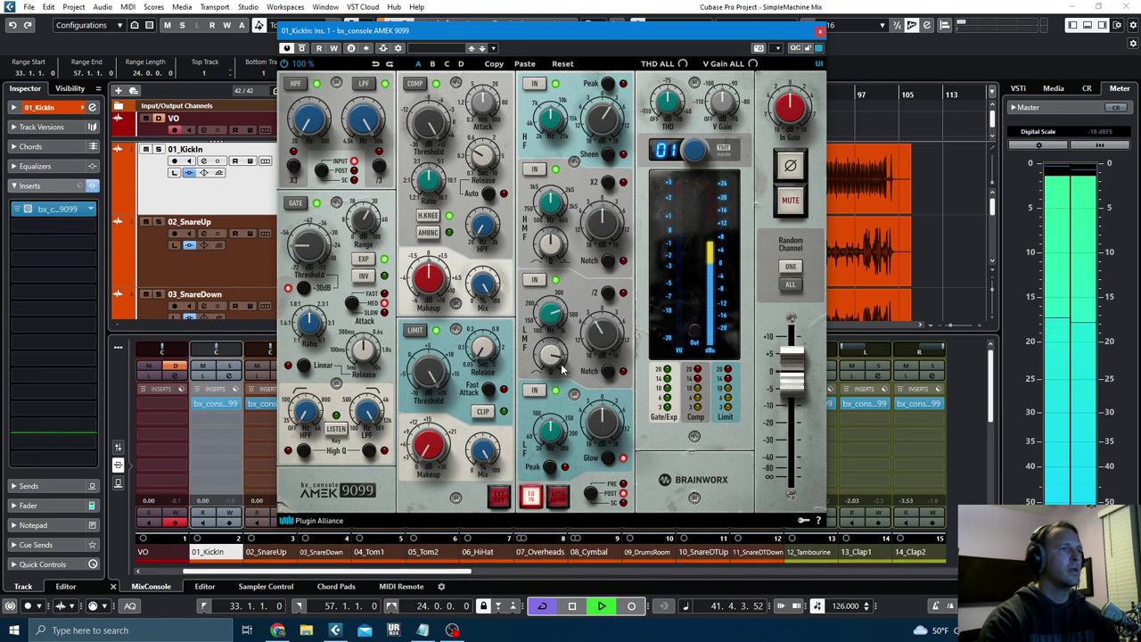
pyautogui.moveTo(546, 350); pyautogui.dragTo(545, 364)
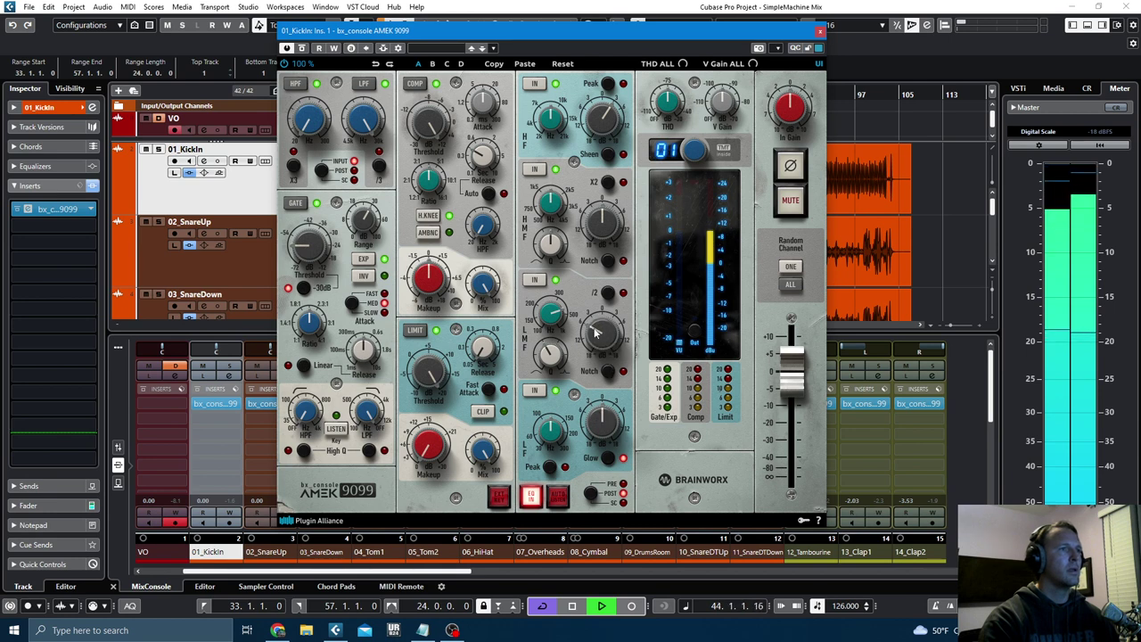
pyautogui.scroll(3, 602, 336)
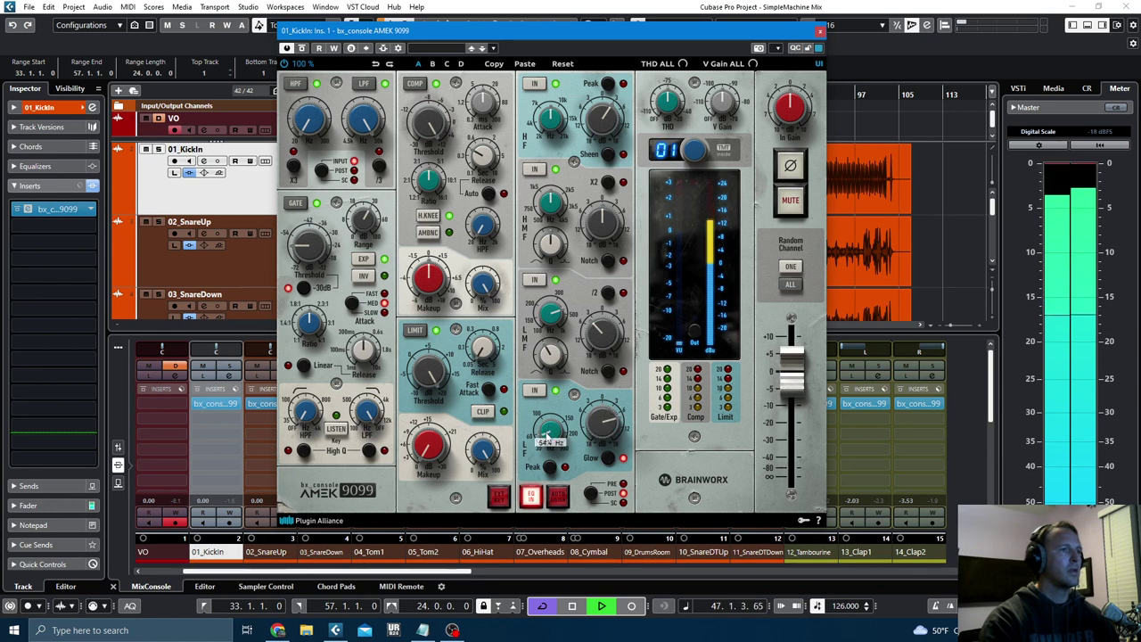
pyautogui.moveTo(605, 433); pyautogui.dragTo(604, 439)
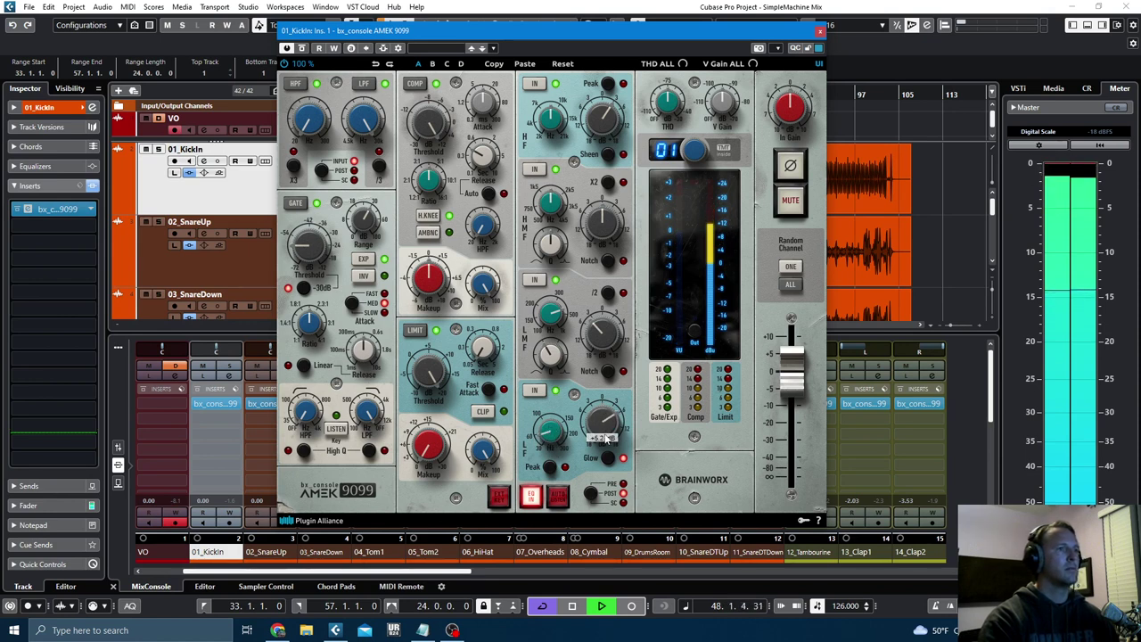
# - Raise the kick's high-pass filter, adjust the compressor's threshold, attack, ratio and makeup gain, and compare with the effect bypassed
pyautogui.moveTo(311, 124); pyautogui.dragTo(309, 113)
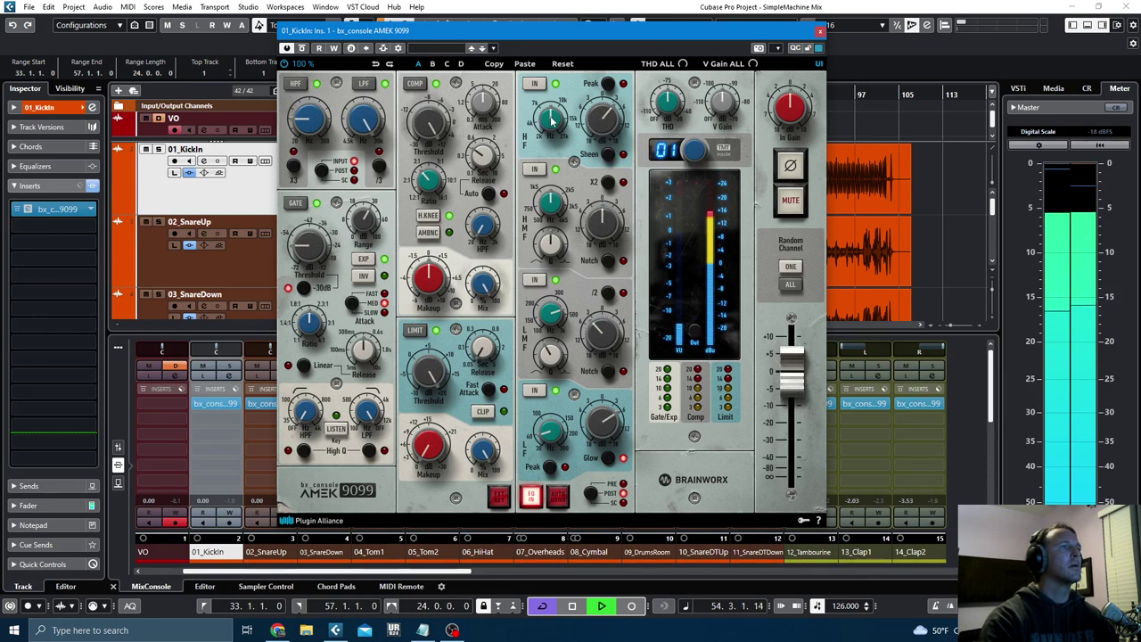
pyautogui.moveTo(488, 97); pyautogui.dragTo(435, 136)
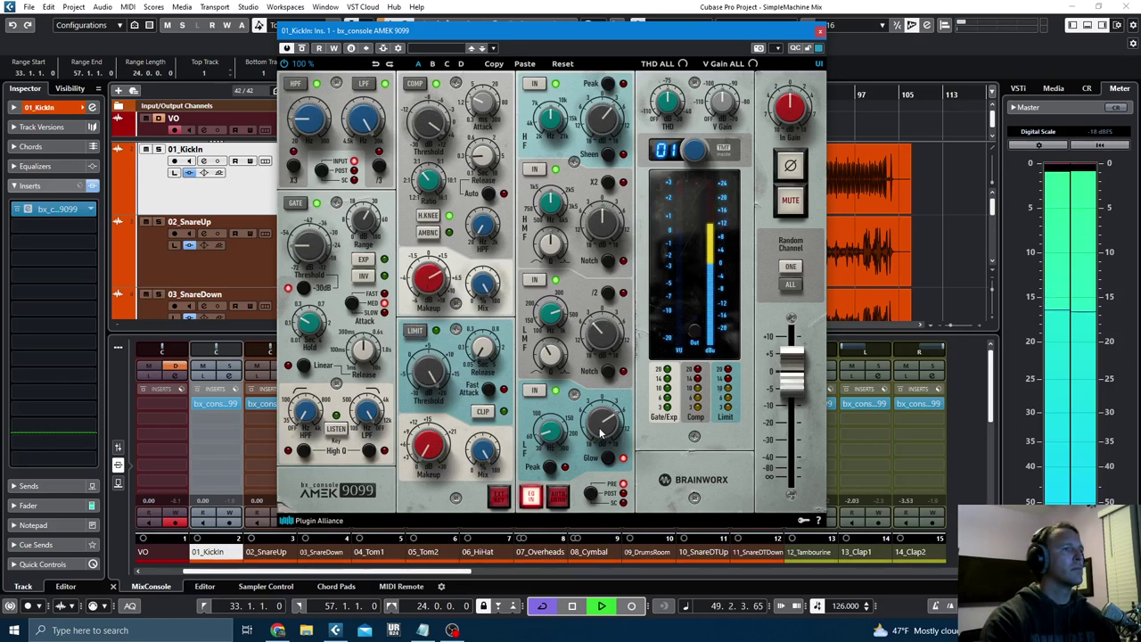
pyautogui.click(302, 49)
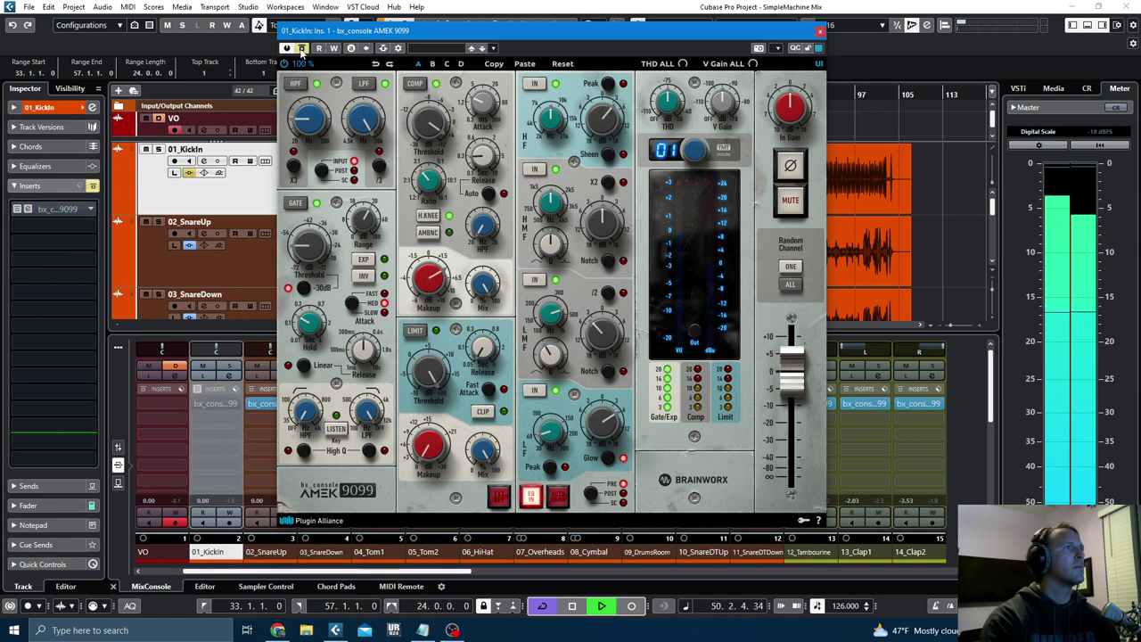
pyautogui.click(302, 49)
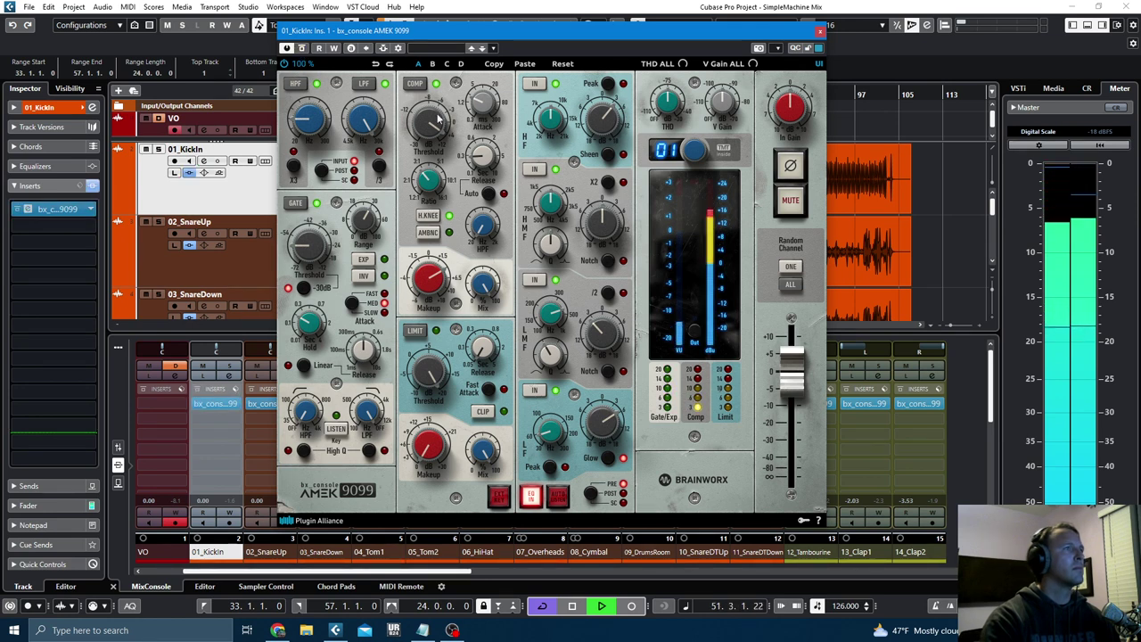
# - Solo 01_KickIn, adjust its gate's threshold, hold, release and range with the -30dB option off, and compare with the effect bypassed
pyautogui.press('s')
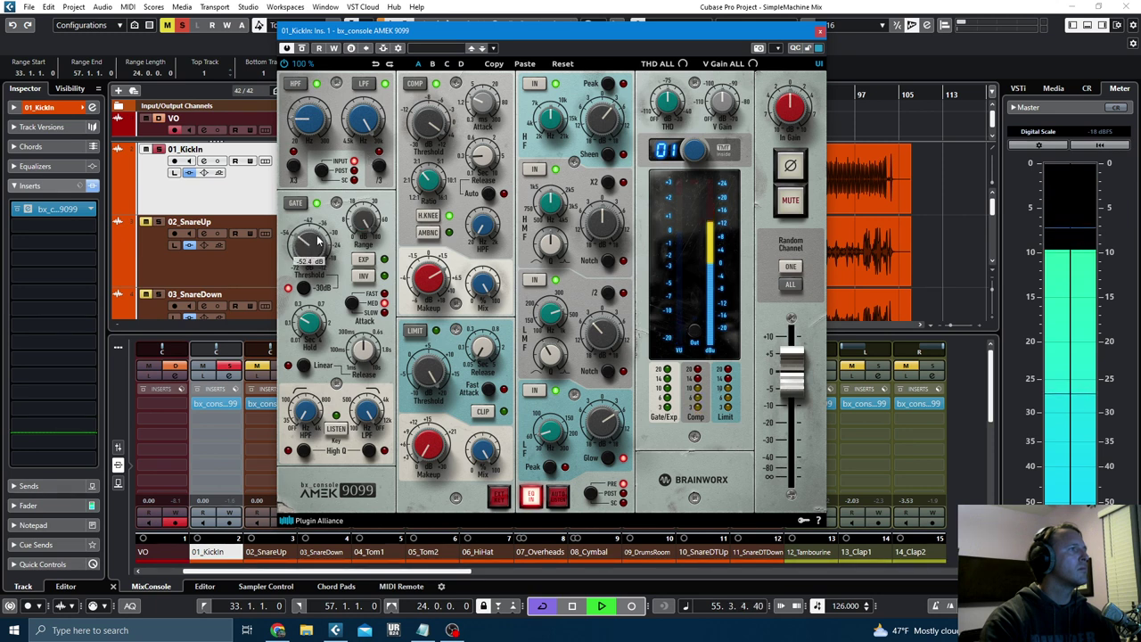
pyautogui.moveTo(303, 253); pyautogui.dragTo(316, 201)
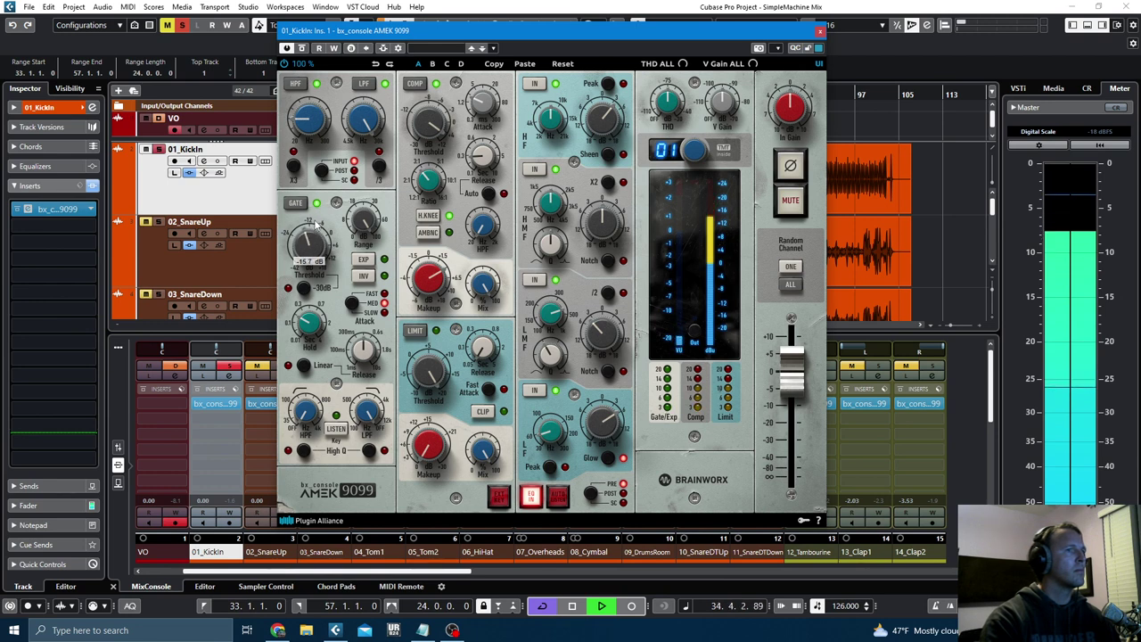
pyautogui.moveTo(316, 224); pyautogui.dragTo(315, 221)
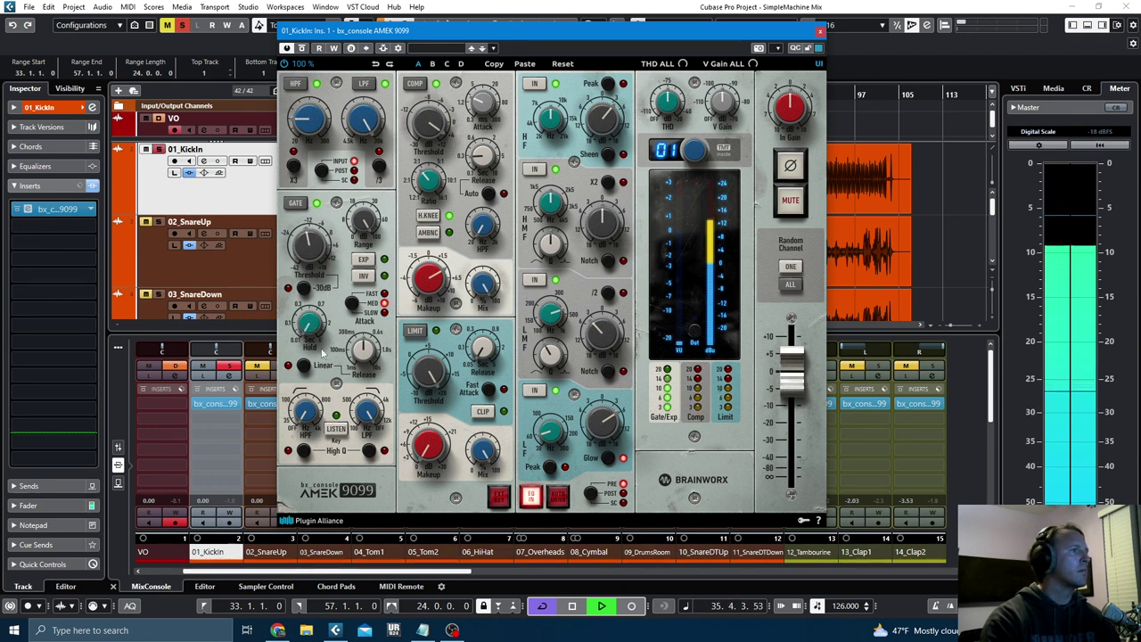
pyautogui.moveTo(364, 351); pyautogui.dragTo(363, 409)
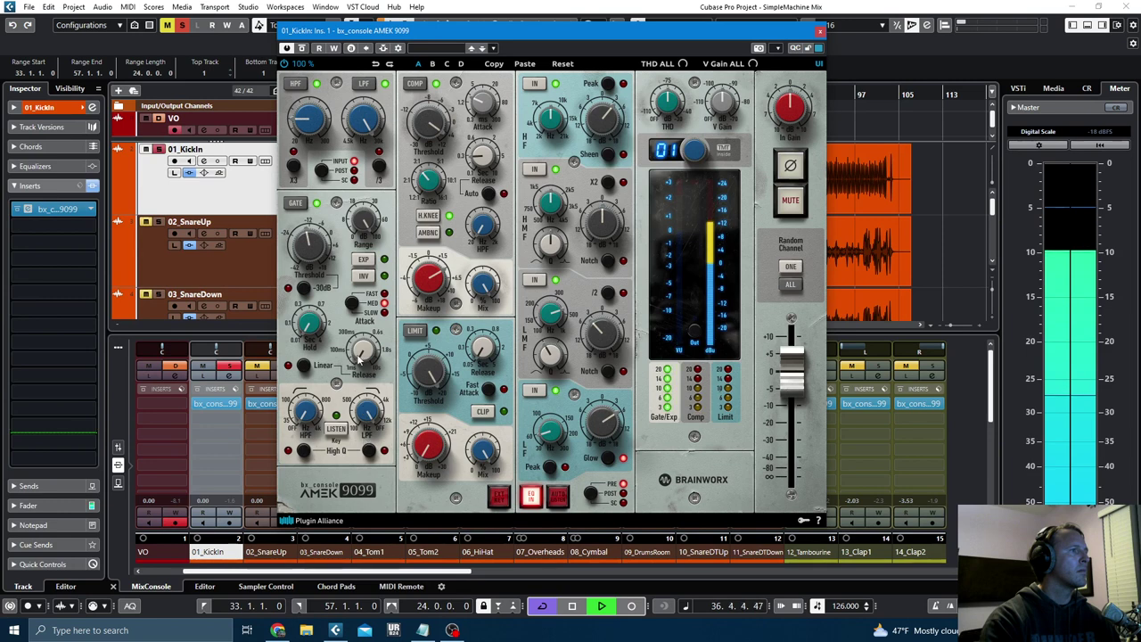
pyautogui.moveTo(361, 350); pyautogui.dragTo(359, 353)
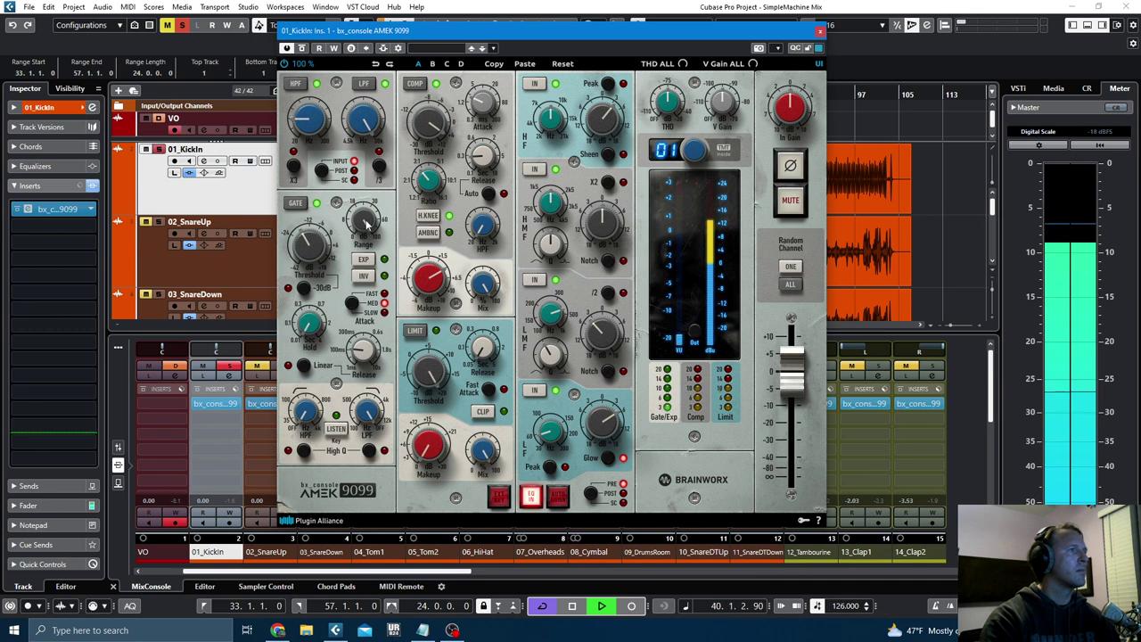
pyautogui.moveTo(363, 221); pyautogui.dragTo(360, 266)
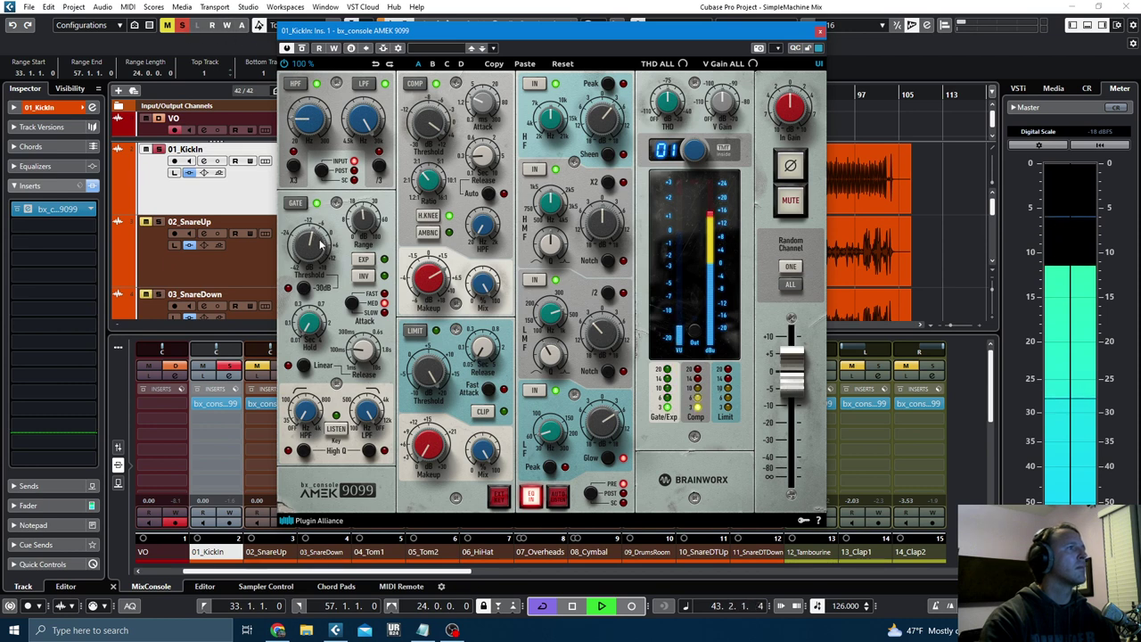
pyautogui.moveTo(313, 252); pyautogui.dragTo(314, 245)
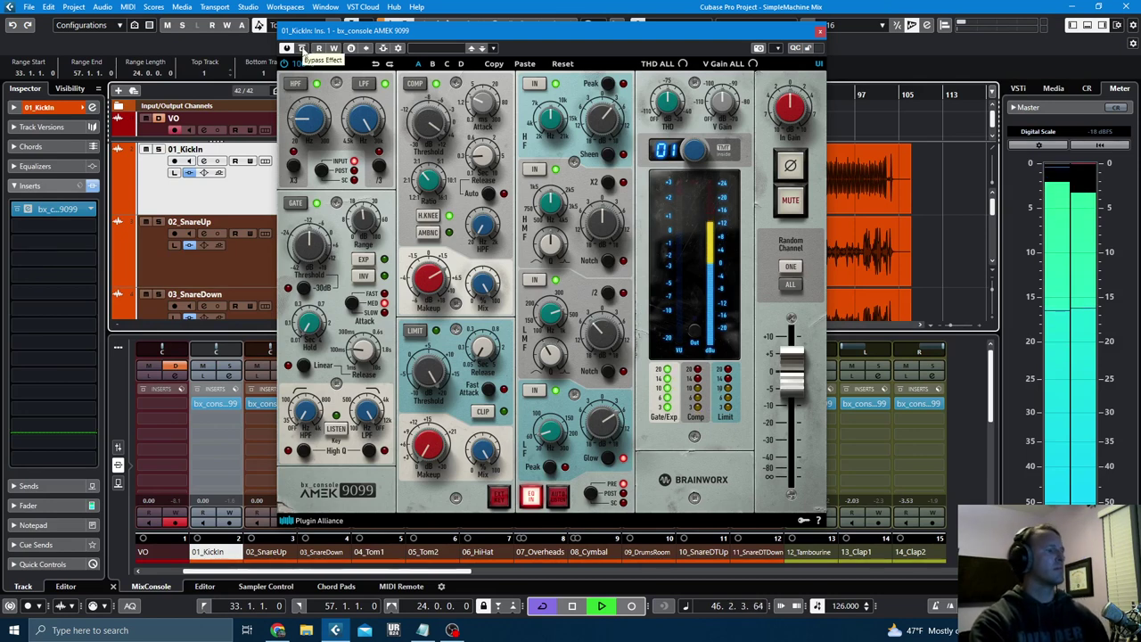
pyautogui.click(301, 49)
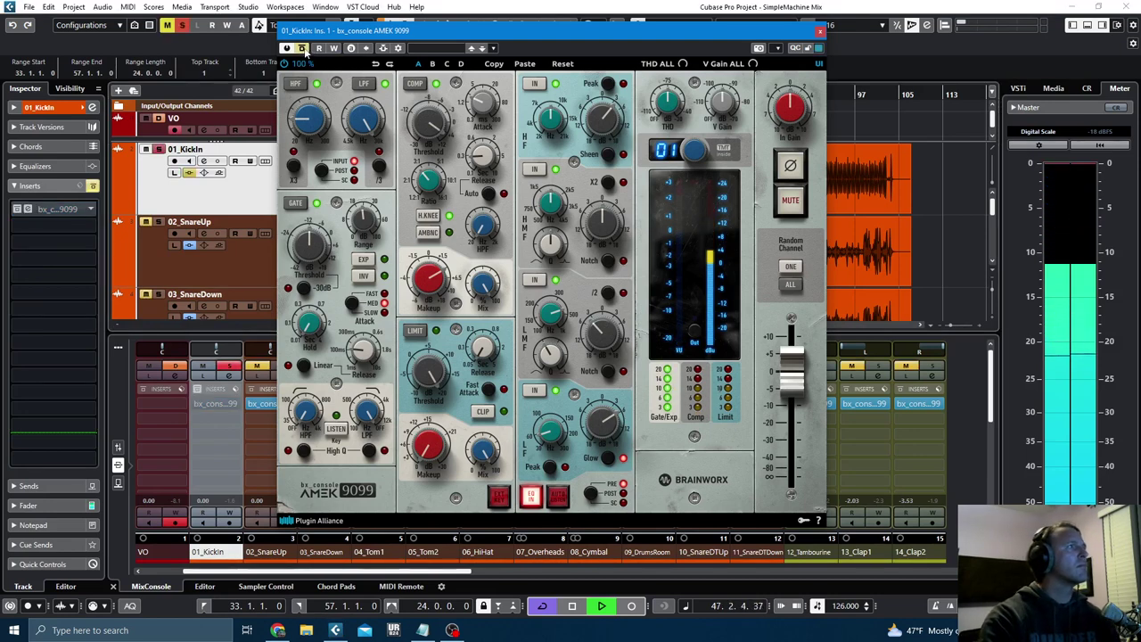
pyautogui.click(303, 49)
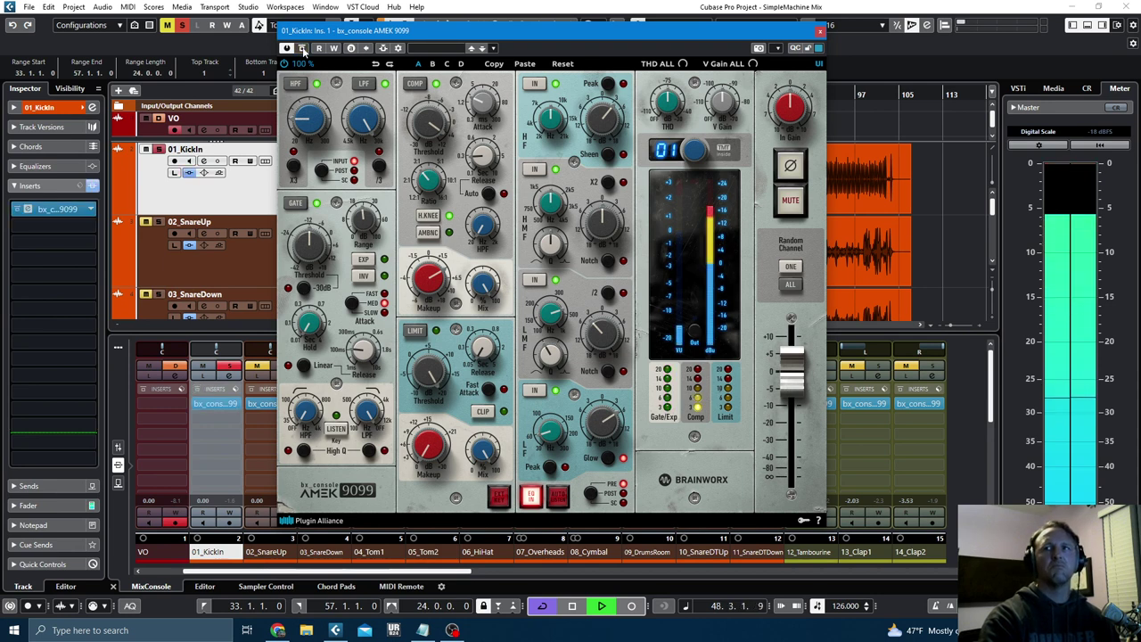
# - Open the AMEK 9099 channel strip on 02_SnareUp, audition its HF band gain, and solo the track
pyautogui.click(820, 31)
pyautogui.press('Down')
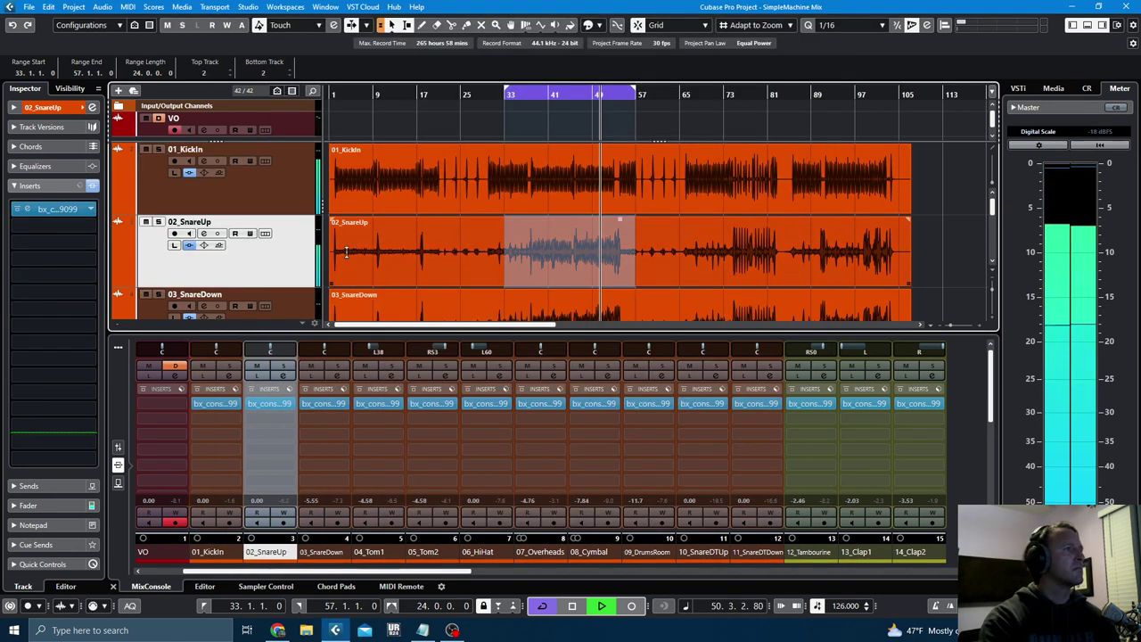
pyautogui.click(269, 403)
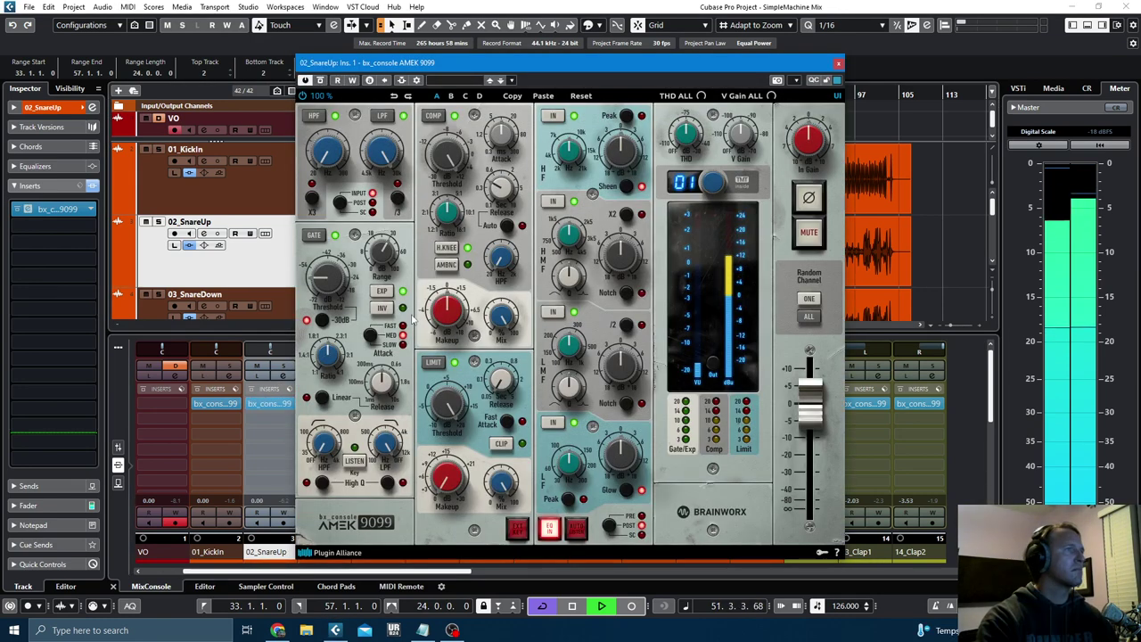
pyautogui.moveTo(617, 153); pyautogui.dragTo(617, 122)
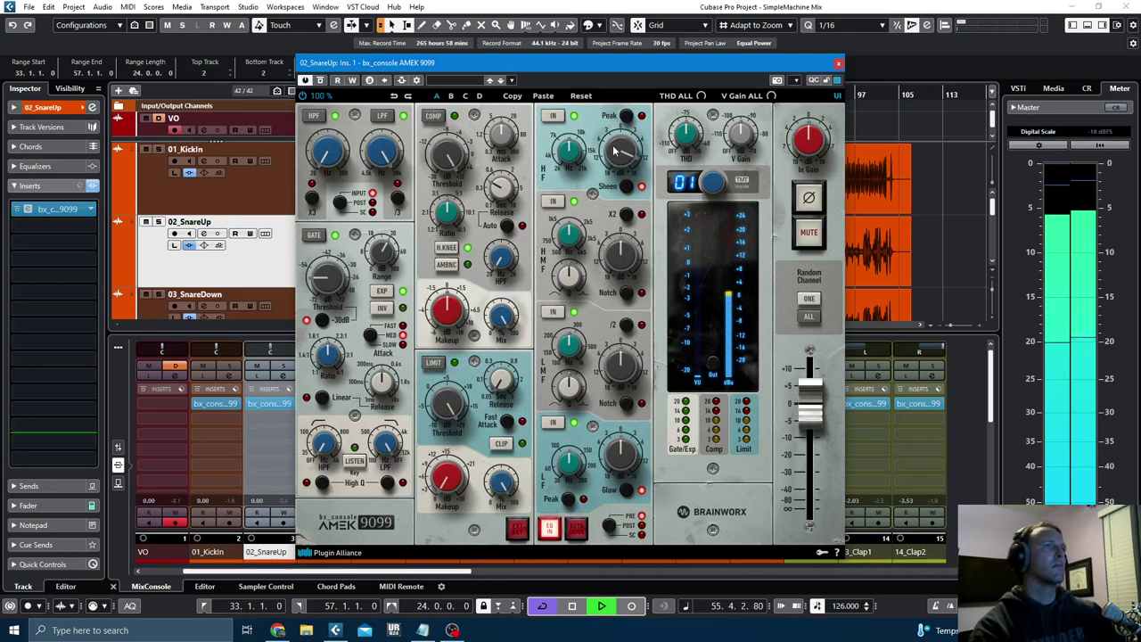
pyautogui.moveTo(657, 68); pyautogui.dragTo(847, 70)
pyautogui.press('s')
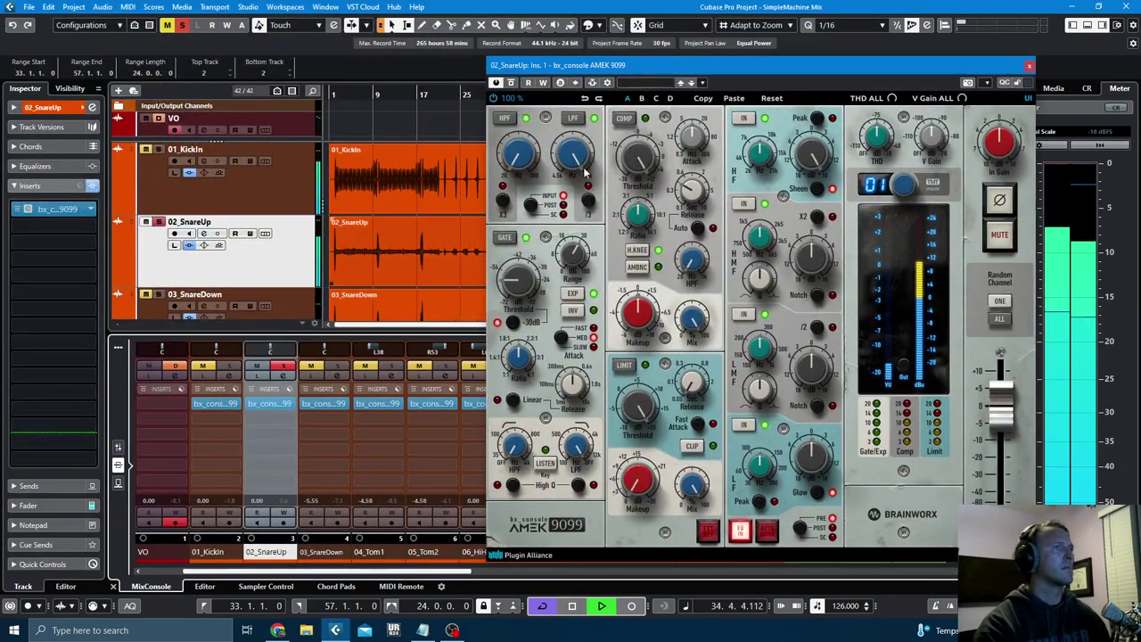
pyautogui.moveTo(773, 67); pyautogui.dragTo(700, 54)
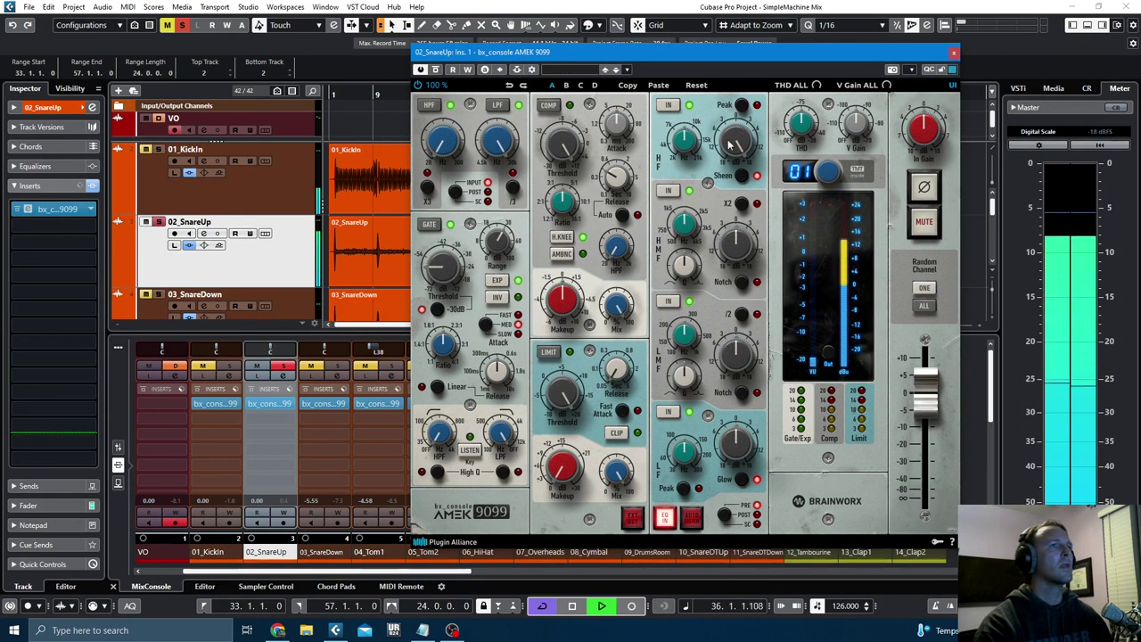
pyautogui.press('space')
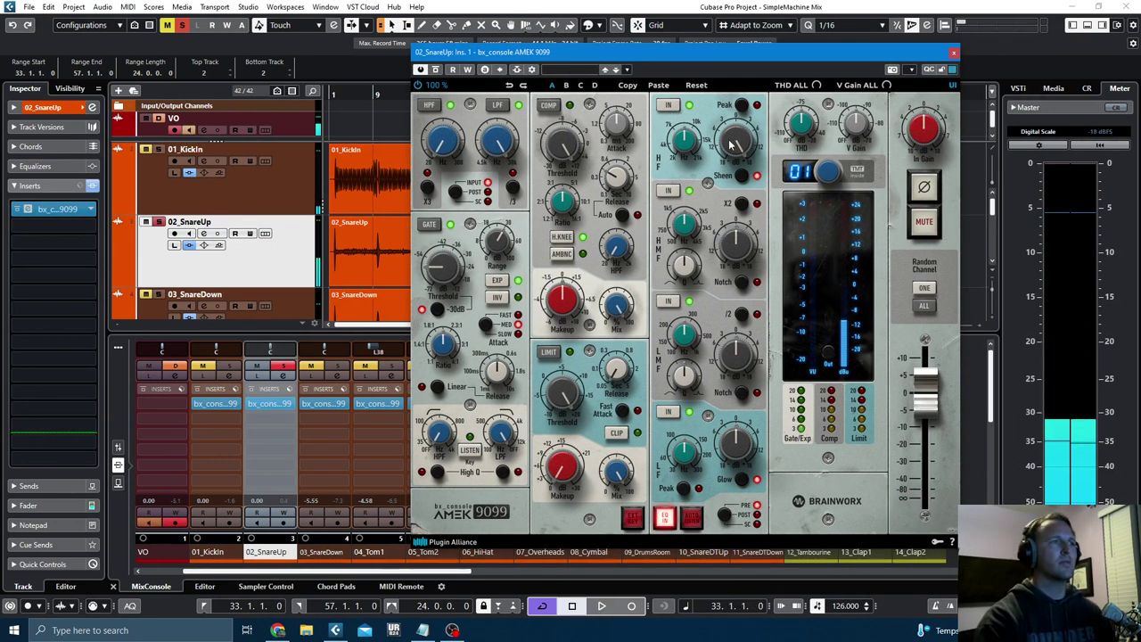
# - Switch 02_SnareUp's expander to gate mode with fast attack and the -30dB option off, and adjust its threshold and release
pyautogui.moveTo(609, 56); pyautogui.dragTo(877, 206)
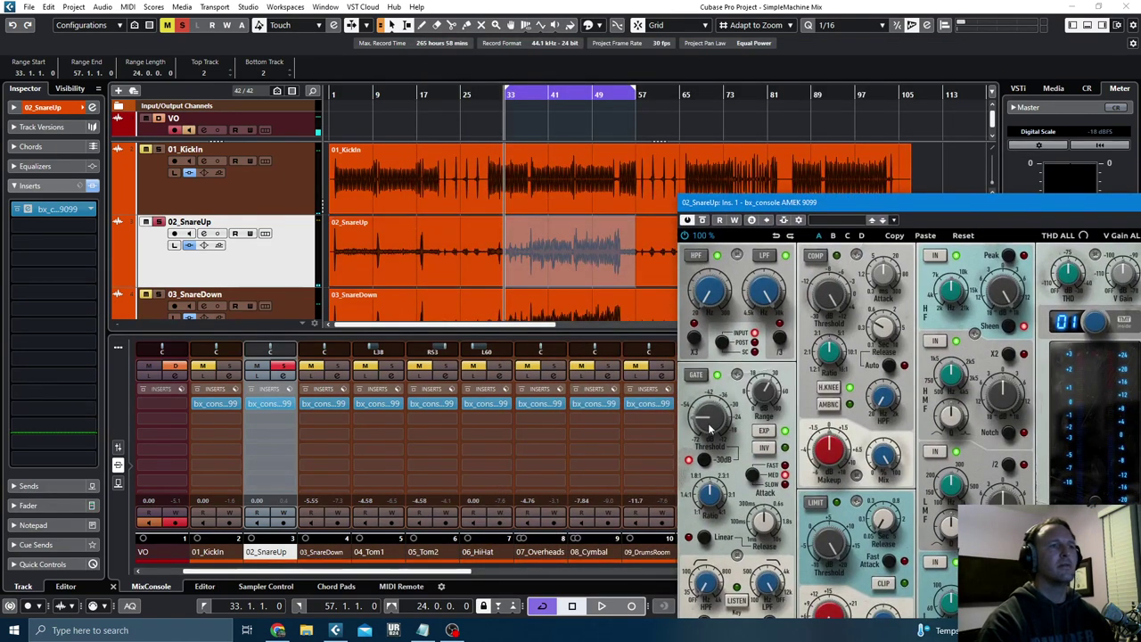
pyautogui.moveTo(742, 204); pyautogui.dragTo(603, 91)
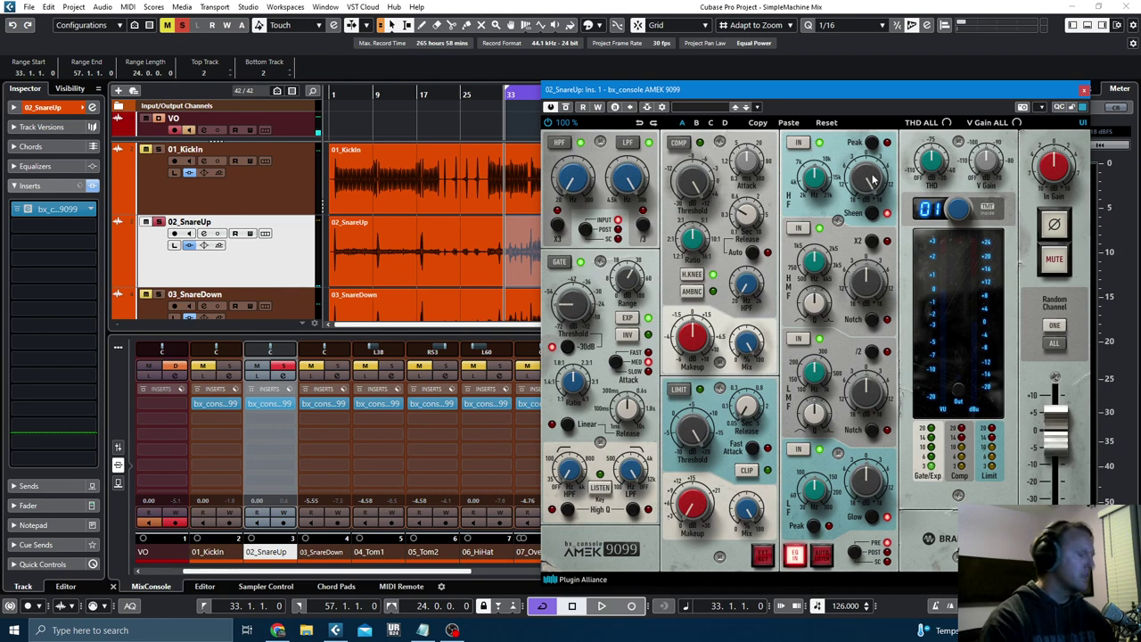
pyautogui.moveTo(728, 91); pyautogui.dragTo(613, 26)
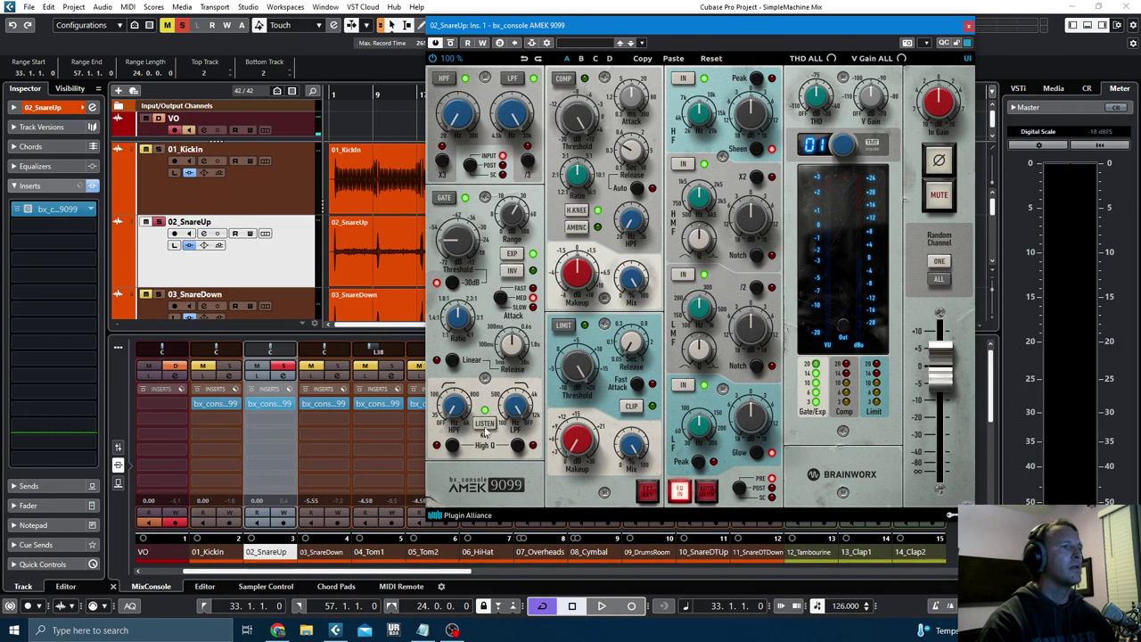
pyautogui.press('space')
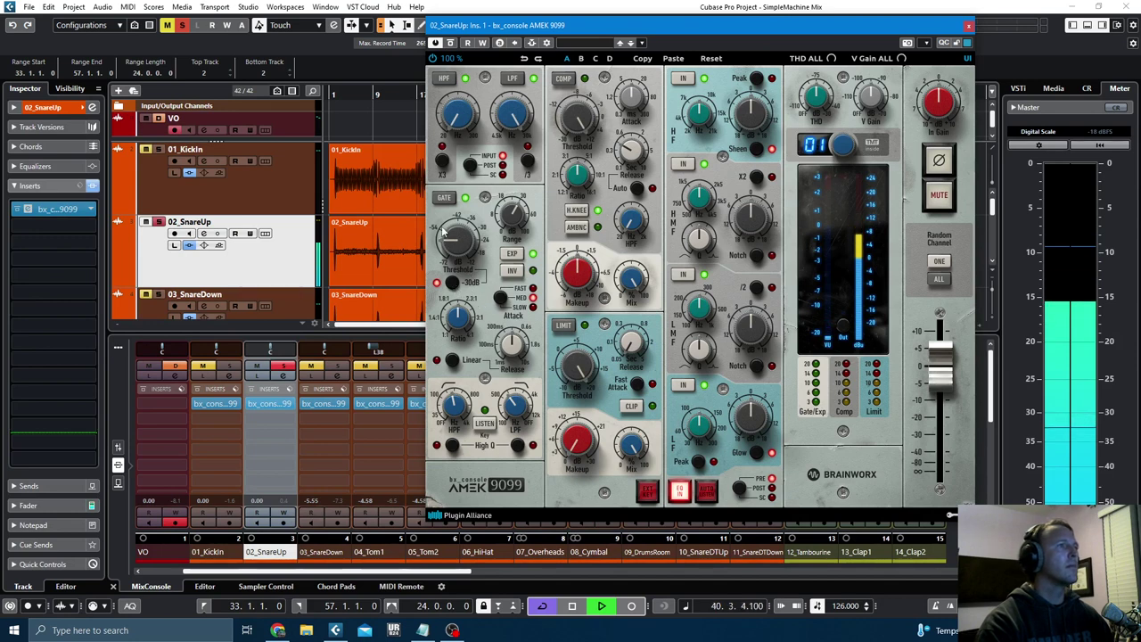
pyautogui.click(454, 283)
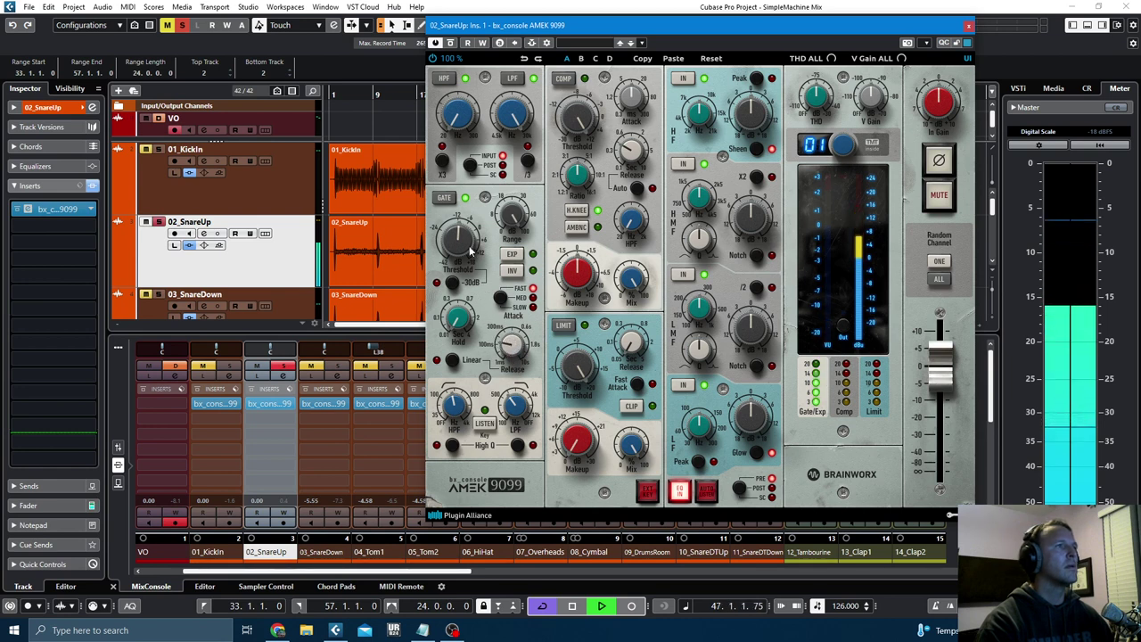
pyautogui.moveTo(462, 234); pyautogui.dragTo(462, 243)
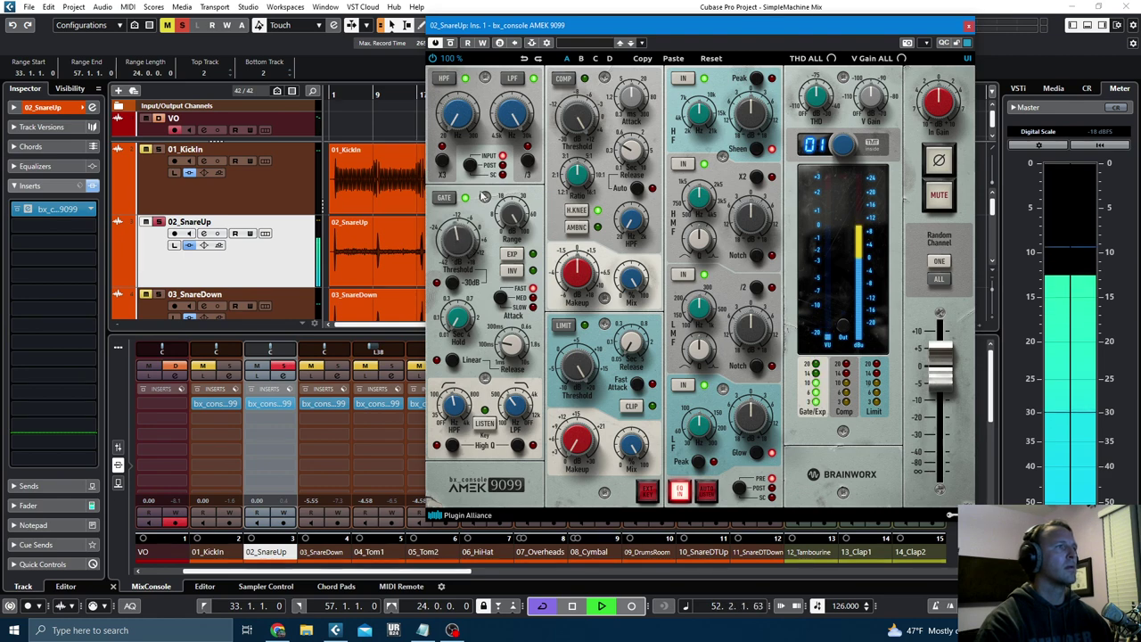
# - Loop playback over bars 67 to 76 of 02_SnareUp and lower the gate's threshold for the quieter snare hits
pyautogui.moveTo(594, 40); pyautogui.dragTo(174, 97)
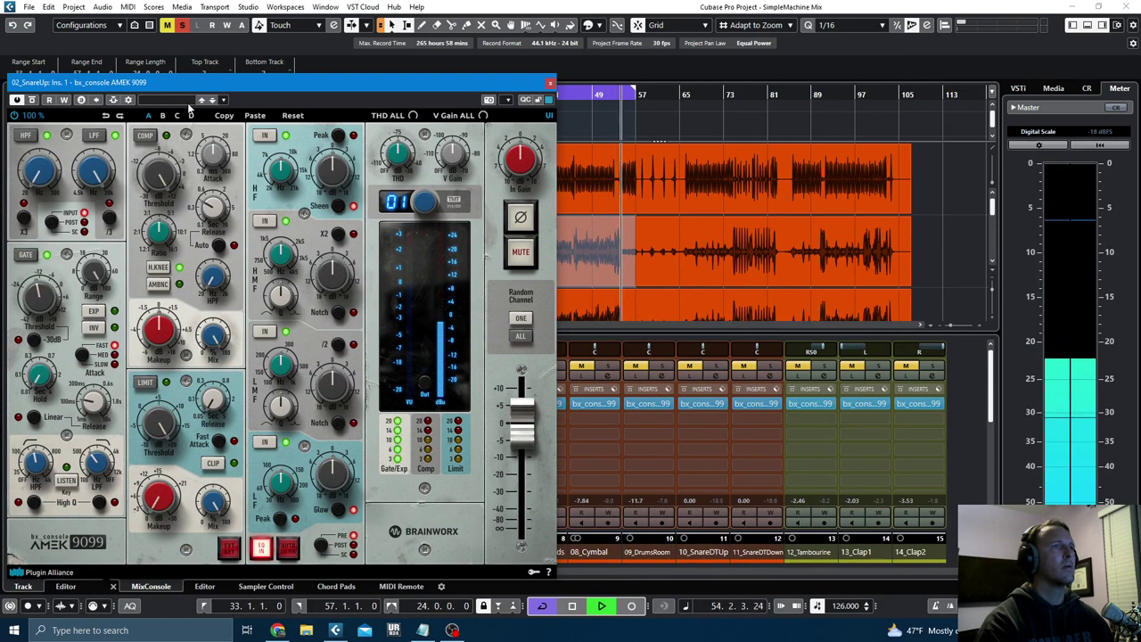
pyautogui.moveTo(690, 256); pyautogui.dragTo(738, 254)
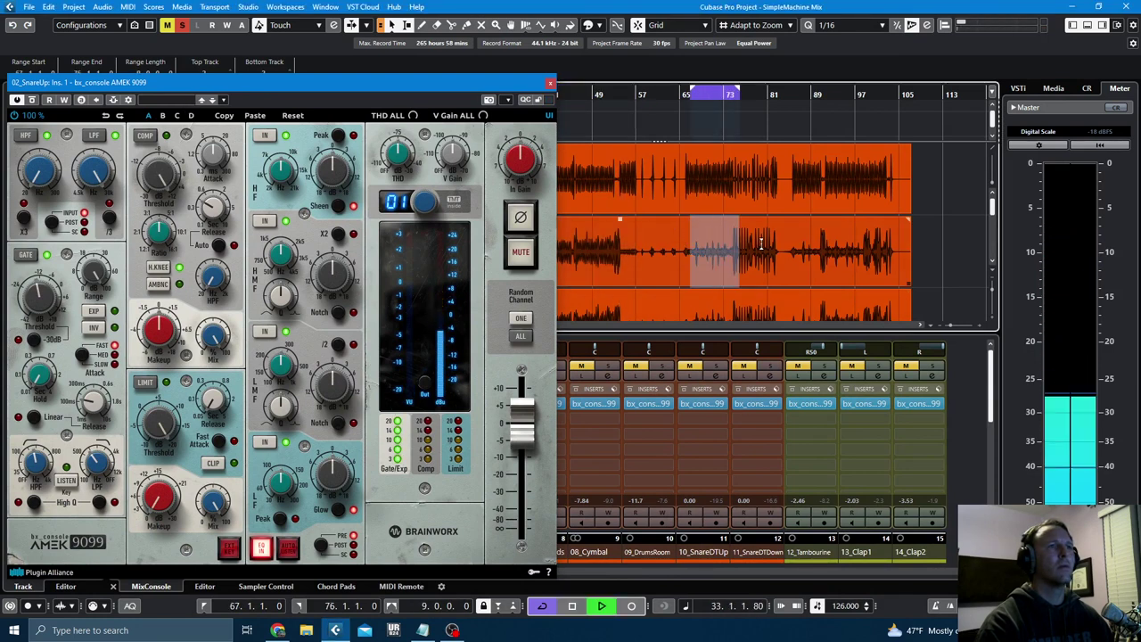
pyautogui.press('l')
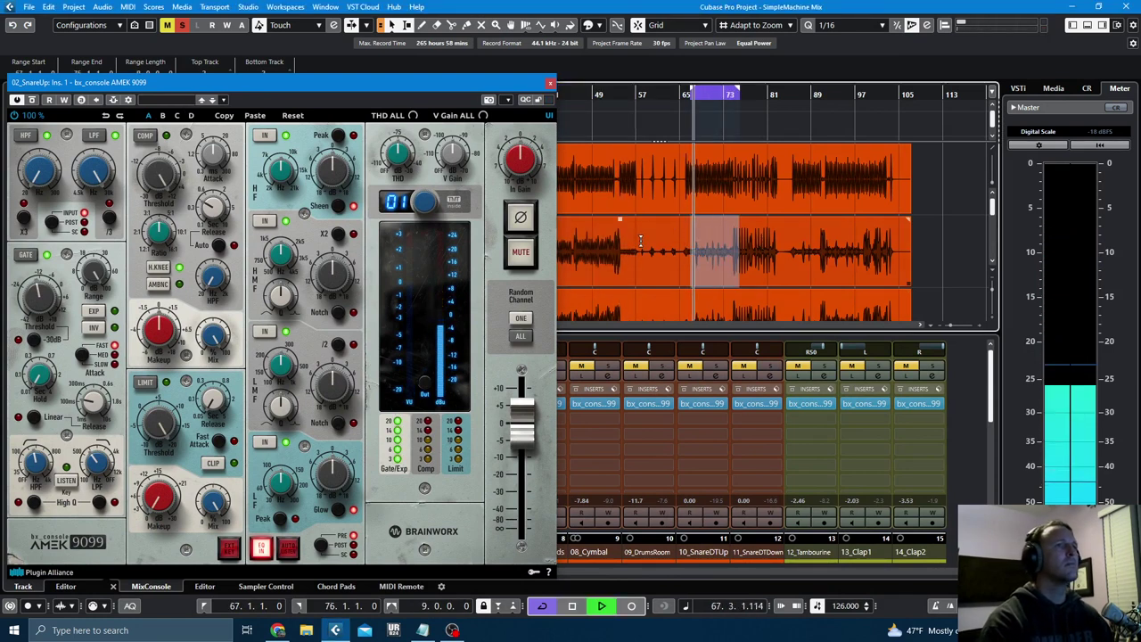
pyautogui.moveTo(391, 83); pyautogui.dragTo(582, 70)
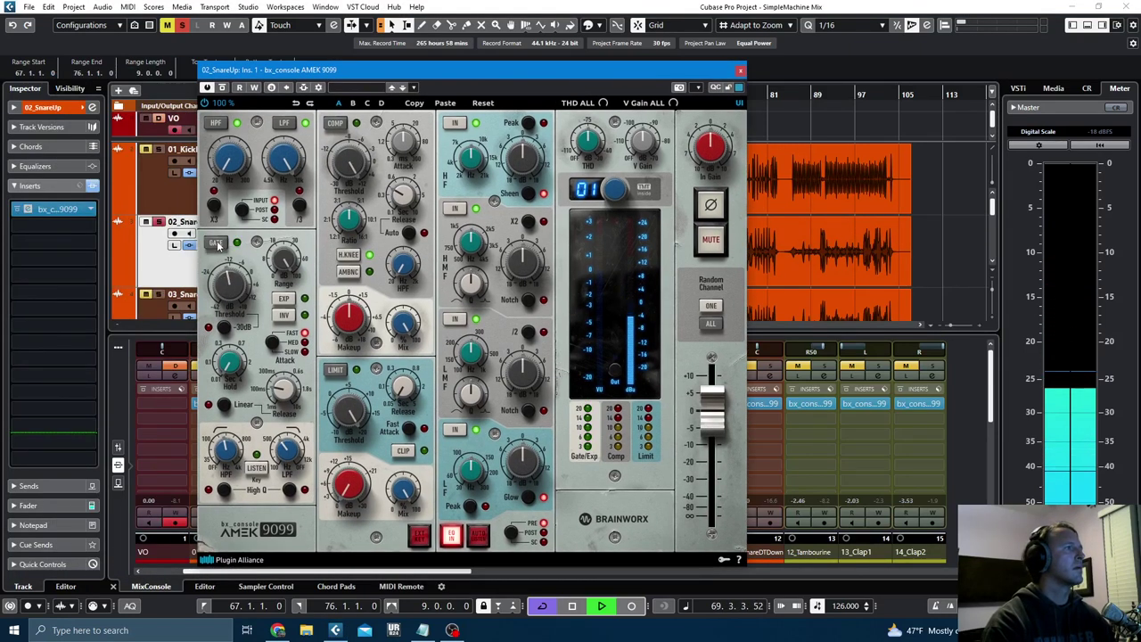
pyautogui.moveTo(229, 282)
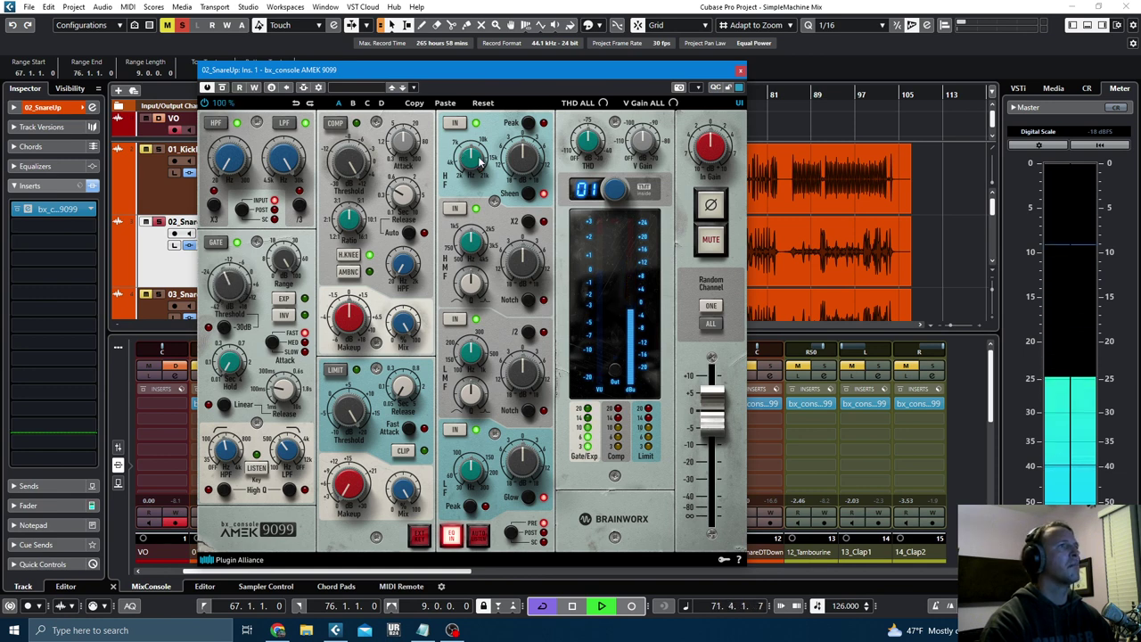
# - Boost the snare's HF band at a lowered frequency, and cut the LMF band at a slightly raised frequency
pyautogui.moveTo(513, 160)
pyautogui.mouseDown()
pyautogui.moveTo(515, 121)
pyautogui.moveTo(512, 142)
pyautogui.mouseUp()
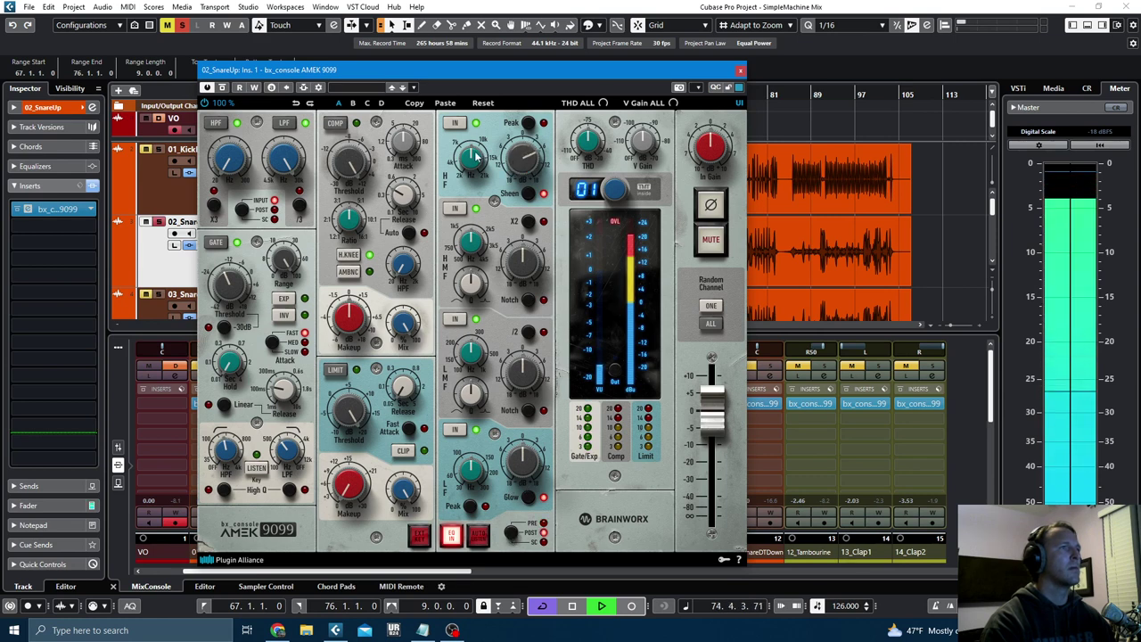
pyautogui.moveTo(471, 154); pyautogui.dragTo(470, 168)
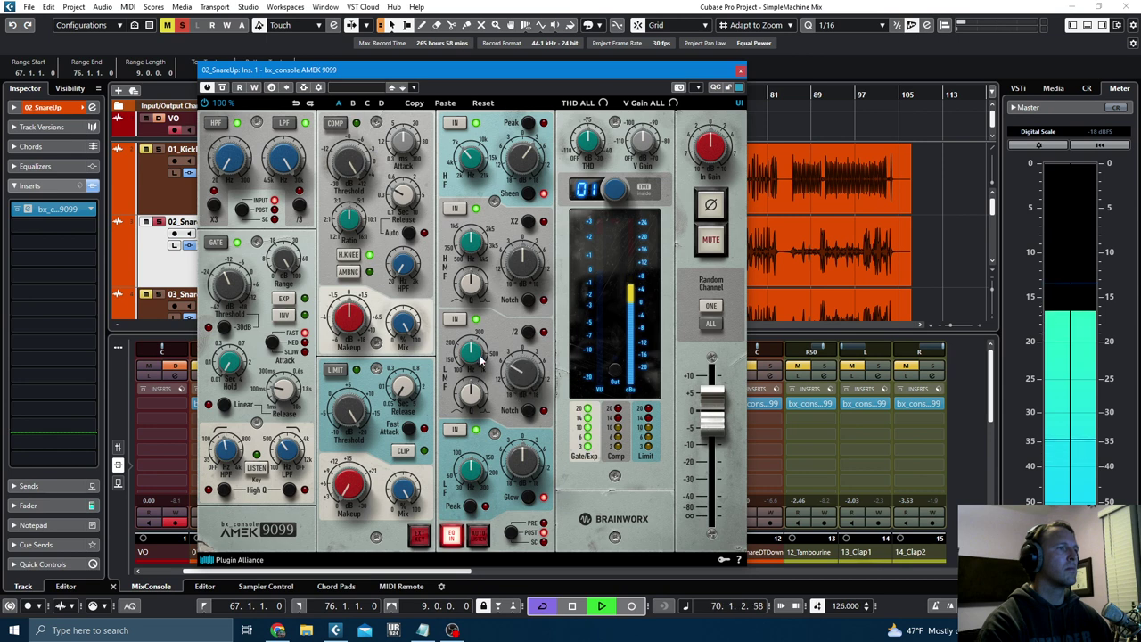
pyautogui.moveTo(477, 349)
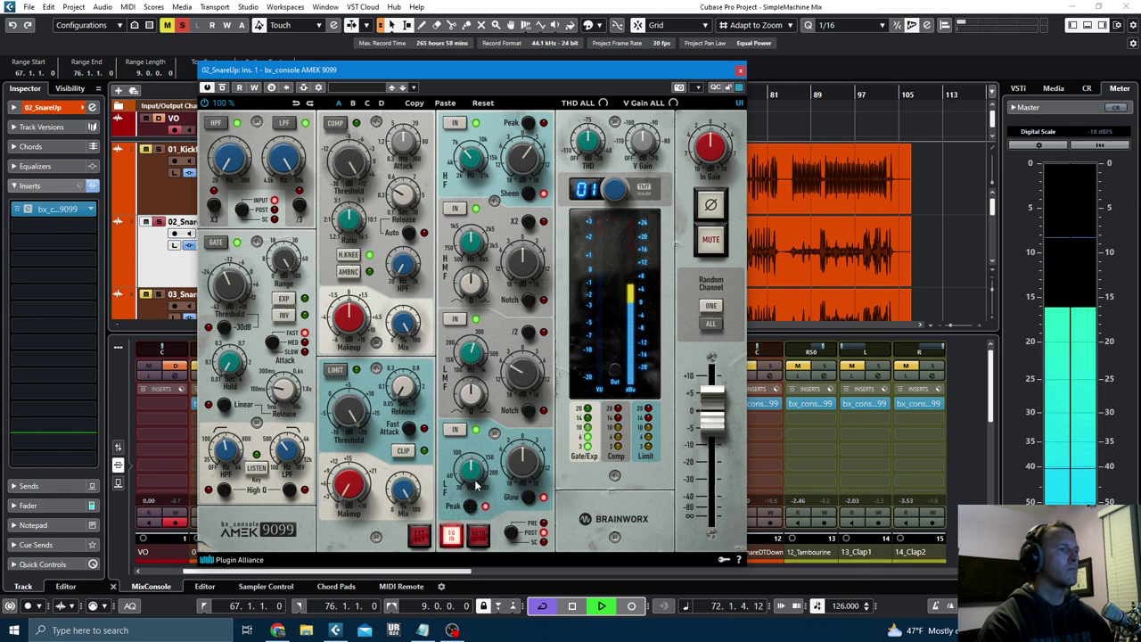
# - Set the snare's LF band to Peak with Glow off, boost its gain strongly, and sweep its frequency
pyautogui.moveTo(482, 470)
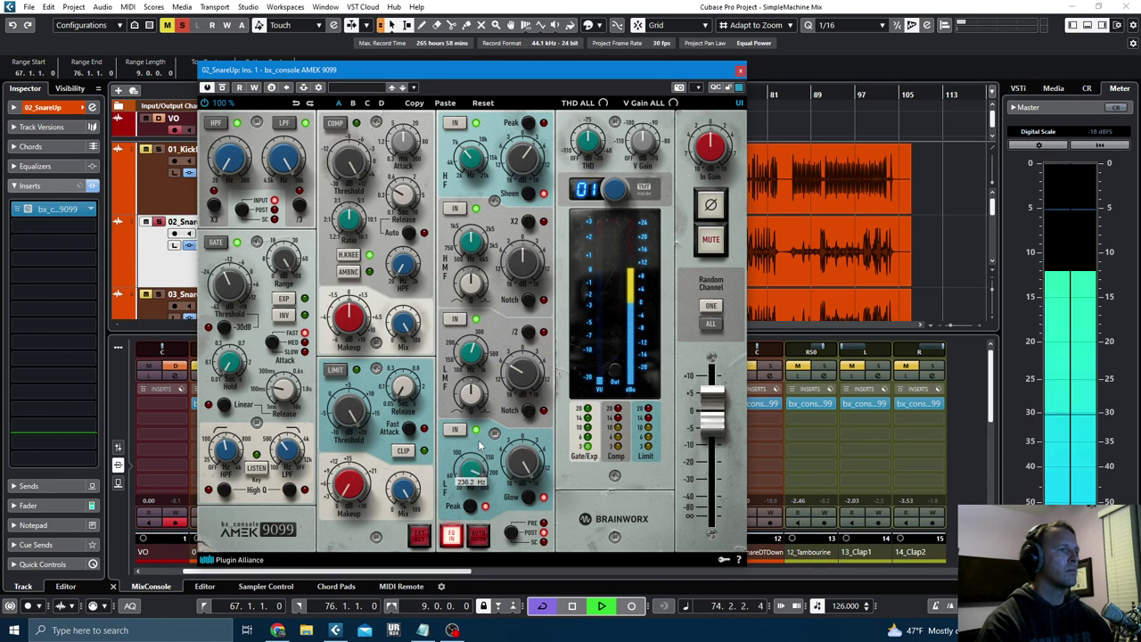
pyautogui.click(527, 496)
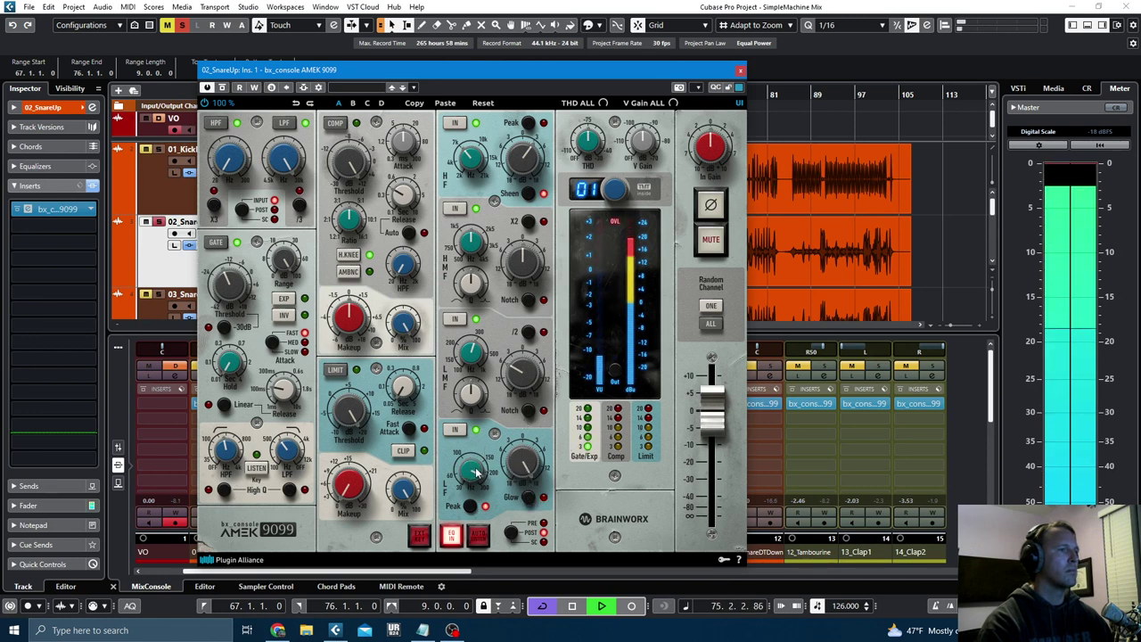
pyautogui.moveTo(476, 474)
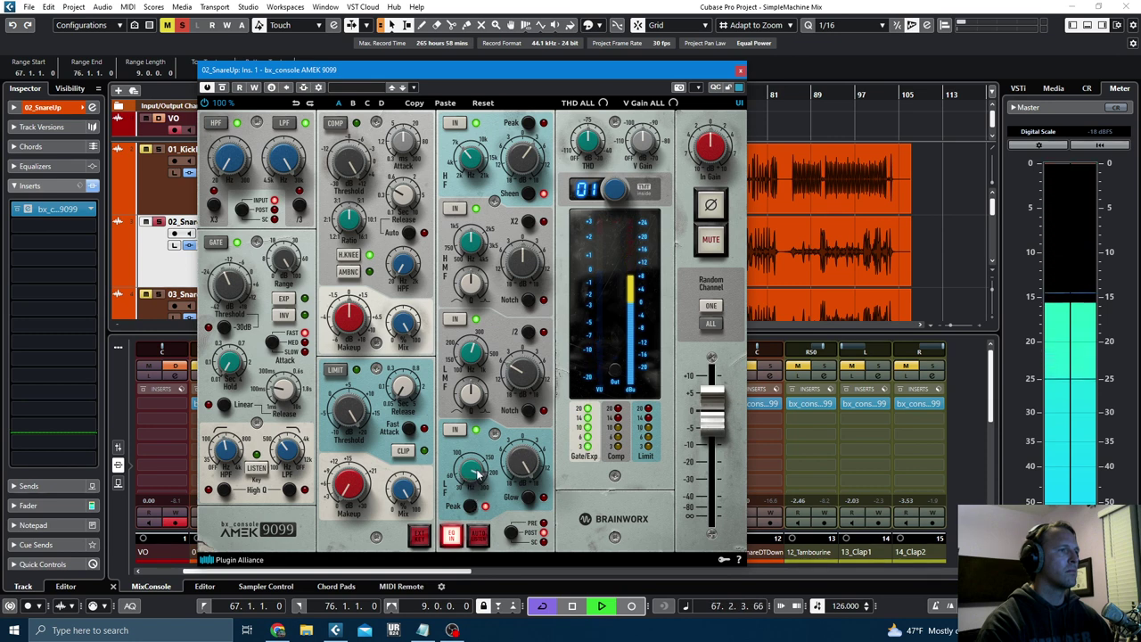
pyautogui.moveTo(475, 470); pyautogui.dragTo(474, 473)
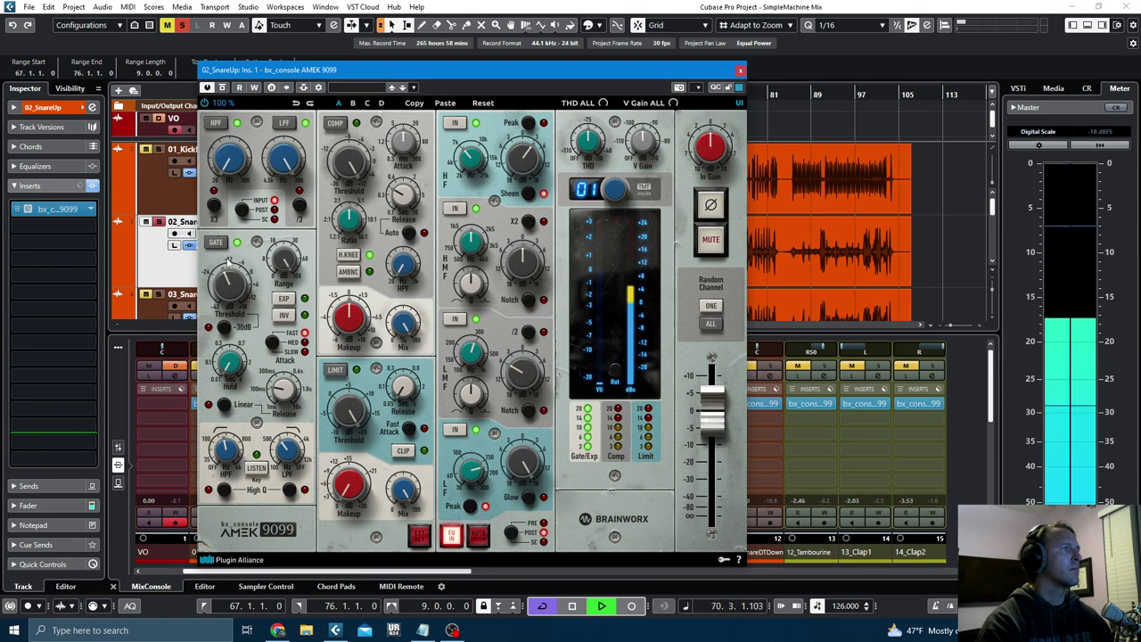
# - Set the playback loop on 02_SnareUp to bars 38 to 58 and restart playback
pyautogui.moveTo(634, 73); pyautogui.dragTo(391, 63)
pyautogui.press('space')
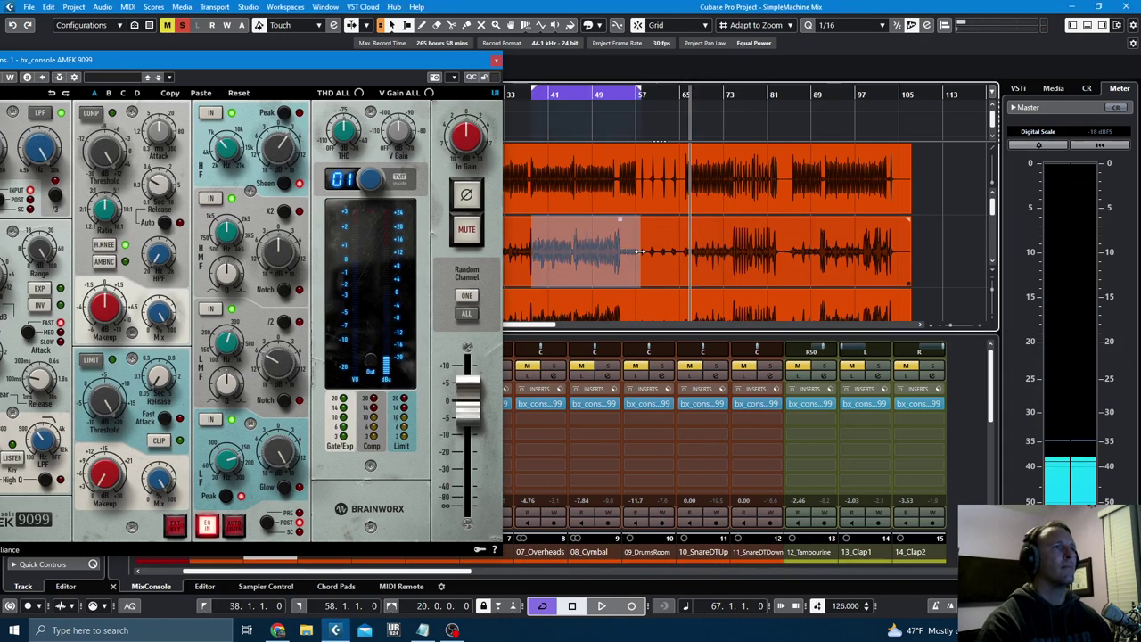
pyautogui.moveTo(532, 252); pyautogui.dragTo(640, 252)
pyautogui.press('space')
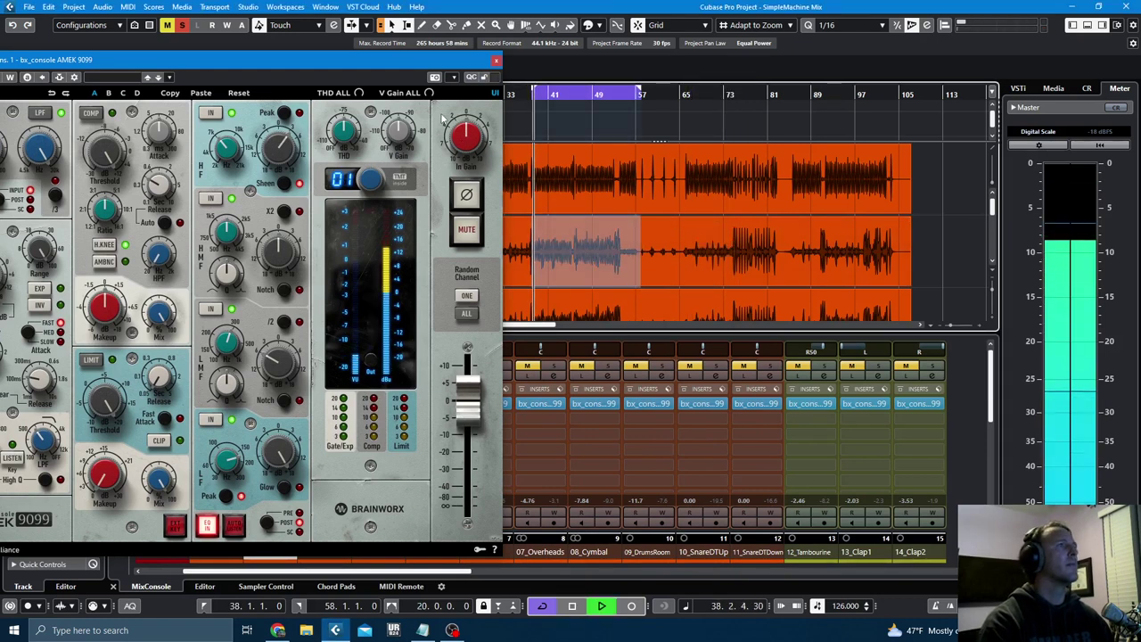
pyautogui.moveTo(408, 60); pyautogui.dragTo(704, 84)
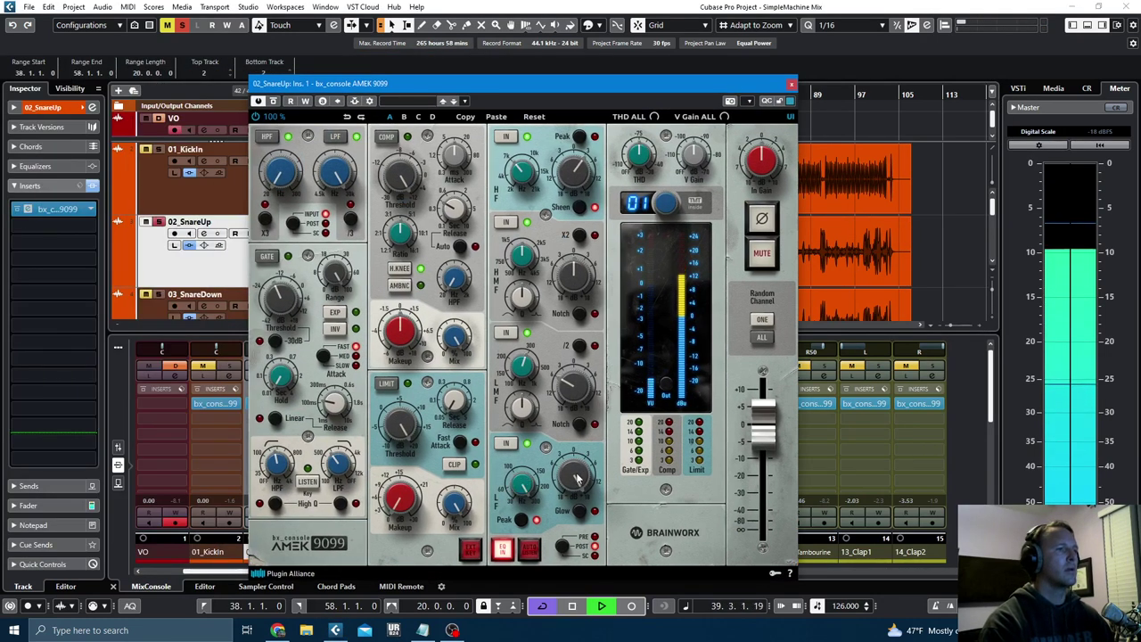
# - Retune the snare's LF band frequency, reduce its gain to a moderate boost, and compare with the effect bypassed
pyautogui.moveTo(526, 513); pyautogui.dragTo(529, 532)
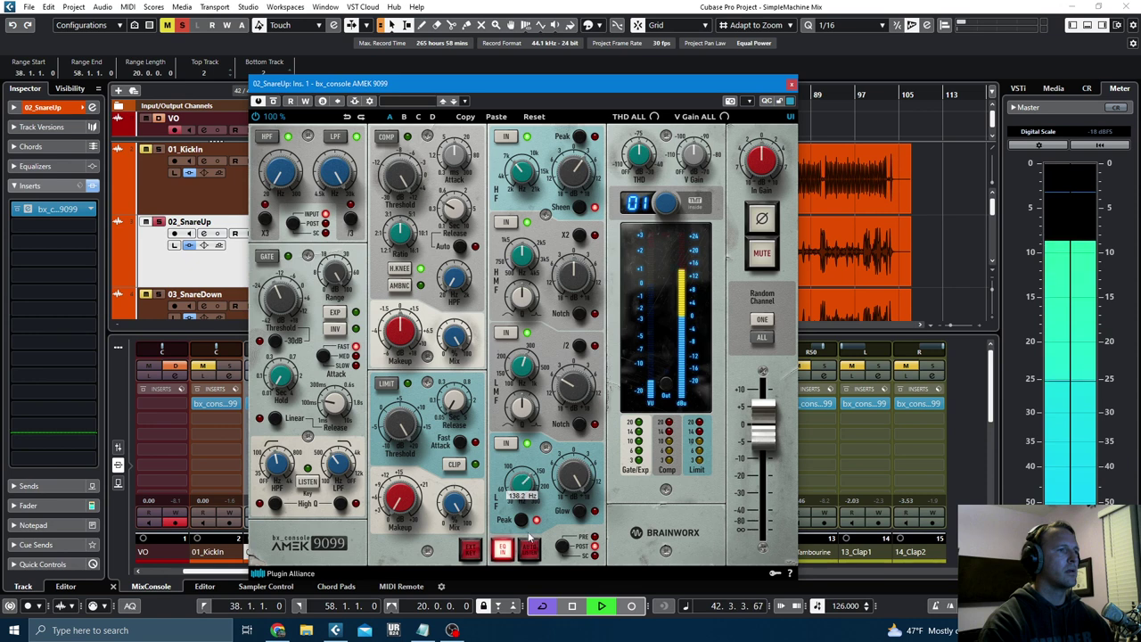
pyautogui.moveTo(530, 513); pyautogui.dragTo(530, 515)
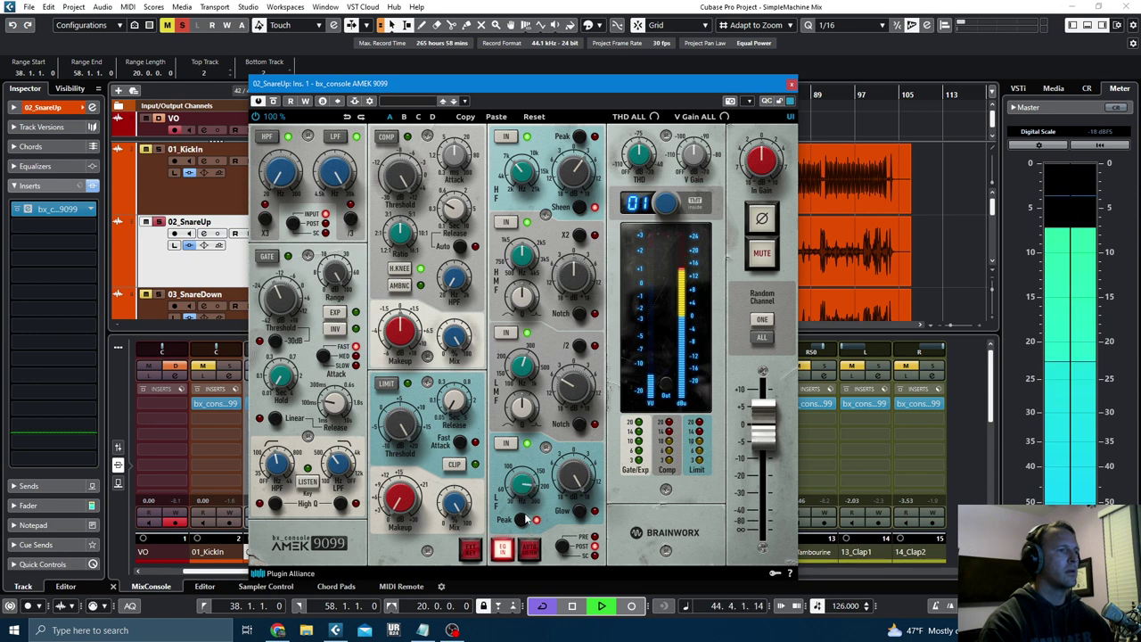
pyautogui.moveTo(579, 477); pyautogui.dragTo(575, 505)
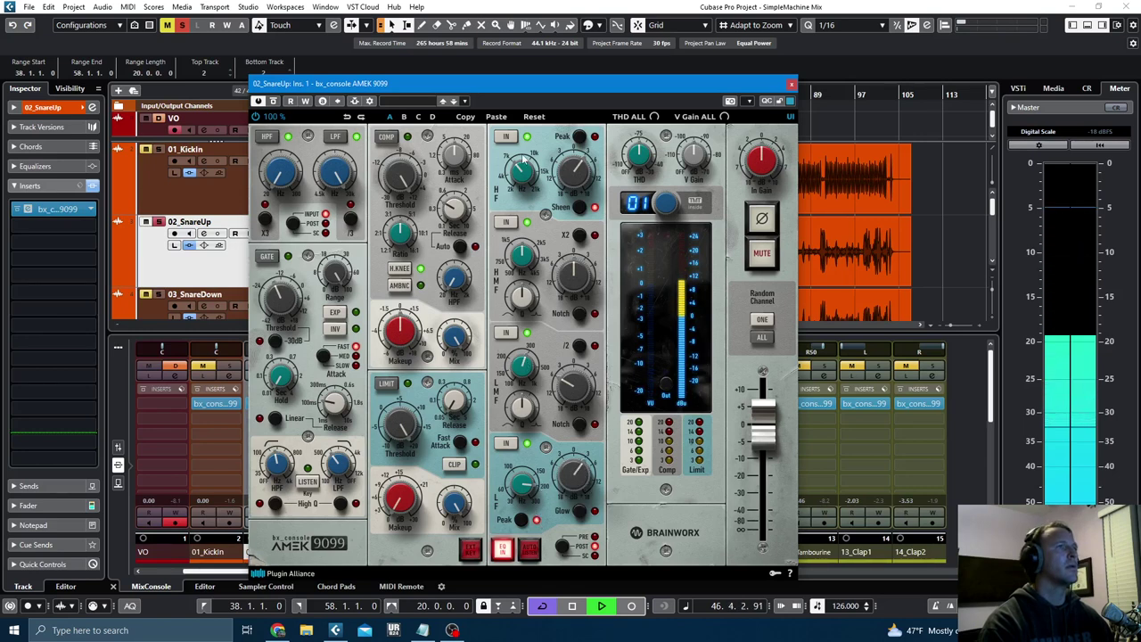
pyautogui.click(274, 101)
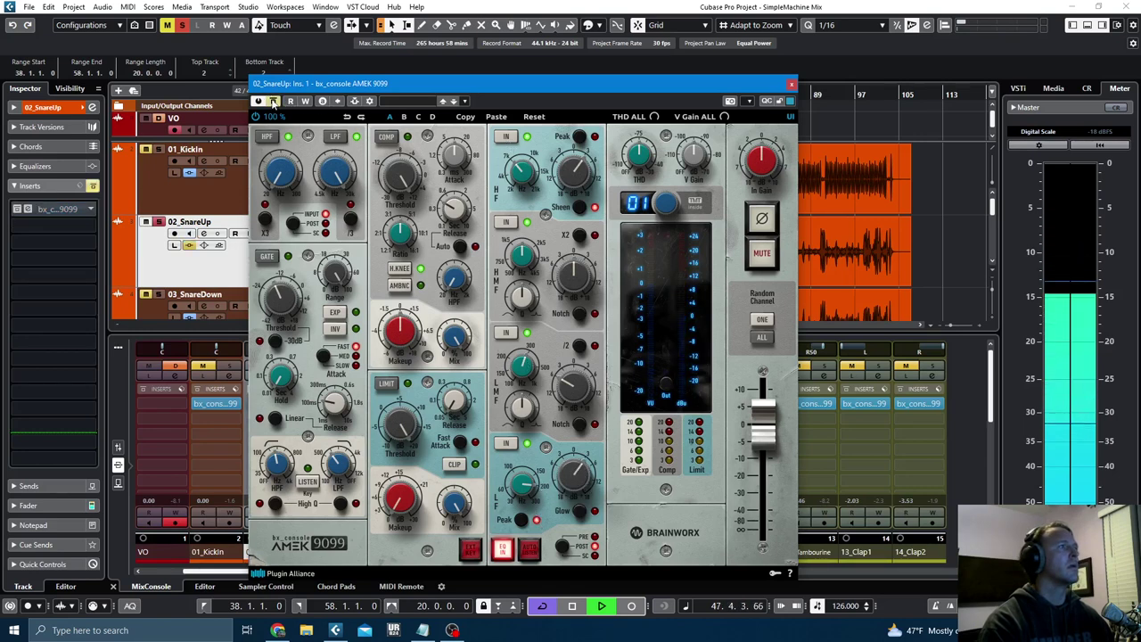
pyautogui.click(273, 101)
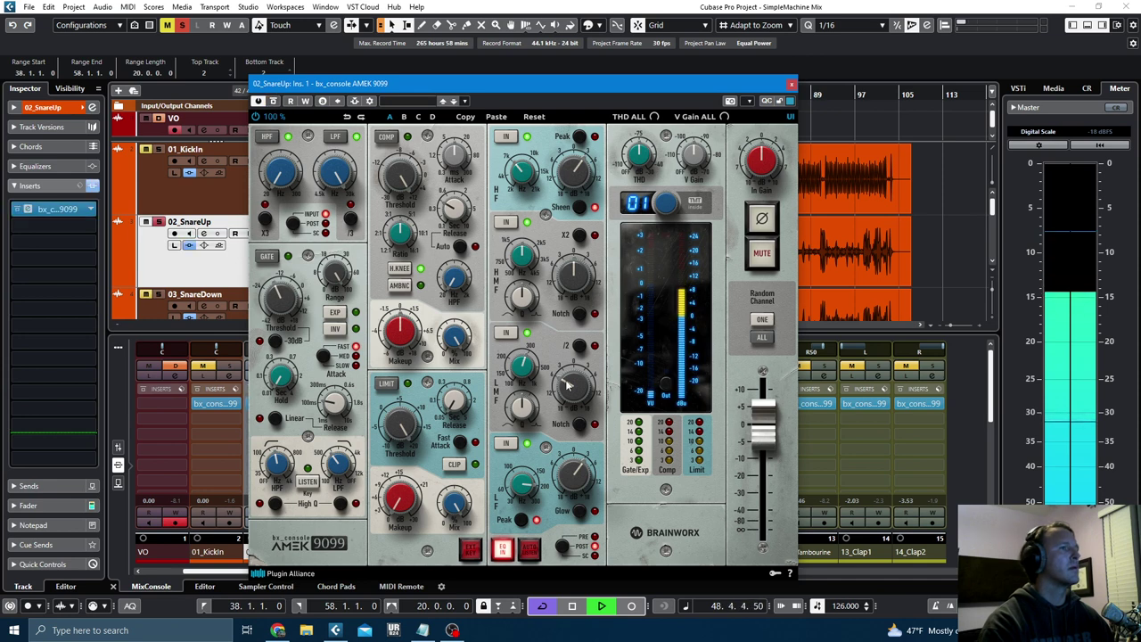
# - Ease the snare's LMF cut, set the compressor's threshold to about -3 dB, and raise its makeup gain slightly
pyautogui.moveTo(572, 378)
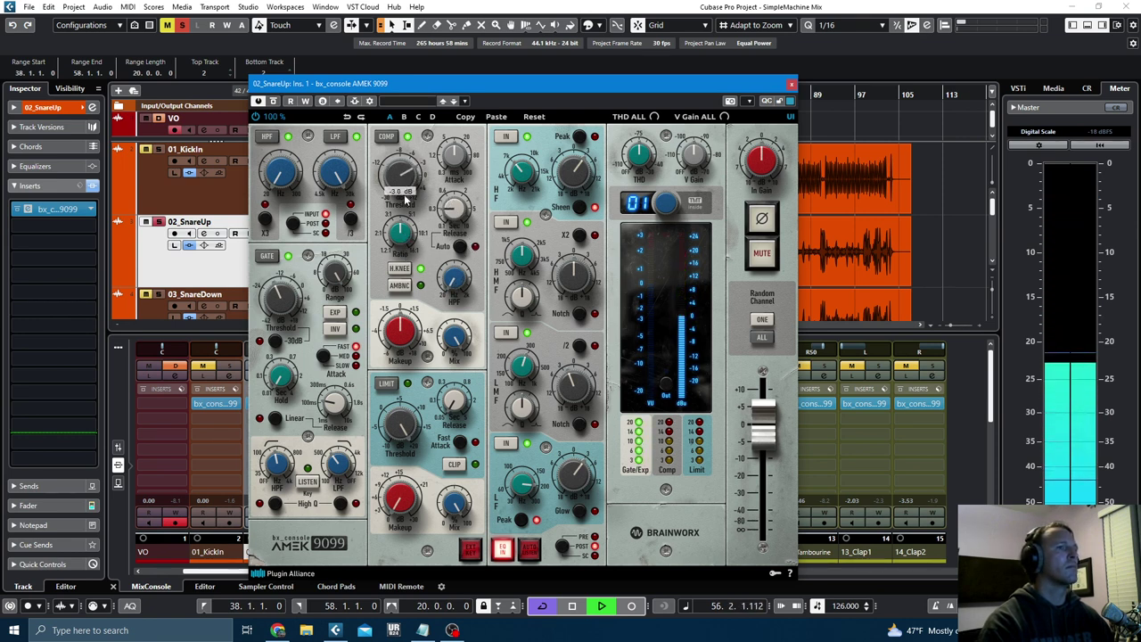
pyautogui.moveTo(503, 77); pyautogui.dragTo(322, 4)
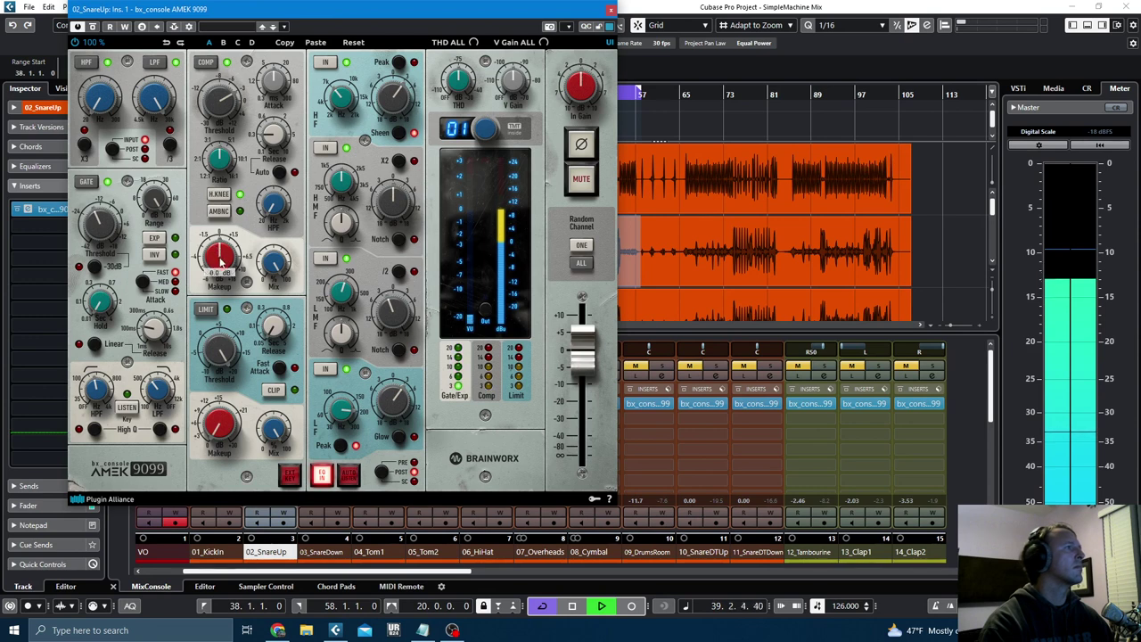
pyautogui.moveTo(219, 260); pyautogui.dragTo(222, 256)
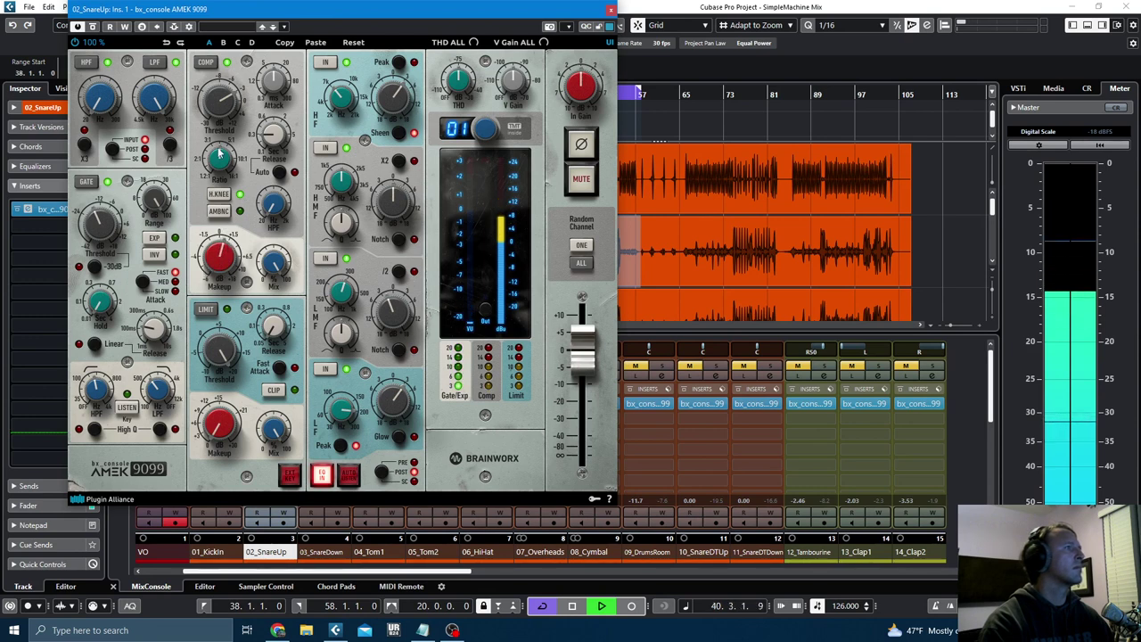
# - Set the snare's gate hold to about 81 ms and compare the channel strip with the effect bypassed
pyautogui.moveTo(98, 307); pyautogui.dragTo(101, 301)
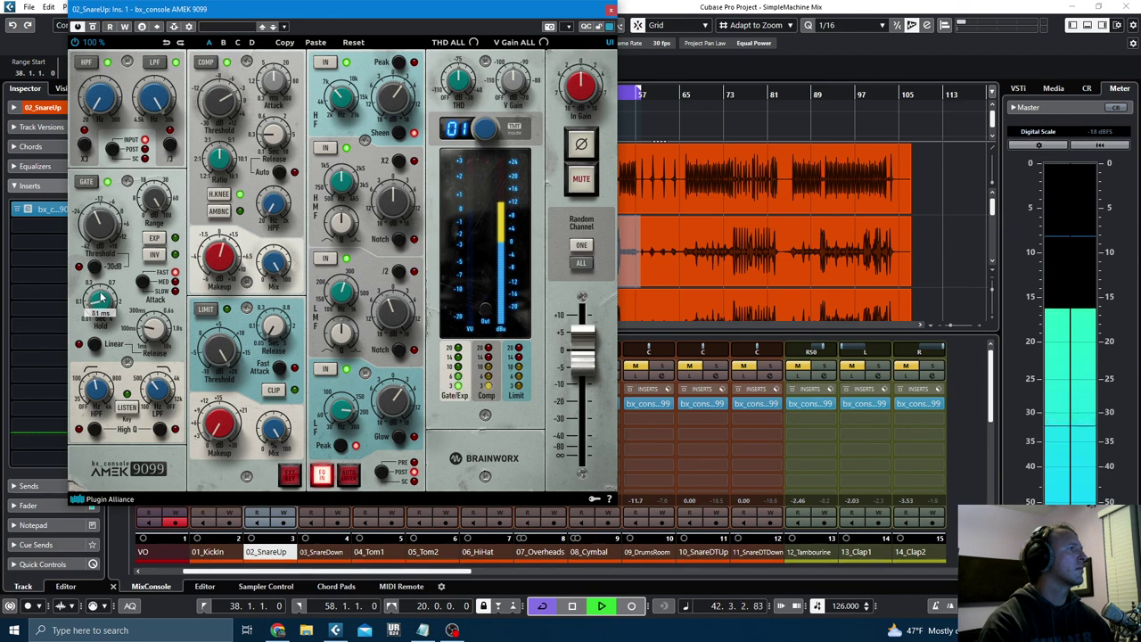
pyautogui.moveTo(234, 22); pyautogui.dragTo(365, 47)
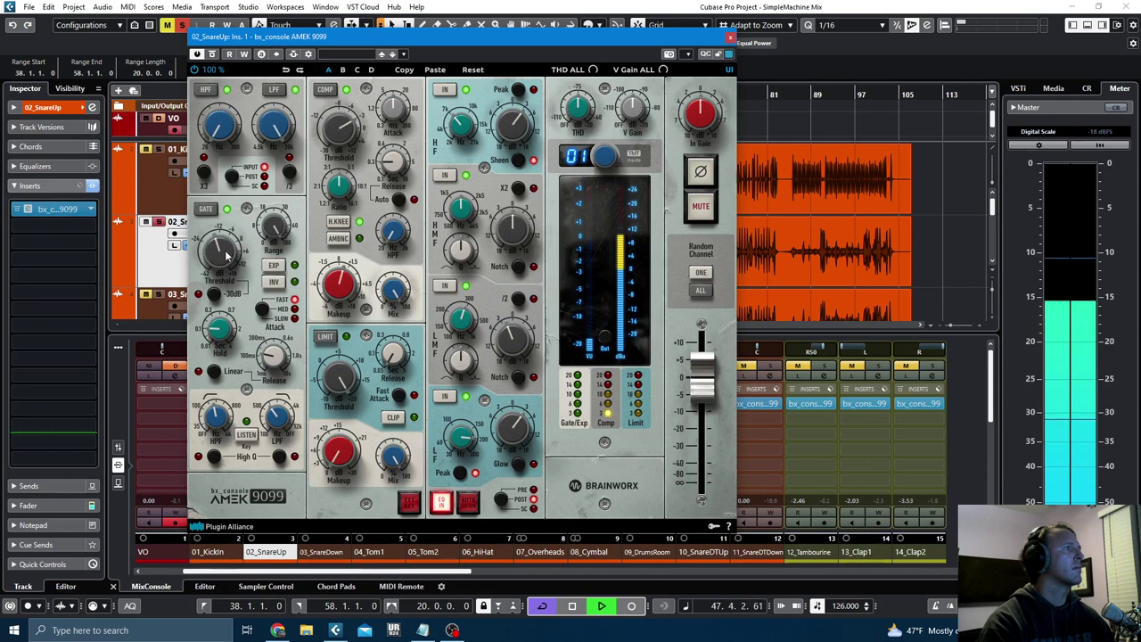
pyautogui.click(212, 54)
pyautogui.click(212, 55)
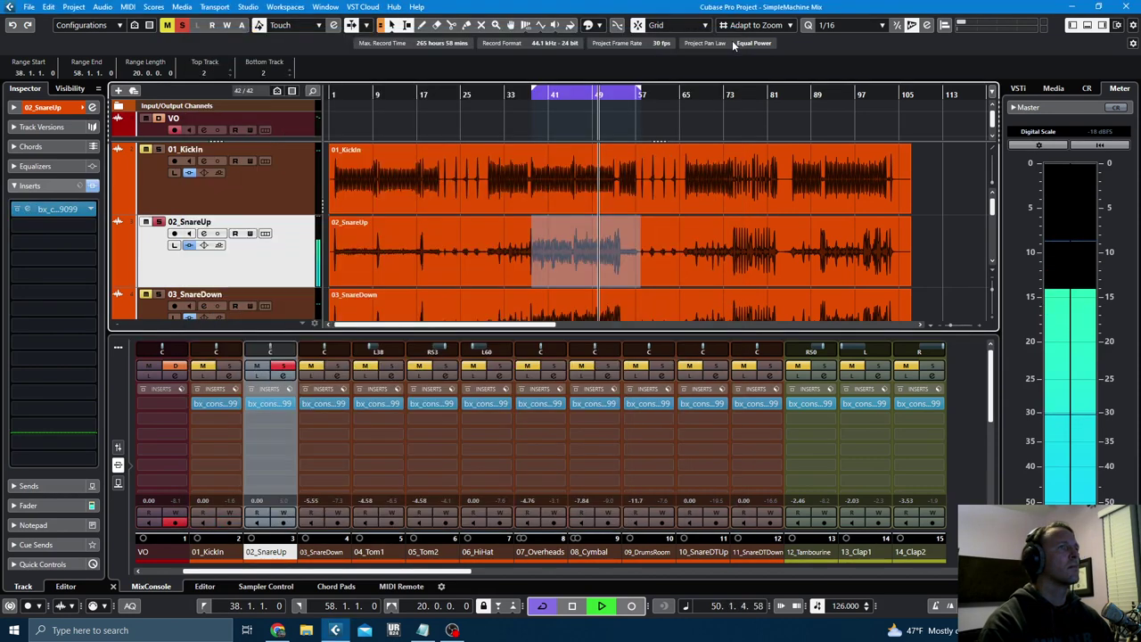
# - Close the snare's channel strip, unsolo the track, and raise its fader to 1.44 dB in the full mix
pyautogui.click(730, 36)
pyautogui.click(284, 367)
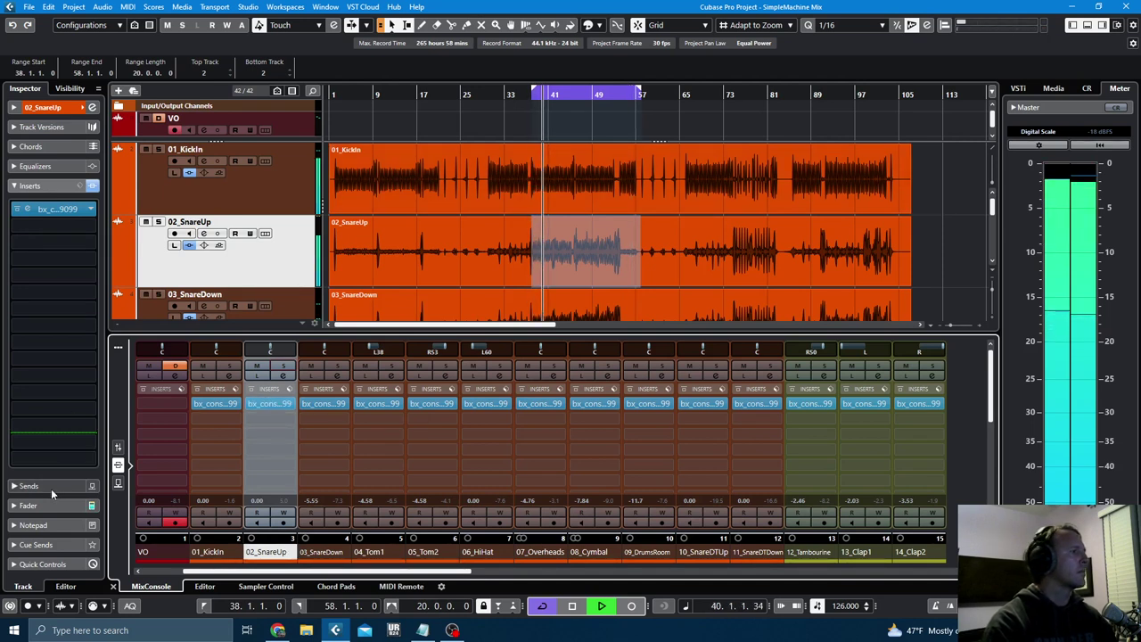
pyautogui.click(36, 506)
pyautogui.moveTo(31, 334); pyautogui.dragTo(29, 321)
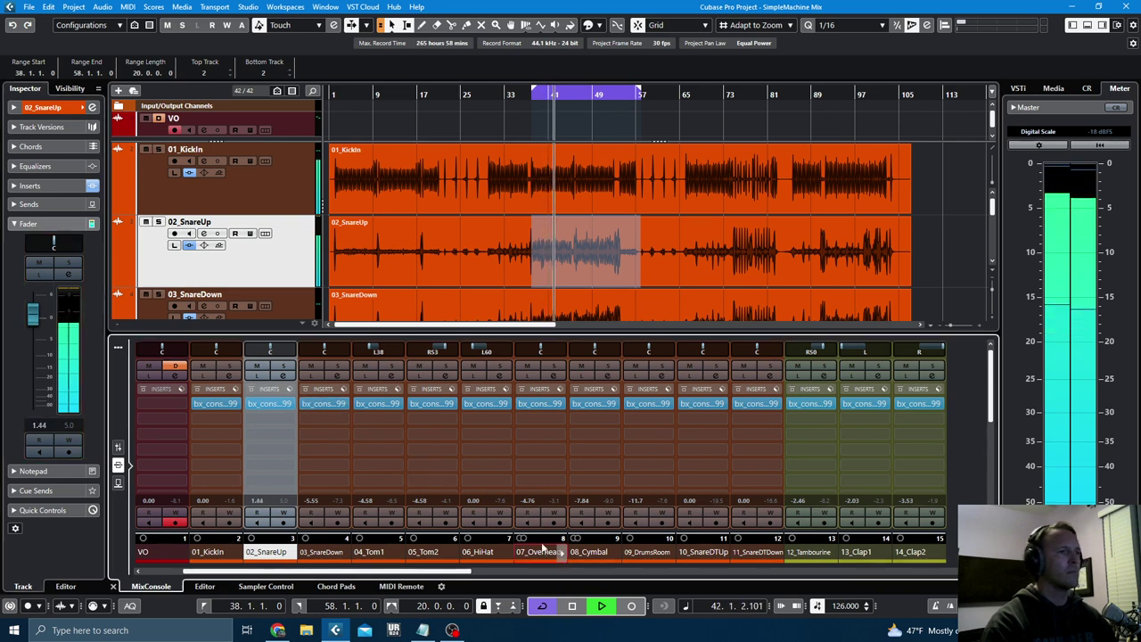
# - Solo 07_Overheads, open its AMEK 9099 channel strip, and cut the LMF band at a higher frequency
pyautogui.click(535, 543)
pyautogui.click(554, 366)
pyautogui.click(540, 404)
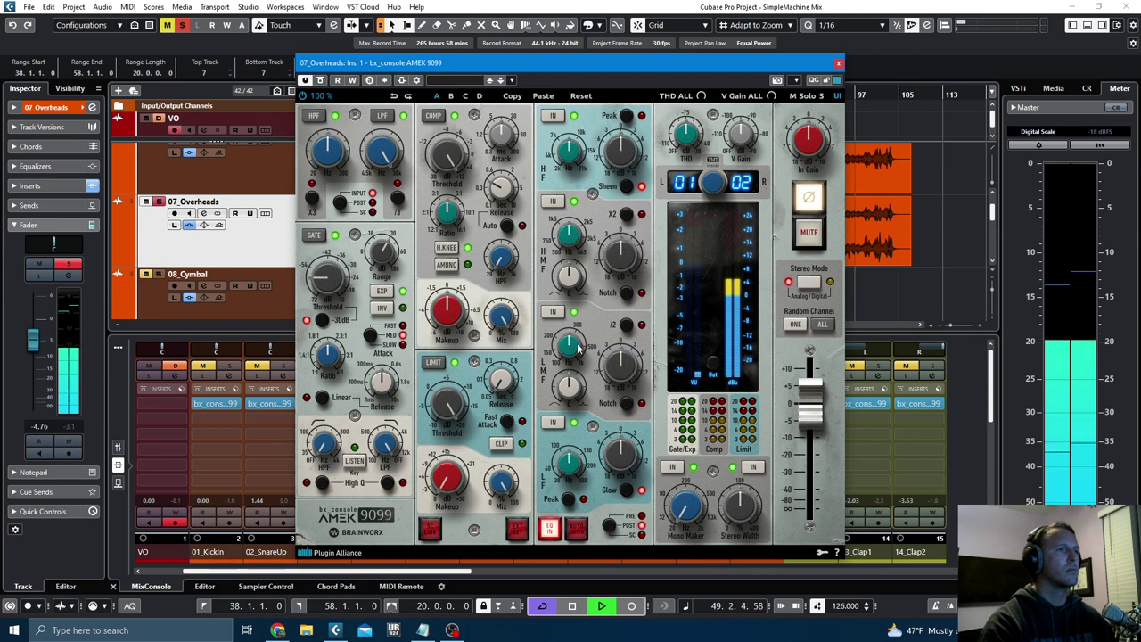
pyautogui.moveTo(622, 361); pyautogui.dragTo(623, 366)
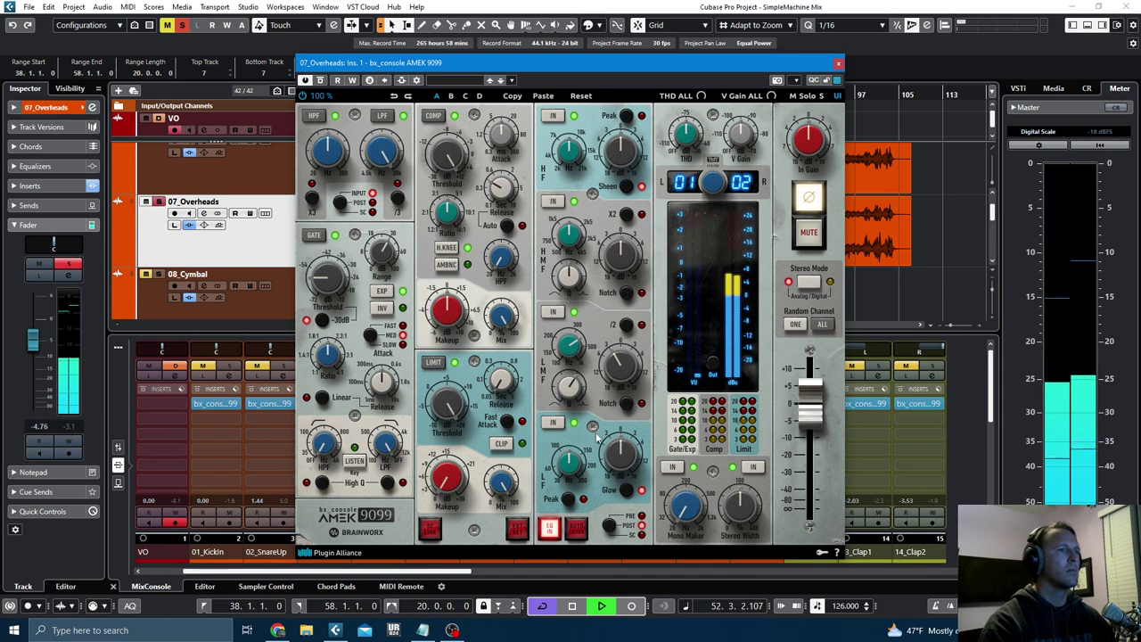
# - Boost the overheads' LF band strongly and sweep its frequency through the low end
pyautogui.moveTo(574, 464); pyautogui.dragTo(573, 467)
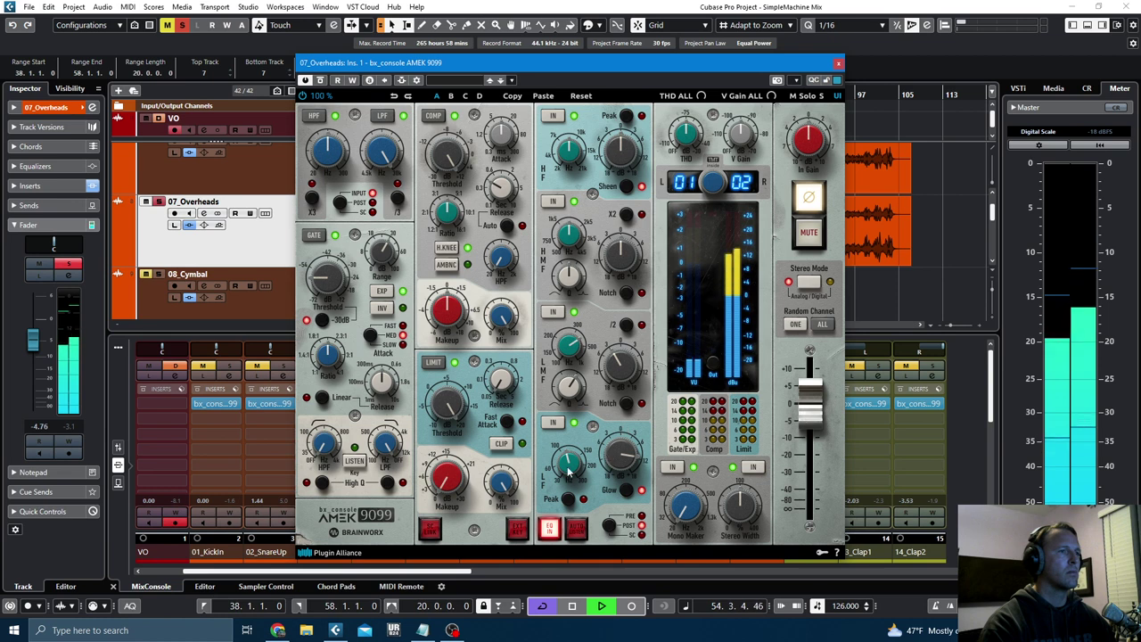
pyautogui.click(567, 500)
pyautogui.moveTo(615, 465); pyautogui.dragTo(567, 528)
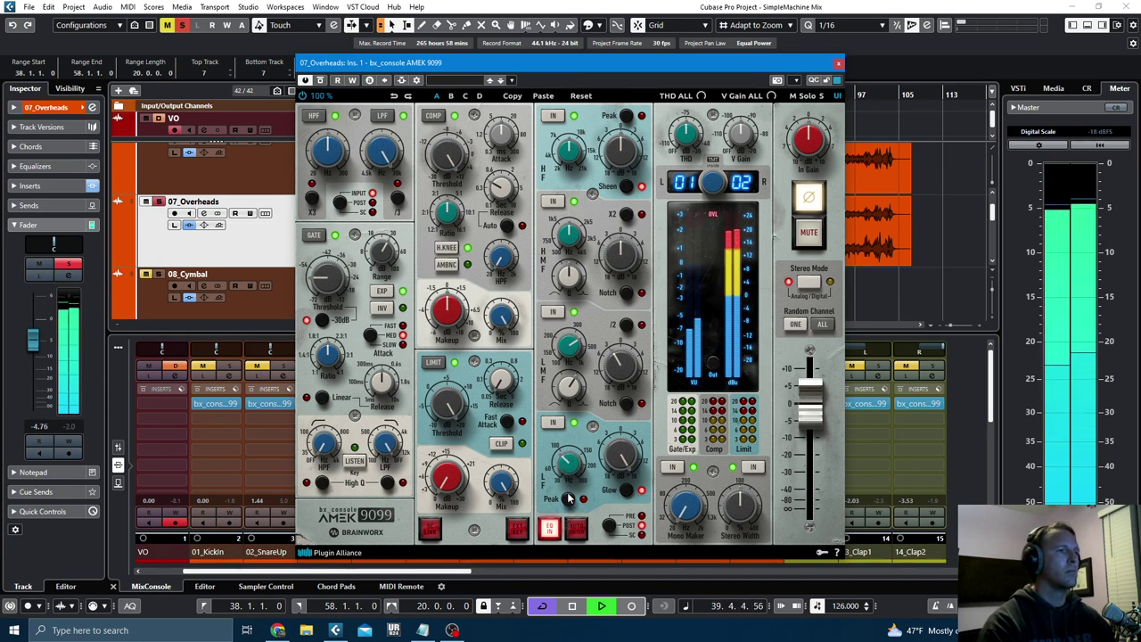
# - Raise the overheads' high-pass filter frequency and settle the LF band on a moderate boost
pyautogui.moveTo(326, 148); pyautogui.dragTo(326, 142)
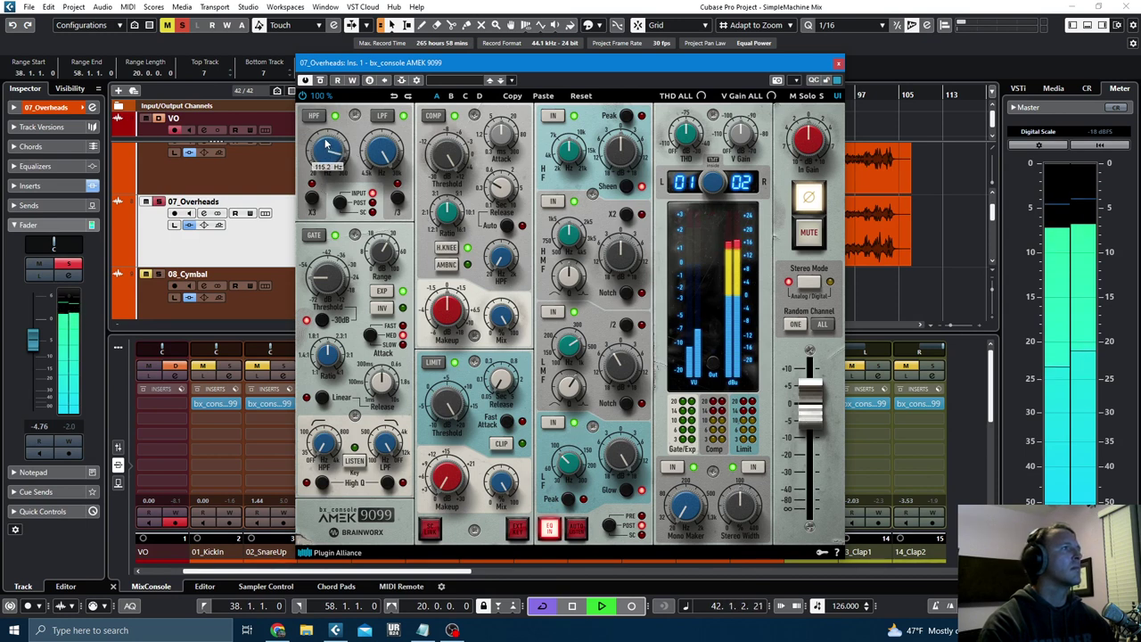
pyautogui.moveTo(327, 134); pyautogui.dragTo(331, 150)
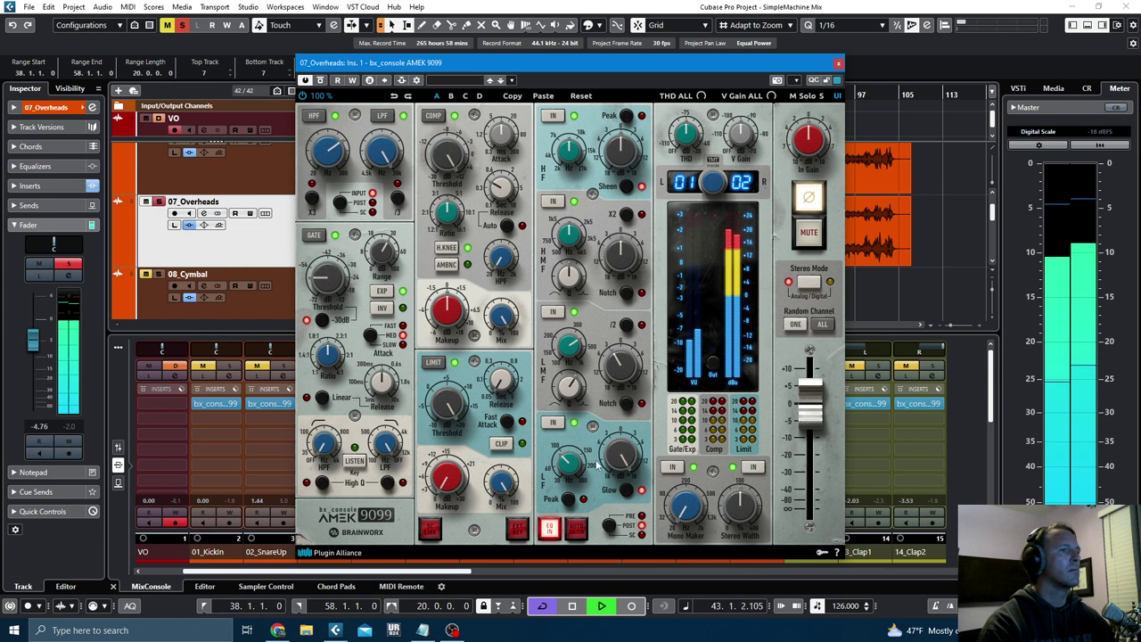
pyautogui.moveTo(571, 464)
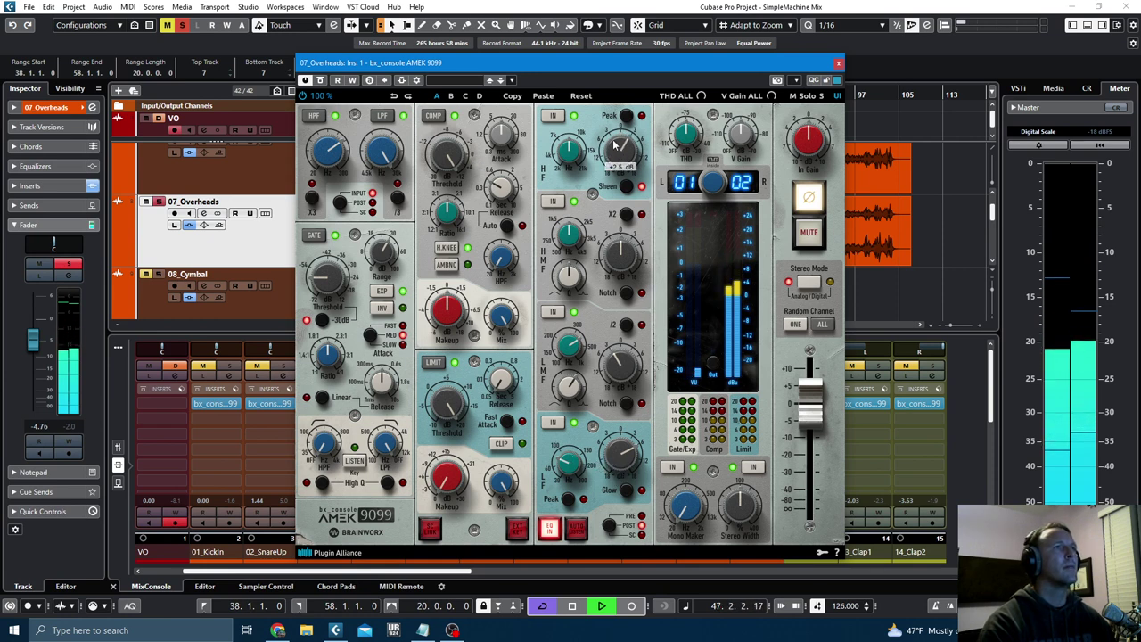
# - Boost the overheads' HF band about 5.6 dB, sweep the HMF band down to a slight cut, and compare with the effect bypassed
pyautogui.moveTo(624, 156)
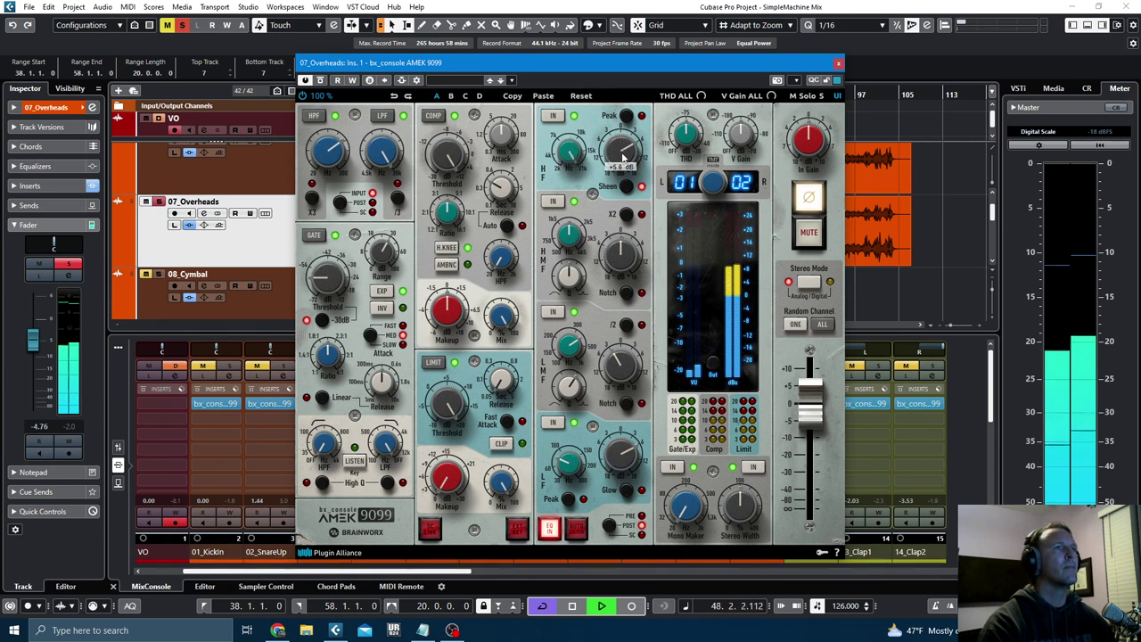
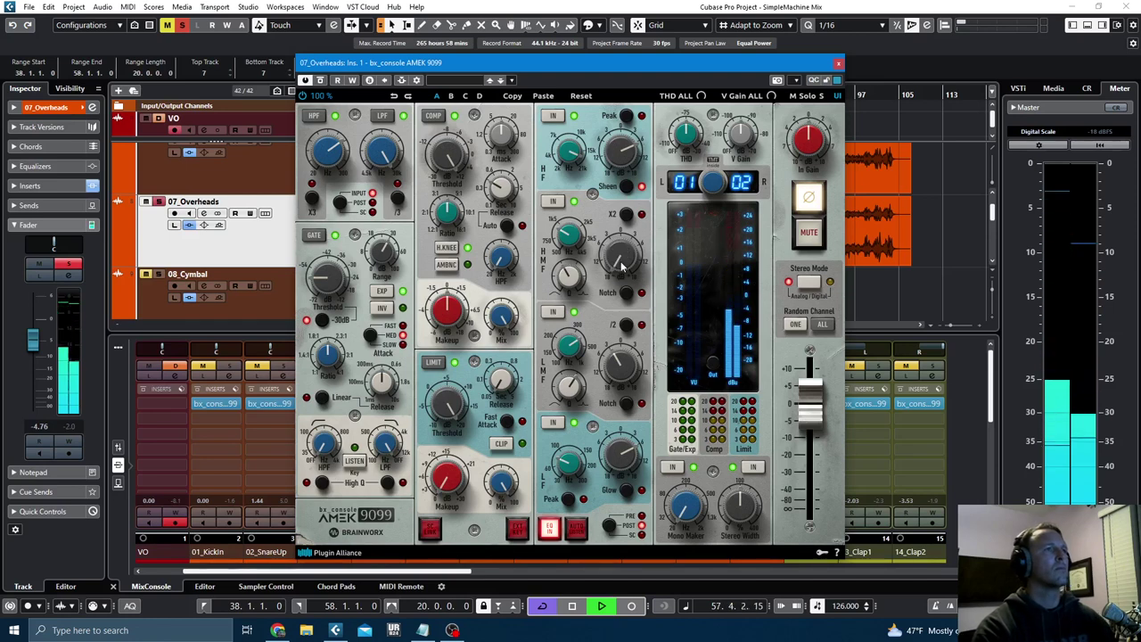
pyautogui.moveTo(619, 264); pyautogui.dragTo(613, 226)
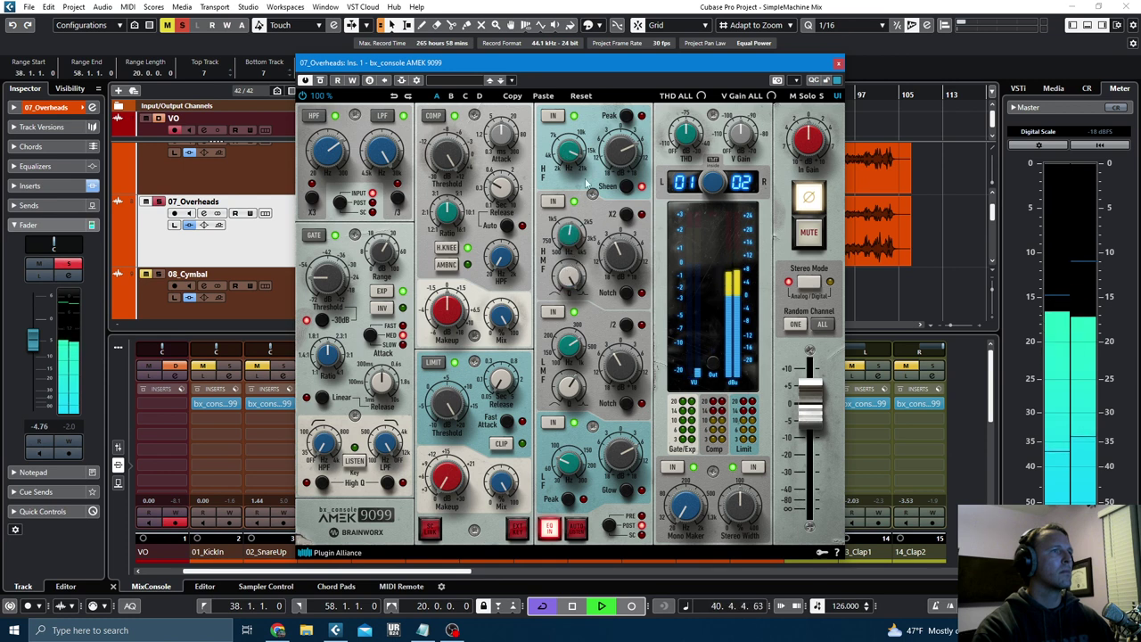
pyautogui.moveTo(616, 252); pyautogui.dragTo(619, 145)
pyautogui.moveTo(567, 230); pyautogui.dragTo(565, 252)
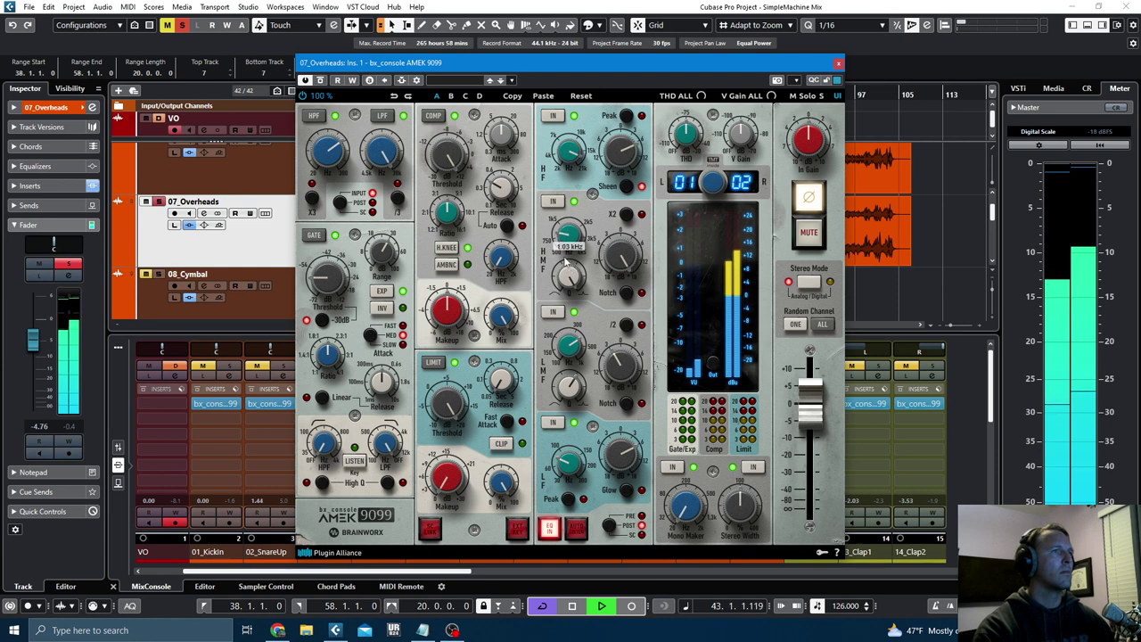
pyautogui.moveTo(619, 252); pyautogui.dragTo(614, 304)
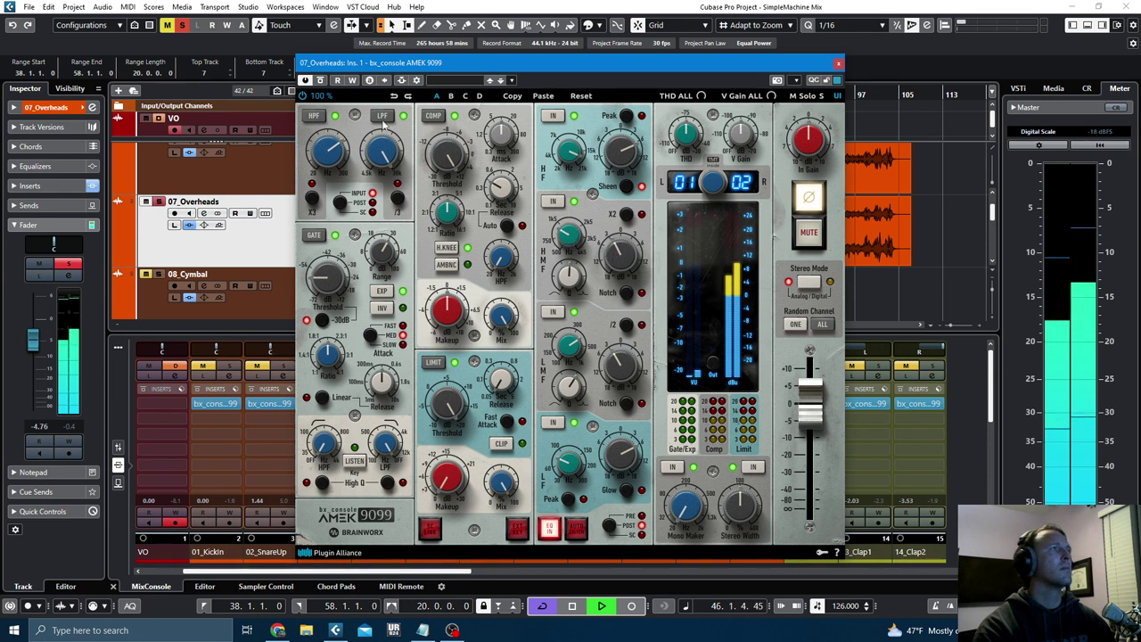
pyautogui.click(321, 81)
pyautogui.click(321, 80)
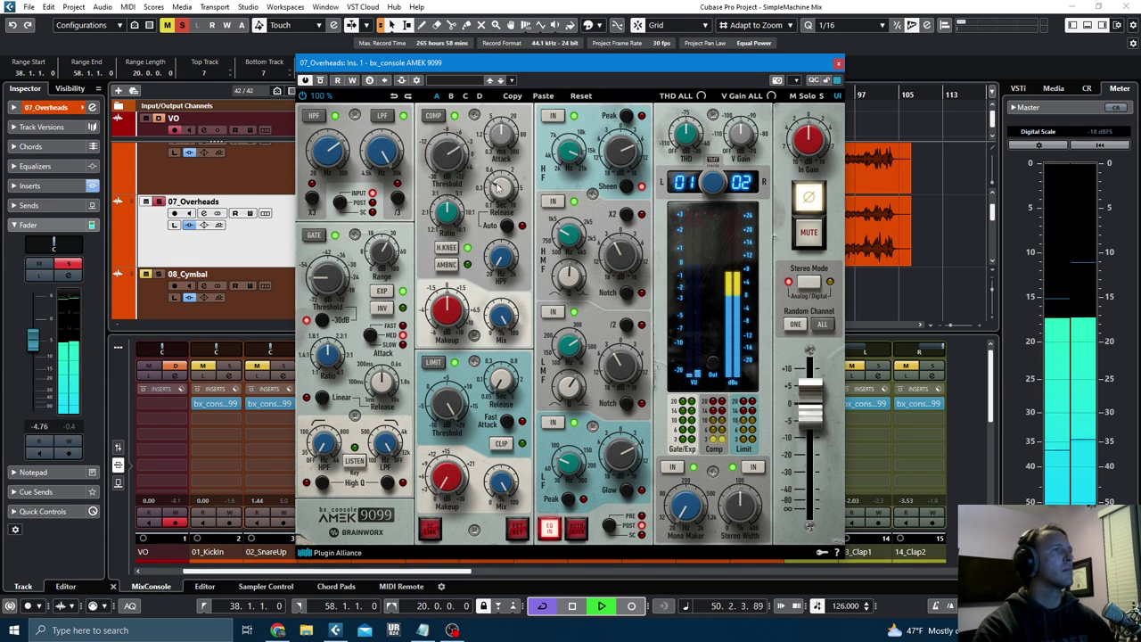
# - Adjust the overheads' compressor attack, lower its threshold and ratio, compare with the effect bypassed, and raise the makeup gain slightly
pyautogui.moveTo(496, 187); pyautogui.dragTo(496, 181)
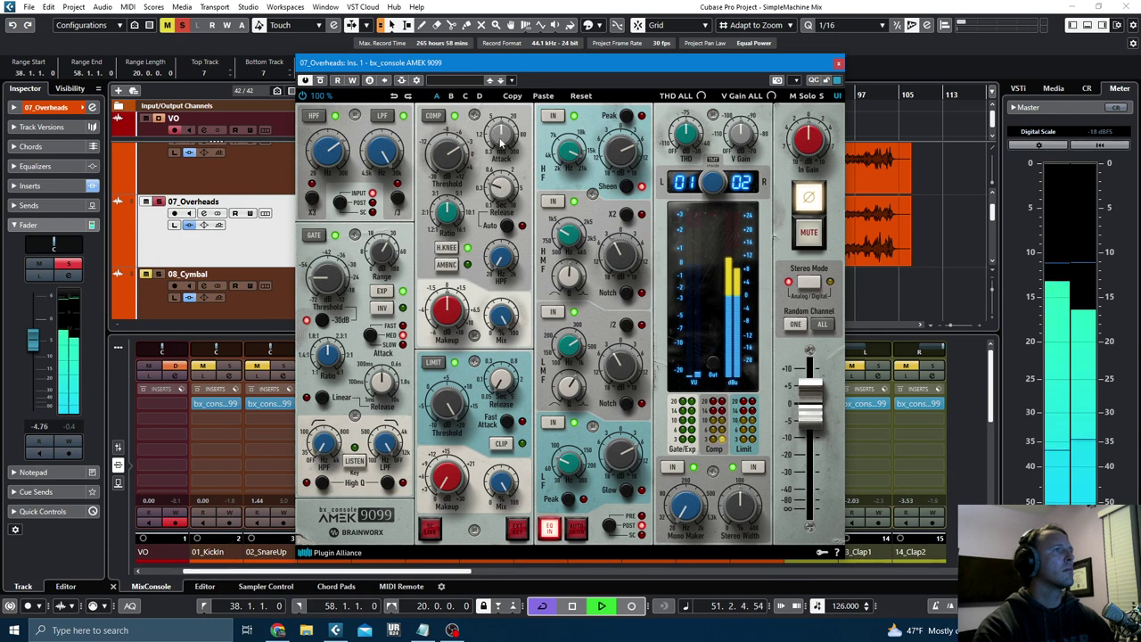
pyautogui.moveTo(495, 134); pyautogui.dragTo(497, 143)
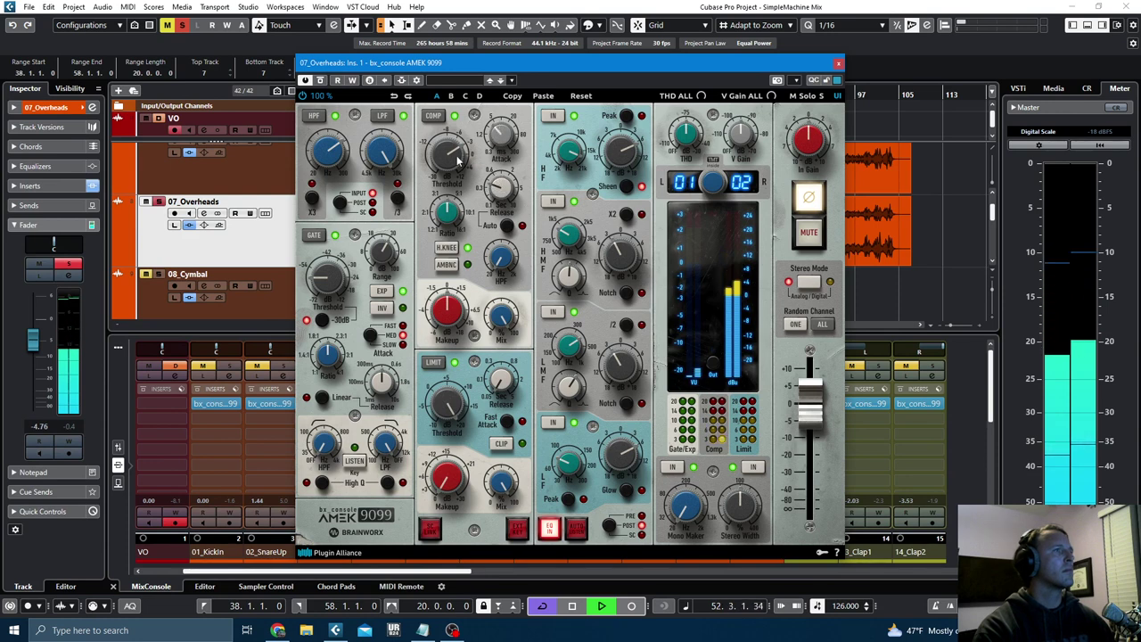
pyautogui.moveTo(454, 161)
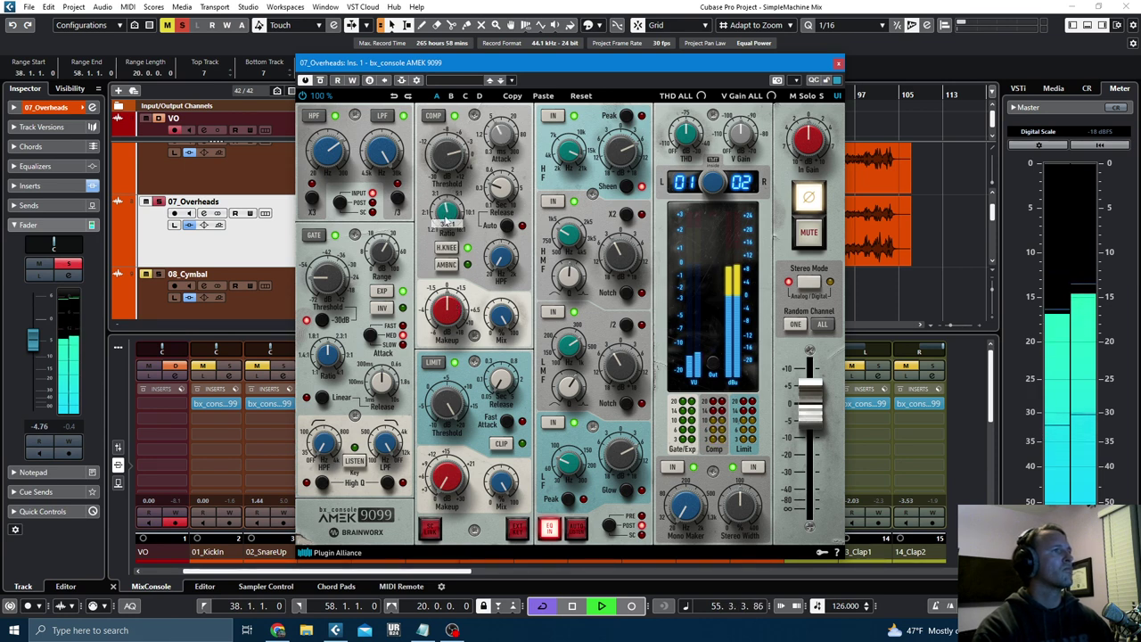
pyautogui.click(320, 80)
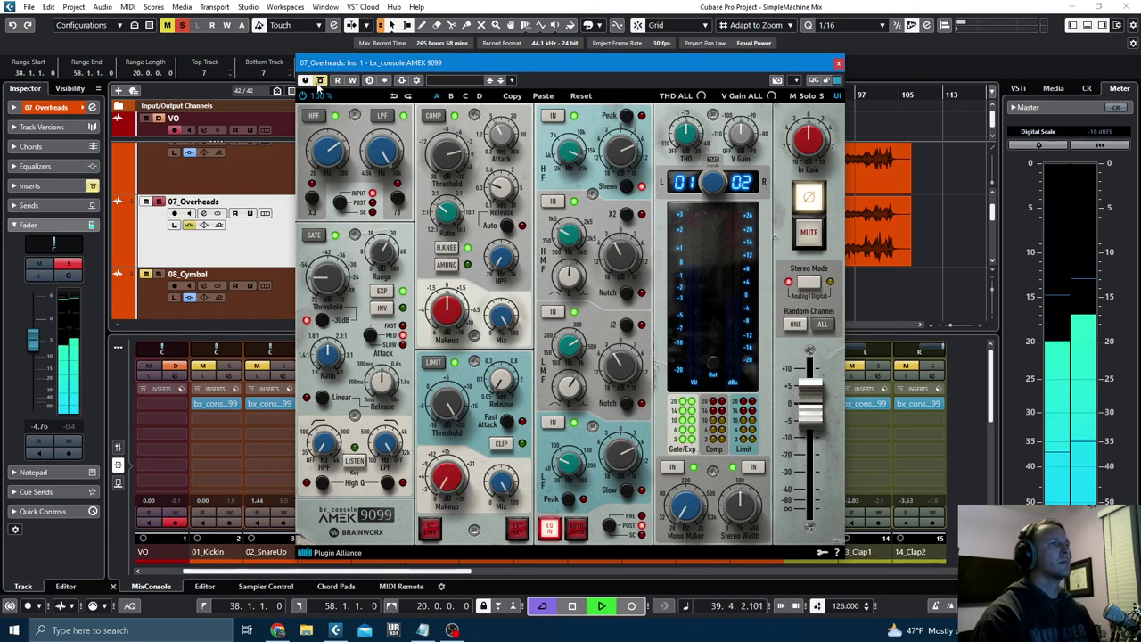
pyautogui.click(320, 80)
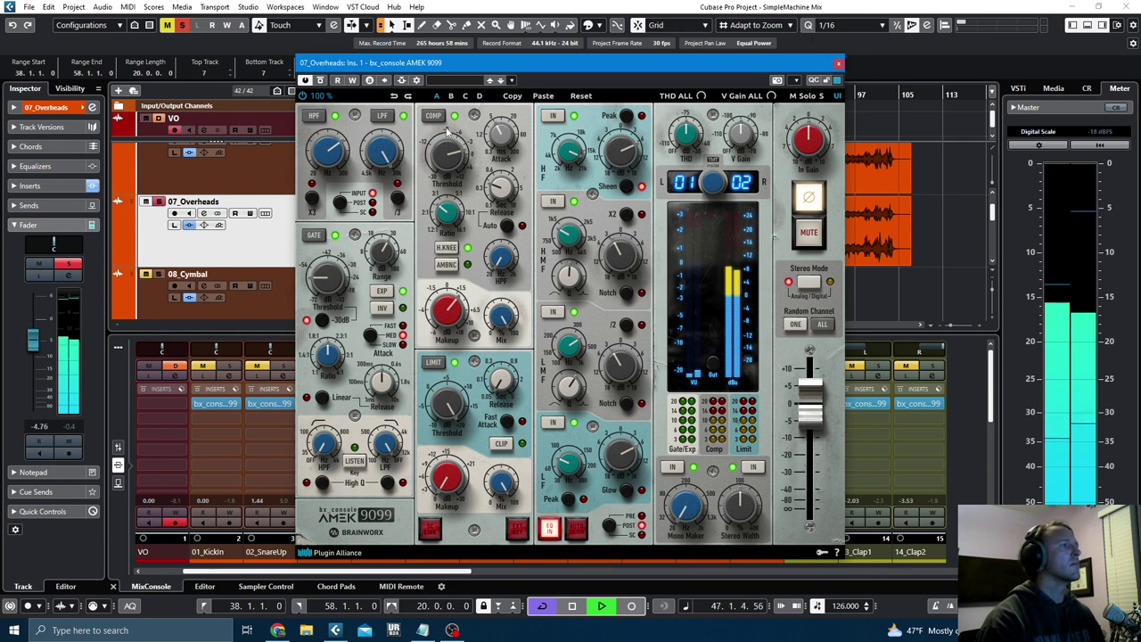
# - Clear the solo, close the overheads' channel strip, and raise the 07_Overheads fader to -2.90 dB
pyautogui.click(182, 24)
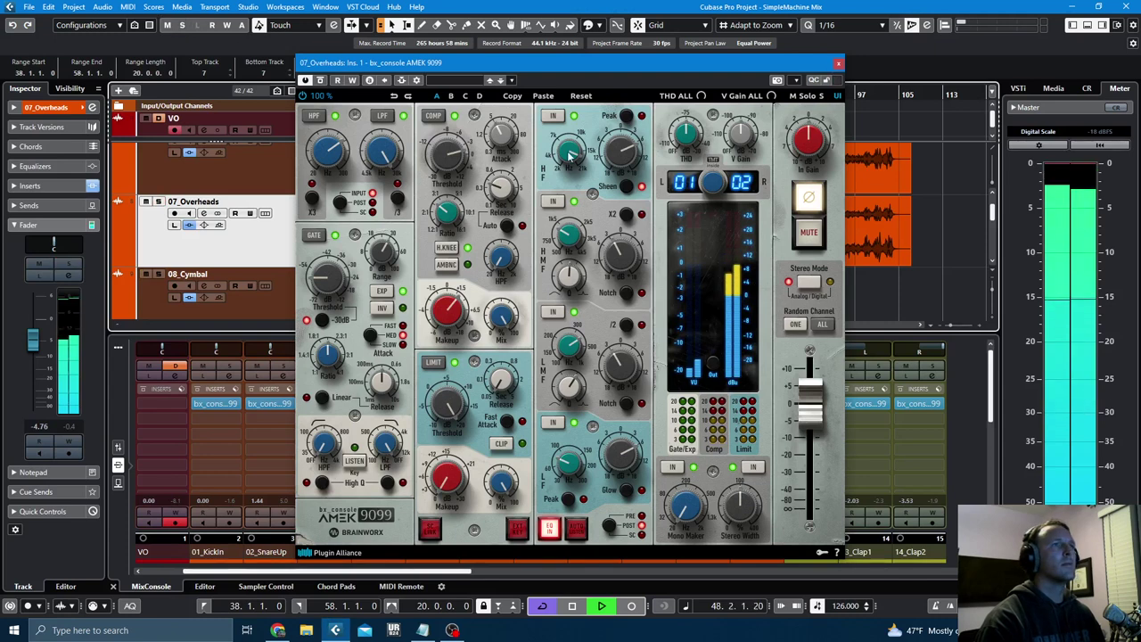
pyautogui.click(838, 63)
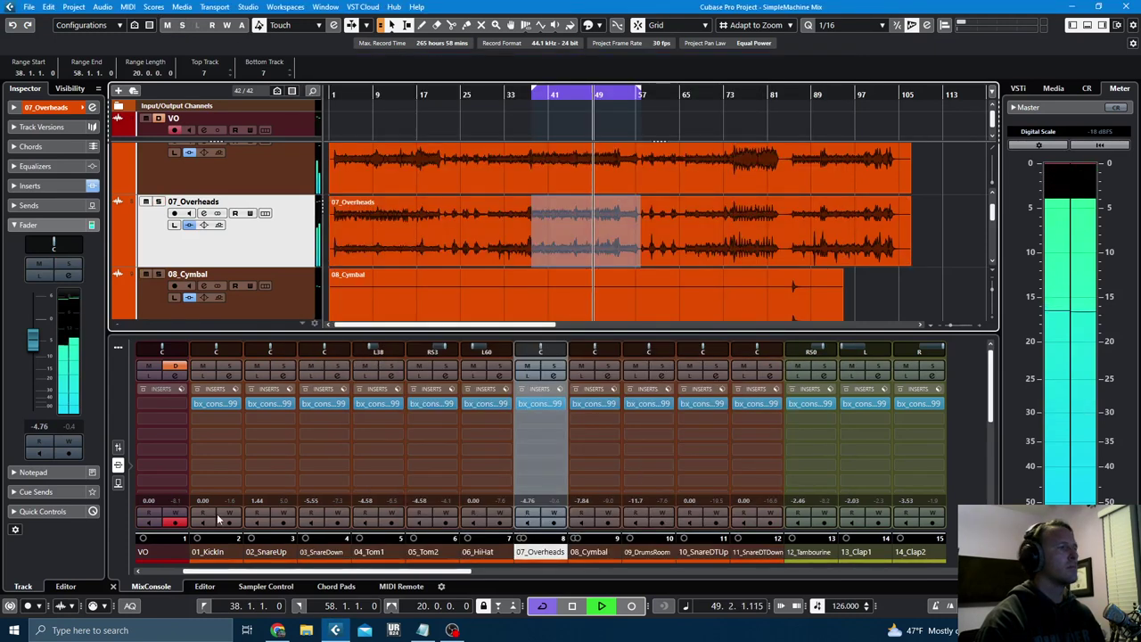
pyautogui.moveTo(34, 341)
pyautogui.mouseDown()
pyautogui.moveTo(33, 330)
pyautogui.moveTo(47, 337)
pyautogui.mouseUp()
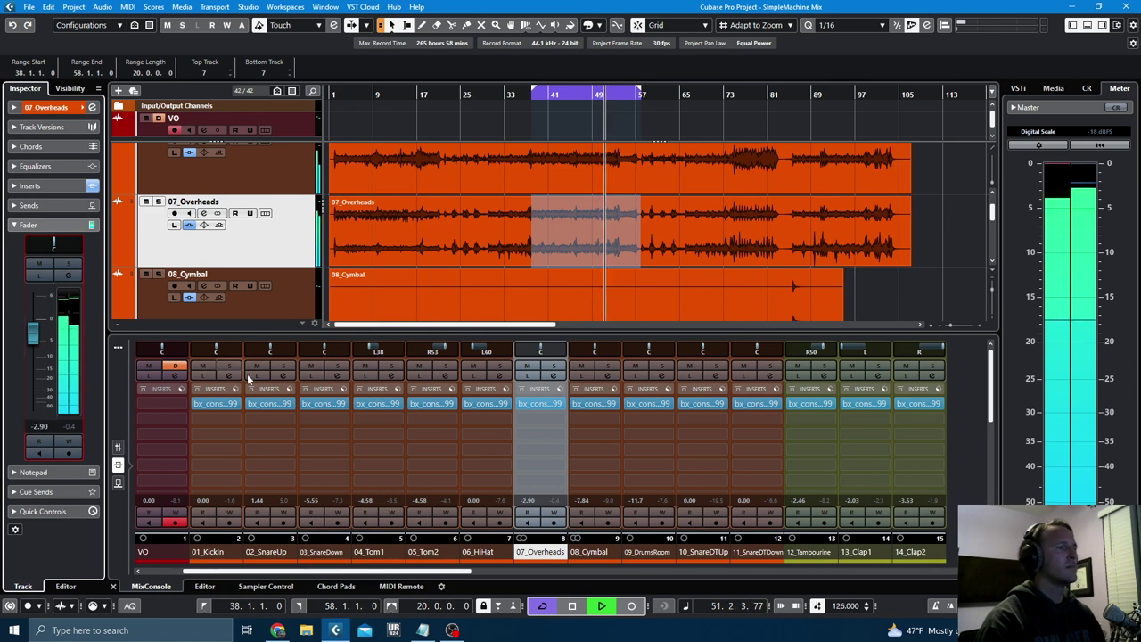
# - Open the channel strip on 09_DrumsRoom, solo the track, and restart the loop playback
pyautogui.click(645, 437)
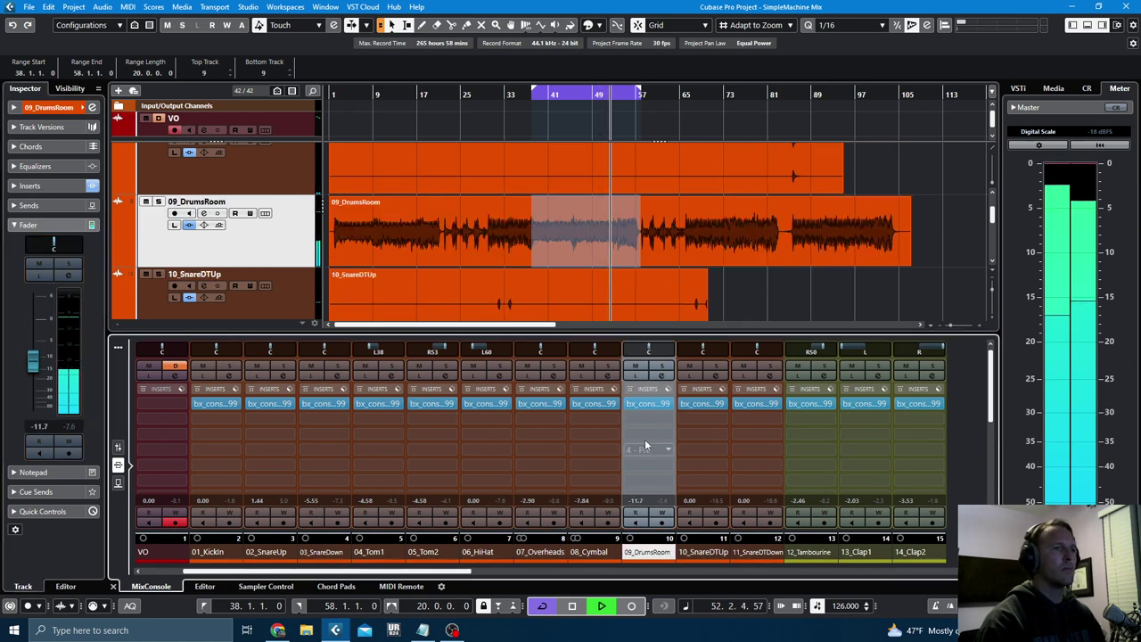
pyautogui.press('space')
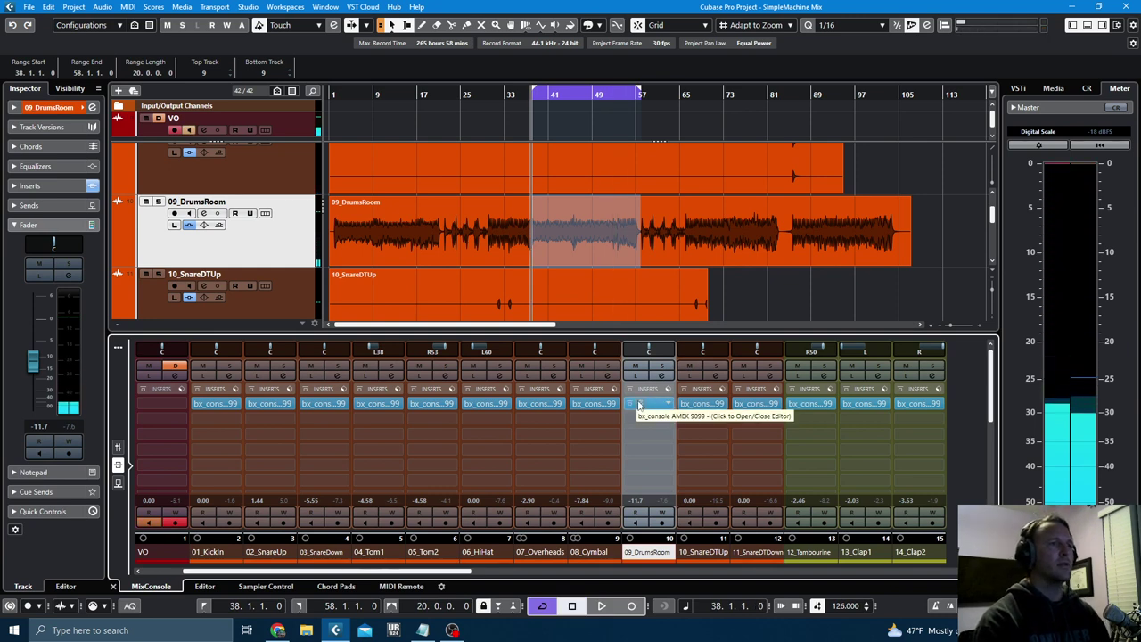
pyautogui.click(650, 406)
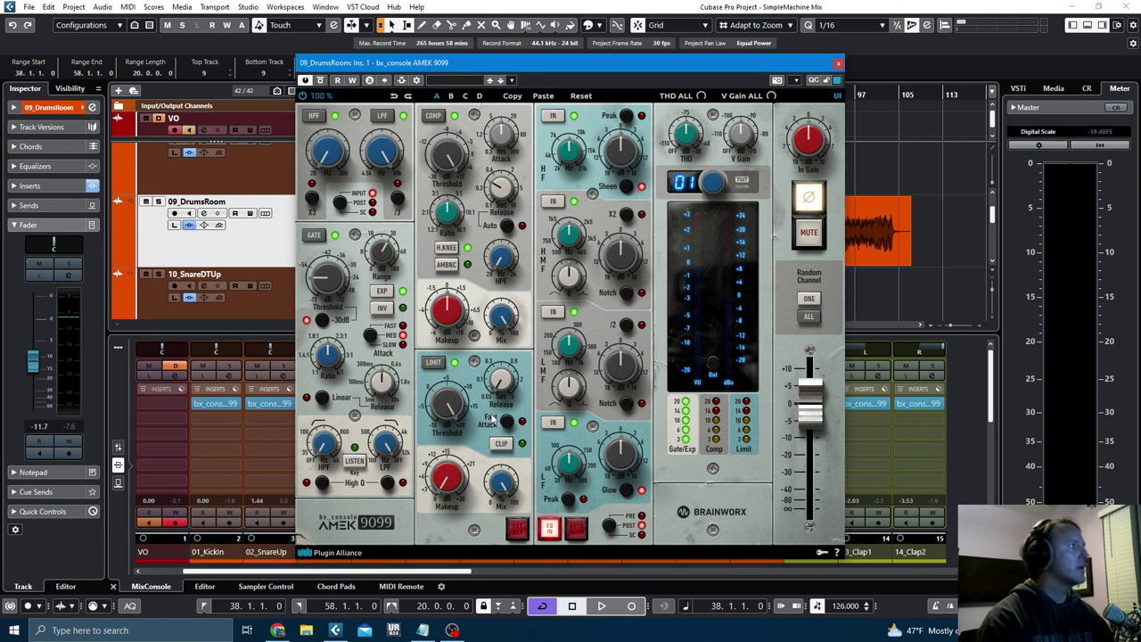
pyautogui.press('s')
pyautogui.press('space')
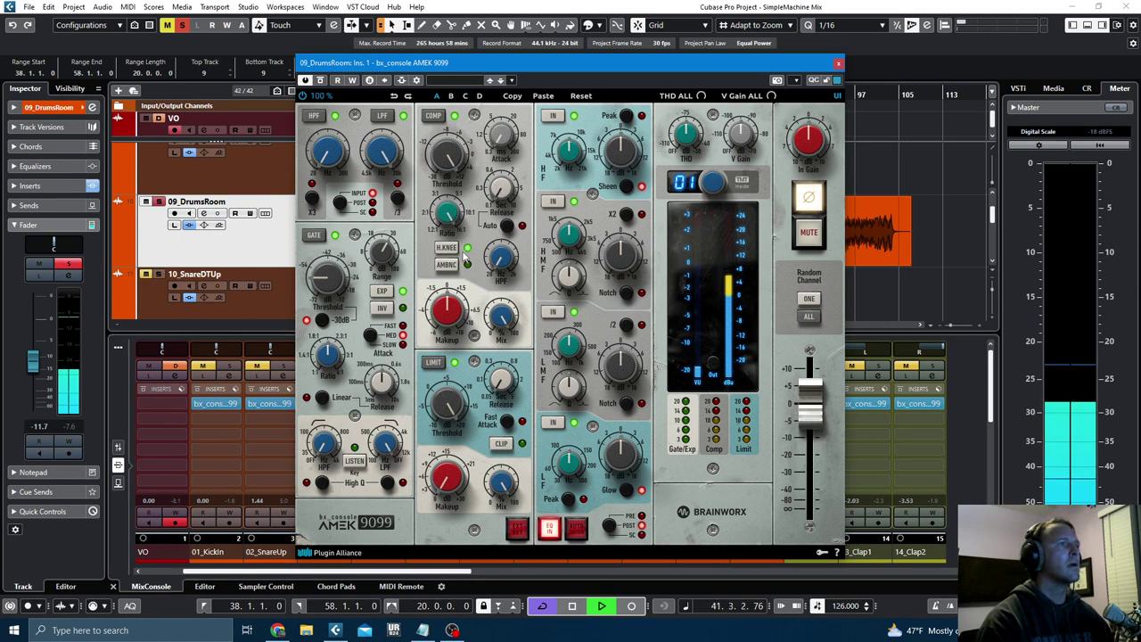
# - Compress the drum room heavily with a low threshold, 0.10 s release and high makeup gain, and reduce the compressor mix
pyautogui.moveTo(452, 153); pyautogui.dragTo(455, 186)
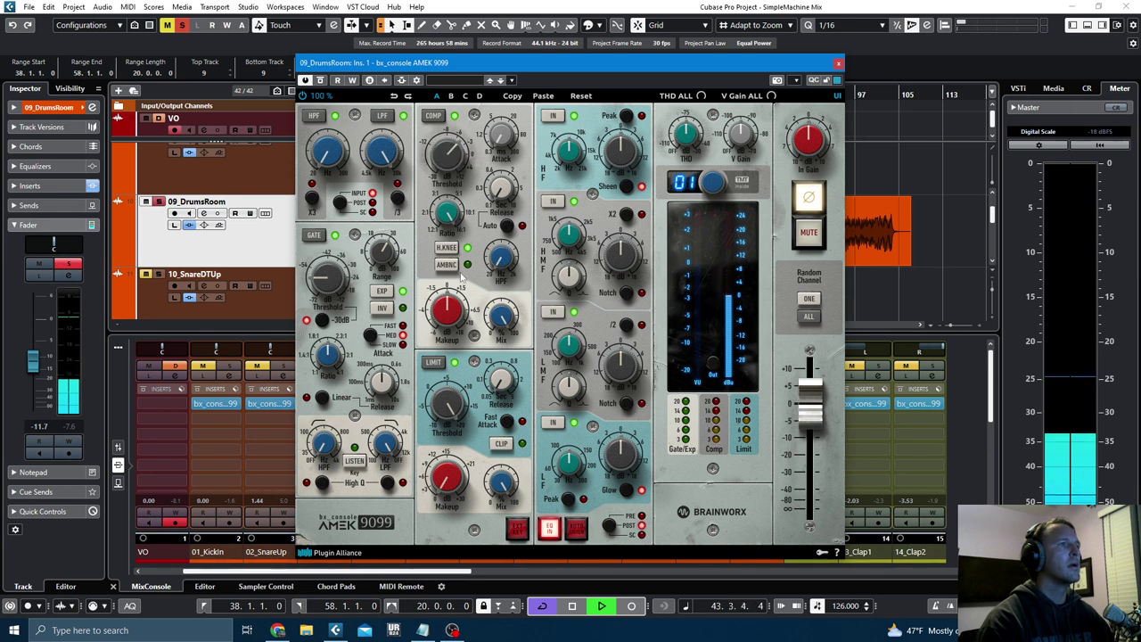
pyautogui.moveTo(447, 316); pyautogui.dragTo(450, 279)
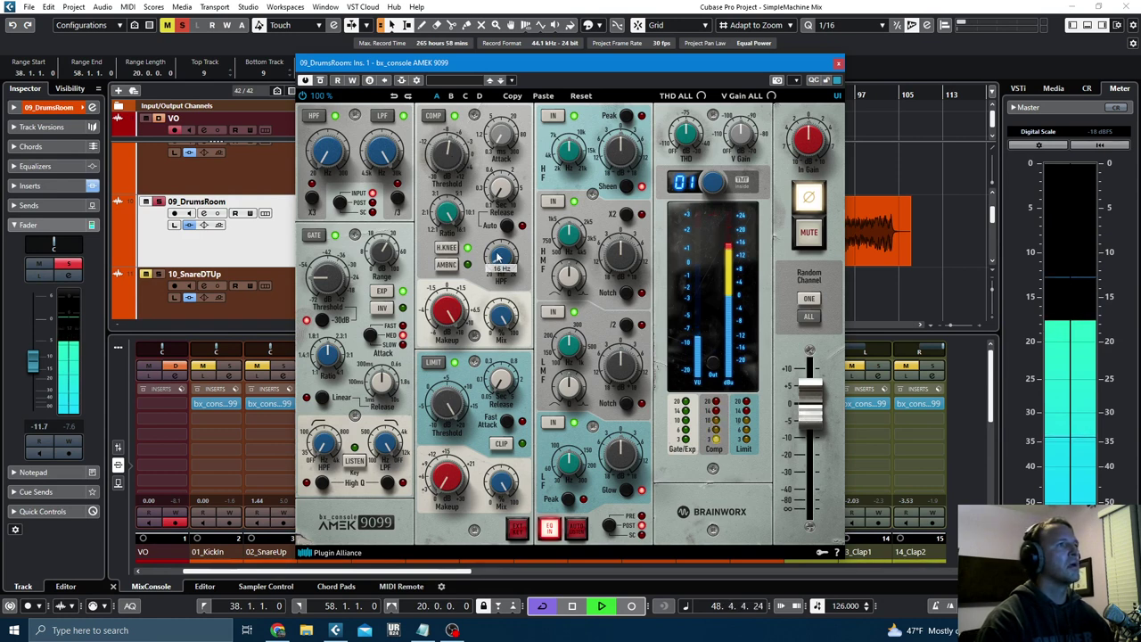
pyautogui.moveTo(502, 220); pyautogui.dragTo(502, 232)
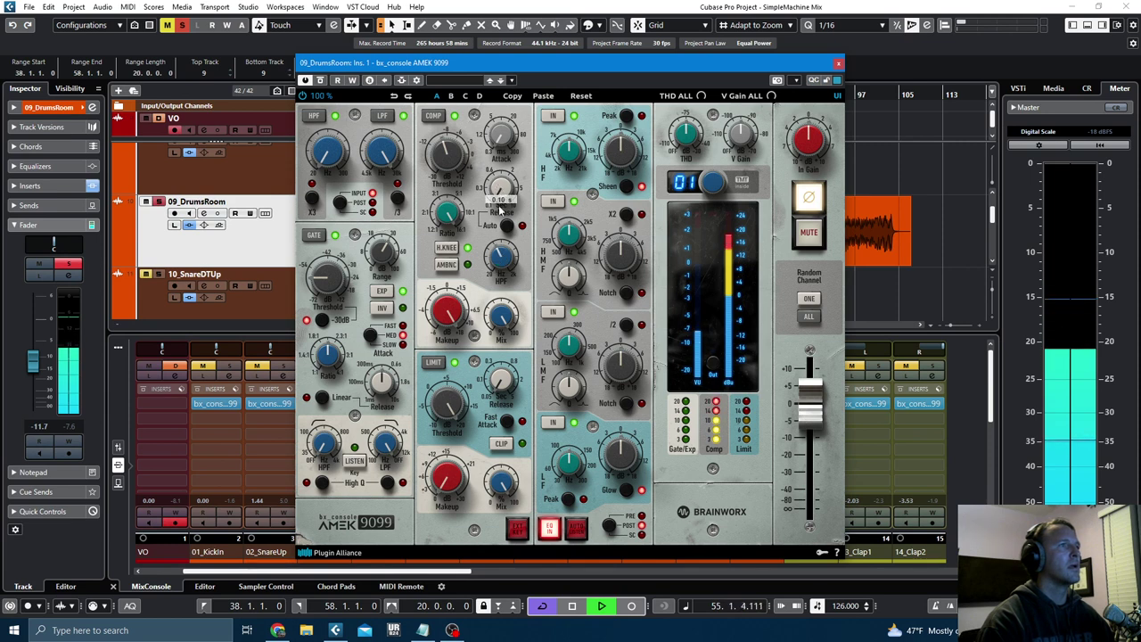
pyautogui.press('space')
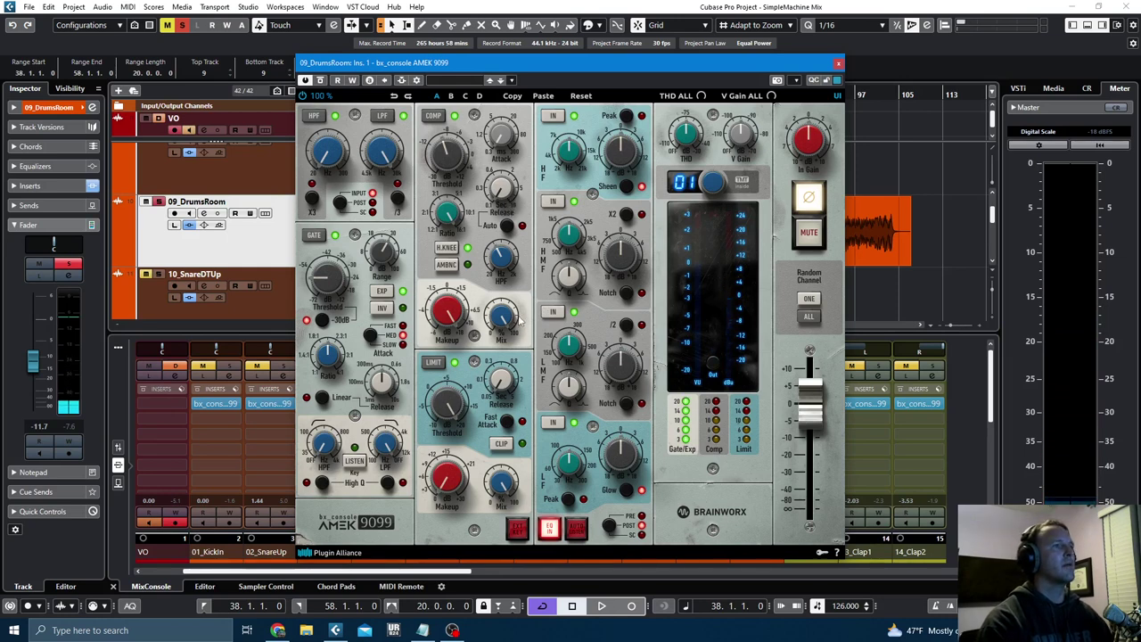
pyautogui.press('space')
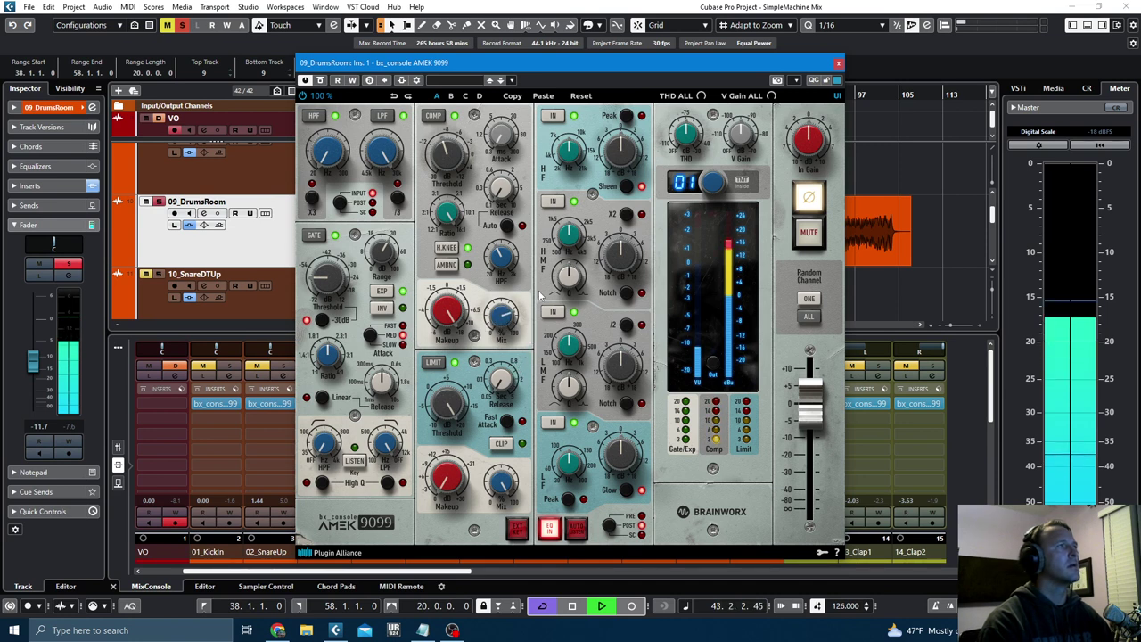
# - Set the drum room's high-pass filter to about 97 Hz, lower its low-pass filter, and boost its high-mid band at a lower frequency
pyautogui.press('space')
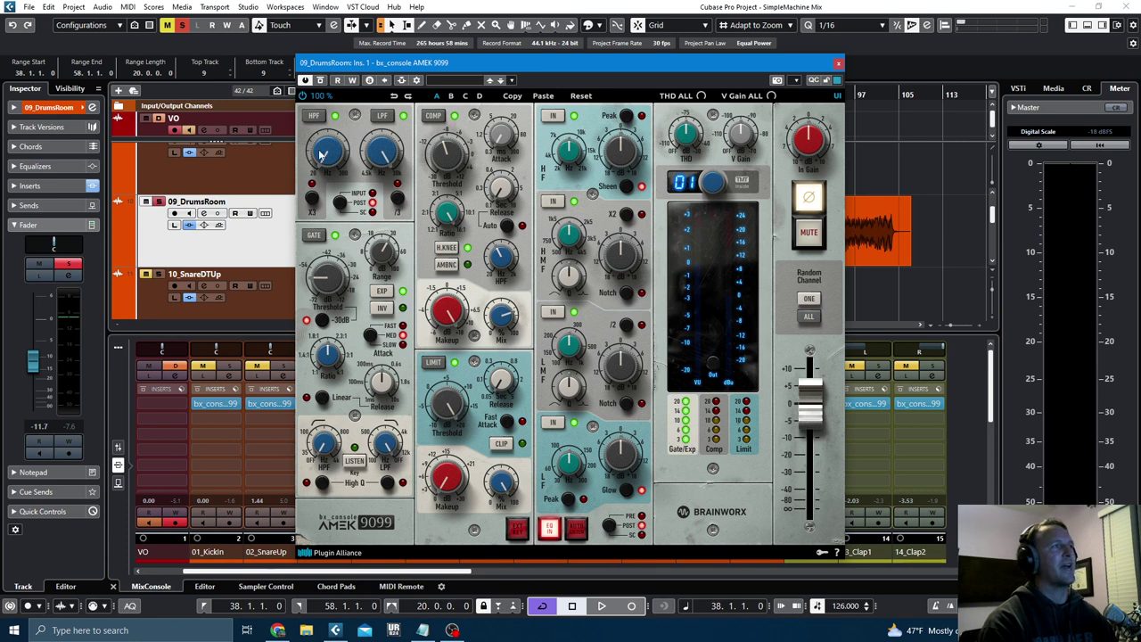
pyautogui.press('space')
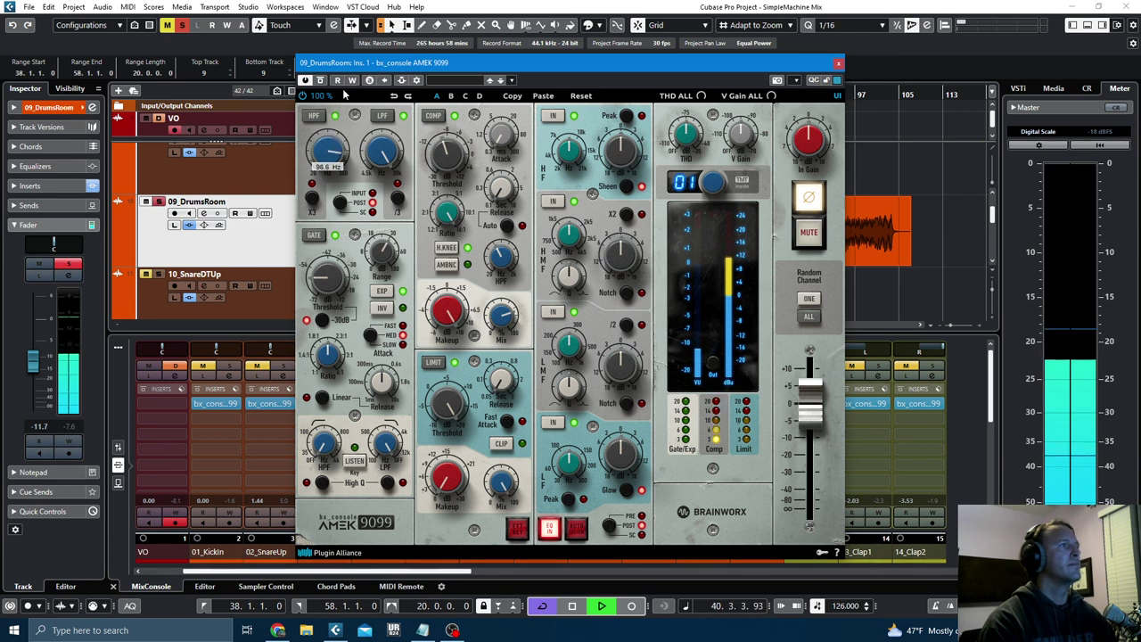
pyautogui.moveTo(388, 169); pyautogui.dragTo(387, 203)
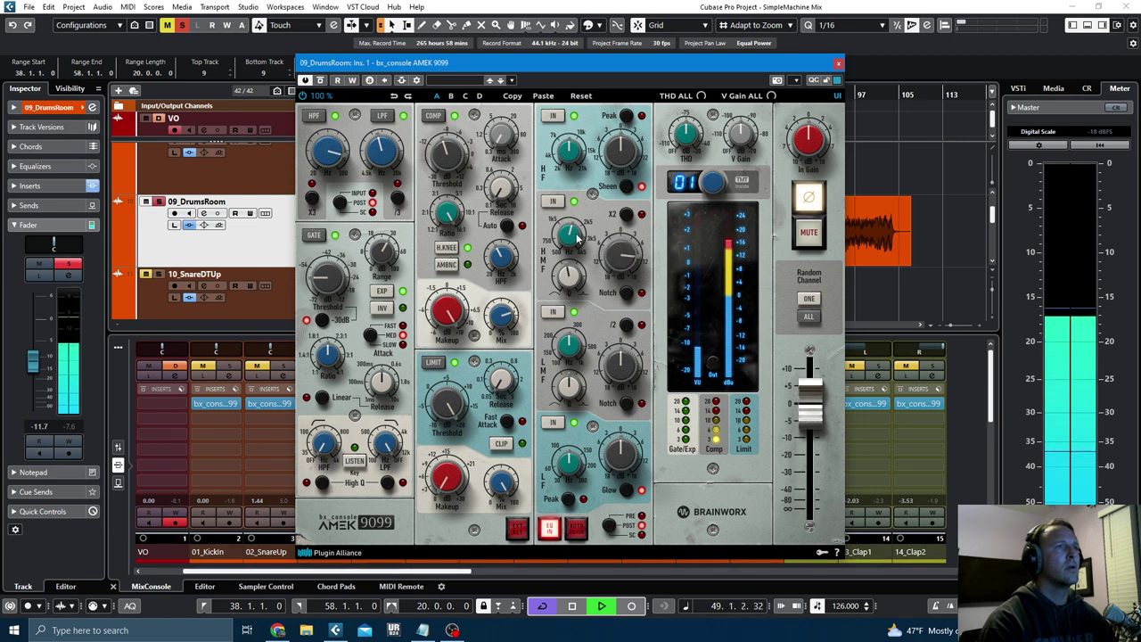
pyautogui.moveTo(577, 235); pyautogui.dragTo(570, 244)
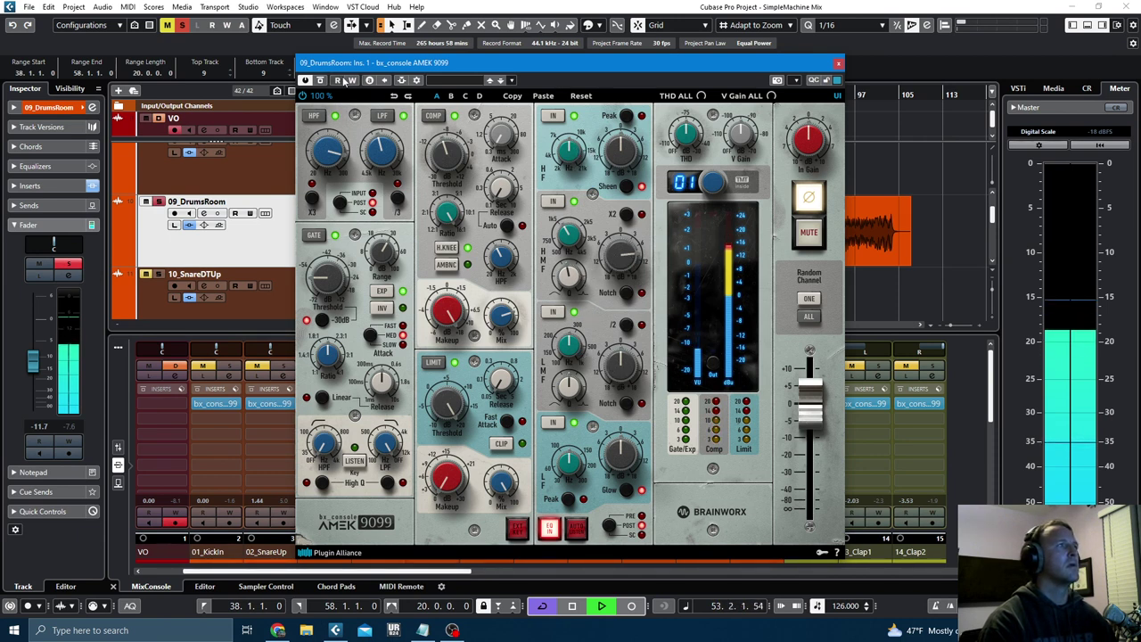
# - Stop playback, clear the solo, and close the drum room's channel strip
pyautogui.press('space')
pyautogui.click(183, 26)
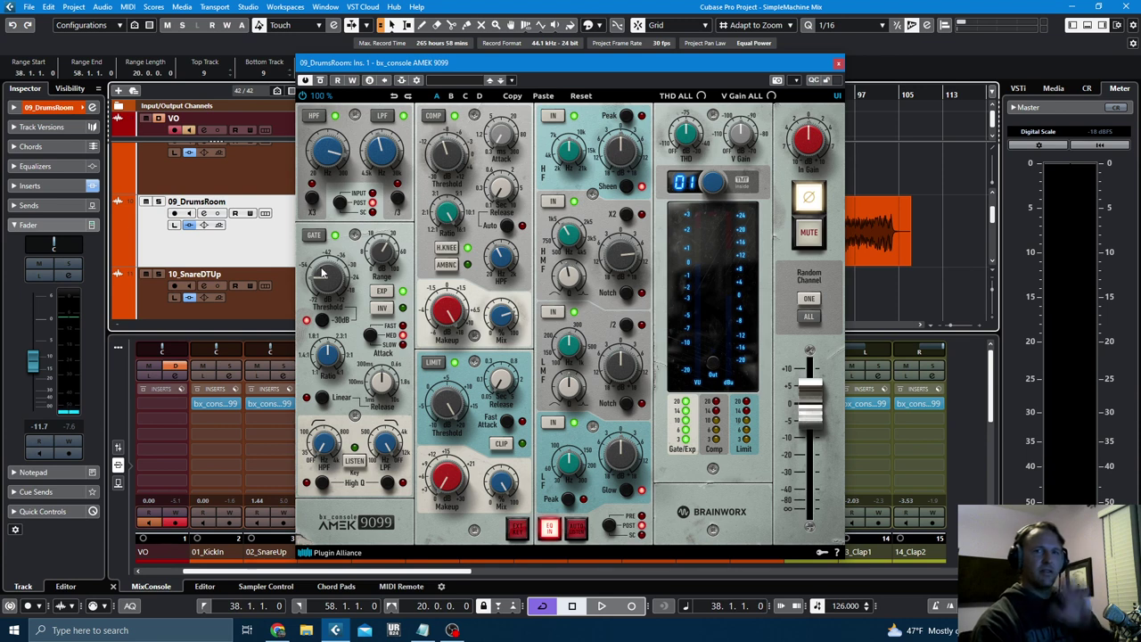
pyautogui.click(838, 66)
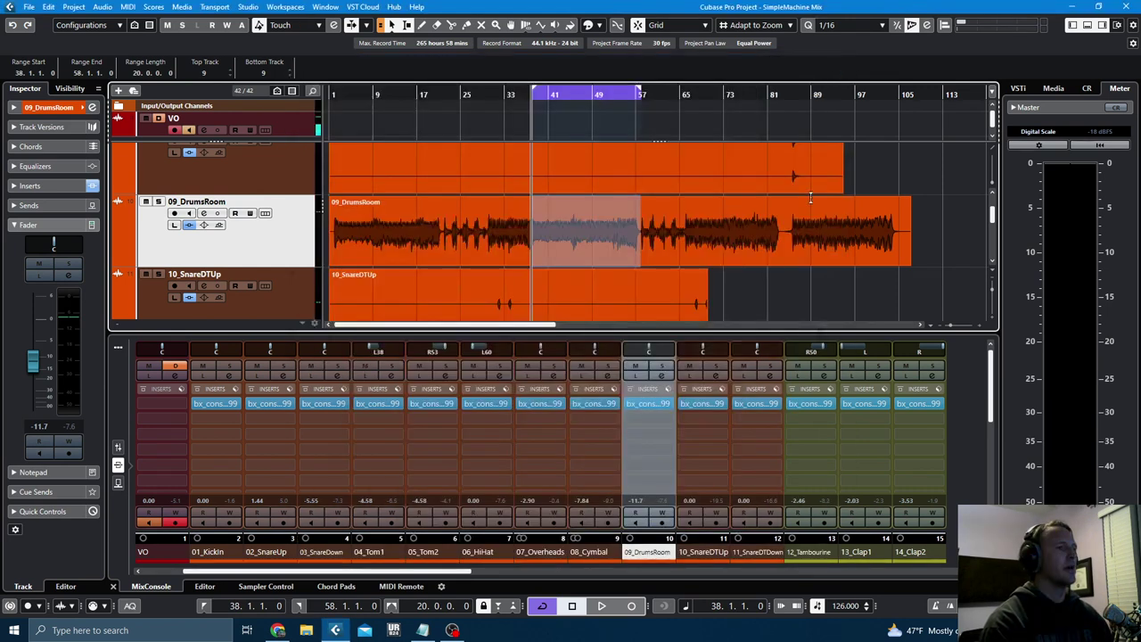
# - Solo all drum tracks from 01_KickIn through 11_SnareDTDown and restart the loop playback
pyautogui.click(749, 551)
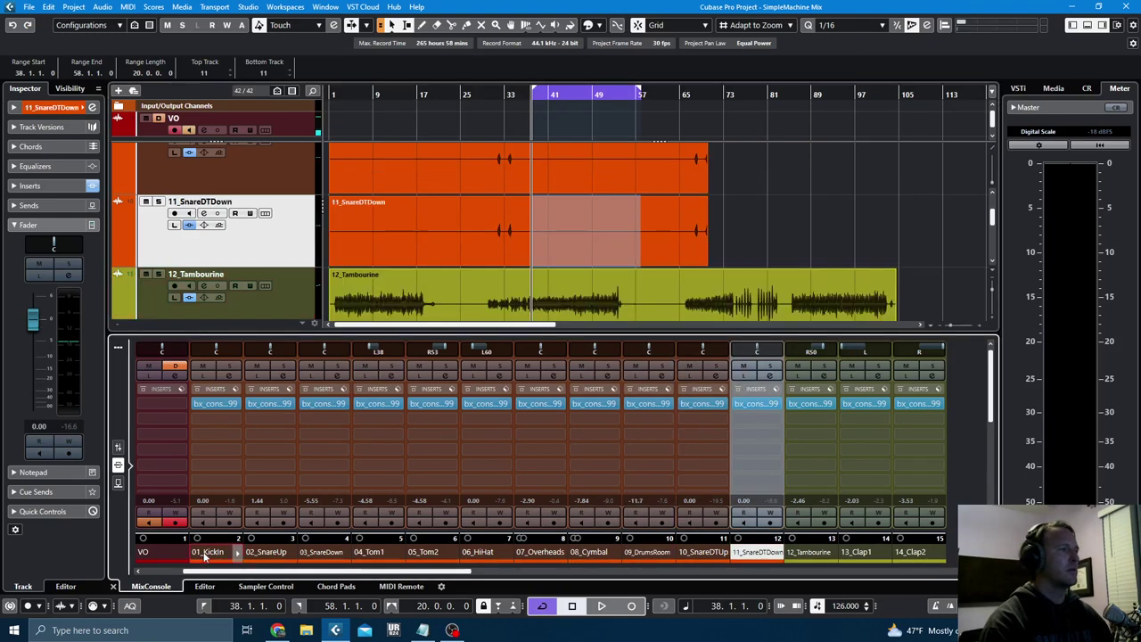
pyautogui.click(207, 552)
pyautogui.press('s')
pyautogui.press('space')
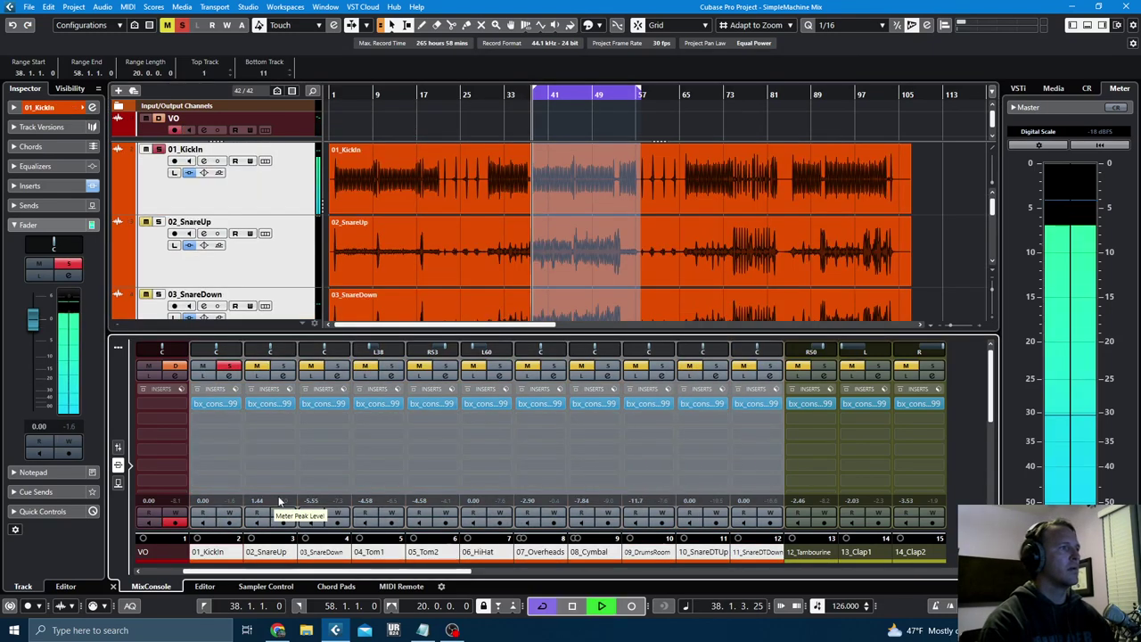
pyautogui.press('space')
pyautogui.click(230, 366)
pyautogui.press('s')
pyautogui.press('space')
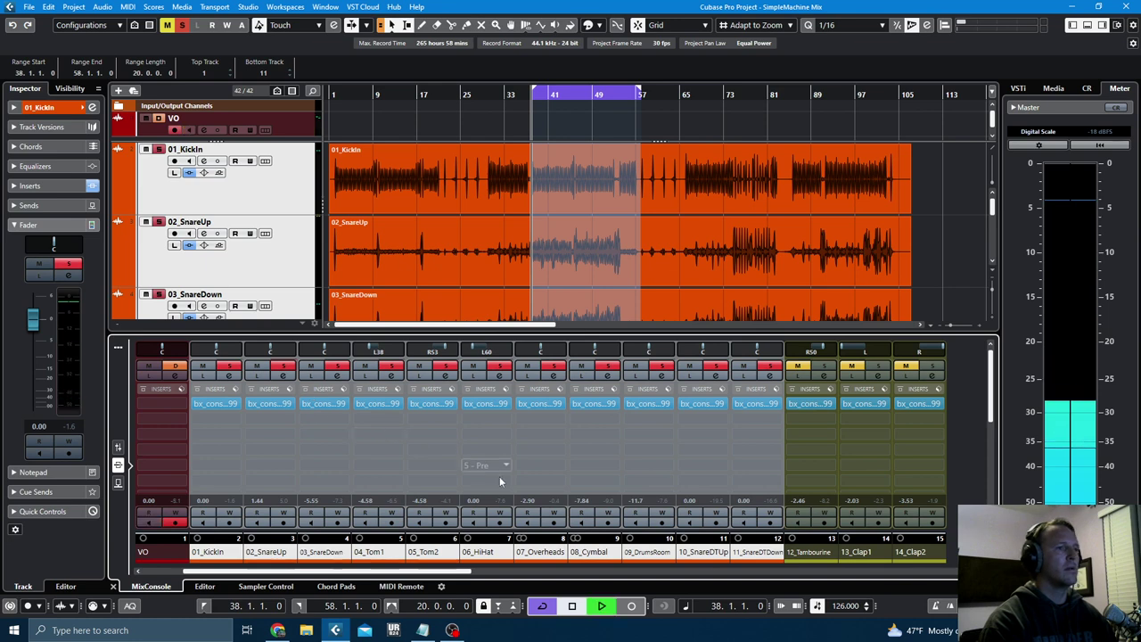
# - Compare the drums with 09_DrumsRoom muted, lower its fader to -15.8 dB, and stop playback with all solos cleared
pyautogui.click(665, 551)
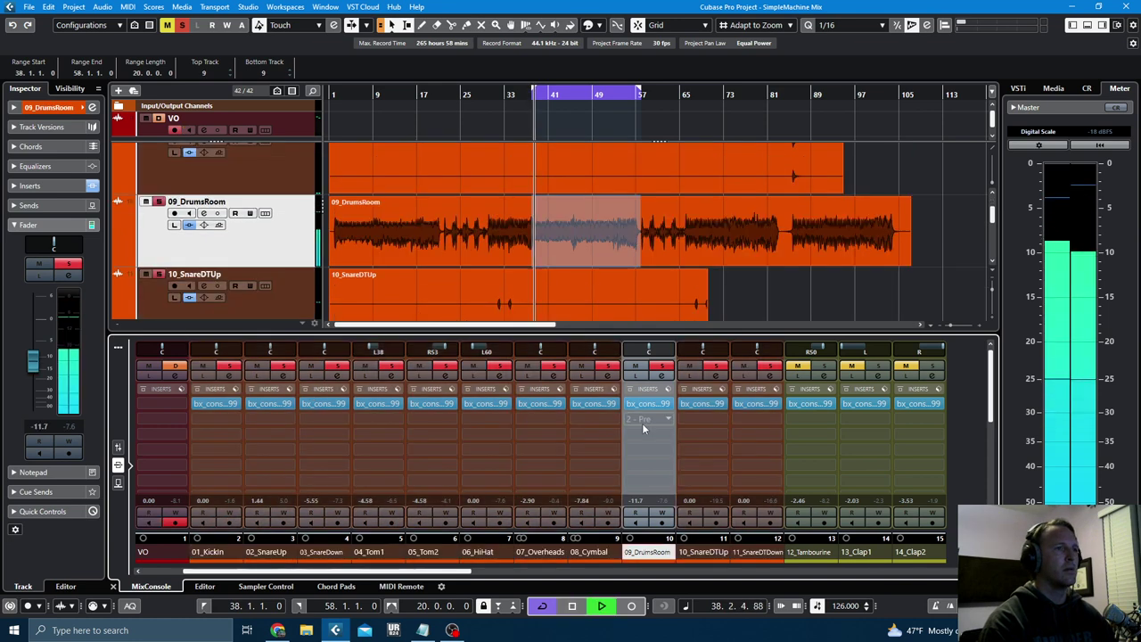
pyautogui.click(638, 367)
pyautogui.click(638, 367)
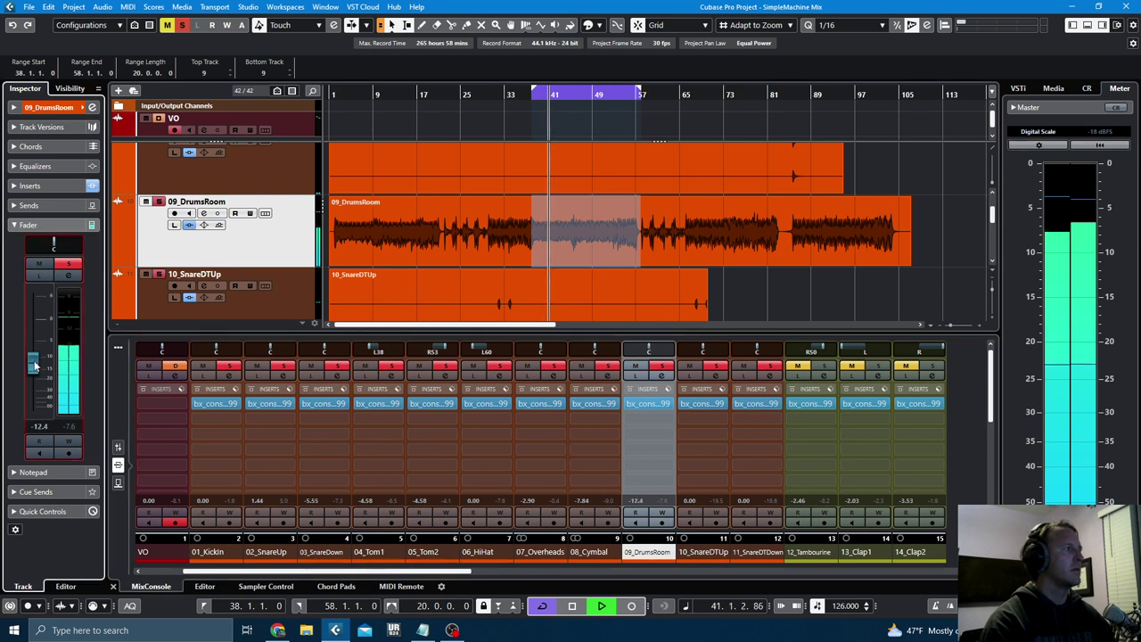
pyautogui.moveTo(33, 360)
pyautogui.mouseDown()
pyautogui.moveTo(35, 395)
pyautogui.moveTo(34, 370)
pyautogui.mouseUp()
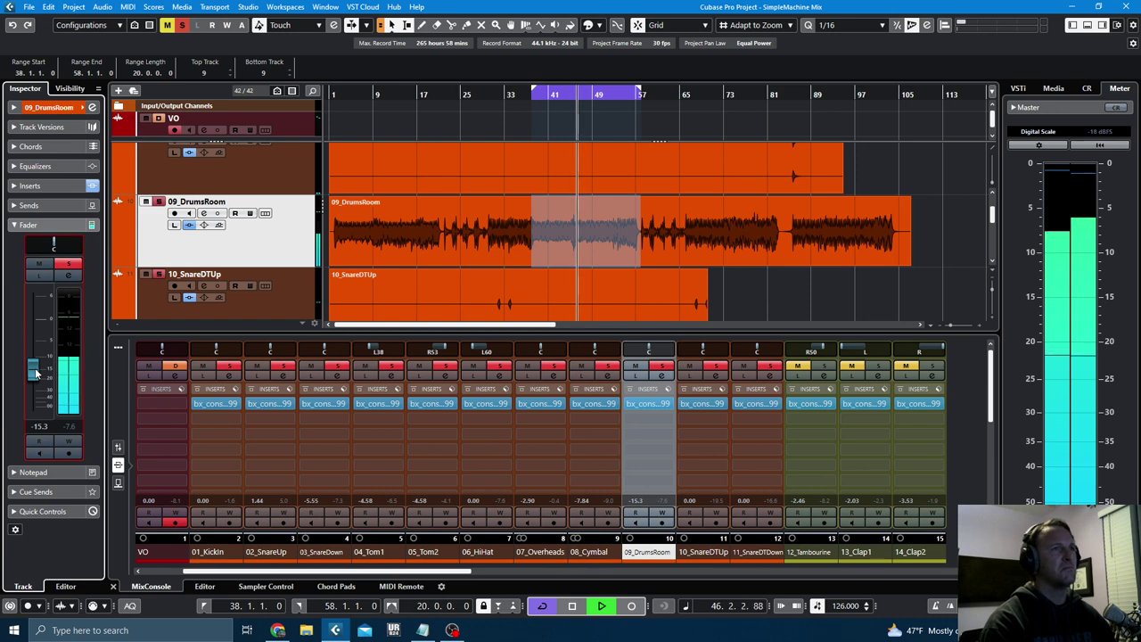
pyautogui.moveTo(32, 372); pyautogui.dragTo(34, 376)
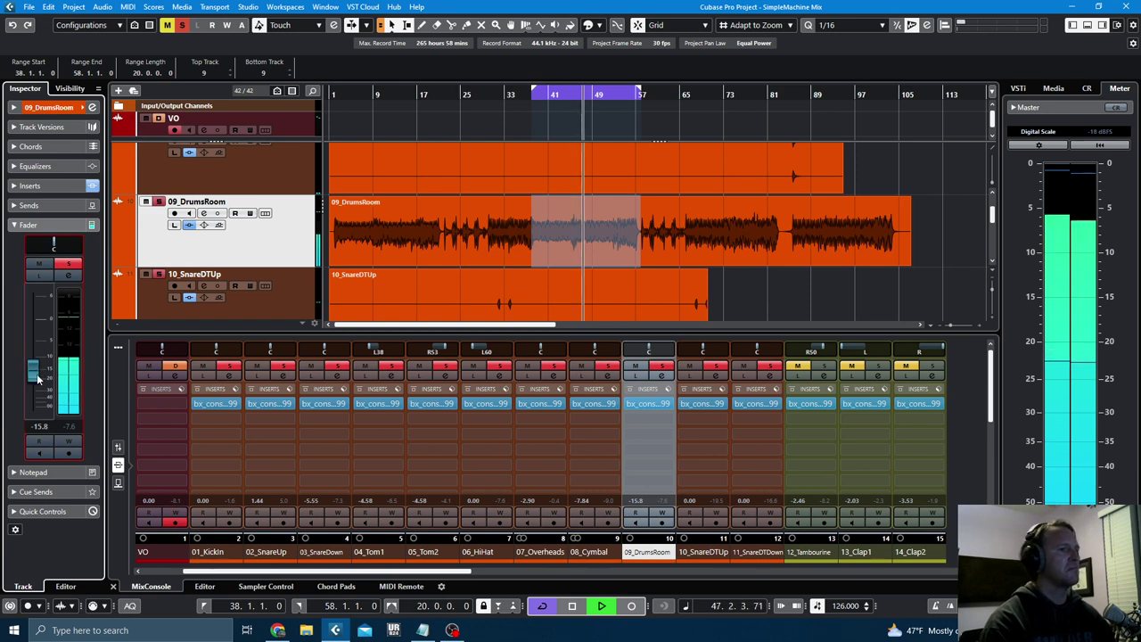
pyautogui.press('space')
pyautogui.click(181, 24)
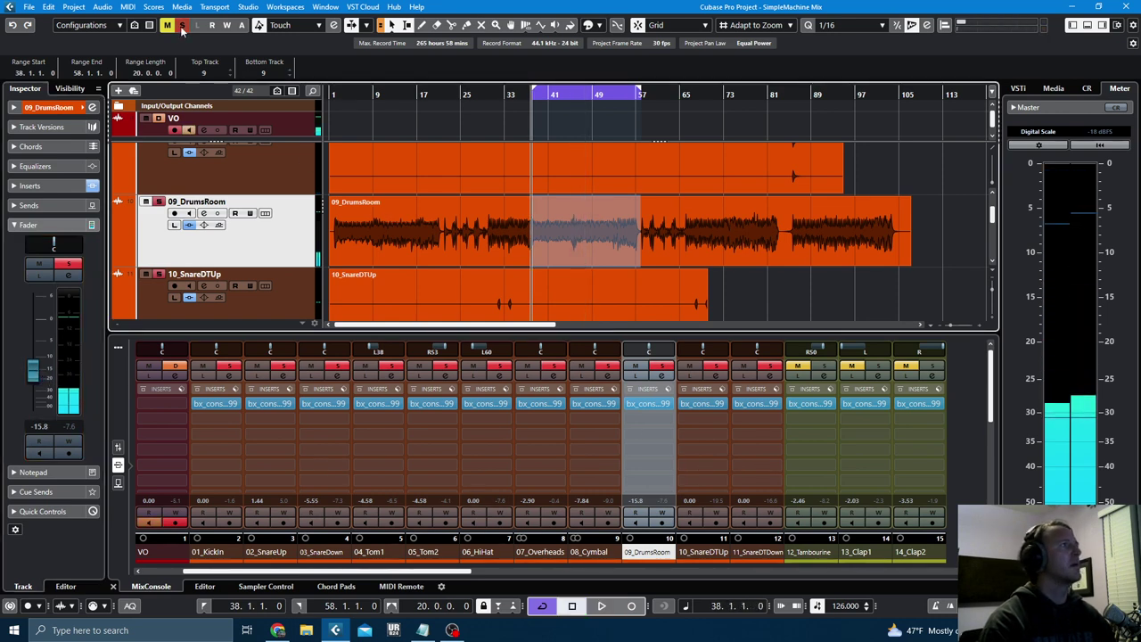
# - Select the 18_Bass track, loop playback from bar 65 to bar 83, and open the bass channel strip
pyautogui.scroll(-3, 854, 191)
pyautogui.scroll(-3, 852, 211)
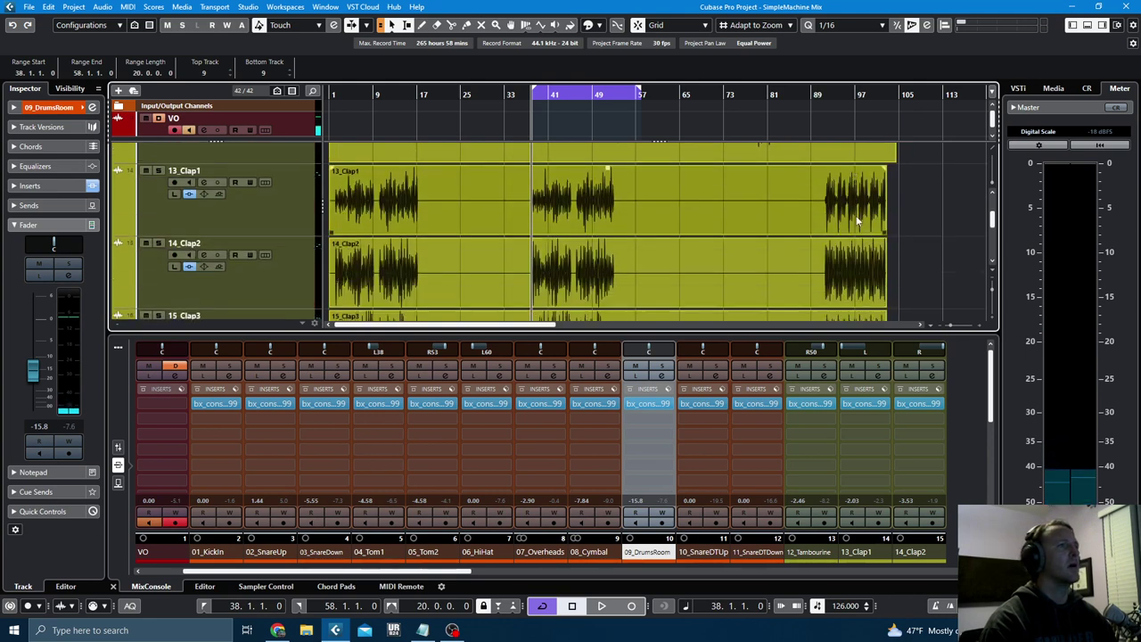
pyautogui.scroll(-4, 745, 239)
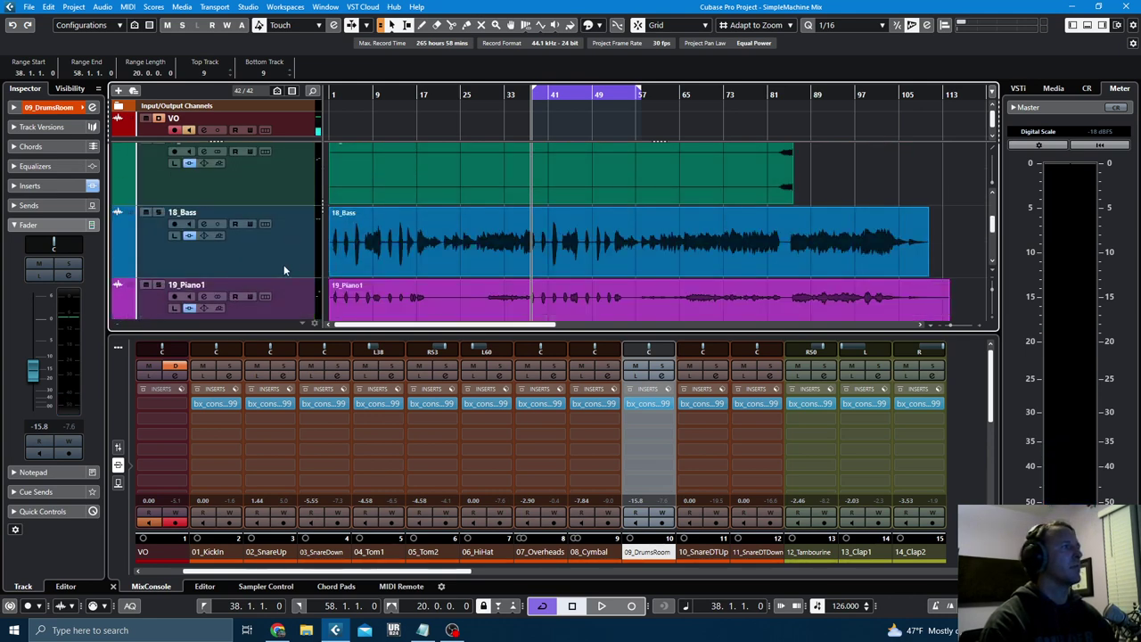
pyautogui.click(284, 265)
pyautogui.press('space')
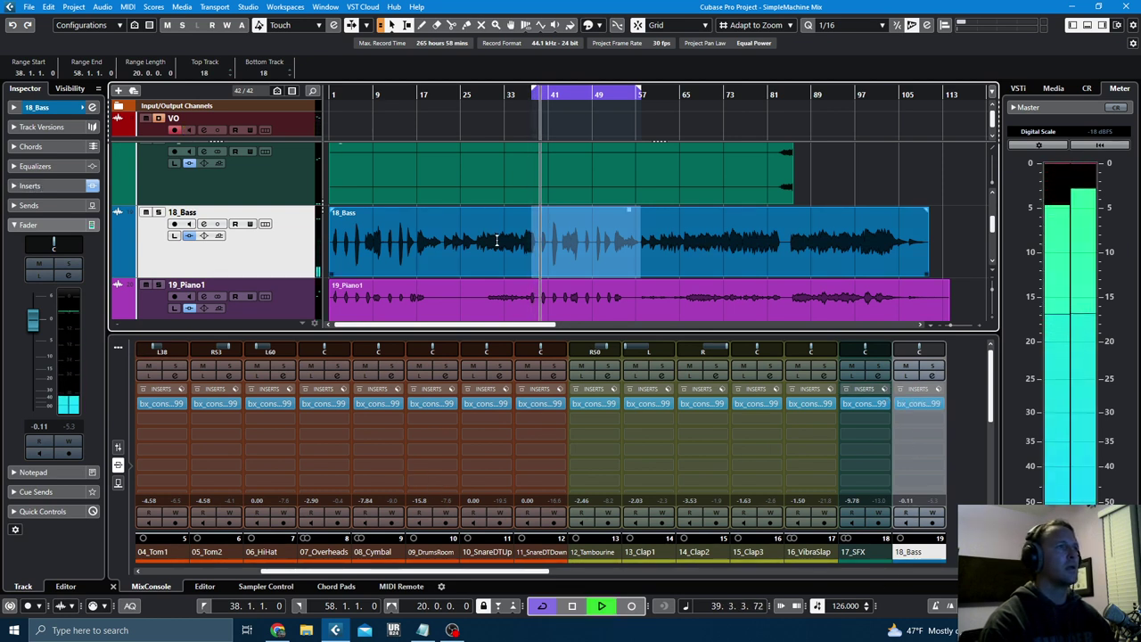
pyautogui.moveTo(680, 239); pyautogui.dragTo(778, 245)
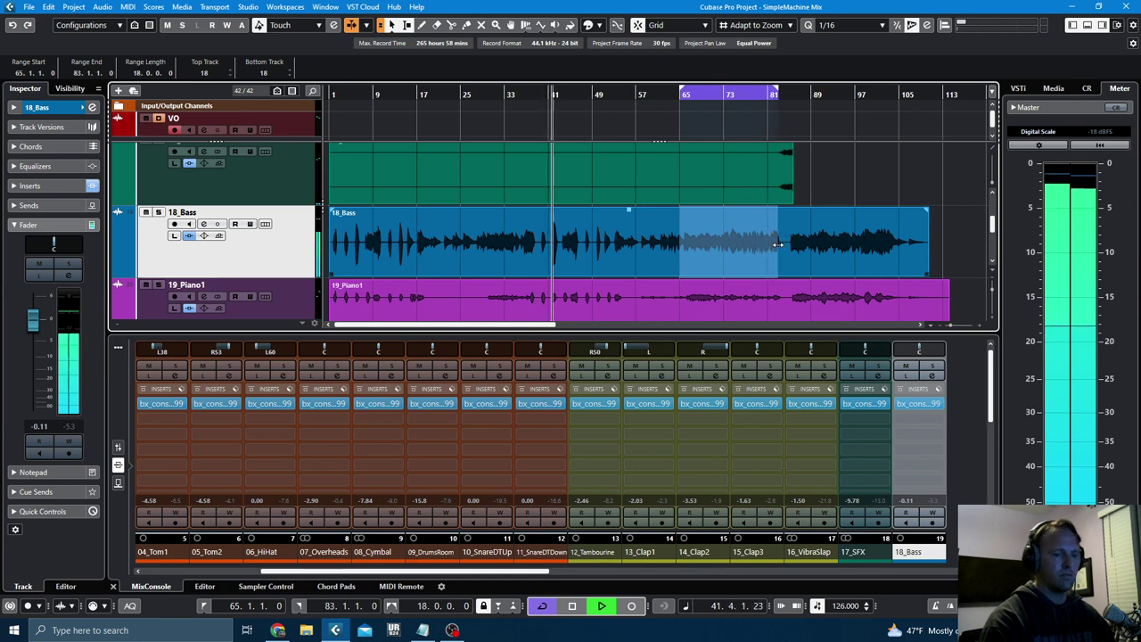
pyautogui.click(912, 403)
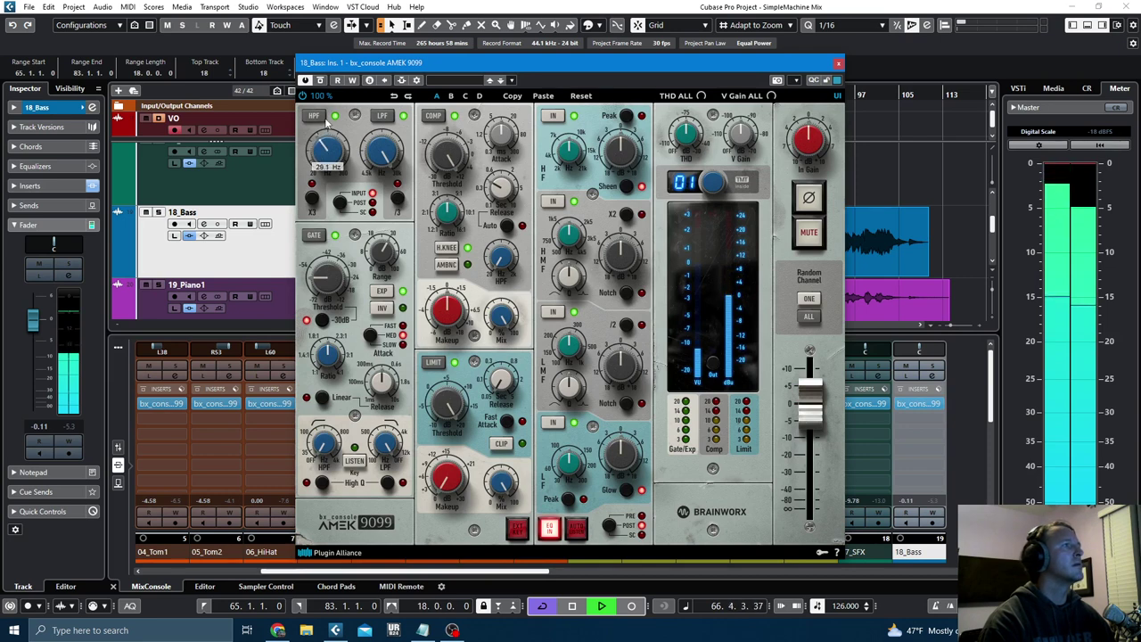
# - Raise the bass's high-pass filter and fully boost its high EQ band in Peak mode at about 4.4 kHz
pyautogui.moveTo(327, 124); pyautogui.dragTo(337, 106)
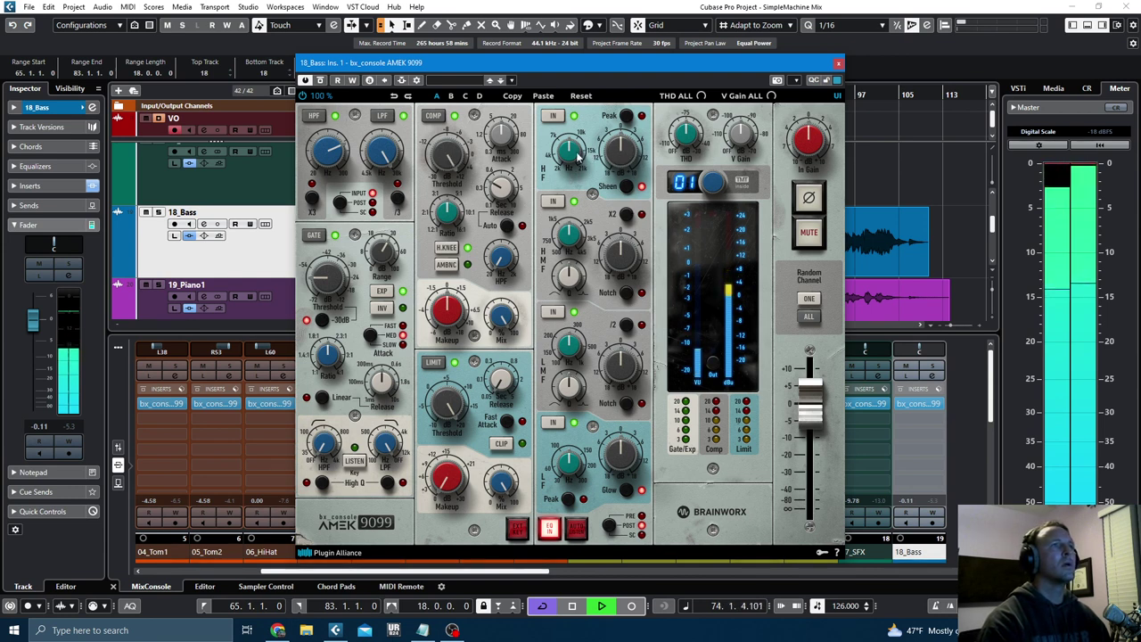
pyautogui.moveTo(623, 163); pyautogui.dragTo(566, 164)
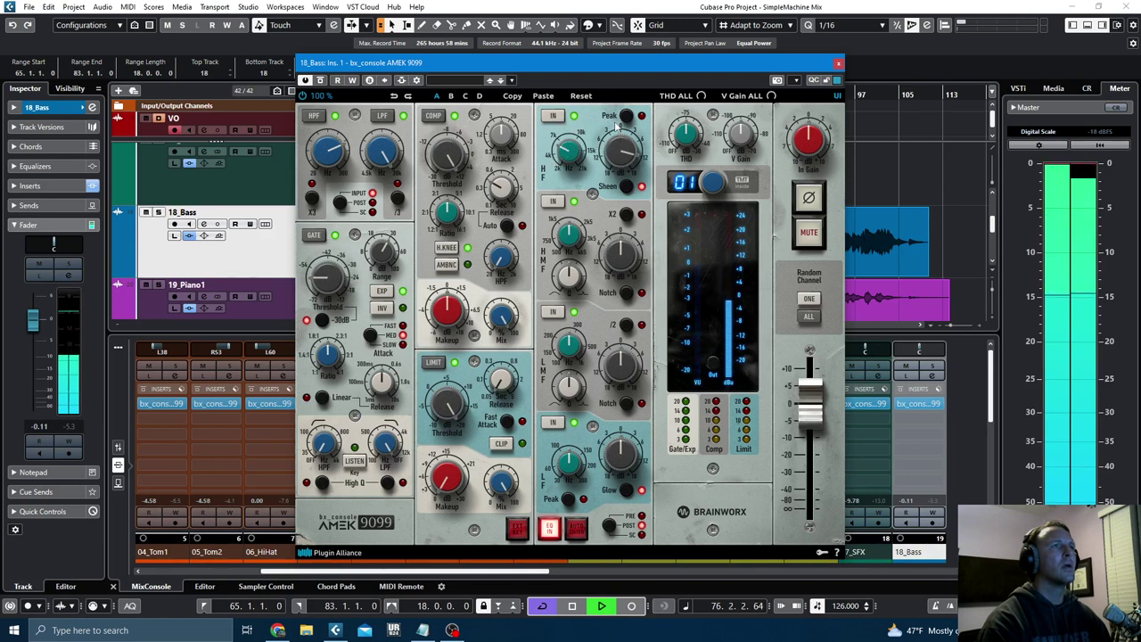
pyautogui.moveTo(568, 168)
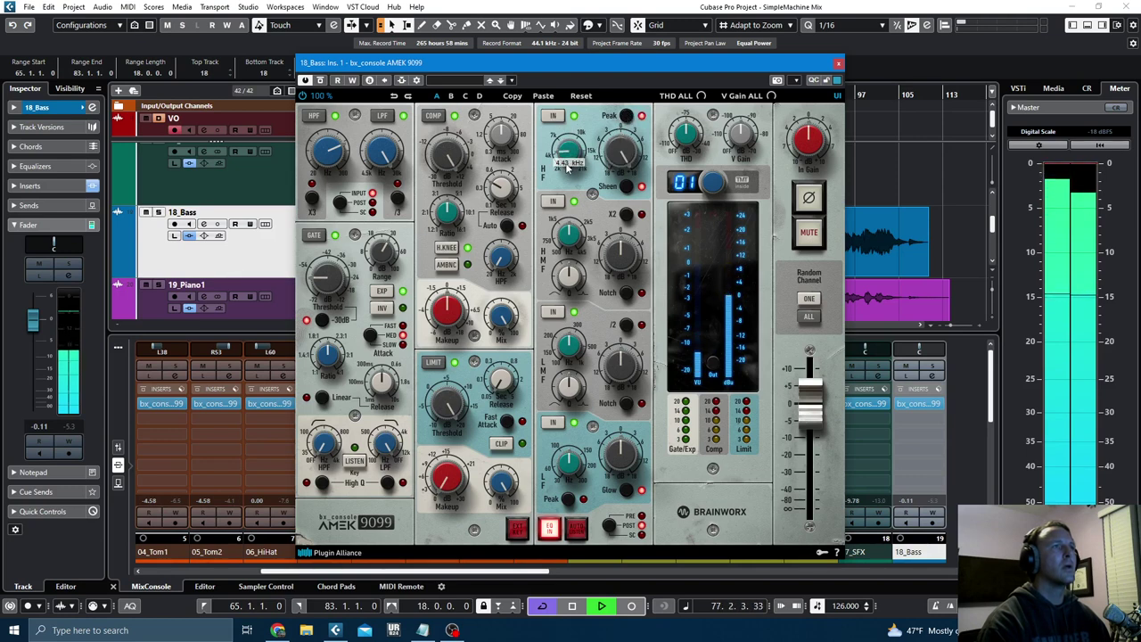
# - Lower the bass's low-pass filter while checking the track in solo, and return to the full mix
pyautogui.moveTo(385, 183)
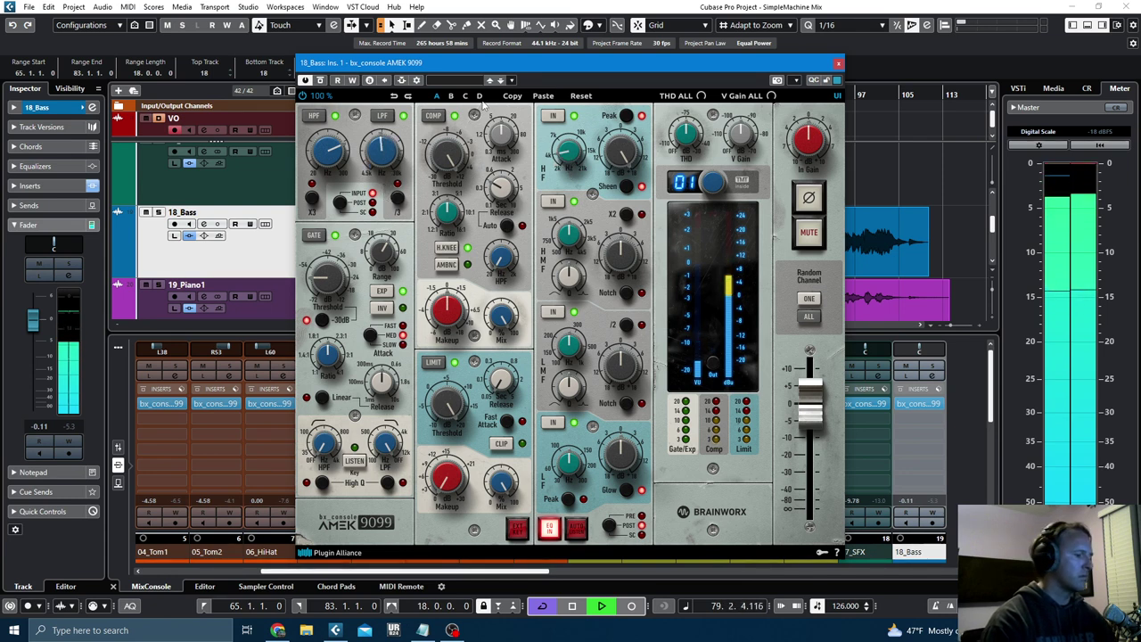
pyautogui.press('s')
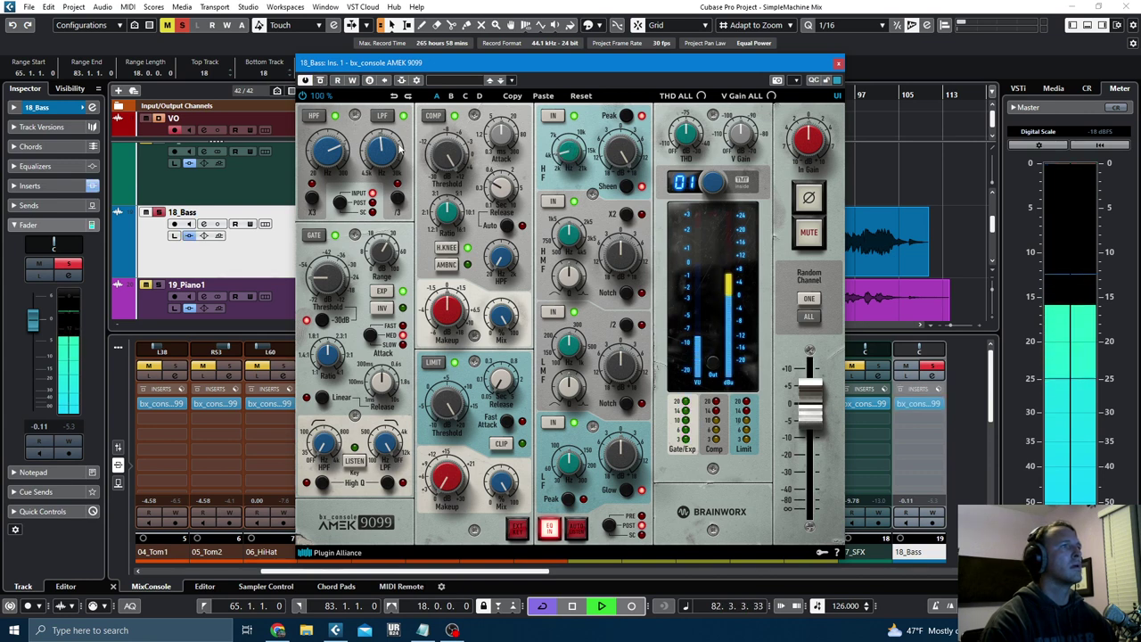
pyautogui.moveTo(392, 152)
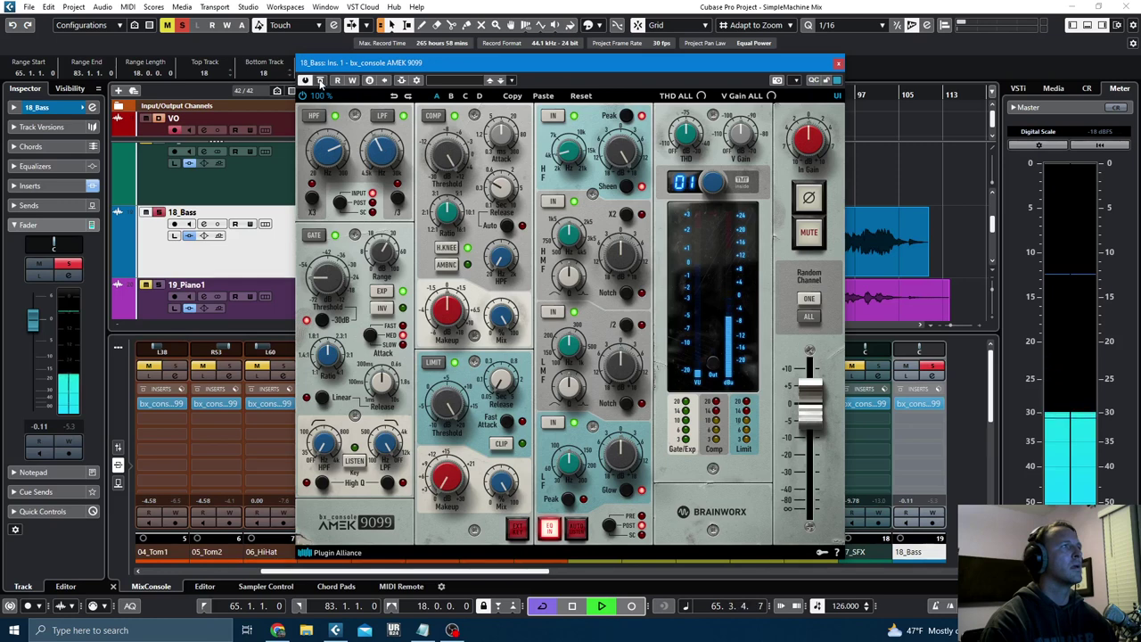
pyautogui.click(182, 25)
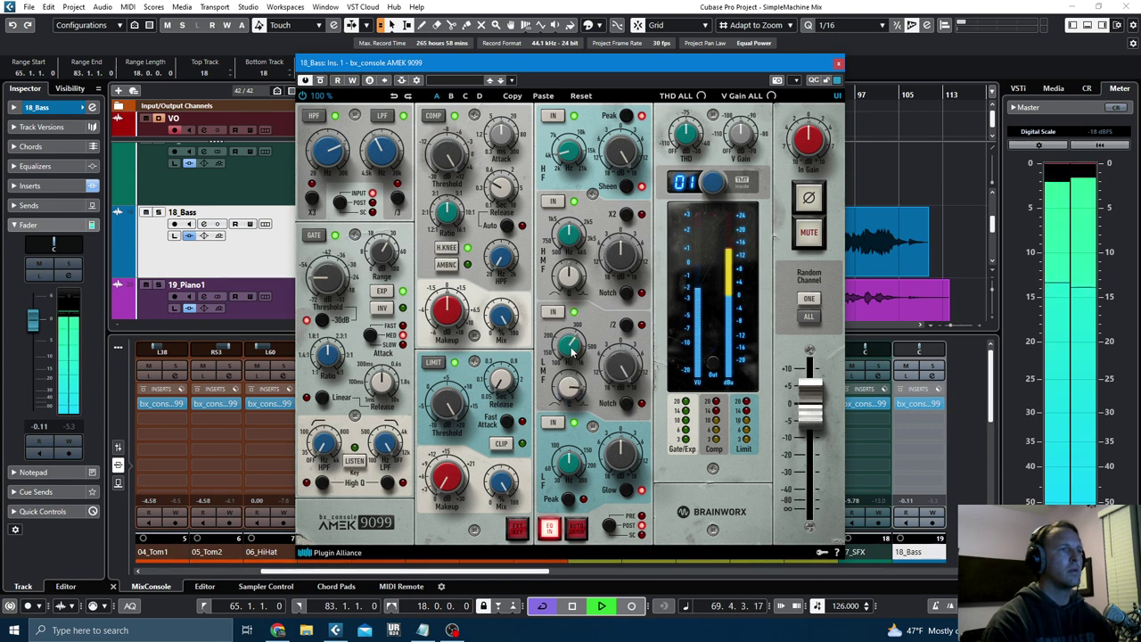
# - Sweep a boosted low-mid band on the bass, check it in solo, and settle on a slight cut at a lower frequency
pyautogui.moveTo(570, 361); pyautogui.dragTo(575, 337)
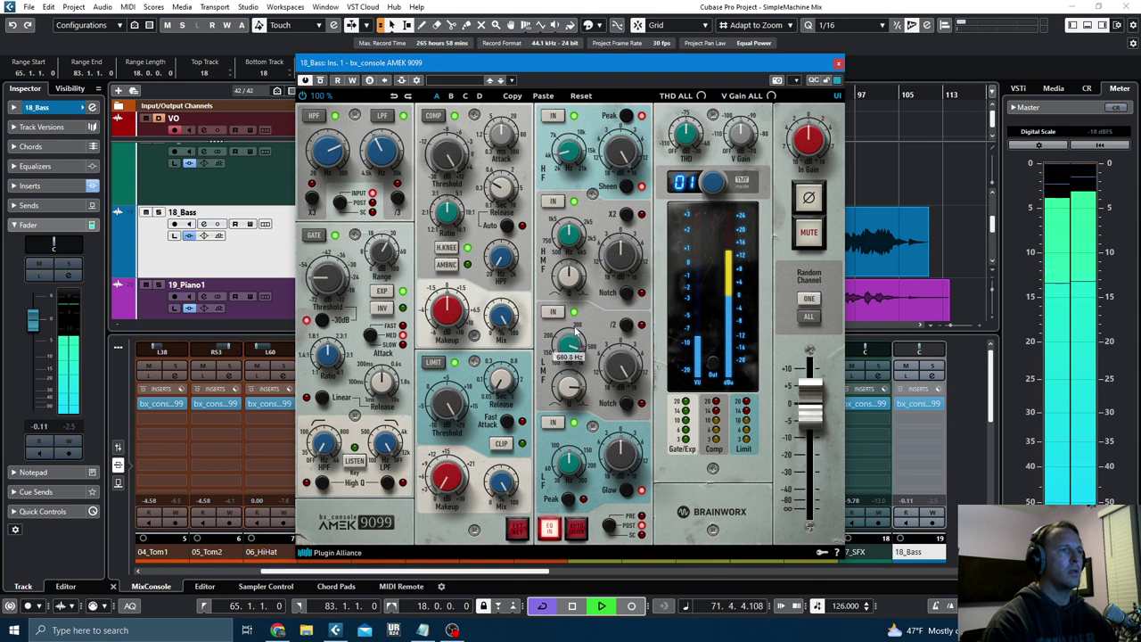
pyautogui.moveTo(577, 313)
pyautogui.mouseDown()
pyautogui.moveTo(575, 379)
pyautogui.moveTo(567, 327)
pyautogui.mouseUp()
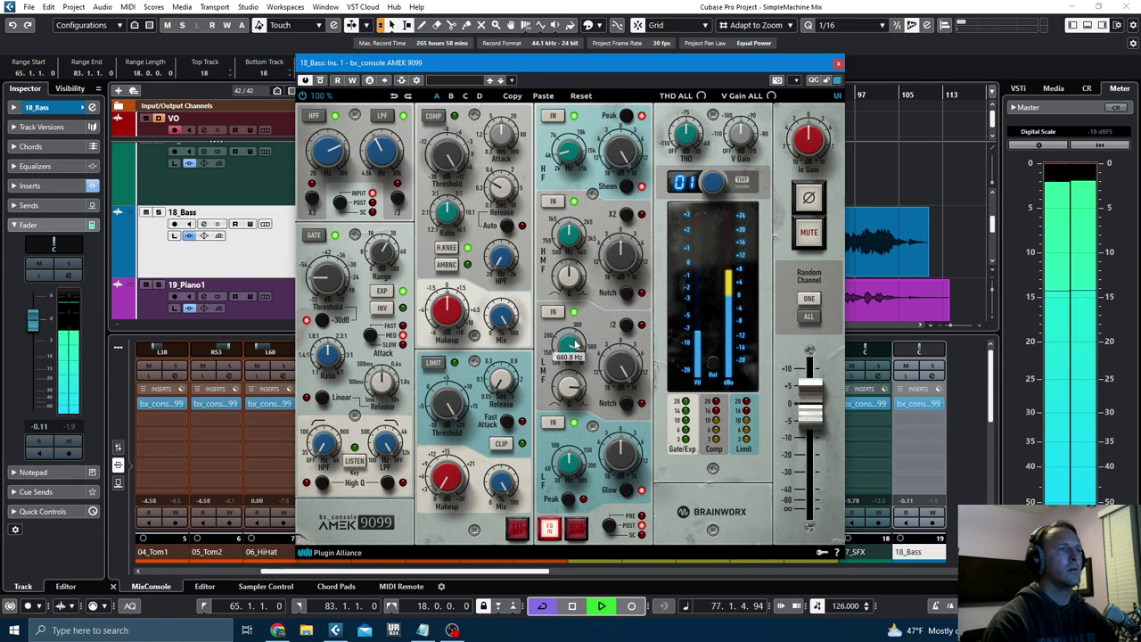
pyautogui.press('s')
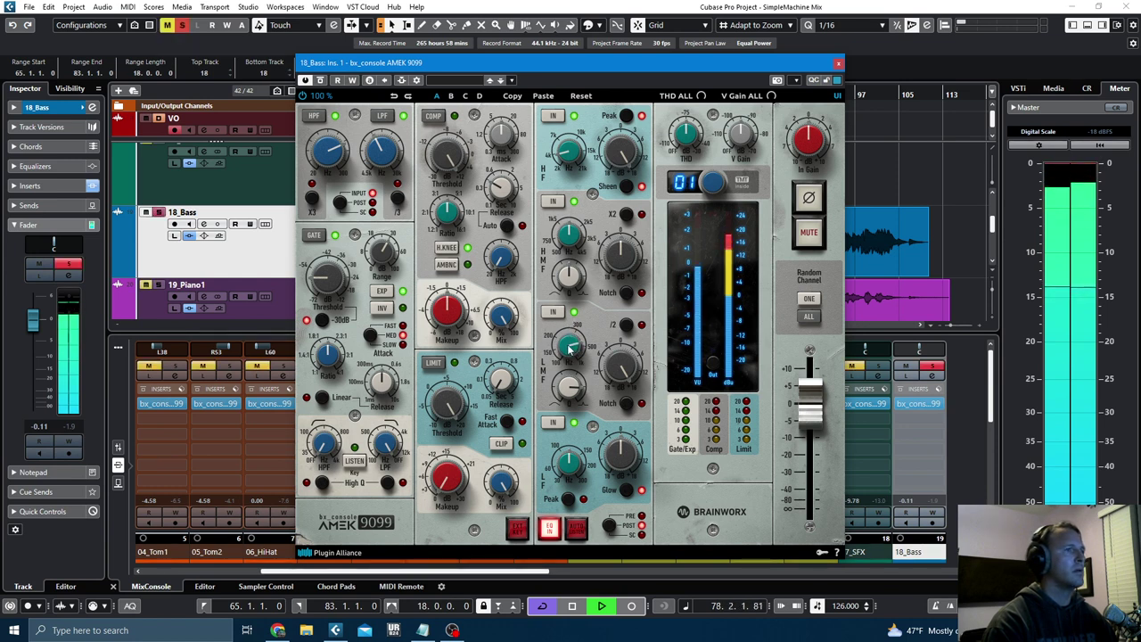
pyautogui.moveTo(573, 350); pyautogui.dragTo(573, 392)
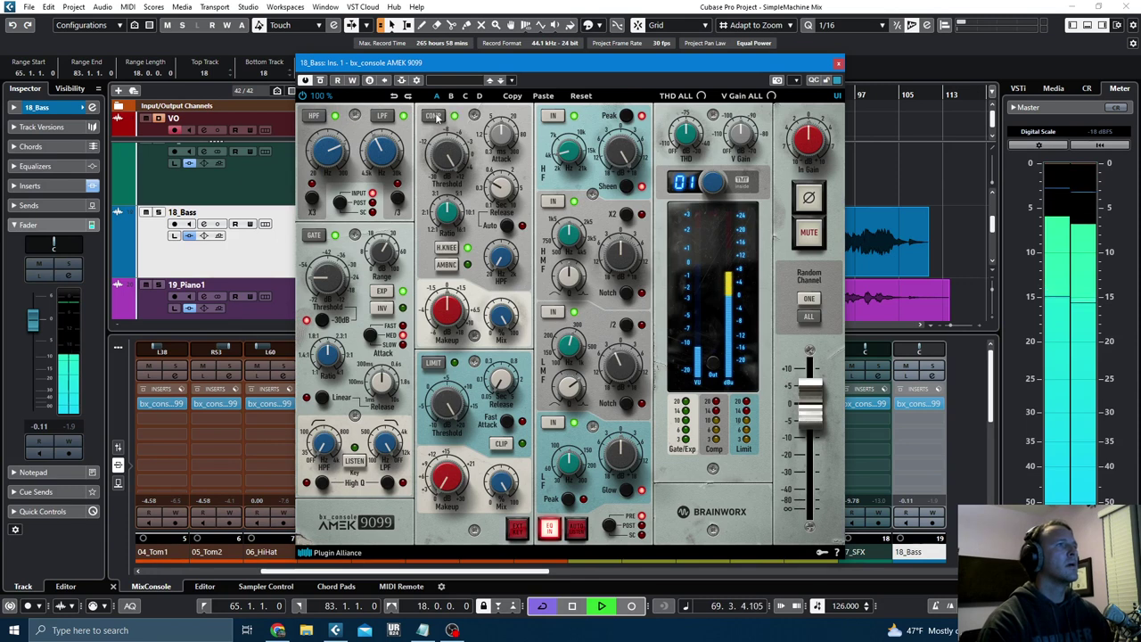
# - Compress the bass with the threshold at about -2.1 dB and more makeup gain, and boost its low band with Peak on and Glow off
pyautogui.moveTo(449, 158); pyautogui.dragTo(450, 165)
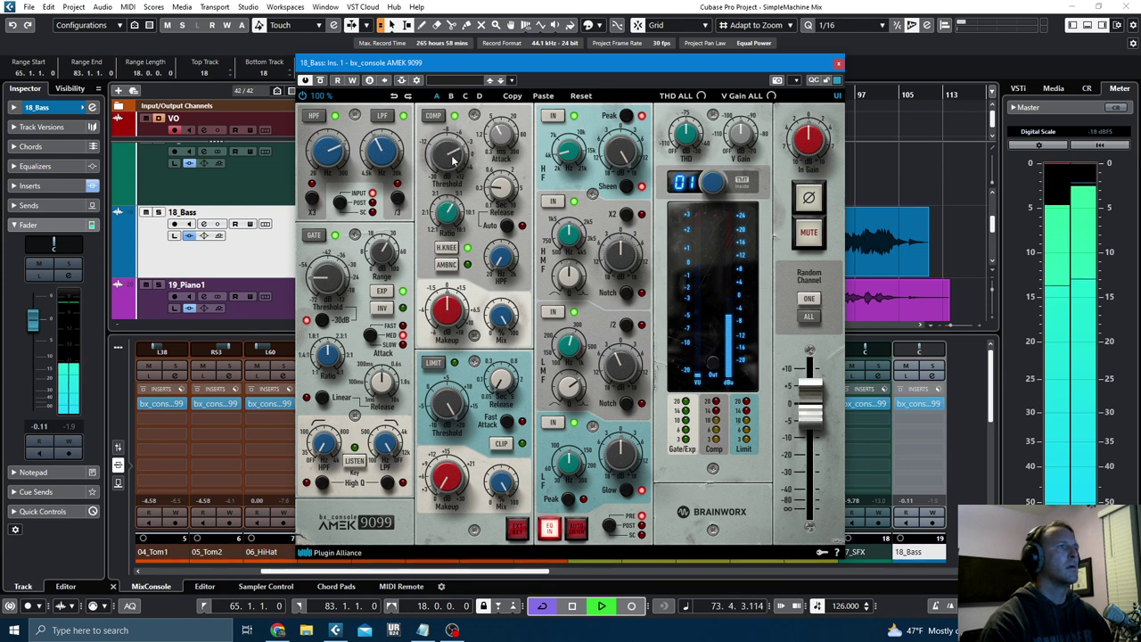
pyautogui.moveTo(446, 154); pyautogui.dragTo(446, 145)
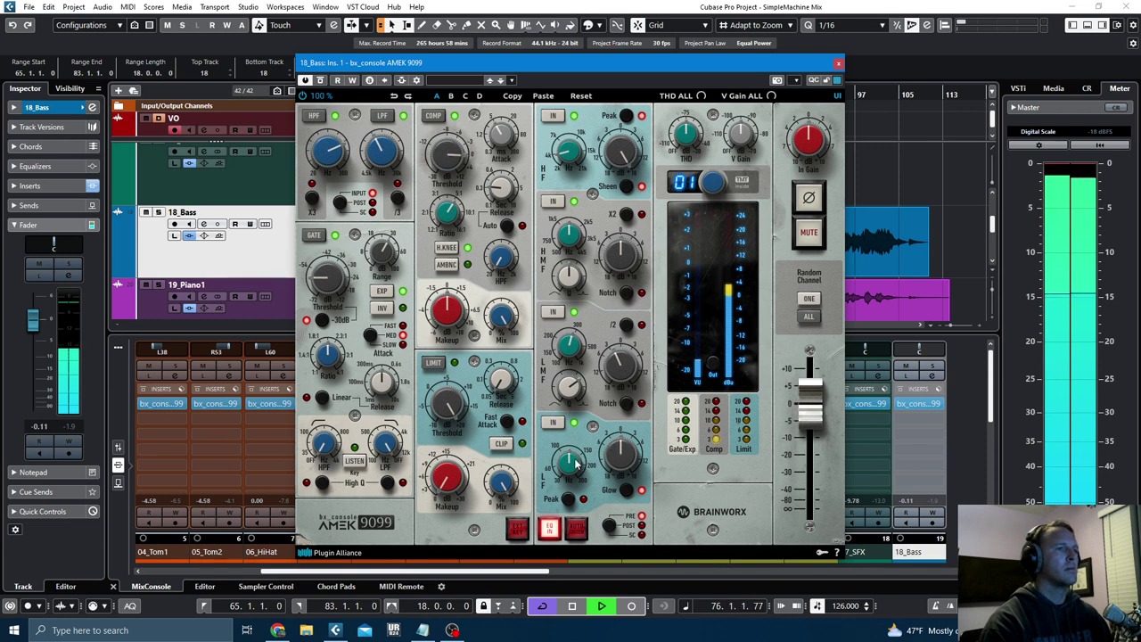
pyautogui.moveTo(613, 468); pyautogui.dragTo(613, 464)
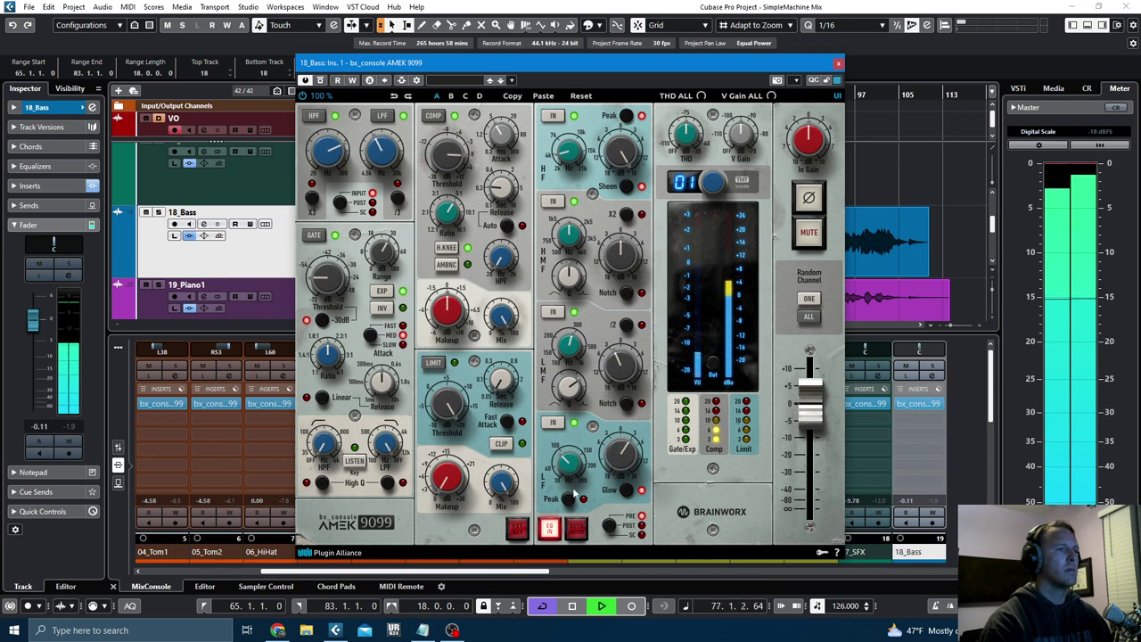
pyautogui.moveTo(568, 463)
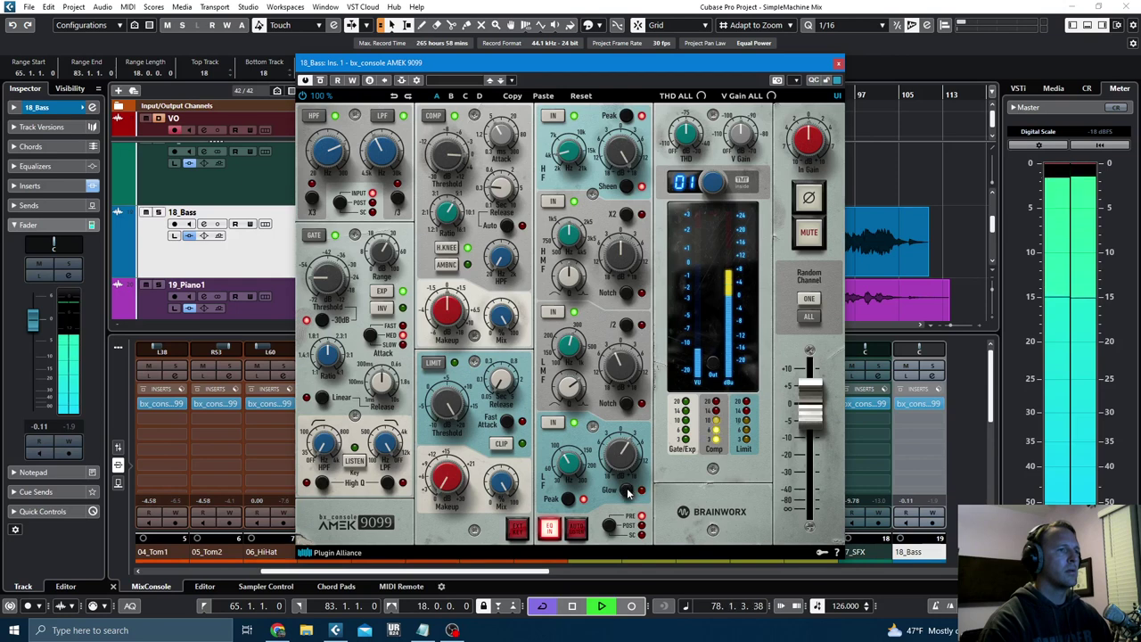
pyautogui.moveTo(621, 453)
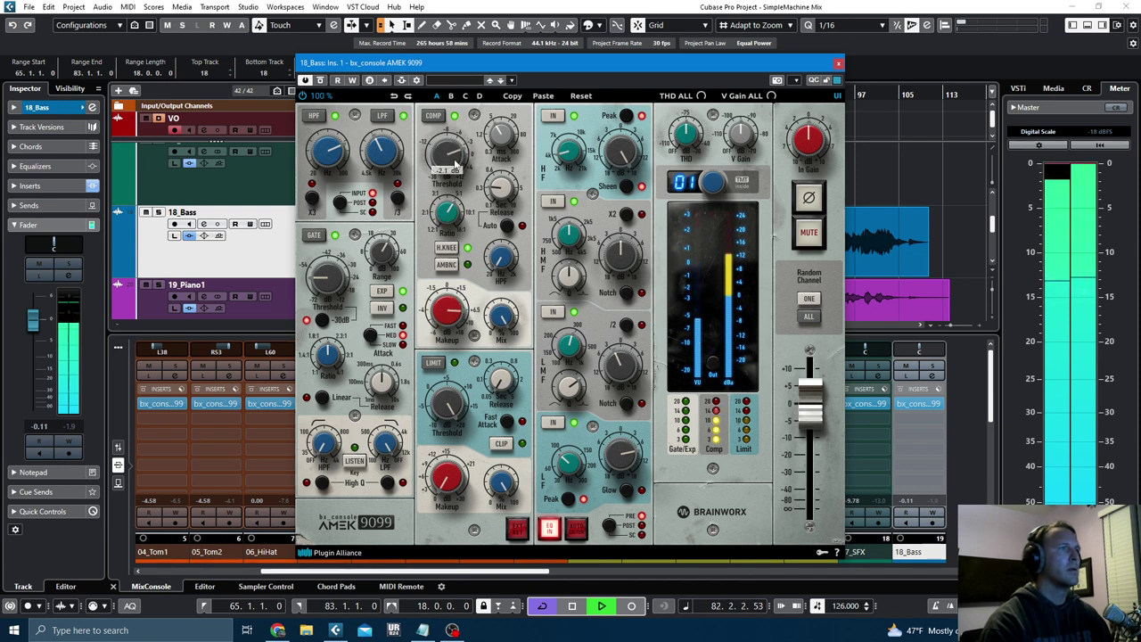
# - Compare the bass in the full mix with its channel strip bypassed and active
pyautogui.moveTo(448, 314)
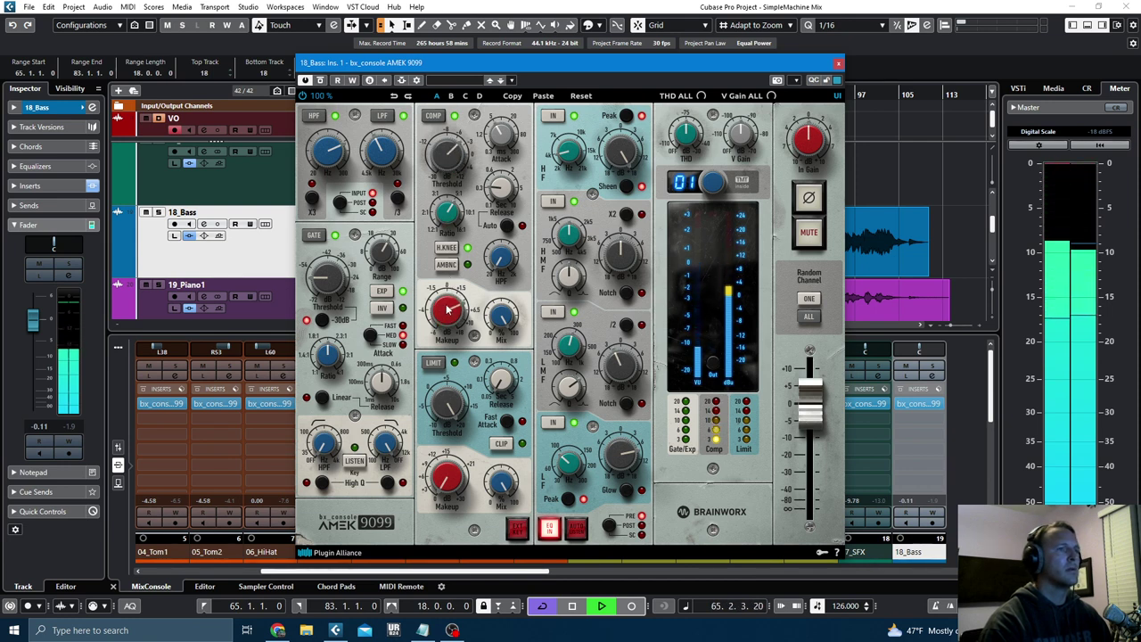
pyautogui.click(320, 80)
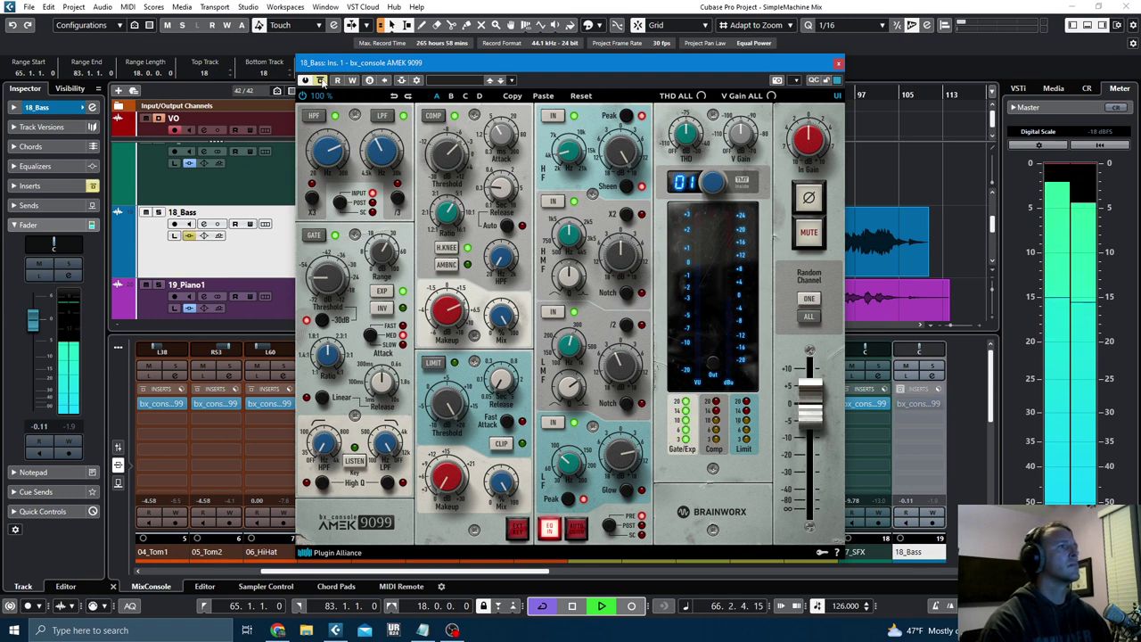
pyautogui.click(320, 81)
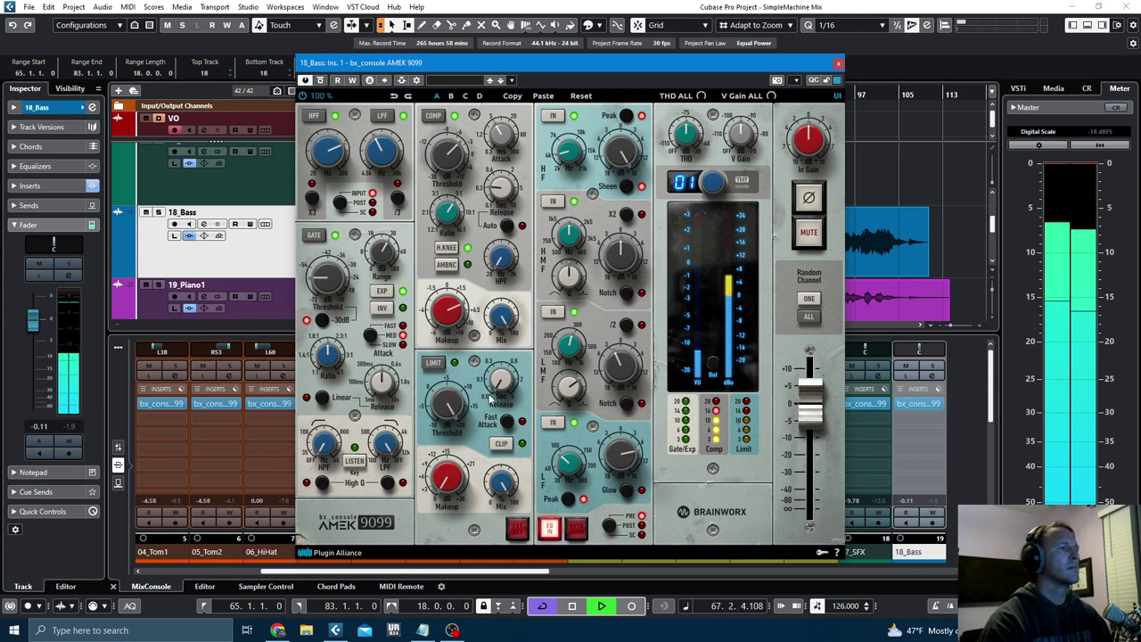
pyautogui.click(320, 80)
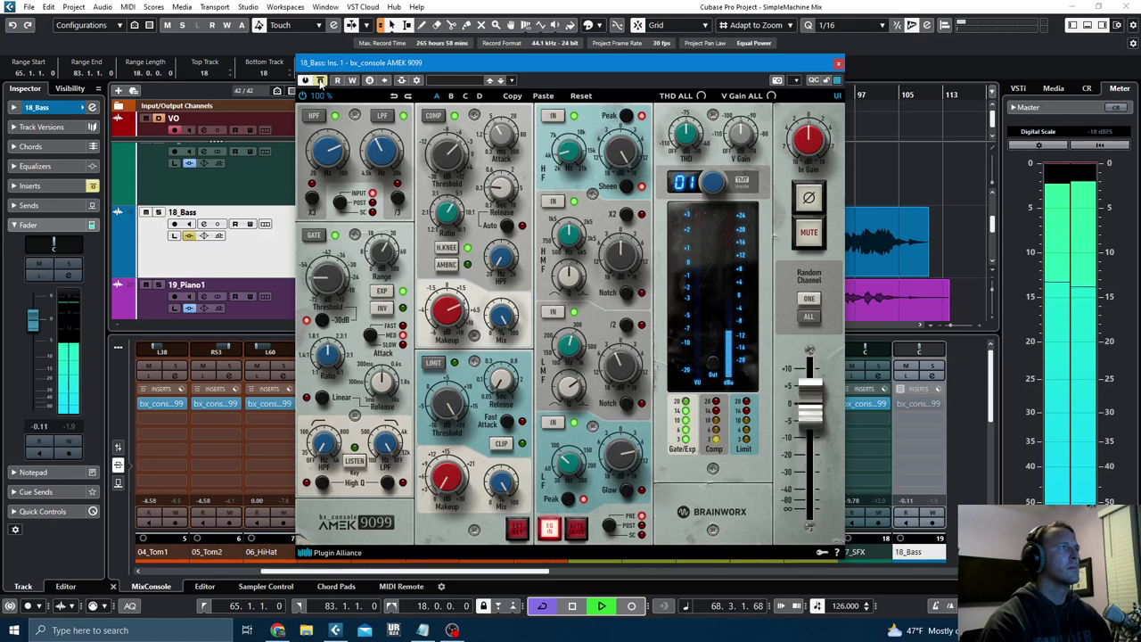
pyautogui.click(320, 81)
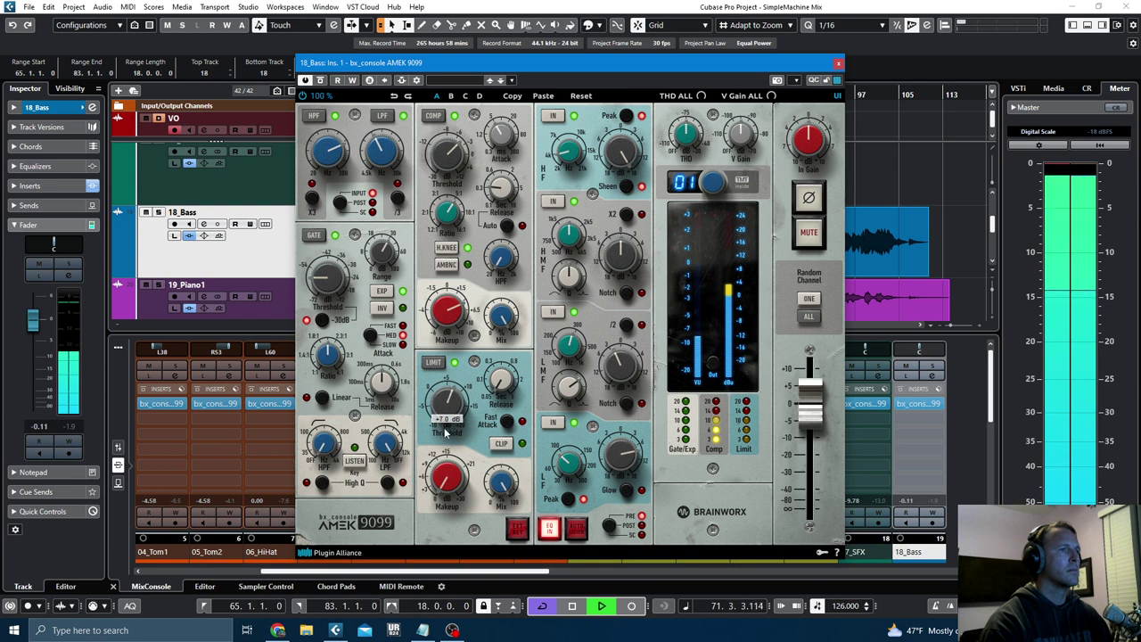
# - Set the bass's limiter threshold to about +4.5 dB, add a little limiter makeup gain, and compare against the bypassed strip
pyautogui.moveTo(448, 403); pyautogui.dragTo(450, 407)
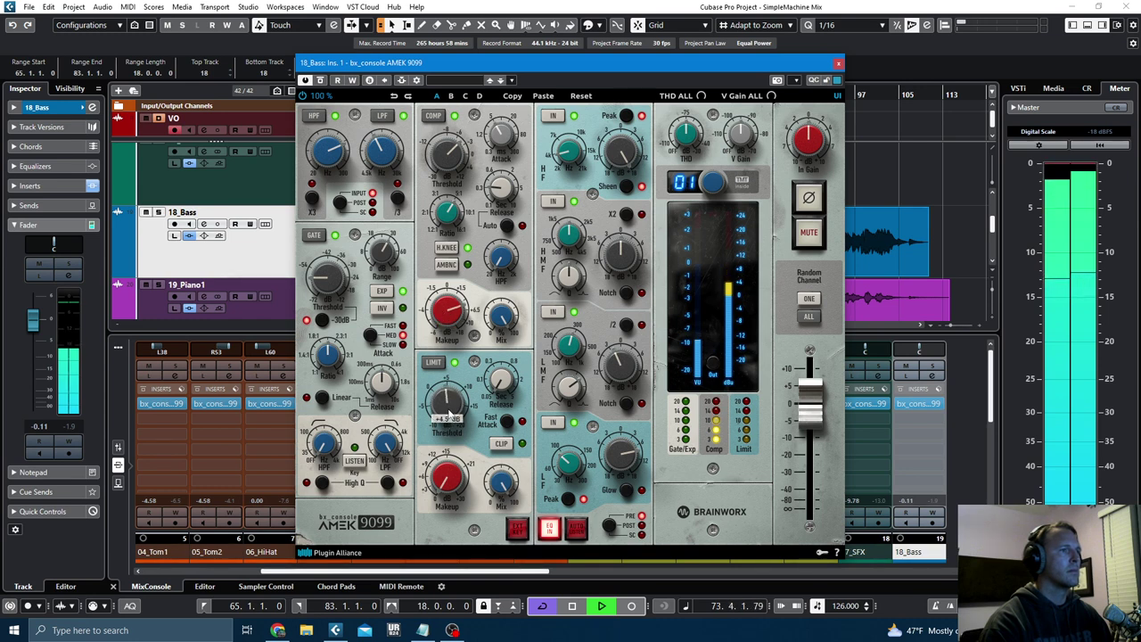
pyautogui.moveTo(443, 473); pyautogui.dragTo(443, 479)
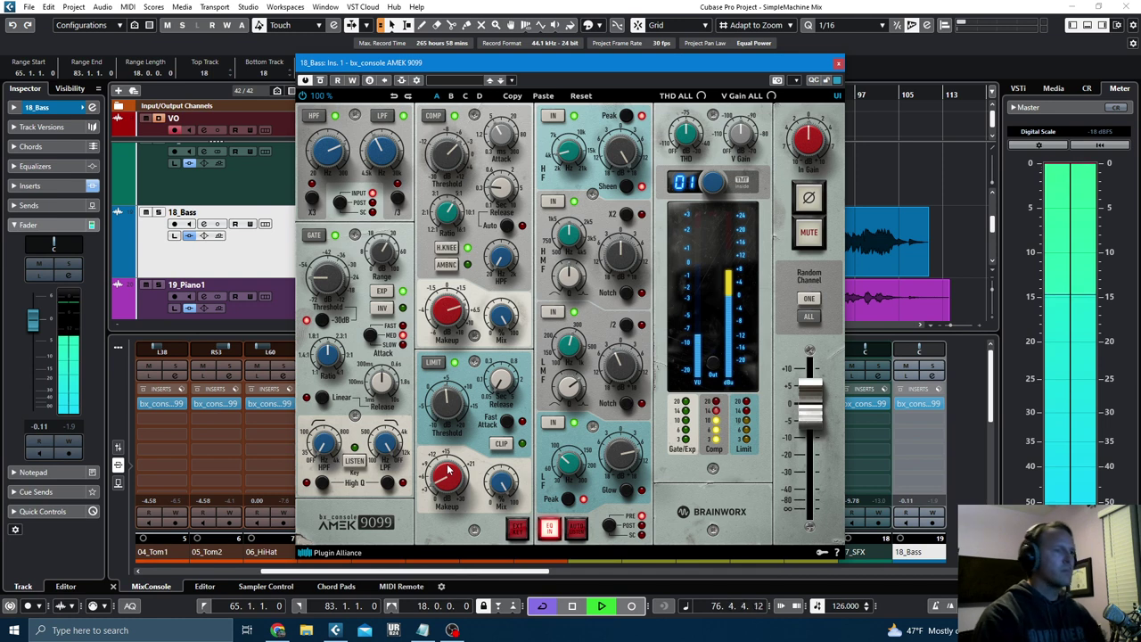
pyautogui.click(321, 81)
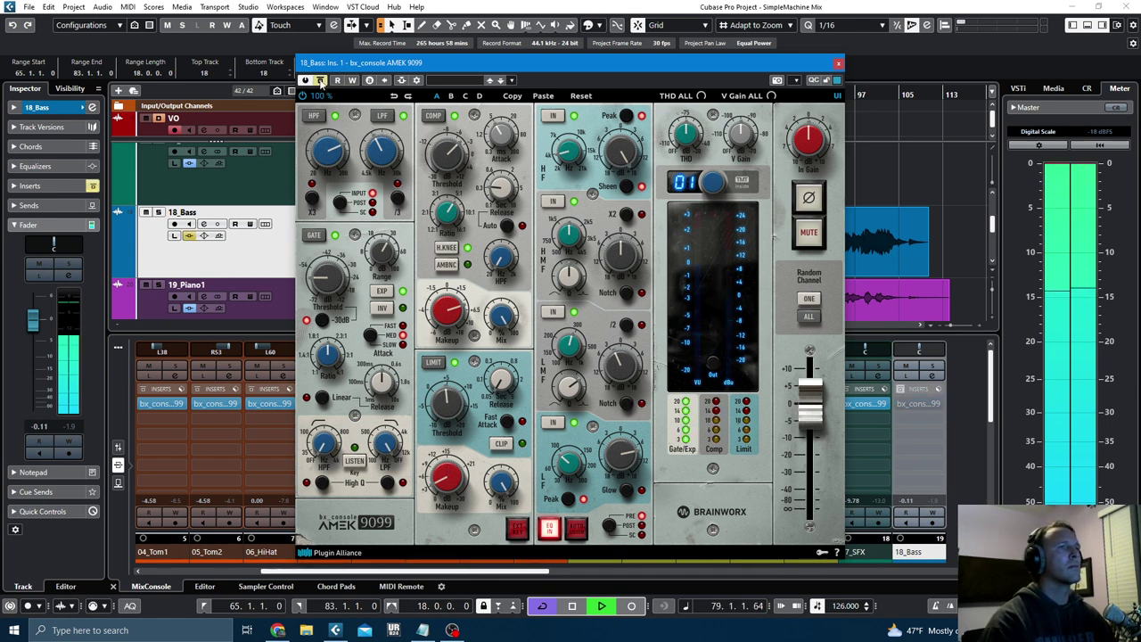
pyautogui.click(321, 81)
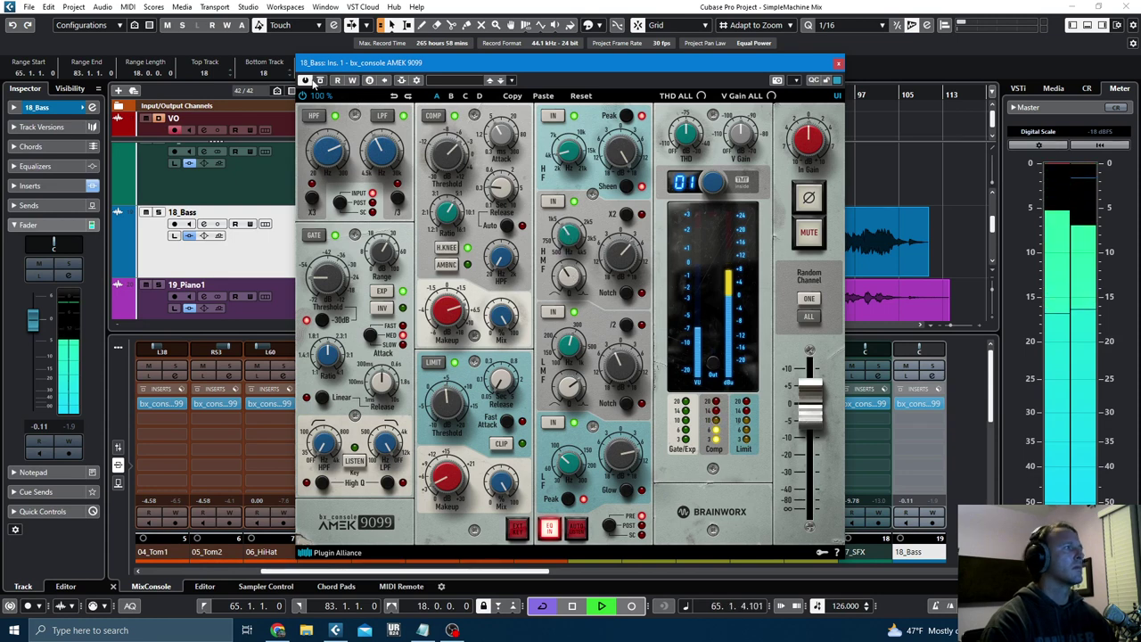
# - Check the processed bass in solo, return to the full mix, and close its channel strip with playback stopped
pyautogui.press('s')
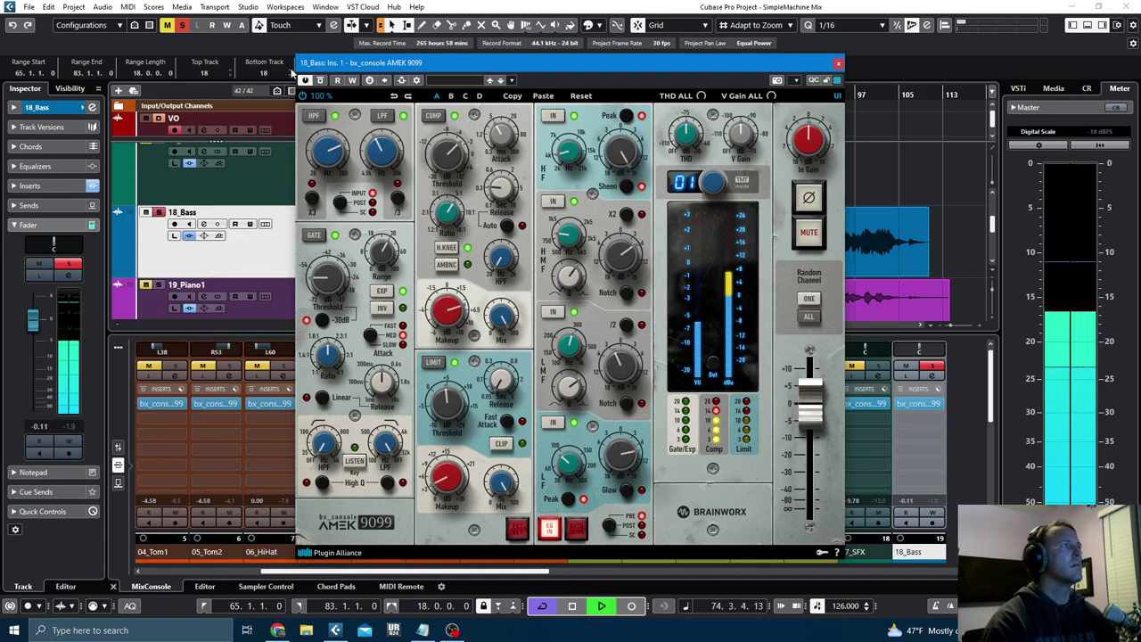
pyautogui.click(182, 25)
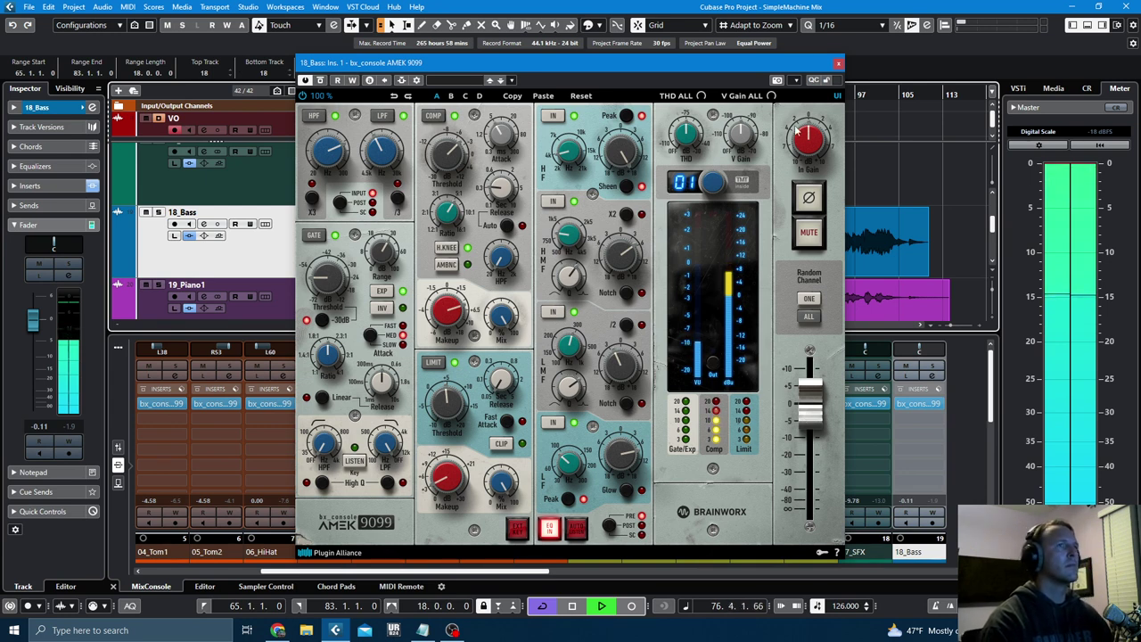
pyautogui.click(836, 67)
pyautogui.press('space')
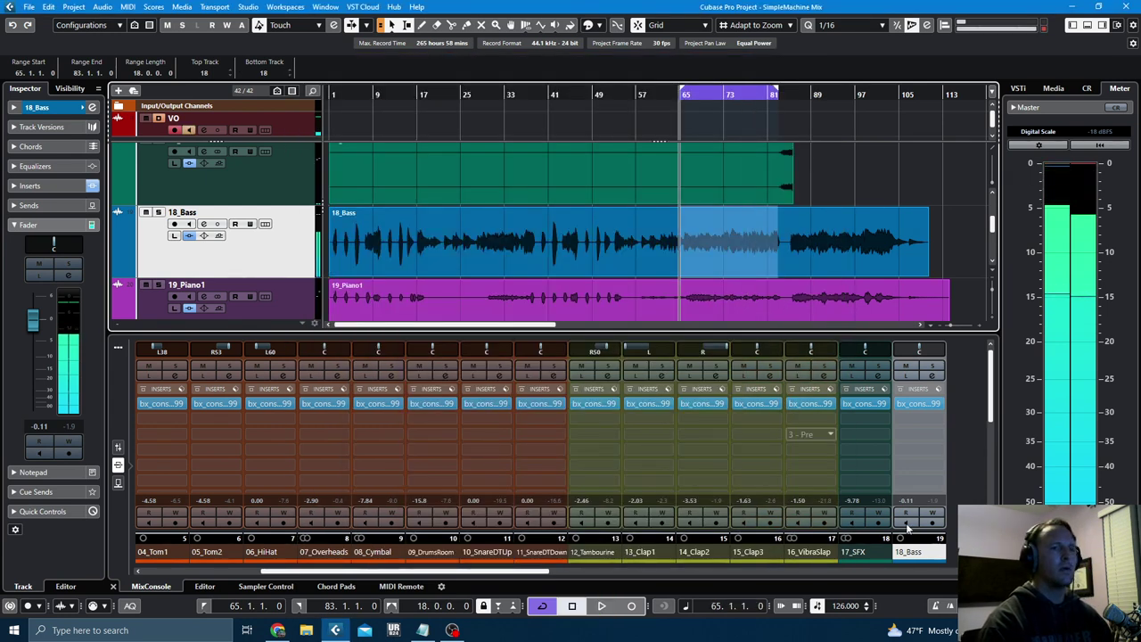
# - Bring up the piano tracks and select bars 30 to 55 on 19_Piano1, then bars 30 to 54 on 20_Piano2
pyautogui.moveTo(537, 572); pyautogui.dragTo(692, 583)
pyautogui.scroll(-2, 958, 240)
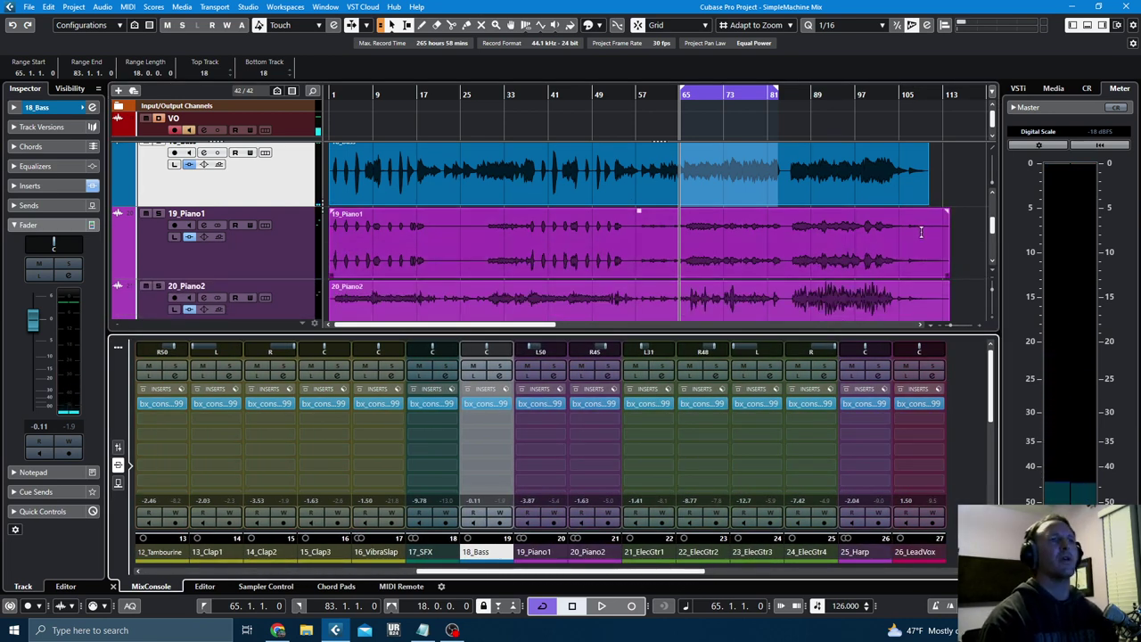
pyautogui.scroll(-2, 927, 250)
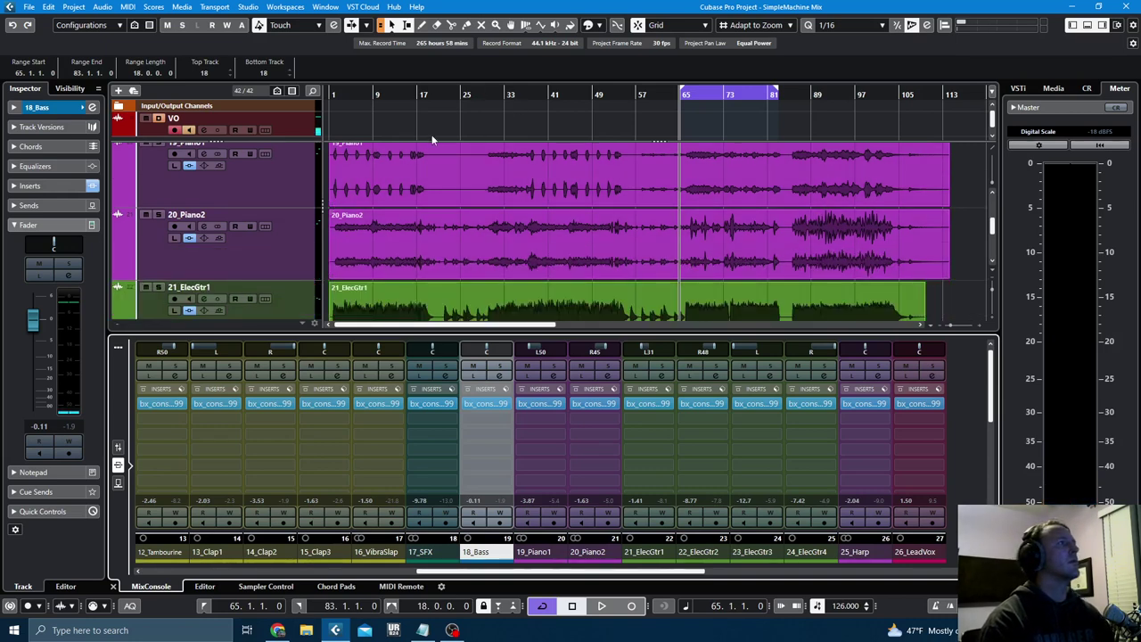
pyautogui.moveTo(481, 156); pyautogui.dragTo(621, 169)
pyautogui.scroll(2, 526, 225)
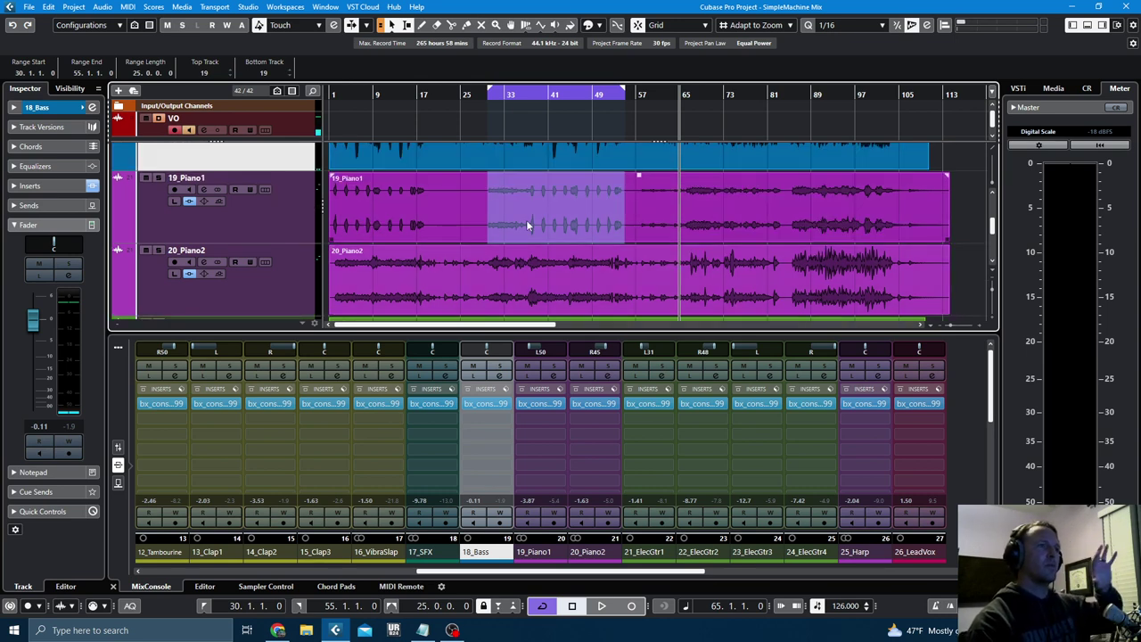
pyautogui.moveTo(488, 258); pyautogui.dragTo(618, 282)
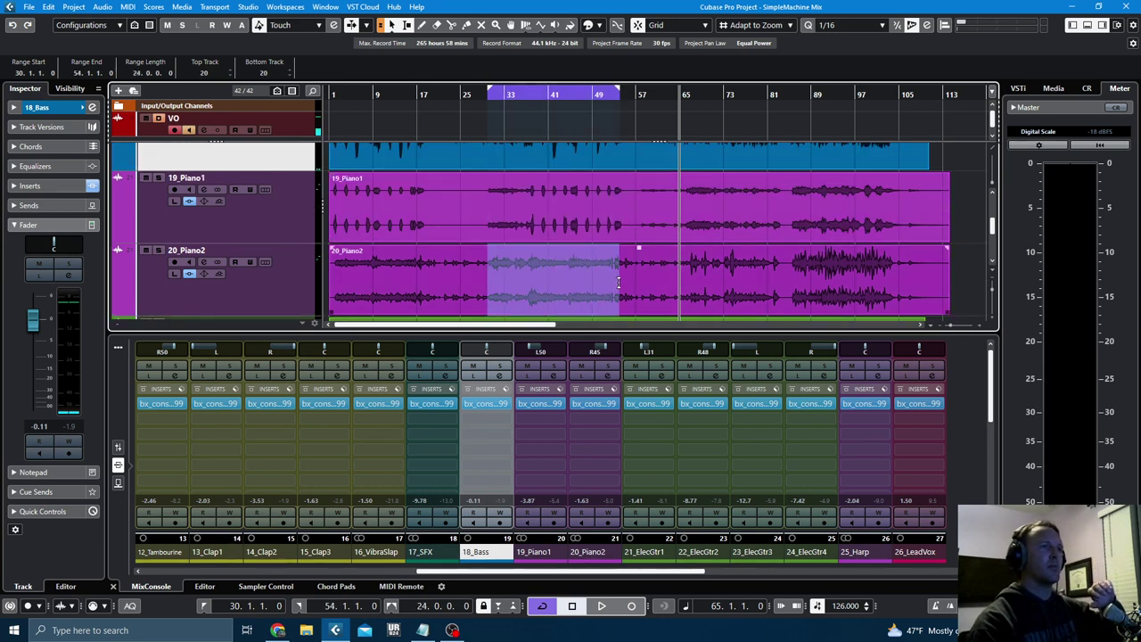
# - Solo 19_Piano1 and listen to it from bar 30
pyautogui.click(159, 178)
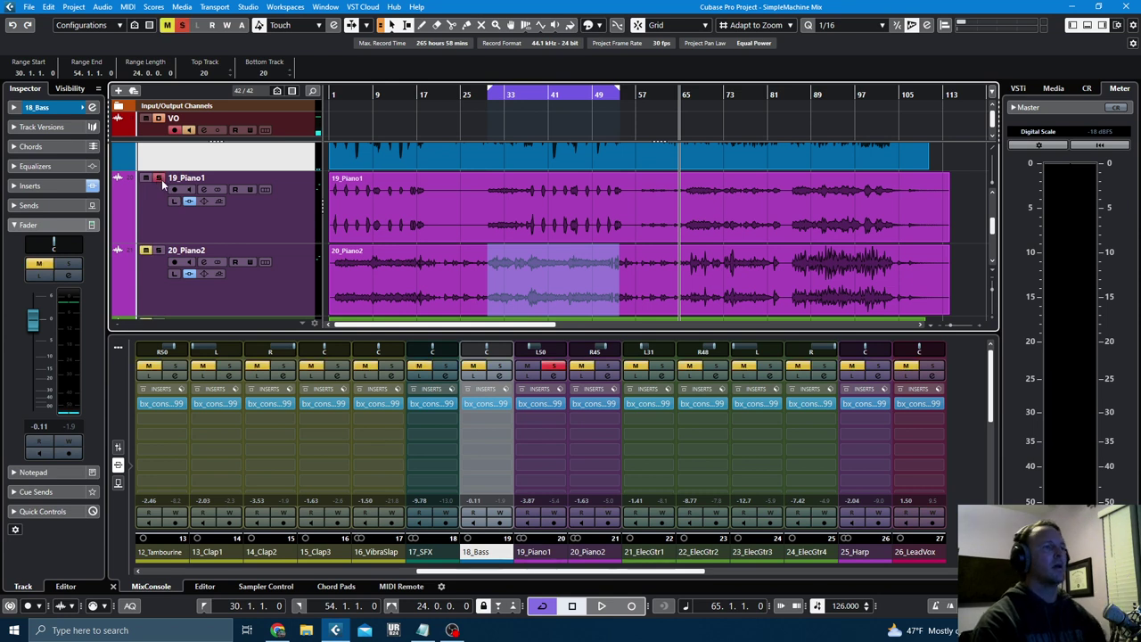
pyautogui.press('KP_1')
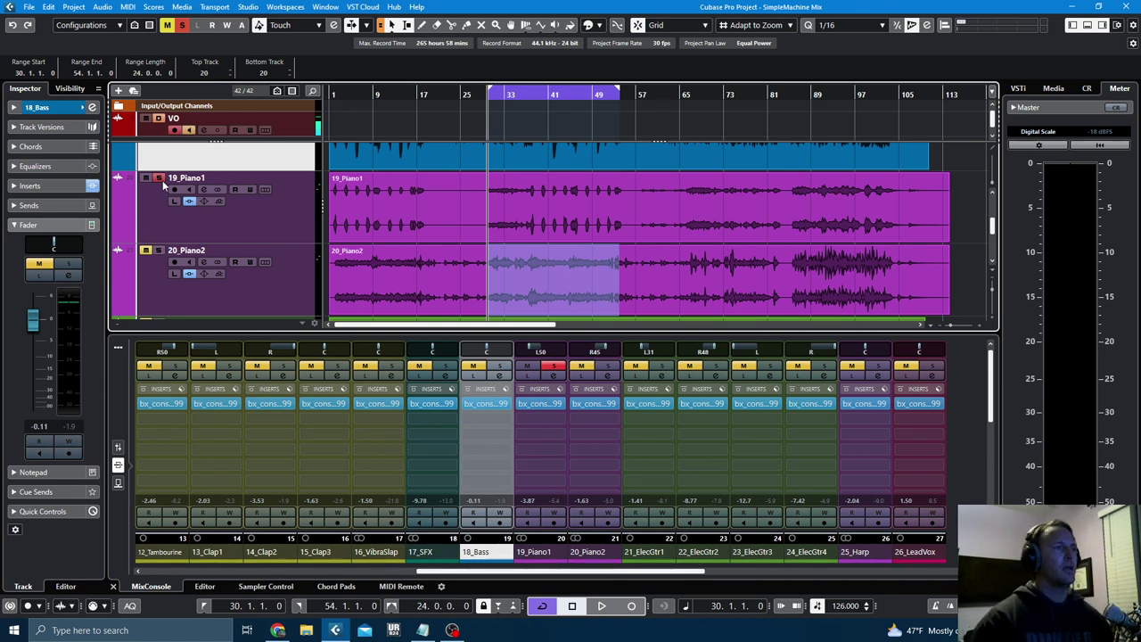
pyautogui.press('space')
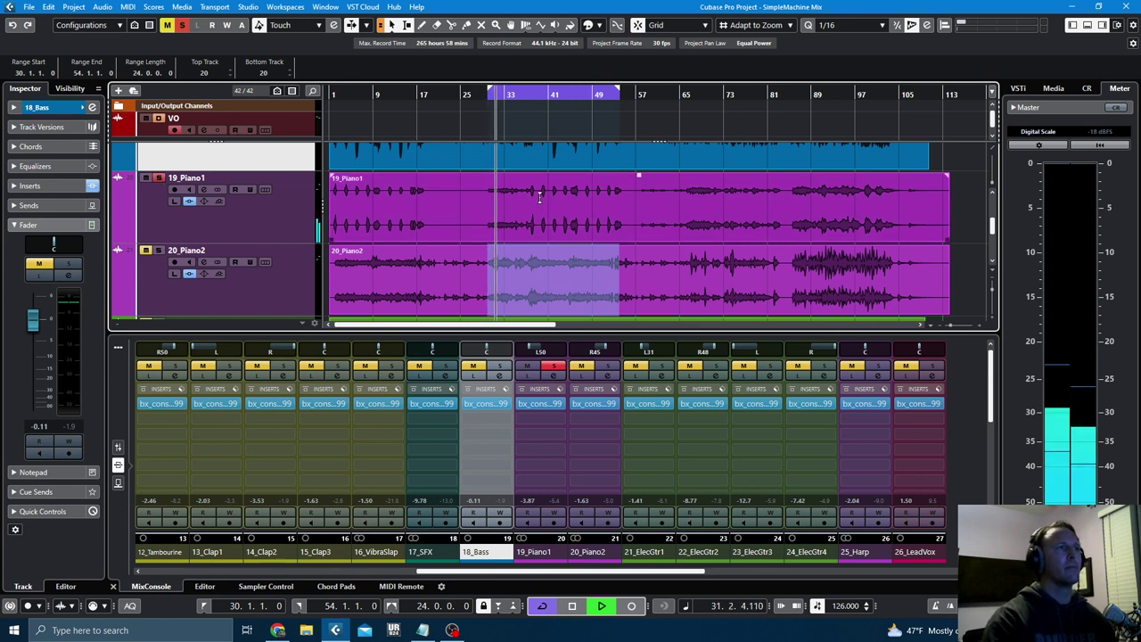
pyautogui.press('space')
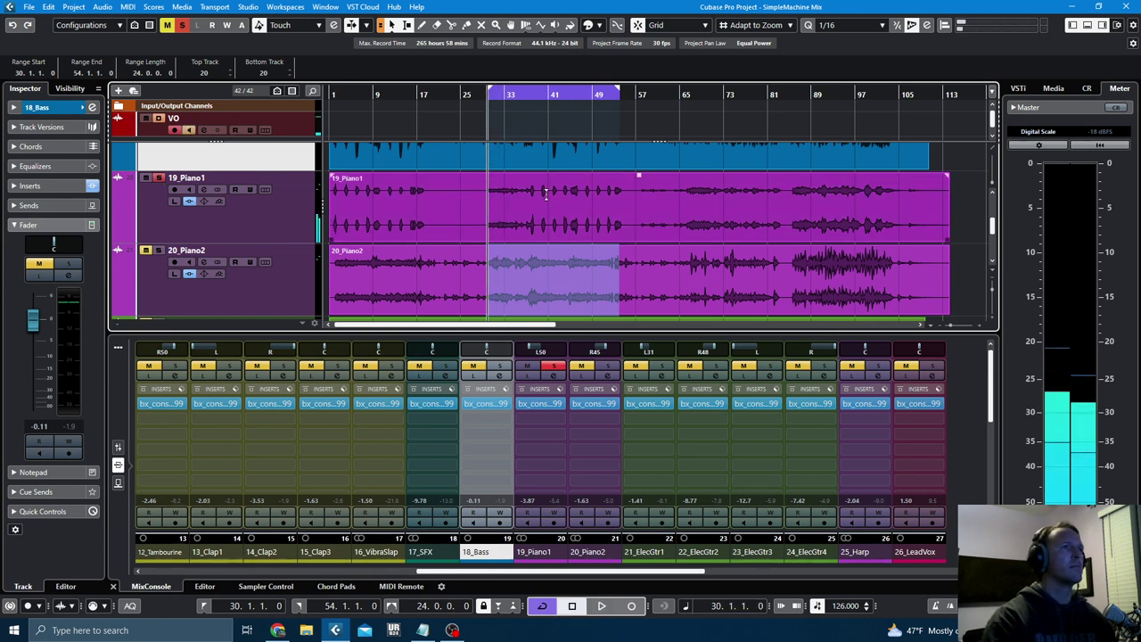
# - Audition 19_Piano1 around bar 40 and from bar 58, and take it out of solo
pyautogui.moveTo(542, 195); pyautogui.dragTo(549, 196)
pyautogui.press('l')
pyautogui.press('-')
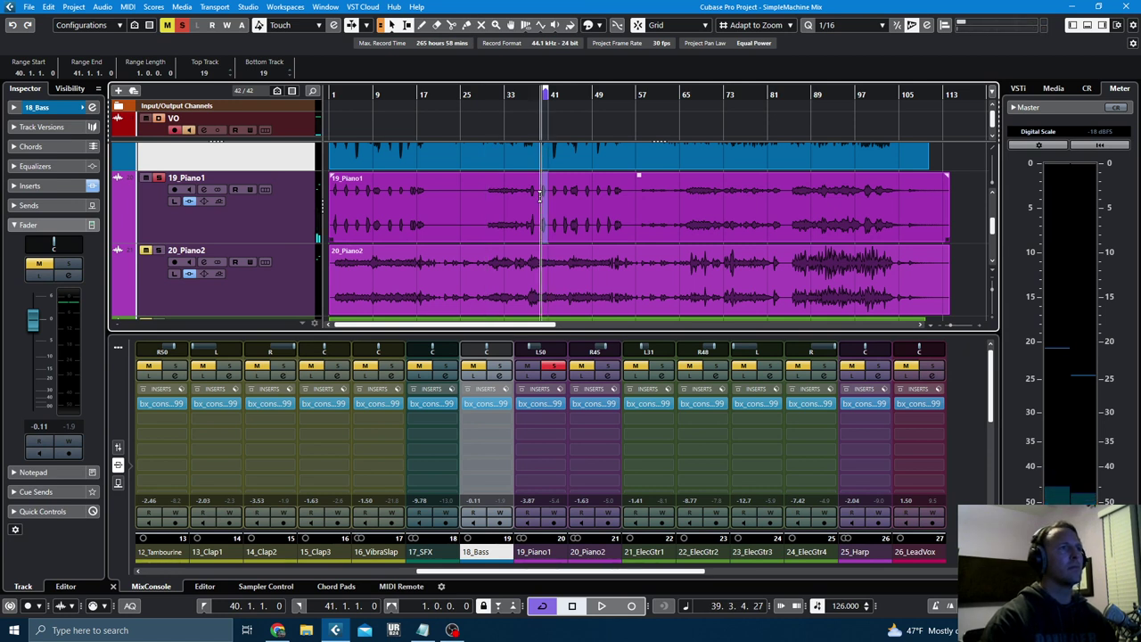
pyautogui.press('space')
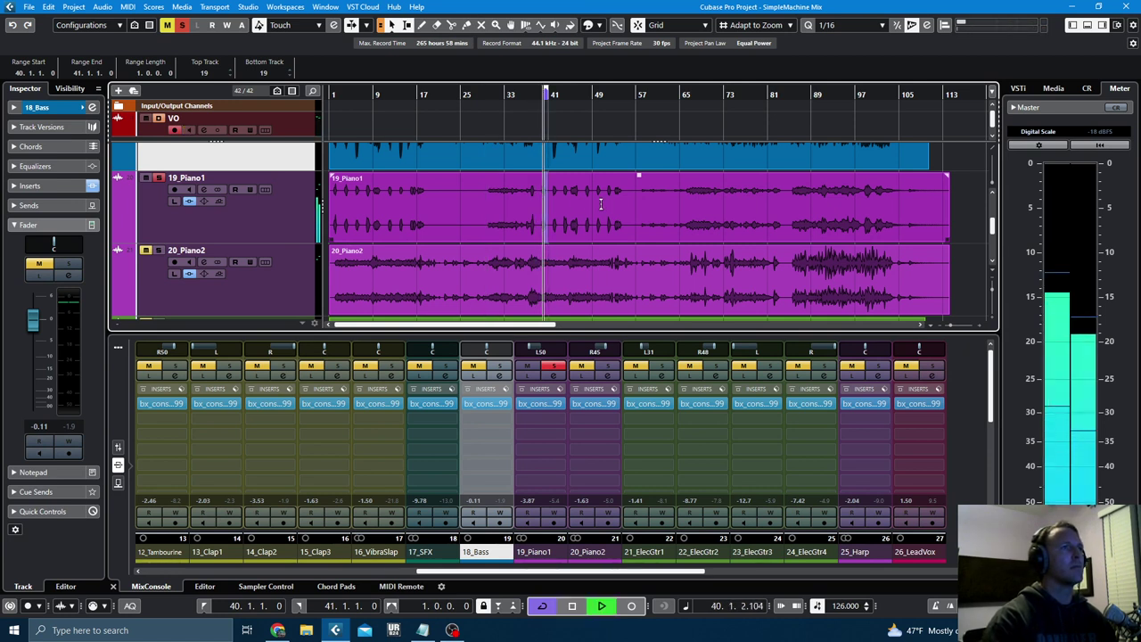
pyautogui.moveTo(644, 192); pyautogui.dragTo(680, 196)
pyautogui.hotkey('alt', 'space')
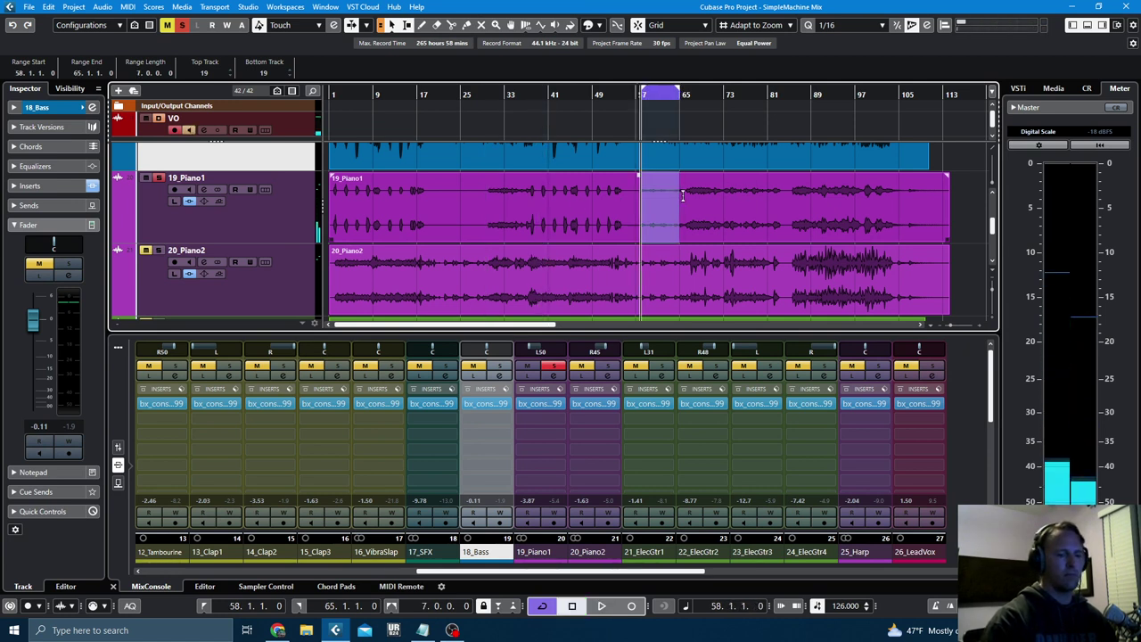
pyautogui.press('space')
pyautogui.click(159, 177)
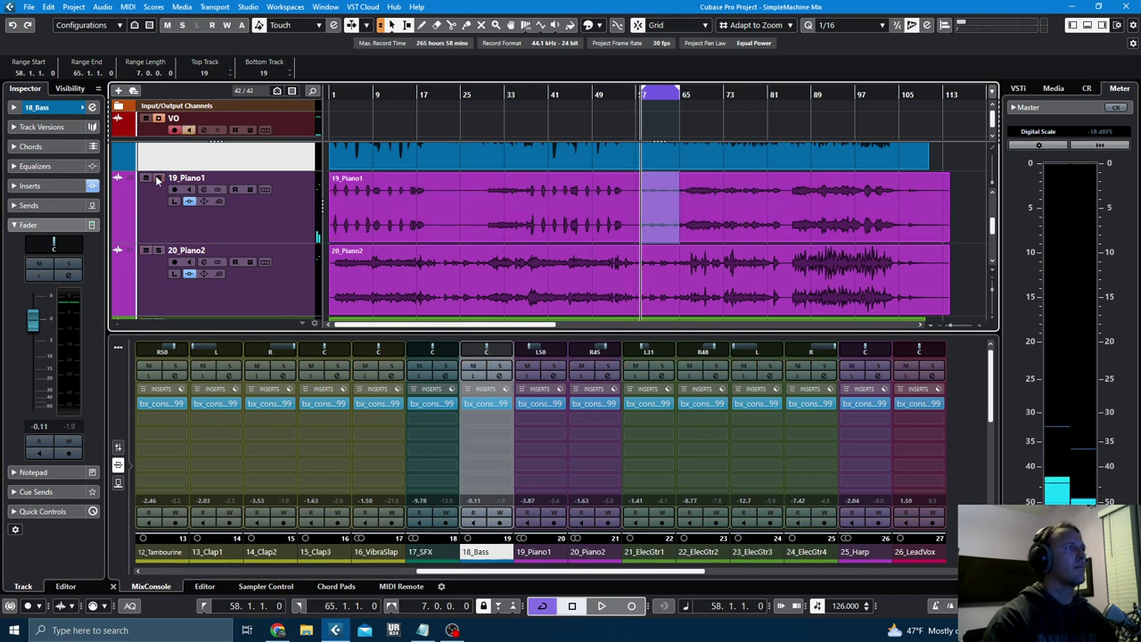
# - Solo 20_Piano2 and listen to it from bar 58 and from bar 39
pyautogui.click(159, 250)
pyautogui.press('space')
pyautogui.press('space')
pyautogui.click(538, 264)
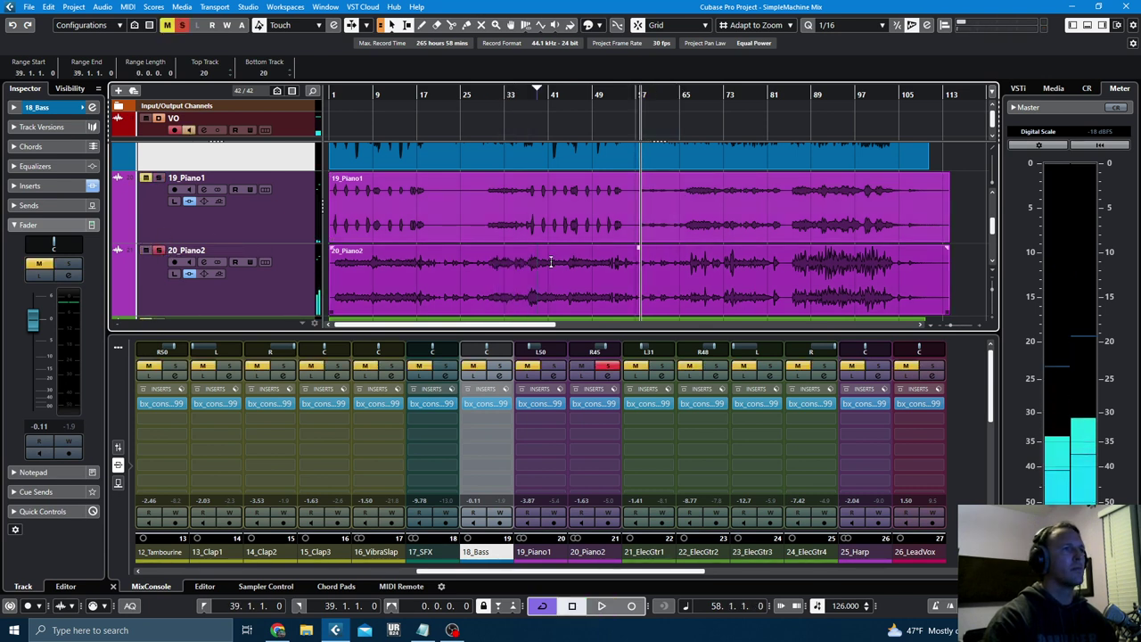
pyautogui.hotkey('alt', 'space')
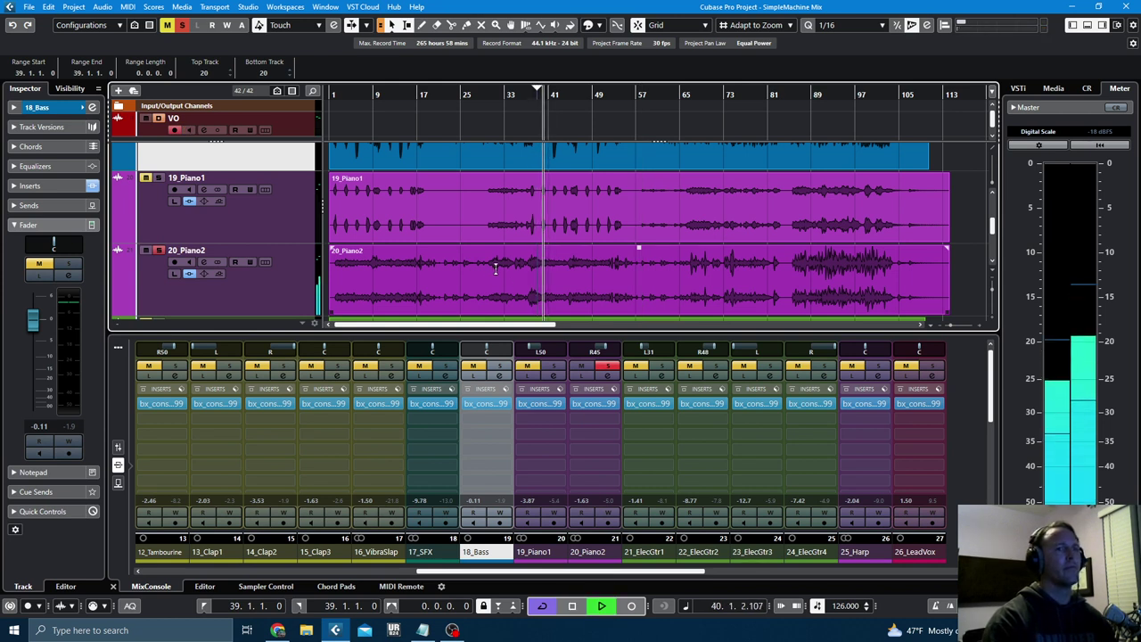
pyautogui.press('space')
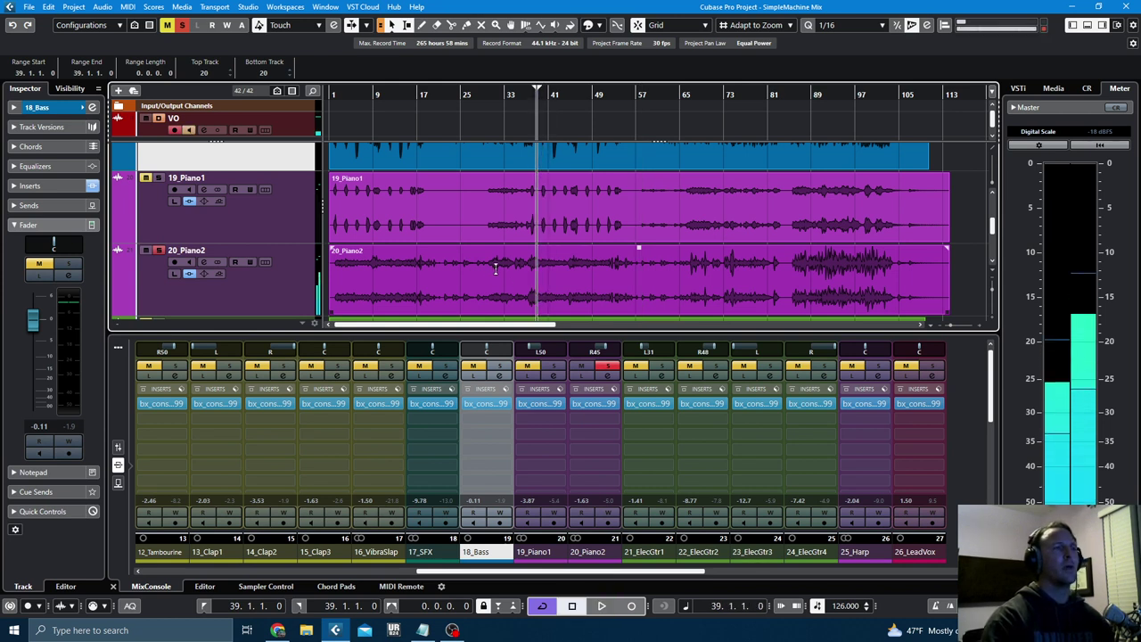
# - Add 19_Piano1 to the solo with 20_Piano2 and open its bx_console AMEK 9099 channel strip for playback
pyautogui.click(554, 367)
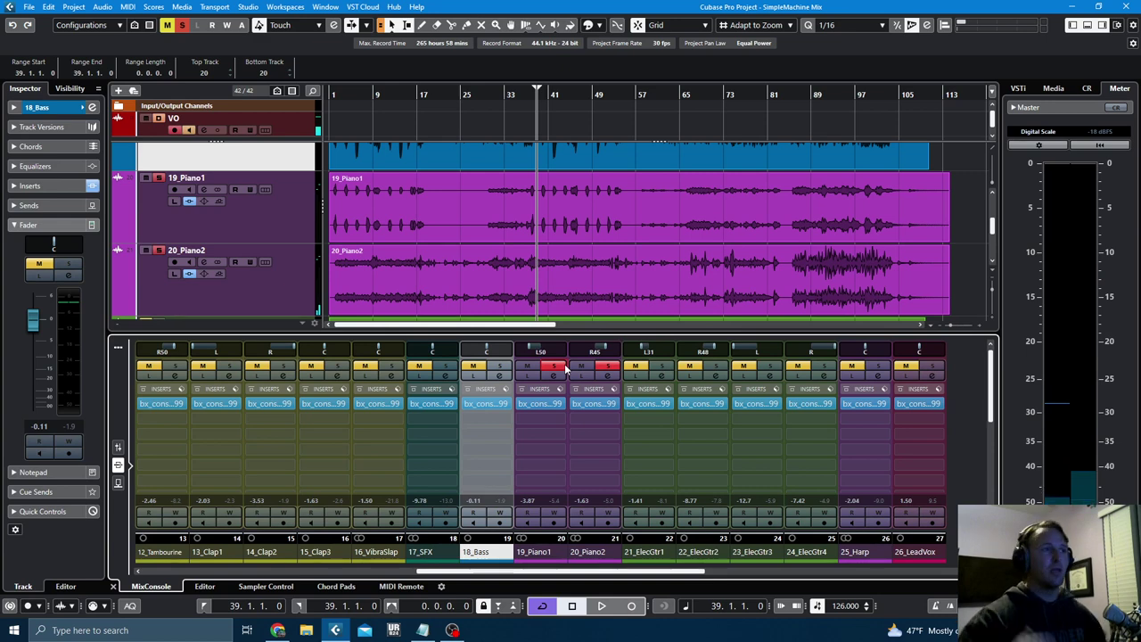
pyautogui.click(314, 237)
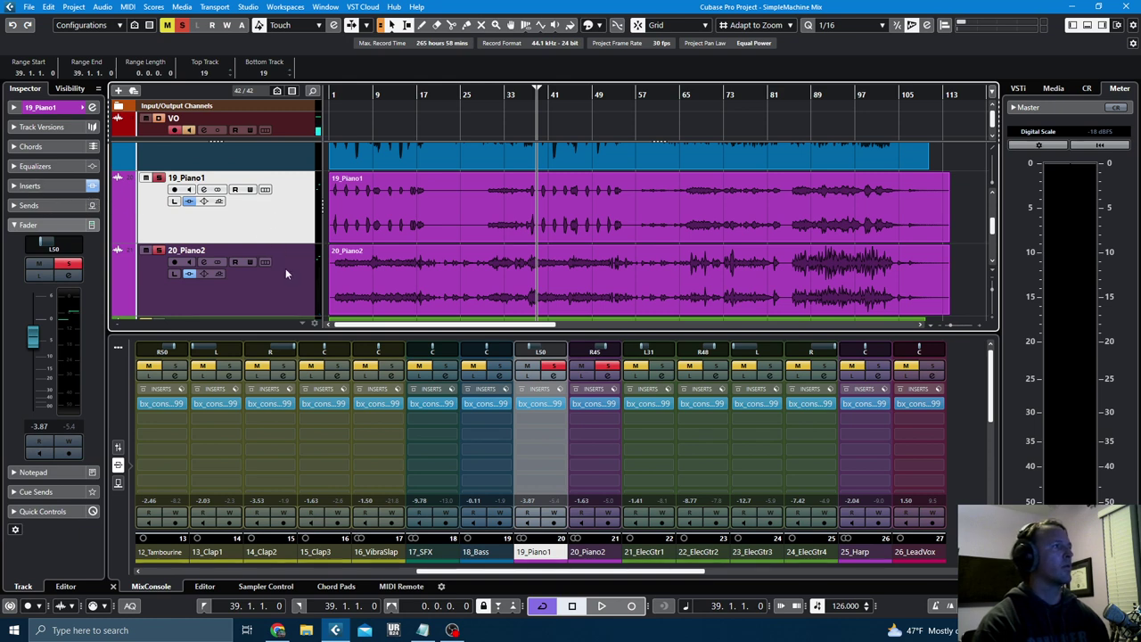
pyautogui.click(59, 189)
pyautogui.click(46, 215)
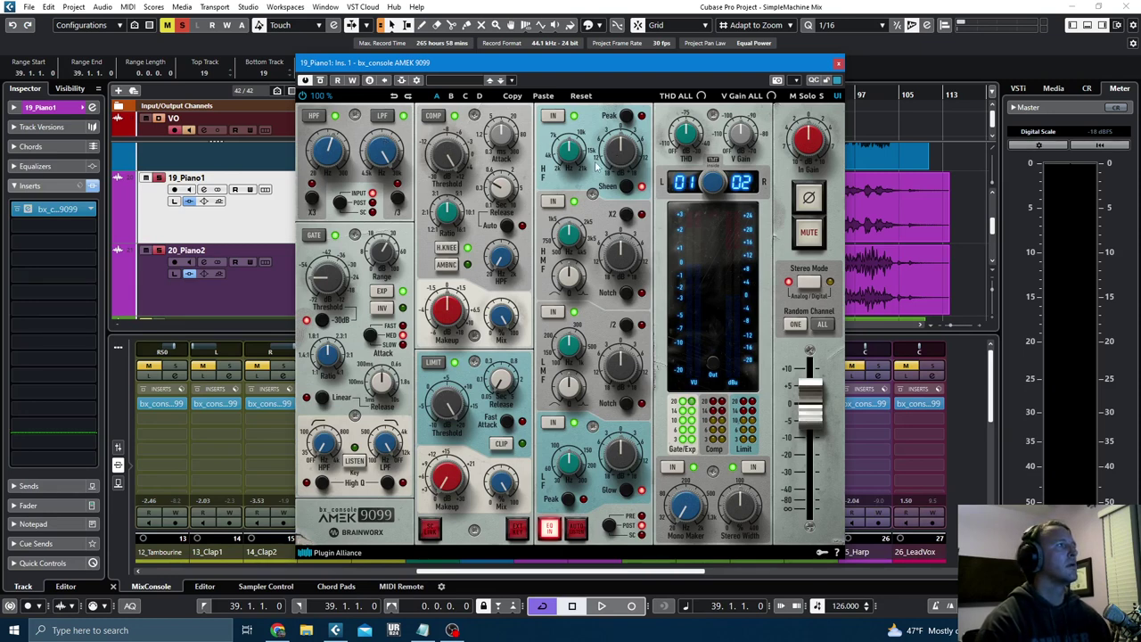
pyautogui.press('space')
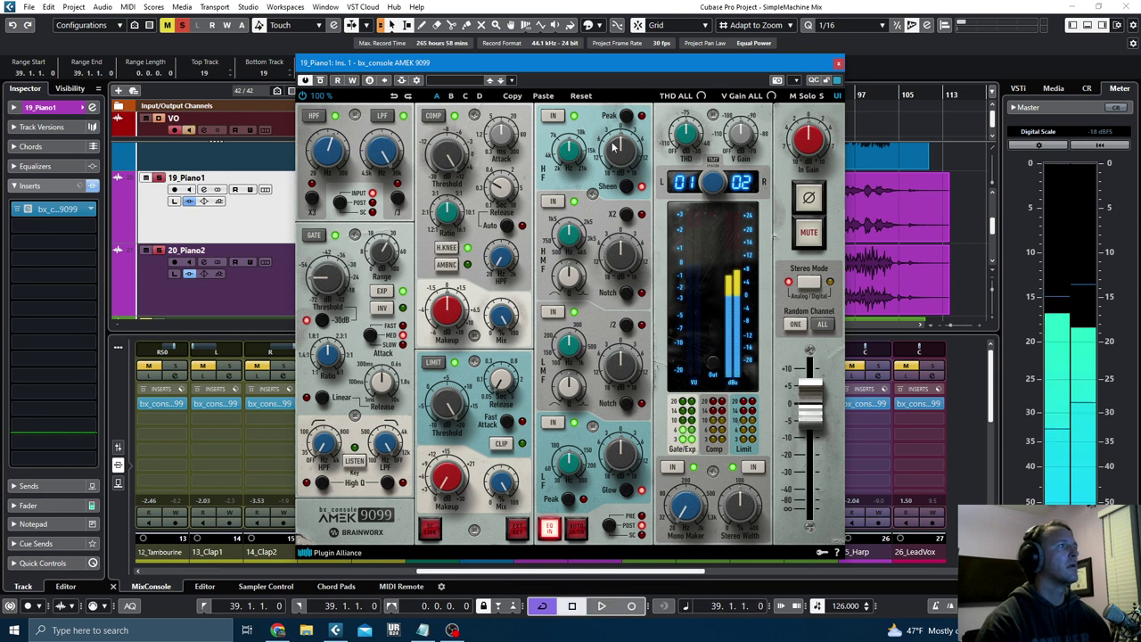
# - Loop bars 30 to 39 with both pianos in solo and raise the high-pass filter in 19_Piano1's channel strip
pyautogui.click(837, 63)
pyautogui.moveTo(486, 187); pyautogui.dragTo(537, 203)
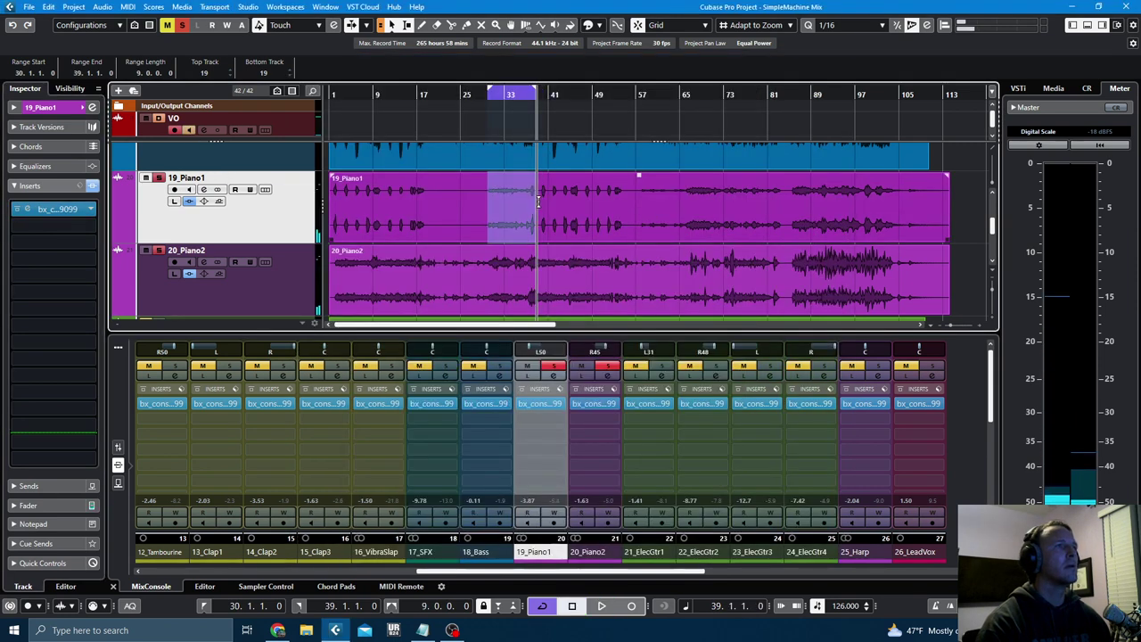
pyautogui.press('l')
pyautogui.press('space')
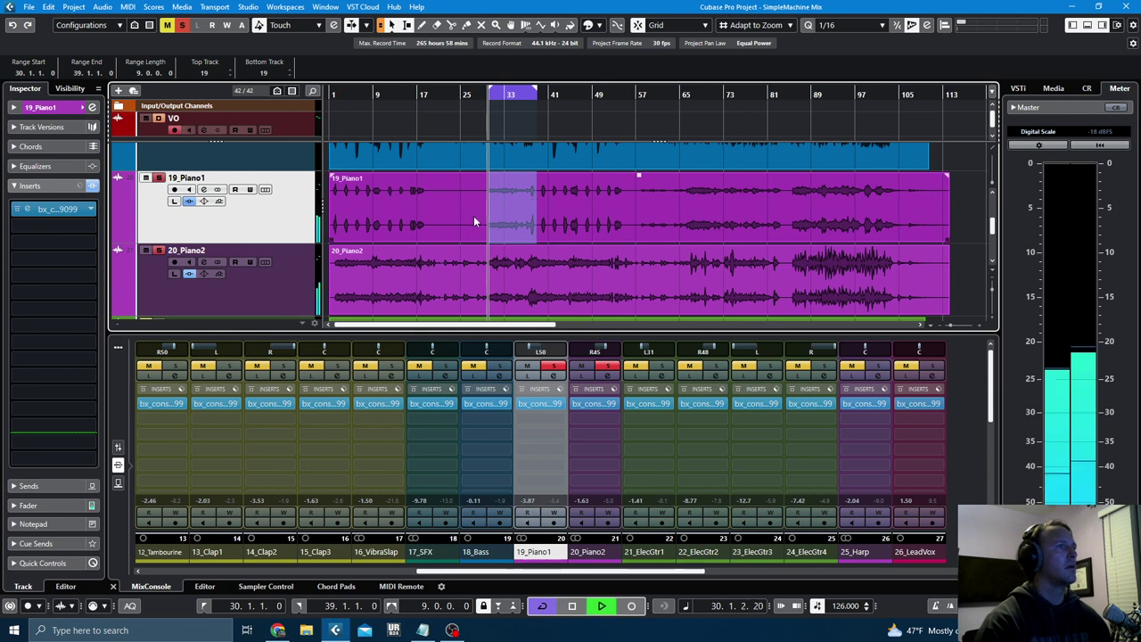
pyautogui.click(63, 208)
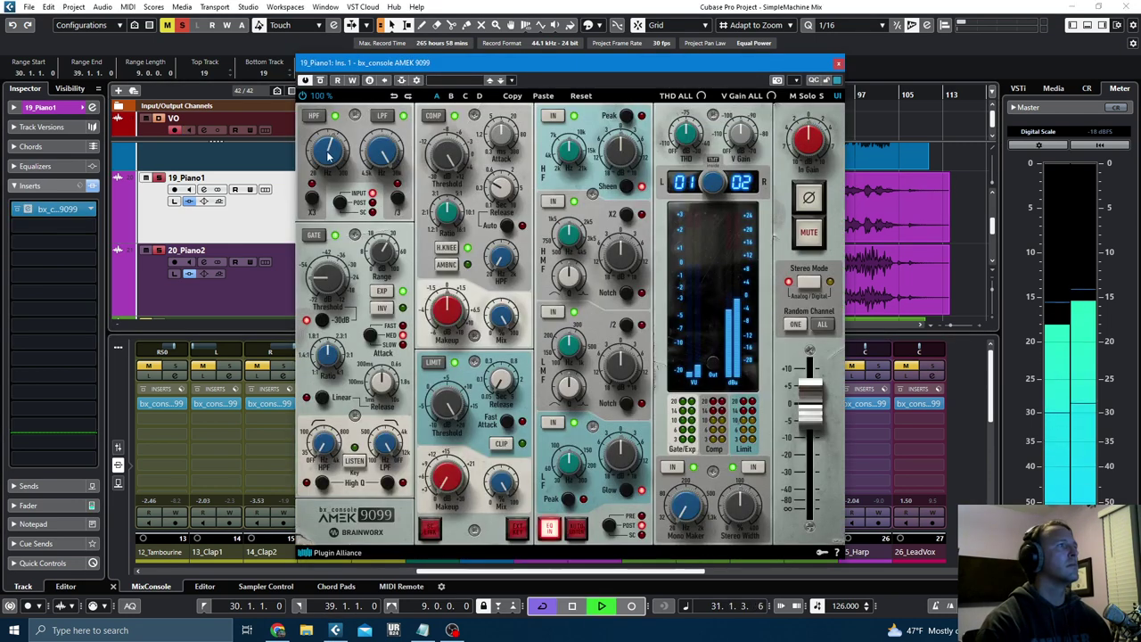
pyautogui.moveTo(330, 151)
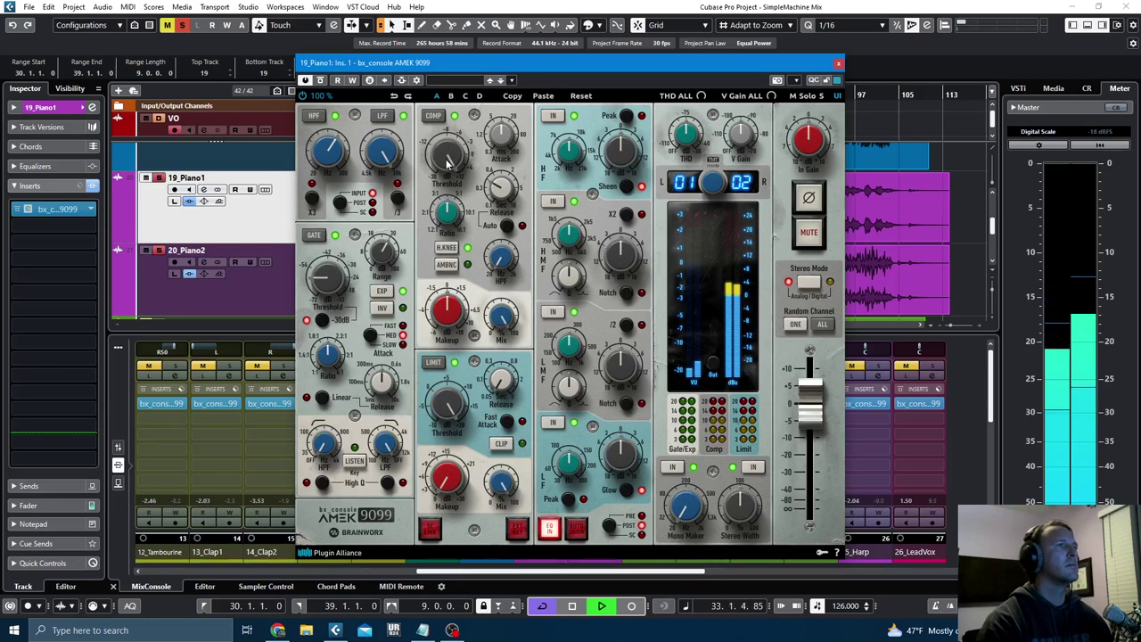
# - Lower 19_Piano1's compressor threshold with about 2.5 dB of makeup gain, and boost the channel strip's high-frequency EQ
pyautogui.moveTo(447, 162)
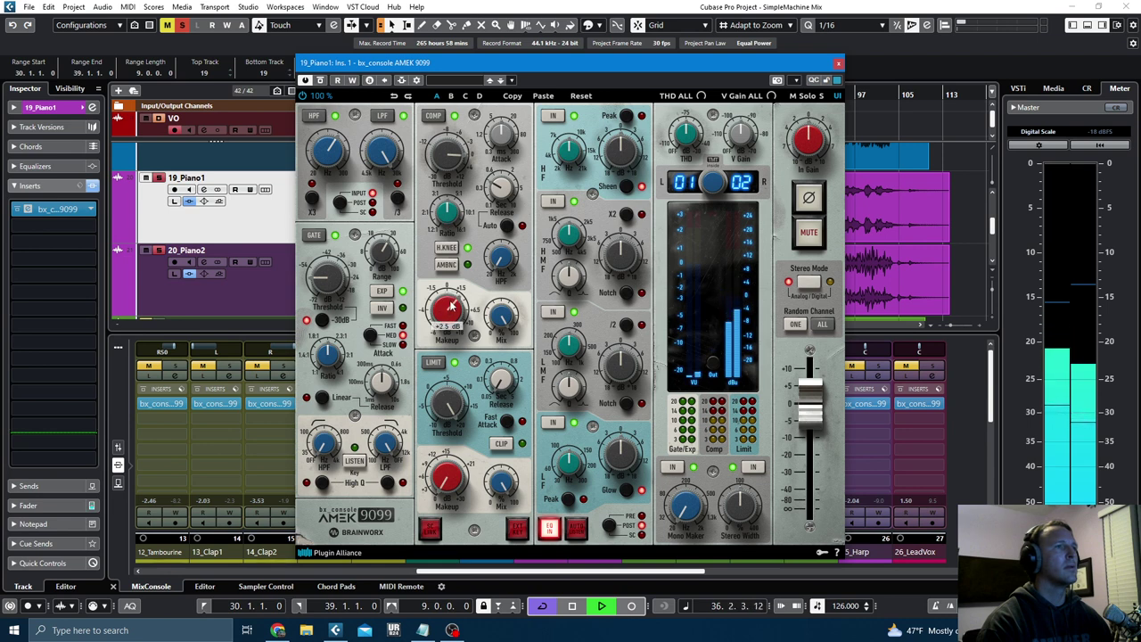
pyautogui.moveTo(626, 157)
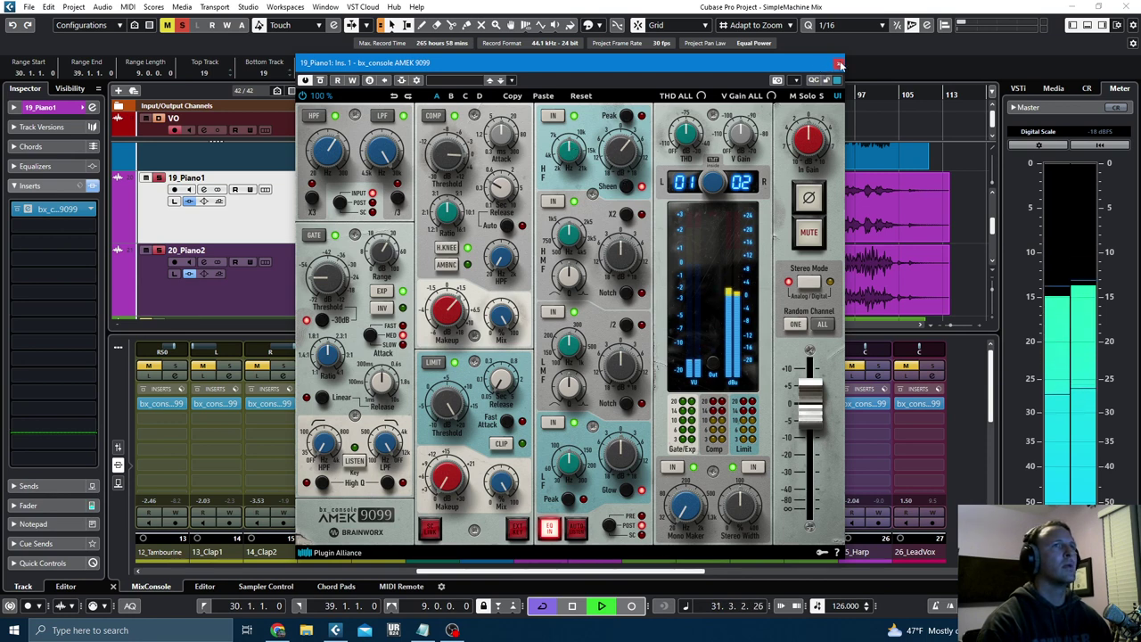
pyautogui.click(839, 65)
# - In the MixConsole, clear 20_Piano2's insert and copy 19_Piano1's bx_console AMEK 9099 strip onto it
pyautogui.press('F3')
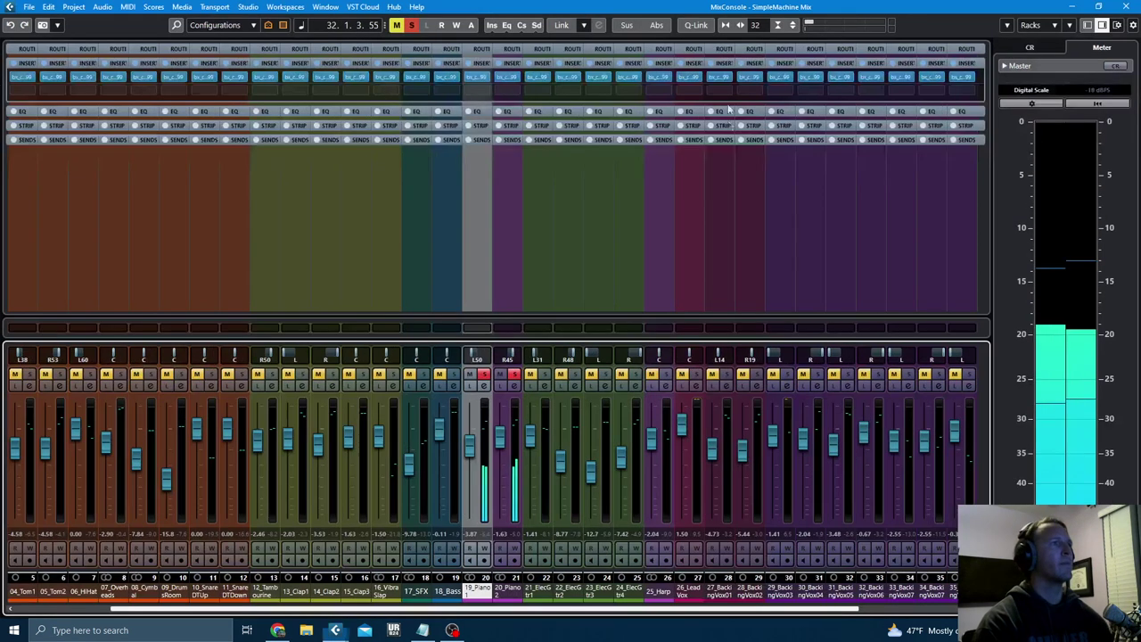
pyautogui.click(518, 76)
pyautogui.click(533, 102)
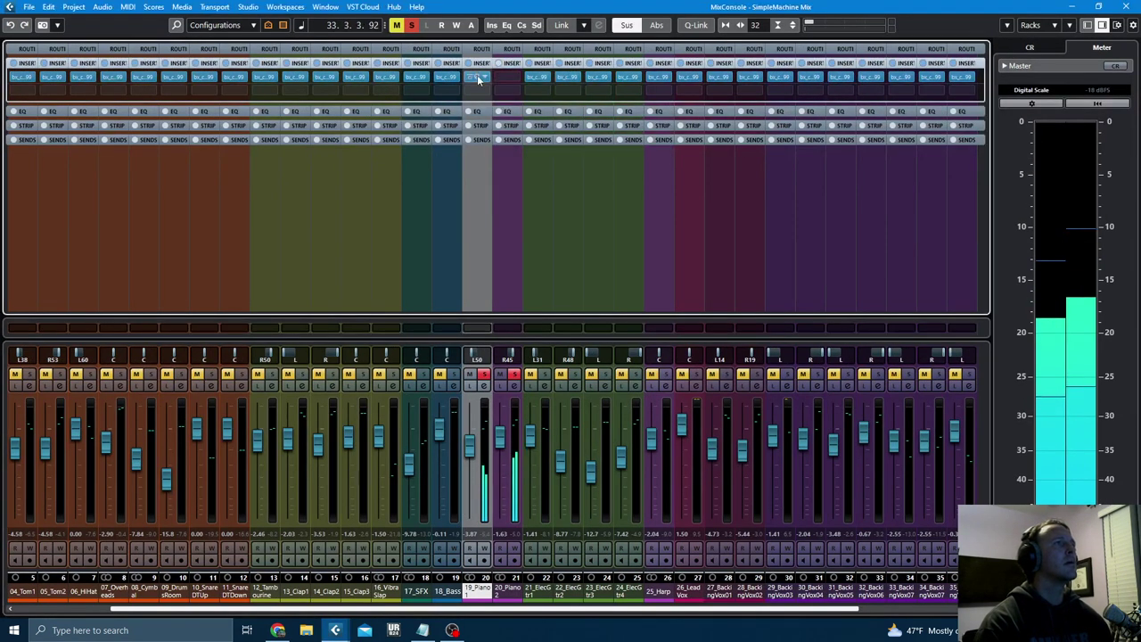
pyautogui.moveTo(478, 78)
pyautogui.mouseDown()
pyautogui.moveTo(510, 76)
pyautogui.moveTo(491, 63)
pyautogui.mouseUp()
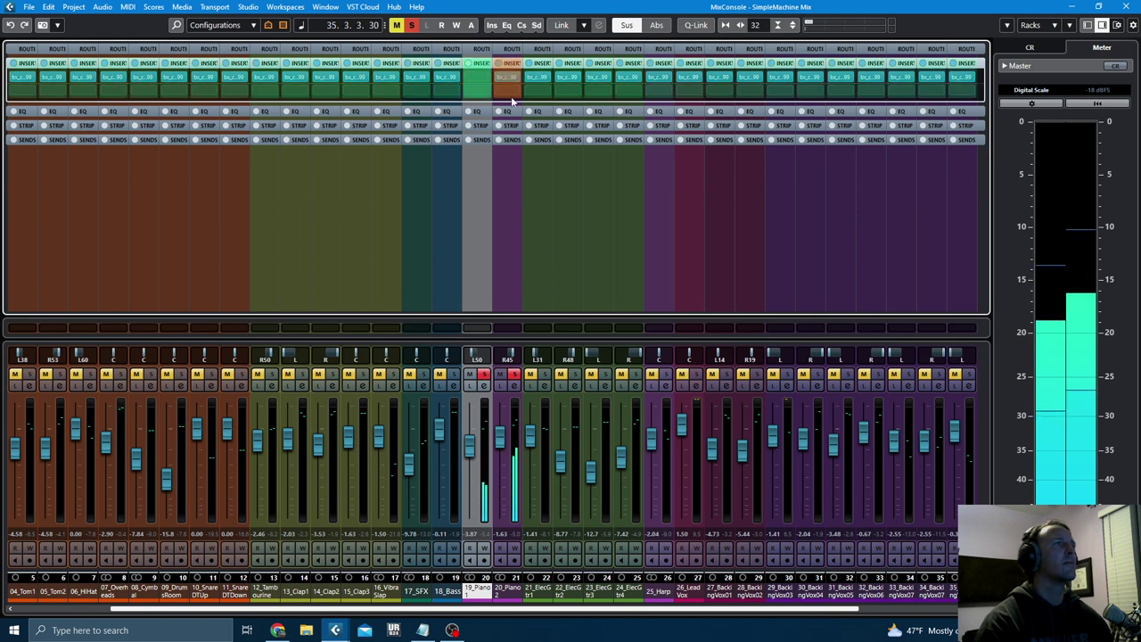
pyautogui.moveTo(482, 387); pyautogui.dragTo(509, 371)
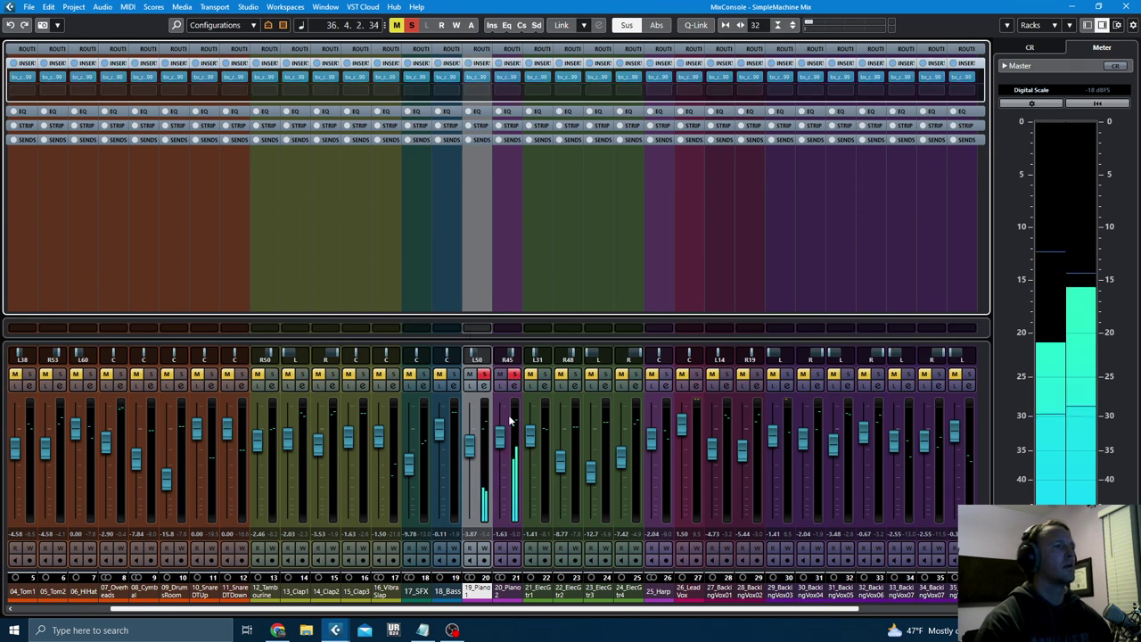
# - Compare both linked piano channels with their inserts bypassed and active, and inspect 20_Piano2's copied channel strip settings
pyautogui.keyDown('shift'); pyautogui.click(509, 591); pyautogui.keyUp('shift')
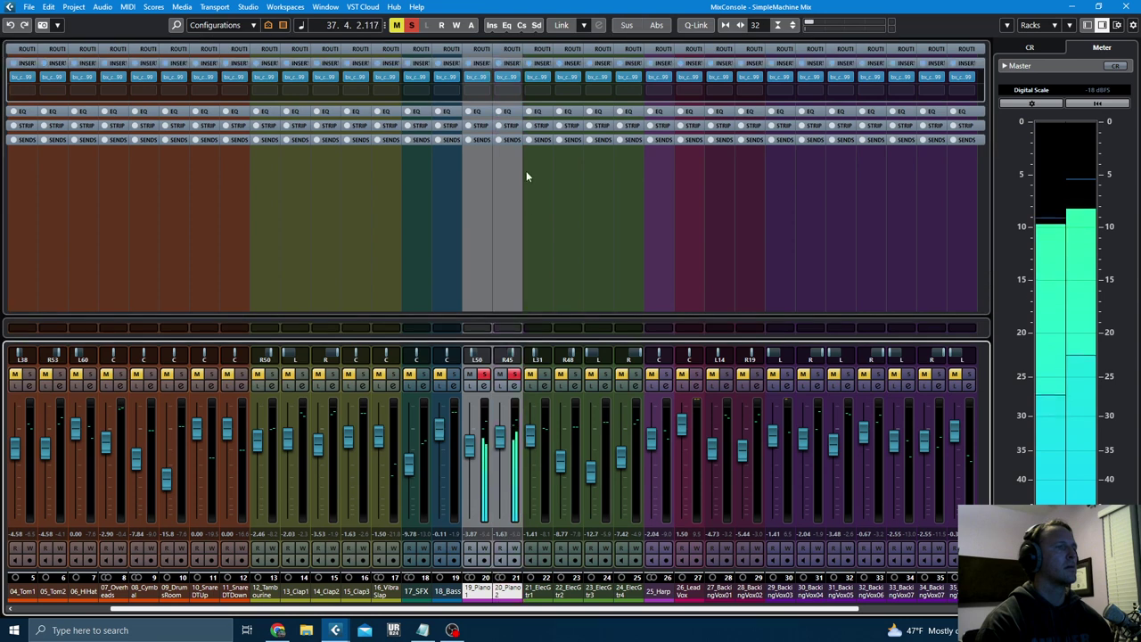
pyautogui.hotkey('shift', 'alt')
pyautogui.click(498, 64)
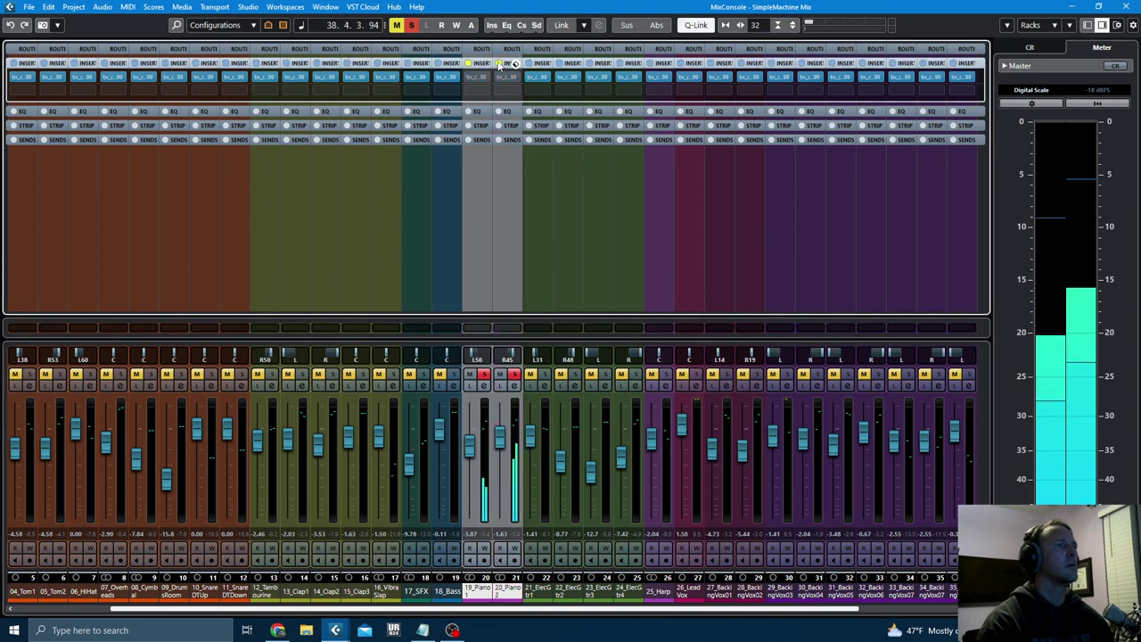
pyautogui.click(499, 64)
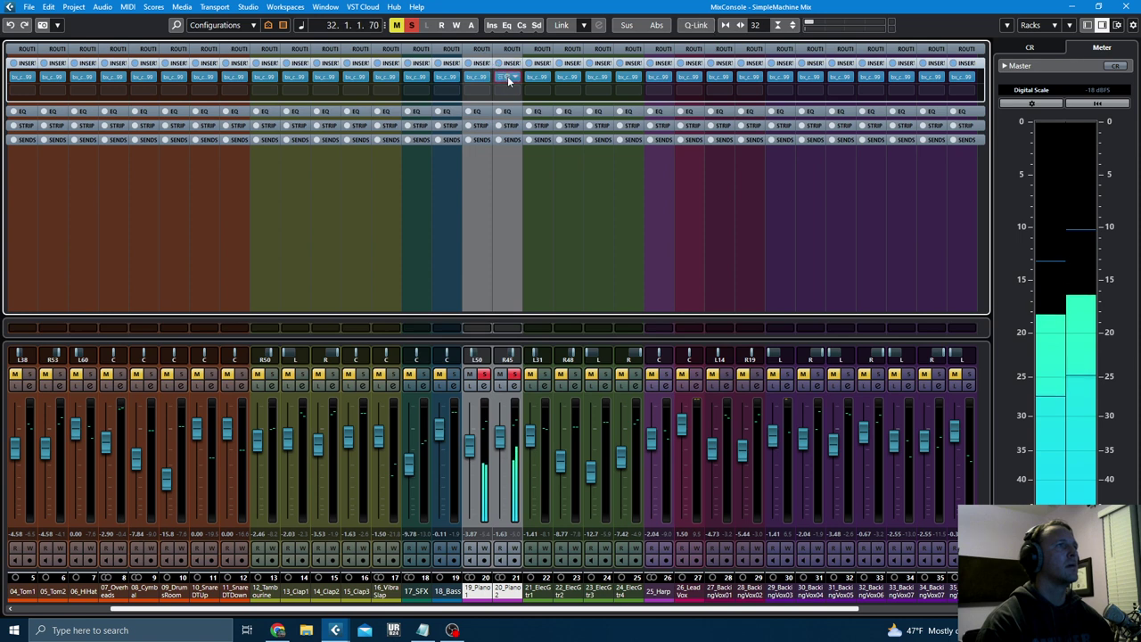
pyautogui.click(507, 77)
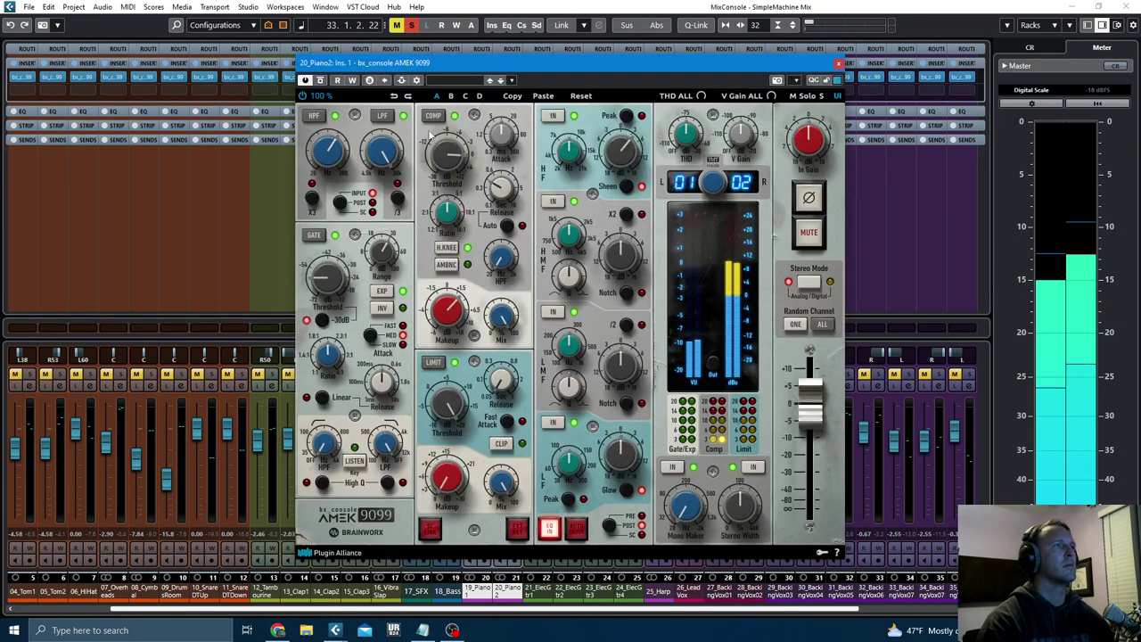
pyautogui.click(838, 63)
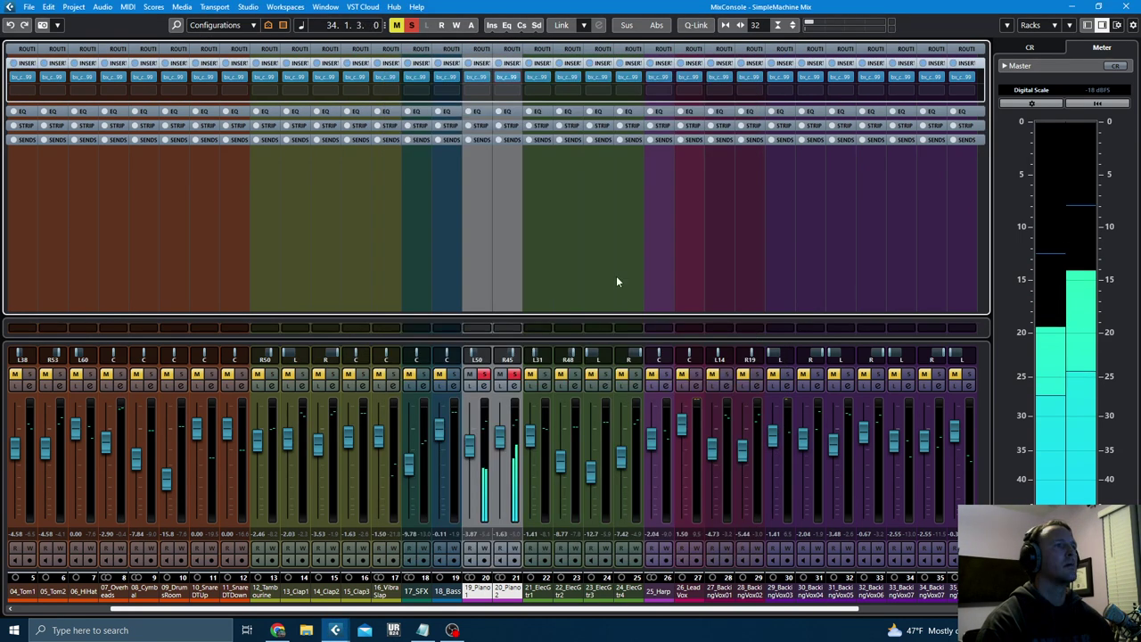
# - Take both pianos out of solo, set 19_Piano1's fader to -3.21, and pan the pianos to L55 and R55
pyautogui.click(484, 374)
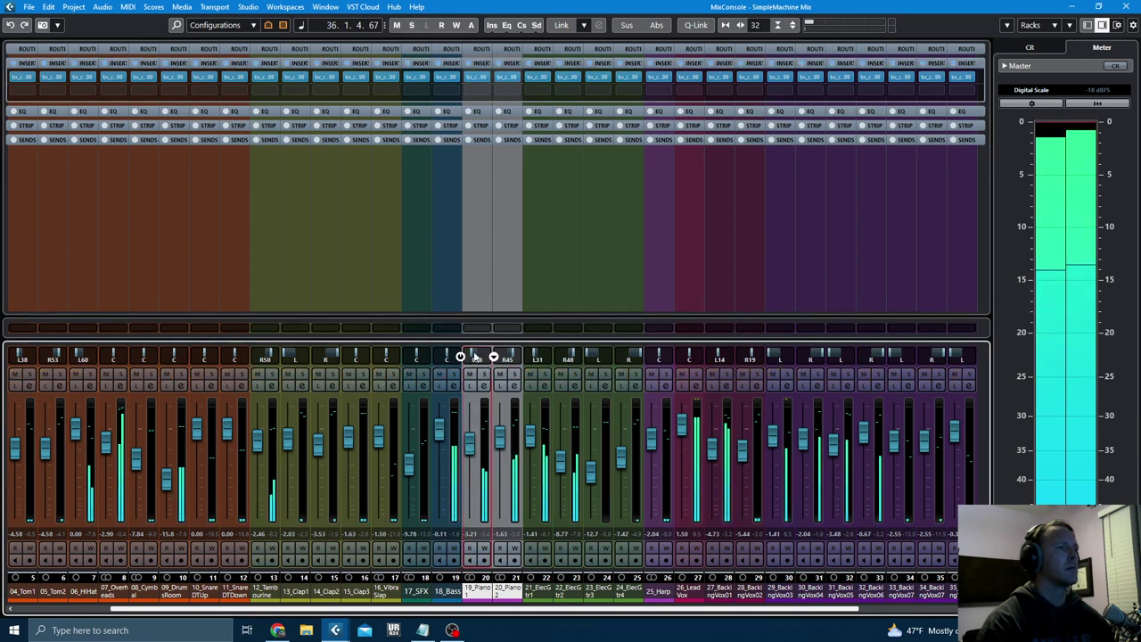
pyautogui.moveTo(507, 356); pyautogui.dragTo(472, 358)
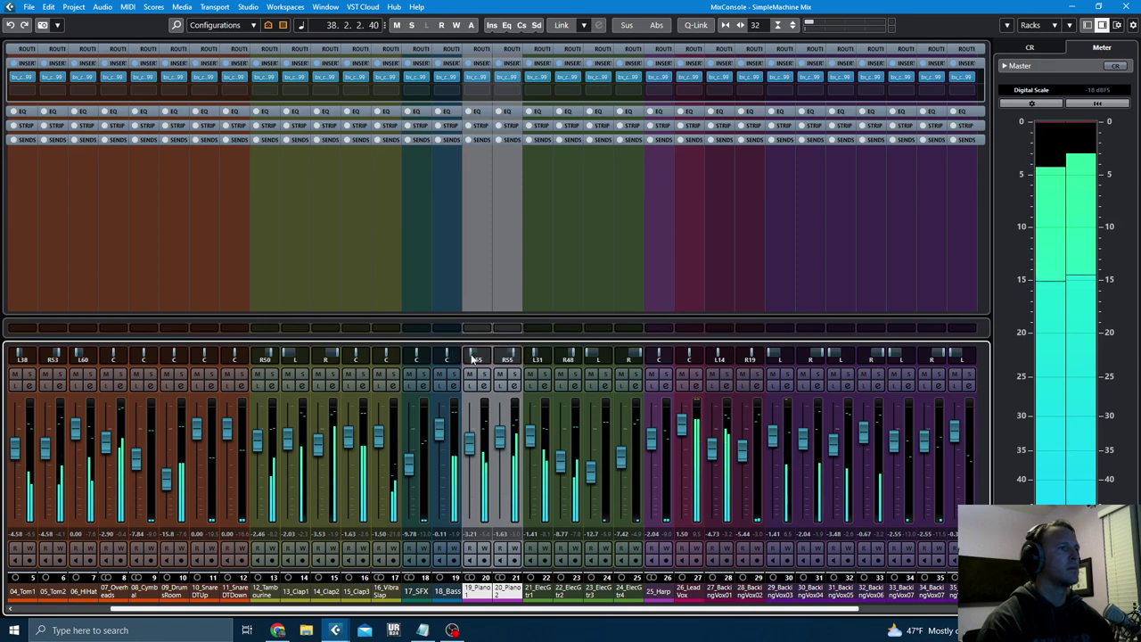
# - Return to the project window, turn off cycle playback and play the full mix from the start of the song
pyautogui.press('F3')
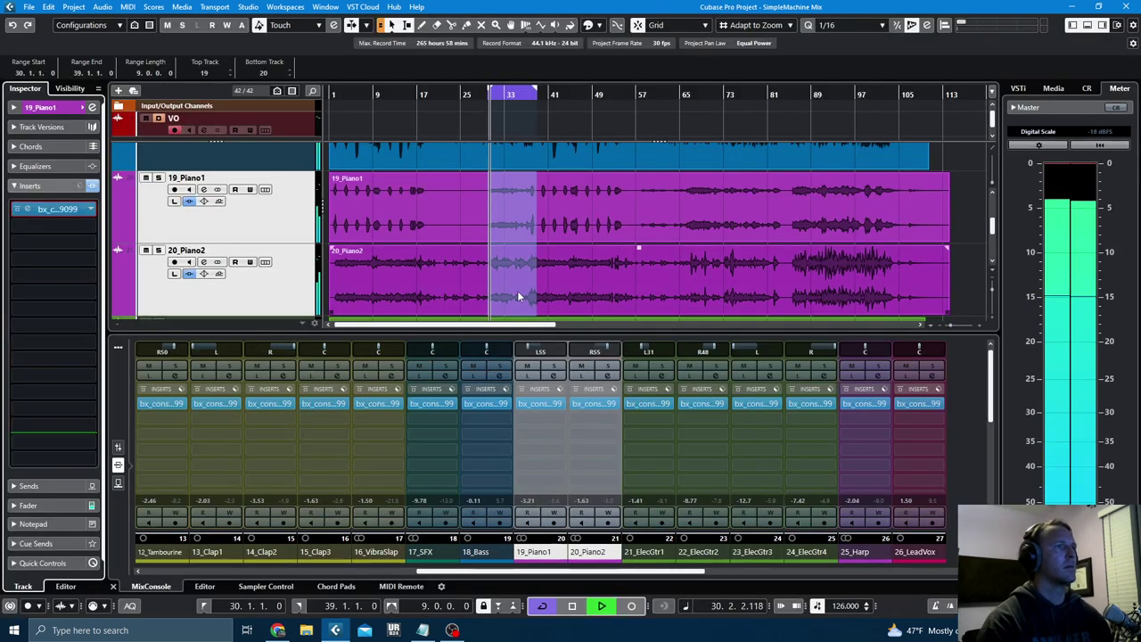
pyautogui.press('/')
pyautogui.press('space')
pyautogui.press('.')
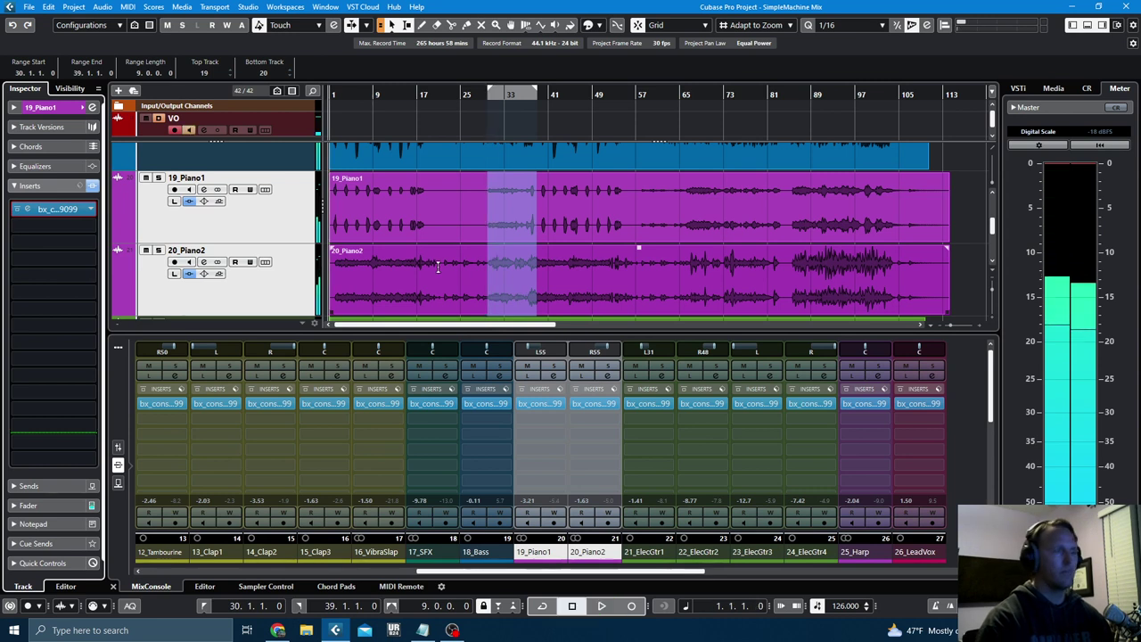
pyautogui.press('space')
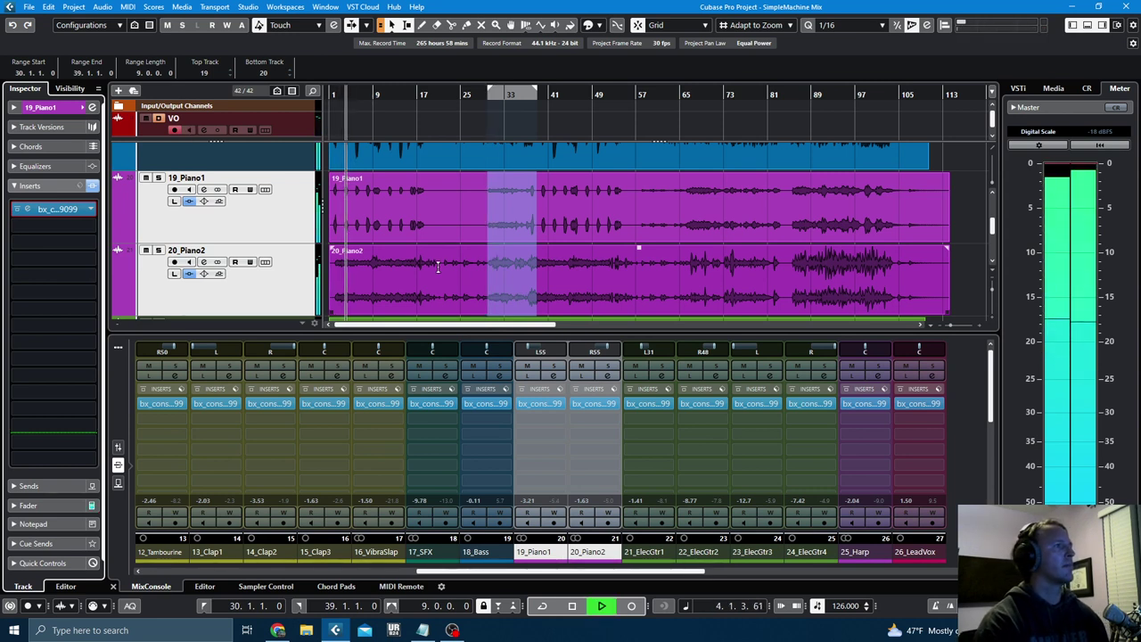
# - Select 21_ElecGtr1, shape its filters and upper EQ bands in the bx_console AMEK 9099, and compare it with bypass
pyautogui.click(466, 318)
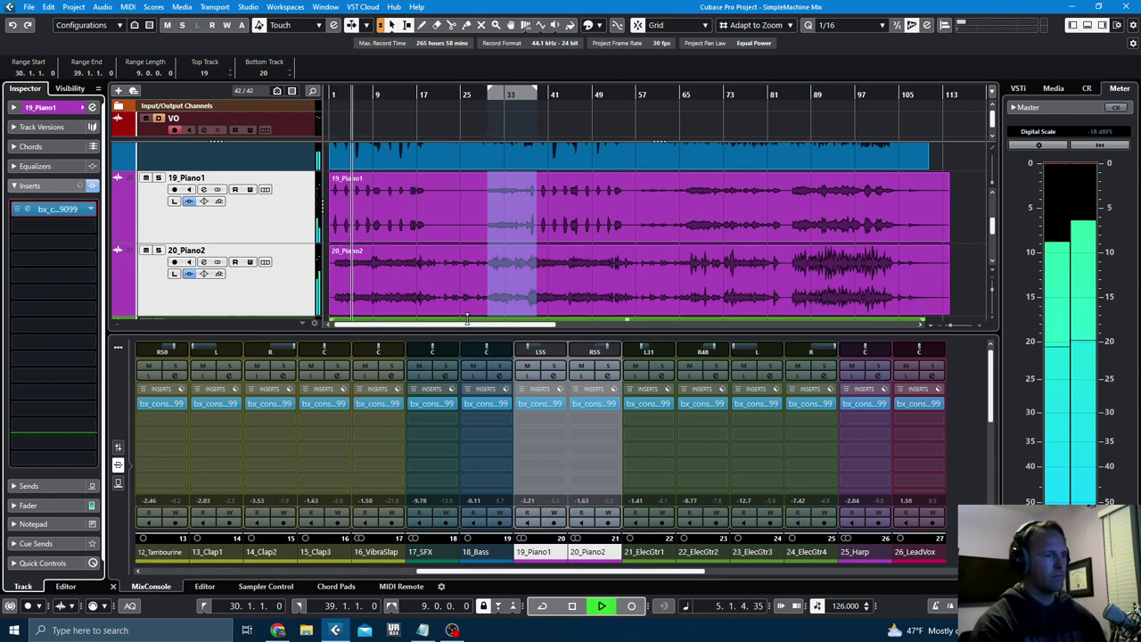
pyautogui.scroll(-2, 269, 242)
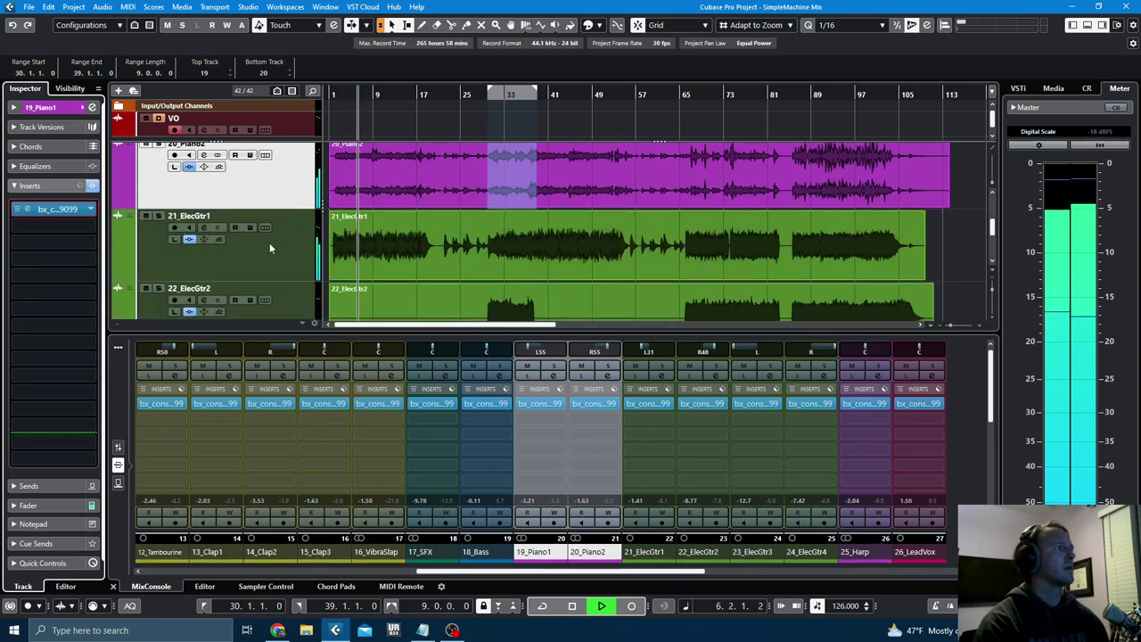
pyautogui.click(270, 242)
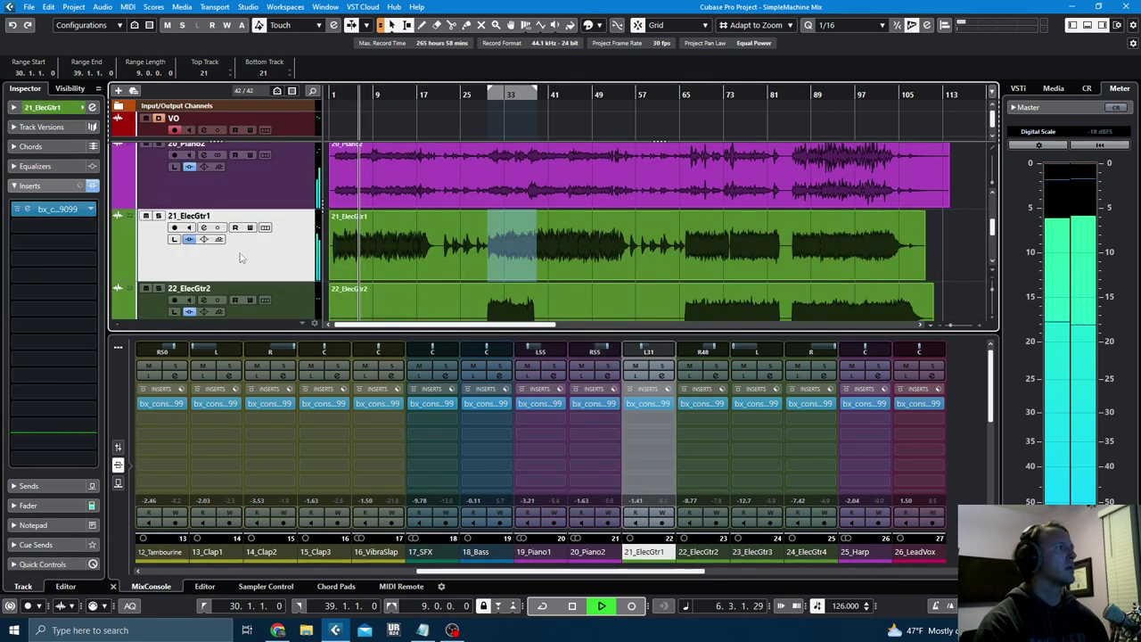
pyautogui.click(648, 404)
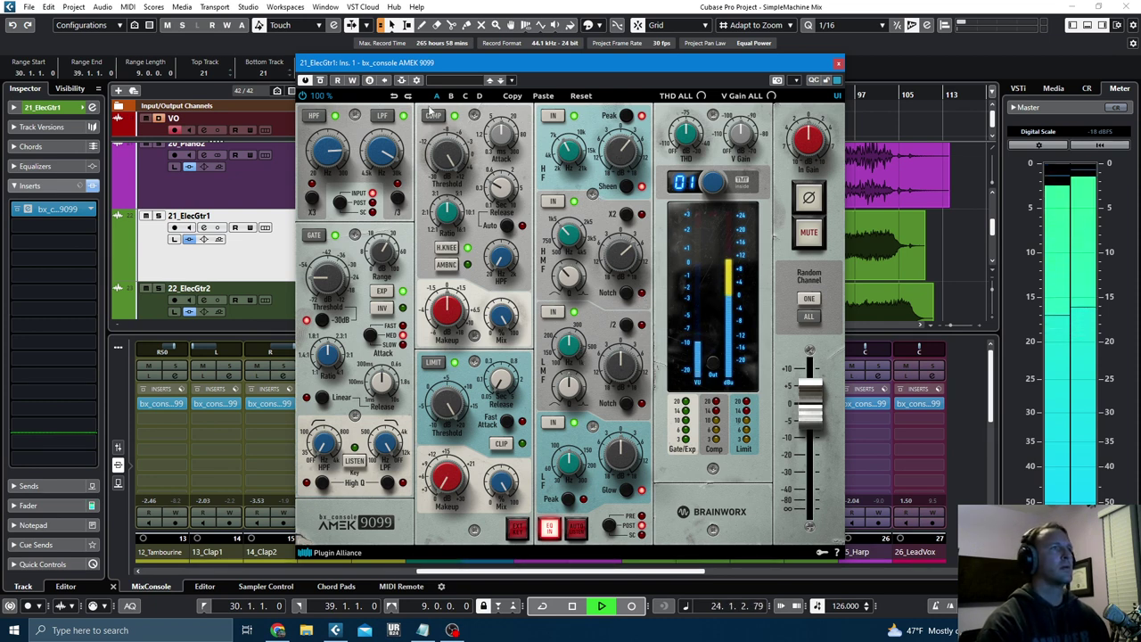
pyautogui.click(321, 80)
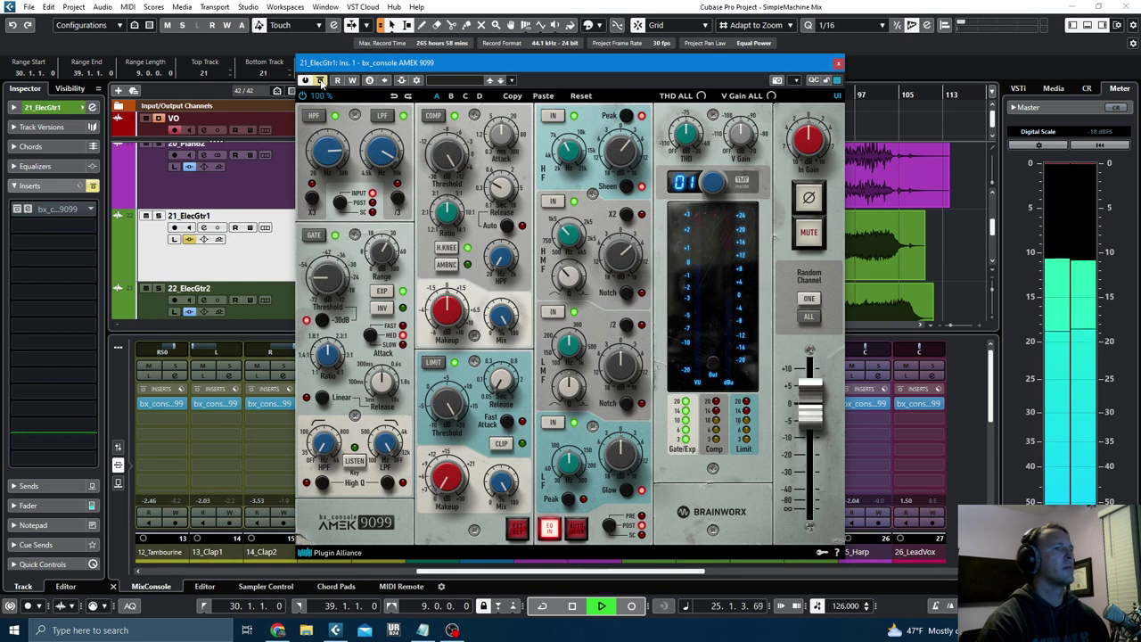
pyautogui.click(321, 80)
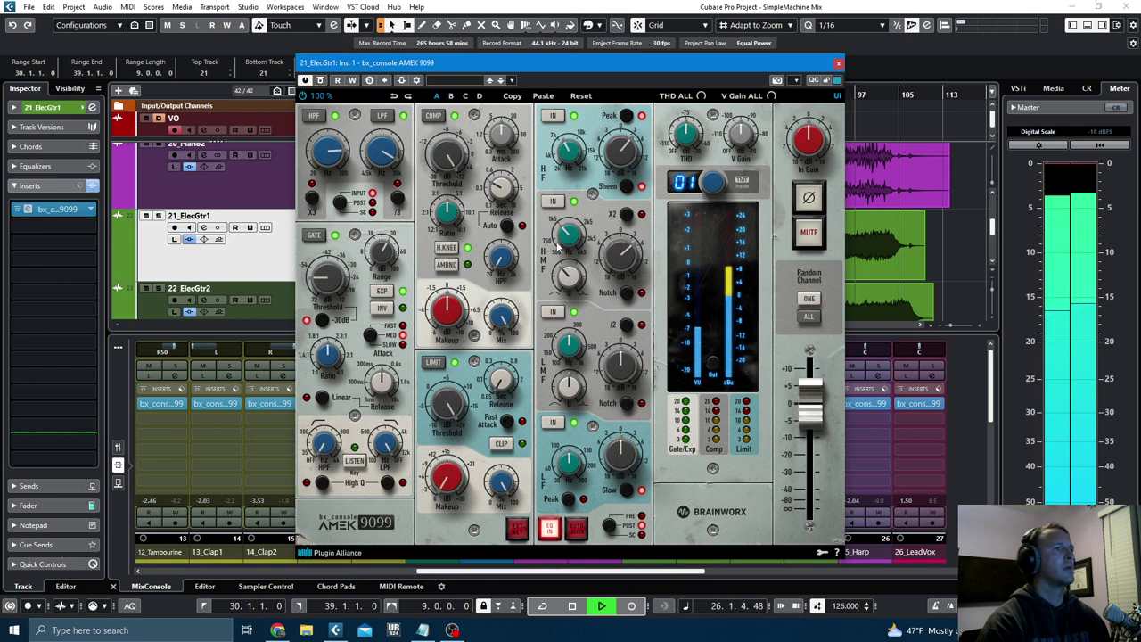
# - Lower the compressor threshold on 21_ElecGtr1, adjust its attack and add makeup gain
pyautogui.moveTo(450, 159)
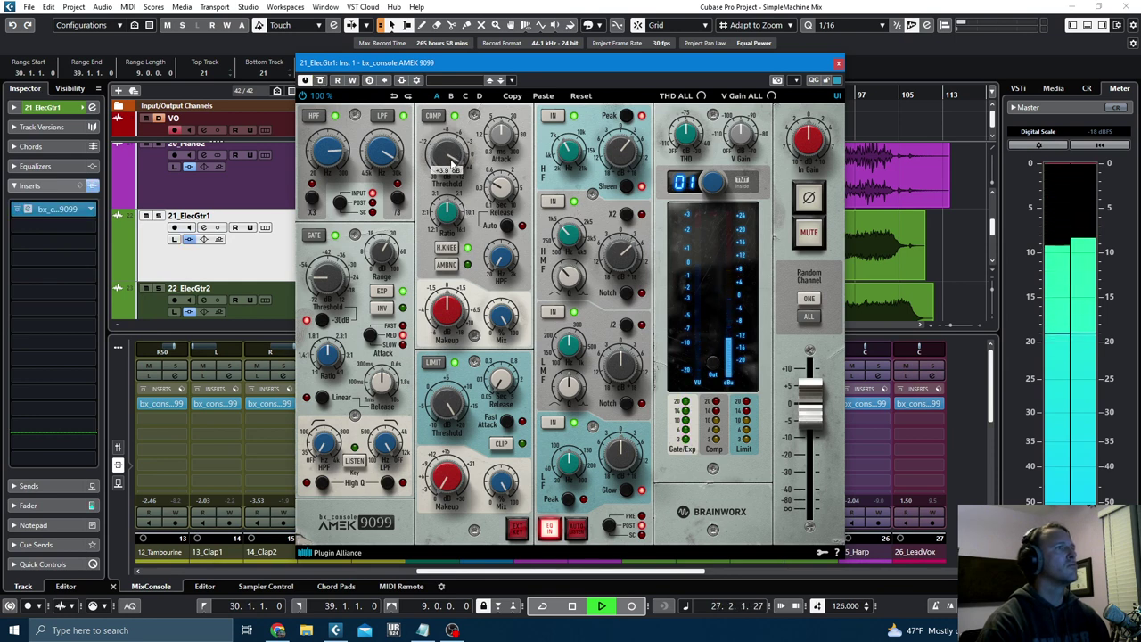
pyautogui.moveTo(451, 160); pyautogui.dragTo(453, 174)
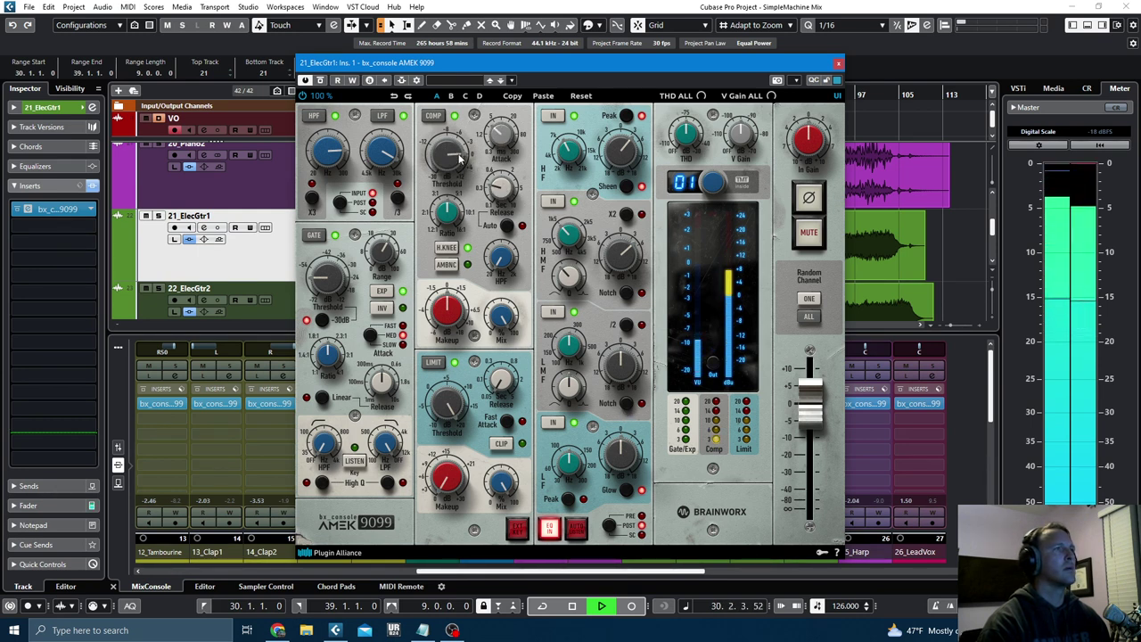
pyautogui.moveTo(499, 142); pyautogui.dragTo(502, 128)
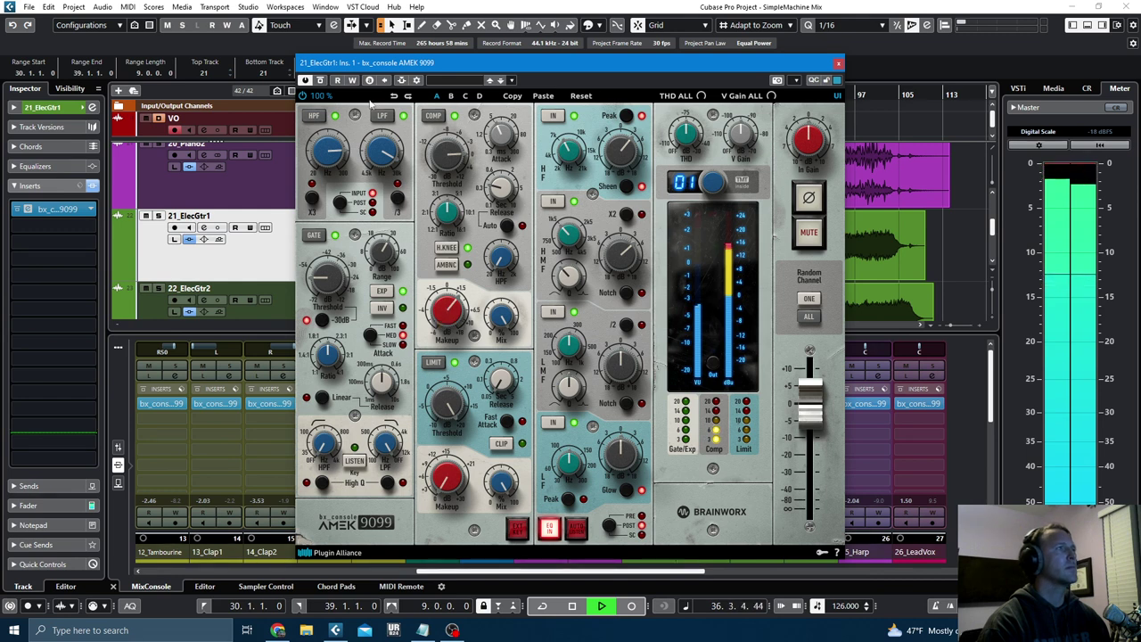
# - Compare 21_ElecGtr1 with its channel strip bypassed and active in the full mix, and close the plug-in
pyautogui.click(320, 80)
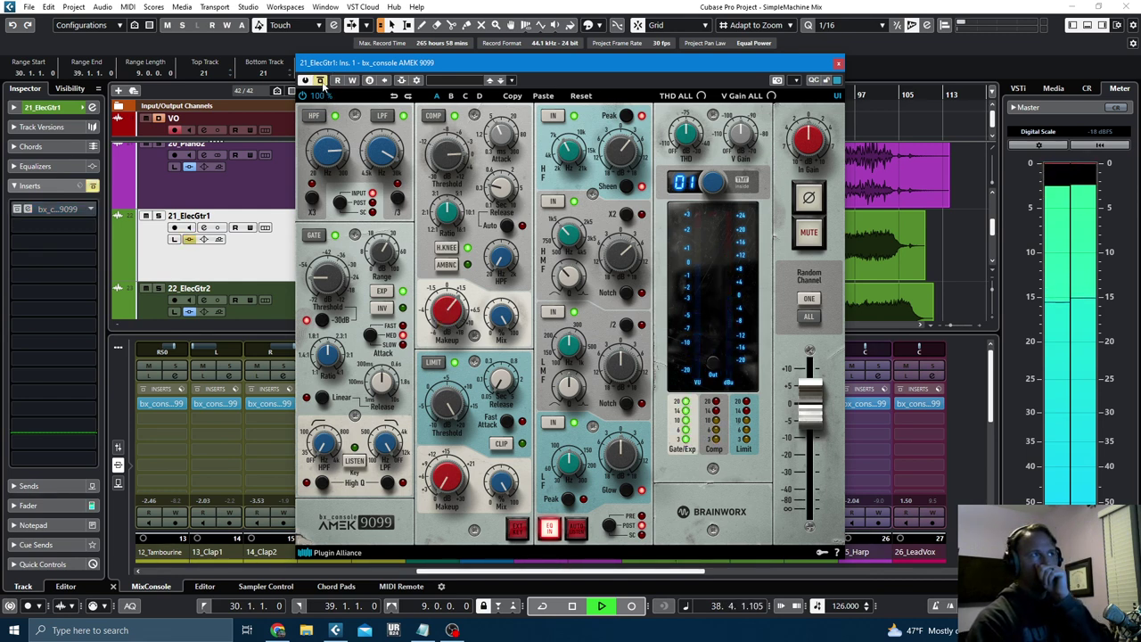
pyautogui.click(322, 81)
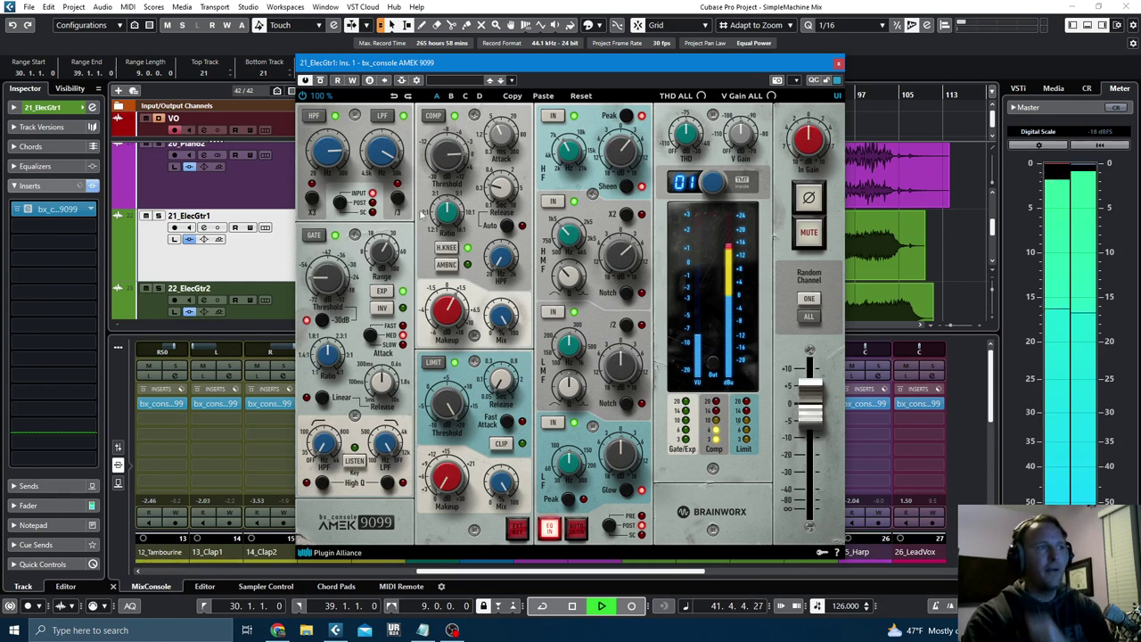
pyautogui.click(321, 81)
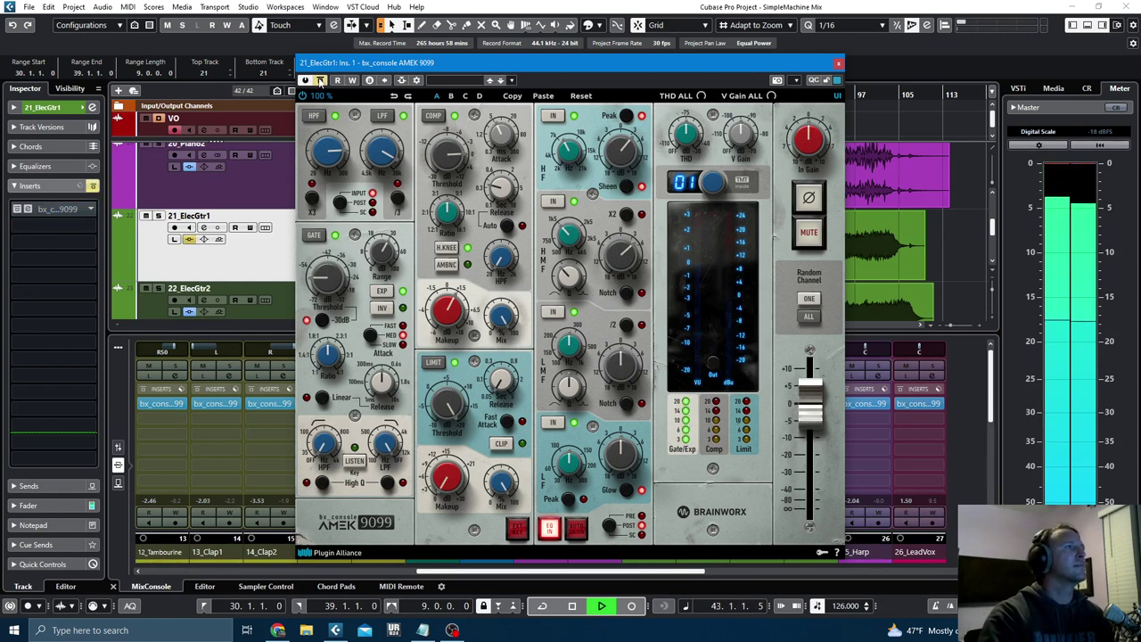
pyautogui.click(322, 81)
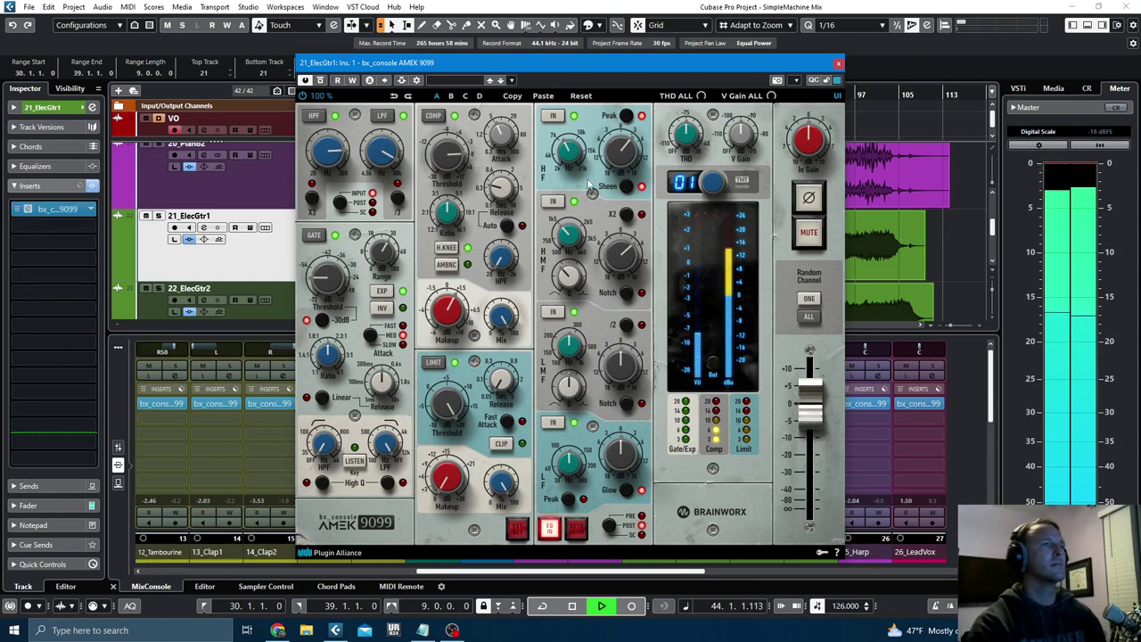
pyautogui.click(838, 63)
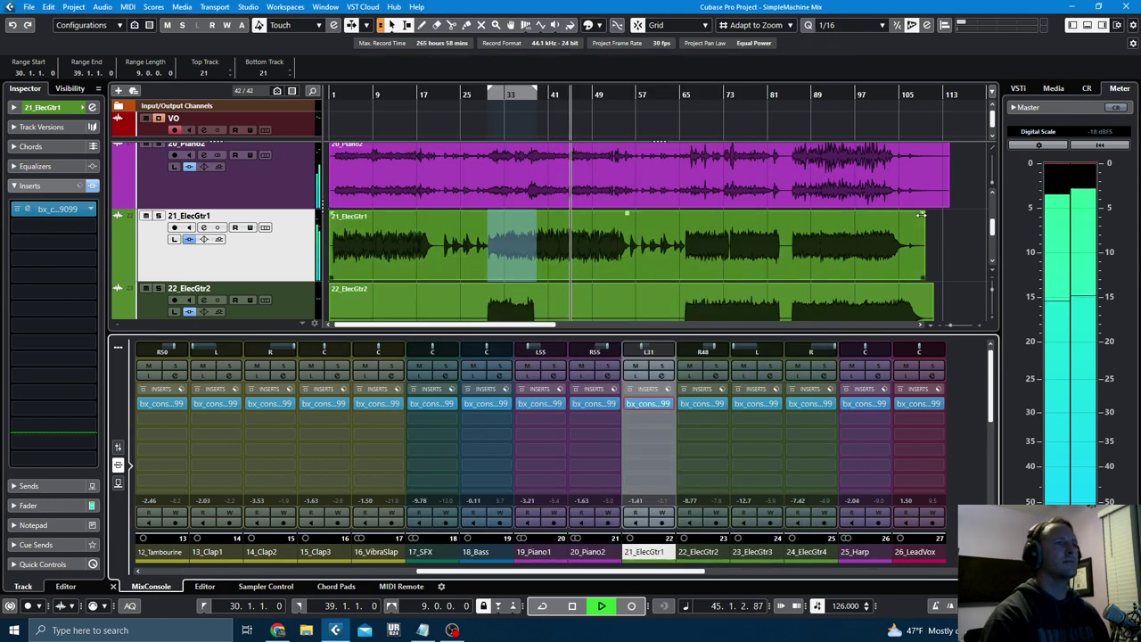
# - Loop bars 30 to 39 over 22_ElecGtr2 and, in its channel strip, boost the high-mid EQ and set the high-pass filter to 92.1 Hz
pyautogui.scroll(-3, 825, 233)
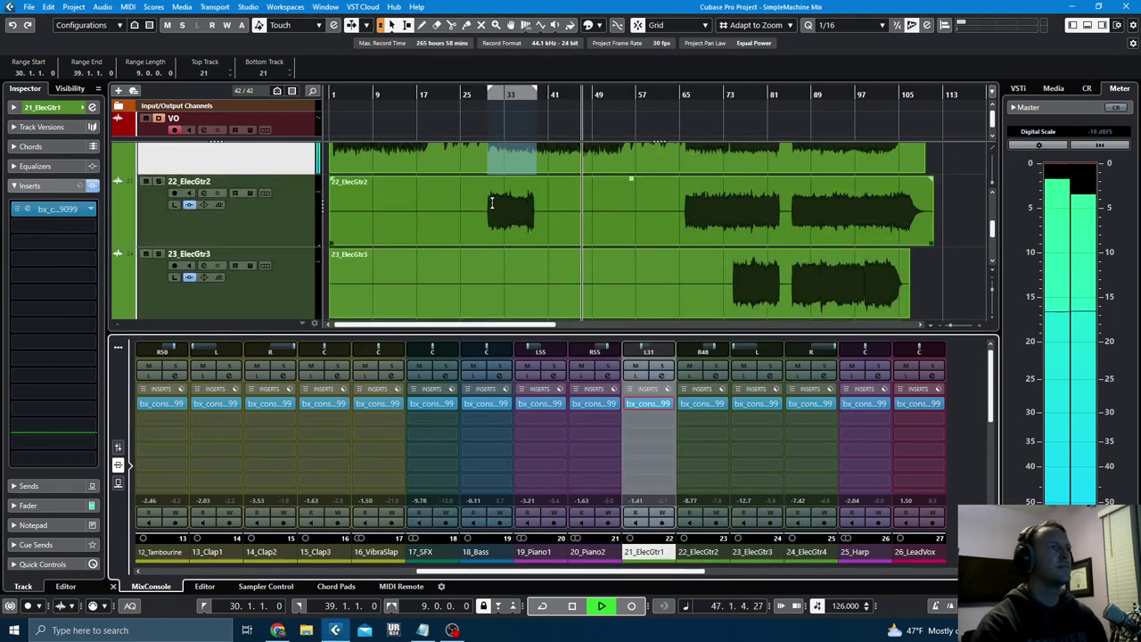
pyautogui.moveTo(490, 199); pyautogui.dragTo(540, 210)
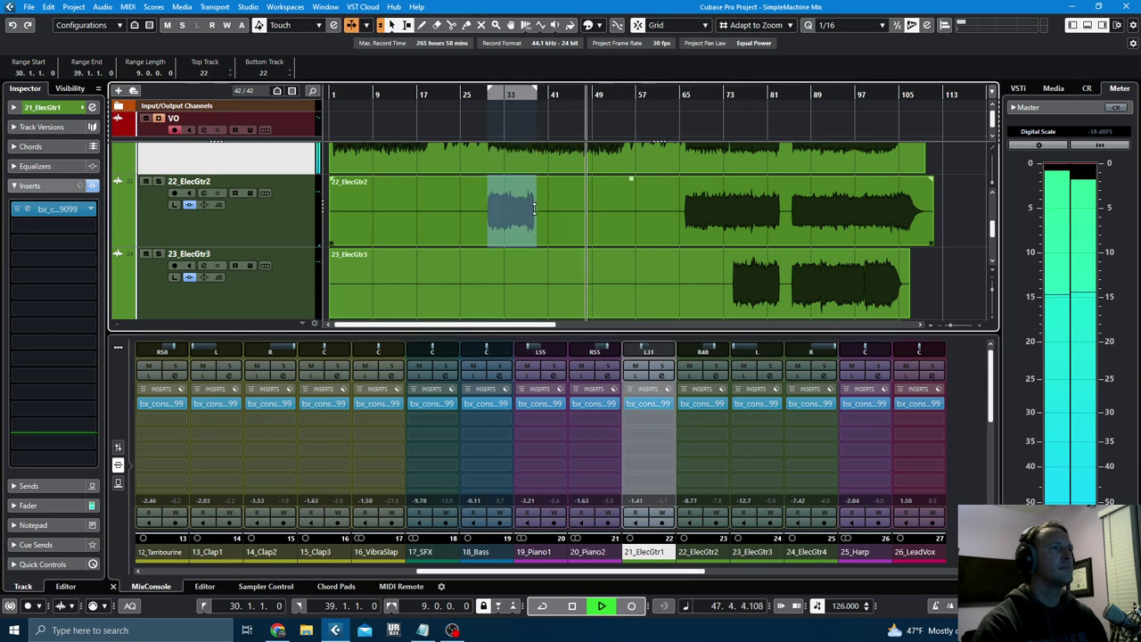
pyautogui.click(702, 403)
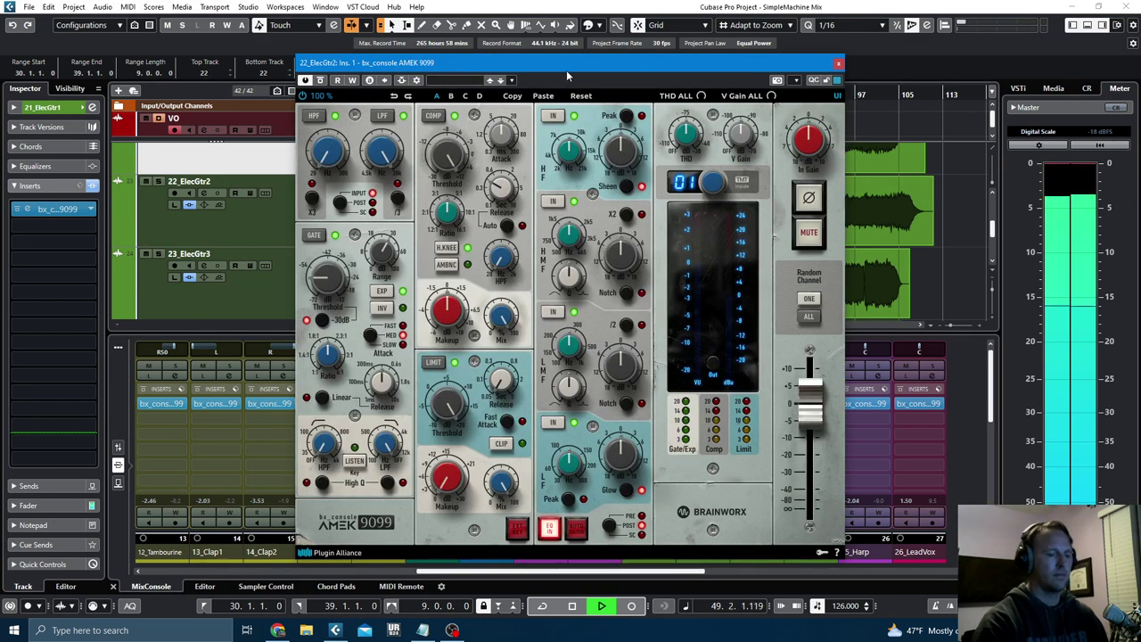
pyautogui.press('/')
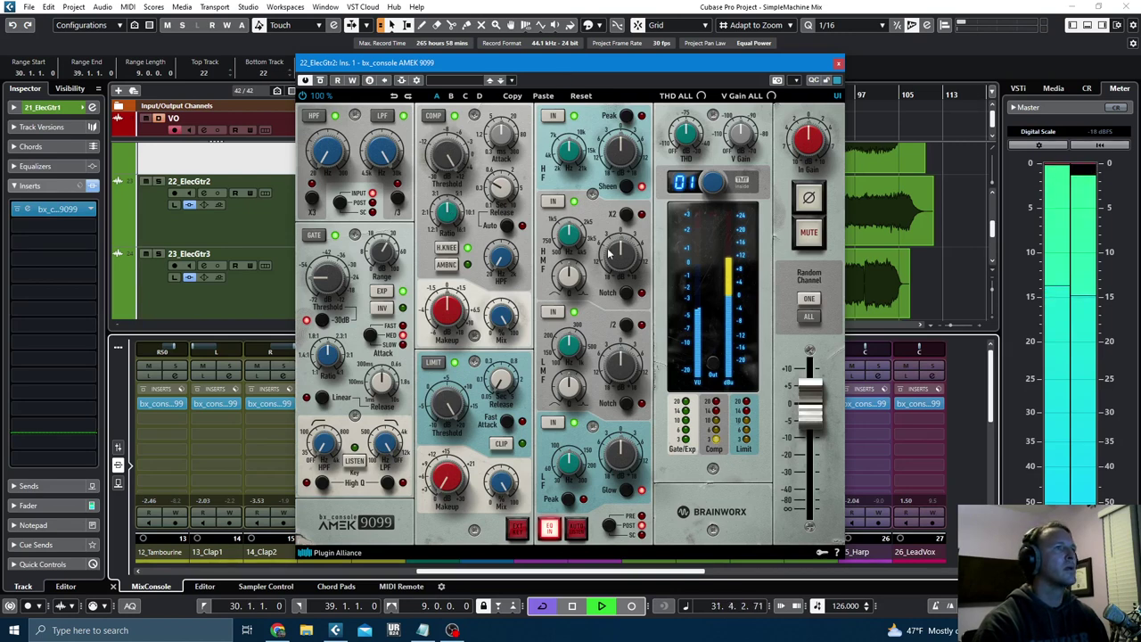
pyautogui.moveTo(608, 253); pyautogui.dragTo(615, 262)
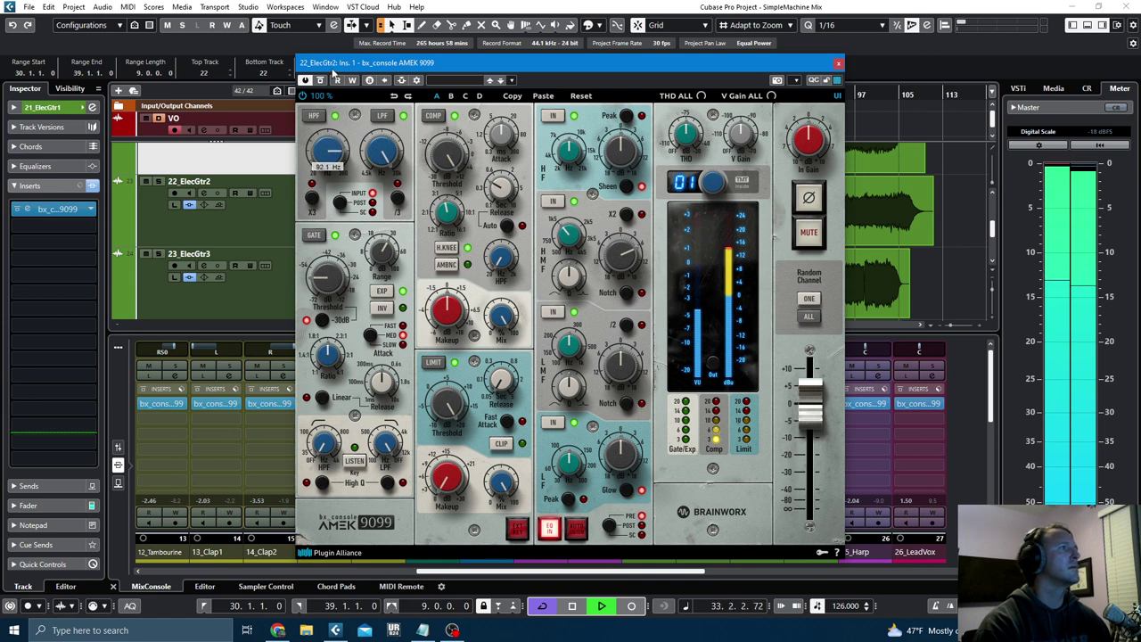
# - Adjust the low-pass filter on 22_ElecGtr2, solo the track and compare its channel strip bypassed and active
pyautogui.moveTo(385, 171); pyautogui.dragTo(386, 175)
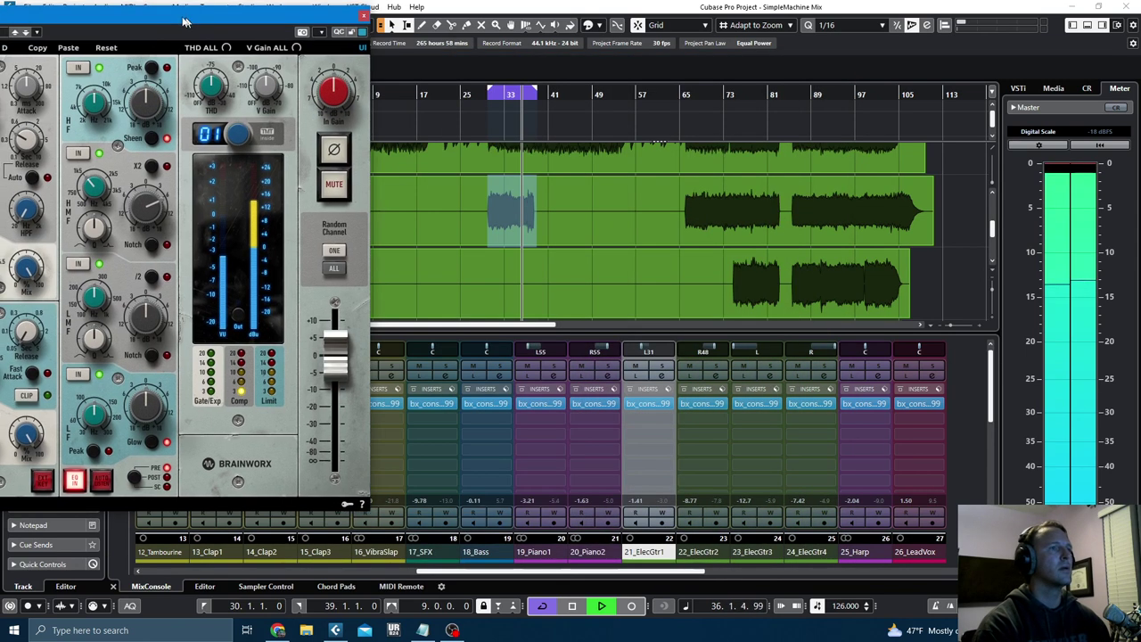
pyautogui.moveTo(713, 62); pyautogui.dragTo(236, 14)
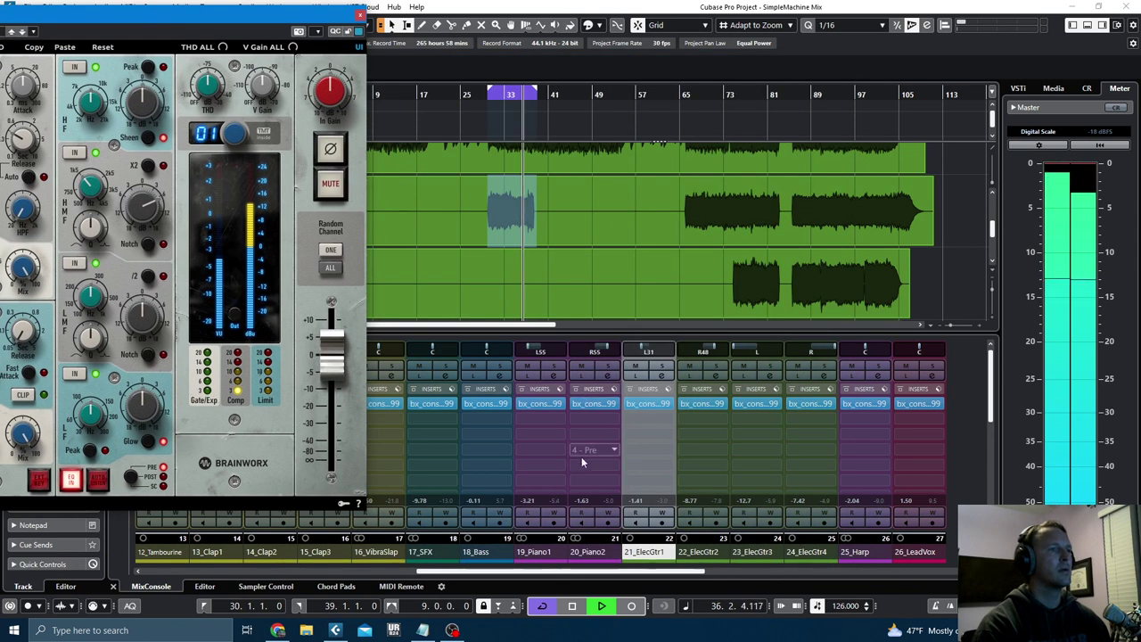
pyautogui.click(680, 552)
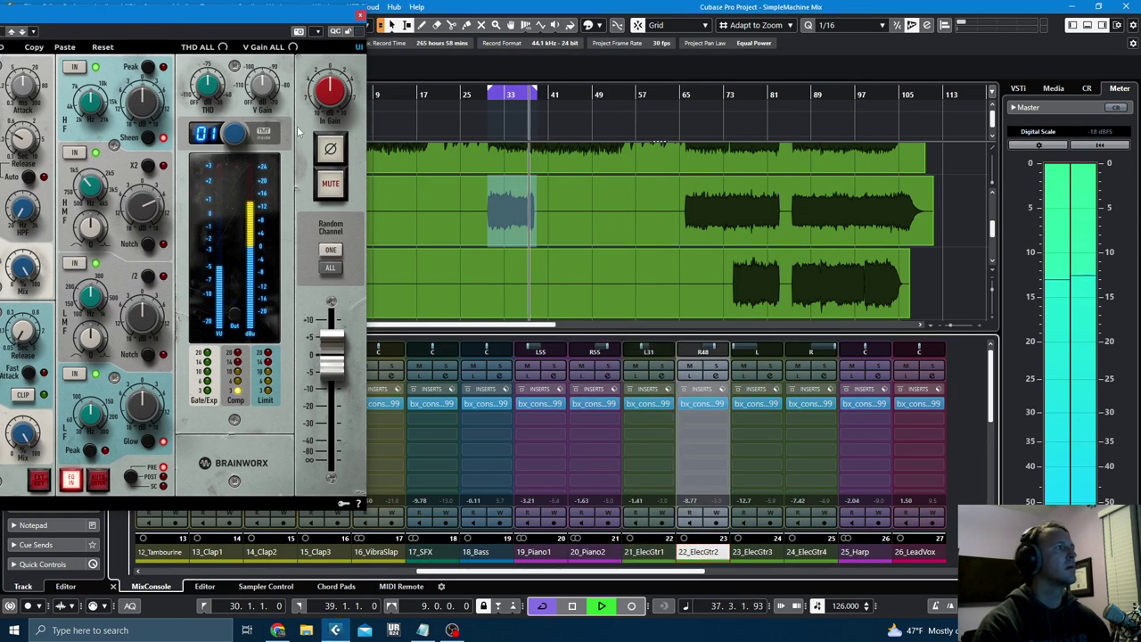
pyautogui.moveTo(240, 16); pyautogui.dragTo(613, 81)
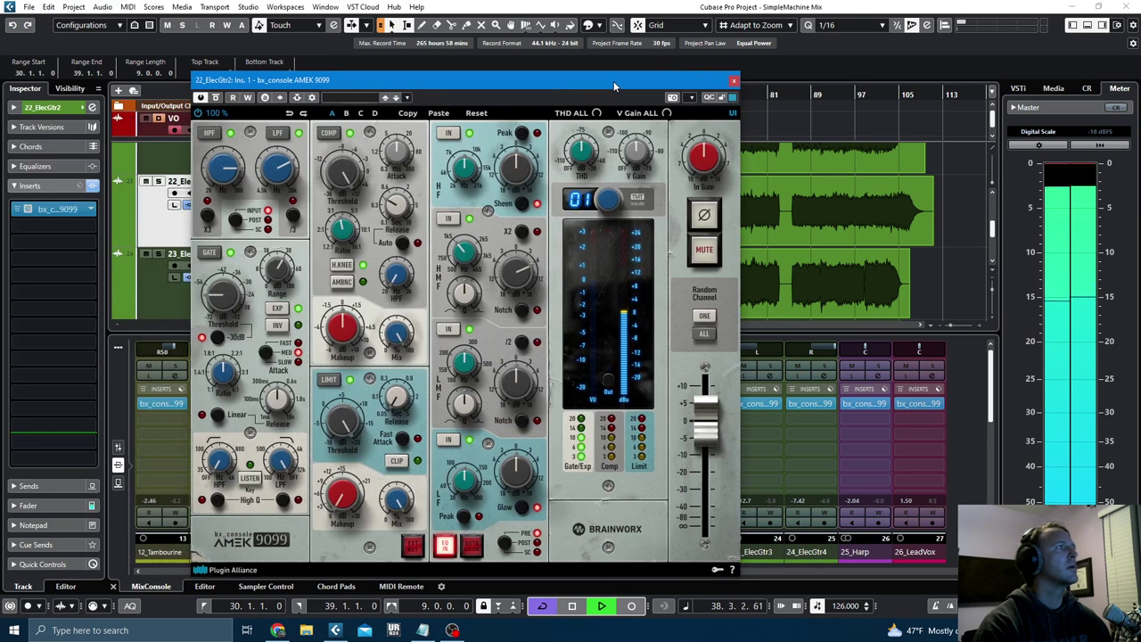
pyautogui.press('s')
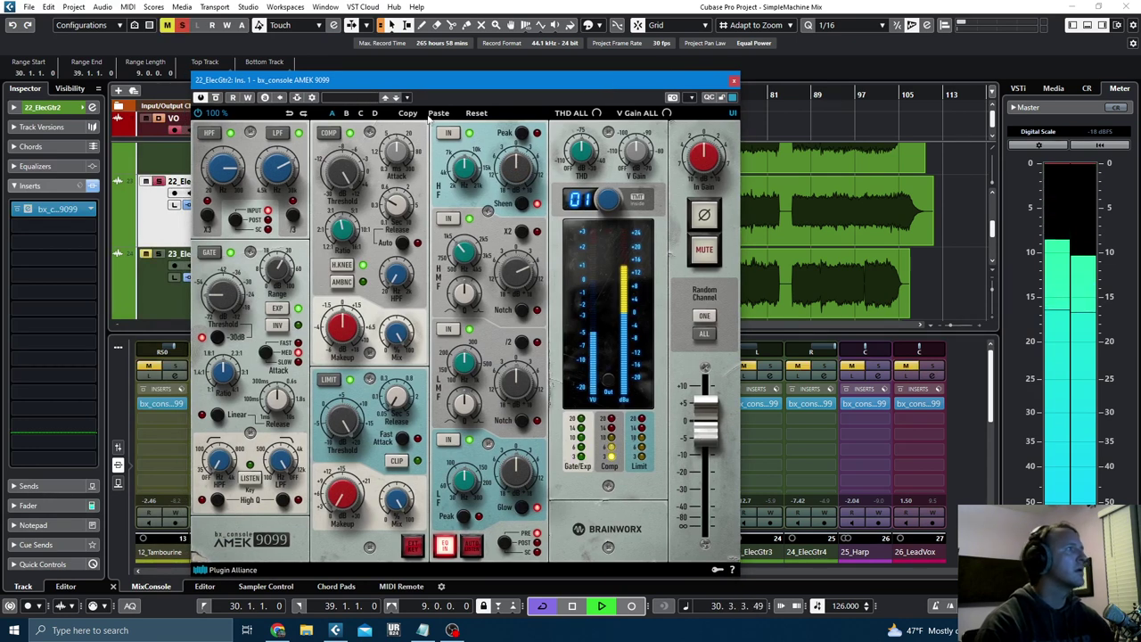
pyautogui.click(215, 97)
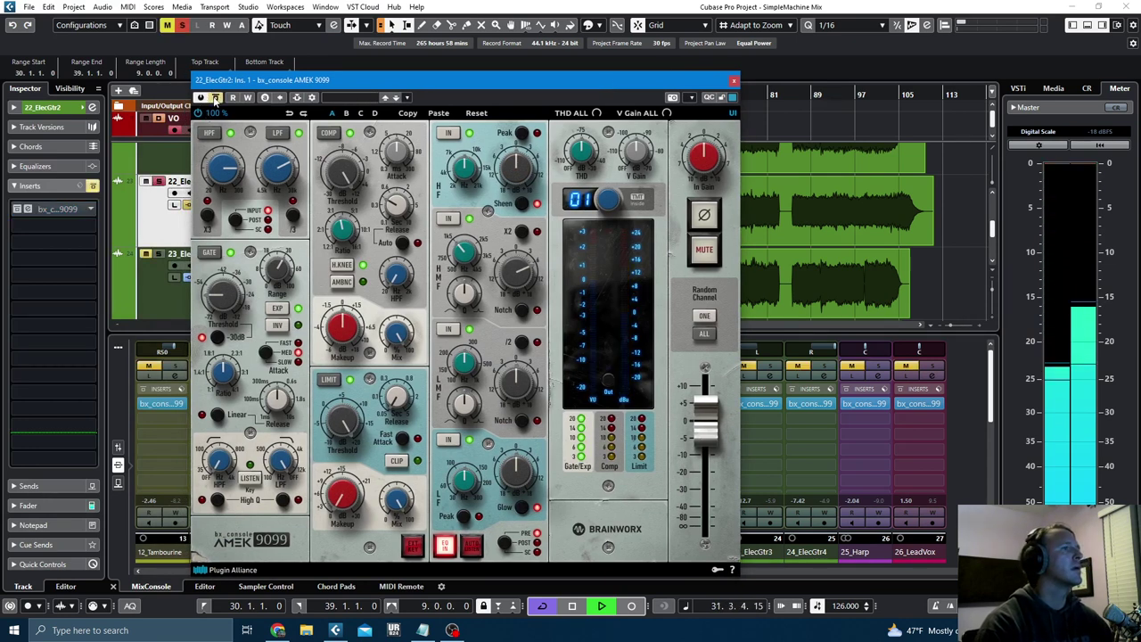
pyautogui.click(214, 97)
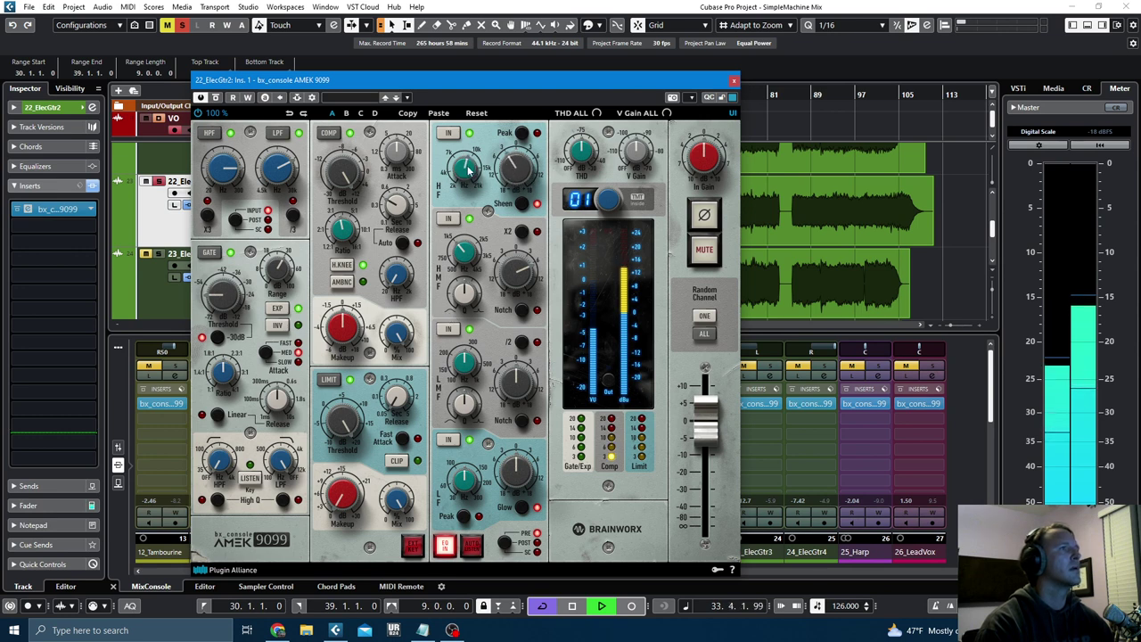
# - Set the high EQ band on 22_ElecGtr2 to +3.6 dB at 7.83 kHz, compare with bypass, and close the plug-in
pyautogui.moveTo(467, 167); pyautogui.dragTo(517, 142)
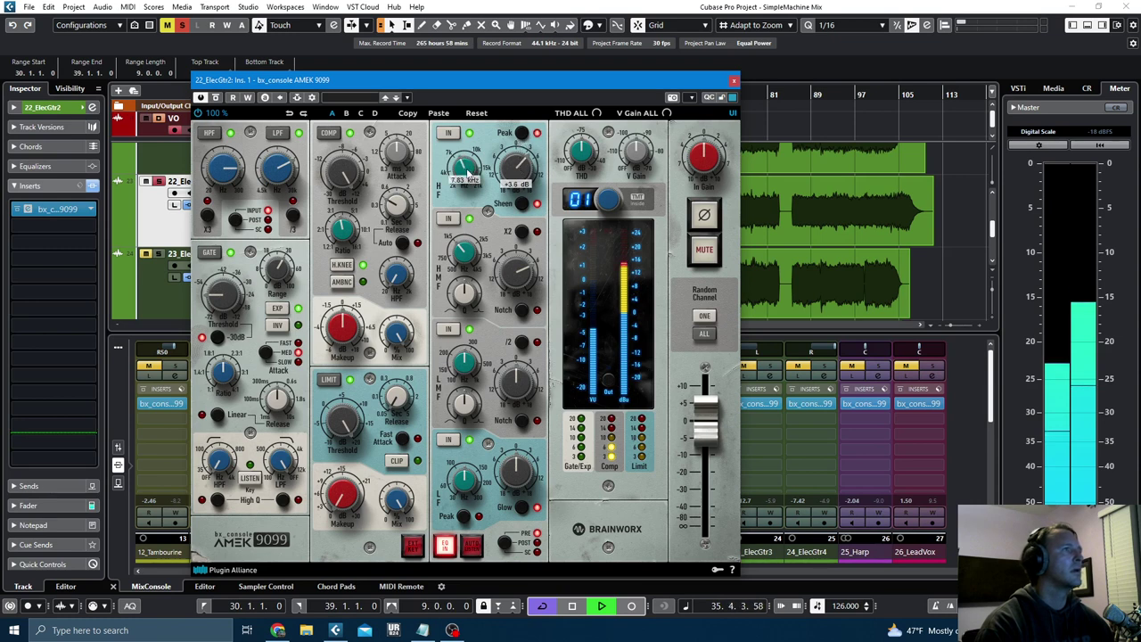
pyautogui.click(215, 97)
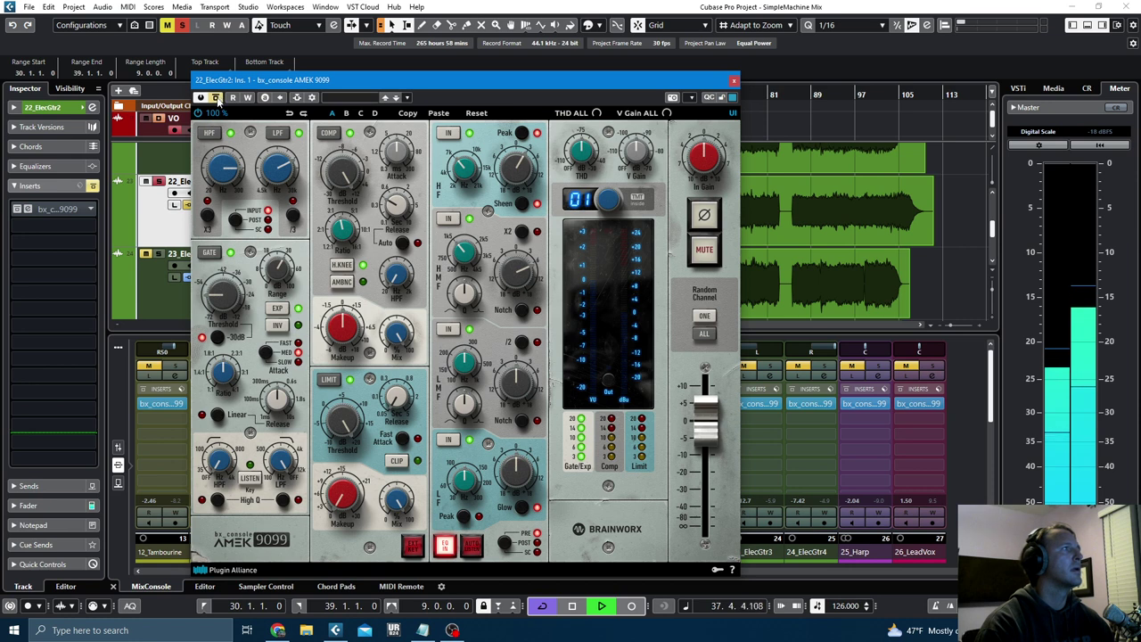
pyautogui.click(215, 97)
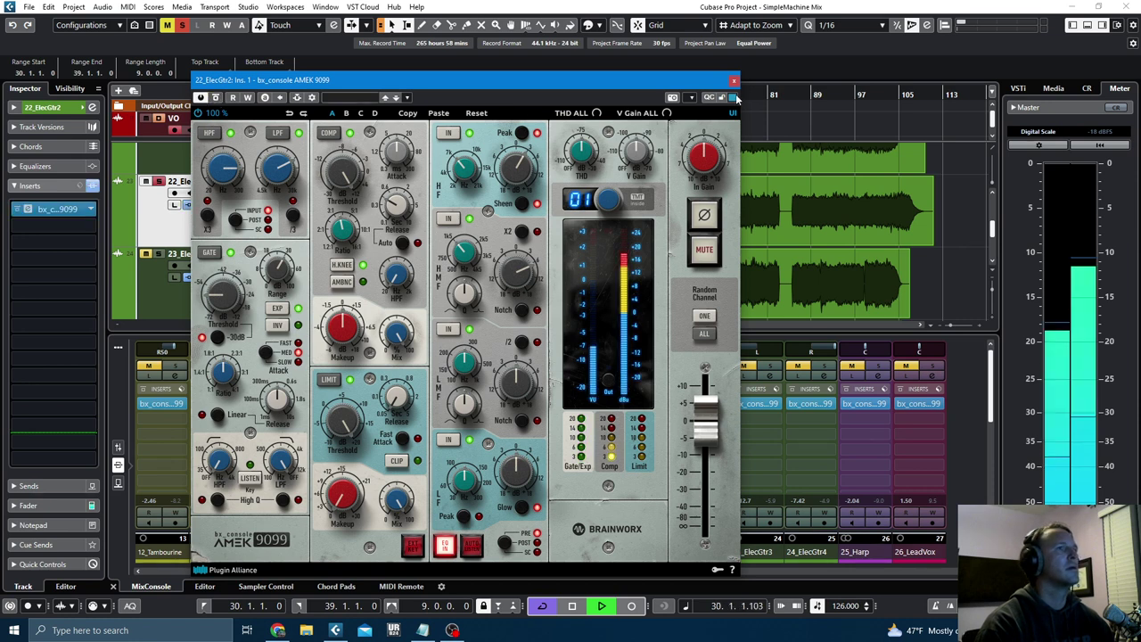
pyautogui.click(217, 98)
pyautogui.click(216, 98)
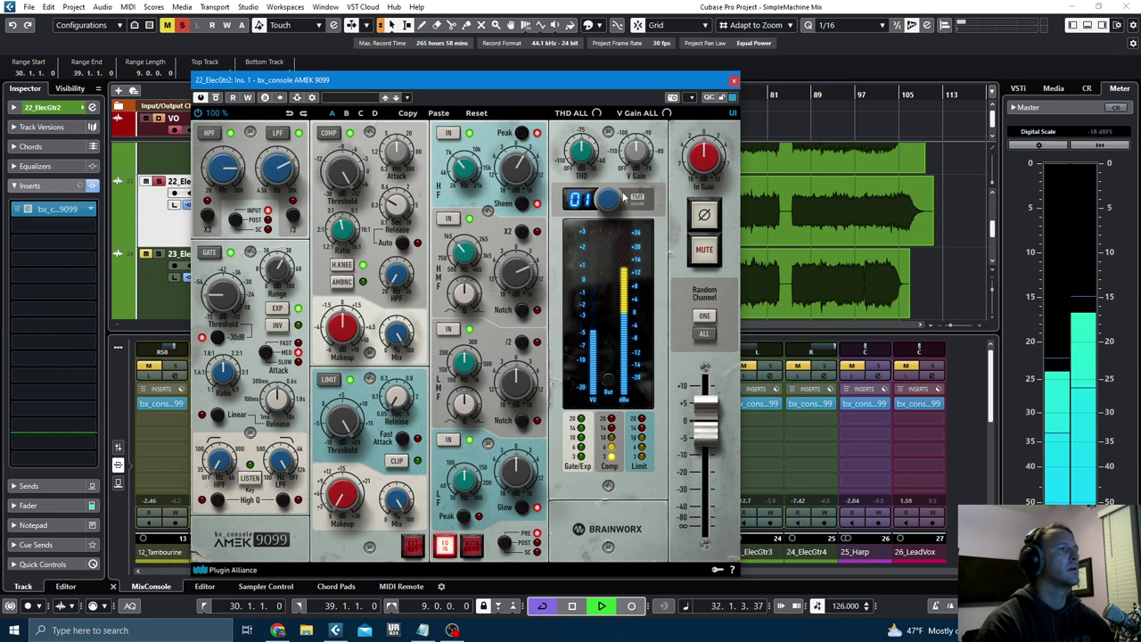
pyautogui.click(732, 80)
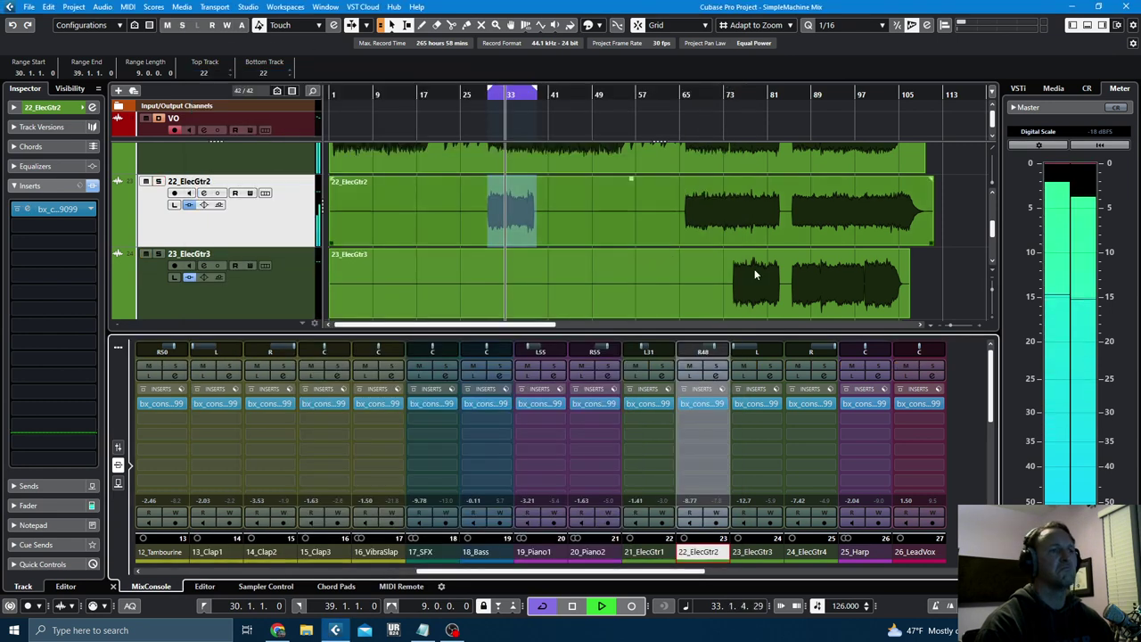
# - Loop bars 75 to 106 over 23_ElecGtr3 and, in its channel strip, shape the compressor and boost the high-mid EQ
pyautogui.moveTo(733, 276); pyautogui.dragTo(905, 274)
pyautogui.scroll(-1, 904, 275)
pyautogui.press('KP_1')
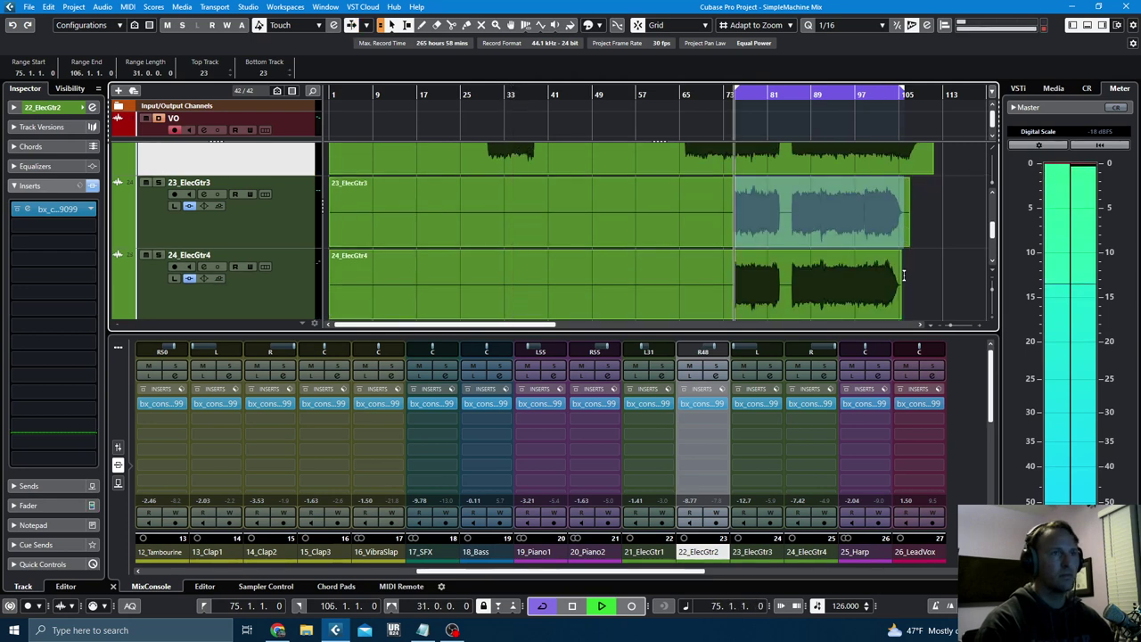
pyautogui.click(755, 403)
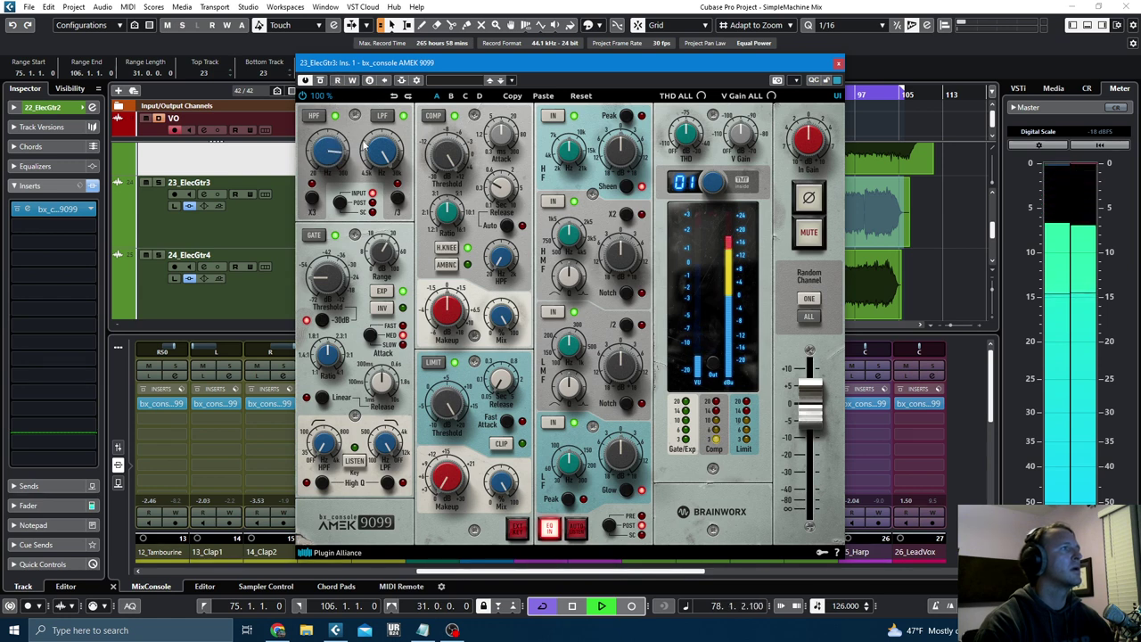
pyautogui.moveTo(572, 230); pyautogui.dragTo(571, 240)
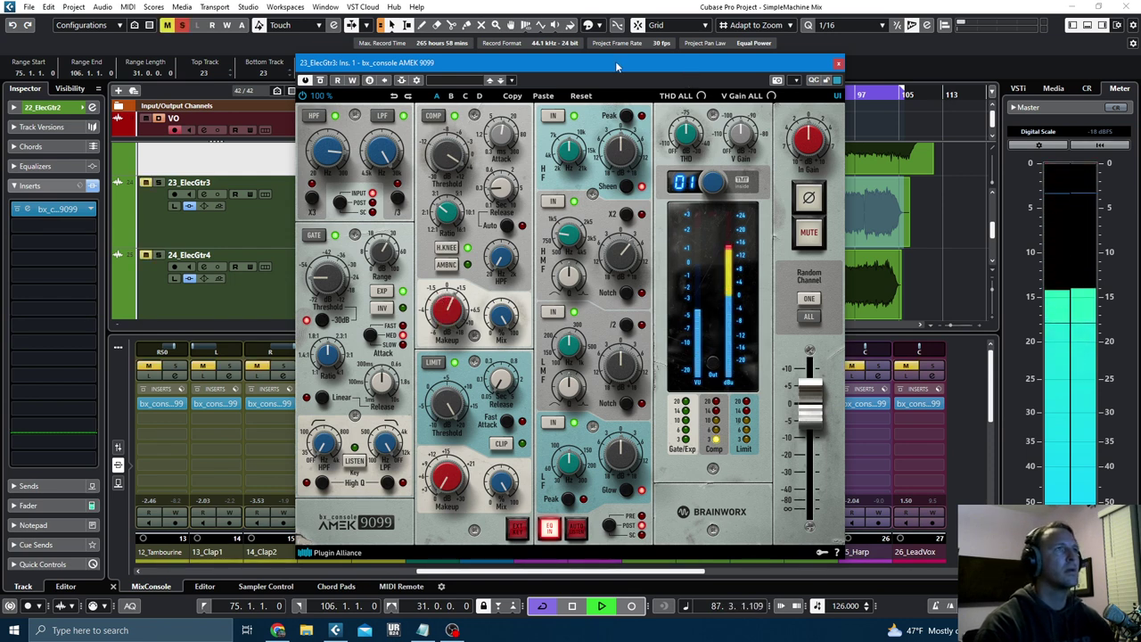
# - Select 23_ElecGtr3 in the mixer and compare its soloed sound with the channel strip bypassed and active
pyautogui.moveTo(615, 61); pyautogui.dragTo(330, 56)
pyautogui.click(762, 553)
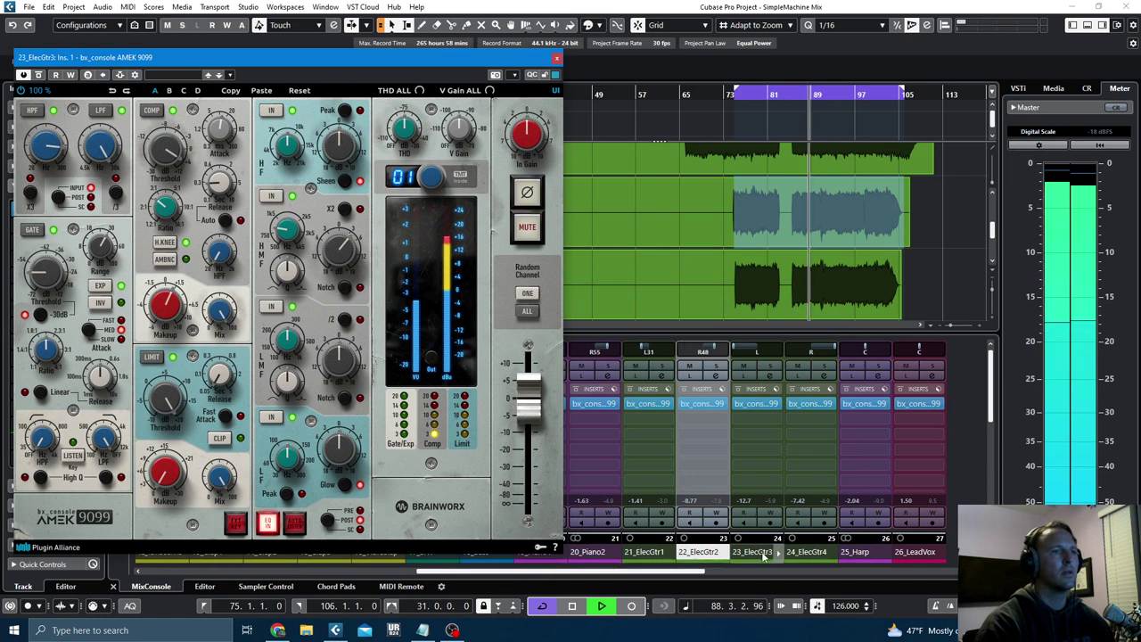
pyautogui.moveTo(420, 56); pyautogui.dragTo(647, 52)
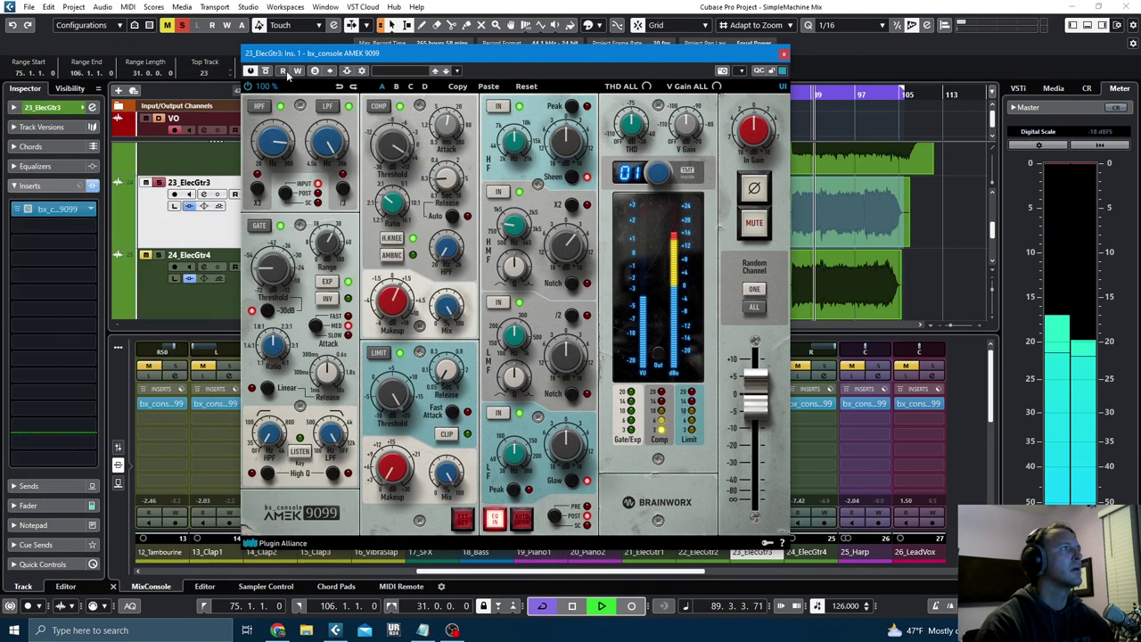
pyautogui.click(266, 71)
pyautogui.click(266, 71)
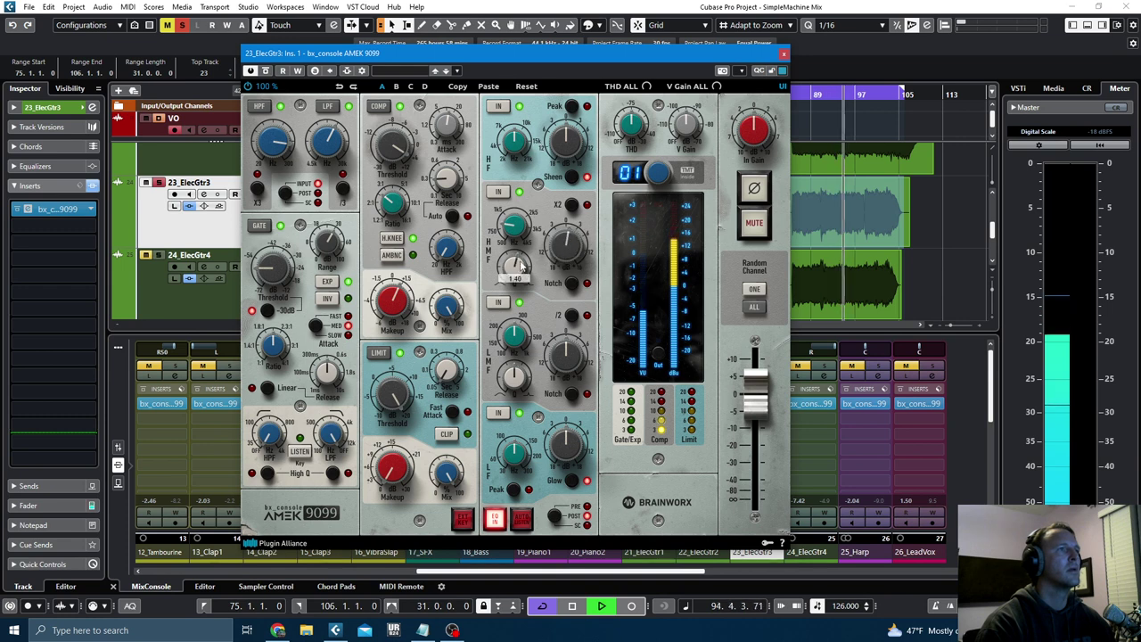
# - Adjust the high-mid EQ width on 23_ElecGtr3, lower the high EQ frequency with a slight boost, and close the plug-in
pyautogui.scroll(-3, 510, 268)
pyautogui.scroll(2, 565, 248)
pyautogui.scroll(2, 513, 224)
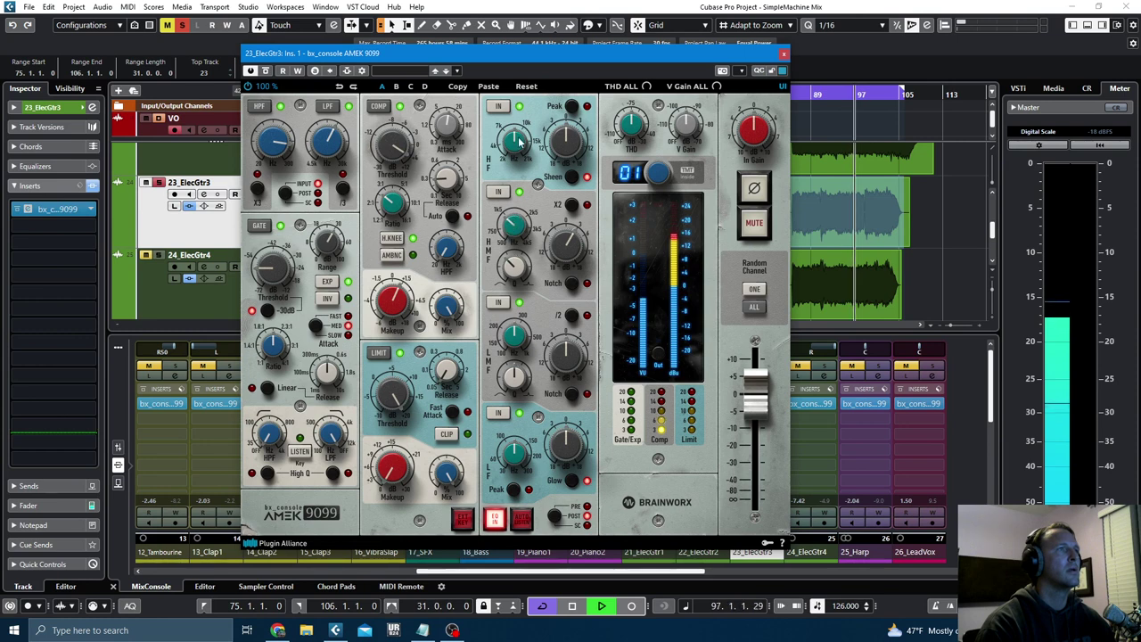
pyautogui.moveTo(518, 139); pyautogui.dragTo(517, 150)
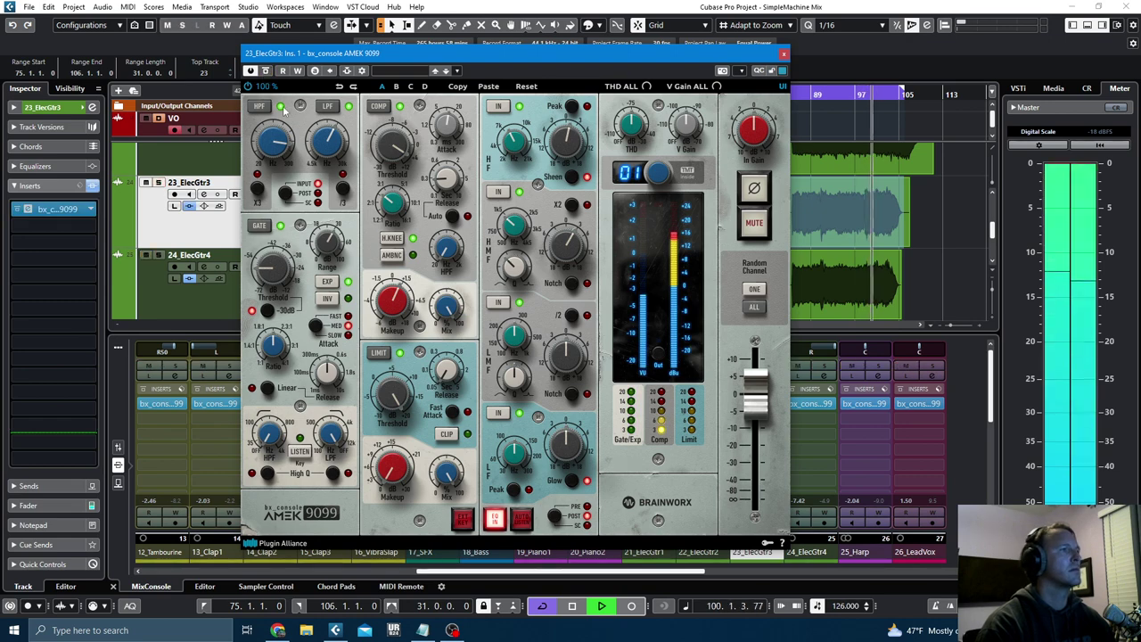
pyautogui.click(782, 53)
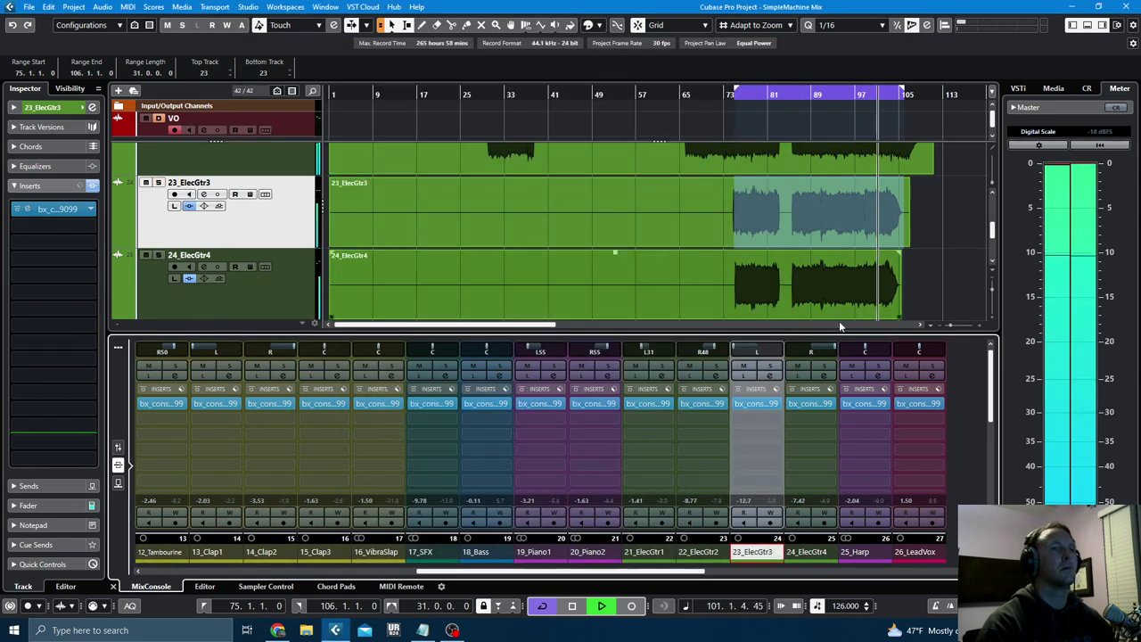
# - Shape the filters and upper EQ bands in 24_ElecGtr4's channel strip, compare it with bypass, and close the plug-in
pyautogui.click(814, 408)
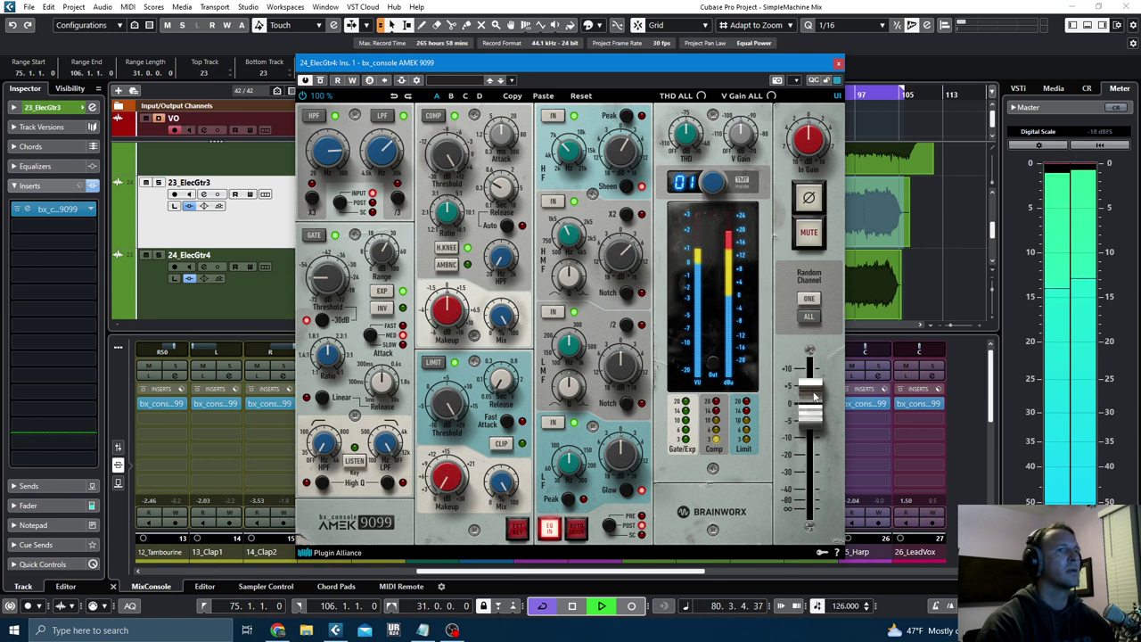
pyautogui.click(320, 80)
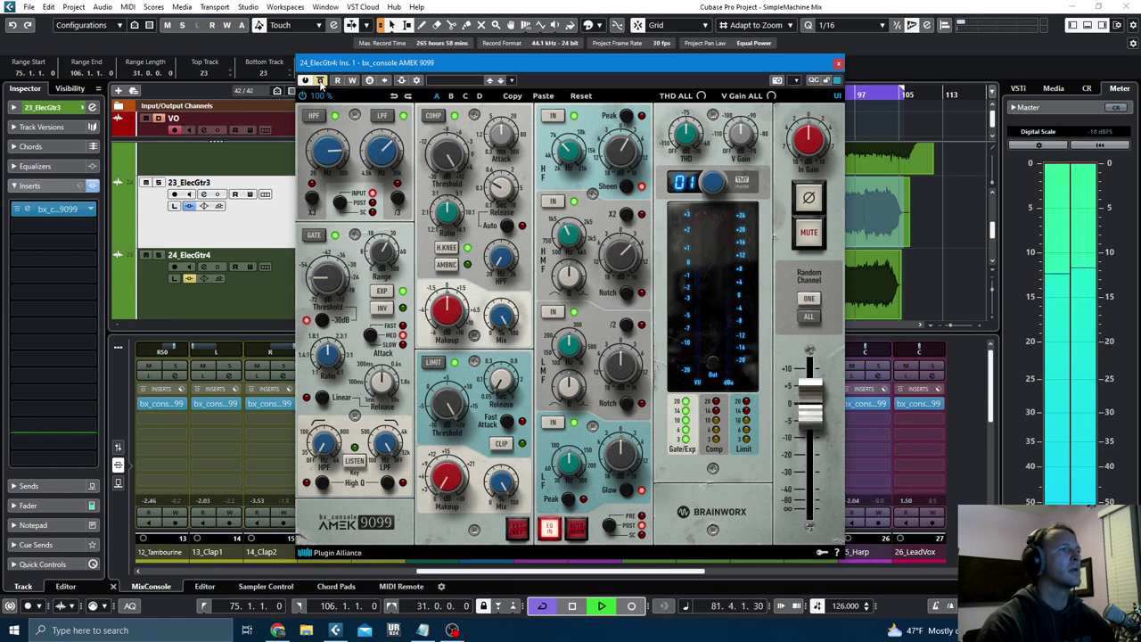
pyautogui.click(319, 81)
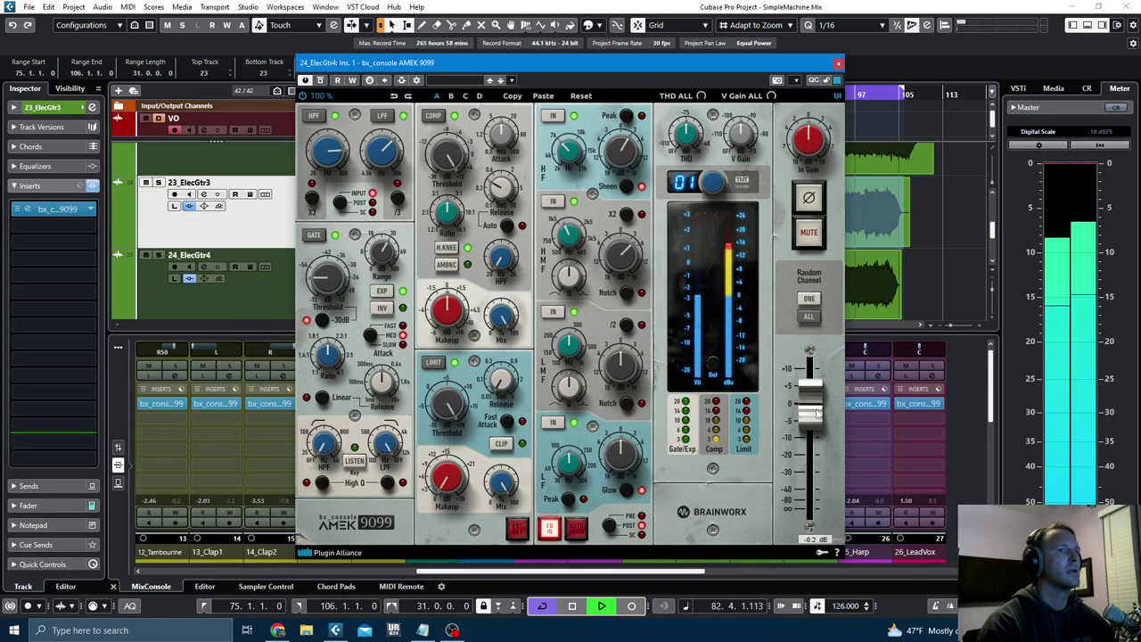
pyautogui.click(838, 63)
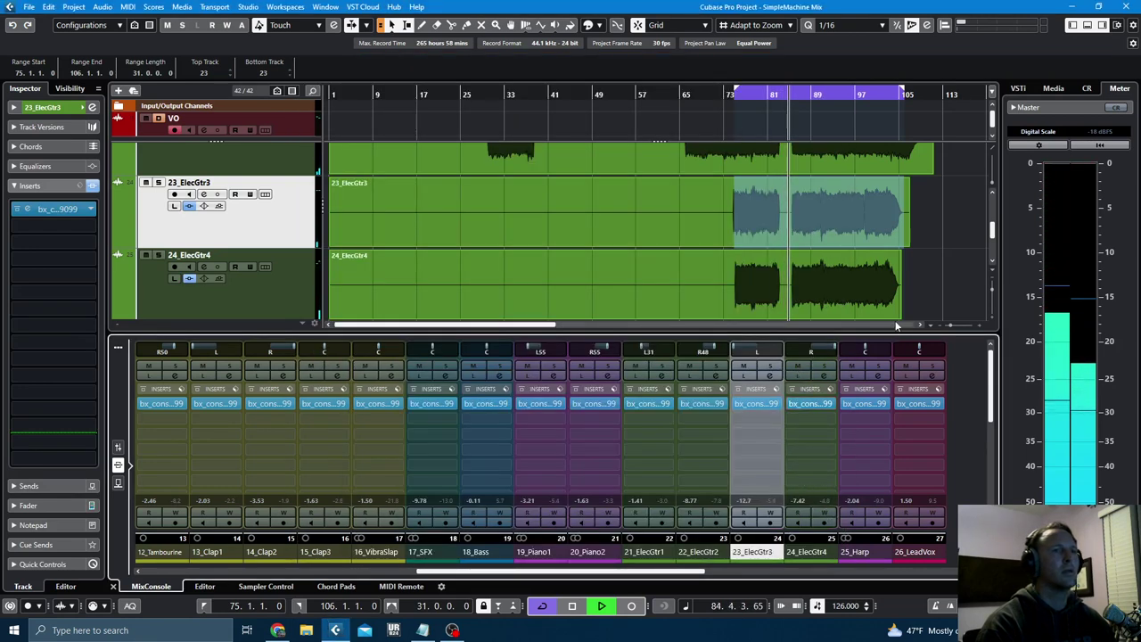
# - Show the mixer faders and set 22_ElecGtr2 to -7.86, 24_ElecGtr4 to -8.77 and 23_ElecGtr3 to -12.1
pyautogui.scroll(-1, 936, 256)
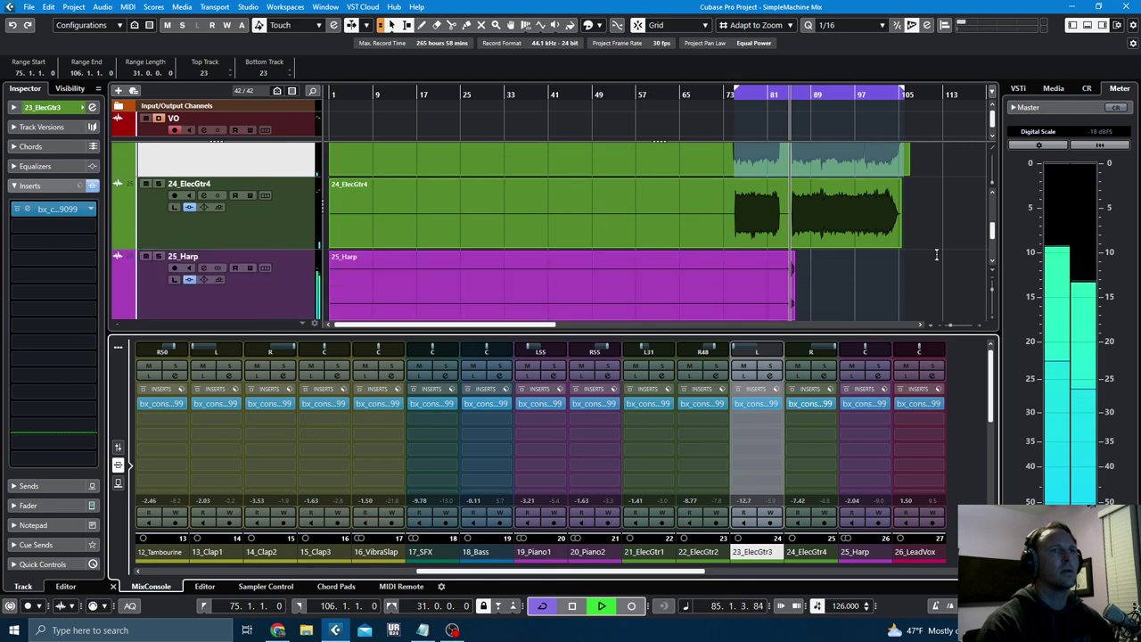
pyautogui.click(806, 552)
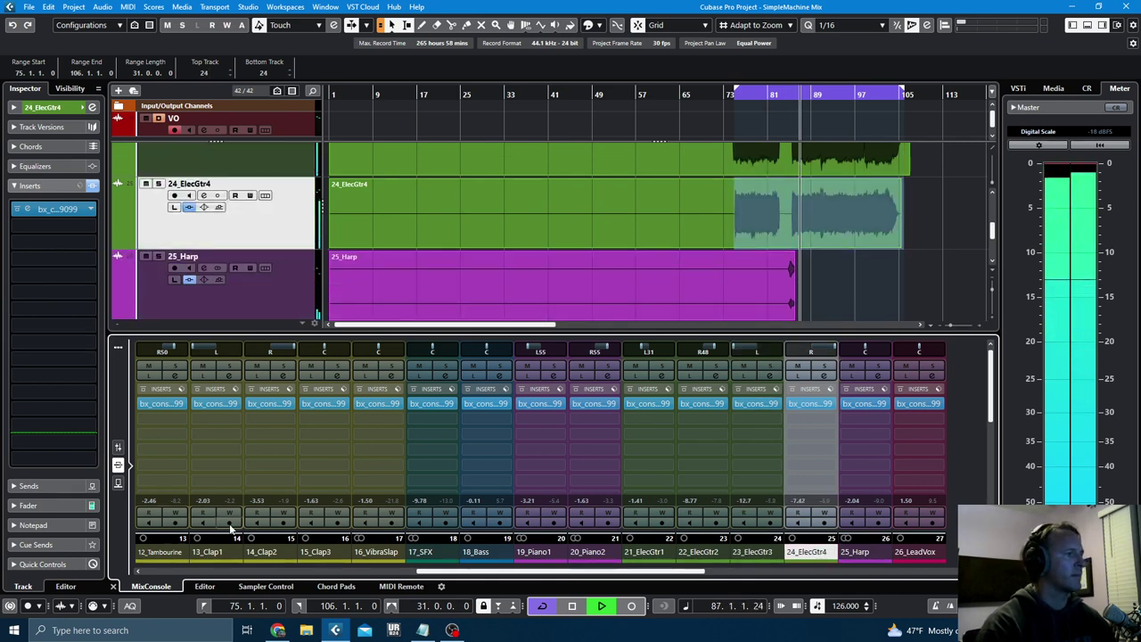
pyautogui.click(118, 446)
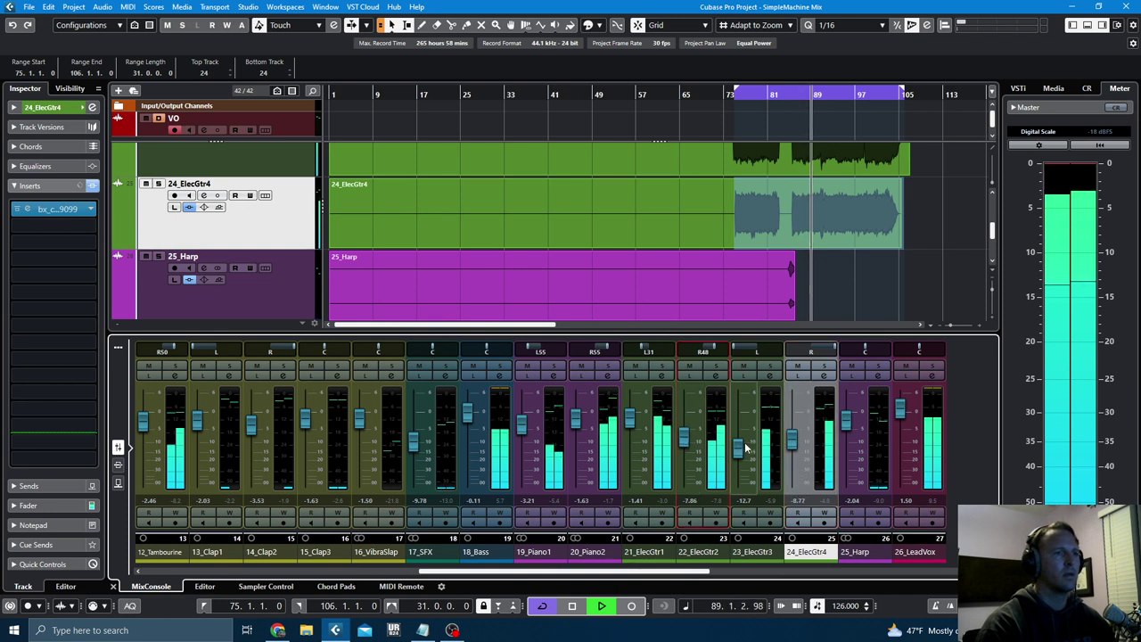
pyautogui.moveTo(738, 448); pyautogui.dragTo(738, 444)
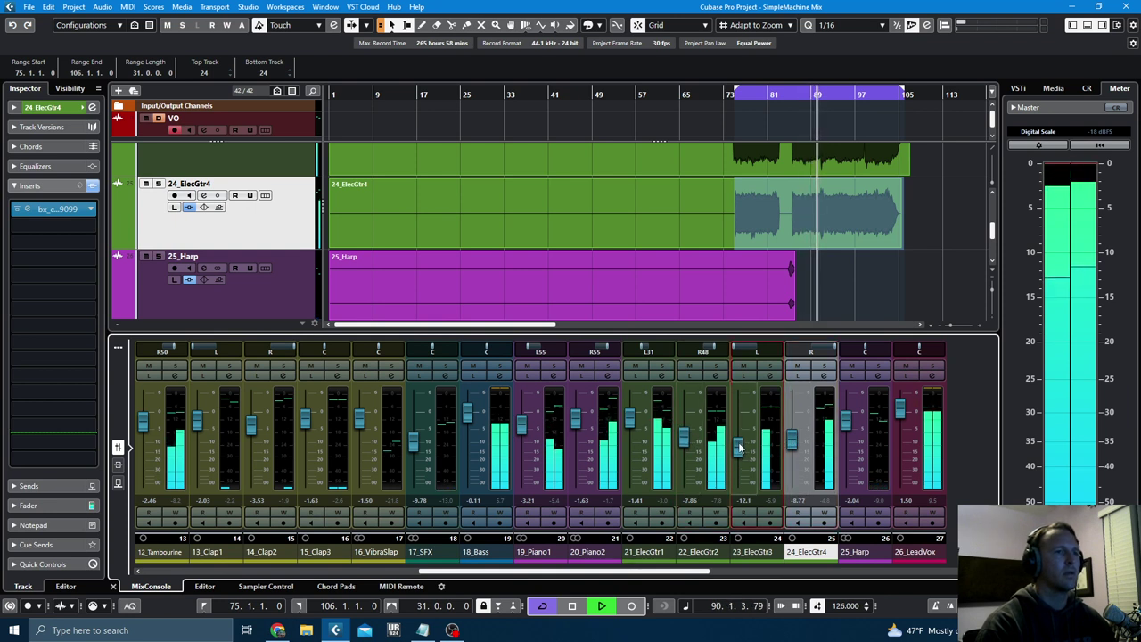
# - Solo the four electric guitar channels together, compare their inserts bypassed and active, and clear the solo
pyautogui.click(649, 554)
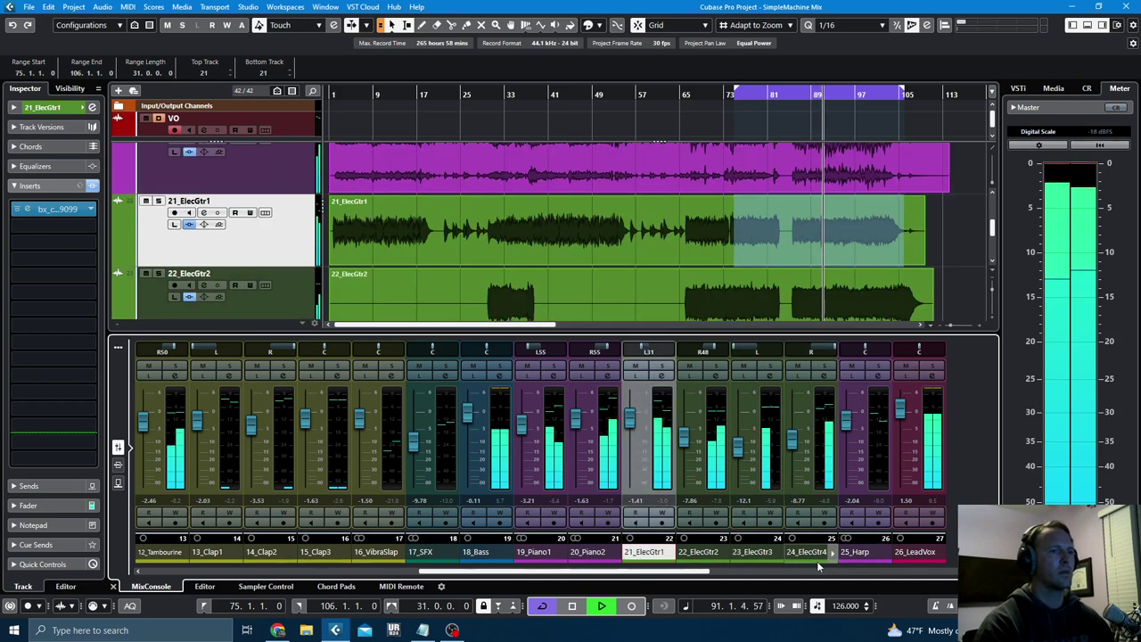
pyautogui.keyDown('shift'); pyautogui.click(817, 559); pyautogui.keyUp('shift')
pyautogui.click(823, 367)
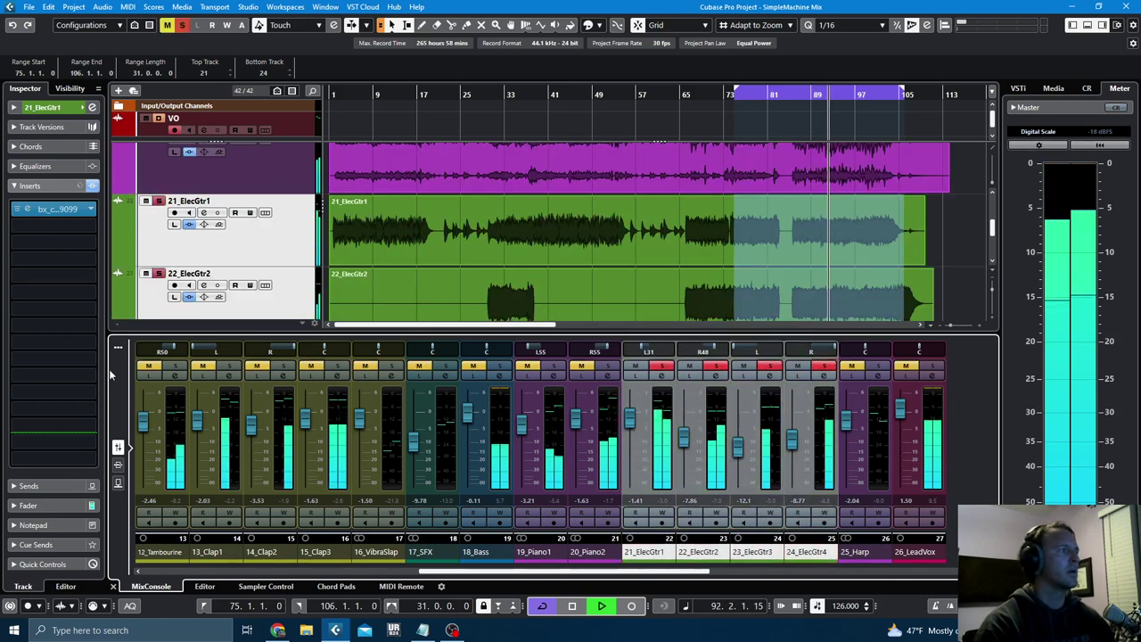
pyautogui.click(118, 464)
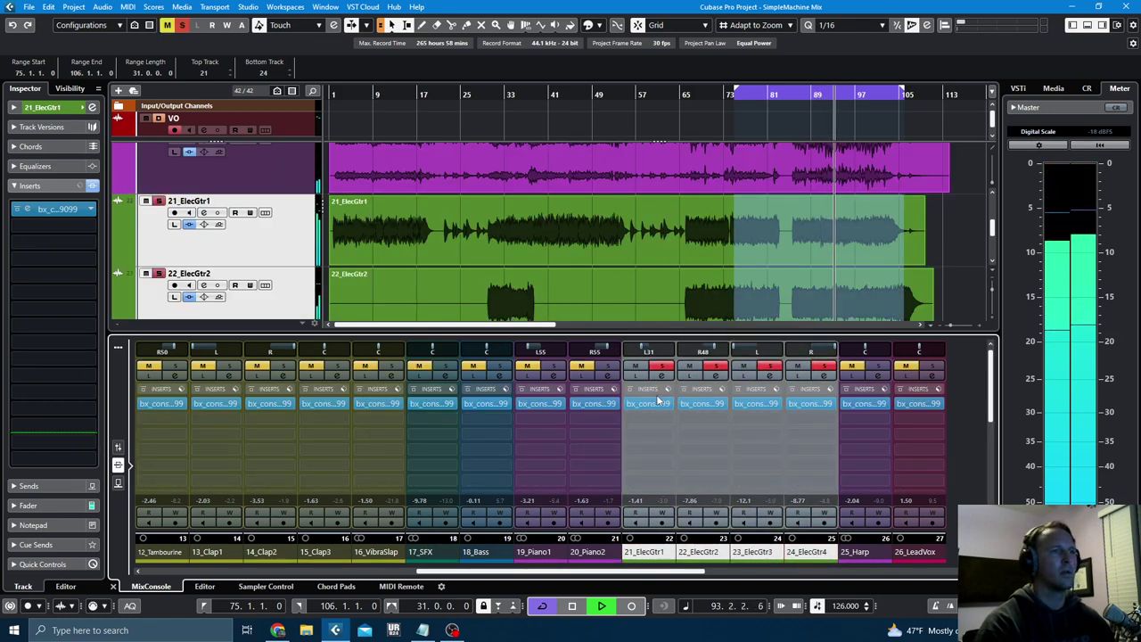
pyautogui.click(630, 389)
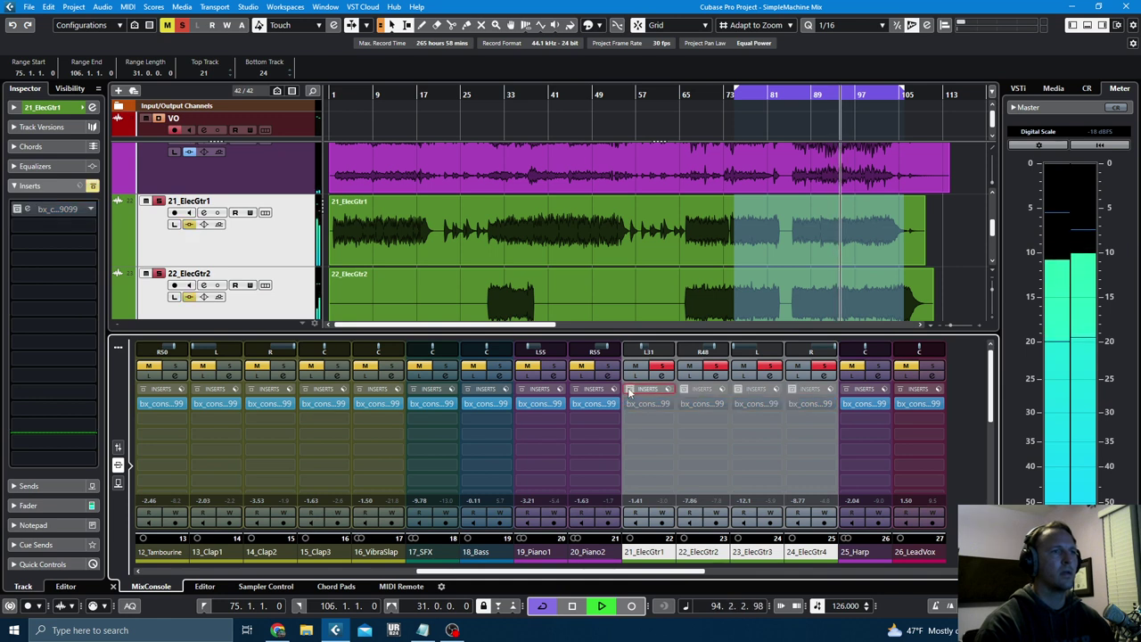
pyautogui.click(630, 389)
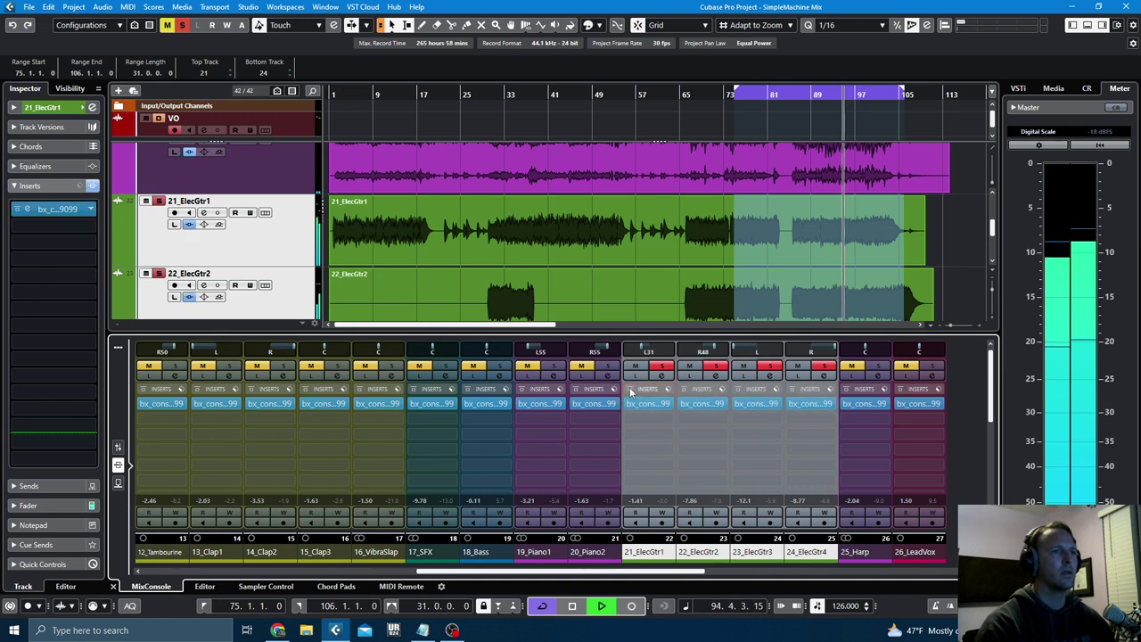
pyautogui.click(182, 25)
pyautogui.scroll(-6, 944, 241)
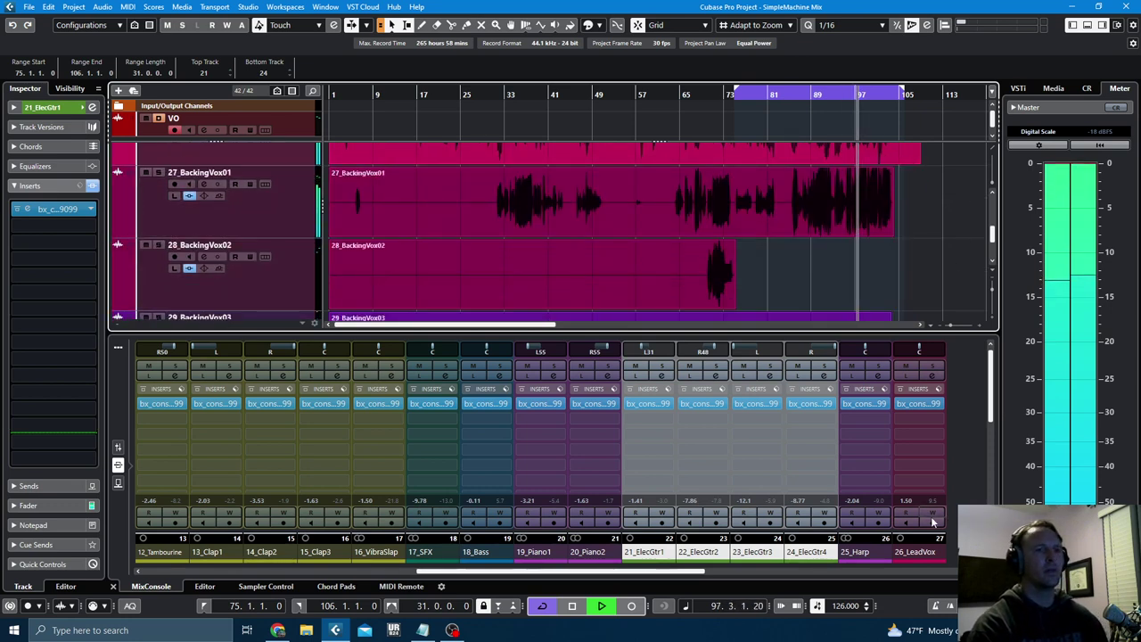
pyautogui.click(860, 553)
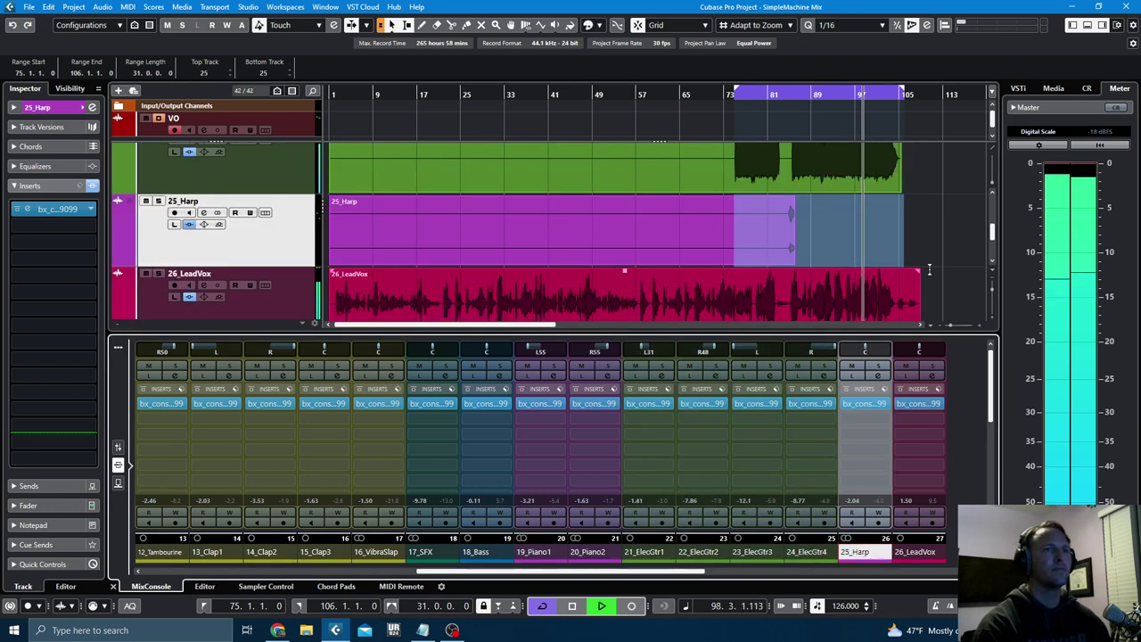
pyautogui.click(870, 404)
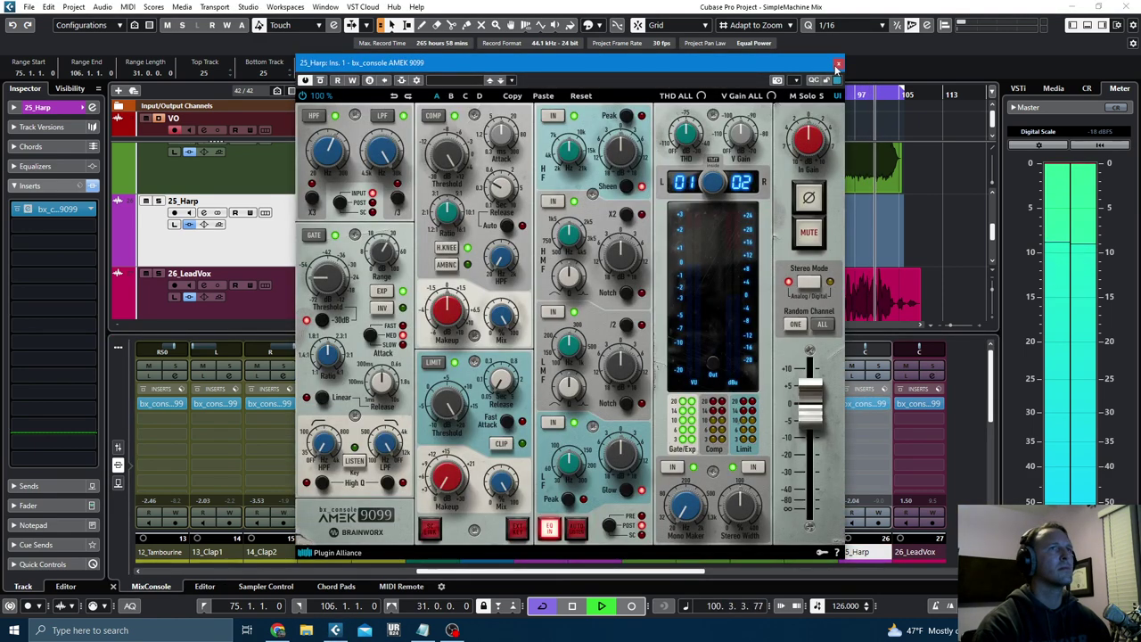
pyautogui.click(838, 65)
# - Select 38_BackingVox11 and 39_BackingVox11DT together, show the mixer faders, and lower both channels to -6.16
pyautogui.scroll(-8, 945, 179)
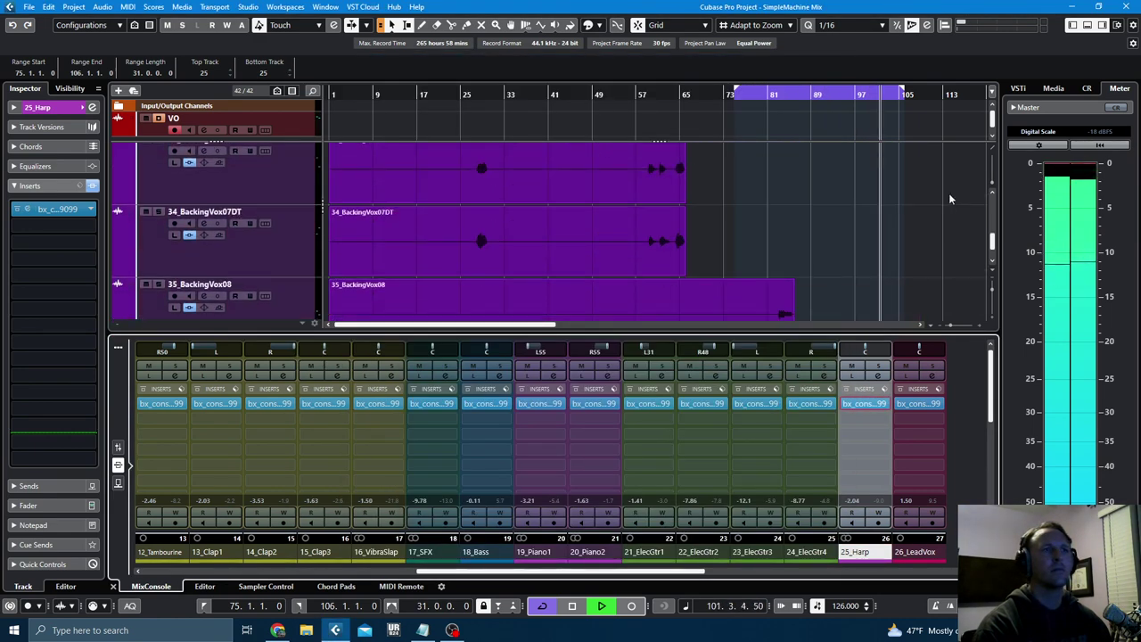
pyautogui.scroll(-4, 949, 198)
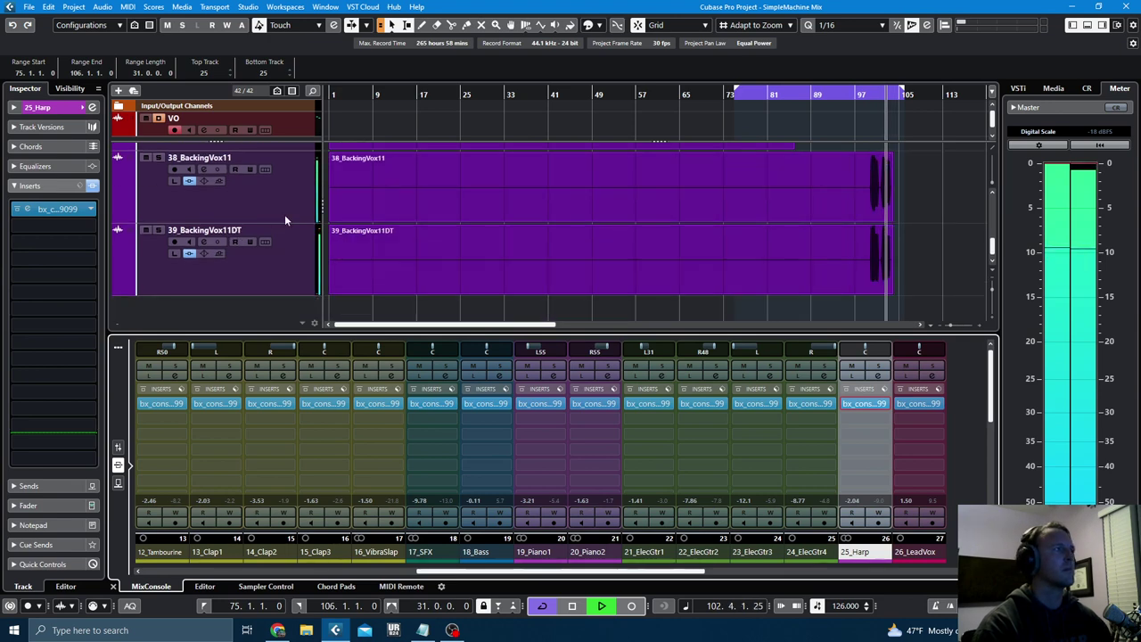
pyautogui.click(284, 217)
pyautogui.keyDown('shift'); pyautogui.click(293, 255); pyautogui.keyUp('shift')
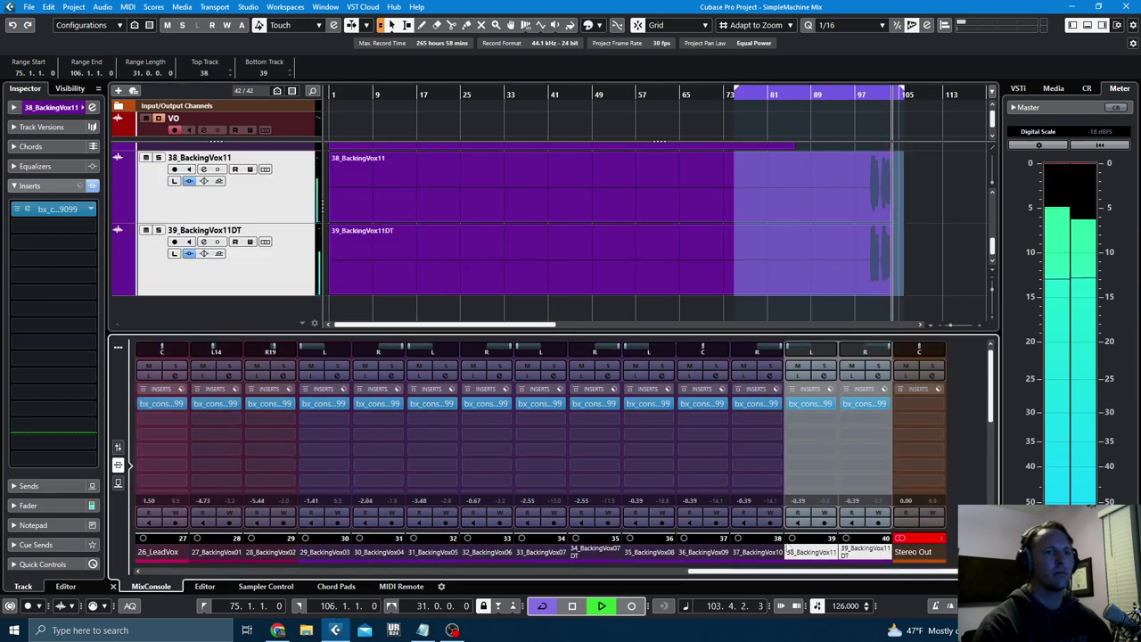
pyautogui.click(117, 446)
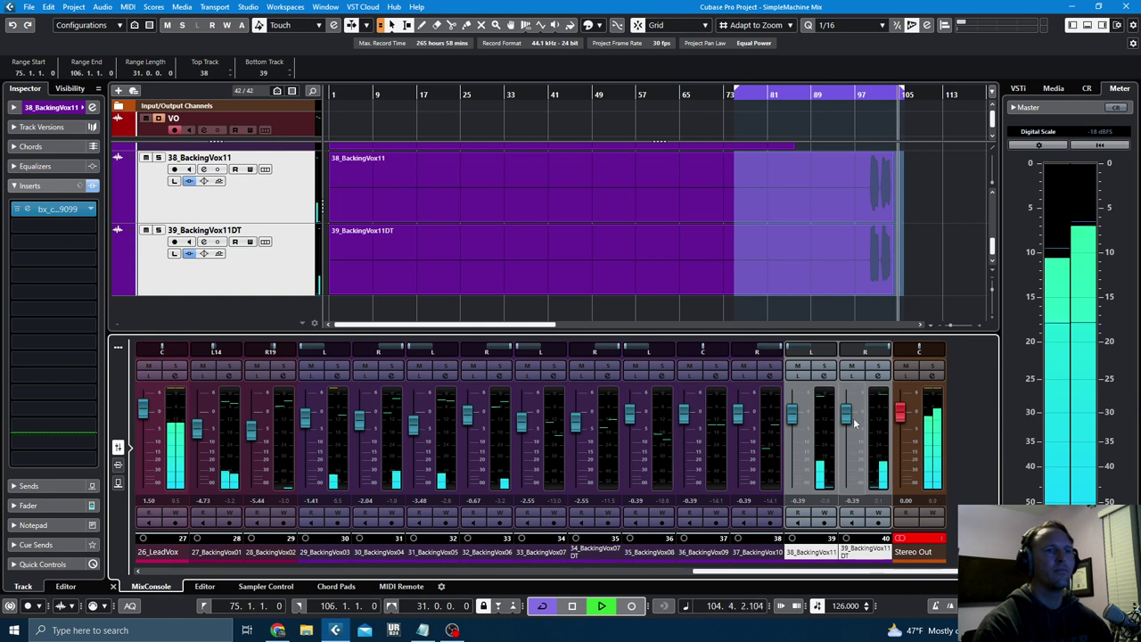
pyautogui.moveTo(847, 417); pyautogui.dragTo(848, 436)
pyautogui.press('space')
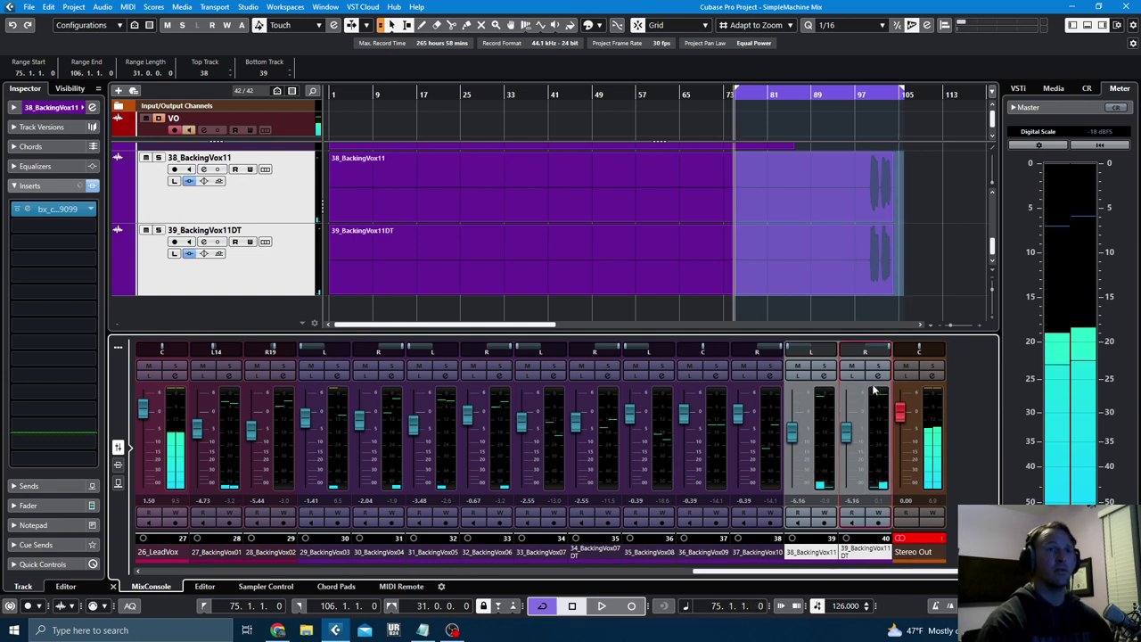
pyautogui.doubleClick(863, 112)
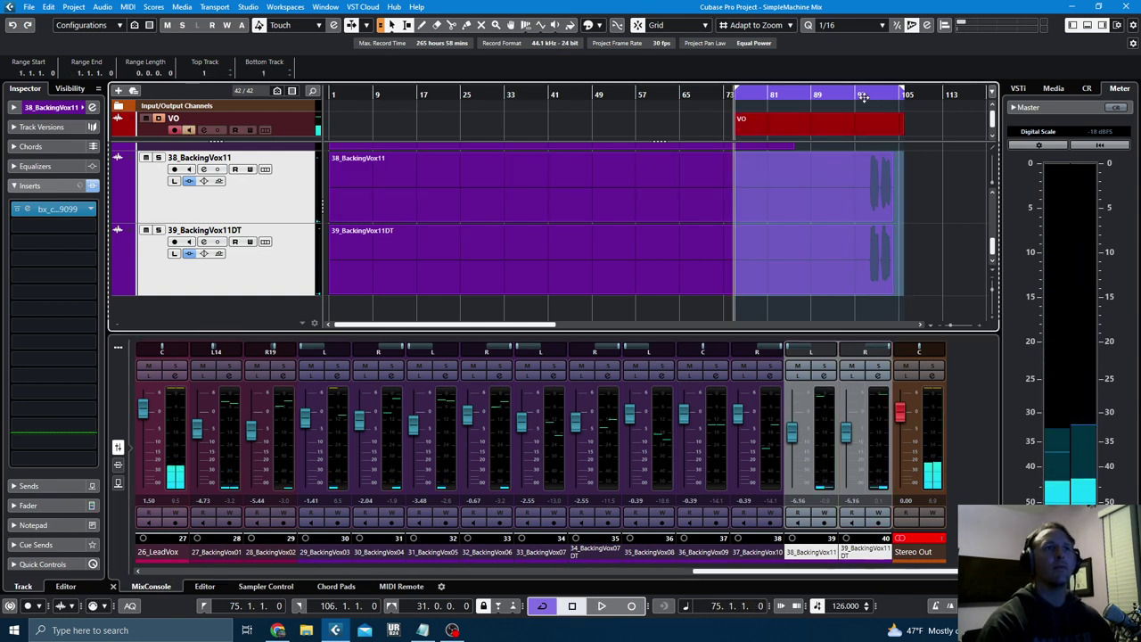
pyautogui.hotkey('ctrl', 'z')
# - Play back from about bar 97 and set 38_BackingVox11's fader to -7.86 and 39_BackingVox11DT's to -6.99
pyautogui.doubleClick(859, 98)
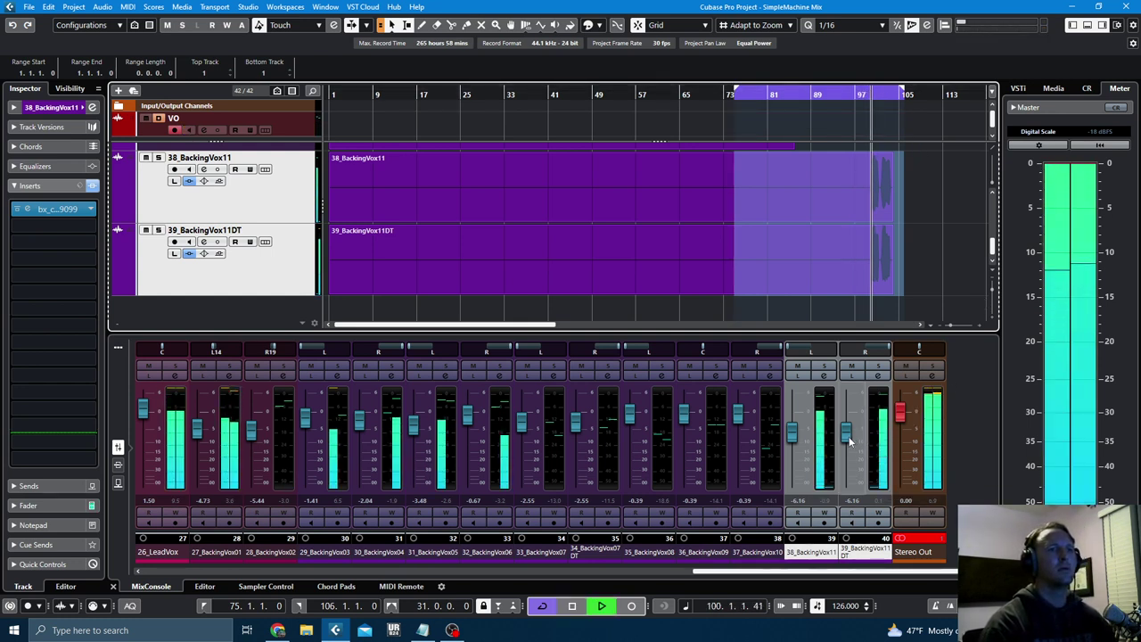
pyautogui.moveTo(848, 436); pyautogui.dragTo(844, 440)
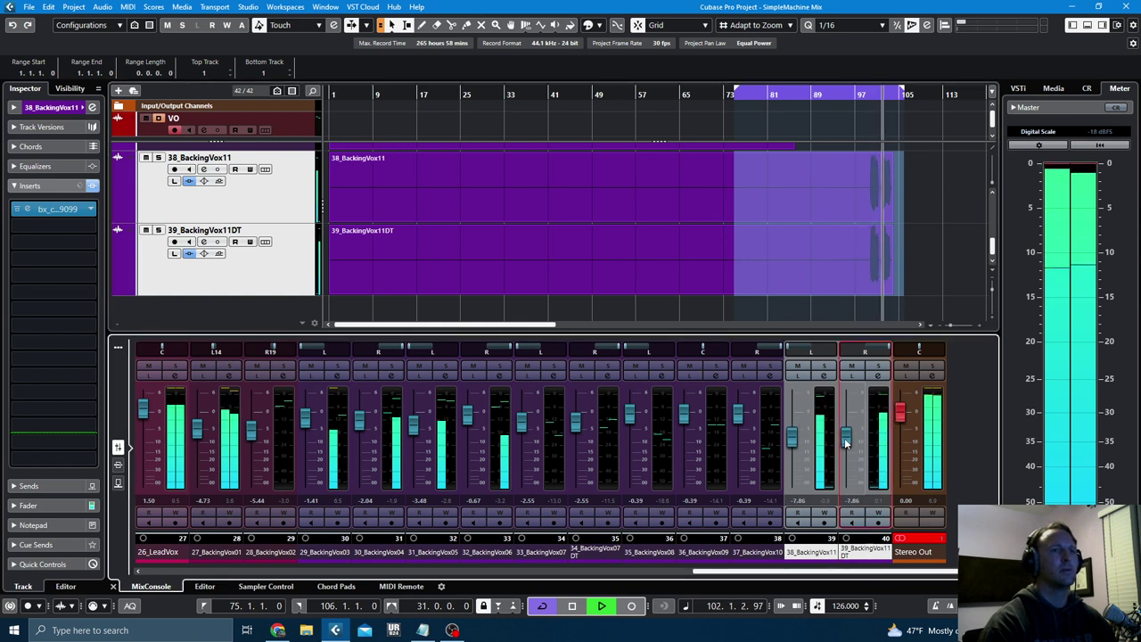
pyautogui.moveTo(846, 444); pyautogui.dragTo(846, 439)
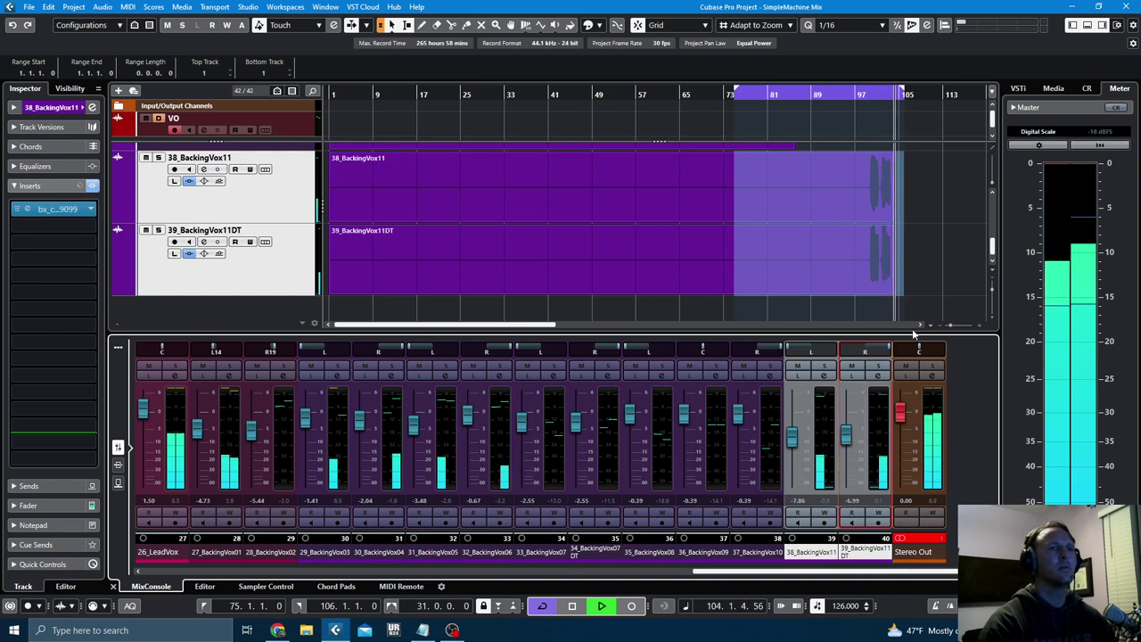
pyautogui.scroll(5, 913, 226)
pyautogui.press('space')
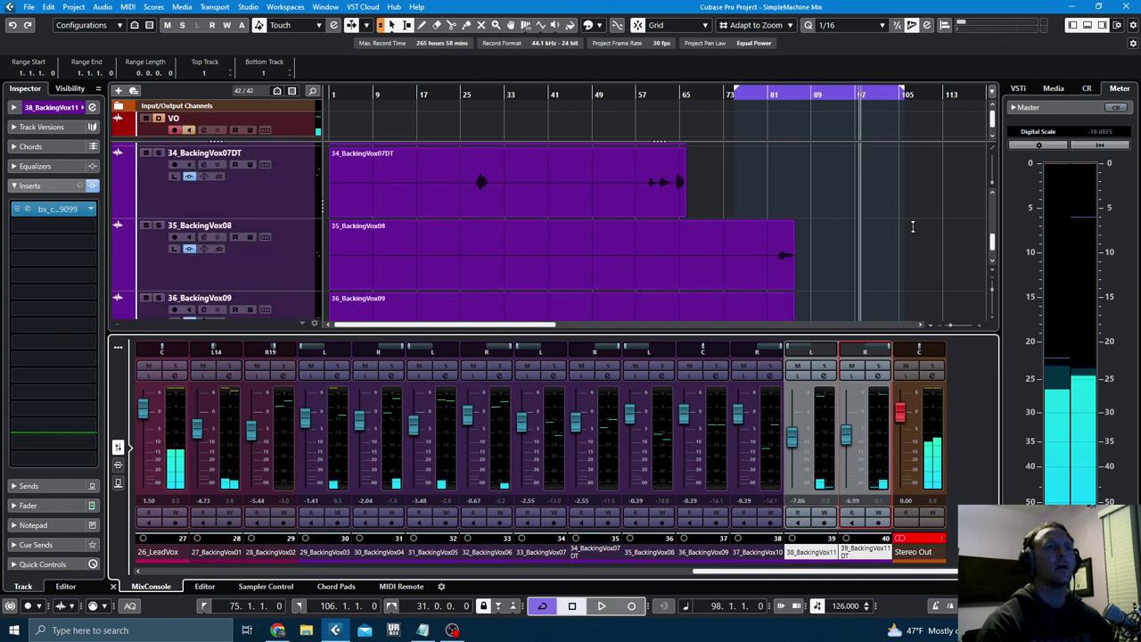
# - Locate the harp entry on the 25_Harp track and play the mix from bar 85 to hear it
pyautogui.scroll(5, 768, 237)
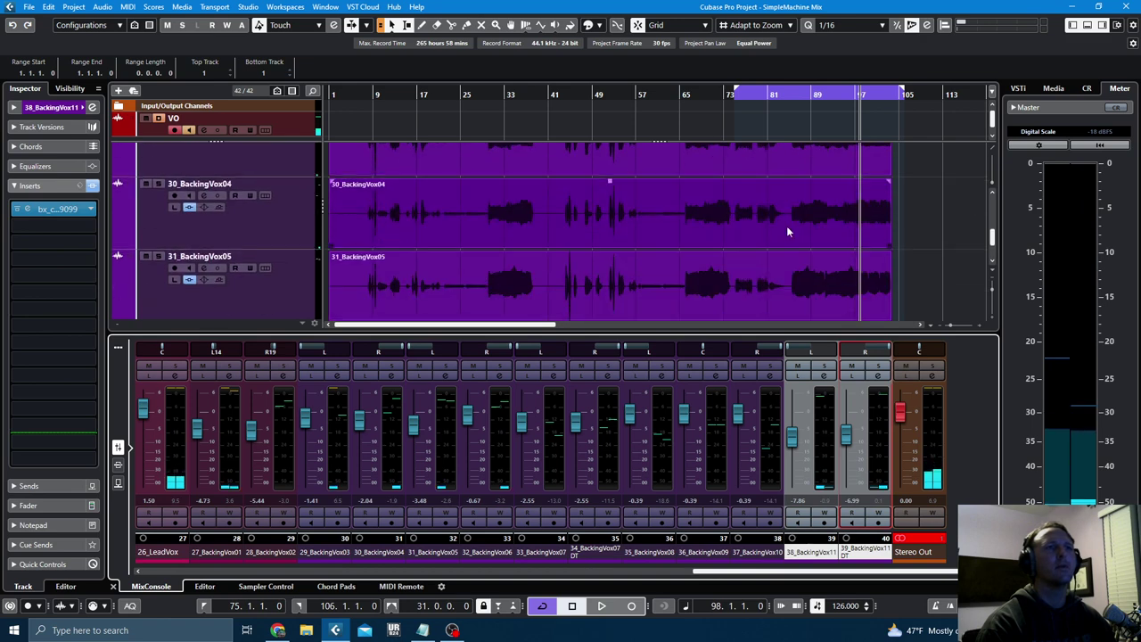
pyautogui.scroll(5, 788, 224)
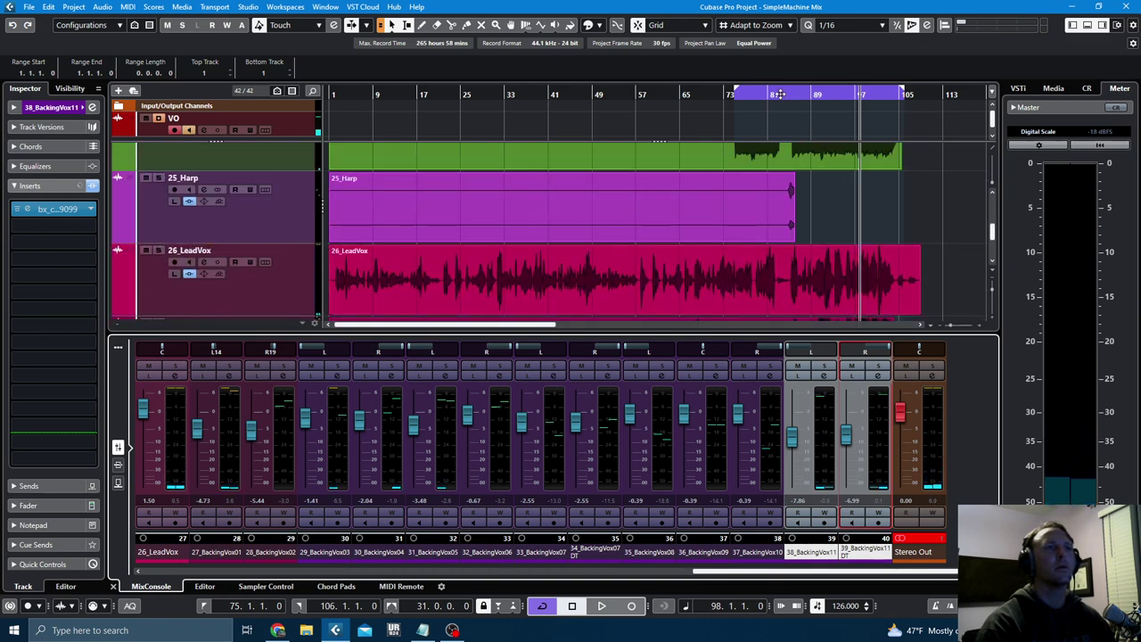
pyautogui.click(788, 94)
pyautogui.press('space')
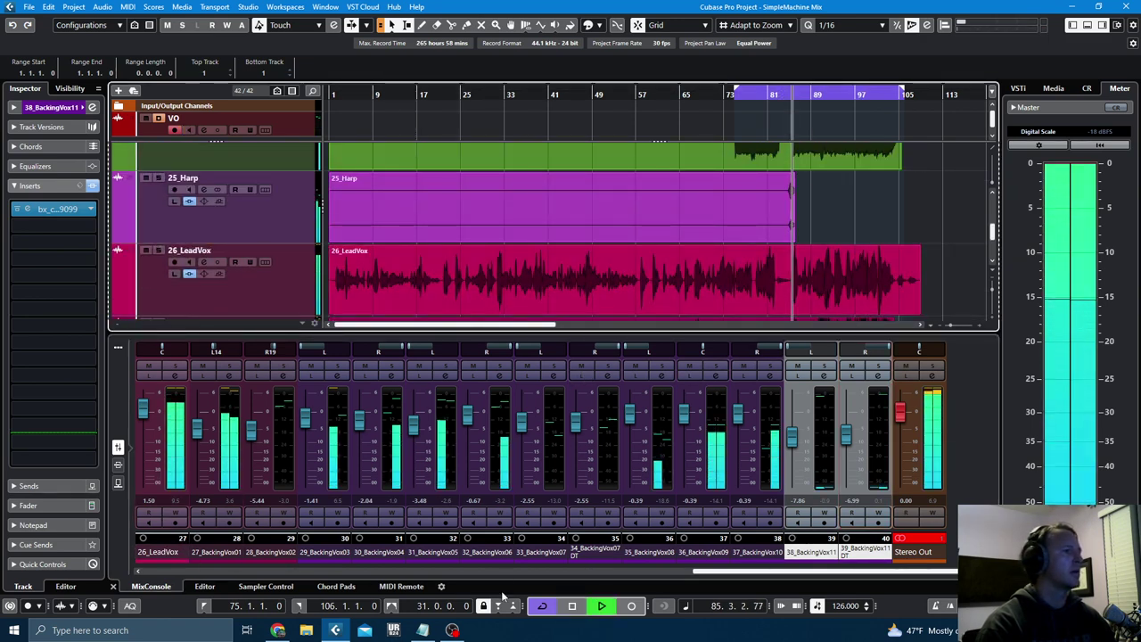
pyautogui.press('space')
# - Open the AMEK 9099 channel strip on 25_Harp and raise its high-pass filter frequency during playback from bar 85
pyautogui.moveTo(707, 571); pyautogui.dragTo(629, 572)
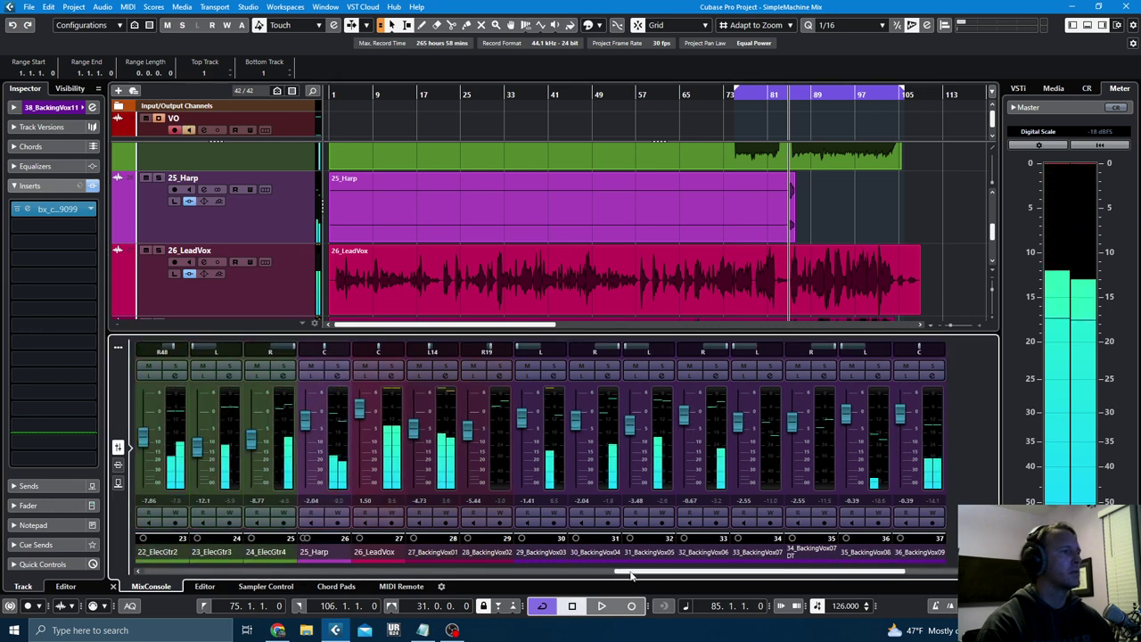
pyautogui.click(311, 559)
pyautogui.click(337, 376)
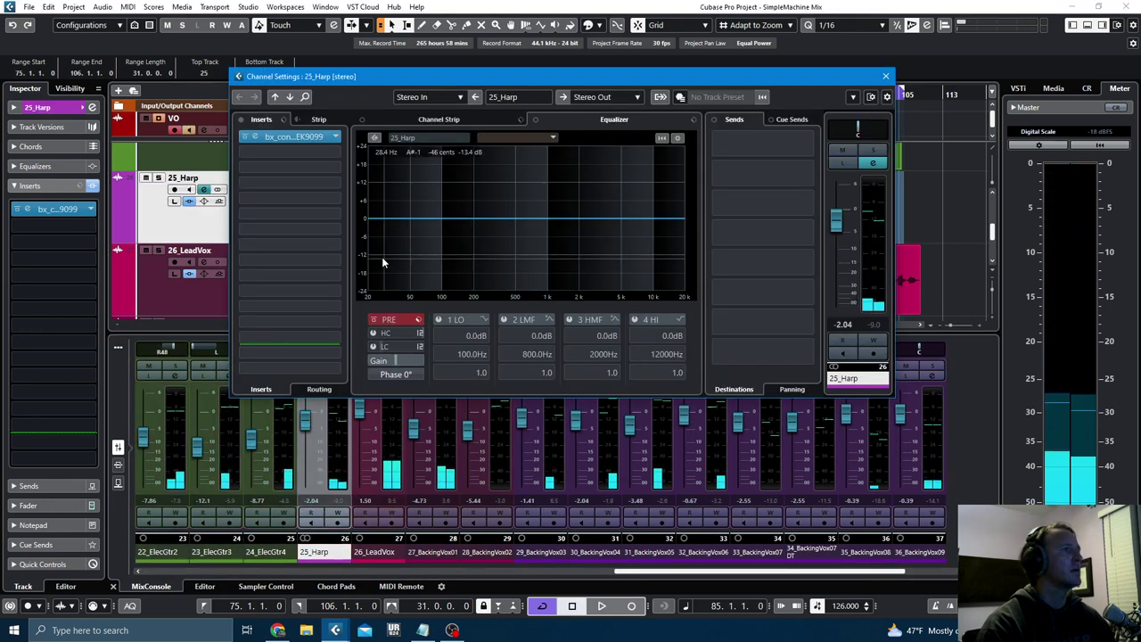
pyautogui.click(288, 137)
pyautogui.press('space')
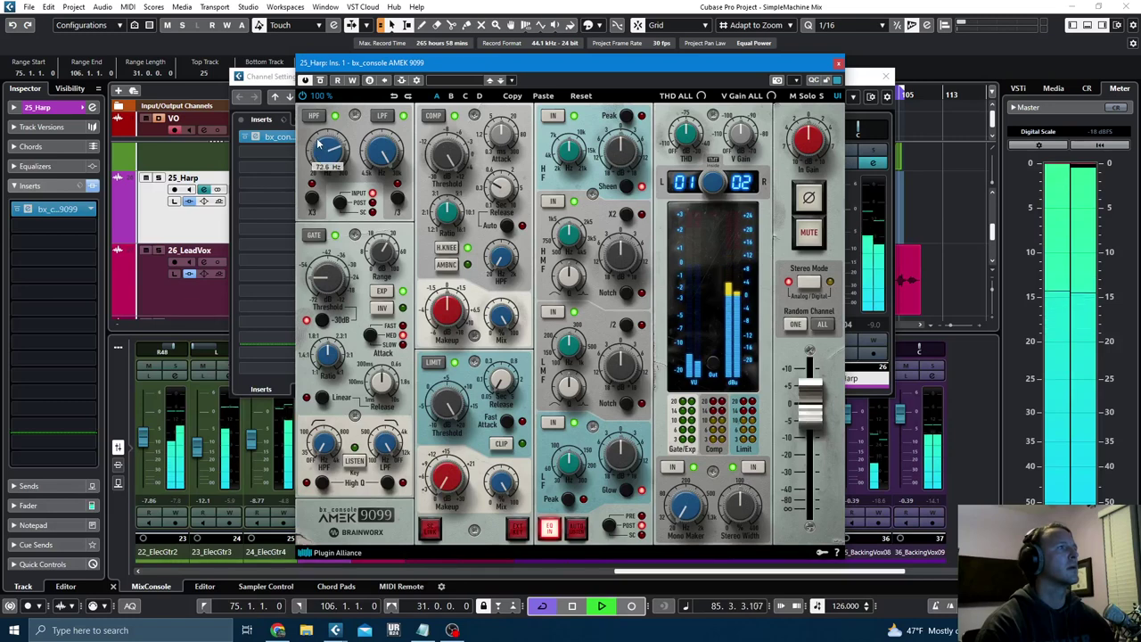
pyautogui.press('space')
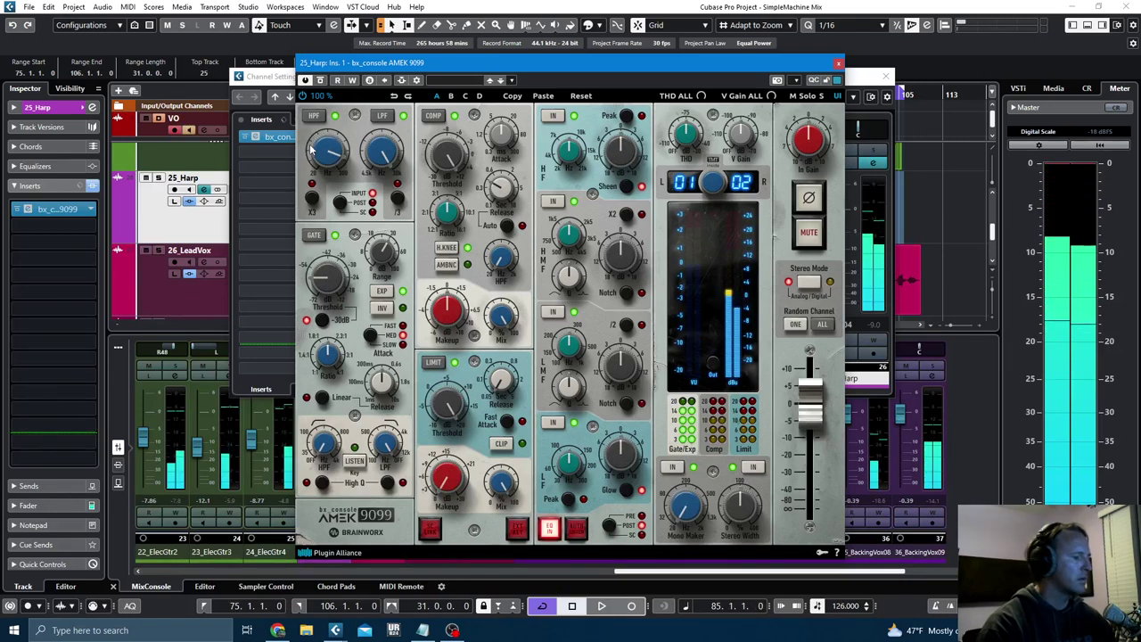
pyautogui.press('space')
pyautogui.moveTo(333, 157); pyautogui.dragTo(333, 142)
pyautogui.press('space')
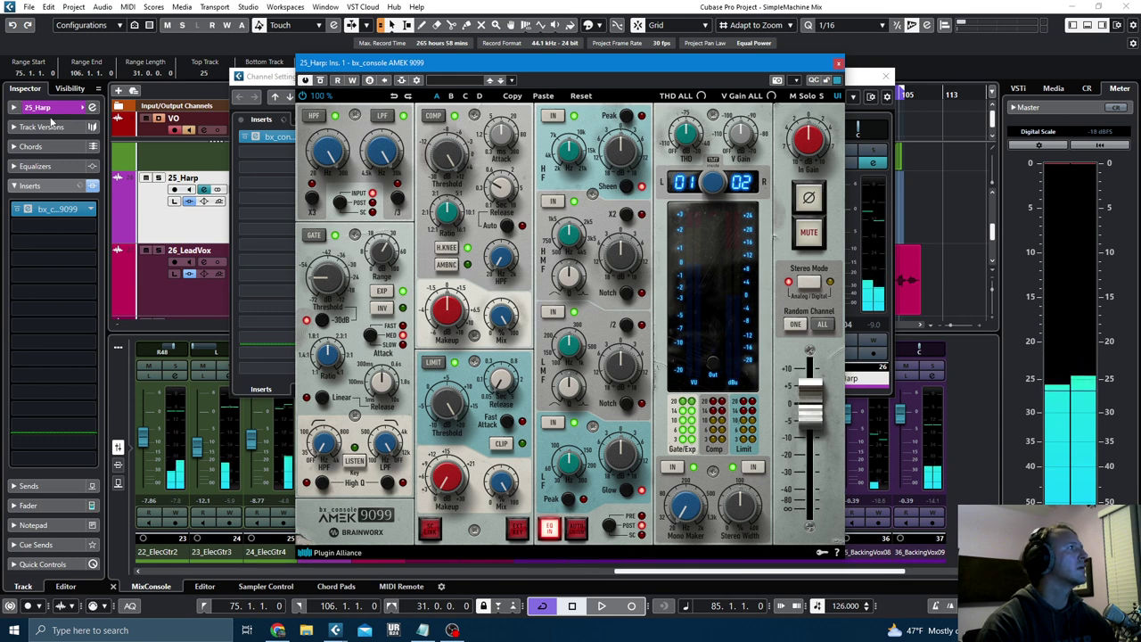
# - Solo 25_Harp and compare its channel strip bypassed and active
pyautogui.click(163, 168)
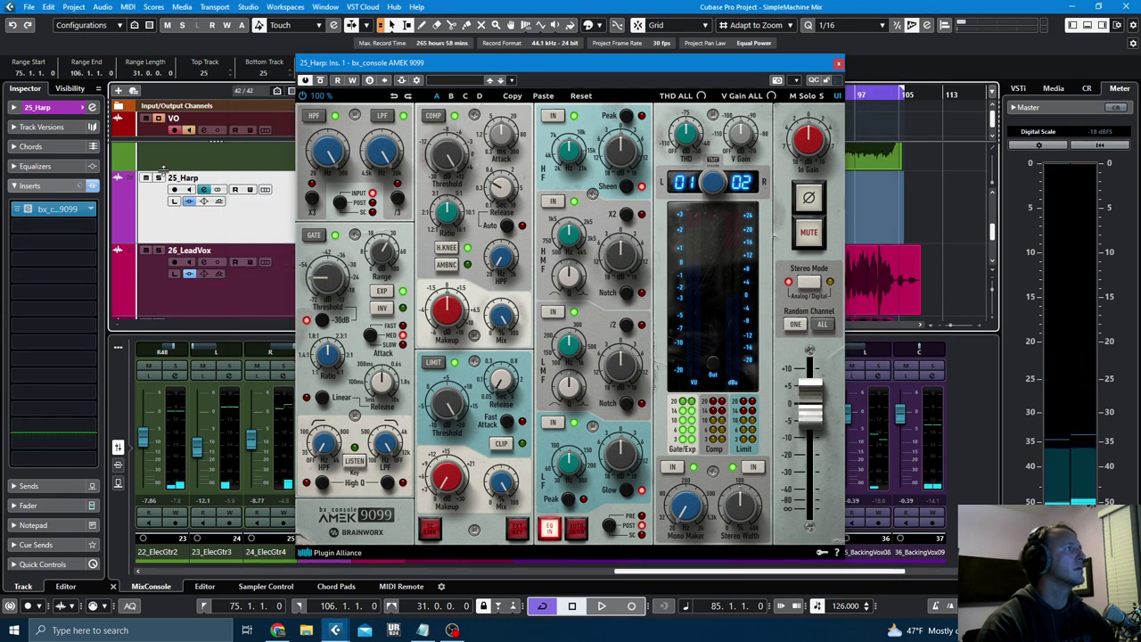
pyautogui.click(159, 179)
pyautogui.press('space')
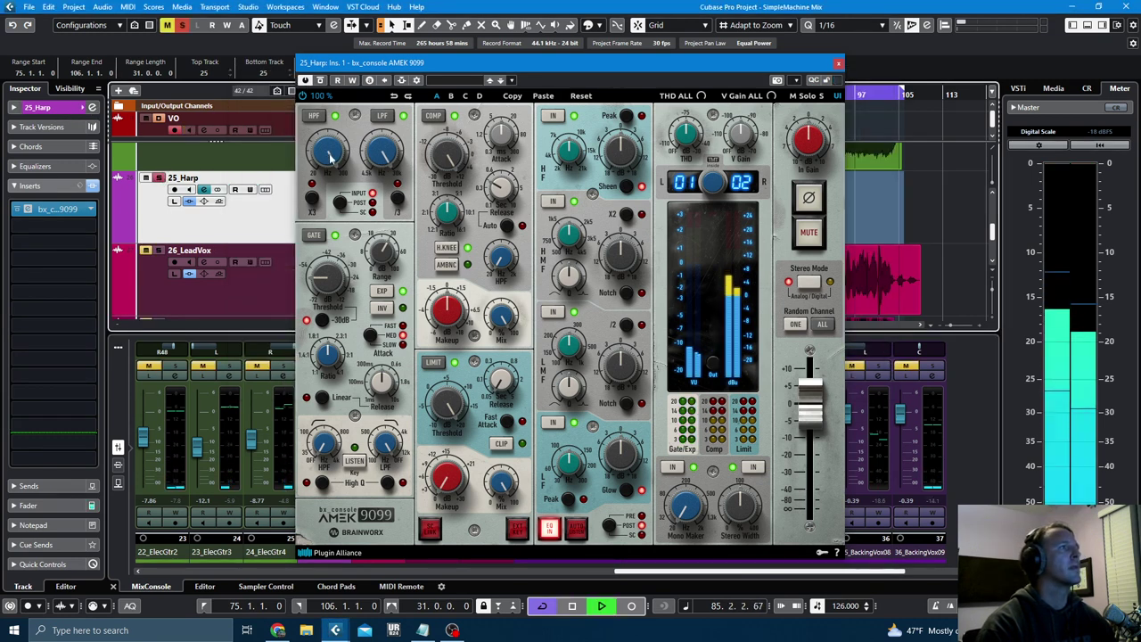
pyautogui.click(321, 80)
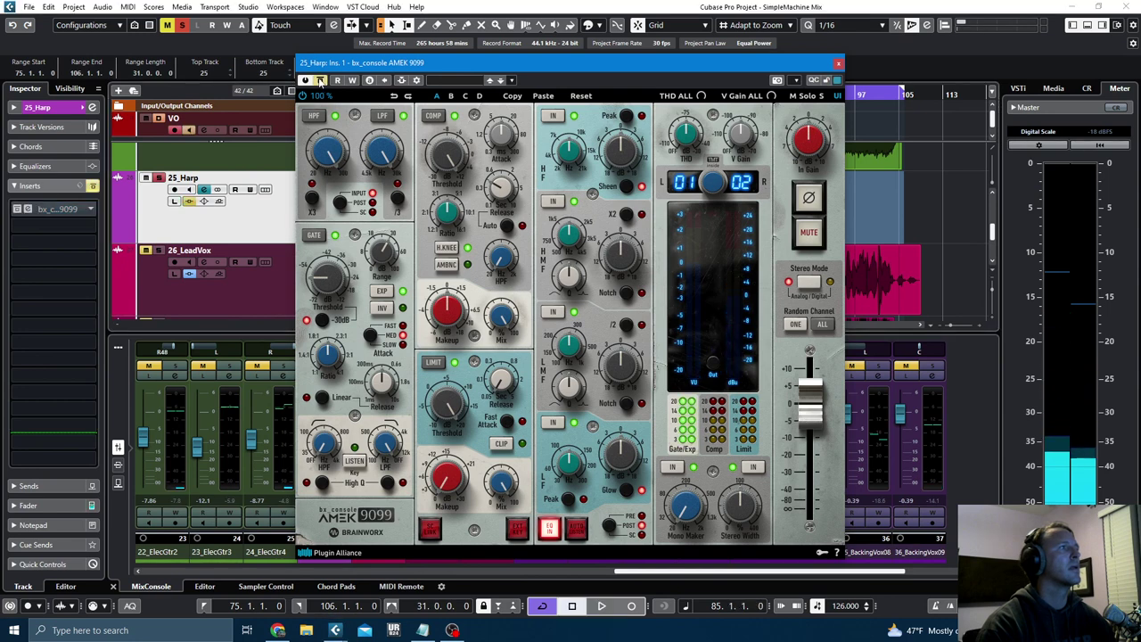
pyautogui.click(321, 81)
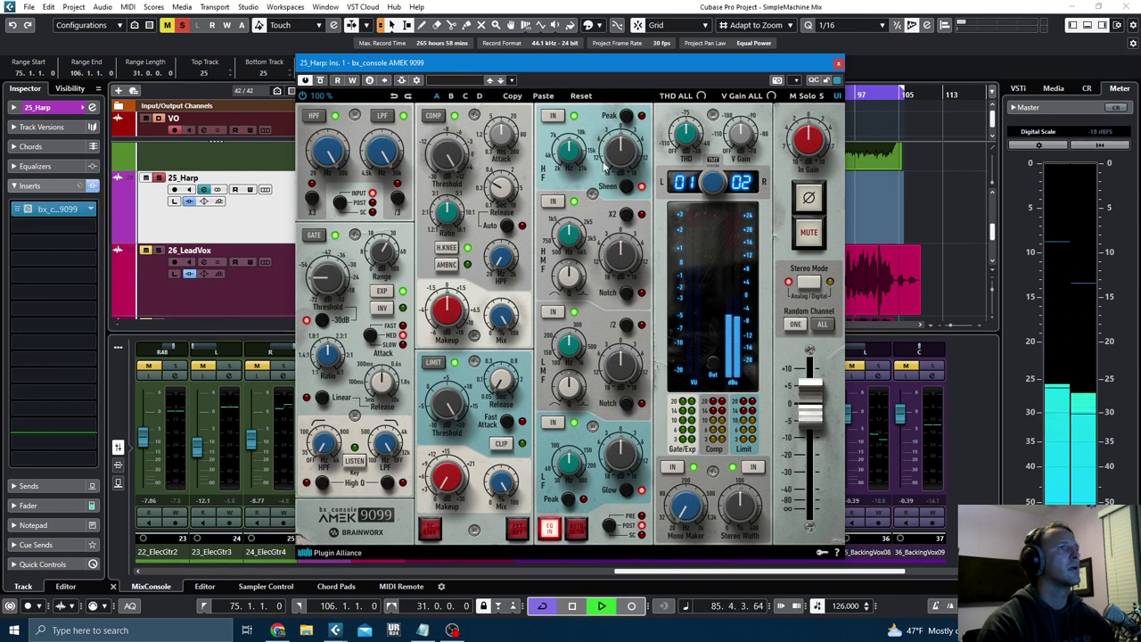
# - Boost the high EQ band on 25_Harp and view the plug-in's interface skin options without changing them
pyautogui.moveTo(618, 147)
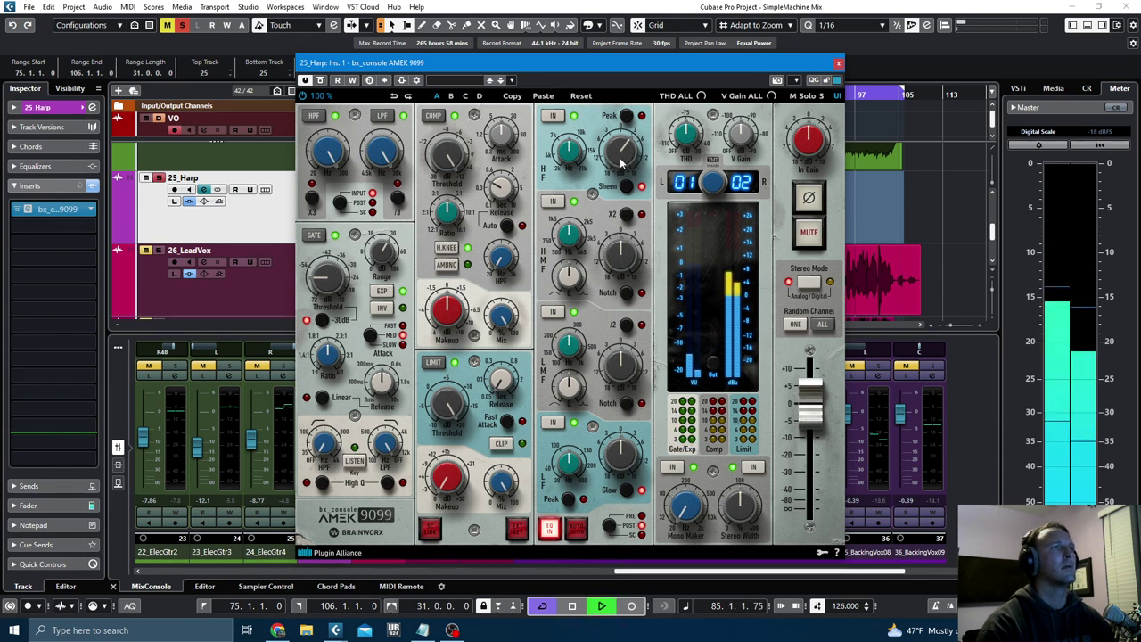
pyautogui.press('space')
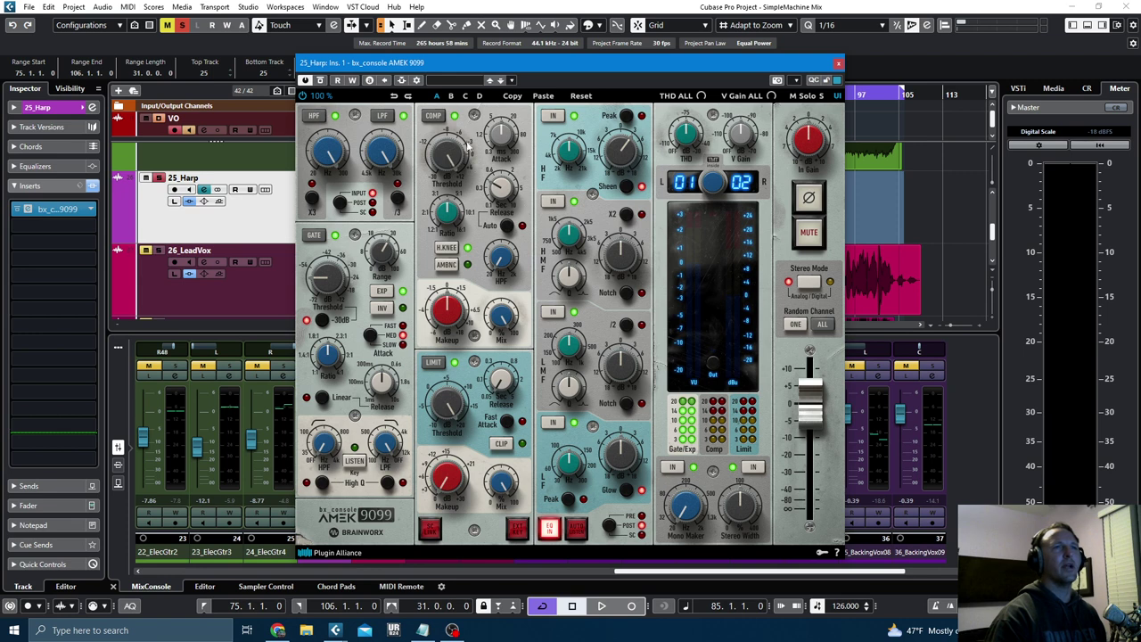
pyautogui.click(836, 98)
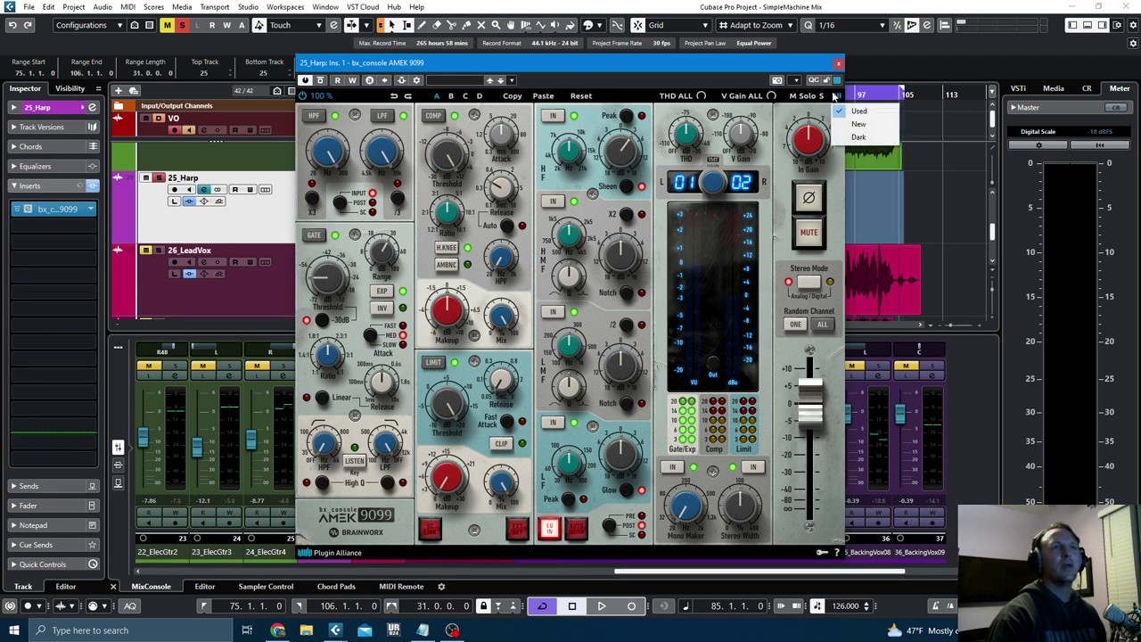
pyautogui.click(781, 104)
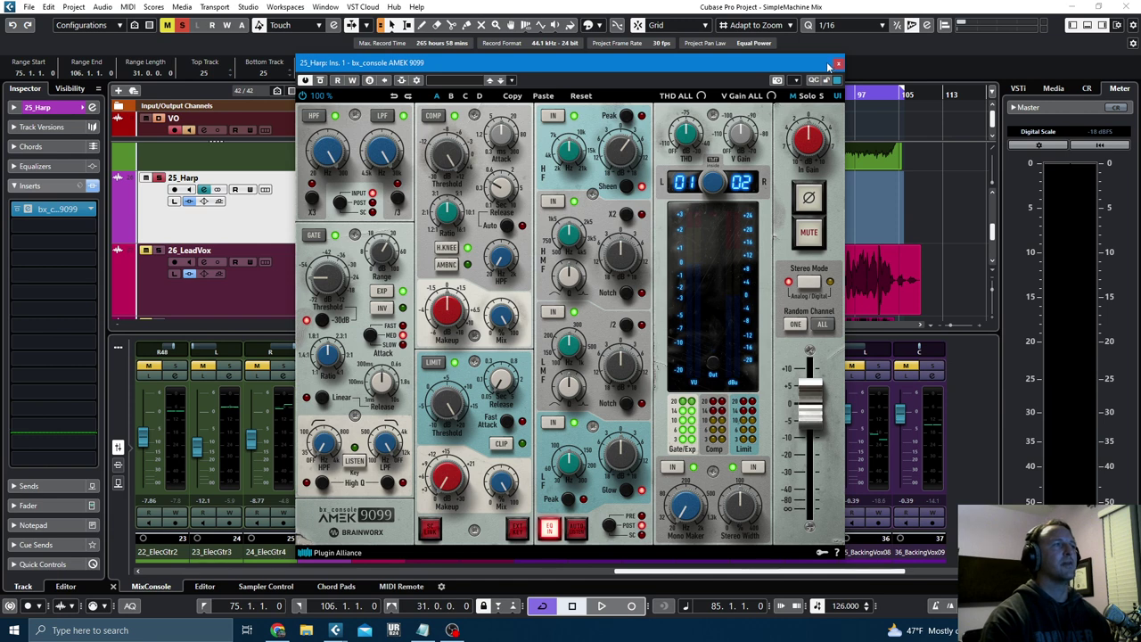
# - Compare the soloed harp with its boosted high EQ against the bypassed channel strip
pyautogui.click(320, 80)
pyautogui.click(320, 80)
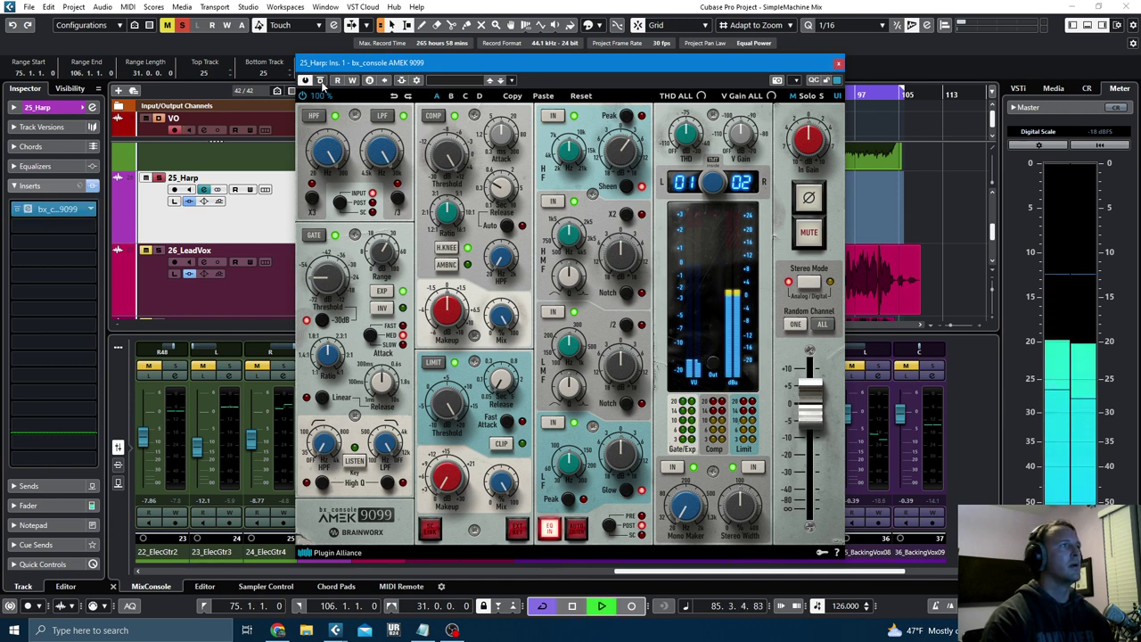
pyautogui.press('space')
pyautogui.press('space')
pyautogui.click(321, 80)
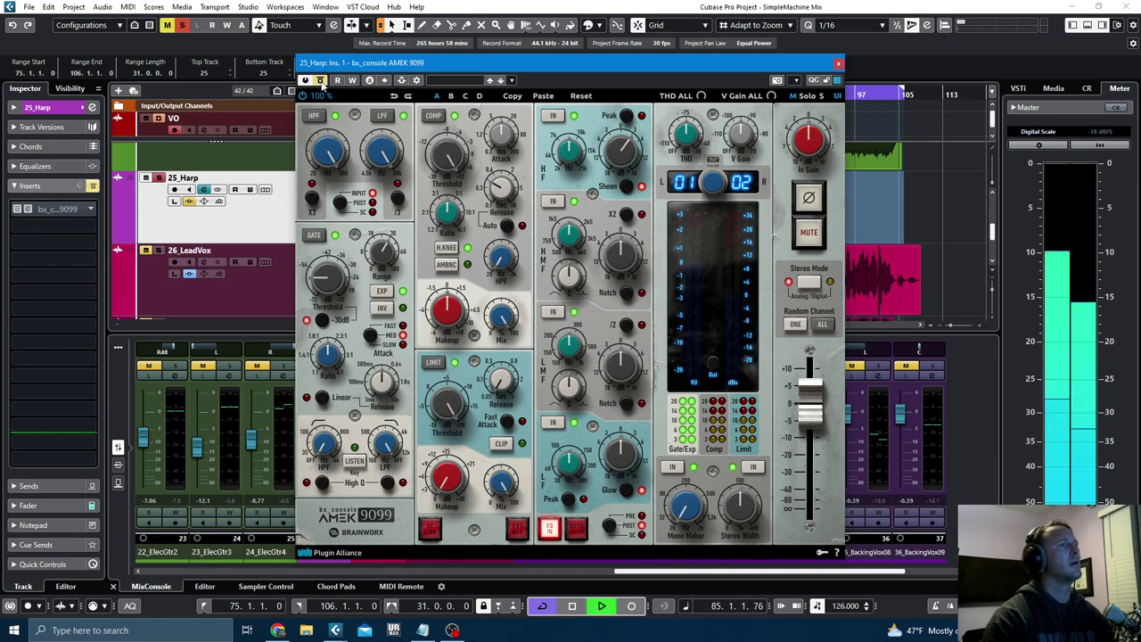
pyautogui.click(320, 80)
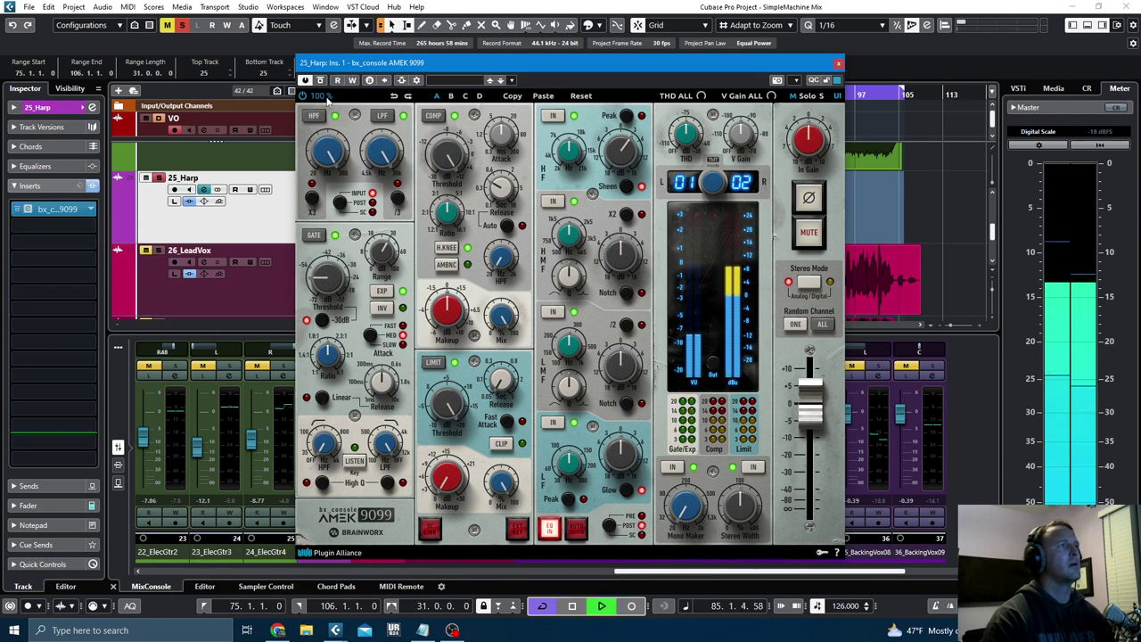
# - Readjust the high-pass filter frequency in 25_Harp's channel strip while replaying the harp passage
pyautogui.press('space')
pyautogui.press('space')
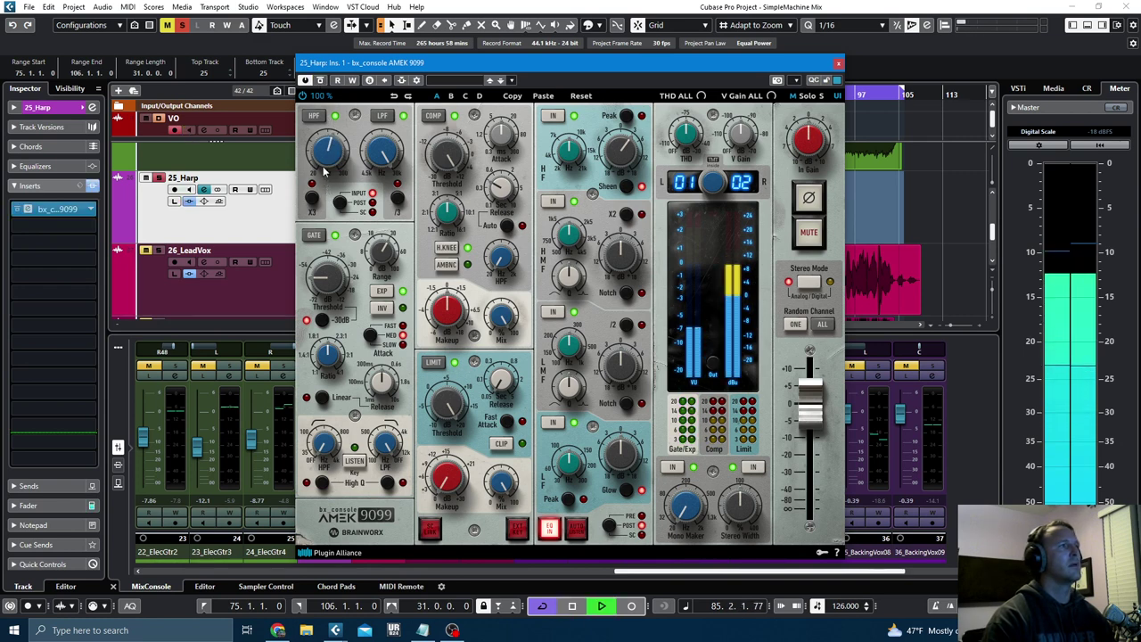
pyautogui.press('space')
pyautogui.scroll(-5, 324, 160)
pyautogui.press('space')
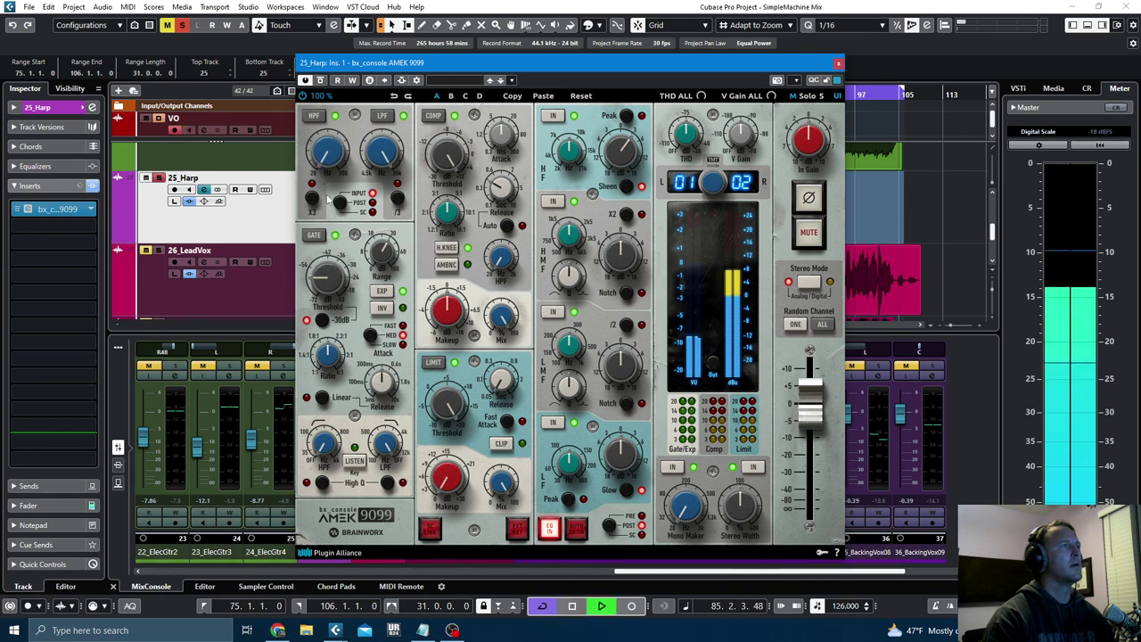
# - Check the readjusted high-pass filter on 25_Harp by replaying the passage with the channel strip bypassed and active
pyautogui.press('space')
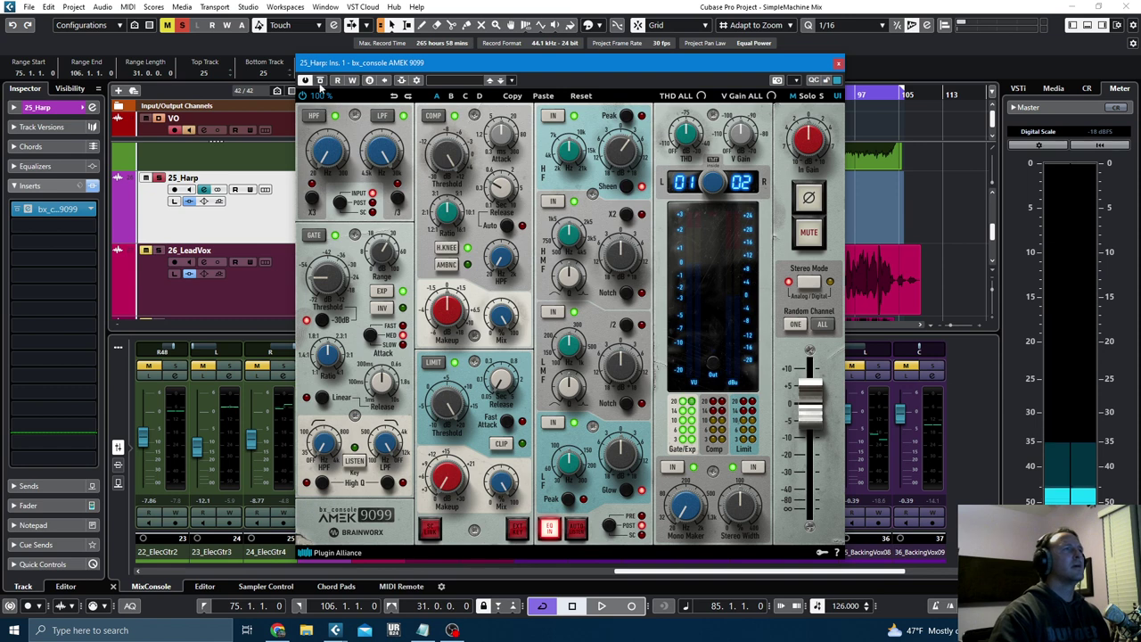
pyautogui.click(321, 80)
pyautogui.press('space')
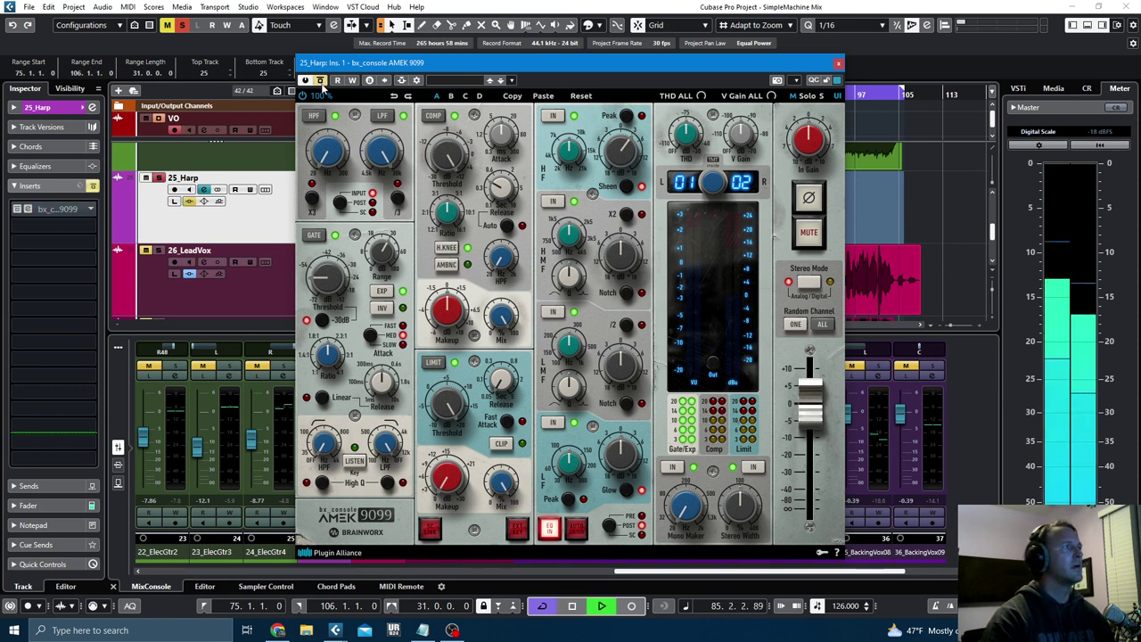
pyautogui.click(321, 80)
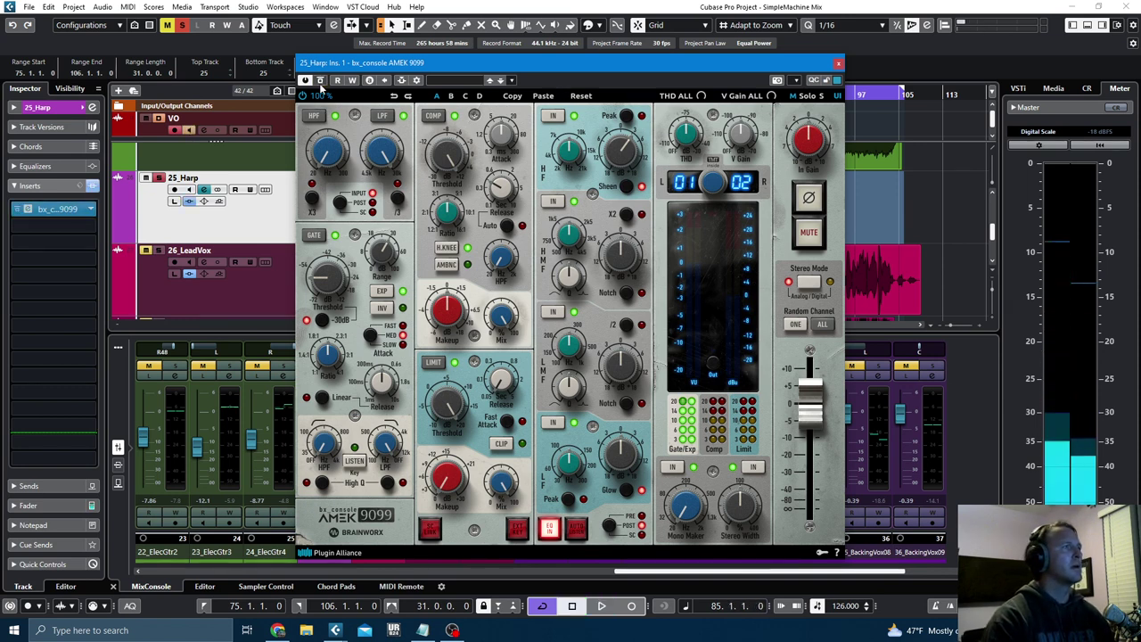
# - Audition the 25_Harp passage while trying the console plug-in's stereo width at 394%
pyautogui.press('space')
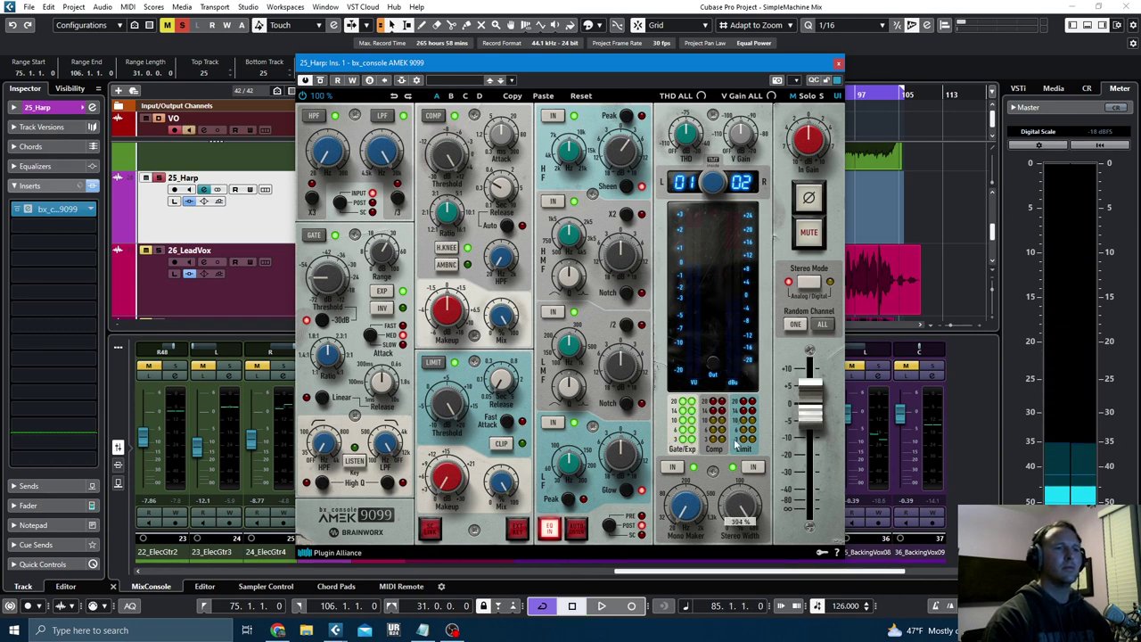
pyautogui.press('space')
pyautogui.press('space')
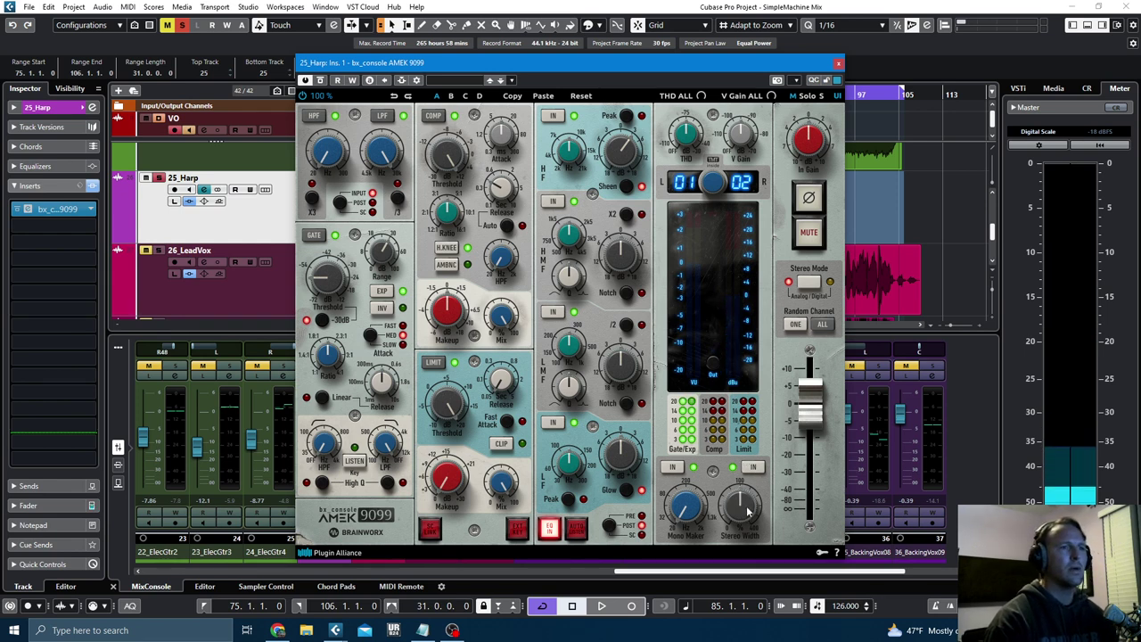
pyautogui.click(838, 62)
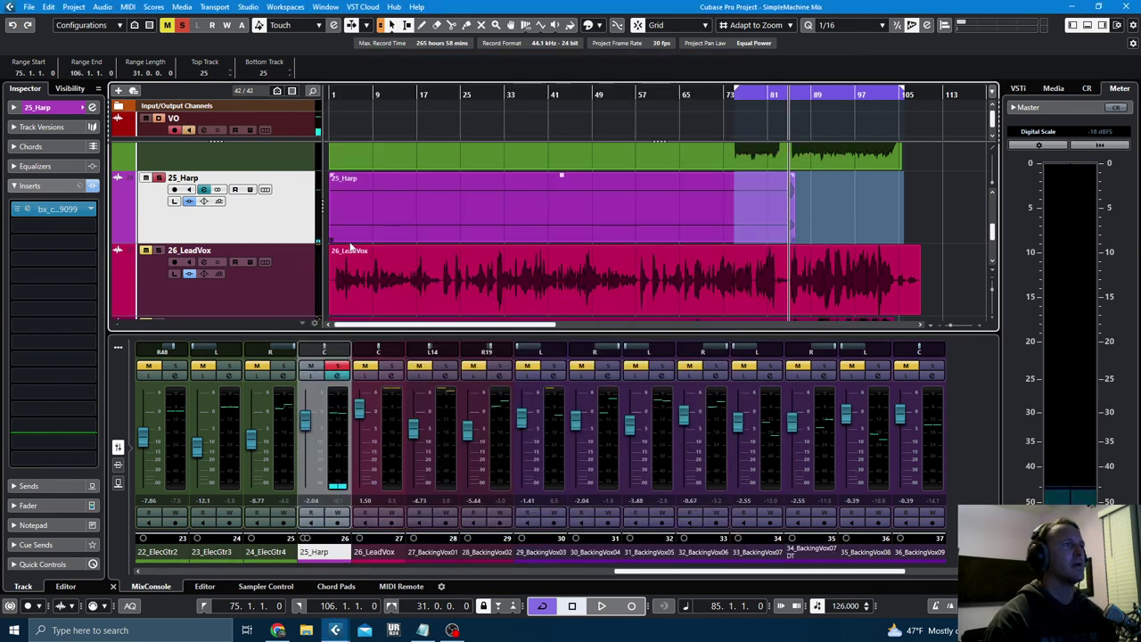
pyautogui.click(90, 209)
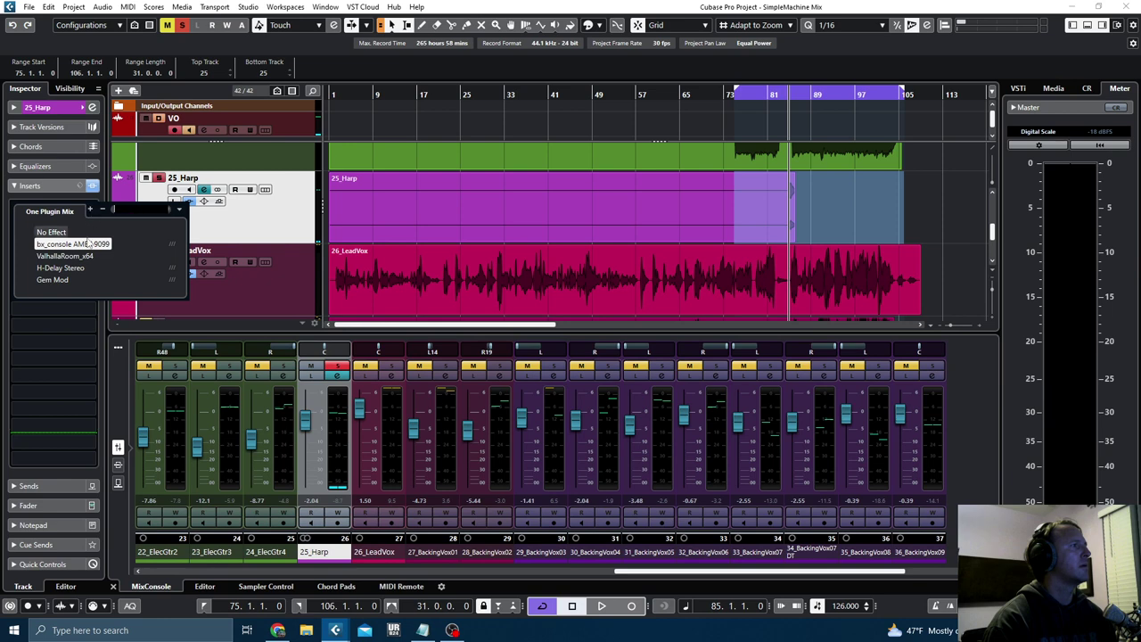
pyautogui.click(261, 219)
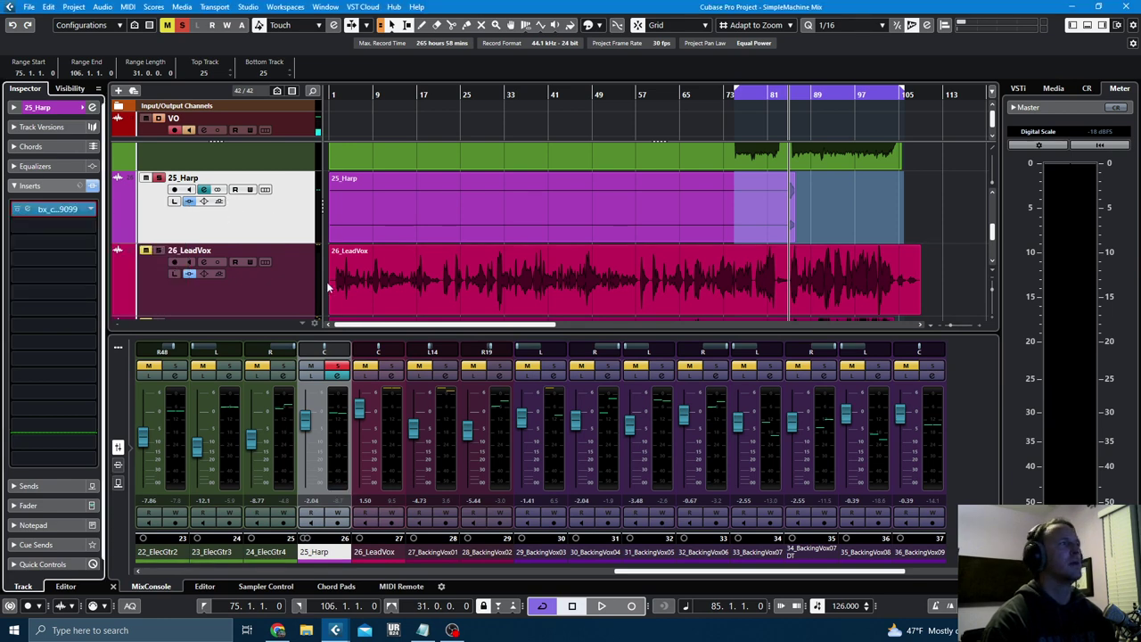
# - Reopen the bx_console AMEK 9099 on 25_Harp and audition the passage with the plug-in bypassed
pyautogui.click(58, 210)
pyautogui.press('space')
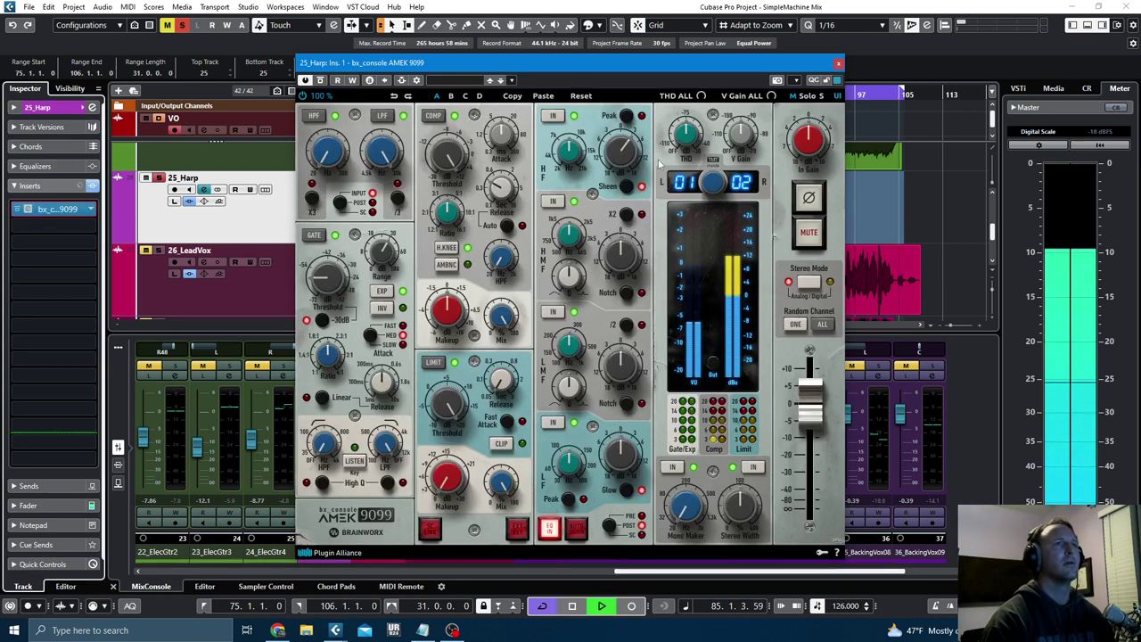
pyautogui.click(320, 80)
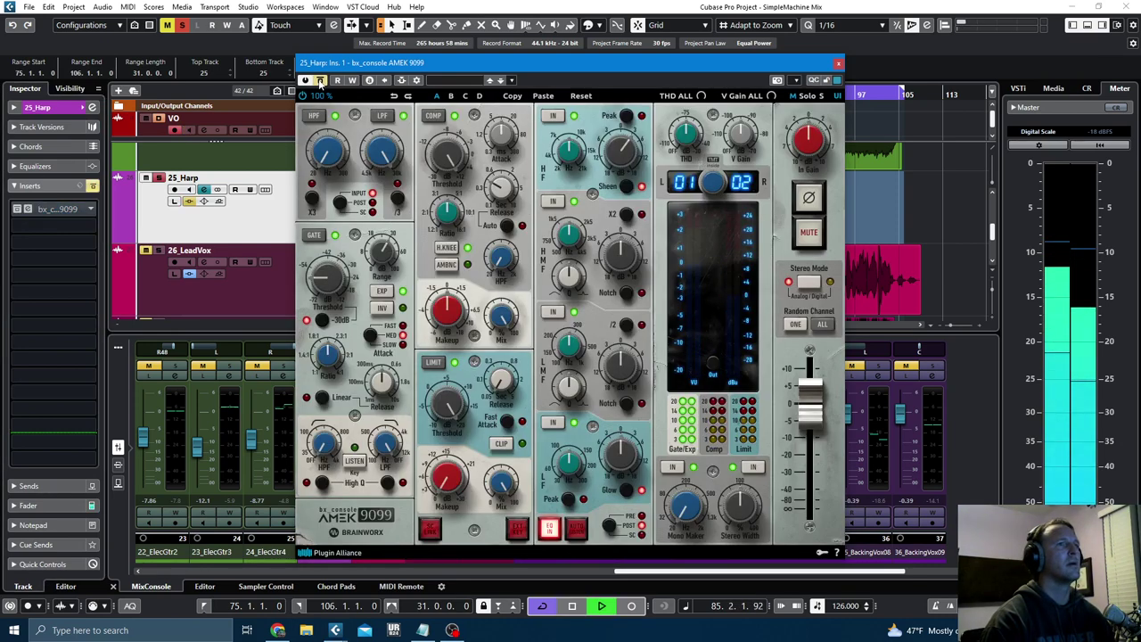
pyautogui.press('space')
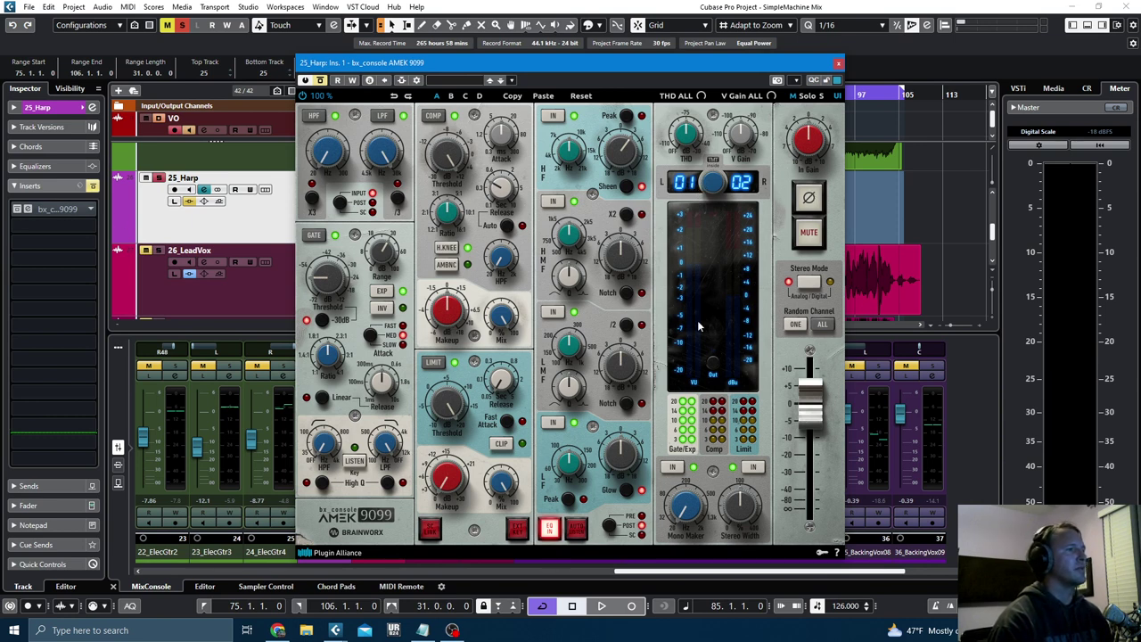
# - Move the plug-in window aside and compare the harp with the console bypassed and active during playback
pyautogui.moveTo(682, 65); pyautogui.dragTo(495, 64)
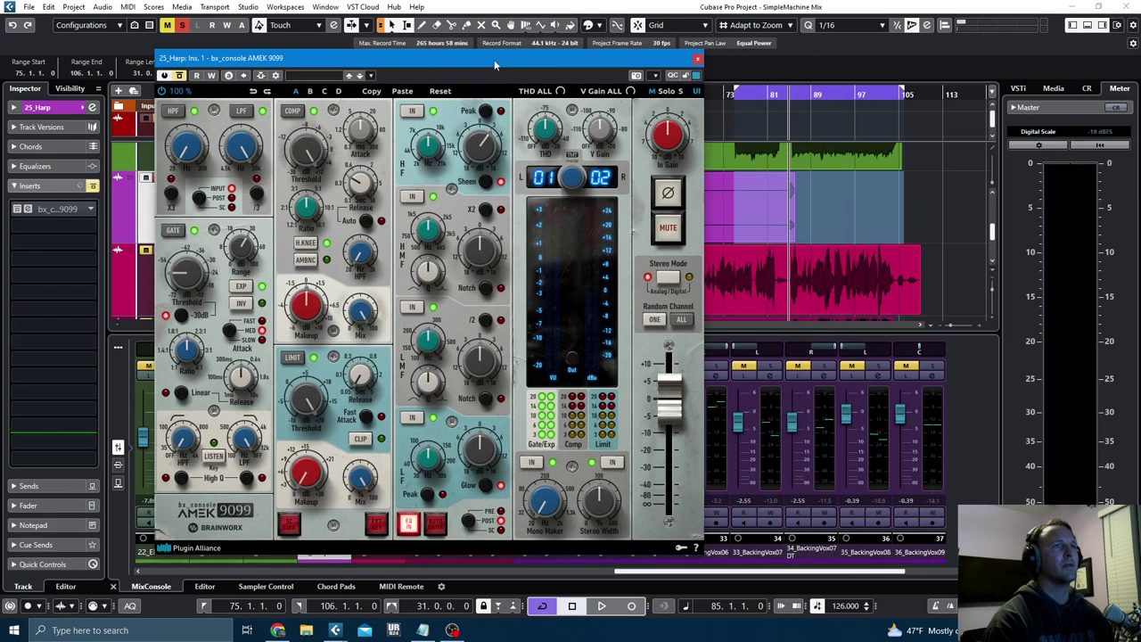
pyautogui.press('space')
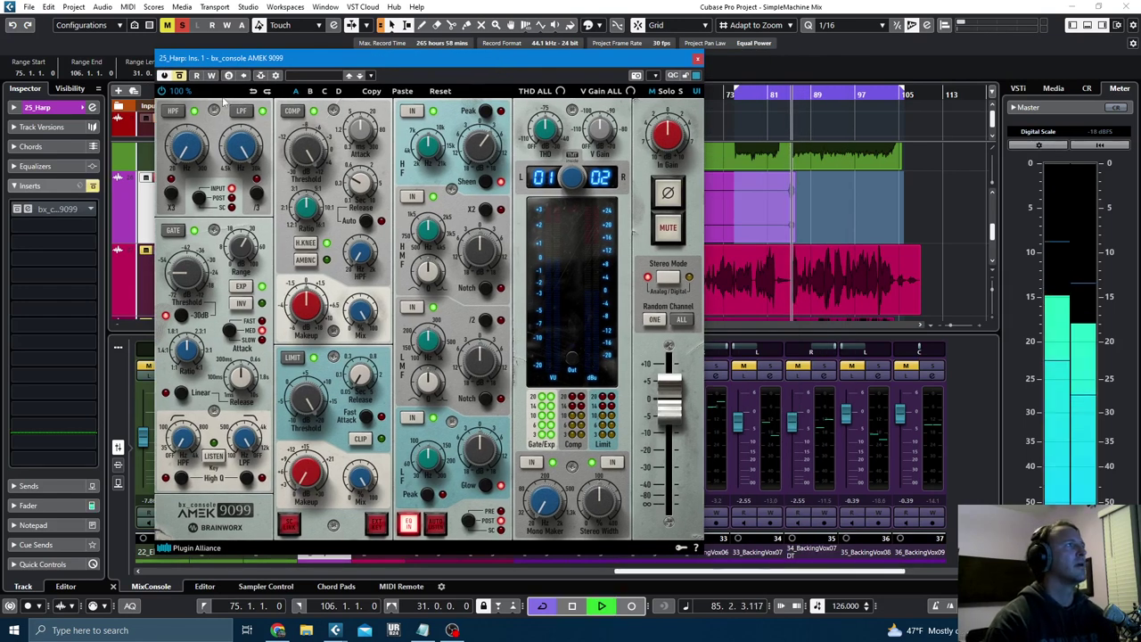
pyautogui.click(179, 76)
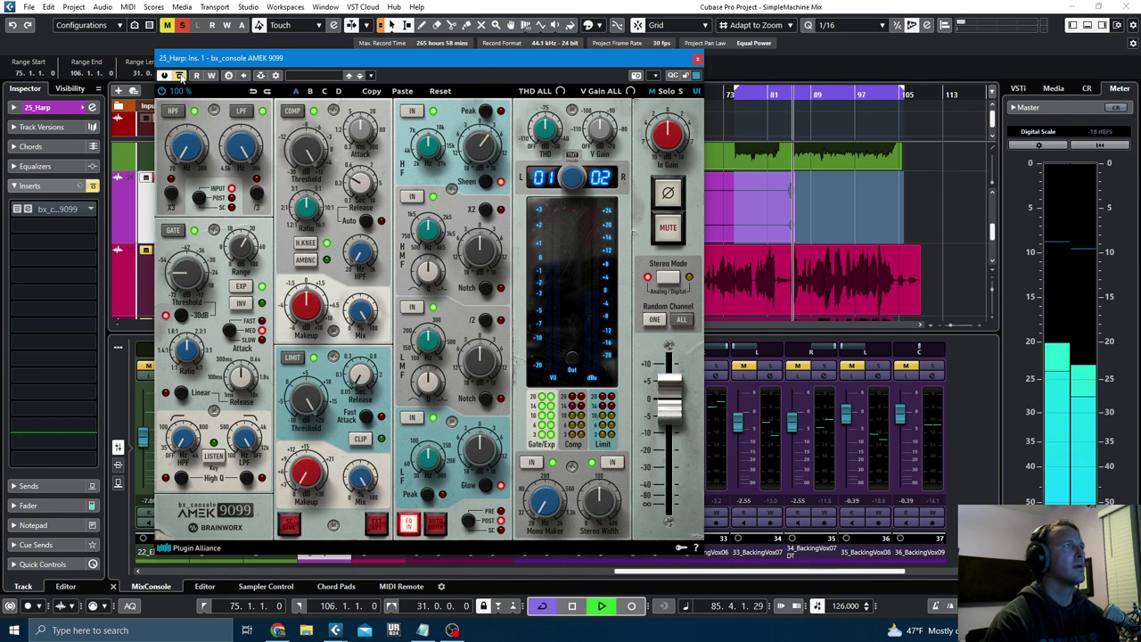
pyautogui.click(179, 76)
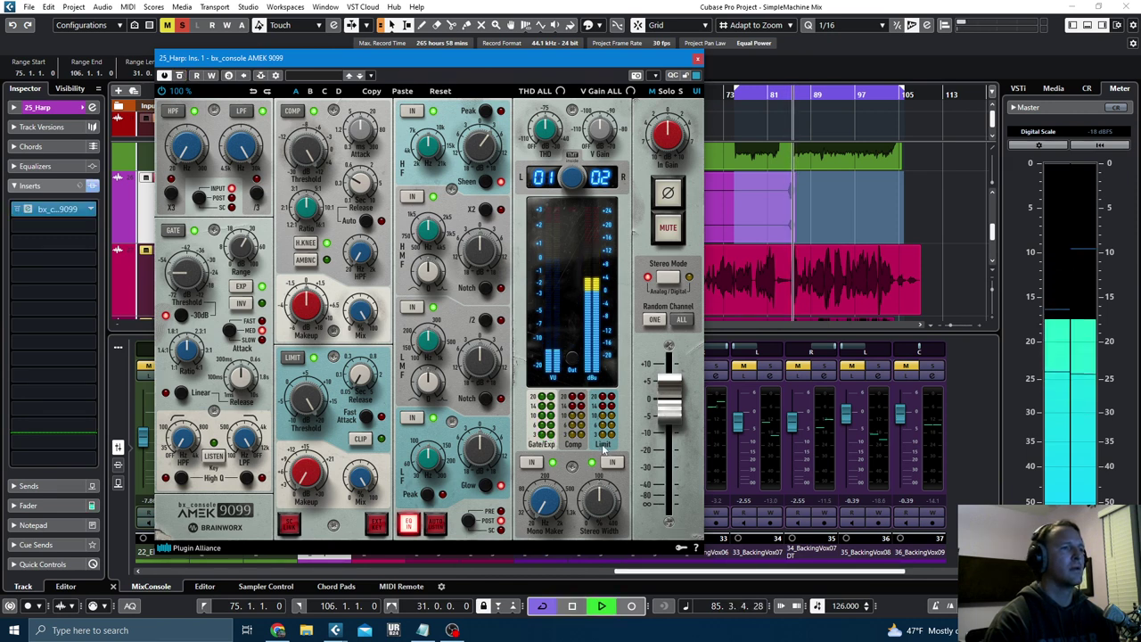
# - Set the console's stereo channel pair to 33/34 and audition the harp passage
pyautogui.press('space')
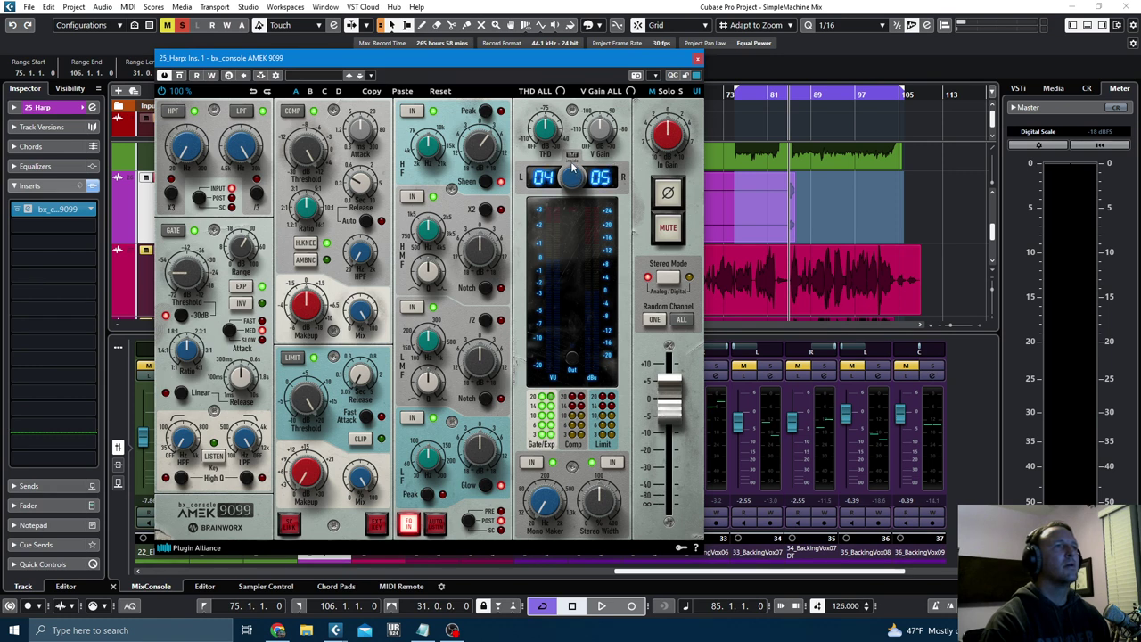
pyautogui.press('space')
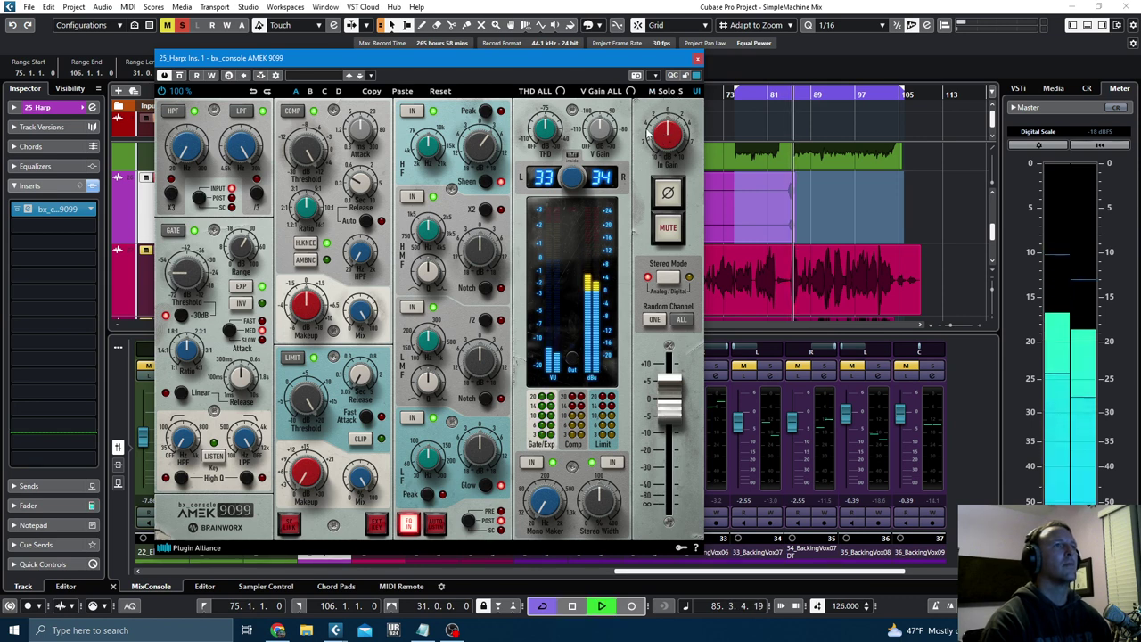
pyautogui.press('space')
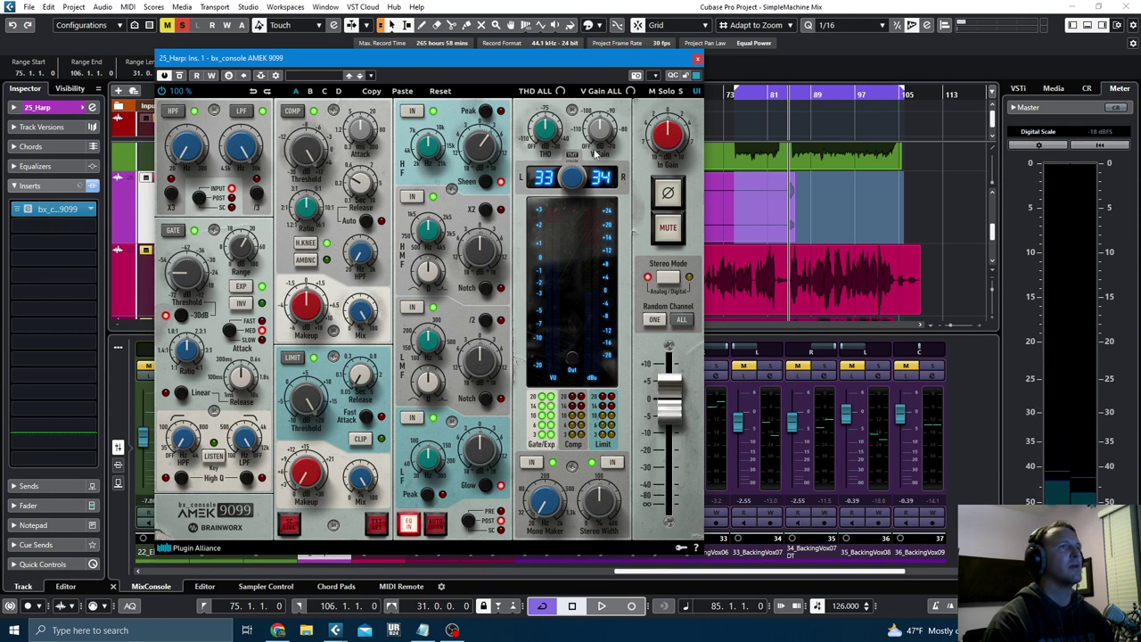
# - Set the console's high-pass filter to 44.0 Hz and audition the harp passage
pyautogui.press('space')
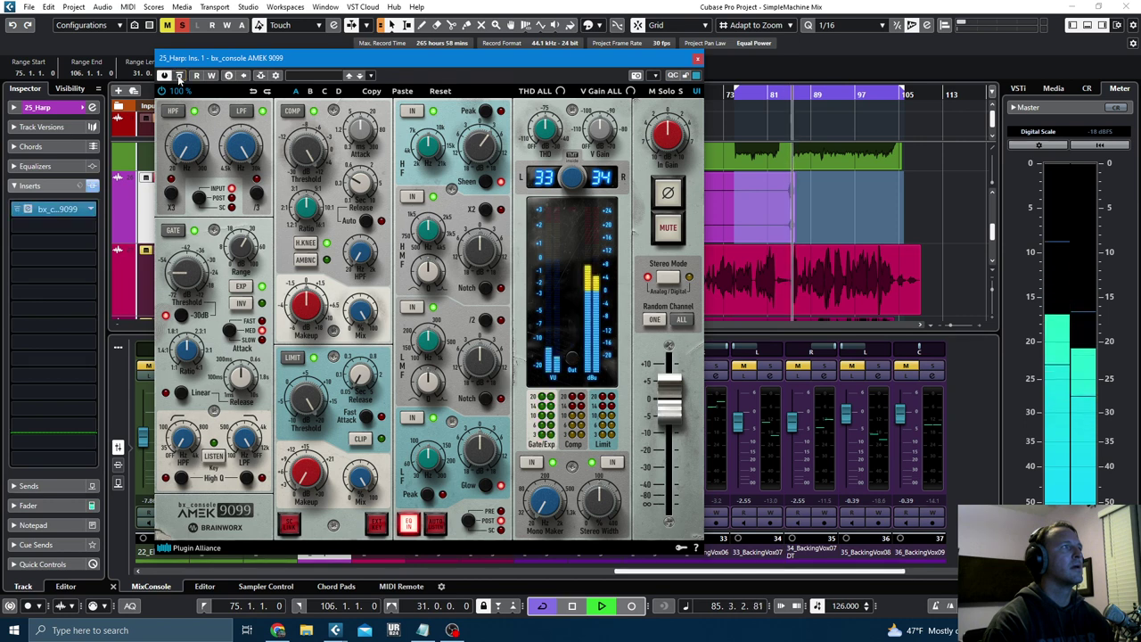
pyautogui.press('space')
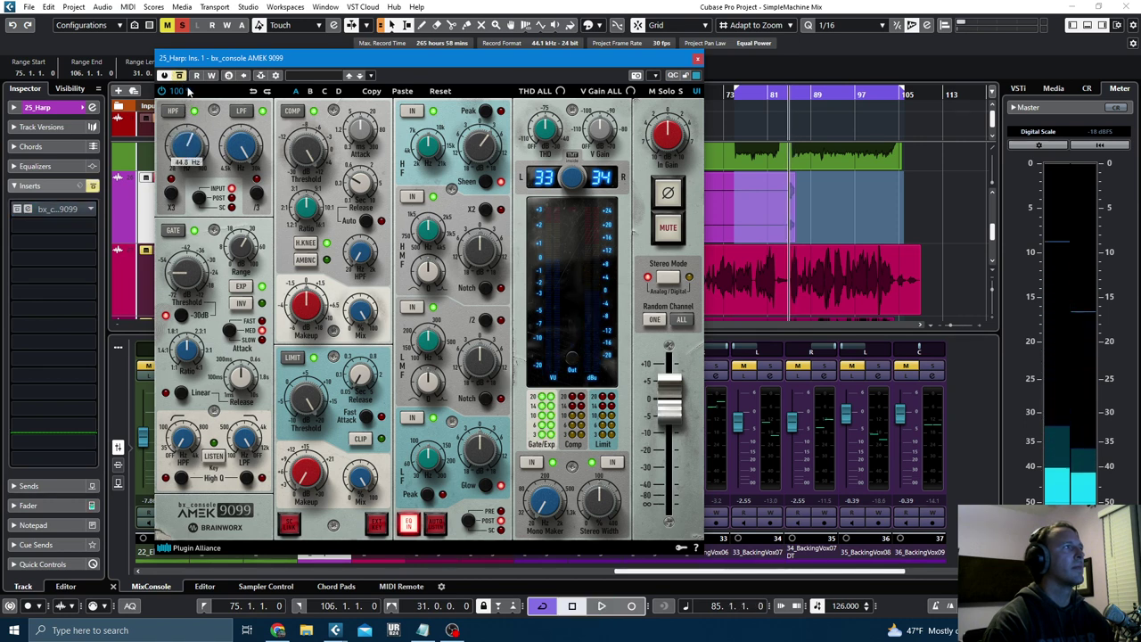
pyautogui.press('space')
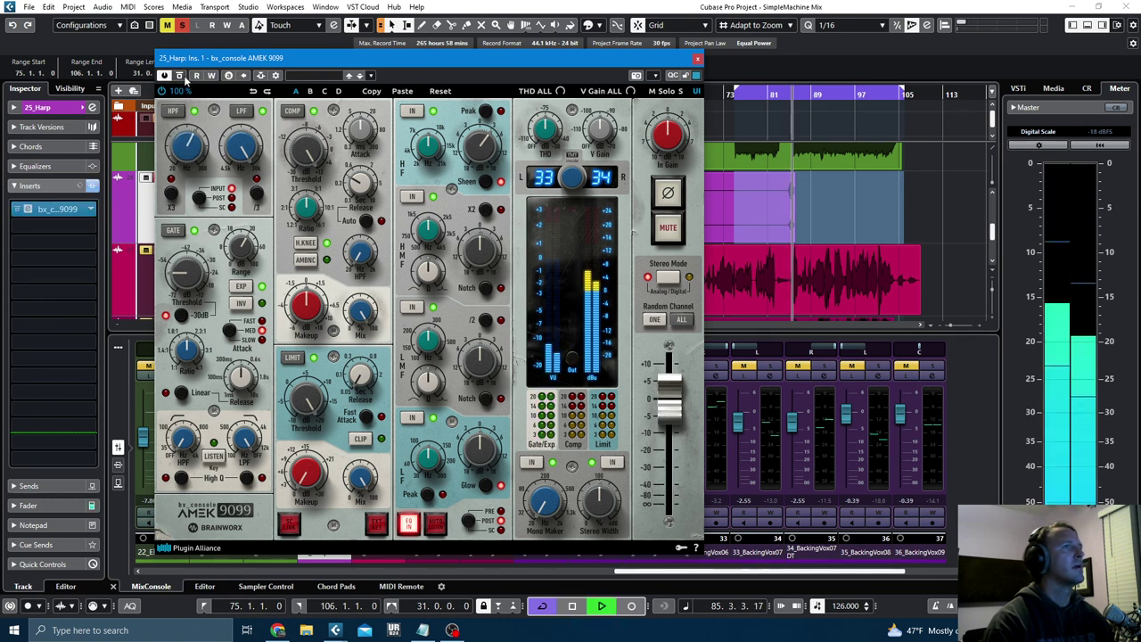
pyautogui.press('space')
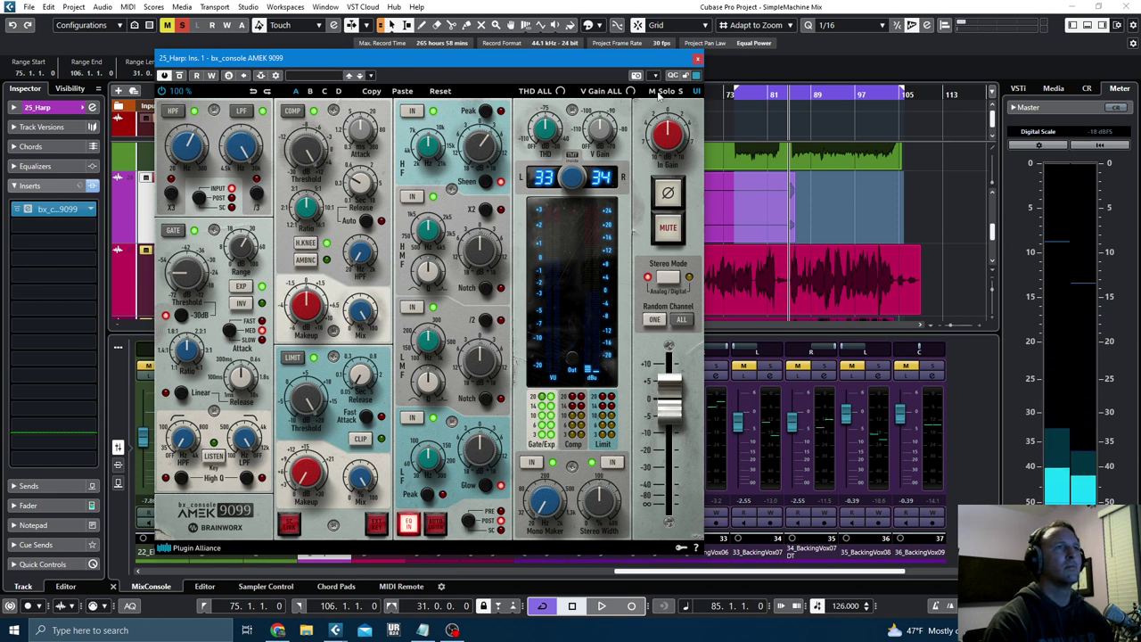
# - Replay the harp passage while switching the console bypass on and off, and close the plug-in window
pyautogui.press('space')
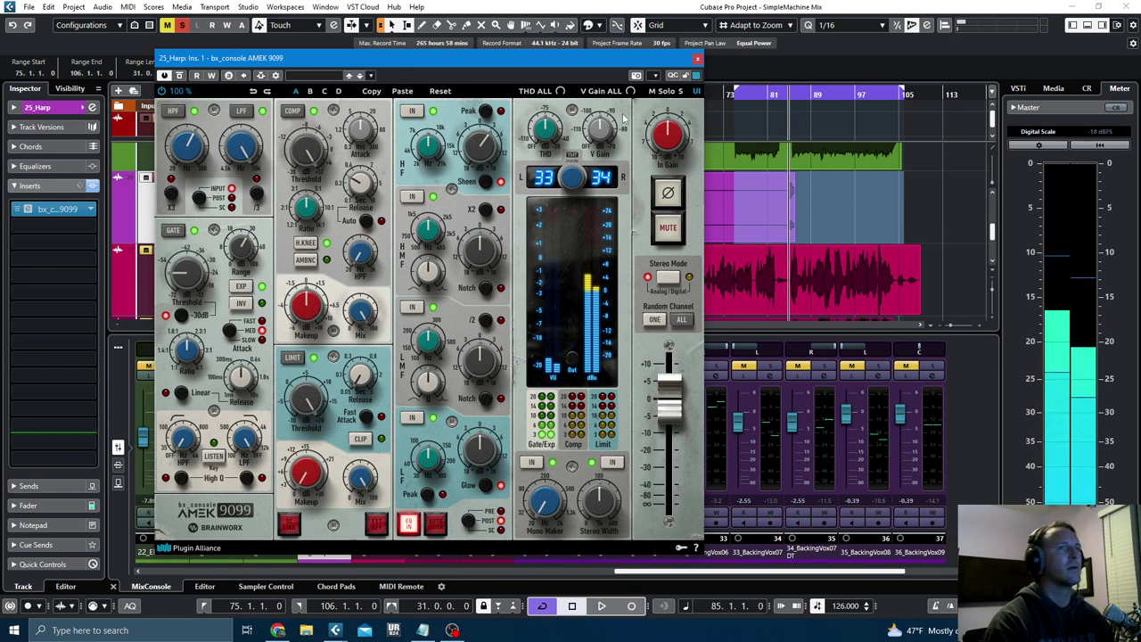
pyautogui.press('space')
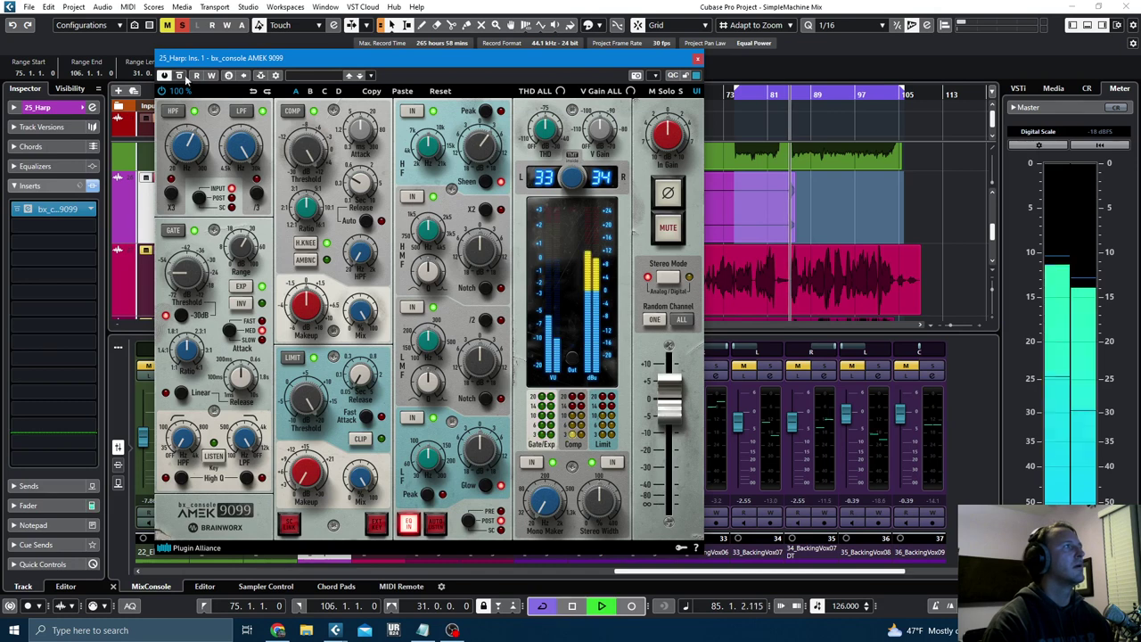
pyautogui.click(179, 76)
pyautogui.click(179, 76)
pyautogui.press('space')
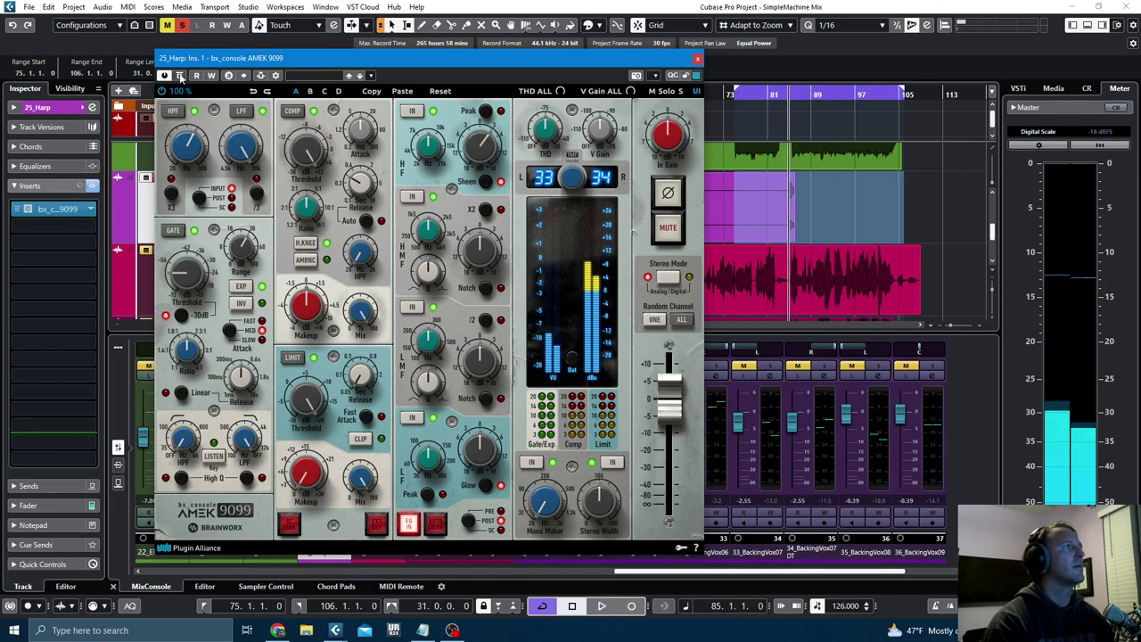
pyautogui.click(697, 58)
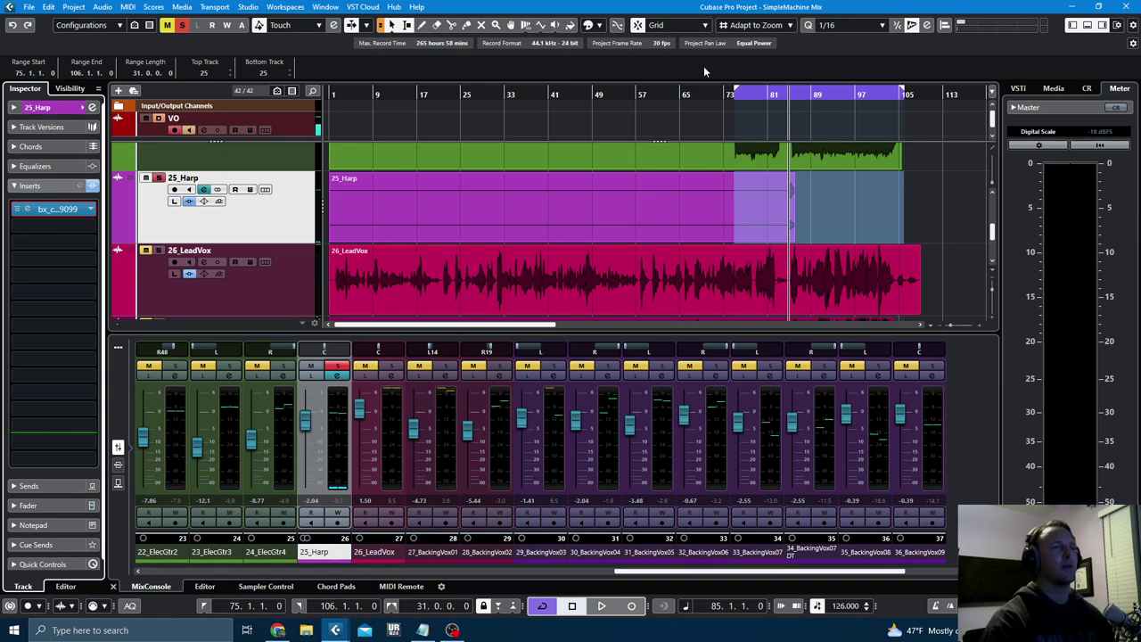
# - Deactivate all solos in the project so the full mix can be heard
pyautogui.scroll(4, 904, 297)
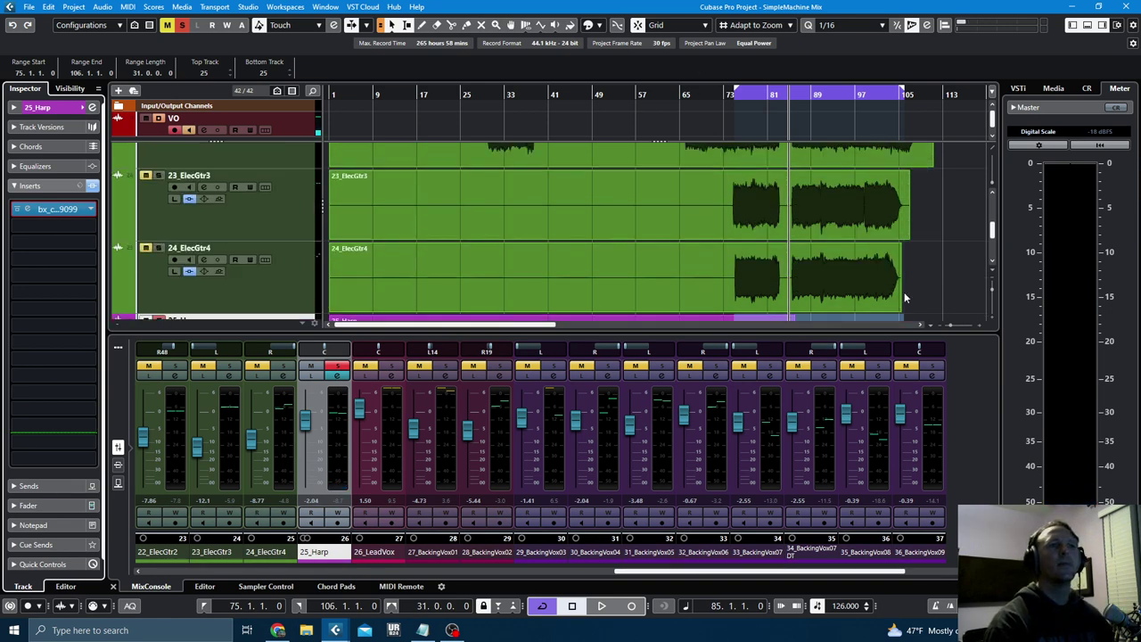
pyautogui.scroll(2, 904, 297)
pyautogui.scroll(1, 118, 207)
pyautogui.click(183, 25)
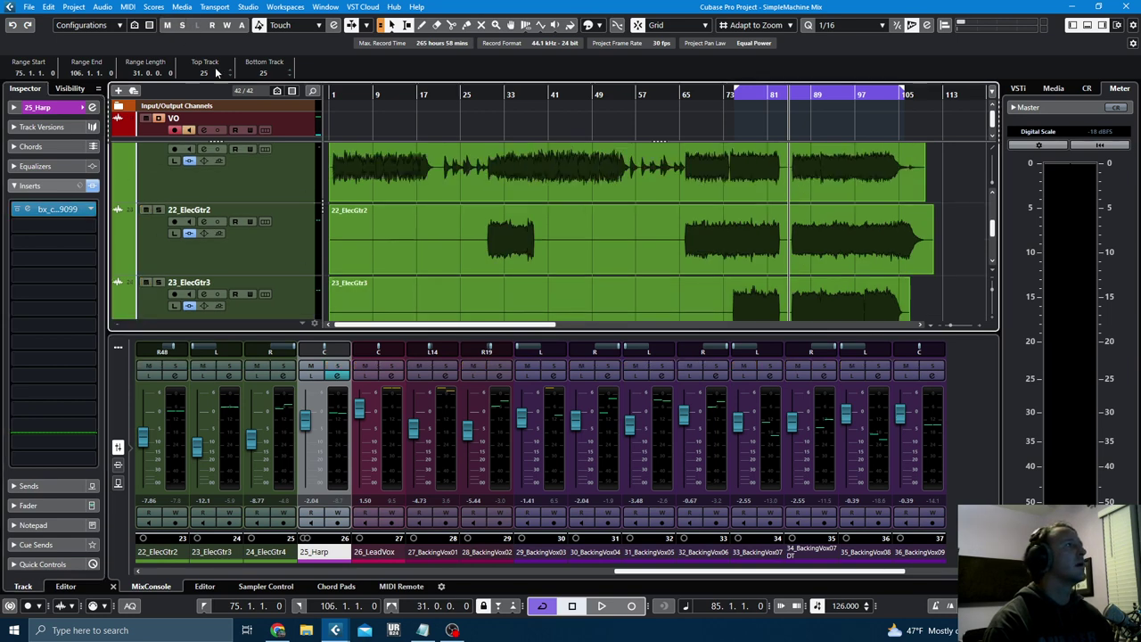
# - Set the loop to bars 30 to 55 on the 12_Tambourine track and start playback from its beginning
pyautogui.scroll(2, 802, 217)
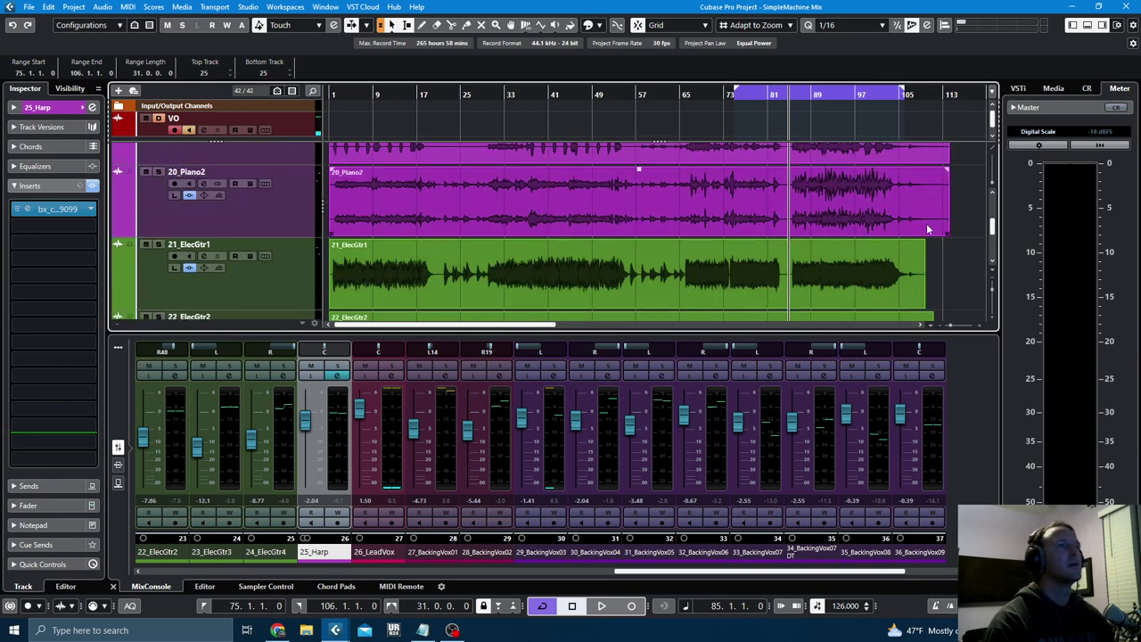
pyautogui.scroll(3, 927, 229)
pyautogui.scroll(4, 917, 229)
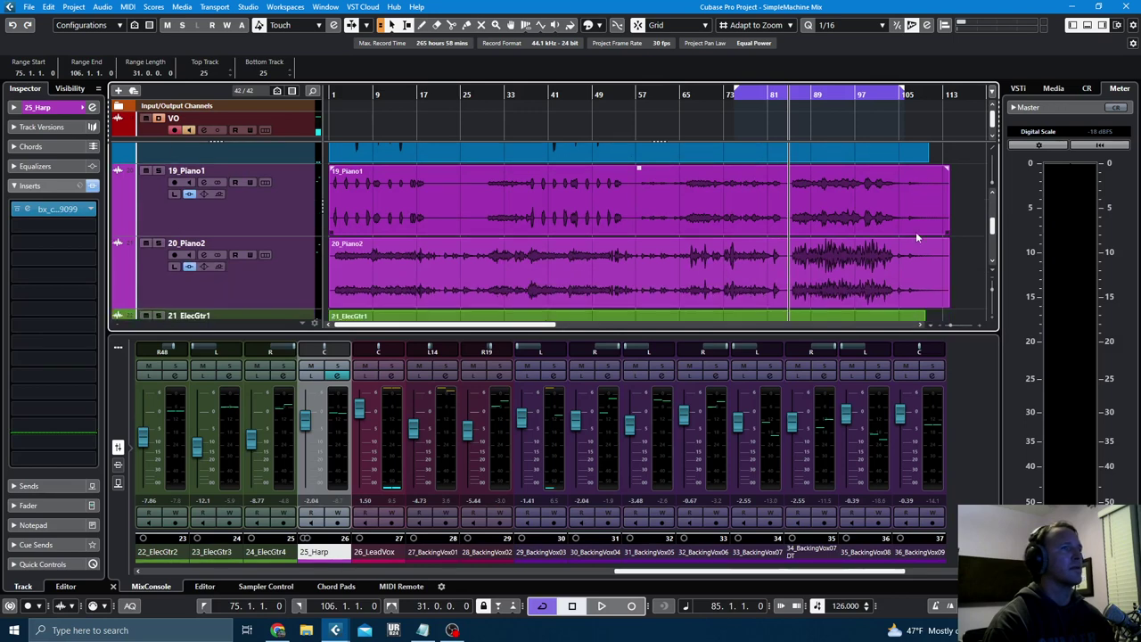
pyautogui.scroll(5, 914, 231)
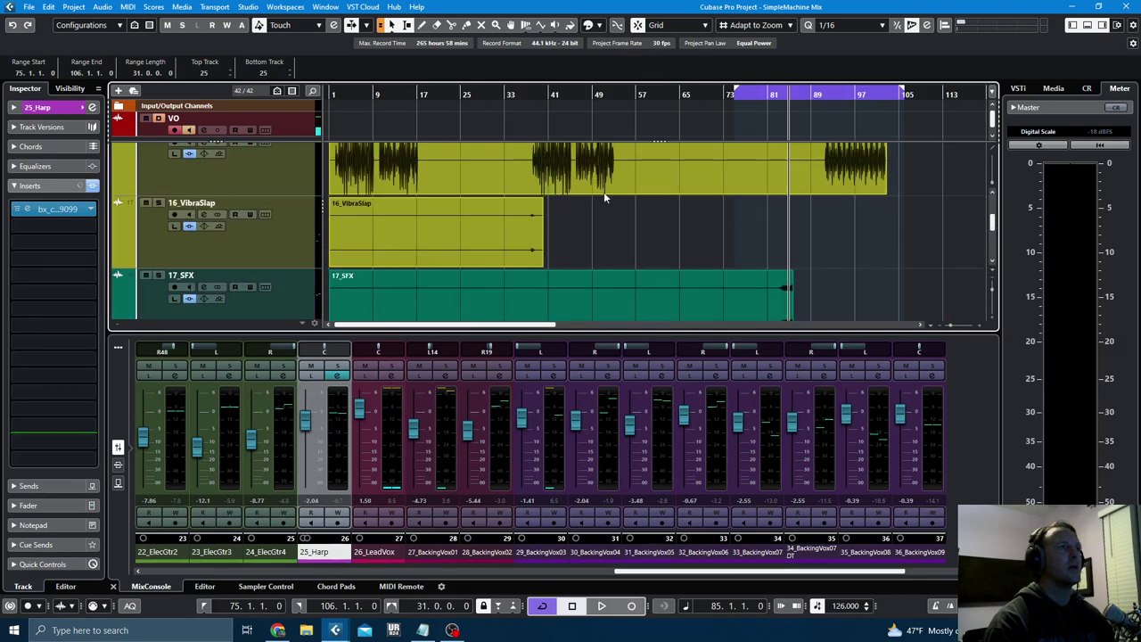
pyautogui.scroll(1, 893, 222)
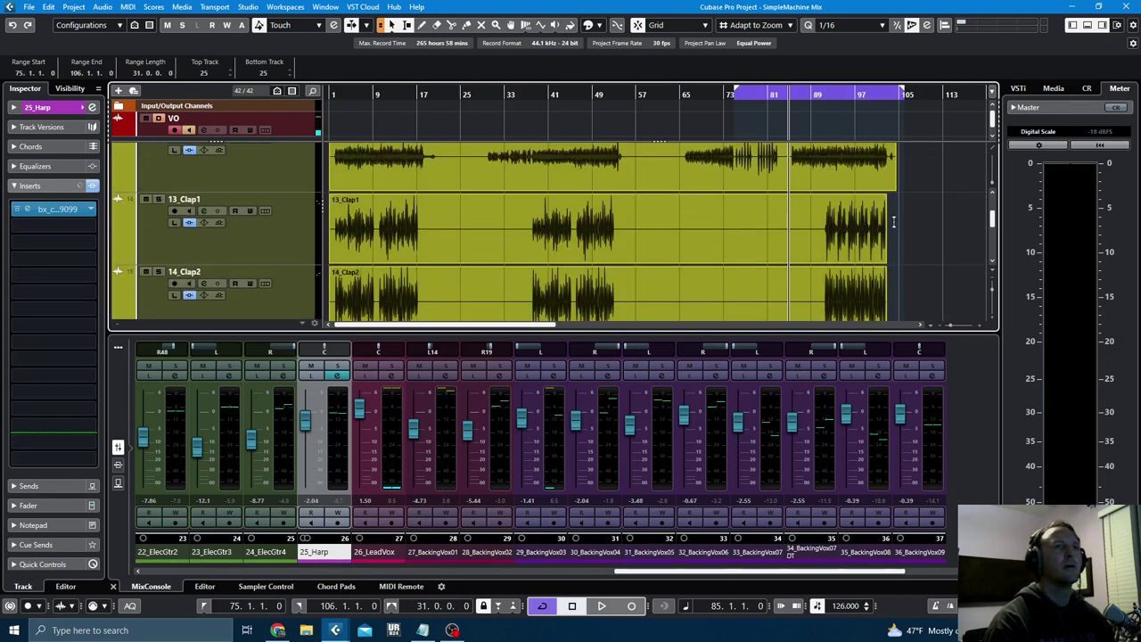
pyautogui.moveTo(486, 152); pyautogui.dragTo(612, 166)
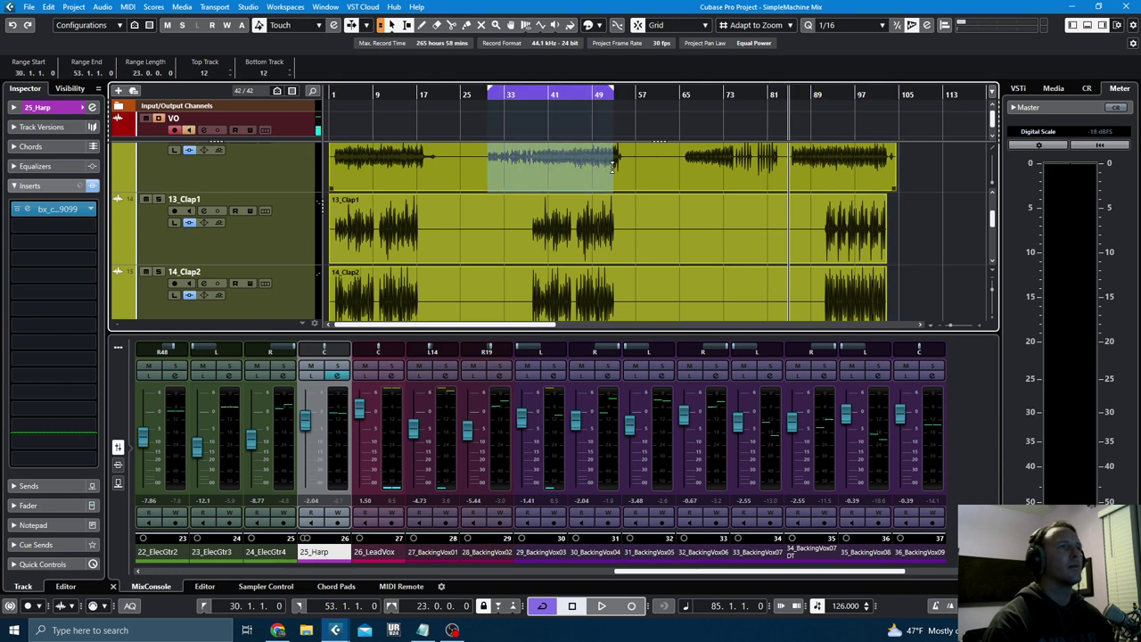
pyautogui.press('KP_1')
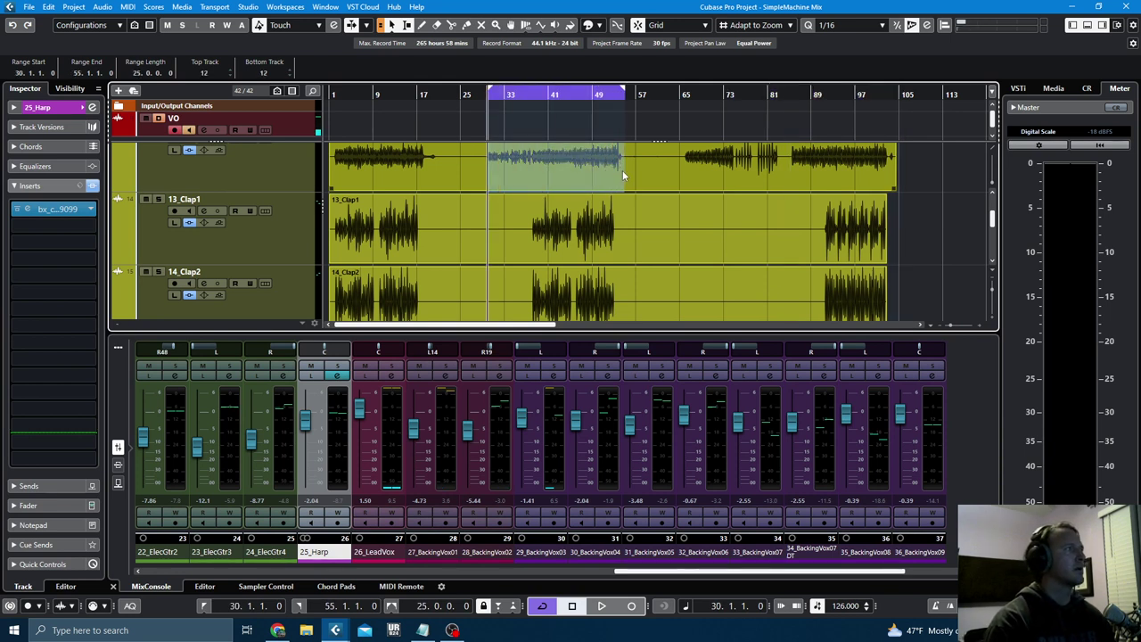
pyautogui.press('space')
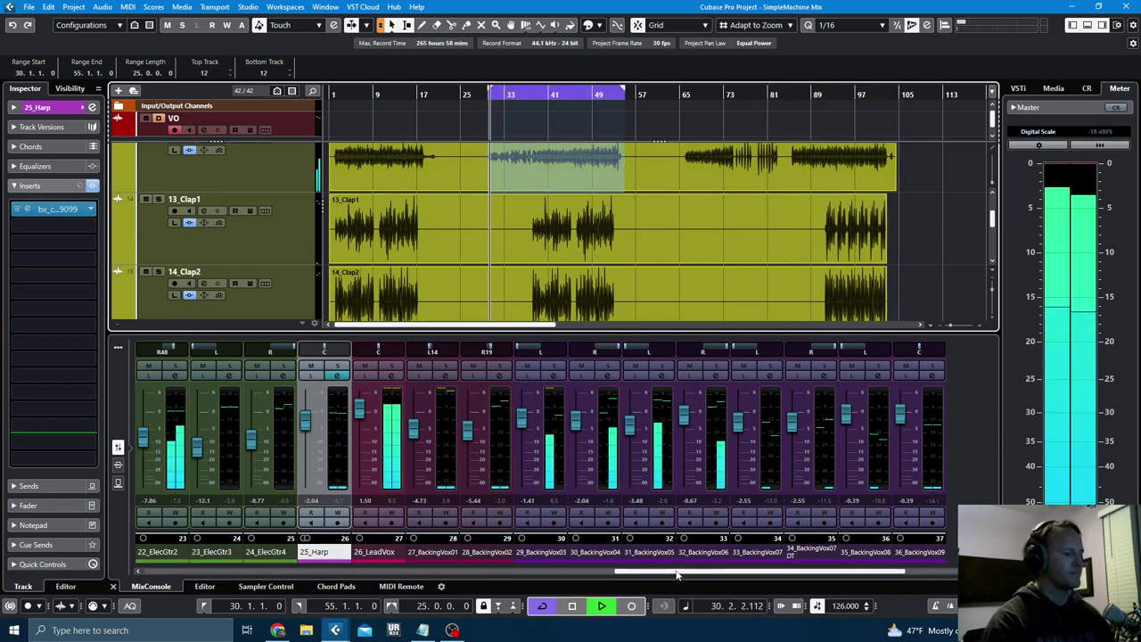
# - Solo the channels from 12_Tambourine through 16_VibraSlap, and reduce the selection to 12_Tambourine
pyautogui.moveTo(646, 572); pyautogui.dragTo(392, 574)
pyautogui.click(322, 552)
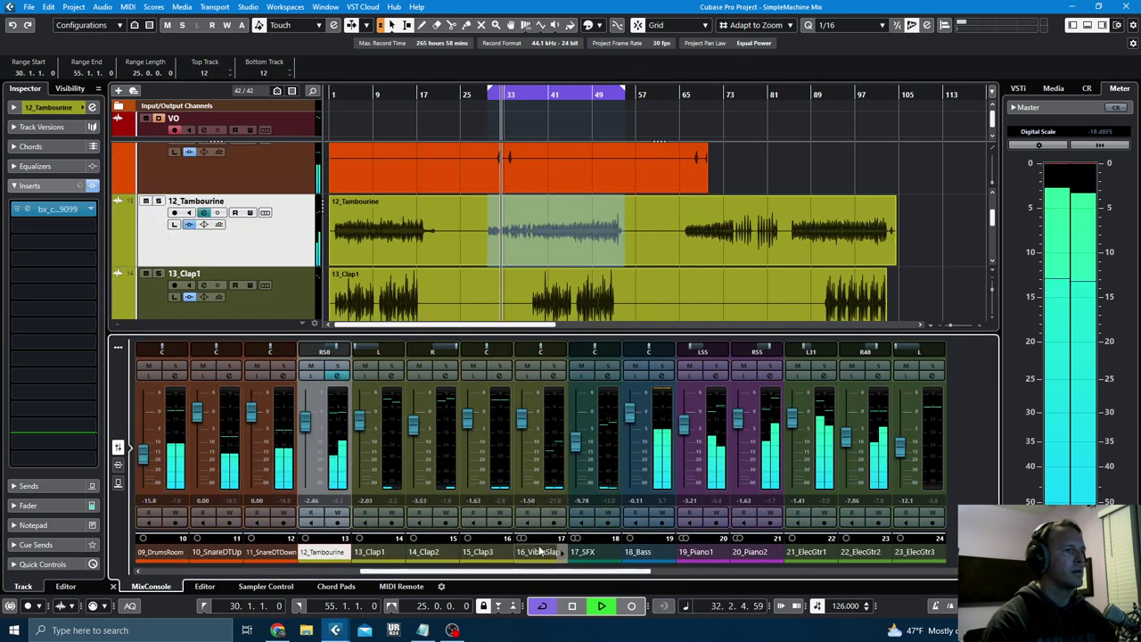
pyautogui.keyDown('shift'); pyautogui.click(553, 370); pyautogui.keyUp('shift')
pyautogui.click(553, 367)
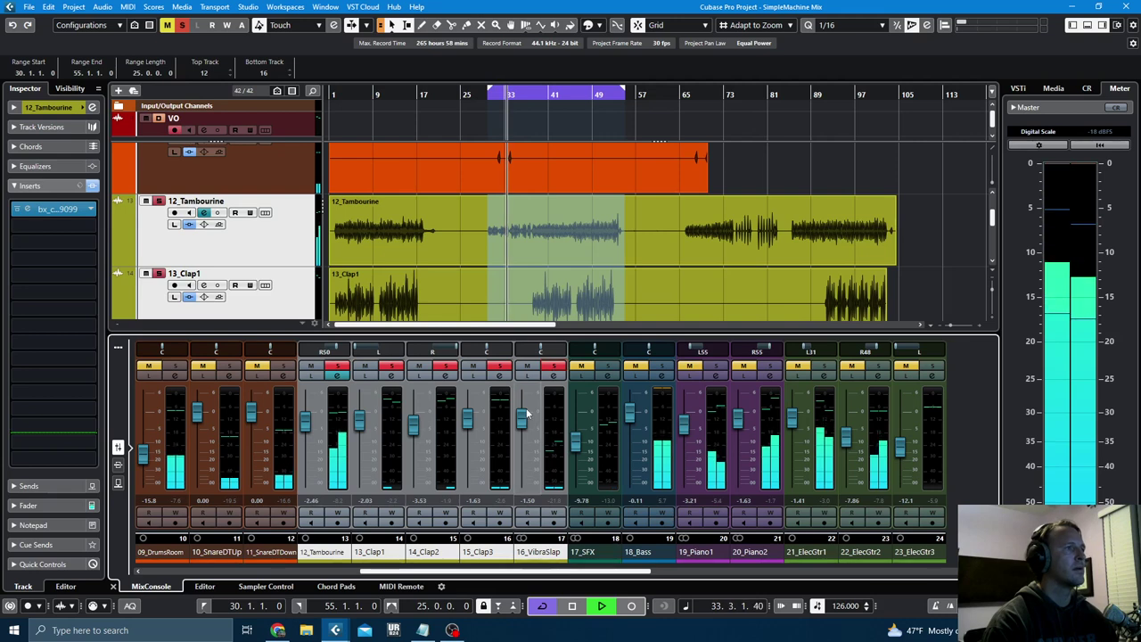
pyautogui.click(342, 551)
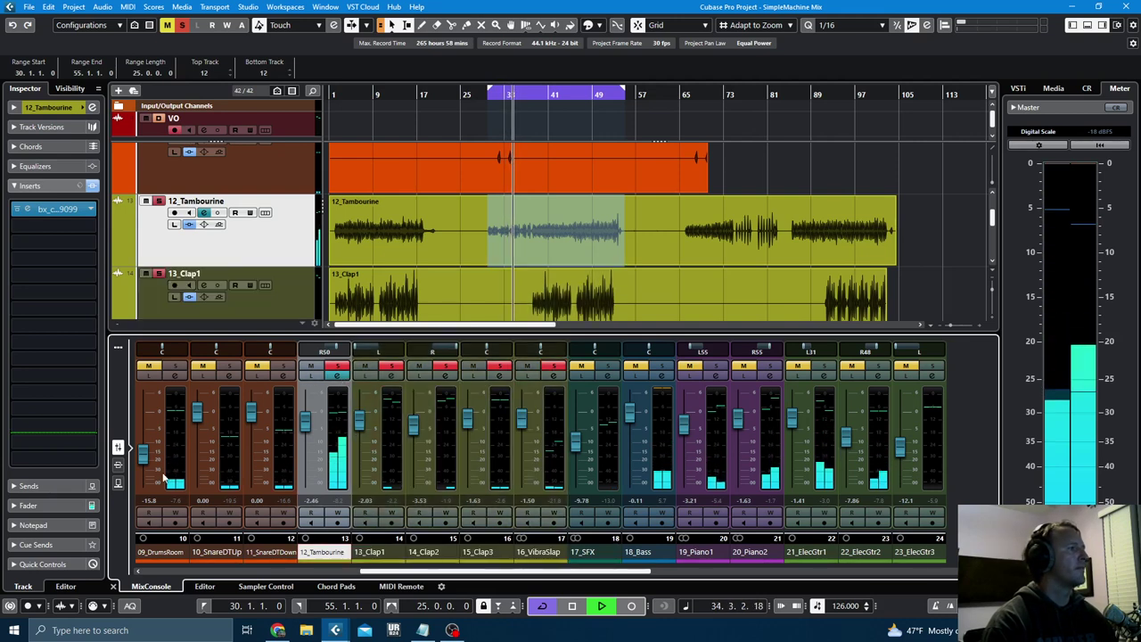
# - Adjust the compressor threshold and high-frequency EQ gain in the 12_Tambourine channel's console plug-in, and close its window
pyautogui.click(118, 464)
pyautogui.click(323, 404)
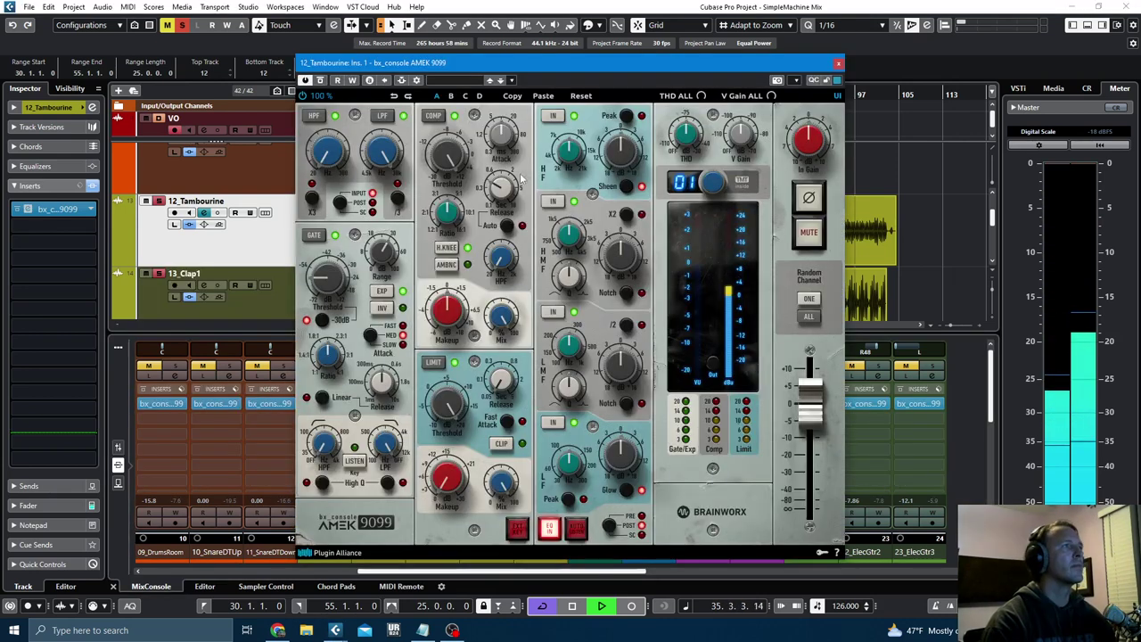
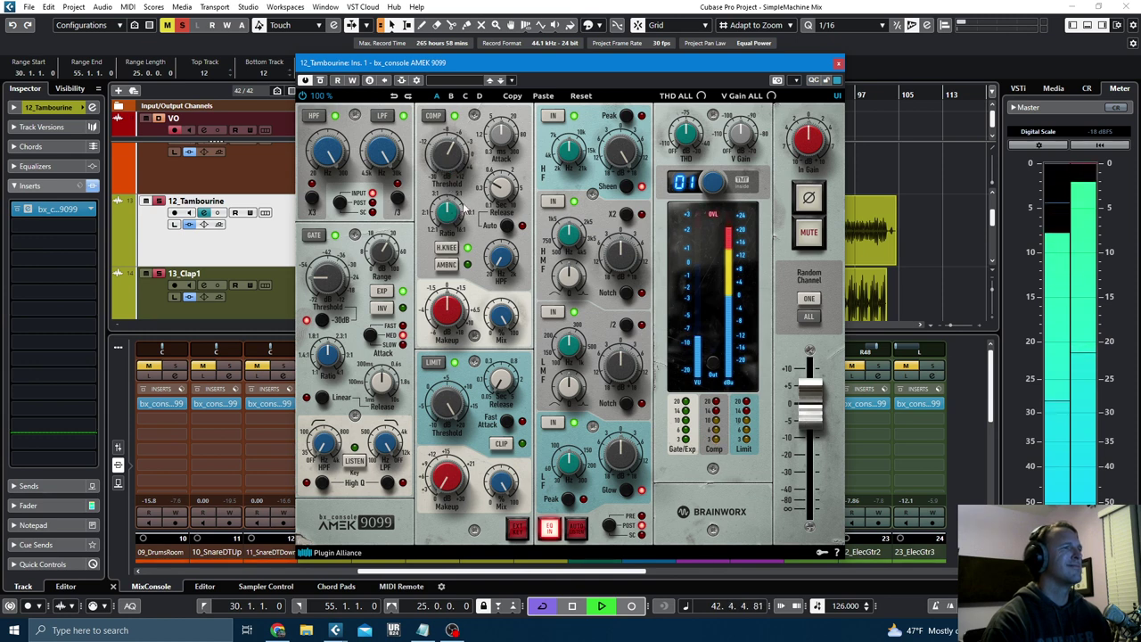
pyautogui.click(837, 63)
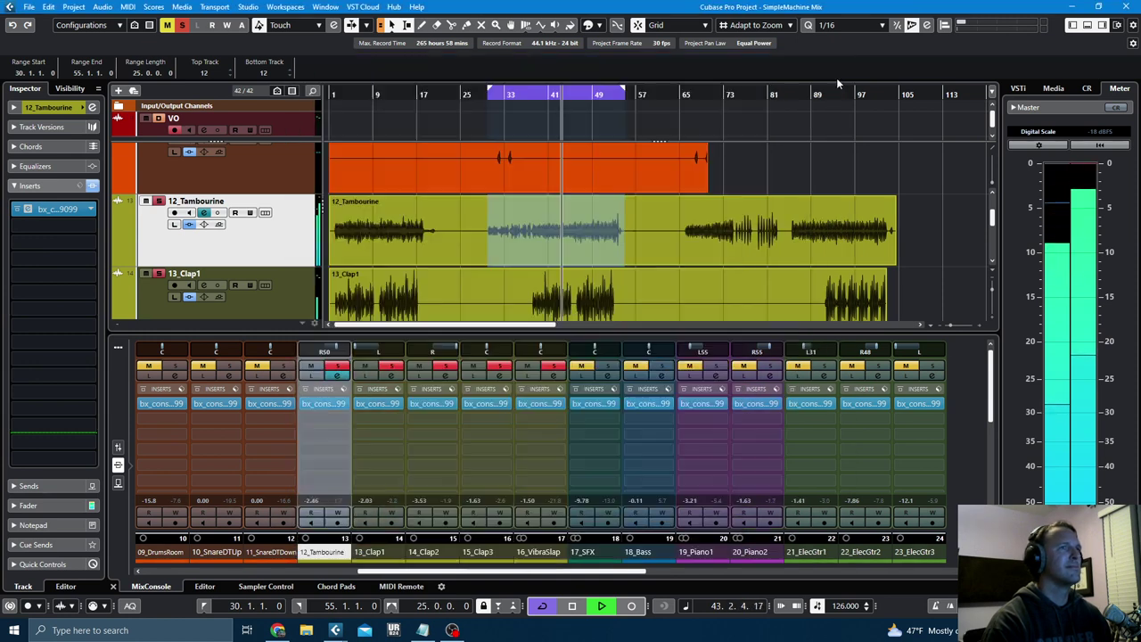
# - Select the channels 13_Clap1 to 15_Clap3, link them with Q-Link in the full MixConsole, and briefly check the 13_Clap1 plug-in
pyautogui.click(379, 405)
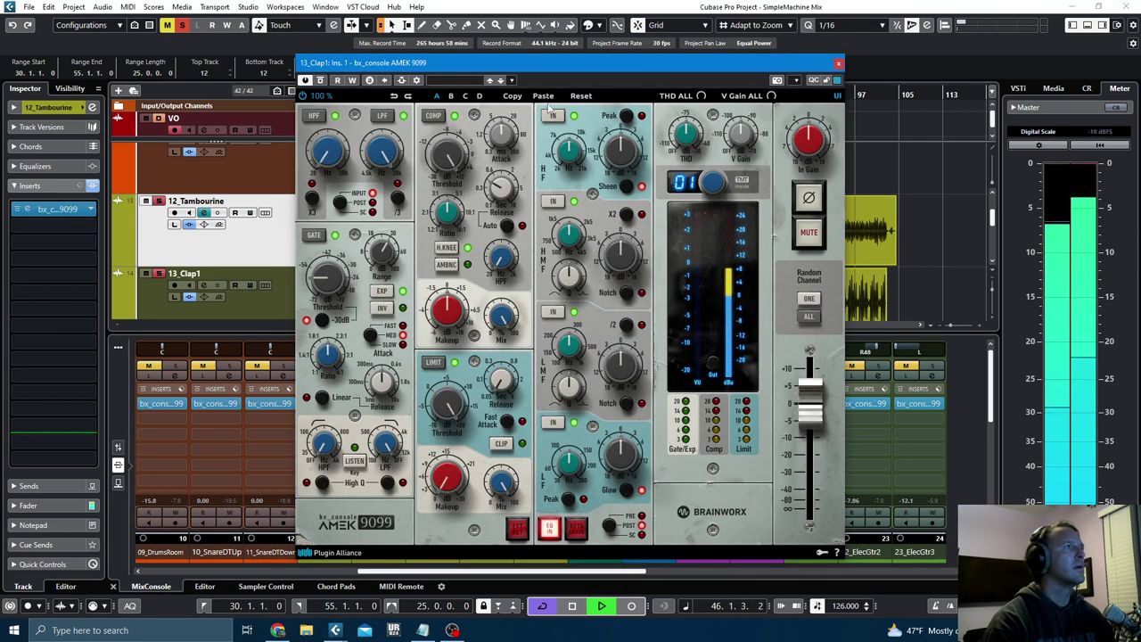
pyautogui.click(838, 64)
pyautogui.click(379, 553)
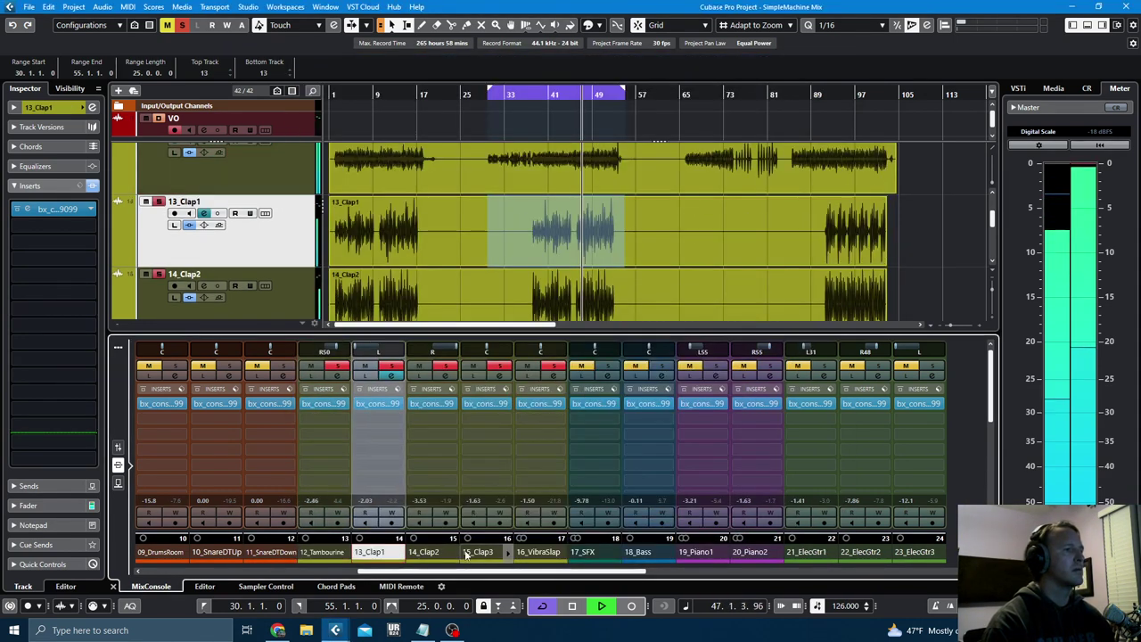
pyautogui.keyDown('shift'); pyautogui.click(479, 550); pyautogui.keyUp('shift')
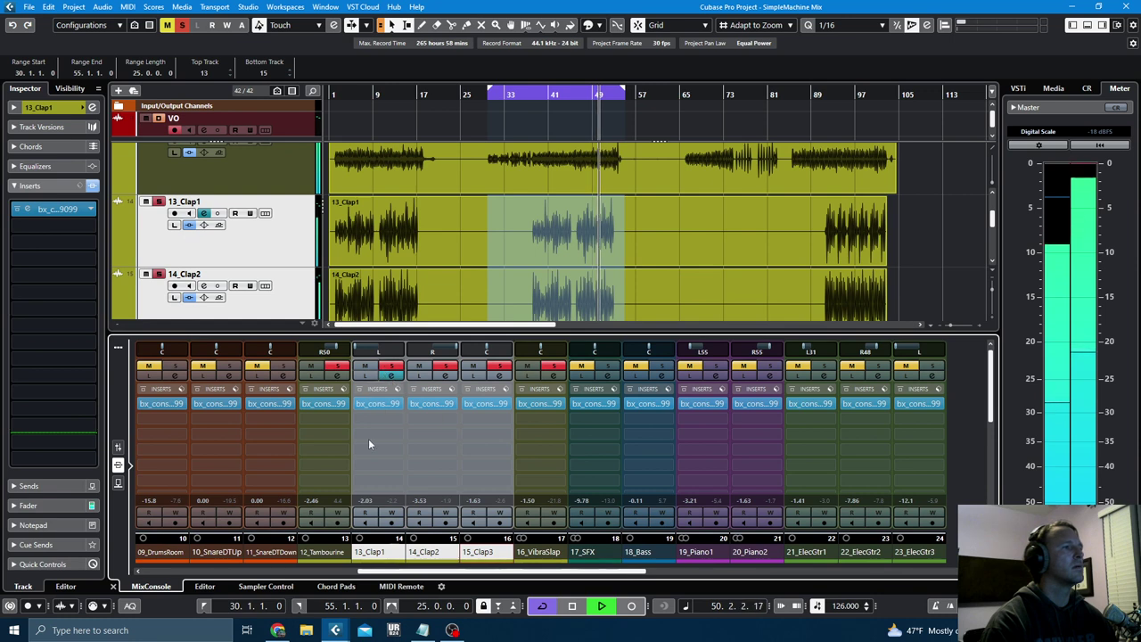
pyautogui.press('F3')
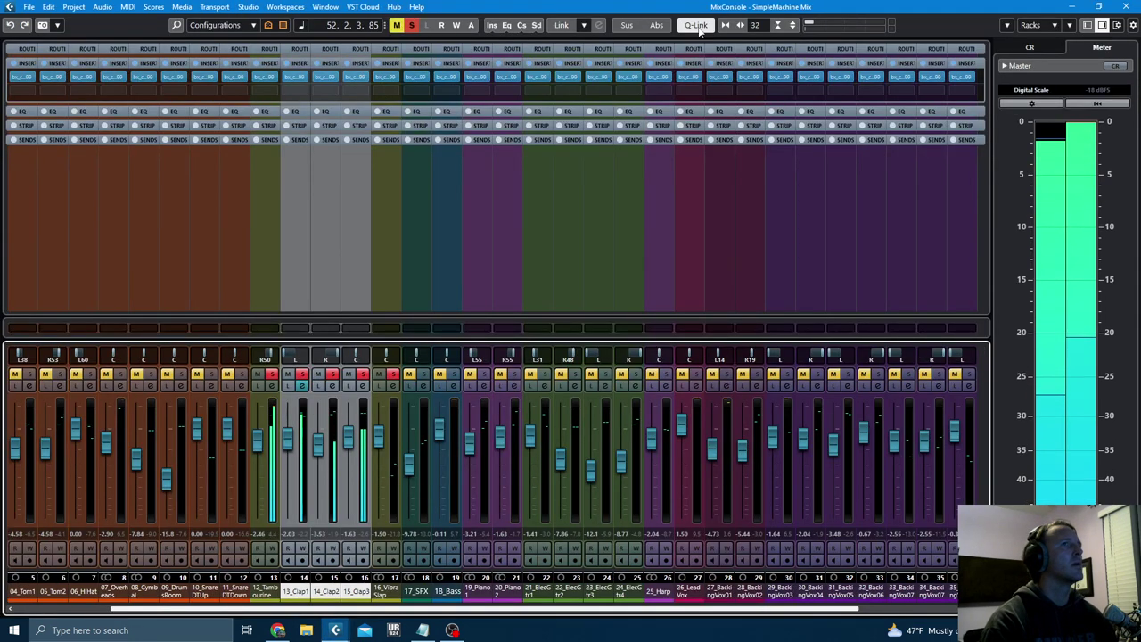
pyautogui.click(304, 75)
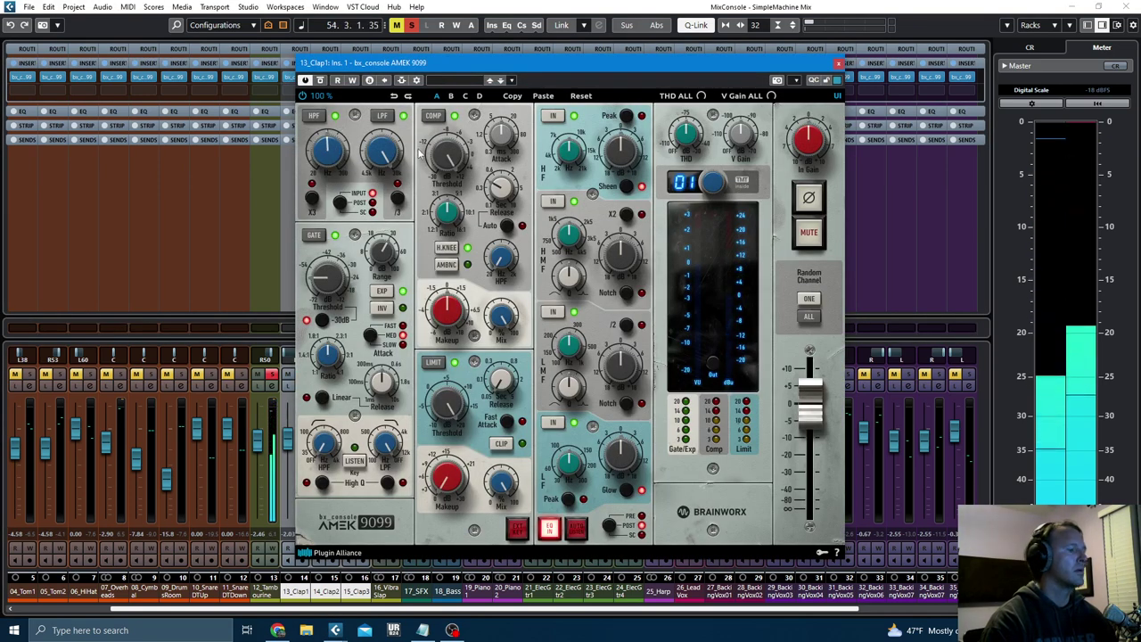
pyautogui.press('F3')
pyautogui.click(836, 63)
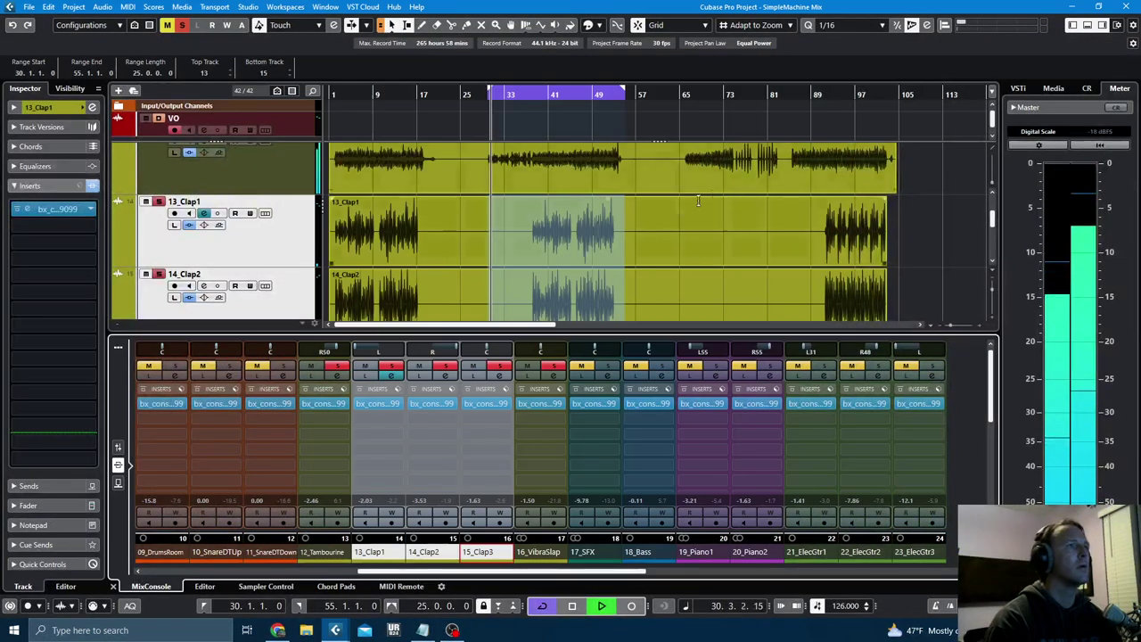
# - Set the loop to bars 91 to 103 on the 13_Clap1 track and start playback from its beginning
pyautogui.press('space')
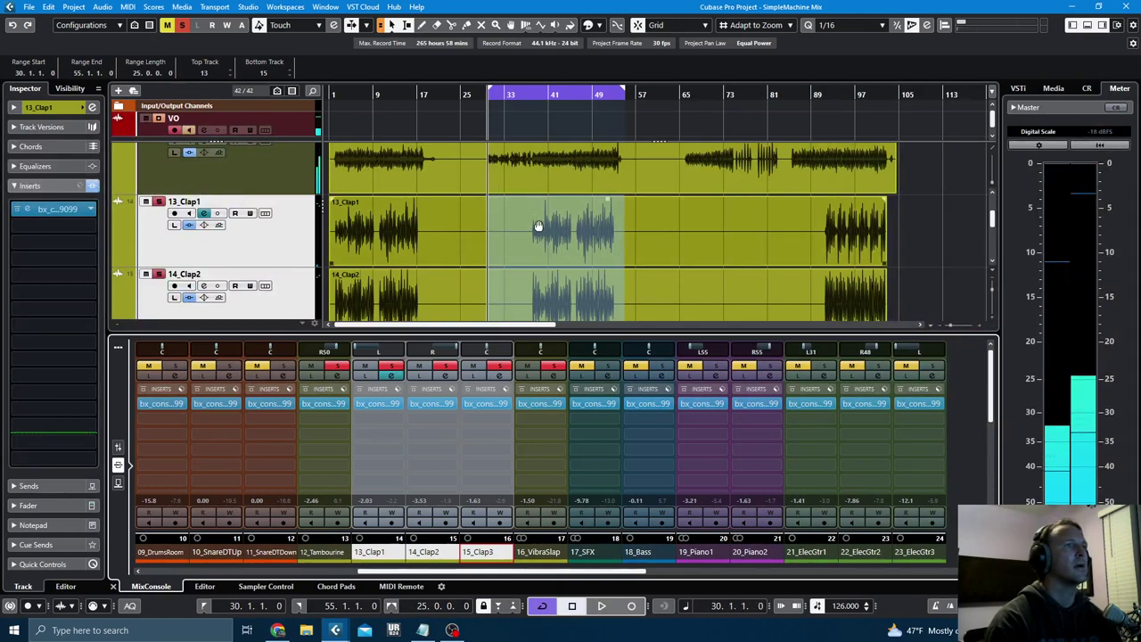
pyautogui.click(538, 225)
pyautogui.moveTo(820, 220)
pyautogui.mouseDown()
pyautogui.moveTo(878, 229)
pyautogui.moveTo(829, 227)
pyautogui.mouseUp()
pyautogui.hotkey('alt', 'space')
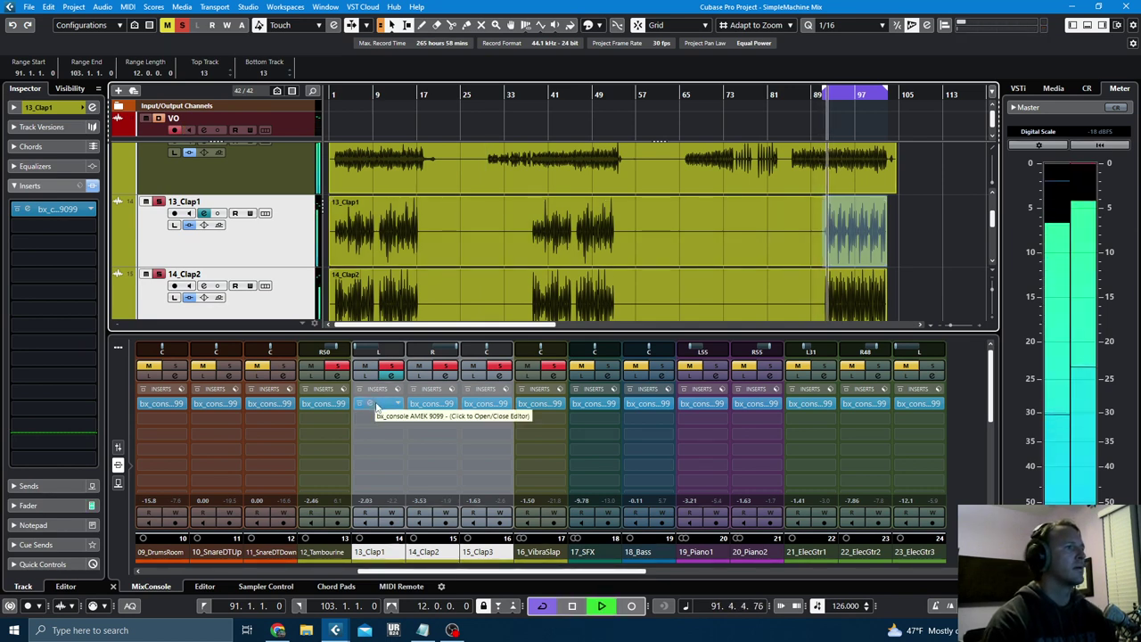
# - Adjust the compressor threshold, makeup gain and high- and low-band EQ in the 14_Clap2 plug-in, and deactivate all solos
pyautogui.click(433, 404)
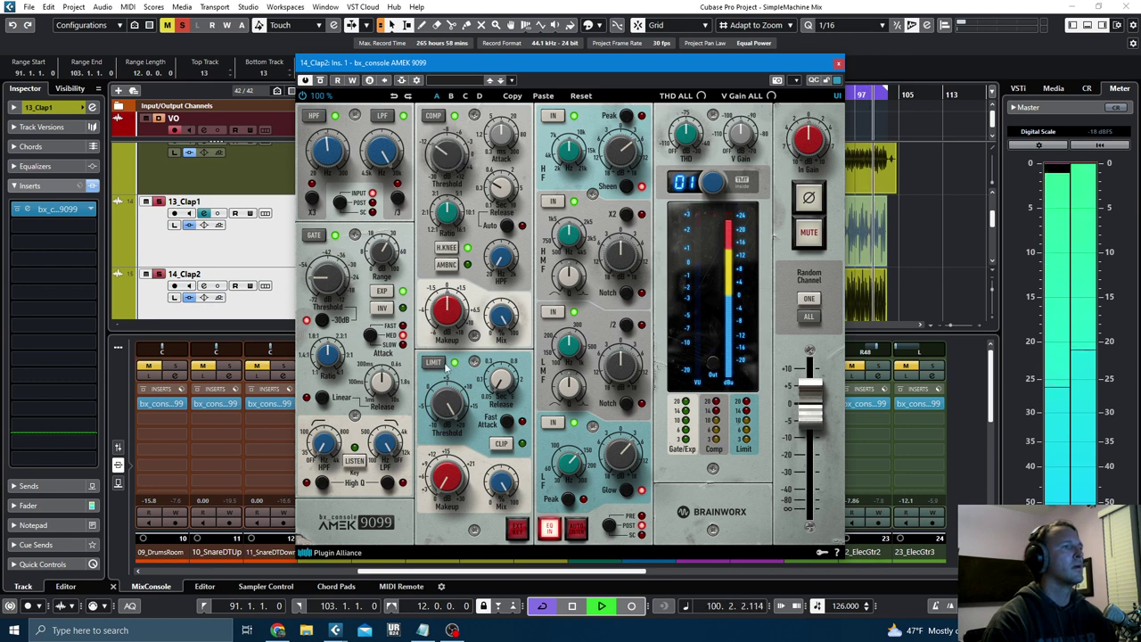
pyautogui.moveTo(451, 312); pyautogui.dragTo(452, 307)
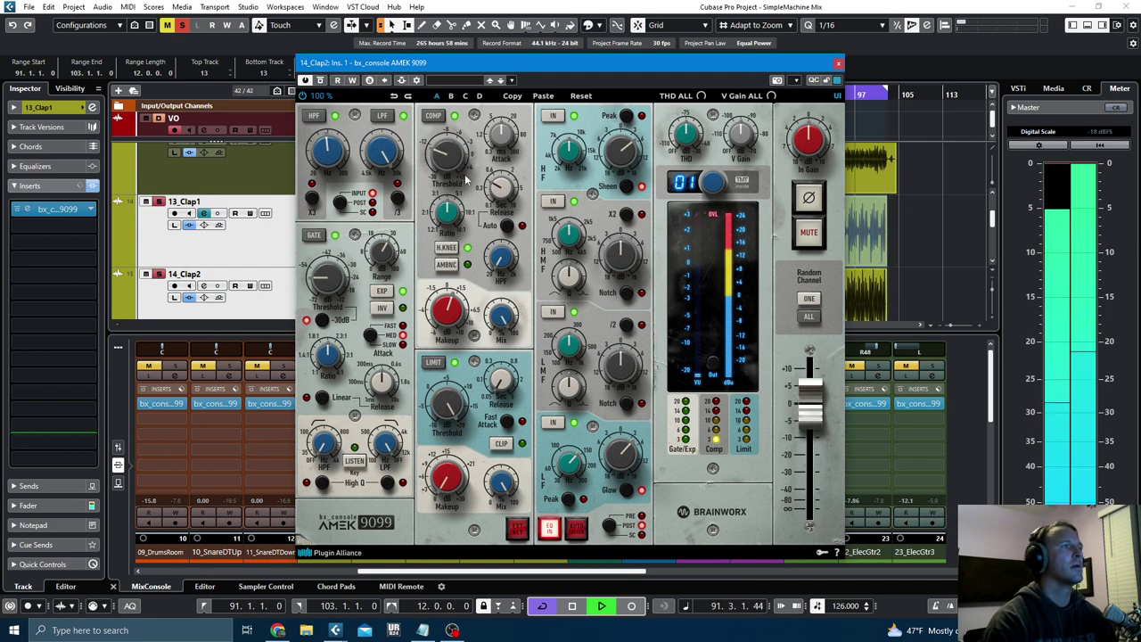
pyautogui.click(838, 63)
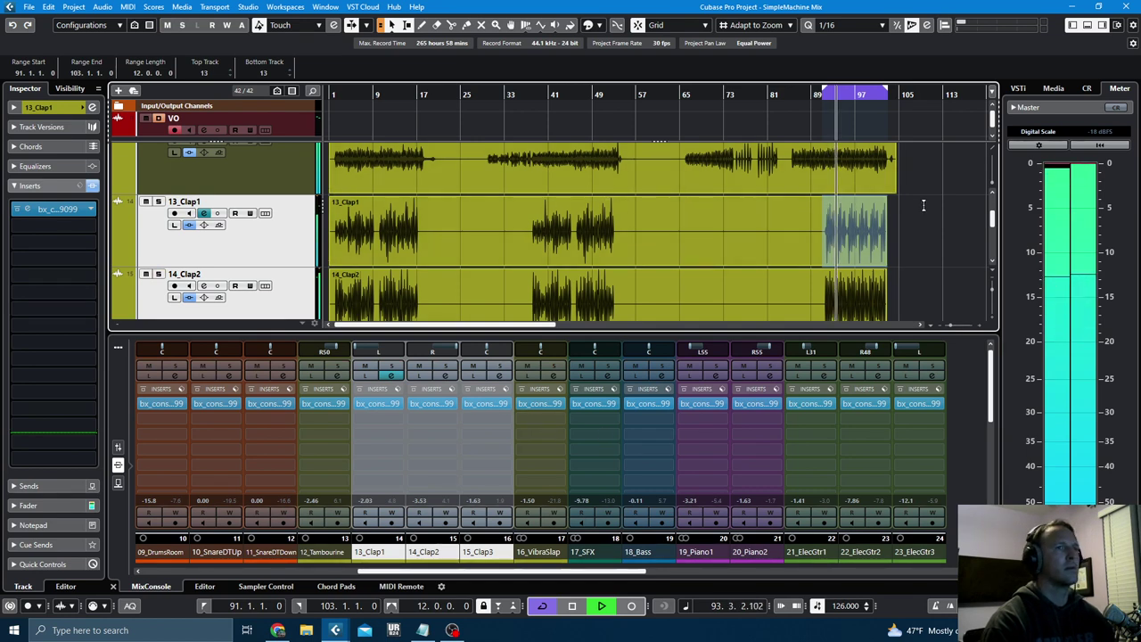
# - Lower the 12_Tambourine channel fader to -7.42 while the full mix plays
pyautogui.scroll(-4, 923, 205)
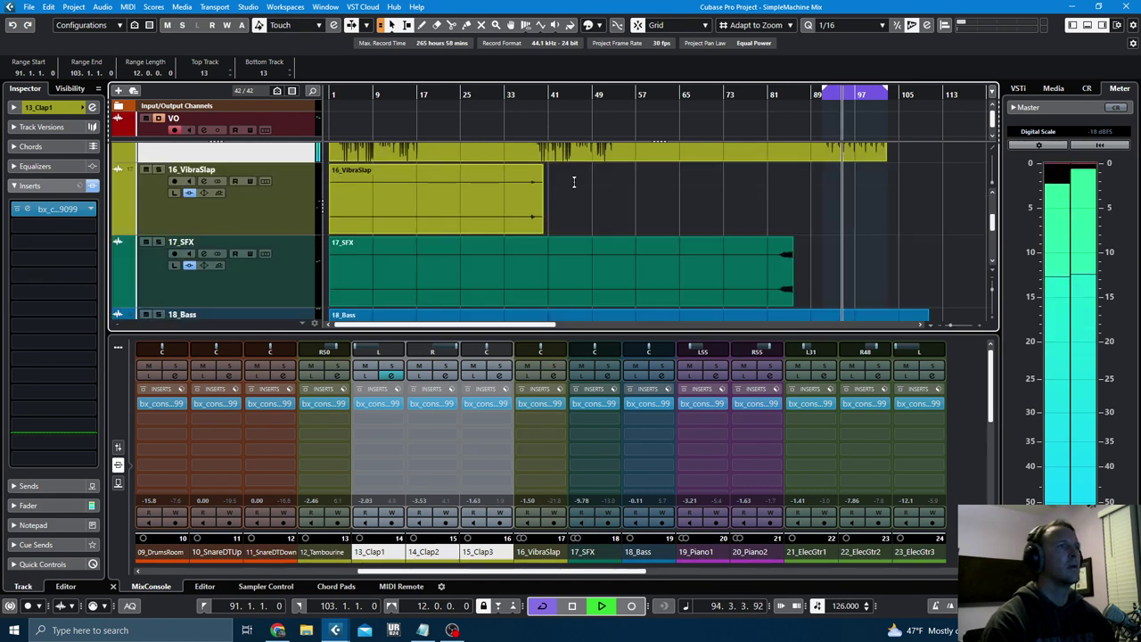
pyautogui.click(311, 552)
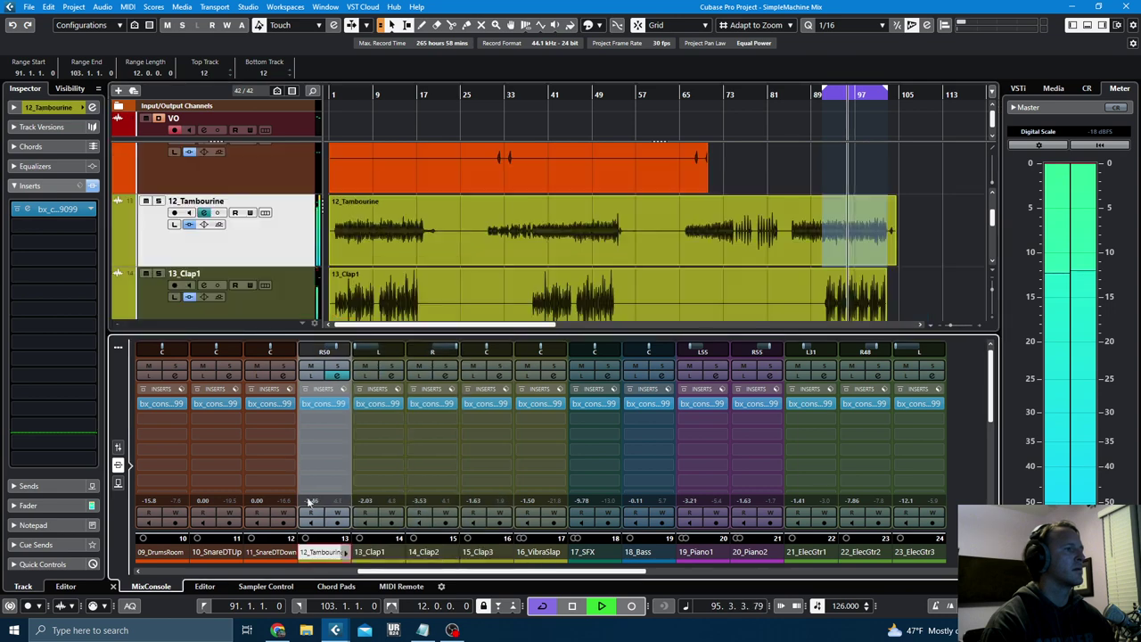
pyautogui.click(118, 447)
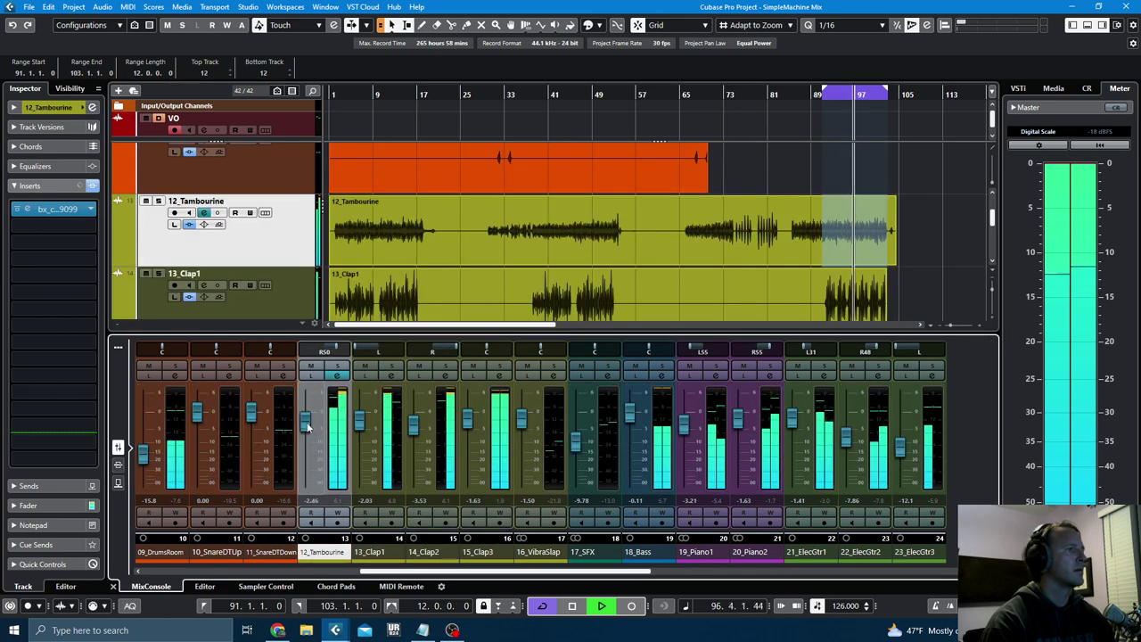
pyautogui.moveTo(305, 418); pyautogui.dragTo(304, 440)
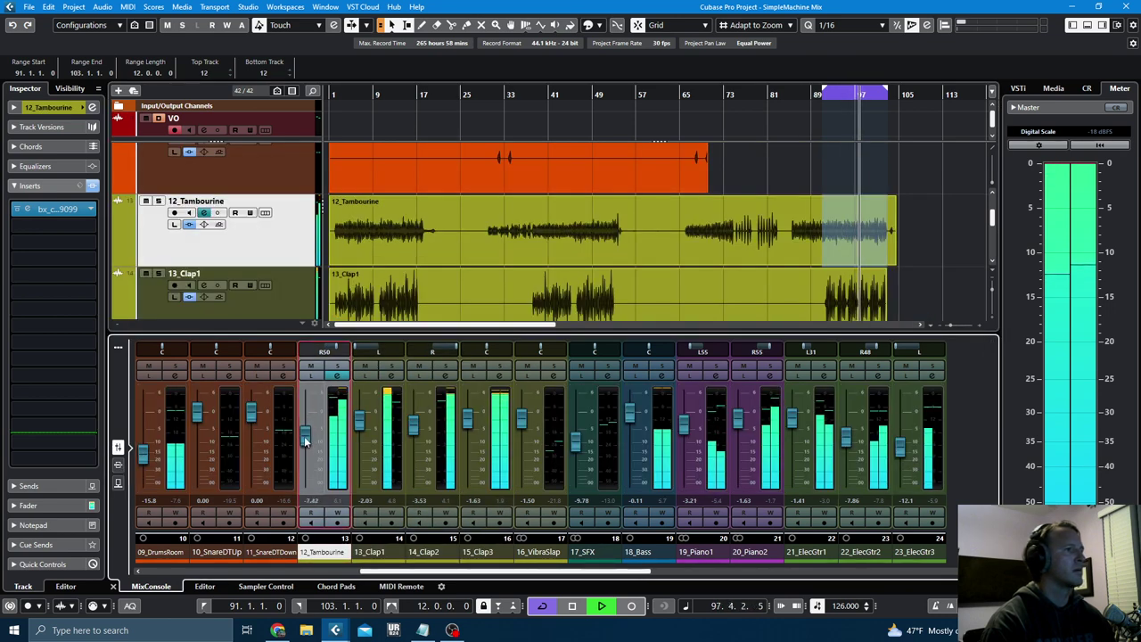
# - Lower the linked clap faders together to -3.13 for 13_Clap1, -4.64 for 14_Clap2 and -2.73 for 15_Clap3
pyautogui.click(484, 554)
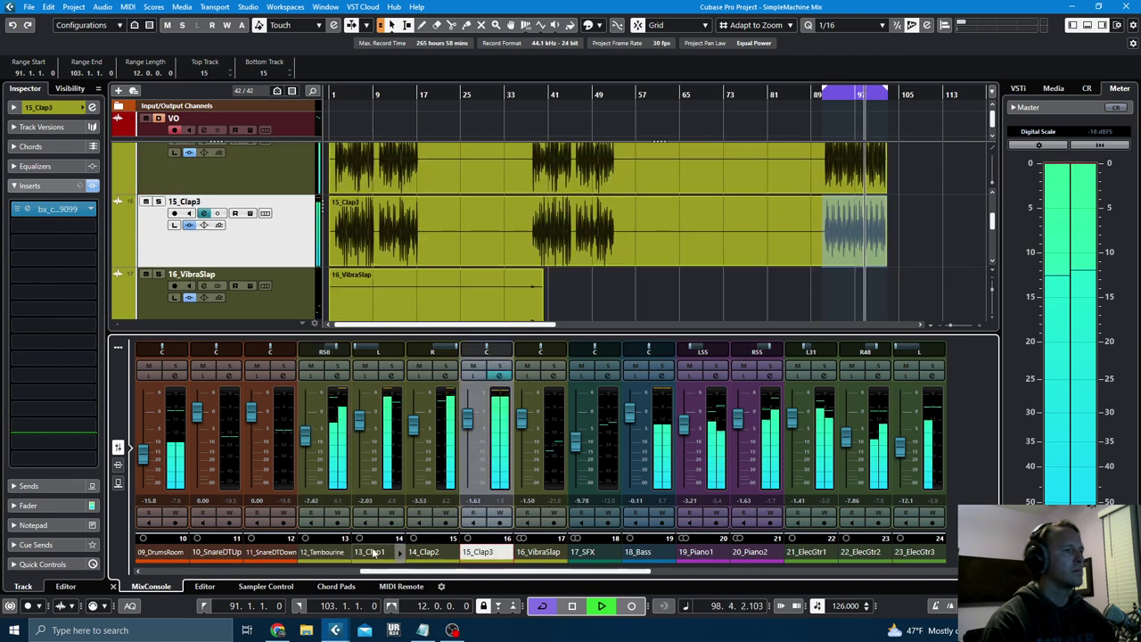
pyautogui.keyDown('shift'); pyautogui.click(374, 552); pyautogui.keyUp('shift')
pyautogui.moveTo(468, 421); pyautogui.dragTo(472, 429)
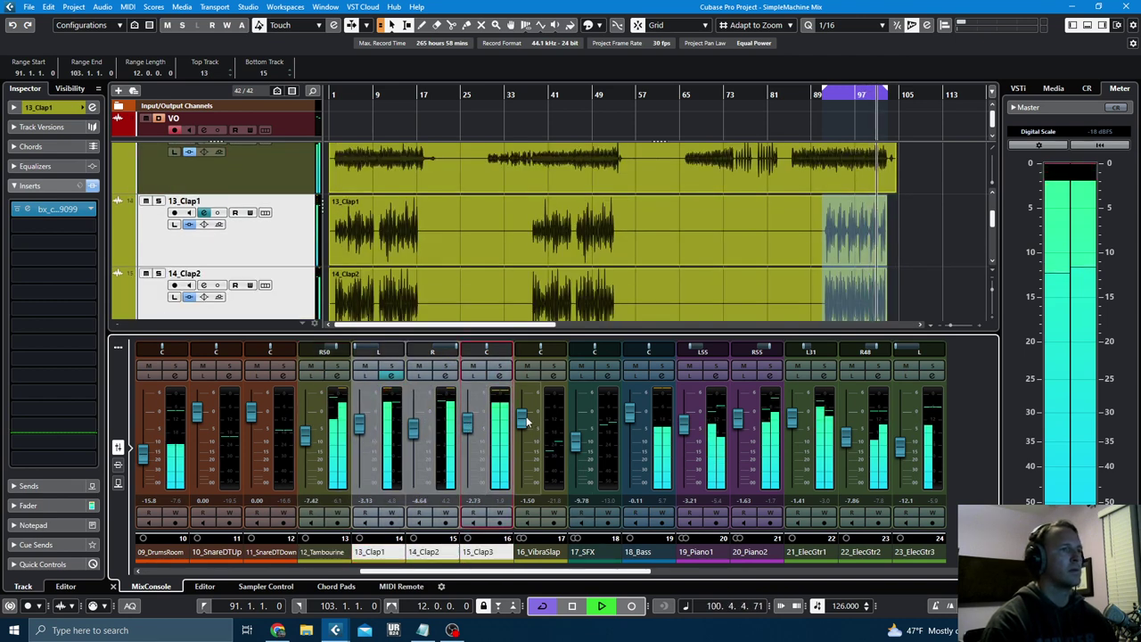
# - Play the snare hits before bar 70 and raise the 10_SnareDTUp fader to 2.37 and 11_SnareDTDown to 1.73
pyautogui.scroll(4, 752, 218)
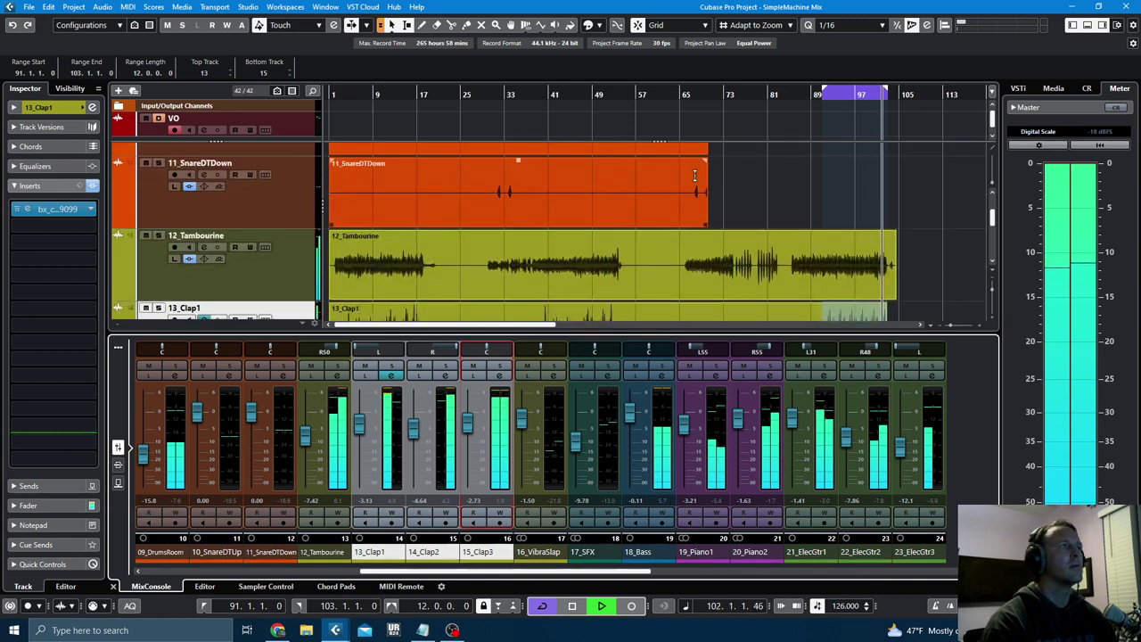
pyautogui.scroll(1, 752, 218)
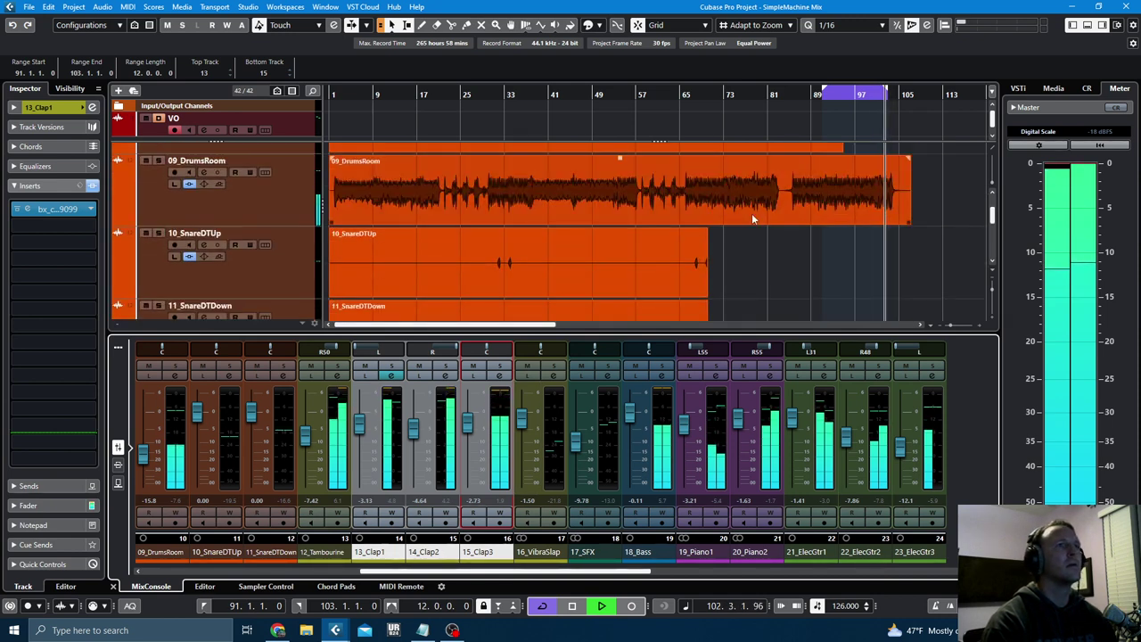
pyautogui.click(692, 94)
pyautogui.scroll(1, 767, 279)
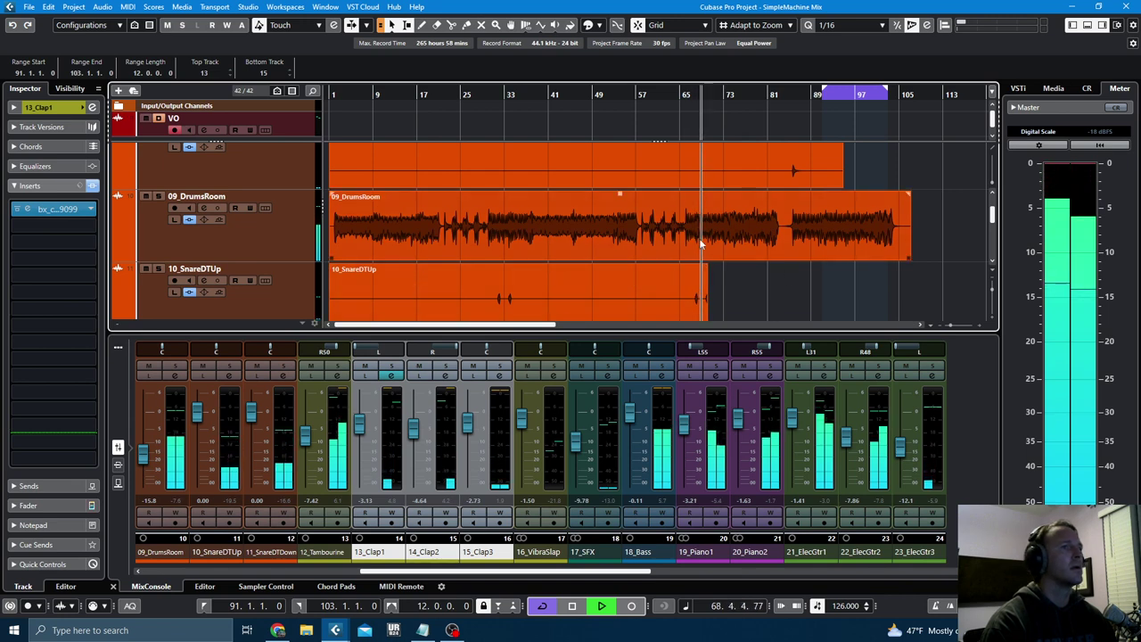
pyautogui.click(291, 306)
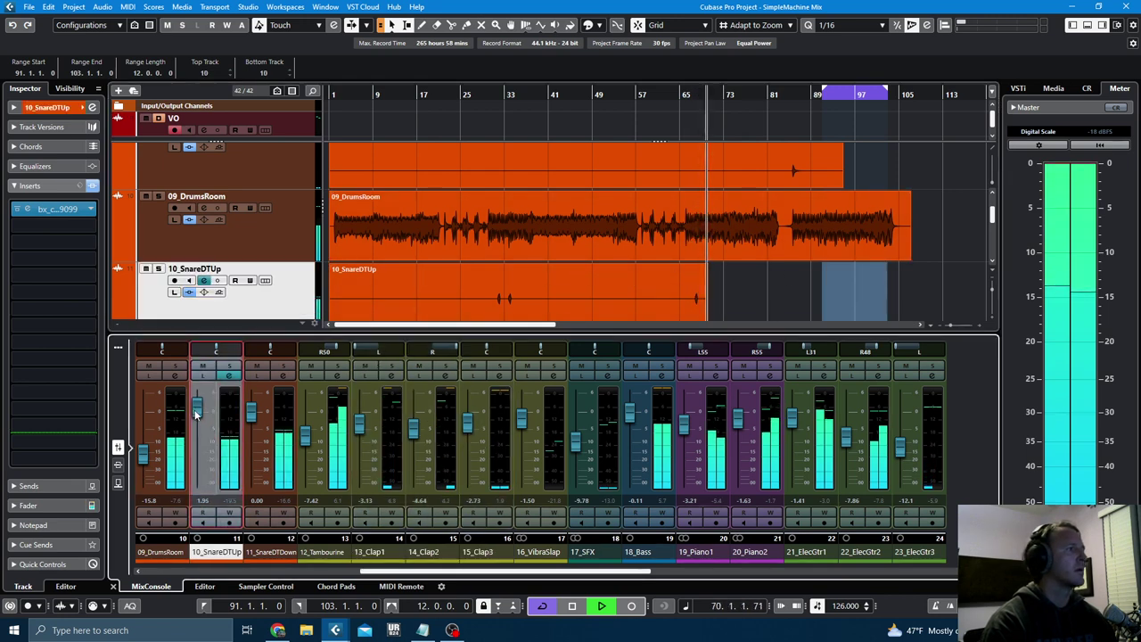
# - Play from about bar 84 and raise the 08_Cymbal channel fader to -2.55
pyautogui.click(791, 94)
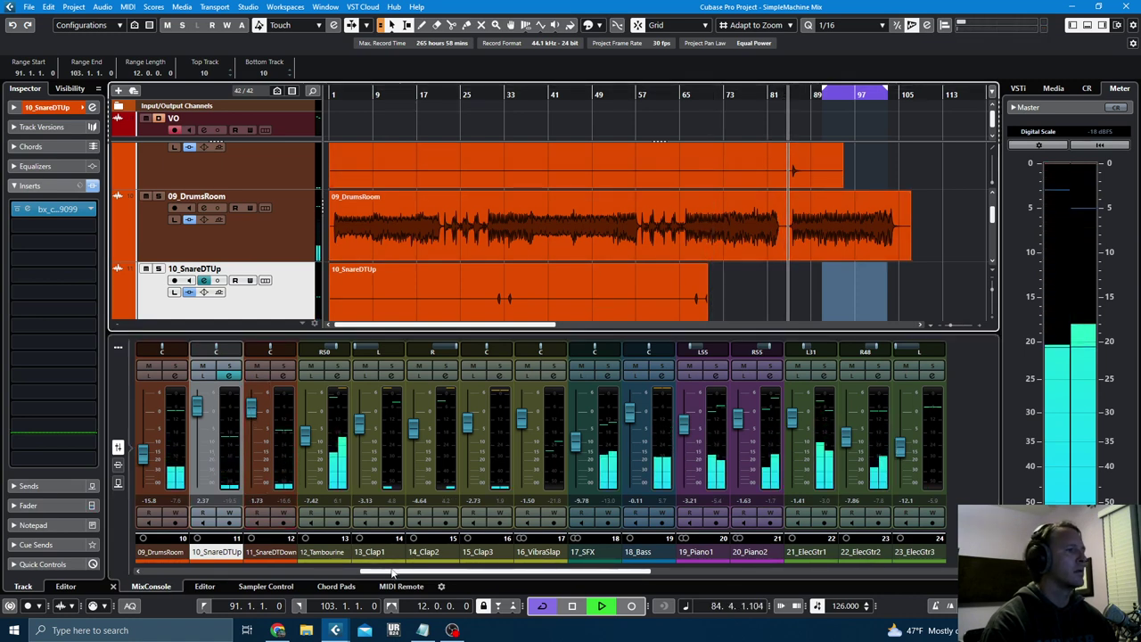
pyautogui.moveTo(382, 572); pyautogui.dragTo(343, 571)
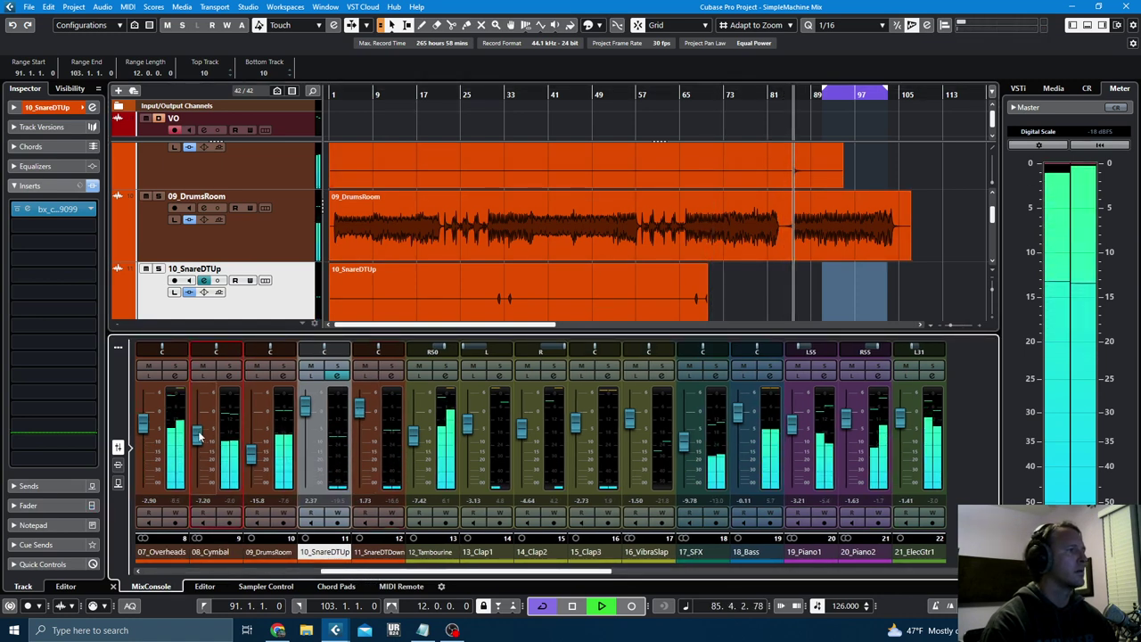
pyautogui.moveTo(199, 434); pyautogui.dragTo(200, 426)
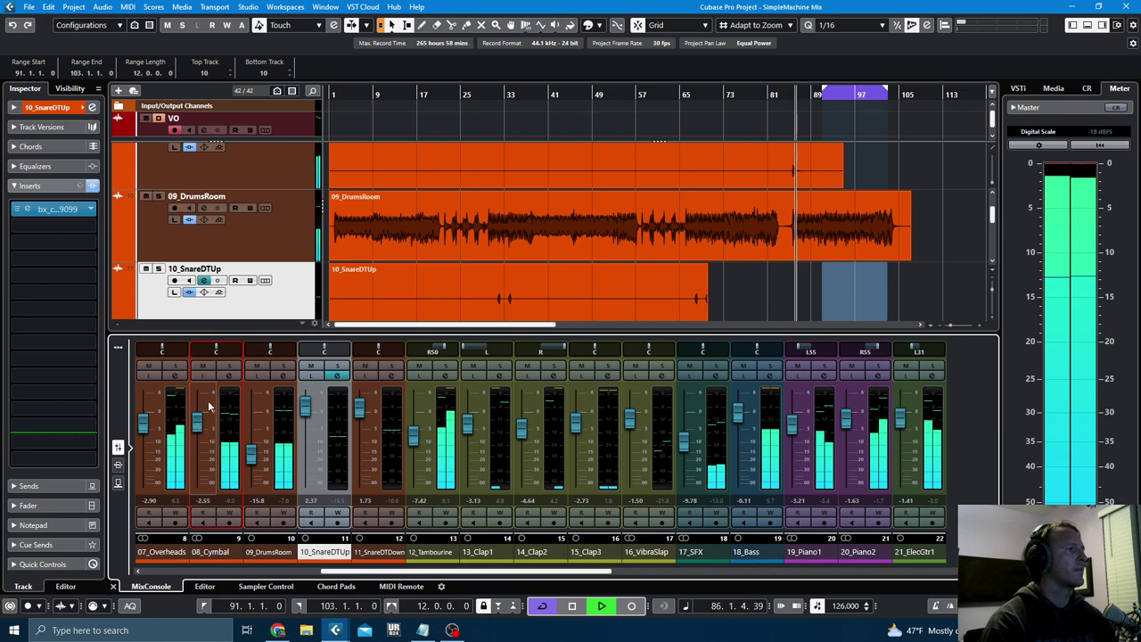
# - Solo 08_Cymbal, replay the passage from bar 84, and open the console plug-in of 10_SnareDTUp
pyautogui.click(229, 367)
pyautogui.press('space')
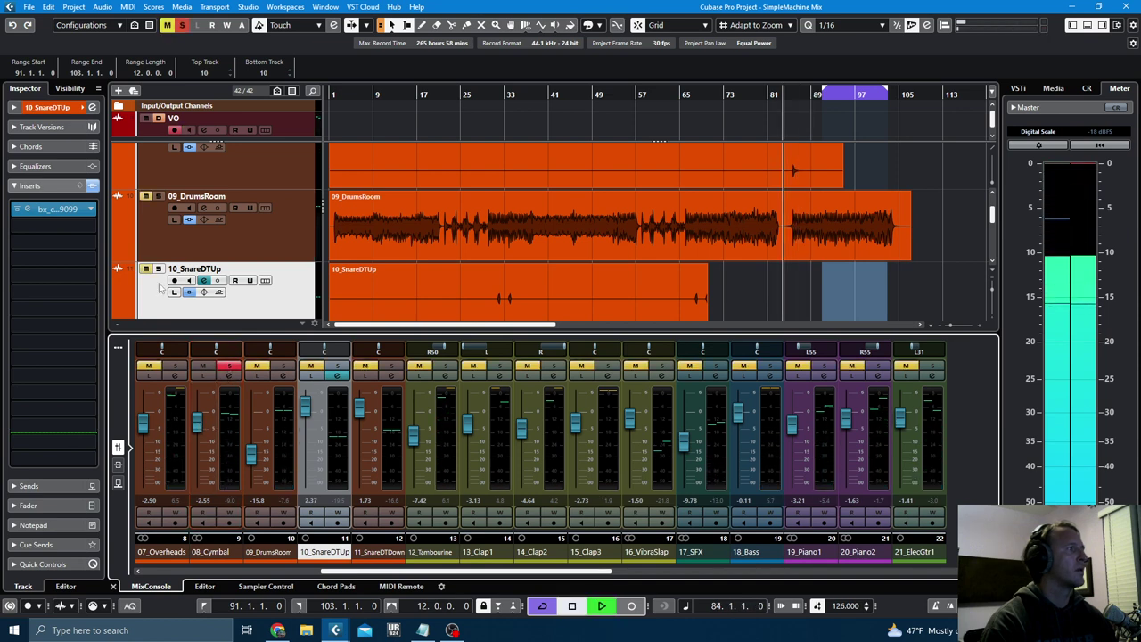
pyautogui.press('space')
pyautogui.click(52, 210)
pyautogui.click(53, 210)
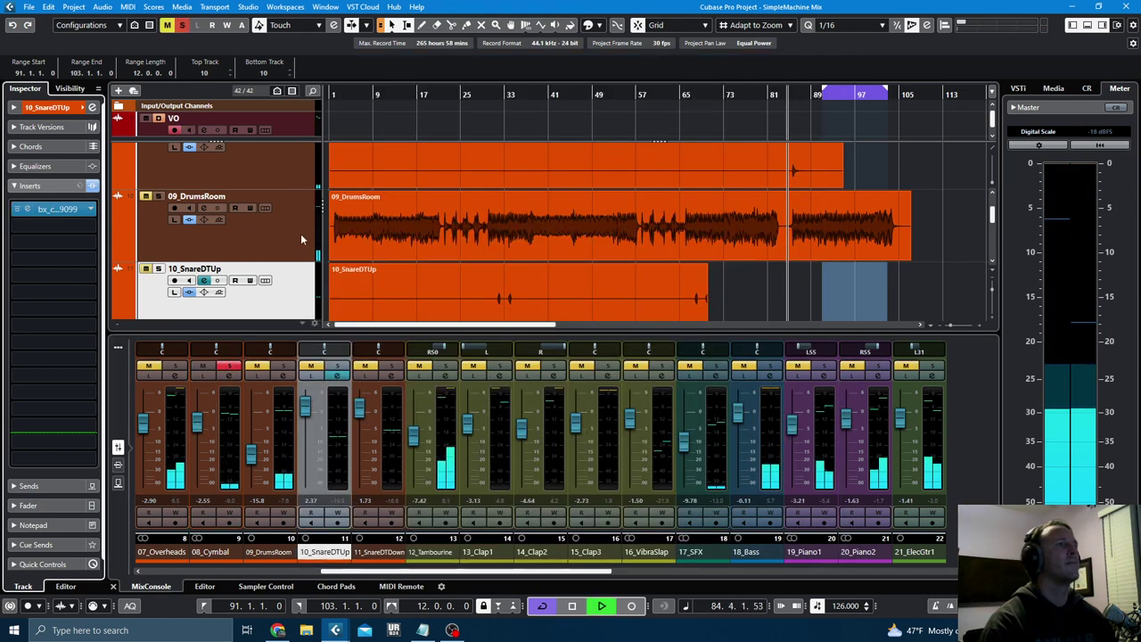
pyautogui.click(53, 209)
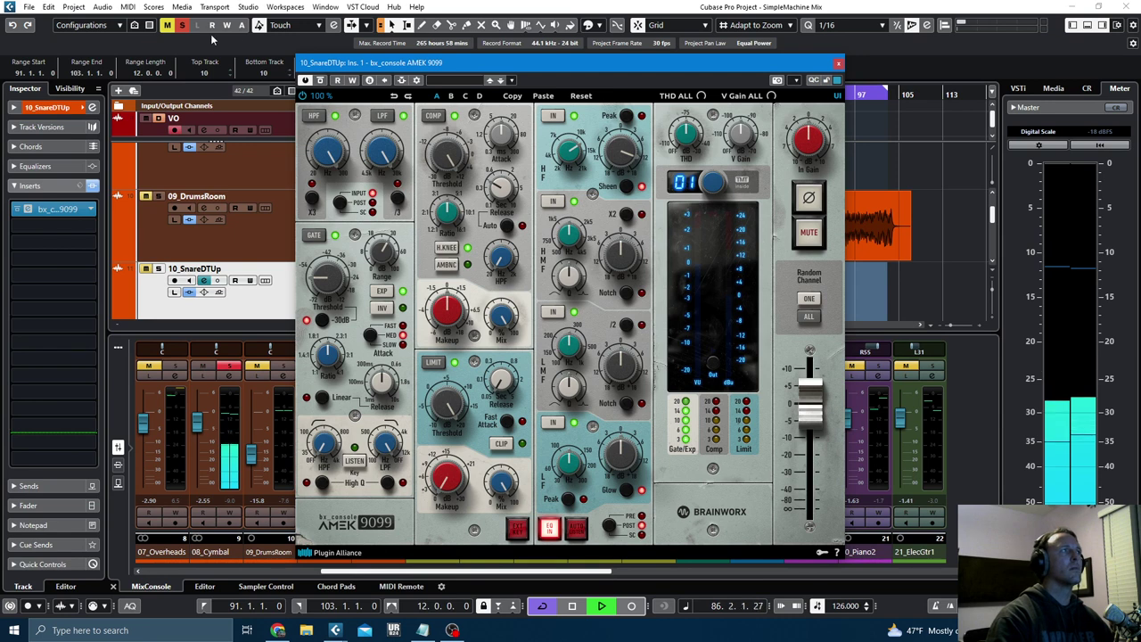
# - Deactivate all solos, replay the cymbal passage in the full mix from bar 84, and close the plug-in window
pyautogui.press('space')
pyautogui.click(182, 25)
pyautogui.press('space')
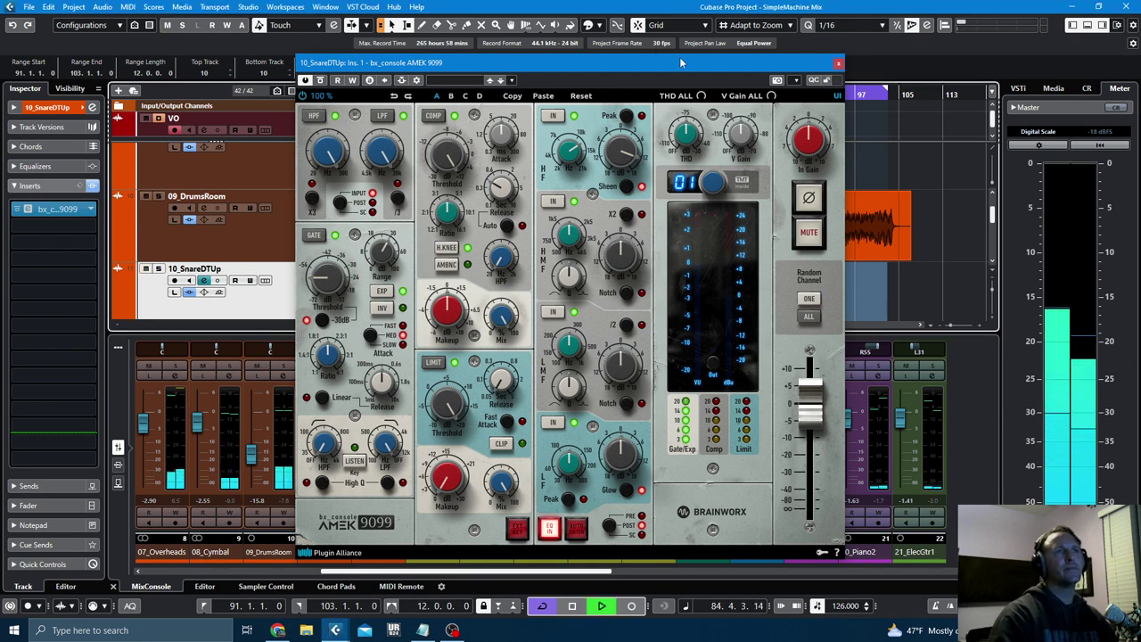
pyautogui.click(837, 62)
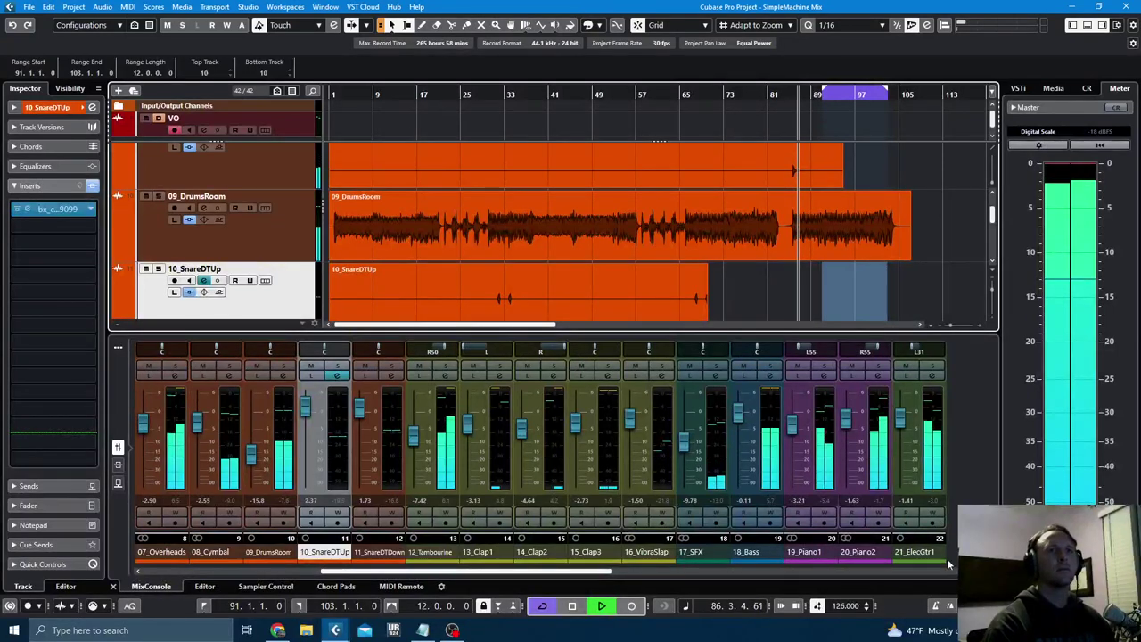
# - Stop playback and select the 39_BackingVox11DT channel at the end of the backing vocals
pyautogui.press('space')
pyautogui.moveTo(612, 572); pyautogui.dragTo(954, 571)
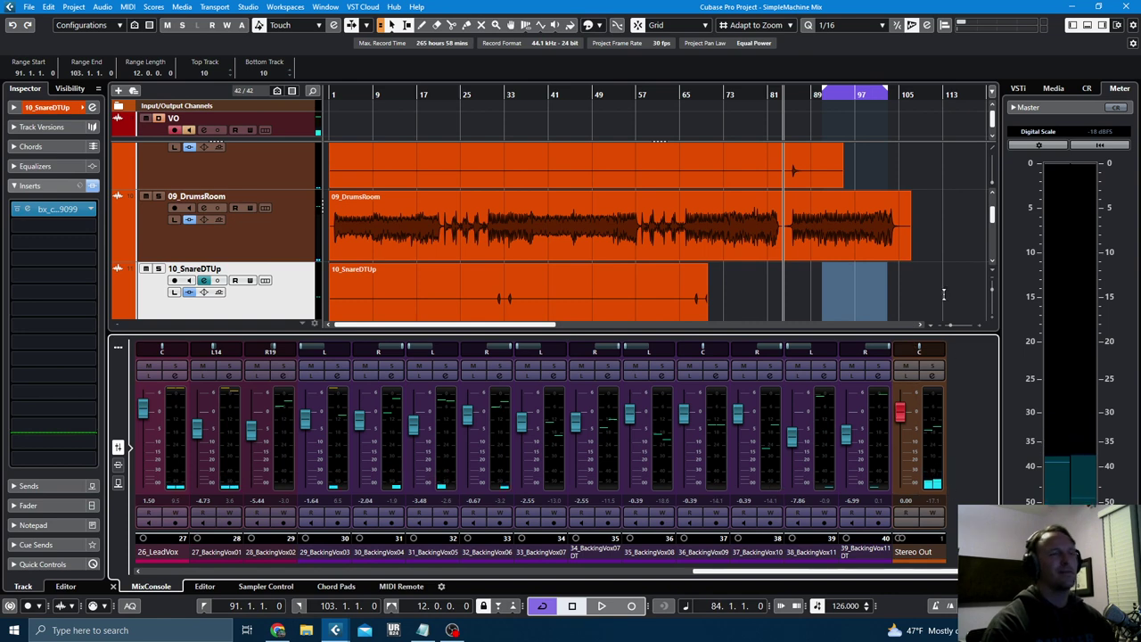
pyautogui.scroll(8, 943, 218)
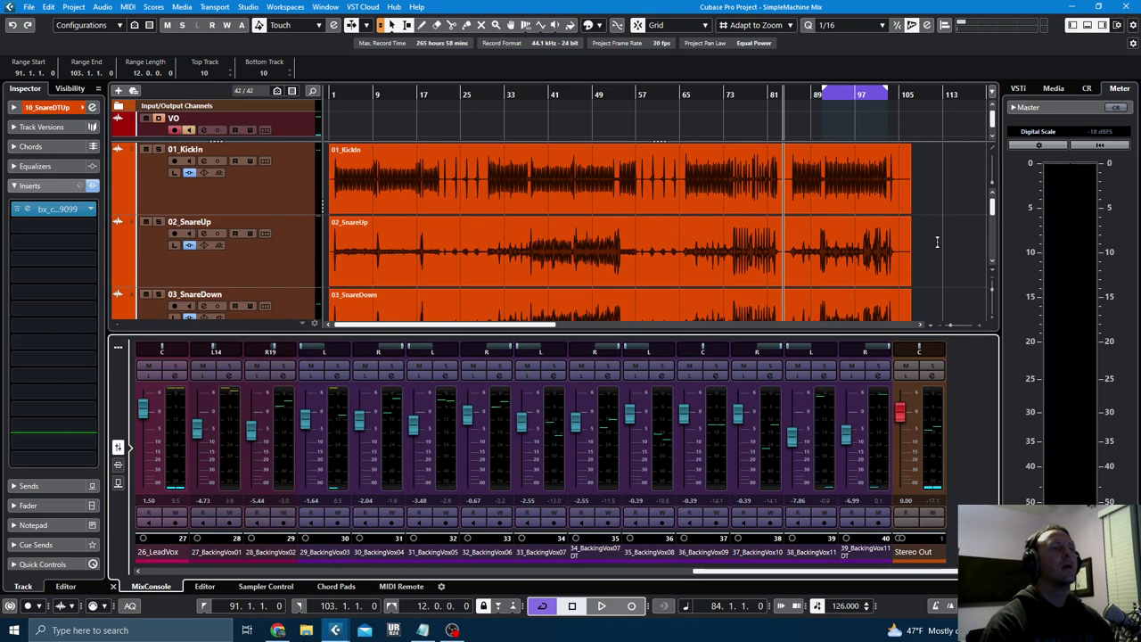
pyautogui.click(855, 553)
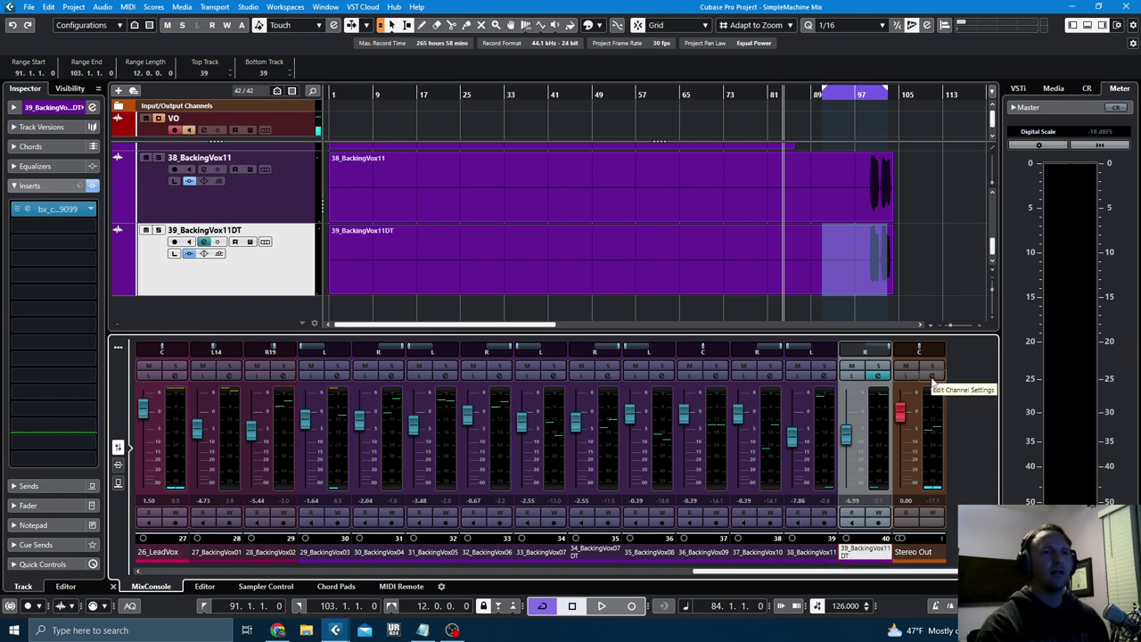
# - Insert bx_console AMEK 9099 on the Stereo Out channel and set its console channel pair to 51/52
pyautogui.click(933, 381)
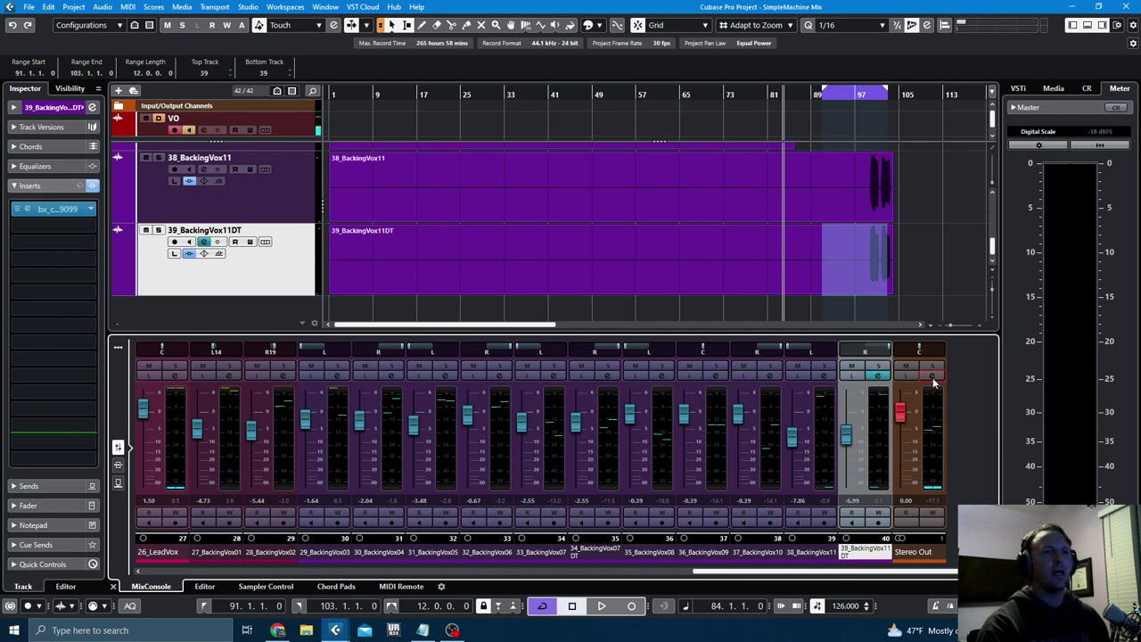
pyautogui.click(284, 139)
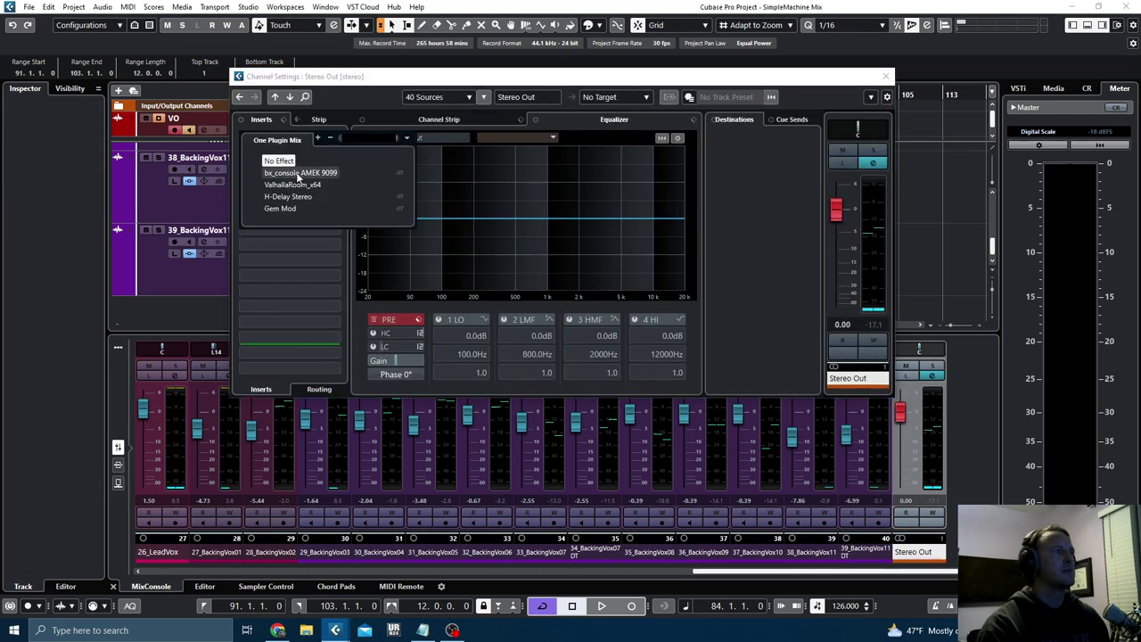
pyautogui.click(297, 172)
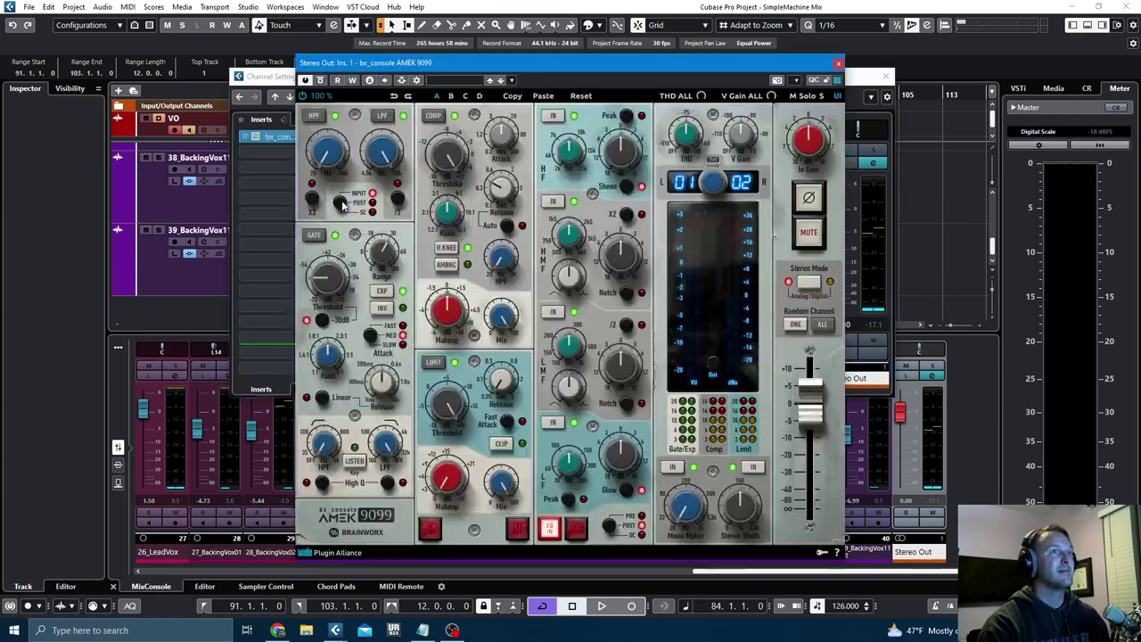
pyautogui.moveTo(712, 182); pyautogui.dragTo(710, 67)
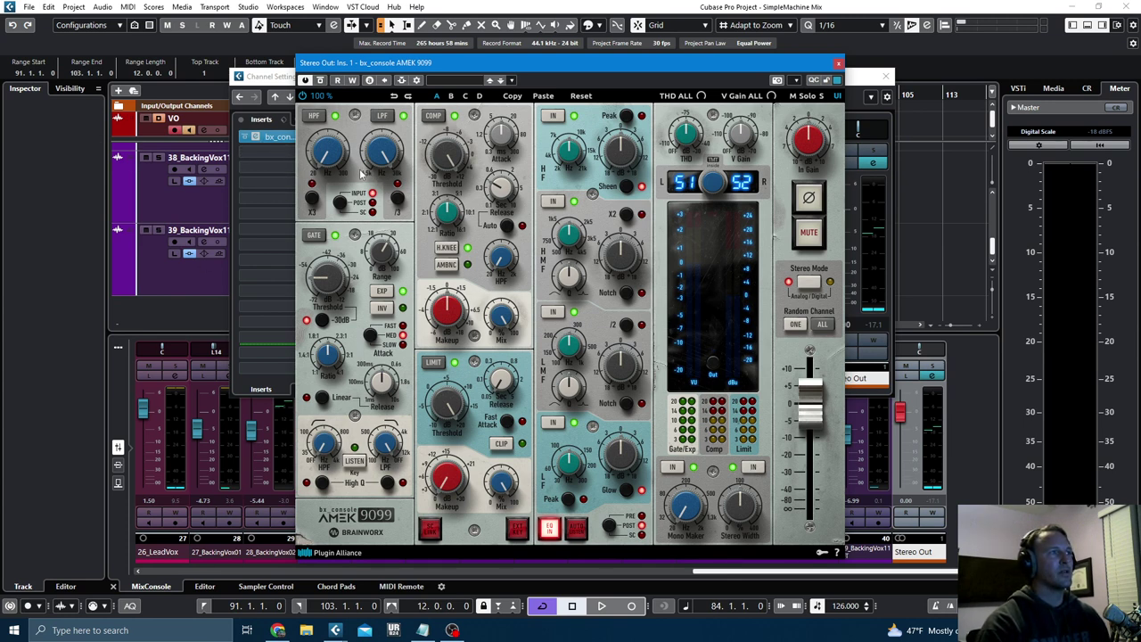
pyautogui.click(836, 63)
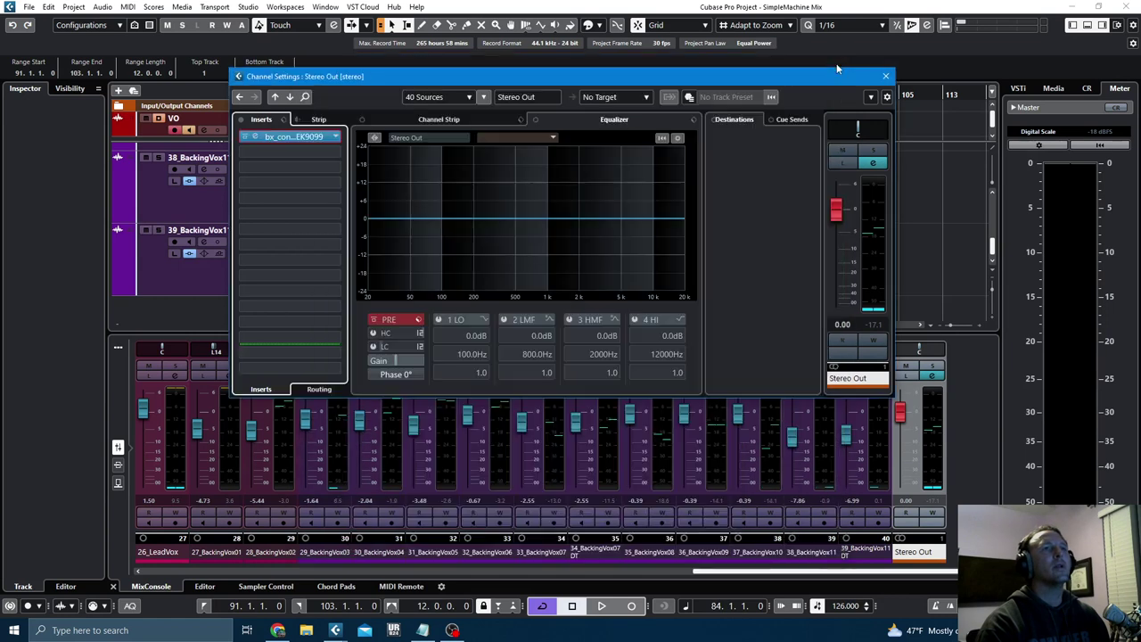
pyautogui.click(309, 138)
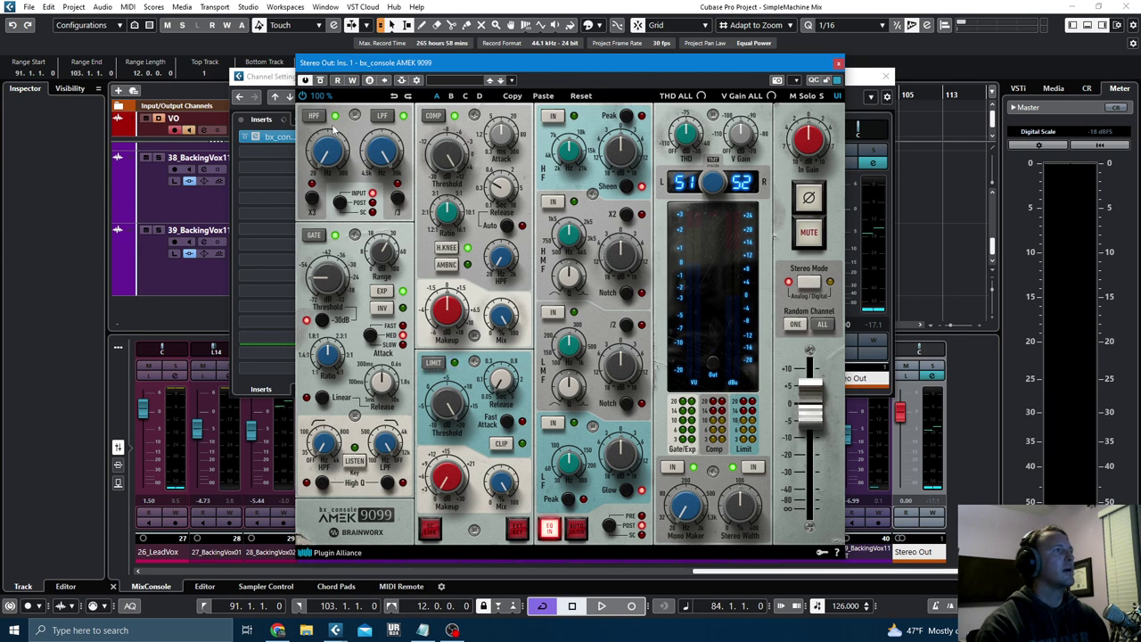
pyautogui.click(838, 64)
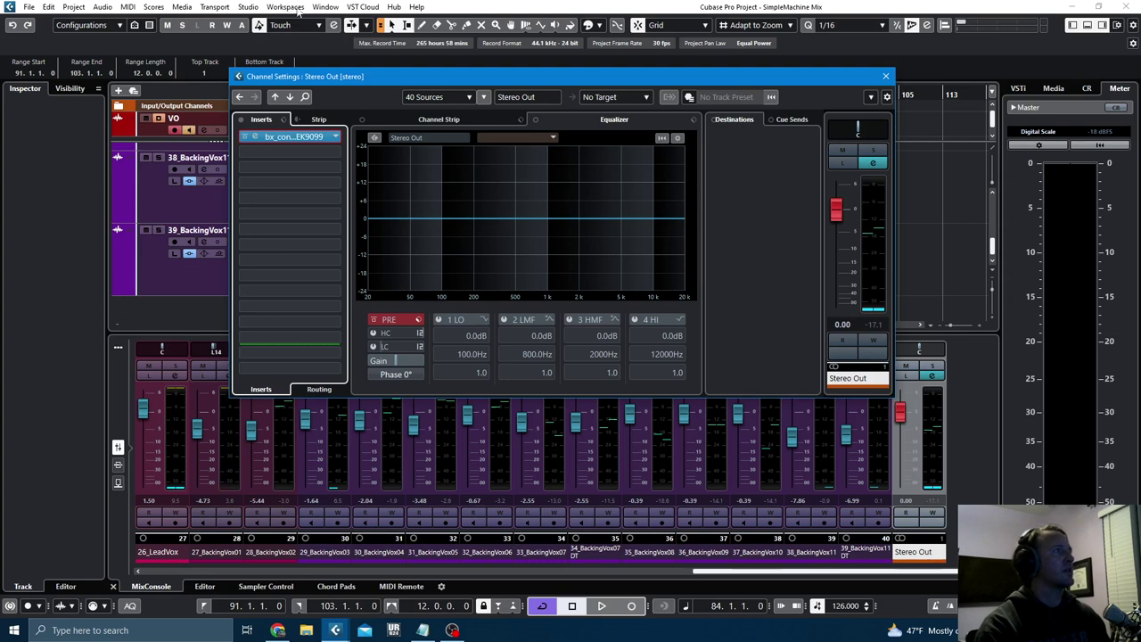
# - Sort the VST effects by vendor and add AMEK EQ 200, bx_limiter True Peak and bx_rooMS to the One Plugin Mix collection
pyautogui.click(247, 6)
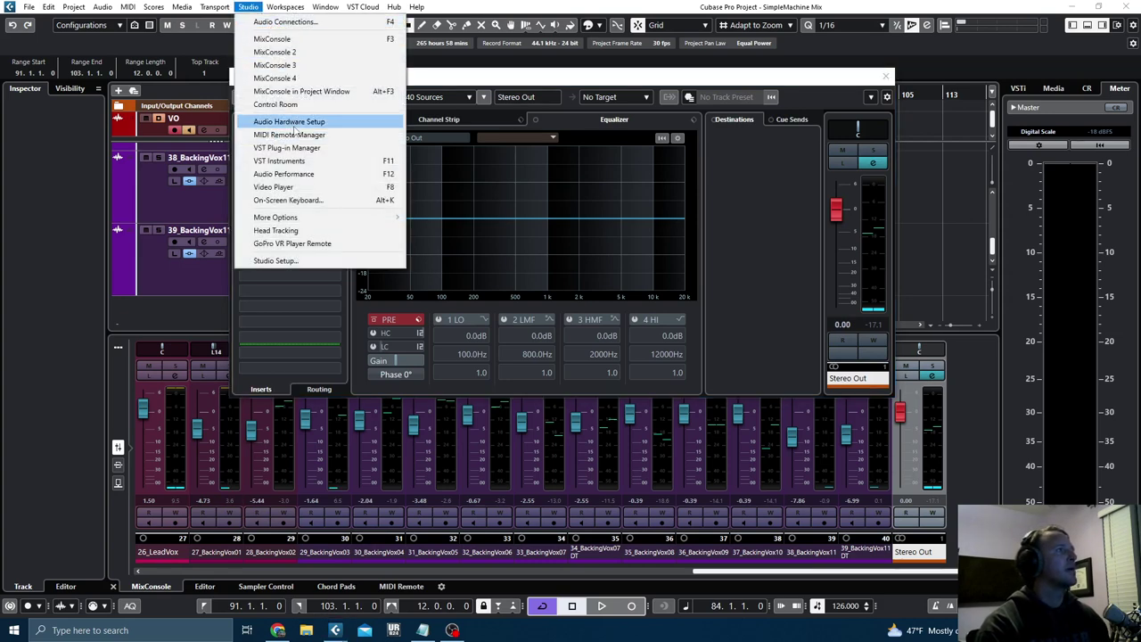
pyautogui.click(304, 150)
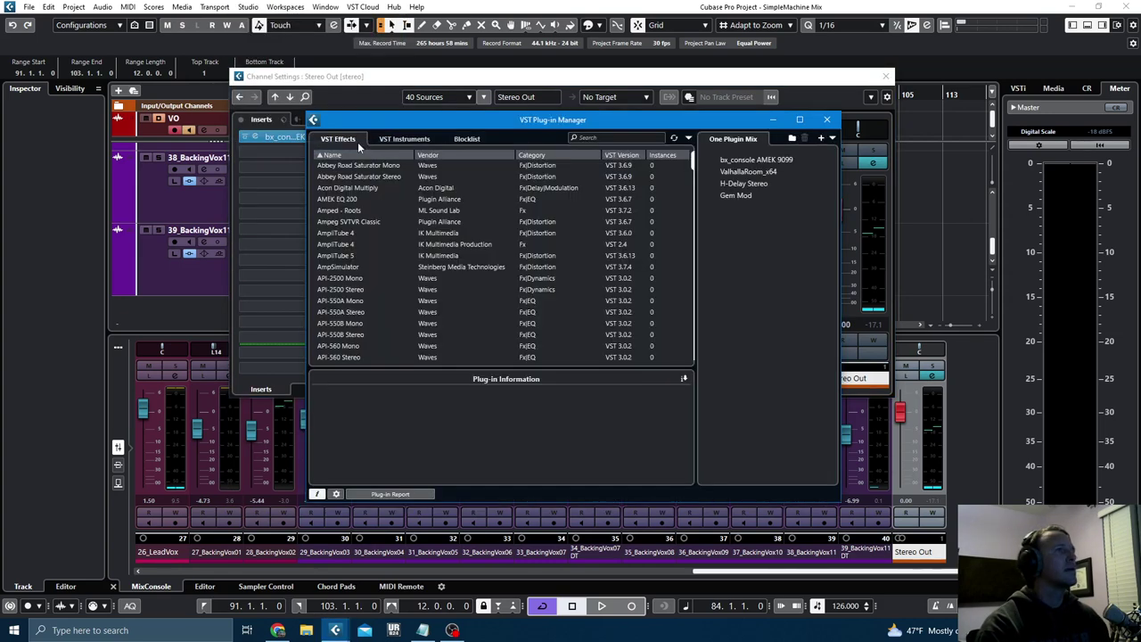
pyautogui.scroll(-2, 458, 193)
pyautogui.click(437, 154)
pyautogui.scroll(-15, 452, 181)
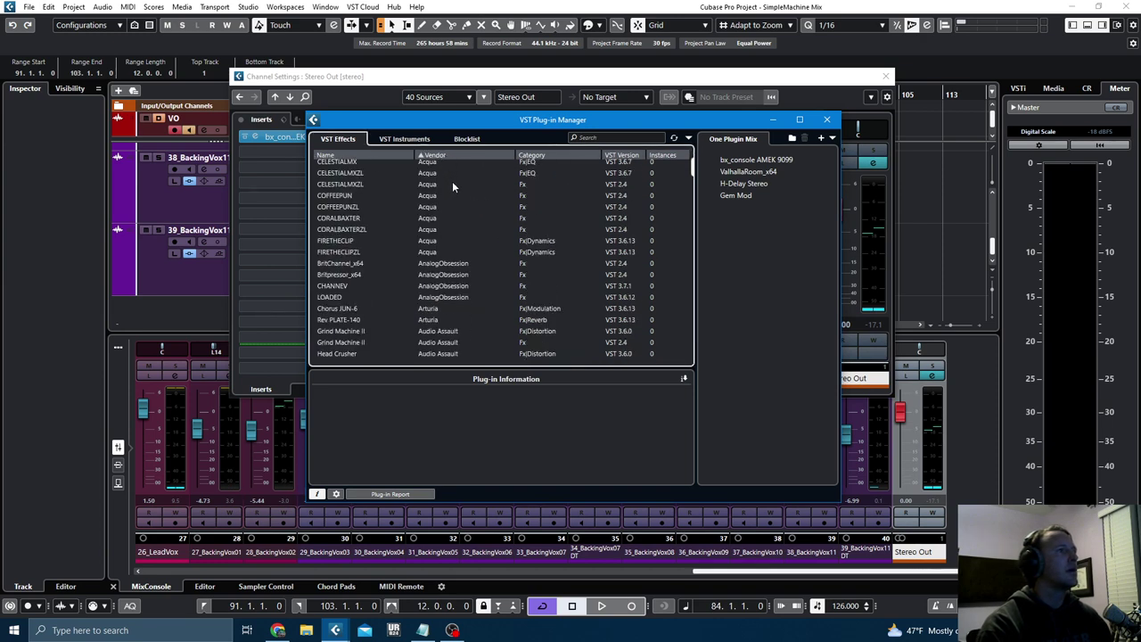
pyautogui.scroll(-15, 465, 191)
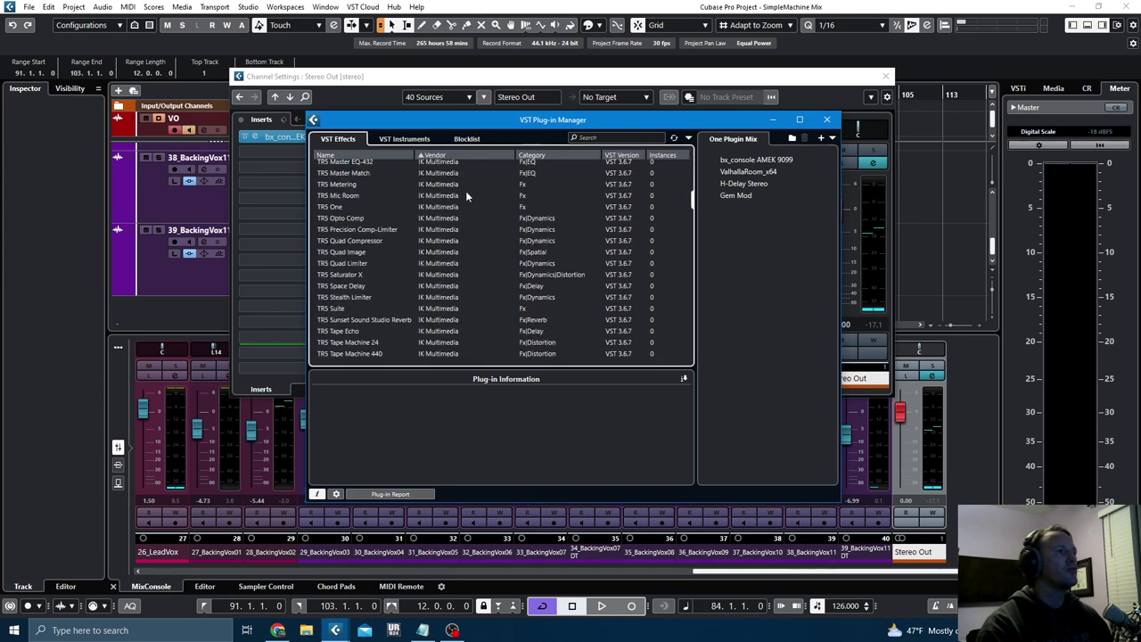
pyautogui.scroll(-10, 488, 208)
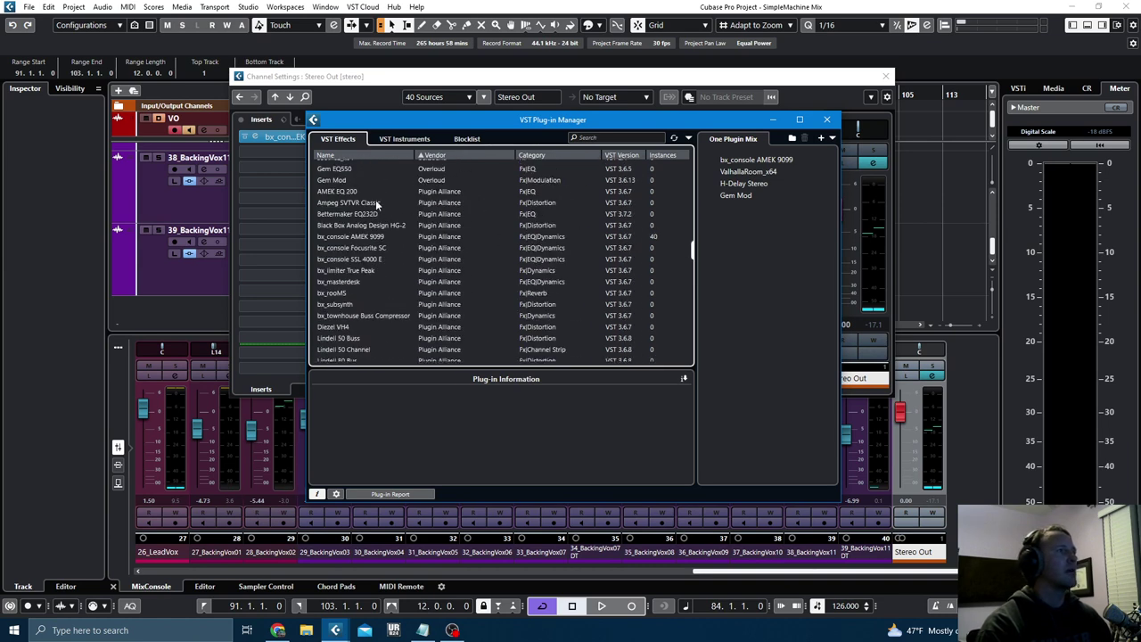
pyautogui.moveTo(739, 217); pyautogui.dragTo(739, 217)
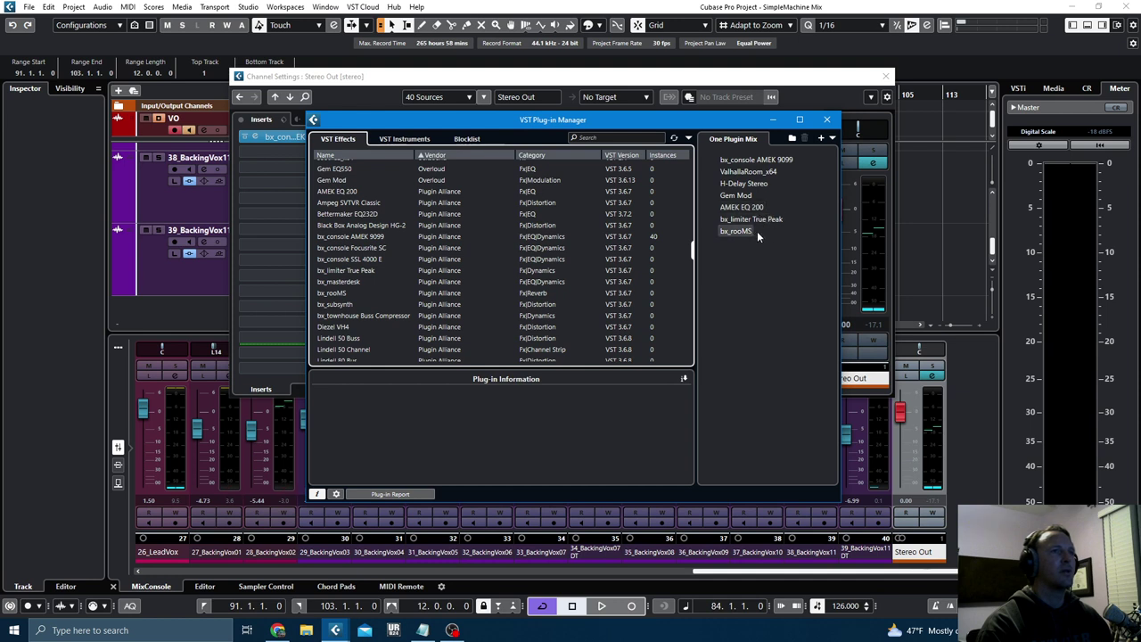
pyautogui.click(830, 119)
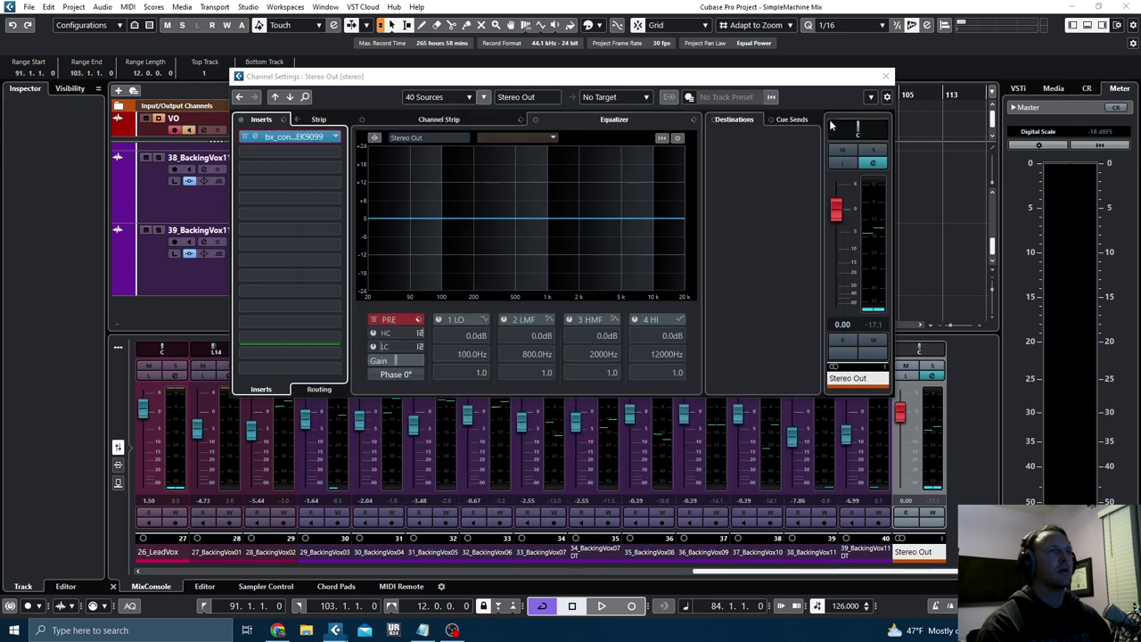
# - Play the song from bar 84 and lower the In Gain of the console plug-in on Stereo Out
pyautogui.click(293, 138)
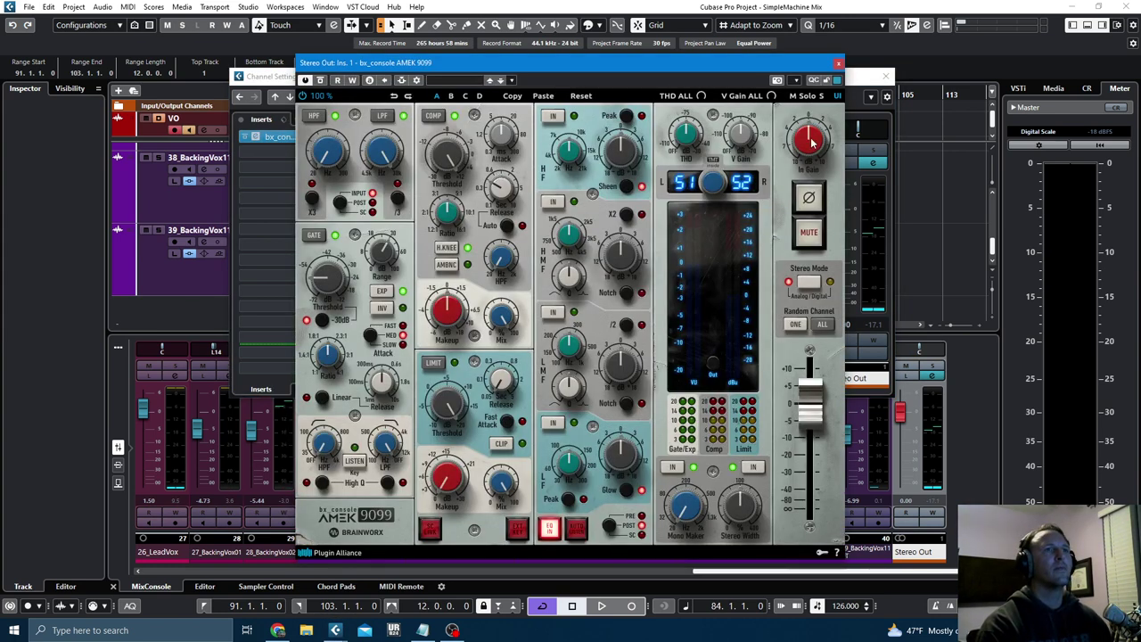
pyautogui.press('space')
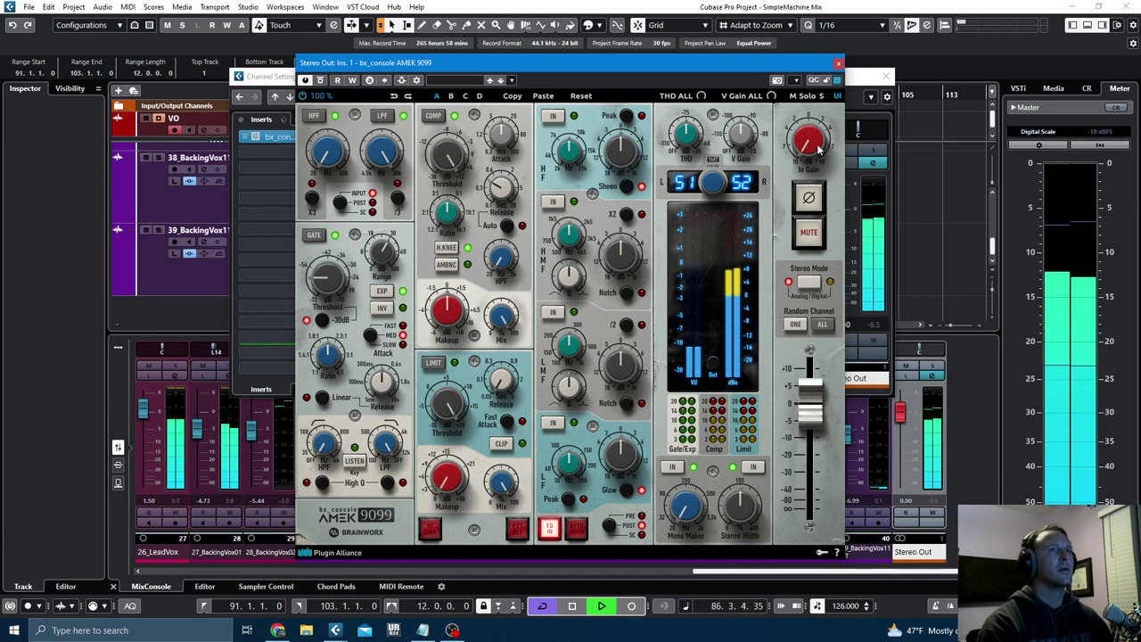
pyautogui.press('super')
pyautogui.click(784, 157)
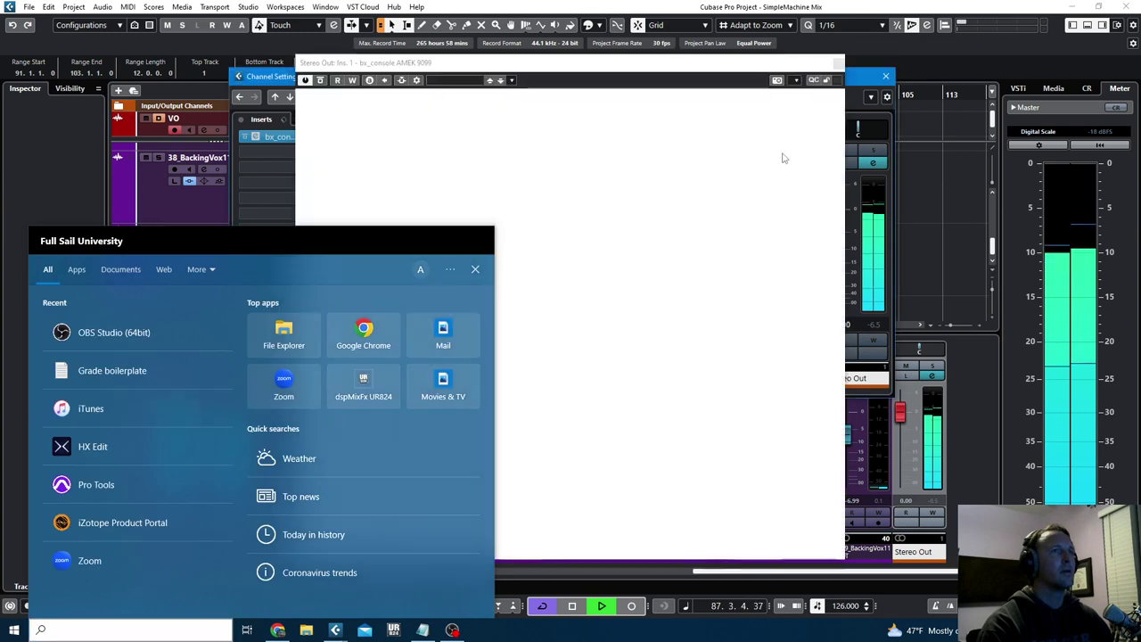
pyautogui.click(809, 143)
pyautogui.press('space')
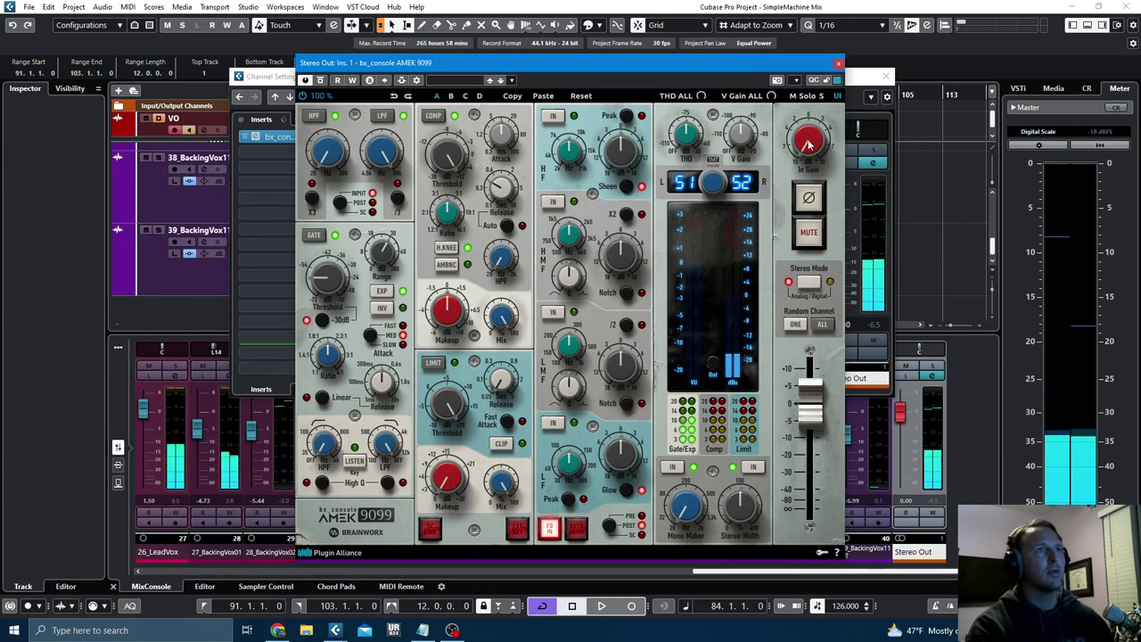
pyautogui.press('space')
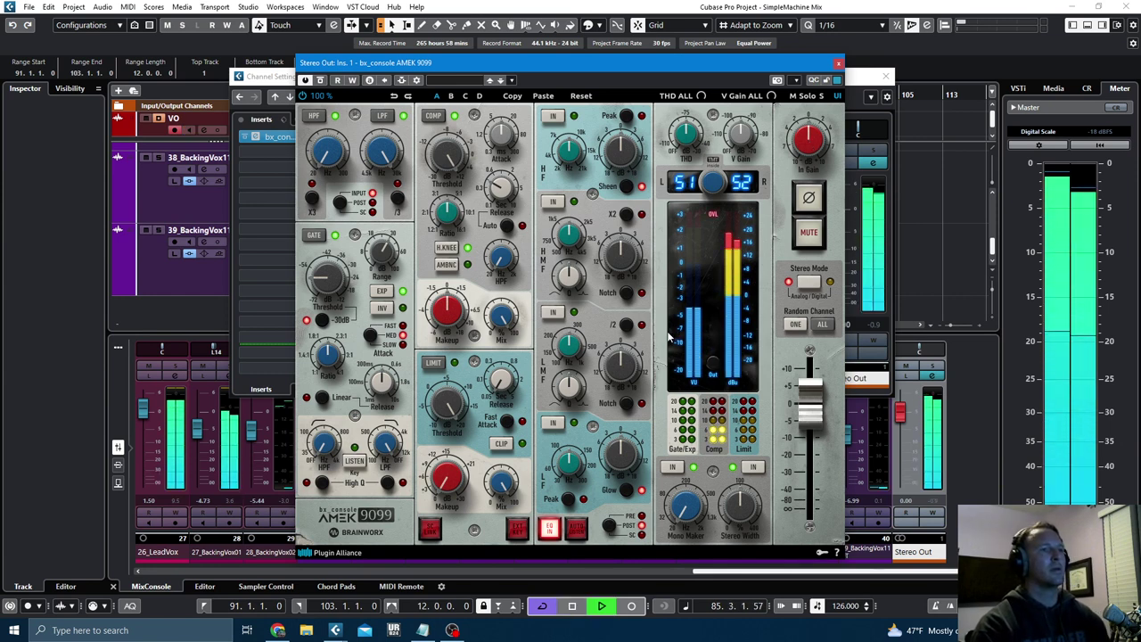
pyautogui.moveTo(807, 140); pyautogui.dragTo(805, 158)
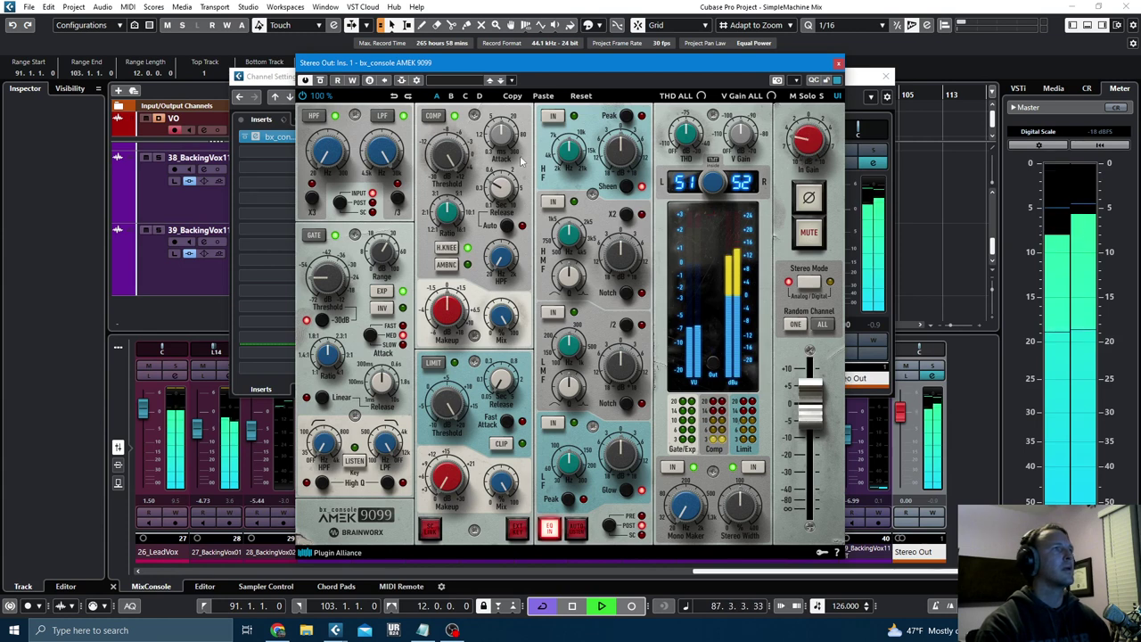
# - Increase the Stereo Out compressor's attack and raise its makeup gain, comparing against the bypassed plug-in during playback
pyautogui.moveTo(503, 140); pyautogui.dragTo(504, 127)
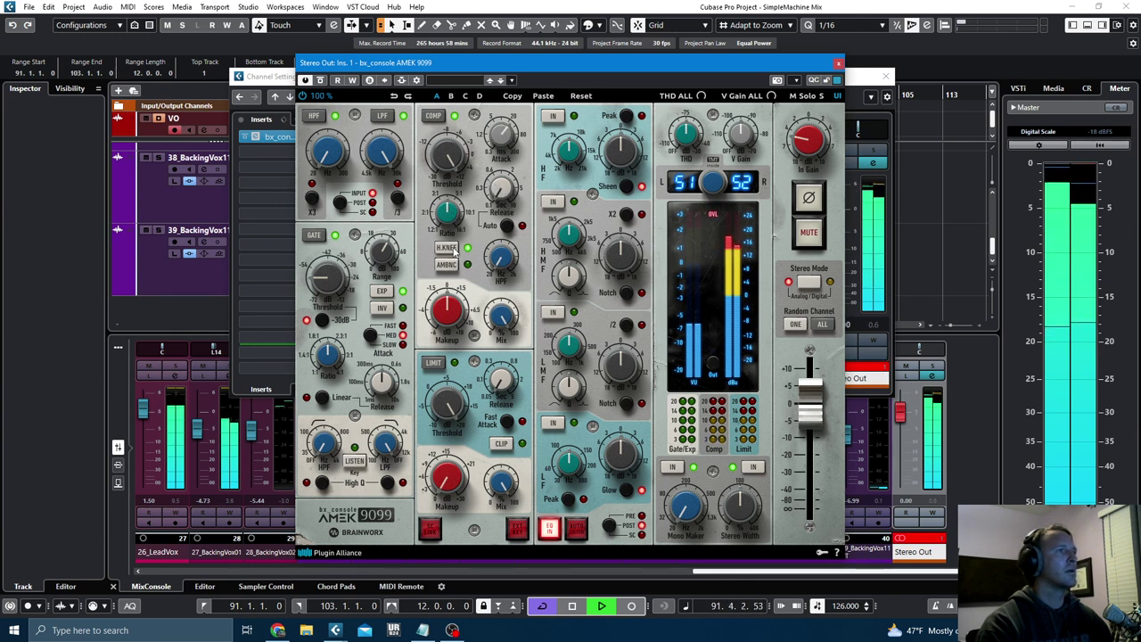
pyautogui.click(321, 79)
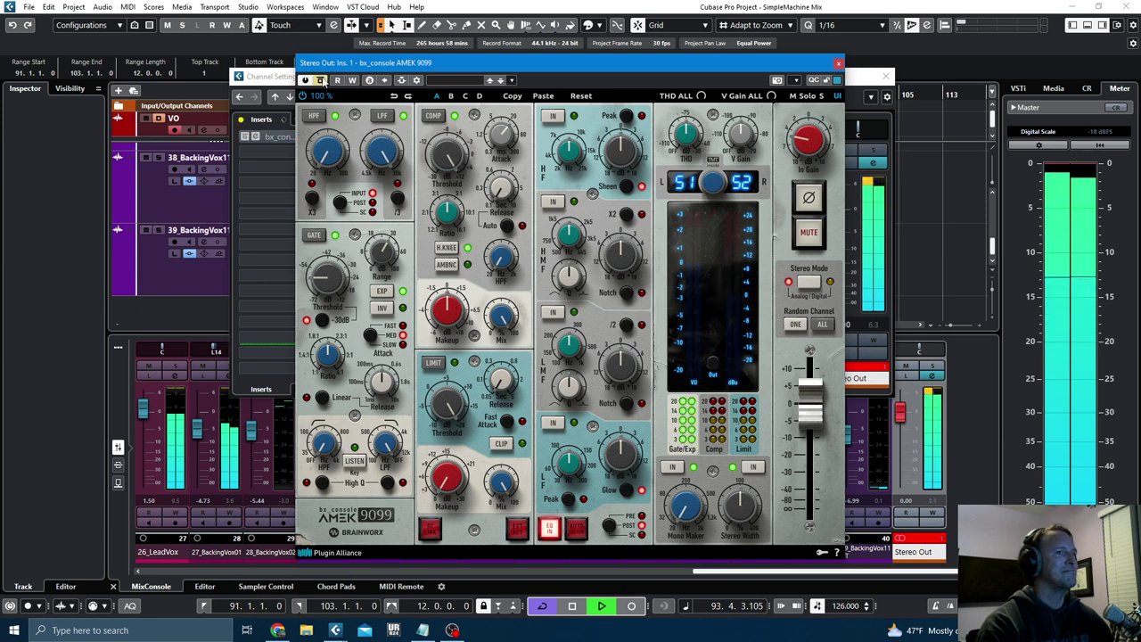
pyautogui.click(321, 80)
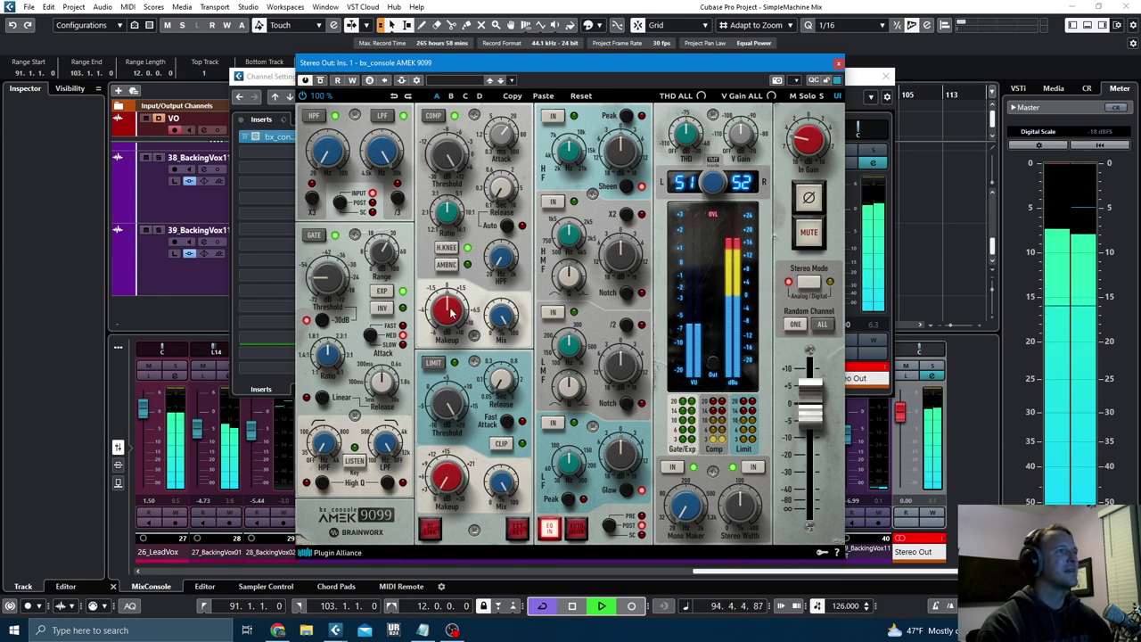
pyautogui.moveTo(450, 309); pyautogui.dragTo(450, 297)
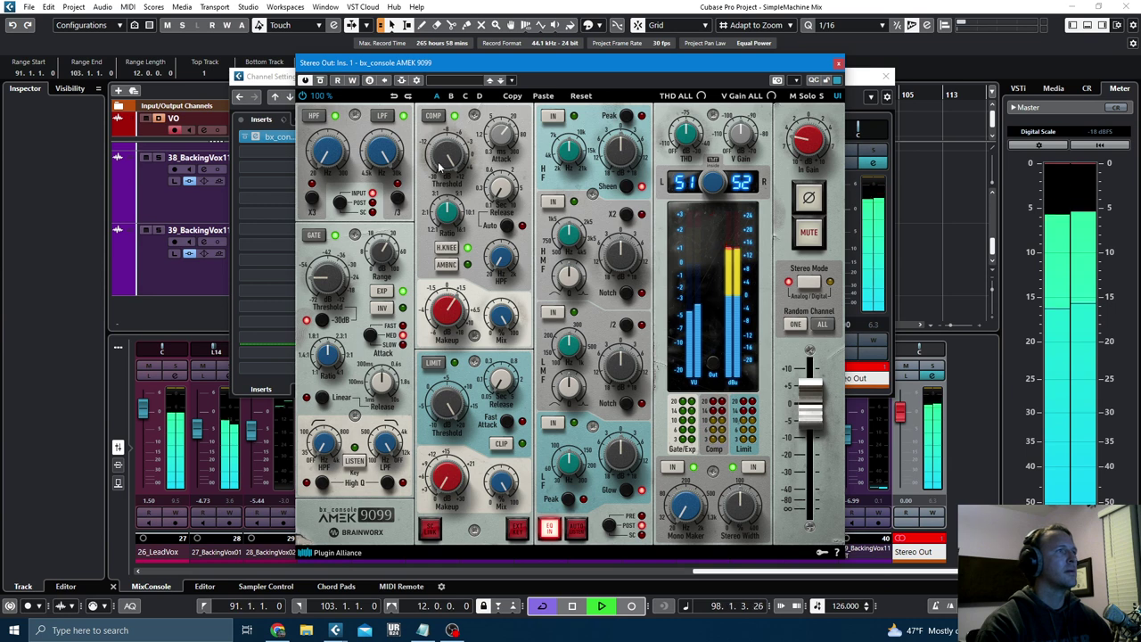
pyautogui.click(320, 80)
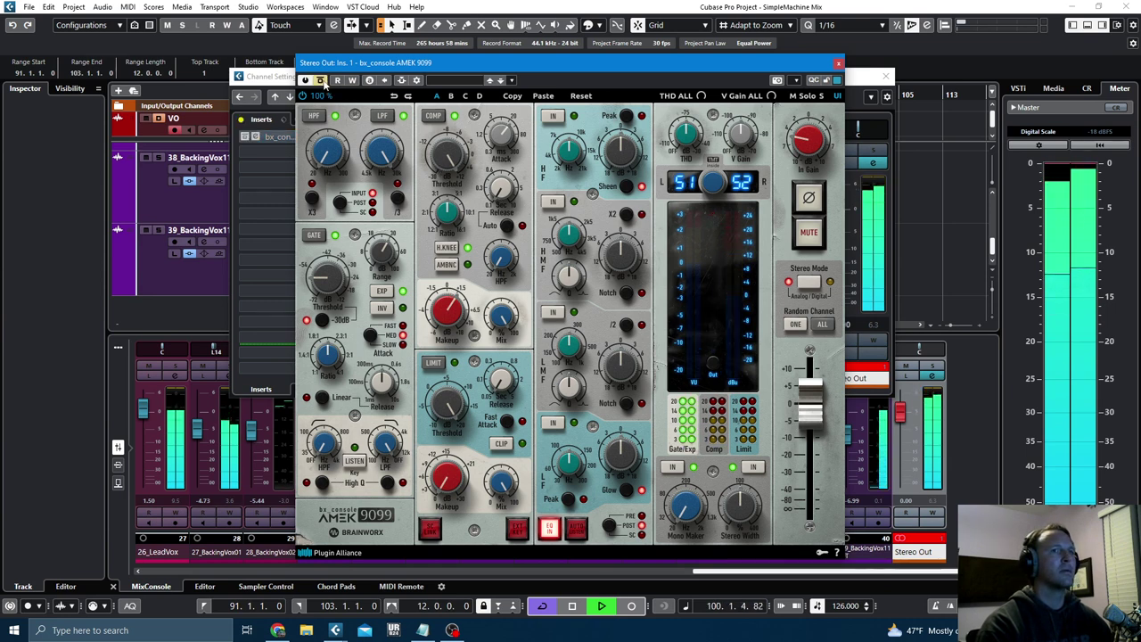
pyautogui.click(320, 80)
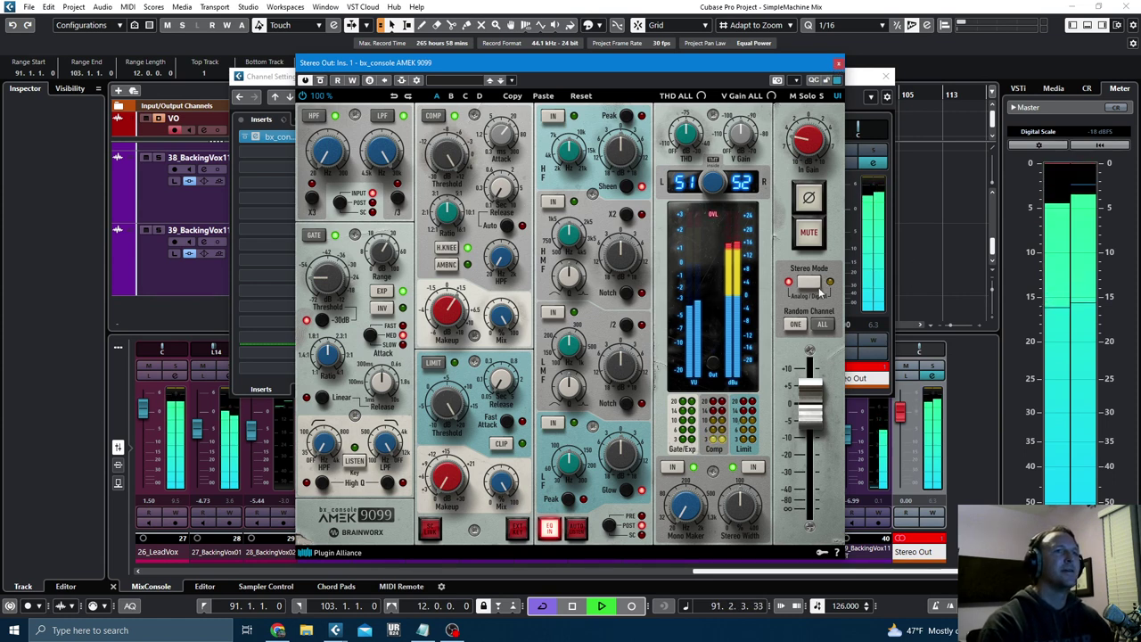
# - Raise the console's Mono Maker frequency and widen Stereo Width to about 117 %, comparing against bypass before stopping playback
pyautogui.moveTo(682, 507); pyautogui.dragTo(693, 493)
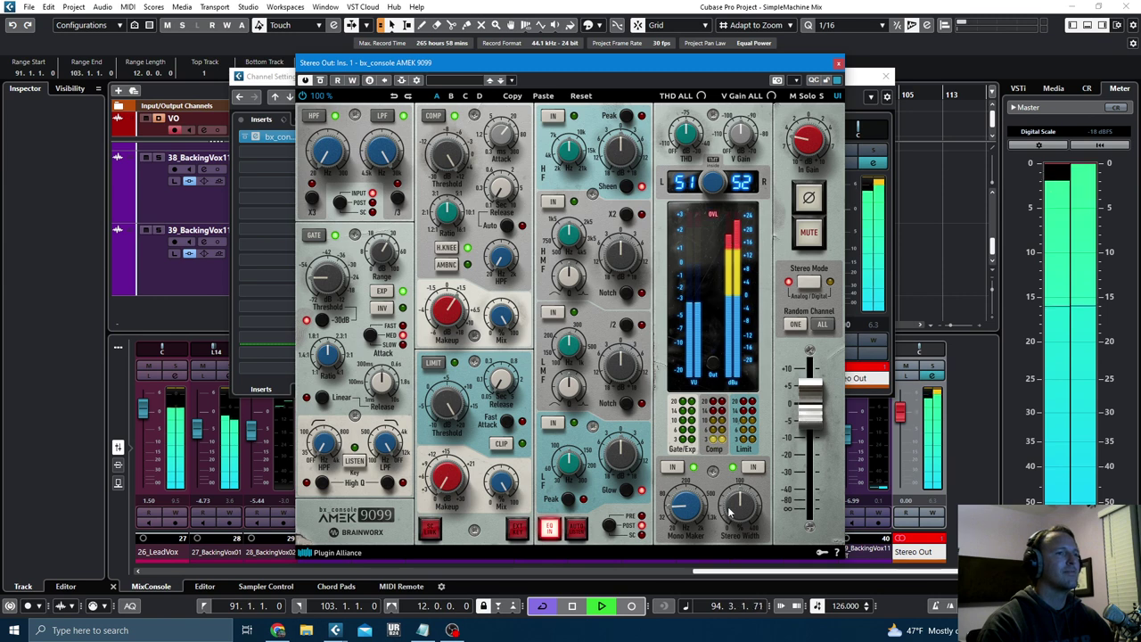
pyautogui.moveTo(728, 511); pyautogui.dragTo(735, 506)
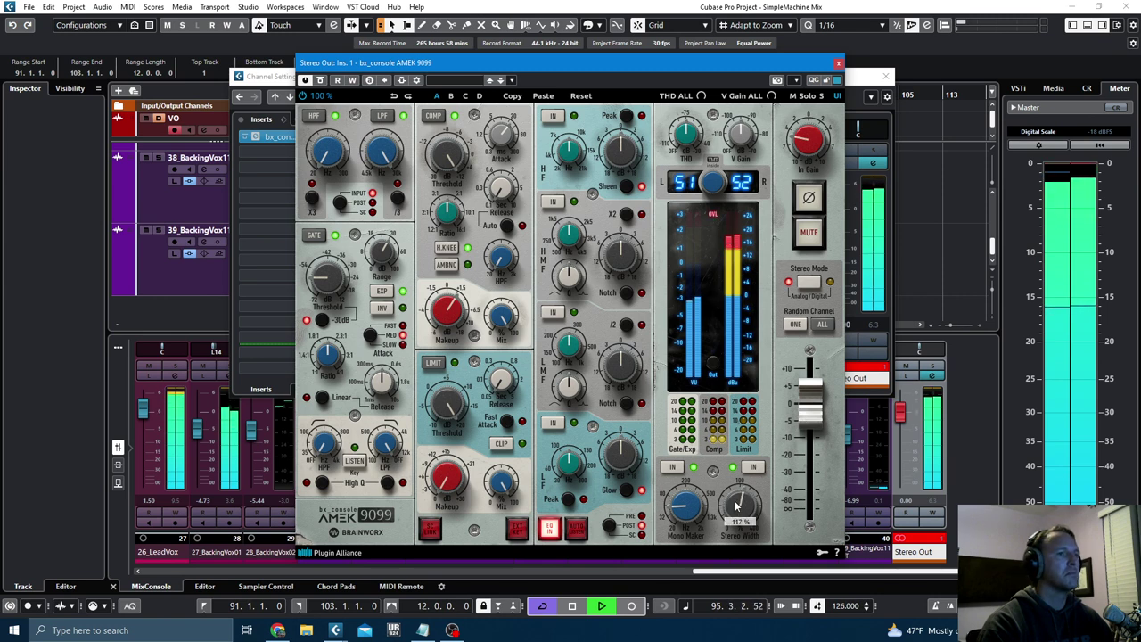
pyautogui.click(320, 80)
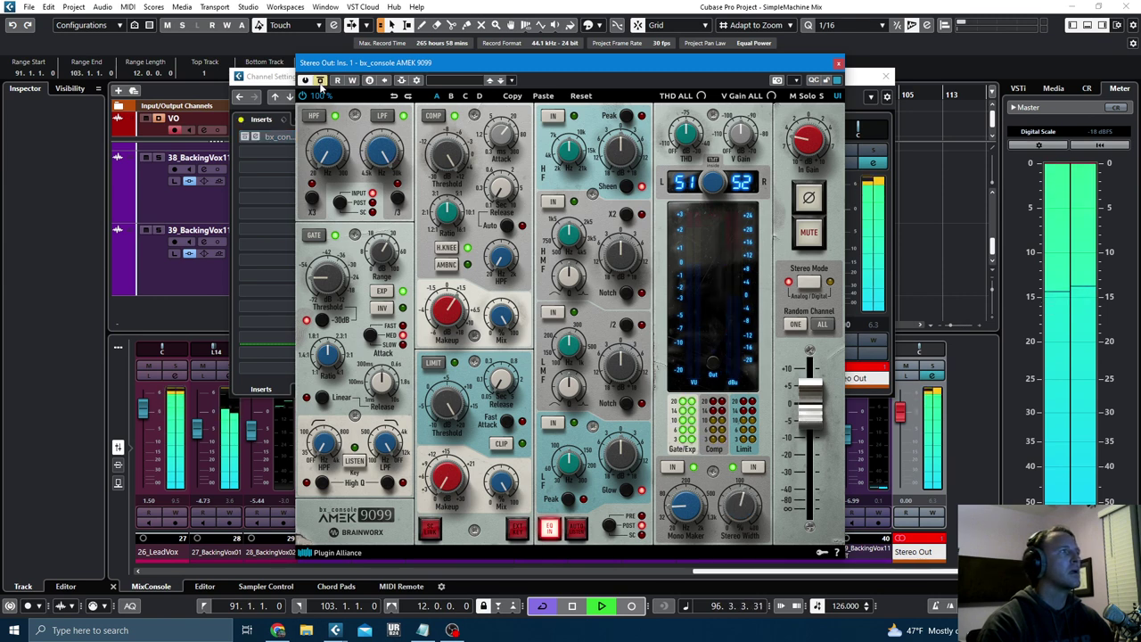
pyautogui.click(320, 80)
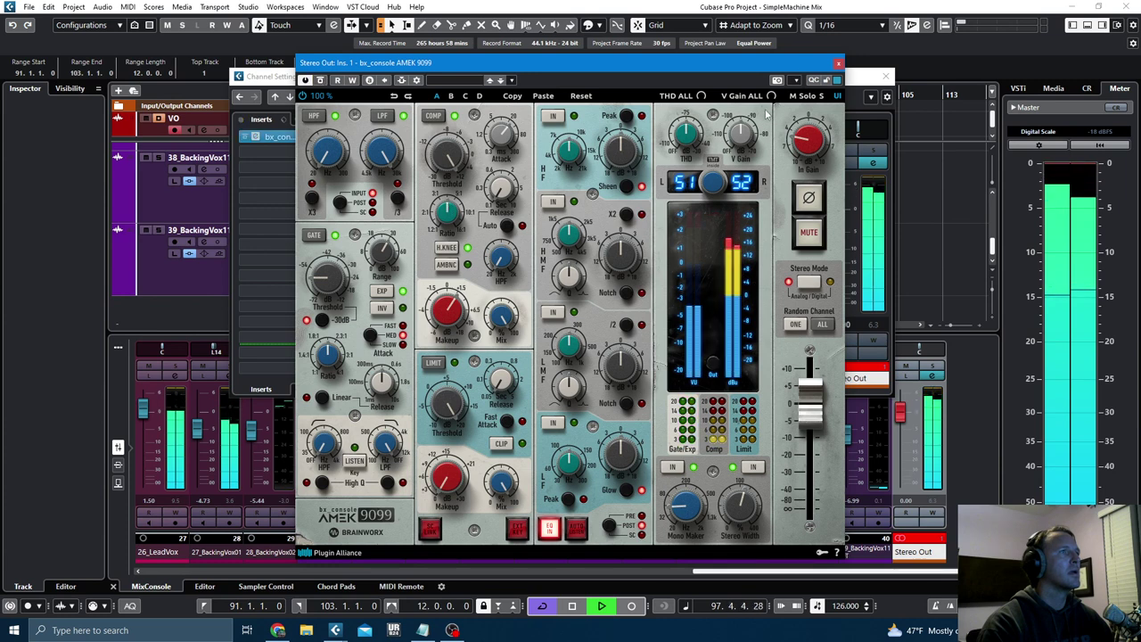
pyautogui.press('space')
pyautogui.click(839, 66)
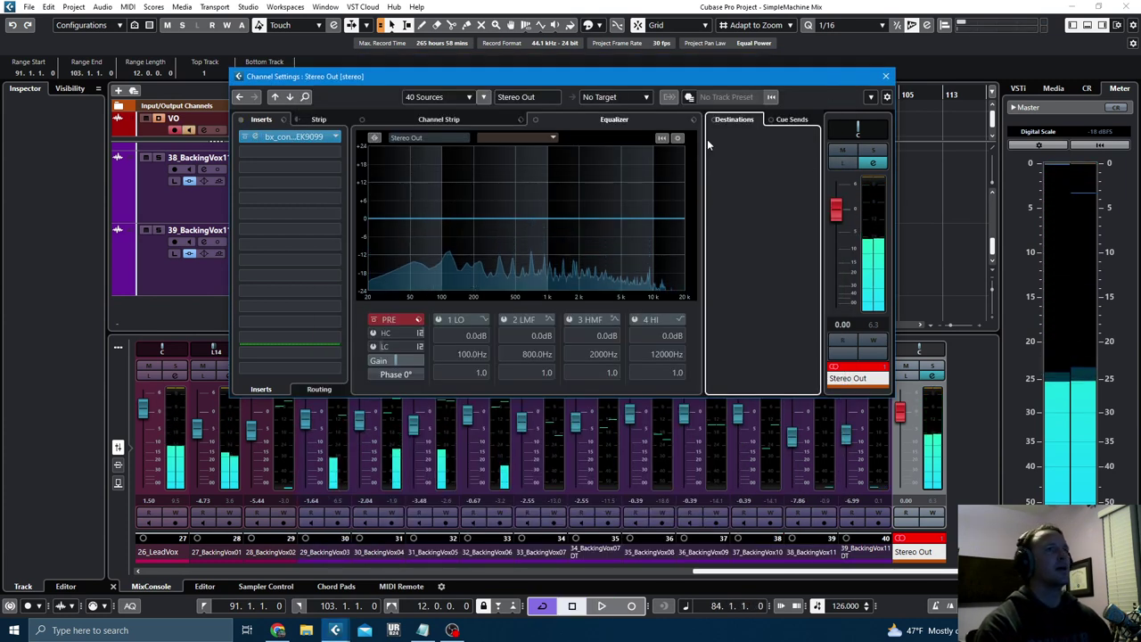
# - Set the Stereo Out pre-gain to -6.0 dB in place of the console's In Gain cut, and bypass the console plug-in
pyautogui.moveTo(397, 361)
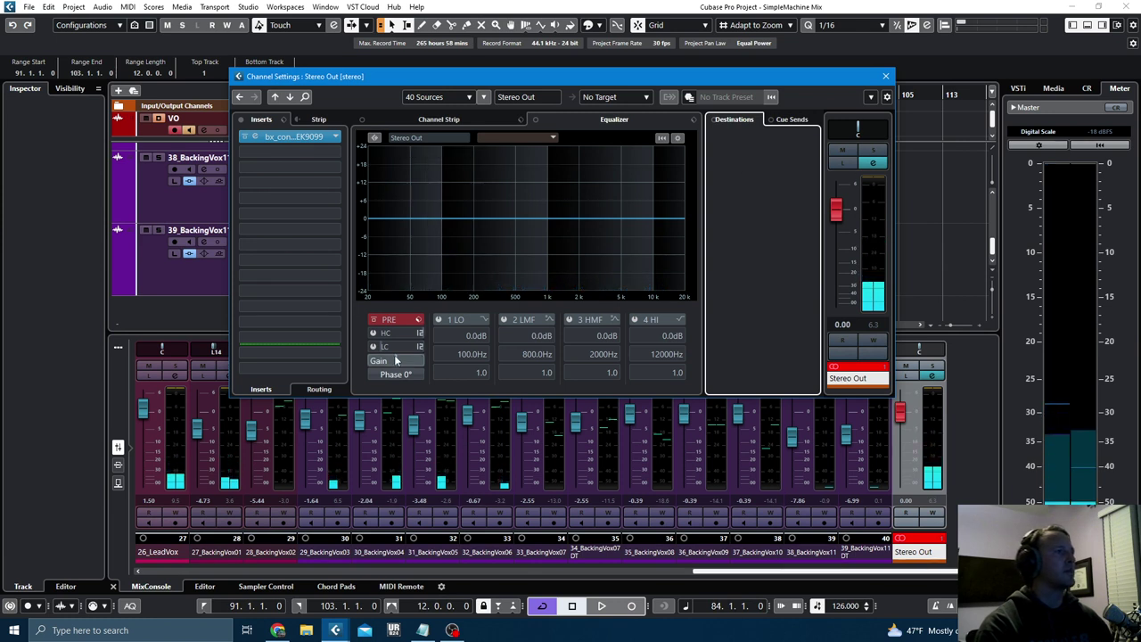
pyautogui.doubleClick(406, 358)
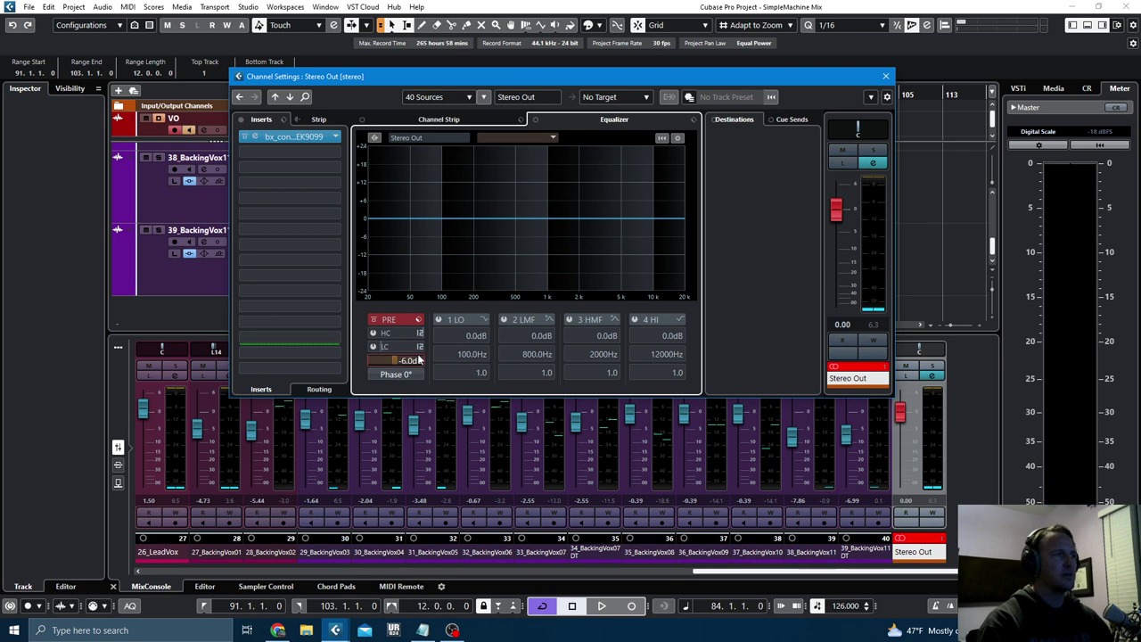
pyautogui.click(294, 136)
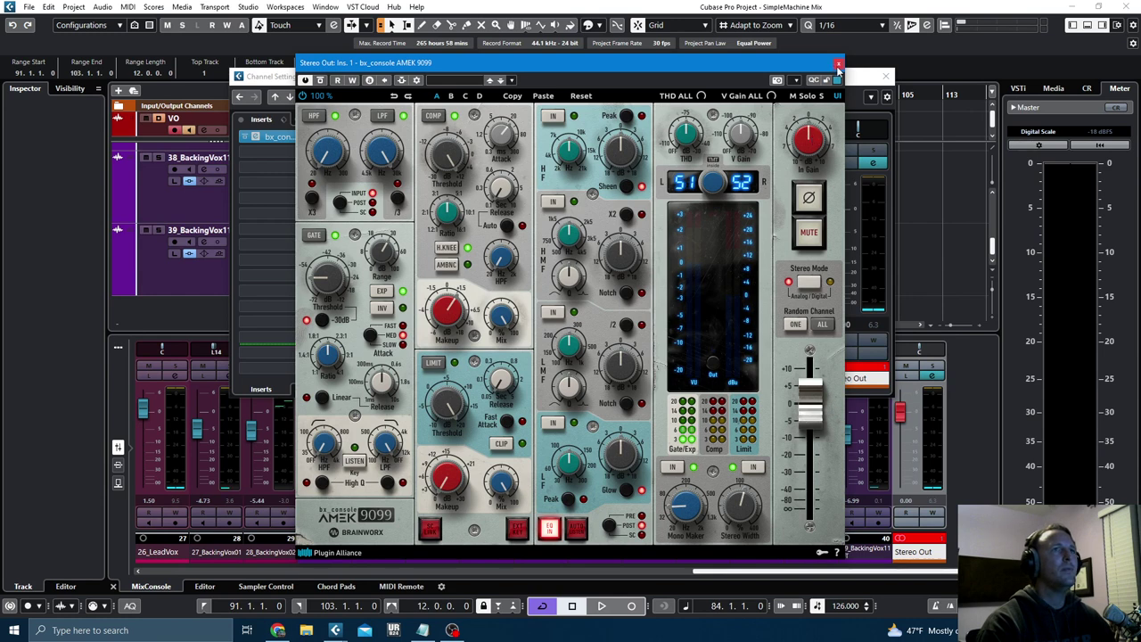
pyautogui.click(320, 80)
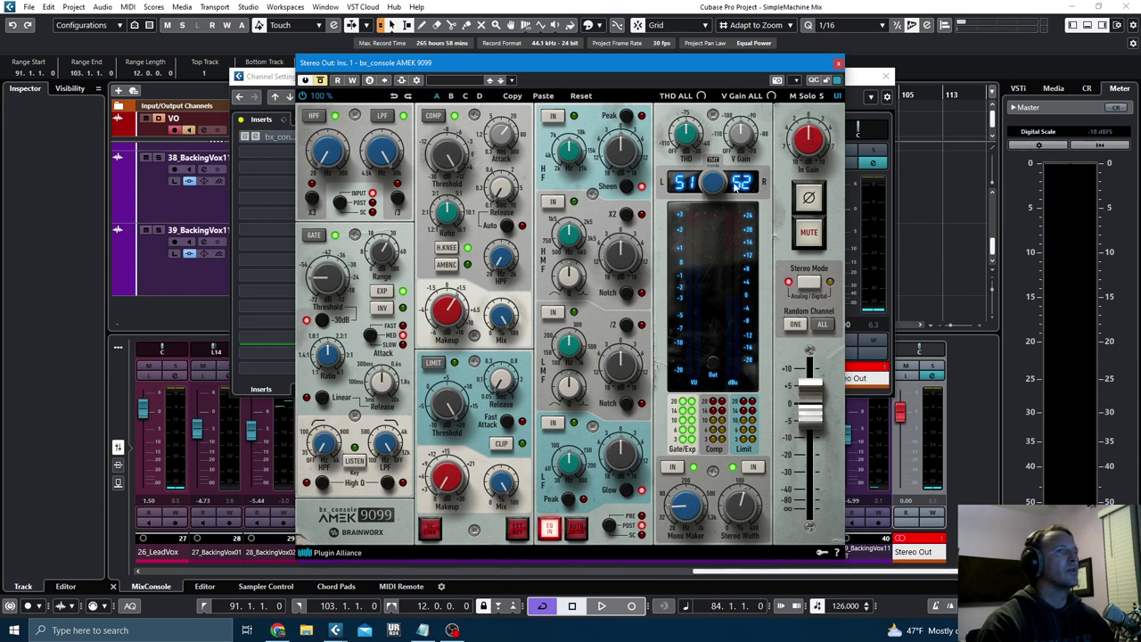
# - Lower the makeup gain of the Stereo Out console compressor during playback from bar 84, comparing it against the bypassed plug-in
pyautogui.press('space')
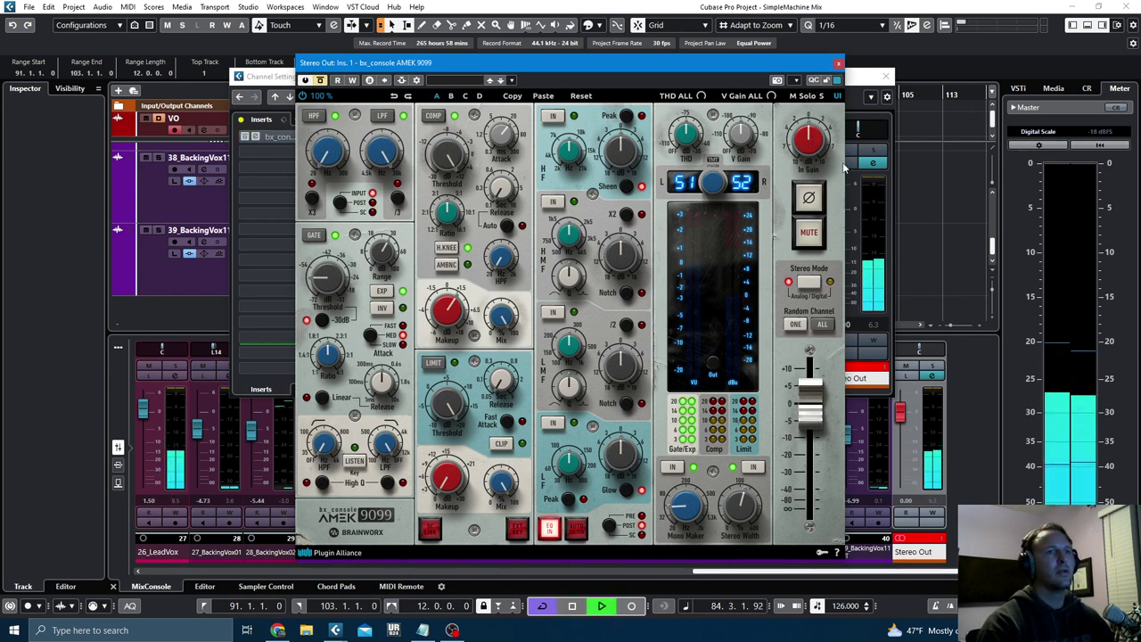
pyautogui.click(884, 78)
pyautogui.moveTo(768, 64); pyautogui.dragTo(738, 53)
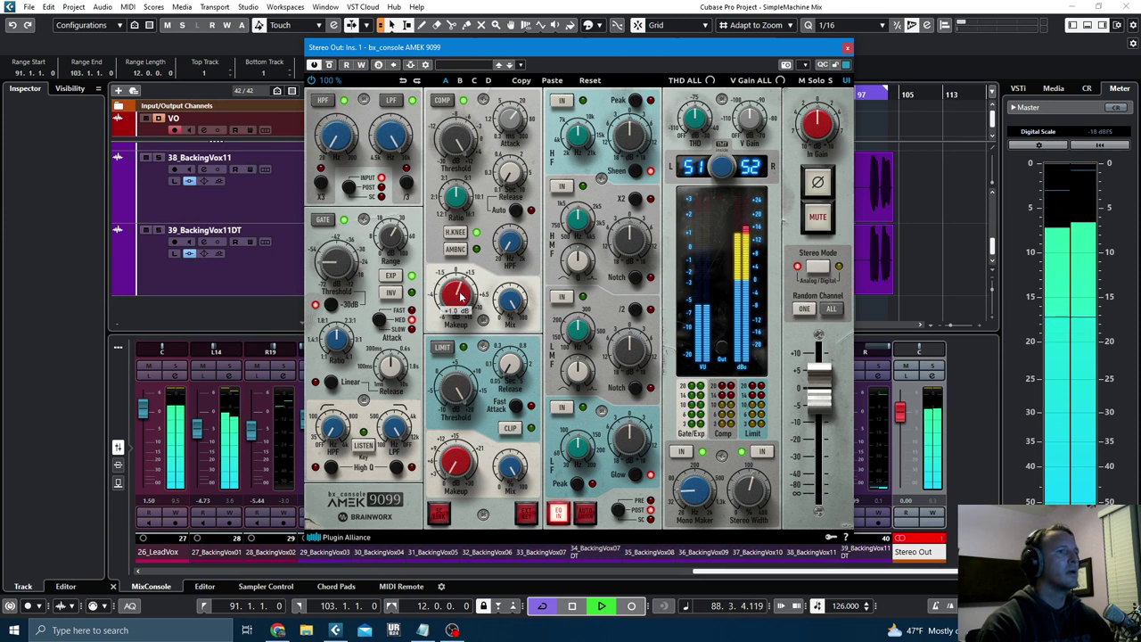
pyautogui.moveTo(459, 291); pyautogui.dragTo(460, 297)
pyautogui.click(329, 65)
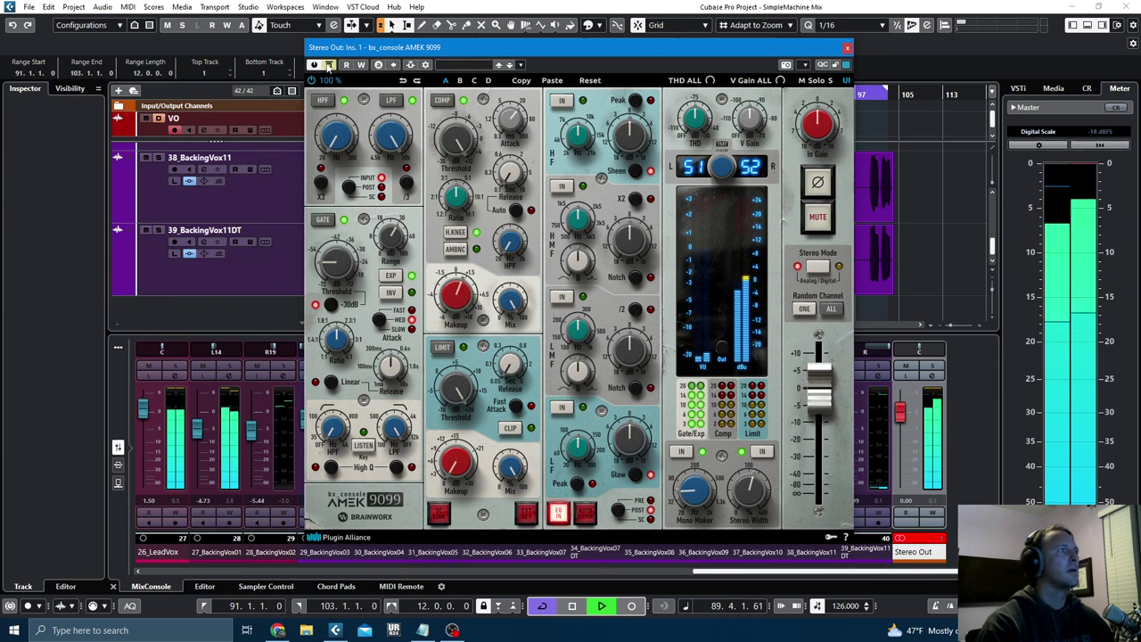
pyautogui.click(329, 65)
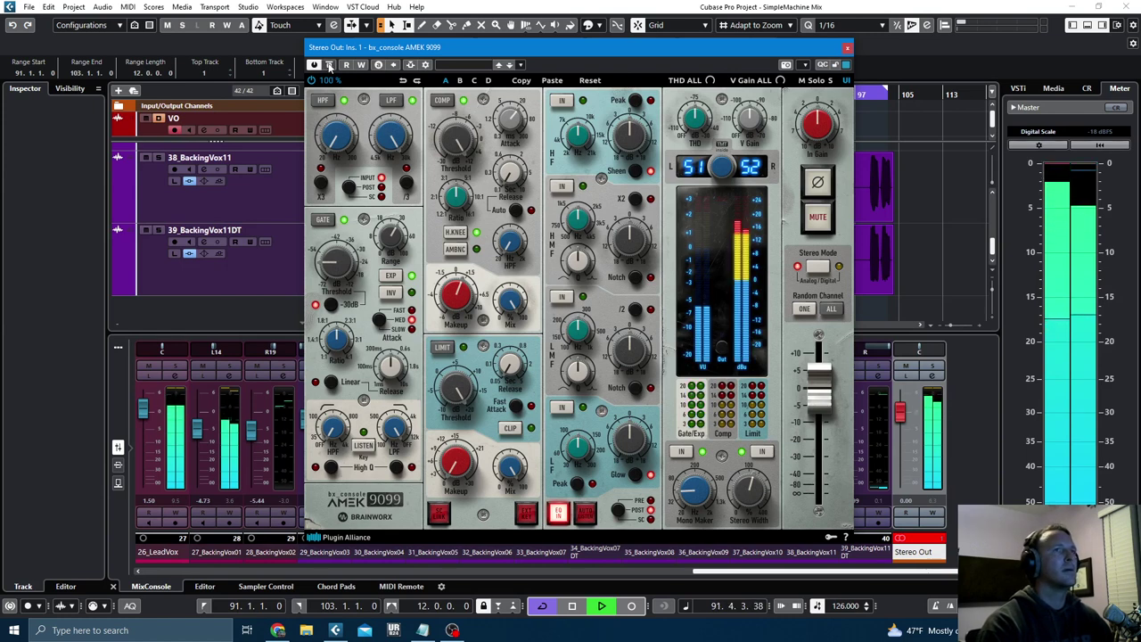
pyautogui.click(329, 65)
pyautogui.press('space')
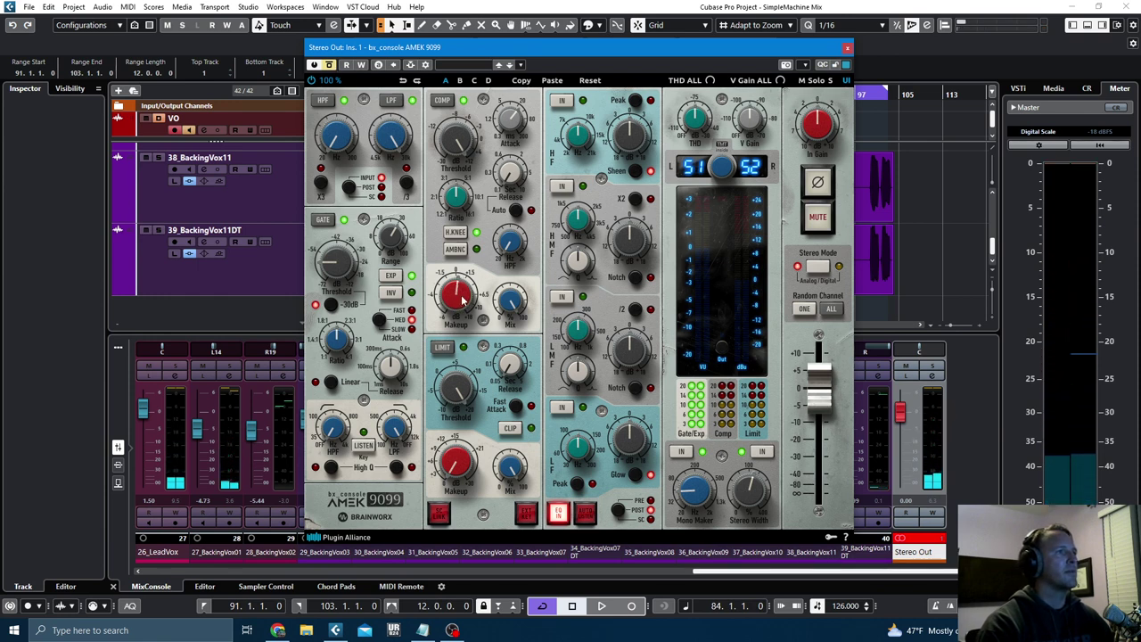
# - Replay from bar 84 comparing the bypassed and active console plug-in on Stereo Out, and close its window
pyautogui.press('space')
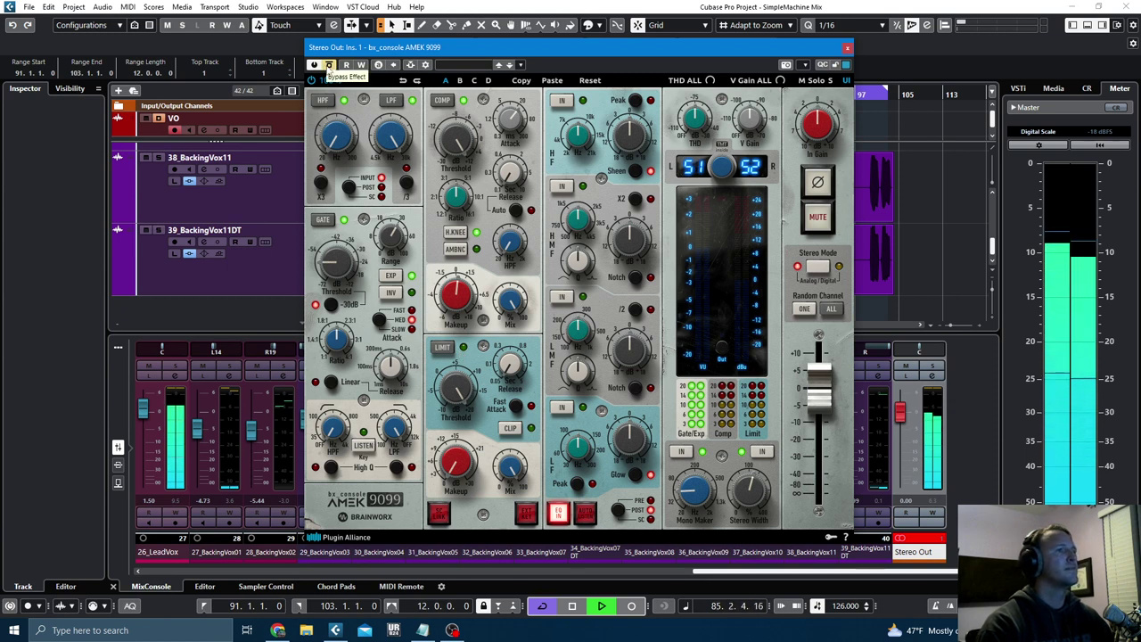
pyautogui.click(329, 66)
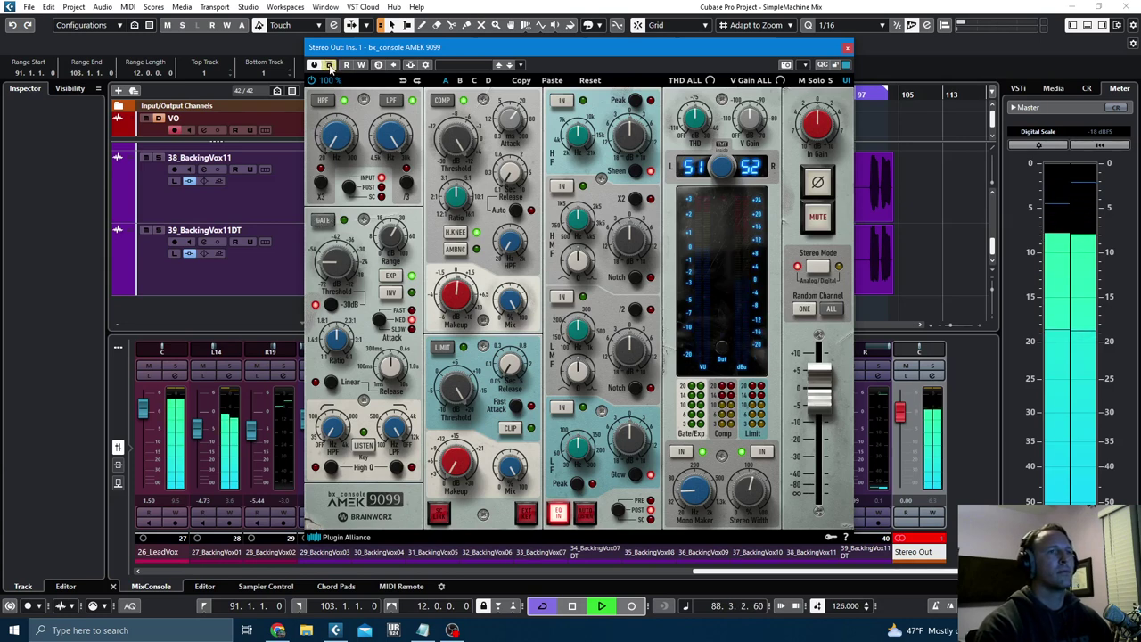
pyautogui.click(330, 66)
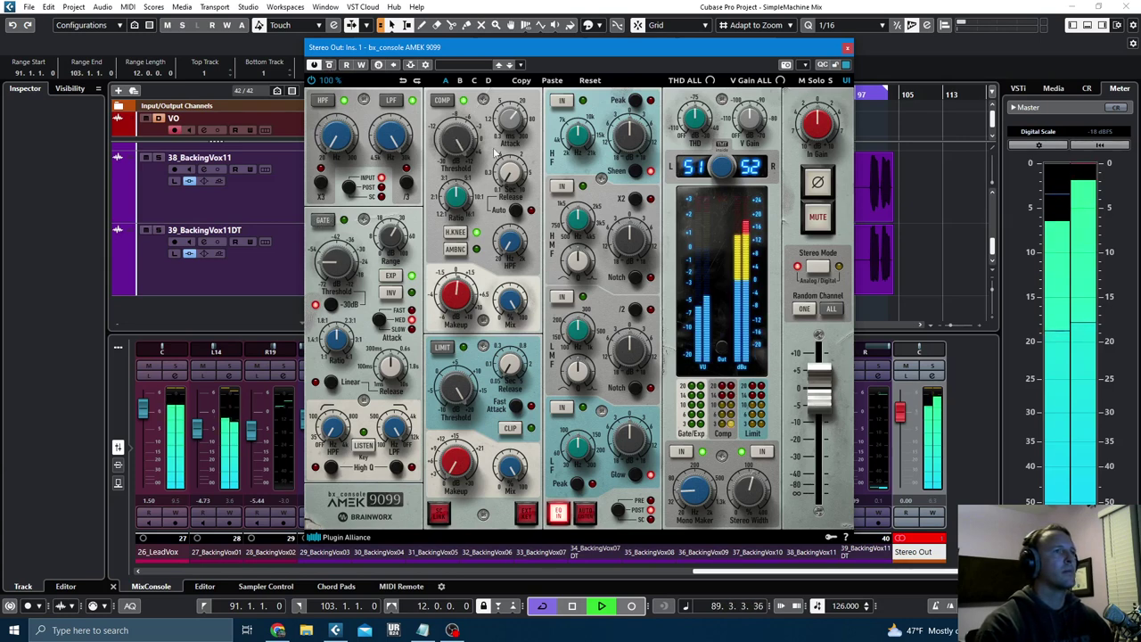
pyautogui.click(846, 47)
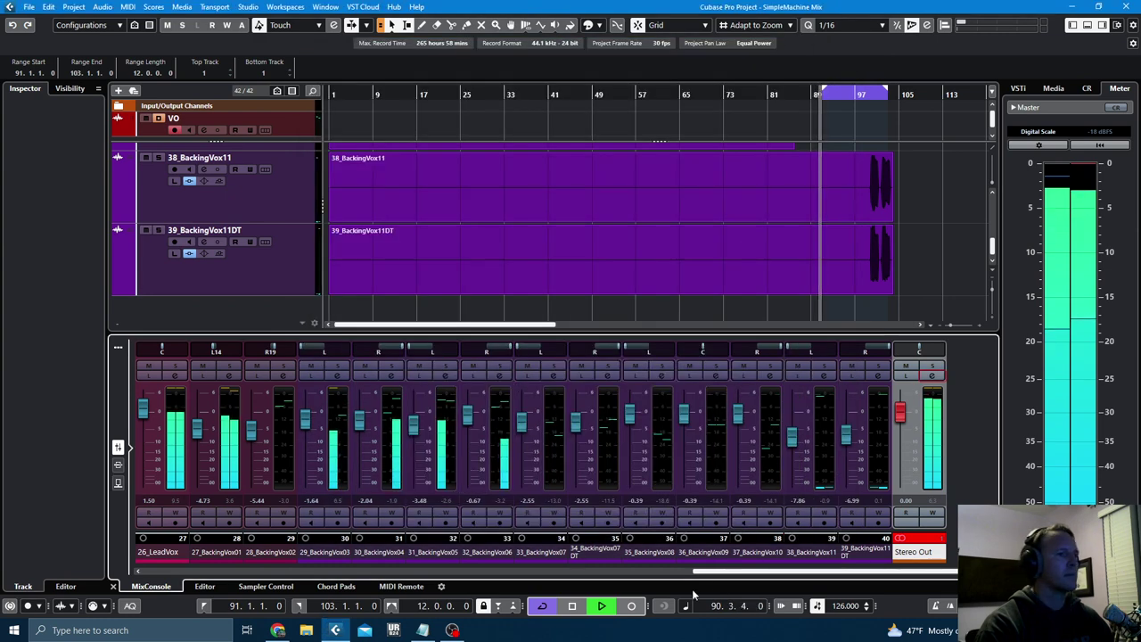
# - Lower the 12_Tambourine channel level to -12.1 dB and stop playback
pyautogui.moveTo(716, 573); pyautogui.dragTo(359, 580)
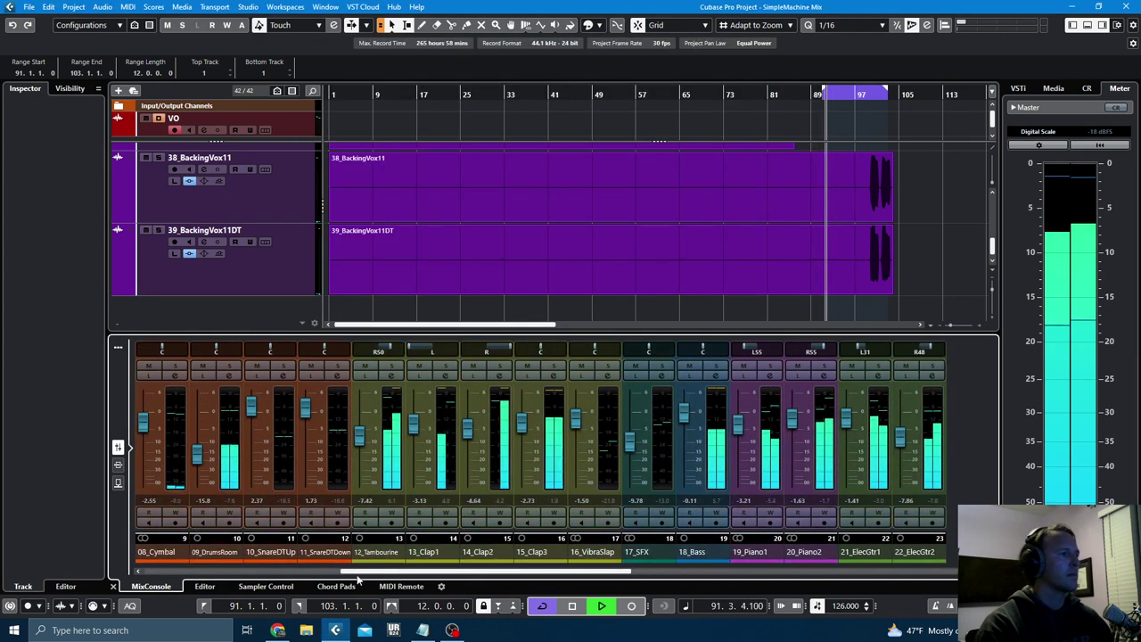
pyautogui.moveTo(359, 451); pyautogui.dragTo(359, 450)
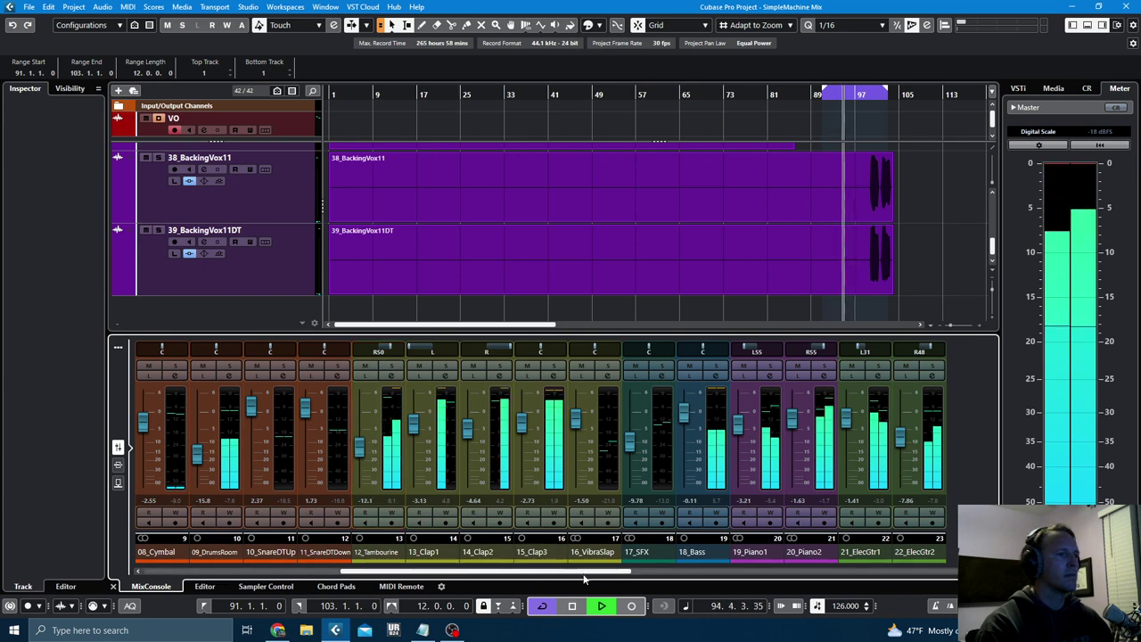
pyautogui.moveTo(558, 565); pyautogui.dragTo(813, 570)
pyautogui.press('space')
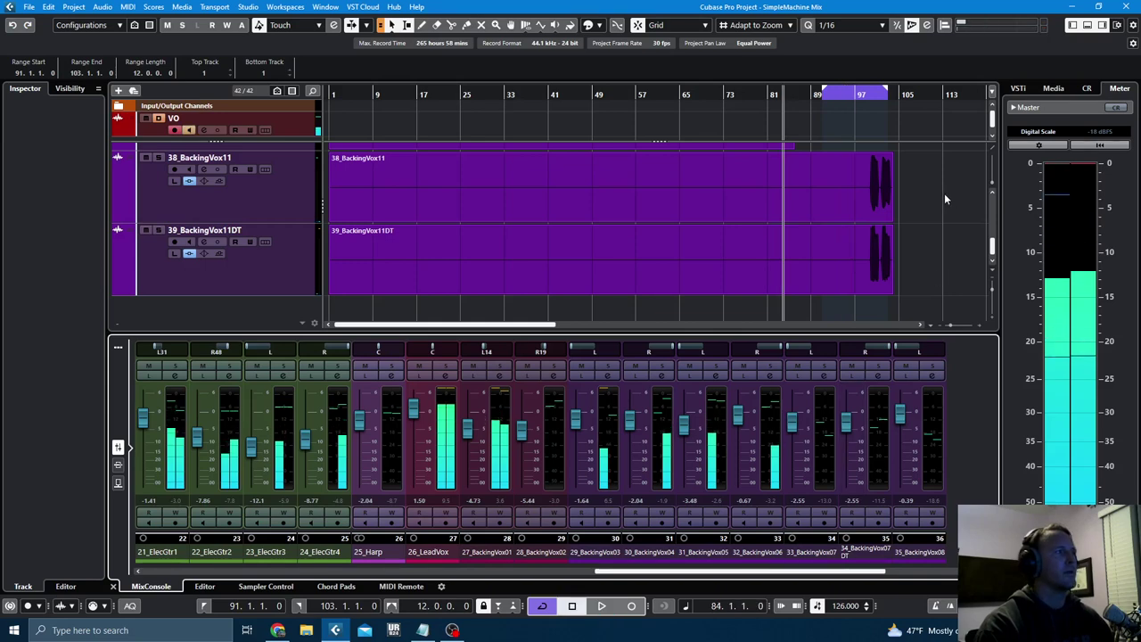
# - Replace the console plug-in in the first insert of Stereo Out with AMEK EQ 200
pyautogui.scroll(2, 923, 207)
pyautogui.scroll(5, 924, 208)
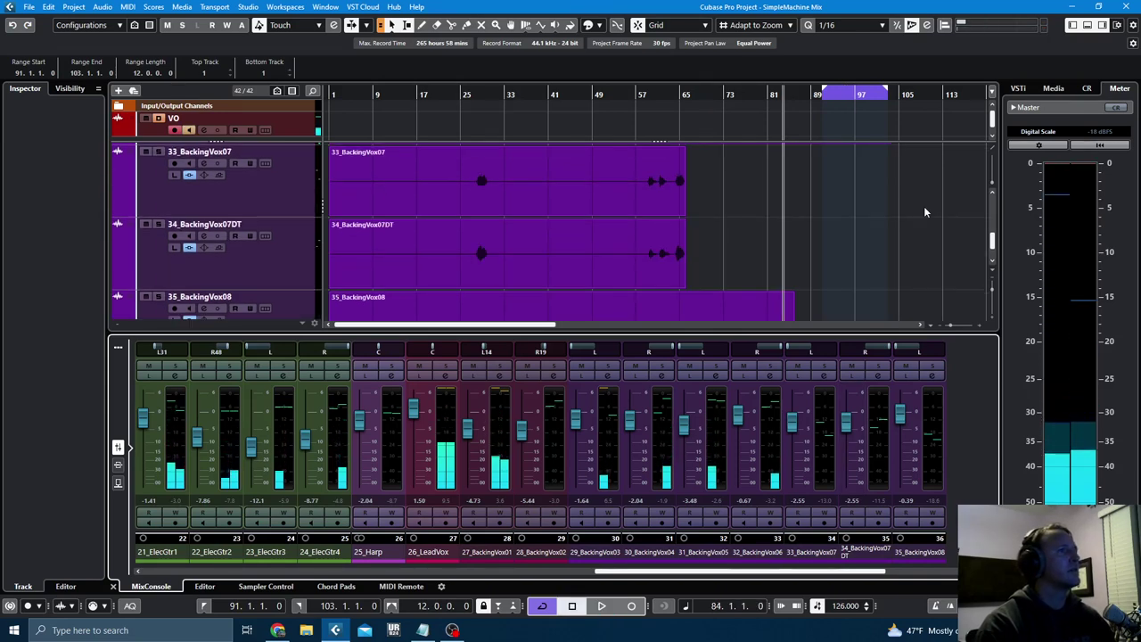
pyautogui.click(902, 571)
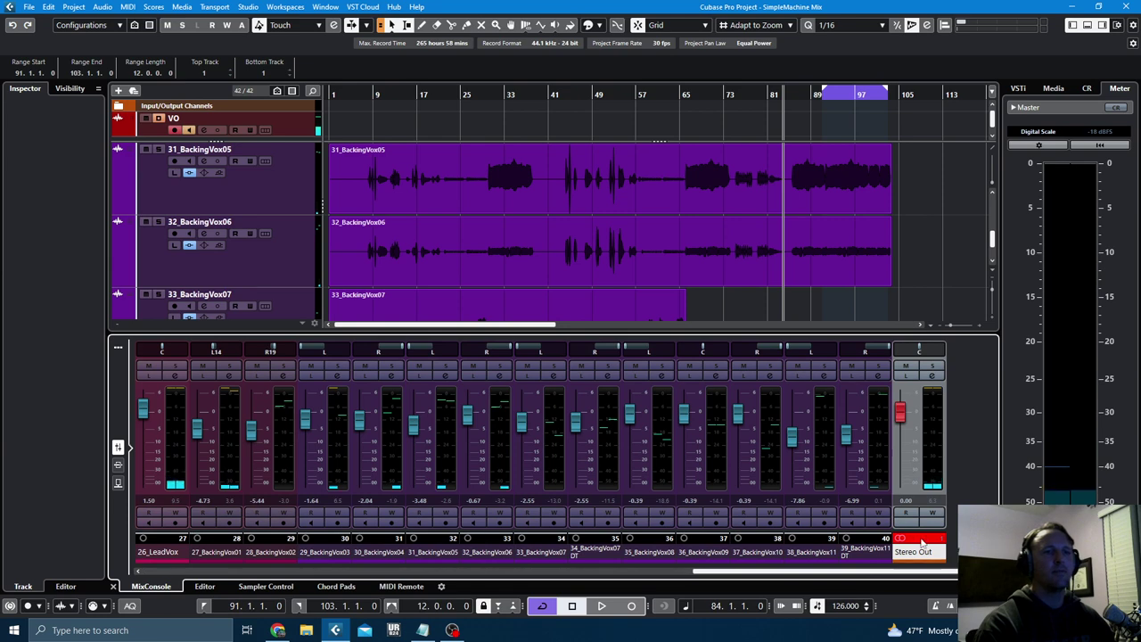
pyautogui.click(931, 374)
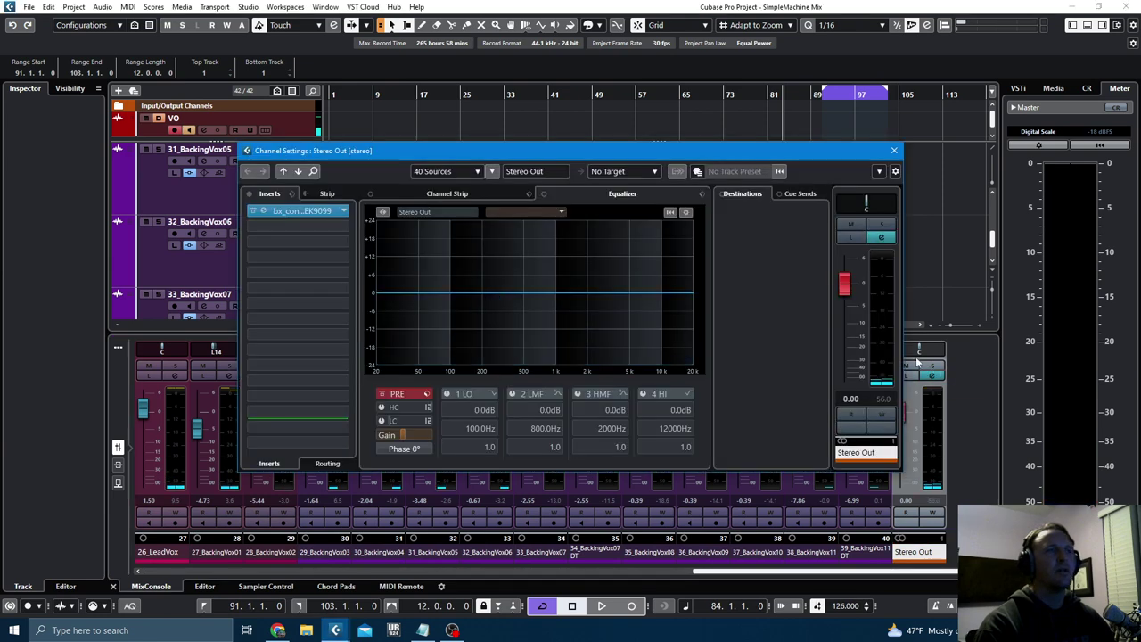
pyautogui.click(336, 211)
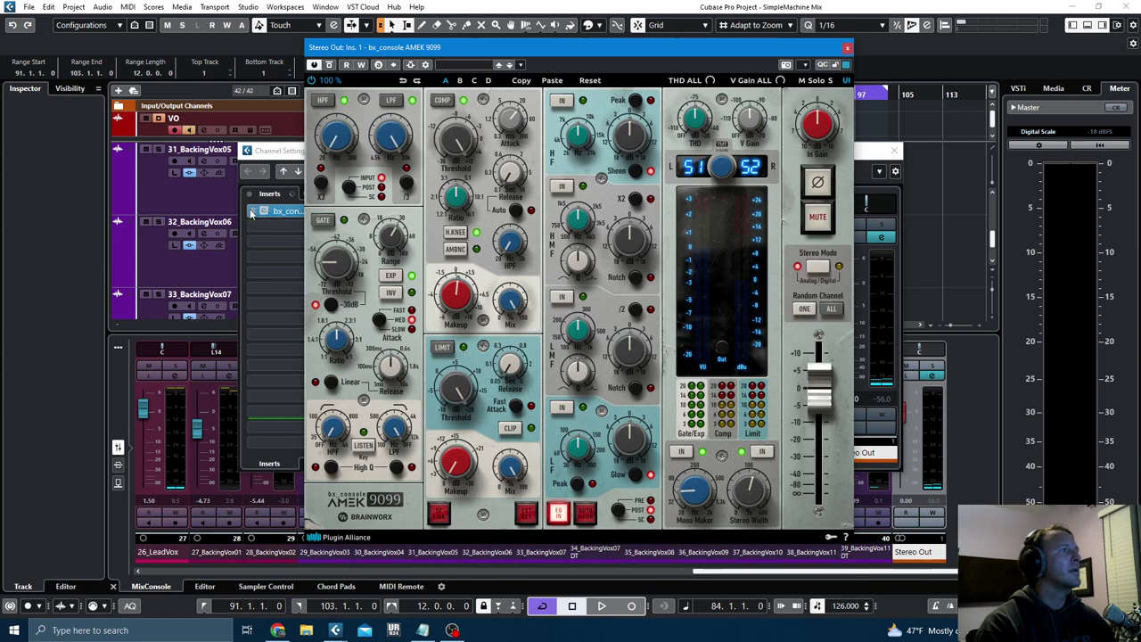
pyautogui.click(253, 212)
pyautogui.click(844, 48)
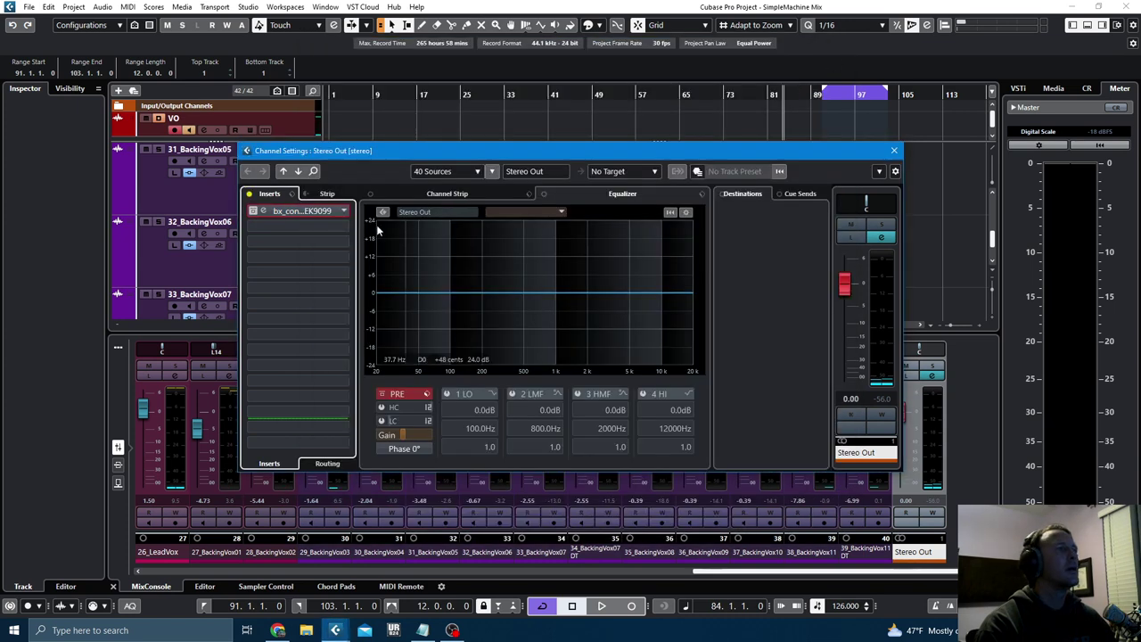
pyautogui.click(343, 212)
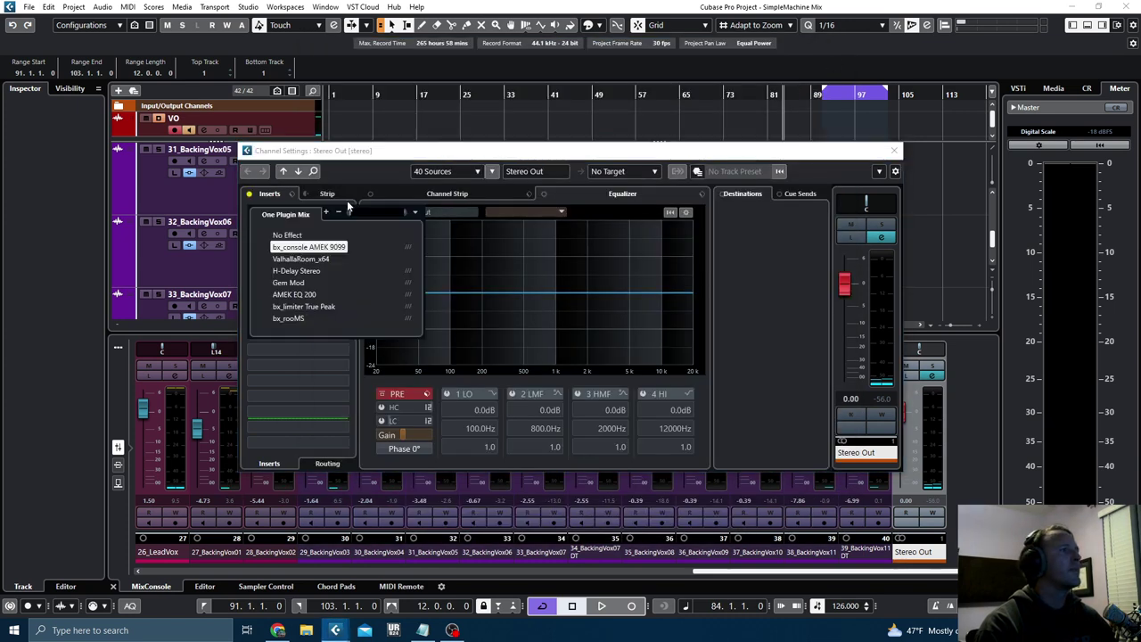
pyautogui.click(301, 294)
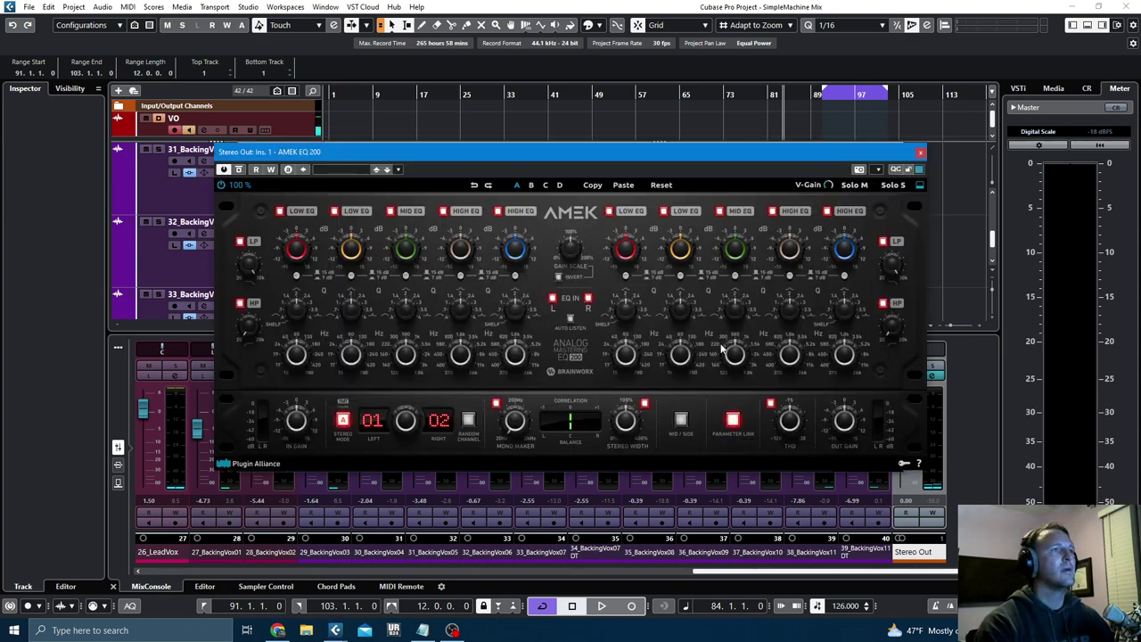
# - Play the song and shape the gain and frequency of both High EQ bands in AMEK EQ 200, using 14.0 kHz for the uppermost
pyautogui.press('space')
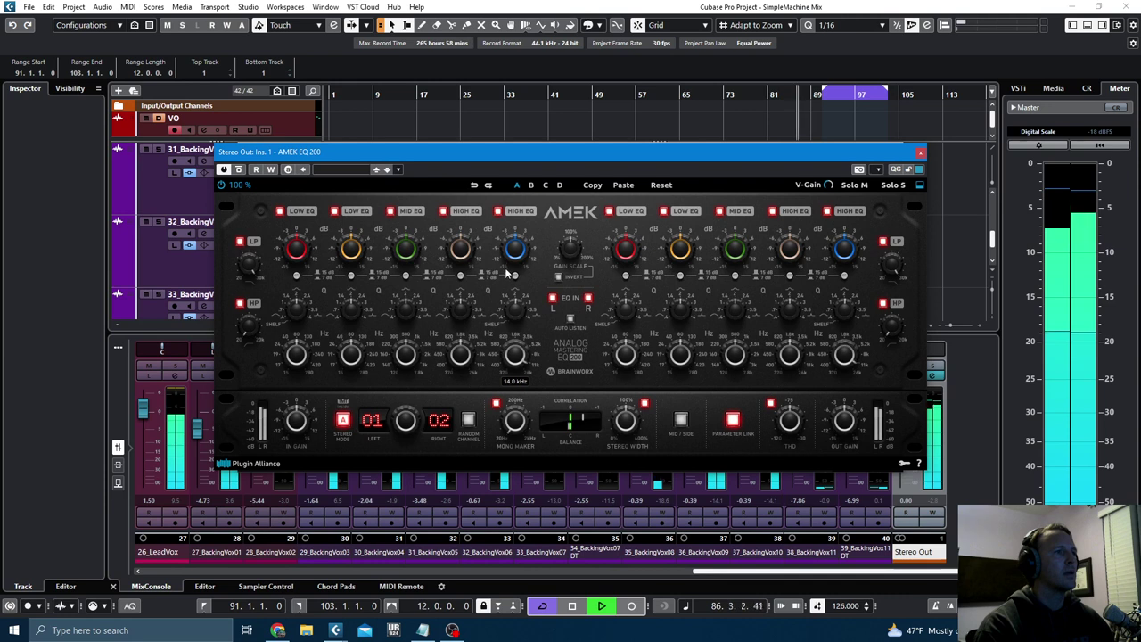
pyautogui.moveTo(512, 249); pyautogui.dragTo(511, 247)
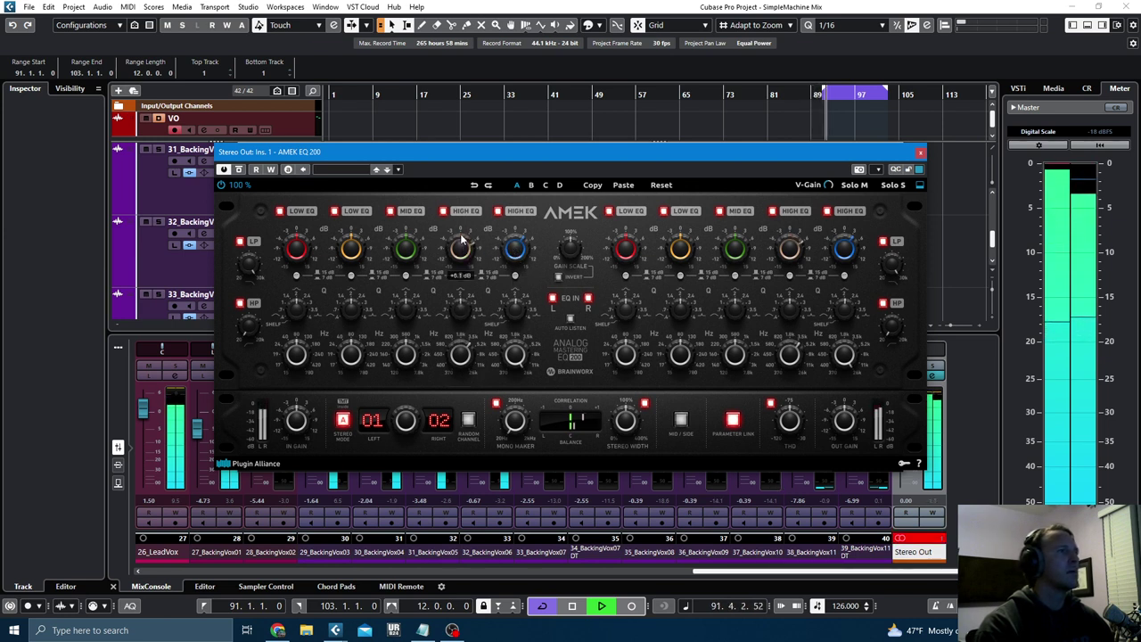
pyautogui.moveTo(459, 252); pyautogui.dragTo(463, 267)
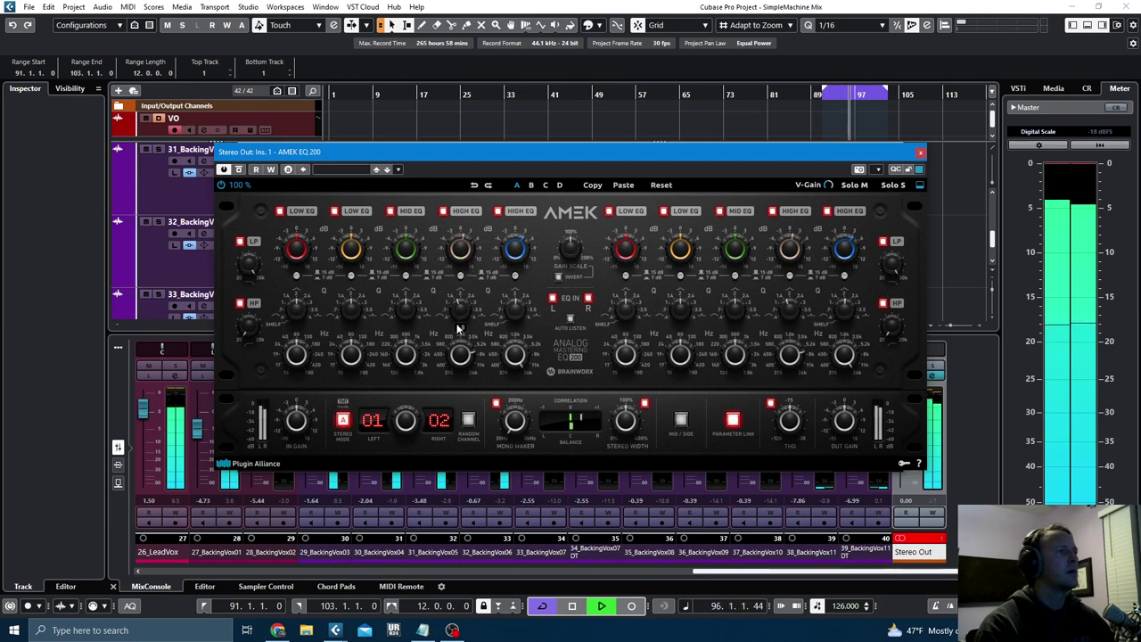
pyautogui.moveTo(510, 311); pyautogui.dragTo(506, 357)
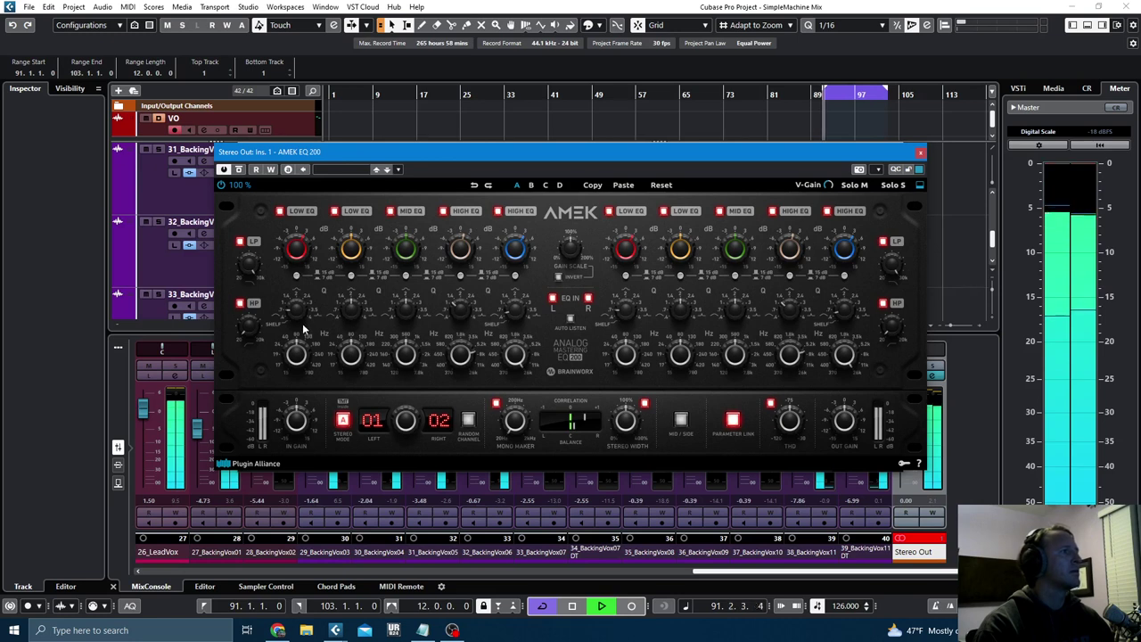
# - Boost the second Low EQ band, set the Mono Maker to 41 Hz, and close AMEK EQ 200
pyautogui.moveTo(297, 366)
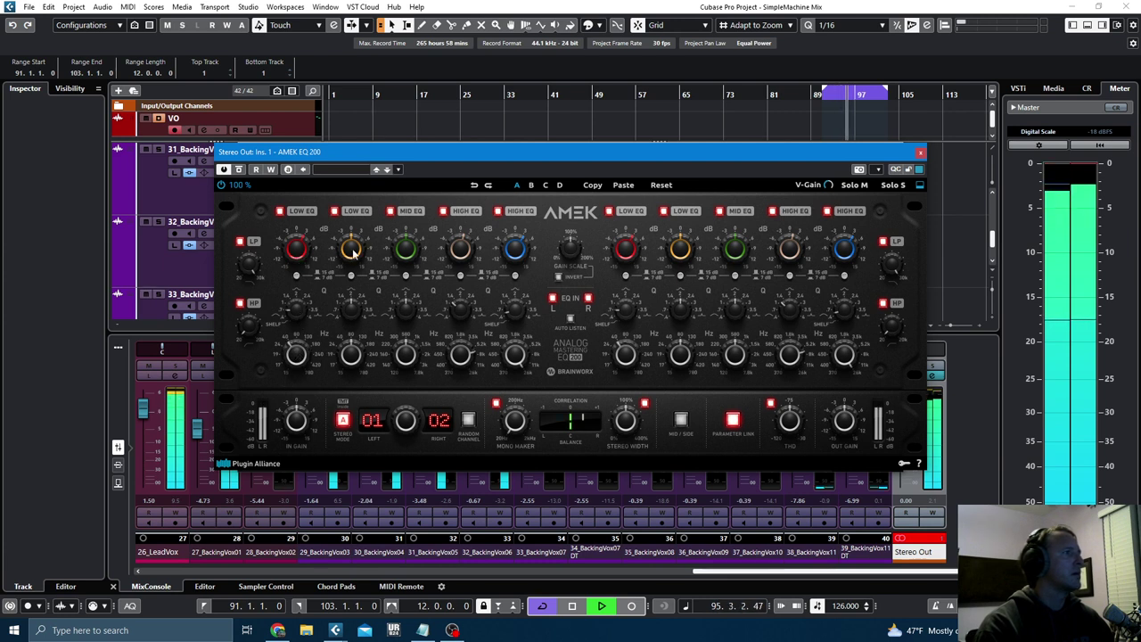
pyautogui.moveTo(354, 254)
pyautogui.moveTo(355, 345)
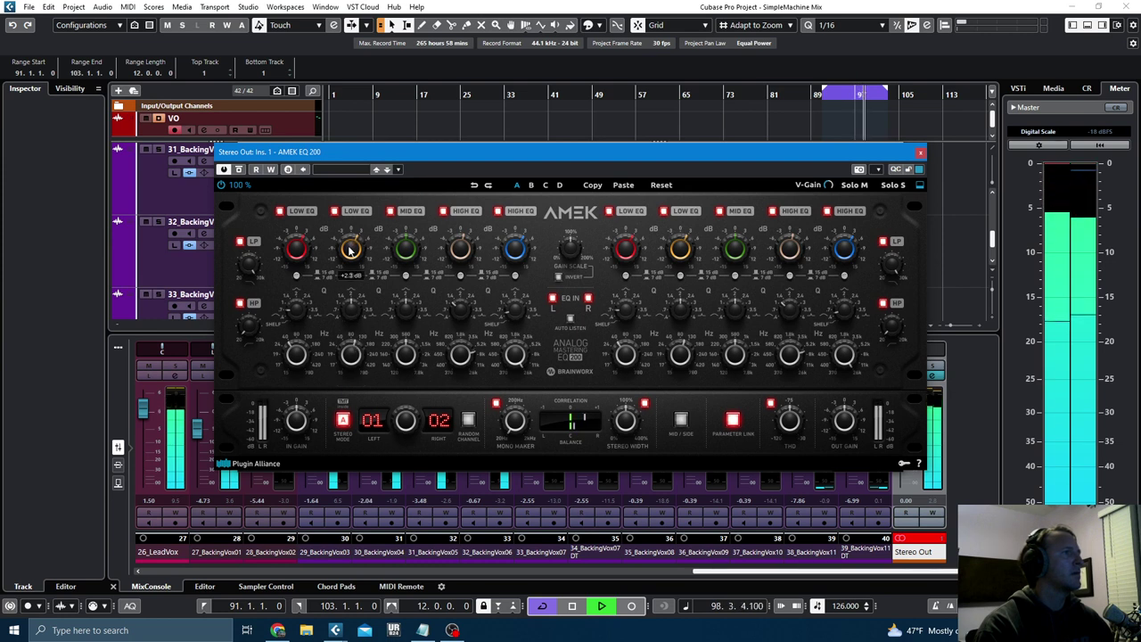
pyautogui.scroll(-3, 349, 252)
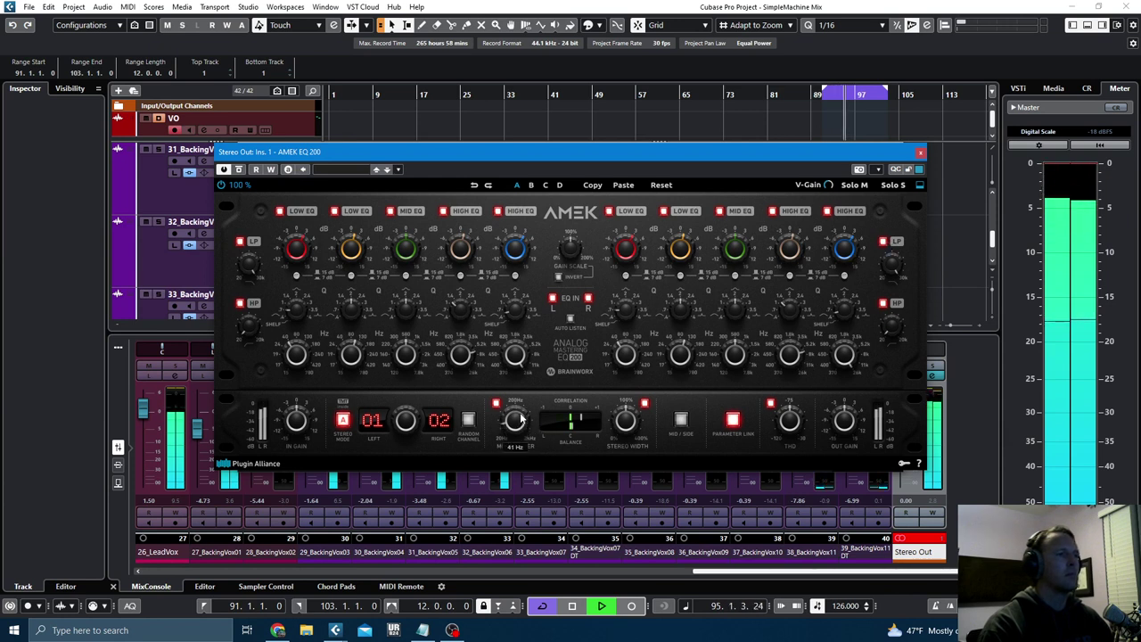
pyautogui.click(920, 153)
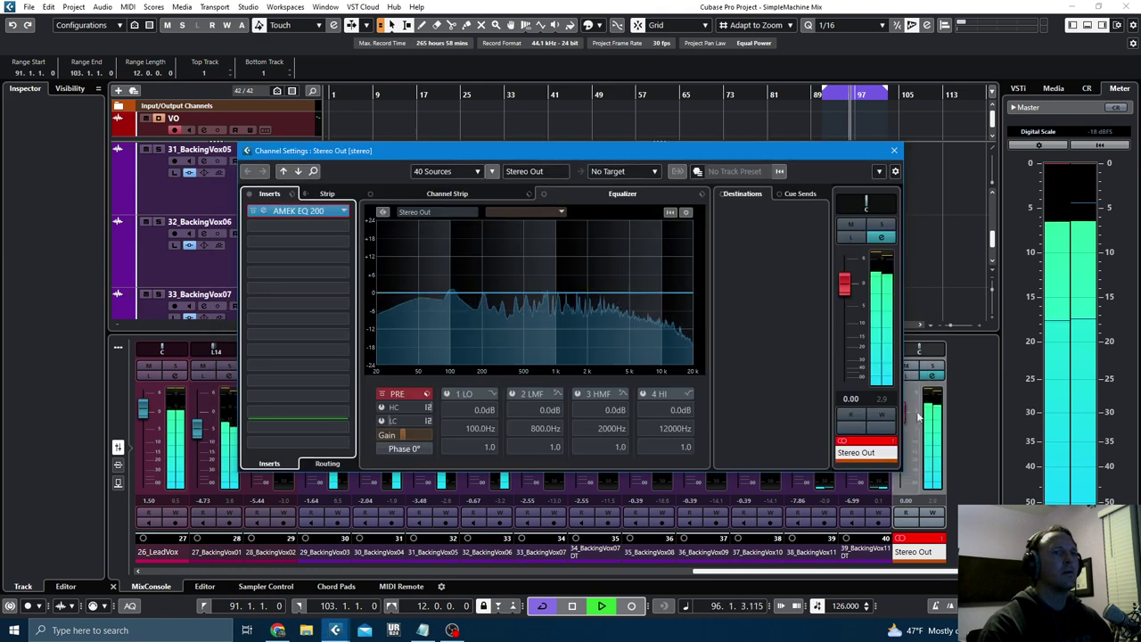
# - Insert bx_limiter True Peak after the EQ on Stereo Out with gain 6.48 dB, ceiling -0.03 dB, Foundation 3 and HPF 28 Hz
pyautogui.click(306, 224)
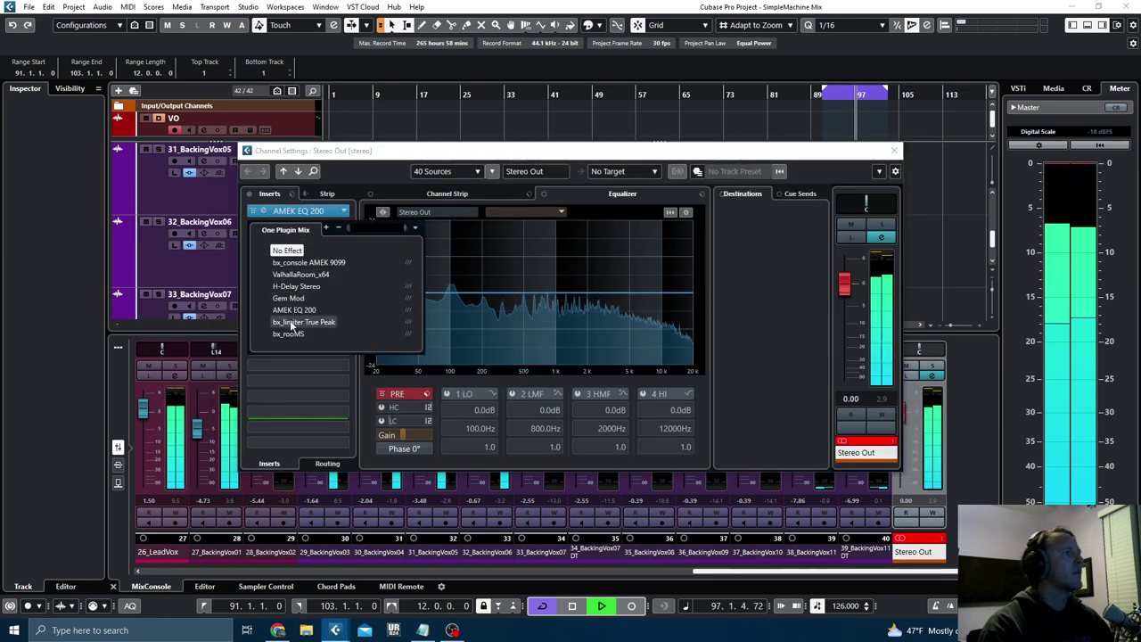
pyautogui.click(438, 286)
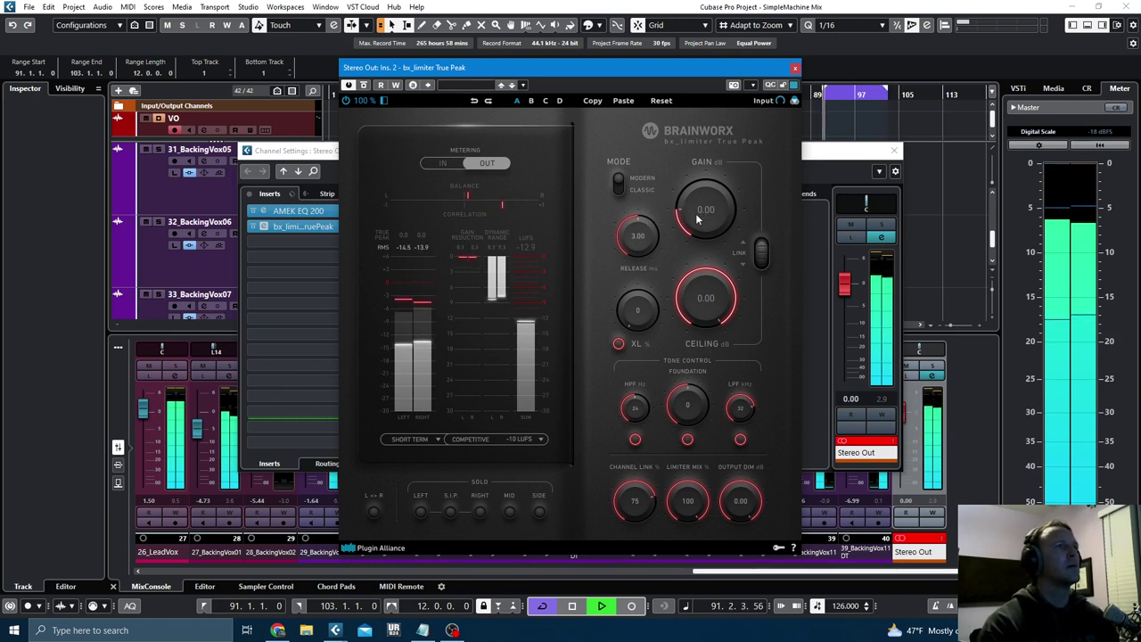
pyautogui.moveTo(696, 215); pyautogui.dragTo(701, 205)
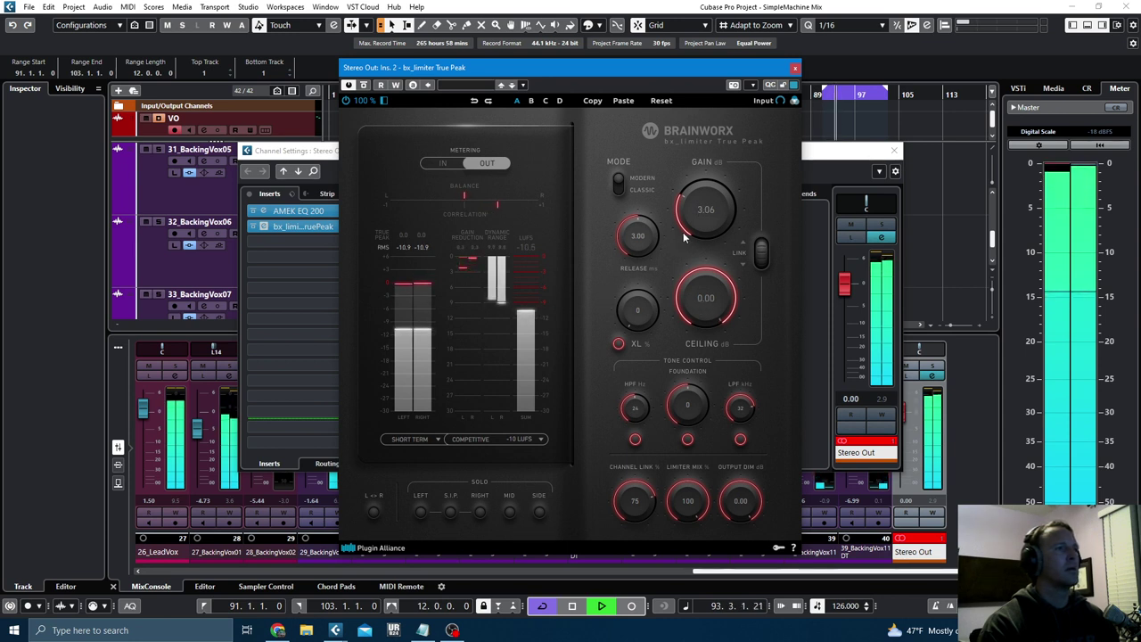
pyautogui.scroll(5, 712, 213)
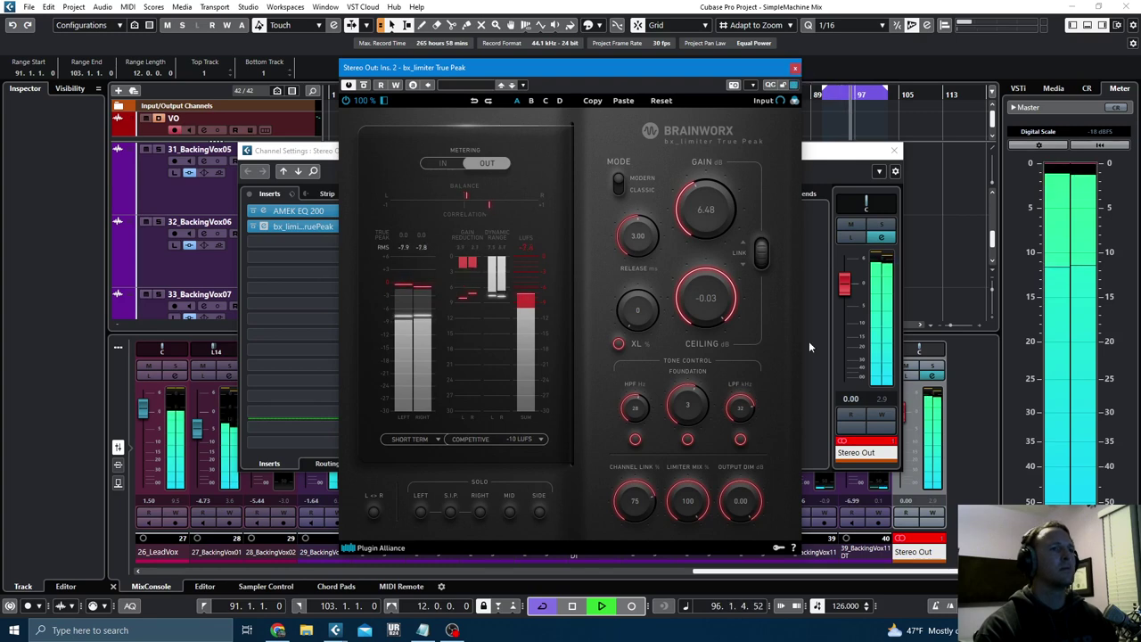
pyautogui.click(794, 67)
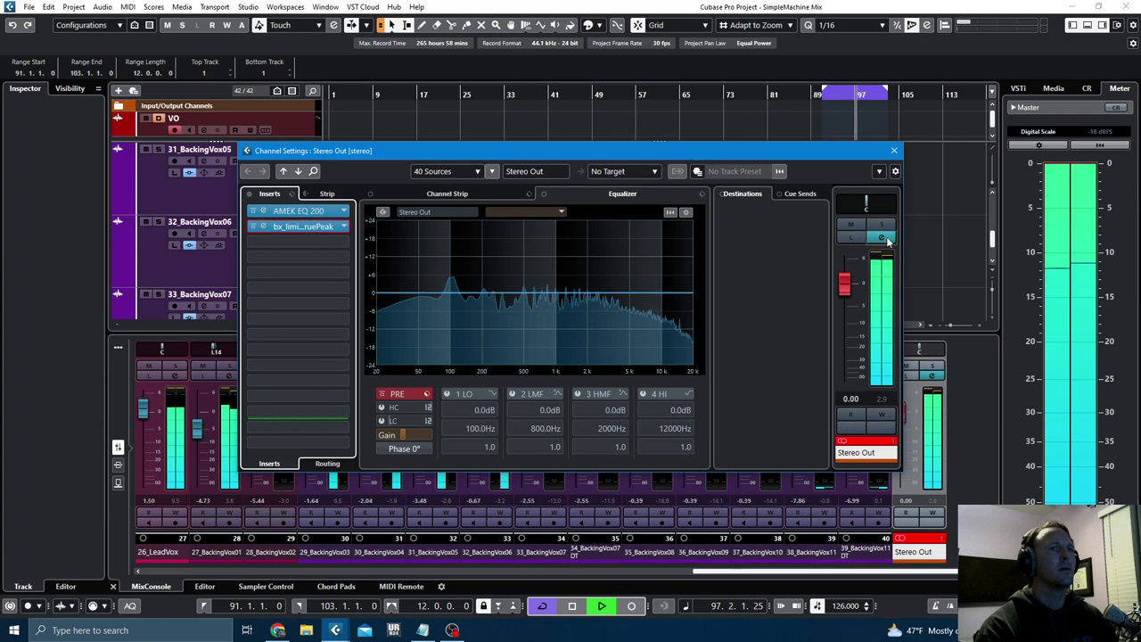
# - Close the Stereo Out settings, raise 02_SnareUp to 2.37 dB and 03_SnareDown to -2.38 dB, and solo 03_SnareDown
pyautogui.click(882, 239)
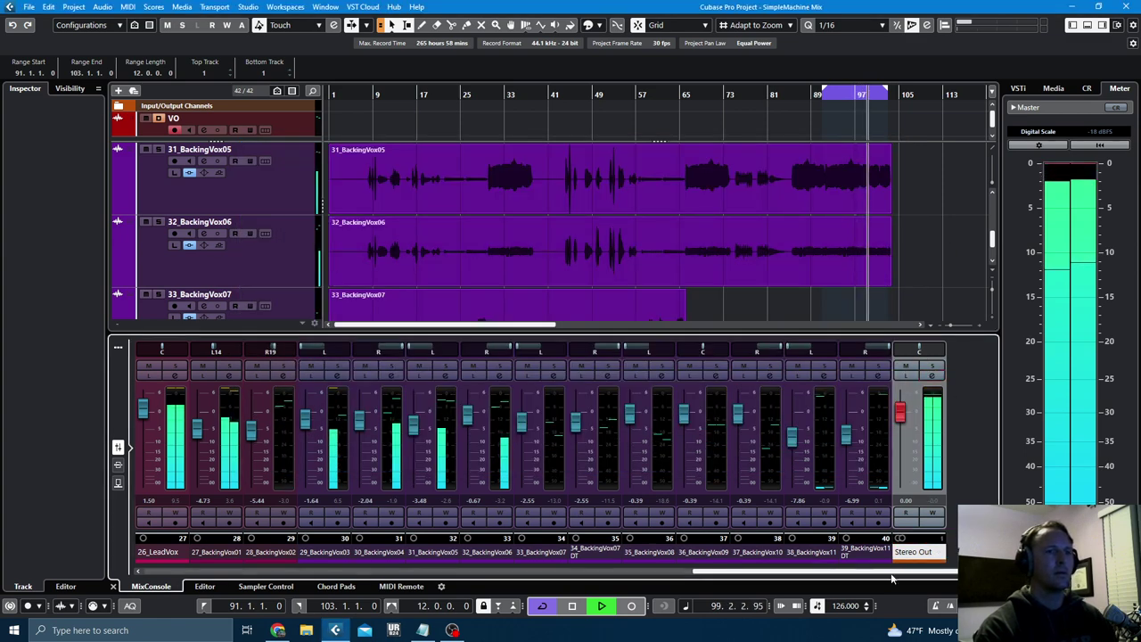
pyautogui.moveTo(885, 575); pyautogui.dragTo(330, 574)
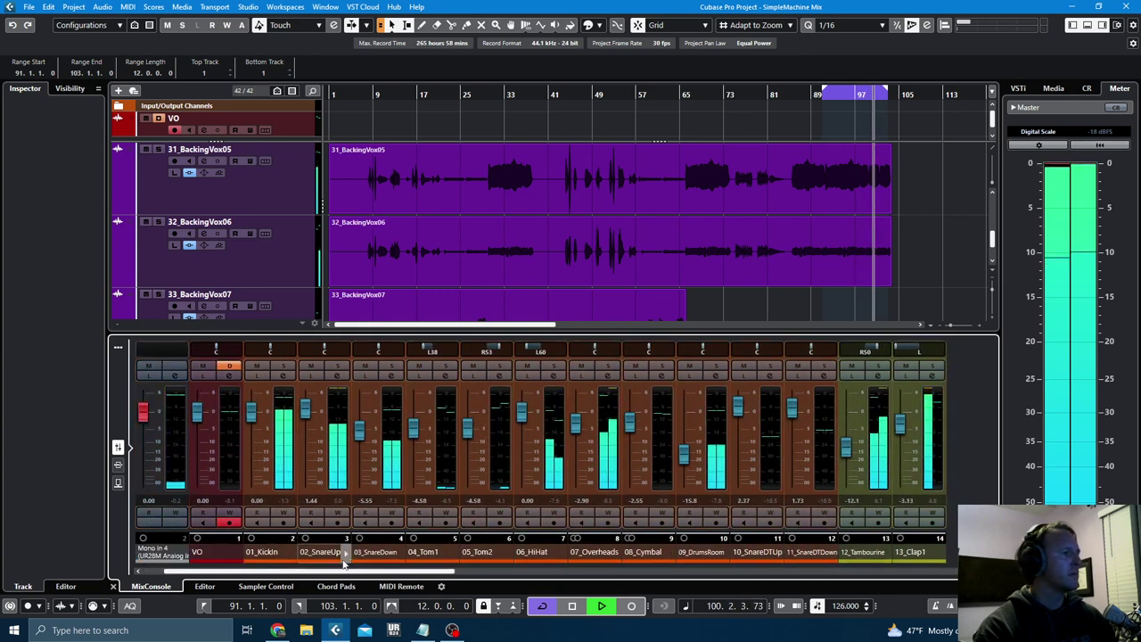
pyautogui.moveTo(360, 433); pyautogui.dragTo(362, 423)
pyautogui.click(388, 368)
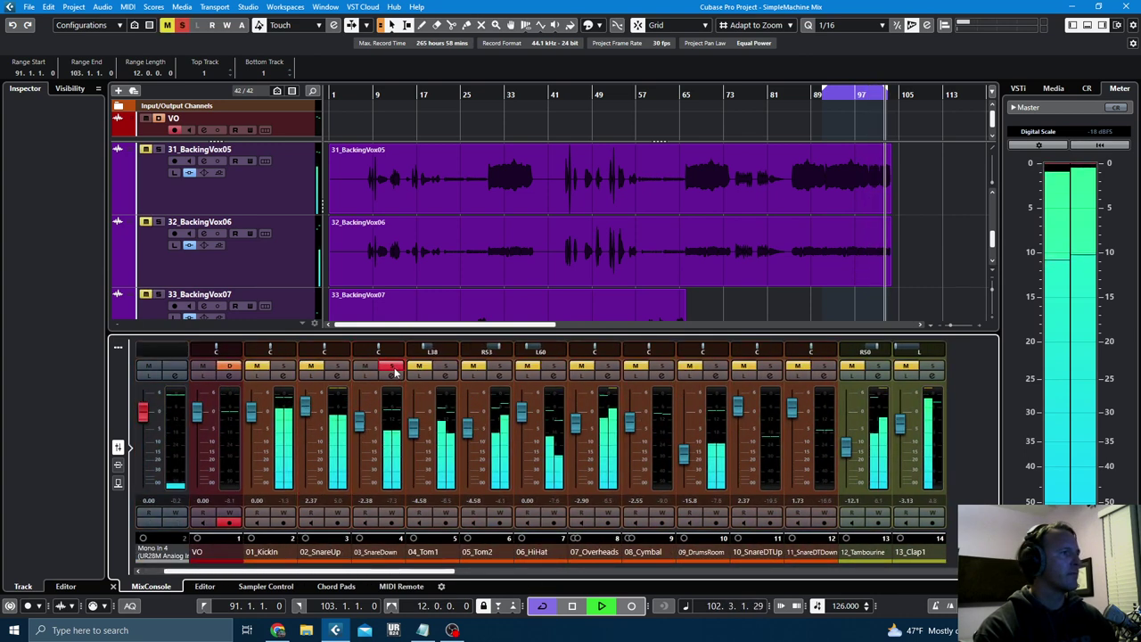
# - Open bx_console AMEK 9099 on 03_SnareDown and compare the soloed snare with the plug-in bypassed and active
pyautogui.click(390, 374)
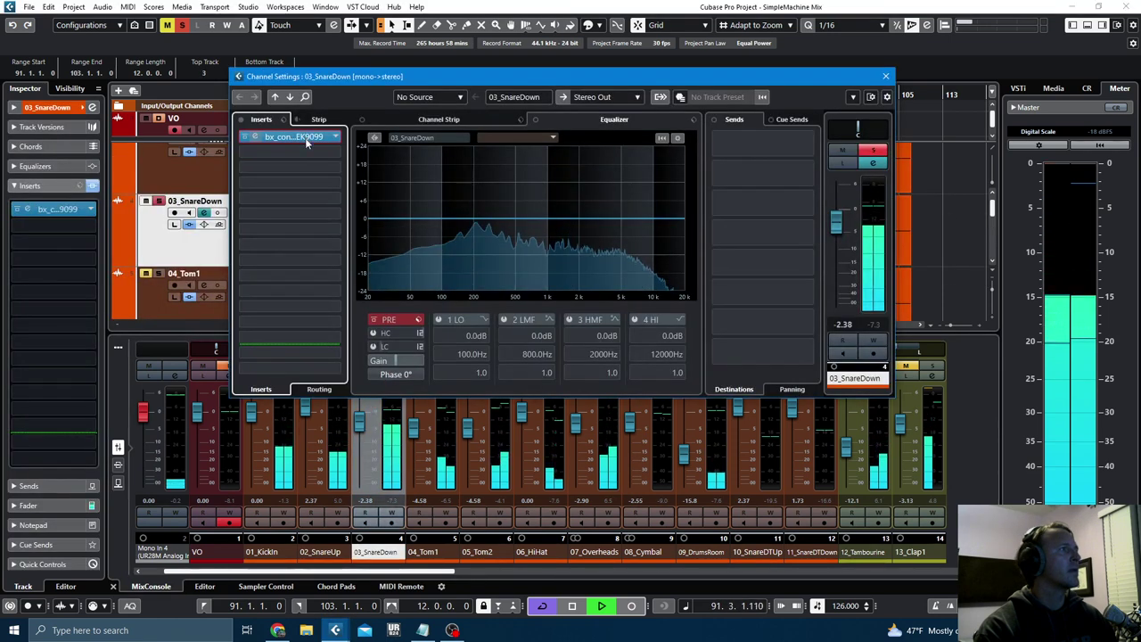
pyautogui.click(305, 137)
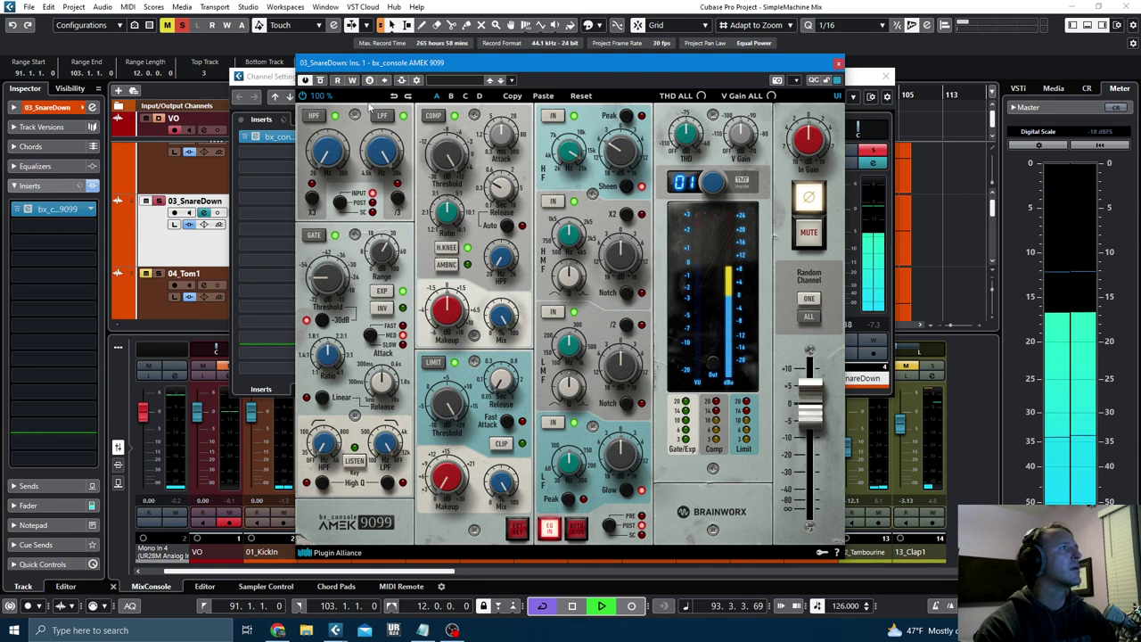
pyautogui.moveTo(722, 71); pyautogui.dragTo(879, 96)
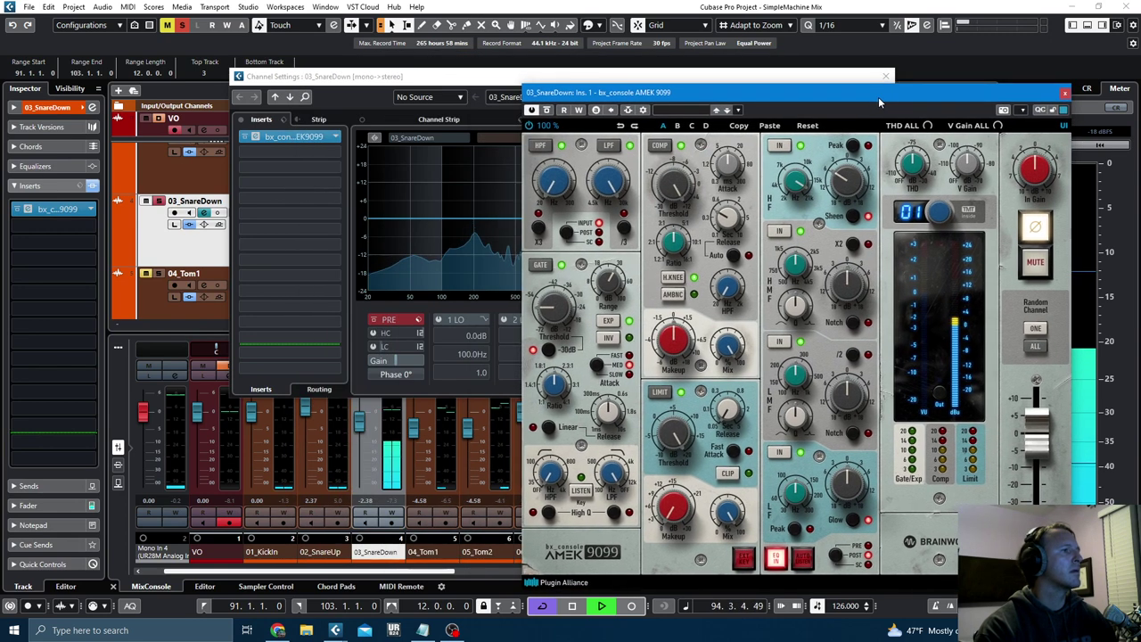
pyautogui.click(545, 110)
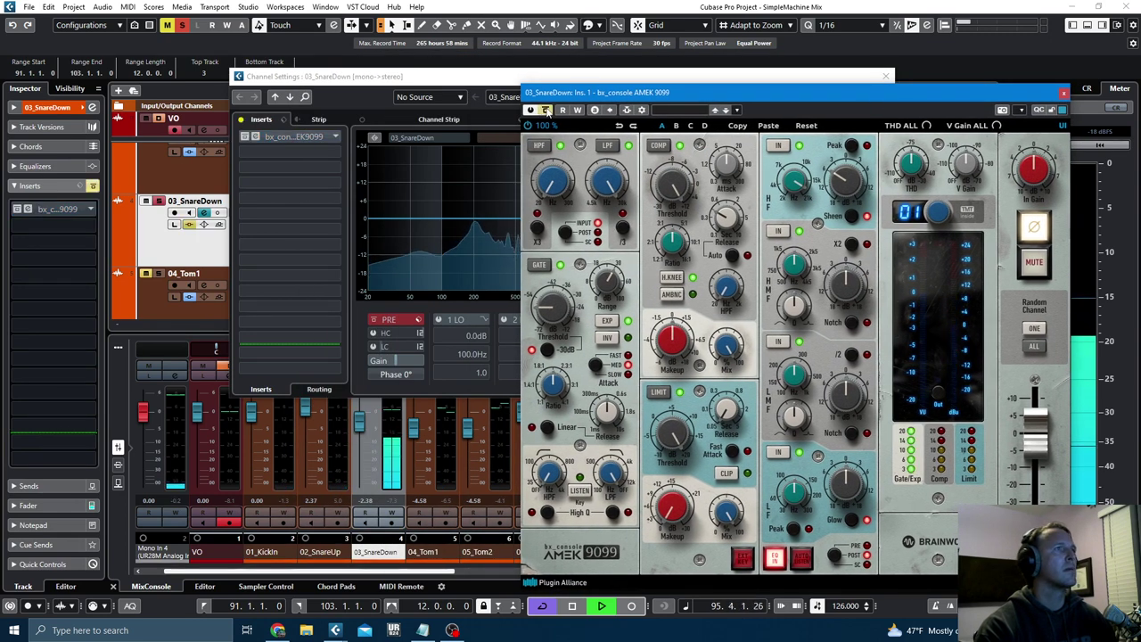
pyautogui.click(545, 110)
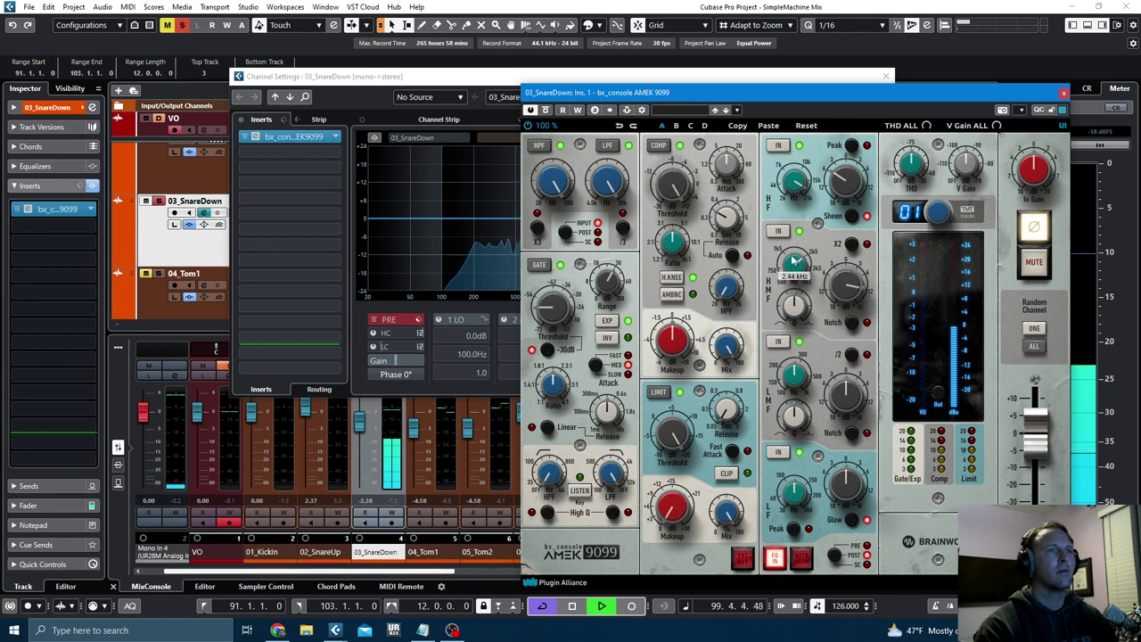
# - Boost and tune the HMF band, adjust the compressor threshold in AMEK 9099, and close the 03_SnareDown windows with the channel unsoloed
pyautogui.moveTo(793, 260); pyautogui.dragTo(794, 262)
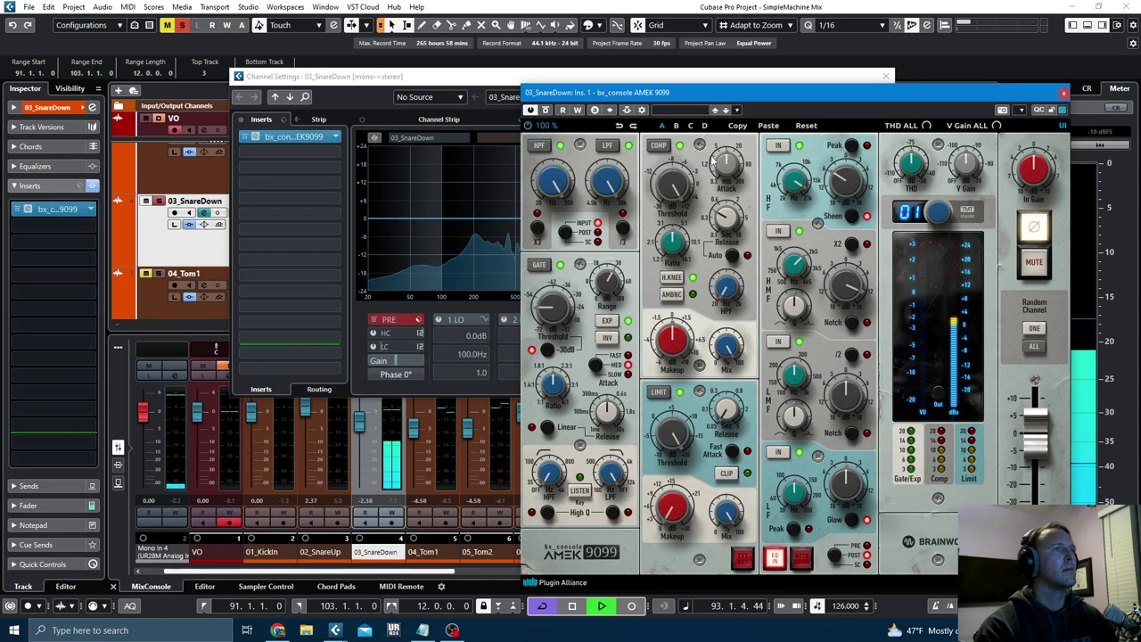
pyautogui.moveTo(672, 183)
pyautogui.mouseDown()
pyautogui.moveTo(669, 206)
pyautogui.moveTo(670, 185)
pyautogui.mouseUp()
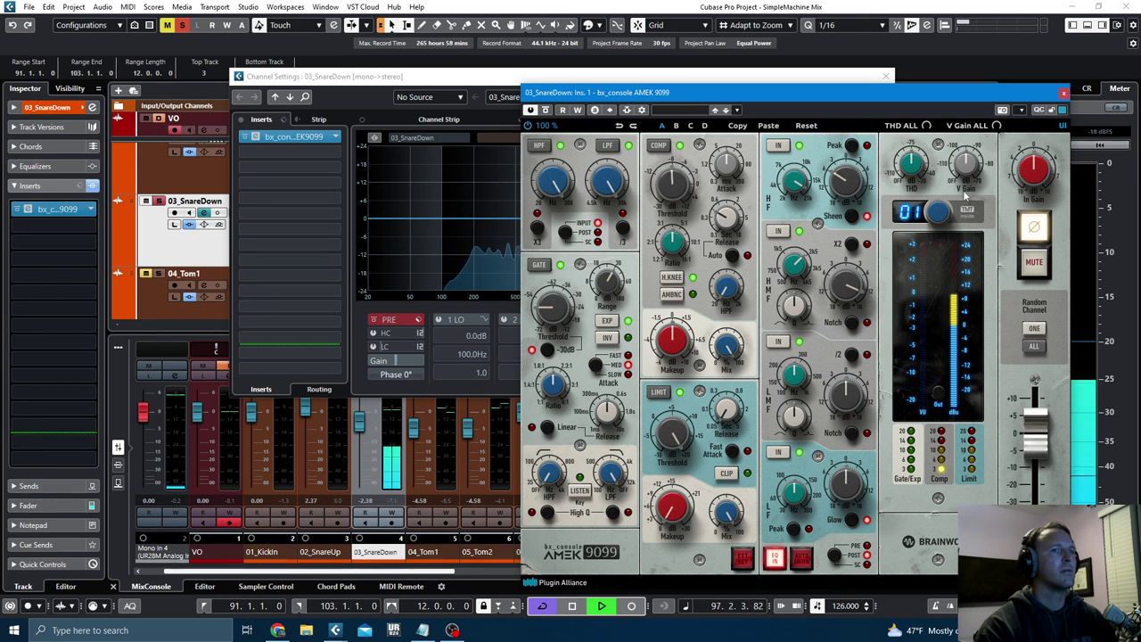
pyautogui.click(1062, 94)
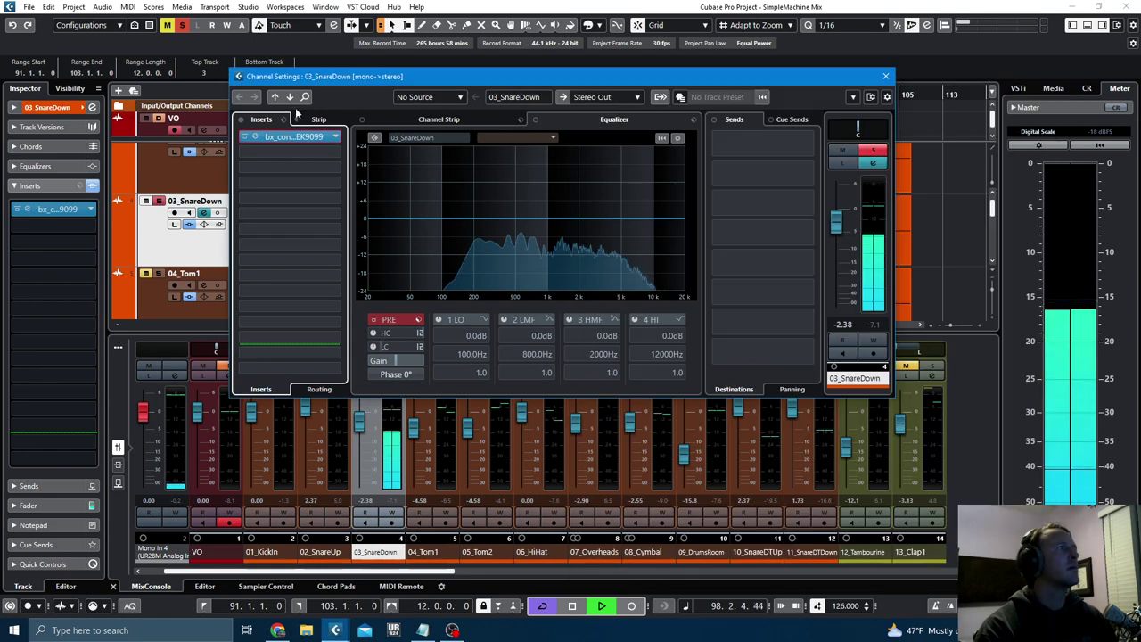
pyautogui.click(884, 77)
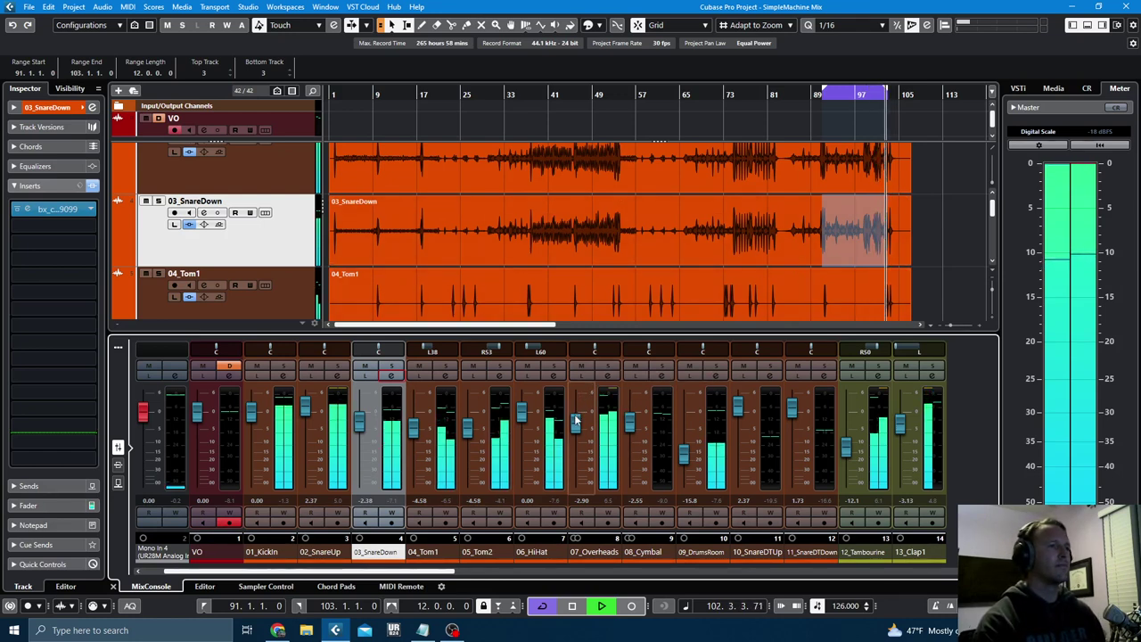
# - Lower 07_Overheads to -3.88 dB, raise 09_DrumsRoom to -10.8 dB, and stop playback after listening to the mix
pyautogui.moveTo(578, 422); pyautogui.dragTo(577, 425)
pyautogui.moveTo(687, 459); pyautogui.dragTo(683, 445)
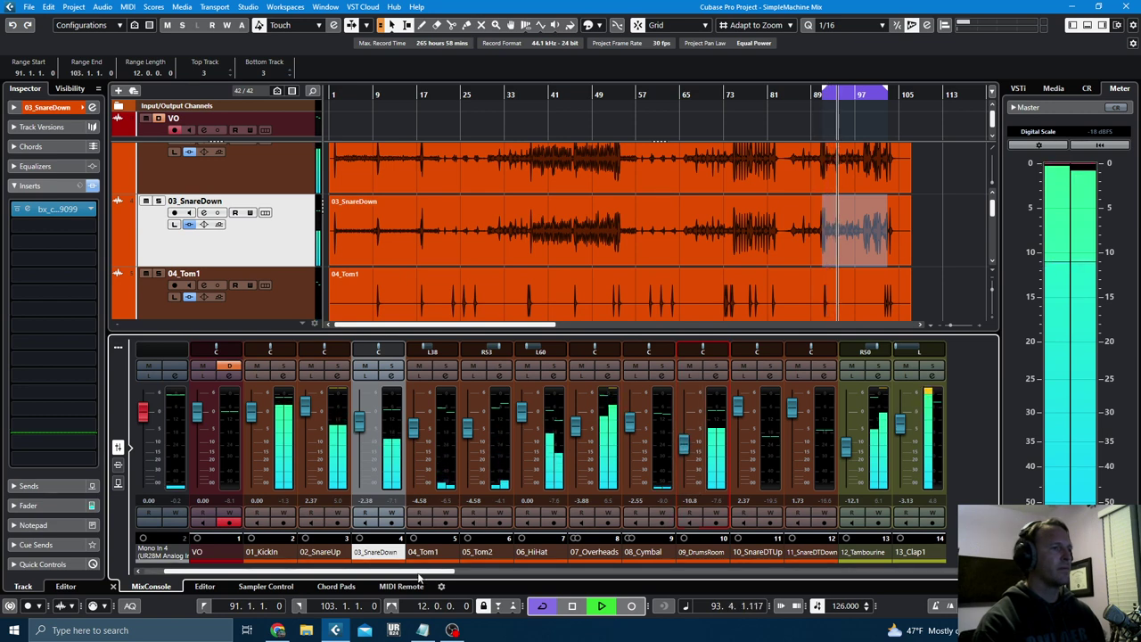
pyautogui.hscroll(10, 692, 530)
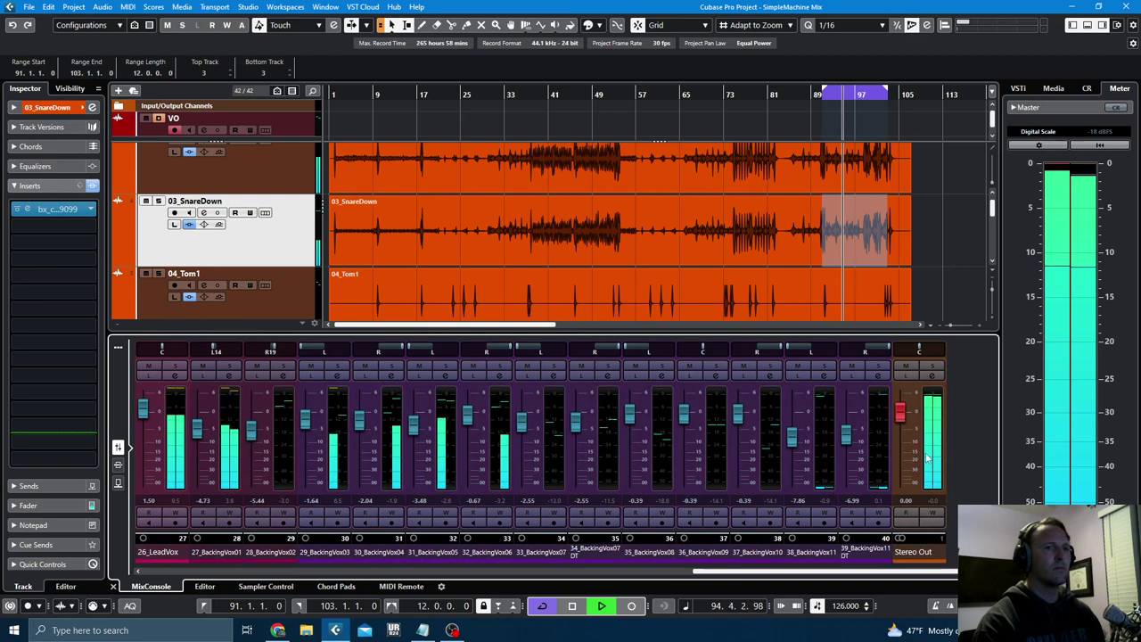
pyautogui.scroll(-1, 947, 262)
pyautogui.scroll(-3, 946, 262)
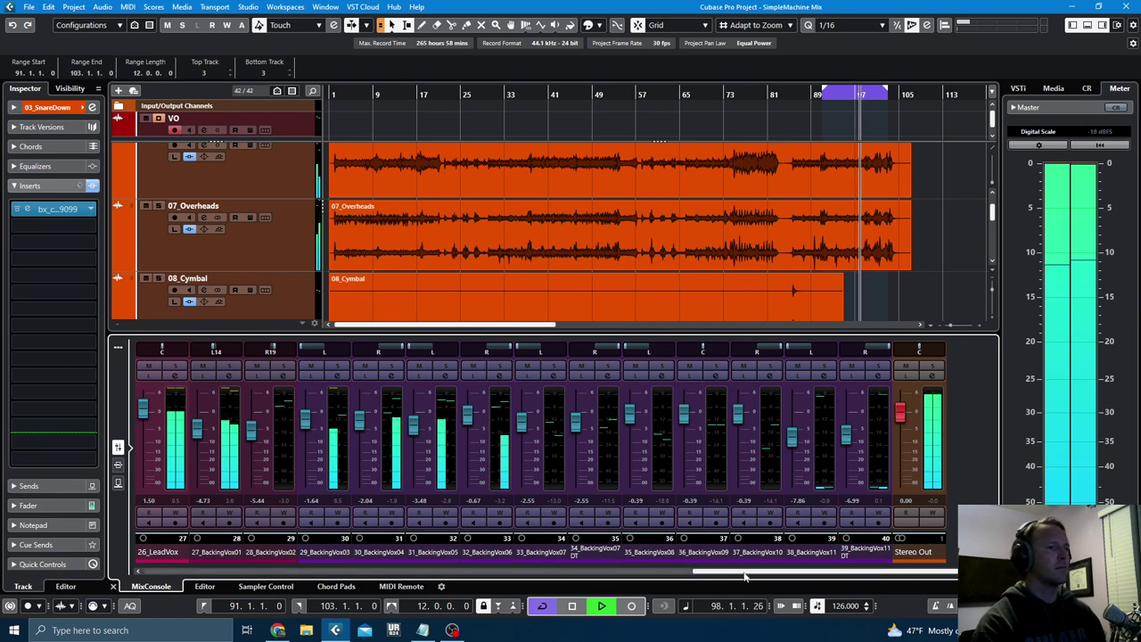
pyautogui.press('space')
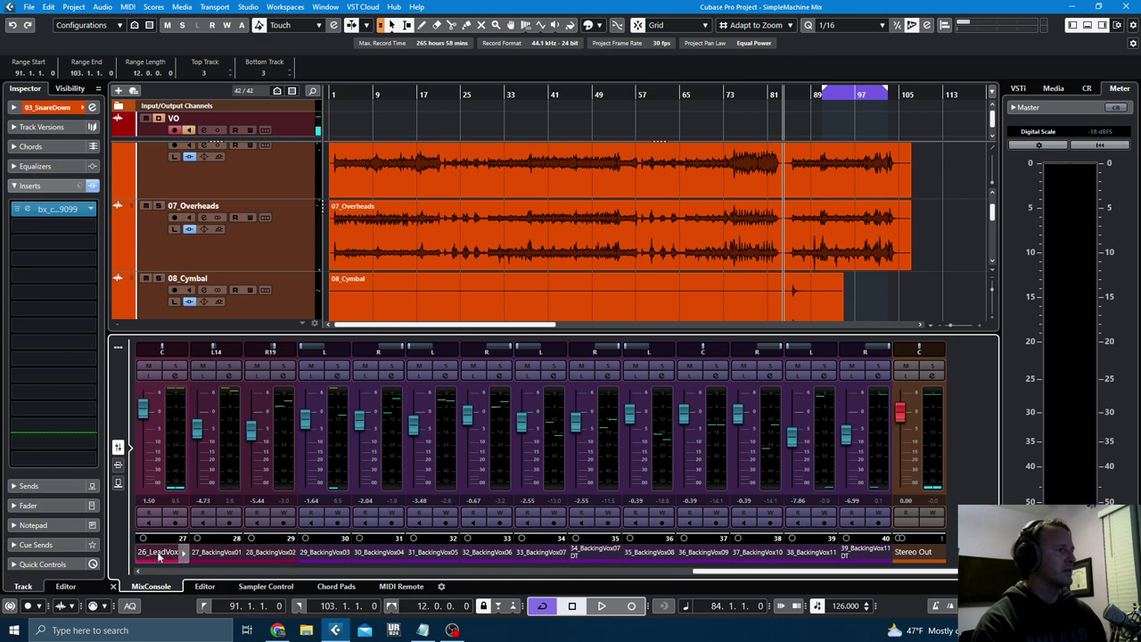
# - Add three stereo effect tracks with No Effect after 39_BackingVox11DT, routed to Stereo Out and created outside a folder
pyautogui.click(860, 553)
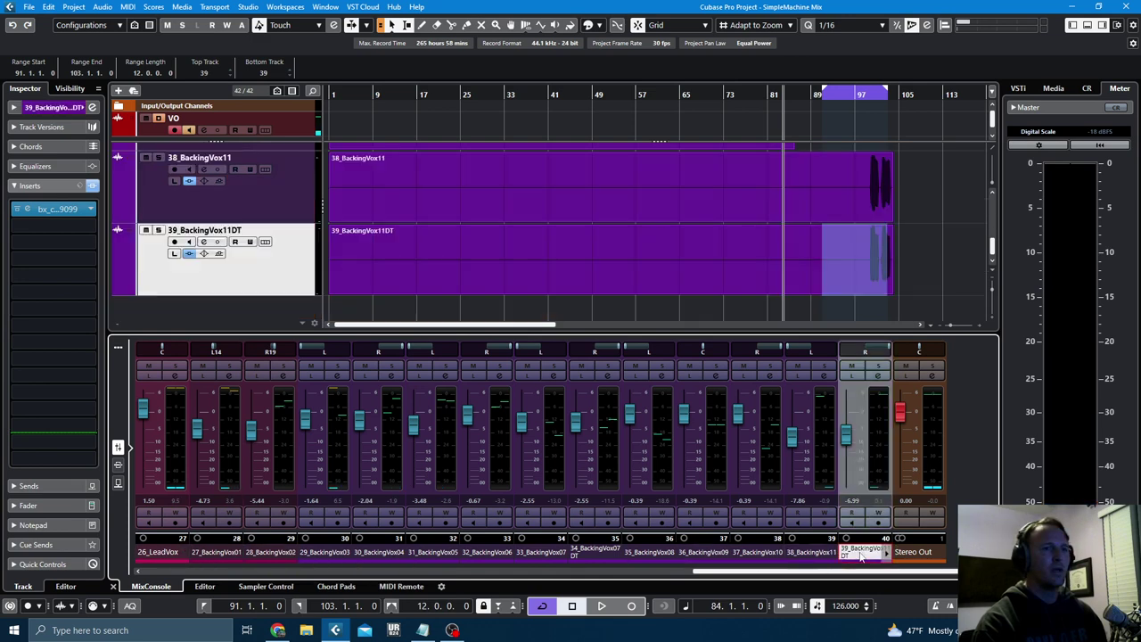
pyautogui.rightClick(861, 552)
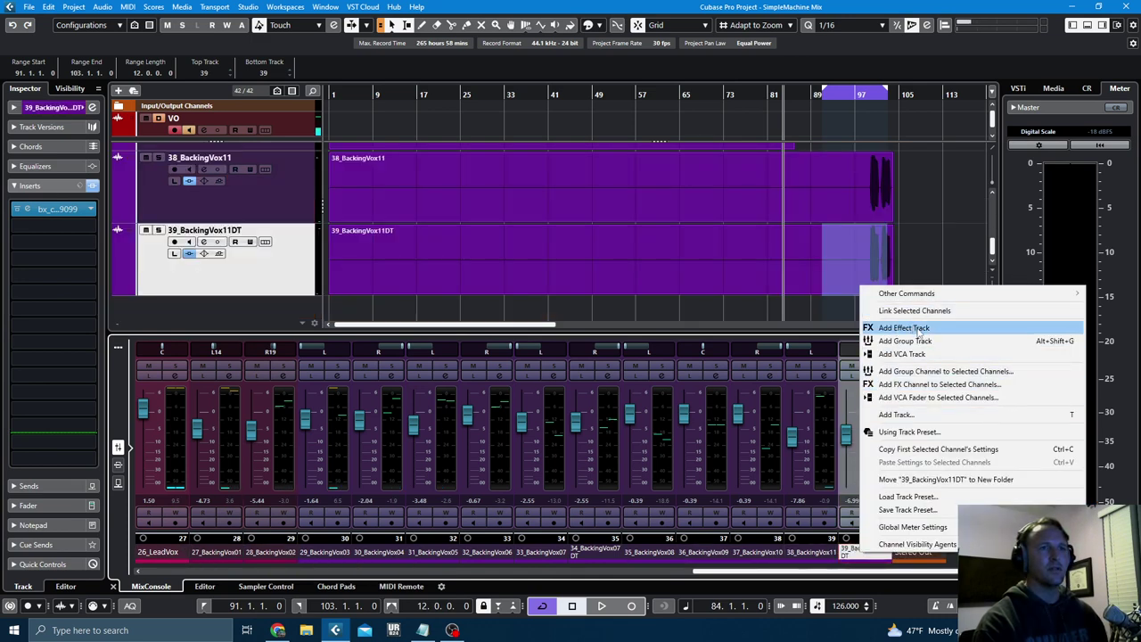
pyautogui.click(917, 329)
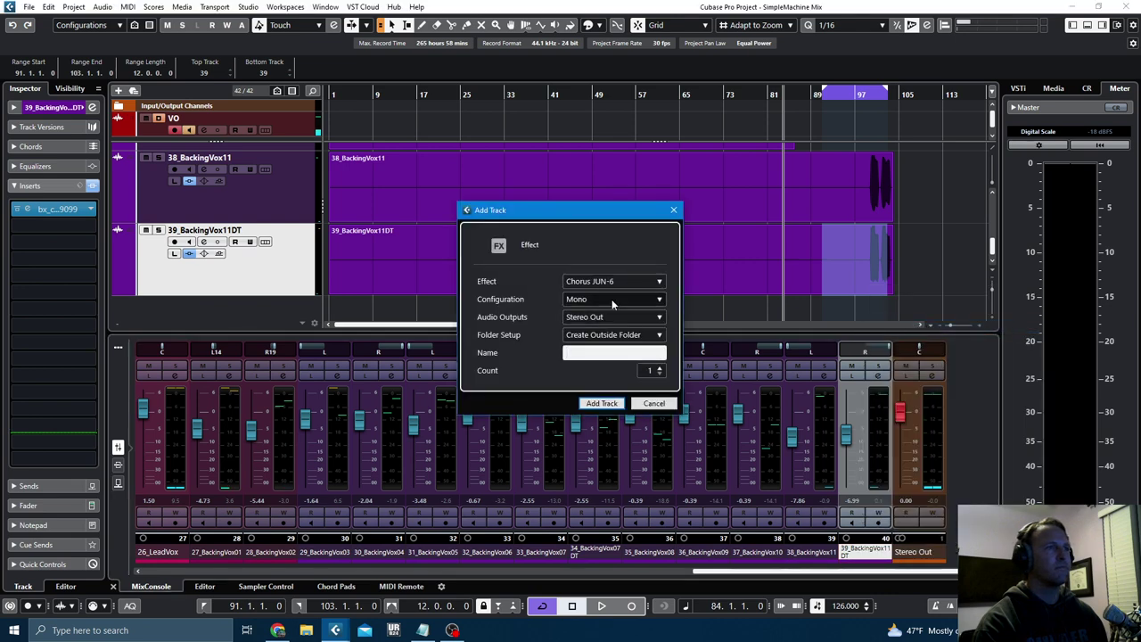
pyautogui.click(595, 303)
pyautogui.click(591, 316)
pyautogui.click(613, 281)
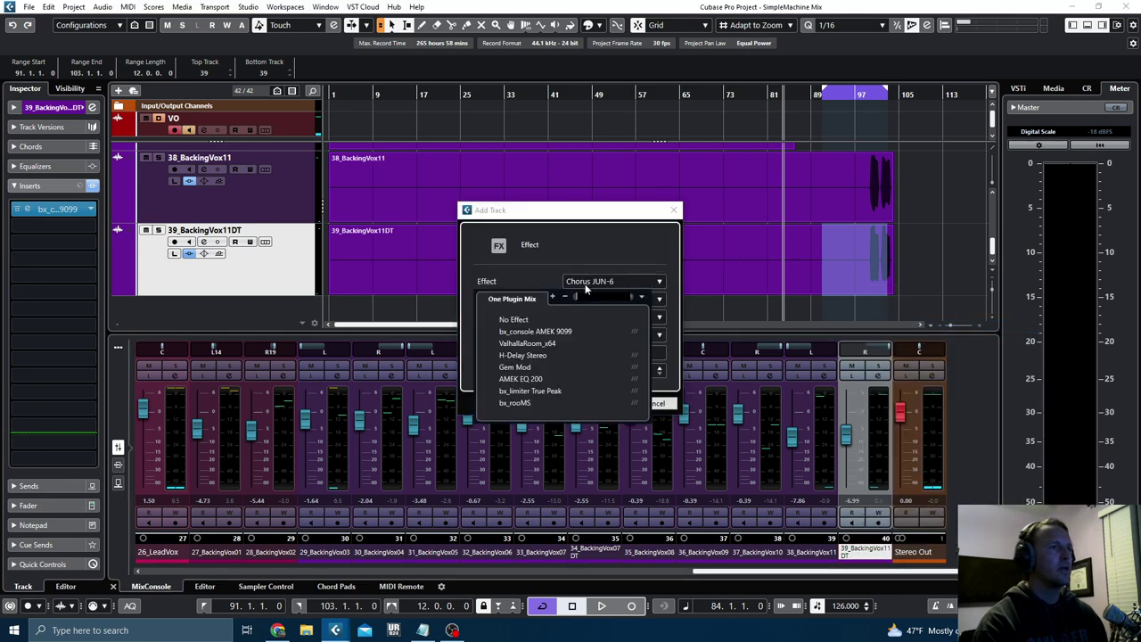
pyautogui.click(517, 344)
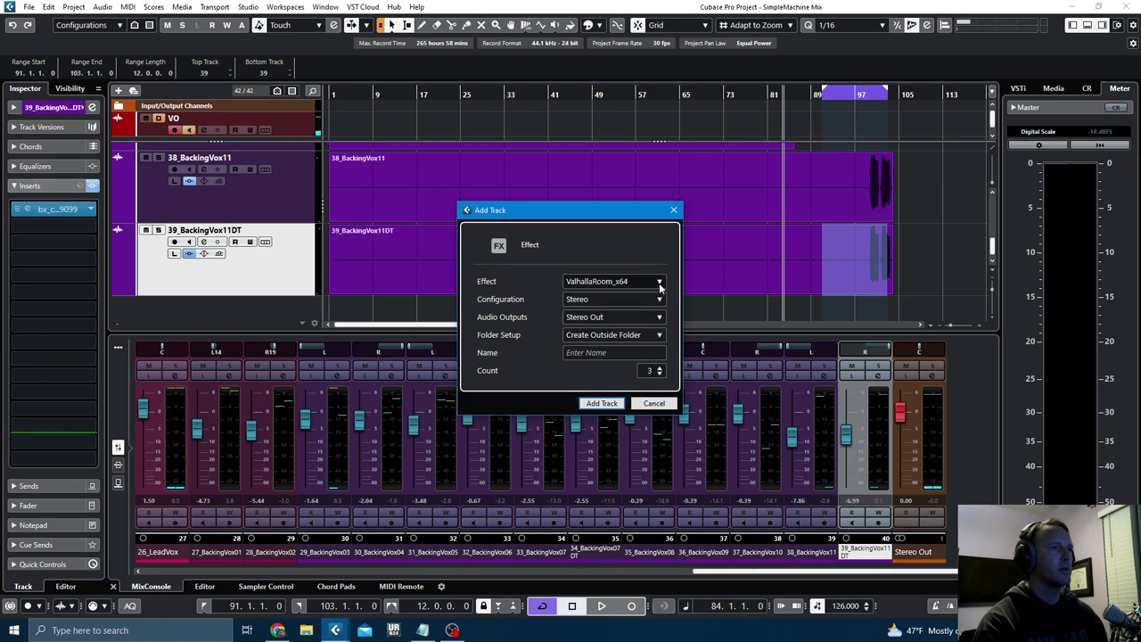
pyautogui.click(615, 281)
pyautogui.click(525, 314)
pyautogui.click(608, 353)
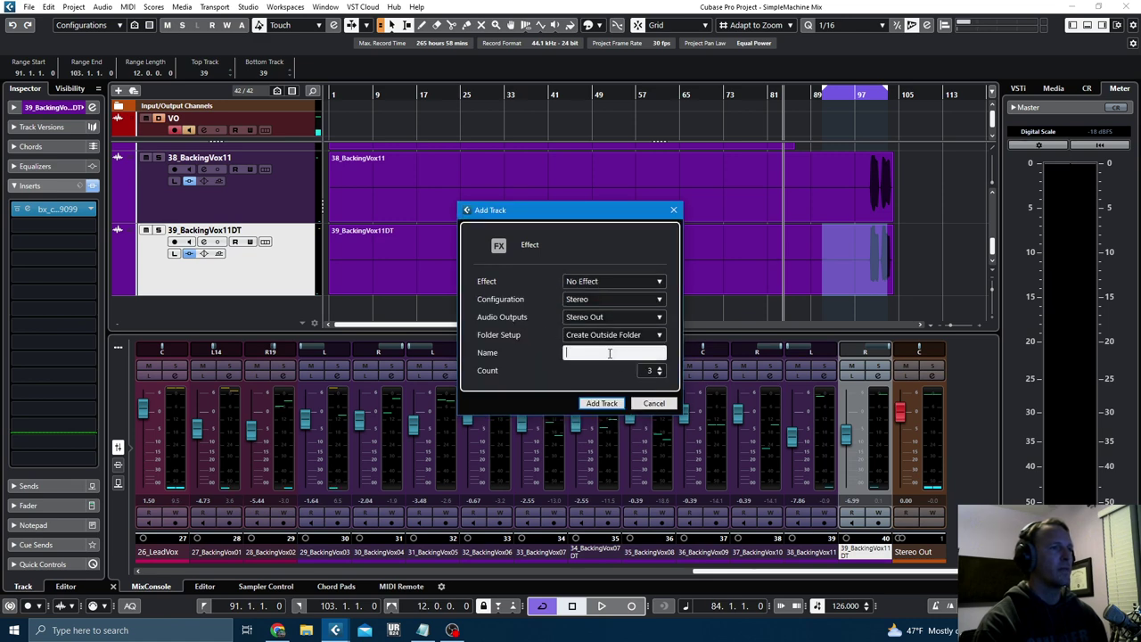
pyautogui.click(600, 403)
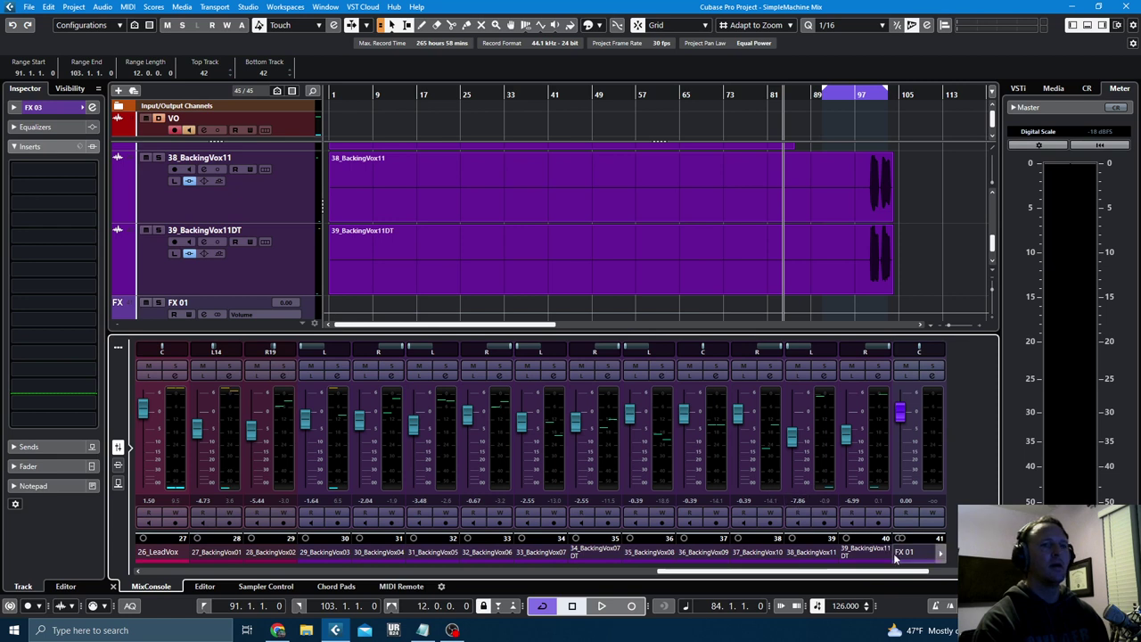
# - Rename the three new effect channels Verb, Delay and Chorus
pyautogui.click(748, 552)
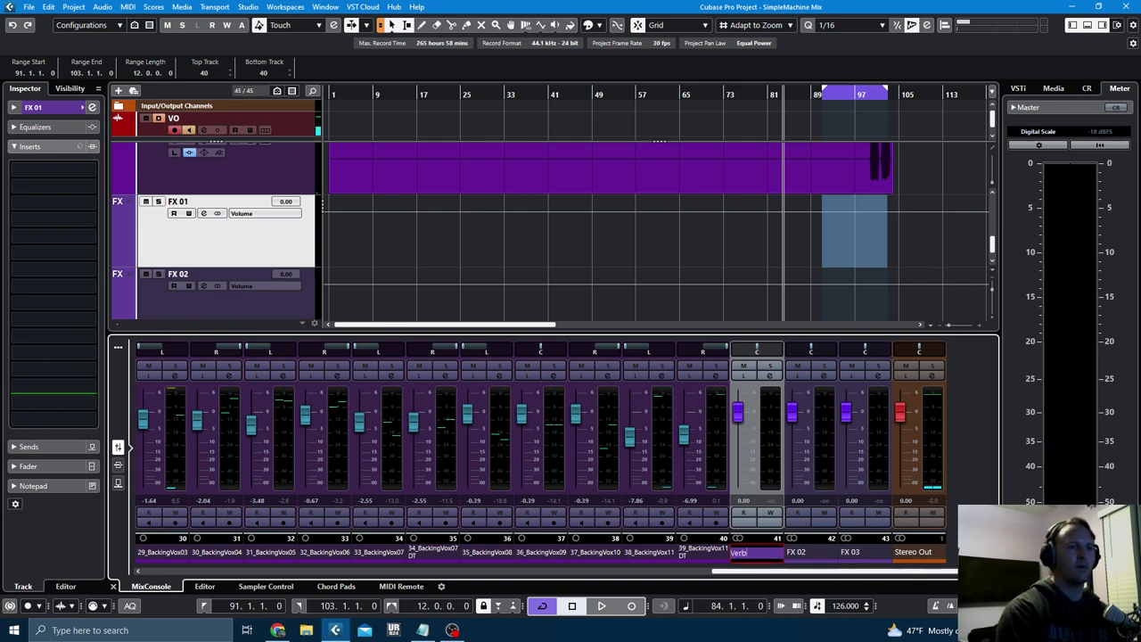
pyautogui.press('Tab')
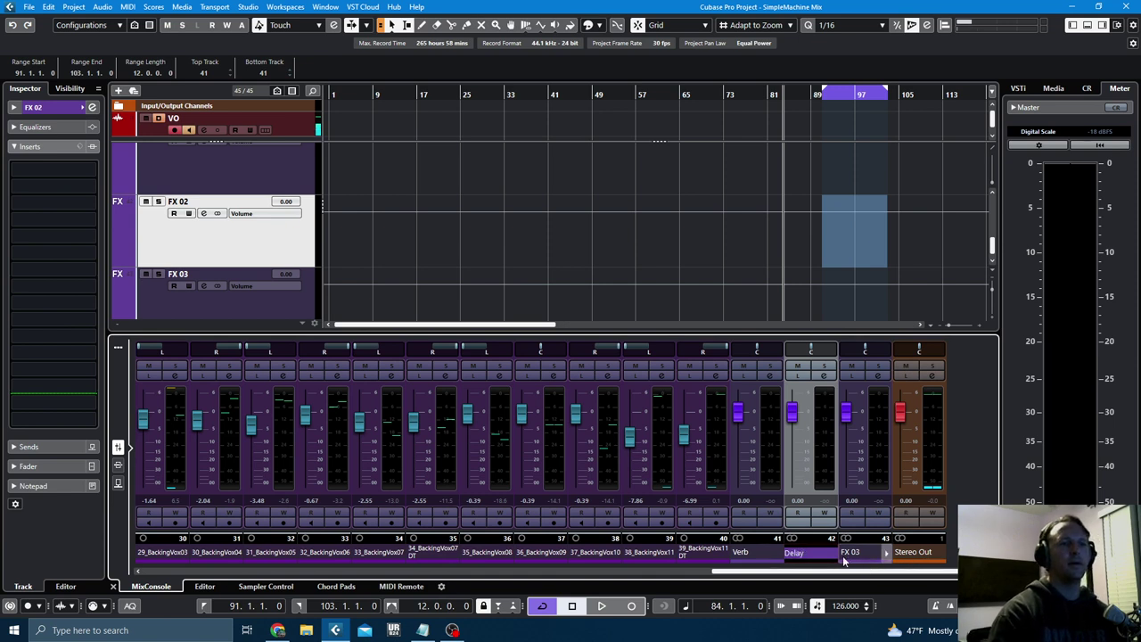
pyautogui.press('Tab')
pyautogui.write('Chorus')
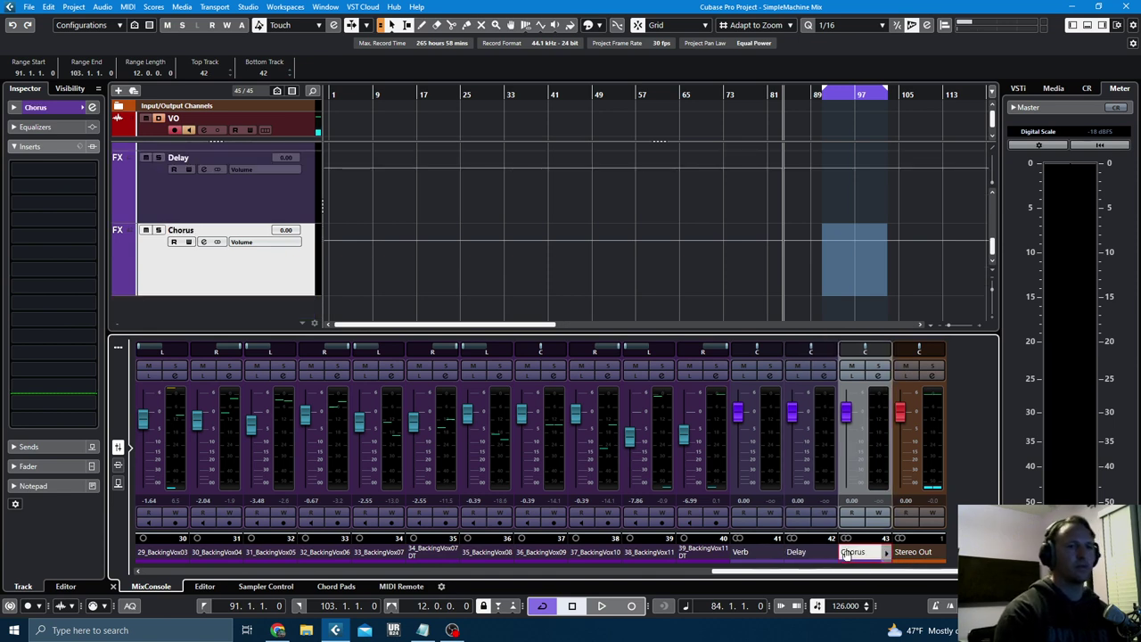
pyautogui.press('Return')
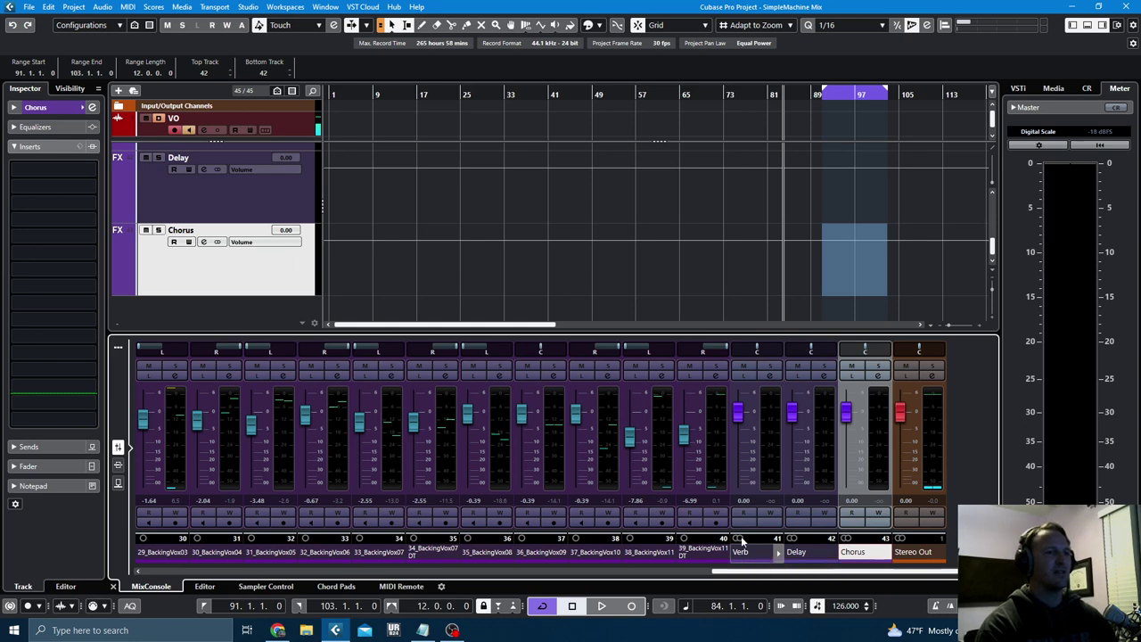
# - Insert ValhallaRoom_x64 on the Verb channel and H-Delay Stereo on both the Delay and Chorus channels
pyautogui.click(118, 464)
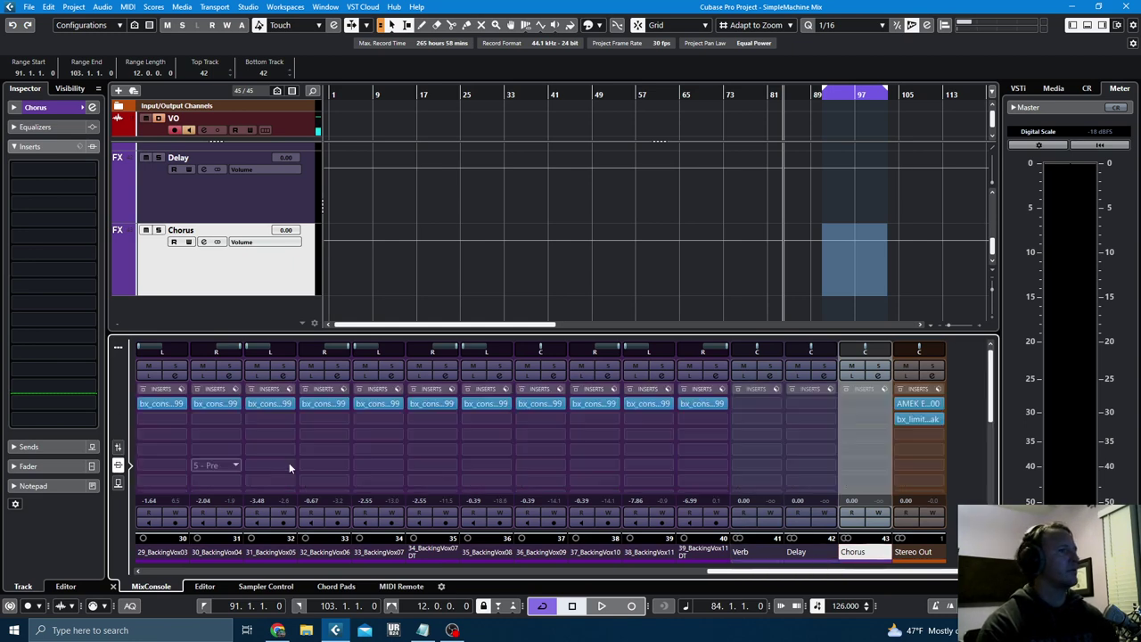
pyautogui.click(766, 403)
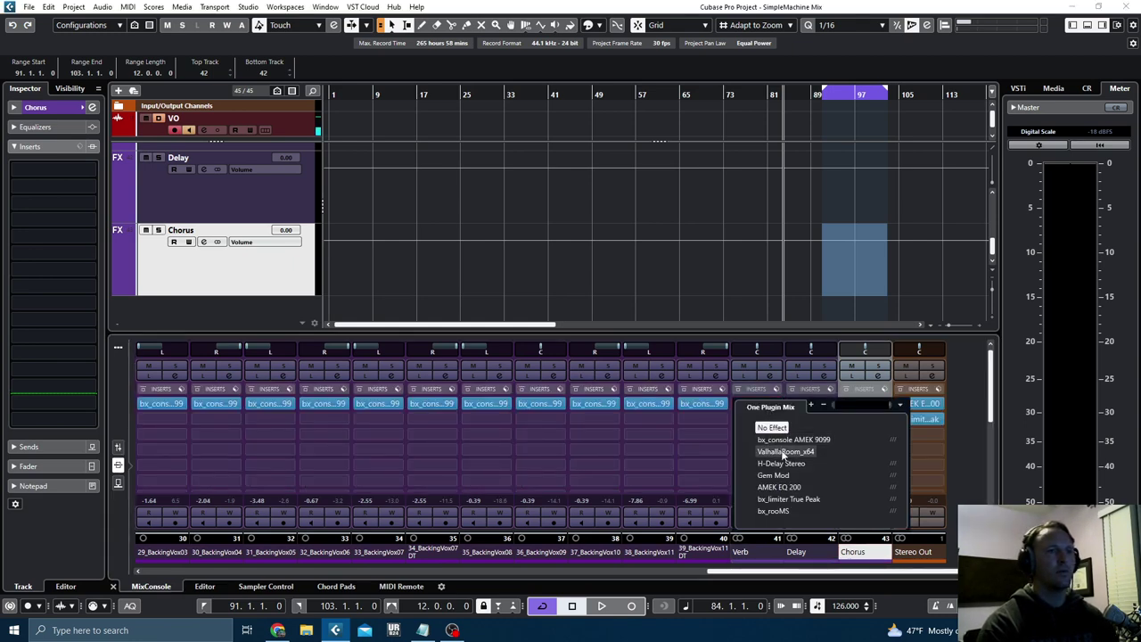
pyautogui.click(783, 451)
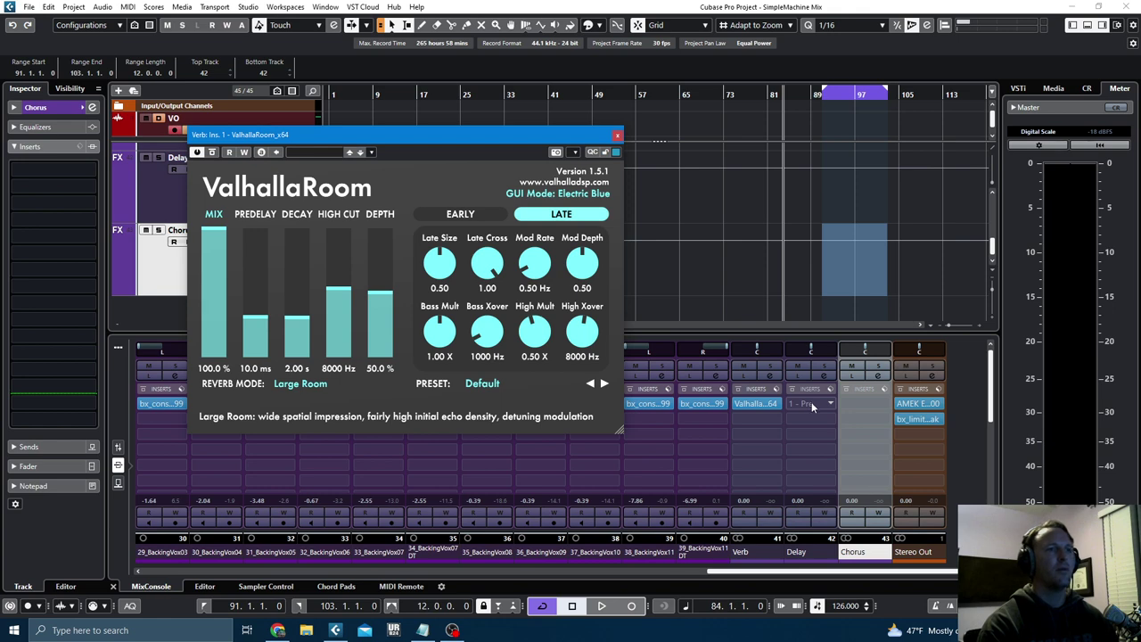
pyautogui.click(811, 406)
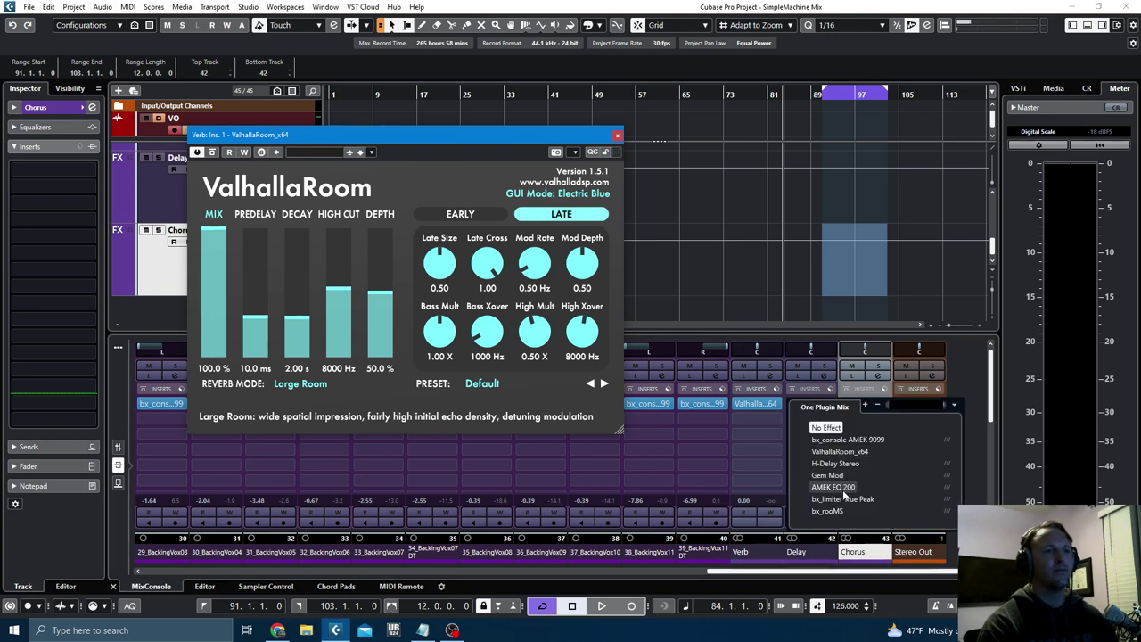
pyautogui.click(835, 463)
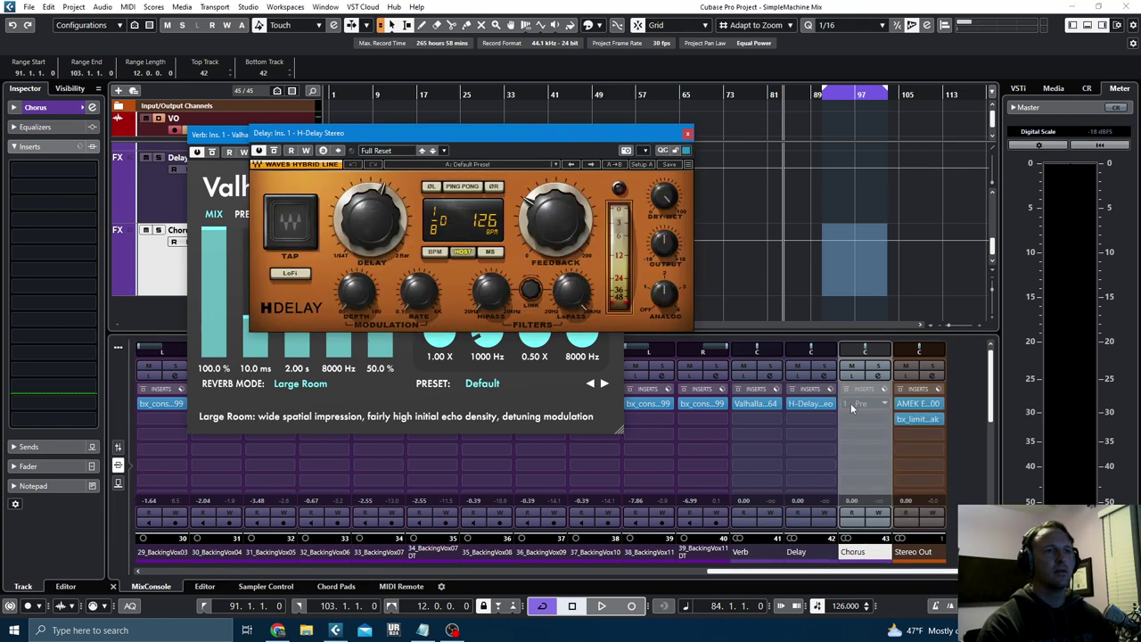
pyautogui.click(851, 407)
pyautogui.click(886, 464)
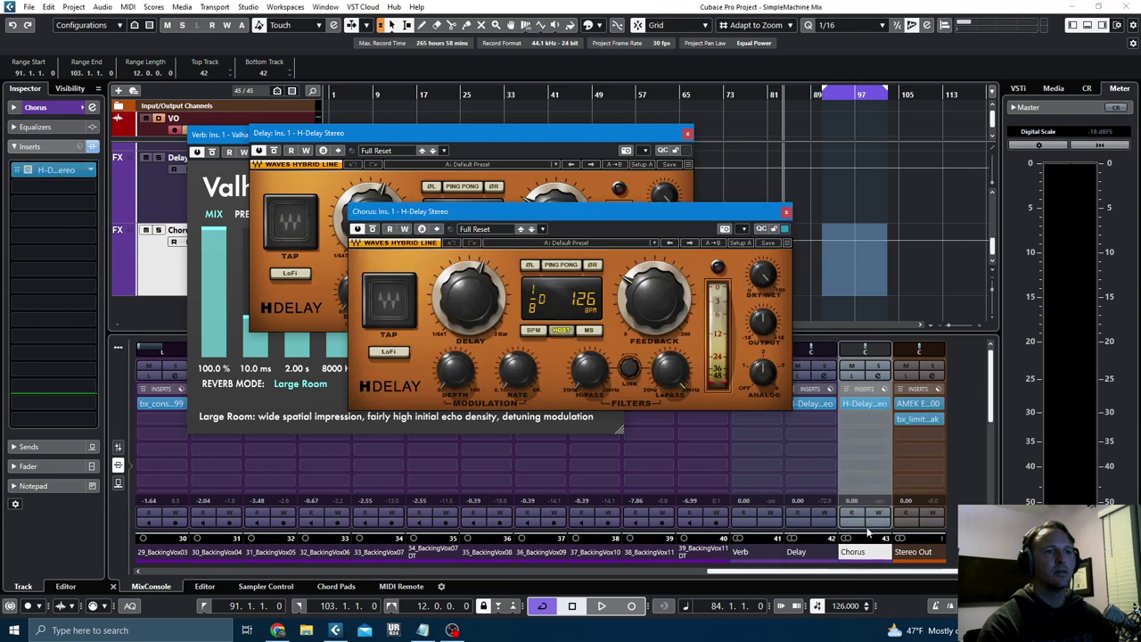
# - Add one stereo effect track named Verb 2 with bx_rooMS after the Verb channel, routed to Stereo Out
pyautogui.click(762, 556)
pyautogui.rightClick(762, 556)
pyautogui.click(813, 328)
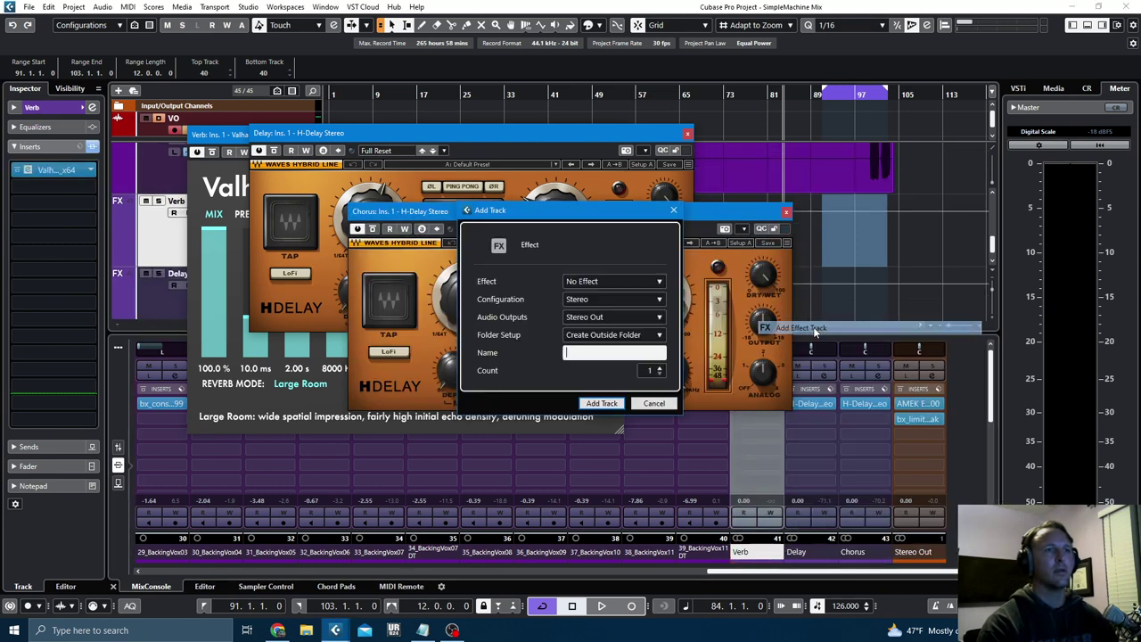
pyautogui.click(595, 283)
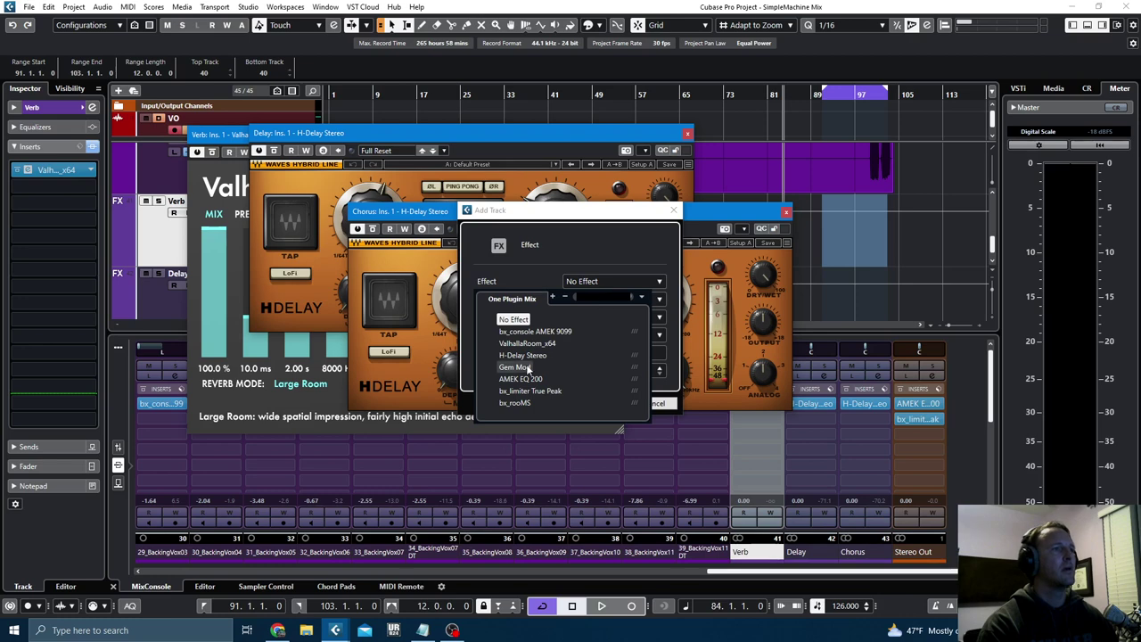
pyautogui.click(535, 403)
pyautogui.click(590, 353)
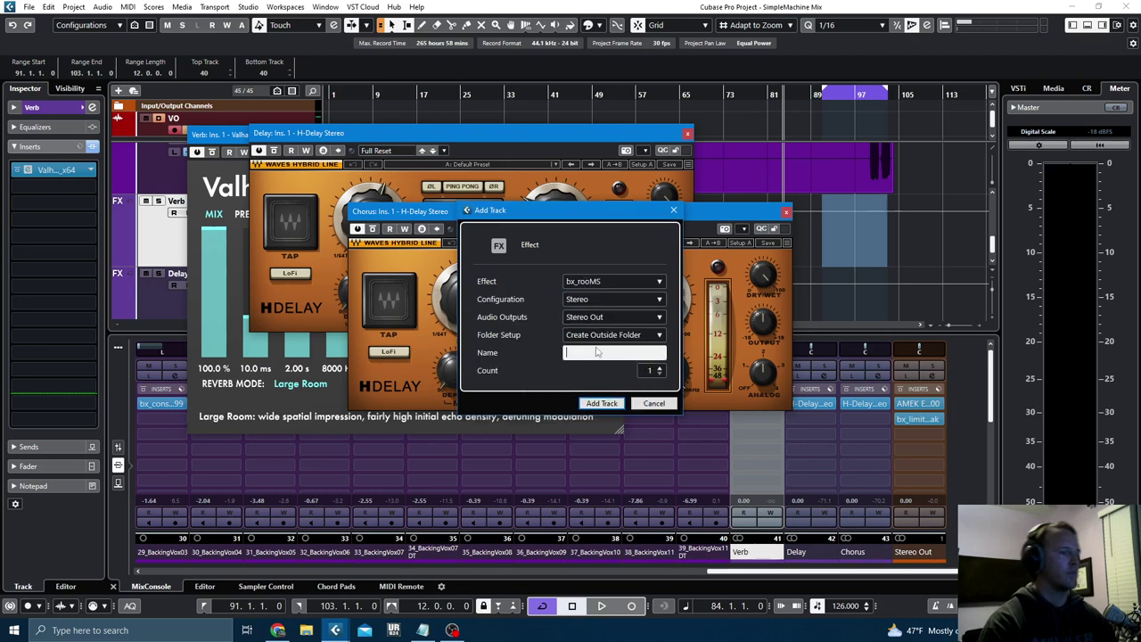
pyautogui.write('Verb 2')
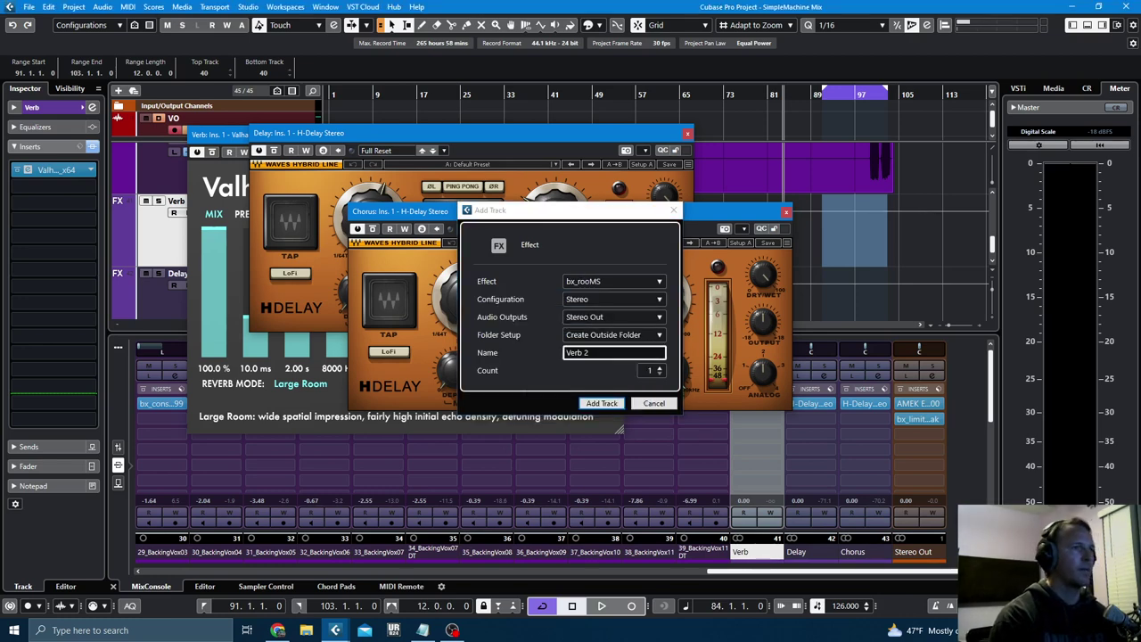
pyautogui.press('Return')
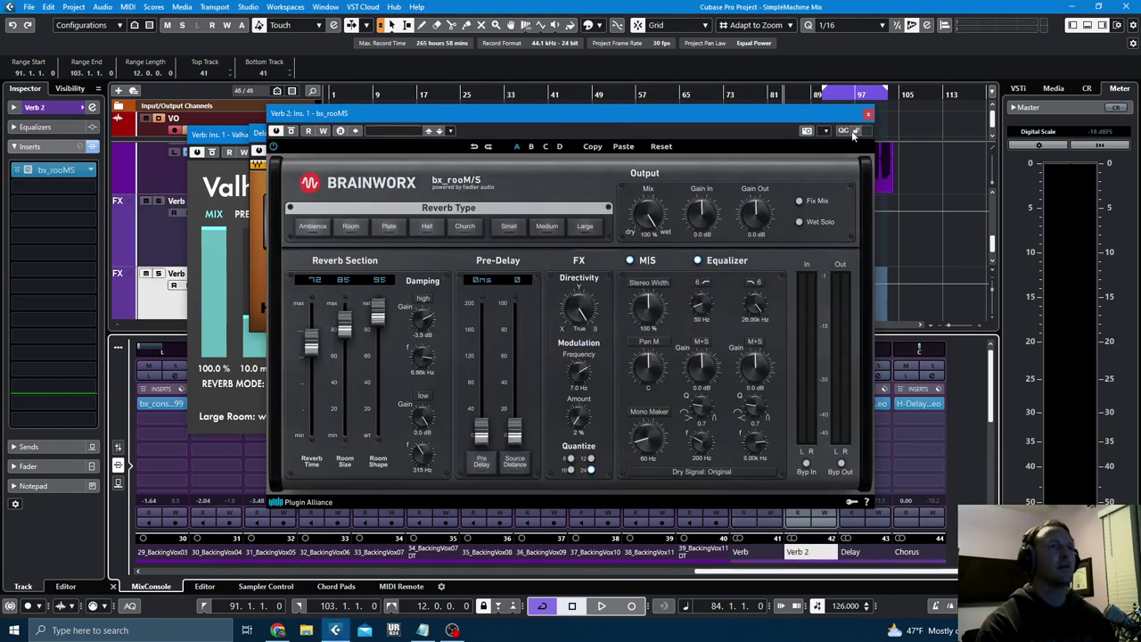
# - Close the open plug-in windows of the Verb 2, Chorus, Delay and Verb channels
pyautogui.click(867, 114)
pyautogui.click(785, 211)
pyautogui.click(686, 133)
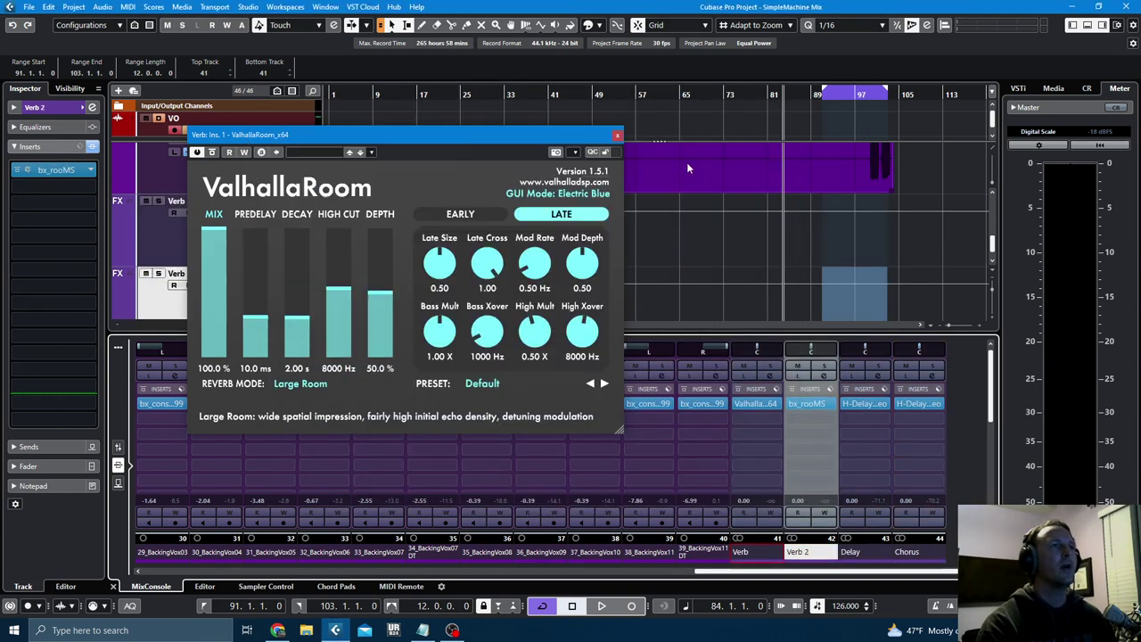
pyautogui.click(617, 134)
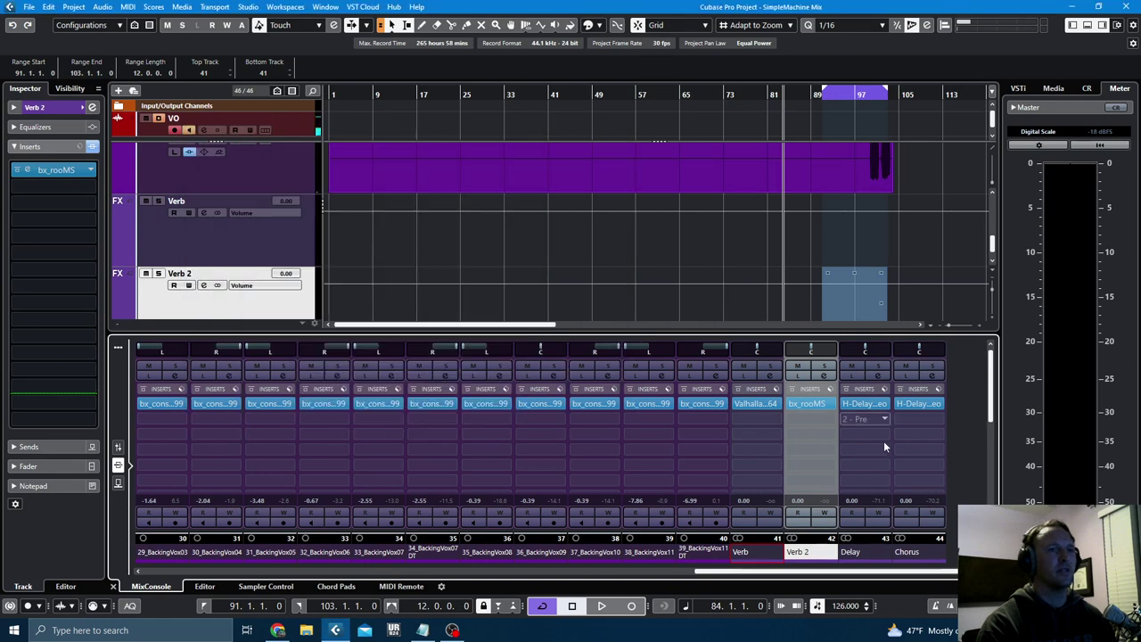
# - Replace H-Delay on the Chorus channel with Gem Mod and load its 06 Wide Vocals #A preset
pyautogui.click(938, 406)
pyautogui.click(936, 463)
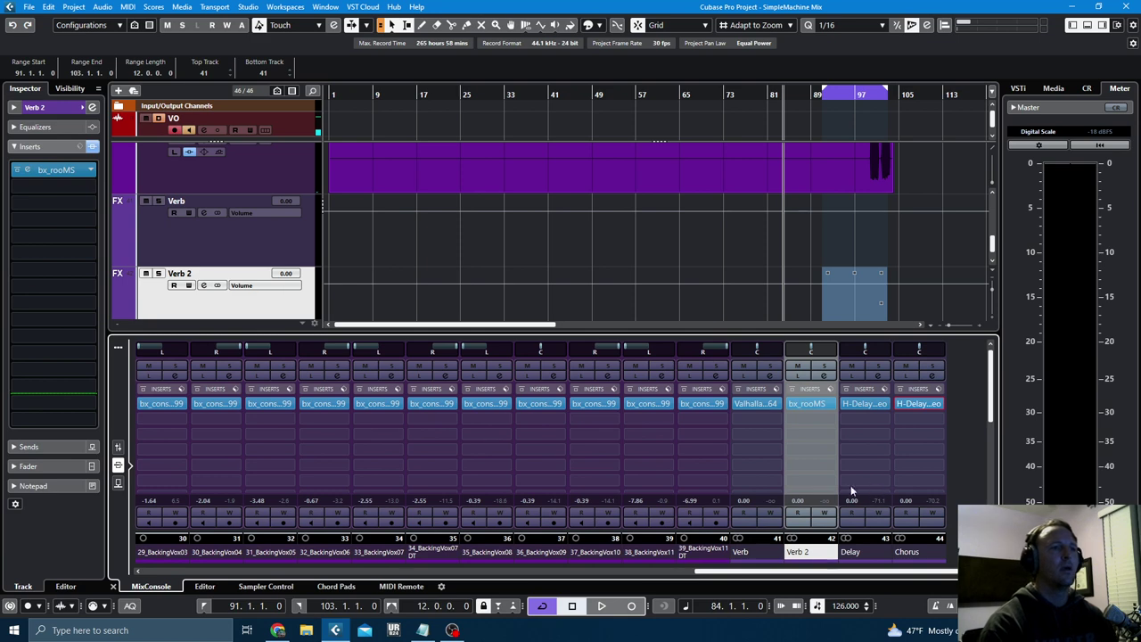
pyautogui.click(409, 233)
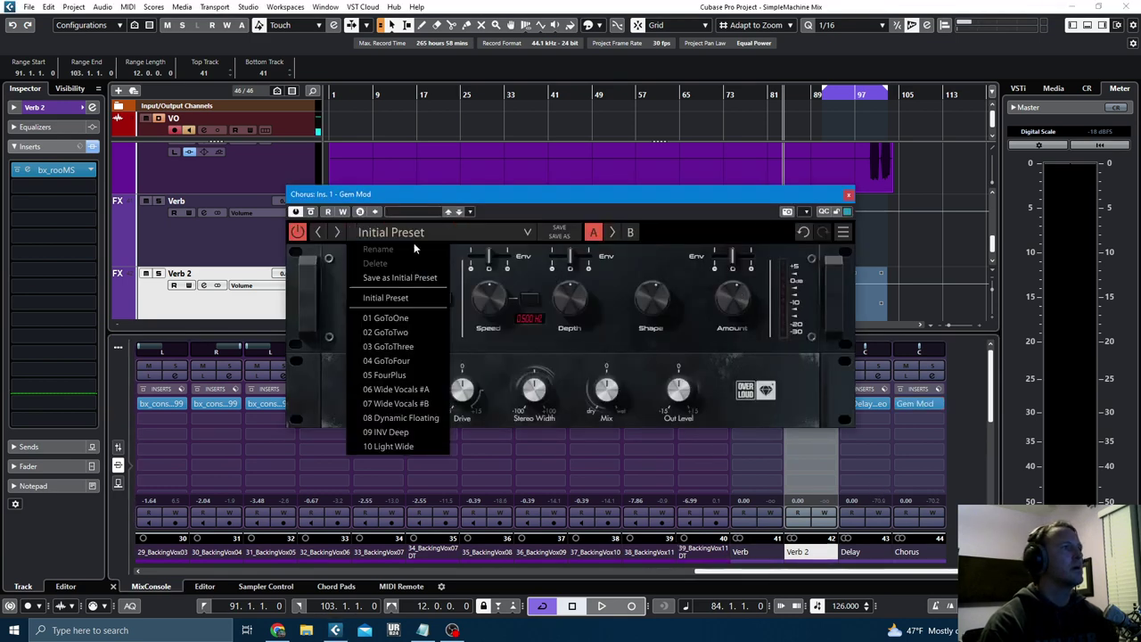
pyautogui.click(409, 390)
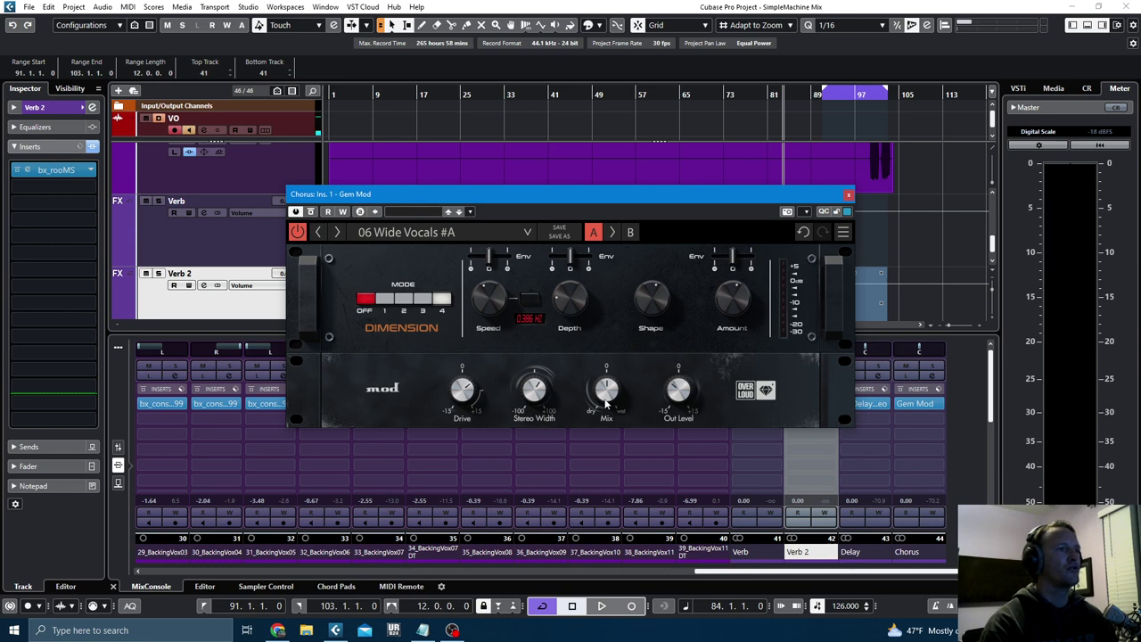
pyautogui.click(847, 195)
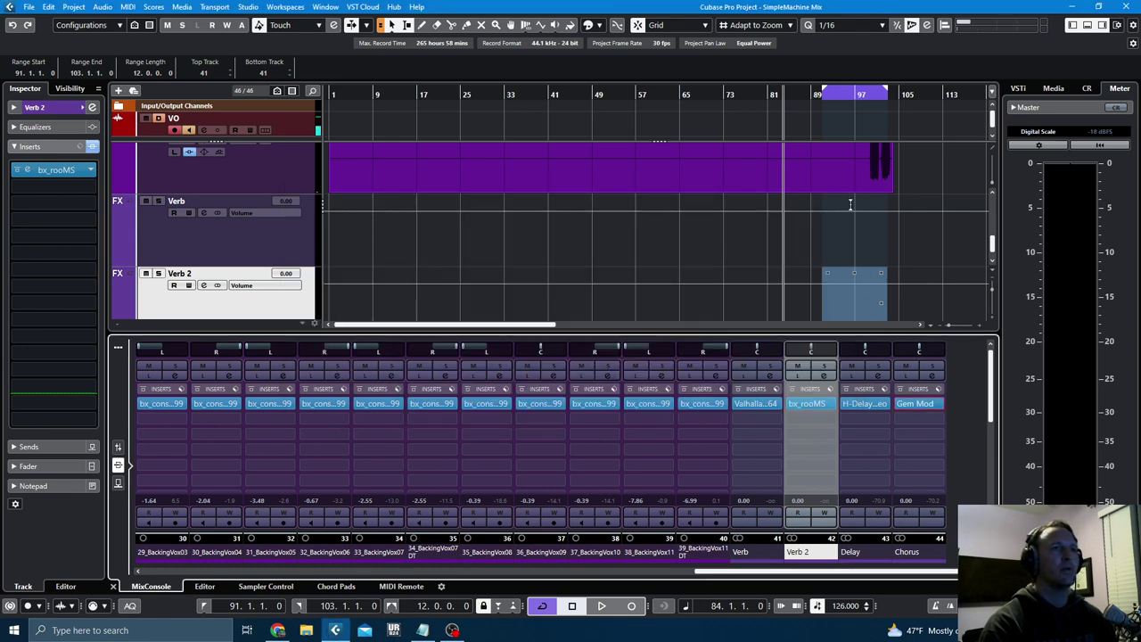
# - Enable Ping Pong mode in the Delay channel's H-Delay, then close the plug-in window
pyautogui.doubleClick(868, 407)
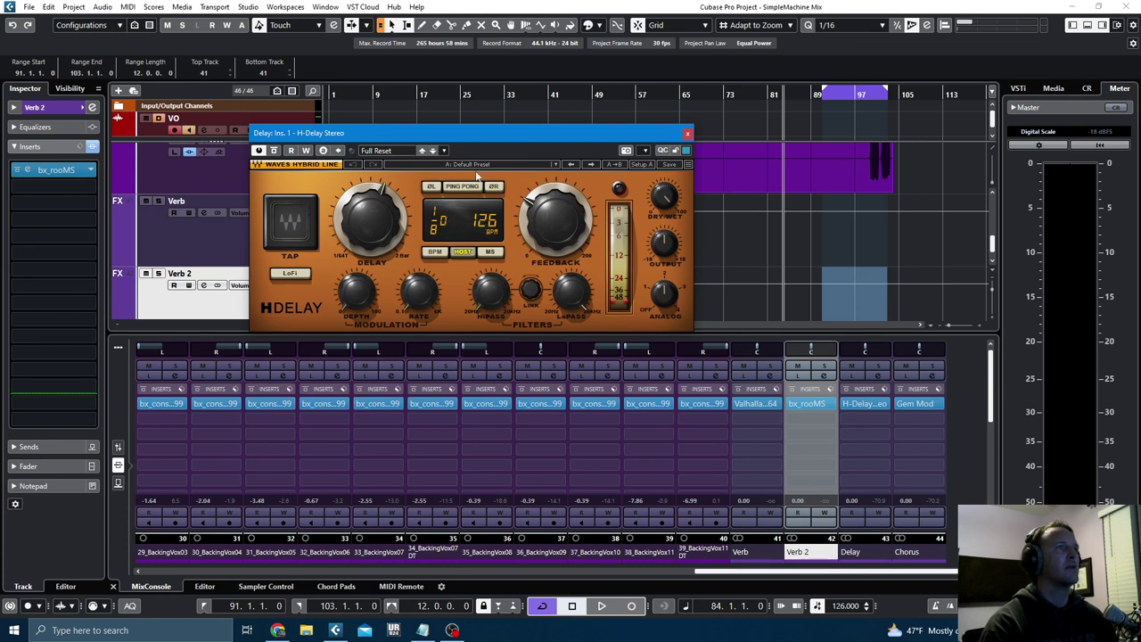
pyautogui.click(462, 186)
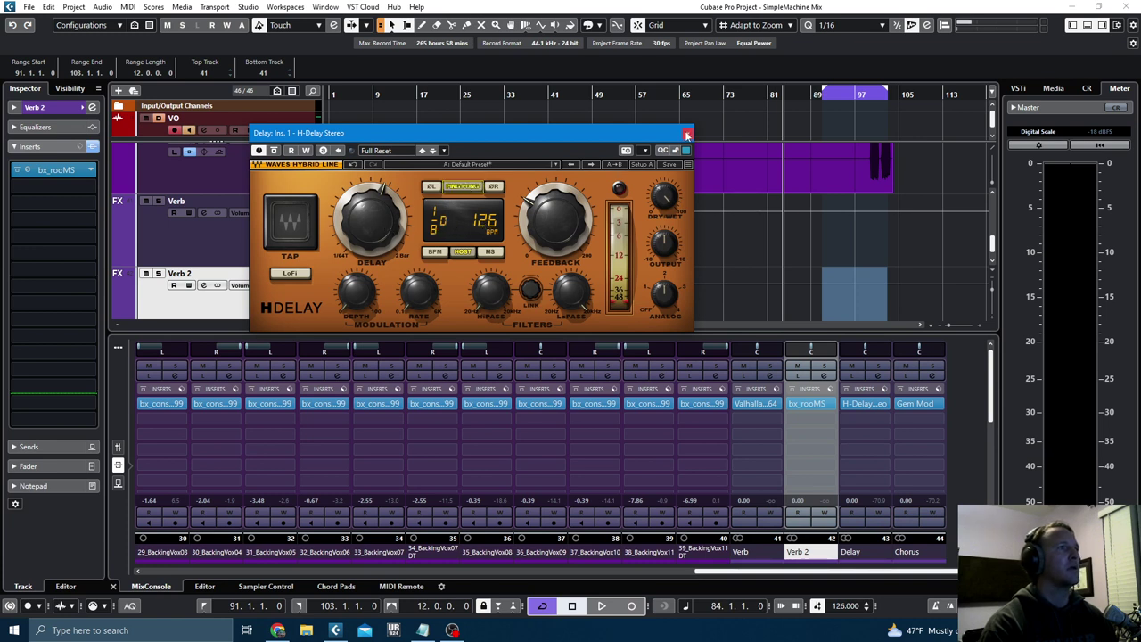
pyautogui.click(686, 135)
# - Search the bx_rooMS presets on the Verb 2 channel for "snare" and load 111 Drum 80's snare
pyautogui.click(803, 405)
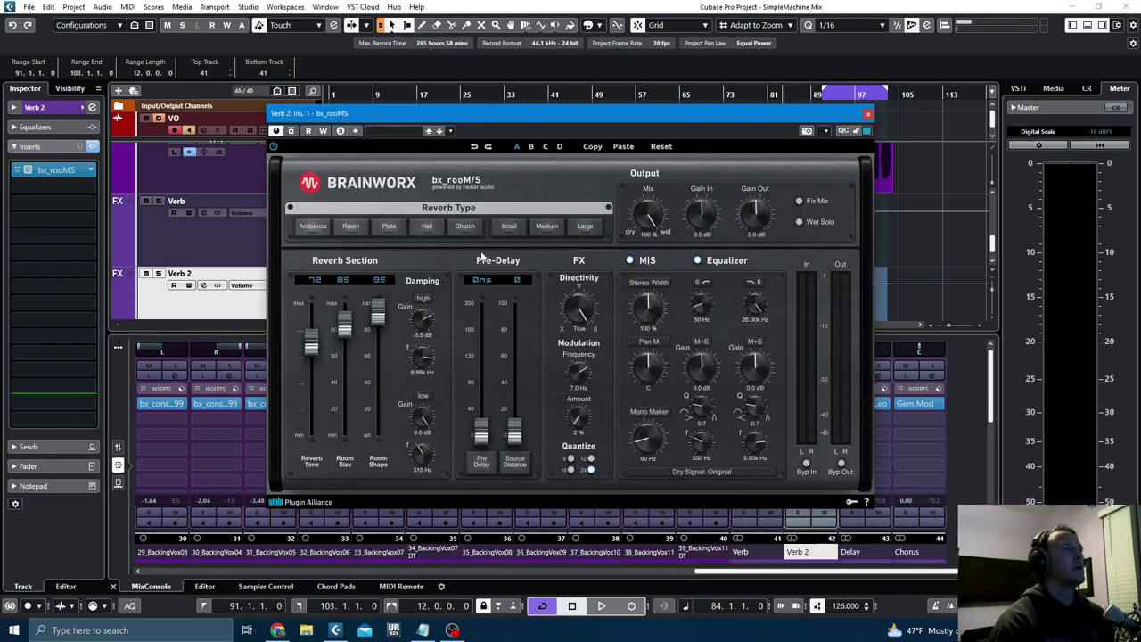
pyautogui.click(403, 132)
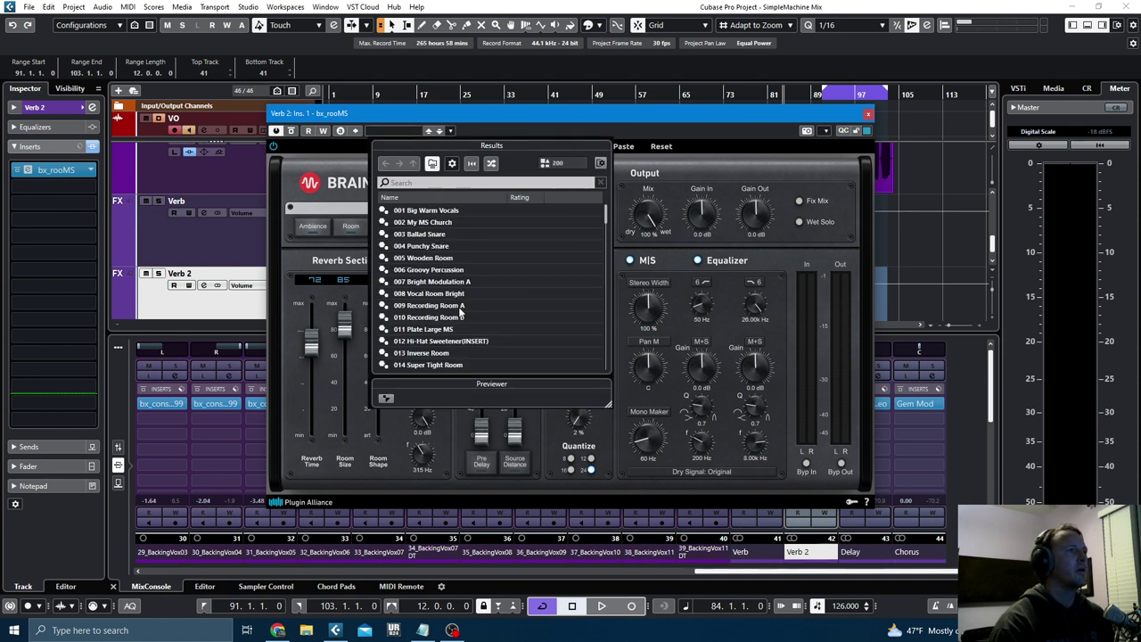
pyautogui.scroll(-3, 474, 326)
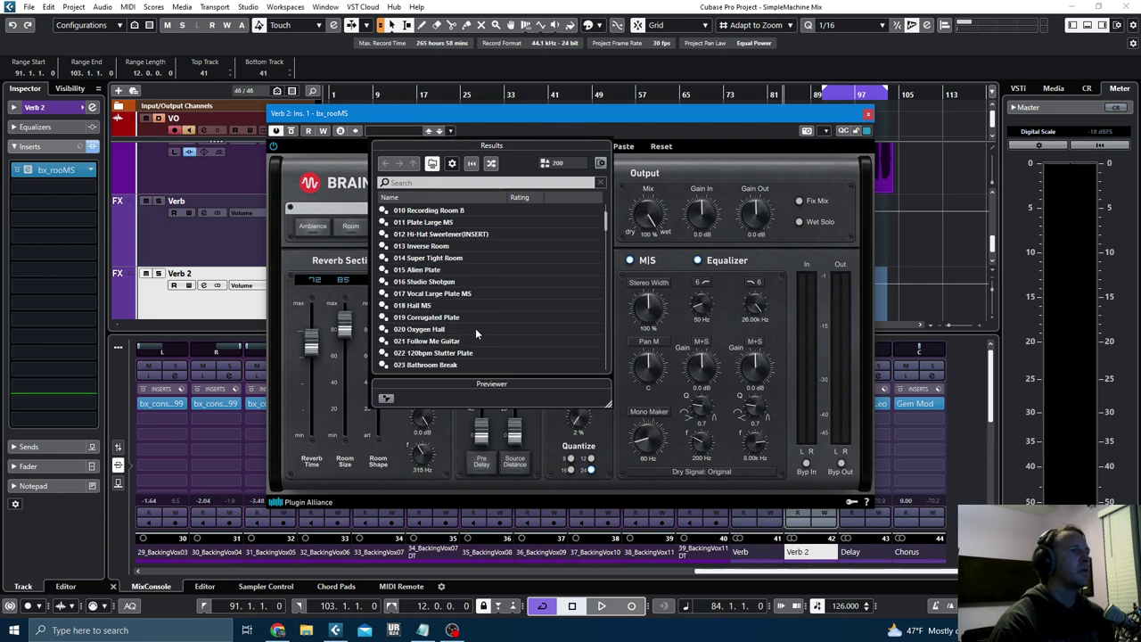
pyautogui.scroll(-9, 468, 350)
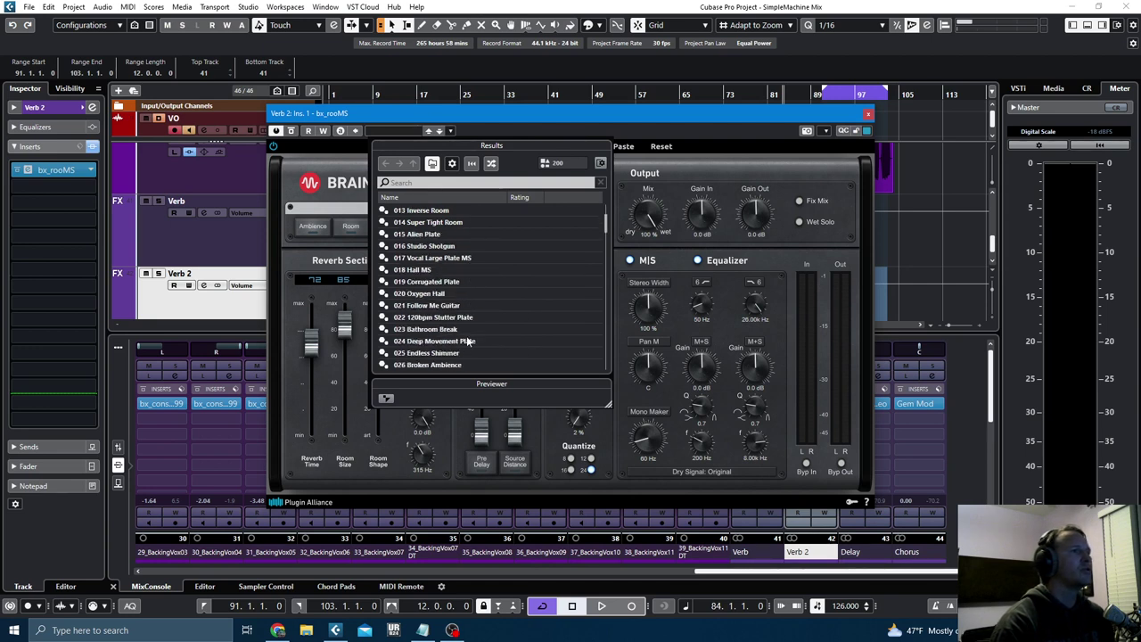
pyautogui.scroll(-9, 474, 357)
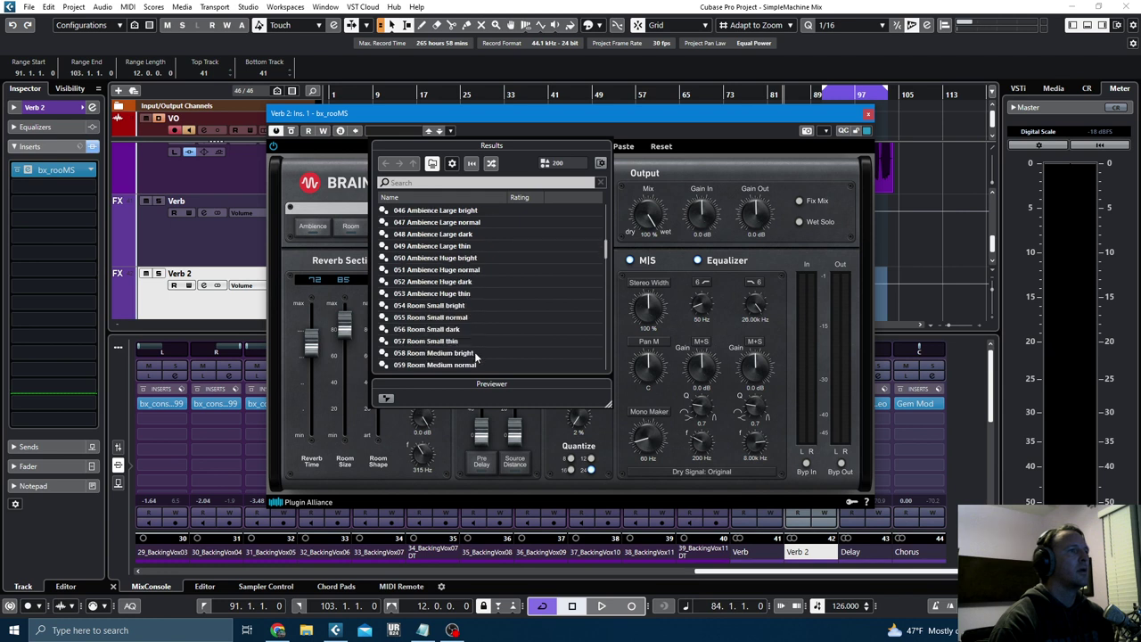
pyautogui.scroll(-2, 484, 363)
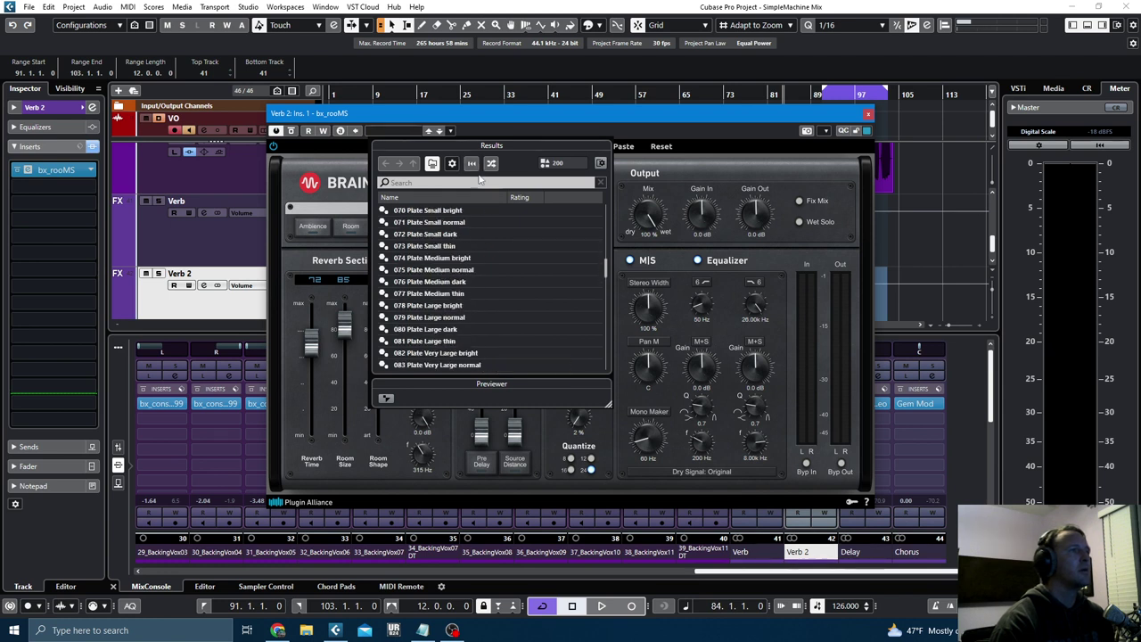
pyautogui.click(481, 182)
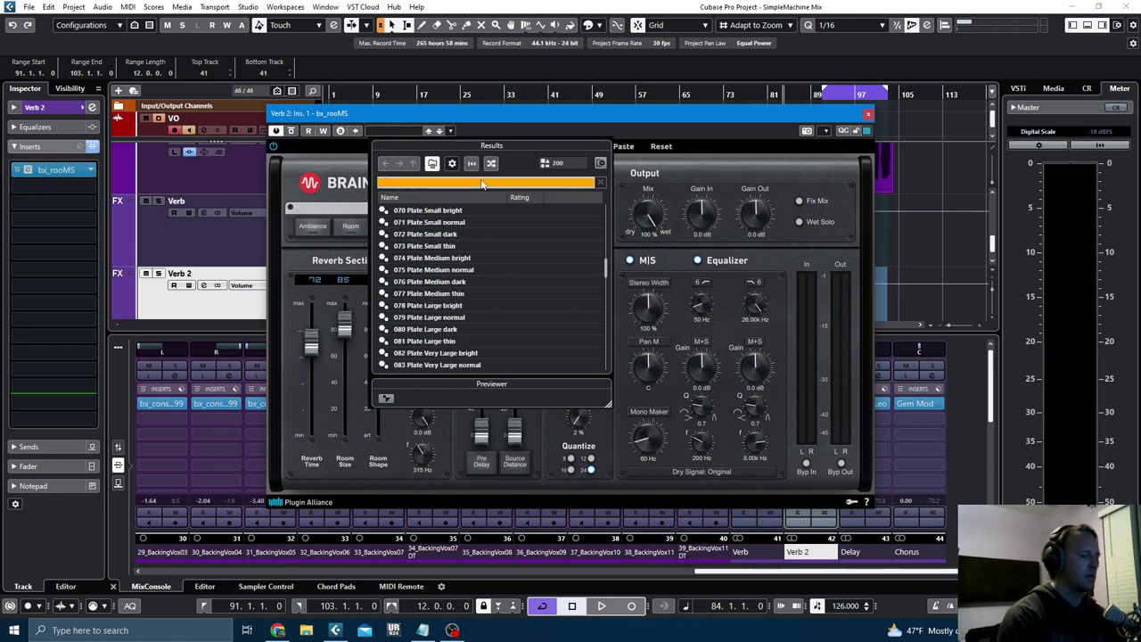
pyautogui.write('snare')
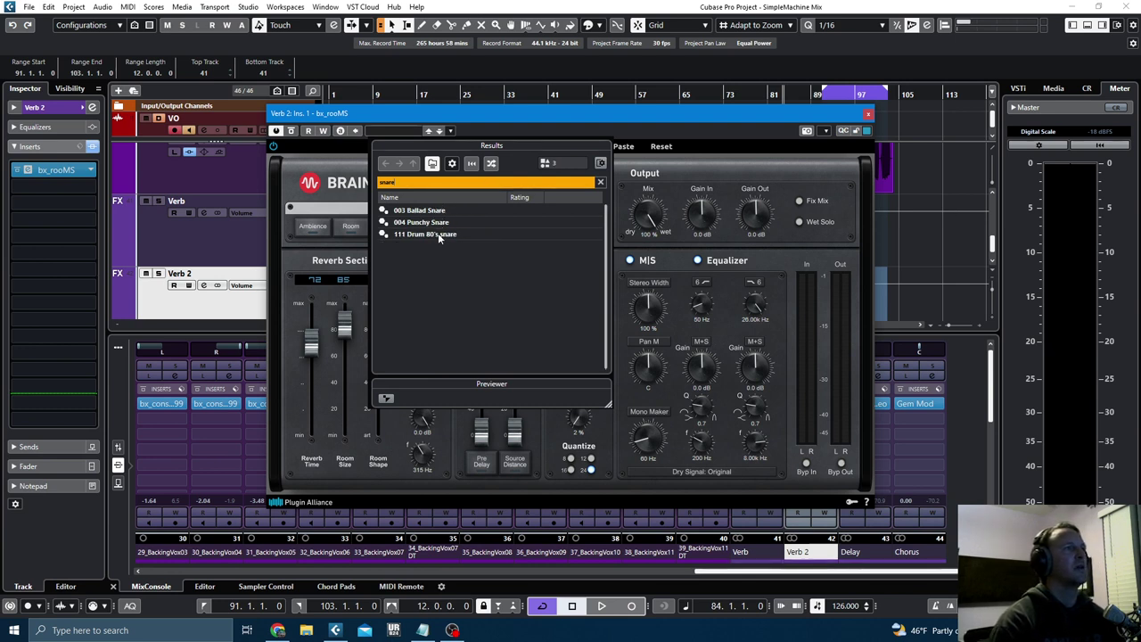
pyautogui.click(439, 236)
pyautogui.click(533, 129)
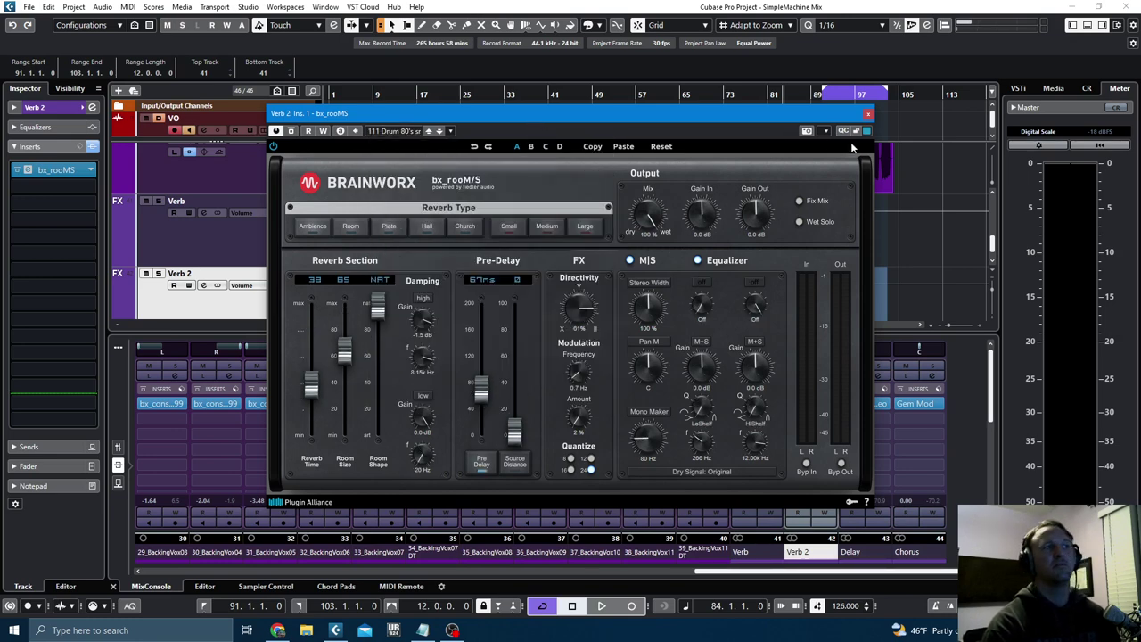
pyautogui.click(868, 114)
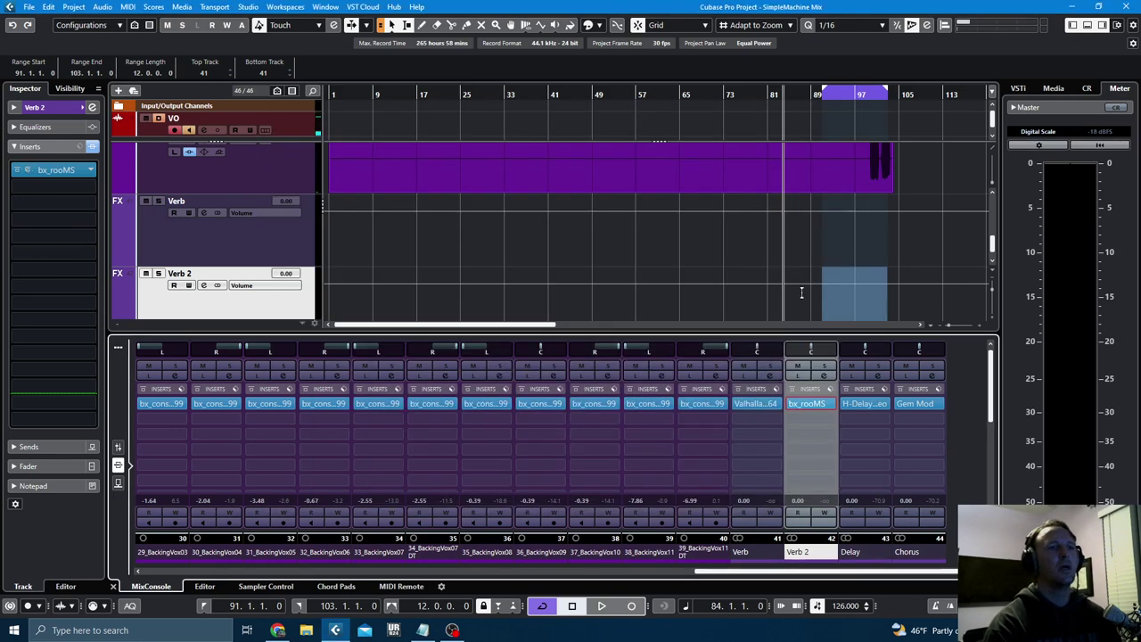
# - Set the Verb channel's ValhallaRoom to Medium Room with 1.3 ms predelay, 2.19 s decay and 40.6 % depth
pyautogui.click(765, 401)
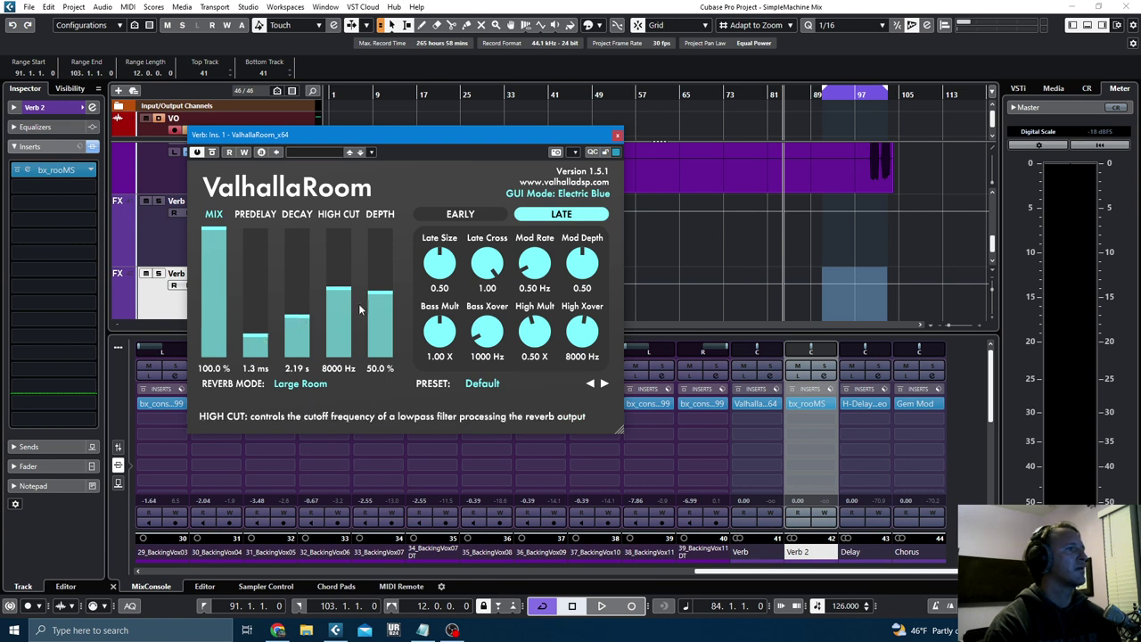
pyautogui.click(385, 303)
pyautogui.click(300, 383)
pyautogui.click(306, 413)
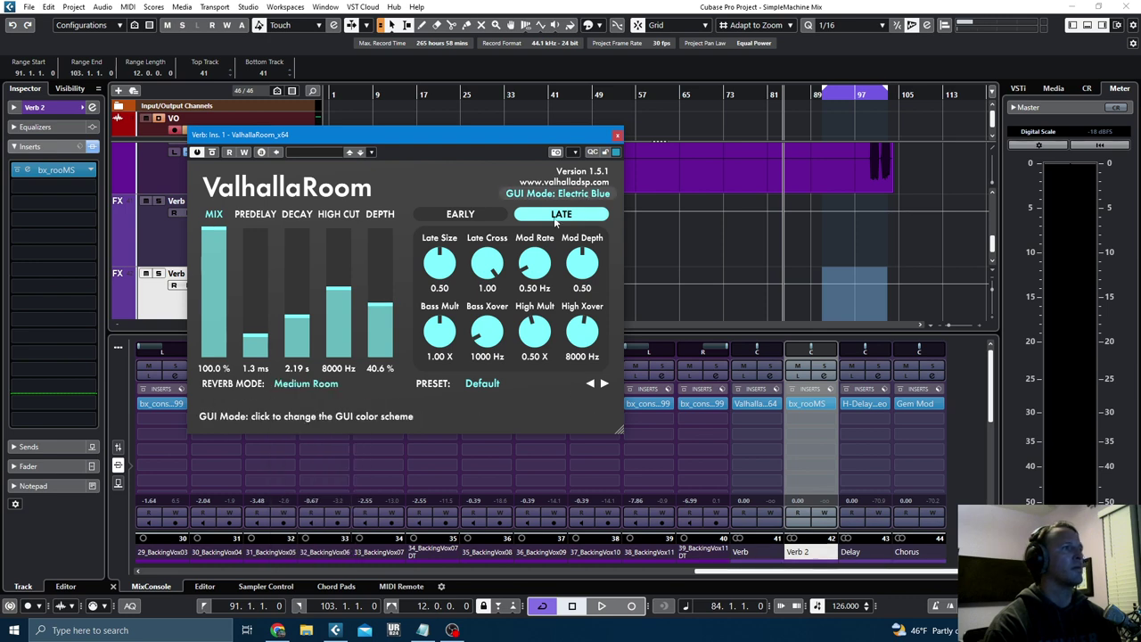
pyautogui.click(618, 135)
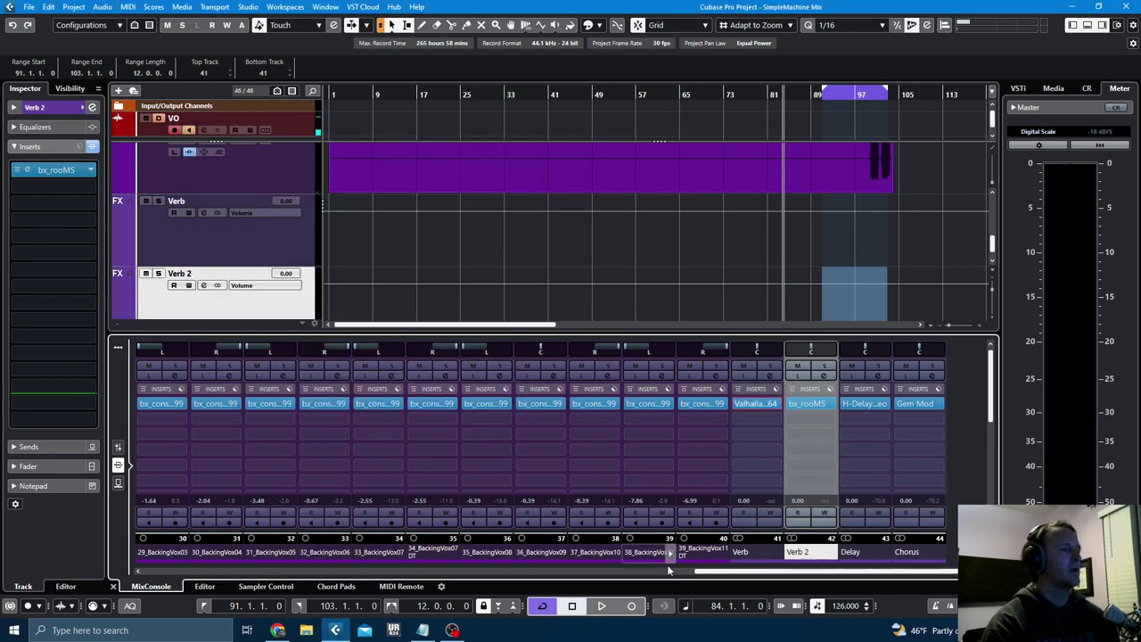
# - Assign the first three sends of the 26_LeadVox channel to Verb, Delay and Chorus
pyautogui.moveTo(692, 572); pyautogui.dragTo(606, 572)
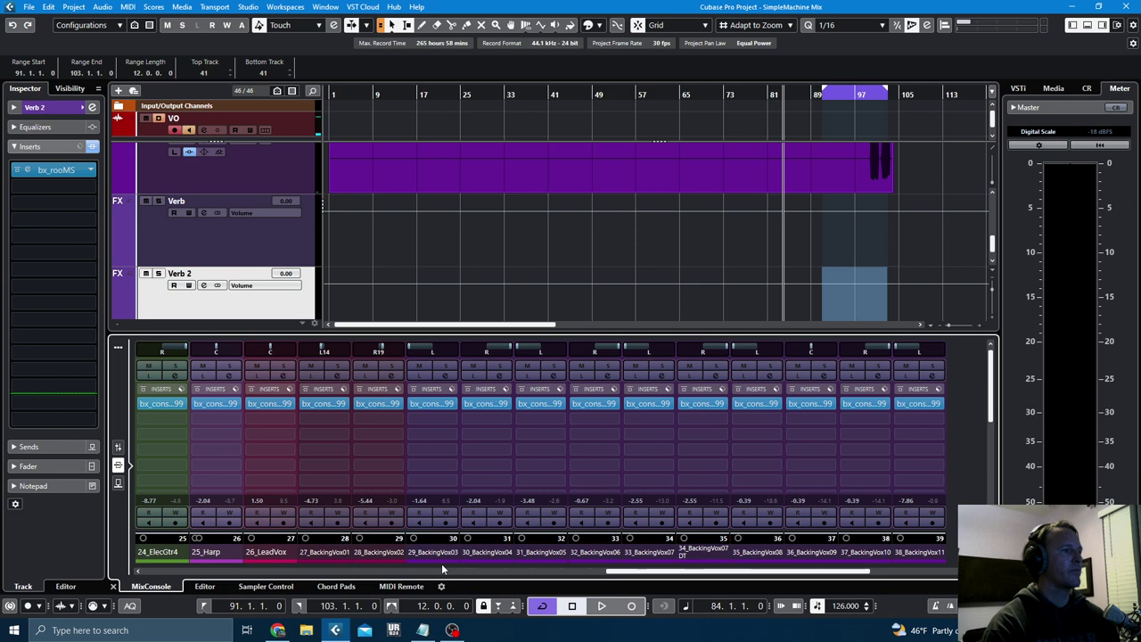
pyautogui.click(267, 552)
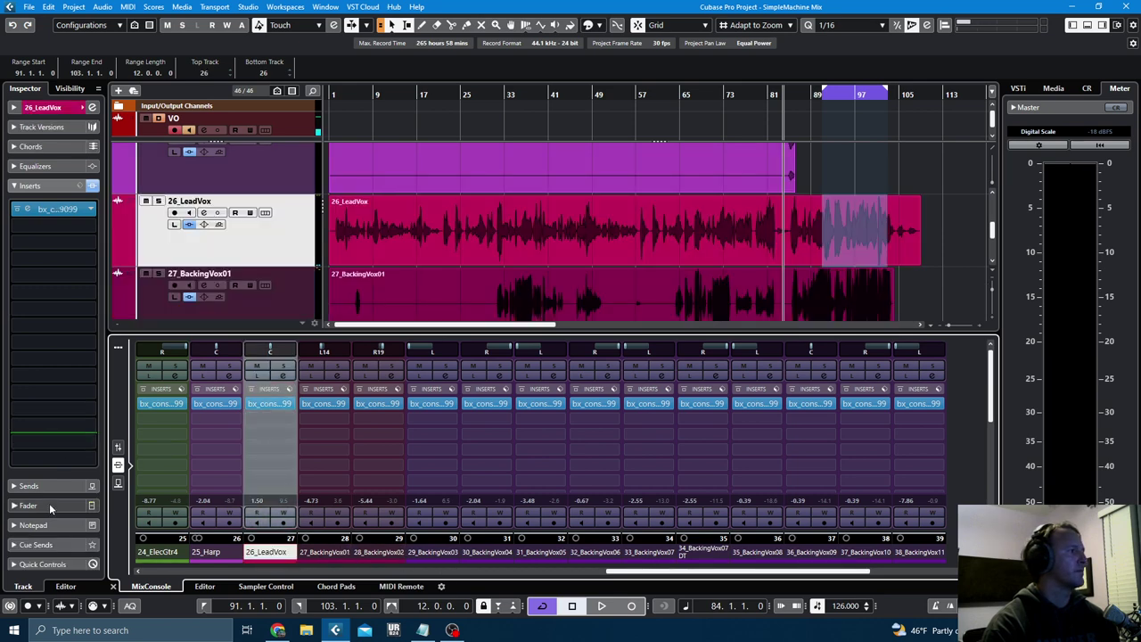
pyautogui.click(119, 483)
pyautogui.click(287, 403)
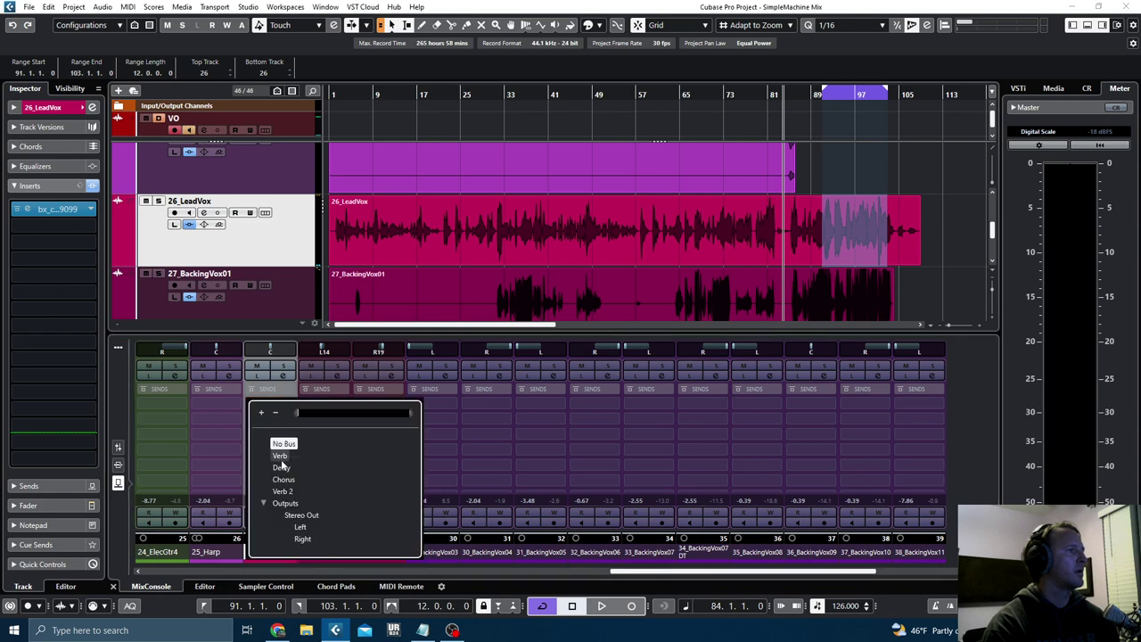
pyautogui.click(274, 454)
pyautogui.click(269, 417)
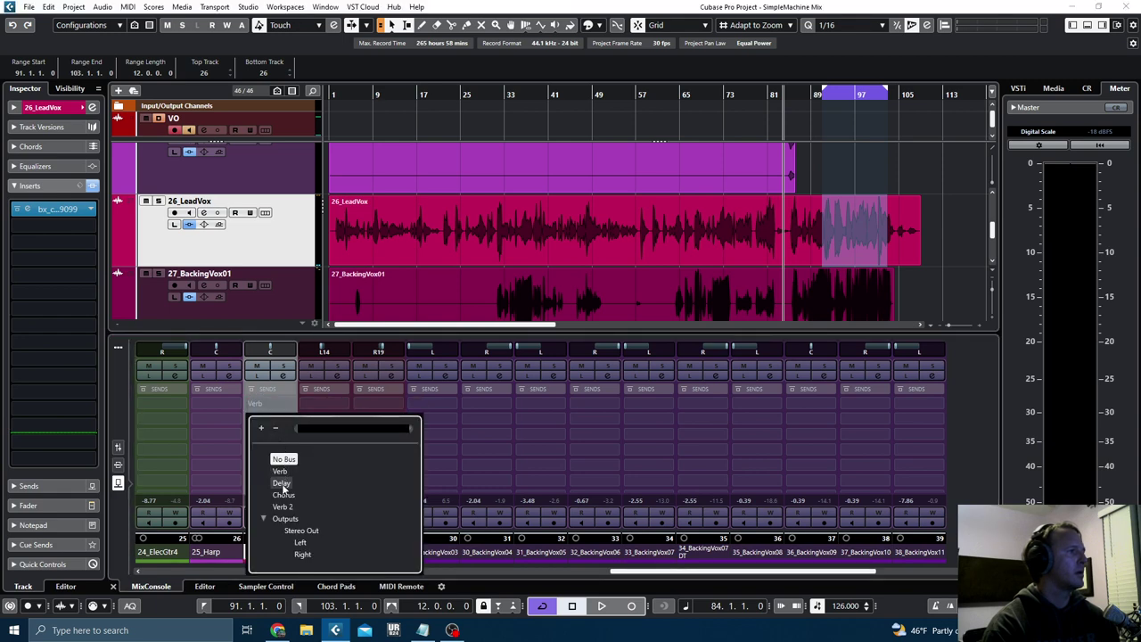
pyautogui.click(282, 484)
pyautogui.click(264, 433)
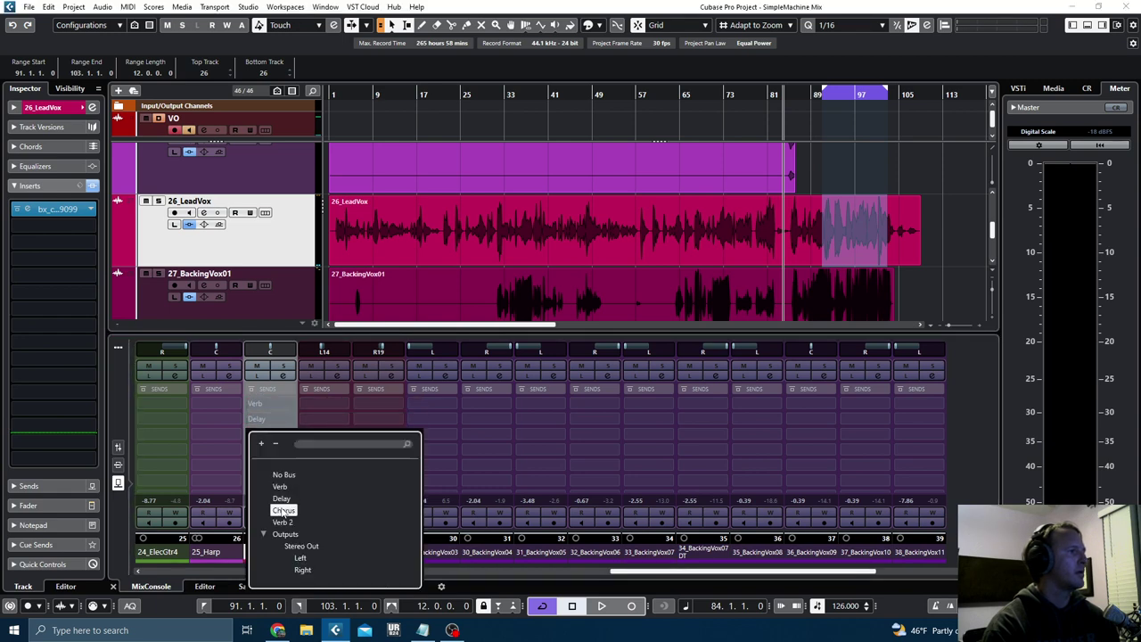
pyautogui.click(283, 496)
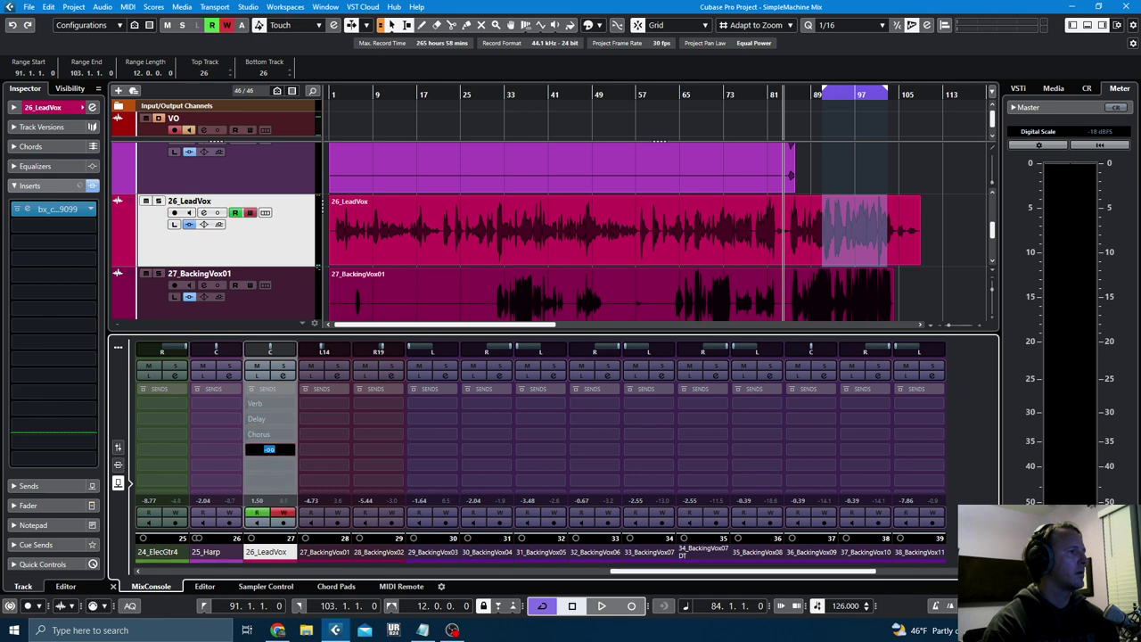
# - Assign the fourth send of 26_LeadVox to Verb 2 and switch off the channel's automation read and write
pyautogui.click(292, 446)
pyautogui.click(276, 447)
pyautogui.click(276, 448)
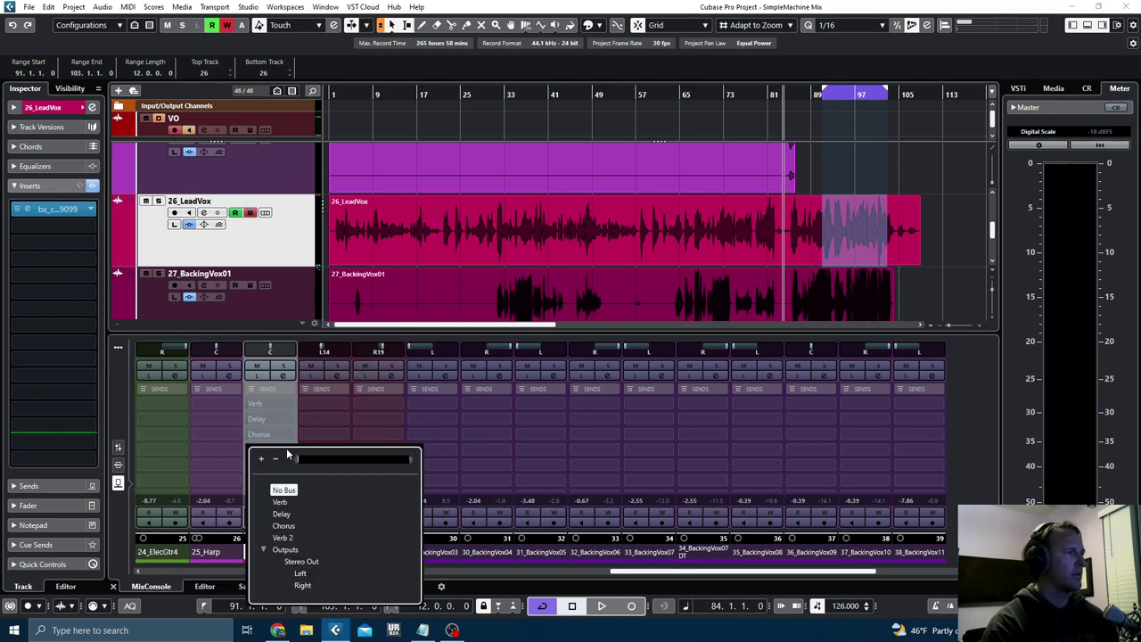
pyautogui.click(283, 535)
pyautogui.click(284, 514)
pyautogui.click(256, 513)
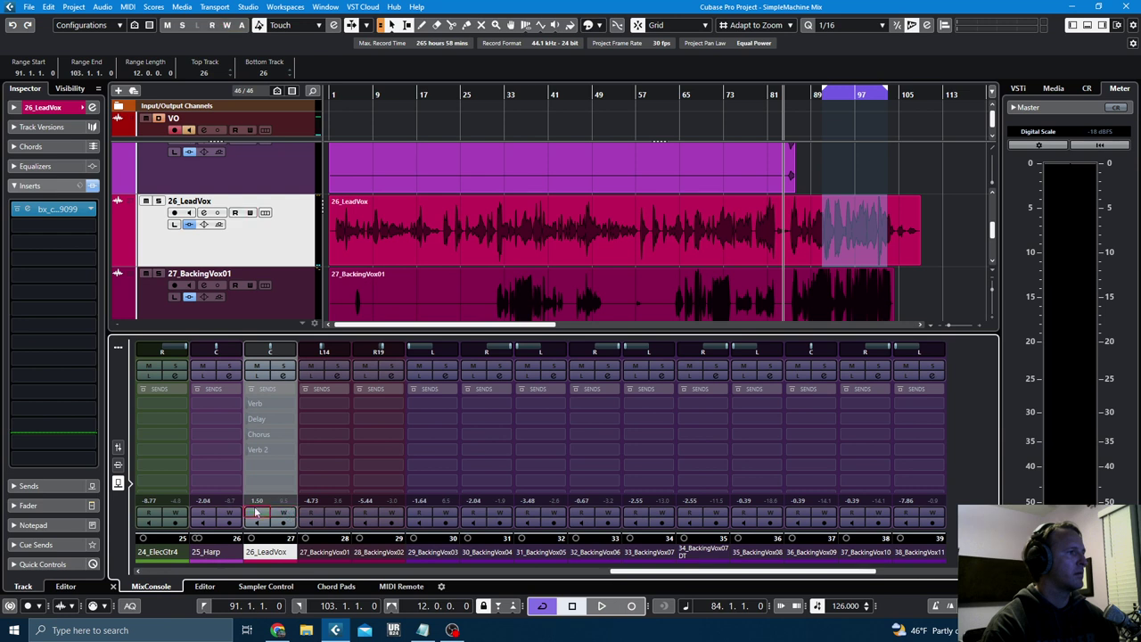
# - Activate the Verb, Delay, Chorus and Verb 2 sends on 26_LeadVox
pyautogui.click(250, 403)
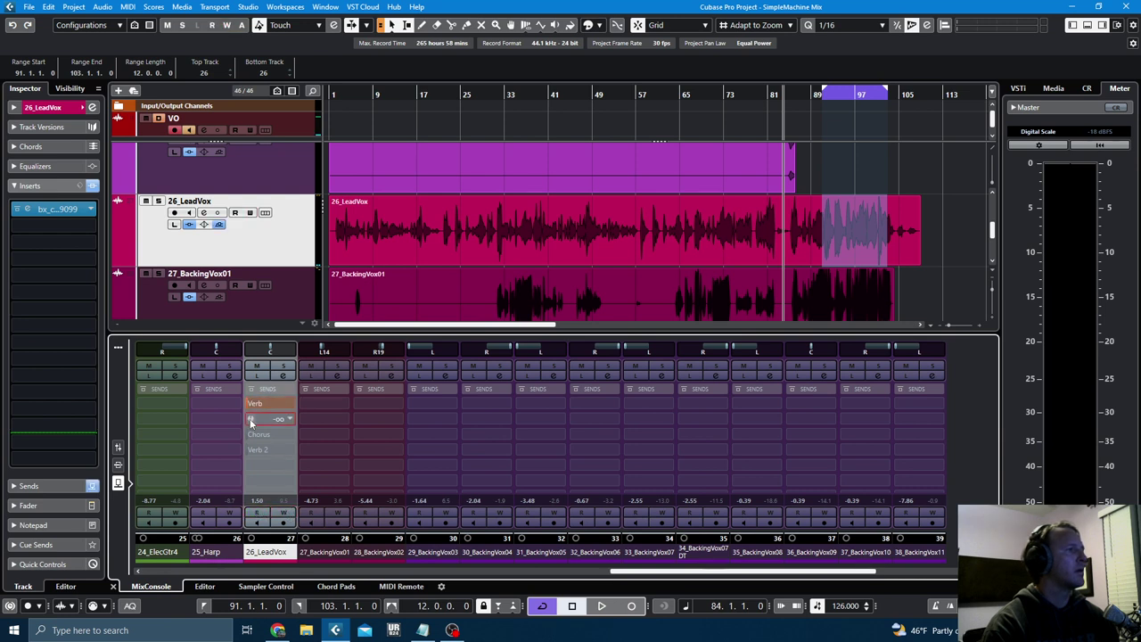
pyautogui.click(250, 418)
pyautogui.click(251, 434)
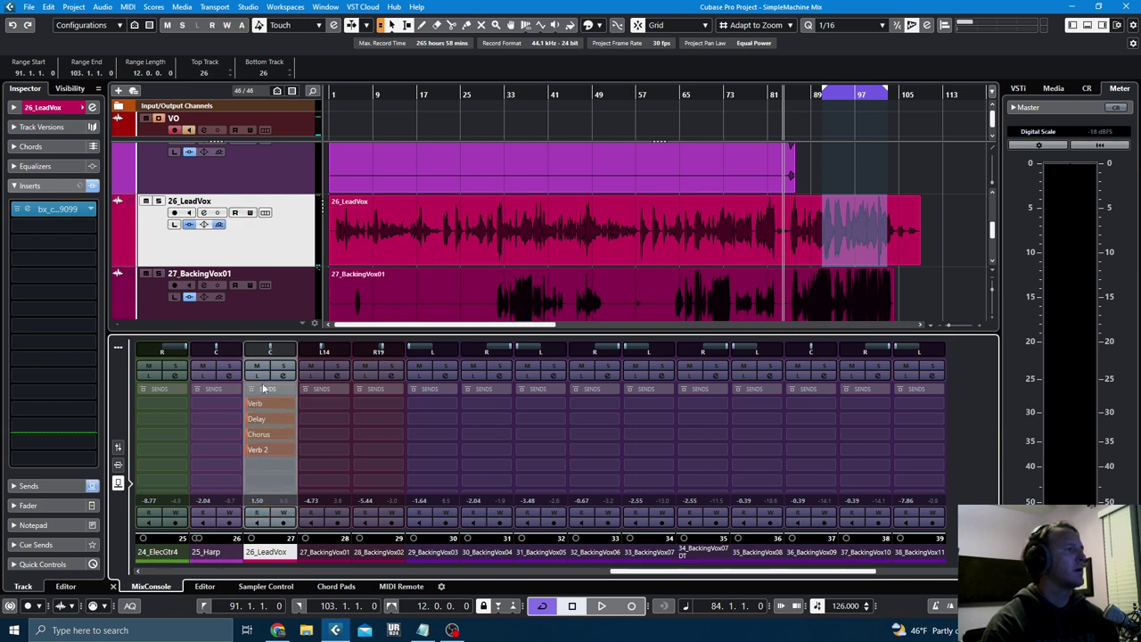
# - Solo 26_LeadVox and play it in a loop from bar 26 to bar 58
pyautogui.click(283, 368)
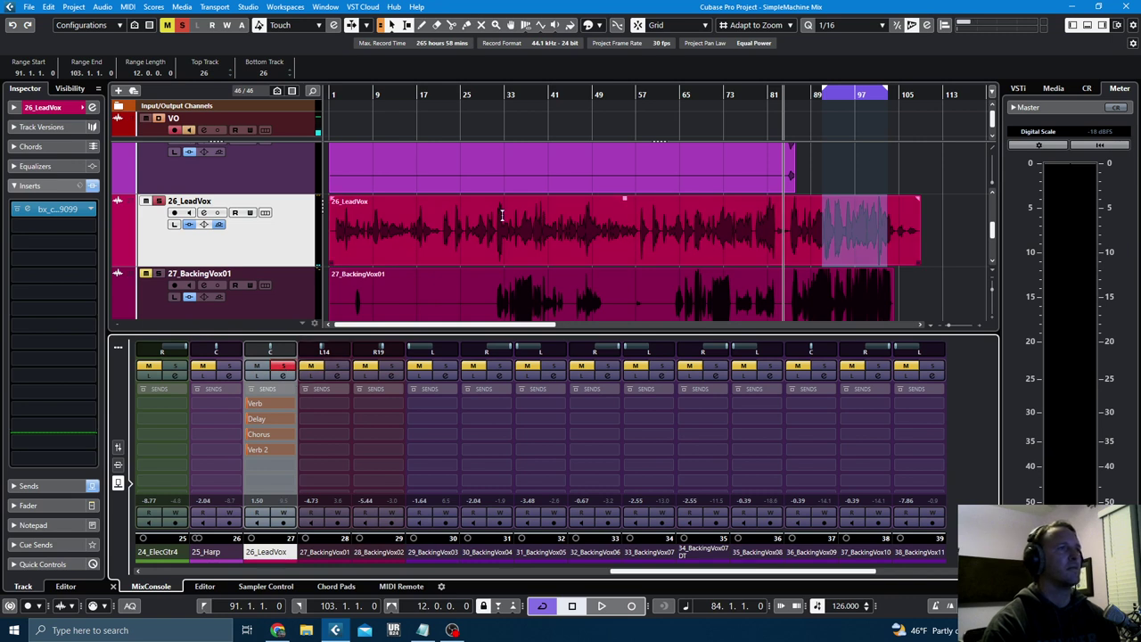
pyautogui.moveTo(463, 215); pyautogui.dragTo(638, 219)
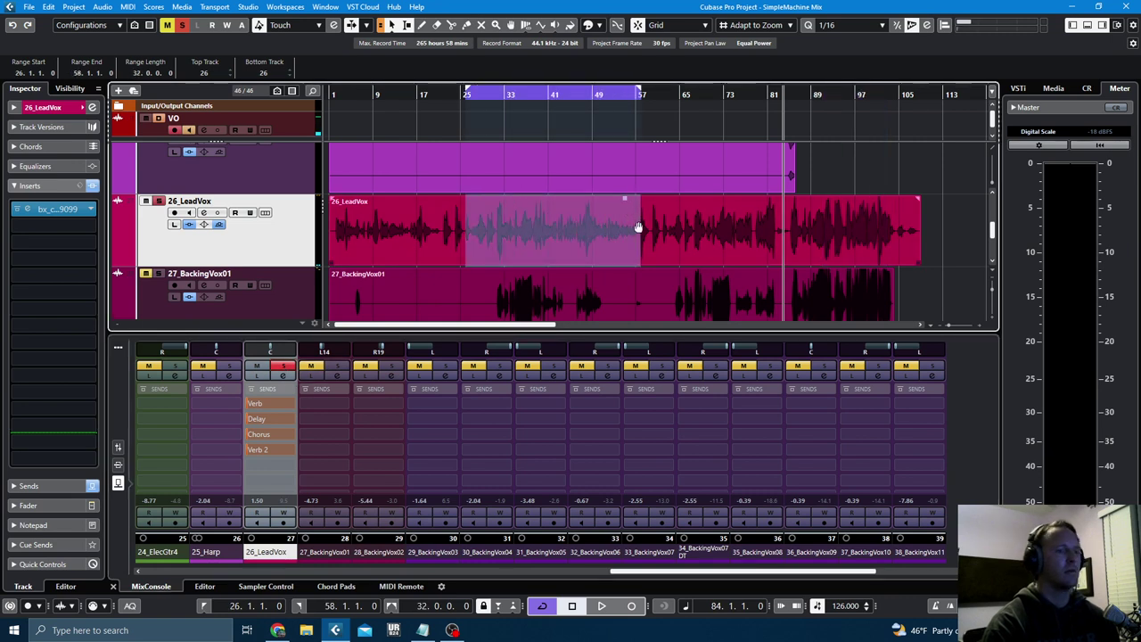
pyautogui.press('space')
# - Raise the 26_LeadVox Verb send to about -23.0 dB and its Delay send to about -22.1 dB during playback, and stop playback
pyautogui.moveTo(251, 402)
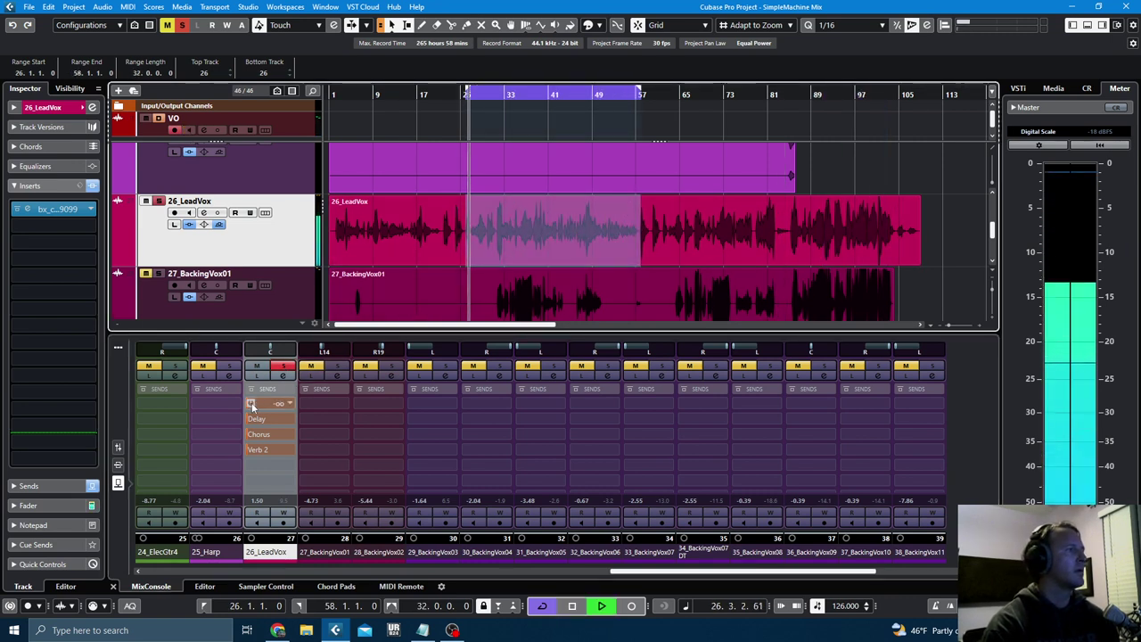
pyautogui.moveTo(255, 403); pyautogui.dragTo(268, 402)
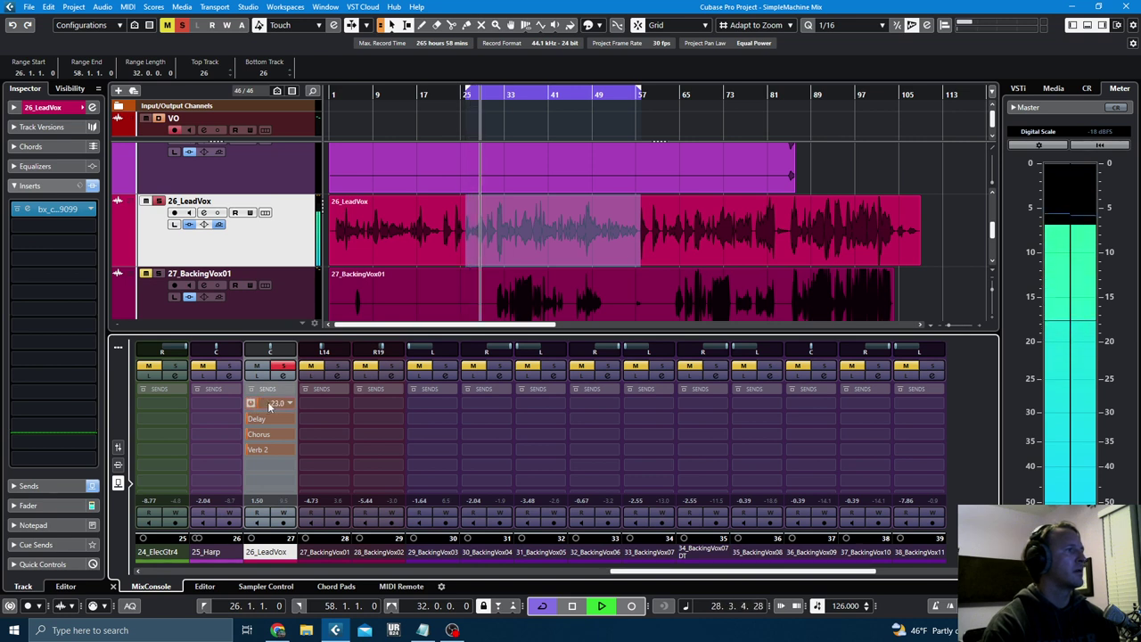
pyautogui.moveTo(269, 418)
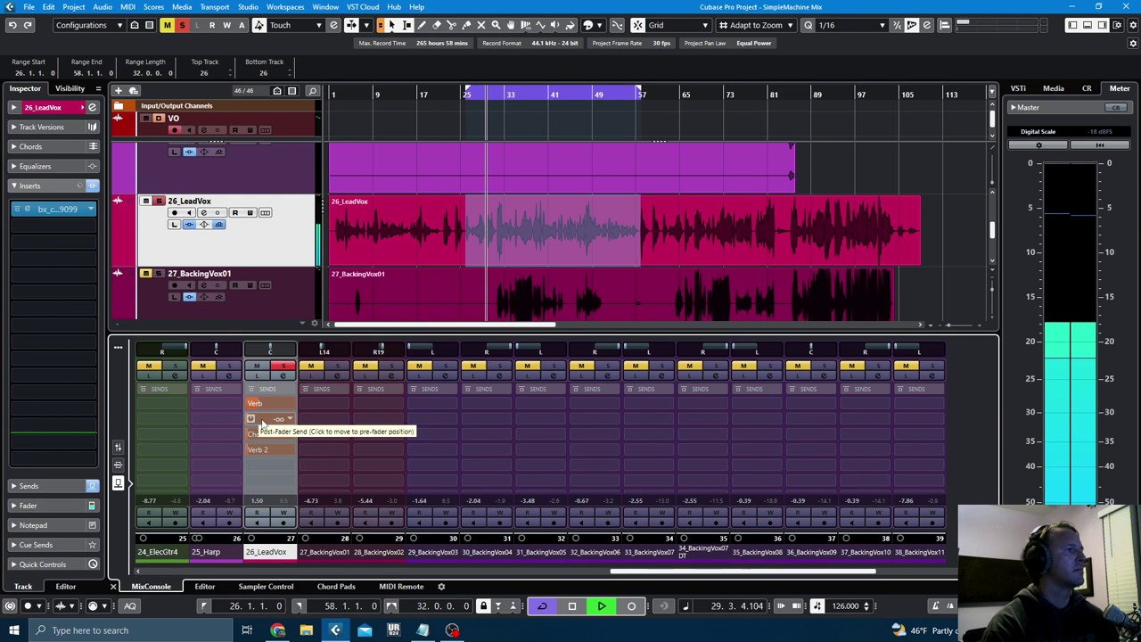
pyautogui.moveTo(262, 419); pyautogui.dragTo(280, 419)
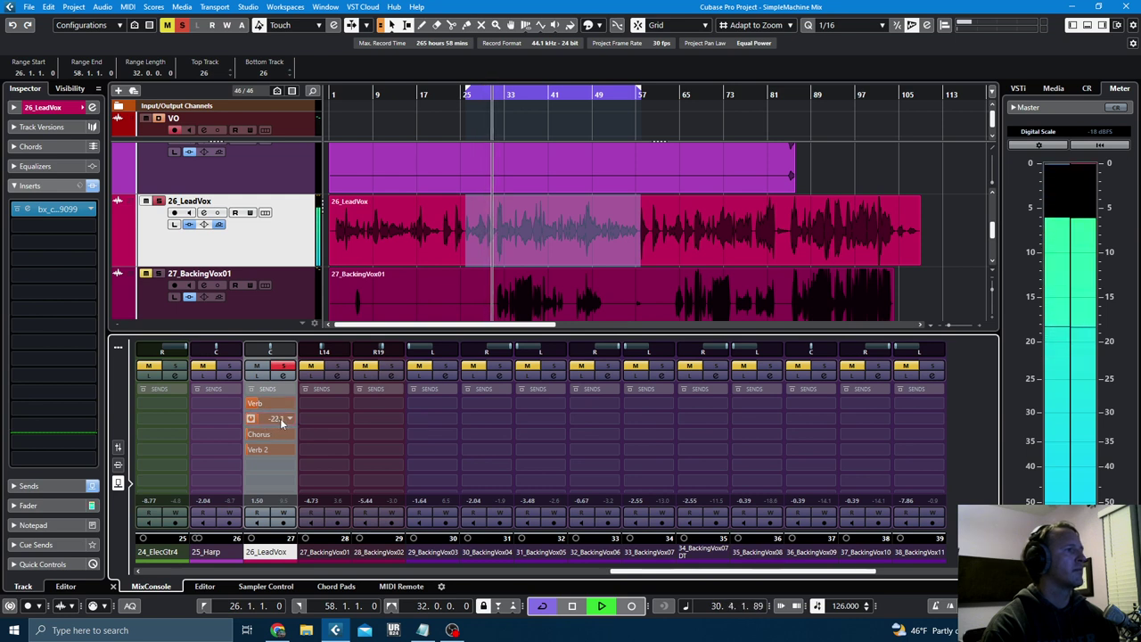
pyautogui.press('space')
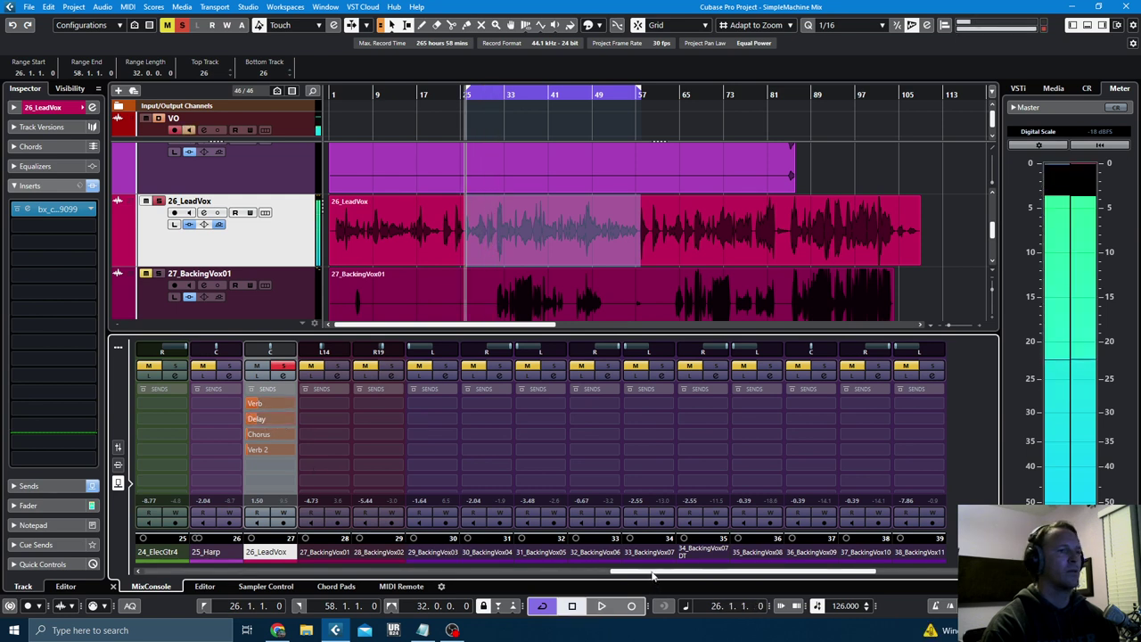
# - On the Delay channel's H-Delay, set a dotted 1/16 delay and a high-pass of about 220 Hz, and adjust the low-pass and feedback during playback
pyautogui.moveTo(652, 577); pyautogui.dragTo(833, 581)
pyautogui.click(797, 552)
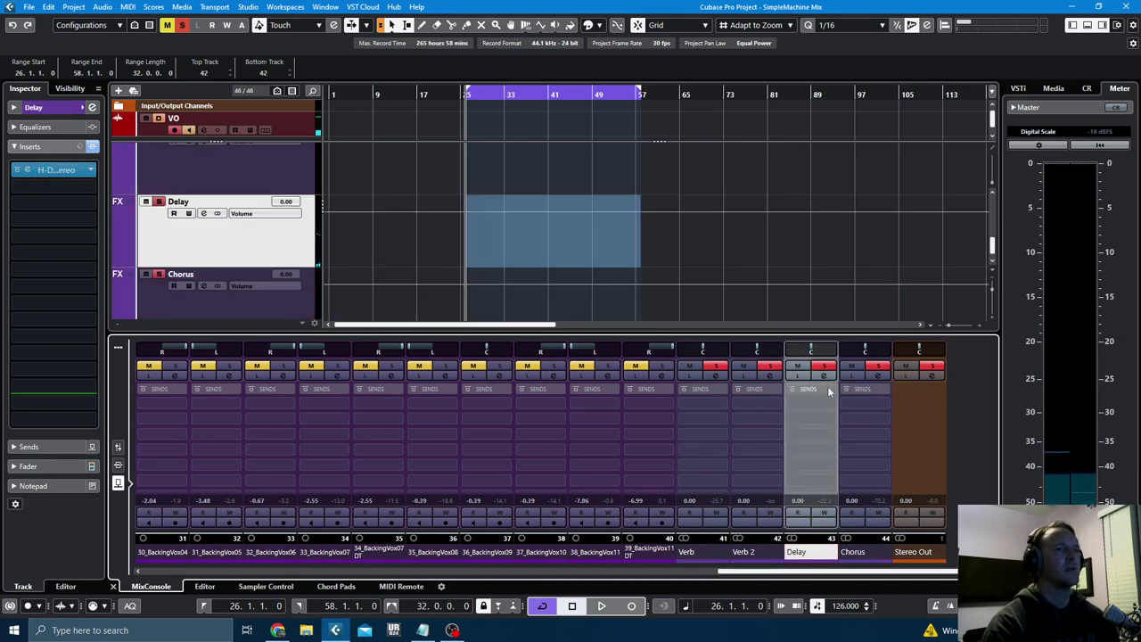
pyautogui.click(822, 375)
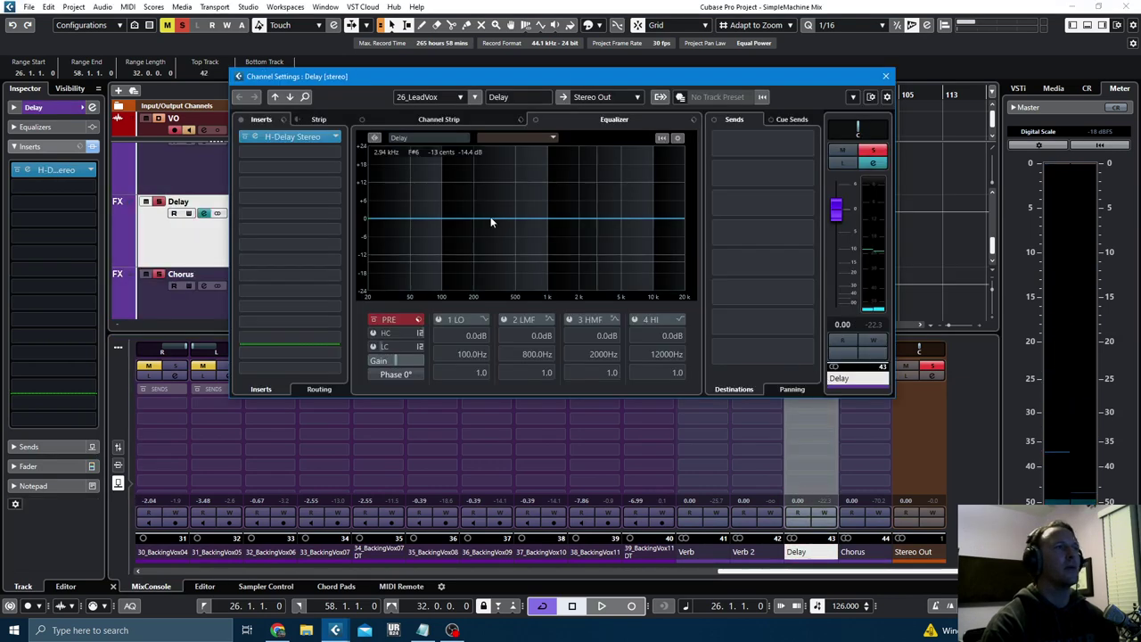
pyautogui.click(290, 140)
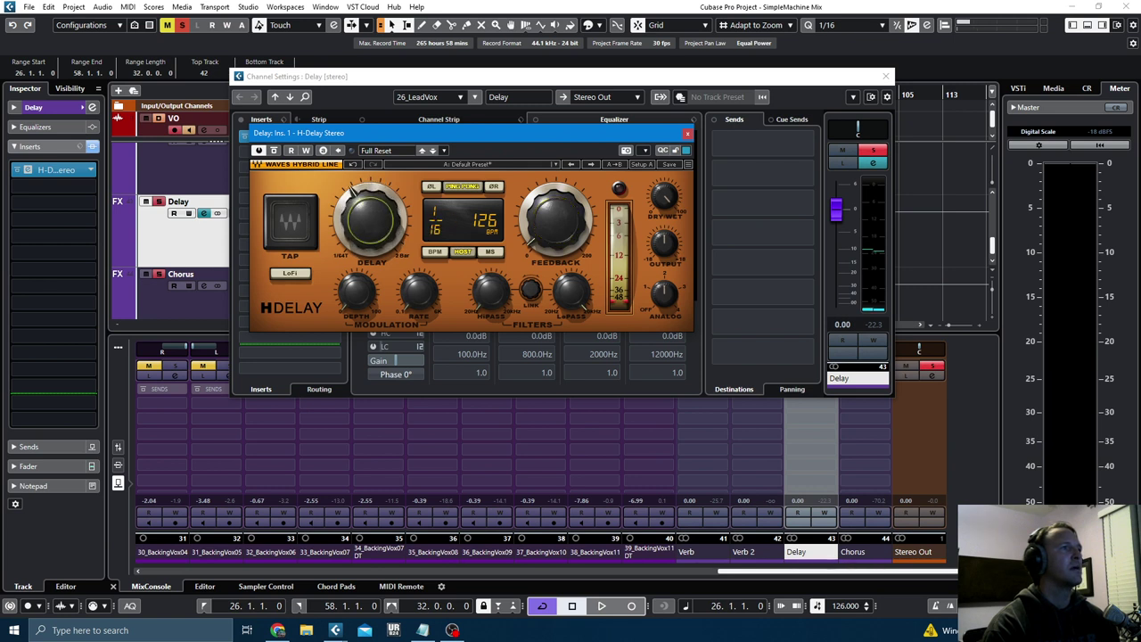
pyautogui.press('space')
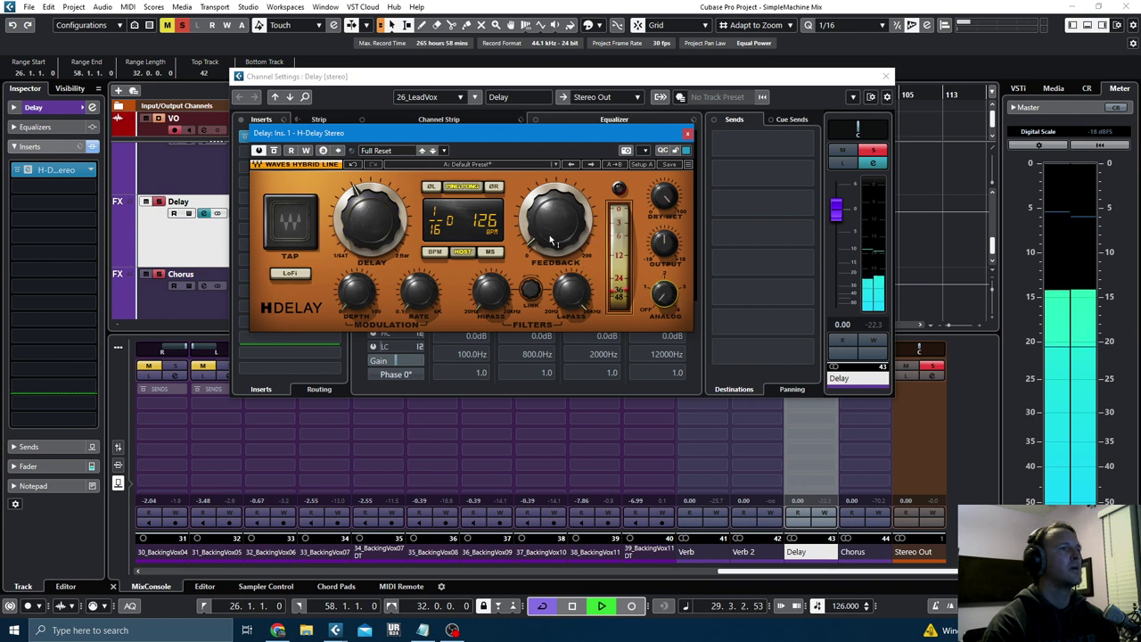
pyautogui.moveTo(490, 292); pyautogui.dragTo(490, 249)
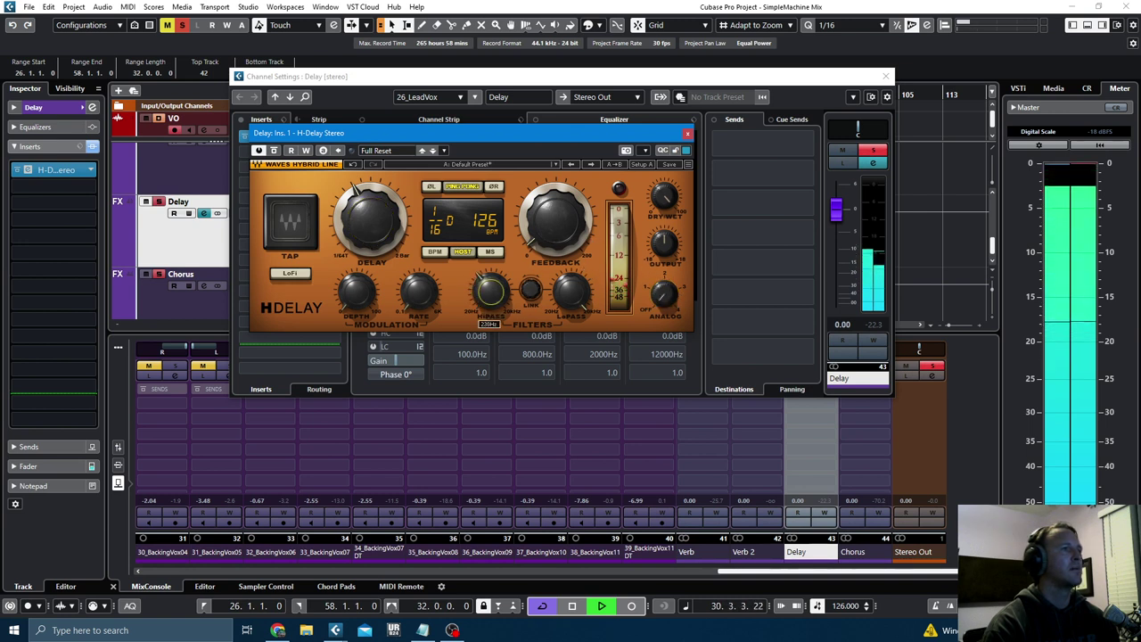
pyautogui.moveTo(572, 290)
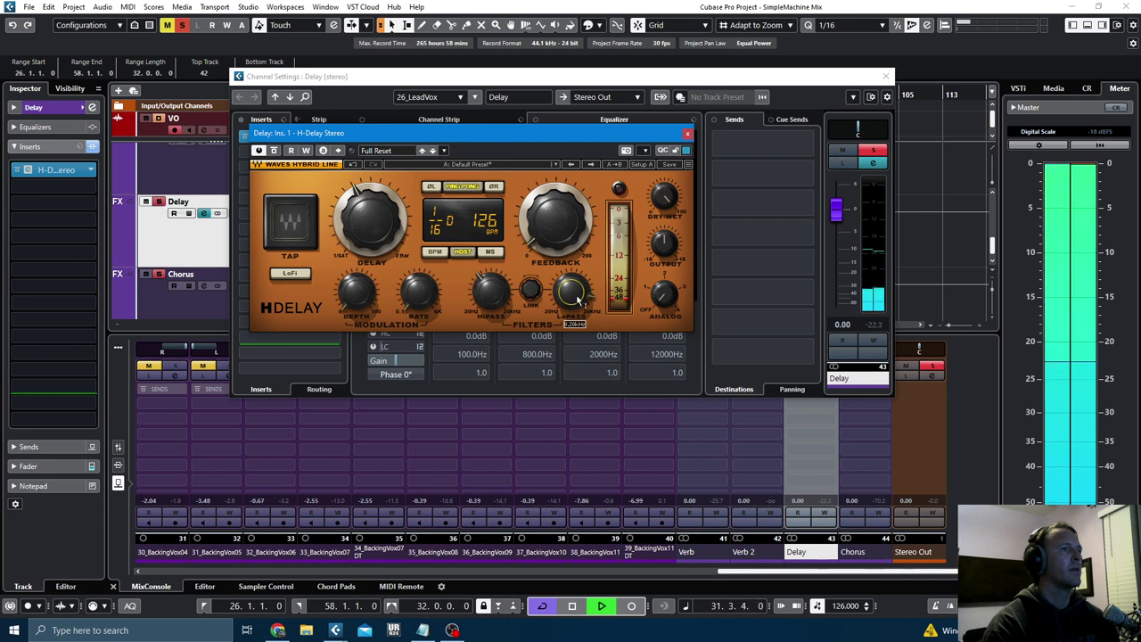
pyautogui.moveTo(554, 219)
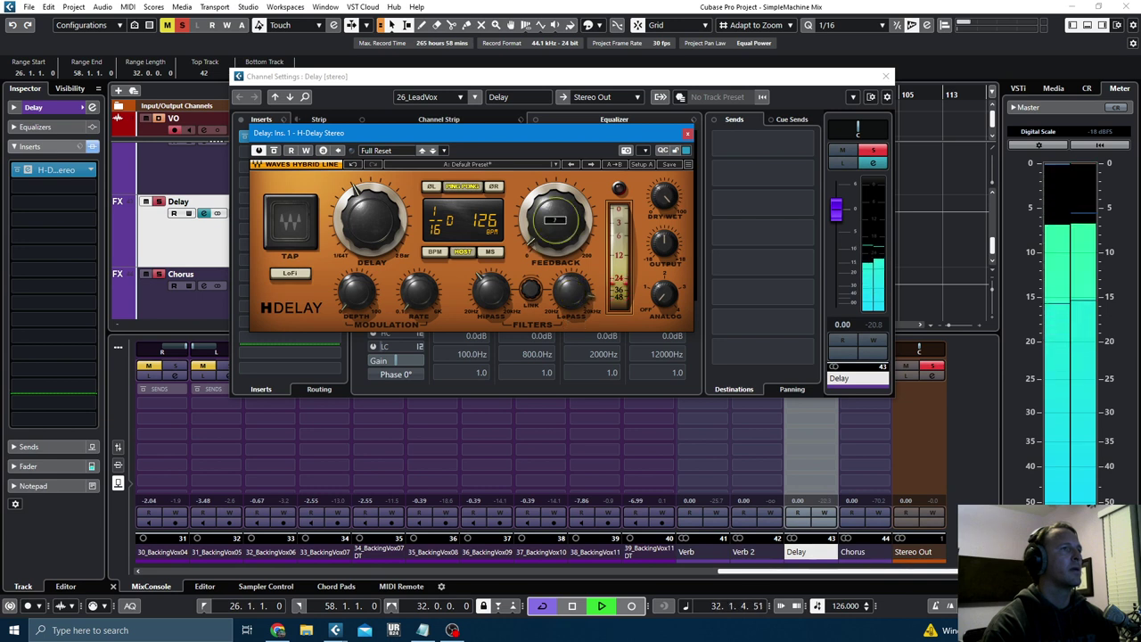
pyautogui.click(687, 133)
pyautogui.click(885, 76)
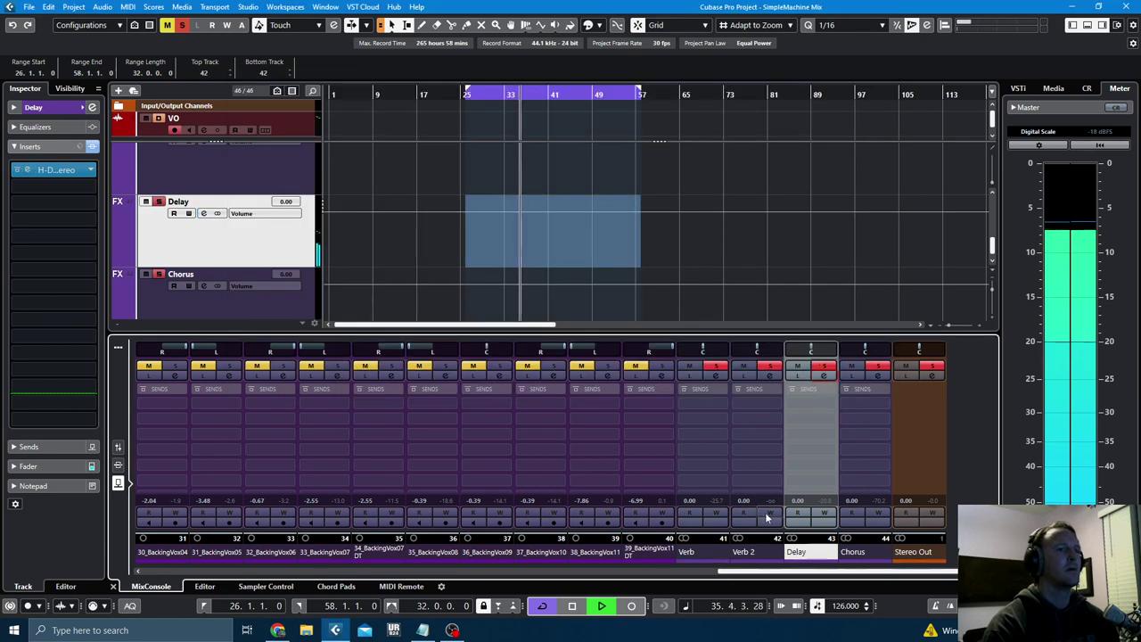
# - Raise the 26_LeadVox Chorus send to about -16.1 dB and its Verb 2 send to about -16.0 dB
pyautogui.moveTo(743, 571); pyautogui.dragTo(548, 585)
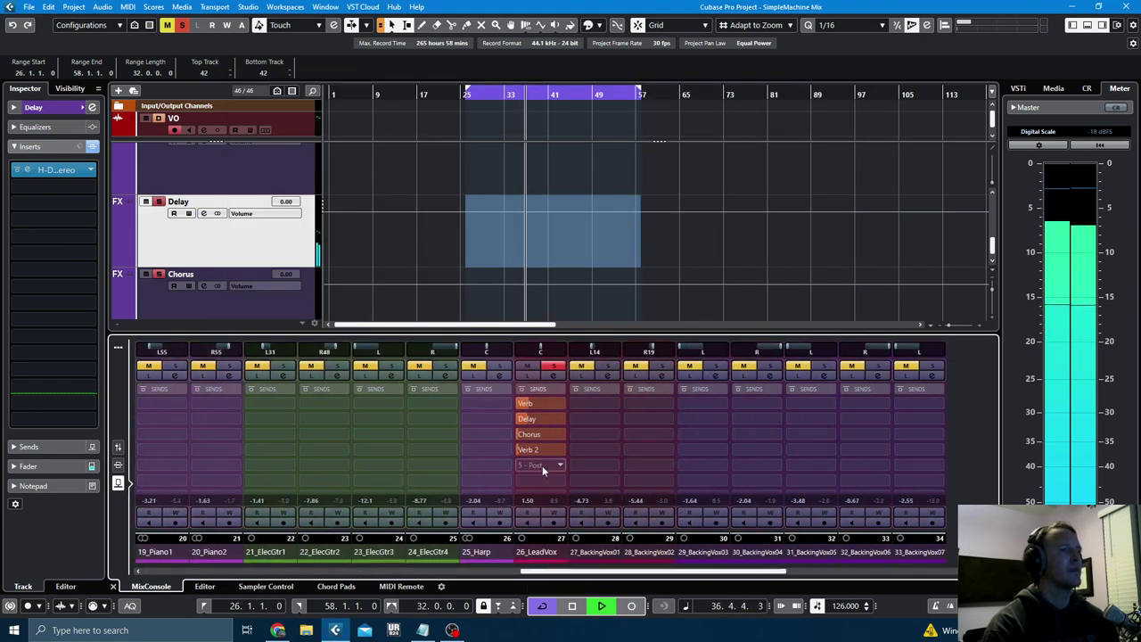
pyautogui.moveTo(521, 435); pyautogui.dragTo(546, 431)
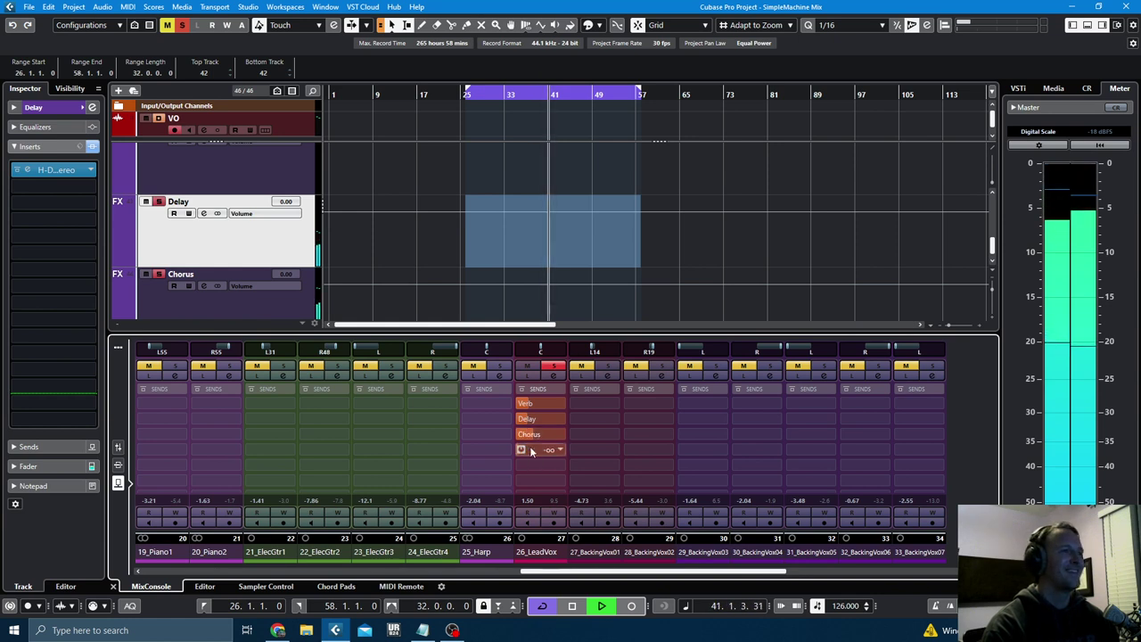
pyautogui.moveTo(538, 451); pyautogui.dragTo(559, 450)
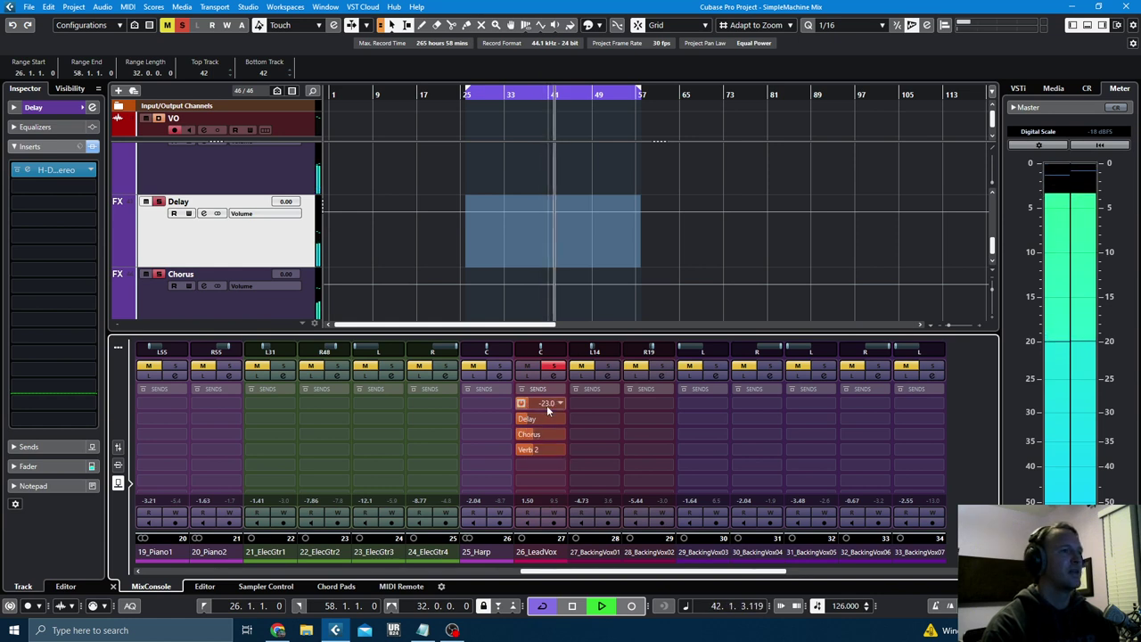
# - Lower the Verb 2 send on 26_LeadVox with its Verb, Delay and Chorus sends temporarily bypassed, and reactivate those three
pyautogui.click(522, 403)
pyautogui.click(521, 418)
pyautogui.click(522, 434)
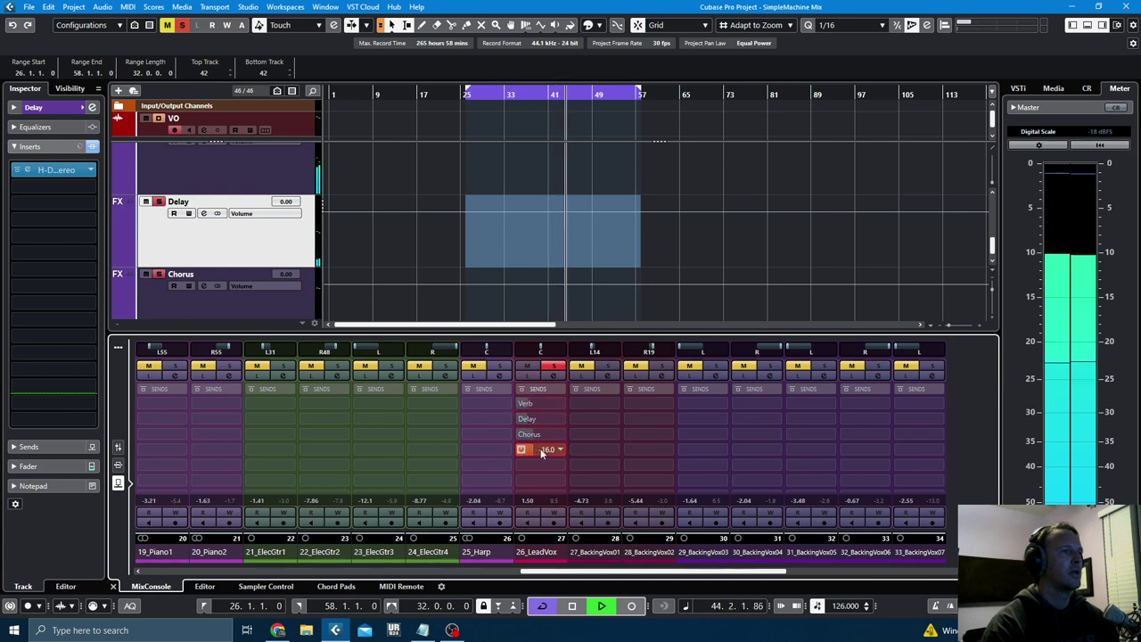
pyautogui.moveTo(542, 452); pyautogui.dragTo(533, 451)
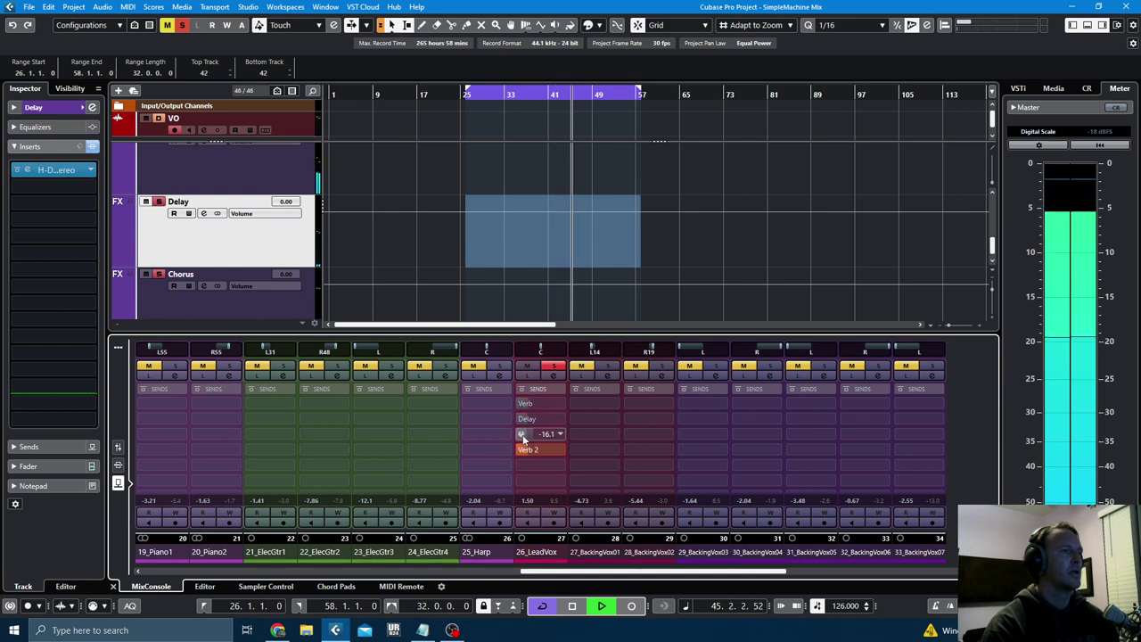
pyautogui.click(521, 419)
pyautogui.click(522, 404)
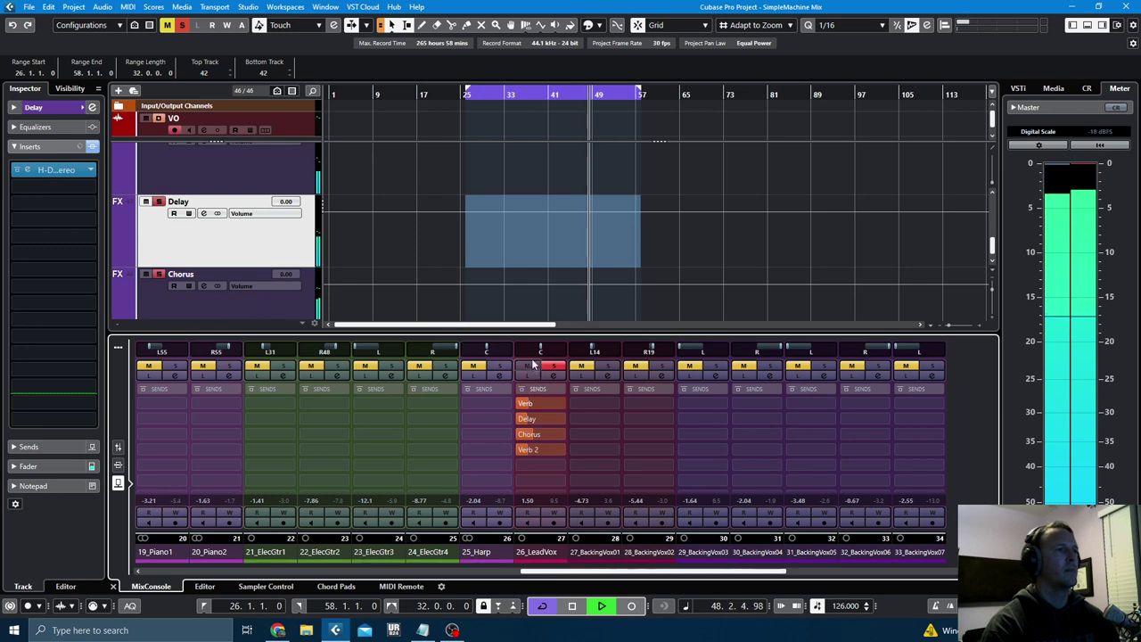
# - Copy the four 26_LeadVox sends to 27_BackingVox01 and 28_BackingVox02, and solo 27_BackingVox01
pyautogui.moveTo(541, 390); pyautogui.dragTo(638, 389)
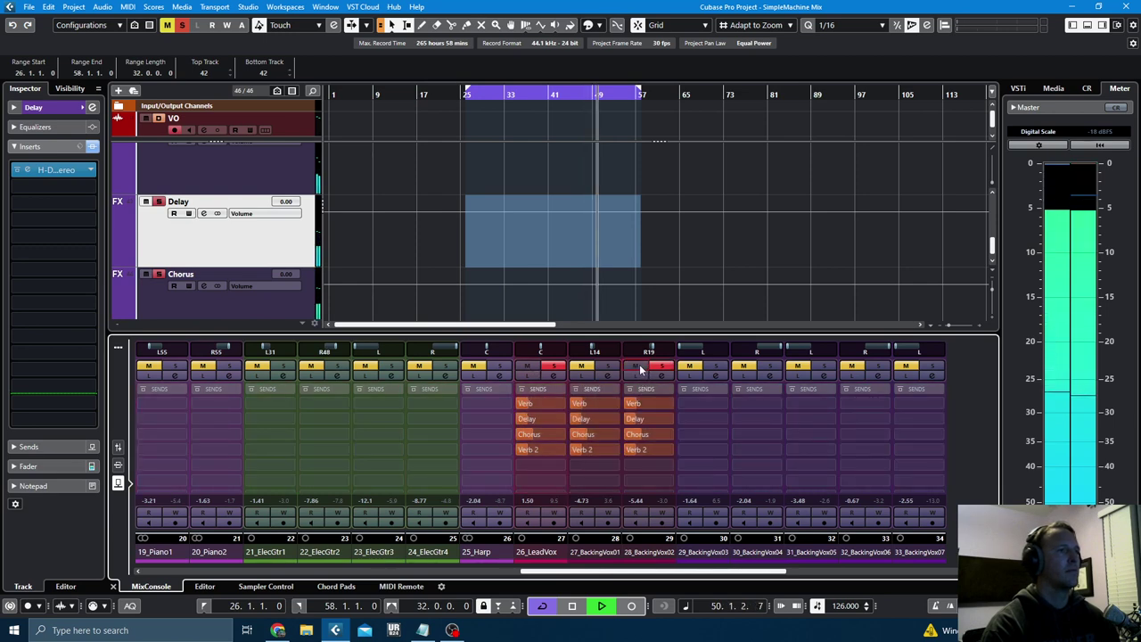
# - Assign the first three sends of channels 29_BackingVox03 through 39_BackingVox11DT to Verb, Delay and Chorus
pyautogui.click(703, 553)
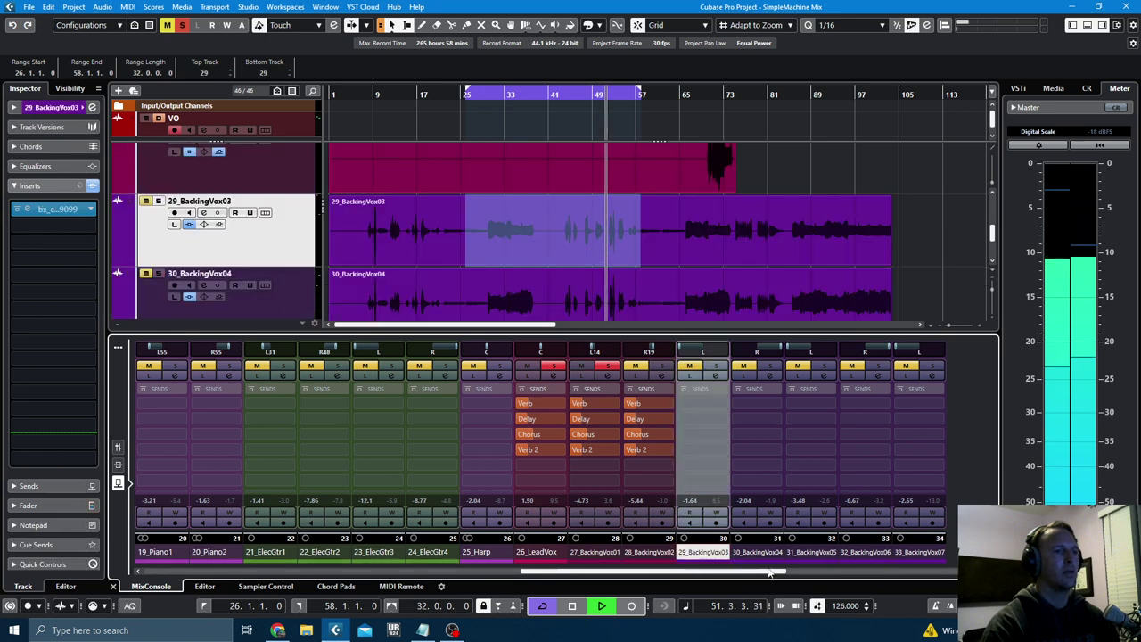
pyautogui.moveTo(703, 571); pyautogui.dragTo(910, 573)
pyautogui.keyDown('shift'); pyautogui.click(811, 553); pyautogui.keyUp('shift')
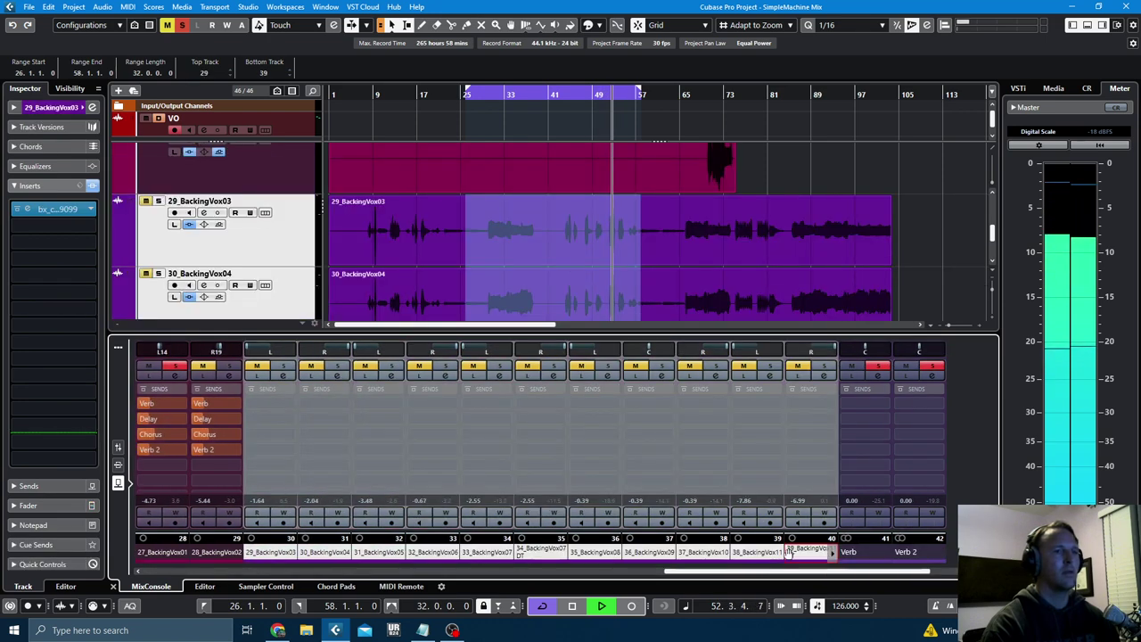
pyautogui.click(277, 404)
pyautogui.click(280, 455)
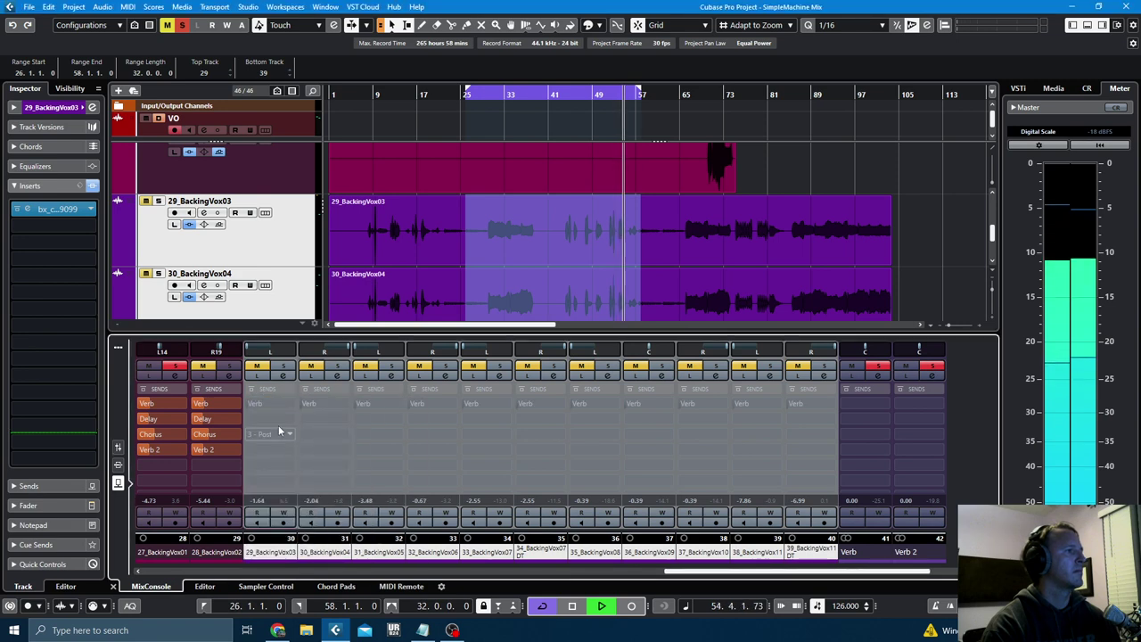
pyautogui.click(279, 433)
pyautogui.click(278, 489)
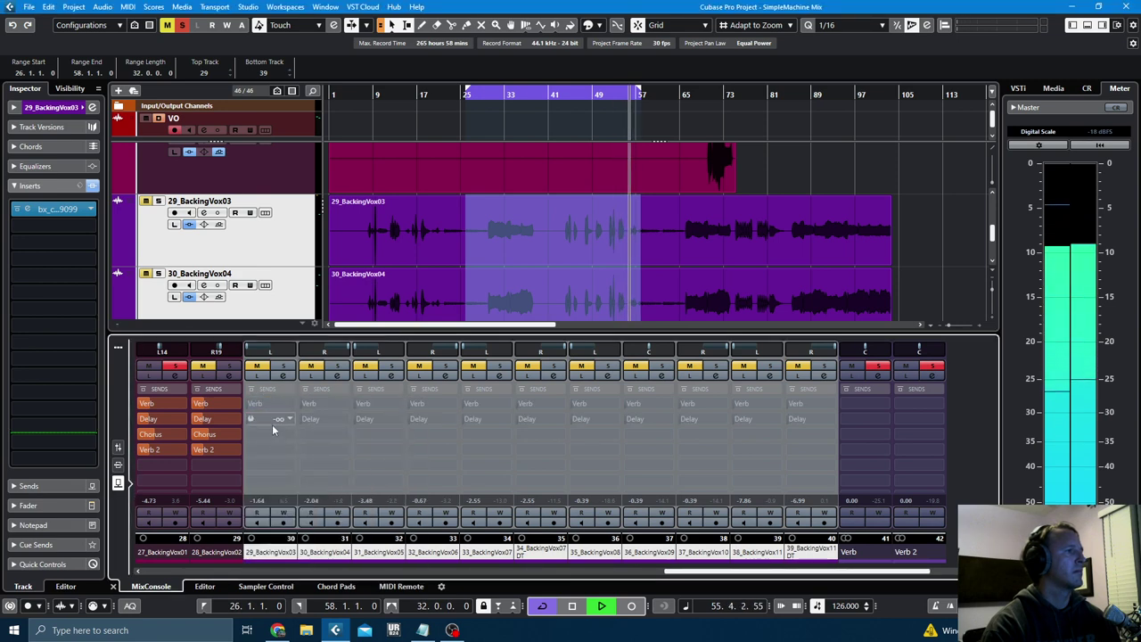
pyautogui.click(273, 431)
pyautogui.click(283, 503)
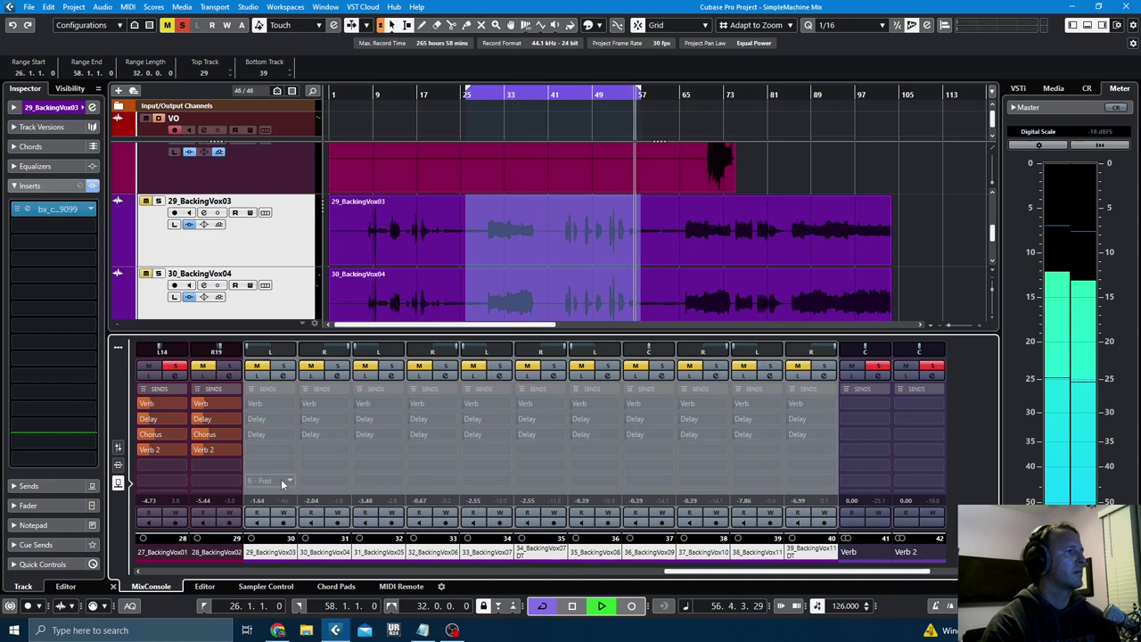
pyautogui.click(285, 433)
pyautogui.click(287, 506)
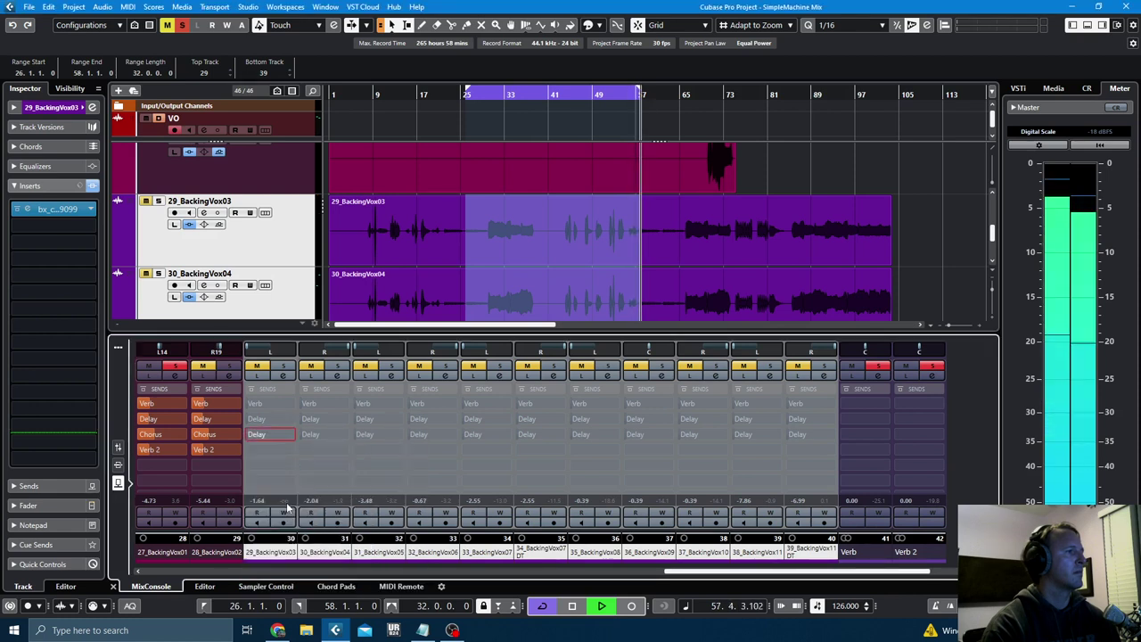
# - Solo the remaining backing vocals with 28_BackingVox02, and activate and raise the Verb, Delay and Chorus sends on channels 29 to 39
pyautogui.click(253, 402)
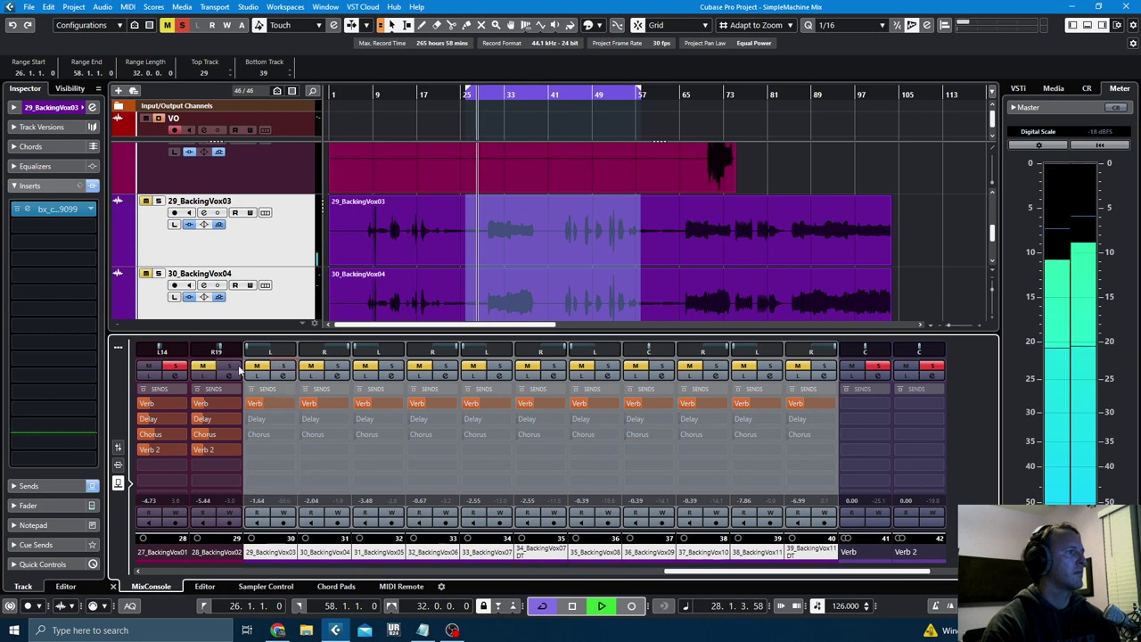
pyautogui.scroll(-5, 677, 241)
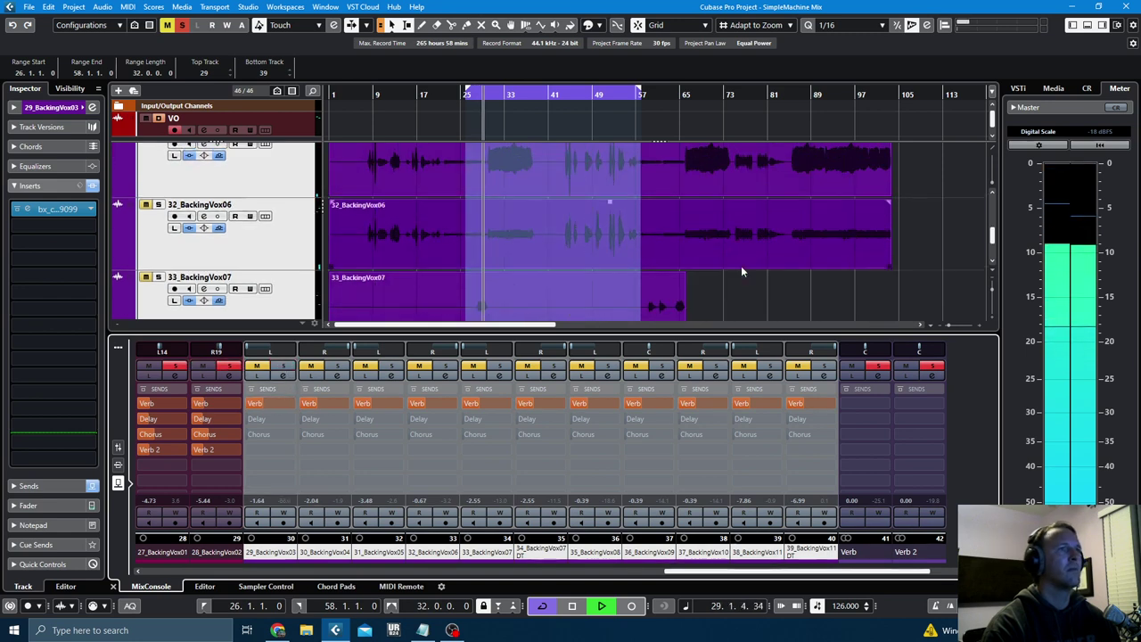
pyautogui.scroll(-1, 667, 250)
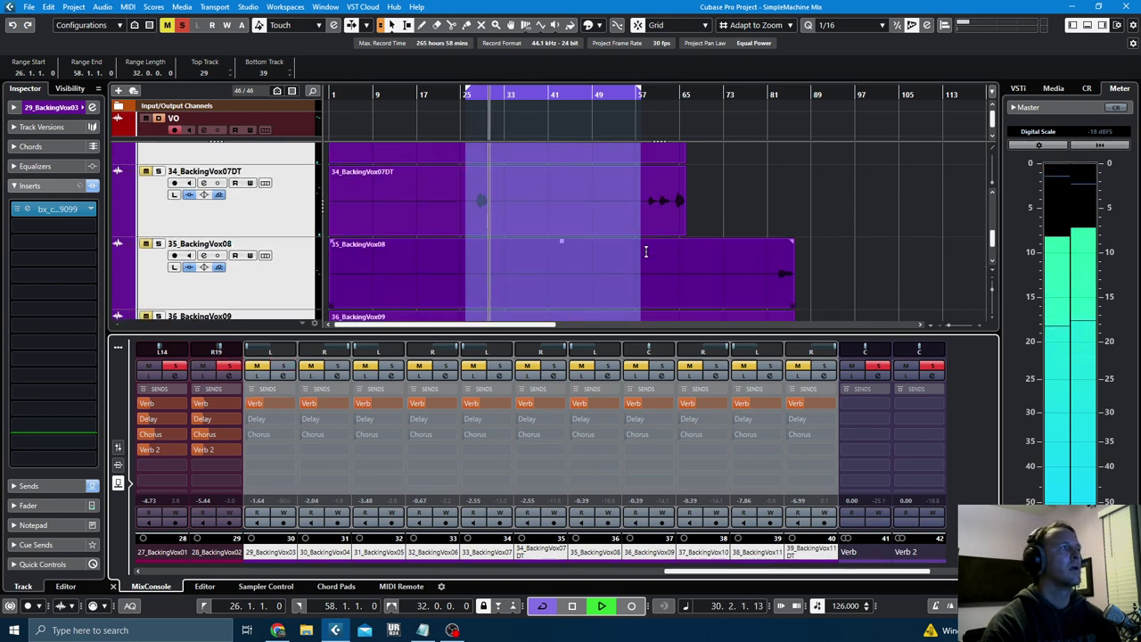
pyautogui.click(279, 367)
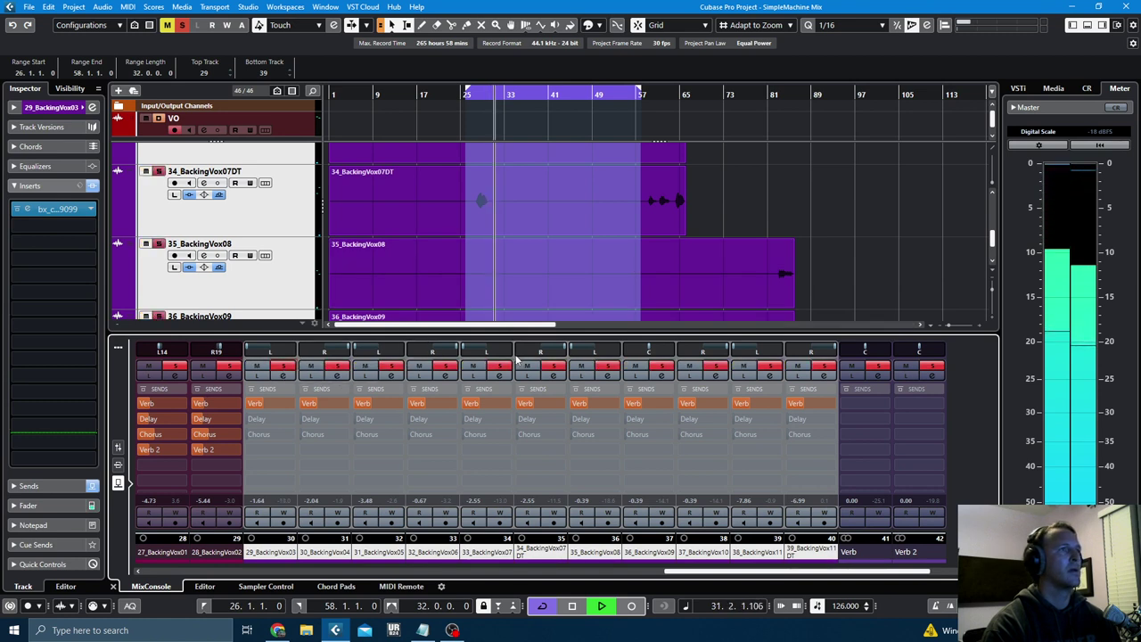
pyautogui.click(250, 418)
pyautogui.moveTo(257, 419); pyautogui.dragTo(314, 437)
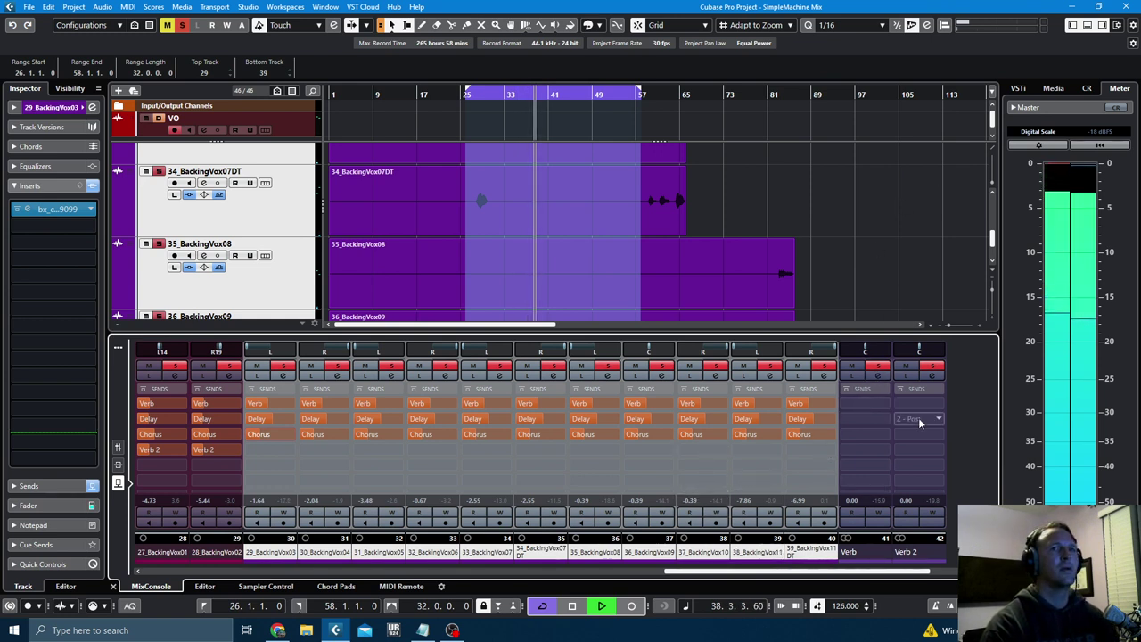
# - Clear all mute and solo states and check the vocal sends and effect channels in the full mix
pyautogui.click(182, 25)
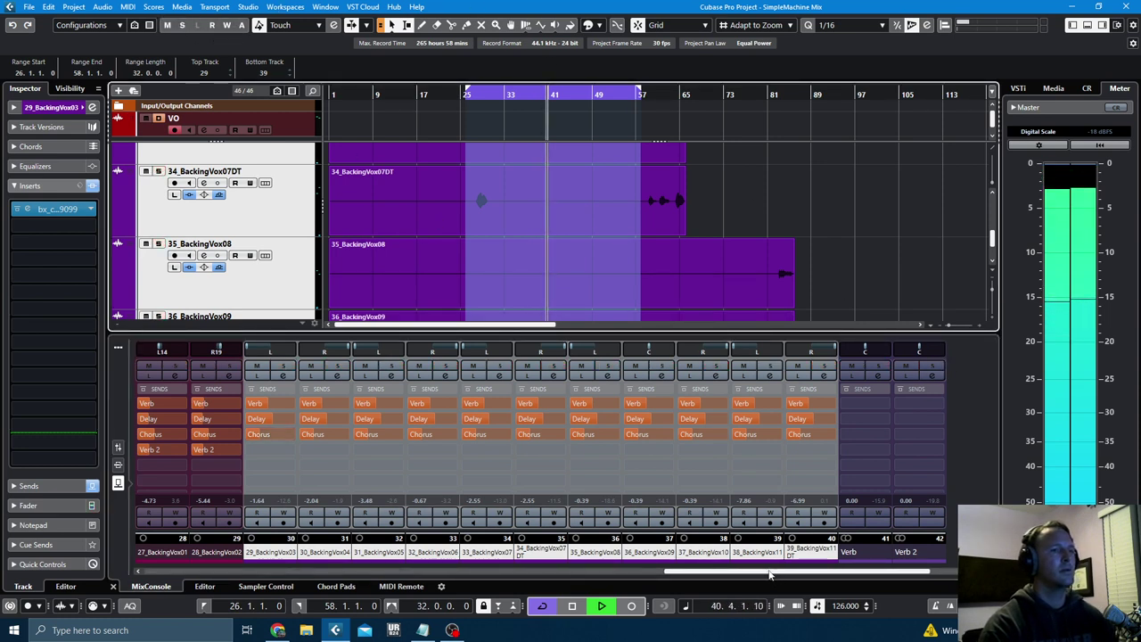
pyautogui.moveTo(772, 578); pyautogui.dragTo(855, 581)
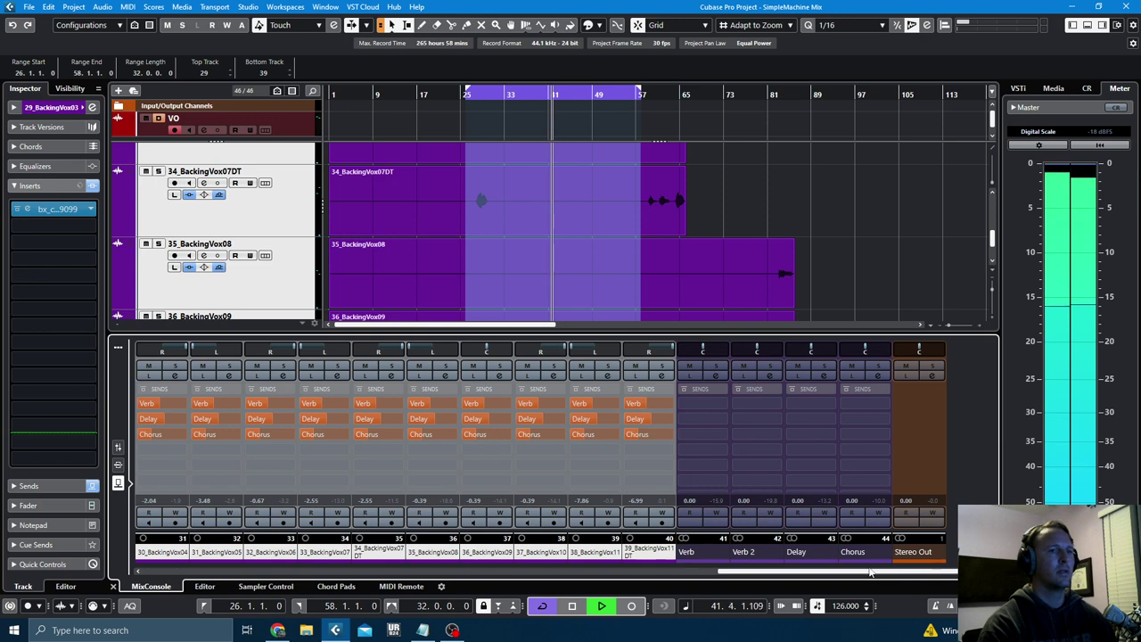
pyautogui.click(612, 571)
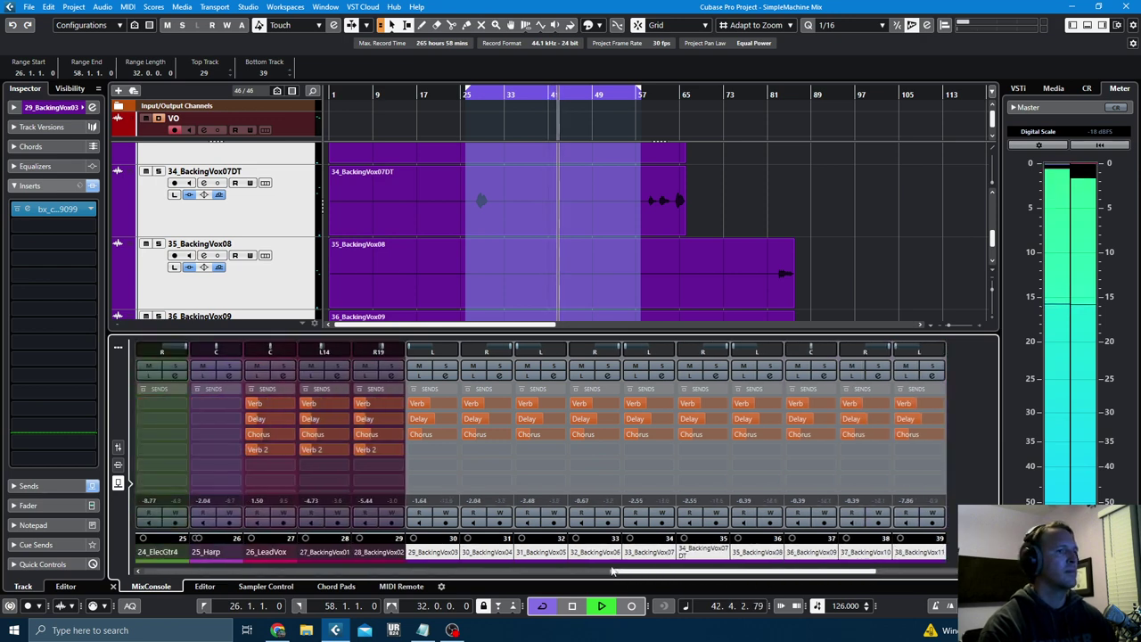
pyautogui.moveTo(612, 571)
pyautogui.mouseDown()
pyautogui.moveTo(493, 571)
pyautogui.moveTo(621, 580)
pyautogui.mouseUp()
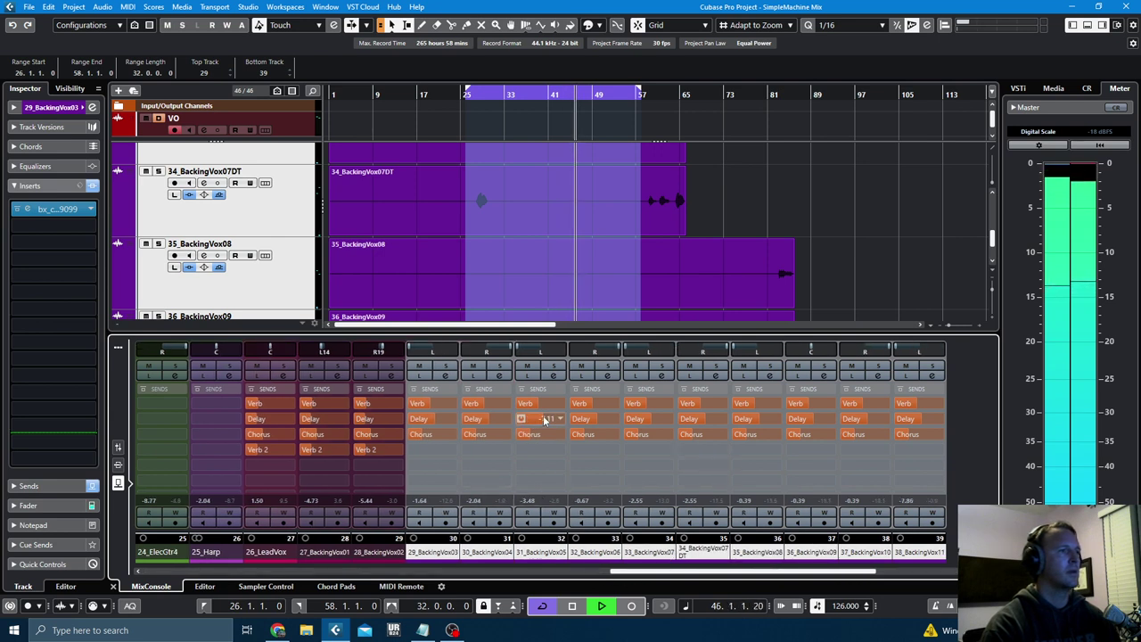
# - Fine-tune the Delay and Chorus sends of the selected backing vocals, setting the 29_BackingVox03 Chorus send to about -17.3 dB
pyautogui.moveTo(533, 419); pyautogui.dragTo(527, 420)
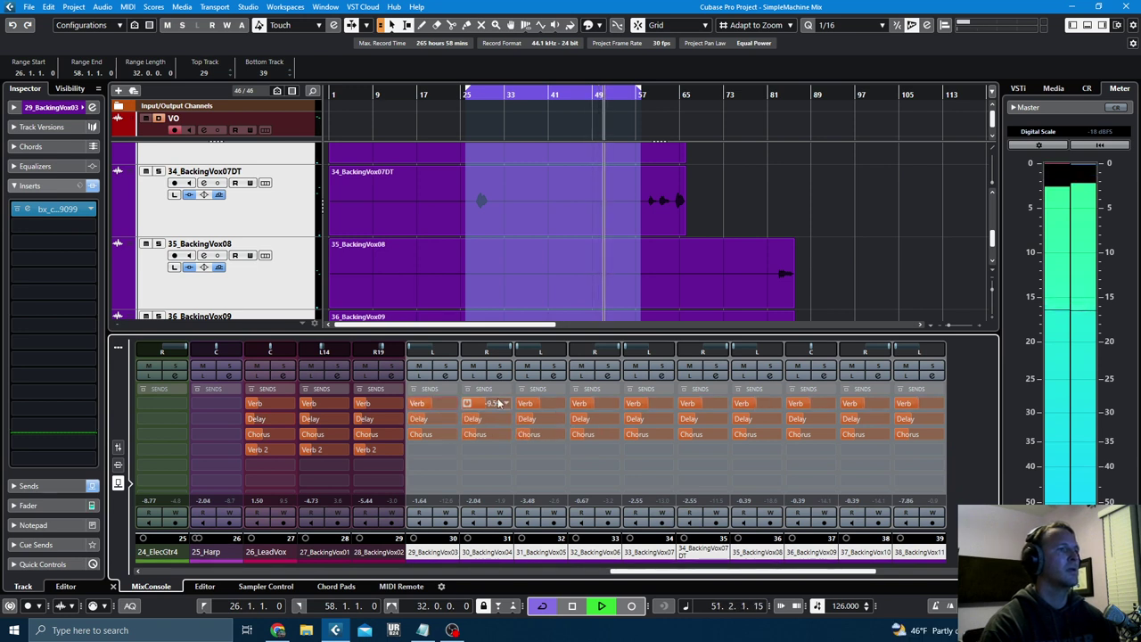
pyautogui.moveTo(427, 436); pyautogui.dragTo(435, 437)
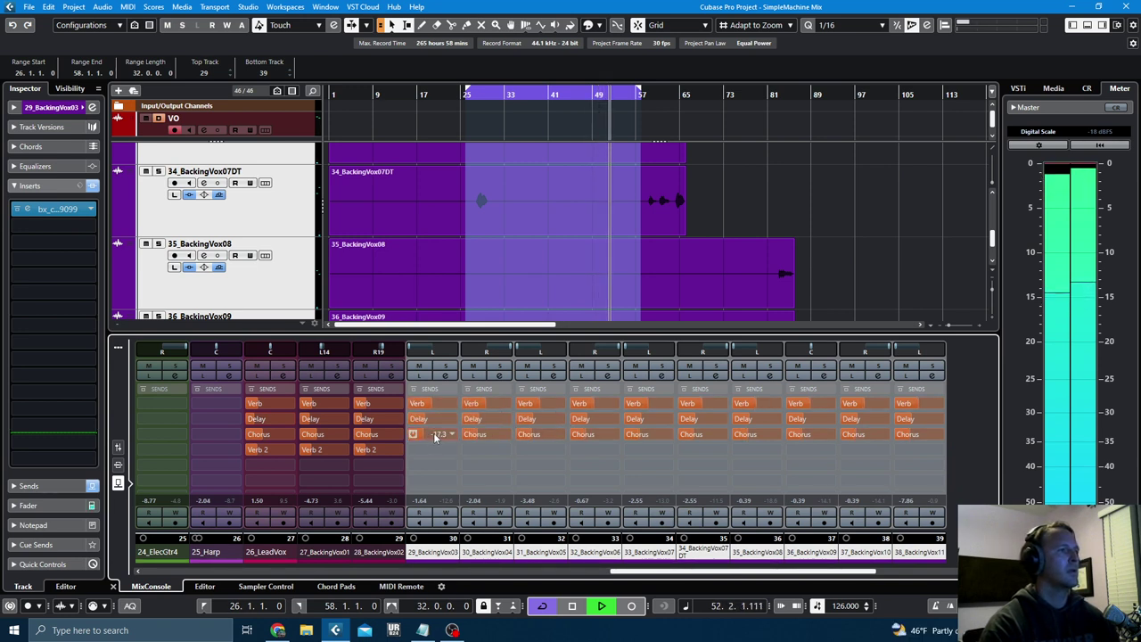
# - Lower the linked faders of channels 29 to 39 by about 1.5 dB, and raise 27_BackingVox01 to -2.55 and 28_BackingVox02 to -3.10
pyautogui.moveTo(663, 571); pyautogui.dragTo(680, 574)
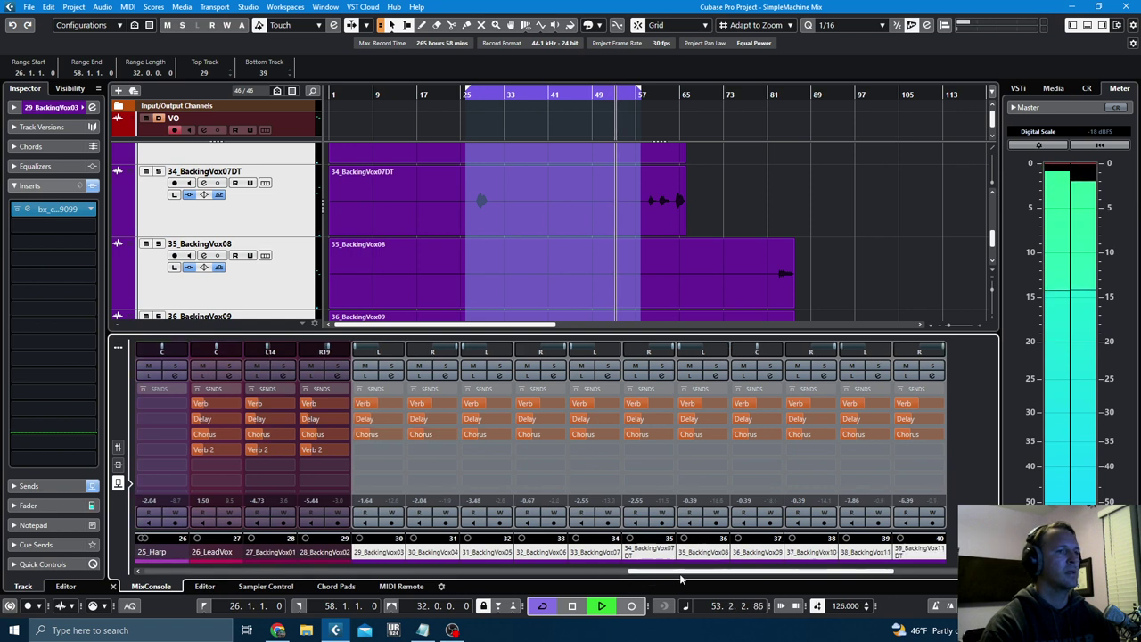
pyautogui.click(118, 449)
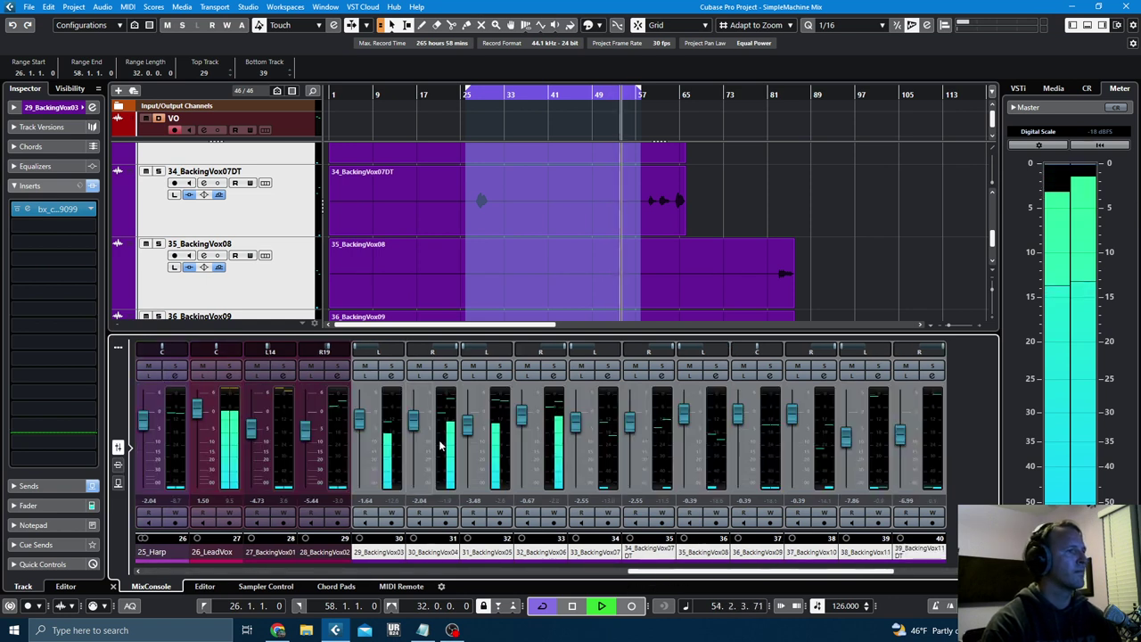
pyautogui.moveTo(520, 414); pyautogui.dragTo(519, 415)
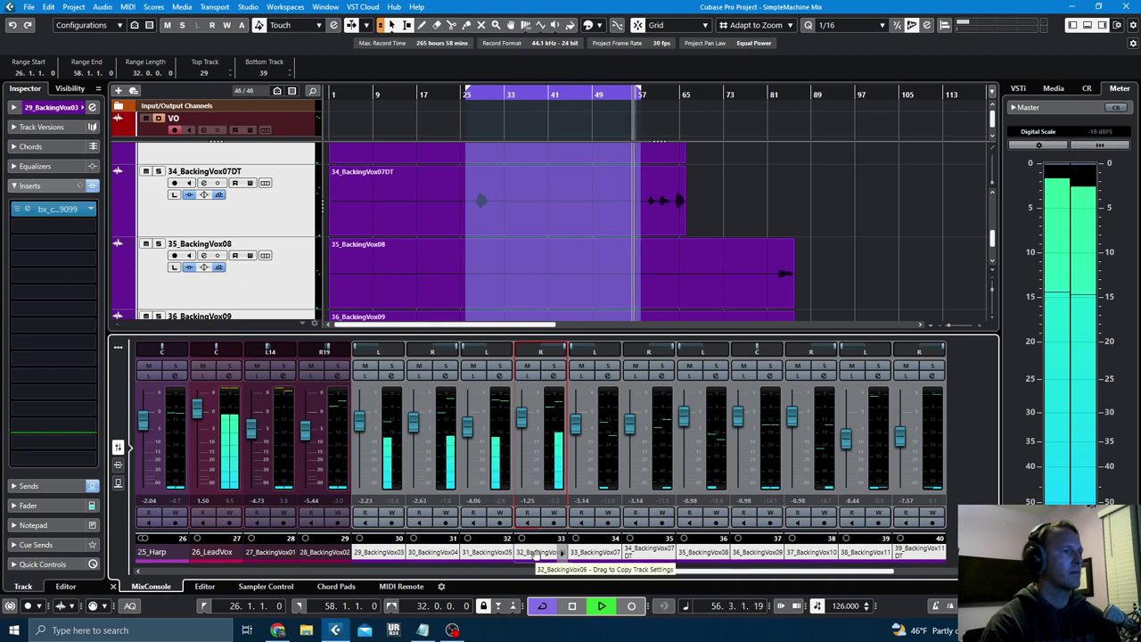
pyautogui.click(284, 433)
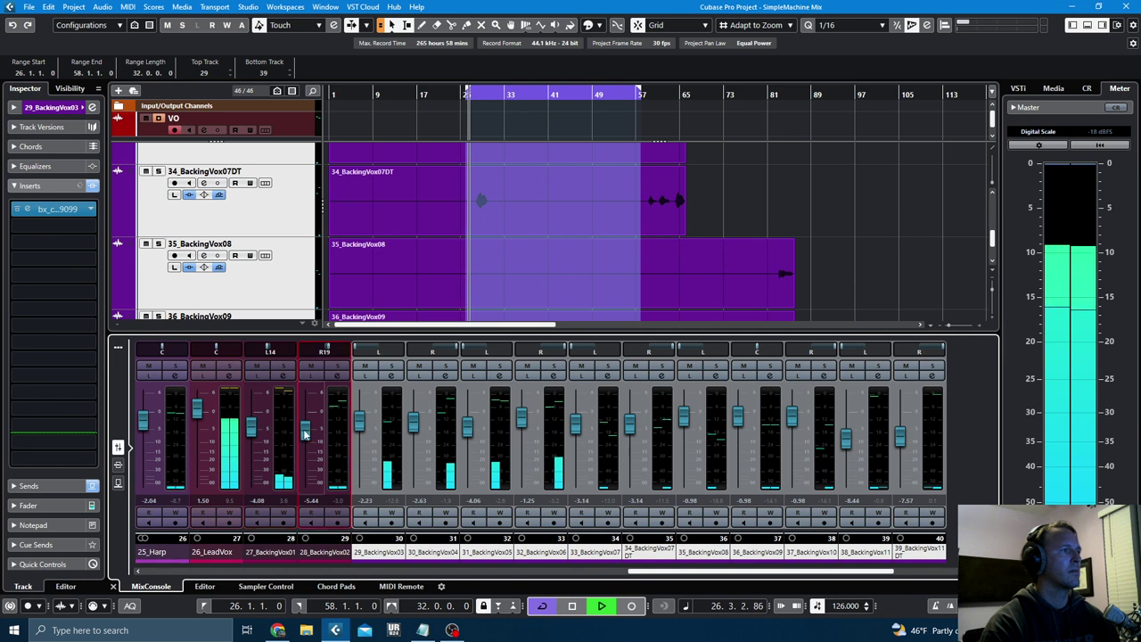
pyautogui.moveTo(251, 427)
pyautogui.mouseDown()
pyautogui.moveTo(306, 425)
pyautogui.moveTo(254, 426)
pyautogui.mouseUp()
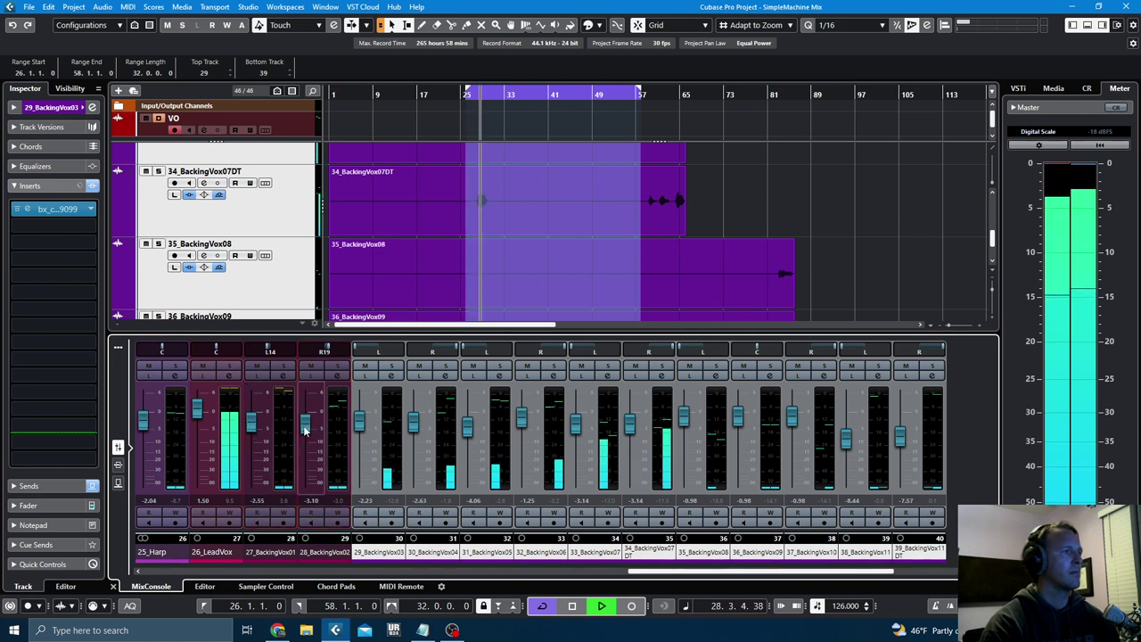
pyautogui.click(627, 428)
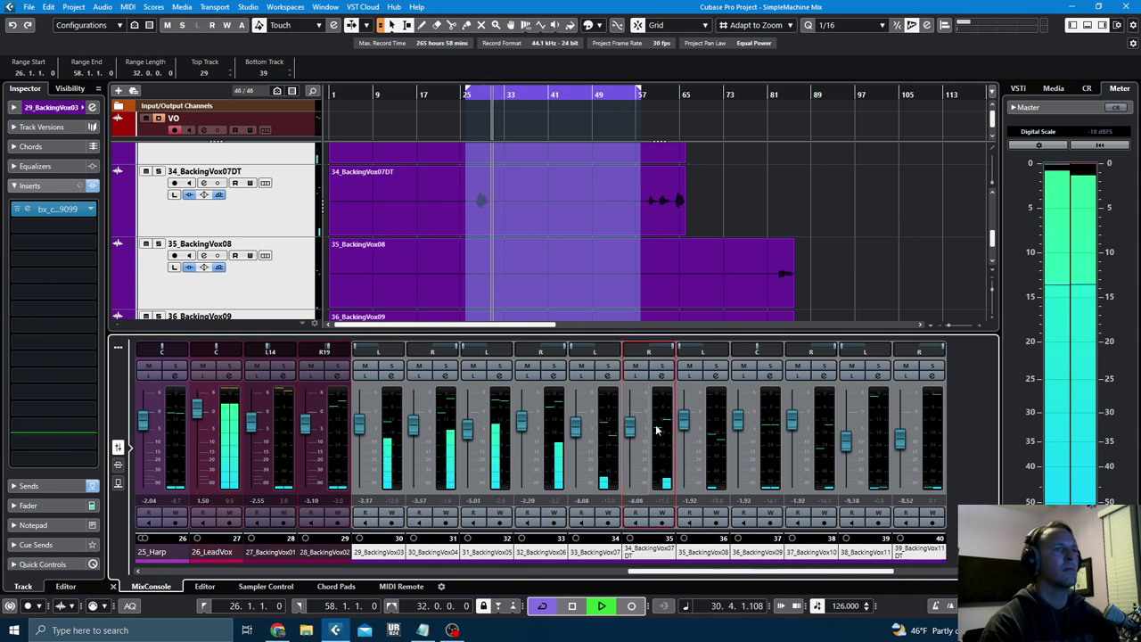
# - Raise the 26_LeadVox fader to 2.16 dB
pyautogui.moveTo(197, 412); pyautogui.dragTo(196, 409)
pyautogui.click(250, 425)
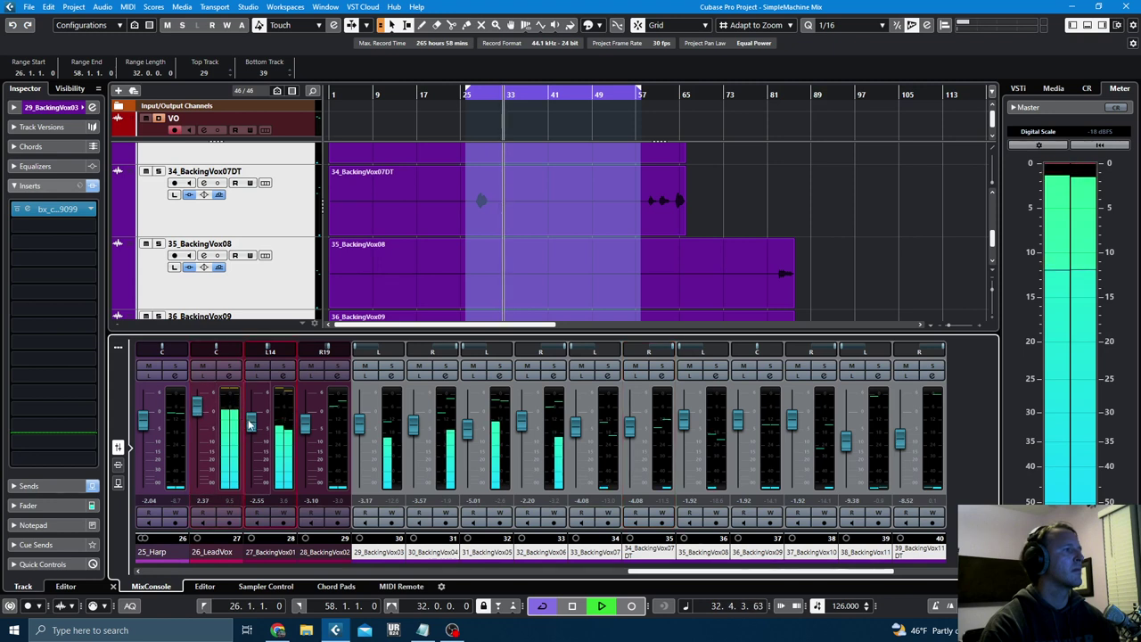
pyautogui.moveTo(198, 407); pyautogui.dragTo(199, 409)
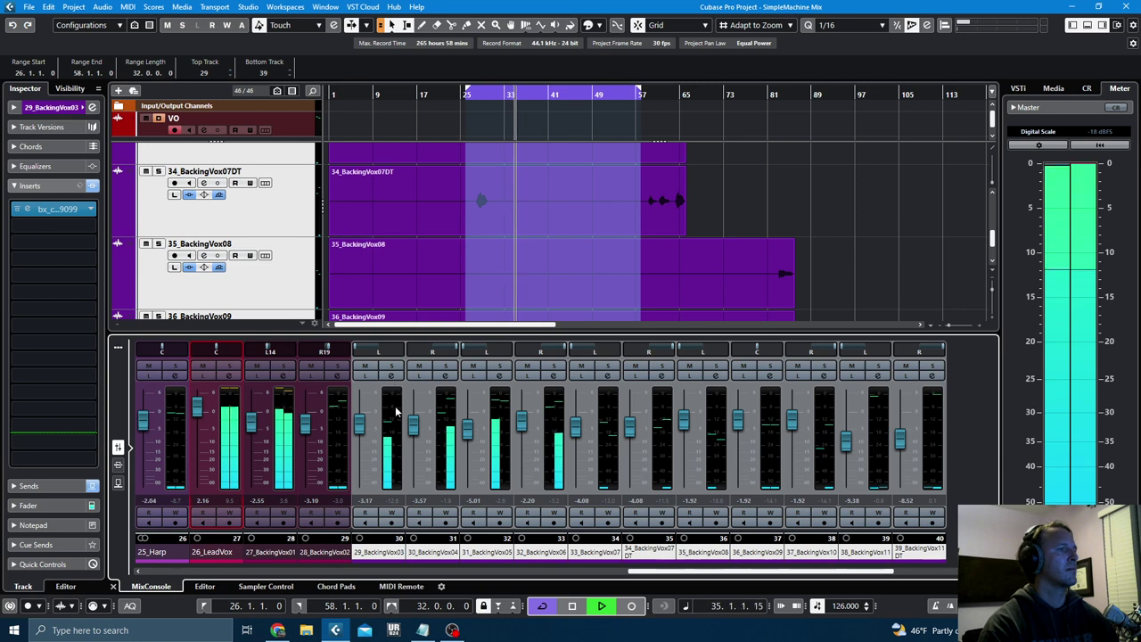
# - Select the drum channels 01_KickIn through 11_SnareDTDown and solo them together
pyautogui.moveTo(849, 573); pyautogui.dragTo(939, 576)
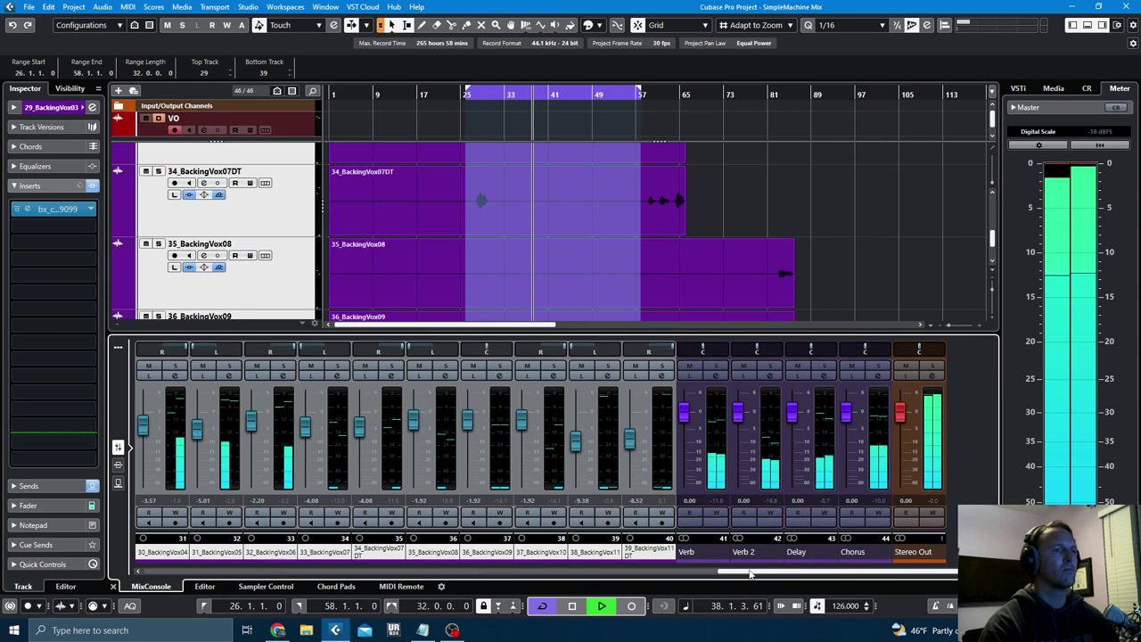
pyautogui.moveTo(749, 575); pyautogui.dragTo(252, 573)
pyautogui.click(139, 572)
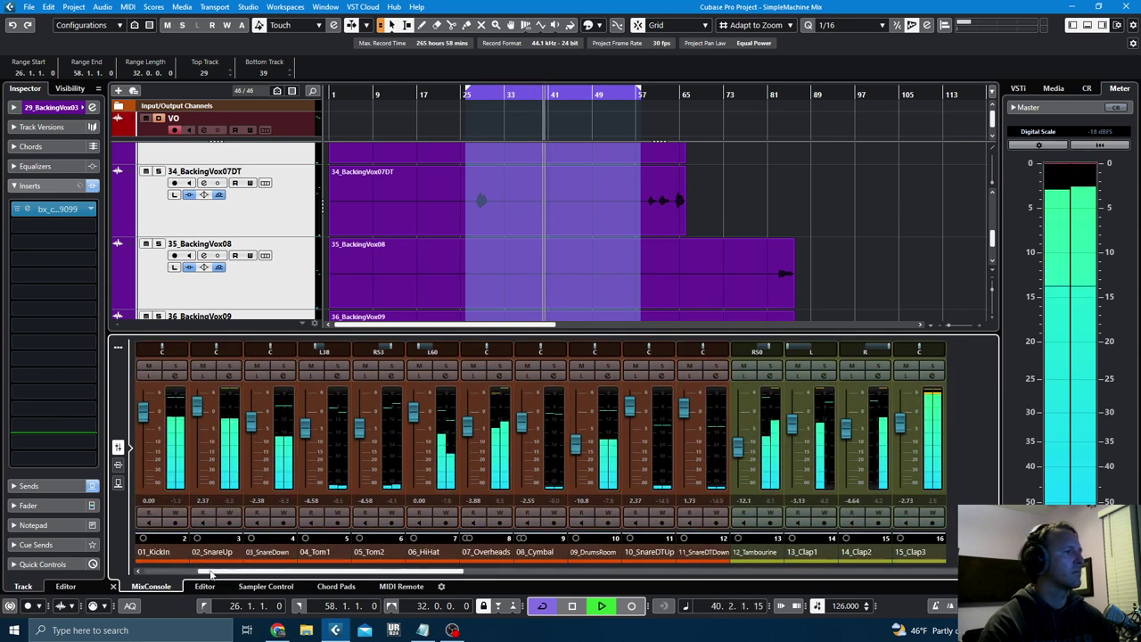
pyautogui.click(164, 554)
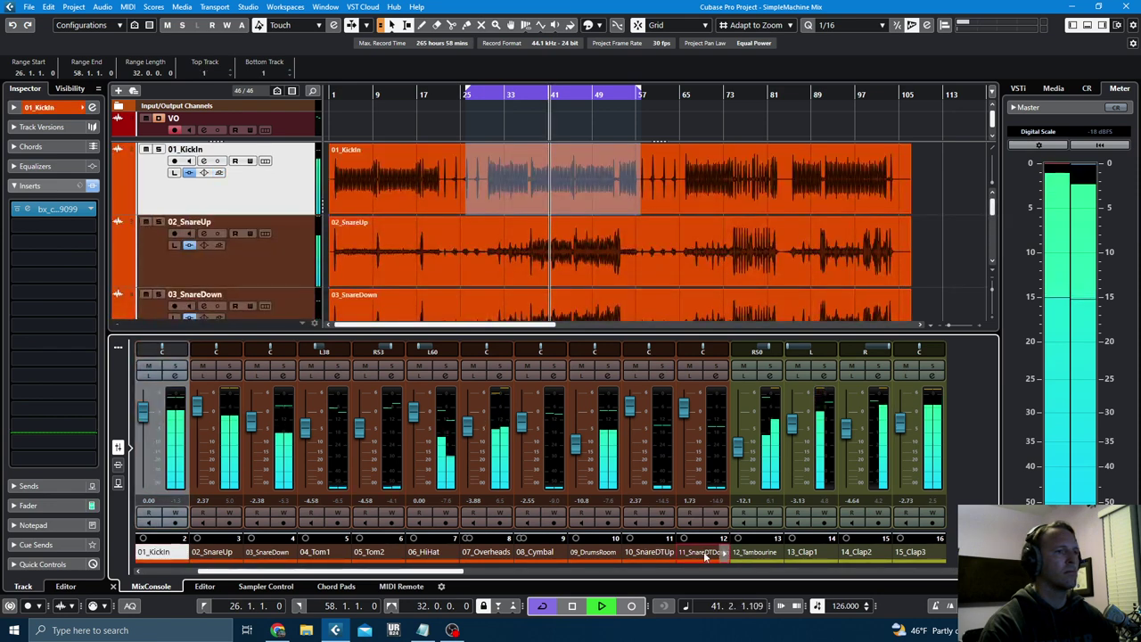
pyautogui.click(719, 368)
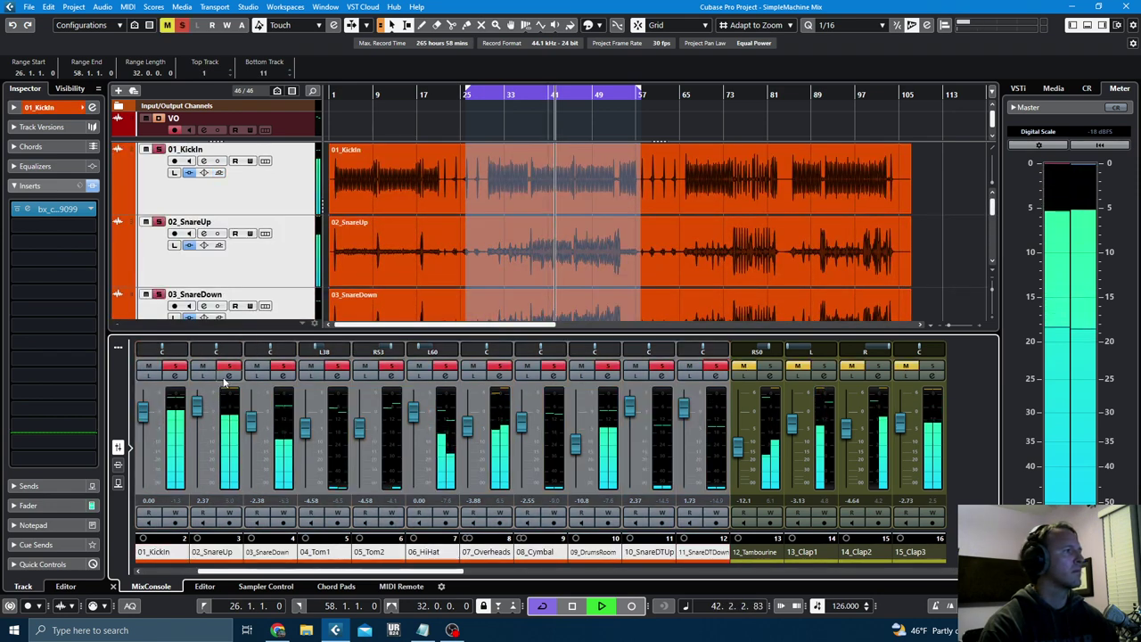
# - Assign the first send of drum channels 01 to 11 to Verb 2 and activate it on 02_SnareUp and 03_SnareDown
pyautogui.click(118, 482)
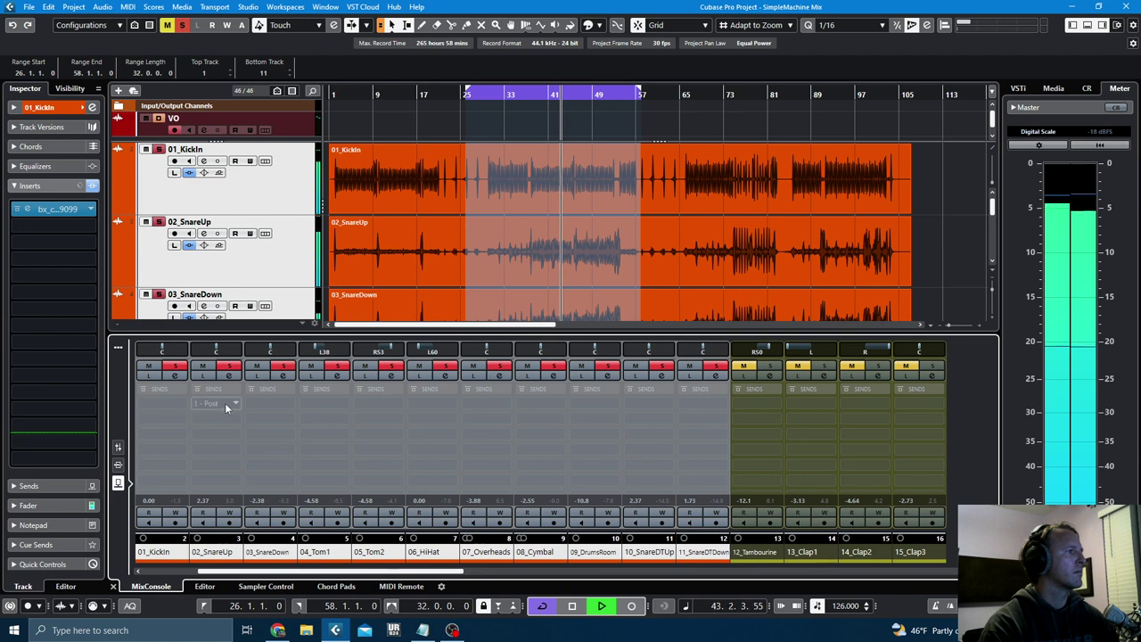
pyautogui.click(226, 404)
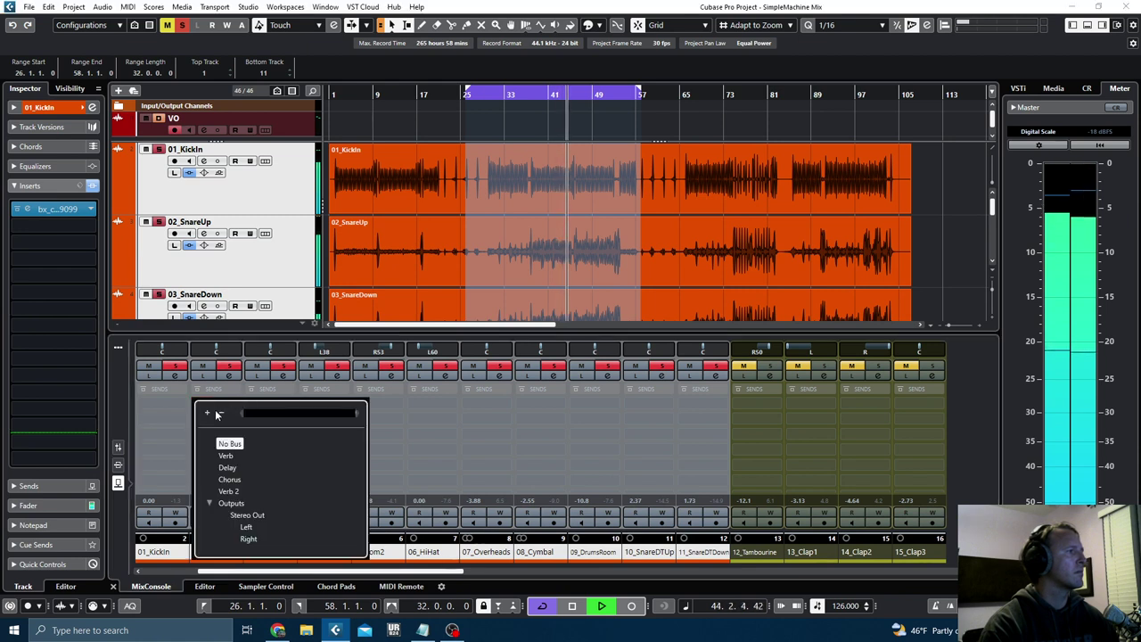
pyautogui.click(225, 491)
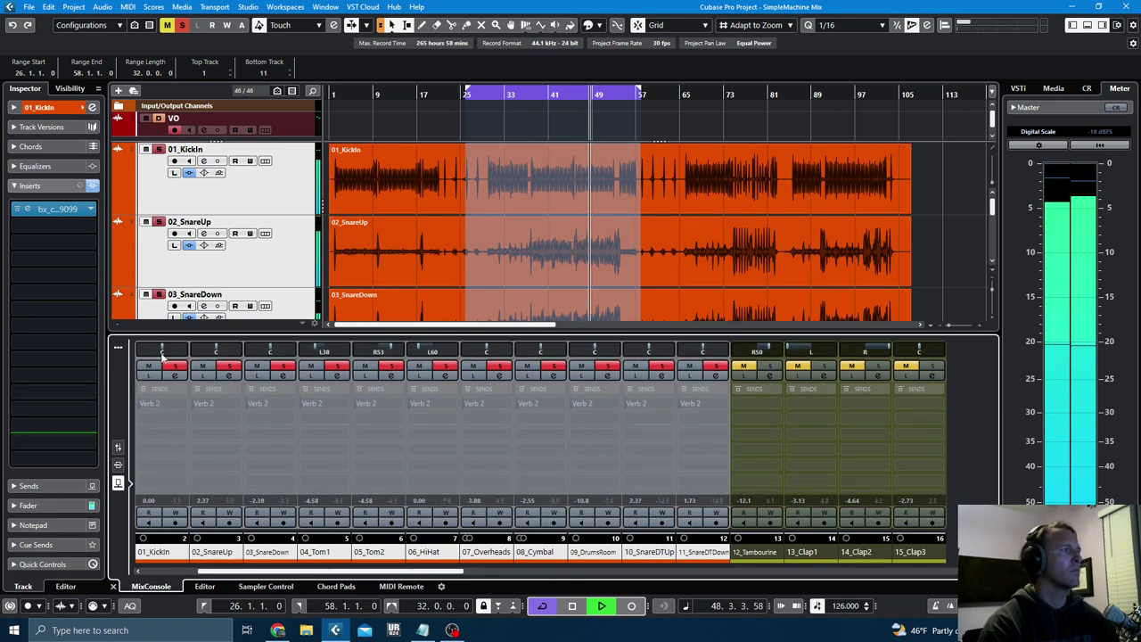
pyautogui.click(118, 346)
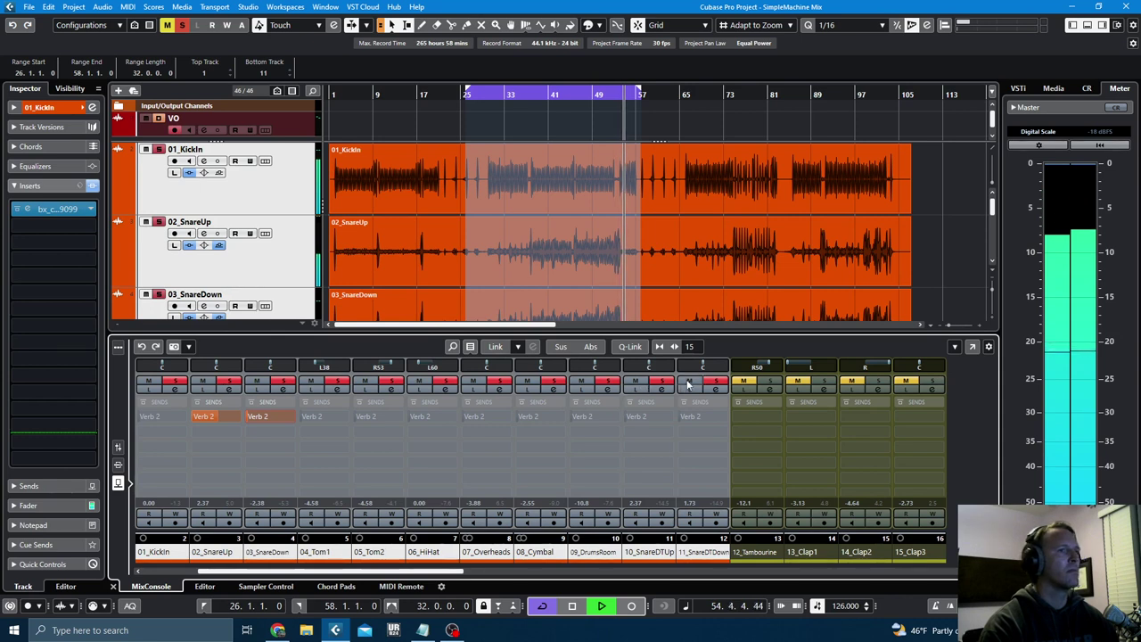
# - Mute 09_DrumsRoom, and activate and adjust the Verb 2 send level on 01_KickIn
pyautogui.click(584, 383)
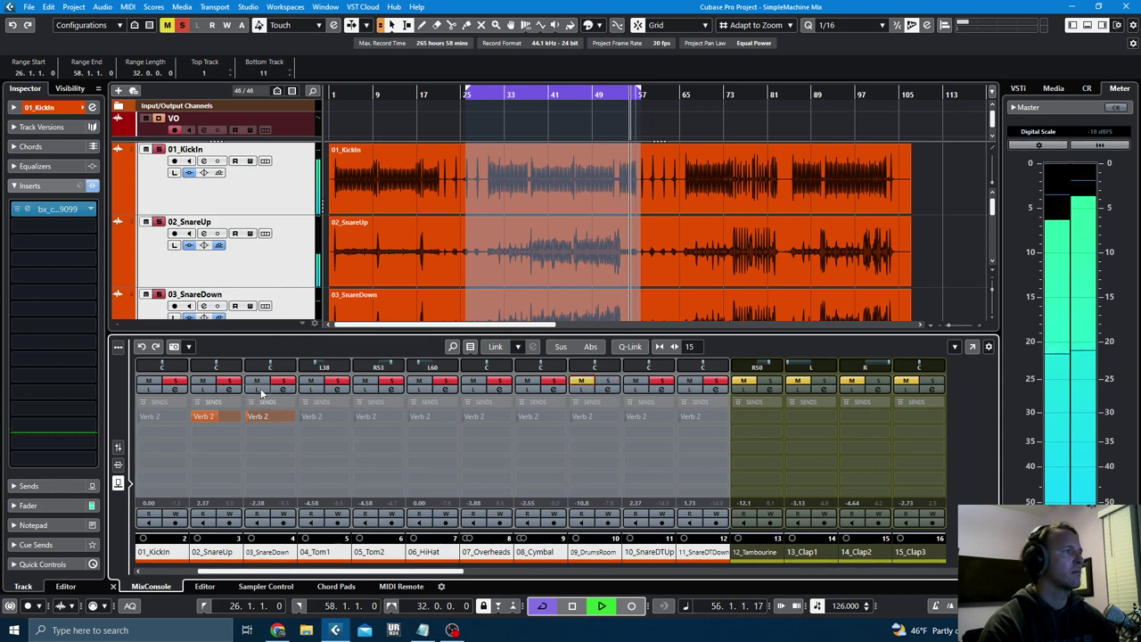
pyautogui.click(143, 415)
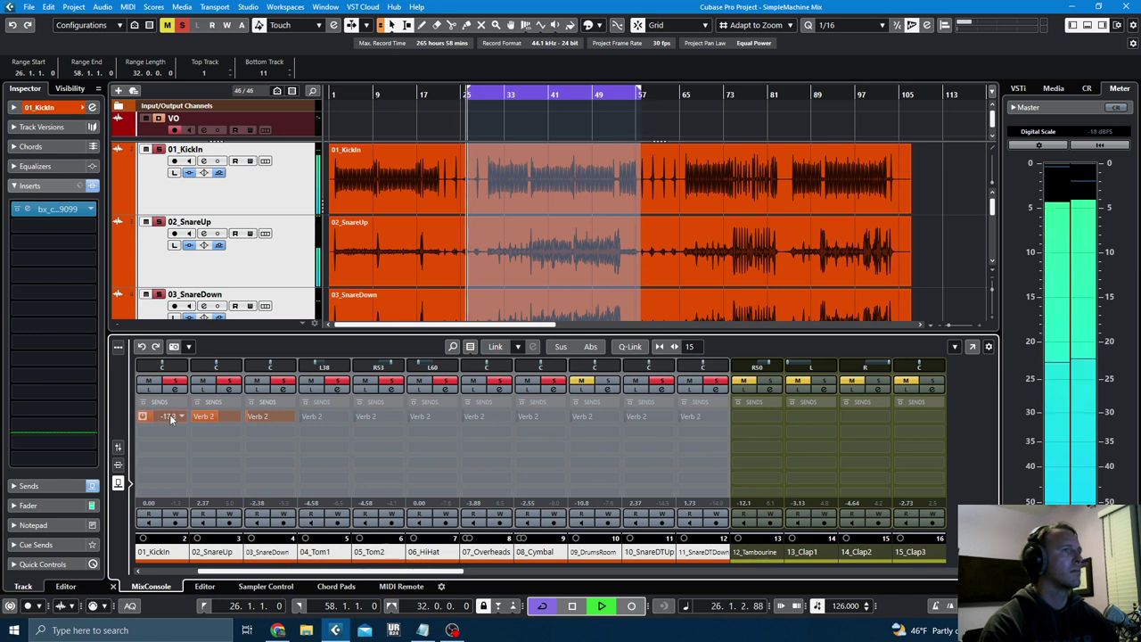
pyautogui.moveTo(172, 416)
pyautogui.mouseDown()
pyautogui.moveTo(149, 419)
pyautogui.moveTo(163, 420)
pyautogui.mouseUp()
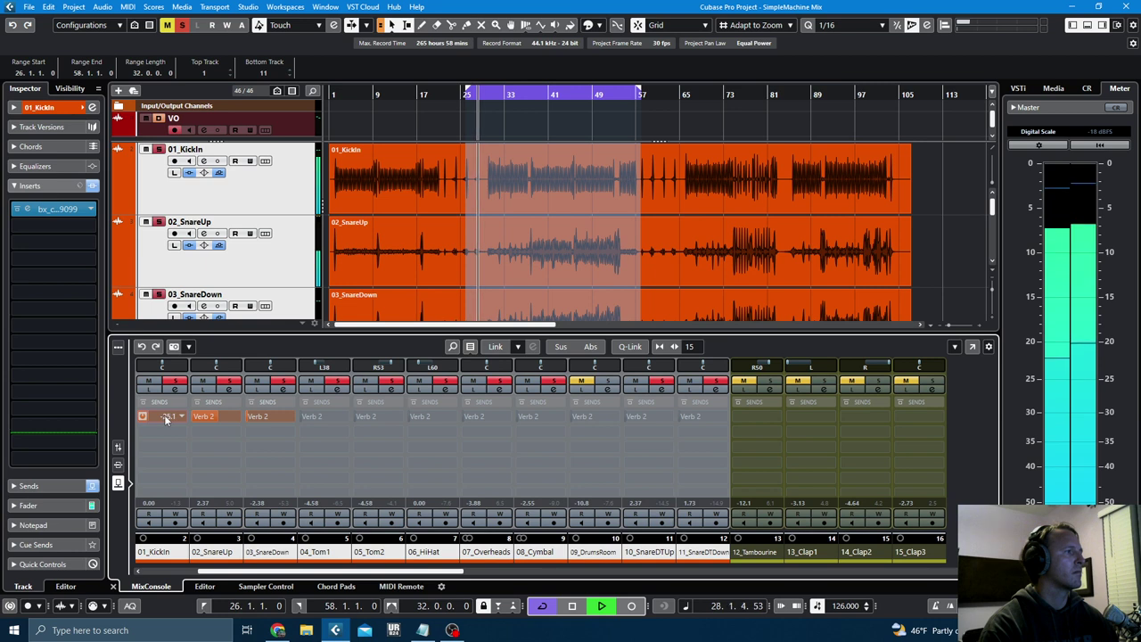
pyautogui.moveTo(169, 416); pyautogui.dragTo(169, 417)
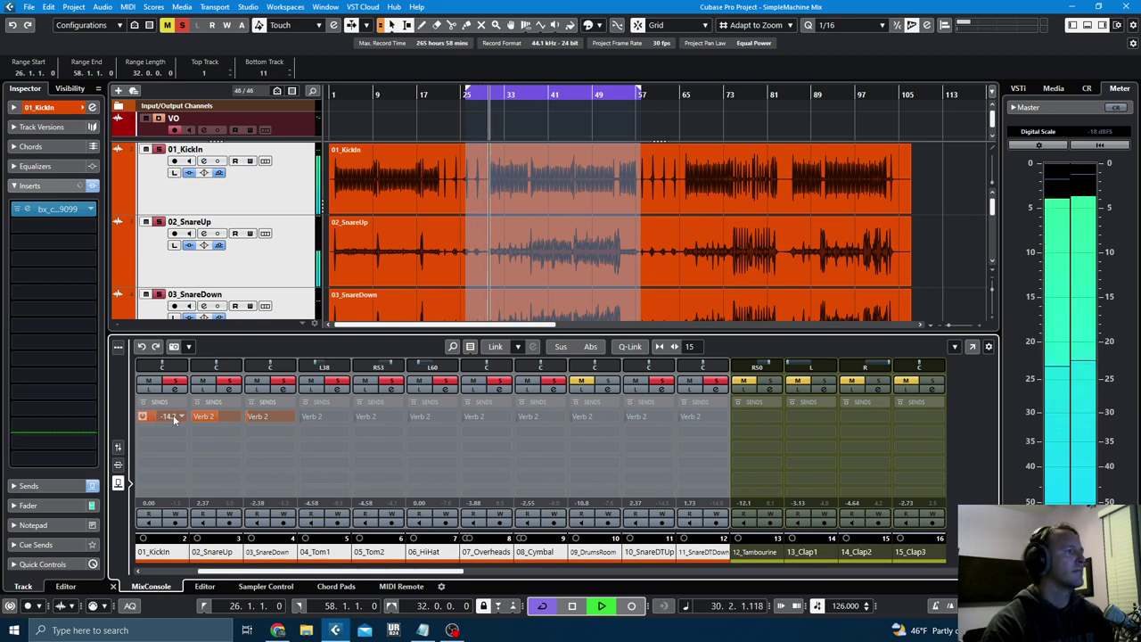
pyautogui.moveTo(174, 415); pyautogui.dragTo(182, 419)
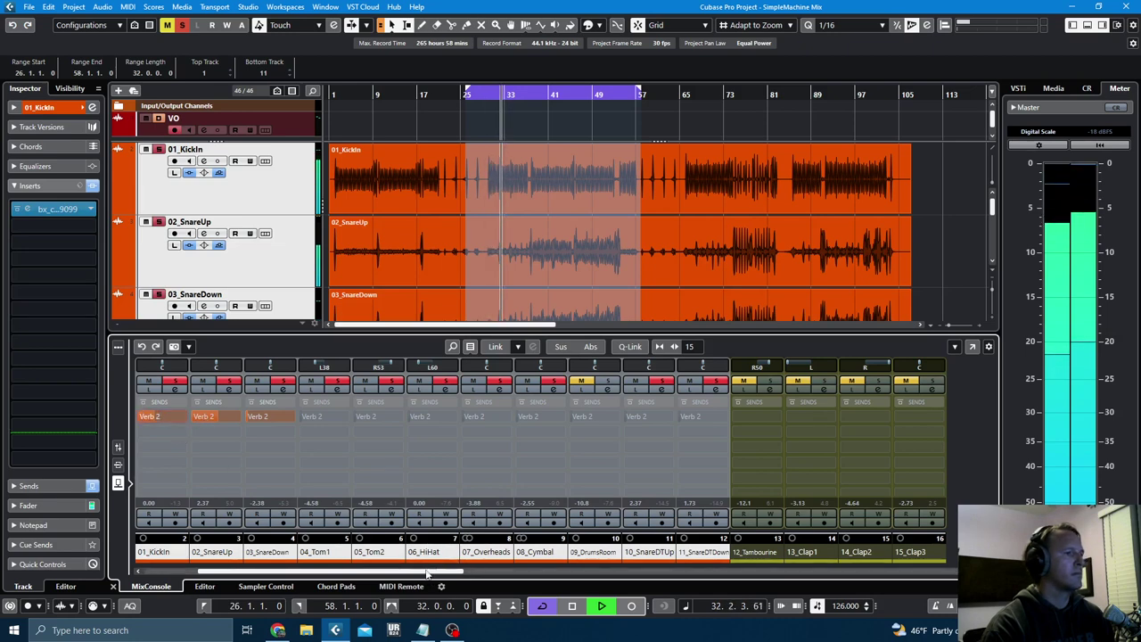
# - Show the channel faders and solo the Verb 2 effect channel along with the drums
pyautogui.click(832, 572)
pyautogui.moveTo(832, 584); pyautogui.dragTo(958, 584)
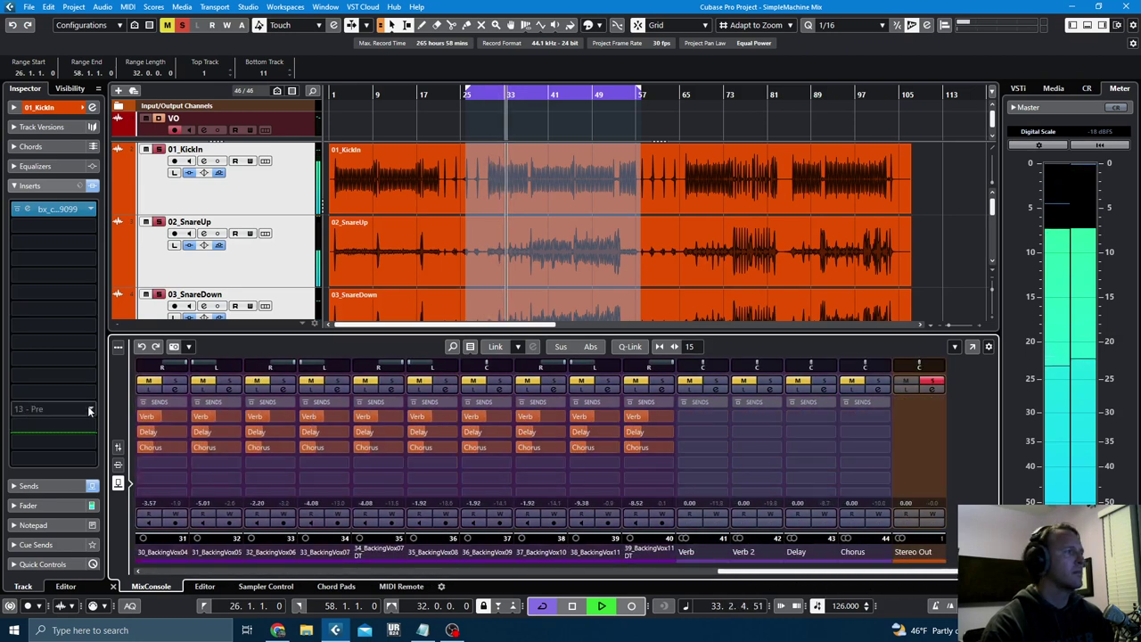
pyautogui.click(117, 447)
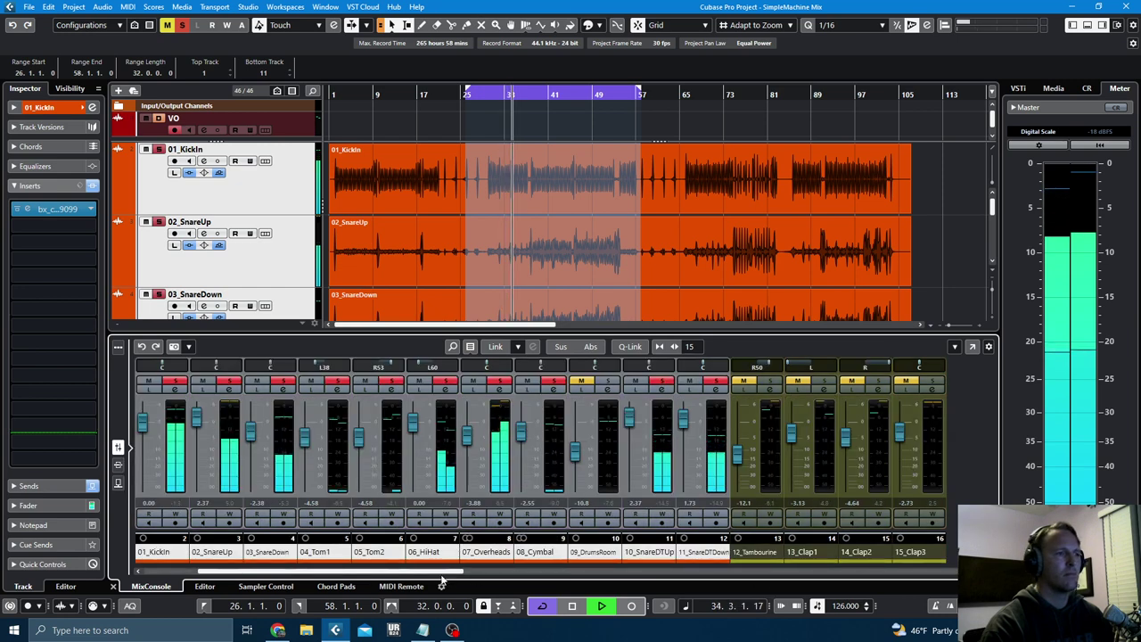
pyautogui.moveTo(448, 575); pyautogui.dragTo(949, 581)
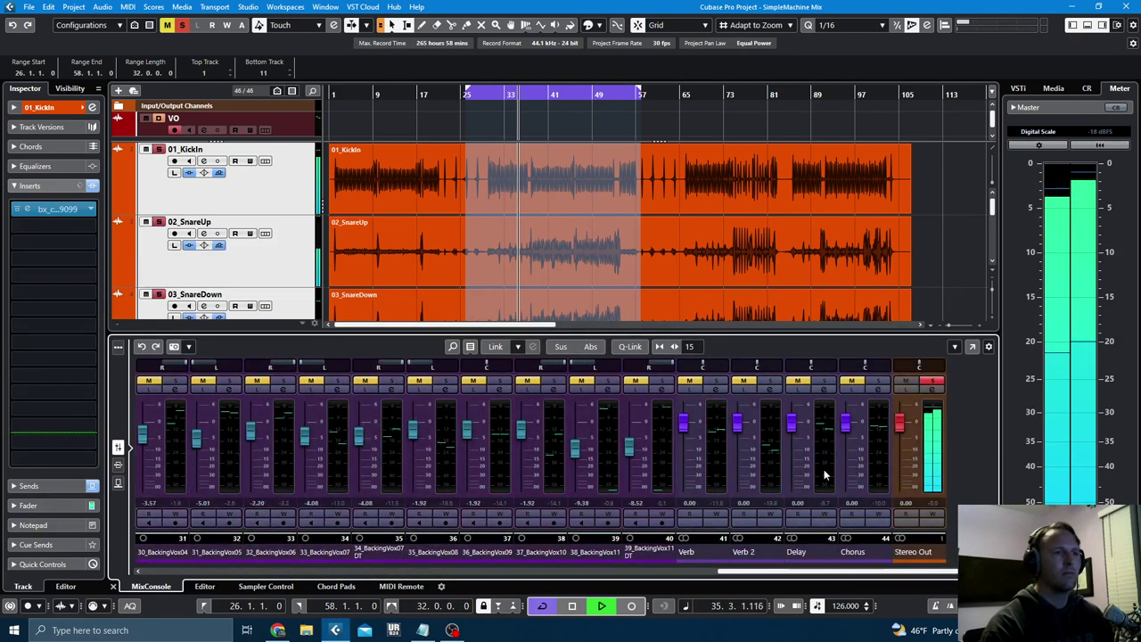
pyautogui.click(769, 380)
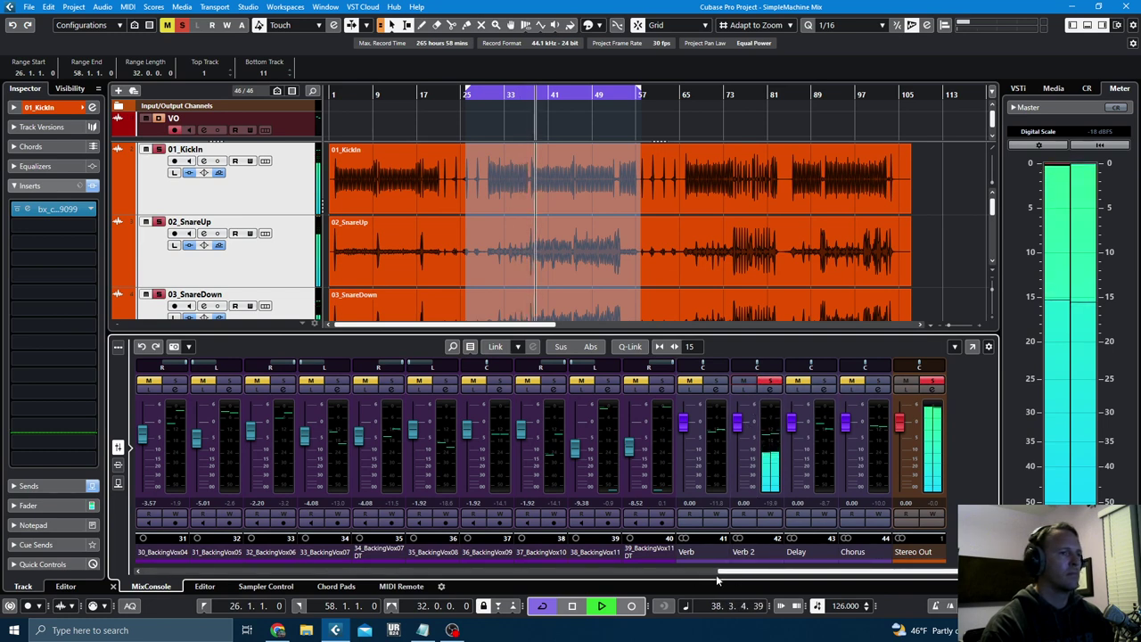
# - Mute 26_LeadVox, 27_BackingVox01 and 28_BackingVox02 to keep the vocals out of the soloed drum reverb
pyautogui.moveTo(728, 578); pyautogui.dragTo(189, 578)
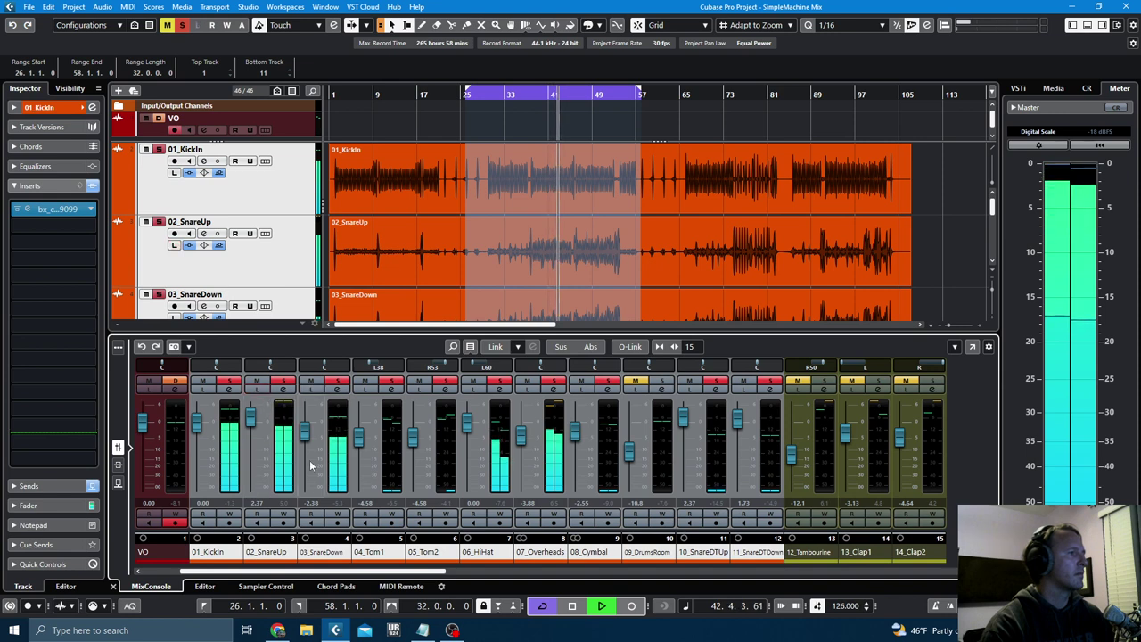
pyautogui.moveTo(442, 572); pyautogui.dragTo(787, 574)
pyautogui.click(474, 381)
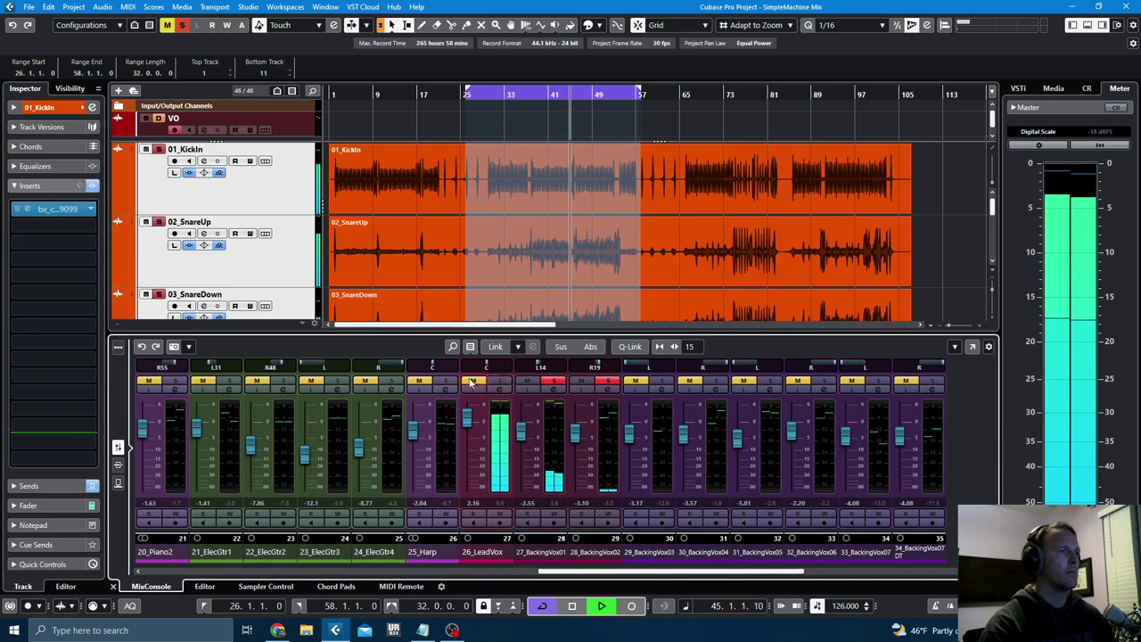
pyautogui.click(528, 380)
pyautogui.click(583, 381)
# - Show the drum channels' sends and readjust the Verb 2 send levels of 01_KickIn and 02_SnareUp
pyautogui.moveTo(641, 573); pyautogui.dragTo(338, 573)
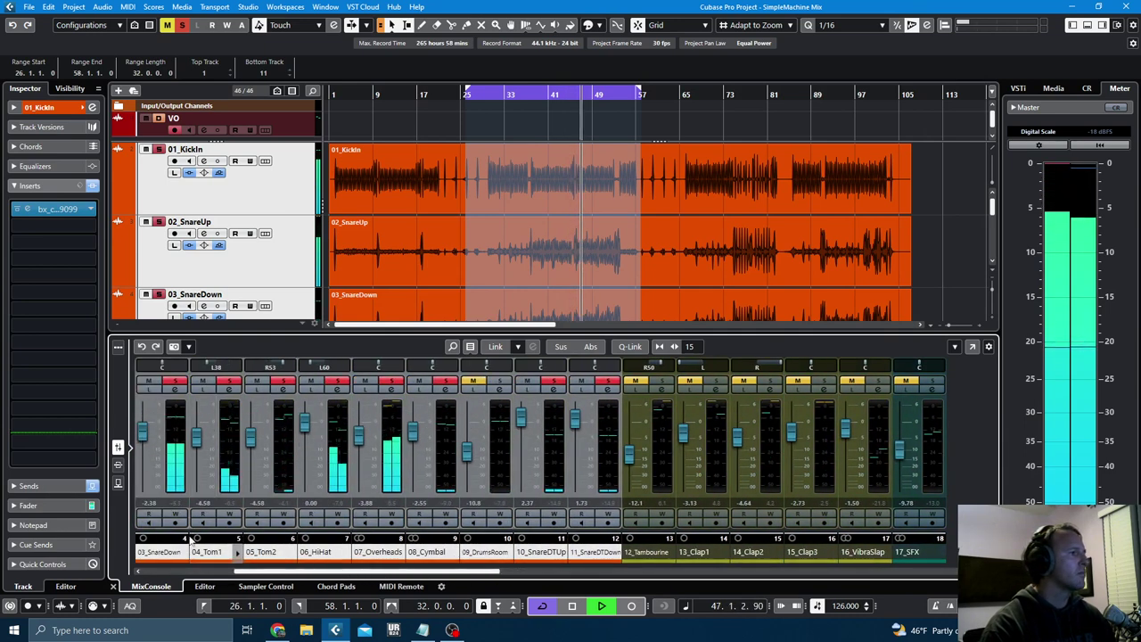
pyautogui.click(118, 482)
pyautogui.moveTo(239, 572); pyautogui.dragTo(162, 573)
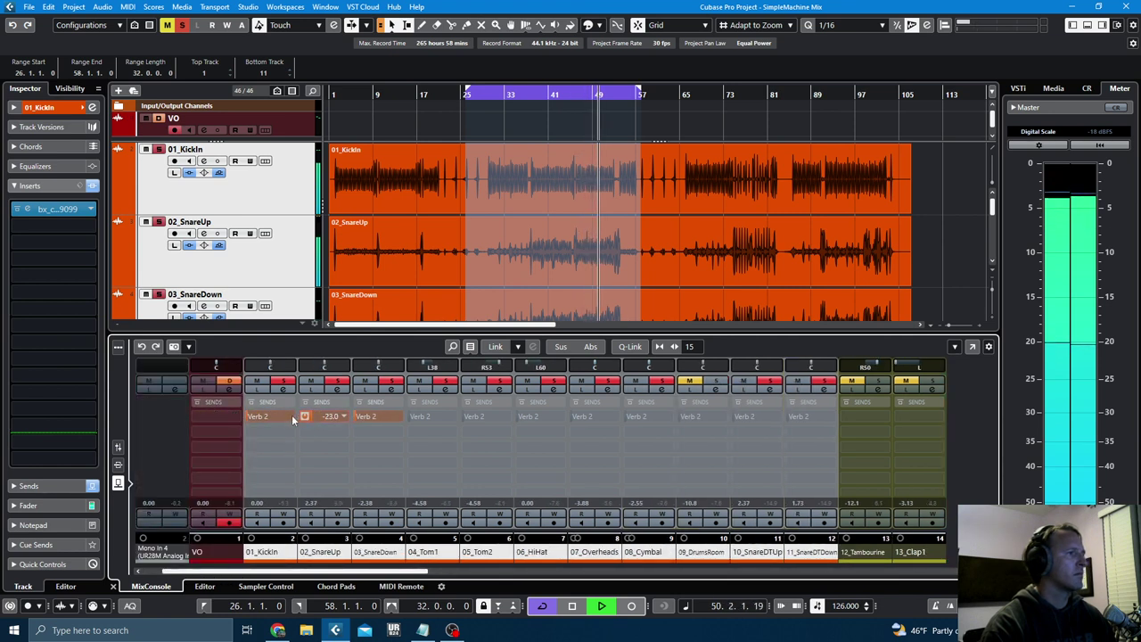
pyautogui.moveTo(291, 416); pyautogui.dragTo(299, 415)
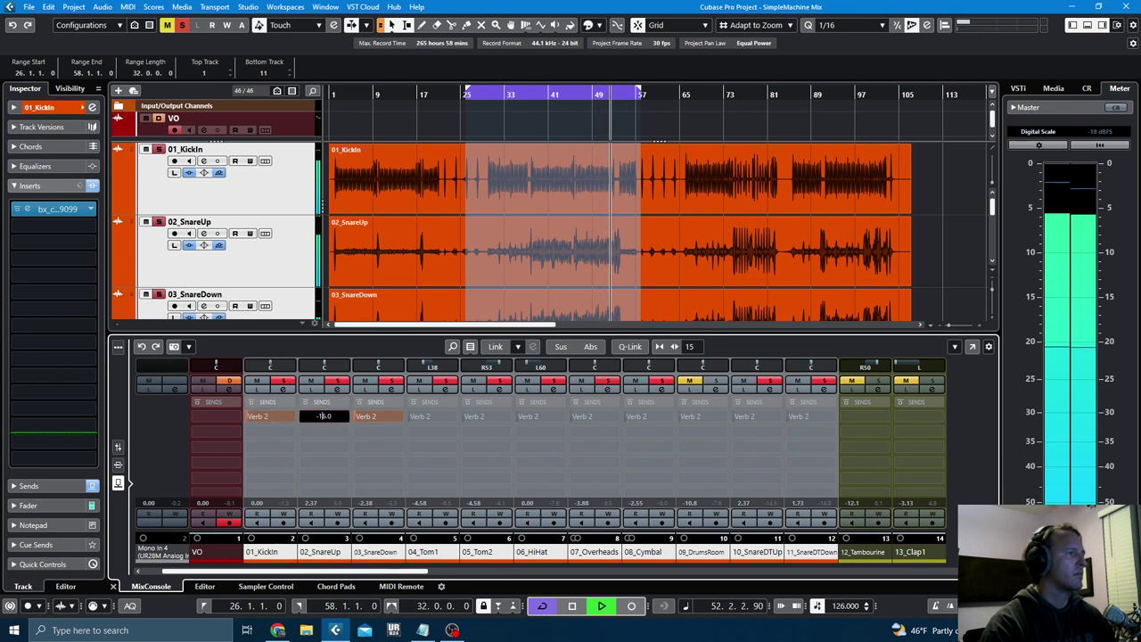
pyautogui.moveTo(317, 417); pyautogui.dragTo(320, 420)
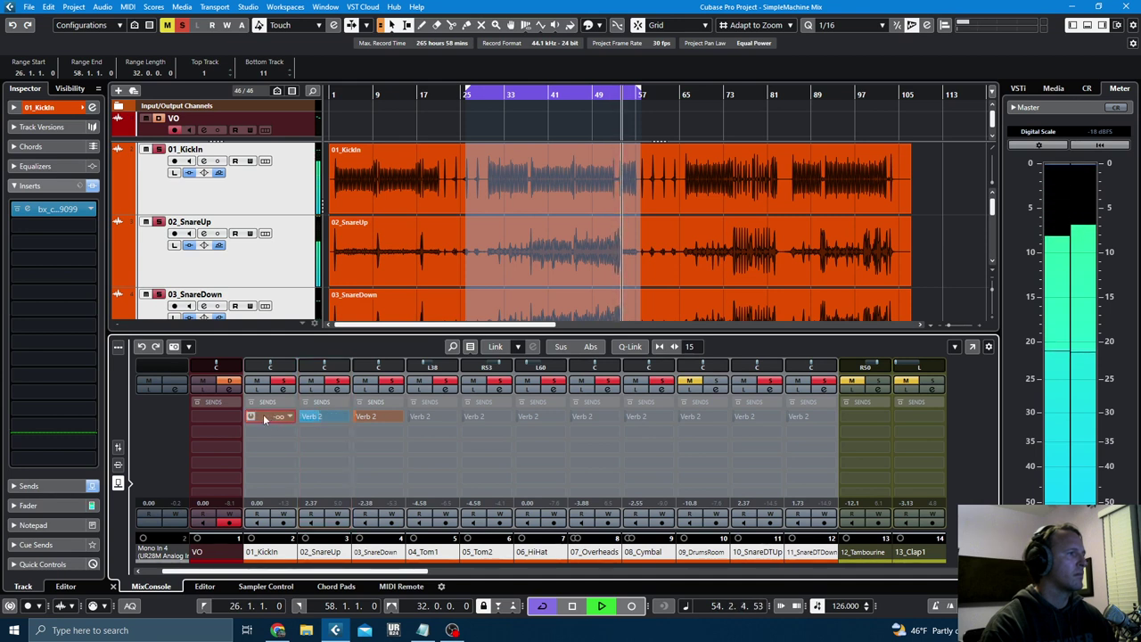
# - Return the 02_SnareUp Verb 2 send to post-fader and set the 01_KickIn Verb 2 send to about -27.4 dB
pyautogui.click(341, 416)
pyautogui.click(305, 354)
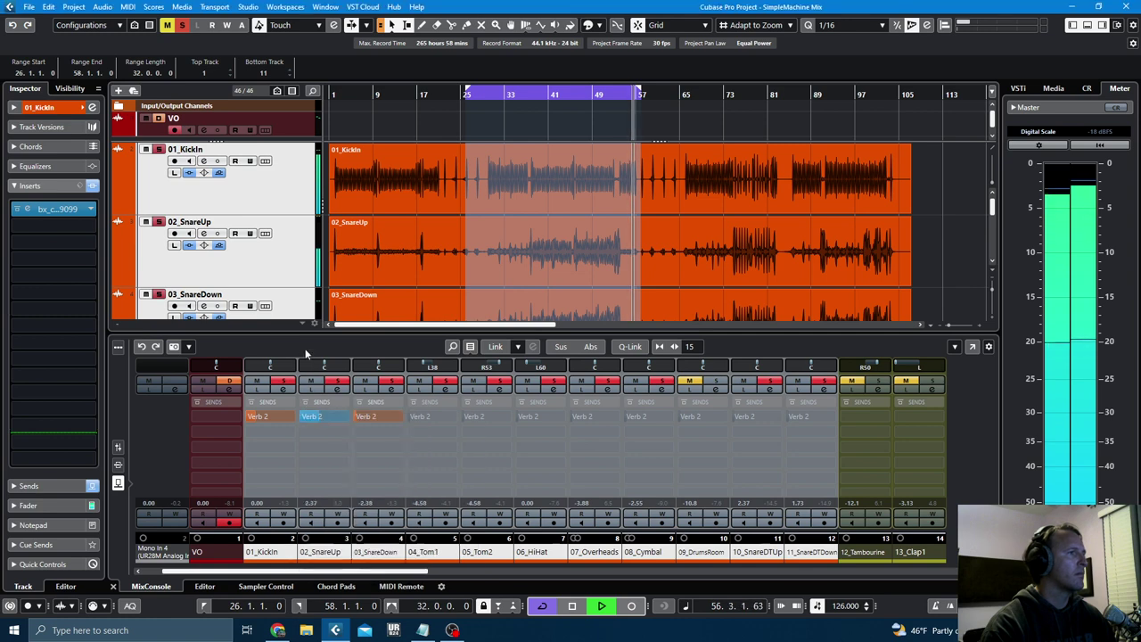
pyautogui.rightClick(316, 421)
pyautogui.press('Escape')
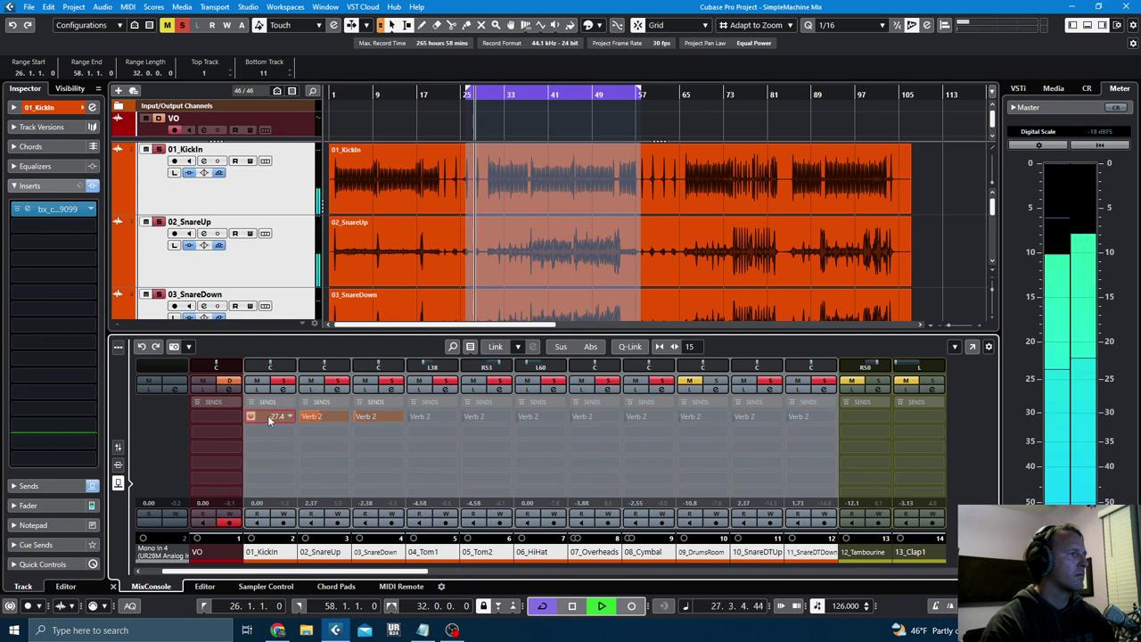
# - Enable the 07_Overheads send to Verb 2 and set its level to about -23.0 dB
pyautogui.click(583, 416)
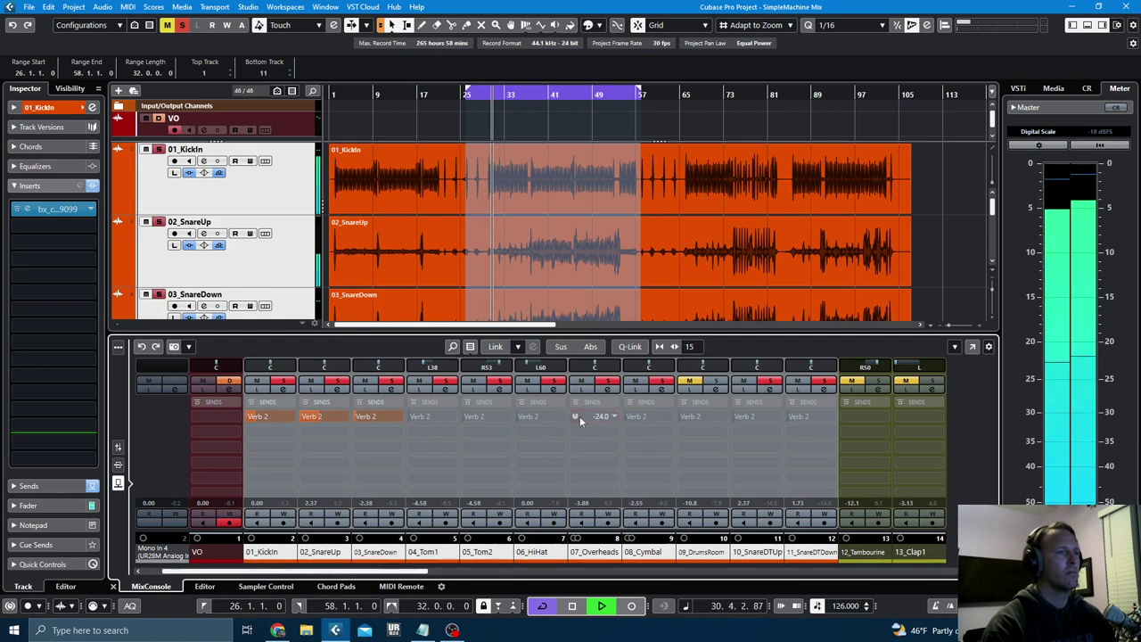
pyautogui.click(575, 416)
pyautogui.moveTo(583, 416); pyautogui.dragTo(588, 416)
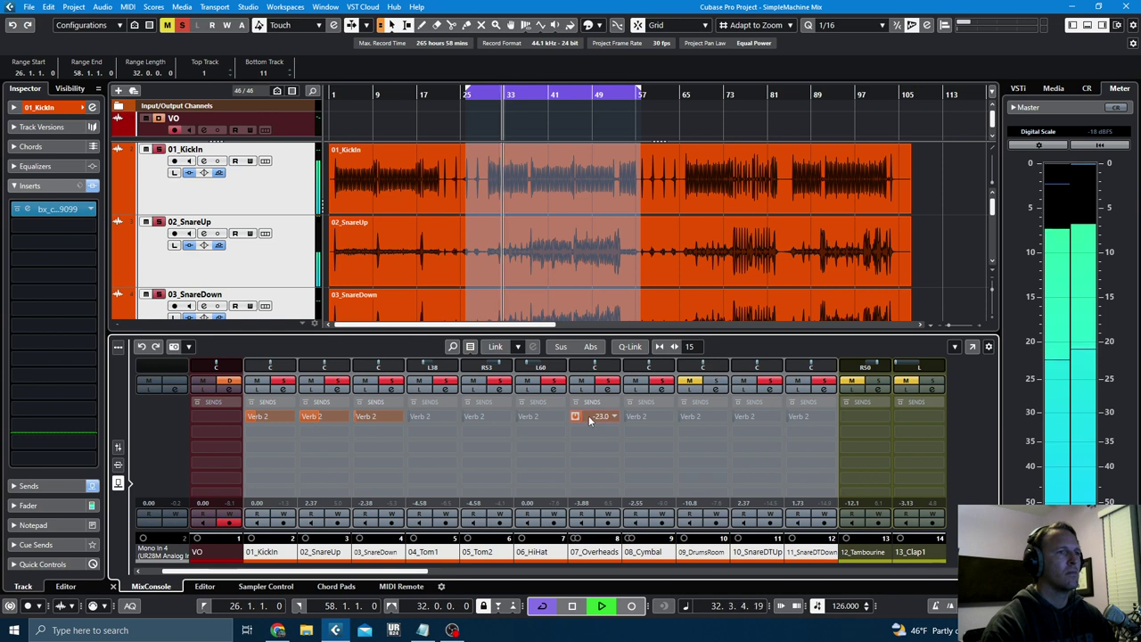
# - Lower the 09_DrumsRoom fader to about -13.5 dB in its channel settings and clear all solo states
pyautogui.click(716, 390)
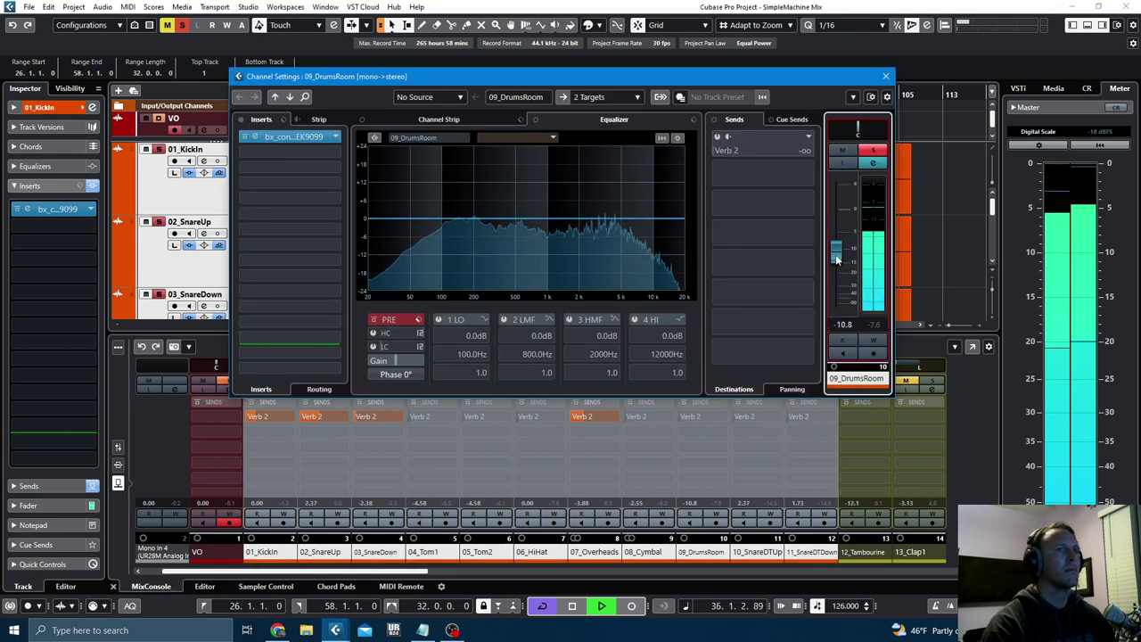
pyautogui.moveTo(836, 259); pyautogui.dragTo(836, 266)
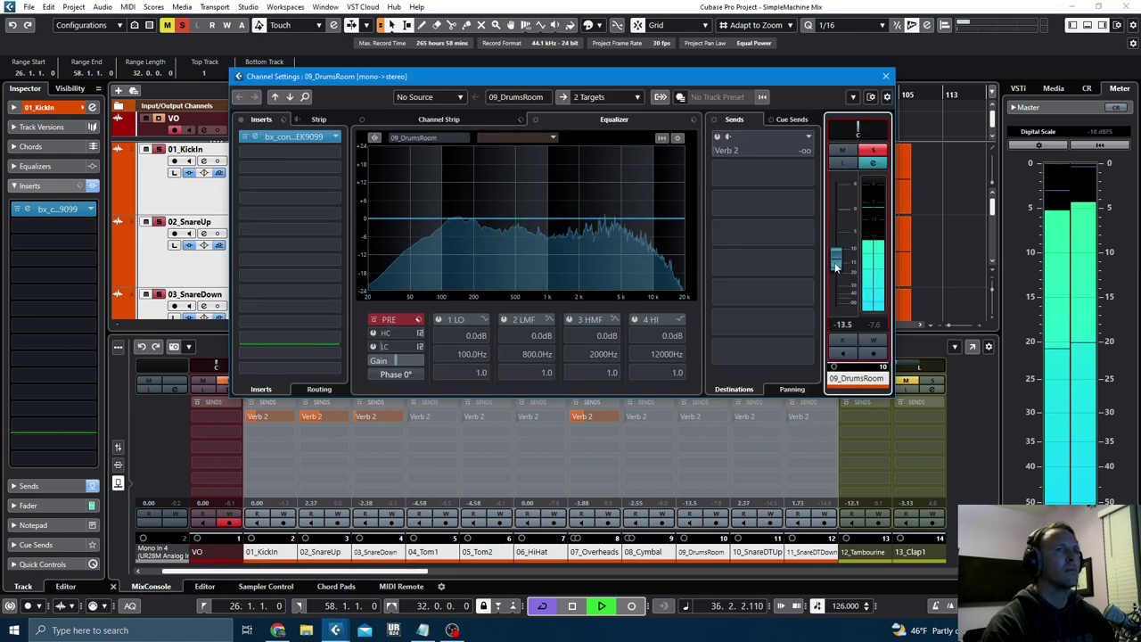
pyautogui.click(300, 138)
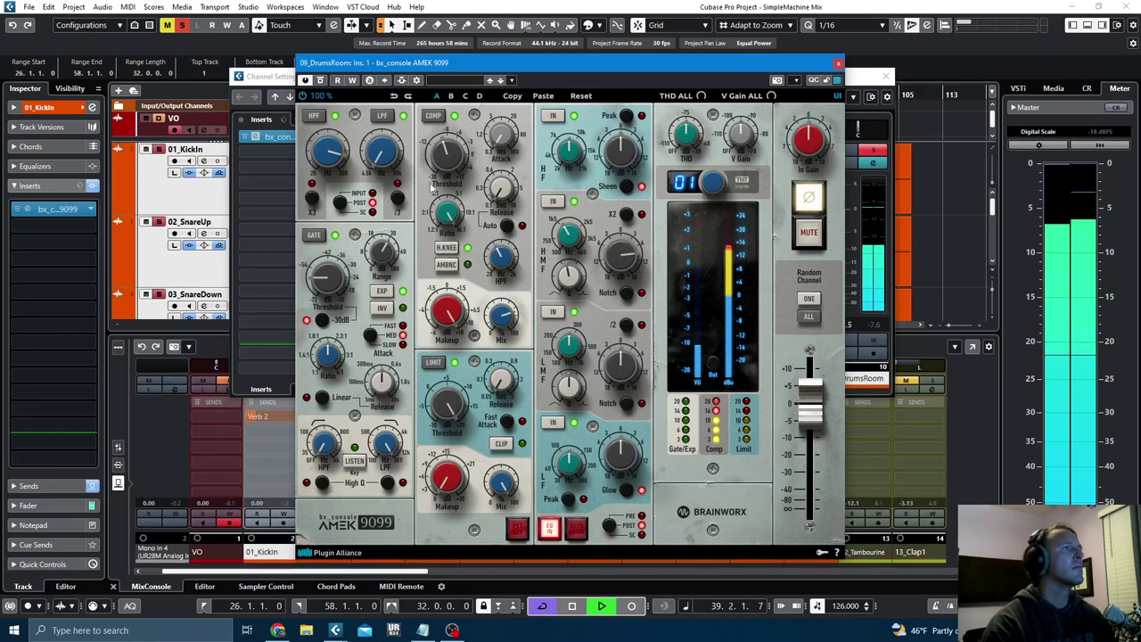
pyautogui.click(838, 63)
pyautogui.click(873, 150)
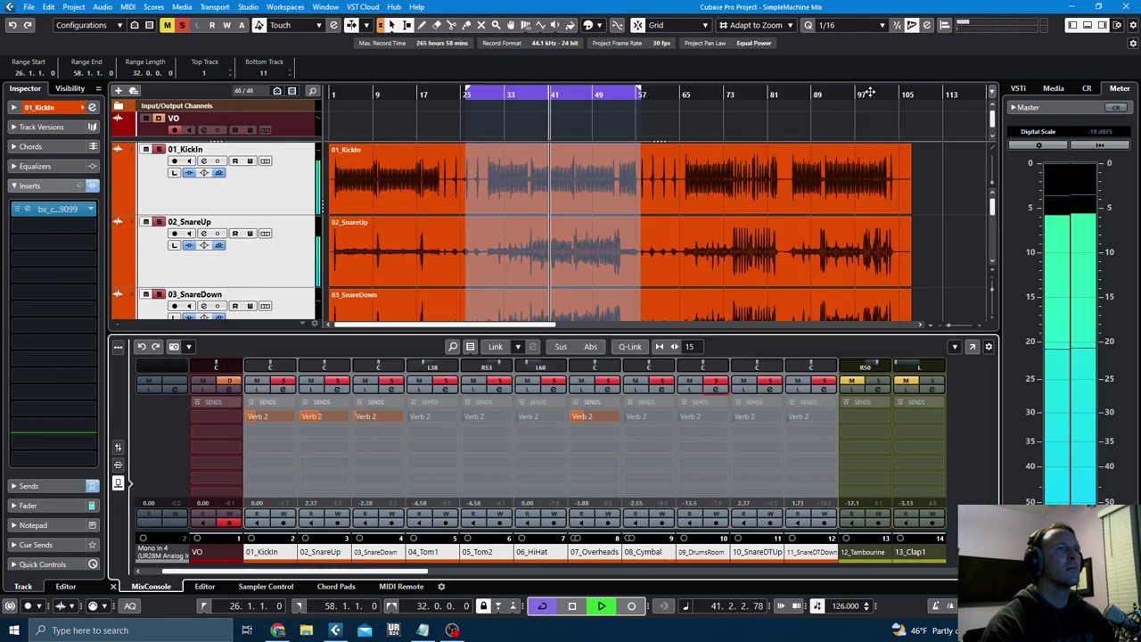
pyautogui.click(885, 76)
pyautogui.click(184, 26)
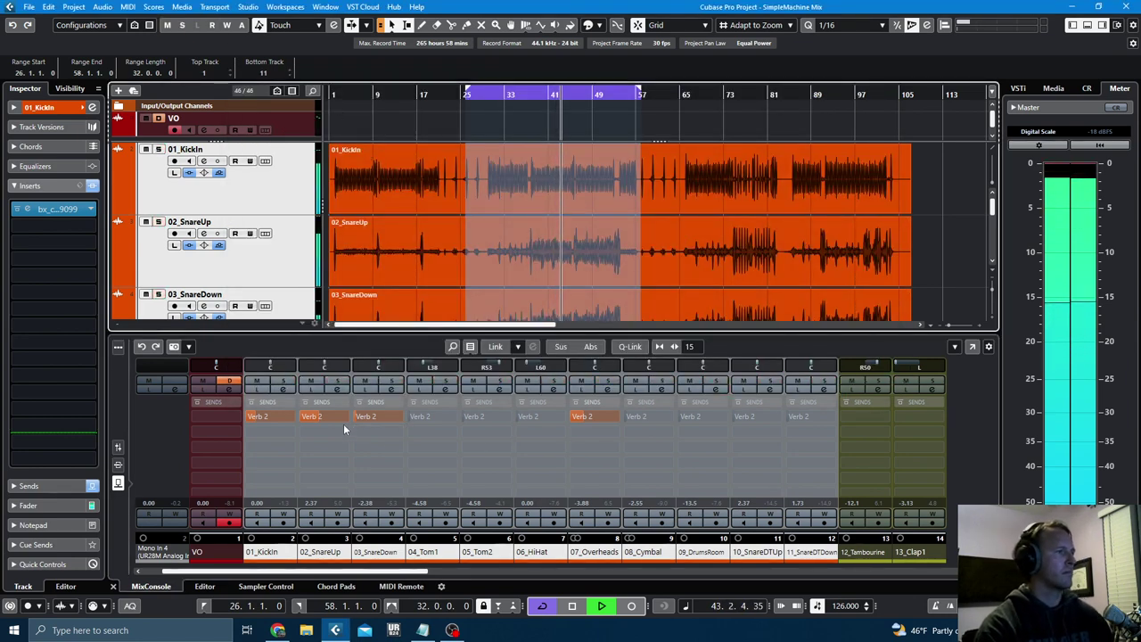
# - Raise the gain of the bx_limiter True Peak on the Stereo Out to 7.20 dB
pyautogui.moveTo(425, 571); pyautogui.dragTo(980, 572)
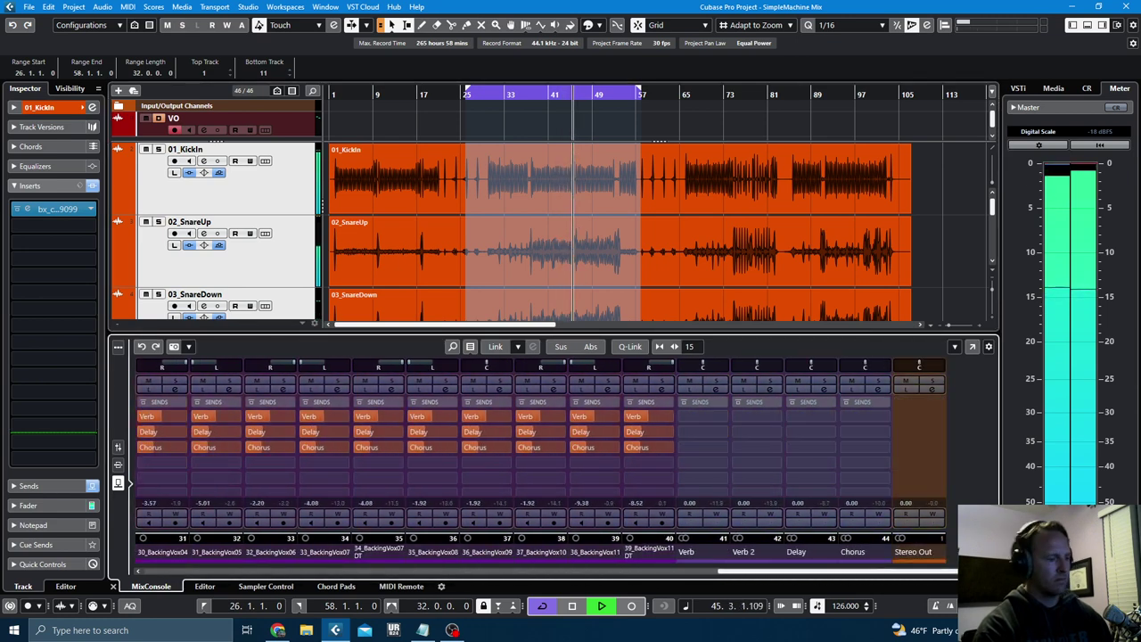
pyautogui.click(117, 449)
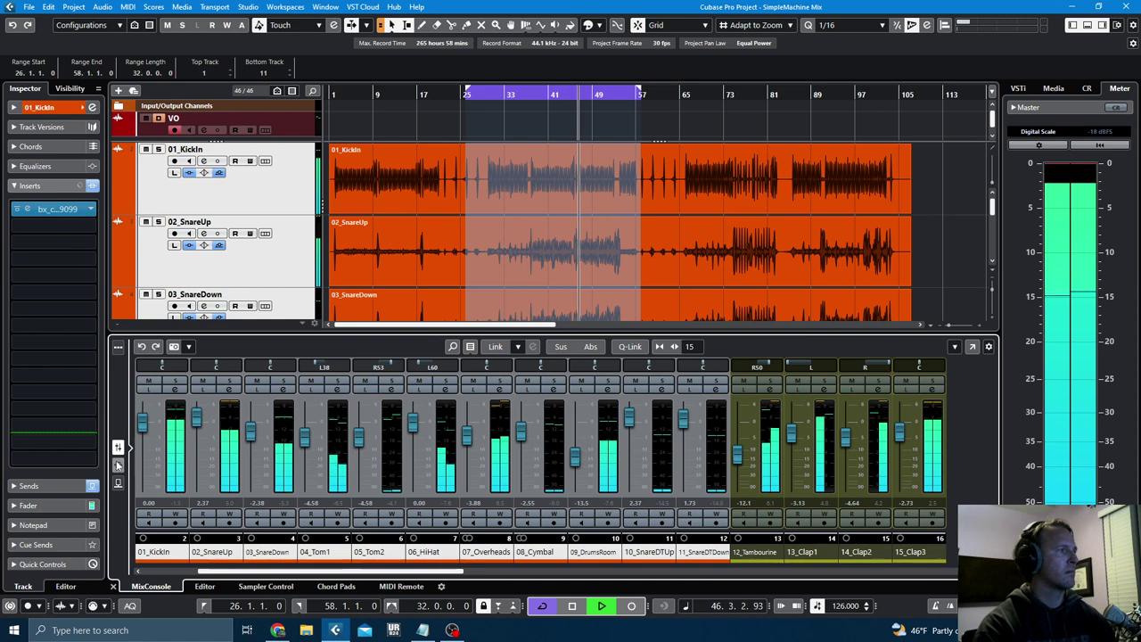
pyautogui.click(117, 464)
pyautogui.click(874, 572)
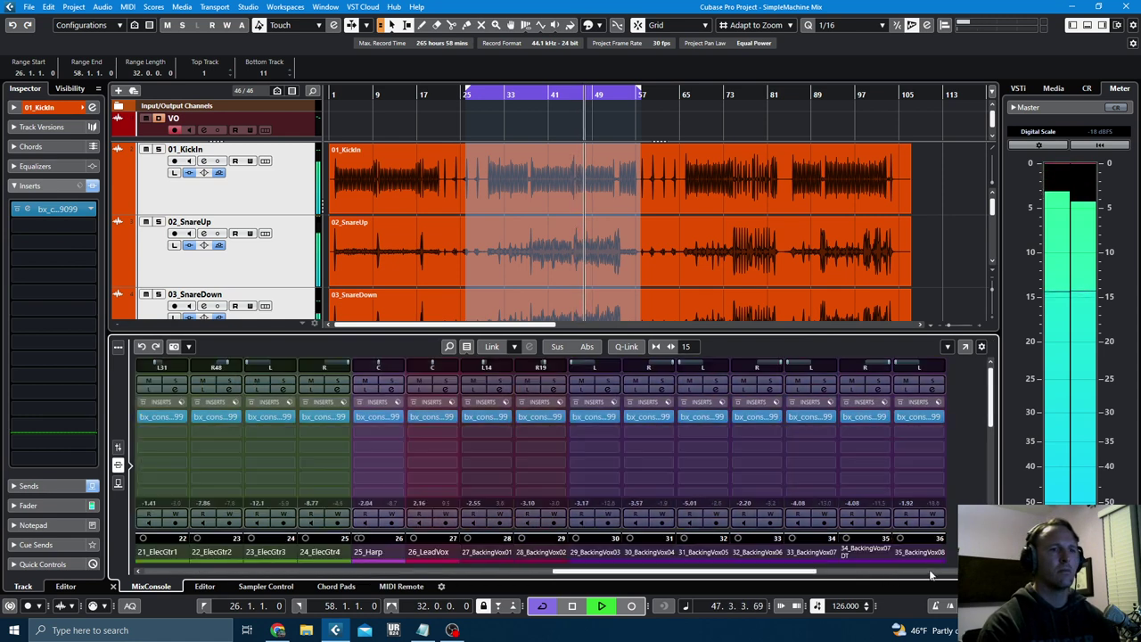
pyautogui.moveTo(780, 572); pyautogui.dragTo(963, 588)
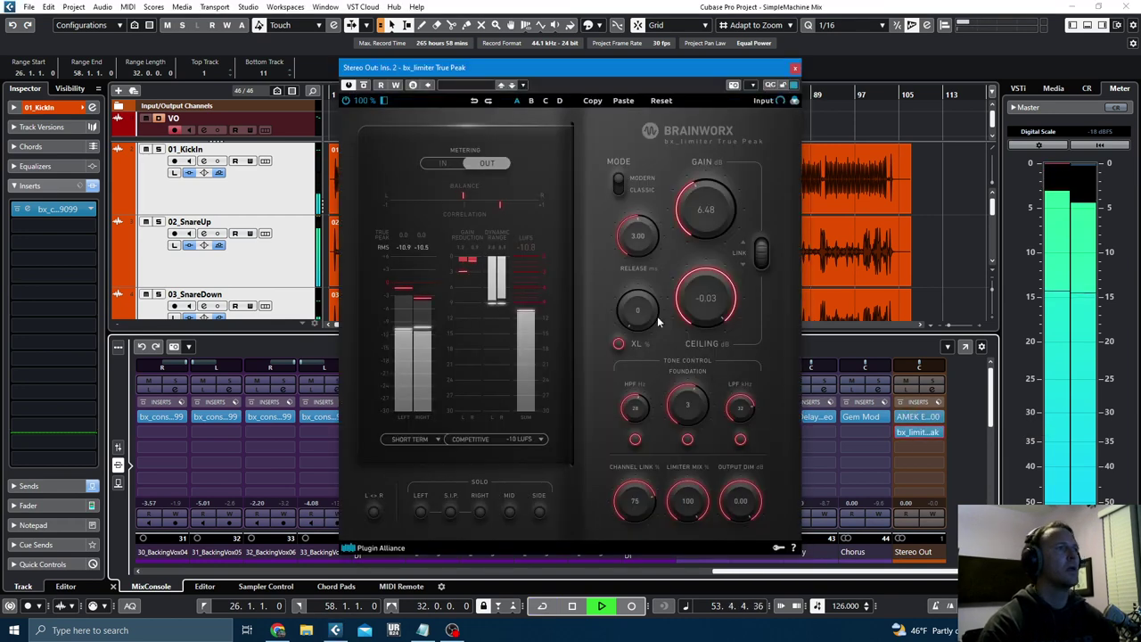
pyautogui.moveTo(701, 216); pyautogui.dragTo(700, 211)
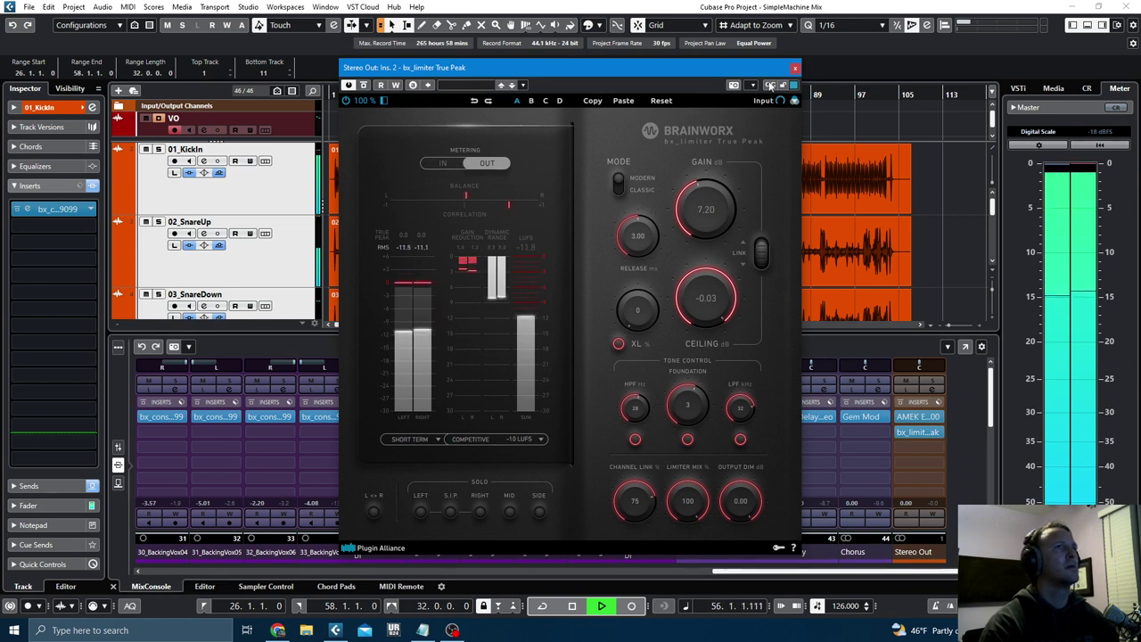
pyautogui.click(794, 68)
# - Listen to the full mix past bar 57 while looking over the drum tracks, and return to the project start
pyautogui.scroll(-3, 923, 190)
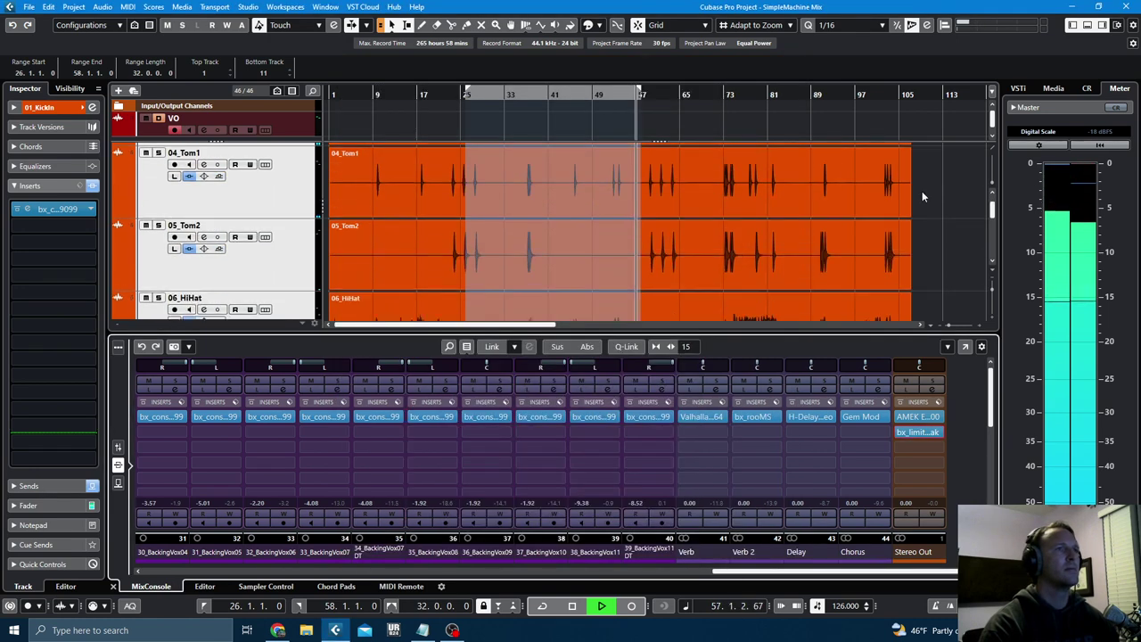
pyautogui.scroll(-2, 917, 190)
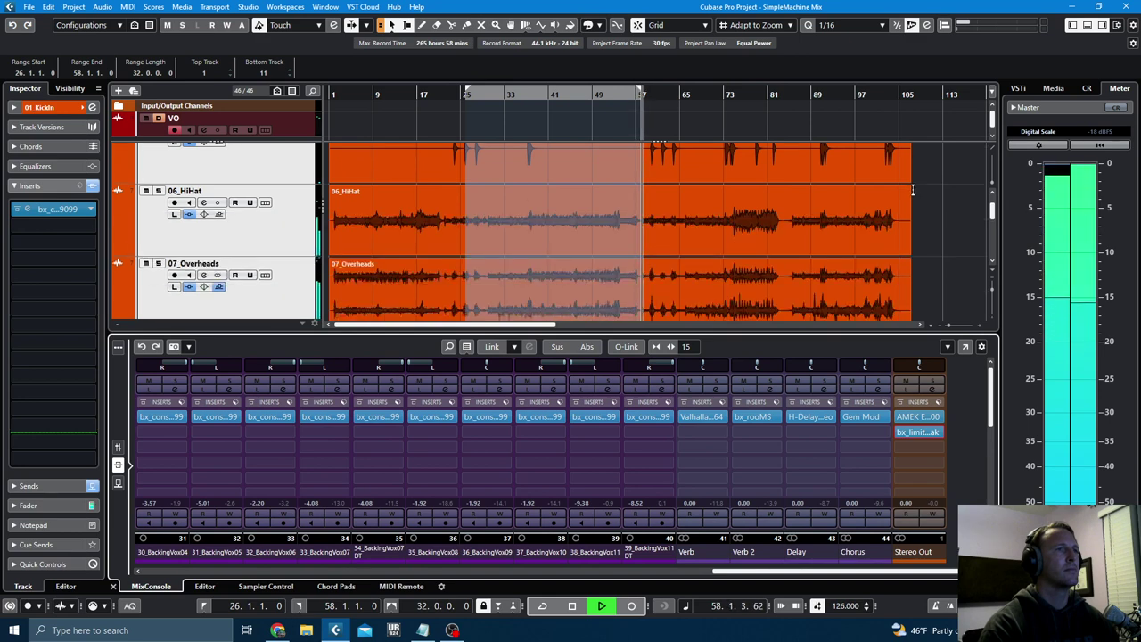
pyautogui.scroll(-7, 912, 189)
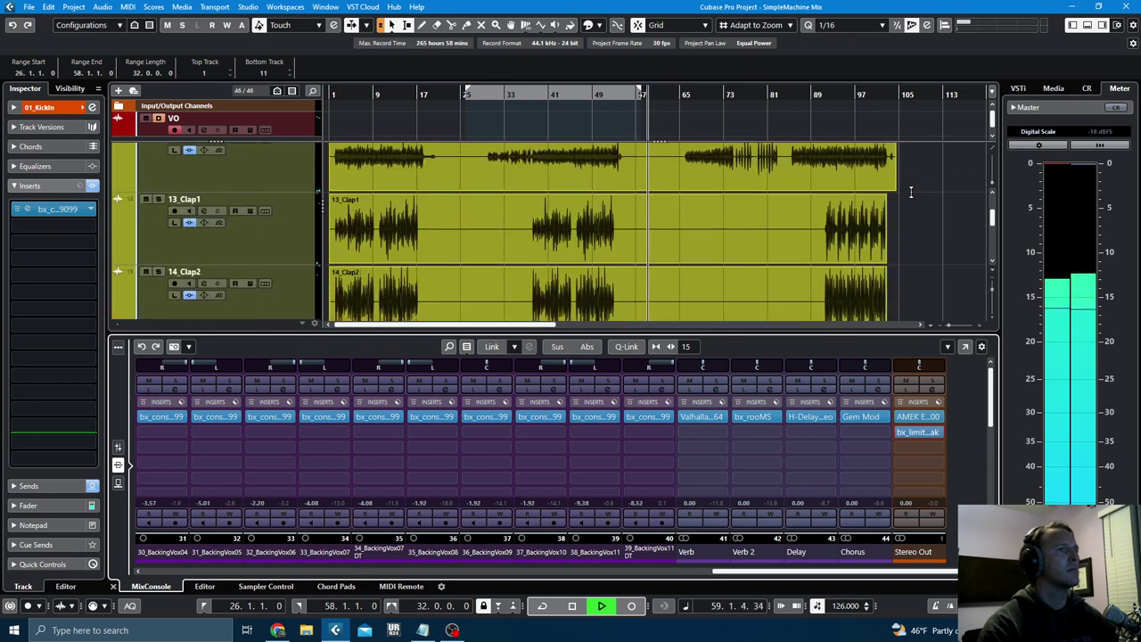
pyautogui.scroll(4, 910, 192)
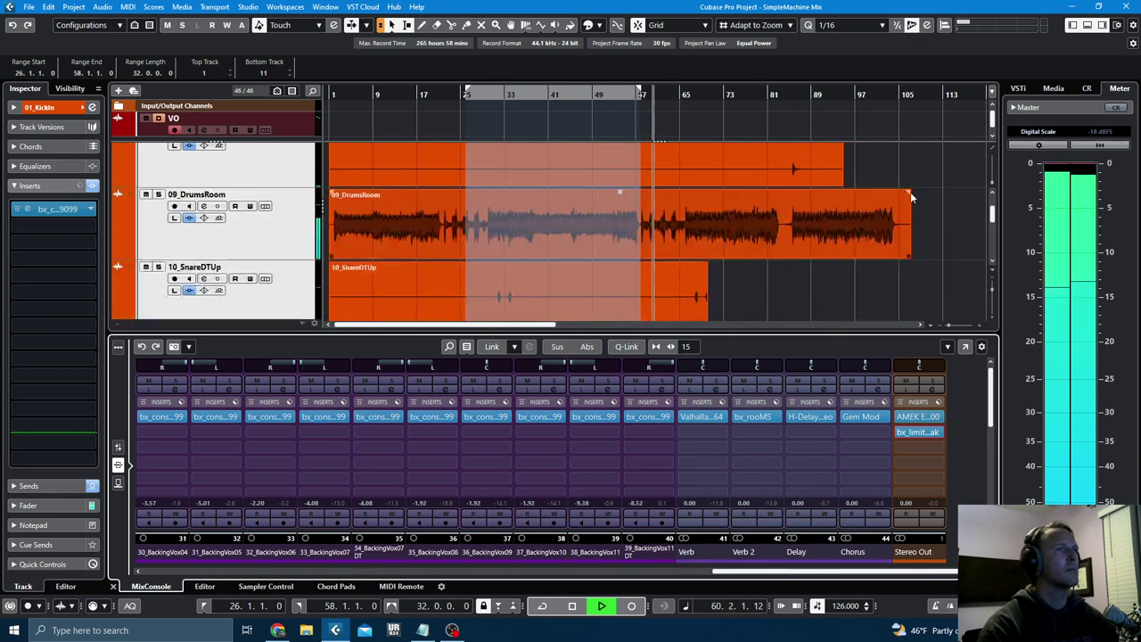
pyautogui.scroll(1, 910, 192)
pyautogui.press('space')
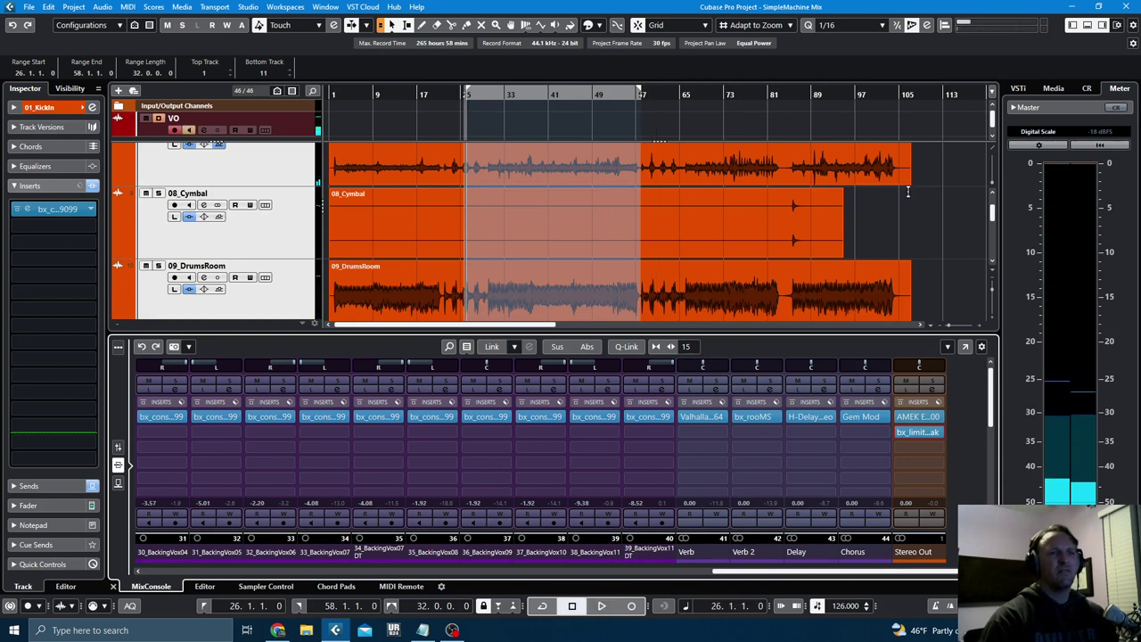
pyautogui.press('Home')
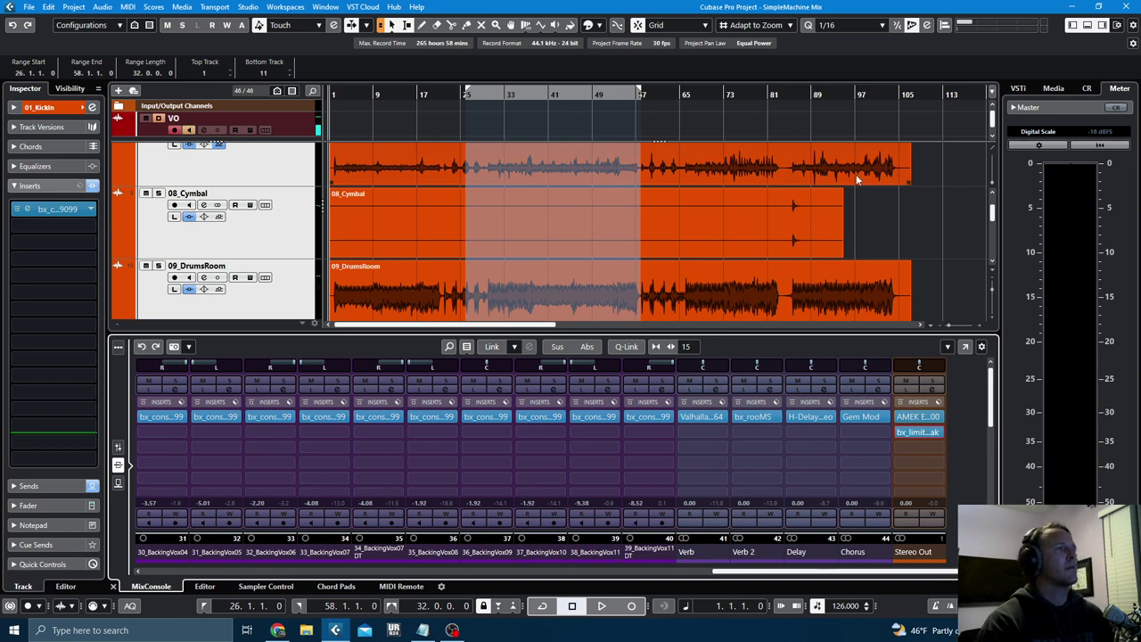
# - Split out bars 57 to 60 of 27_BackingVox01 as a separate clip and raise its volume to about 9.24 dB
pyautogui.scroll(-4, 653, 178)
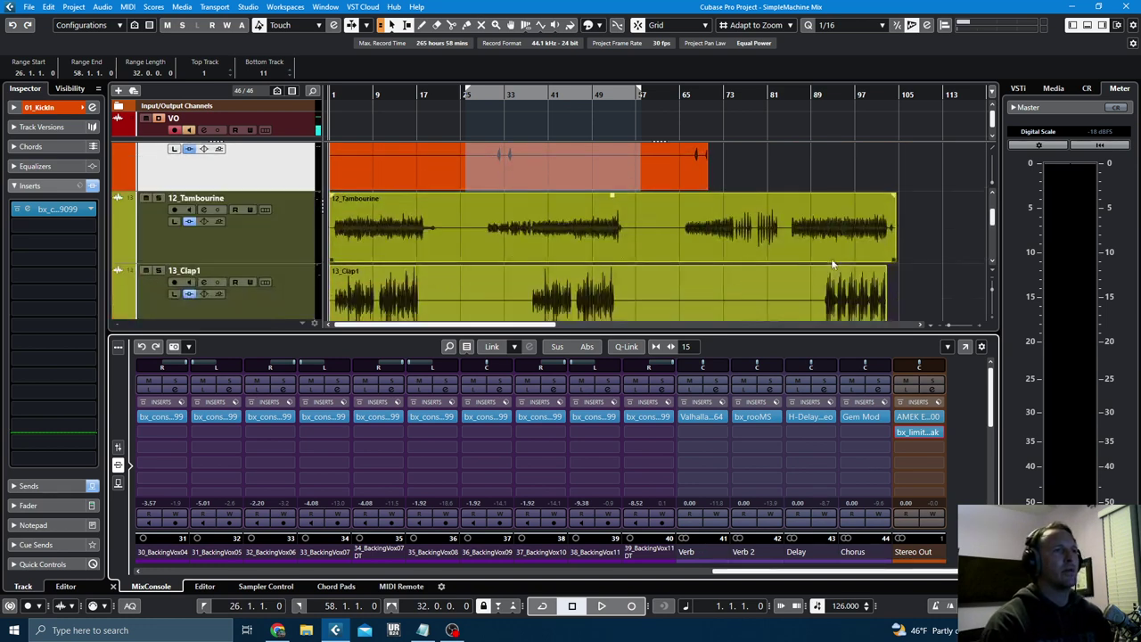
pyautogui.scroll(-6, 640, 259)
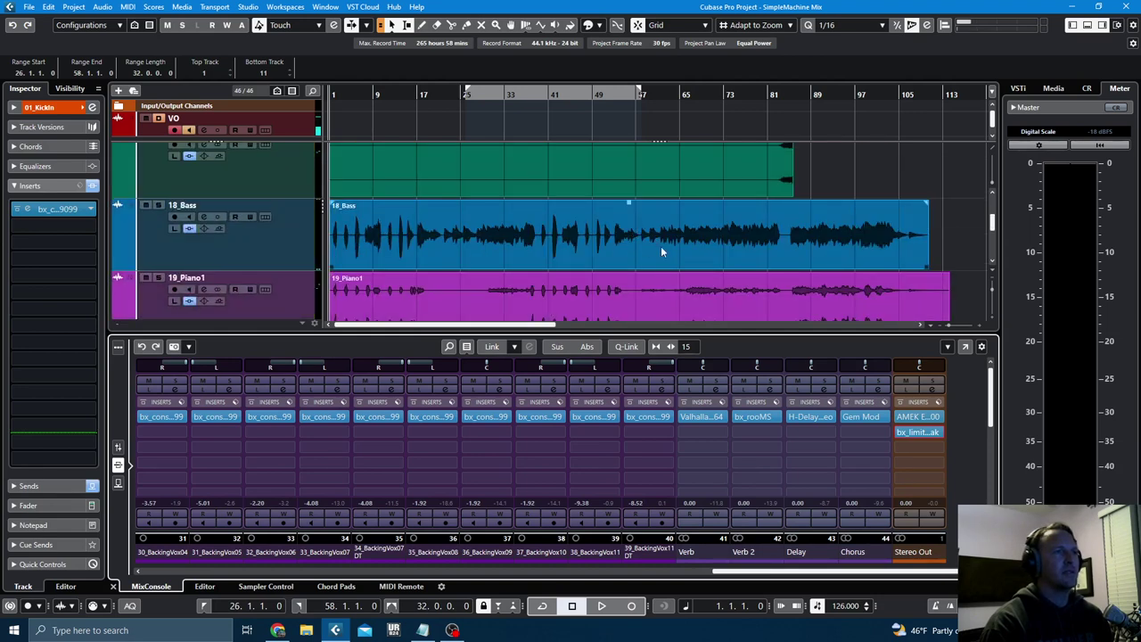
pyautogui.scroll(-1, 661, 252)
pyautogui.scroll(1, 666, 192)
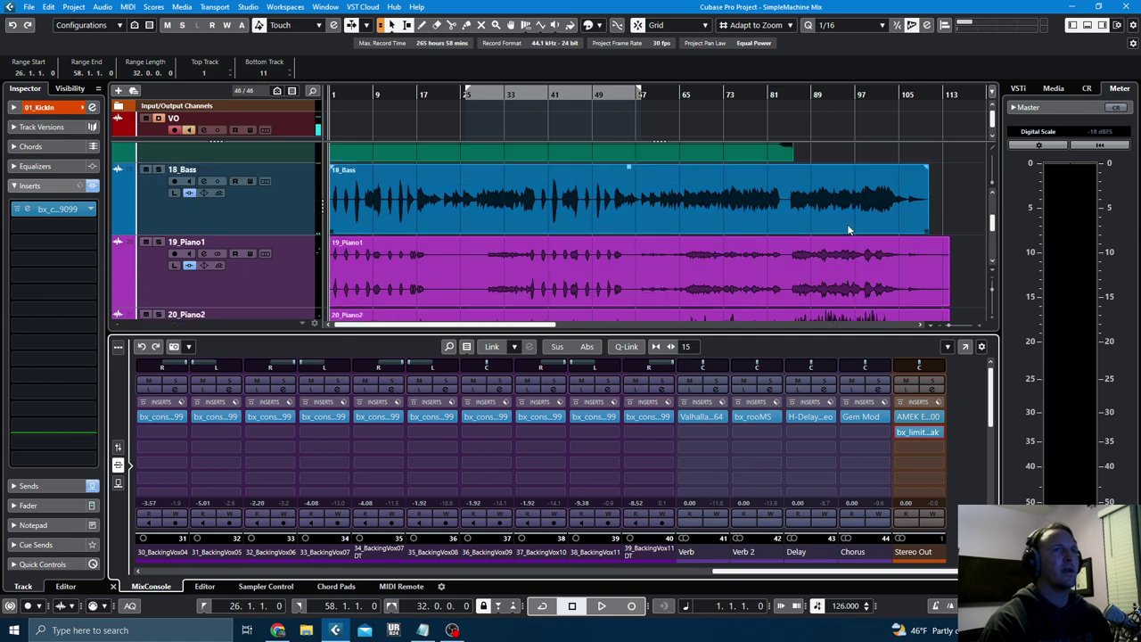
pyautogui.scroll(-3, 846, 223)
pyautogui.scroll(-2, 764, 227)
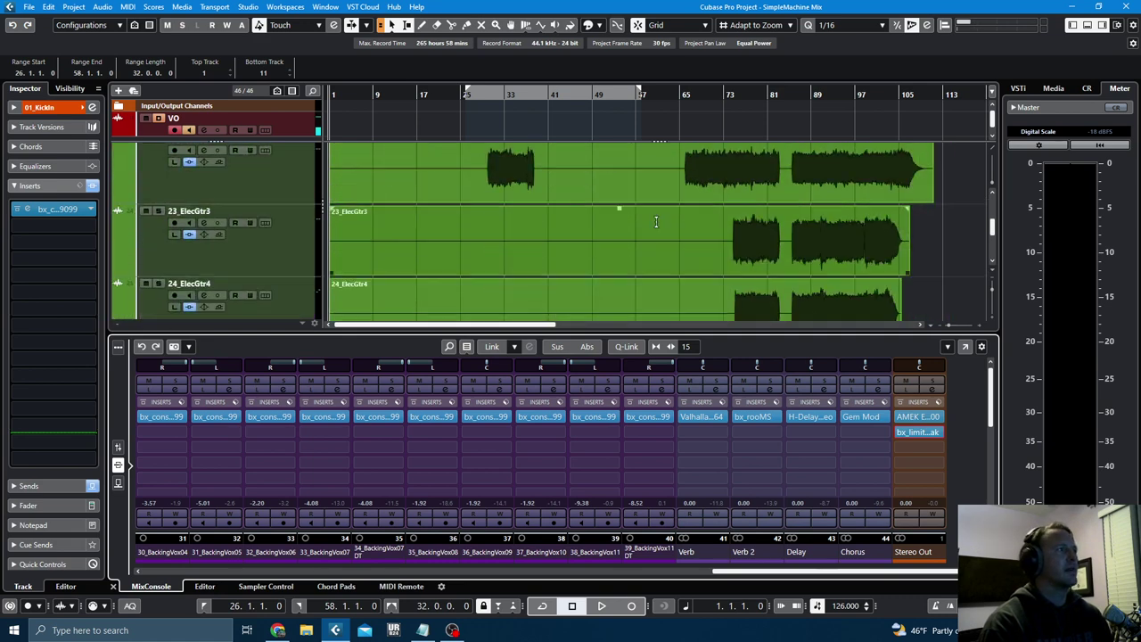
pyautogui.scroll(-3, 655, 222)
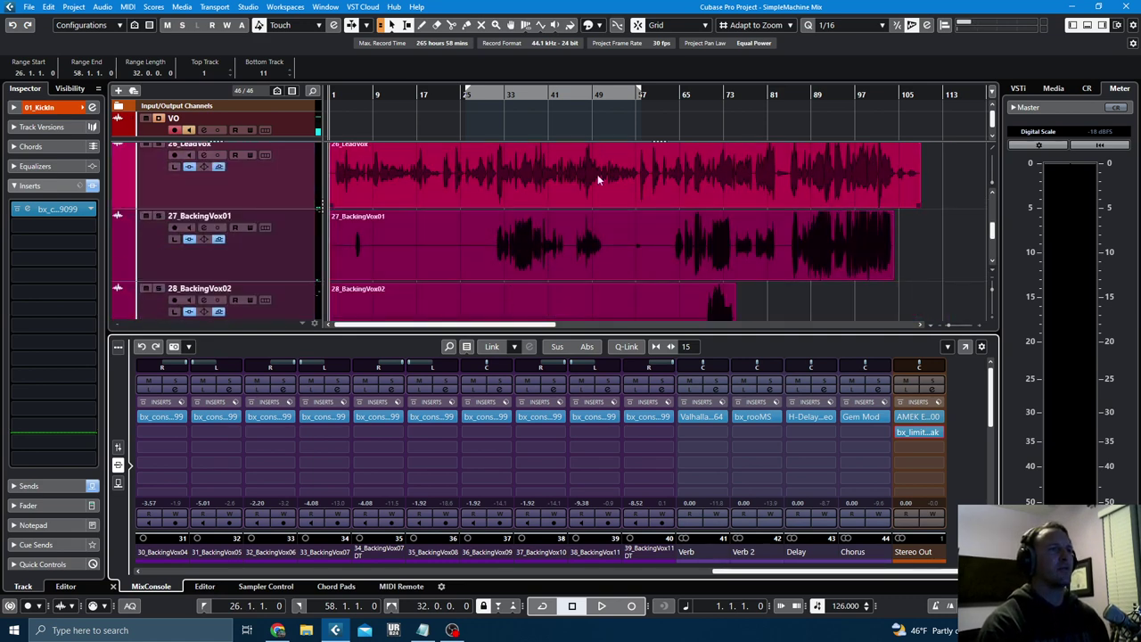
pyautogui.moveTo(638, 246); pyautogui.dragTo(652, 242)
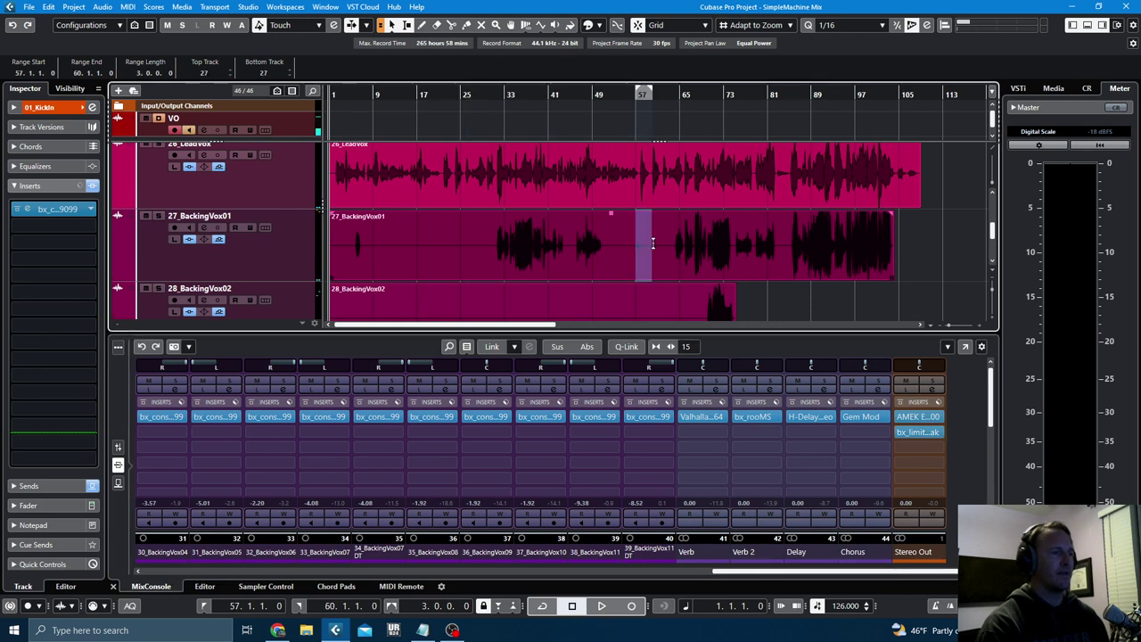
pyautogui.hotkey('shift', 'x')
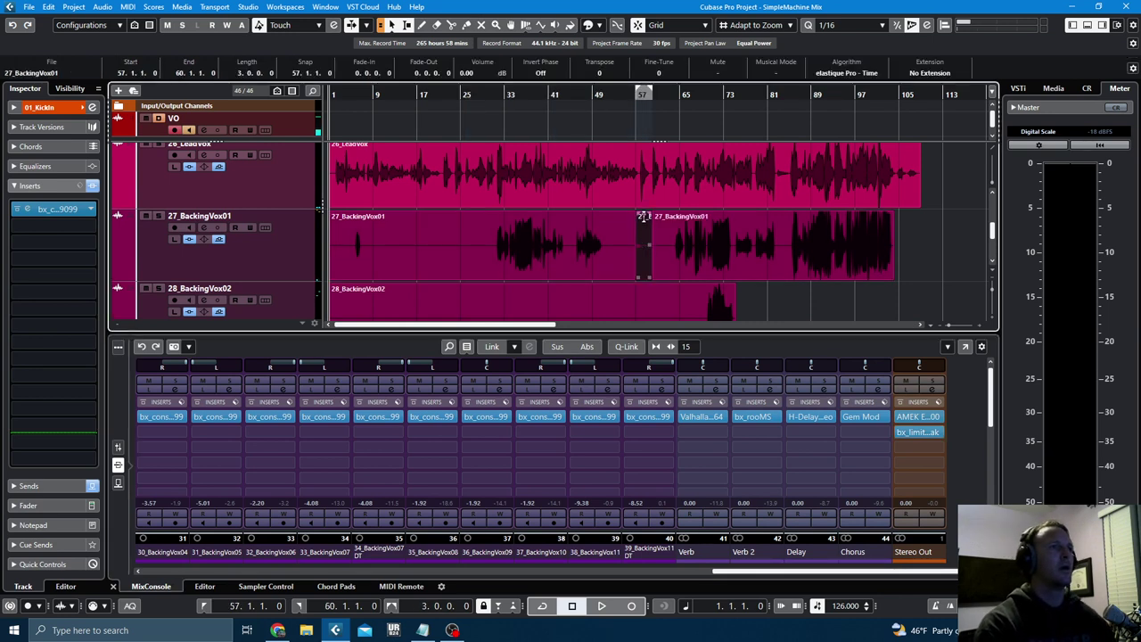
pyautogui.moveTo(643, 217); pyautogui.dragTo(642, 94)
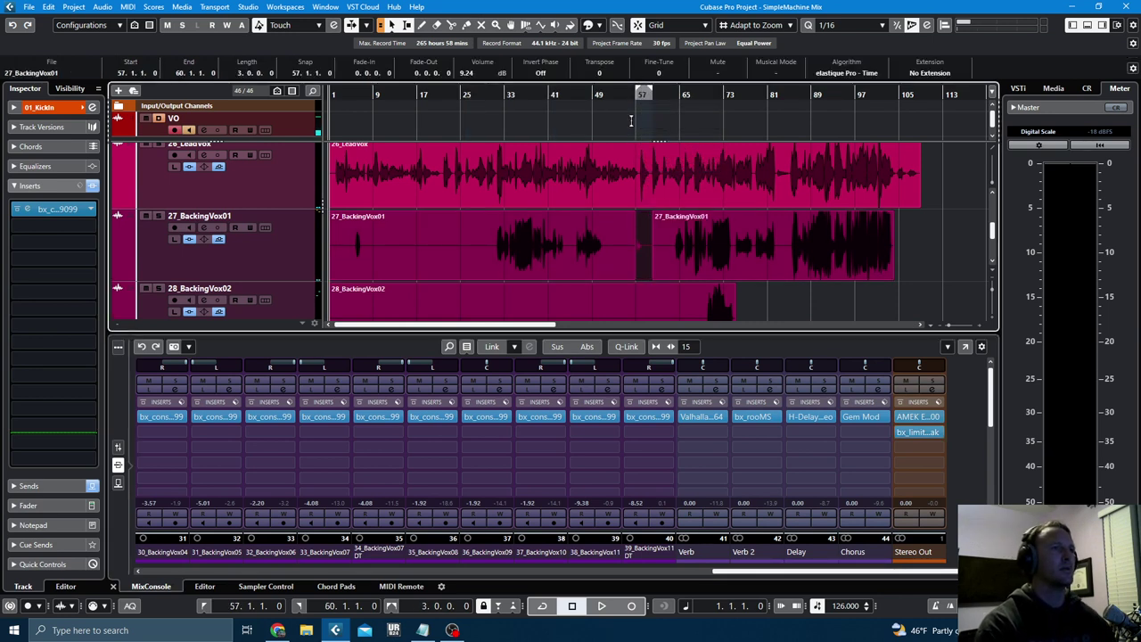
# - Play the mix from bar 55 to check the boosted 27_BackingVox01 clip against the lead and other backing vocals
pyautogui.click(627, 98)
pyautogui.press('space')
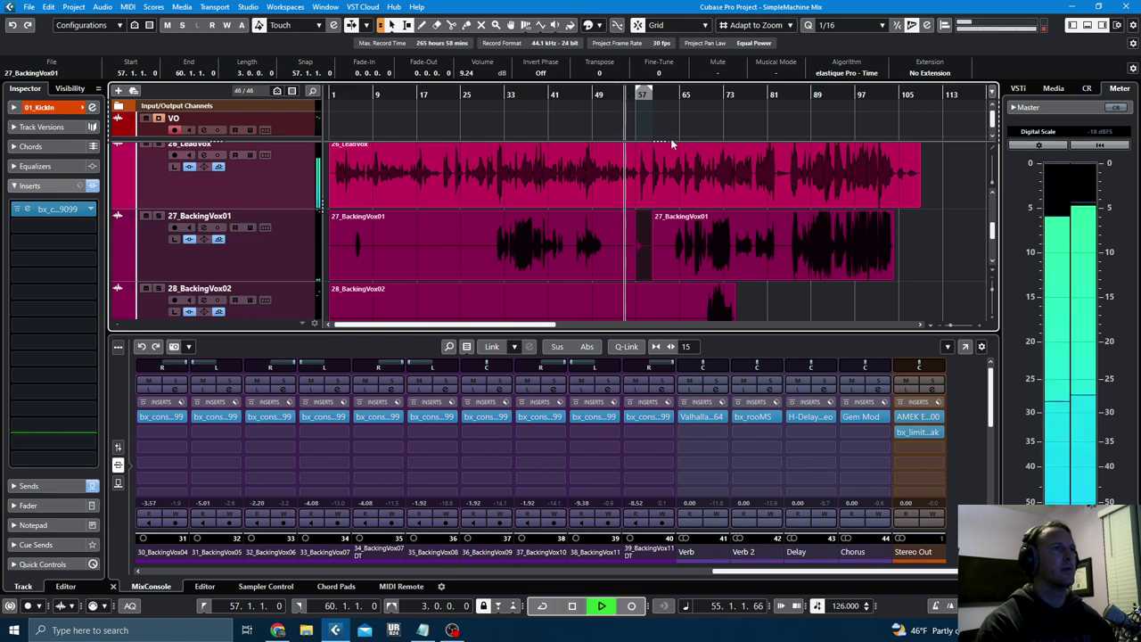
pyautogui.click(645, 192)
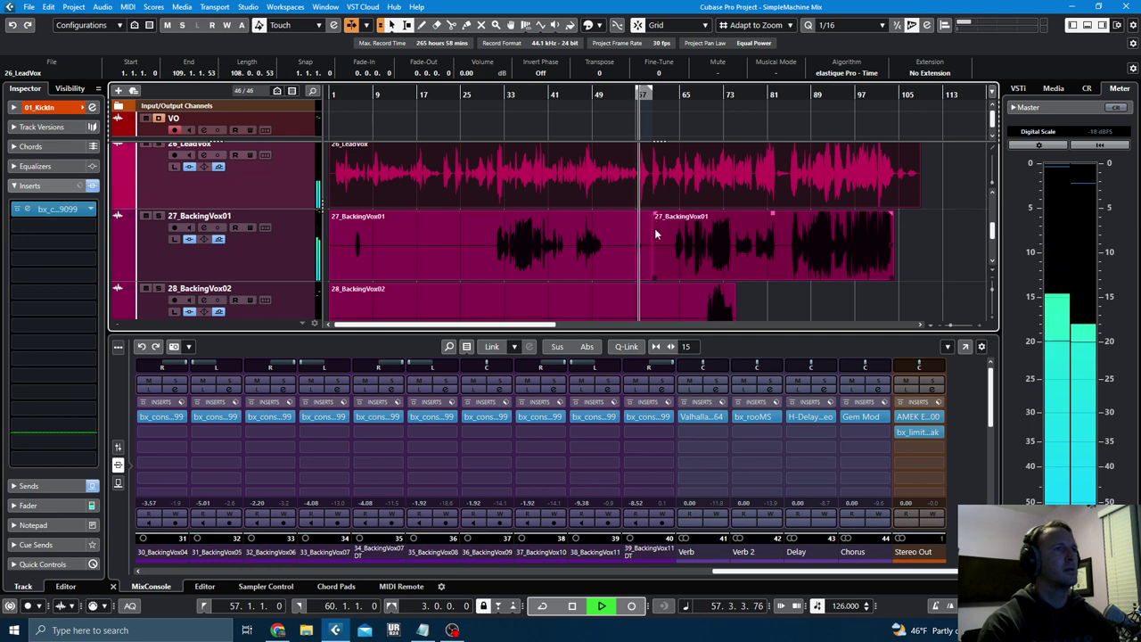
pyautogui.scroll(-2, 656, 228)
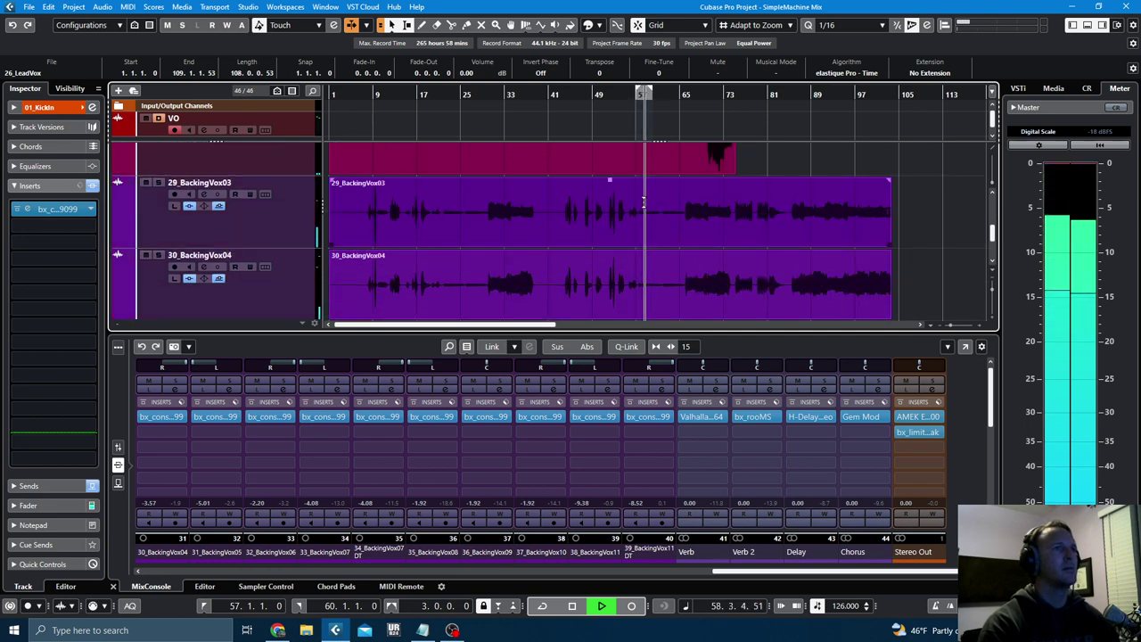
pyautogui.press('space')
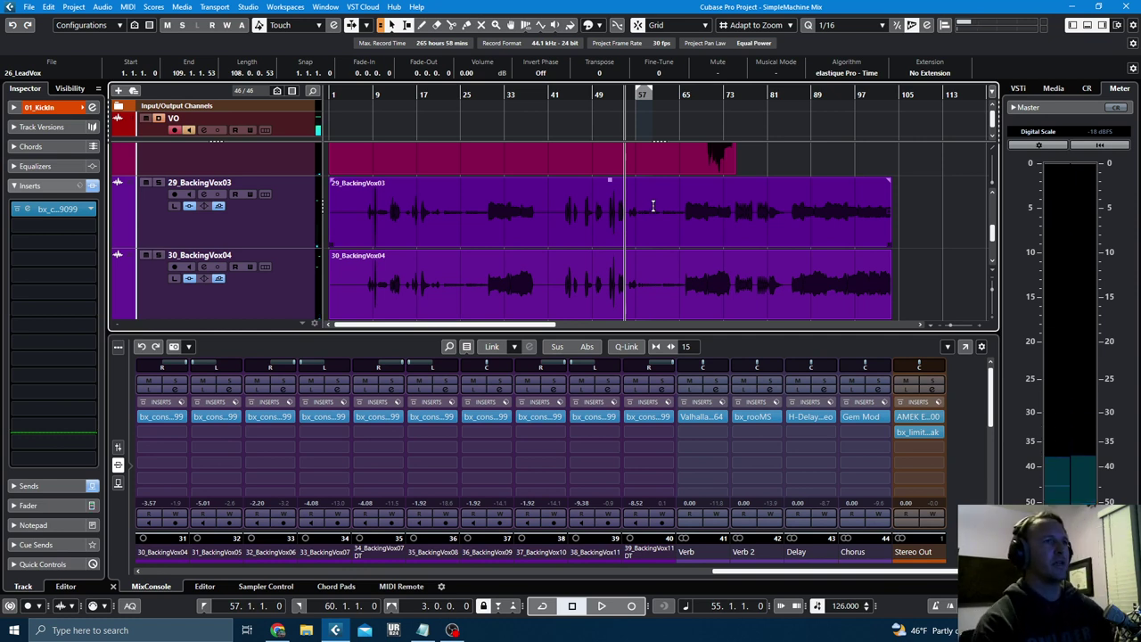
# - Return to the project start, move the Stereo Out's bx_limiter True Peak to the third insert slot and deactivate it
pyautogui.scroll(-1, 701, 218)
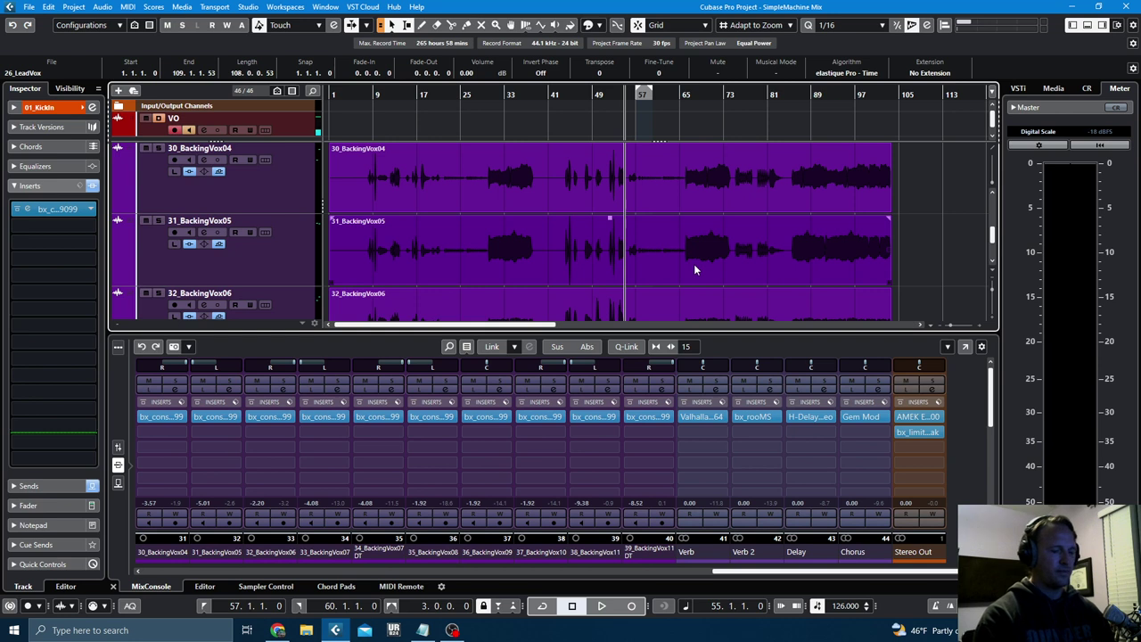
pyautogui.press('Home')
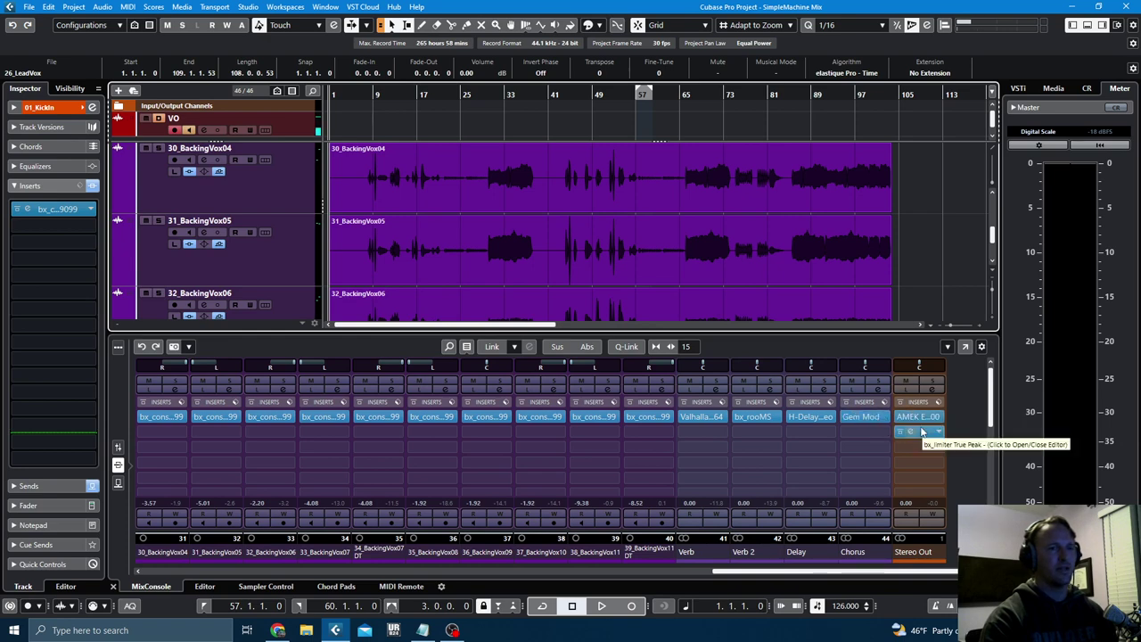
pyautogui.moveTo(923, 437)
pyautogui.mouseDown()
pyautogui.moveTo(935, 447)
pyautogui.moveTo(913, 449)
pyautogui.mouseUp()
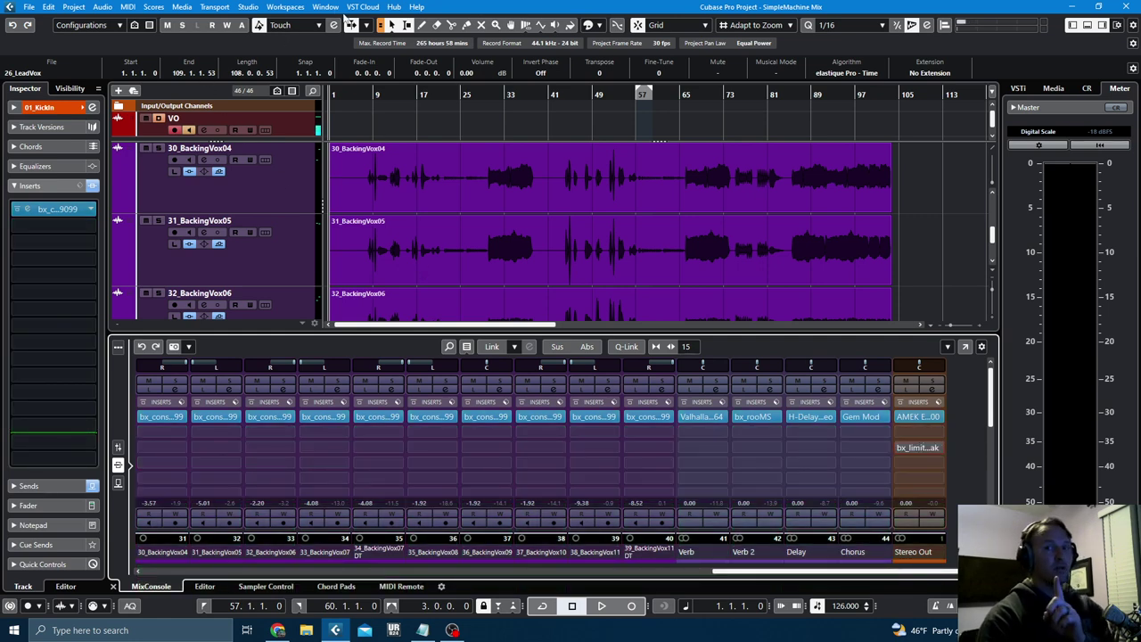
# - Add the Shadow Hills Mastering Compressor by Plugin Alliance to the One Plugin Mix plug-in collection
pyautogui.click(257, 7)
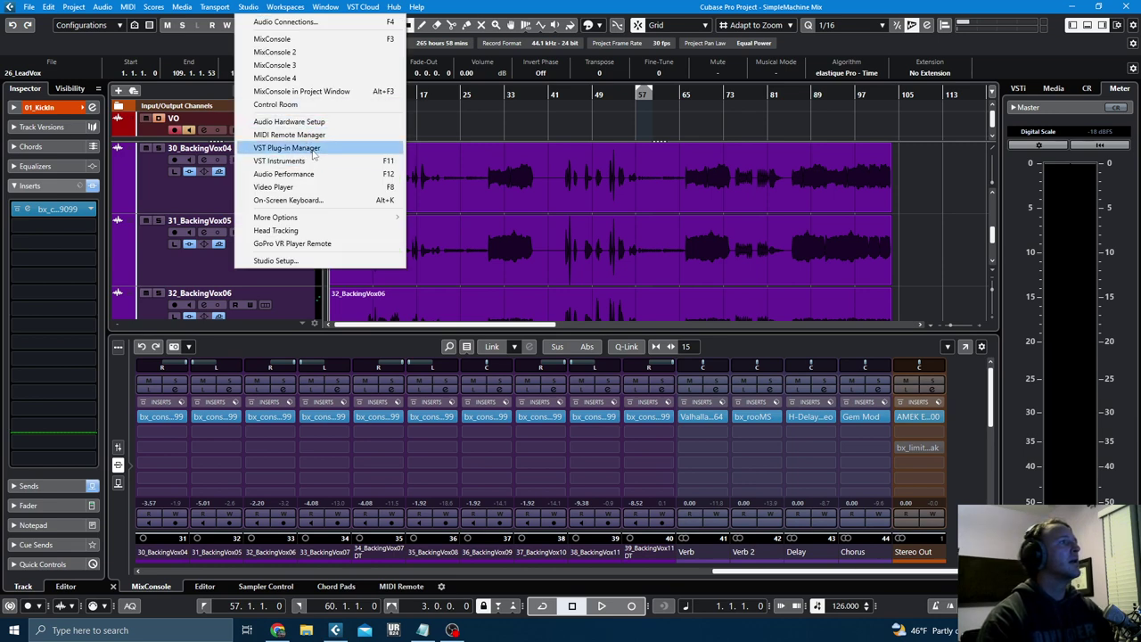
pyautogui.click(287, 148)
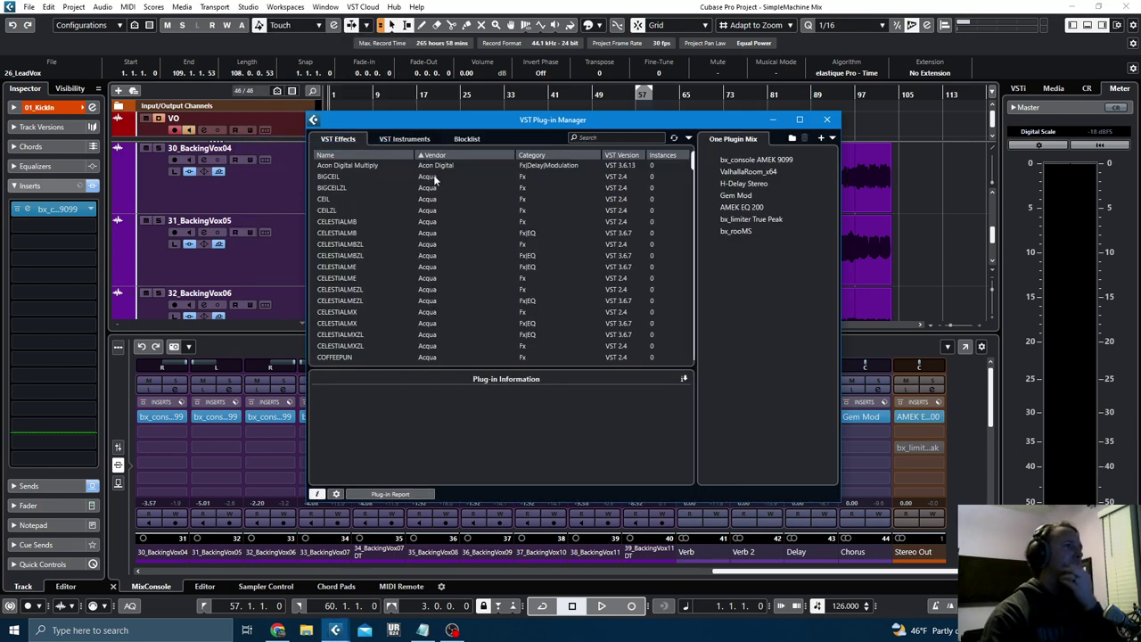
pyautogui.scroll(-2, 437, 173)
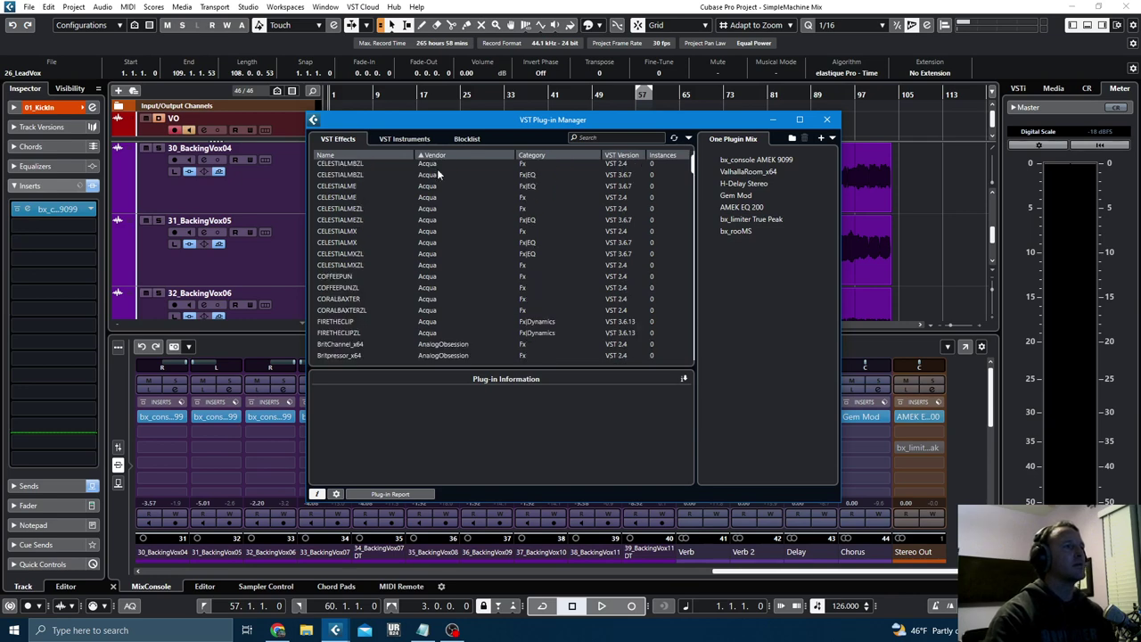
pyautogui.scroll(-3, 439, 172)
pyautogui.scroll(-1, 478, 242)
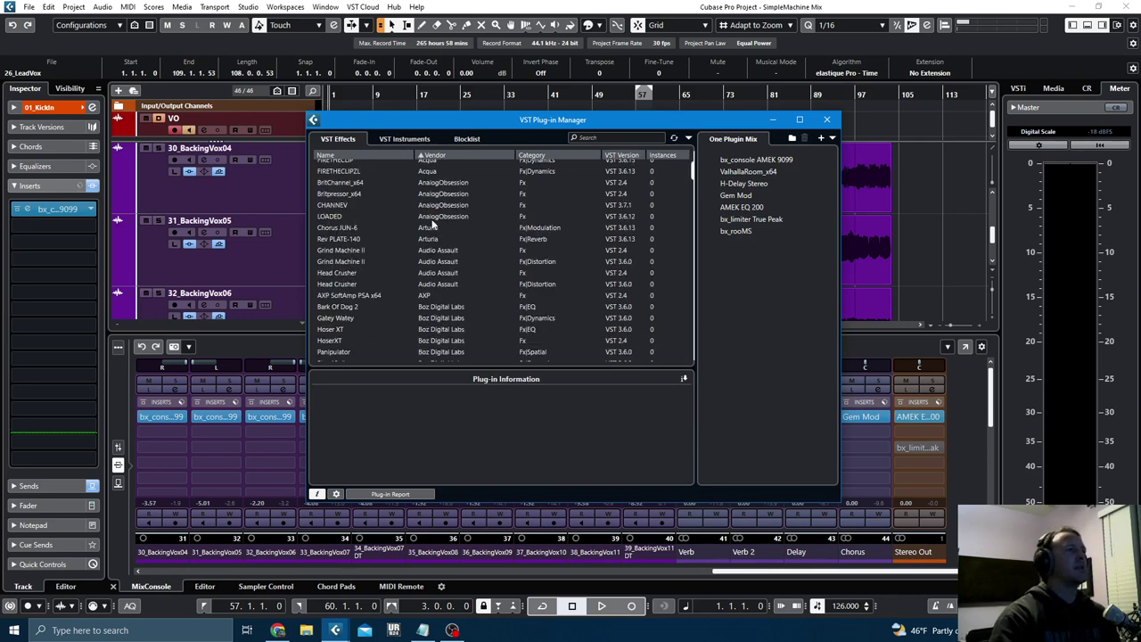
pyautogui.scroll(-3, 453, 238)
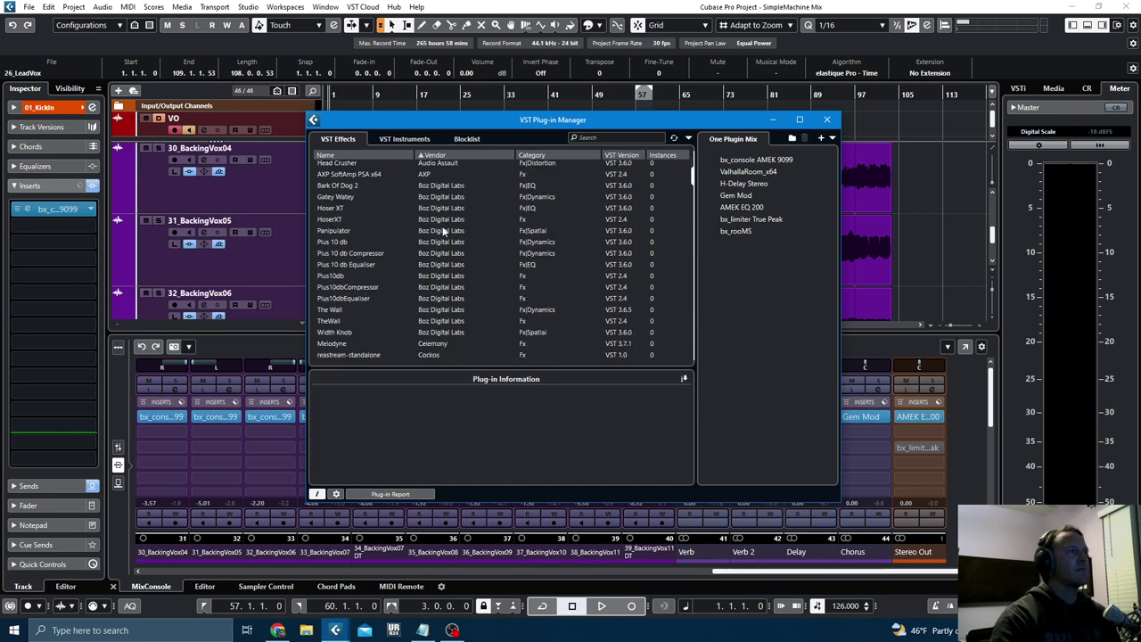
pyautogui.scroll(-3, 440, 230)
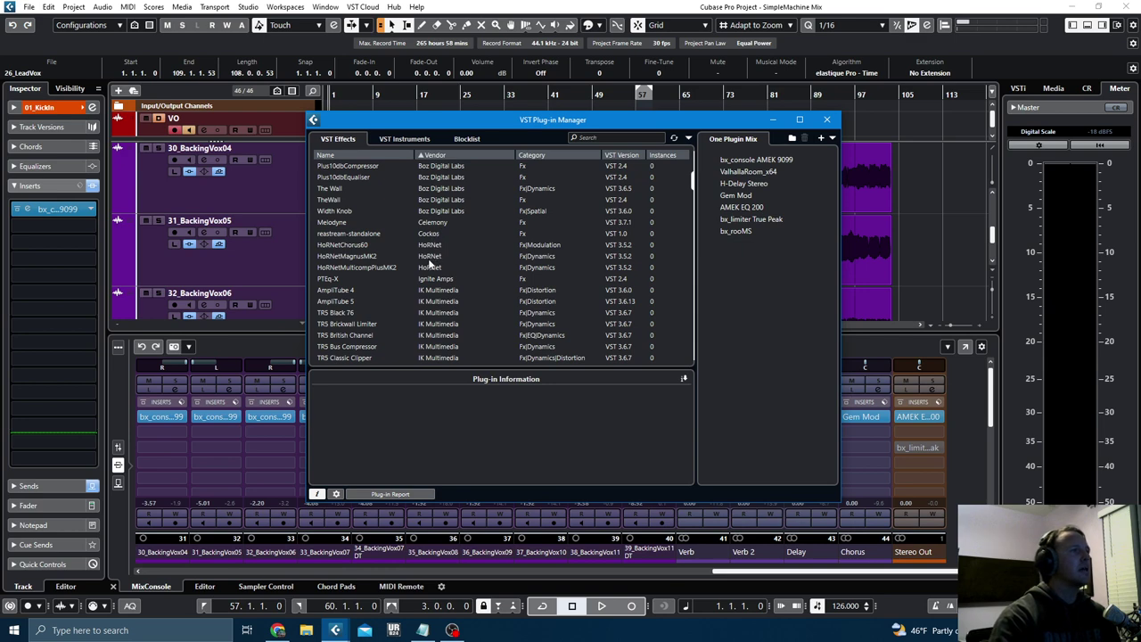
pyautogui.scroll(-5, 455, 218)
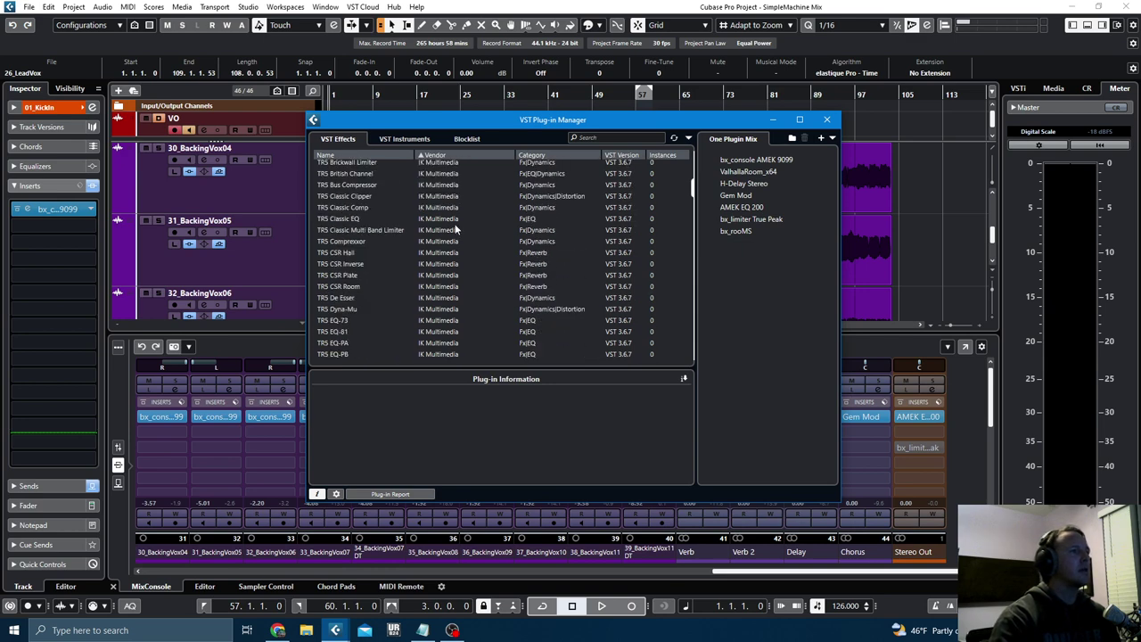
pyautogui.scroll(-5, 455, 230)
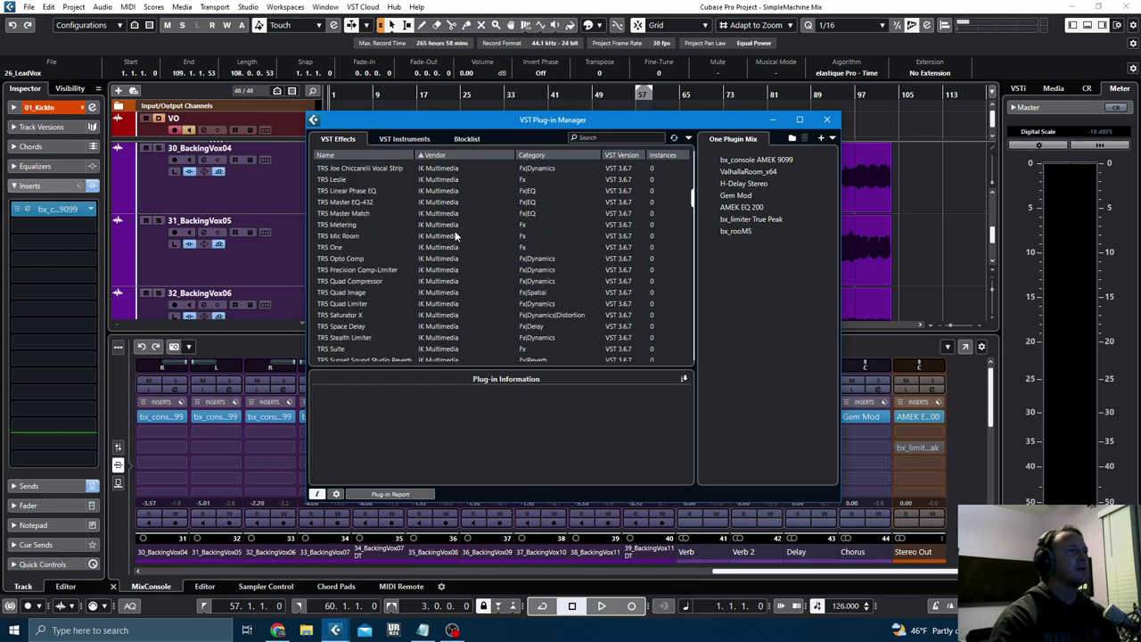
pyautogui.scroll(-2, 432, 279)
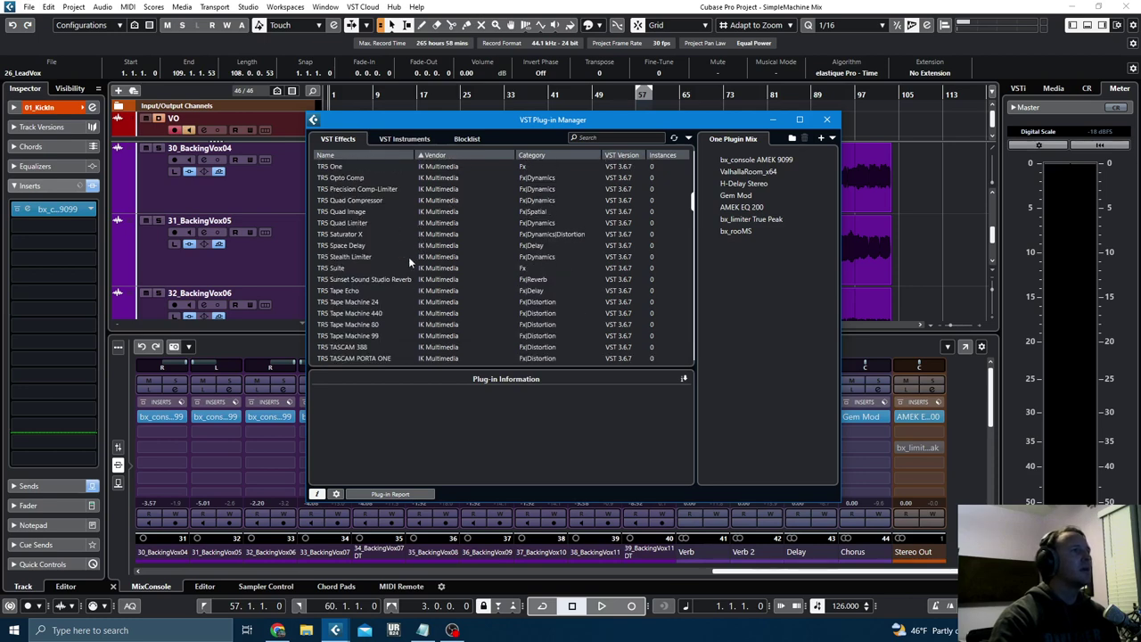
pyautogui.scroll(-5, 400, 218)
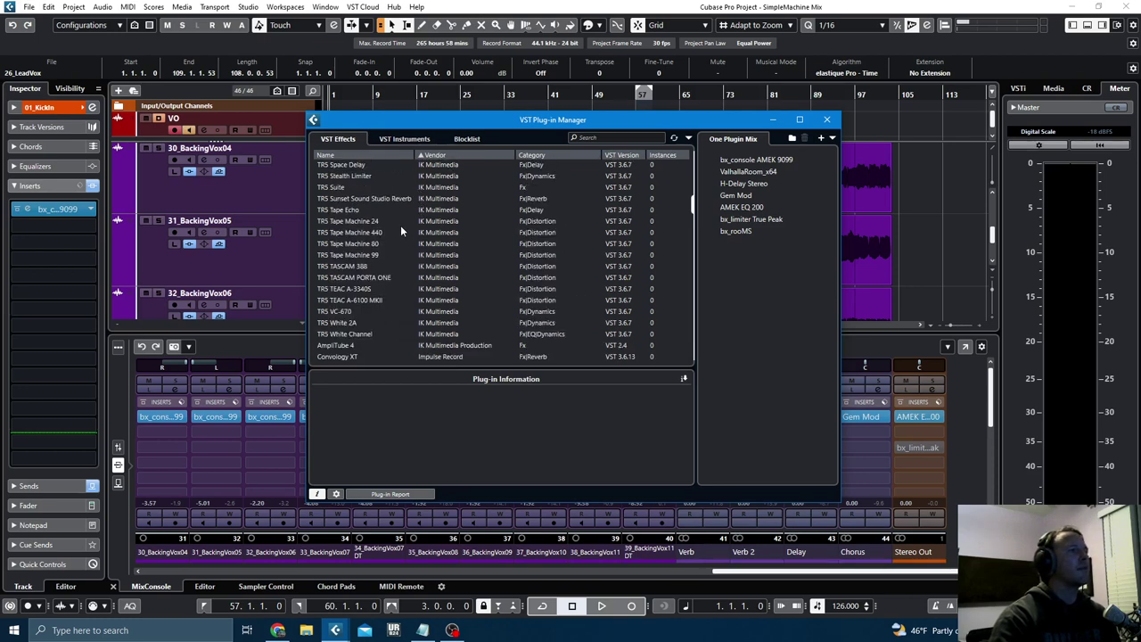
pyautogui.scroll(-10, 403, 233)
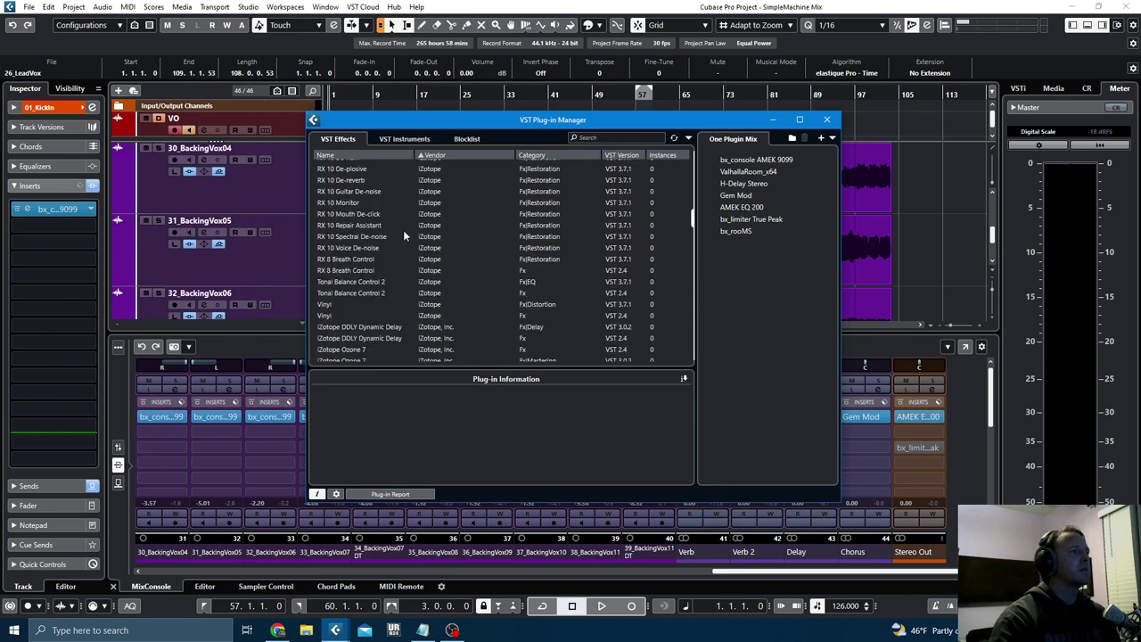
pyautogui.scroll(-8, 404, 232)
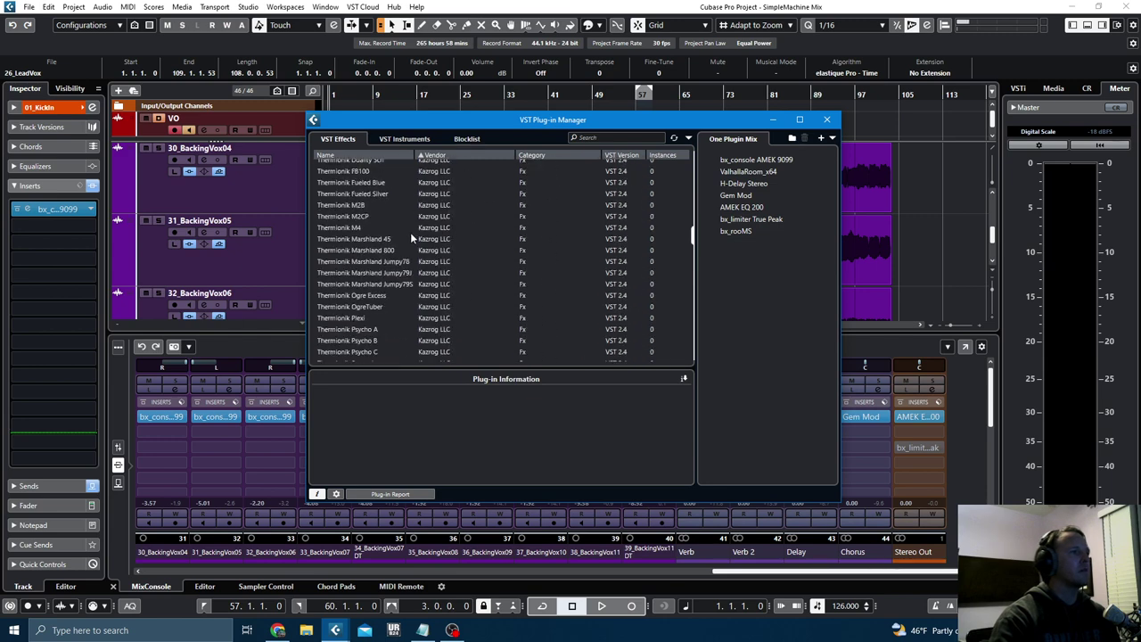
pyautogui.scroll(-1, 444, 242)
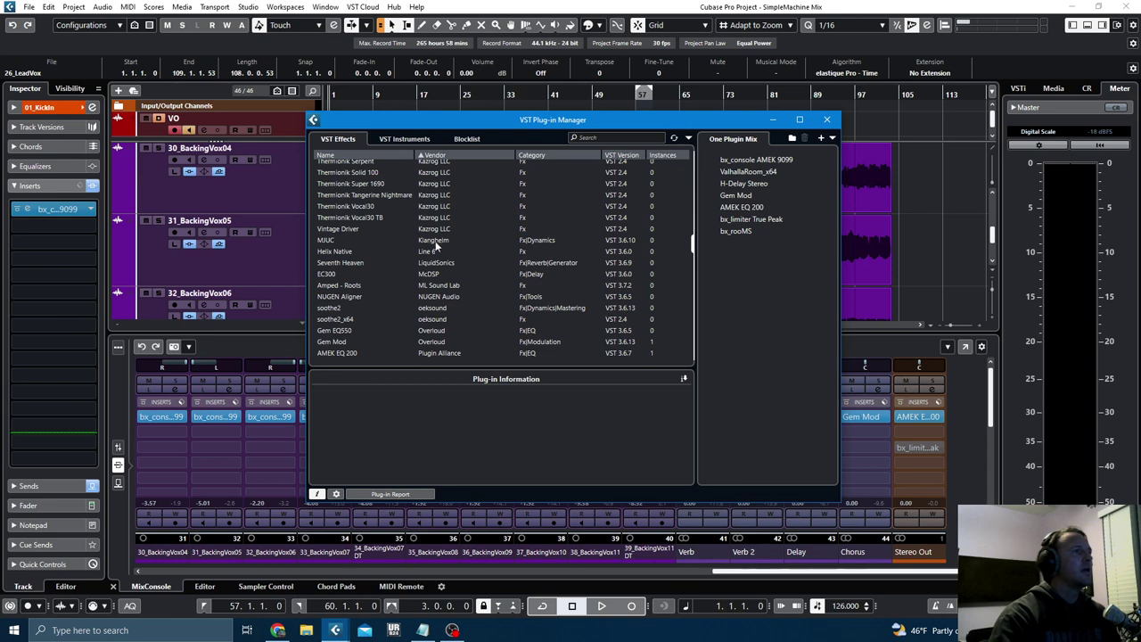
pyautogui.scroll(-1, 433, 250)
pyautogui.scroll(-4, 422, 258)
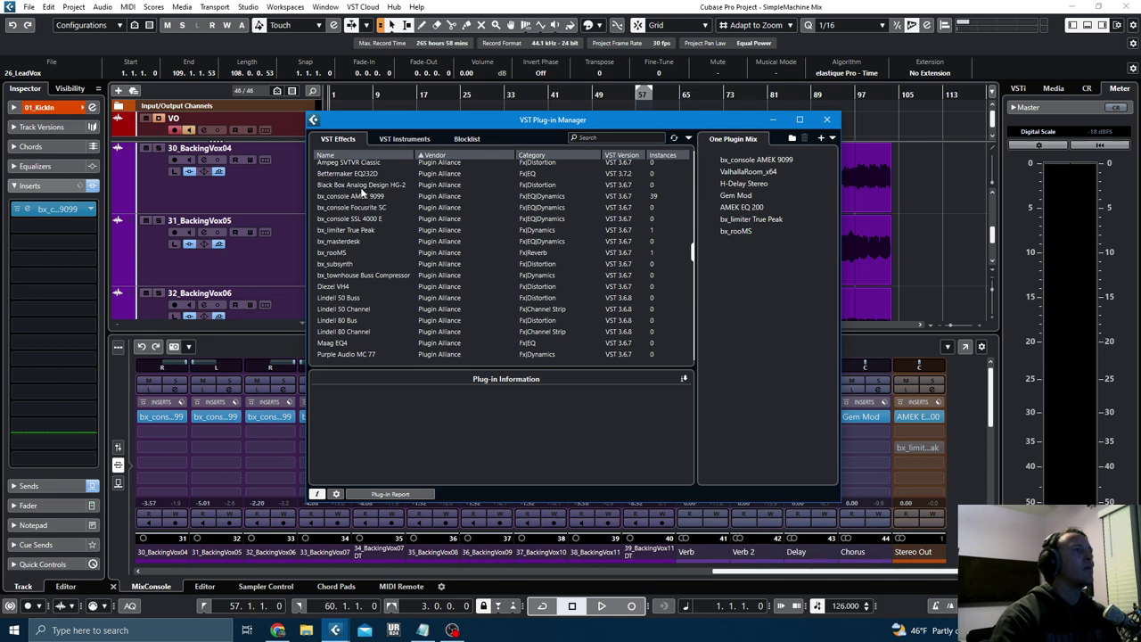
pyautogui.scroll(1, 368, 196)
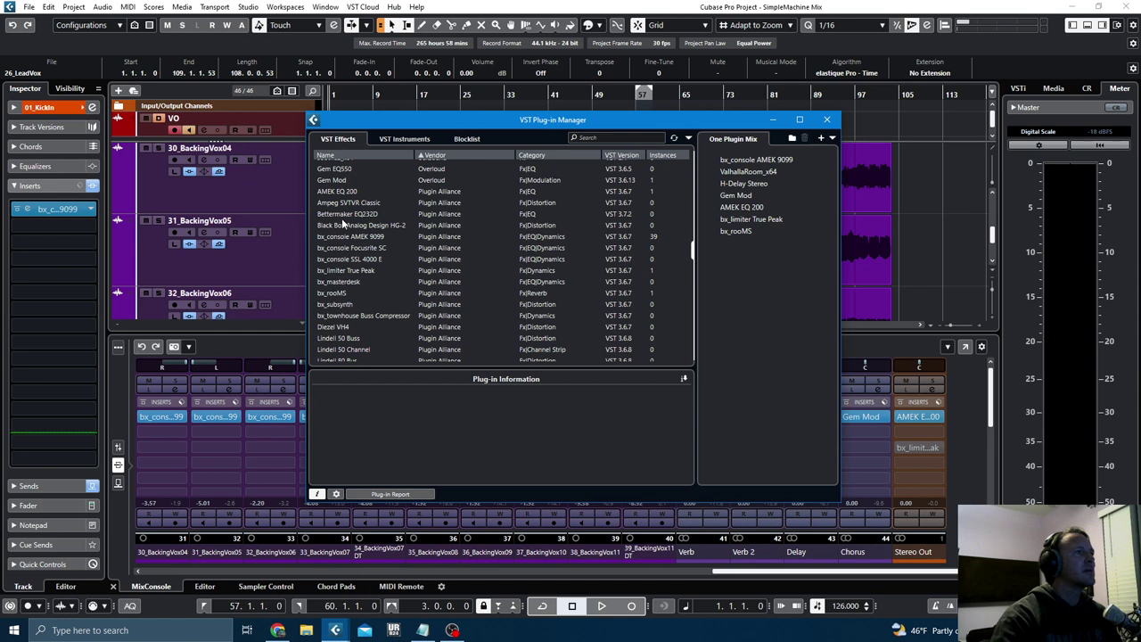
pyautogui.scroll(-2, 381, 232)
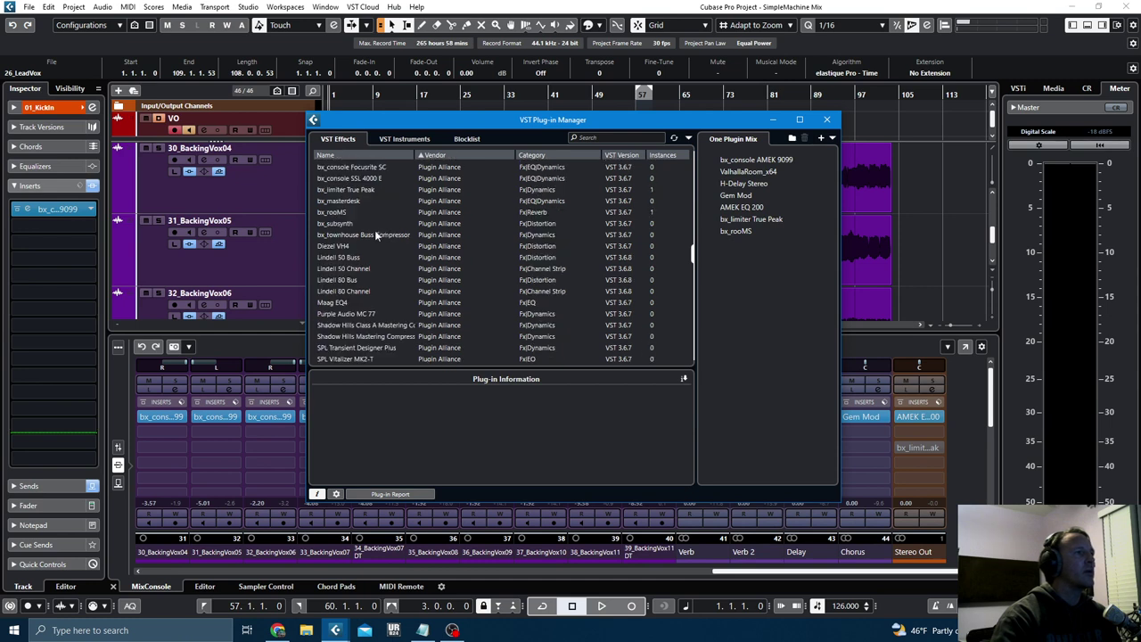
pyautogui.click(393, 337)
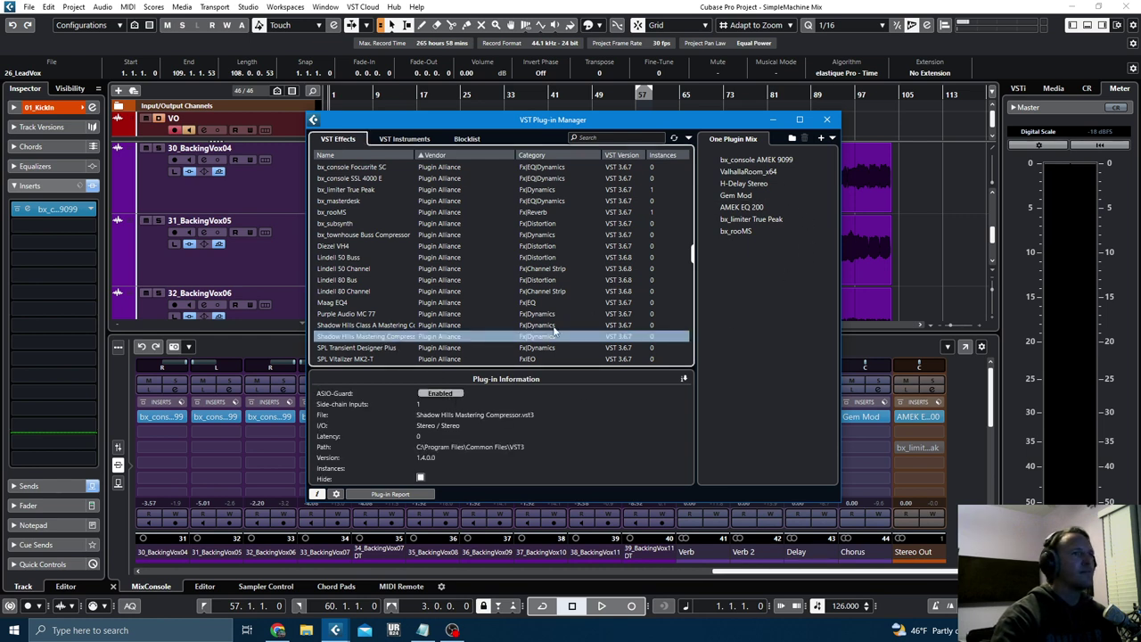
pyautogui.moveTo(731, 294); pyautogui.dragTo(730, 294)
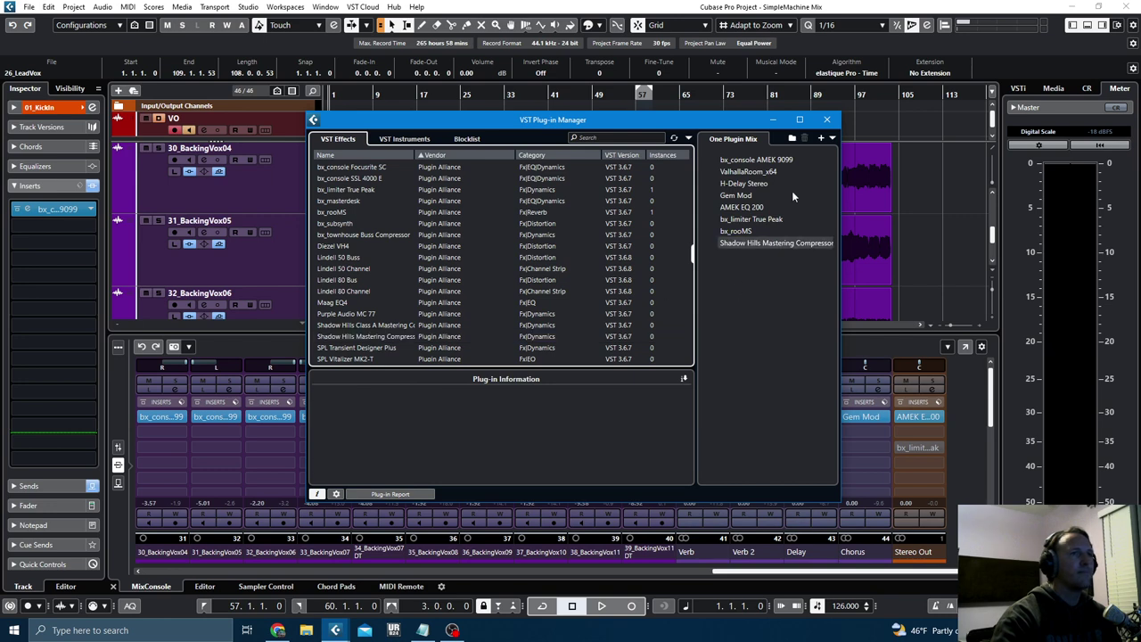
pyautogui.click(826, 118)
# - Insert the Shadow Hills Mastering Compressor in the second insert slot of the Stereo Out, between AMEK EQ 200 and the limiter
pyautogui.click(917, 433)
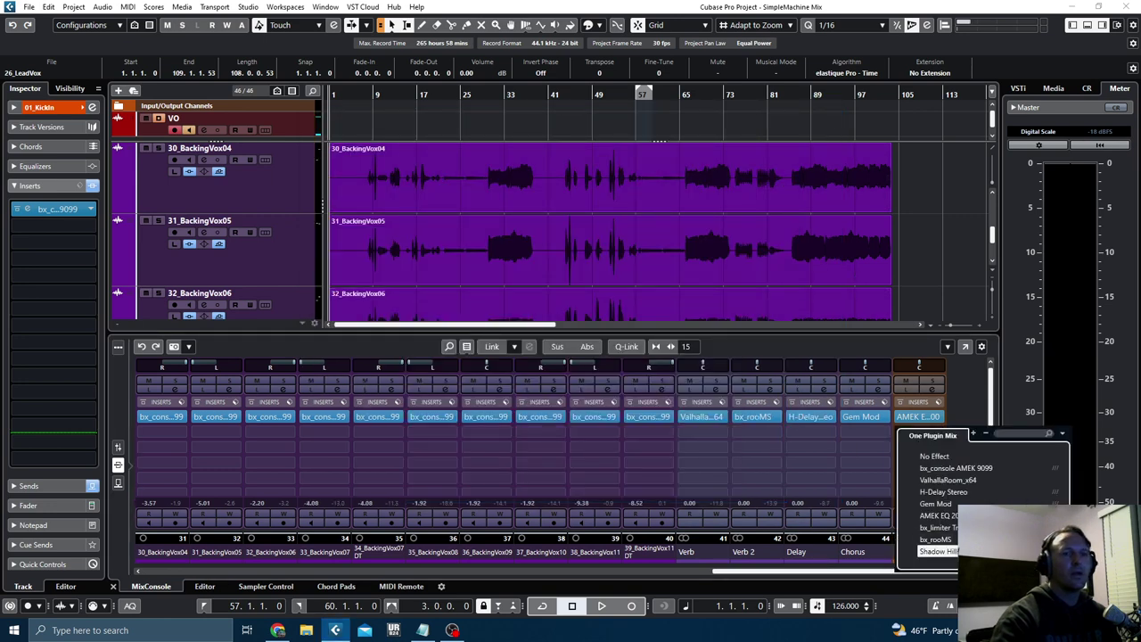
pyautogui.click(935, 549)
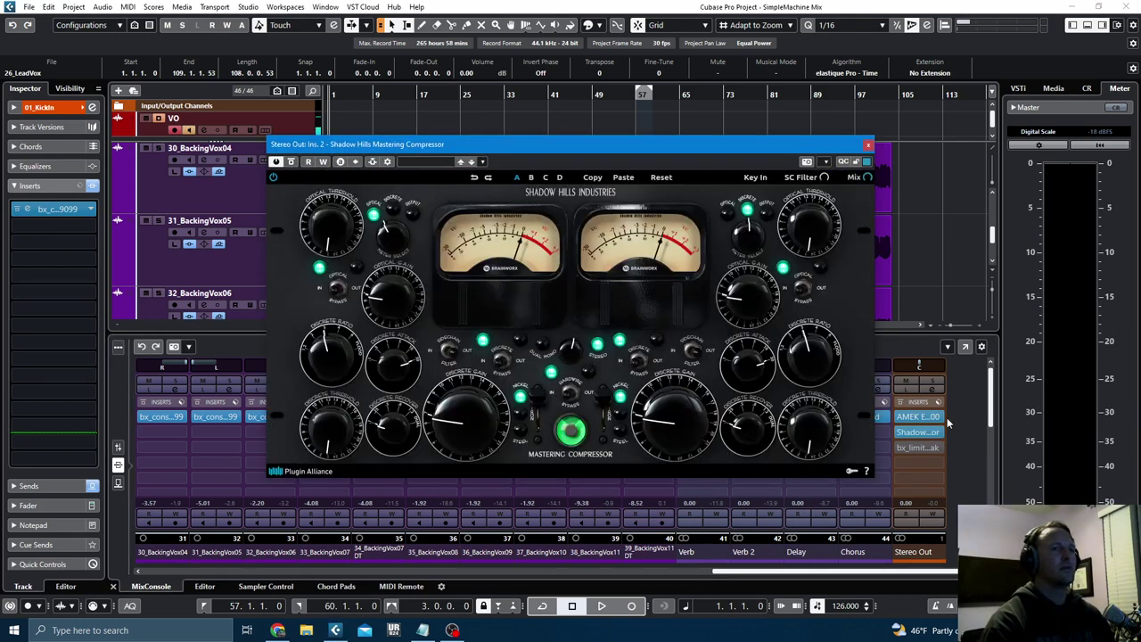
pyautogui.moveTo(924, 434)
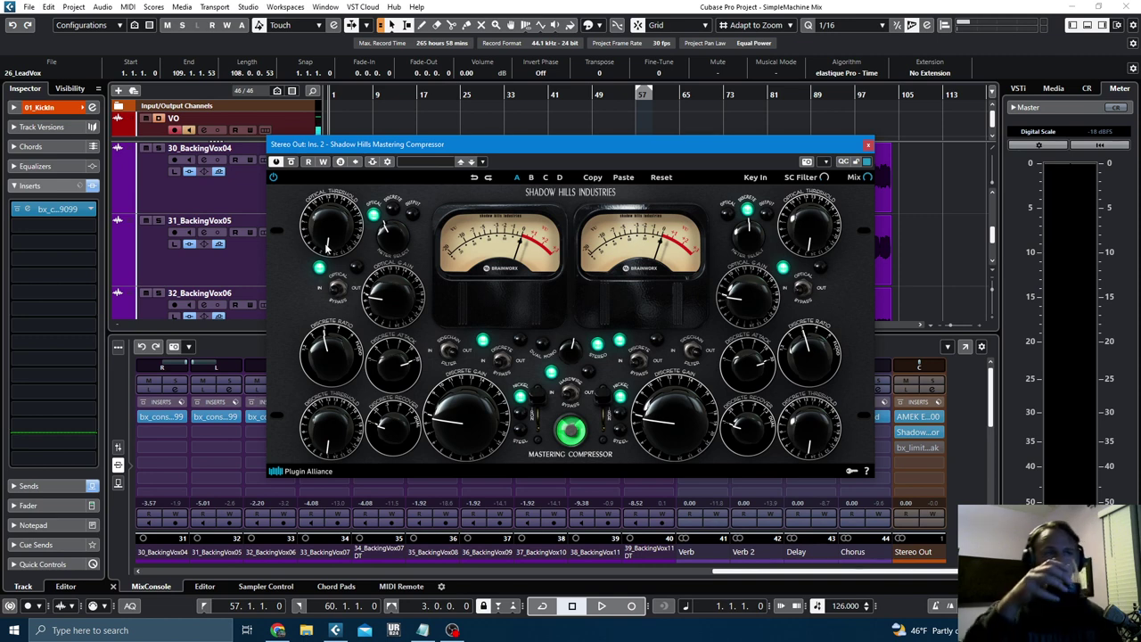
# - Play the mix, dial in the Shadow Hills compressor's first-channel thresholds, ratio and attack, raise its discrete gain, and compare against bypass
pyautogui.press('space')
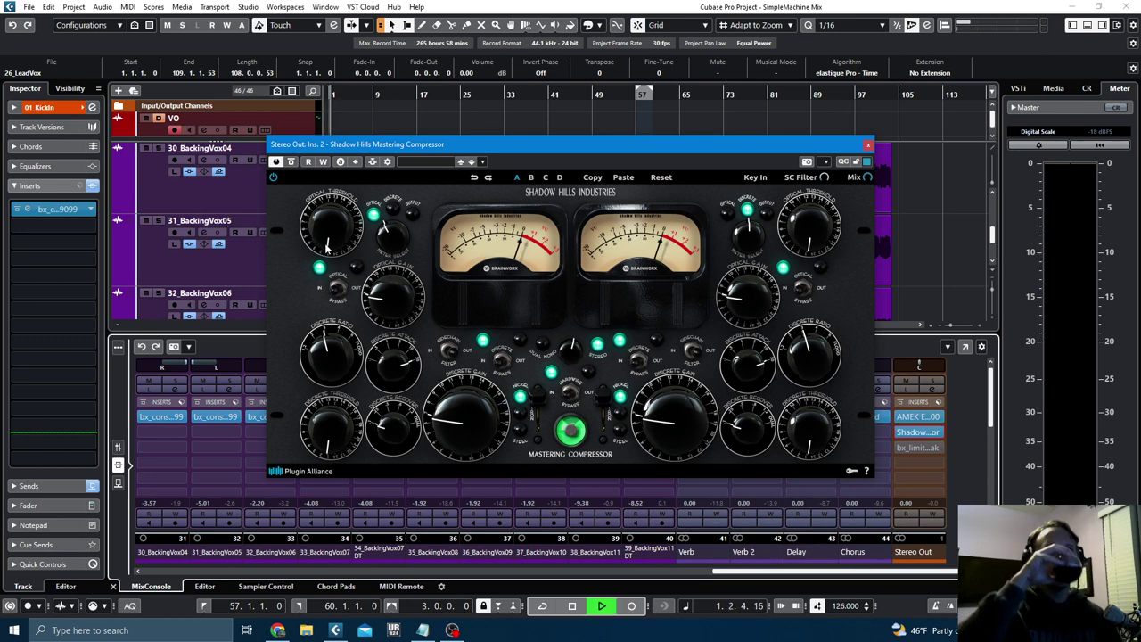
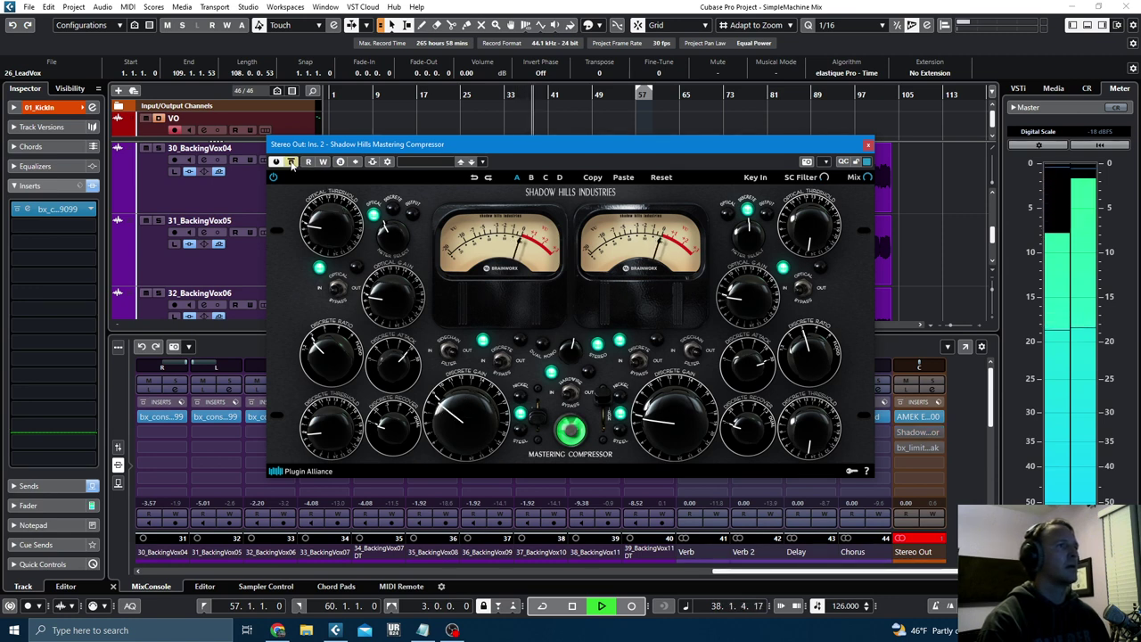
pyautogui.click(291, 163)
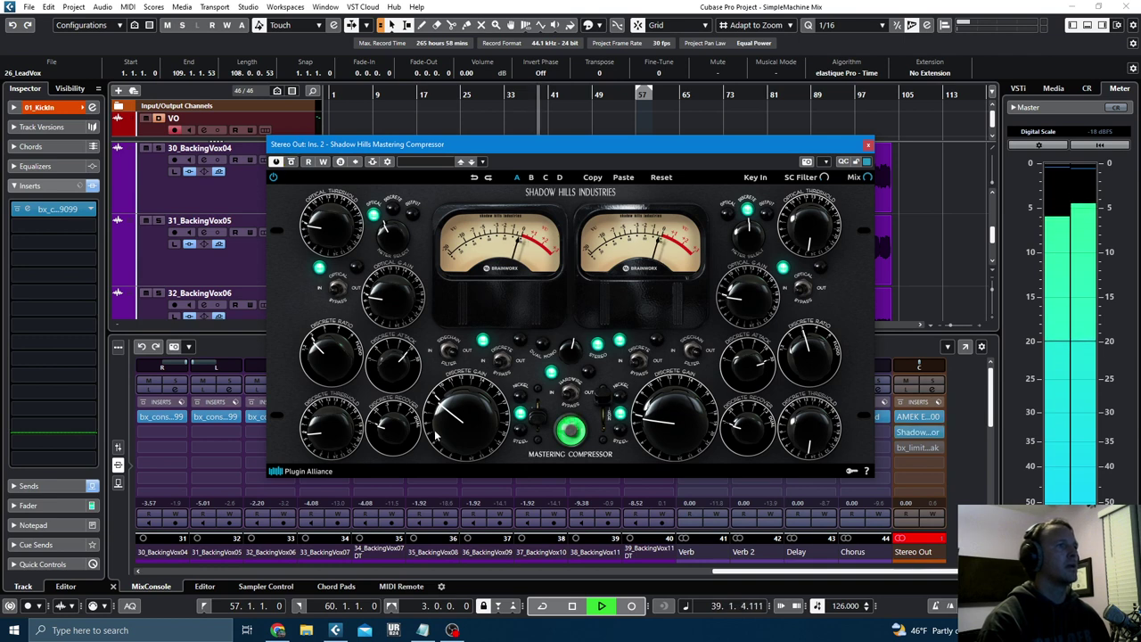
pyautogui.moveTo(450, 417)
pyautogui.mouseDown()
pyautogui.moveTo(450, 344)
pyautogui.moveTo(448, 406)
pyautogui.mouseUp()
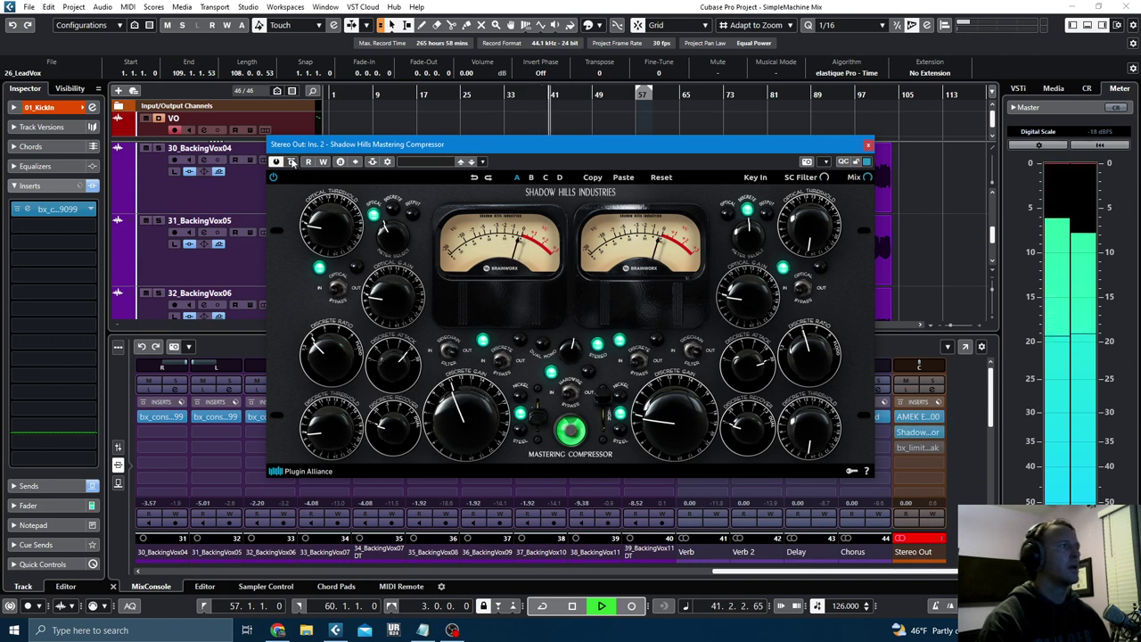
pyautogui.click(291, 161)
pyautogui.click(291, 161)
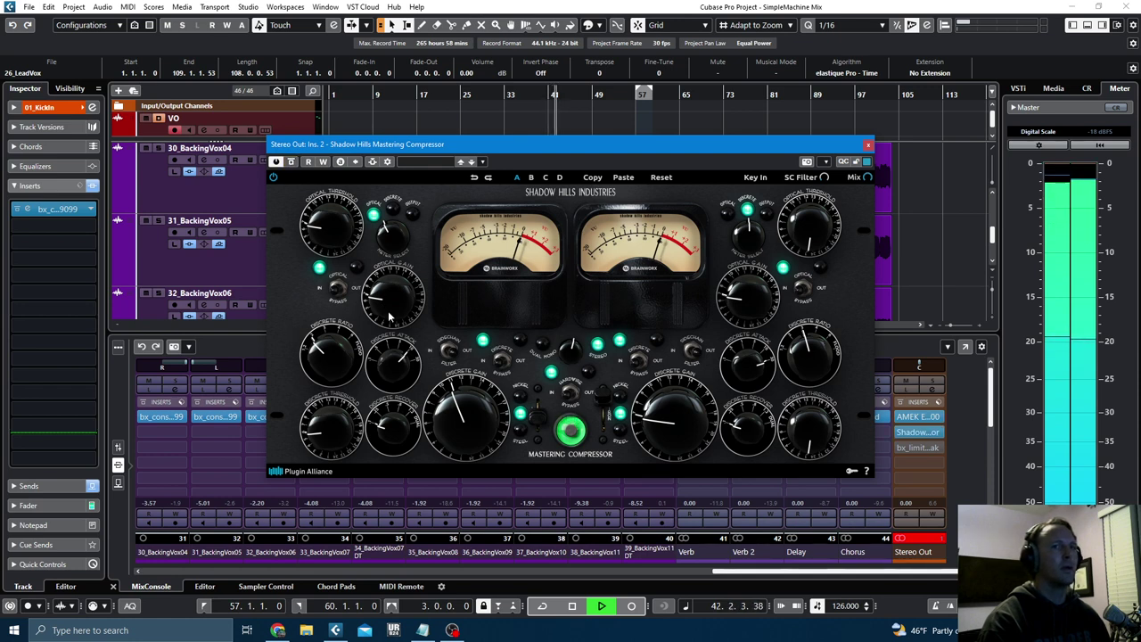
pyautogui.click(291, 162)
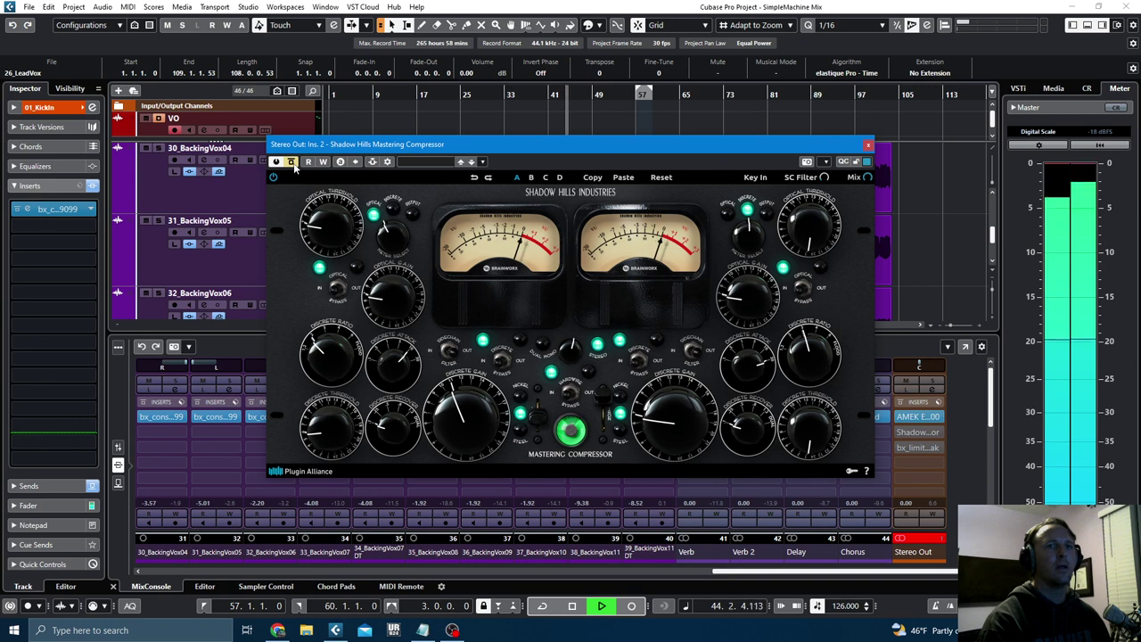
pyautogui.click(291, 162)
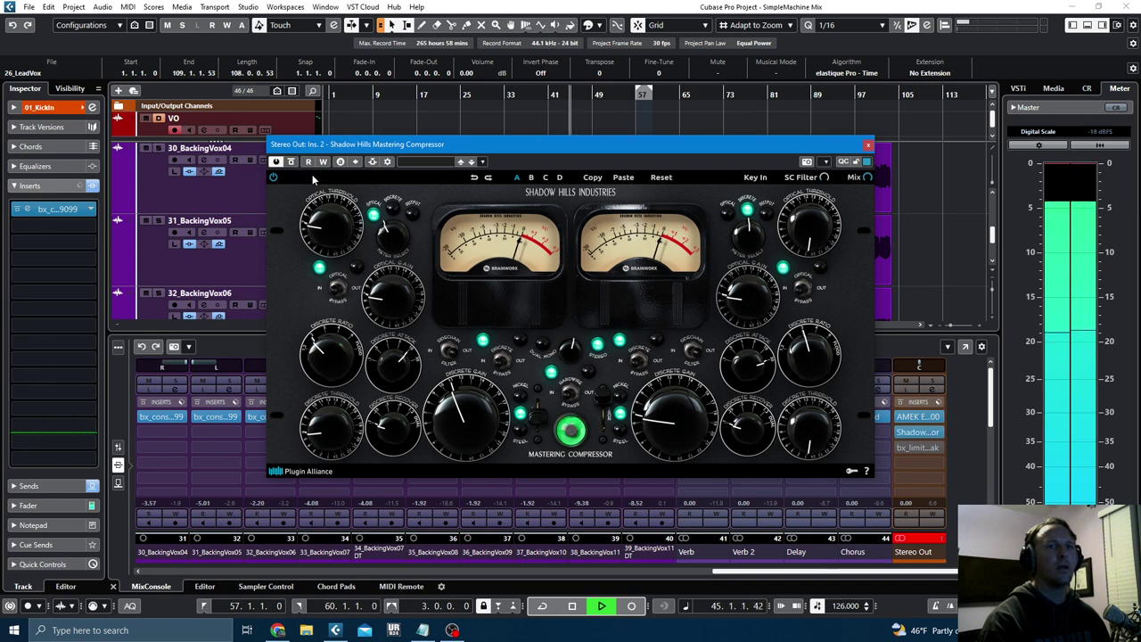
pyautogui.click(867, 144)
# - Reactivate bx_limiter True Peak in the third insert slot of the Stereo Out during playback
pyautogui.moveTo(902, 451)
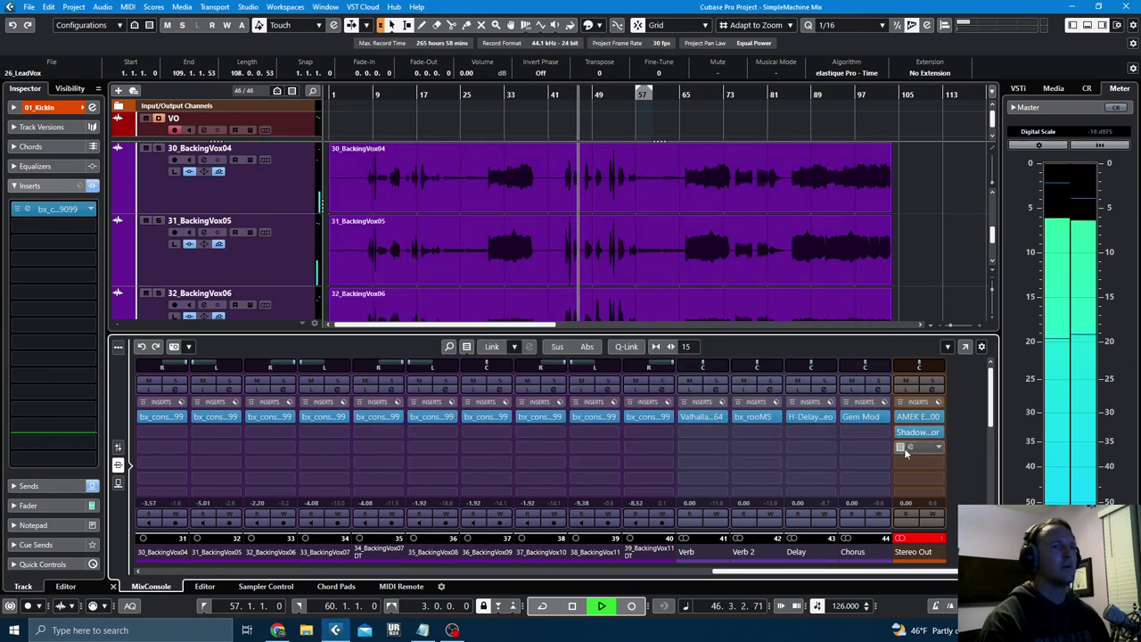
pyautogui.click(901, 448)
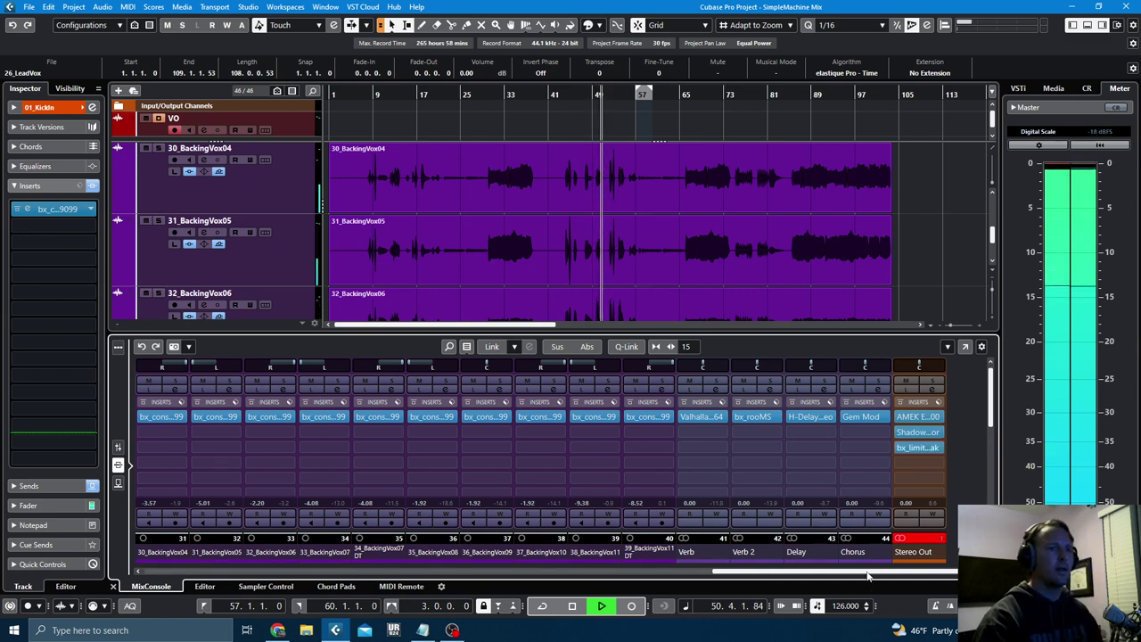
# - Lower the 18_Bass channel volume to -5.35 dB during playback and check its bx_console AMEK 9099 settings
pyautogui.moveTo(860, 575); pyautogui.dragTo(532, 554)
pyautogui.click(637, 551)
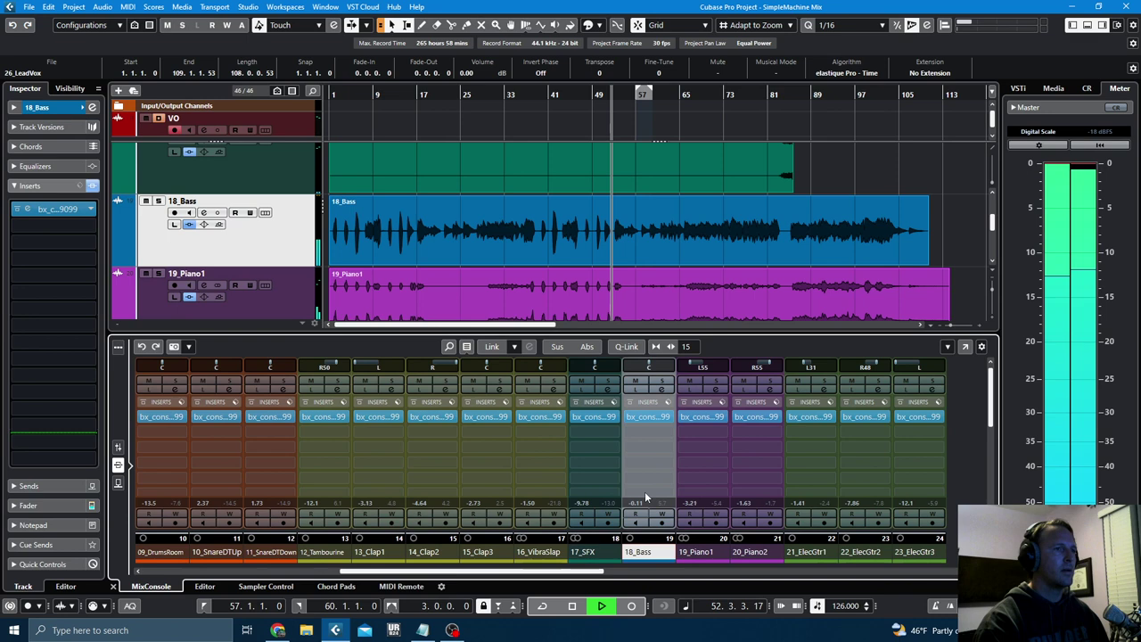
pyautogui.click(660, 390)
pyautogui.moveTo(836, 212); pyautogui.dragTo(837, 240)
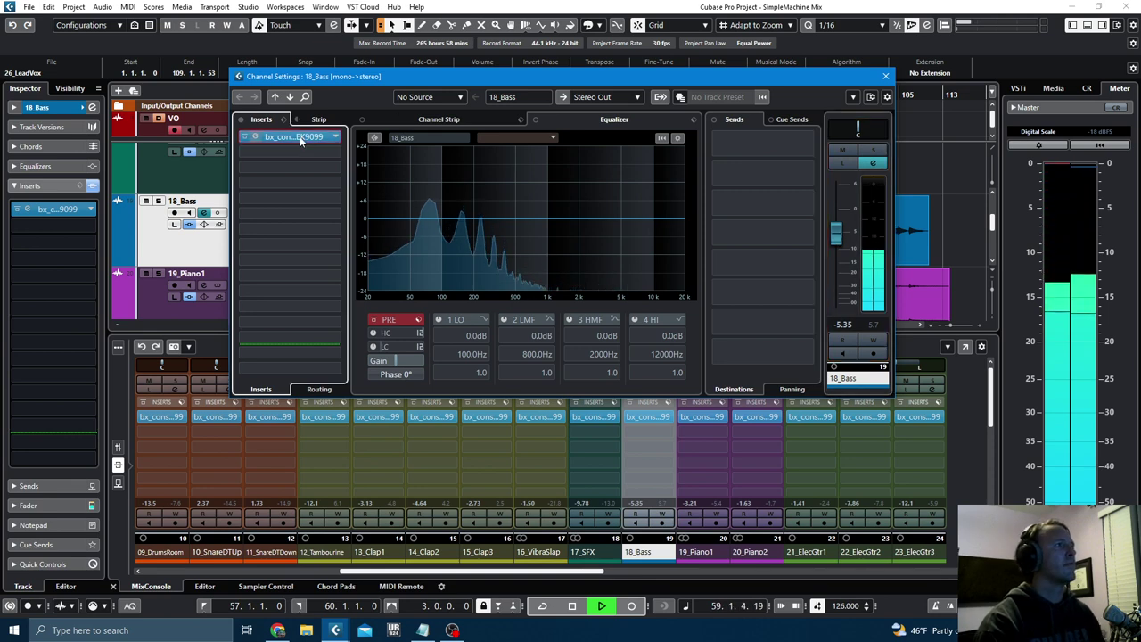
pyautogui.click(299, 135)
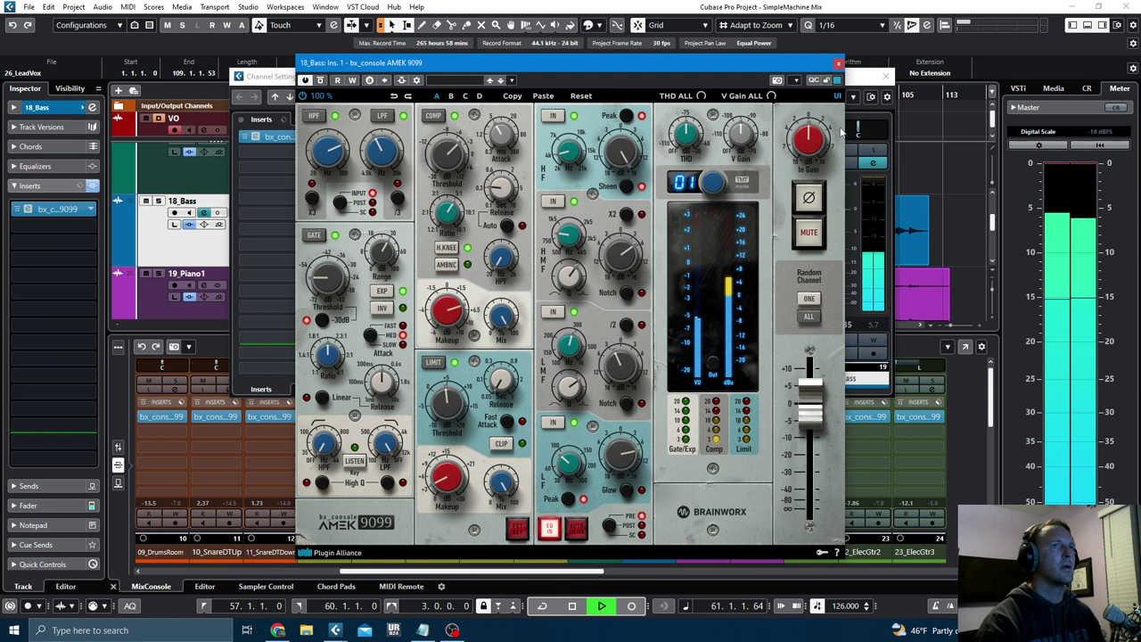
pyautogui.click(837, 63)
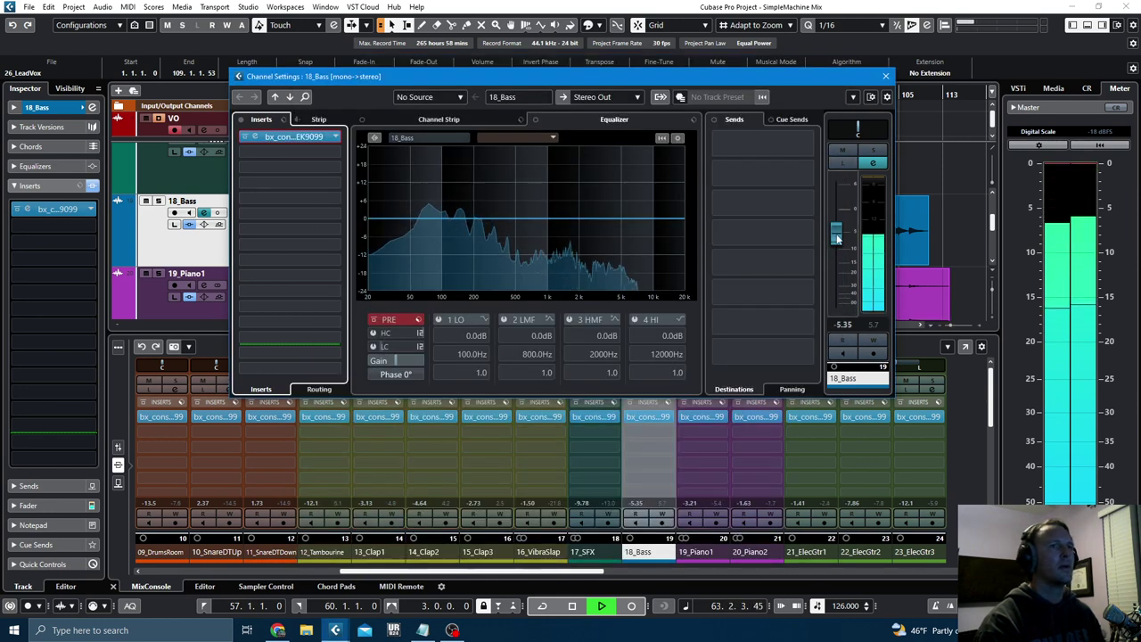
pyautogui.click(886, 77)
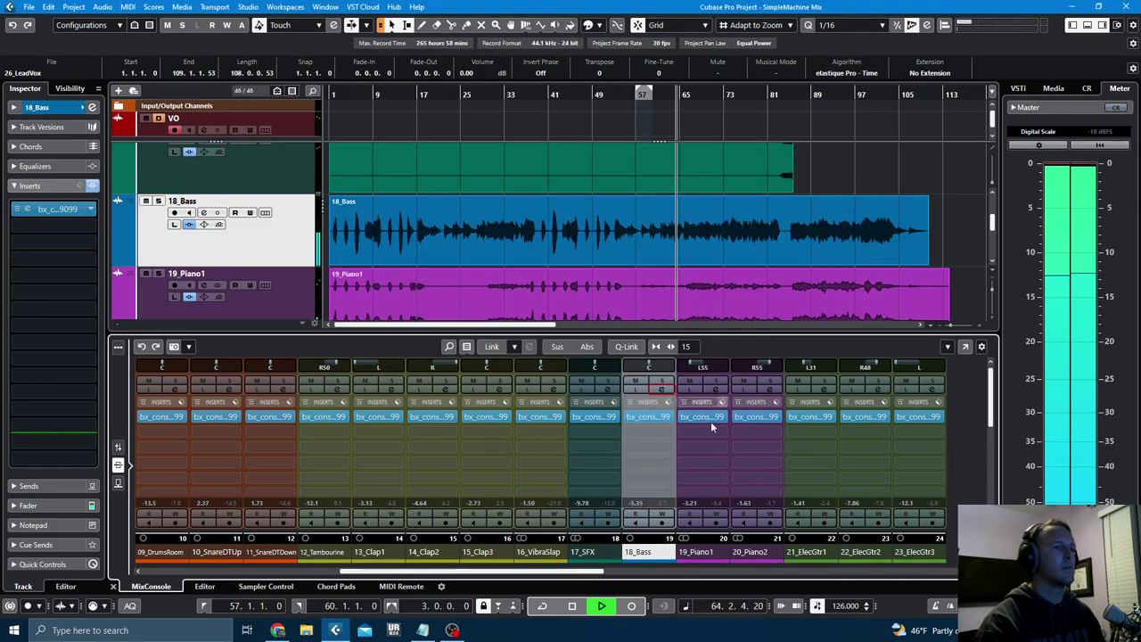
# - Show the channel faders in the MixConsole and raise 21_ElecGtr1 to -1.05 dB and 22_ElecGtr2 to -7.33 dB during playback
pyautogui.moveTo(624, 575); pyautogui.dragTo(945, 577)
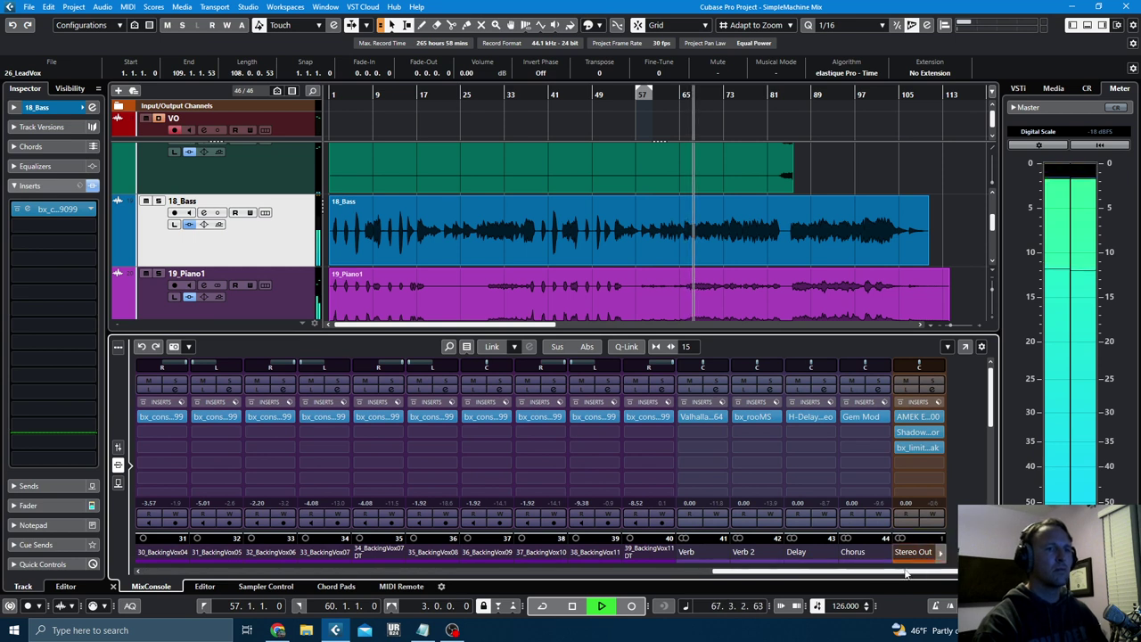
pyautogui.moveTo(896, 574); pyautogui.dragTo(727, 584)
pyautogui.click(118, 445)
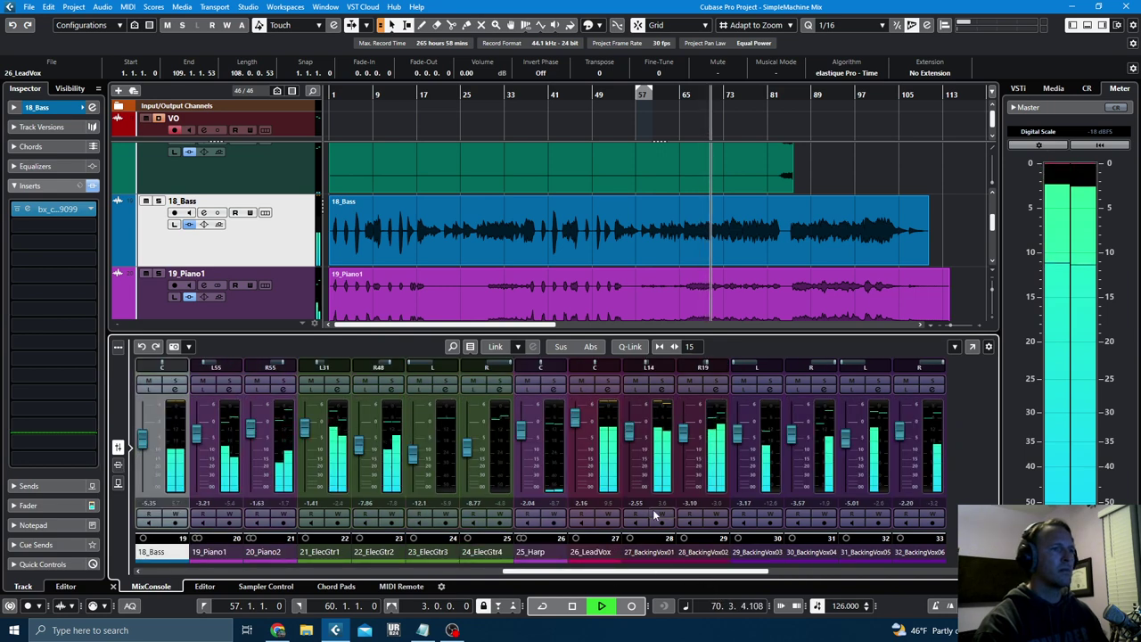
pyautogui.moveTo(645, 575); pyautogui.dragTo(610, 575)
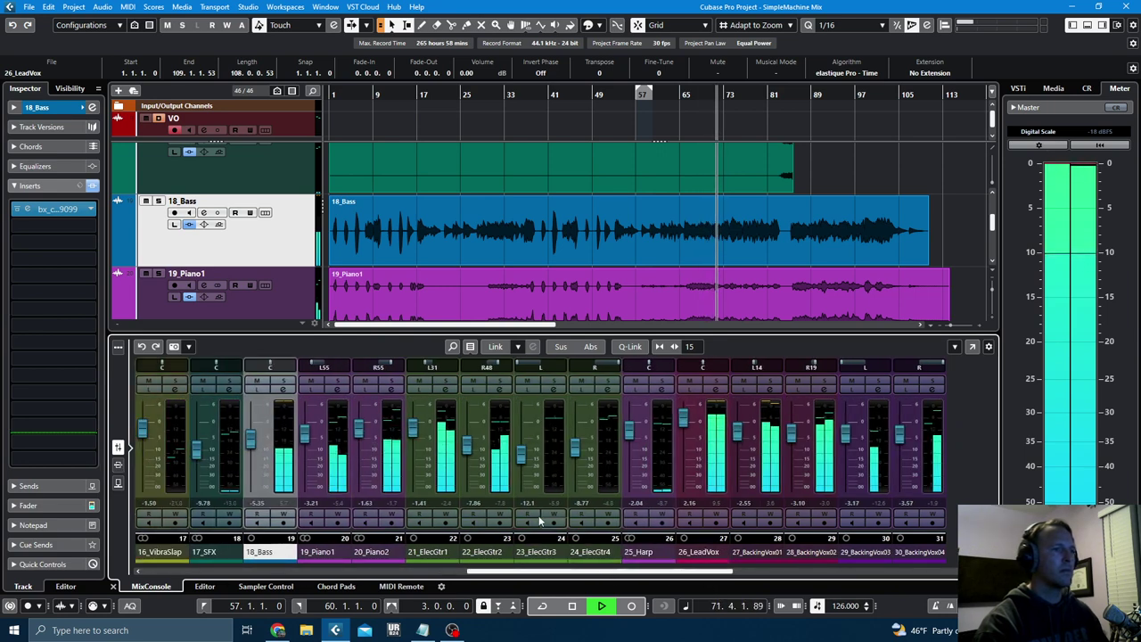
pyautogui.moveTo(466, 448); pyautogui.dragTo(414, 427)
# - Raise the volume of 19_Piano1 to -1.73 dB and 20_Piano2 to -1.22 dB while the mix plays
pyautogui.moveTo(486, 571); pyautogui.dragTo(432, 571)
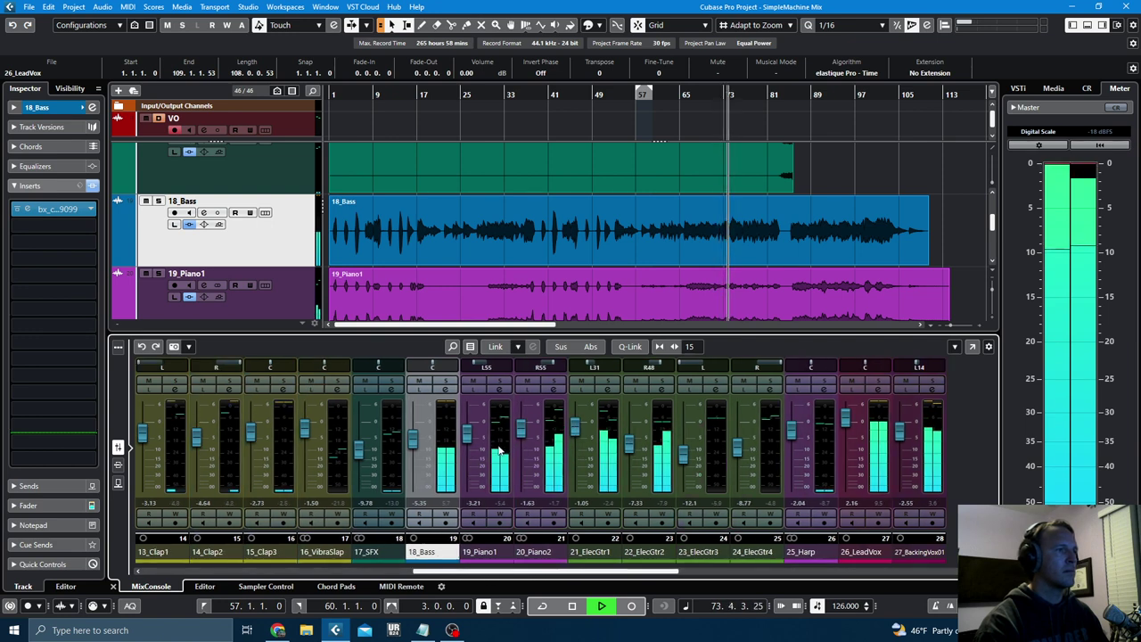
pyautogui.moveTo(465, 433); pyautogui.dragTo(465, 430)
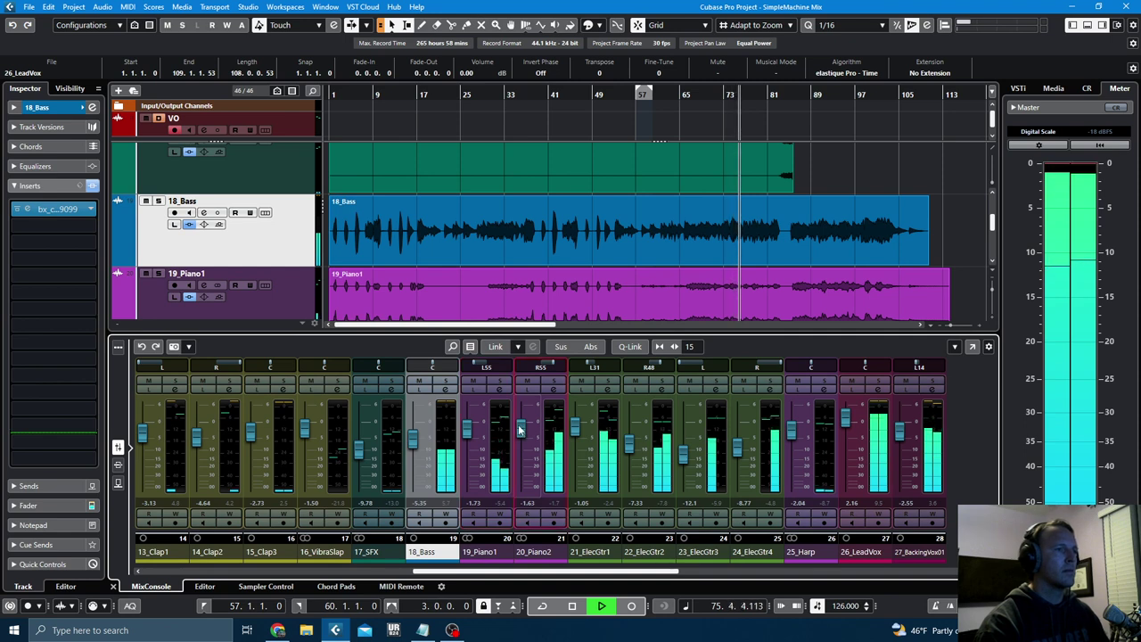
pyautogui.moveTo(522, 431); pyautogui.dragTo(522, 428)
# - Rebalance ElecGtr1 to -0.43 dB, ElecGtr2 to -9.61 dB, ElecGtr3 to -14.3 dB, ElecGtr4 to -8.56 dB and 17_SFX to -11.0 dB
pyautogui.moveTo(735, 441); pyautogui.dragTo(735, 447)
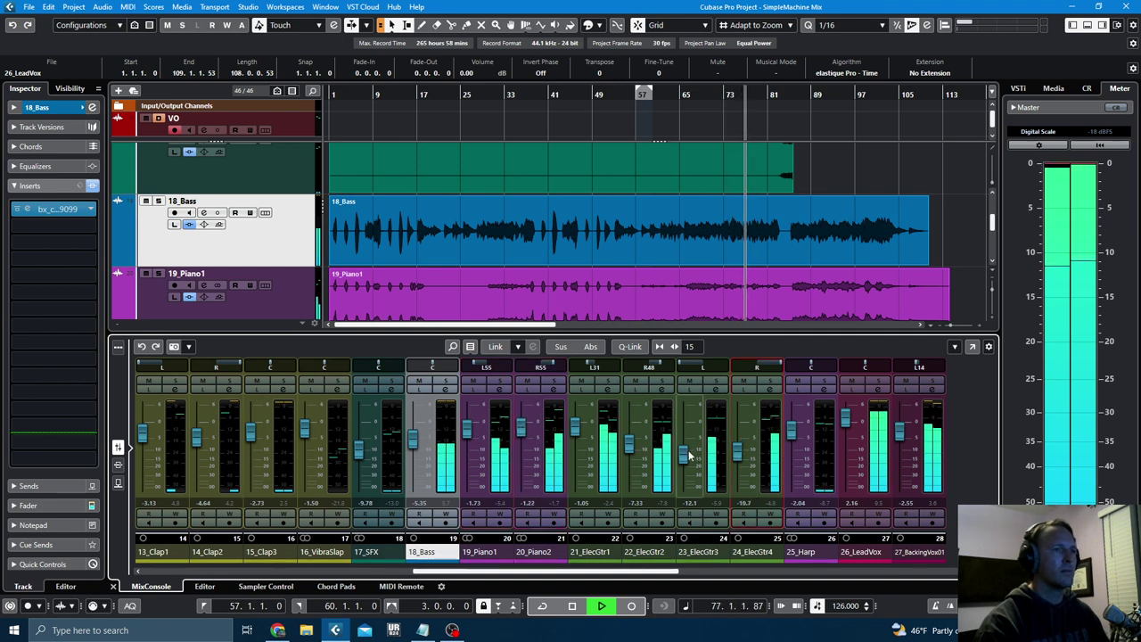
pyautogui.moveTo(629, 446); pyautogui.dragTo(629, 448)
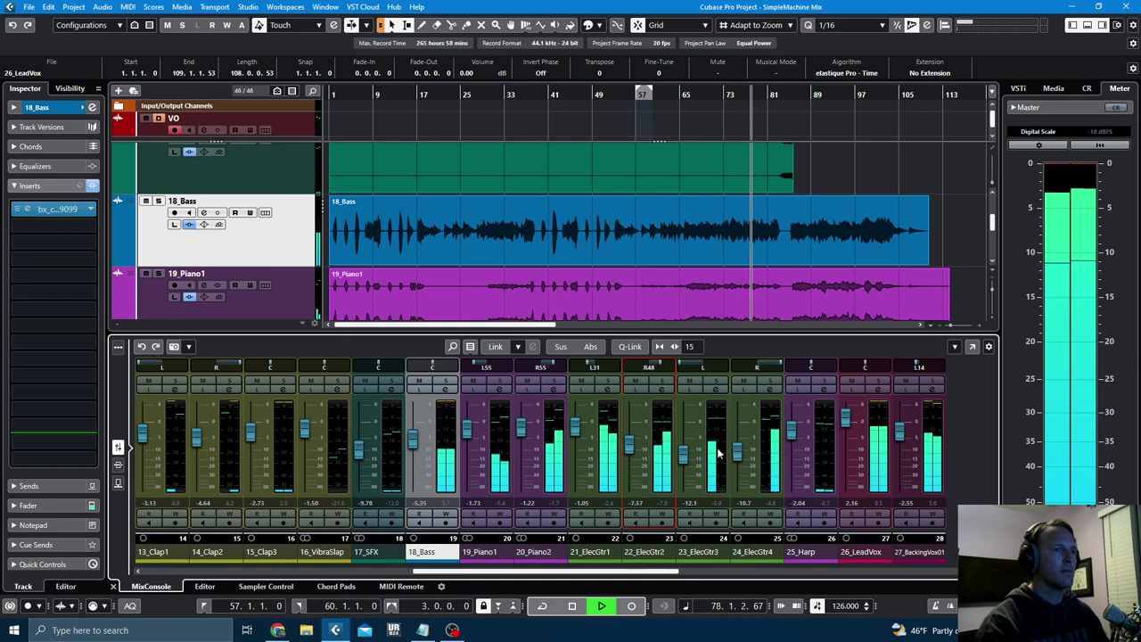
pyautogui.moveTo(738, 452)
pyautogui.mouseDown()
pyautogui.moveTo(681, 457)
pyautogui.moveTo(735, 448)
pyautogui.mouseUp()
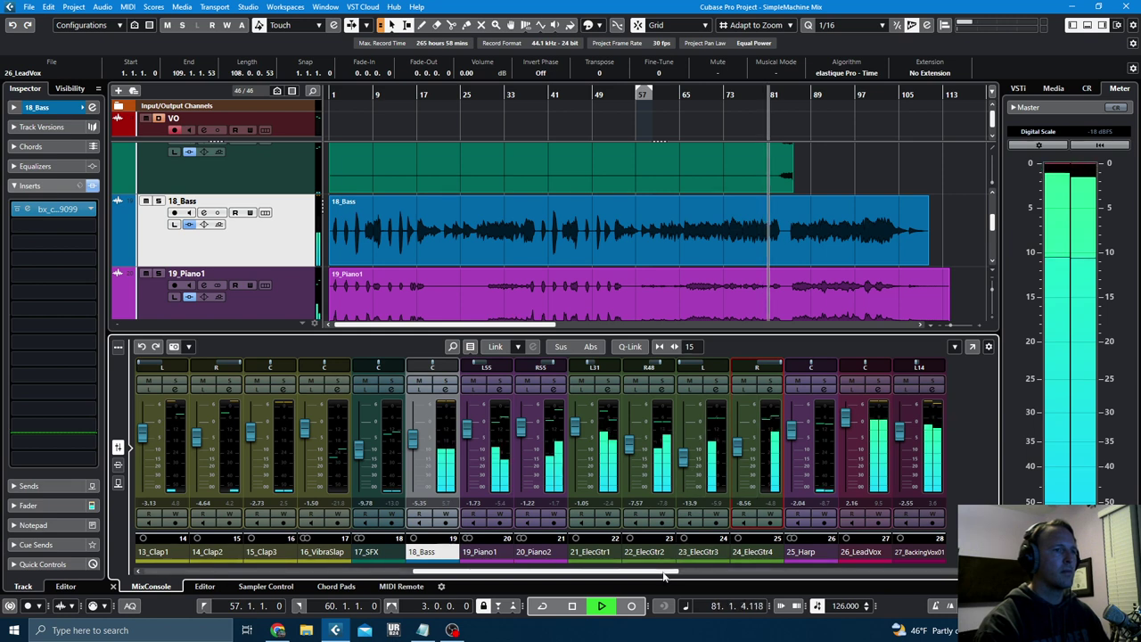
pyautogui.moveTo(579, 429); pyautogui.dragTo(683, 459)
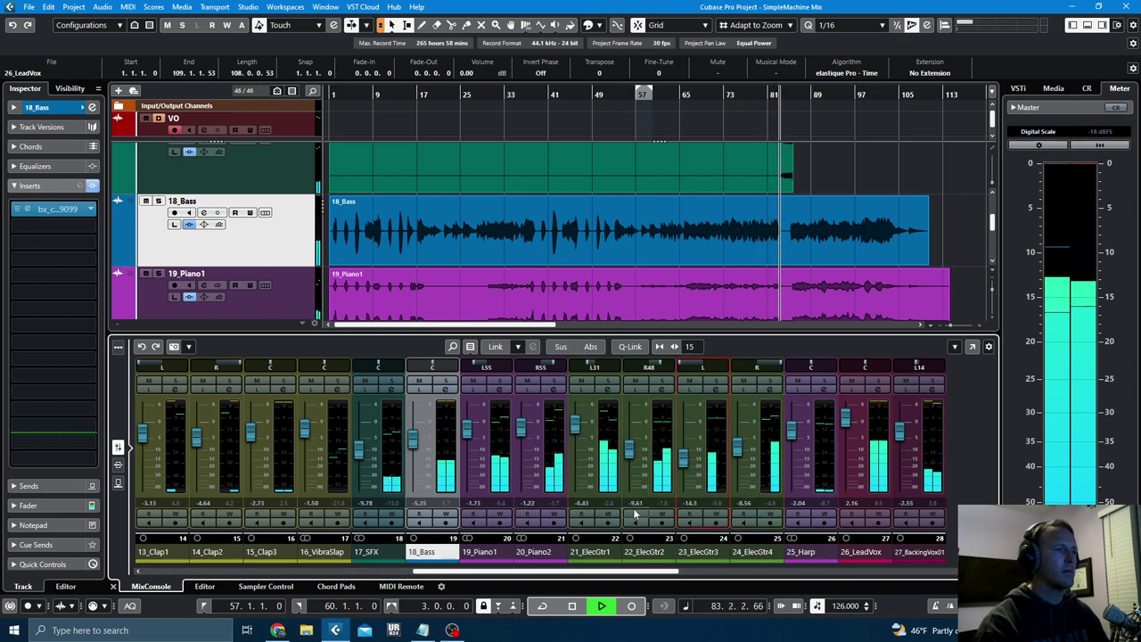
pyautogui.moveTo(358, 449); pyautogui.dragTo(359, 452)
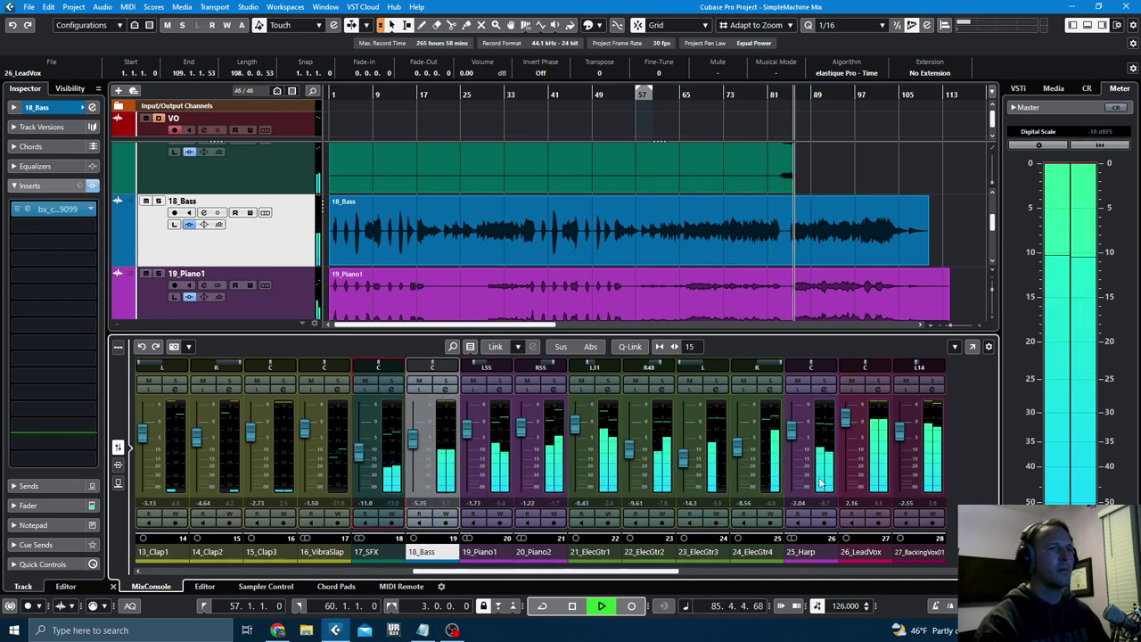
# - Raise 01_KickIn to 2.59 dB, and set 04_Tom1 to -6.86 dB and 05_Tom2 to -7.33 dB
pyautogui.click(657, 574)
pyautogui.moveTo(657, 573); pyautogui.dragTo(173, 573)
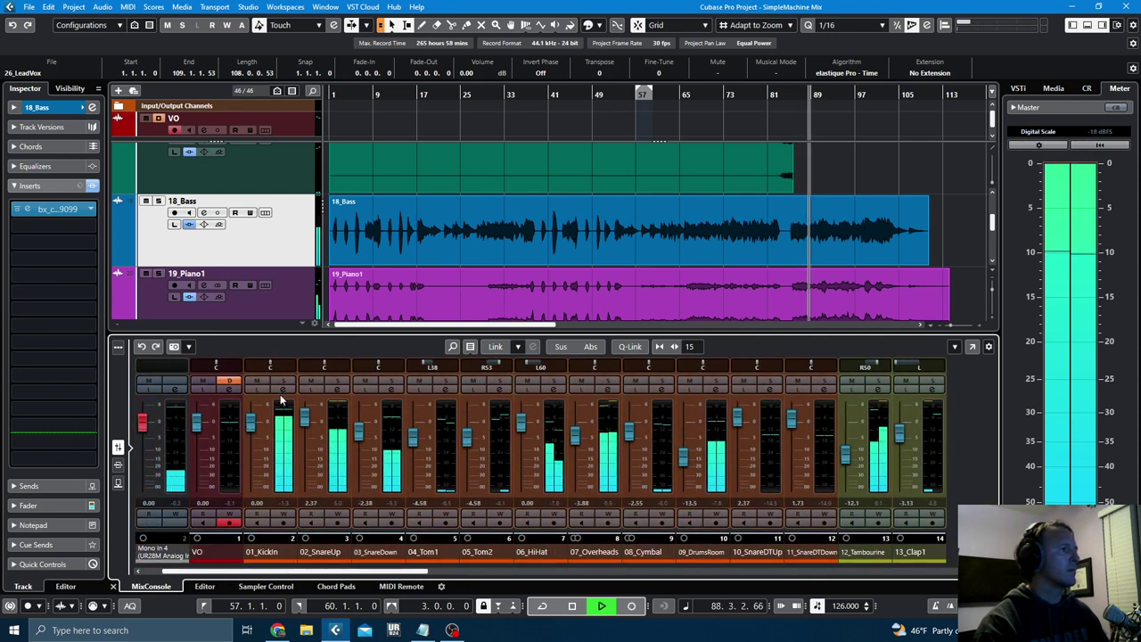
pyautogui.moveTo(251, 429); pyautogui.dragTo(250, 422)
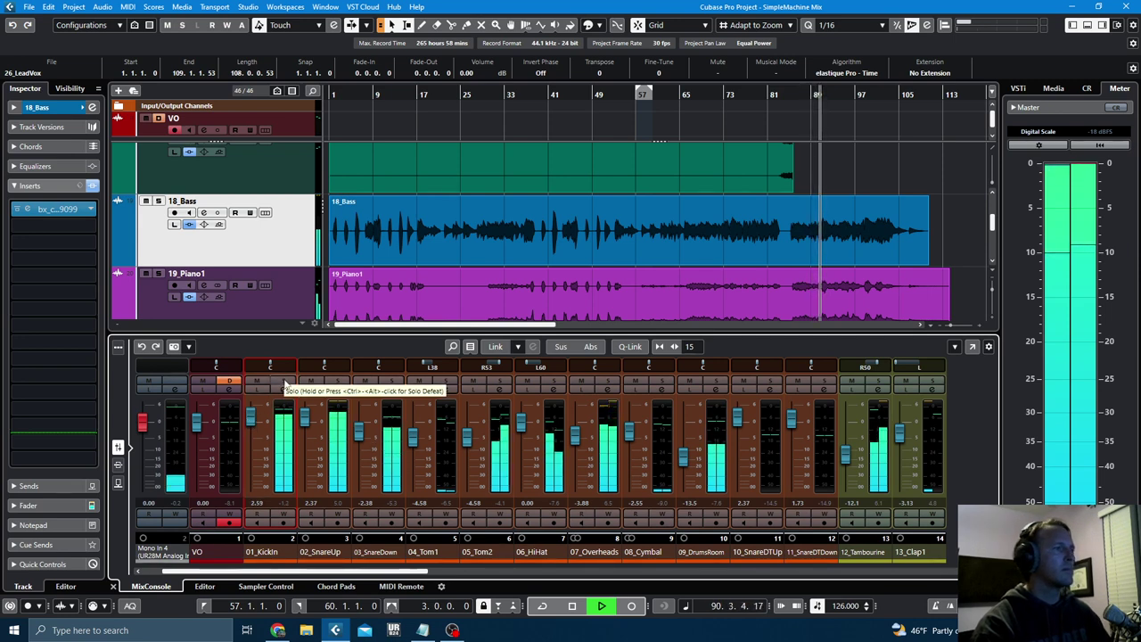
pyautogui.moveTo(468, 436); pyautogui.dragTo(414, 446)
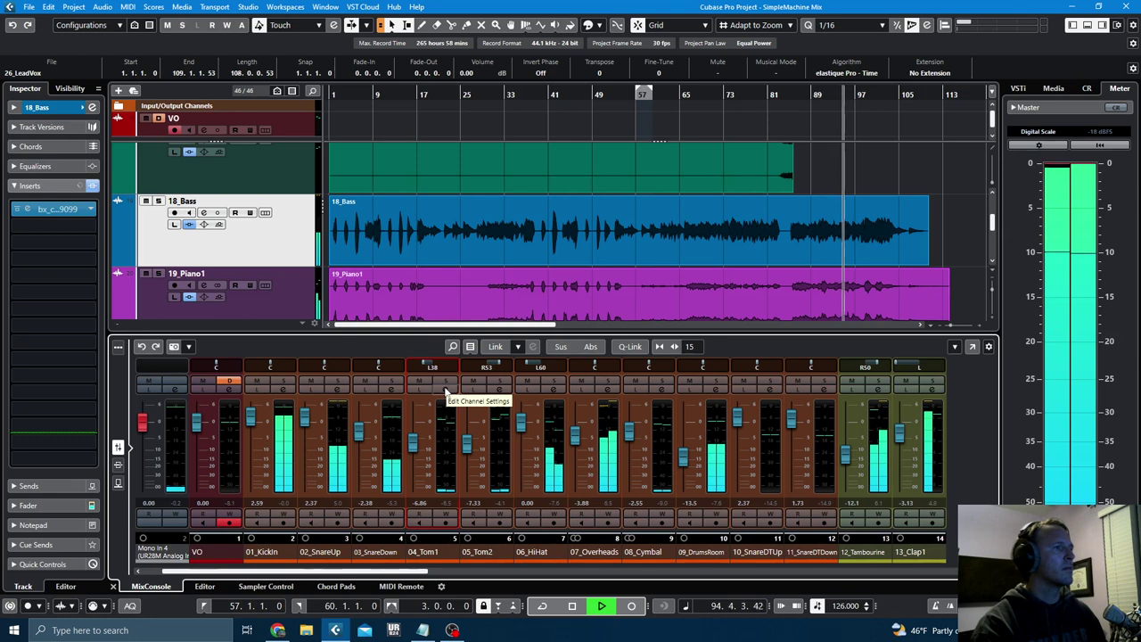
# - Open the bx_console AMEK 9099 insert on 04_Tom1 and raise the 05_Tom2 volume to -5.94 dB
pyautogui.click(430, 429)
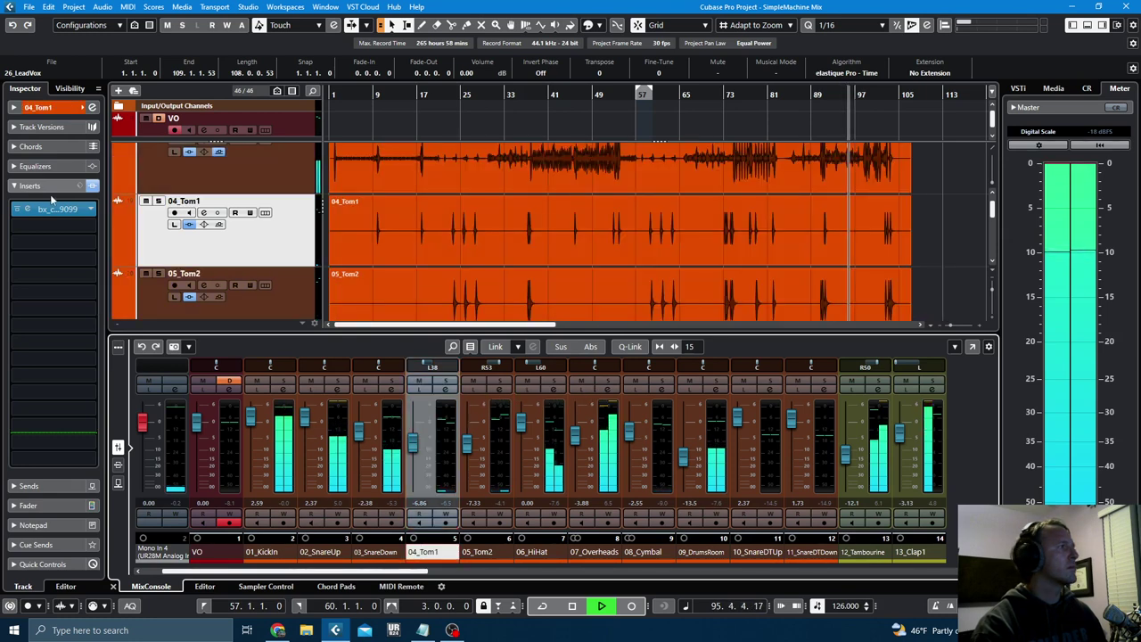
pyautogui.click(54, 209)
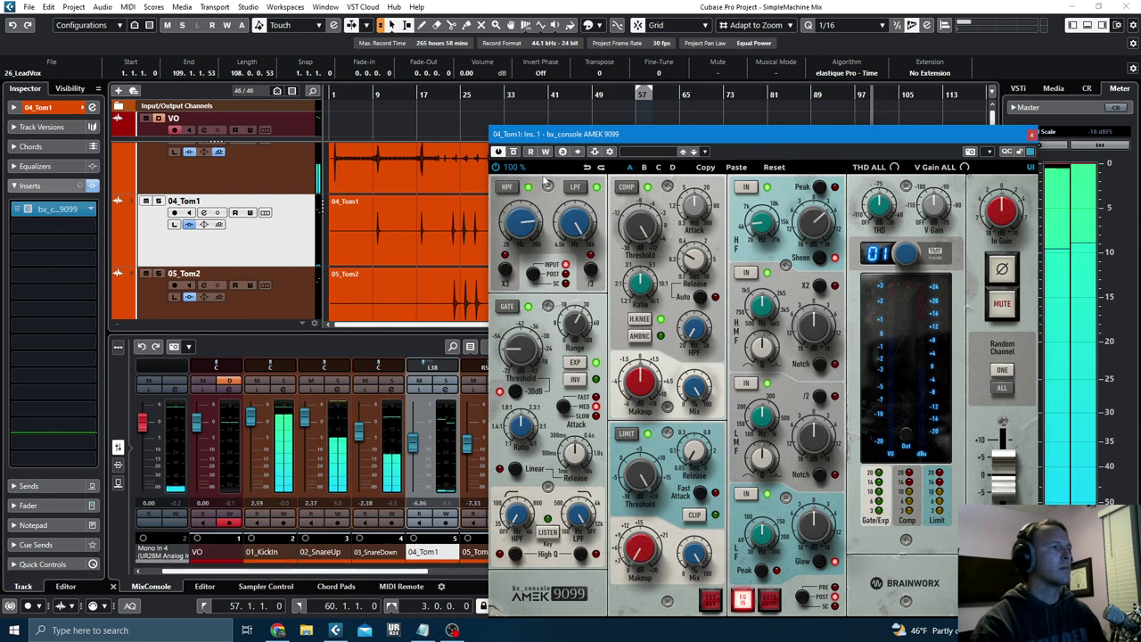
pyautogui.moveTo(475, 450); pyautogui.dragTo(475, 414)
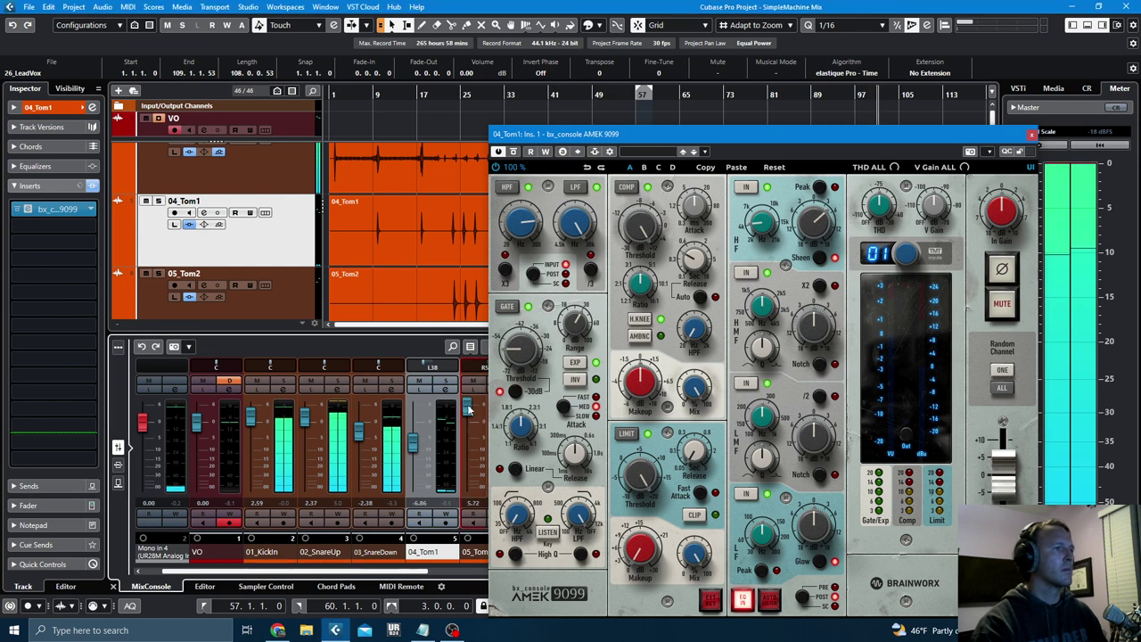
# - Raise the high-pass filter frequency in the bx_console AMEK 9099 on 05_Tom2 and close both tom plug-in windows
pyautogui.click(477, 528)
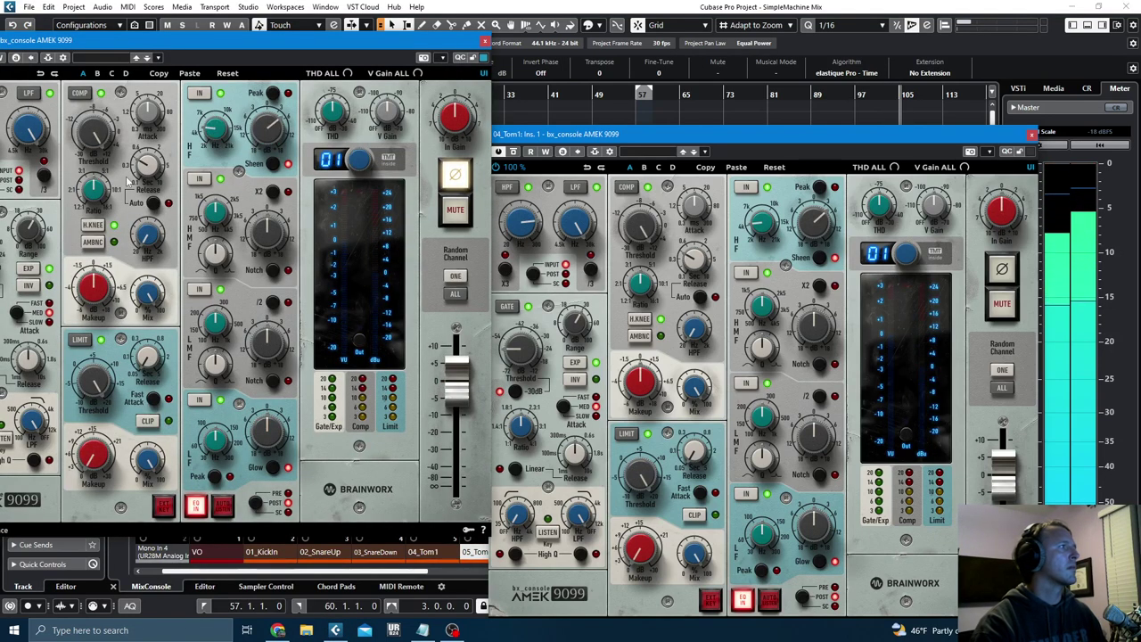
pyautogui.moveTo(129, 39); pyautogui.dragTo(369, 68)
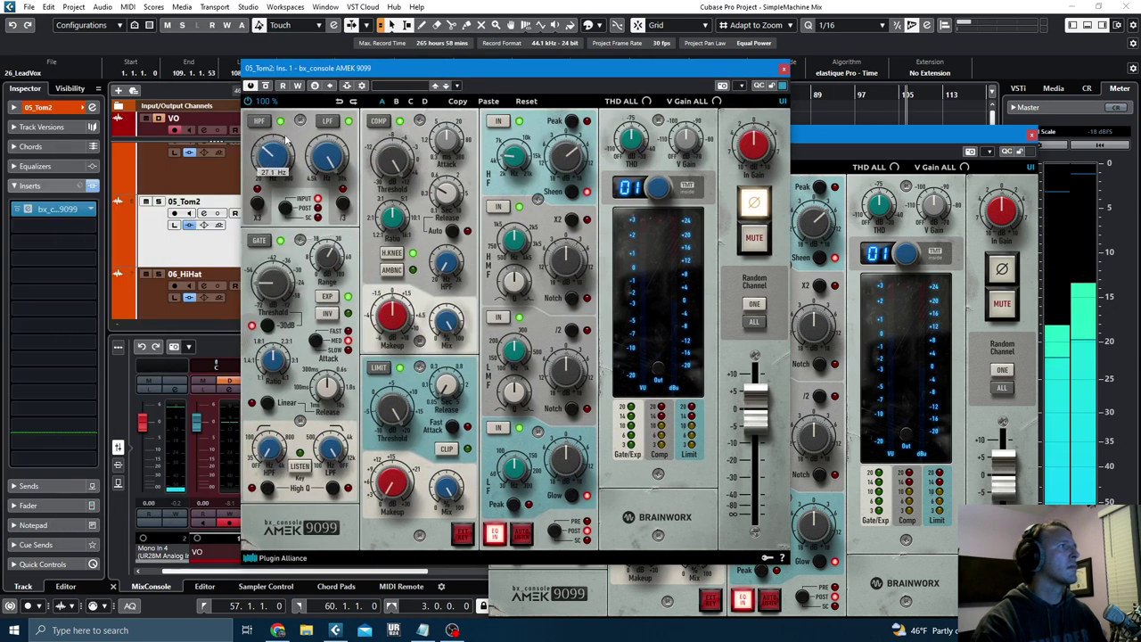
pyautogui.moveTo(285, 138); pyautogui.dragTo(297, 118)
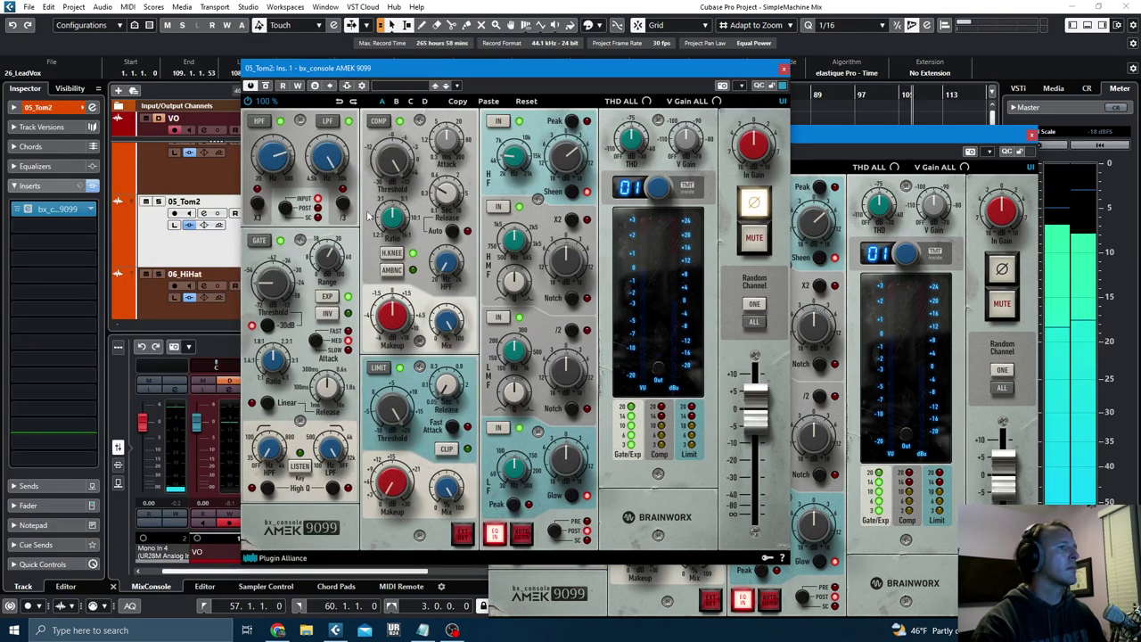
pyautogui.click(783, 68)
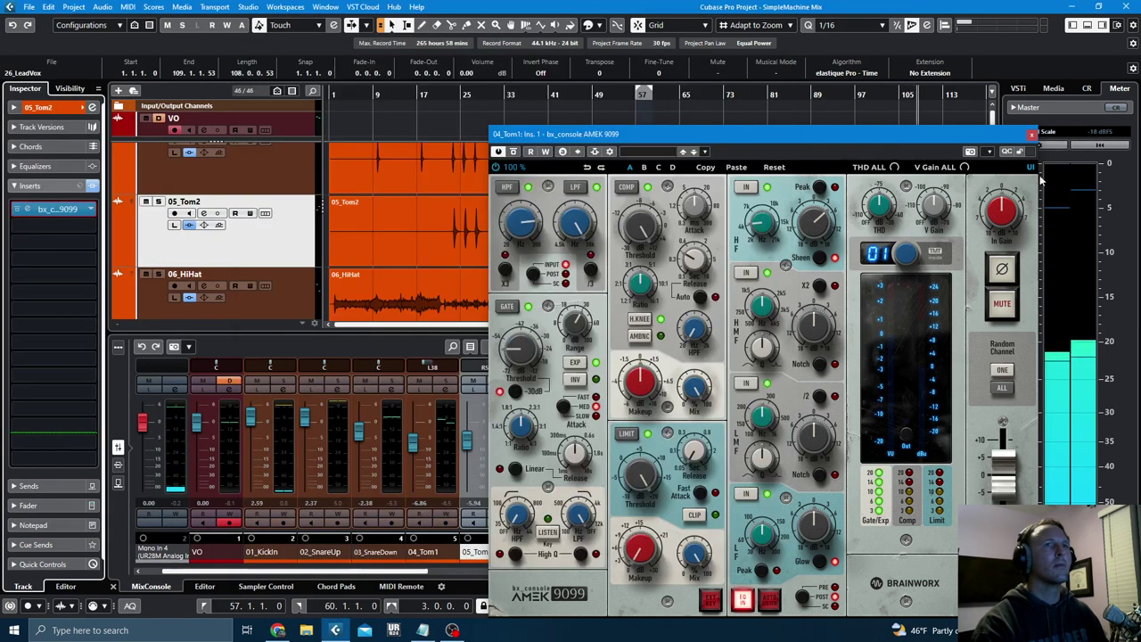
pyautogui.click(1031, 133)
# - Replay the final tom fill from around bar 100 and raise 04_Tom1 to -6.18 dB and 05_Tom2 to -4.62 dB
pyautogui.scroll(-1, 843, 197)
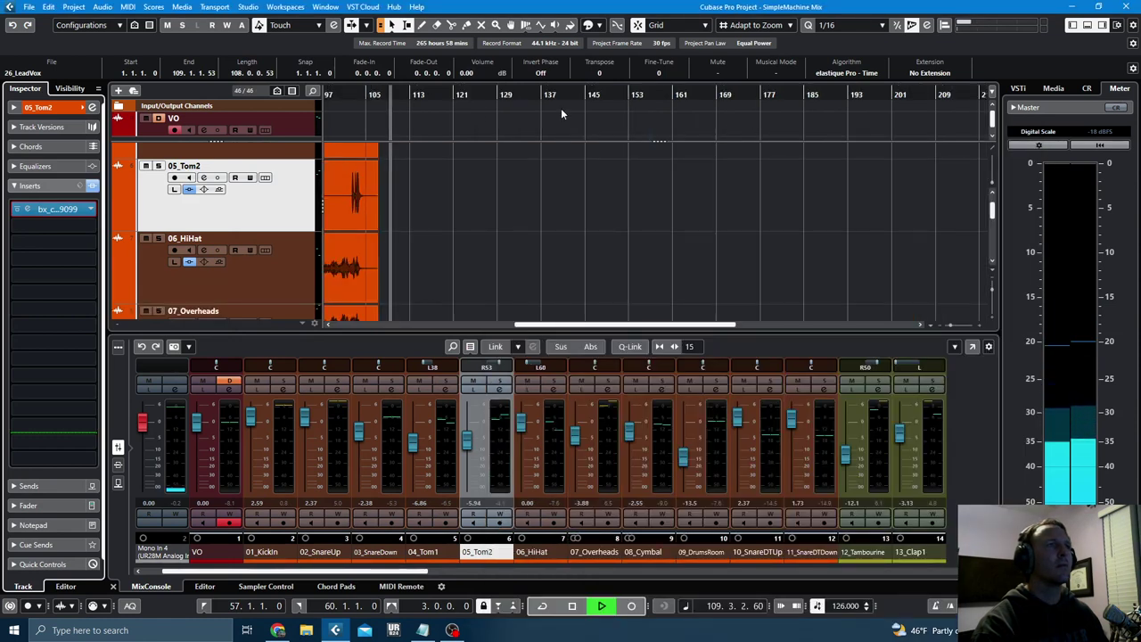
pyautogui.click(345, 96)
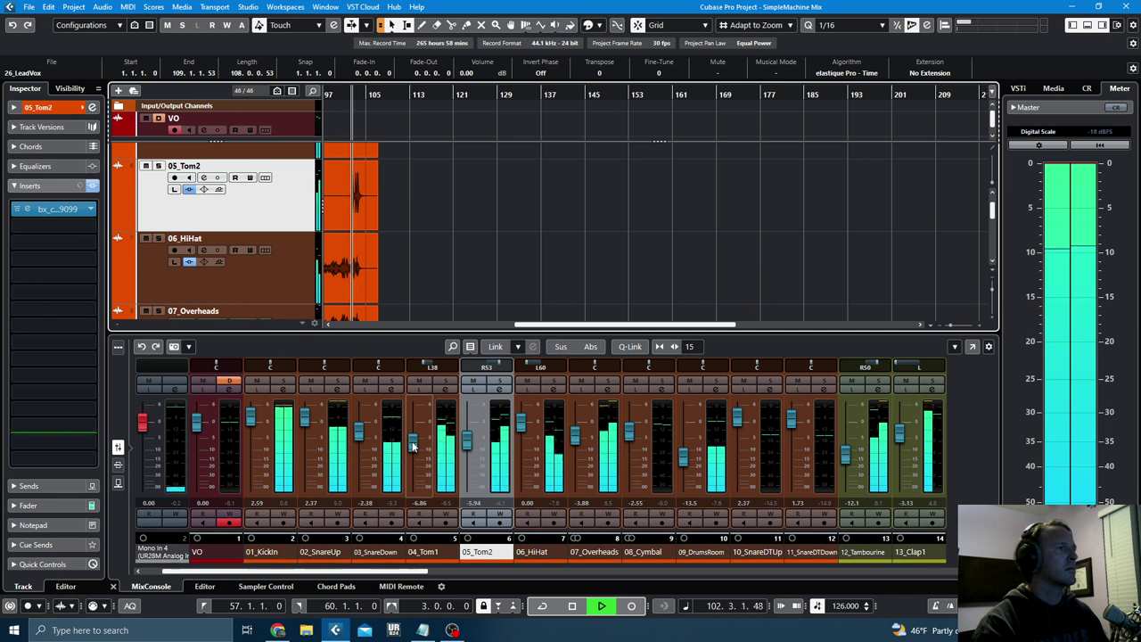
pyautogui.moveTo(413, 445); pyautogui.dragTo(413, 442)
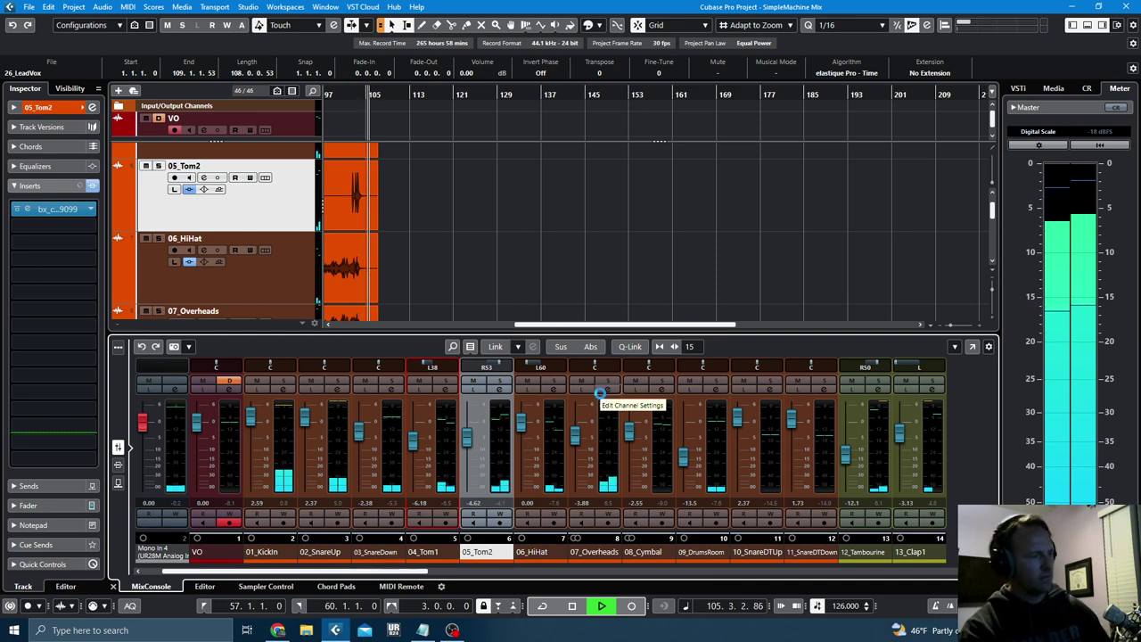
# - Listen to the song's ending while reviewing the remaining tracks and mixer channels up to the Stereo Out, and stop playback
pyautogui.moveTo(417, 571); pyautogui.dragTo(758, 578)
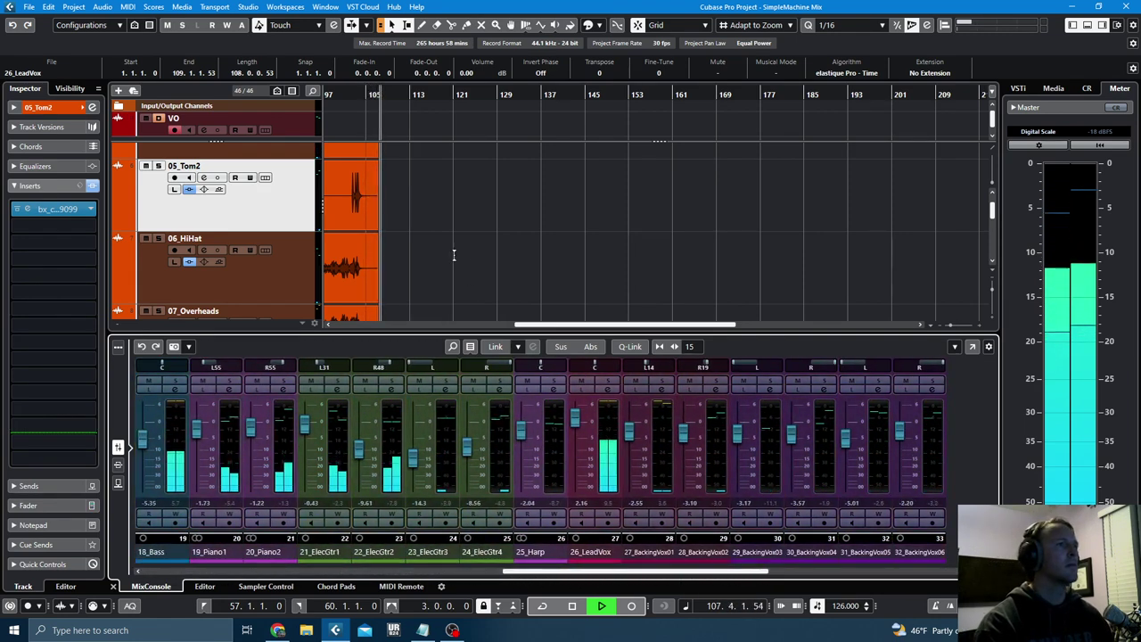
pyautogui.scroll(-8, 453, 255)
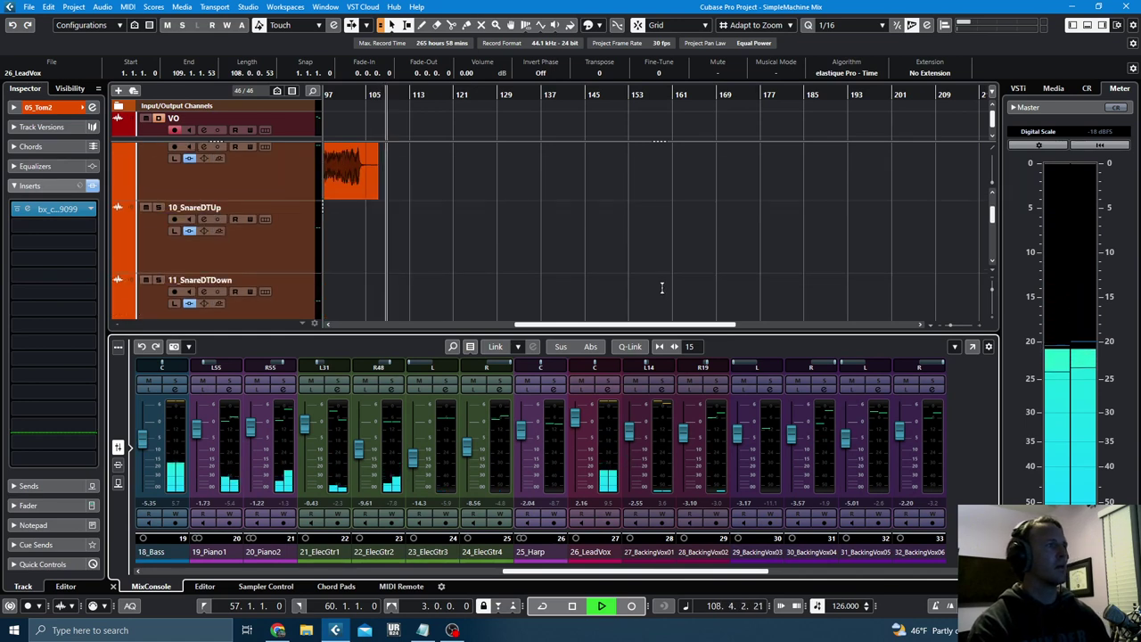
pyautogui.scroll(-12, 661, 287)
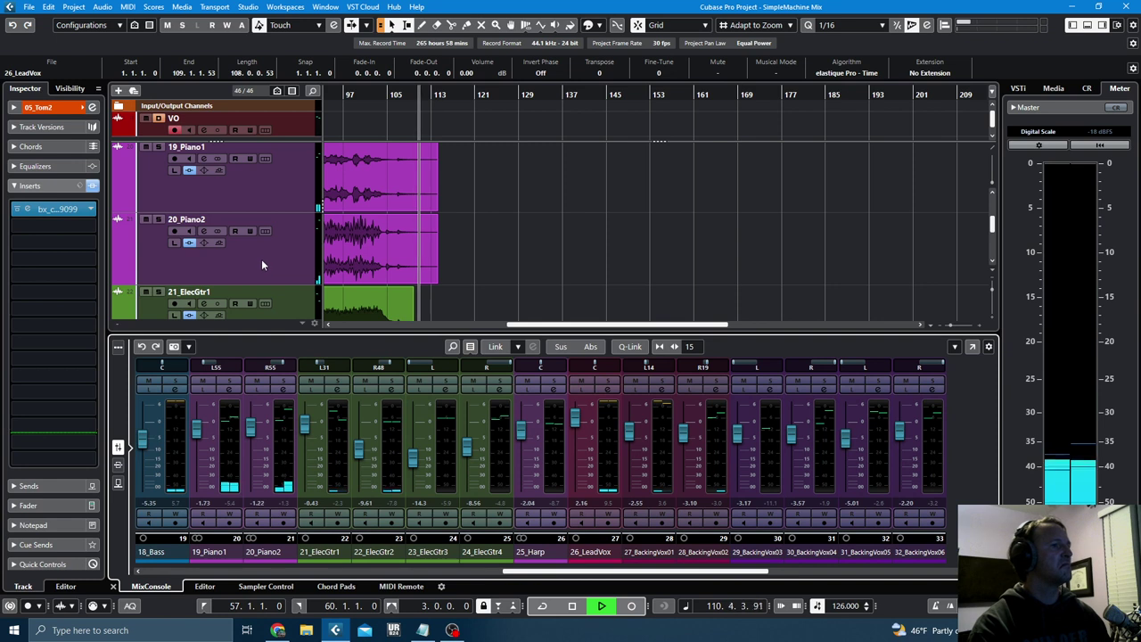
pyautogui.press('space')
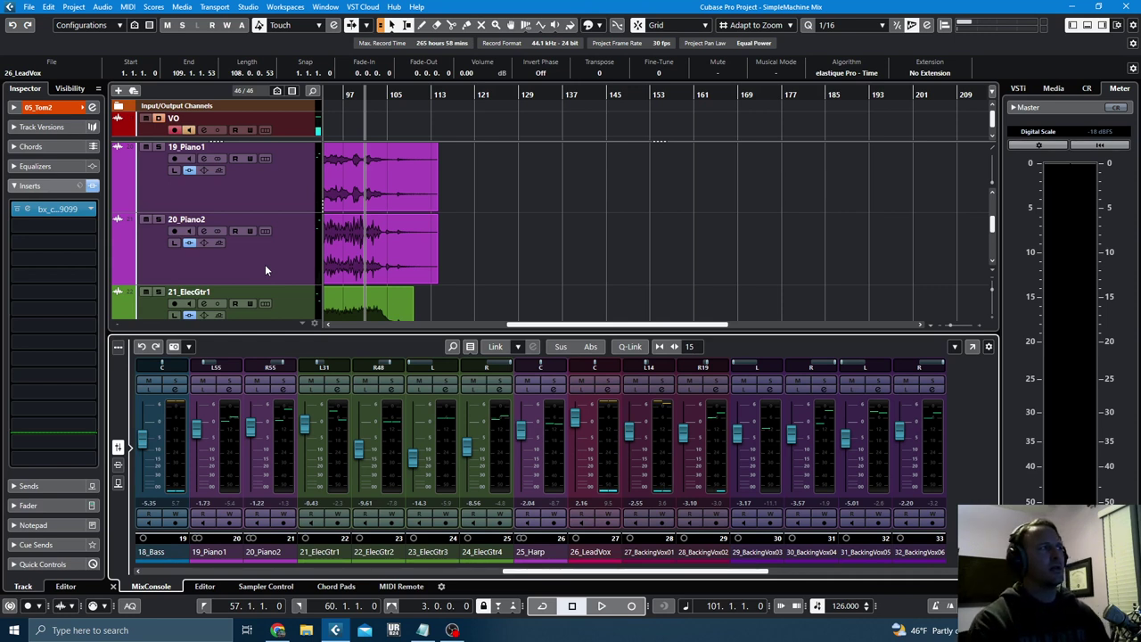
pyautogui.moveTo(541, 574); pyautogui.dragTo(784, 574)
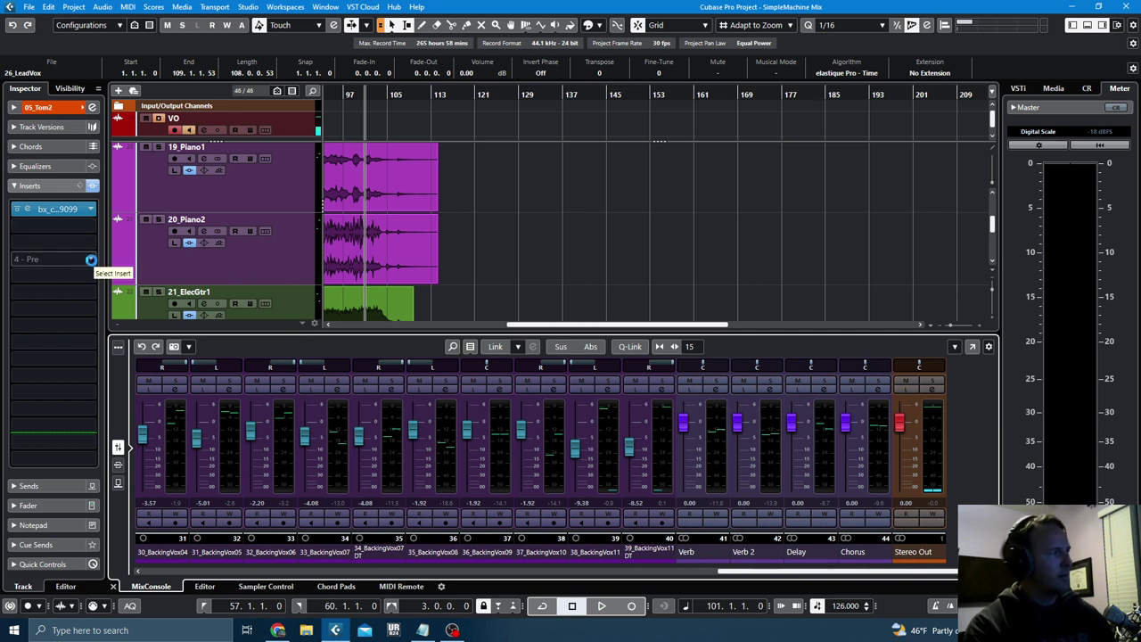
# - Switch the insert plug-in selector to the full plug-in collection and examine its categories, including Analyzer and Channel Strip, without loading anything
pyautogui.click(89, 244)
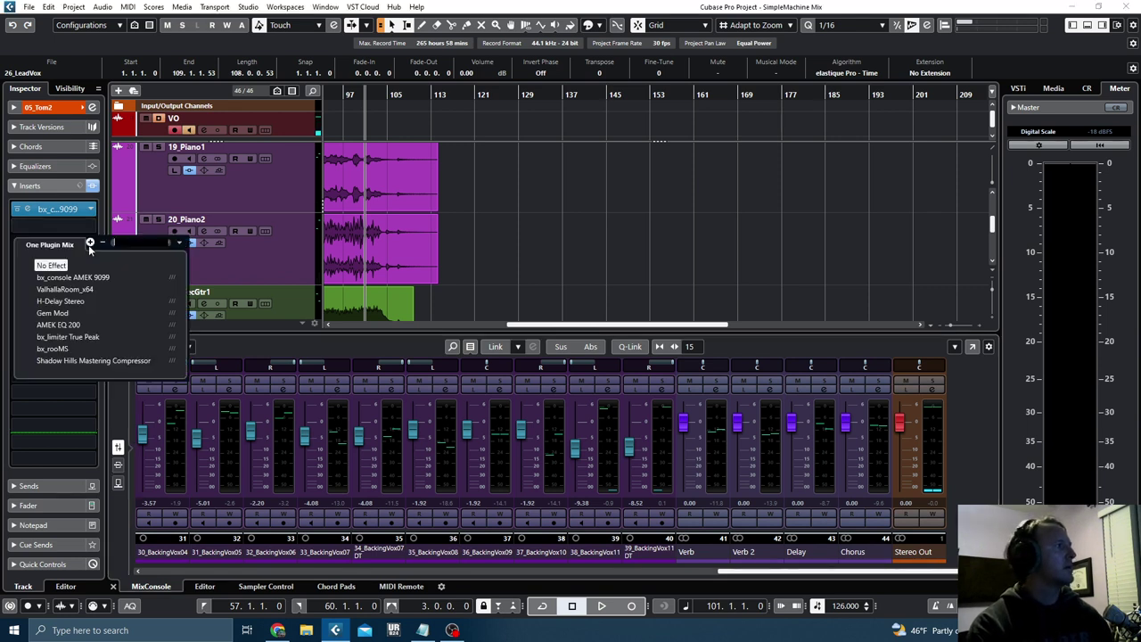
pyautogui.click(179, 243)
pyautogui.click(213, 274)
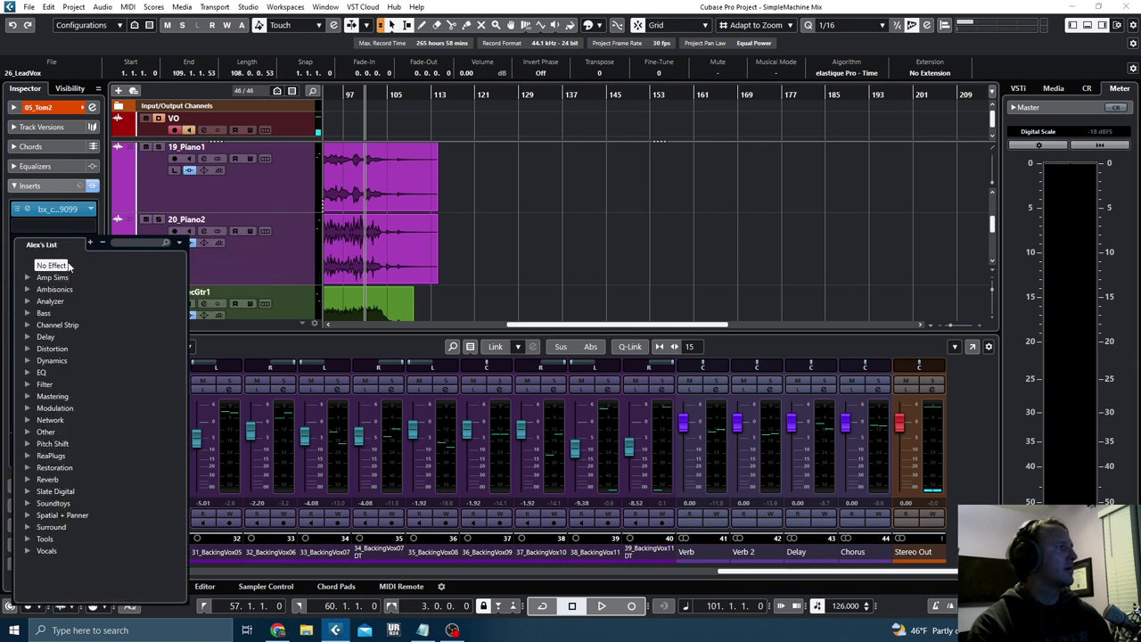
pyautogui.click(27, 301)
pyautogui.click(27, 301)
pyautogui.click(28, 325)
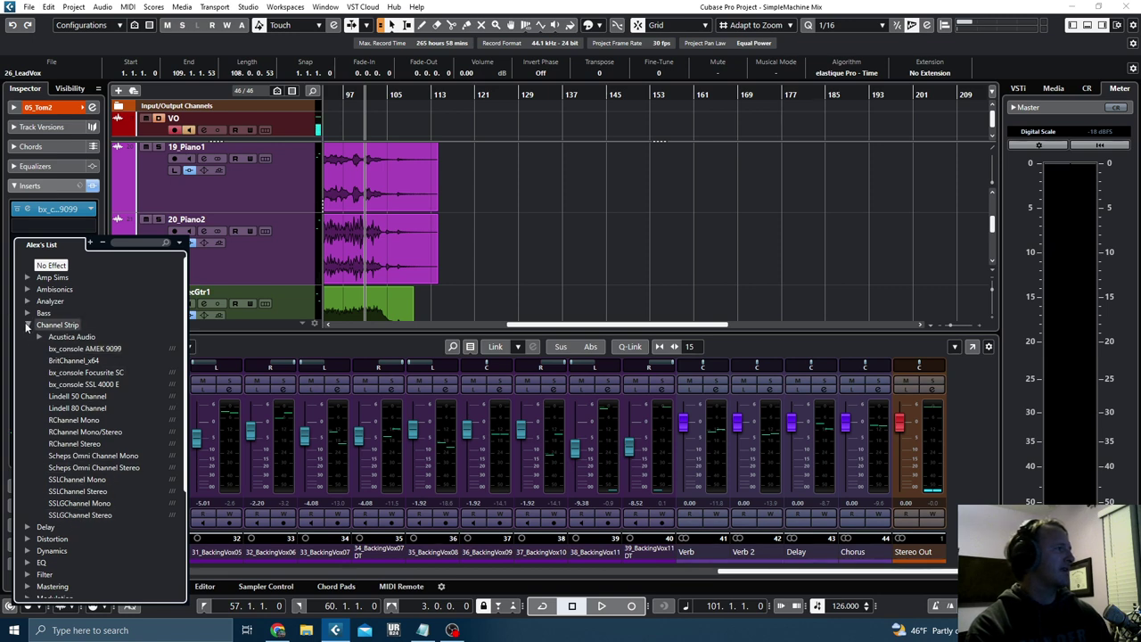
pyautogui.click(27, 325)
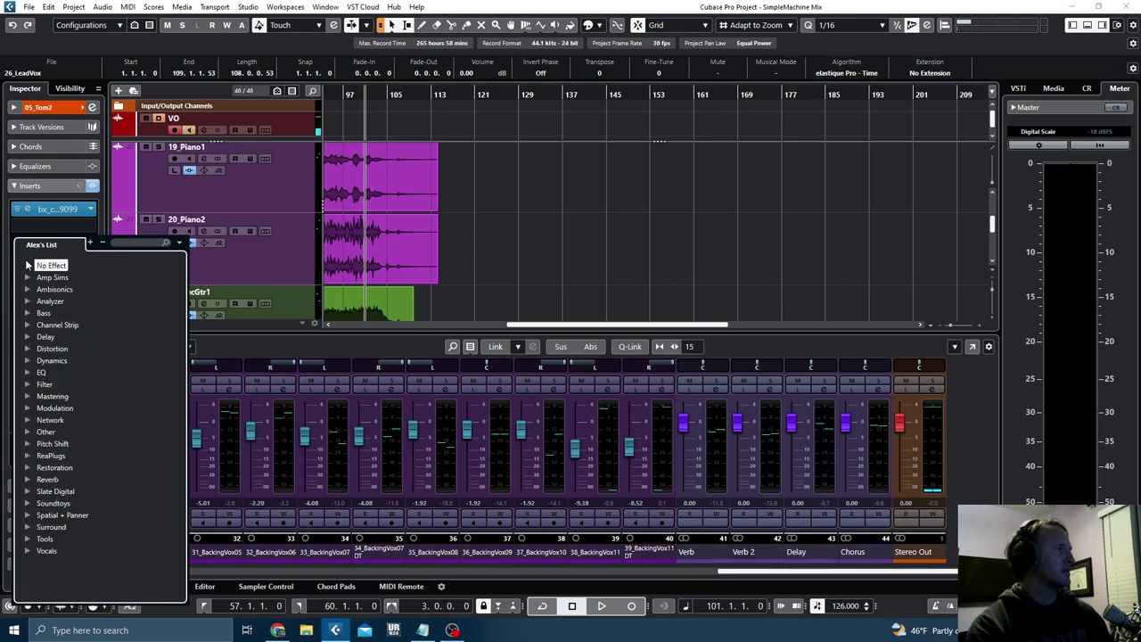
pyautogui.click(571, 250)
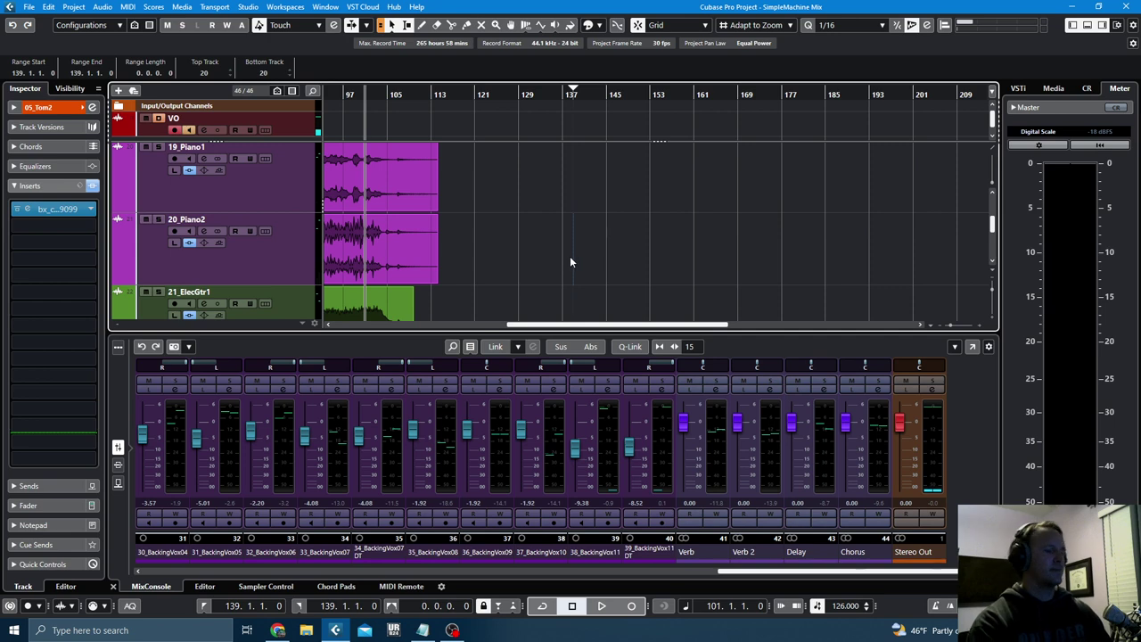
# - Switch the plug-in selector on 20_Piano2 back to the One Plugin Mix collection without loading an effect, and select 19_Piano1
pyautogui.hotkey('shift', 'f')
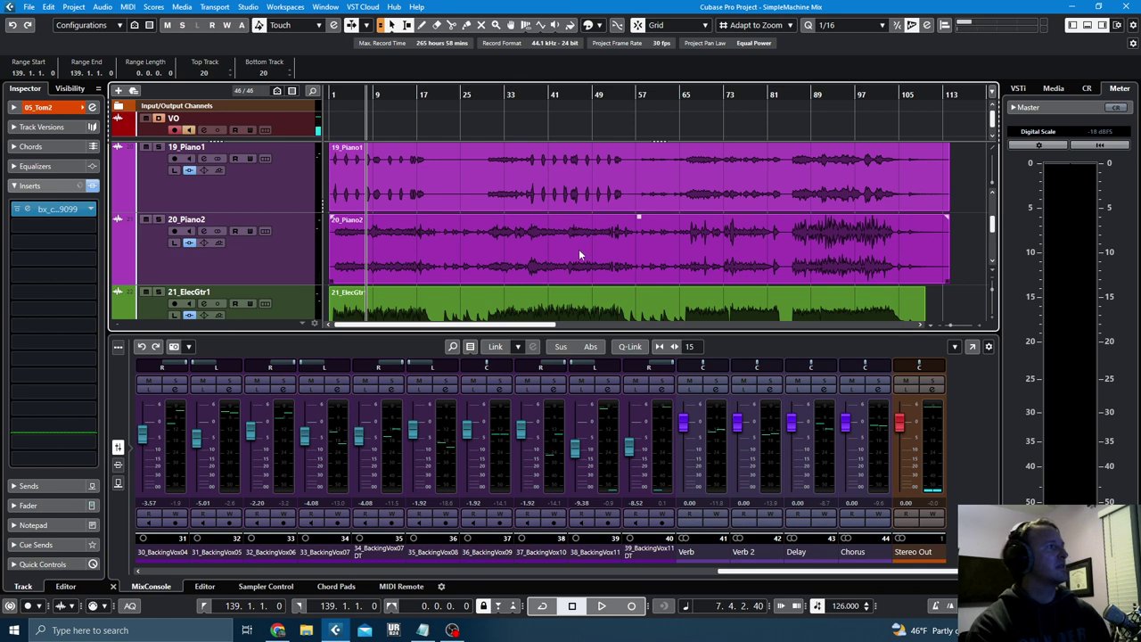
pyautogui.click(279, 259)
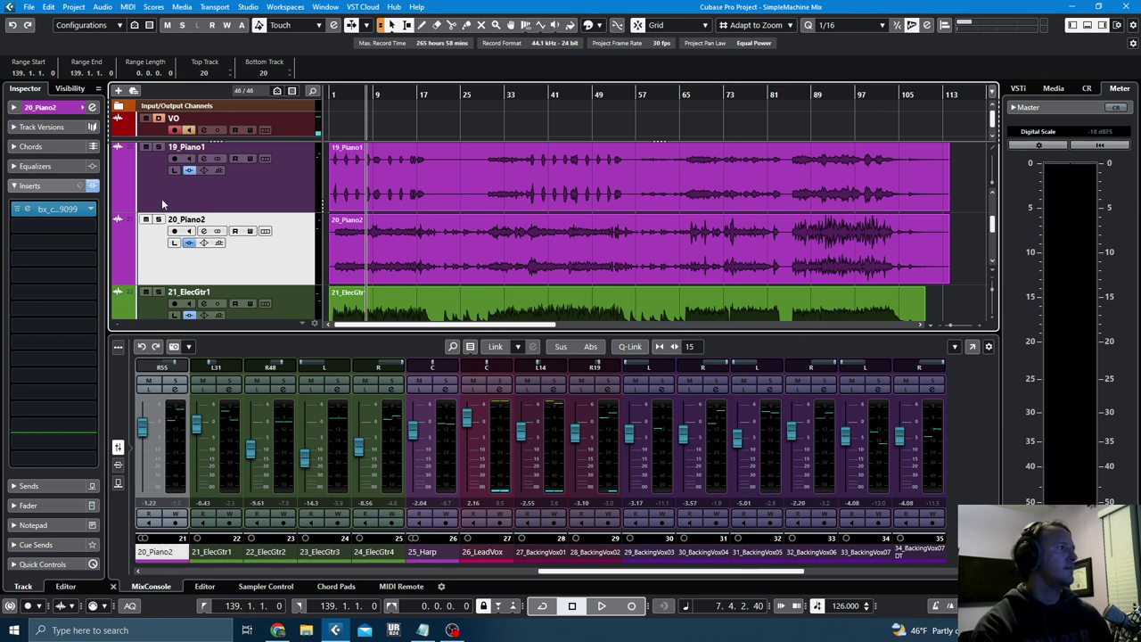
pyautogui.click(91, 211)
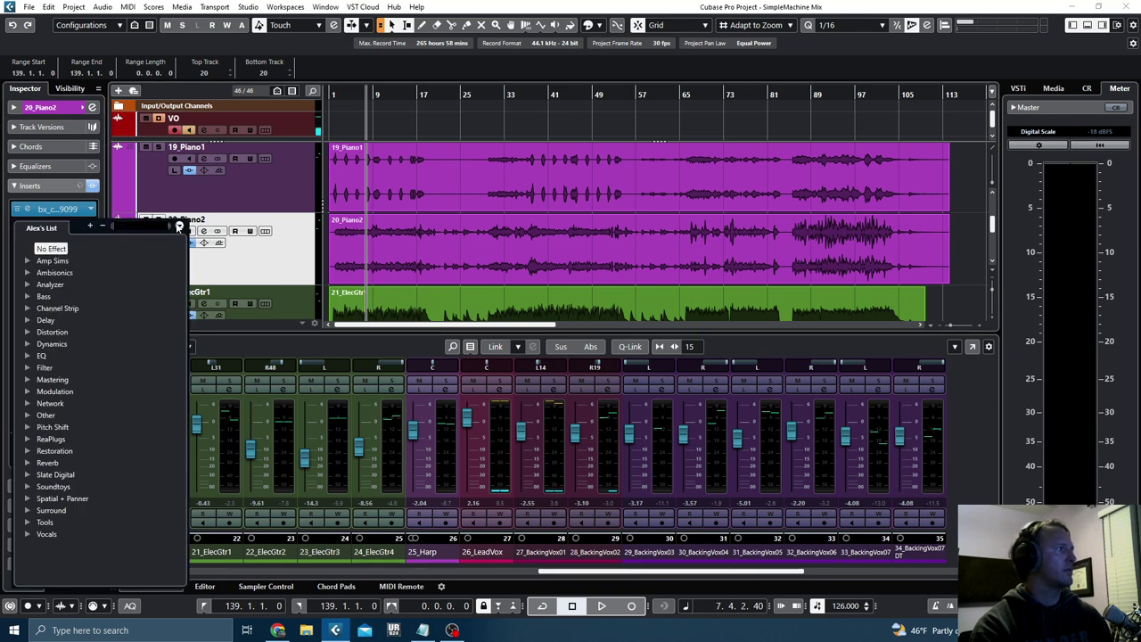
pyautogui.click(179, 227)
pyautogui.click(209, 280)
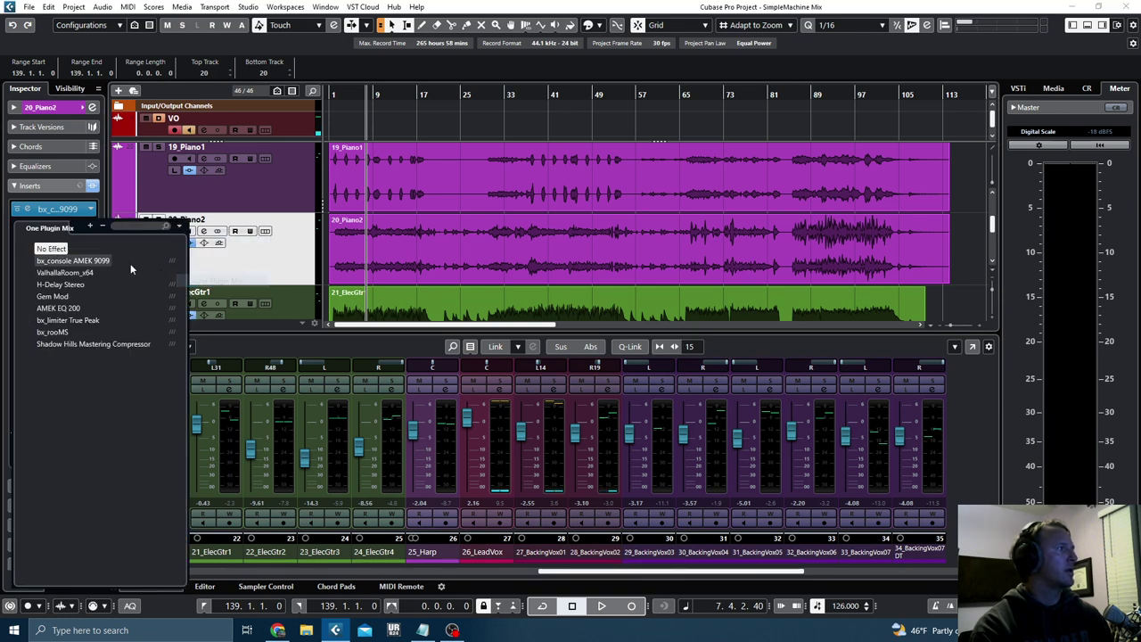
pyautogui.click(147, 194)
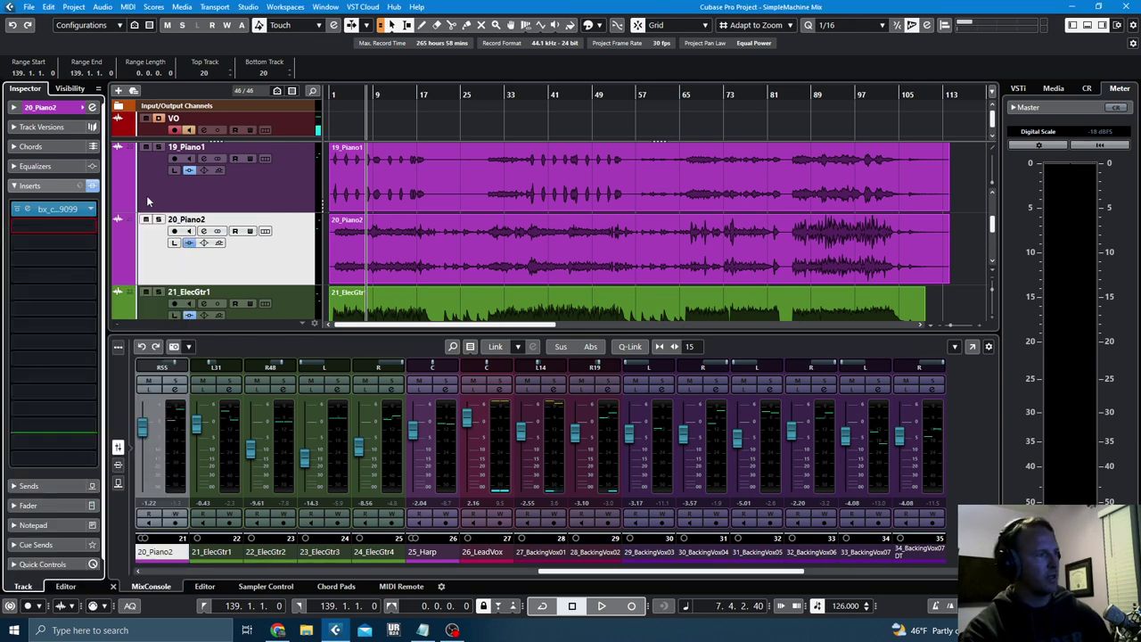
pyautogui.click(167, 208)
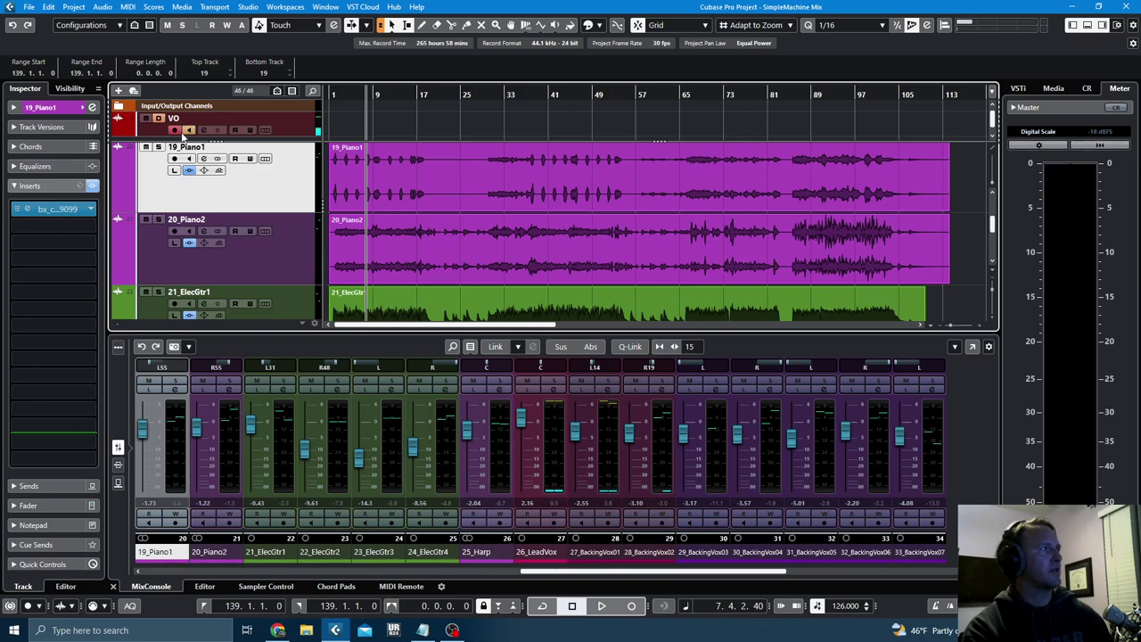